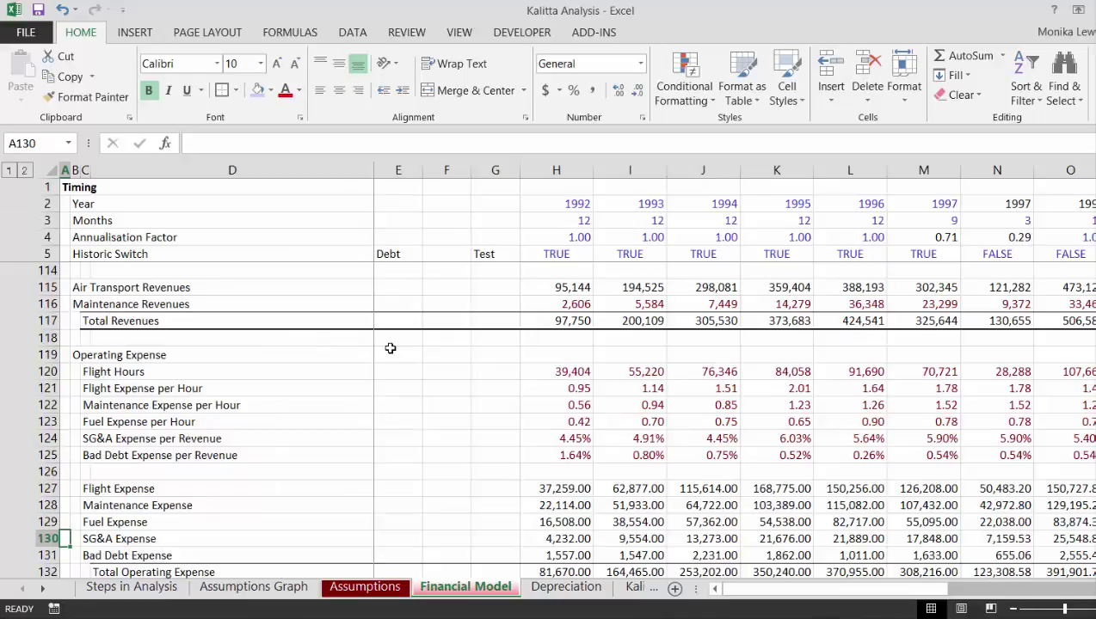
- Review the Financial Model sheet from operating expenses through the depreciation and working capital sections
{"action": "key", "text": "Down"}
{"action": "key", "text": "Down"}
{"action": "key", "text": "Down"}
{"action": "key", "text": "Down"}
{"action": "key", "text": "Down"}
{"action": "key", "text": "Down"}
{"action": "key", "text": "Down"}
{"action": "key", "text": "Down"}
{"action": "key", "text": "Down"}
{"action": "key", "text": "Down"}
{"action": "key", "text": "Down"}
{"action": "key", "text": "Down"}
{"action": "key", "text": "Down"}
{"action": "key", "text": "Down"}
{"action": "key", "text": "Down"}
{"action": "key", "text": "Down"}
{"action": "key", "text": "Down"}
{"action": "key", "text": "Down"}
{"action": "key", "text": "Down"}
{"action": "key", "text": "Down"}
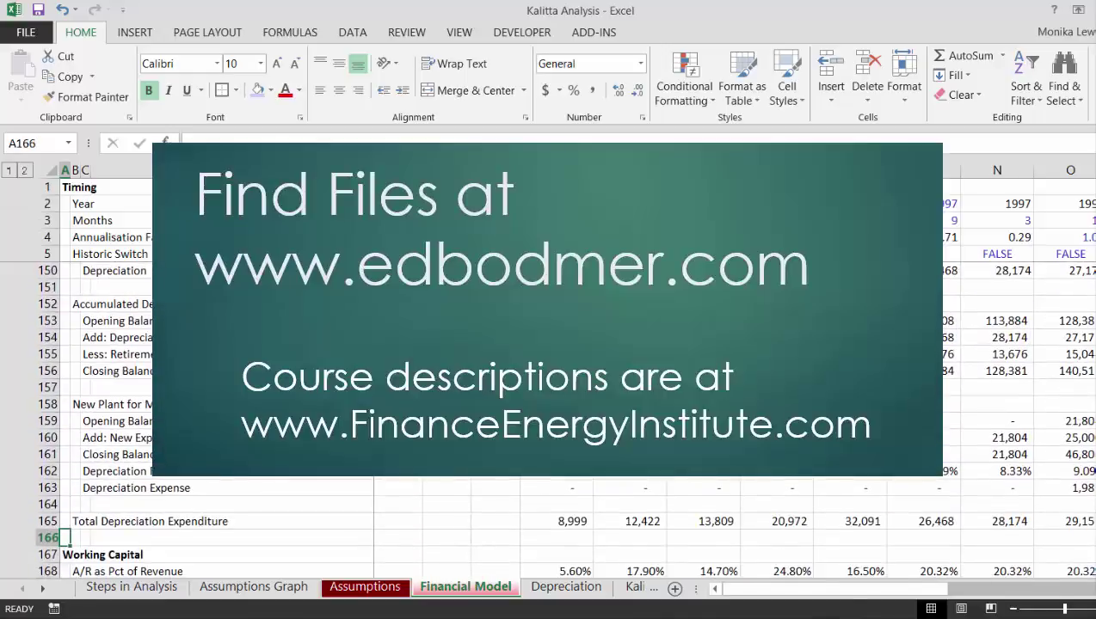
{"action": "key", "text": "Down"}
{"action": "key", "text": "Down"}
{"action": "key", "text": "Down"}
{"action": "key", "text": "Down"}
{"action": "key", "text": "Down"}
{"action": "key", "text": "Down"}
{"action": "key", "text": "Down"}
{"action": "key", "text": "Down"}
{"action": "key", "text": "Down"}
{"action": "key", "text": "Down"}
{"action": "key", "text": "Down"}
{"action": "key", "text": "Down"}
{"action": "key", "text": "Down"}
{"action": "key", "text": "Down"}
{"action": "key", "text": "Down"}
{"action": "key", "text": "Down"}
{"action": "key", "text": "Down"}
{"action": "key", "text": "Down"}
{"action": "key", "text": "Down"}
{"action": "key", "text": "Down"}
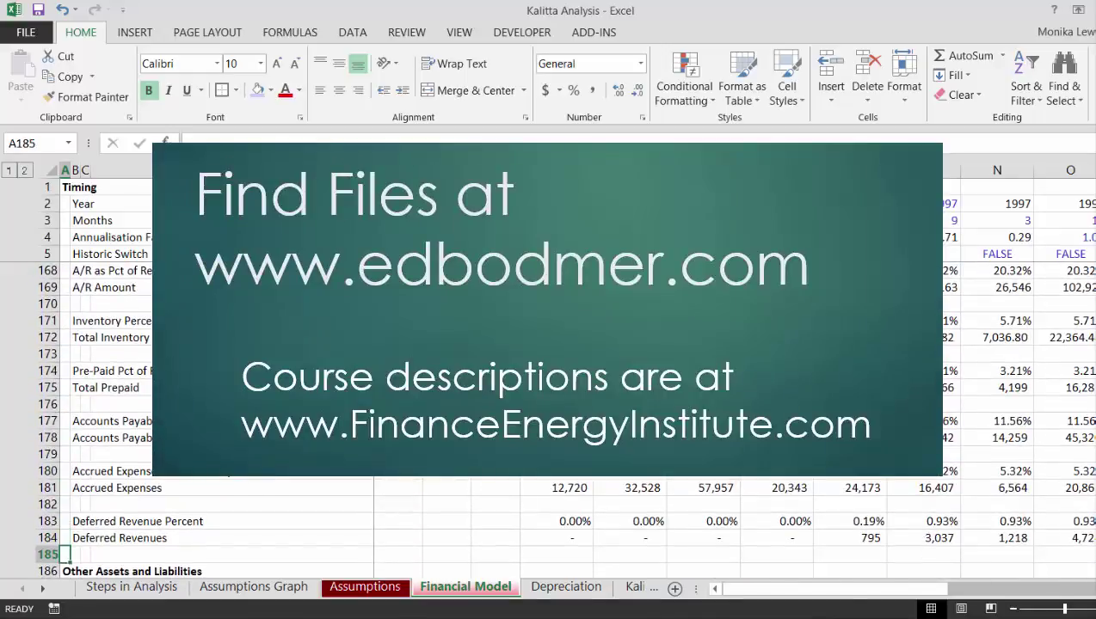
- Examine the Other Assets and Liabilities section and the start of the Financing section
{"action": "key", "text": "Down"}
{"action": "key", "text": "Down"}
{"action": "key", "text": "Down"}
{"action": "key", "text": "Down"}
{"action": "key", "text": "Down"}
{"action": "key", "text": "Down"}
{"action": "key", "text": "Down"}
{"action": "key", "text": "Down"}
{"action": "key", "text": "Down"}
{"action": "key", "text": "Down"}
{"action": "key", "text": "Down"}
{"action": "key", "text": "Down"}
{"action": "key", "text": "Up"}
{"action": "key", "text": "Up"}
{"action": "key", "text": "Up"}
{"action": "key", "text": "Up"}
{"action": "key", "text": "Up"}
{"action": "key", "text": "Up"}
{"action": "key", "text": "Up"}
{"action": "key", "text": "Up"}
{"action": "key", "text": "Up"}
{"action": "key", "text": "Up"}
{"action": "key", "text": "Up"}
{"action": "key", "text": "Up"}
{"action": "key", "text": "Up"}
{"action": "key", "text": "Up"}
{"action": "key", "text": "Up"}
{"action": "key", "text": "Up"}
{"action": "key", "text": "Up"}
{"action": "key", "text": "Up"}
{"action": "key", "text": "Up"}
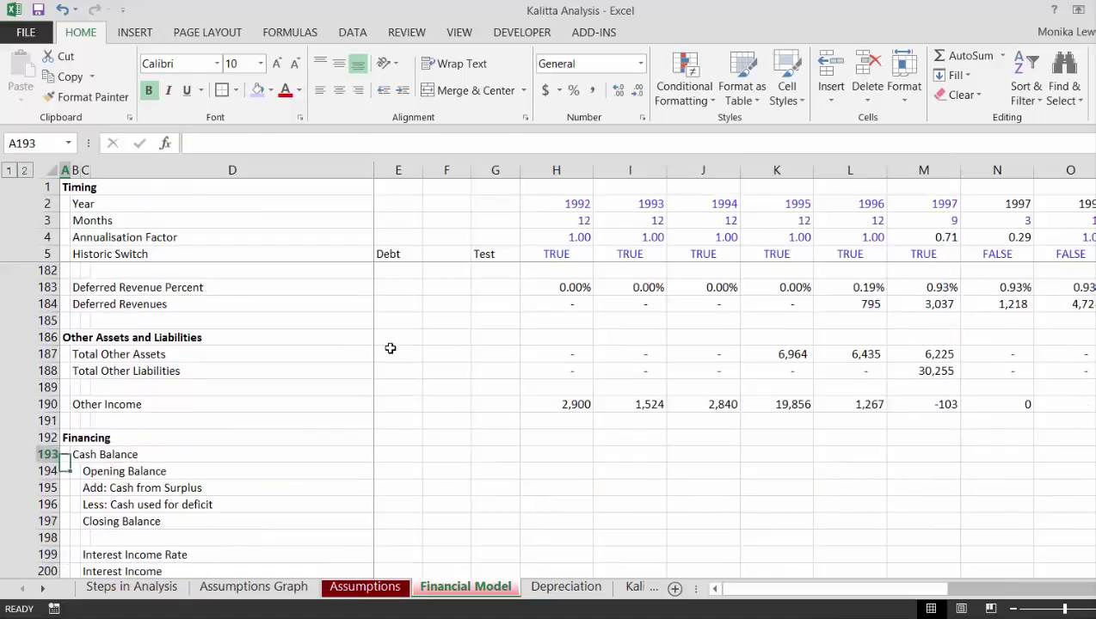
{"action": "key", "text": "Up"}
{"action": "key", "text": "Down"}
{"action": "key", "text": "Down"}
{"action": "key", "text": "Down"}
{"action": "key", "text": "Down"}
{"action": "key", "text": "Down"}
{"action": "key", "text": "Down"}
{"action": "key", "text": "Down"}
{"action": "key", "text": "Down"}
{"action": "key", "text": "Down"}
{"action": "key", "text": "Down"}
{"action": "key", "text": "Down"}
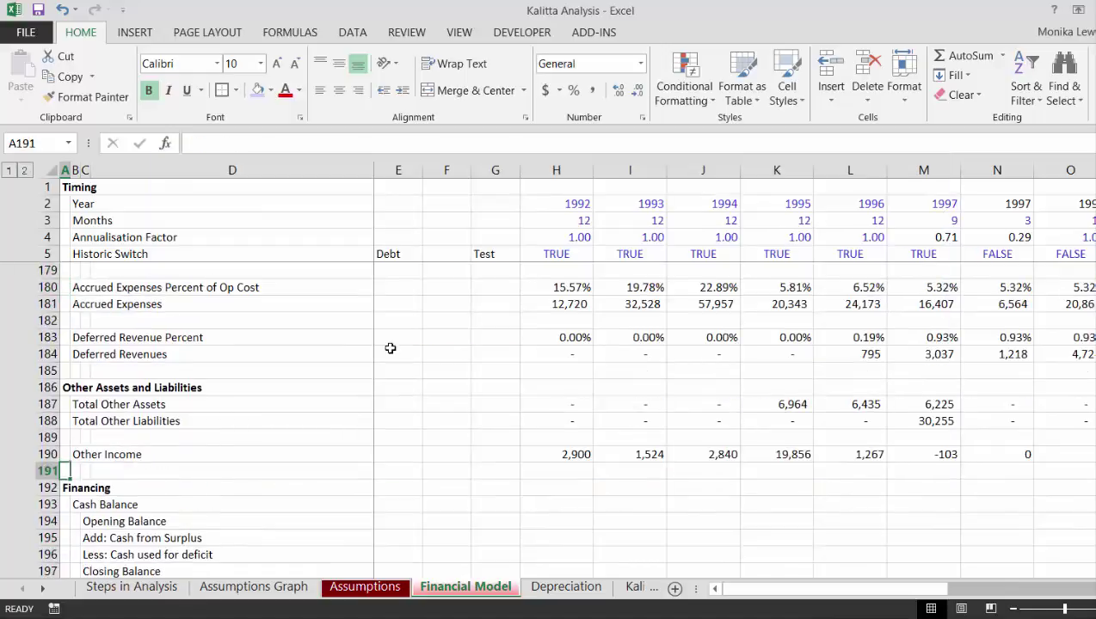
- Look back over the depreciation, EBITDA check and revenue rows, returning to the Working Capital section
{"action": "key", "text": "Page_Up"}
{"action": "key", "text": "Page_Up"}
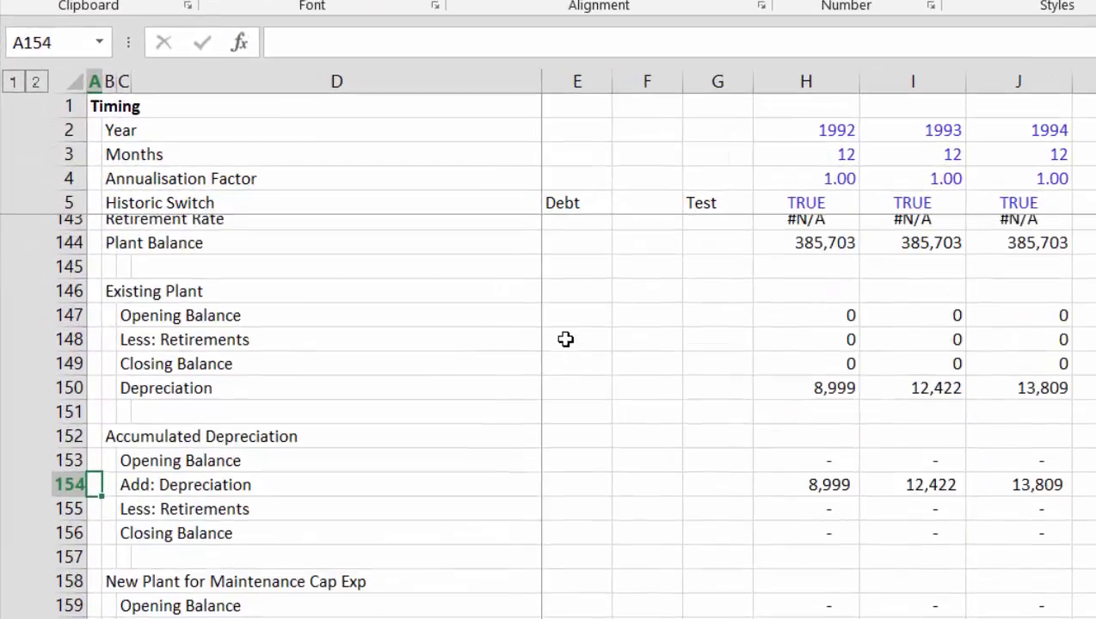
{"action": "key", "text": "Page_Up"}
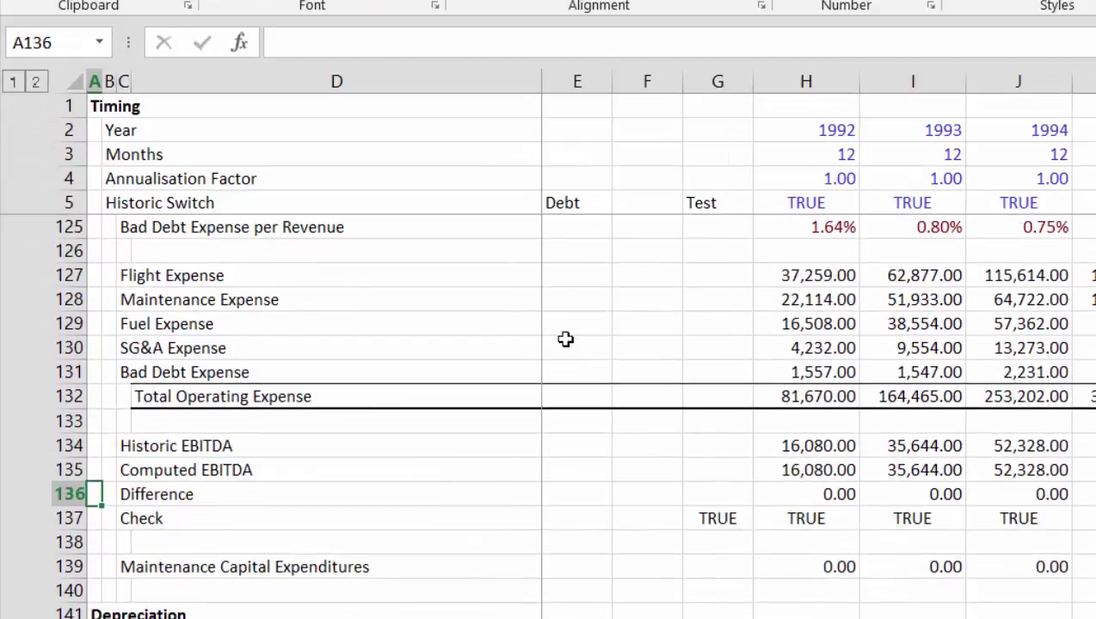
{"action": "key", "text": "Page_Down"}
{"action": "key", "text": "Page_Up"}
{"action": "key", "text": "Page_Up"}
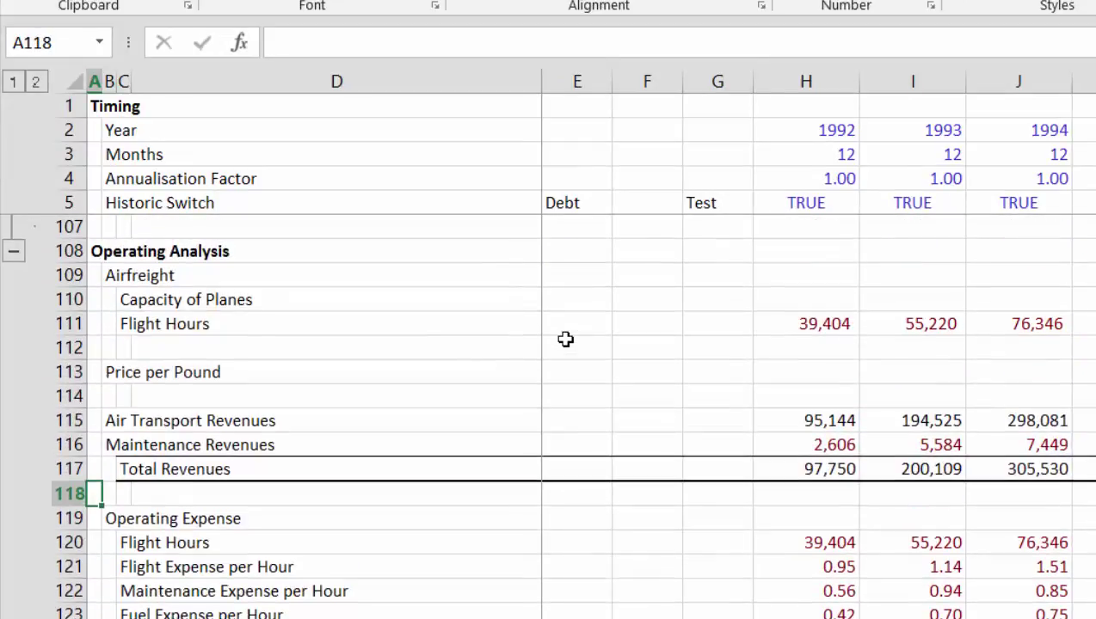
{"action": "key", "text": "Page_Down"}
{"action": "key", "text": "Page_Down"}
{"action": "key", "text": "Page_Down"}
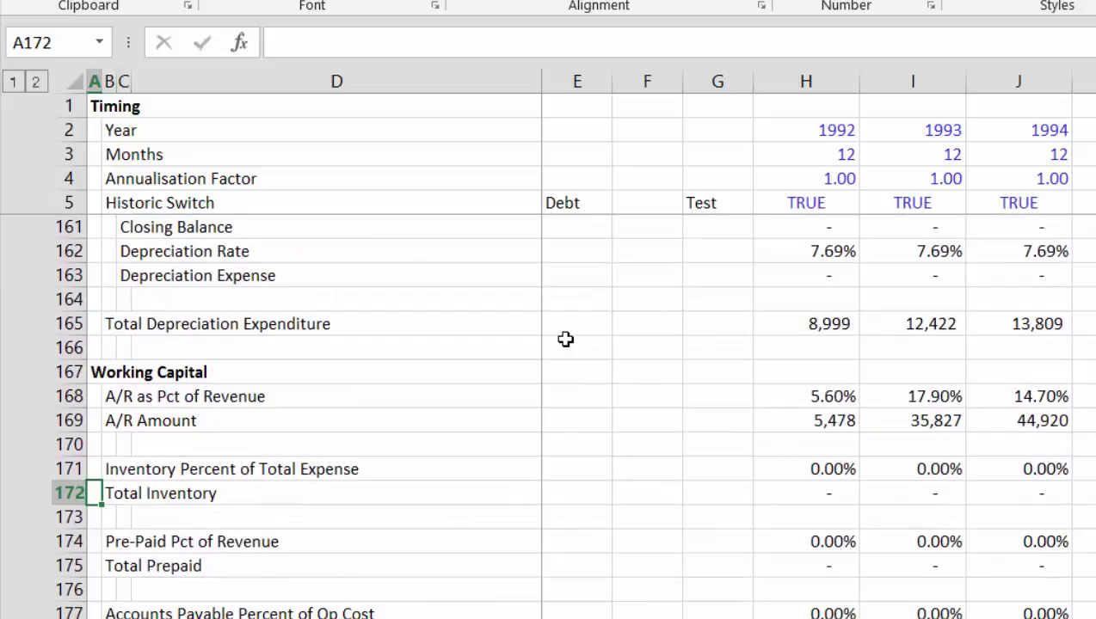
- Review the new plant and accumulated depreciation schedules above the Working Capital section
{"action": "key", "text": "Up"}
{"action": "key", "text": "Up"}
{"action": "key", "text": "Up"}
{"action": "key", "text": "Up"}
{"action": "key", "text": "Up"}
{"action": "key", "text": "Up"}
{"action": "key", "text": "Up"}
{"action": "key", "text": "Up"}
{"action": "key", "text": "Up"}
{"action": "key", "text": "Up"}
{"action": "key", "text": "Up"}
{"action": "key", "text": "Up"}
{"action": "key", "text": "Up"}
{"action": "key", "text": "Up"}
{"action": "key", "text": "Up"}
{"action": "key", "text": "Up"}
{"action": "key", "text": "Up"}
{"action": "key", "text": "Up"}
{"action": "key", "text": "Up"}
{"action": "key", "text": "Up"}
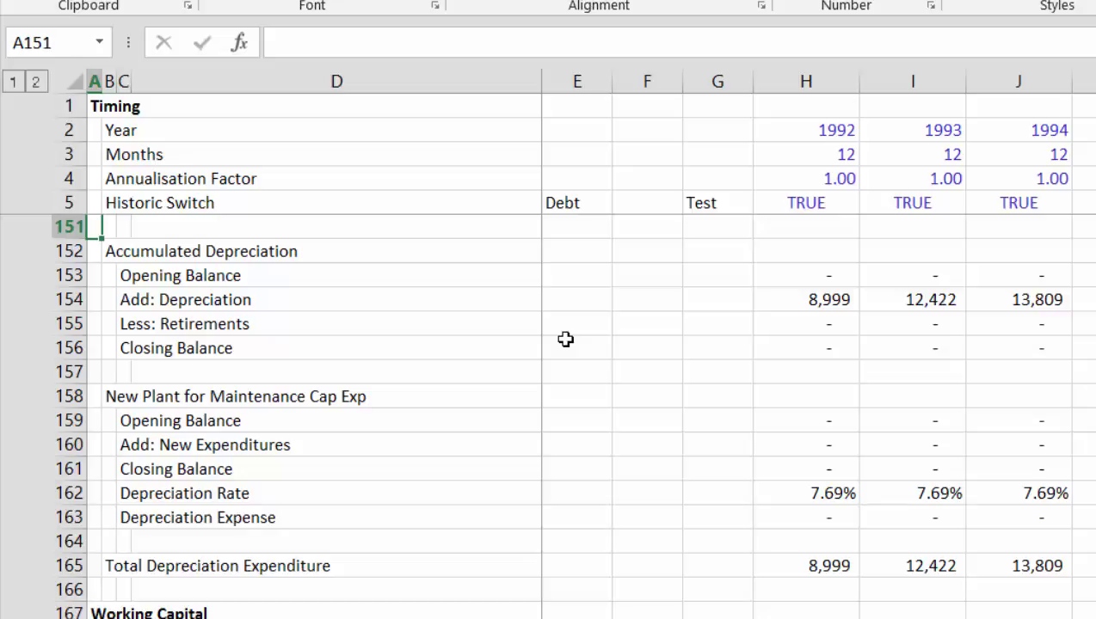
- Inspect the accumulated depreciation schedule on the Depreciation sheet, including the 1997 depreciation addition in F23
{"action": "key", "text": "ctrl+Page_Down"}
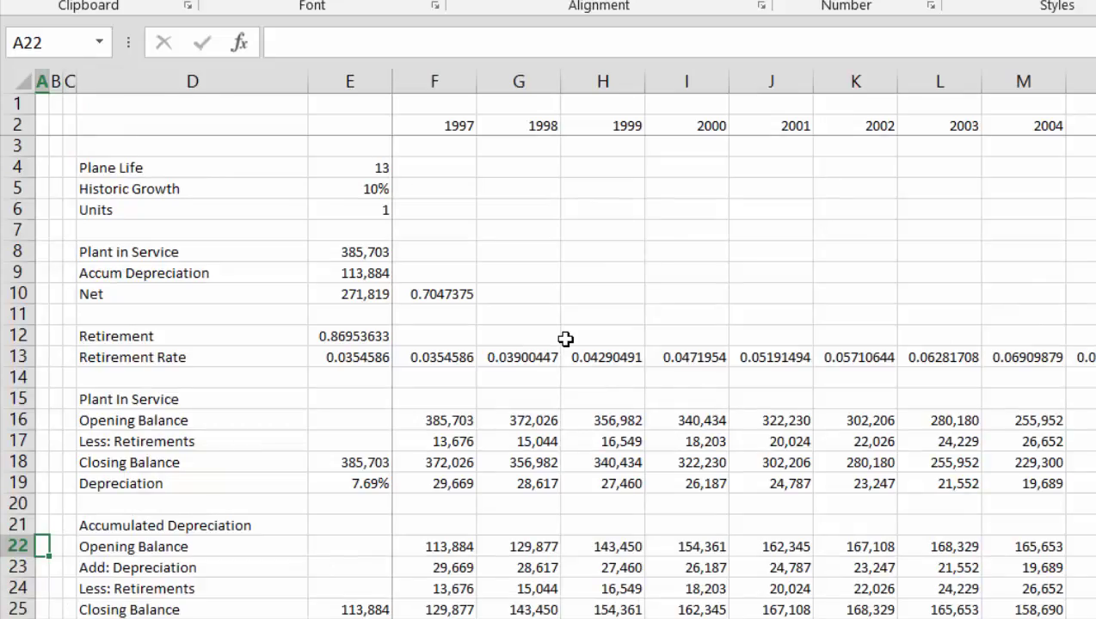
{"action": "key", "text": "Up"}
{"action": "key", "text": "Right"}
{"action": "key", "text": "Right"}
{"action": "key", "text": "Right"}
{"action": "key", "text": "Right"}
{"action": "key", "text": "Right"}
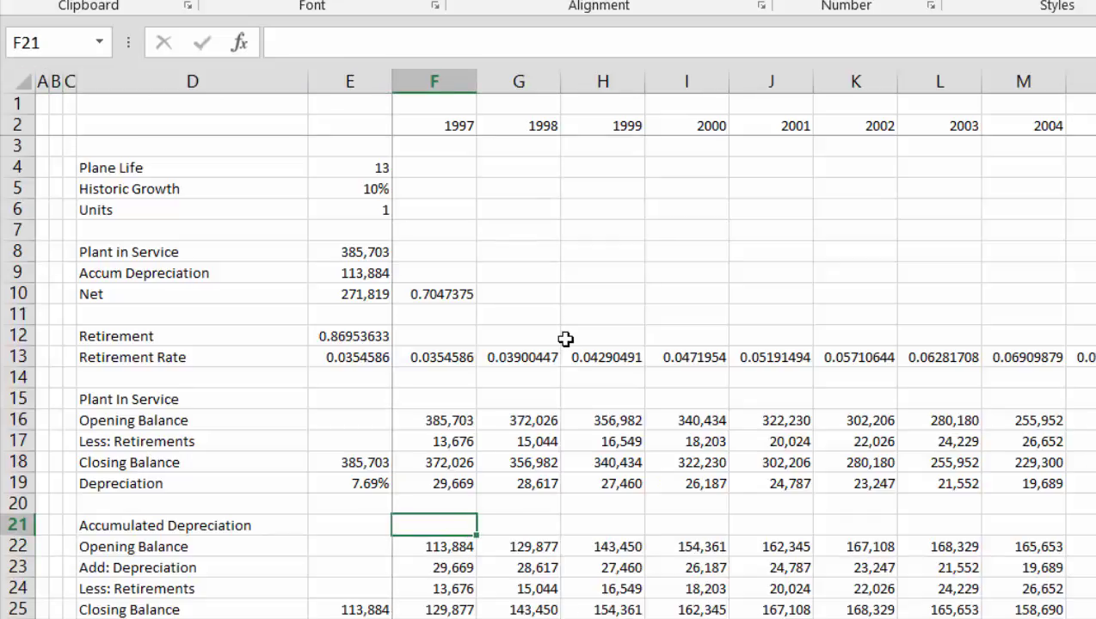
{"action": "key", "text": "Down"}
{"action": "key", "text": "Down"}
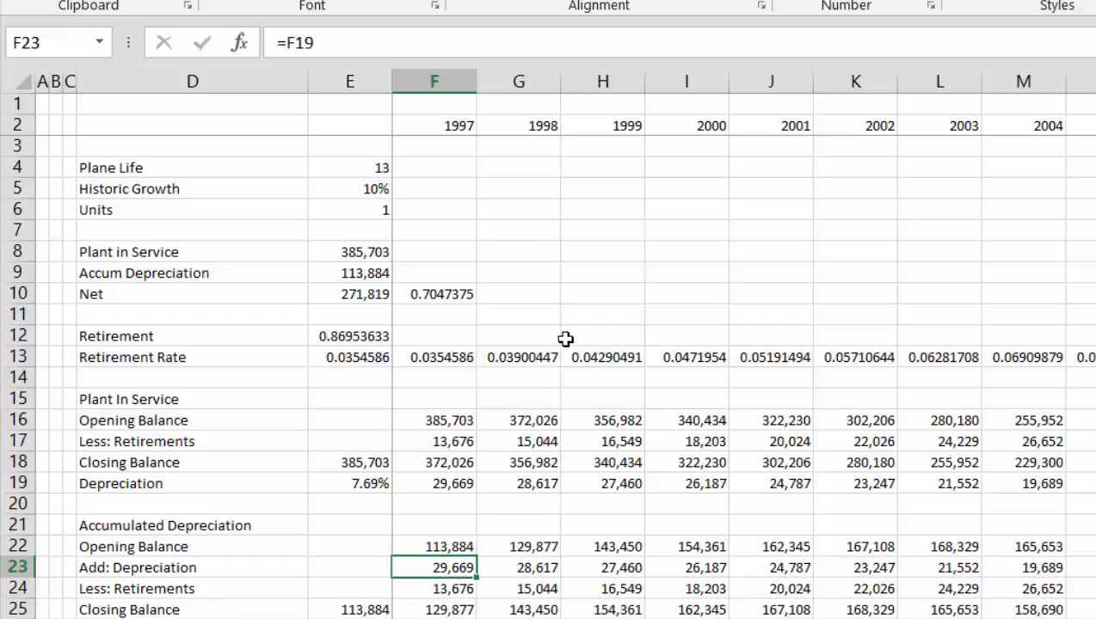
- Check the working capital percentage assumptions on the Assumptions sheet and return to the Financial Model sheet
{"action": "key", "text": "ctrl+Page_Down"}
{"action": "key", "text": "ctrl+Page_Down"}
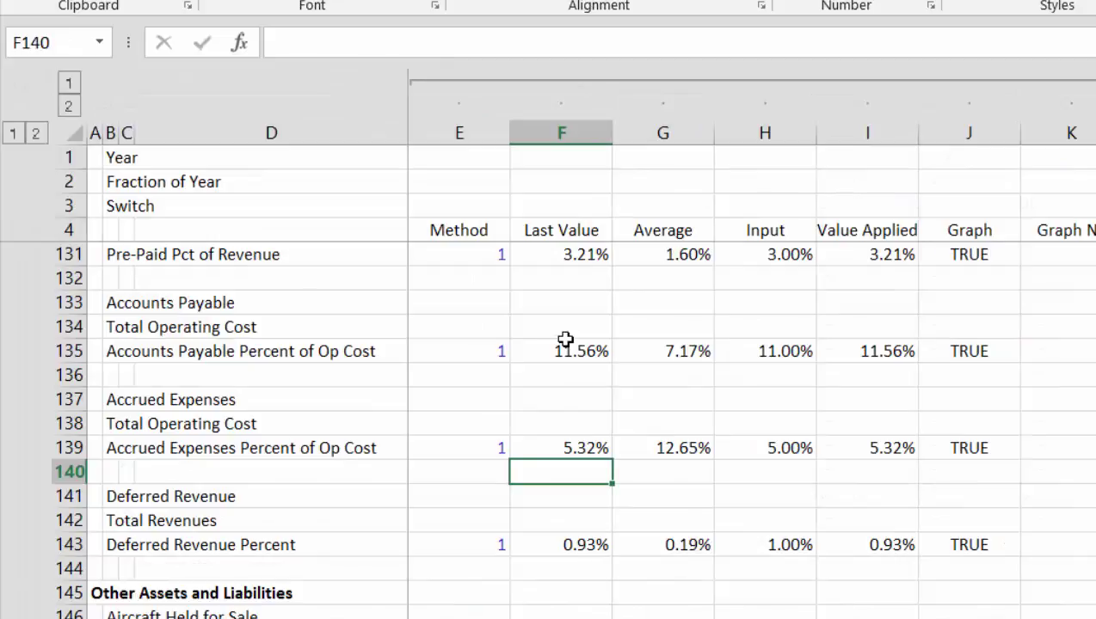
{"action": "key", "text": "ctrl+Page_Up"}
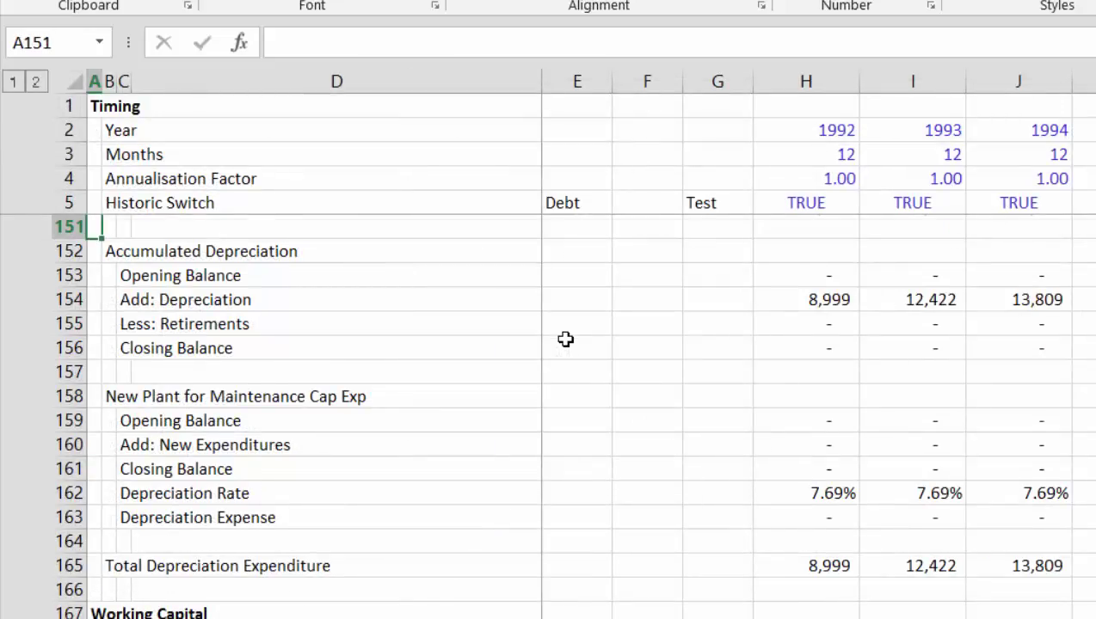
- Go to the Financing section and examine its cash balance, interest income and minimum cash balance rows
{"action": "key", "text": "Page_Down"}
{"action": "key", "text": "Page_Down"}
{"action": "key", "text": "Down"}
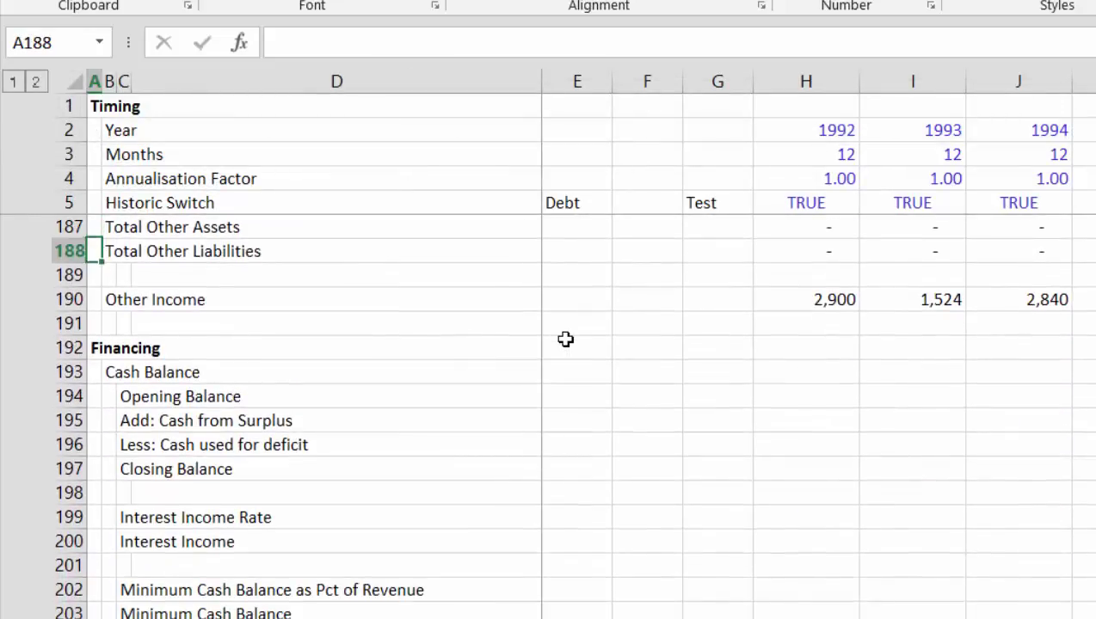
{"action": "key", "text": "Down"}
{"action": "key", "text": "Down"}
{"action": "key", "text": "Down"}
{"action": "key", "text": "Down"}
{"action": "key", "text": "Down"}
{"action": "key", "text": "Down"}
{"action": "key", "text": "Down"}
{"action": "key", "text": "Down"}
{"action": "key", "text": "Down"}
{"action": "key", "text": "Down"}
{"action": "key", "text": "Down"}
{"action": "key", "text": "Down"}
{"action": "key", "text": "Down"}
{"action": "key", "text": "Down"}
{"action": "key", "text": "Down"}
{"action": "key", "text": "Down"}
{"action": "key", "text": "Down"}
{"action": "key", "text": "Down"}
{"action": "key", "text": "Down"}
{"action": "key", "text": "Down"}
{"action": "key", "text": "Down"}
{"action": "key", "text": "Down"}
{"action": "key", "text": "Down"}
{"action": "key", "text": "Down"}
{"action": "key", "text": "Down"}
{"action": "key", "text": "Down"}
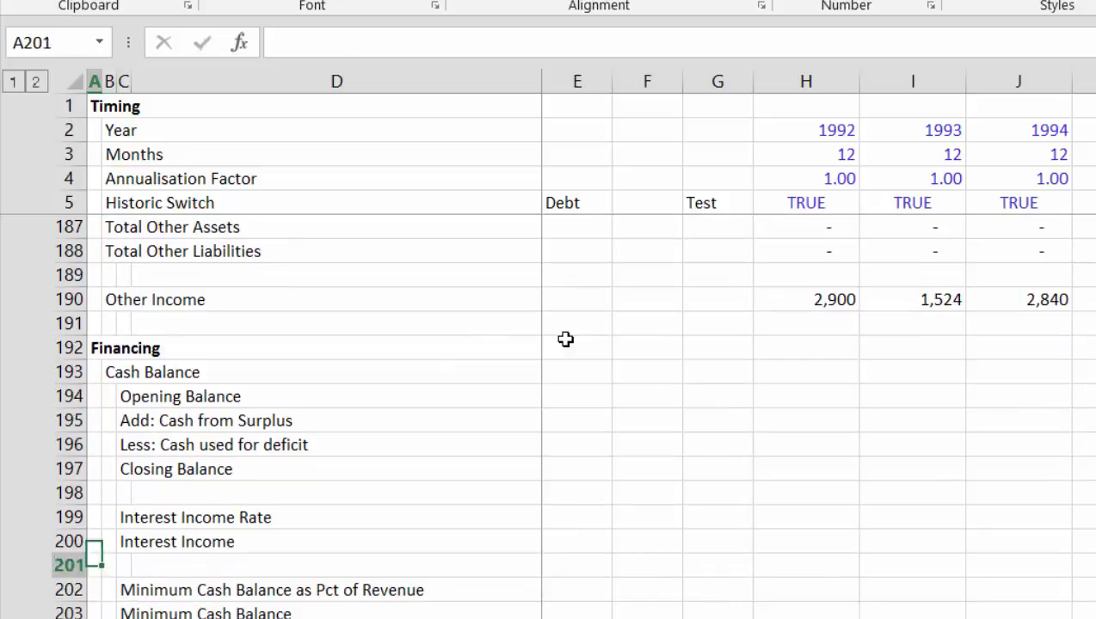
- Examine the Debt Balance and interest expense rows of the Financing section, then return to the cash balance rows
{"action": "key", "text": "Up"}
{"action": "key", "text": "Up"}
{"action": "key", "text": "Up"}
{"action": "key", "text": "Up"}
{"action": "key", "text": "Up"}
{"action": "key", "text": "Up"}
{"action": "key", "text": "Up"}
{"action": "key", "text": "Up"}
{"action": "key", "text": "Up"}
{"action": "key", "text": "Up"}
{"action": "key", "text": "Up"}
{"action": "key", "text": "Up"}
{"action": "key", "text": "Up"}
{"action": "key", "text": "Up"}
{"action": "key", "text": "Up"}
{"action": "key", "text": "Up"}
{"action": "key", "text": "Up"}
{"action": "key", "text": "Up"}
{"action": "key", "text": "Up"}
{"action": "key", "text": "Up"}
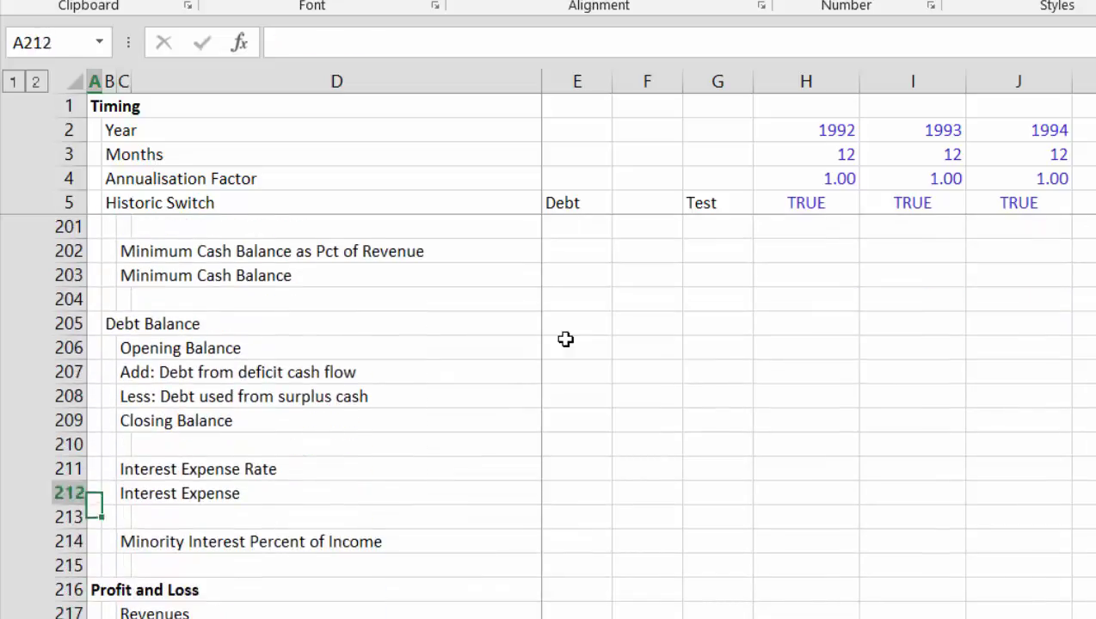
{"action": "key", "text": "Down"}
{"action": "key", "text": "Down"}
{"action": "key", "text": "Down"}
{"action": "key", "text": "Down"}
{"action": "key", "text": "Down"}
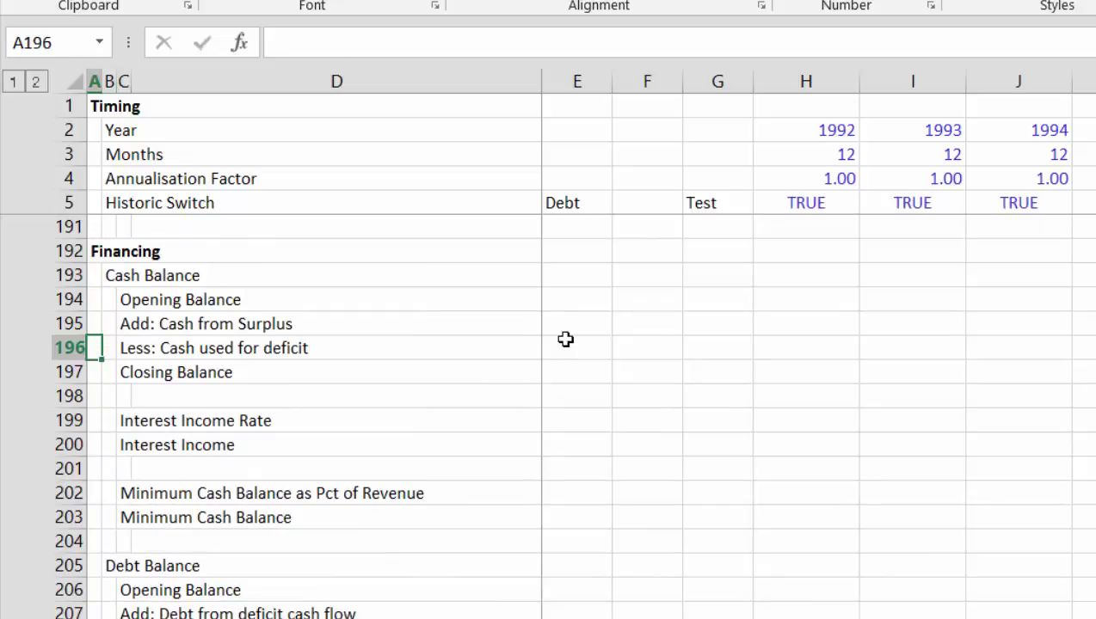
- Go through the Financing row labels in column C from Less: Cash used for deficit to Minority Interest Percent of Income
{"action": "key", "text": "Right"}
{"action": "key", "text": "Right"}
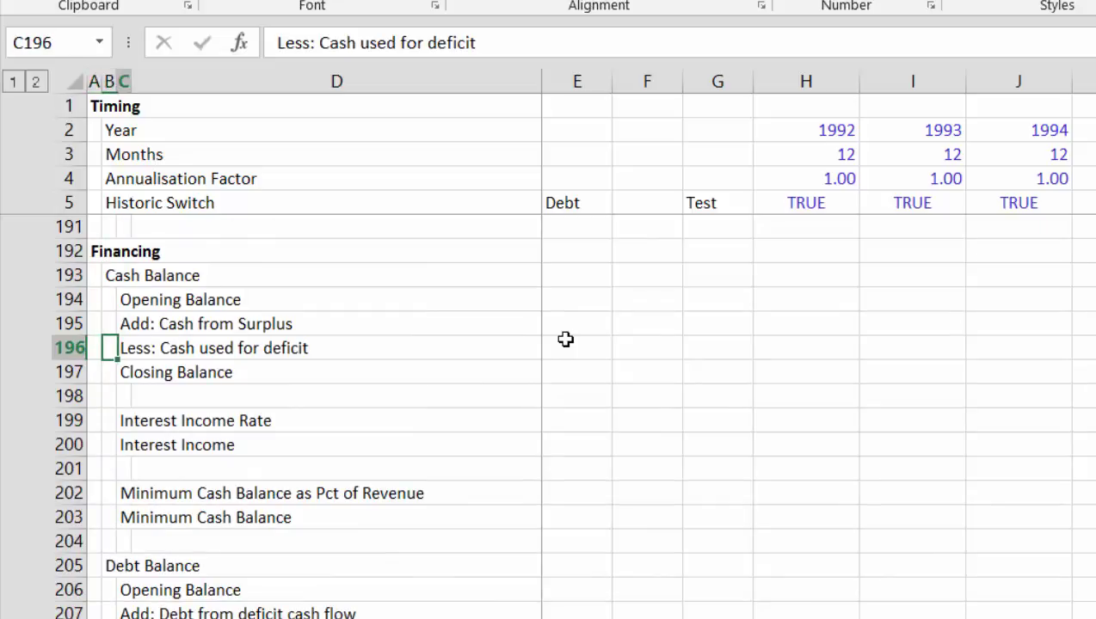
{"action": "key", "text": "Down"}
{"action": "key", "text": "Down"}
{"action": "key", "text": "Down"}
{"action": "key", "text": "Down"}
{"action": "key", "text": "Down"}
{"action": "key", "text": "Down"}
{"action": "key", "text": "Down"}
{"action": "key", "text": "Down"}
{"action": "key", "text": "Down"}
{"action": "key", "text": "Down"}
{"action": "key", "text": "Down"}
{"action": "key", "text": "Down"}
{"action": "key", "text": "Down"}
{"action": "key", "text": "Down"}
{"action": "key", "text": "Down"}
{"action": "key", "text": "Down"}
{"action": "key", "text": "Down"}
{"action": "key", "text": "Down"}
{"action": "key", "text": "Down"}
{"action": "key", "text": "Down"}
{"action": "key", "text": "Down"}
{"action": "key", "text": "Down"}
{"action": "key", "text": "Down"}
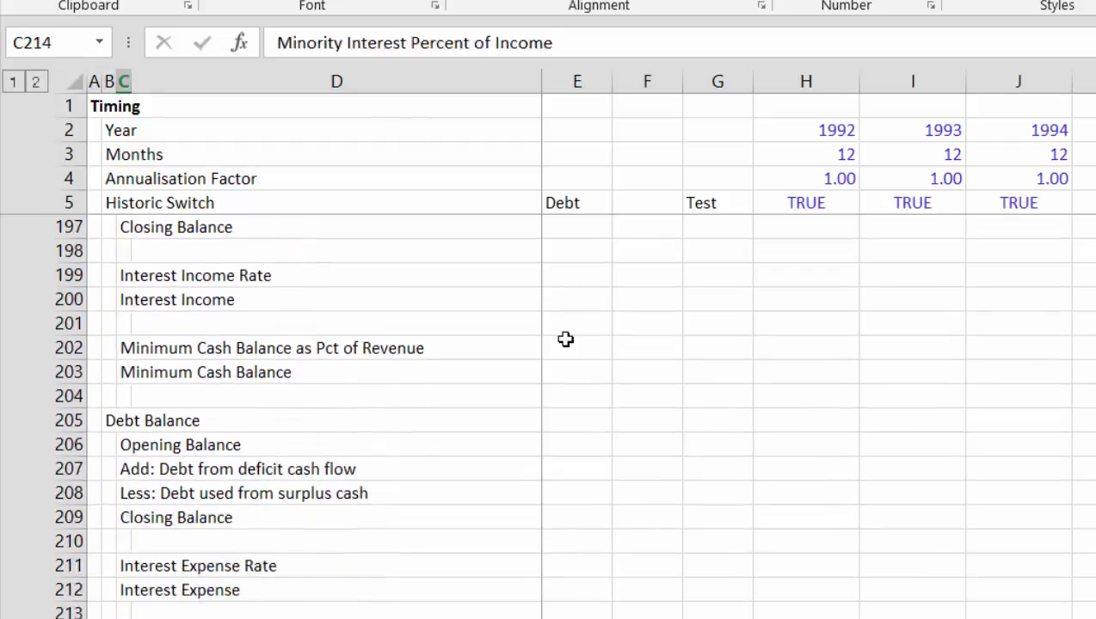
- Recheck the Minimum Cash Balance and Debt Balance rows in the Financing section
{"action": "key", "text": "Up"}
{"action": "key", "text": "Up"}
{"action": "key", "text": "Up"}
{"action": "key", "text": "Up"}
{"action": "key", "text": "Up"}
{"action": "key", "text": "Up"}
{"action": "key", "text": "Up"}
{"action": "key", "text": "Up"}
{"action": "key", "text": "Up"}
{"action": "key", "text": "Up"}
{"action": "key", "text": "Up"}
{"action": "key", "text": "Up"}
{"action": "key", "text": "Up"}
{"action": "key", "text": "Up"}
{"action": "key", "text": "Up"}
{"action": "key", "text": "Up"}
{"action": "key", "text": "Up"}
{"action": "key", "text": "Up"}
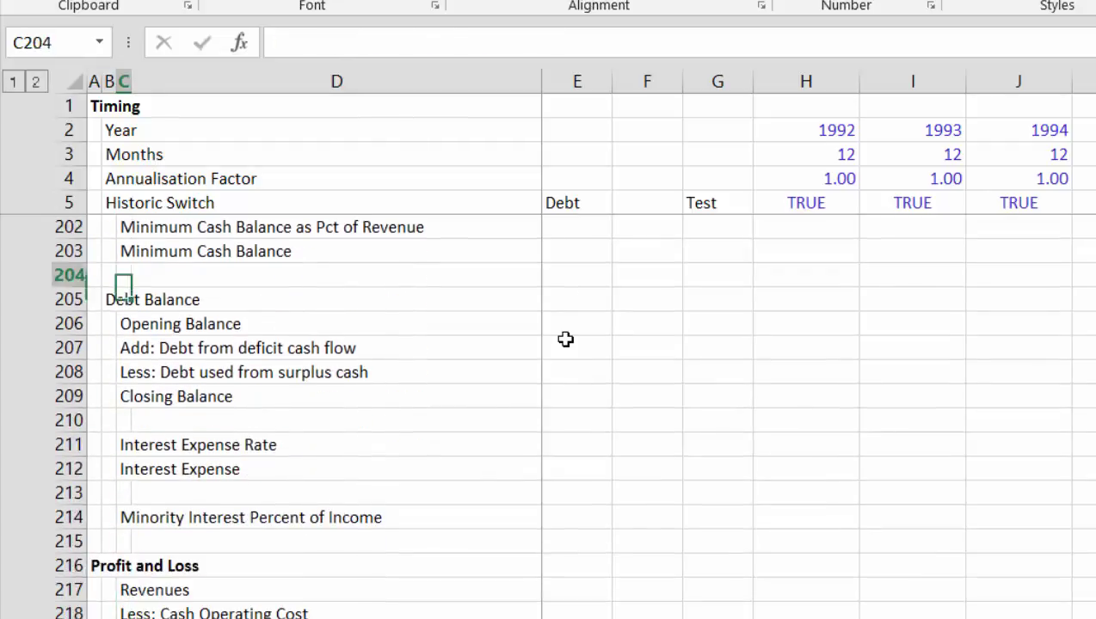
{"action": "key", "text": "Down"}
{"action": "key", "text": "Down"}
{"action": "key", "text": "Down"}
{"action": "key", "text": "Down"}
{"action": "key", "text": "Down"}
{"action": "key", "text": "Down"}
{"action": "key", "text": "Down"}
{"action": "key", "text": "Down"}
{"action": "key", "text": "Down"}
{"action": "key", "text": "Down"}
{"action": "key", "text": "Down"}
{"action": "key", "text": "Down"}
{"action": "key", "text": "Down"}
{"action": "key", "text": "Down"}
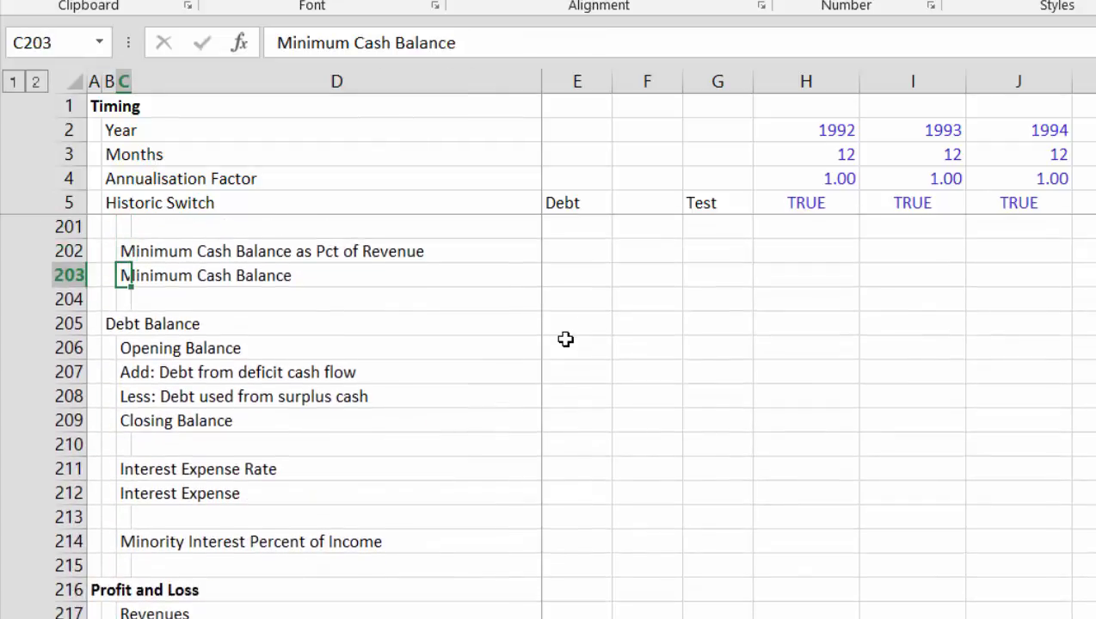
- Move on to the Profit and Loss section and review its rows from Revenues to Add: Other Income
{"action": "key", "text": "Down"}
{"action": "key", "text": "Down"}
{"action": "key", "text": "Down"}
{"action": "key", "text": "Down"}
{"action": "key", "text": "Down"}
{"action": "key", "text": "Down"}
{"action": "key", "text": "Down"}
{"action": "key", "text": "Down"}
{"action": "key", "text": "Down"}
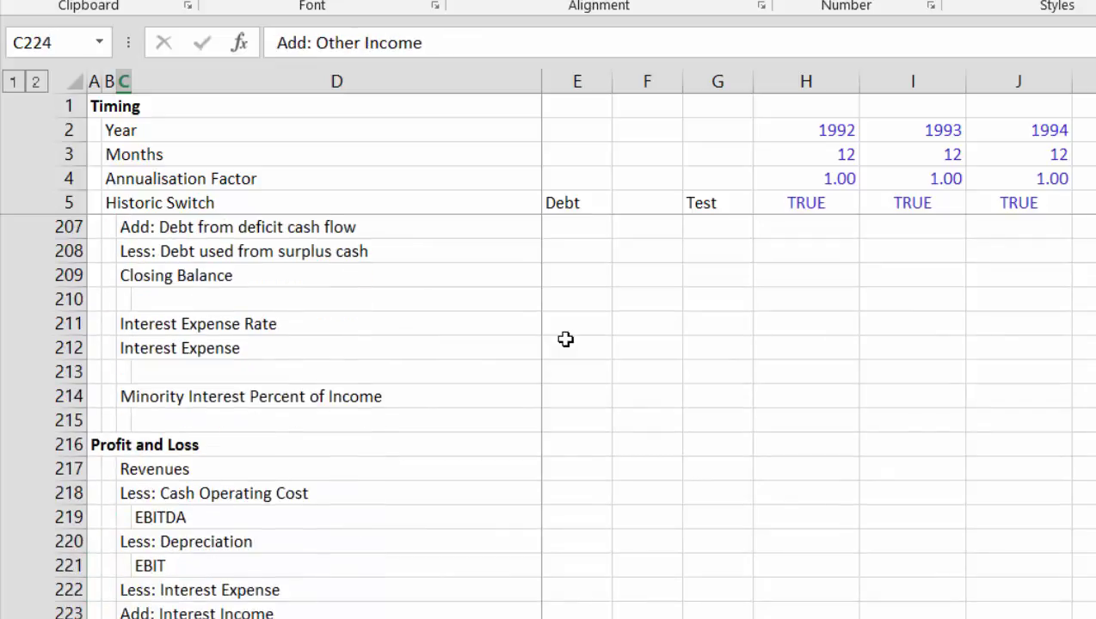
- Review the Cash Flow section's rows from EBITDA to the change in debt
{"action": "key", "text": "Down"}
{"action": "key", "text": "Down"}
{"action": "key", "text": "Down"}
{"action": "key", "text": "Down"}
{"action": "key", "text": "Down"}
{"action": "key", "text": "Down"}
{"action": "key", "text": "Down"}
{"action": "key", "text": "Down"}
{"action": "key", "text": "Down"}
{"action": "key", "text": "Down"}
{"action": "key", "text": "Down"}
{"action": "key", "text": "Down"}
{"action": "key", "text": "Down"}
{"action": "key", "text": "Down"}
{"action": "key", "text": "Down"}
{"action": "key", "text": "Down"}
{"action": "key", "text": "Down"}
{"action": "key", "text": "Down"}
{"action": "key", "text": "Down"}
{"action": "key", "text": "Down"}
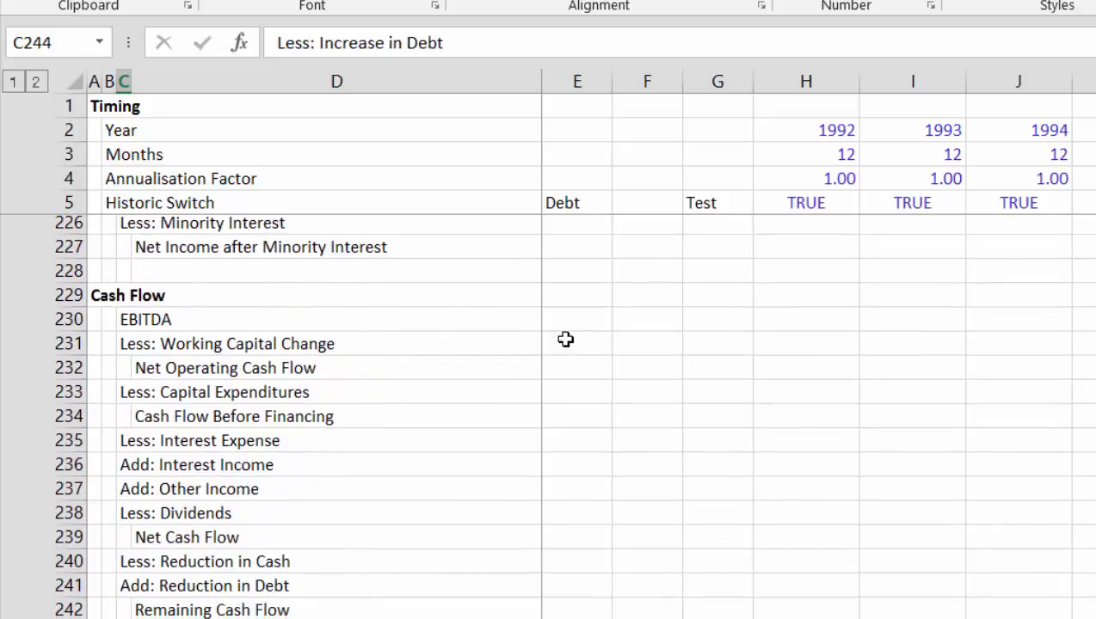
- Review the asset rows of the Balance Sheet section, from Cash Balance to Total Assets
{"action": "key", "text": "Down"}
{"action": "key", "text": "Down"}
{"action": "key", "text": "Down"}
{"action": "key", "text": "Down"}
{"action": "key", "text": "Down"}
{"action": "key", "text": "Down"}
{"action": "key", "text": "Down"}
{"action": "key", "text": "Down"}
{"action": "key", "text": "Down"}
{"action": "key", "text": "Down"}
{"action": "key", "text": "Down"}
{"action": "key", "text": "Down"}
{"action": "key", "text": "Down"}
{"action": "key", "text": "Down"}
{"action": "key", "text": "Down"}
{"action": "key", "text": "Down"}
{"action": "key", "text": "Down"}
{"action": "key", "text": "Down"}
{"action": "key", "text": "Down"}
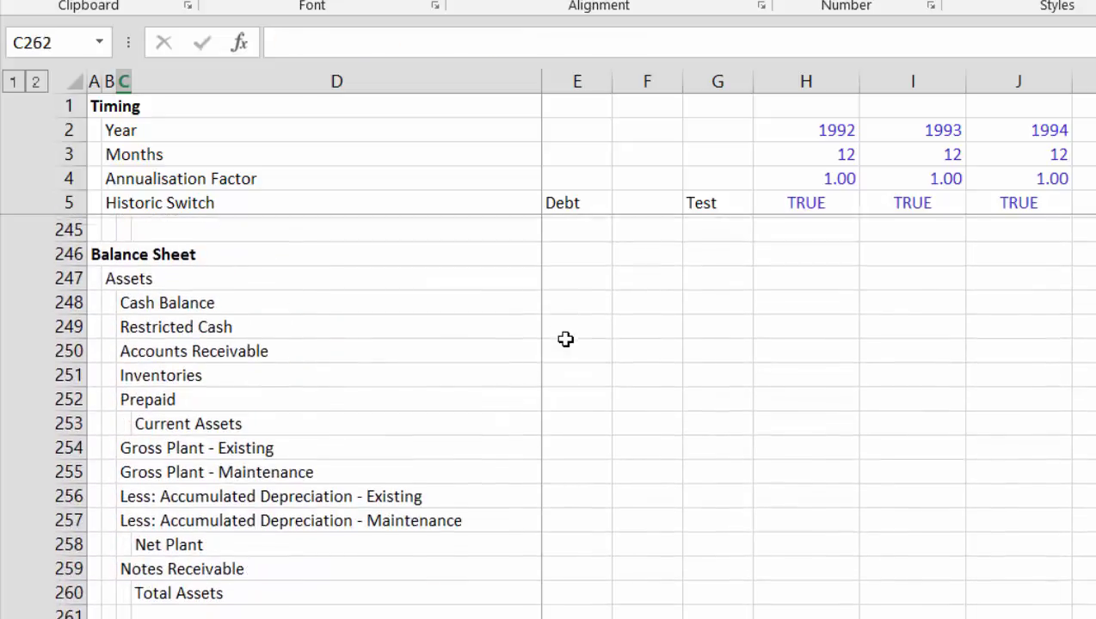
- Review the Liabilities and Capital rows of the Balance Sheet section, down to Minority Interest and Common Equity
{"action": "key", "text": "Down"}
{"action": "key", "text": "Down"}
{"action": "key", "text": "Down"}
{"action": "key", "text": "Down"}
{"action": "key", "text": "Down"}
{"action": "key", "text": "Down"}
{"action": "key", "text": "Down"}
{"action": "key", "text": "Down"}
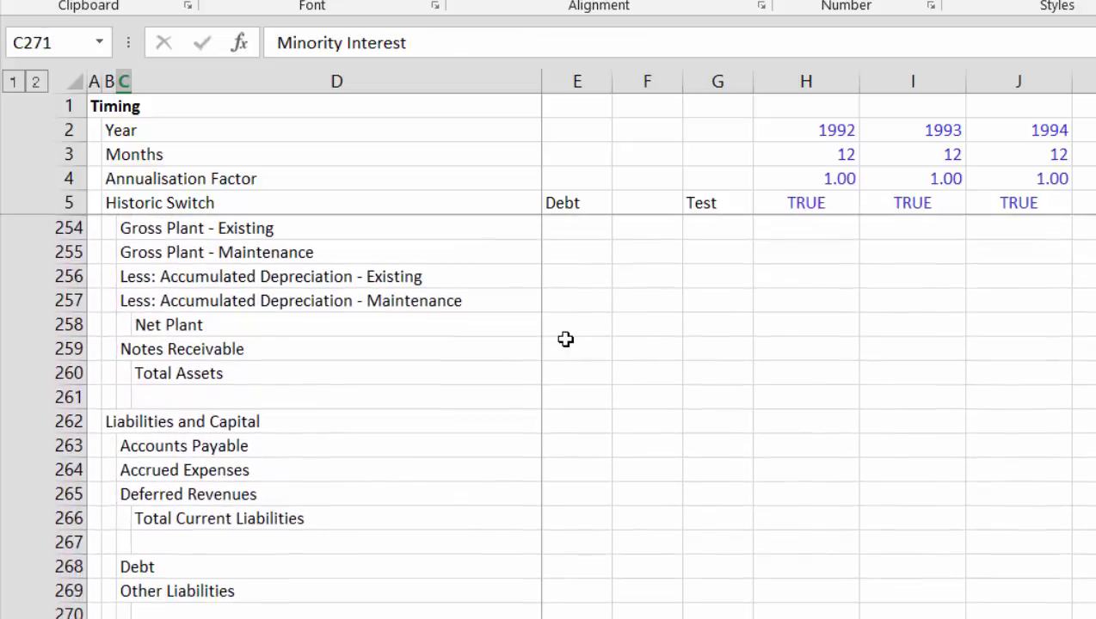
{"action": "key", "text": "Down"}
{"action": "key", "text": "Down"}
{"action": "key", "text": "Down"}
{"action": "key", "text": "Up"}
{"action": "key", "text": "Up"}
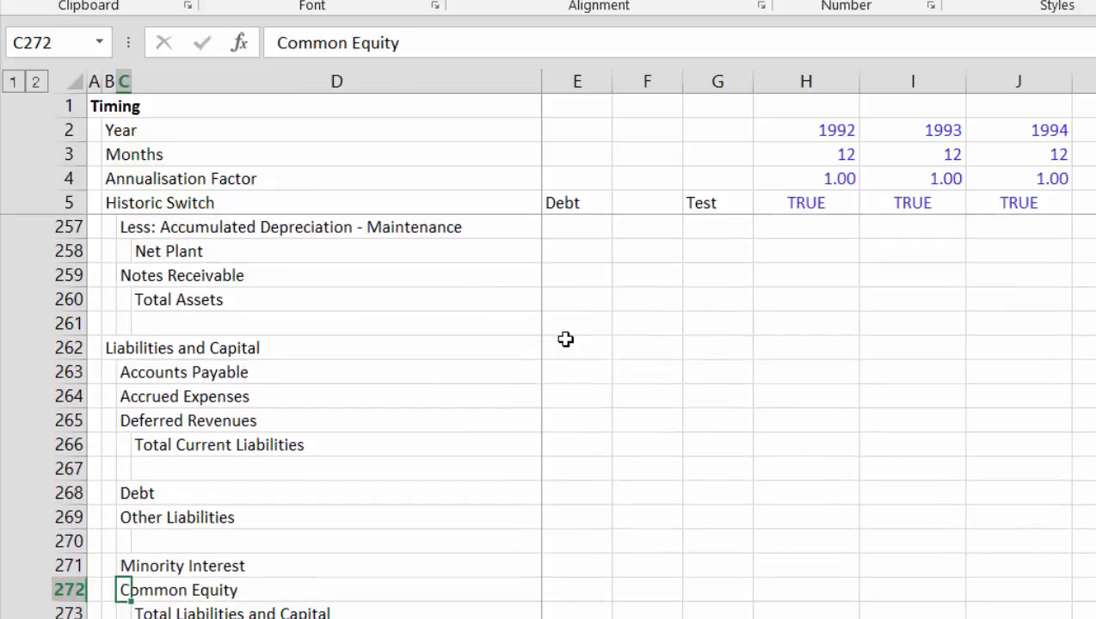
- Return to the Historic Financial Statements at the start of the sheet and look at the historic balance sheet's current assets
{"action": "key", "text": "Page_Up"}
{"action": "key", "text": "Page_Up"}
{"action": "key", "text": "Page_Up"}
{"action": "key", "text": "Page_Up"}
{"action": "key", "text": "Page_Up"}
{"action": "key", "text": "Page_Up"}
{"action": "key", "text": "Page_Up"}
{"action": "key", "text": "Page_Up"}
{"action": "key", "text": "Page_Up"}
{"action": "key", "text": "Page_Up"}
{"action": "key", "text": "Page_Up"}
{"action": "key", "text": "Page_Up"}
{"action": "key", "text": "Page_Up"}
{"action": "key", "text": "Page_Up"}
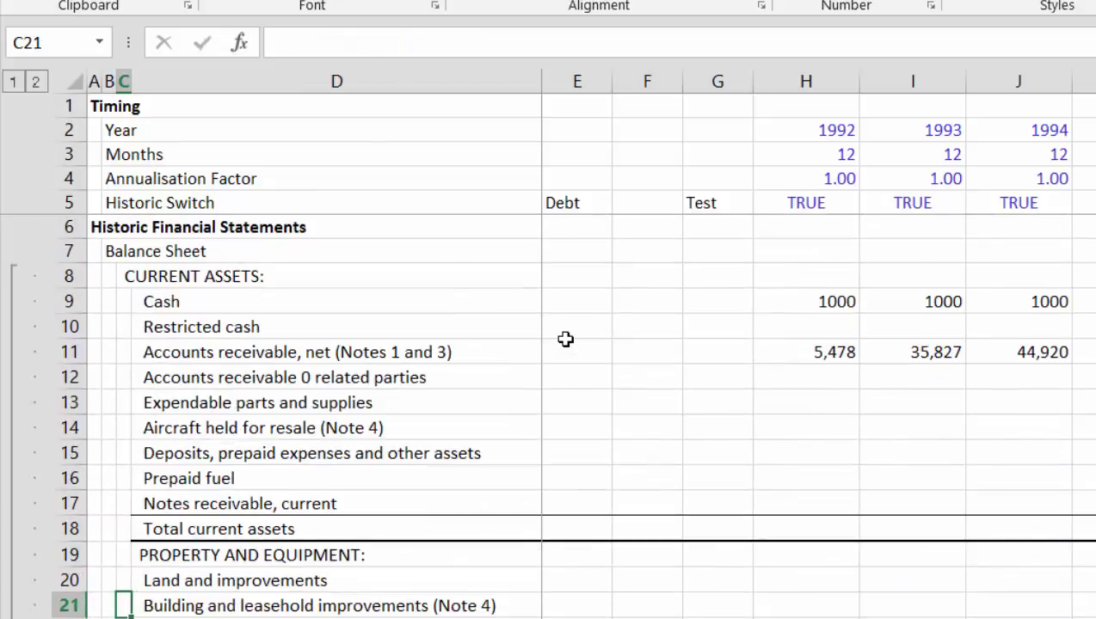
{"action": "key", "text": "Down"}
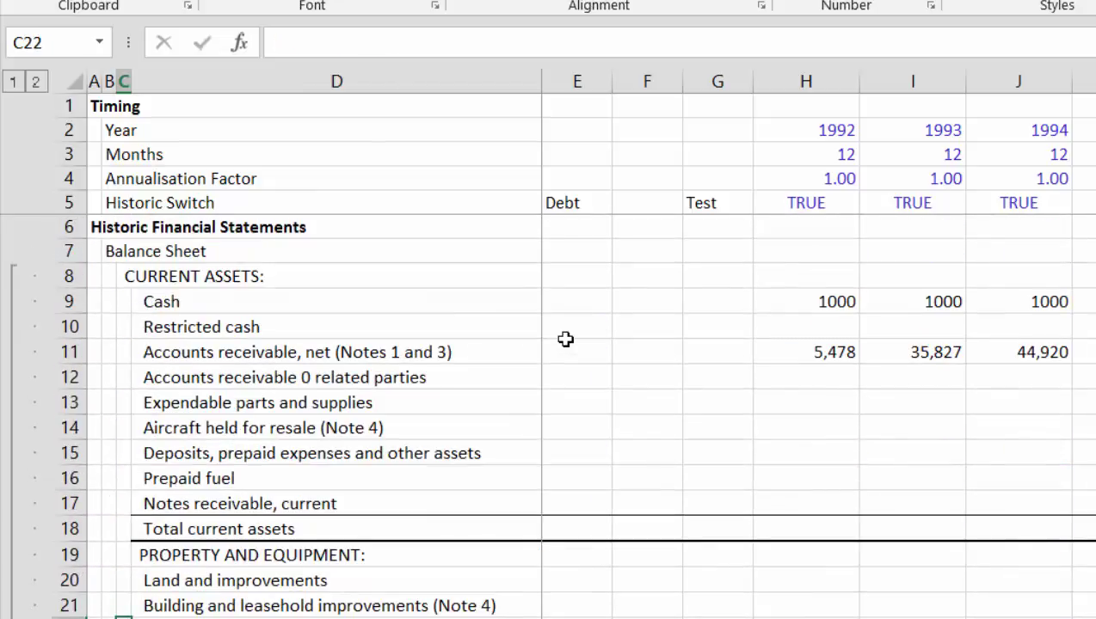
- Examine the current asset line items of the historic balance sheet, from related-party accounts receivable to aircraft held for resale
{"action": "key", "text": "Up"}
{"action": "key", "text": "Up"}
{"action": "key", "text": "Up"}
{"action": "key", "text": "Up"}
{"action": "key", "text": "Up"}
{"action": "key", "text": "Up"}
{"action": "key", "text": "Up"}
{"action": "key", "text": "Up"}
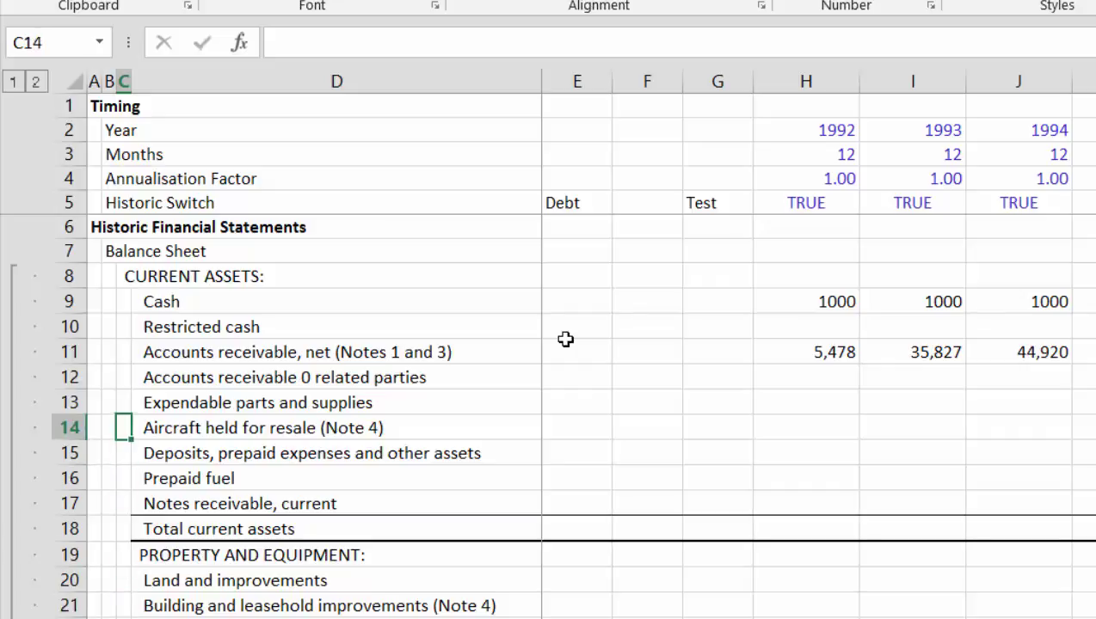
{"action": "key", "text": "Page_Down"}
{"action": "key", "text": "Page_Up"}
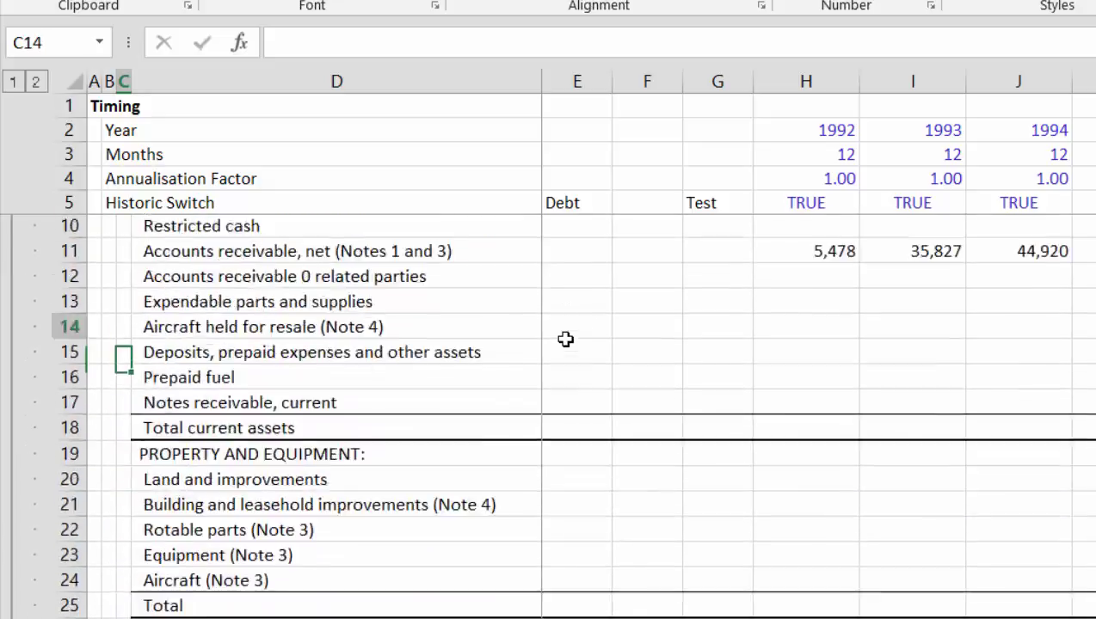
{"action": "key", "text": "Right"}
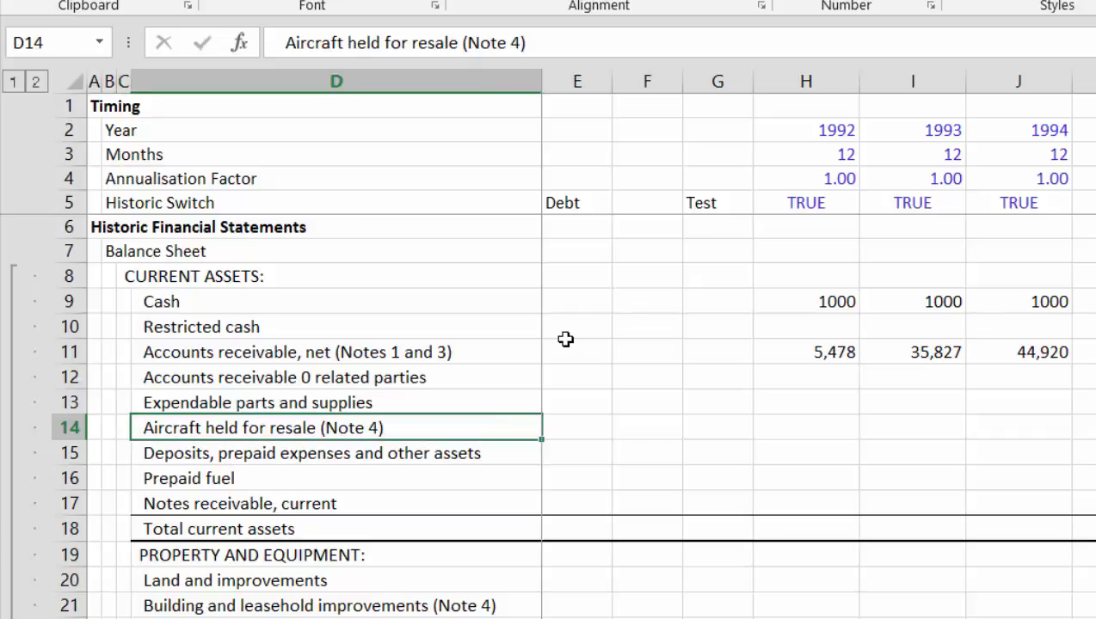
{"action": "key", "text": "Up"}
{"action": "key", "text": "Up"}
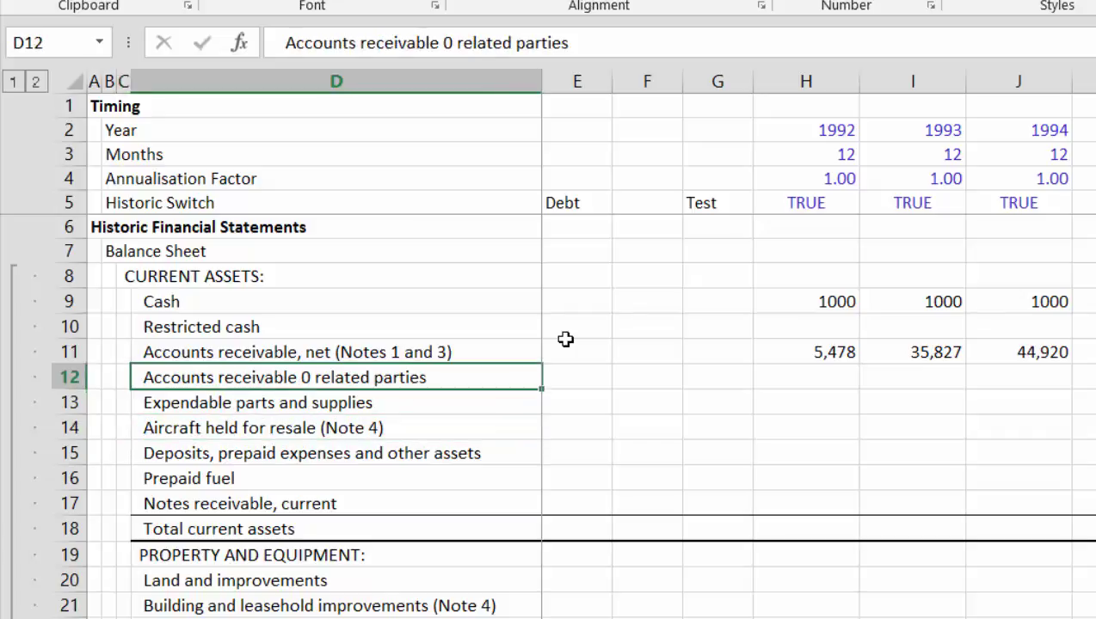
{"action": "key", "text": "Down"}
{"action": "key", "text": "Down"}
- Skim the model from the historic balance sheet through Operating Expense, Other Assets and Liabilities, and Financing to the Cash Flow section
{"action": "key", "text": "Page_Down"}
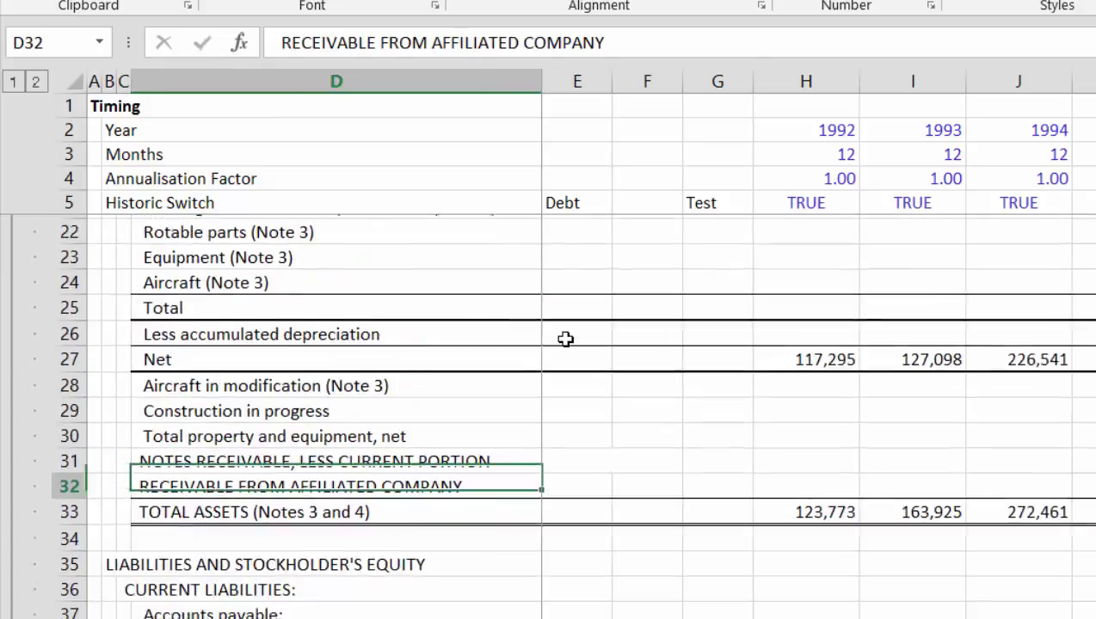
{"action": "key", "text": "Page_Down"}
{"action": "key", "text": "Page_Down"}
{"action": "key", "text": "Page_Down"}
{"action": "key", "text": "Page_Down"}
{"action": "key", "text": "Page_Down"}
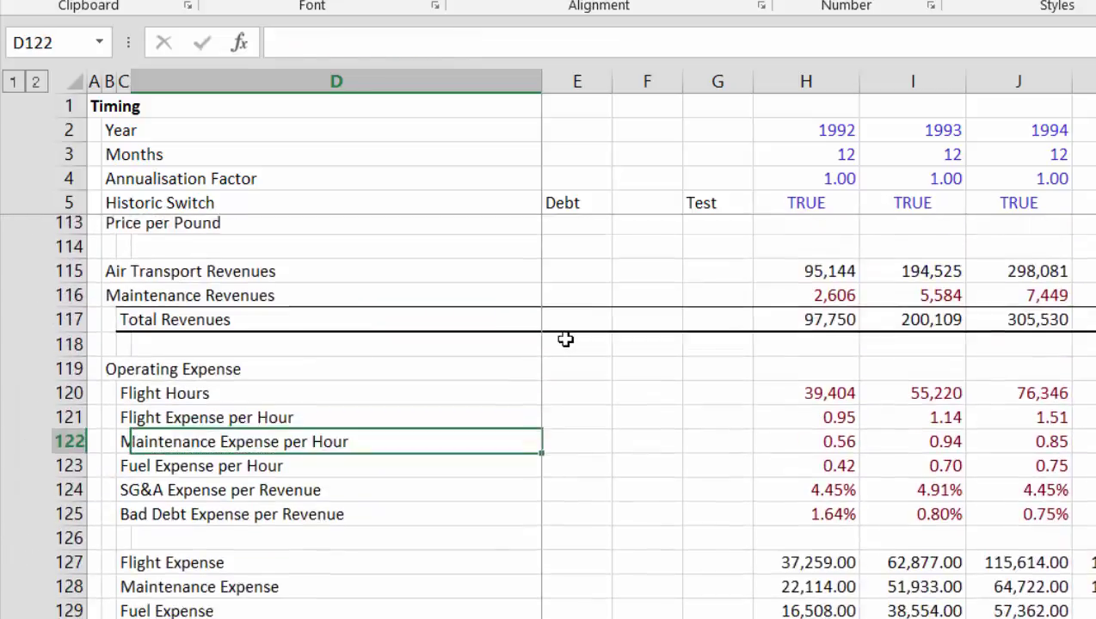
{"action": "key", "text": "Page_Down"}
{"action": "key", "text": "Page_Down"}
{"action": "key", "text": "Page_Down"}
{"action": "key", "text": "Page_Down"}
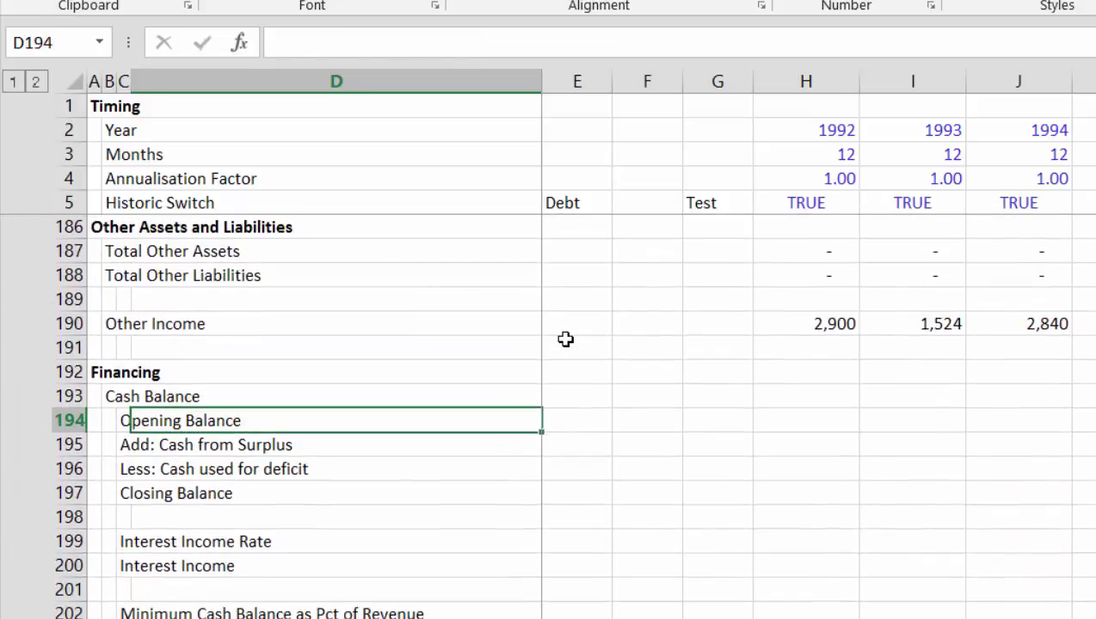
{"action": "key", "text": "Page_Down"}
{"action": "key", "text": "Page_Down"}
{"action": "key", "text": "Page_Down"}
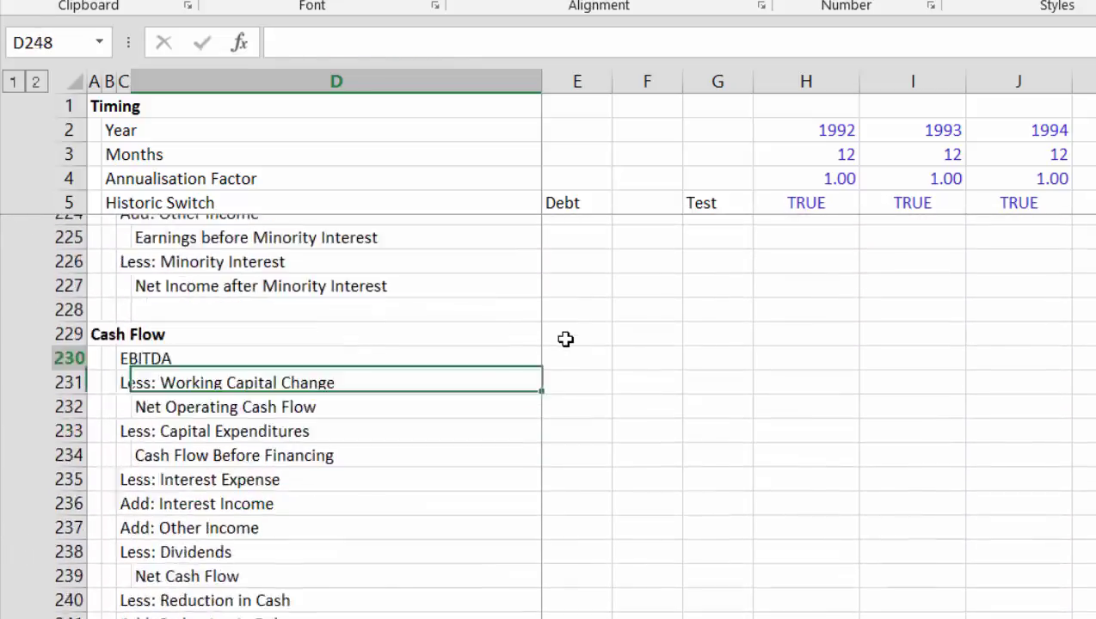
- Look over the Balance Sheet asset rows and the closing Cash Flow rows, back up to Less: Reduction in Cash
{"action": "key", "text": "Up"}
{"action": "key", "text": "Up"}
{"action": "key", "text": "Up"}
{"action": "key", "text": "Up"}
{"action": "key", "text": "Up"}
{"action": "key", "text": "Up"}
{"action": "key", "text": "Up"}
{"action": "key", "text": "Up"}
{"action": "key", "text": "Up"}
{"action": "key", "text": "Up"}
{"action": "key", "text": "Up"}
{"action": "key", "text": "Up"}
{"action": "key", "text": "Up"}
{"action": "key", "text": "Up"}
{"action": "key", "text": "Up"}
{"action": "key", "text": "Up"}
{"action": "key", "text": "Up"}
{"action": "key", "text": "Up"}
{"action": "key", "text": "Up"}
{"action": "key", "text": "Up"}
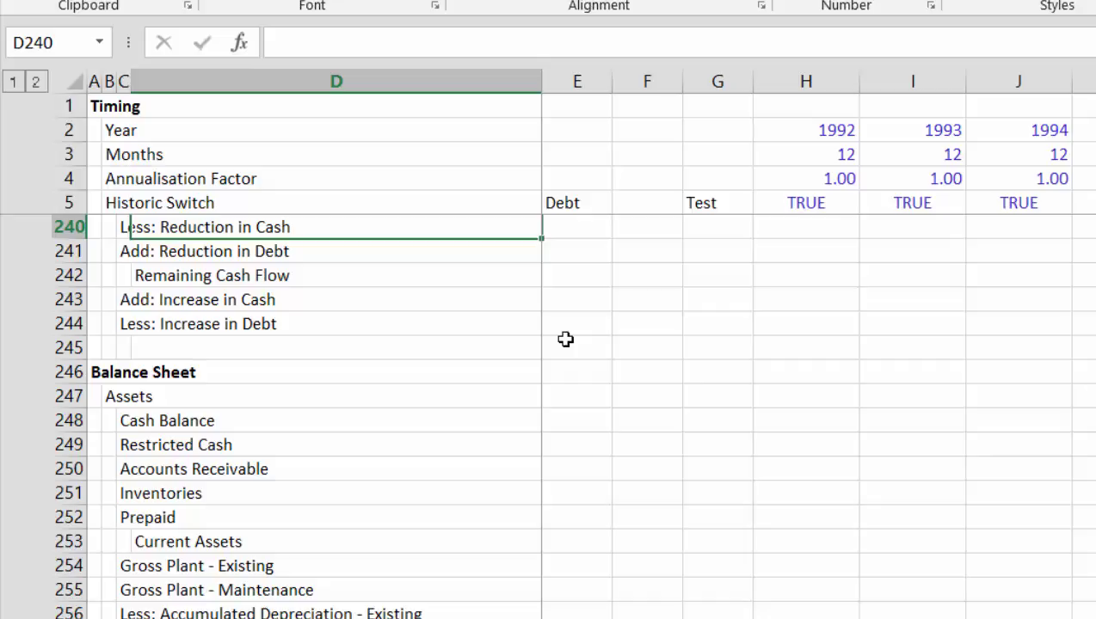
- Look back through the Cash Flow and Profit and Loss rows up to the Financing section's Cash Balance
{"action": "key", "text": "Page_Up"}
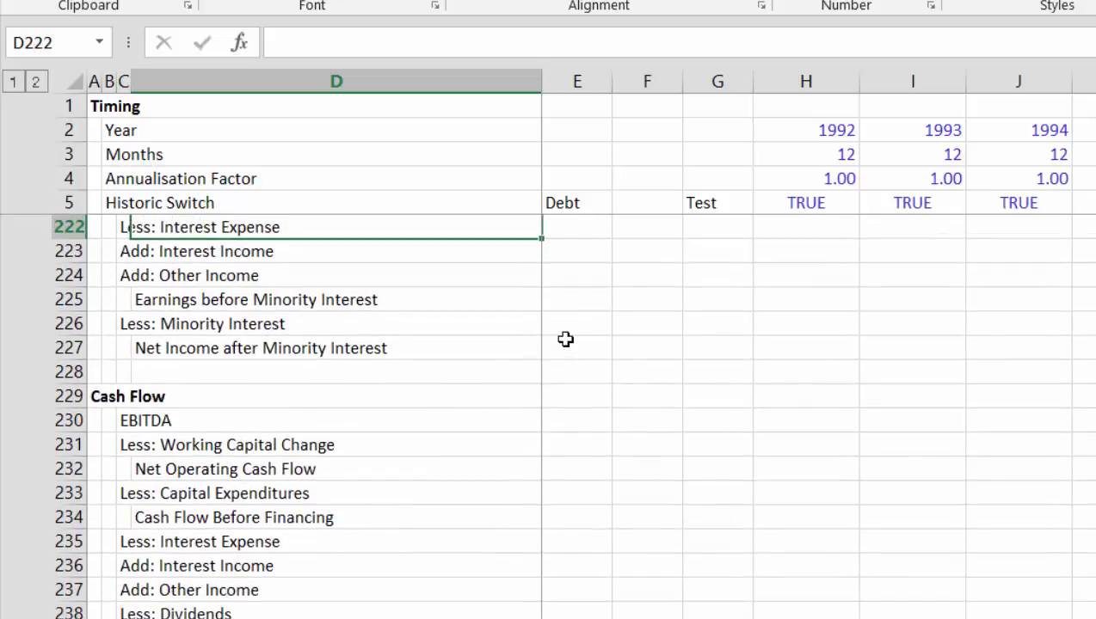
{"action": "key", "text": "Up"}
{"action": "key", "text": "Up"}
{"action": "key", "text": "Up"}
{"action": "key", "text": "Up"}
{"action": "key", "text": "Up"}
{"action": "key", "text": "Up"}
{"action": "key", "text": "Up"}
{"action": "key", "text": "Up"}
{"action": "key", "text": "Up"}
{"action": "key", "text": "Up"}
{"action": "key", "text": "Up"}
{"action": "key", "text": "Up"}
{"action": "key", "text": "Up"}
{"action": "key", "text": "Up"}
{"action": "key", "text": "Up"}
{"action": "key", "text": "Up"}
{"action": "key", "text": "Up"}
{"action": "key", "text": "Up"}
{"action": "key", "text": "Up"}
{"action": "key", "text": "Up"}
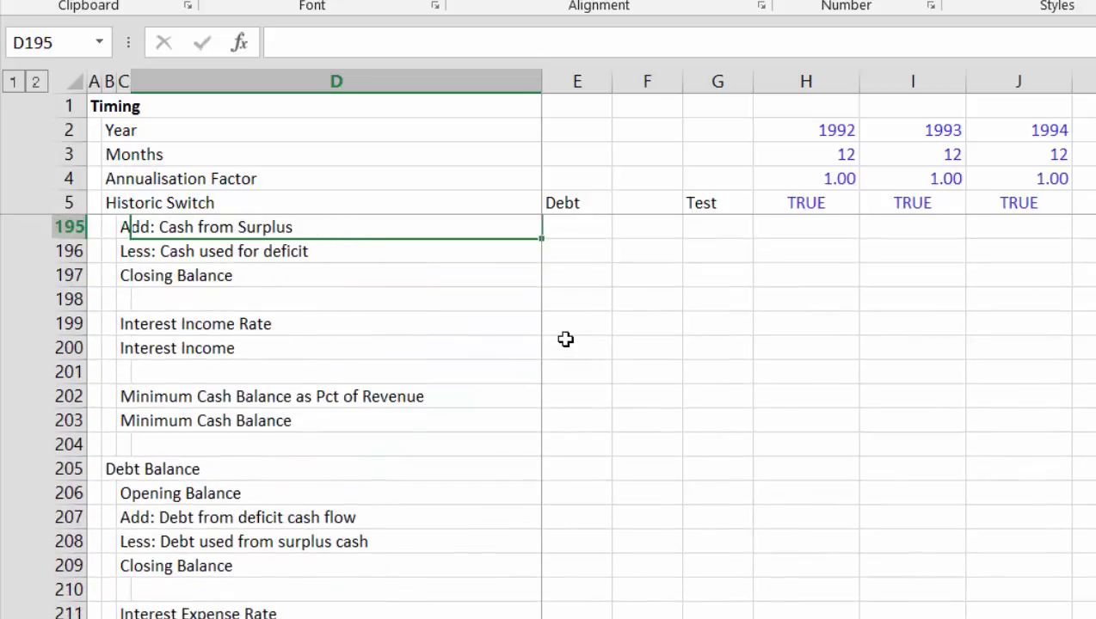
- Review the Financing section's rows from Cash from Surplus to the Debt Balance's Closing Balance
{"action": "key", "text": "Down"}
{"action": "key", "text": "Down"}
{"action": "key", "text": "Down"}
{"action": "key", "text": "Down"}
{"action": "key", "text": "Down"}
{"action": "key", "text": "Down"}
{"action": "key", "text": "Down"}
{"action": "key", "text": "Down"}
{"action": "key", "text": "Down"}
{"action": "key", "text": "Down"}
{"action": "key", "text": "Down"}
{"action": "key", "text": "Down"}
{"action": "key", "text": "Down"}
{"action": "key", "text": "Down"}
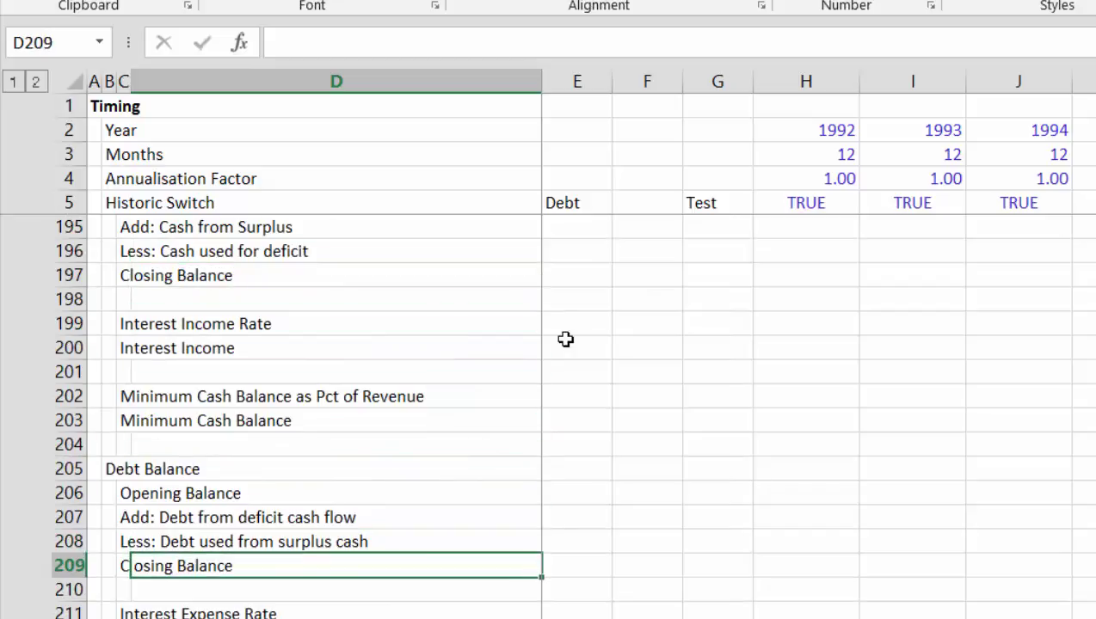
- Go back up from the Debt Balance rows through Cash Balance to review Other Assets and Liabilities and Deferred Revenues
{"action": "key", "text": "Left"}
{"action": "key", "text": "Up"}
{"action": "key", "text": "Up"}
{"action": "key", "text": "Up"}
{"action": "key", "text": "Up"}
{"action": "key", "text": "Up"}
{"action": "key", "text": "Up"}
{"action": "key", "text": "Up"}
{"action": "key", "text": "Up"}
{"action": "key", "text": "Up"}
{"action": "key", "text": "Up"}
{"action": "key", "text": "Up"}
{"action": "key", "text": "Up"}
{"action": "key", "text": "Up"}
{"action": "key", "text": "Up"}
{"action": "key", "text": "Up"}
{"action": "key", "text": "Up"}
{"action": "key", "text": "Up"}
{"action": "key", "text": "Up"}
{"action": "key", "text": "Up"}
{"action": "key", "text": "Up"}
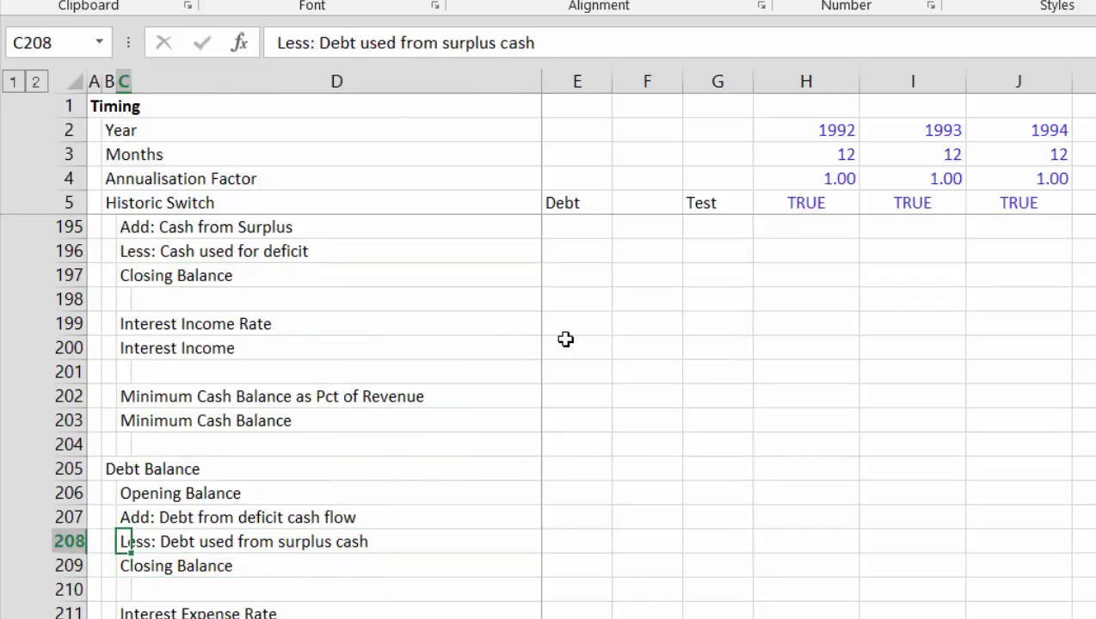
{"action": "key", "text": "Up"}
{"action": "key", "text": "Up"}
{"action": "key", "text": "Up"}
{"action": "key", "text": "Up"}
{"action": "key", "text": "Up"}
{"action": "key", "text": "Up"}
{"action": "key", "text": "Up"}
{"action": "key", "text": "Up"}
{"action": "key", "text": "Up"}
{"action": "key", "text": "Up"}
{"action": "key", "text": "Up"}
{"action": "key", "text": "Up"}
{"action": "key", "text": "Up"}
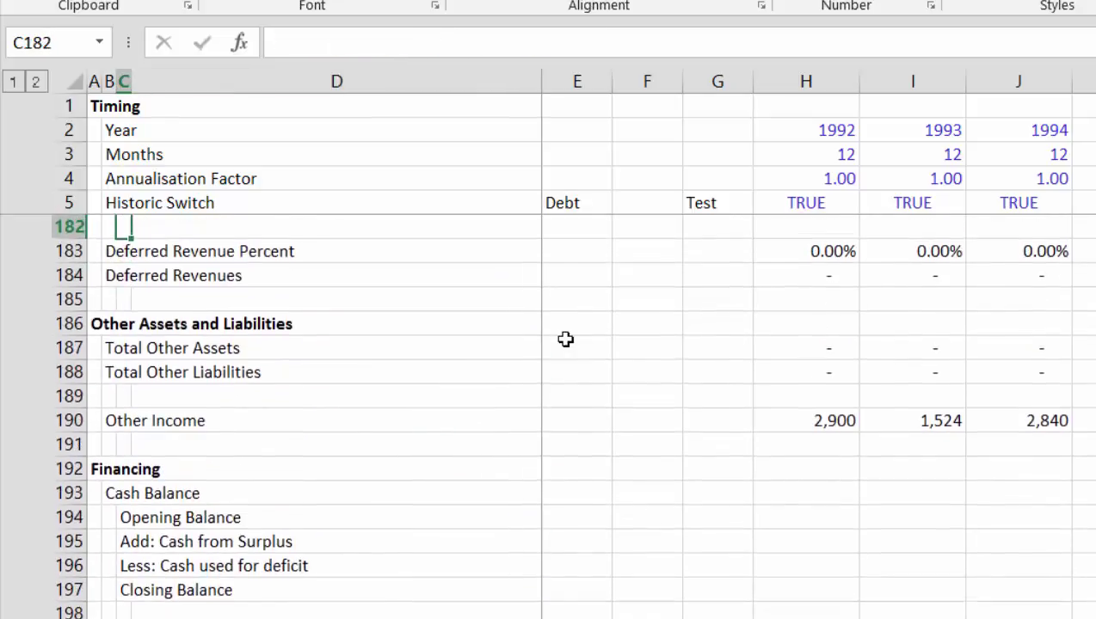
- Review the Working Capital section's rows, from accrued expenses and accounts payable up to A/R as Pct of Revenue
{"action": "key", "text": "Down"}
{"action": "key", "text": "Down"}
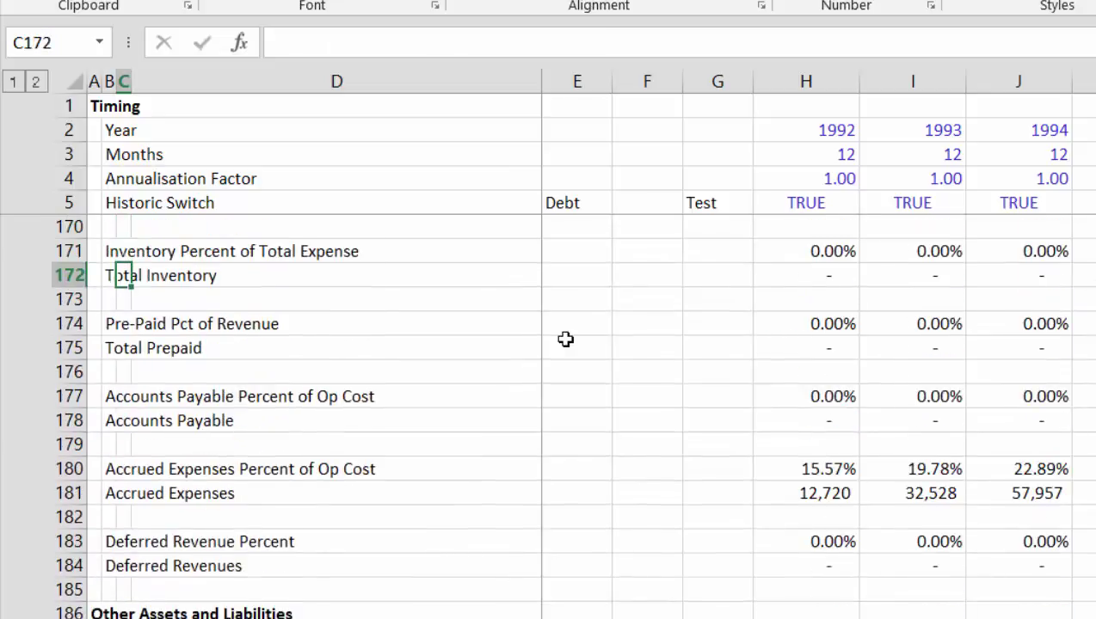
{"action": "key", "text": "Up"}
{"action": "key", "text": "Up"}
{"action": "key", "text": "Up"}
{"action": "key", "text": "Up"}
{"action": "key", "text": "Up"}
{"action": "key", "text": "Up"}
{"action": "key", "text": "Up"}
{"action": "key", "text": "Up"}
{"action": "key", "text": "Up"}
{"action": "key", "text": "Up"}
{"action": "key", "text": "Down"}
{"action": "key", "text": "Down"}
{"action": "key", "text": "Down"}
{"action": "key", "text": "Down"}
{"action": "key", "text": "Down"}
{"action": "key", "text": "Down"}
{"action": "key", "text": "Down"}
{"action": "key", "text": "Down"}
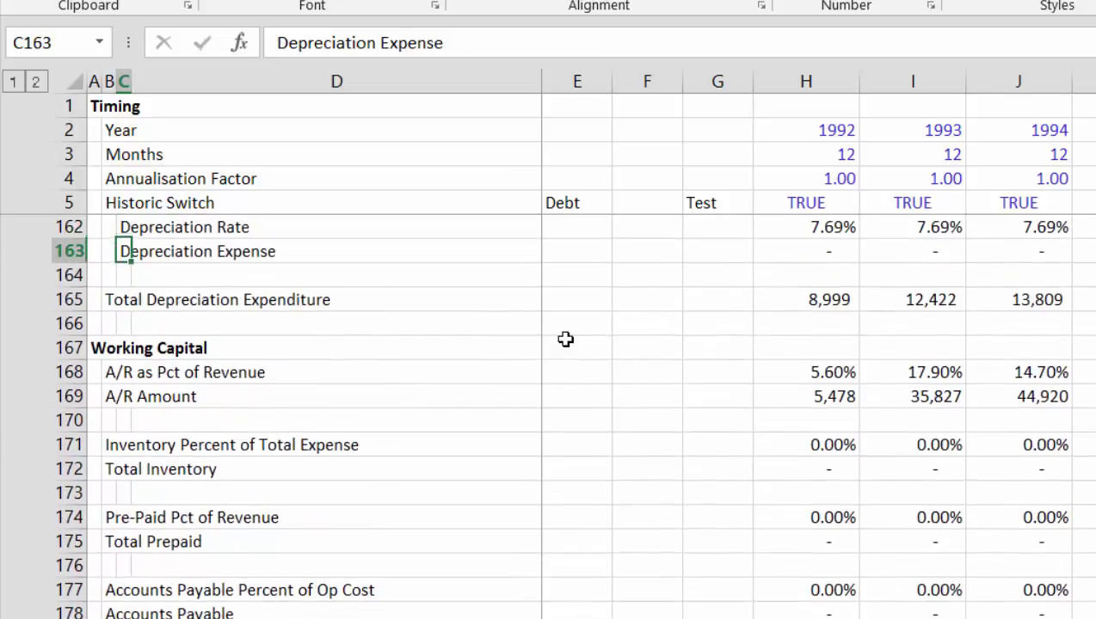
- Review the depreciation rows above Working Capital, from Total Depreciation Expenditure through New Plant for Maintenance Cap Exp to Accumulated Depreciation
{"action": "key", "text": "Up"}
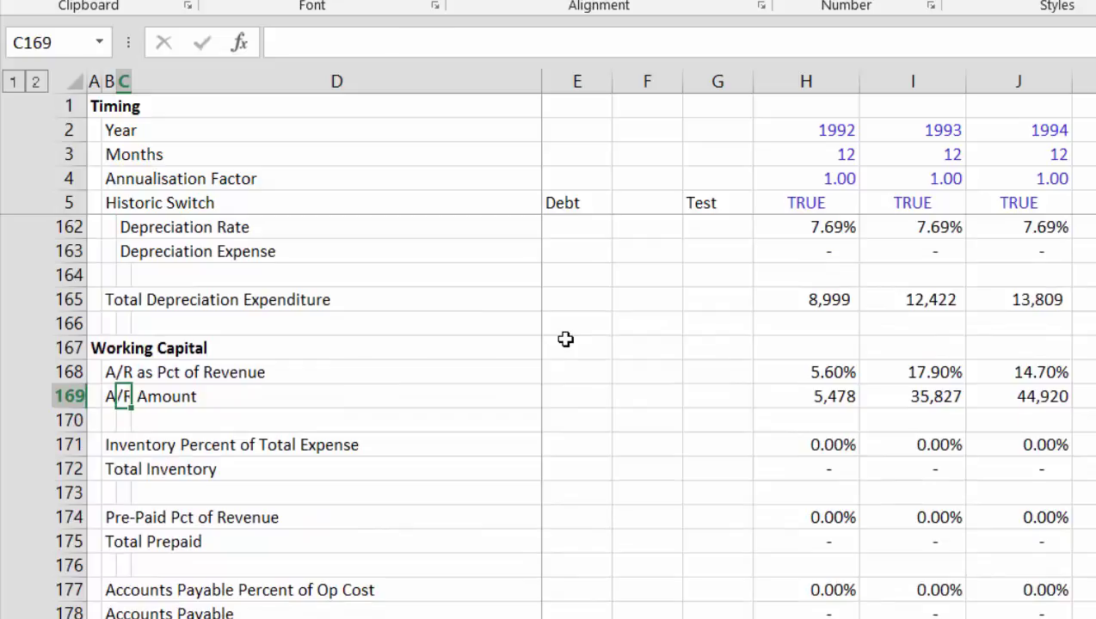
{"action": "key", "text": "Up"}
{"action": "key", "text": "Up"}
{"action": "key", "text": "Up"}
{"action": "key", "text": "Up"}
{"action": "key", "text": "Up"}
{"action": "key", "text": "Up"}
{"action": "key", "text": "Up"}
{"action": "key", "text": "Up"}
{"action": "key", "text": "Up"}
{"action": "key", "text": "Up"}
{"action": "key", "text": "Up"}
{"action": "key", "text": "Up"}
{"action": "key", "text": "Up"}
{"action": "key", "text": "Up"}
{"action": "key", "text": "Up"}
{"action": "key", "text": "Up"}
{"action": "key", "text": "Up"}
{"action": "key", "text": "Up"}
{"action": "key", "text": "Up"}
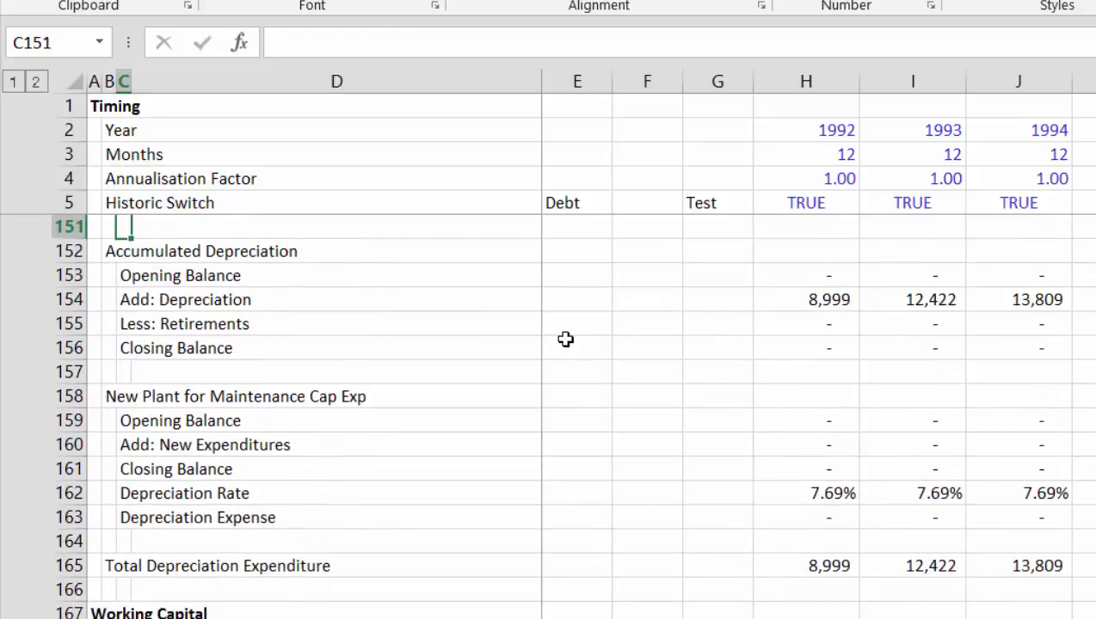
- Review the Accumulated Depreciation rows and the New Plant for Maintenance Cap Exp rows down to Depreciation Expense
{"action": "key", "text": "Up"}
{"action": "key", "text": "Up"}
{"action": "key", "text": "Down"}
{"action": "key", "text": "Down"}
{"action": "key", "text": "Down"}
{"action": "key", "text": "Down"}
{"action": "key", "text": "Down"}
{"action": "key", "text": "Down"}
{"action": "key", "text": "Down"}
{"action": "key", "text": "Down"}
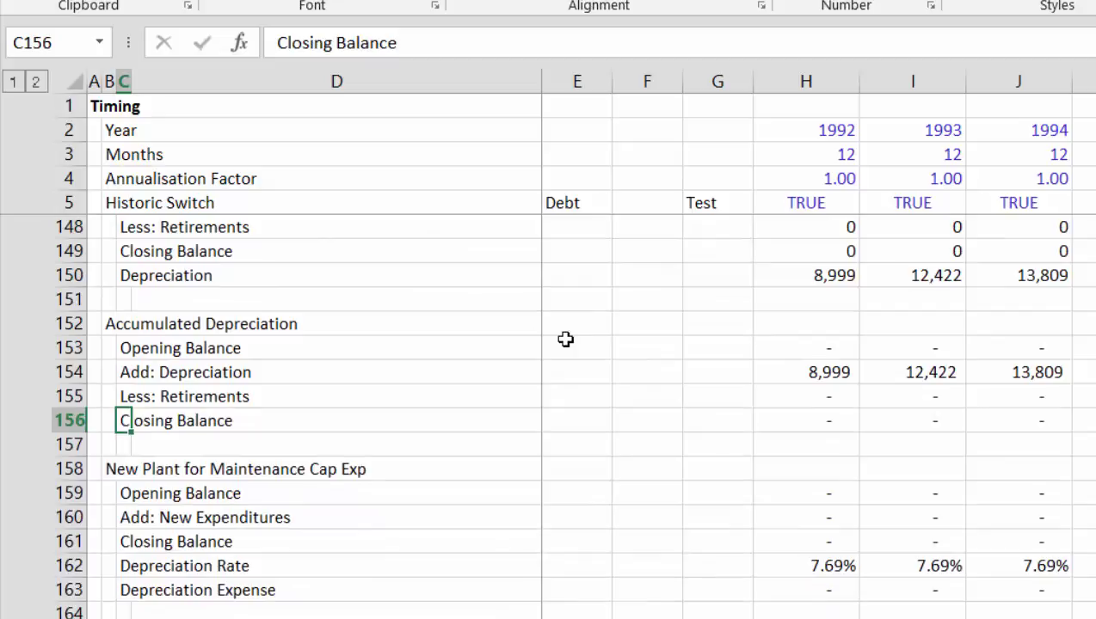
{"action": "key", "text": "Down"}
{"action": "key", "text": "Down"}
{"action": "key", "text": "Down"}
{"action": "key", "text": "Down"}
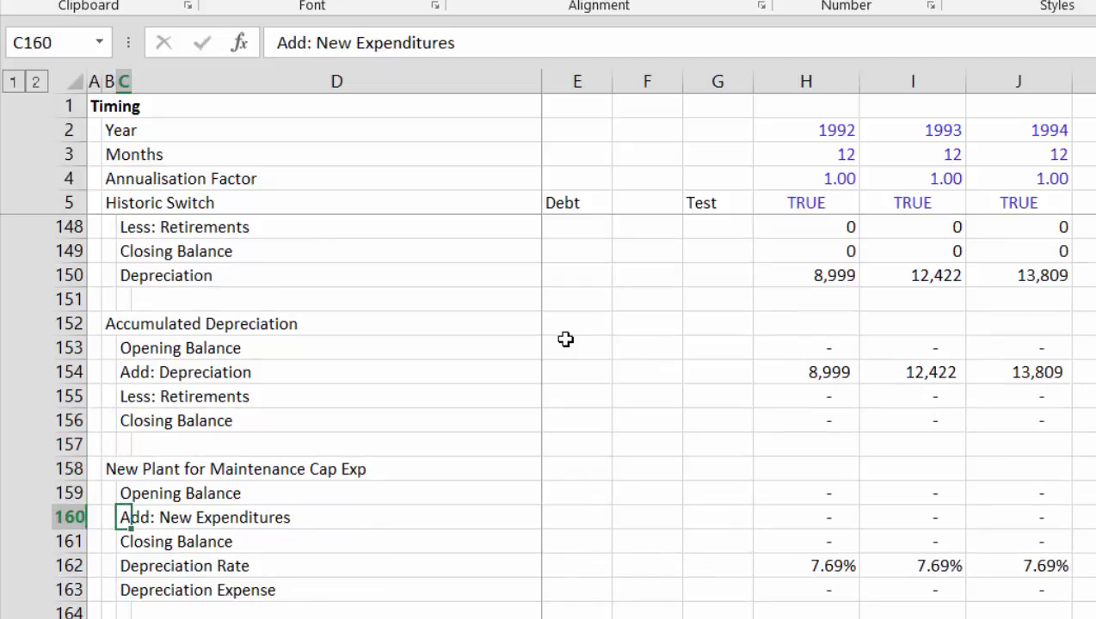
{"action": "key", "text": "Down"}
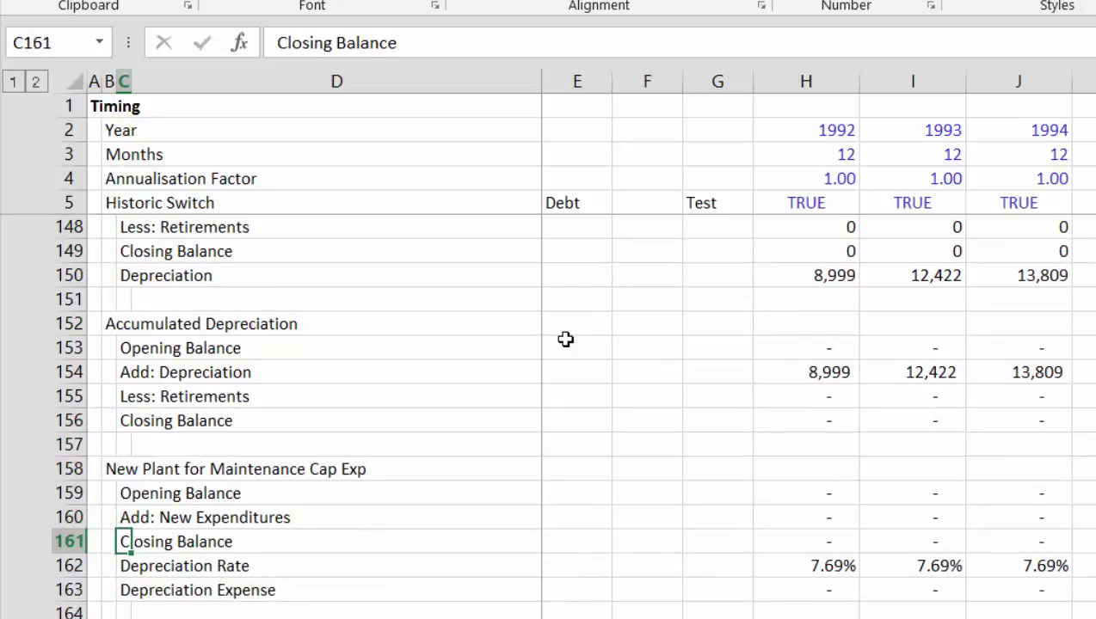
{"action": "key", "text": "Down"}
{"action": "key", "text": "Down"}
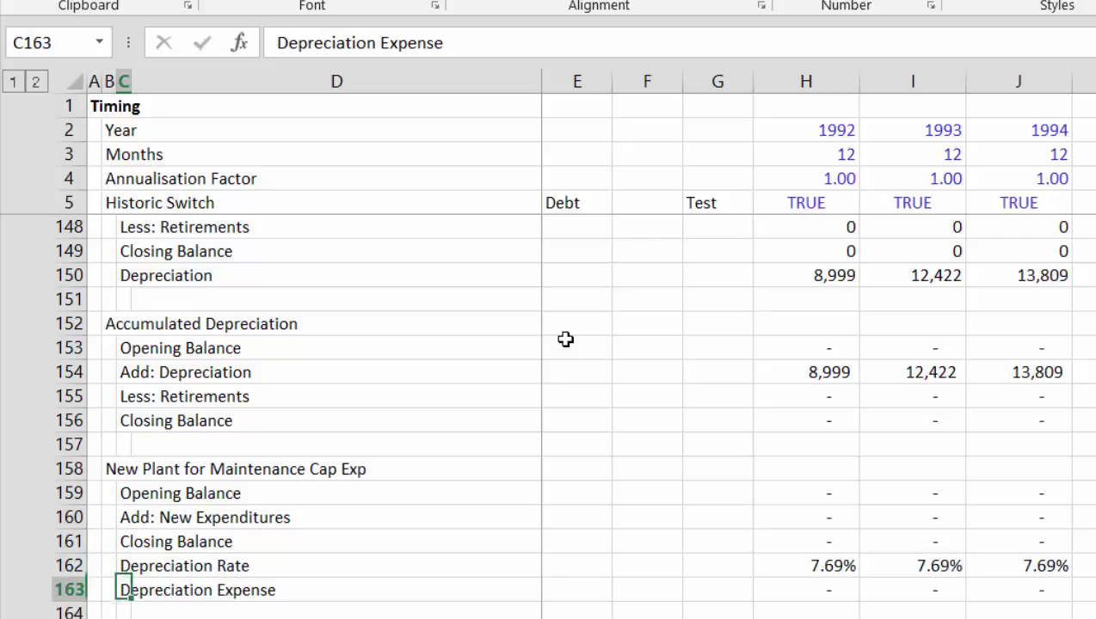
- Go back up through Existing Plant and the depreciation rates to the EBITDA check and Maintenance Capital Expenditures rows
{"action": "key", "text": "Up"}
{"action": "key", "text": "Up"}
{"action": "key", "text": "Up"}
{"action": "key", "text": "Up"}
{"action": "key", "text": "Up"}
{"action": "key", "text": "Up"}
{"action": "key", "text": "Up"}
{"action": "key", "text": "Up"}
{"action": "key", "text": "Up"}
{"action": "key", "text": "Up"}
{"action": "key", "text": "Up"}
{"action": "key", "text": "Up"}
{"action": "key", "text": "Up"}
{"action": "key", "text": "Up"}
{"action": "key", "text": "Up"}
{"action": "key", "text": "Up"}
{"action": "key", "text": "Up"}
{"action": "key", "text": "Up"}
{"action": "key", "text": "Up"}
{"action": "key", "text": "Up"}
{"action": "key", "text": "Up"}
{"action": "key", "text": "Up"}
{"action": "key", "text": "Up"}
{"action": "key", "text": "Up"}
{"action": "key", "text": "Up"}
{"action": "key", "text": "Up"}
{"action": "key", "text": "Up"}
{"action": "key", "text": "Up"}
{"action": "key", "text": "Up"}
{"action": "key", "text": "Up"}
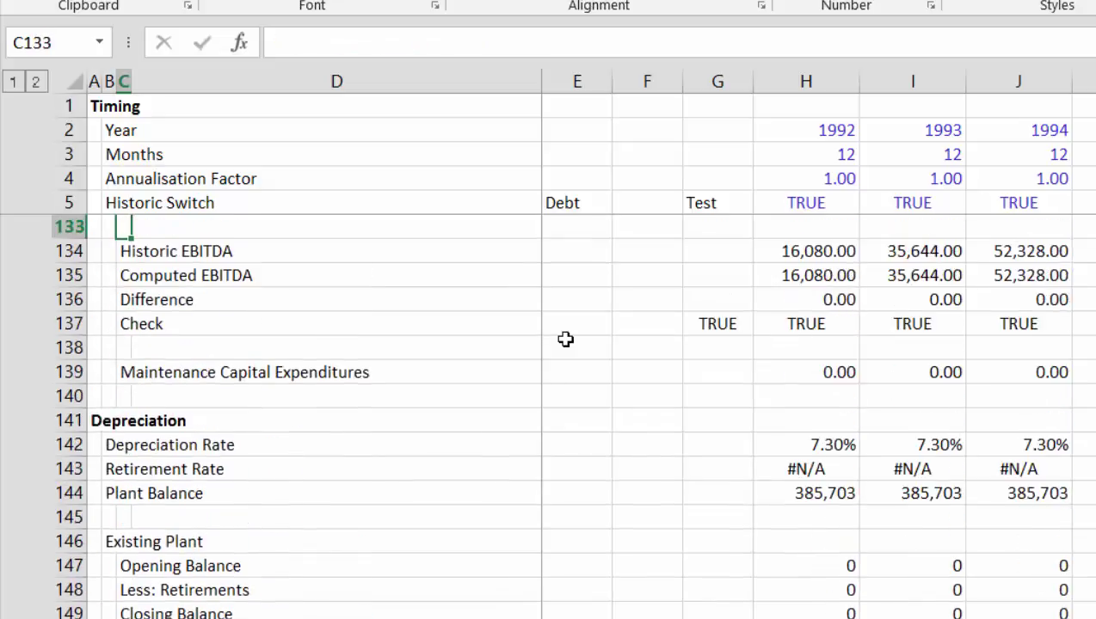
- Review the model downward from the EBITDA check through the Depreciation and Working Capital sections to the row below Deferred Revenues
{"action": "key", "text": "Down"}
{"action": "key", "text": "Down"}
{"action": "key", "text": "Down"}
{"action": "key", "text": "Down"}
{"action": "key", "text": "Down"}
{"action": "key", "text": "Down"}
{"action": "key", "text": "Down"}
{"action": "key", "text": "Down"}
{"action": "key", "text": "Down"}
{"action": "key", "text": "Down"}
{"action": "key", "text": "Down"}
{"action": "key", "text": "Down"}
{"action": "key", "text": "Down"}
{"action": "key", "text": "Down"}
{"action": "key", "text": "Down"}
{"action": "key", "text": "Down"}
{"action": "key", "text": "Down"}
{"action": "key", "text": "Down"}
{"action": "key", "text": "Down"}
{"action": "key", "text": "Down"}
{"action": "key", "text": "Down"}
{"action": "key", "text": "Down"}
{"action": "key", "text": "Down"}
{"action": "key", "text": "Down"}
{"action": "key", "text": "Down"}
{"action": "key", "text": "Down"}
{"action": "key", "text": "Down"}
{"action": "key", "text": "Down"}
{"action": "key", "text": "Down"}
{"action": "key", "text": "Down"}
{"action": "key", "text": "Down"}
{"action": "key", "text": "Down"}
{"action": "key", "text": "Down"}
{"action": "key", "text": "Down"}
{"action": "key", "text": "Down"}
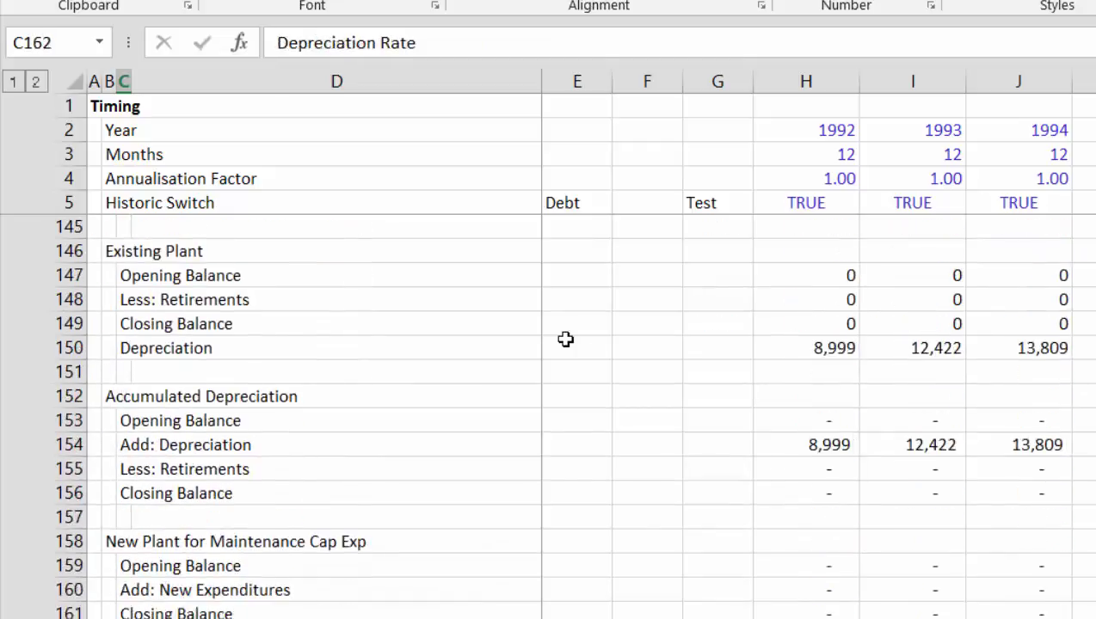
{"action": "key", "text": "Down"}
{"action": "key", "text": "Down"}
{"action": "key", "text": "Down"}
{"action": "key", "text": "Down"}
{"action": "key", "text": "Down"}
{"action": "key", "text": "Down"}
{"action": "key", "text": "Down"}
{"action": "key", "text": "Down"}
{"action": "key", "text": "Down"}
{"action": "key", "text": "Down"}
{"action": "key", "text": "Down"}
{"action": "key", "text": "Down"}
{"action": "key", "text": "Down"}
{"action": "key", "text": "Down"}
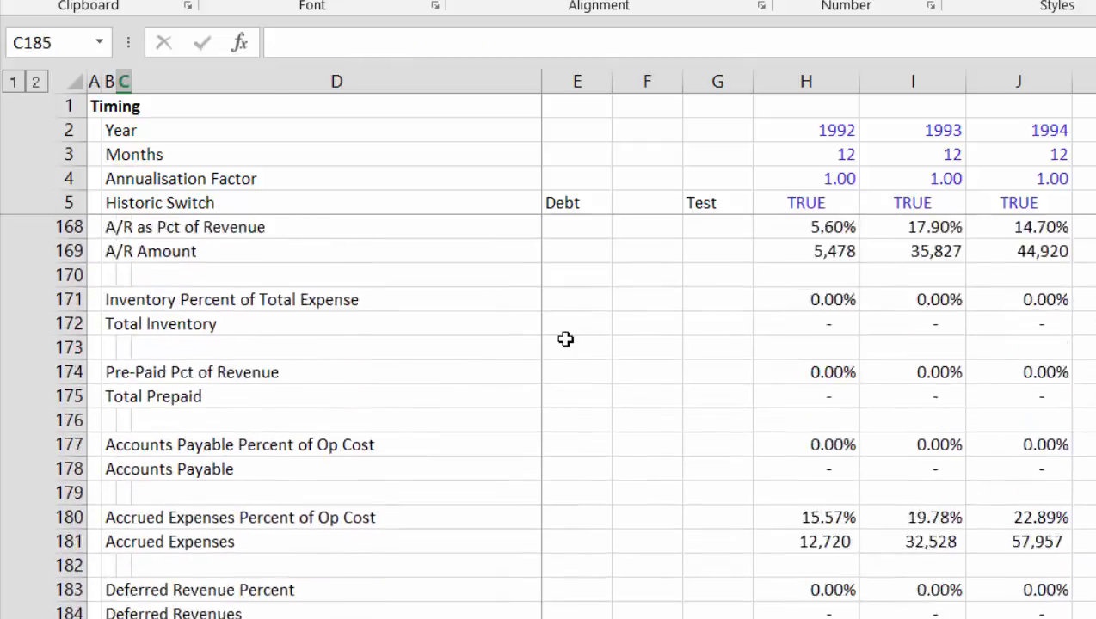
- Look through the Financing, Profit and Loss and Cash Flow sections in column A, down to the end of the balance sheet
{"action": "key", "text": "Left"}
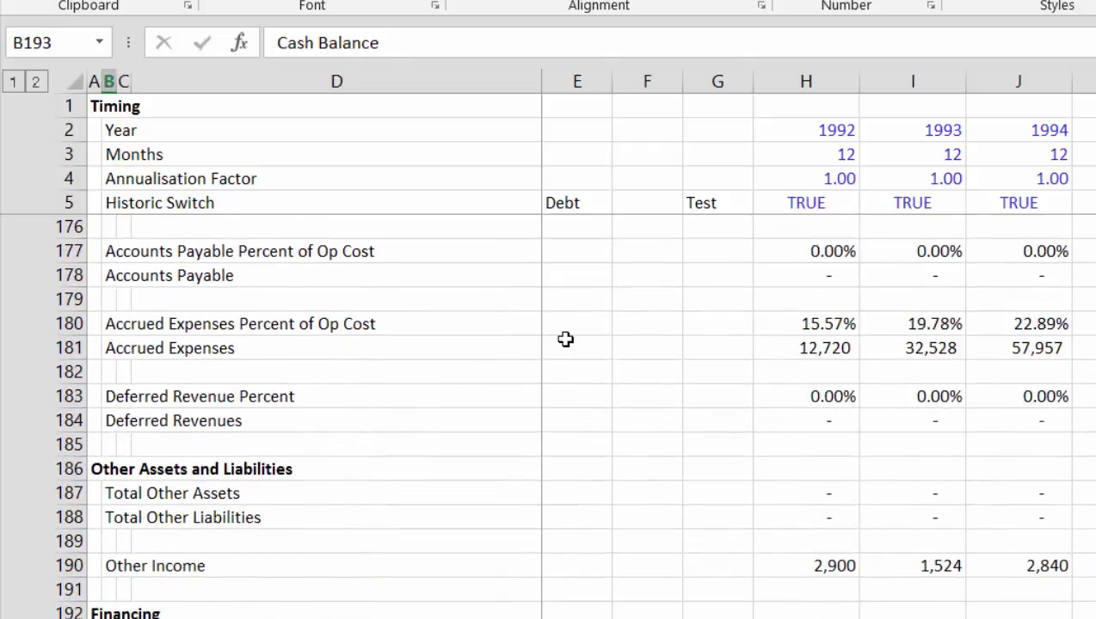
{"action": "key", "text": "Left"}
{"action": "key", "text": "Page_Down"}
{"action": "key", "text": "Page_Down"}
{"action": "key", "text": "Page_Down"}
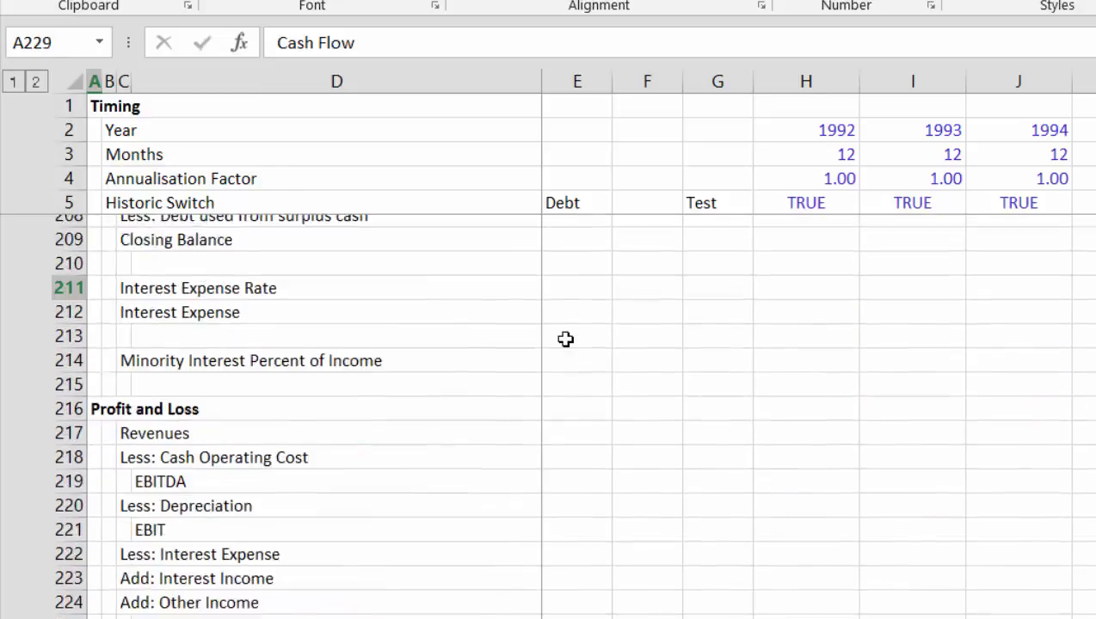
{"action": "key", "text": "Page_Down"}
{"action": "key", "text": "Page_Down"}
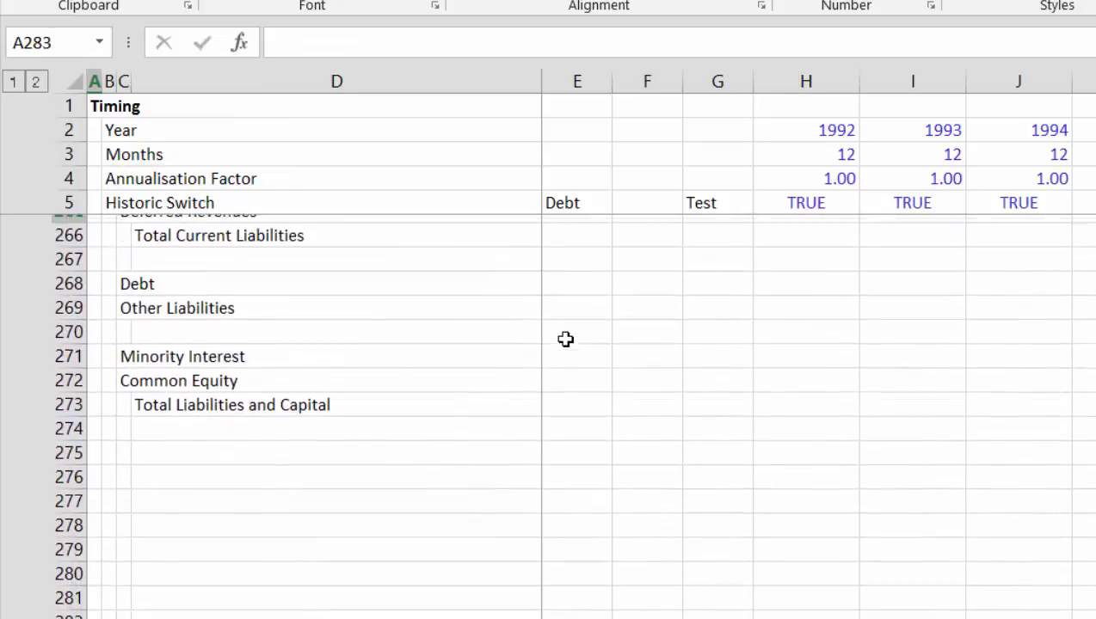
- Review the balance sheet upward from Total Liabilities and Capital to the Less: Accumulated Depreciation - Existing row
{"action": "key", "text": "Up"}
{"action": "key", "text": "Up"}
{"action": "key", "text": "Up"}
{"action": "key", "text": "Up"}
{"action": "key", "text": "Up"}
{"action": "key", "text": "Up"}
{"action": "key", "text": "Up"}
{"action": "key", "text": "Up"}
{"action": "key", "text": "Up"}
{"action": "key", "text": "Up"}
{"action": "key", "text": "Up"}
{"action": "key", "text": "Up"}
{"action": "key", "text": "Up"}
{"action": "key", "text": "Up"}
{"action": "key", "text": "Up"}
{"action": "key", "text": "Up"}
{"action": "key", "text": "Up"}
{"action": "key", "text": "Up"}
{"action": "key", "text": "Up"}
{"action": "key", "text": "Up"}
{"action": "key", "text": "Up"}
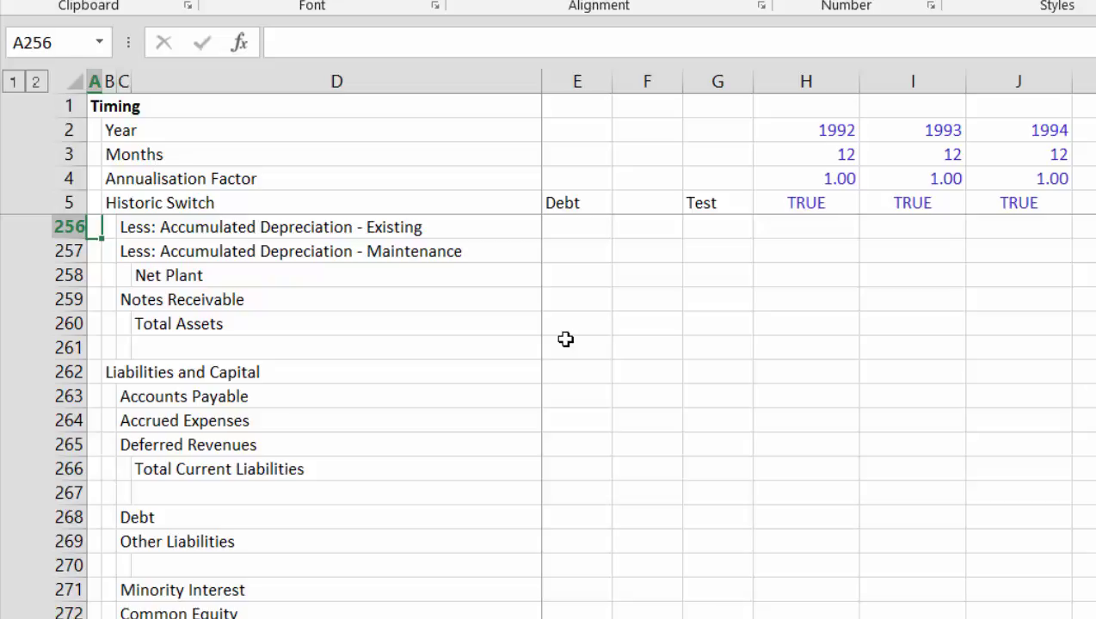
- Switch to the next worksheet with the plant retirement calculation and review its rows from Accumulated Depreciation up to Plant in Service
{"action": "key", "text": "ctrl+Page_Down"}
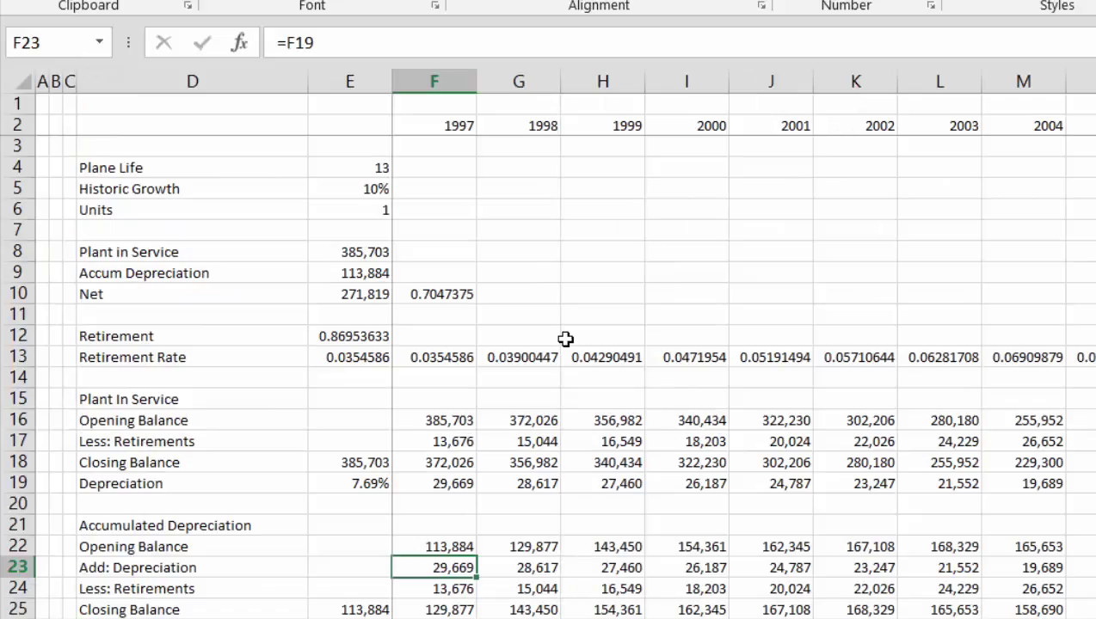
{"action": "key", "text": "Left"}
{"action": "key", "text": "Left"}
{"action": "key", "text": "Left"}
{"action": "key", "text": "Up"}
{"action": "key", "text": "Right"}
{"action": "key", "text": "Right"}
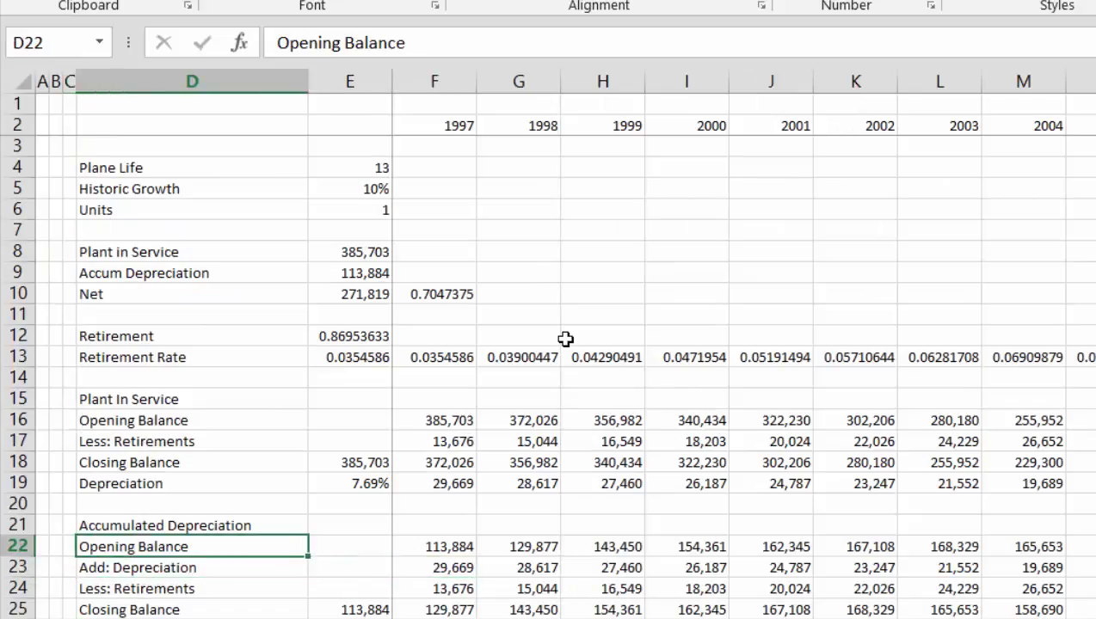
{"action": "key", "text": "Up"}
{"action": "key", "text": "Up"}
{"action": "key", "text": "Up"}
{"action": "key", "text": "Up"}
{"action": "key", "text": "Up"}
{"action": "key", "text": "Up"}
{"action": "key", "text": "Up"}
{"action": "key", "text": "Up"}
{"action": "key", "text": "Up"}
{"action": "key", "text": "Up"}
{"action": "key", "text": "Up"}
{"action": "key", "text": "Up"}
{"action": "key", "text": "Up"}
{"action": "key", "text": "Up"}
{"action": "key", "text": "Up"}
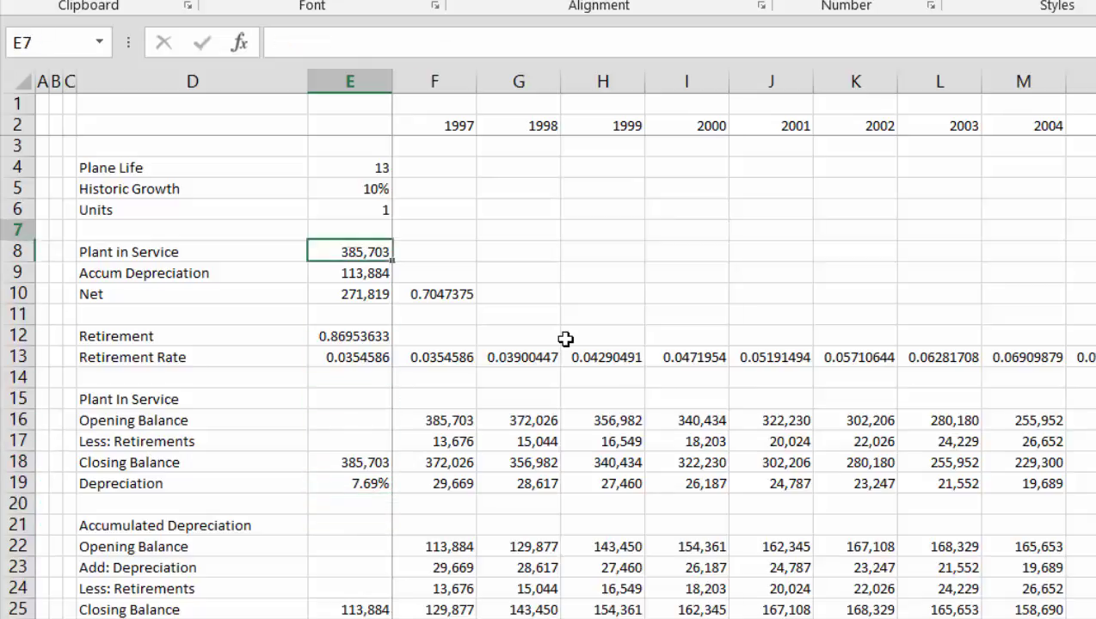
- Examine the formulas in E8:E10 for Plant in Service, Accum Depreciation and Net
{"action": "key", "text": "Down"}
{"action": "key", "text": "Down"}
{"action": "key", "text": "Down"}
{"action": "key", "text": "Up"}
{"action": "key", "text": "Up"}
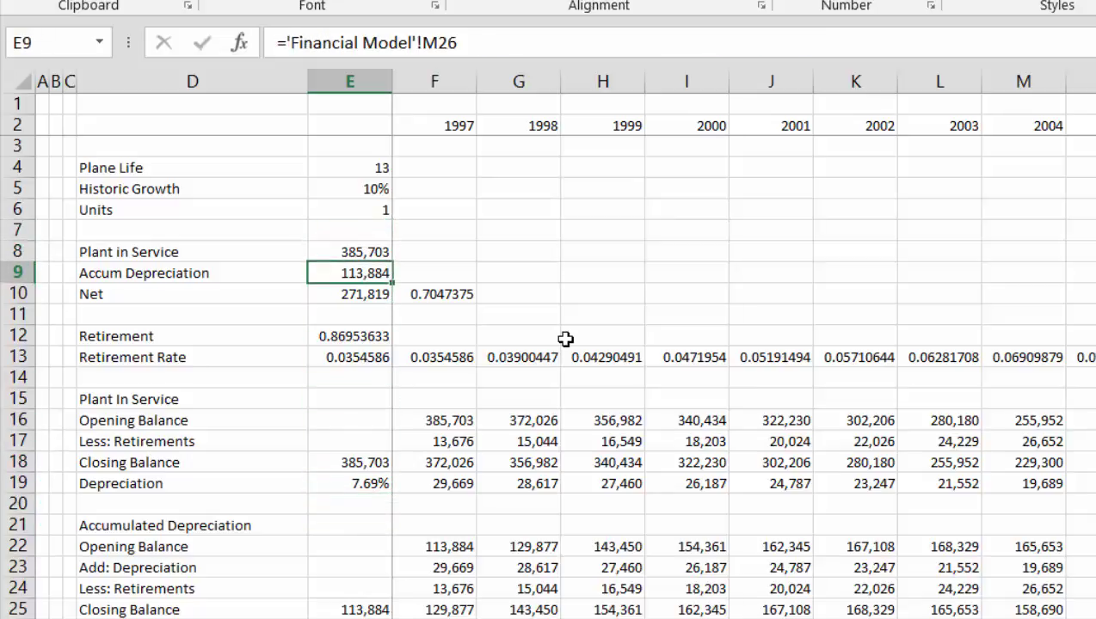
{"action": "key", "text": "Down"}
{"action": "key", "text": "Down"}
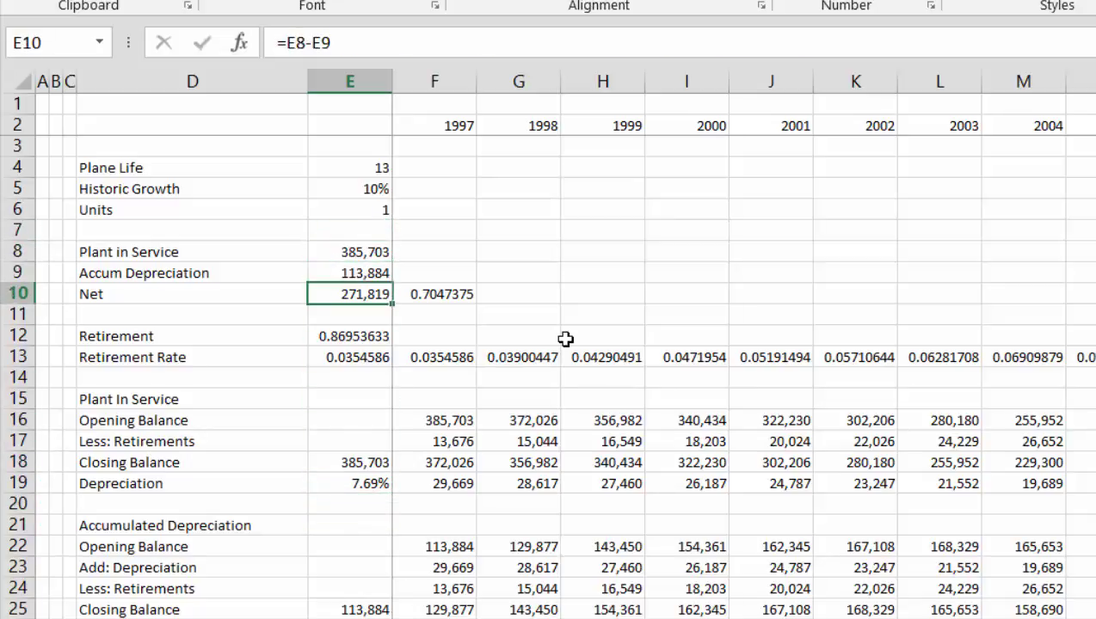
{"action": "key", "text": "Up"}
{"action": "key", "text": "Up"}
{"action": "key", "text": "Up"}
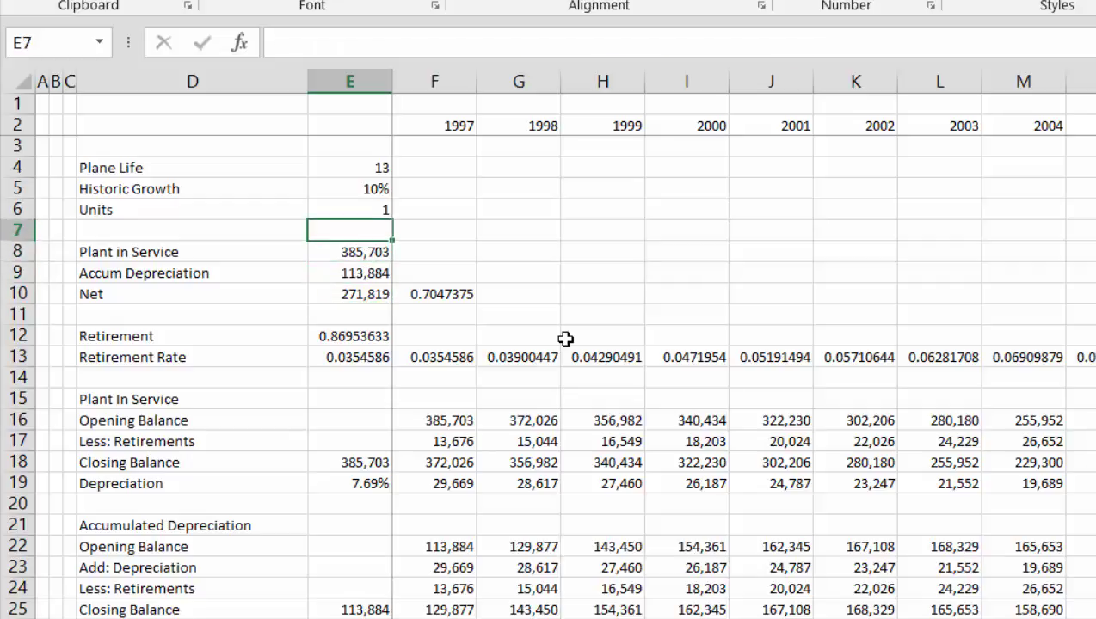
- Look through column F from the Plant in Service row to the opening balance in F16 and back up to the year header
{"action": "key", "text": "Right"}
{"action": "key", "text": "Down"}
{"action": "key", "text": "ctrl+Down"}
{"action": "key", "text": "ctrl+Down"}
{"action": "key", "text": "ctrl+Down"}
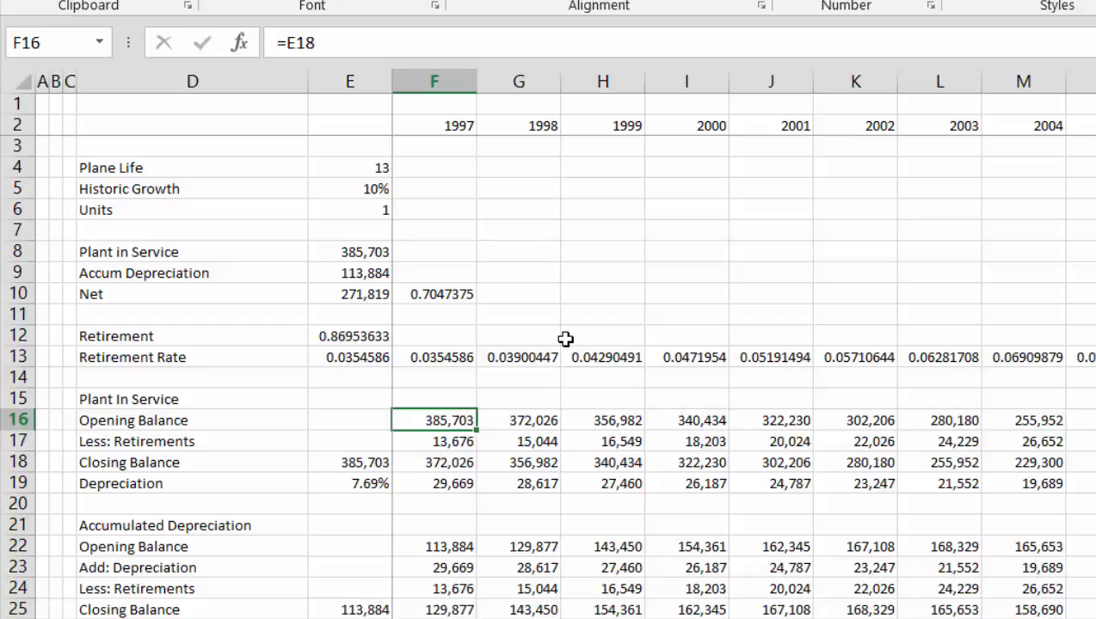
{"action": "key", "text": "Up"}
{"action": "key", "text": "Up"}
{"action": "key", "text": "Up"}
{"action": "key", "text": "Up"}
{"action": "key", "text": "Up"}
{"action": "key", "text": "Up"}
{"action": "key", "text": "Up"}
{"action": "key", "text": "Up"}
{"action": "key", "text": "Up"}
{"action": "key", "text": "Up"}
{"action": "key", "text": "Up"}
{"action": "key", "text": "Up"}
{"action": "key", "text": "Up"}
{"action": "key", "text": "Up"}
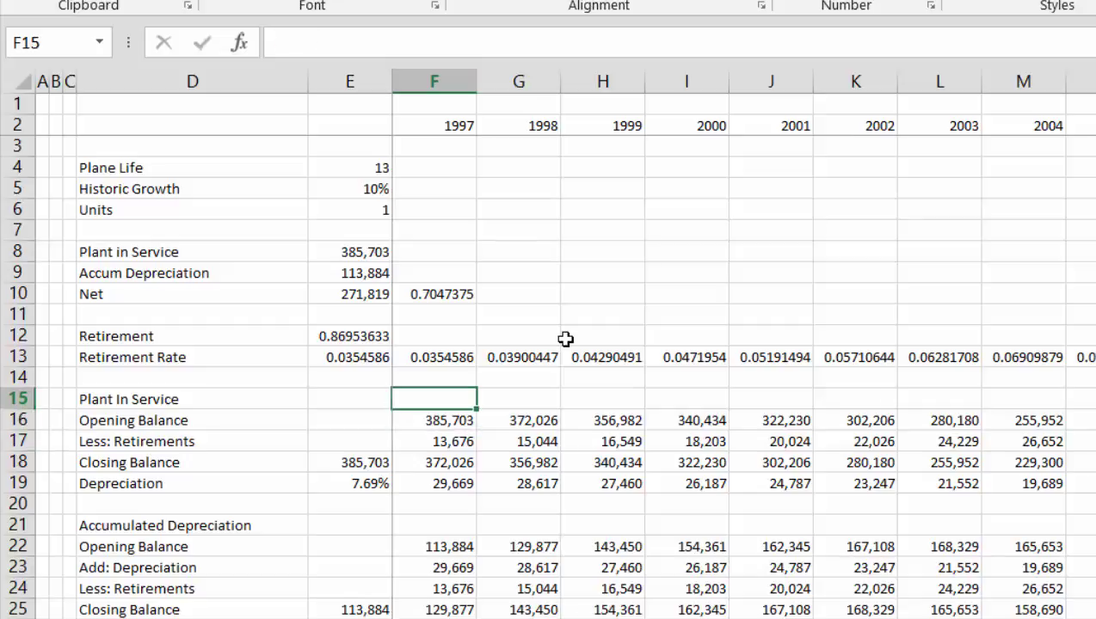
{"action": "key", "text": "Up"}
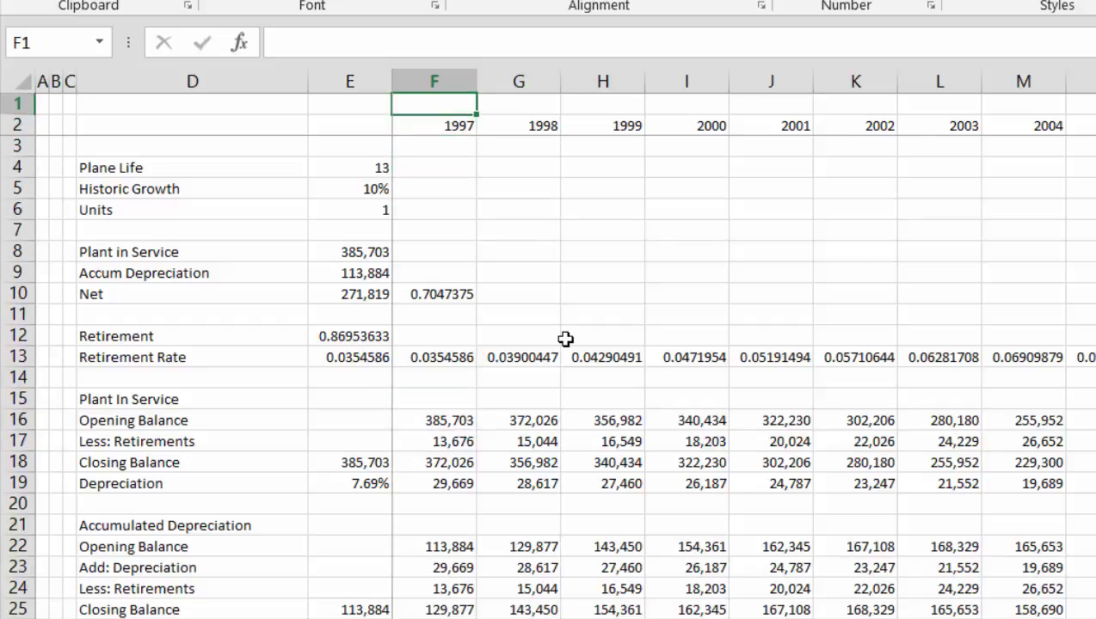
- Enter the year 1997 in E2 as the first year header
{"action": "key", "text": "Down"}
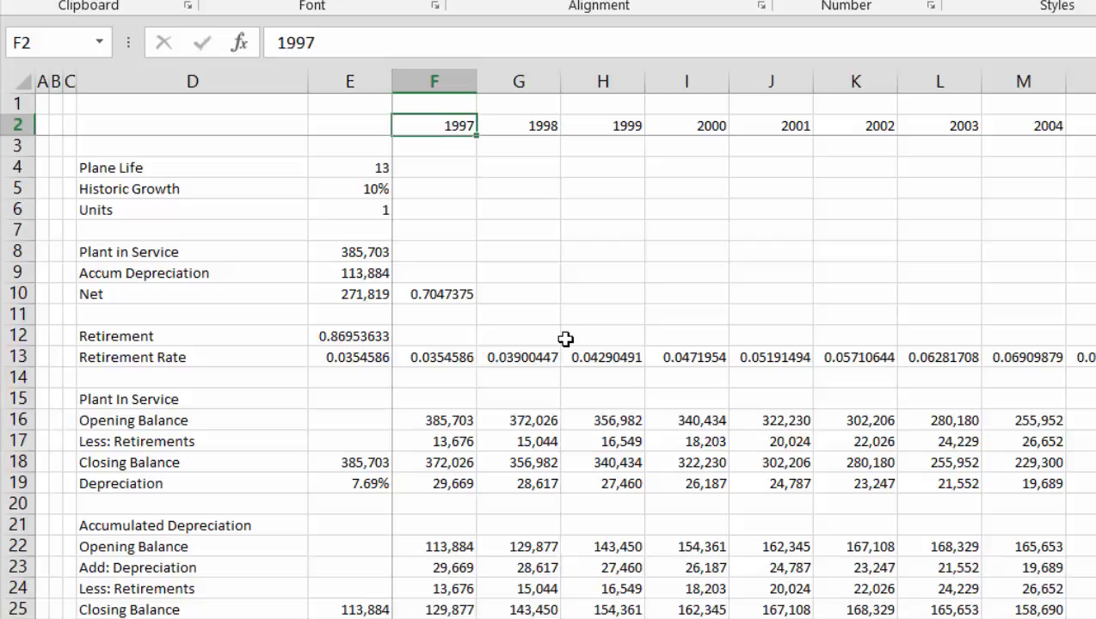
{"action": "key", "text": "Down"}
{"action": "key", "text": "Left"}
{"action": "key", "text": "Up"}
{"action": "type", "text": "1997"}
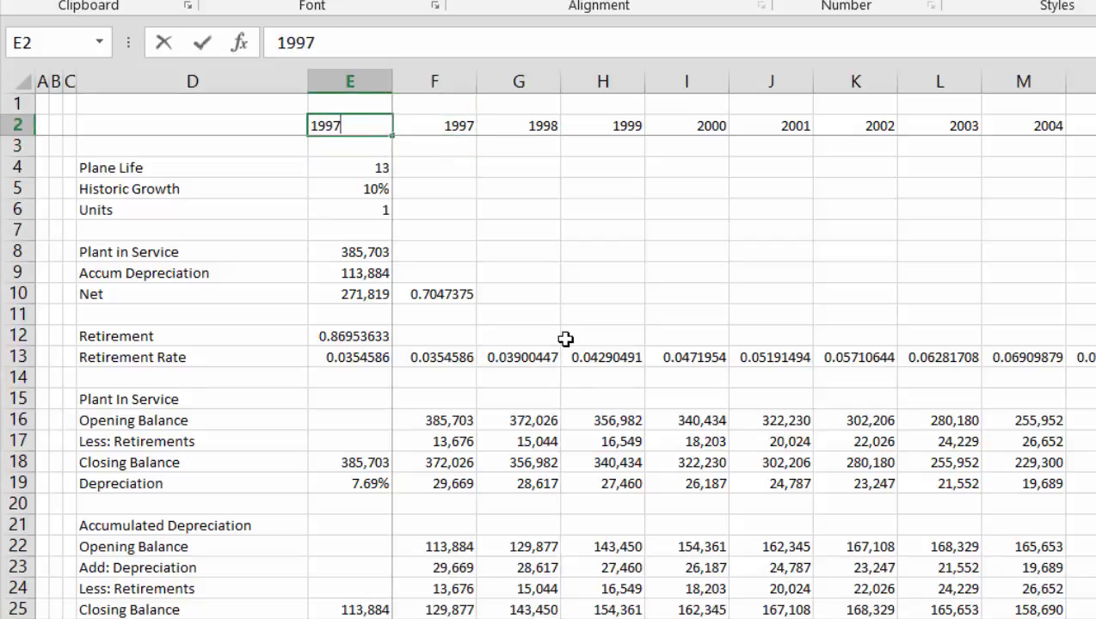
{"action": "key", "text": "Return"}
{"action": "key", "text": "Up"}
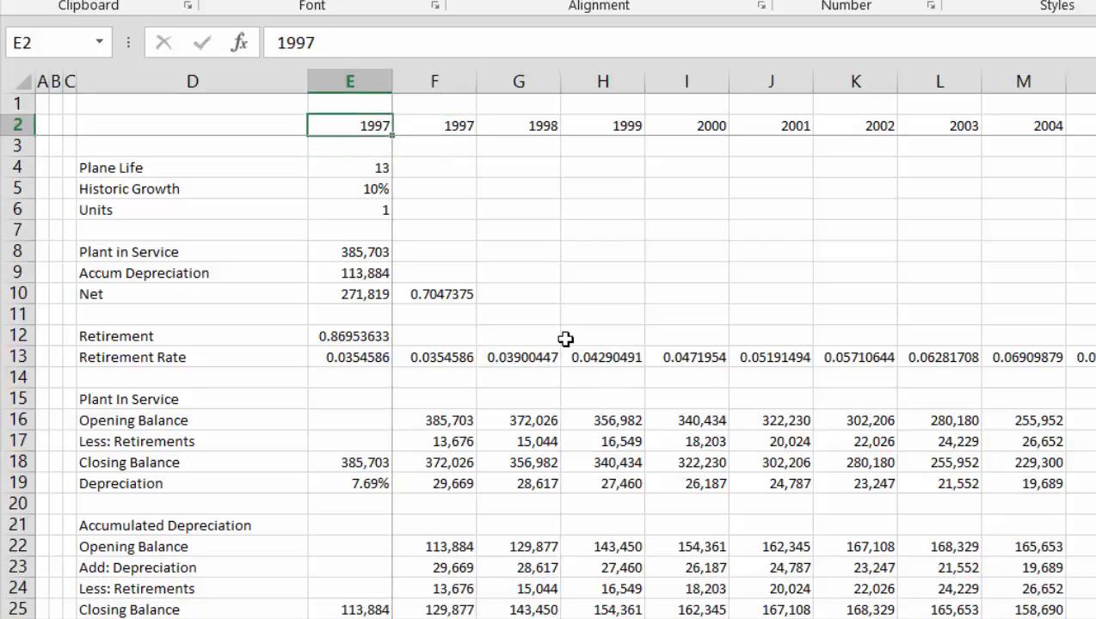
{"action": "key", "text": "Right"}
{"action": "type", "text": "="}
{"action": "key", "text": "Left"}
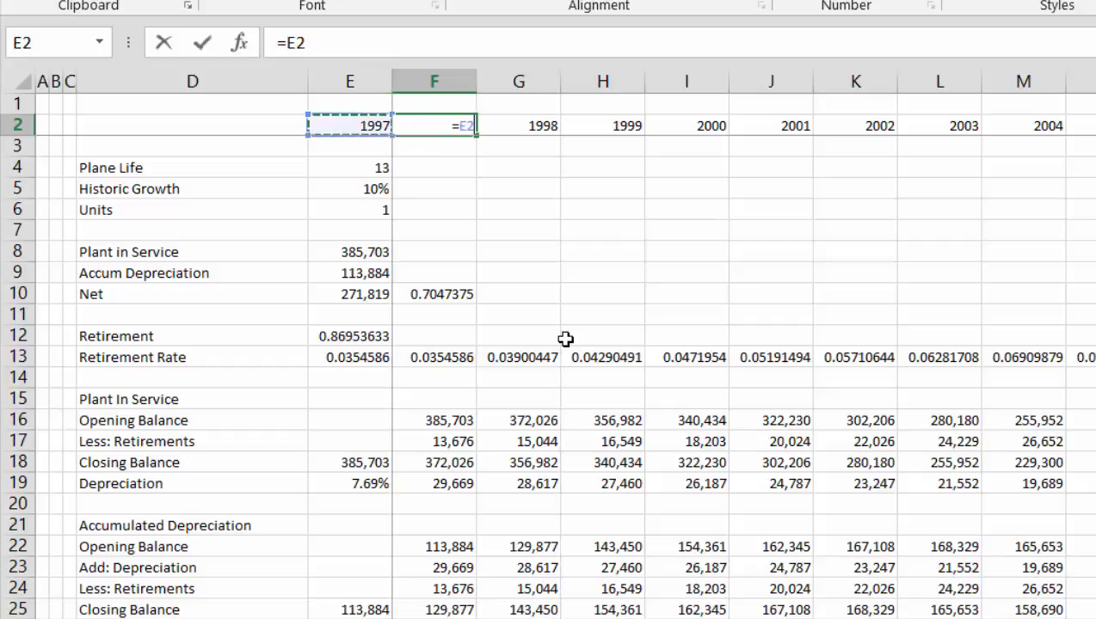
{"action": "type", "text": "+"}
{"action": "key", "text": "Return"}
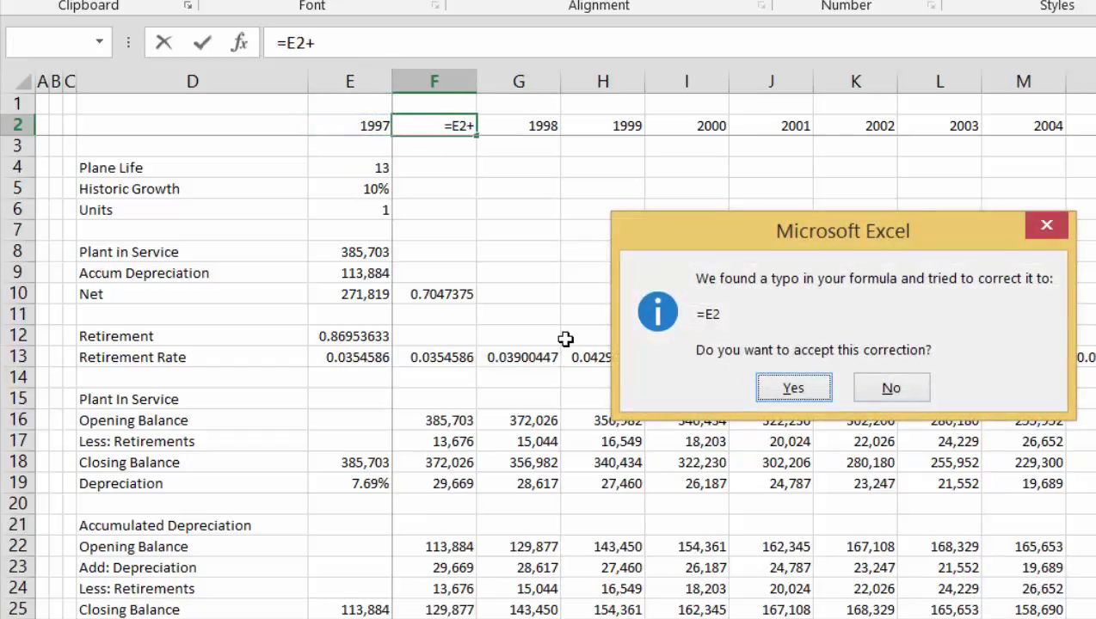
{"action": "key", "text": "Return"}
{"action": "key", "text": "Down"}
{"action": "key", "text": "Up"}
{"action": "key", "text": "Up"}
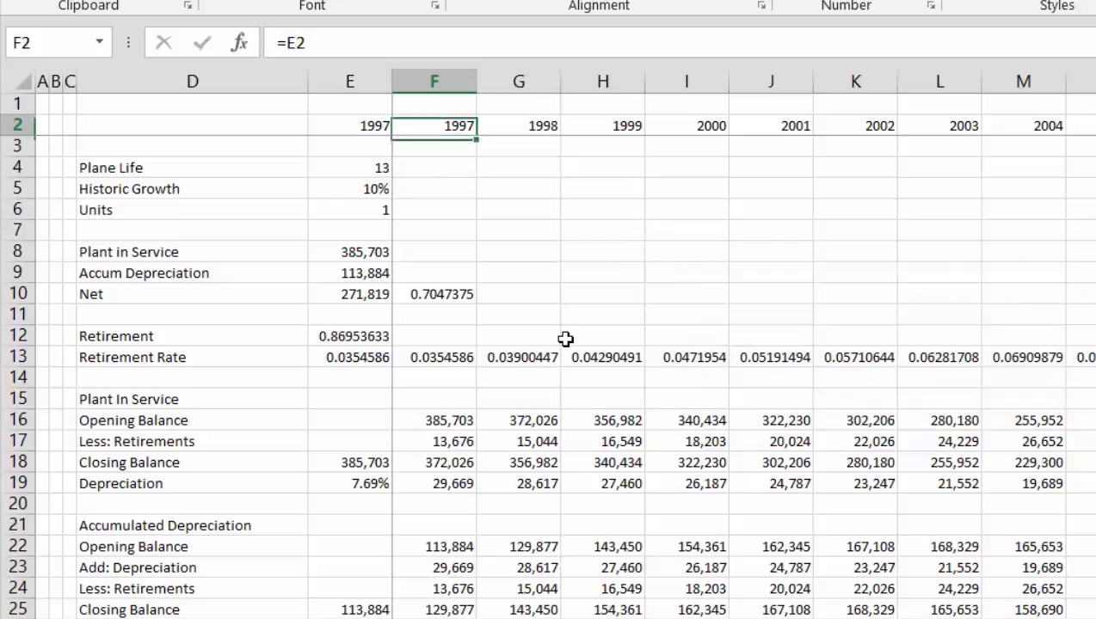
- Set the year header in F2 to the formula =E2+1
{"action": "type", "text": "="}
{"action": "key", "text": "Left"}
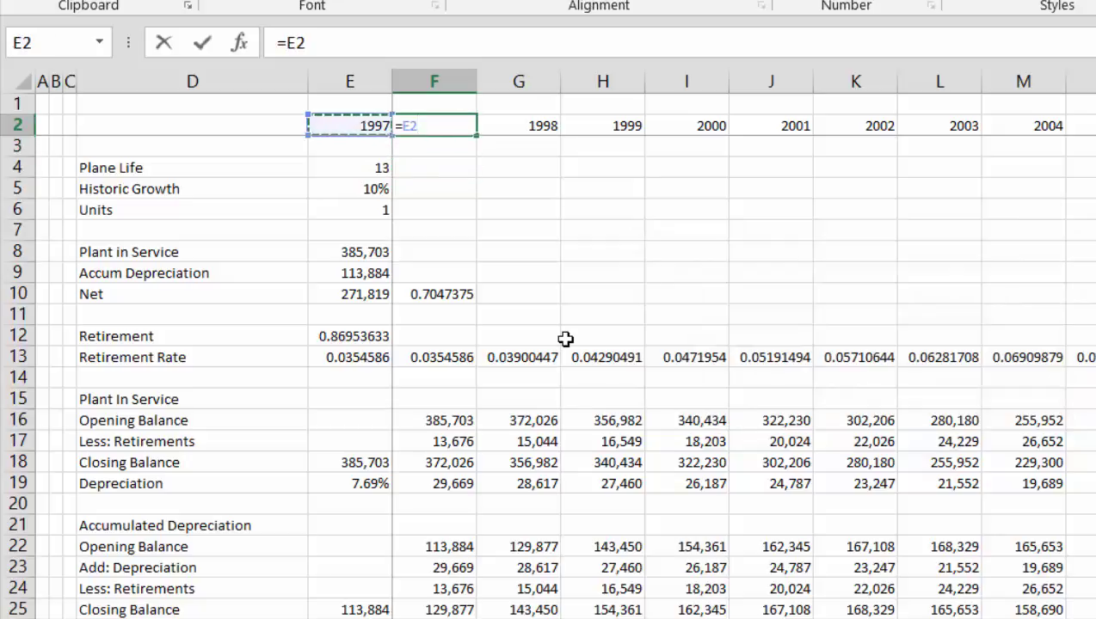
{"action": "type", "text": "+1"}
{"action": "key", "text": "Return"}
{"action": "key", "text": "Down"}
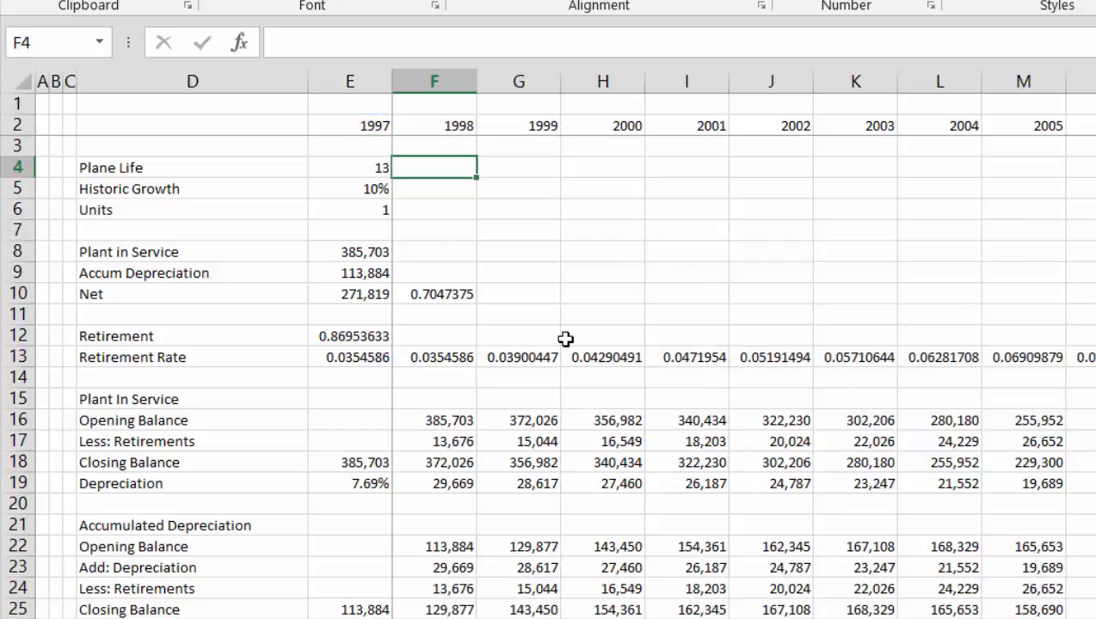
- Try to copy the year formula in F2 across the remaining year headers in row 2
{"action": "key", "text": "Up"}
{"action": "key", "text": "Up"}
{"action": "key", "text": "Up"}
{"action": "key", "text": "ctrl+shift+r"}
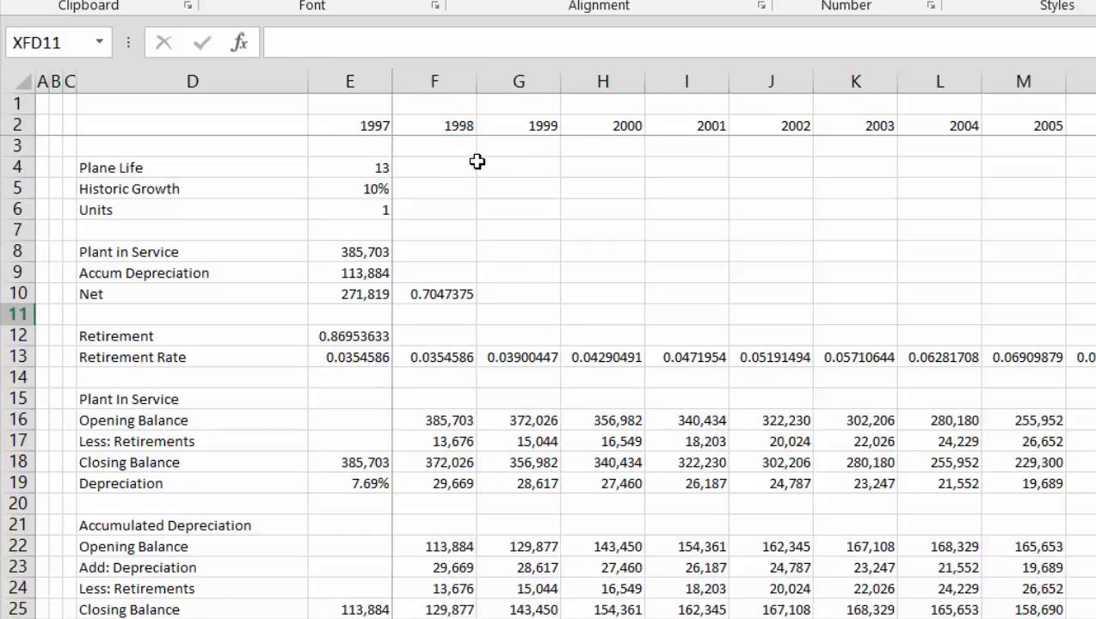
{"action": "left_click", "coordinate": [464, 132]}
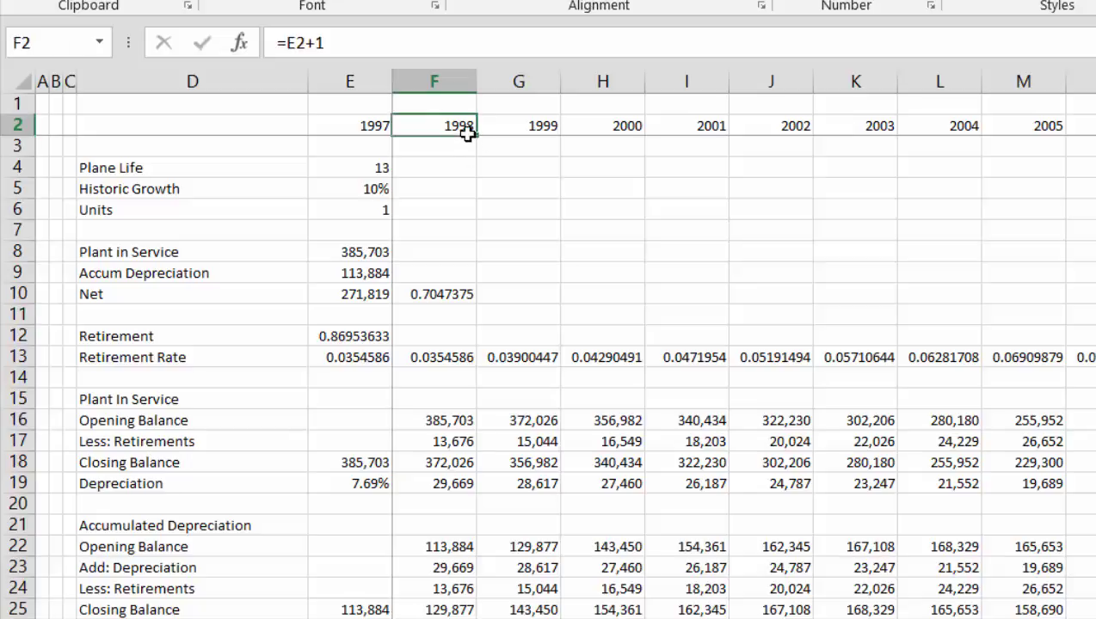
{"action": "key", "text": "Right"}
{"action": "key", "text": "Left"}
{"action": "key", "text": "ctrl+Page_Down"}
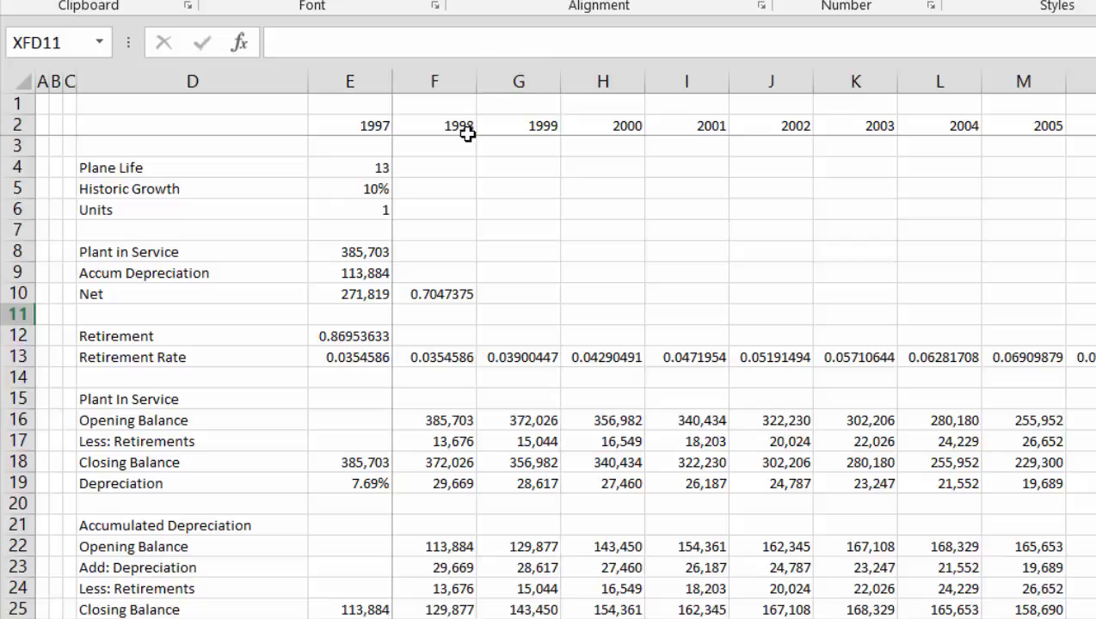
{"action": "left_click", "coordinate": [465, 212]}
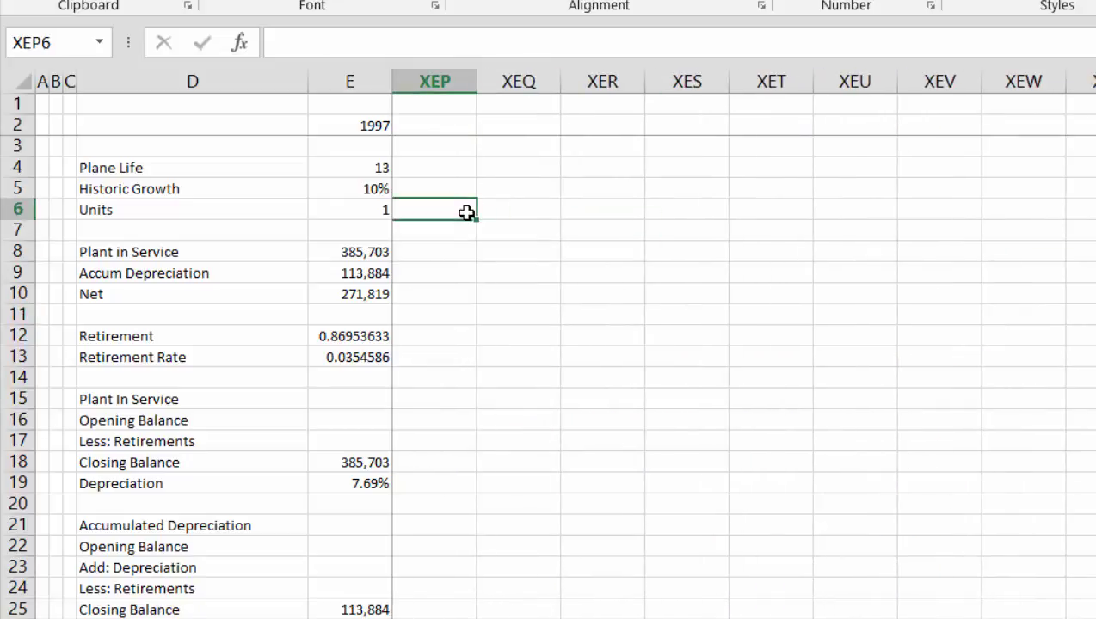
- Return to the first year columns and look through columns F and G between the year headers and the Net row
{"action": "key", "text": "ctrl+Left"}
{"action": "key", "text": "ctrl+Left"}
{"action": "key", "text": "Right"}
{"action": "key", "text": "Right"}
{"action": "key", "text": "Up"}
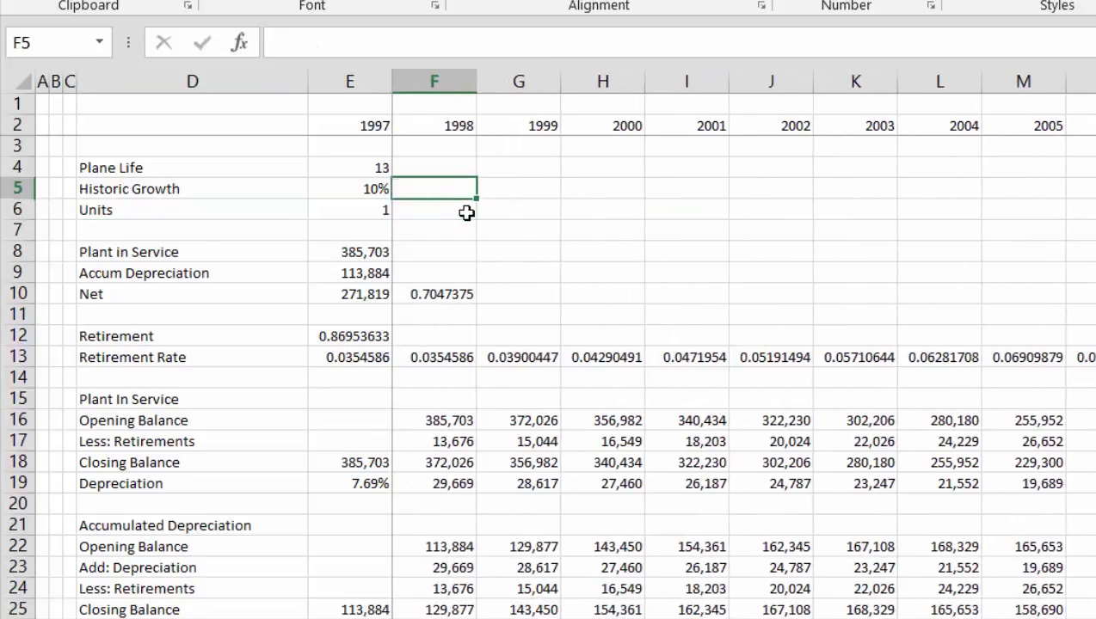
{"action": "key", "text": "Up"}
{"action": "key", "text": "Up"}
{"action": "key", "text": "Up"}
{"action": "key", "text": "Right"}
{"action": "key", "text": "Down"}
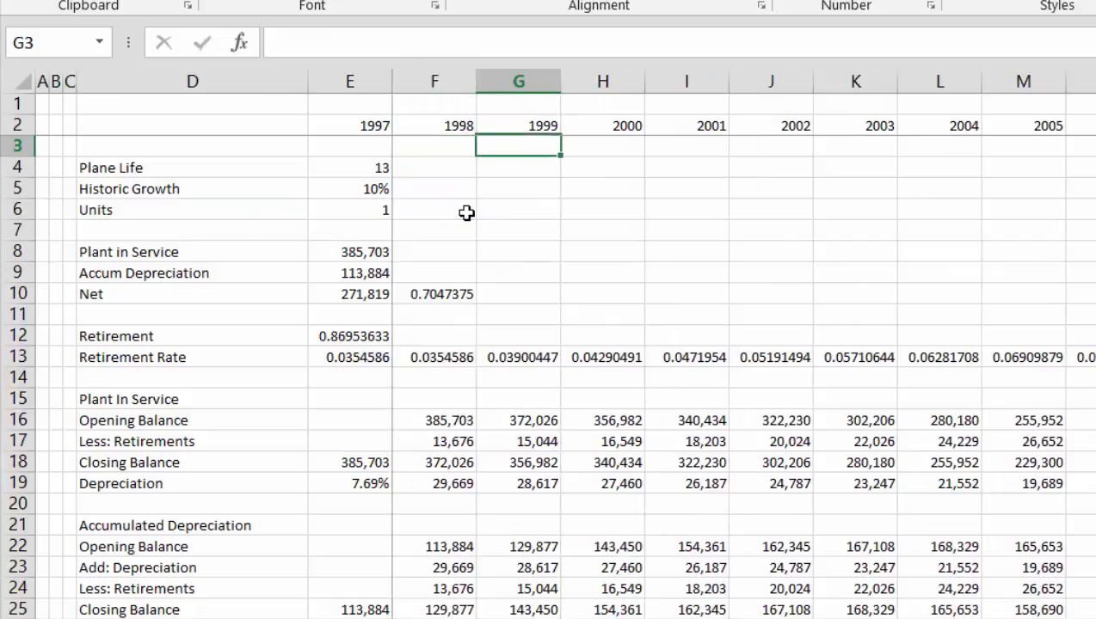
{"action": "key", "text": "Down"}
{"action": "key", "text": "Down"}
{"action": "key", "text": "Down"}
{"action": "key", "text": "Down"}
{"action": "key", "text": "Down"}
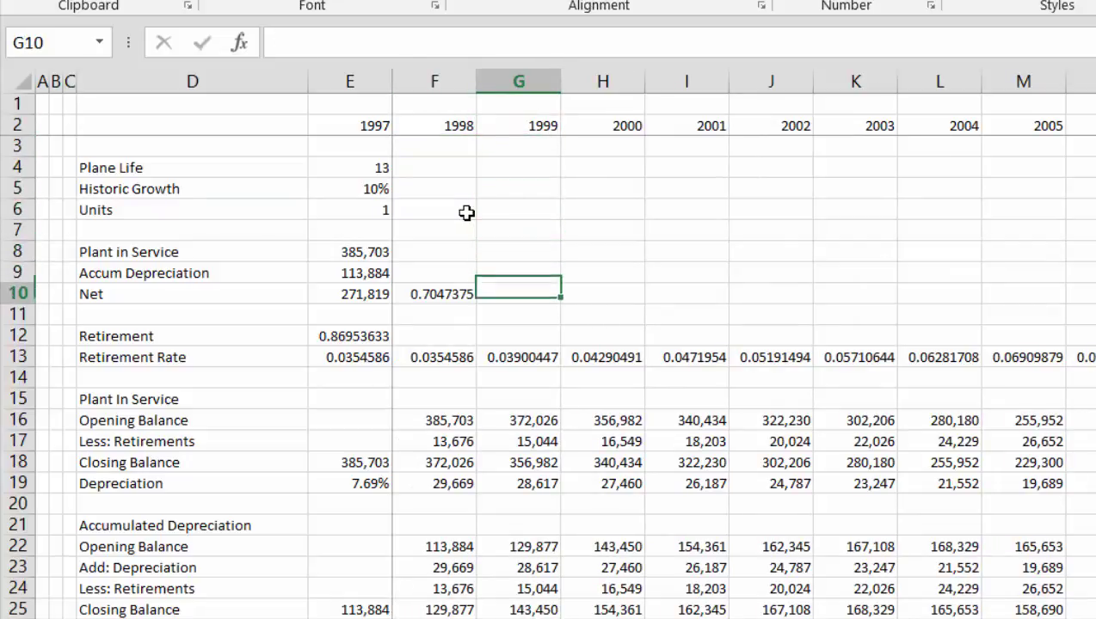
- Check the Retirement Rate formula in E13 and set the Retirement value in E12 to 1
{"action": "key", "text": "Left"}
{"action": "key", "text": "Left"}
{"action": "key", "text": "Down"}
{"action": "key", "text": "Down"}
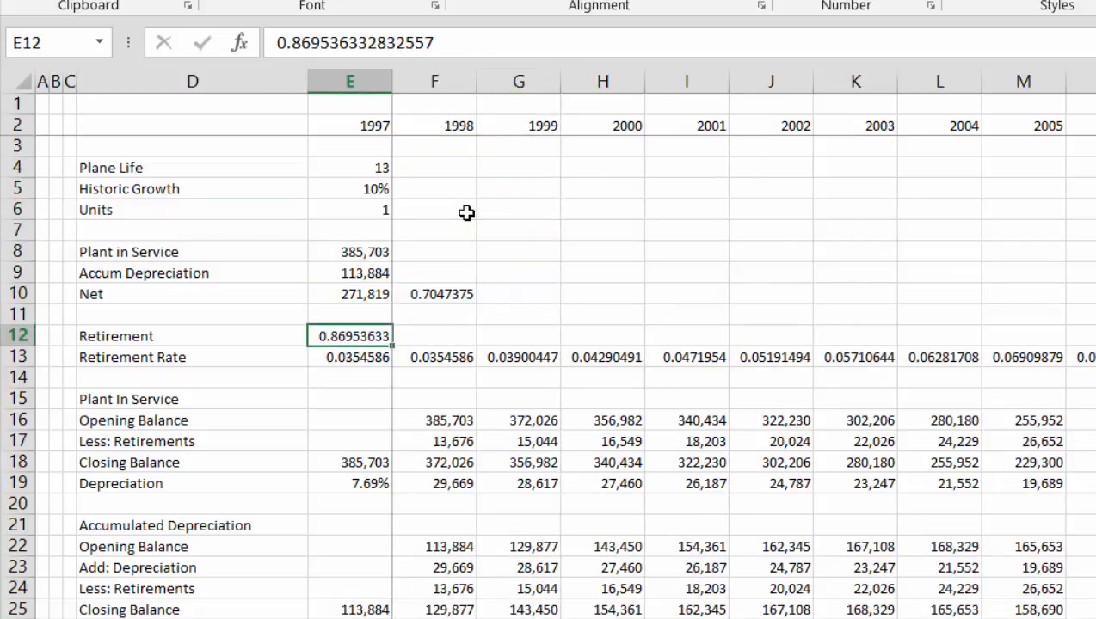
{"action": "key", "text": "Down"}
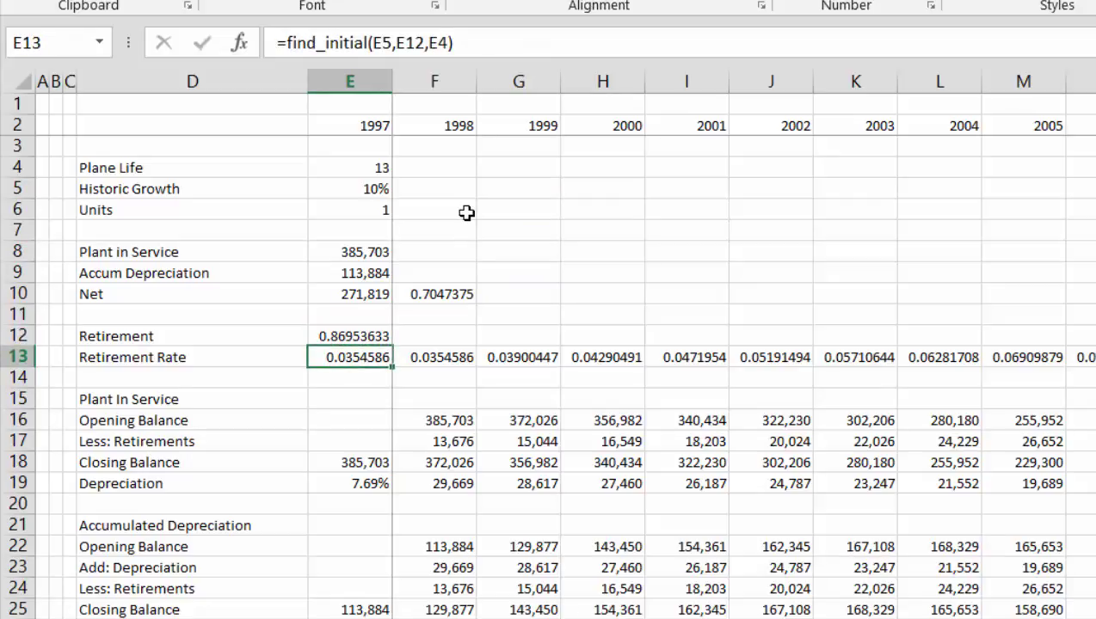
{"action": "key", "text": "Up"}
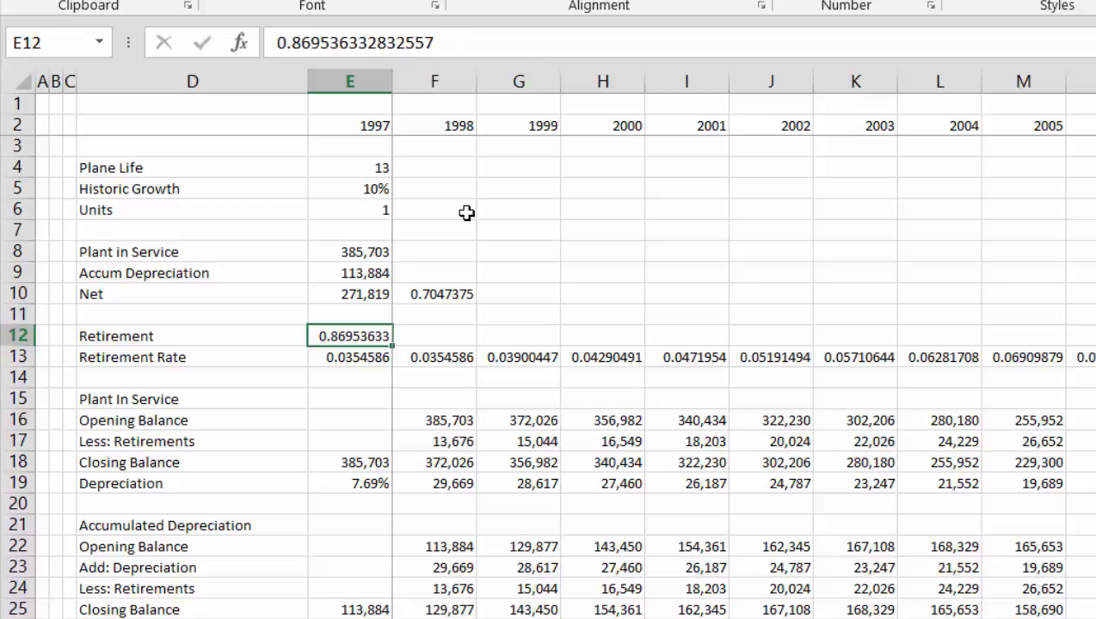
{"action": "type", "text": "1"}
{"action": "key", "text": "Return"}
{"action": "key", "text": "Up"}
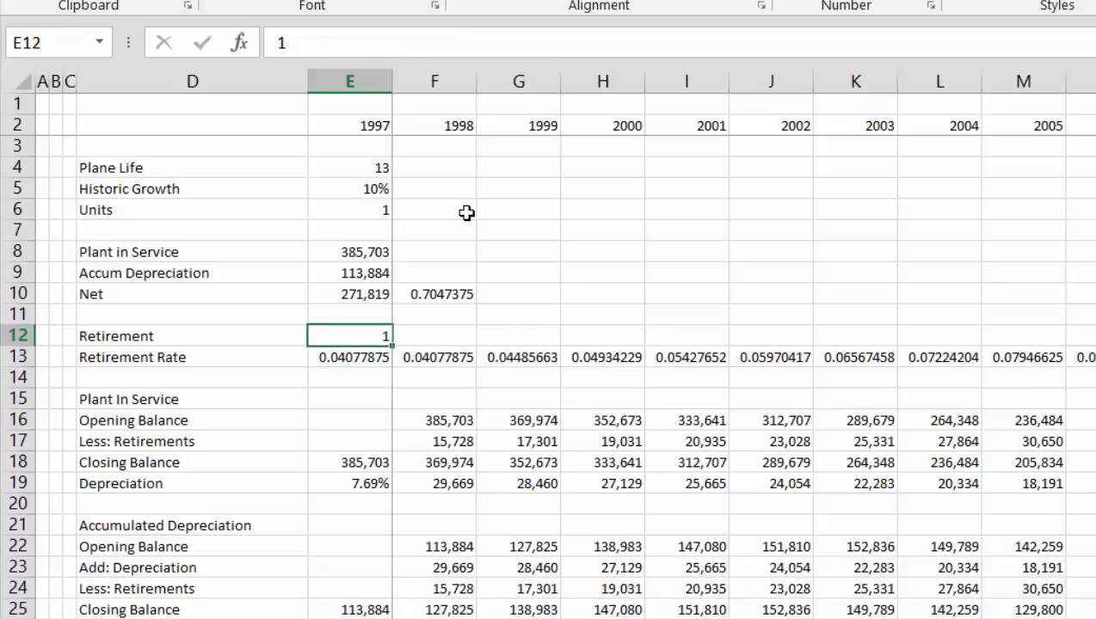
- Review the Plane Life, Historic Growth and Units inputs in E4:E6
{"action": "key", "text": "Up"}
{"action": "key", "text": "Up"}
{"action": "key", "text": "Up"}
{"action": "key", "text": "Up"}
{"action": "key", "text": "Up"}
{"action": "key", "text": "Up"}
{"action": "key", "text": "Up"}
{"action": "key", "text": "Up"}
{"action": "key", "text": "Down"}
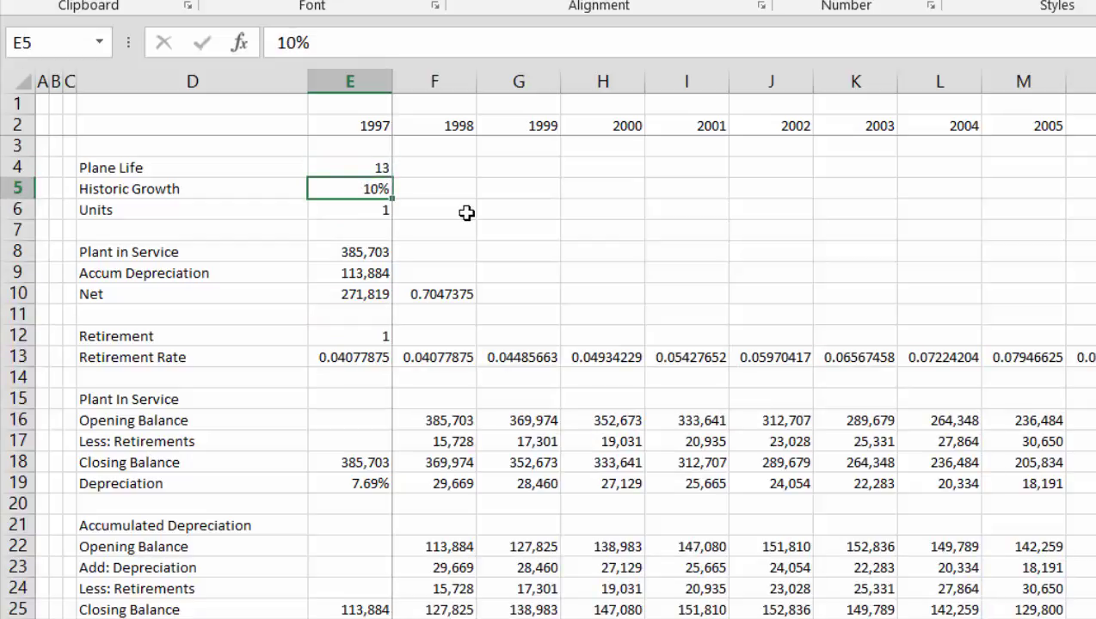
{"action": "key", "text": "Down"}
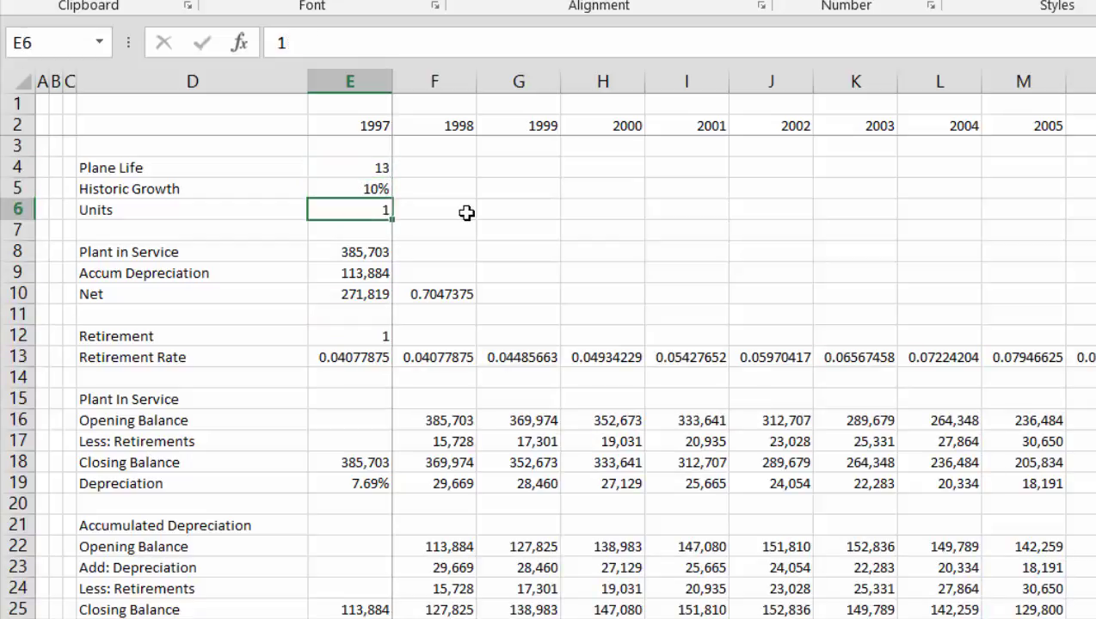
{"action": "key", "text": "Up"}
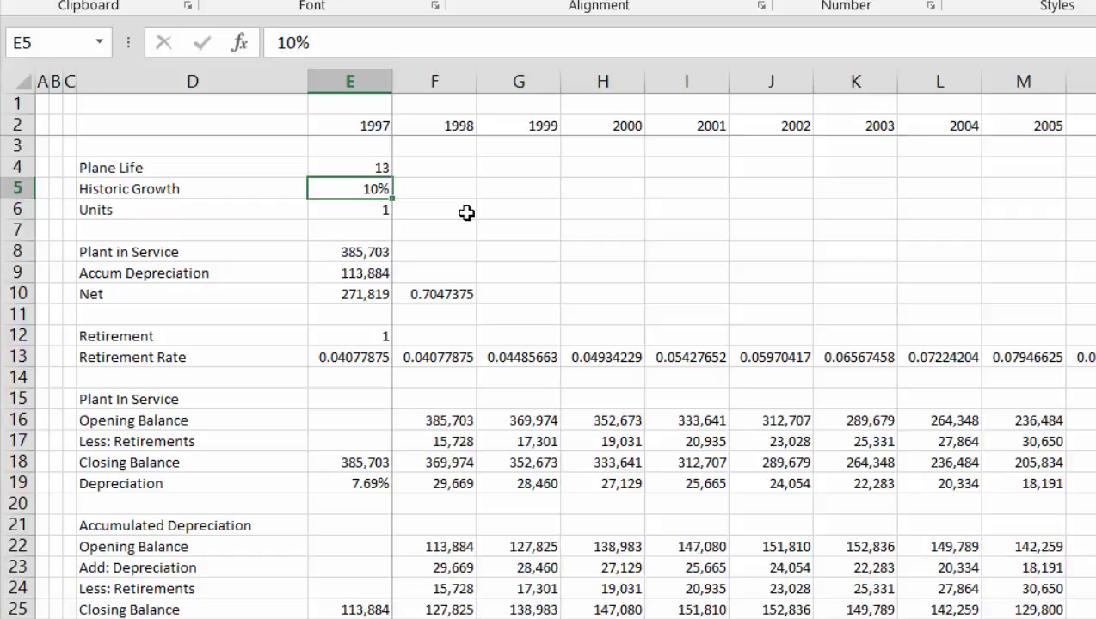
- Examine the find_initial formula behind the Retirement Rate in E13
{"action": "key", "text": "Down"}
{"action": "key", "text": "Down"}
{"action": "key", "text": "Down"}
{"action": "key", "text": "Down"}
{"action": "key", "text": "Down"}
{"action": "key", "text": "Down"}
{"action": "key", "text": "Down"}
{"action": "key", "text": "Down"}
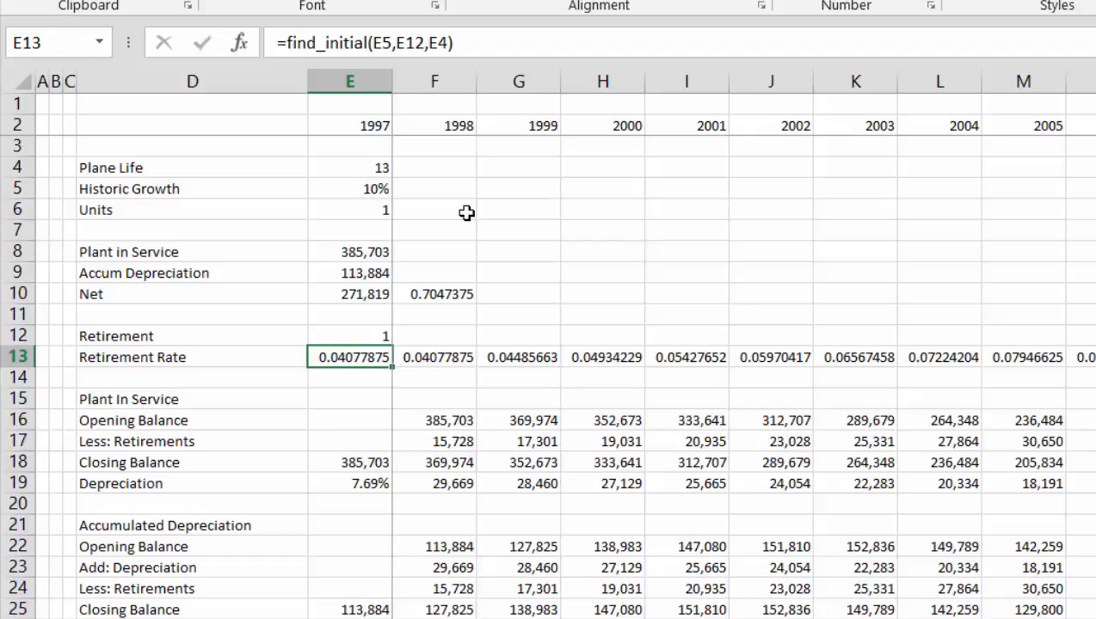
- Set the 1998 Retirement Rate in F13 to 1 and check the growth formulas across row 13
{"action": "key", "text": "Right"}
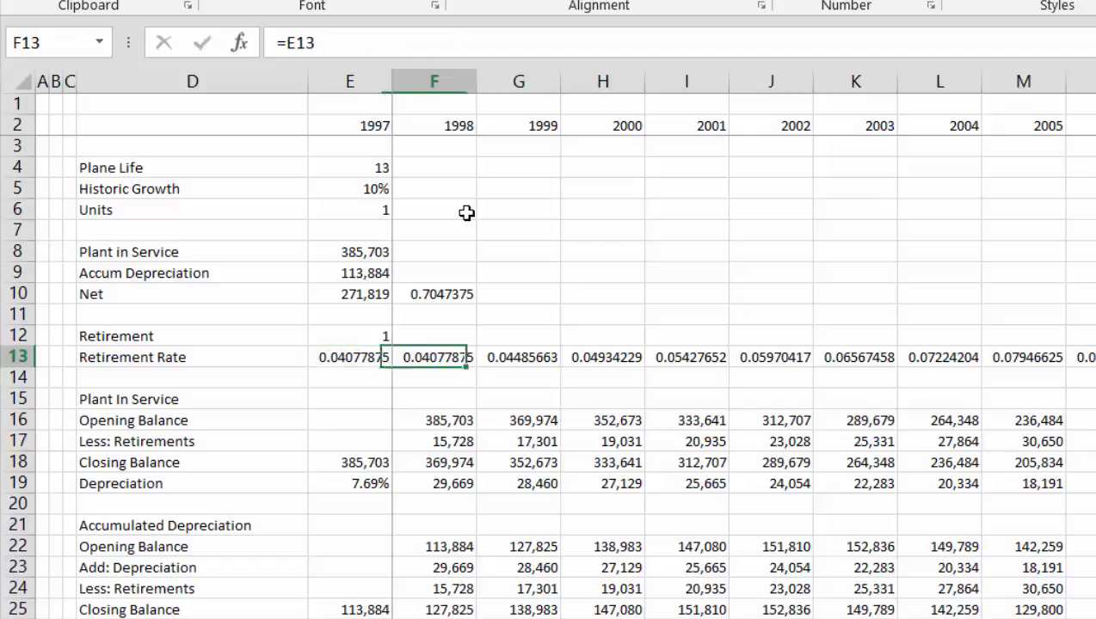
{"action": "type", "text": "1"}
{"action": "key", "text": "Return"}
{"action": "key", "text": "Up"}
{"action": "key", "text": "Right"}
{"action": "key", "text": "Right"}
{"action": "key", "text": "Right"}
{"action": "key", "text": "Right"}
{"action": "key", "text": "Right"}
{"action": "key", "text": "Right"}
{"action": "key", "text": "Right"}
{"action": "key", "text": "Right"}
{"action": "key", "text": "Right"}
{"action": "key", "text": "Right"}
{"action": "key", "text": "Right"}
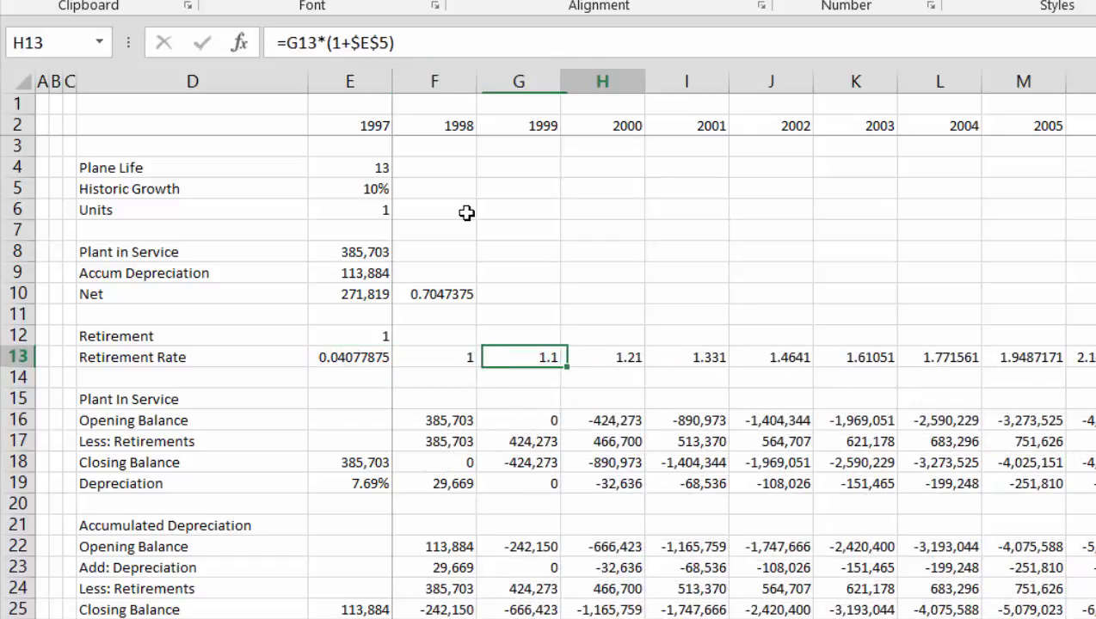
- Format the Retirement Rate values from F13 to the end of the row as numbers with two decimals
{"action": "key", "text": "Left"}
{"action": "key", "text": "Left"}
{"action": "key", "text": "Left"}
{"action": "key", "text": "Left"}
{"action": "key", "text": "Left"}
{"action": "key", "text": "Left"}
{"action": "key", "text": "Left"}
{"action": "key", "text": "Left"}
{"action": "key", "text": "Left"}
{"action": "key", "text": "Left"}
{"action": "key", "text": "Left"}
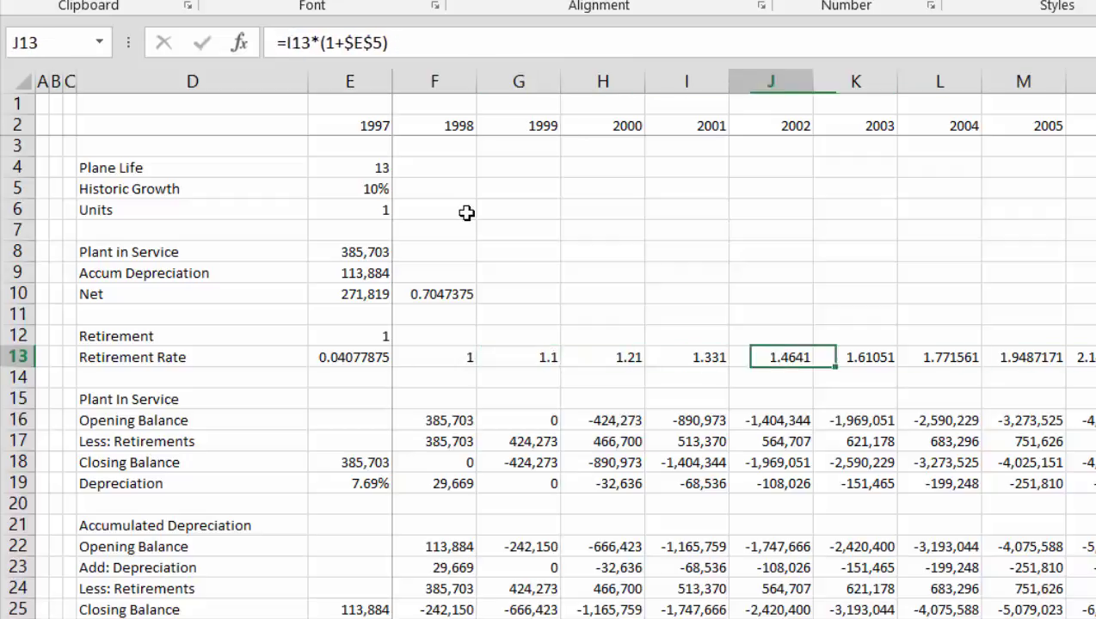
{"action": "key", "text": "ctrl+shift+Right"}
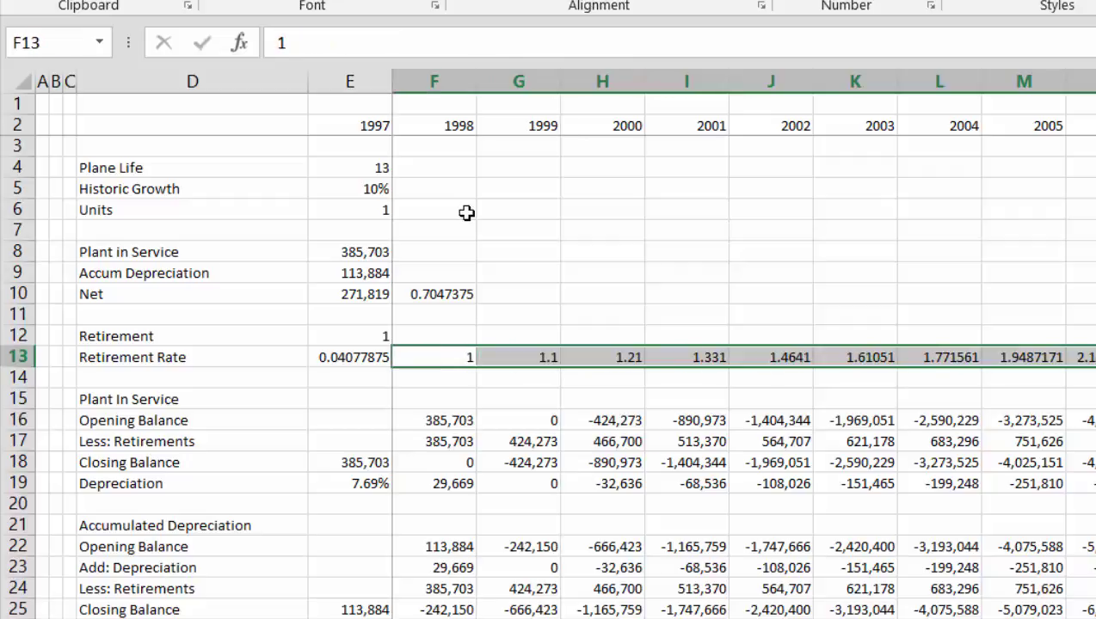
{"action": "key", "text": "ctrl+shift+1"}
- Review column F down past Net Plant and back up through Accumulated Depreciation to the Less: Retirements formula in F17
{"action": "key", "text": "Down"}
{"action": "key", "text": "Down"}
{"action": "key", "text": "Down"}
{"action": "key", "text": "Down"}
{"action": "key", "text": "Down"}
{"action": "key", "text": "Down"}
{"action": "key", "text": "Down"}
{"action": "key", "text": "Down"}
{"action": "key", "text": "Down"}
{"action": "key", "text": "Down"}
{"action": "key", "text": "Down"}
{"action": "key", "text": "Down"}
{"action": "key", "text": "Down"}
{"action": "key", "text": "Down"}
{"action": "key", "text": "Down"}
{"action": "key", "text": "Down"}
{"action": "key", "text": "Down"}
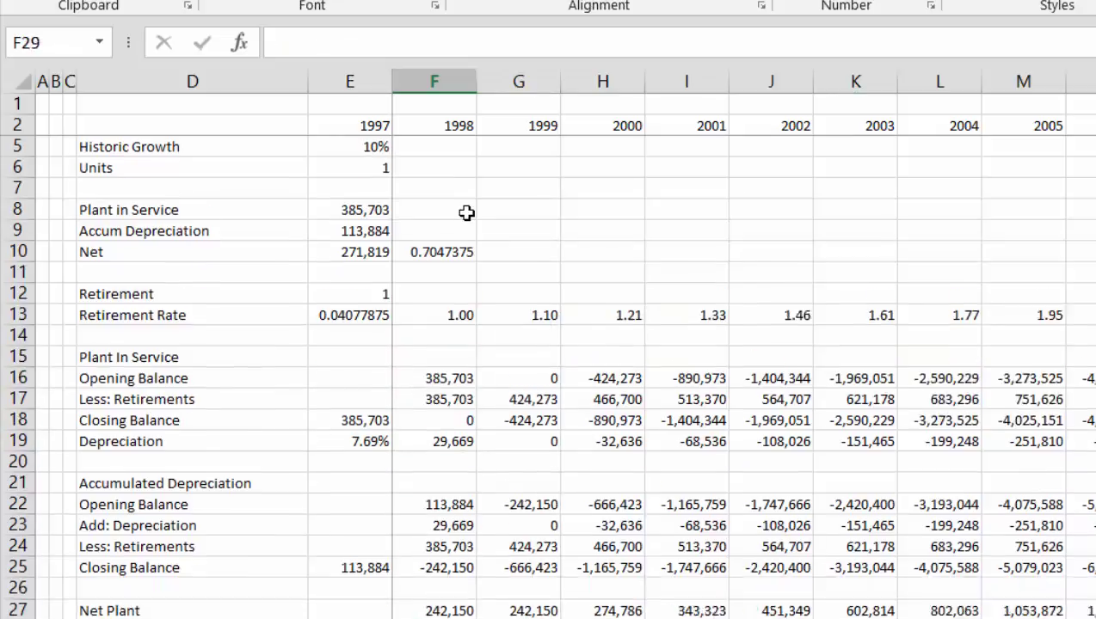
{"action": "key", "text": "Up"}
{"action": "key", "text": "Up"}
{"action": "key", "text": "Up"}
{"action": "key", "text": "Up"}
{"action": "key", "text": "Up"}
{"action": "key", "text": "Up"}
{"action": "key", "text": "Up"}
{"action": "key", "text": "Up"}
{"action": "key", "text": "Up"}
{"action": "key", "text": "Up"}
{"action": "key", "text": "Up"}
{"action": "key", "text": "Up"}
{"action": "key", "text": "Up"}
{"action": "key", "text": "Up"}
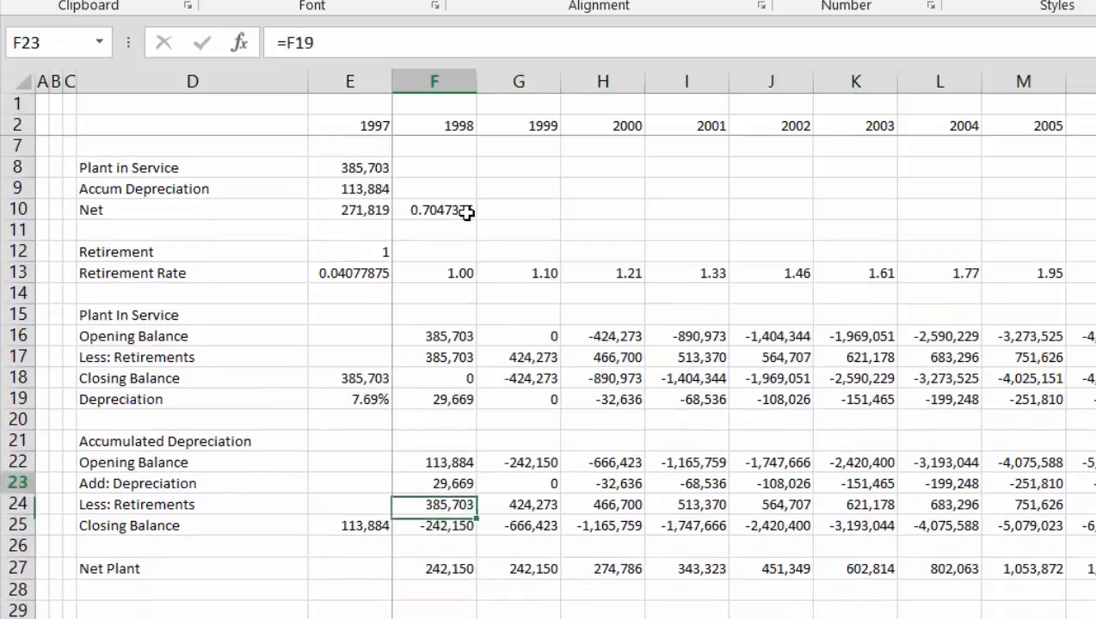
{"action": "key", "text": "Down"}
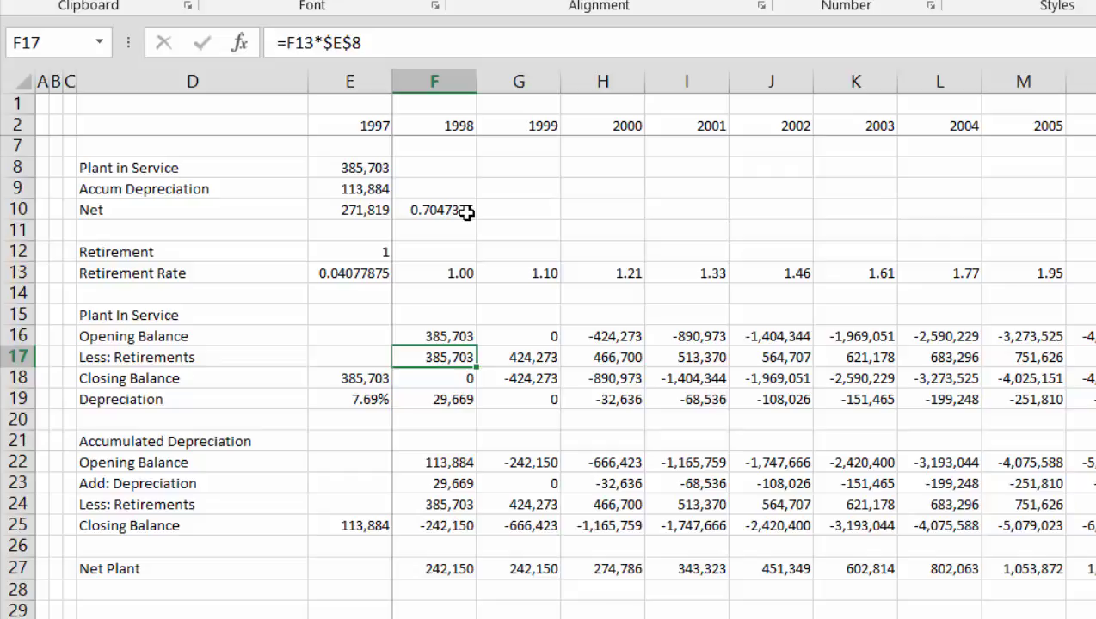
- Re-enter the 1998 Plant In Service retirements formula in F17 as =$E$8*F13 and select the row from F17 to its end
{"action": "key", "text": "Right"}
{"action": "key", "text": "Left"}
{"action": "type", "text": "="}
{"action": "key", "text": "Up"}
{"action": "key", "text": "Up"}
{"action": "key", "text": "Up"}
{"action": "key", "text": "Up"}
{"action": "key", "text": "Up"}
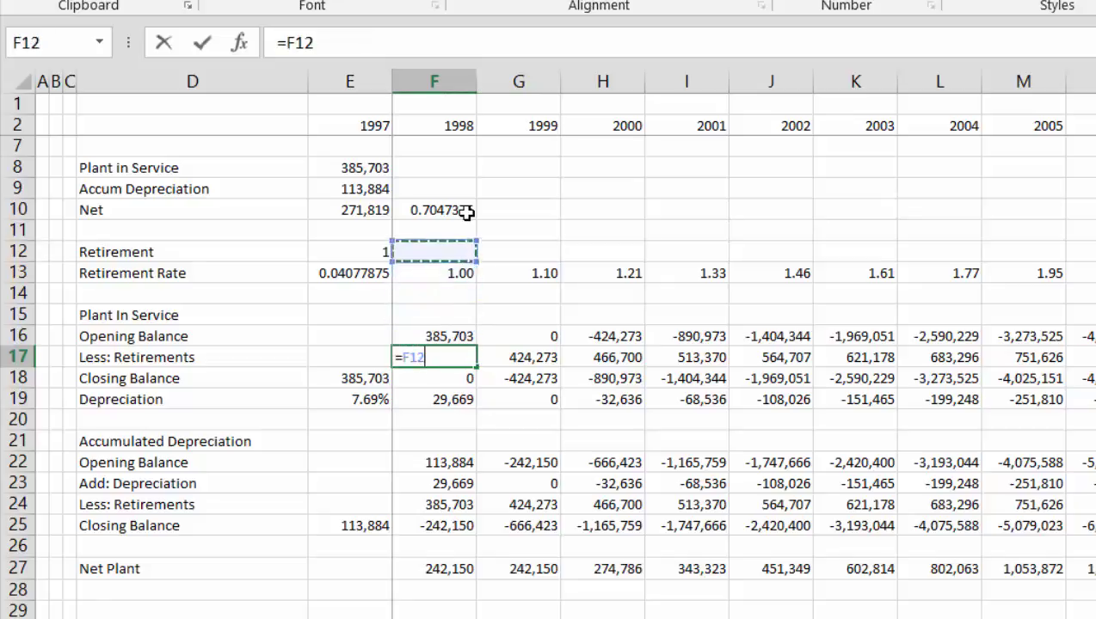
{"action": "key", "text": "Up"}
{"action": "key", "text": "Up"}
{"action": "key", "text": "Up"}
{"action": "key", "text": "Up"}
{"action": "key", "text": "Left"}
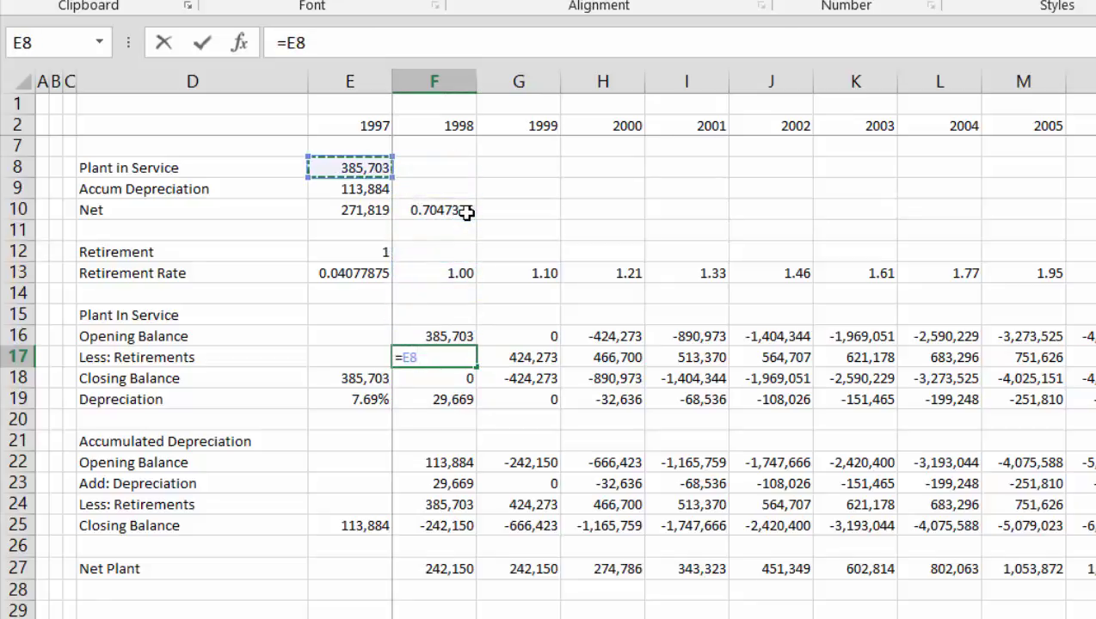
{"action": "key", "text": "F4"}
{"action": "type", "text": "*"}
{"action": "key", "text": "Up"}
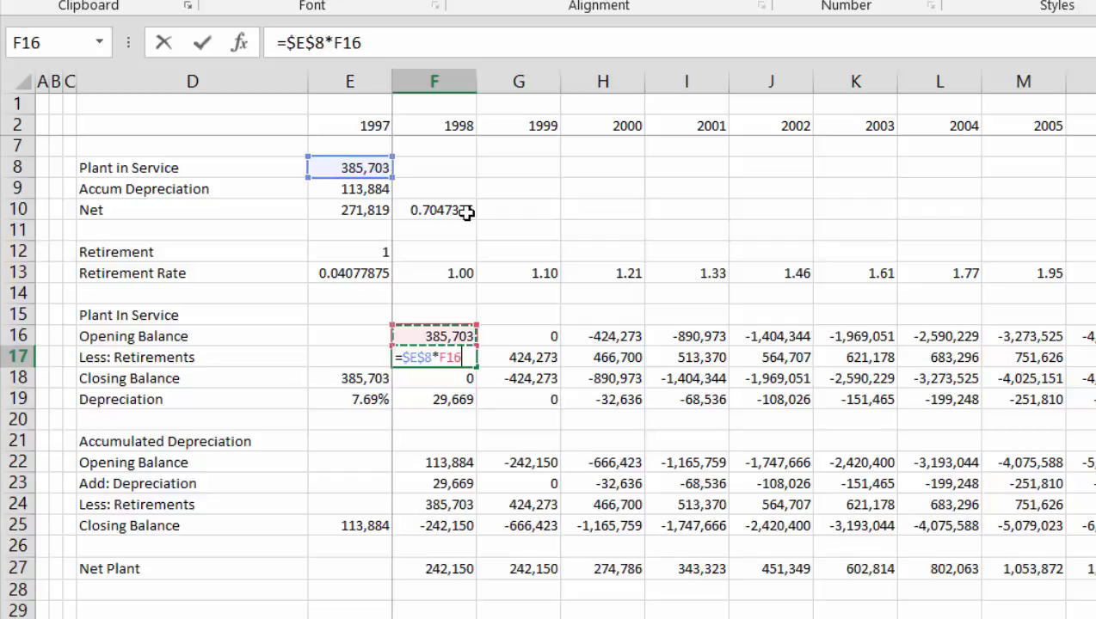
{"action": "key", "text": "Up"}
{"action": "key", "text": "Up"}
{"action": "key", "text": "Up"}
{"action": "key", "text": "Return"}
{"action": "key", "text": "Up"}
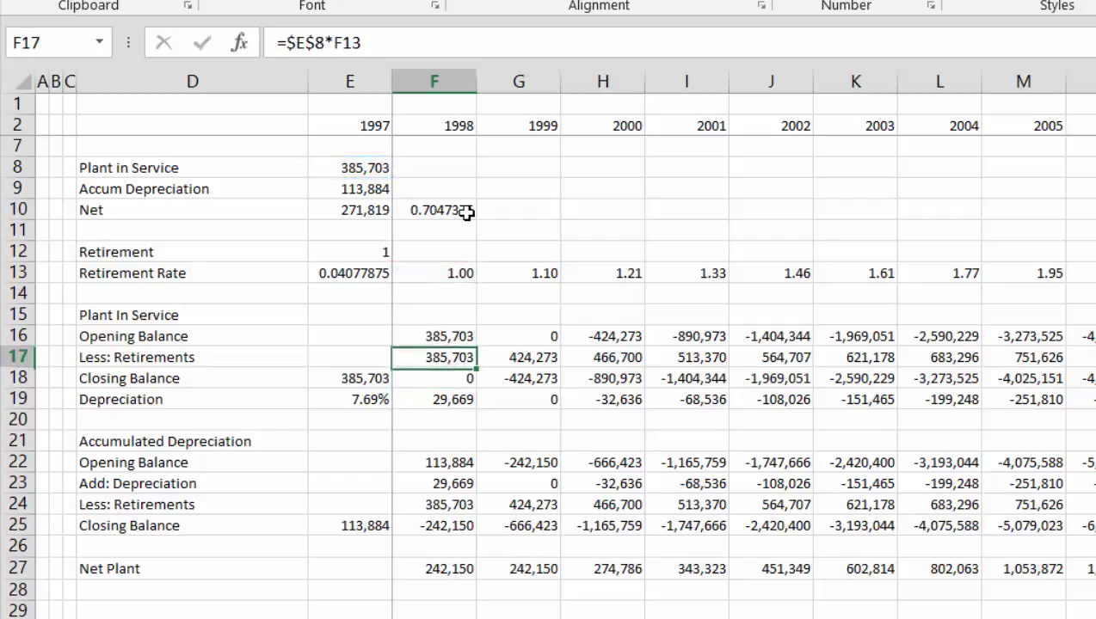
{"action": "key", "text": "ctrl+shift+Right"}
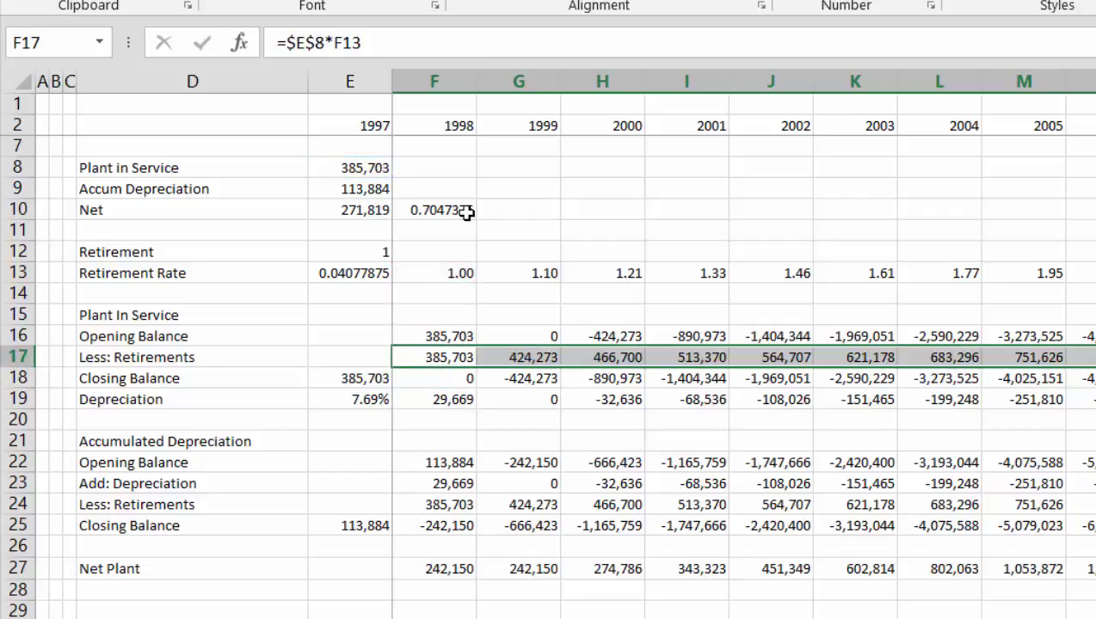
- Review the Depreciation and Accumulated Depreciation rows in columns E to G
{"action": "key", "text": "Right"}
{"action": "key", "text": "Down"}
{"action": "key", "text": "Down"}
{"action": "key", "text": "Down"}
{"action": "key", "text": "Down"}
{"action": "key", "text": "Down"}
{"action": "key", "text": "Down"}
{"action": "key", "text": "Down"}
{"action": "key", "text": "Down"}
{"action": "key", "text": "Up"}
{"action": "key", "text": "Up"}
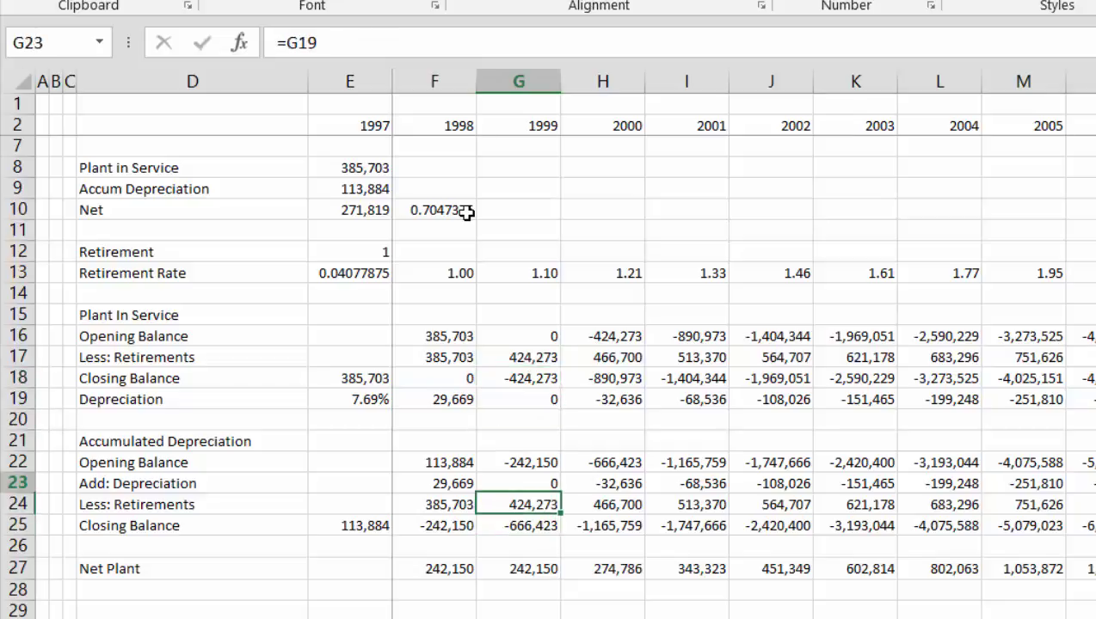
{"action": "key", "text": "Left"}
{"action": "key", "text": "Up"}
{"action": "key", "text": "Up"}
{"action": "key", "text": "Up"}
{"action": "key", "text": "Up"}
{"action": "key", "text": "Up"}
{"action": "key", "text": "Left"}
{"action": "key", "text": "Down"}
{"action": "key", "text": "Down"}
{"action": "key", "text": "Down"}
{"action": "key", "text": "Down"}
{"action": "key", "text": "Down"}
{"action": "key", "text": "Down"}
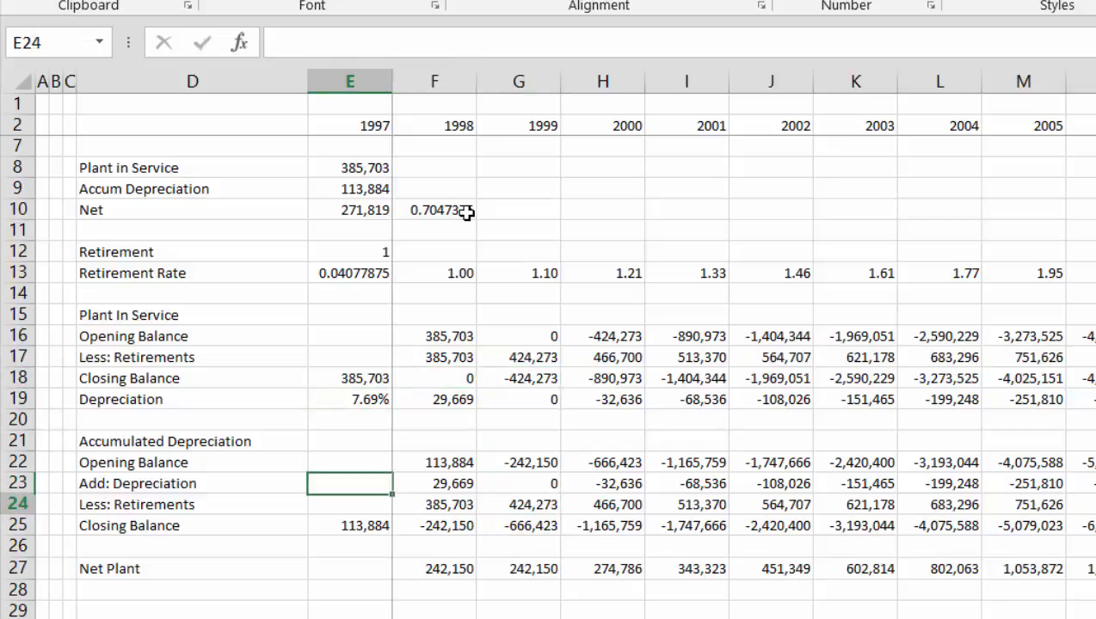
- Check the Depreciation formulas in row 19, from G19 back to F19 and across the row
{"action": "key", "text": "Right"}
{"action": "key", "text": "Right"}
{"action": "key", "text": "Up"}
{"action": "key", "text": "Up"}
{"action": "key", "text": "Up"}
{"action": "key", "text": "Up"}
{"action": "key", "text": "Up"}
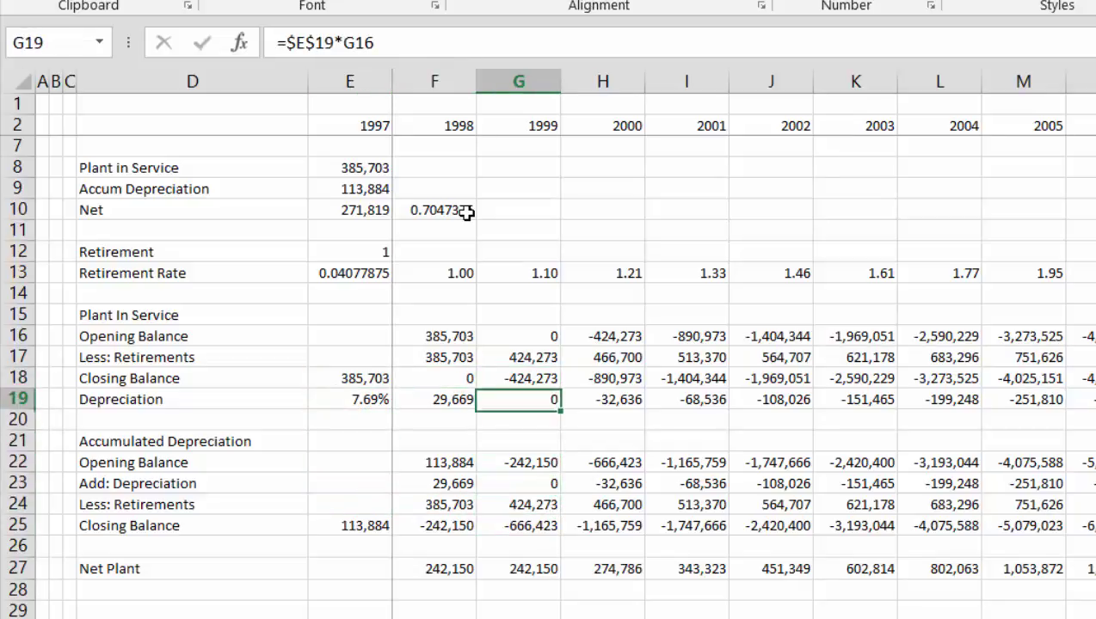
{"action": "key", "text": "Left"}
{"action": "key", "text": "ctrl+shift+Right"}
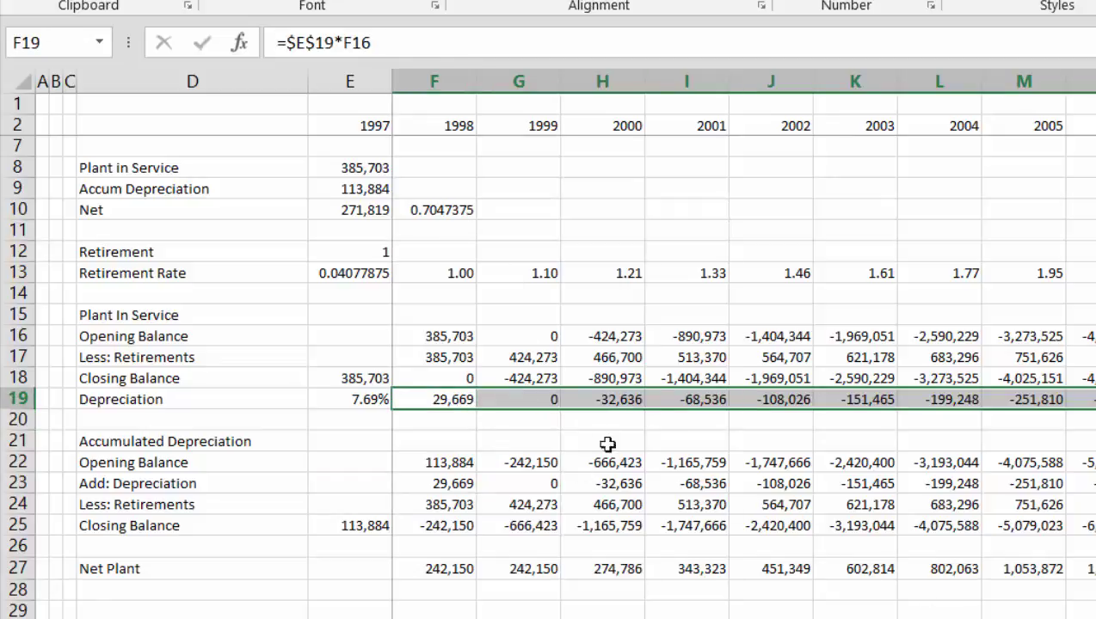
{"action": "key", "text": "Left"}
{"action": "key", "text": "Right"}
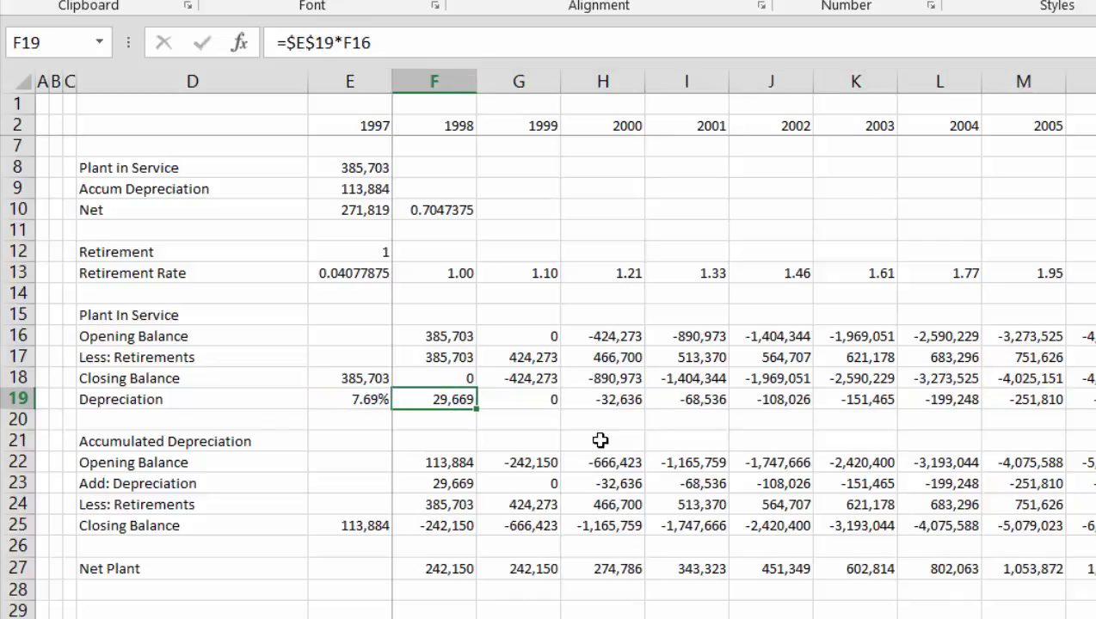
- Examine the 1998 Accumulated Depreciation formulas in column F, from Net Plant back up to Less: Retirements in F24
{"action": "key", "text": "Down"}
{"action": "key", "text": "Down"}
{"action": "key", "text": "Down"}
{"action": "key", "text": "Down"}
{"action": "key", "text": "Down"}
{"action": "key", "text": "Down"}
{"action": "key", "text": "Down"}
{"action": "key", "text": "Down"}
{"action": "key", "text": "Down"}
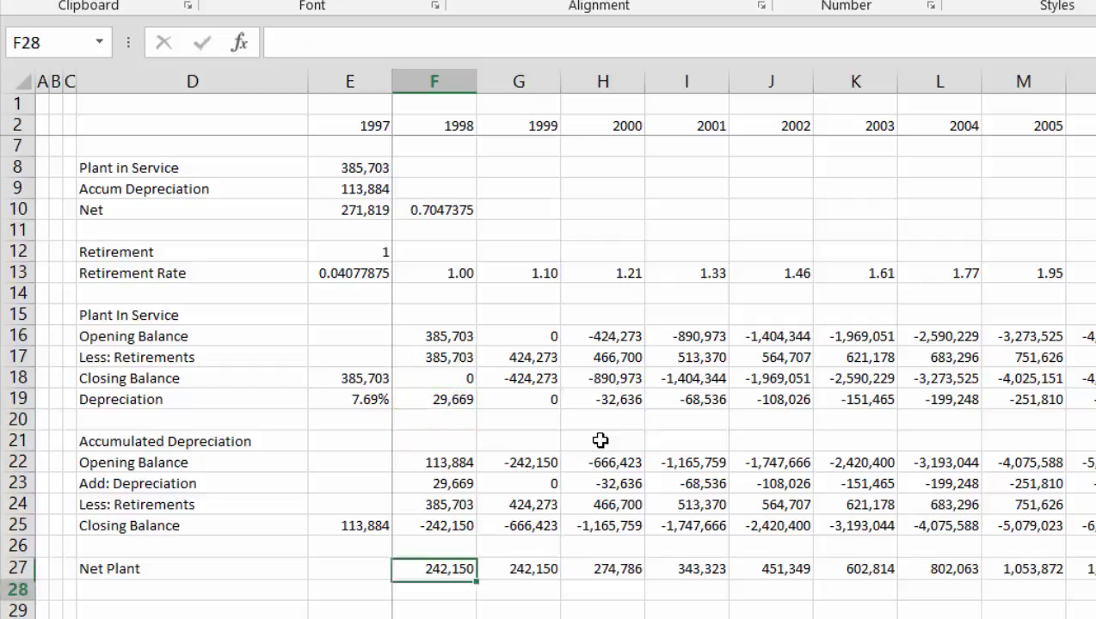
{"action": "key", "text": "Up"}
{"action": "key", "text": "Up"}
{"action": "key", "text": "Up"}
{"action": "key", "text": "Up"}
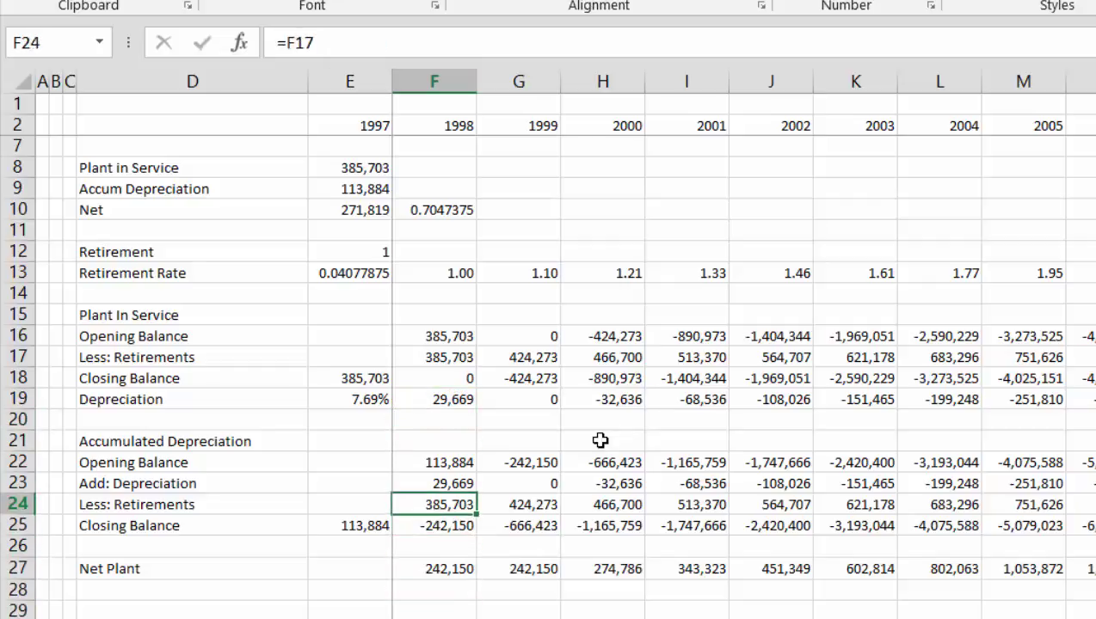
{"action": "key", "text": "Up"}
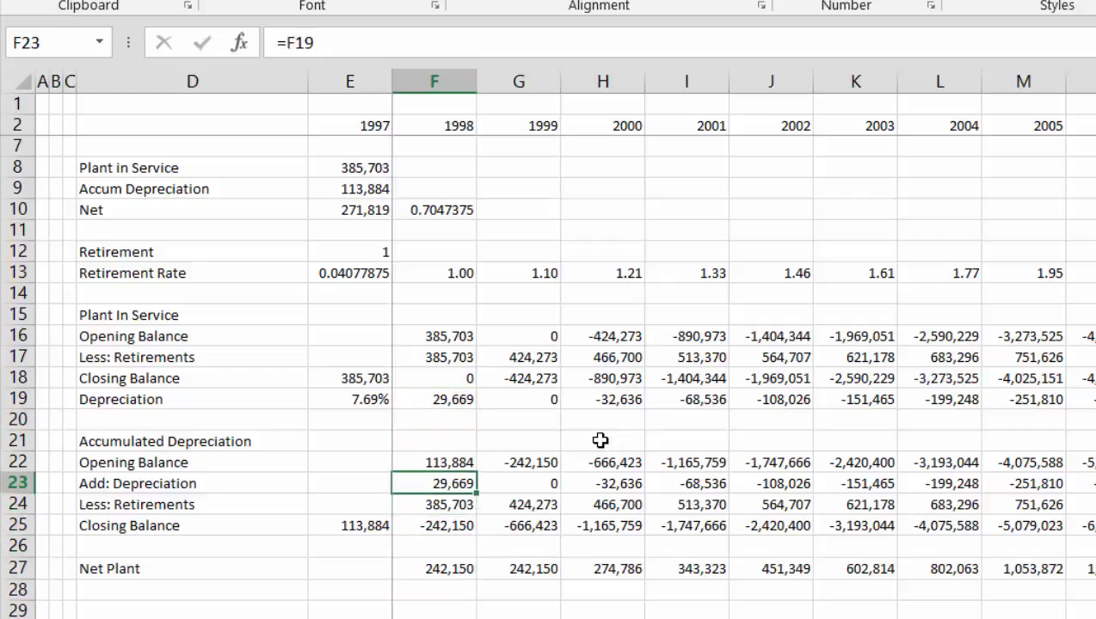
{"action": "key", "text": "Down"}
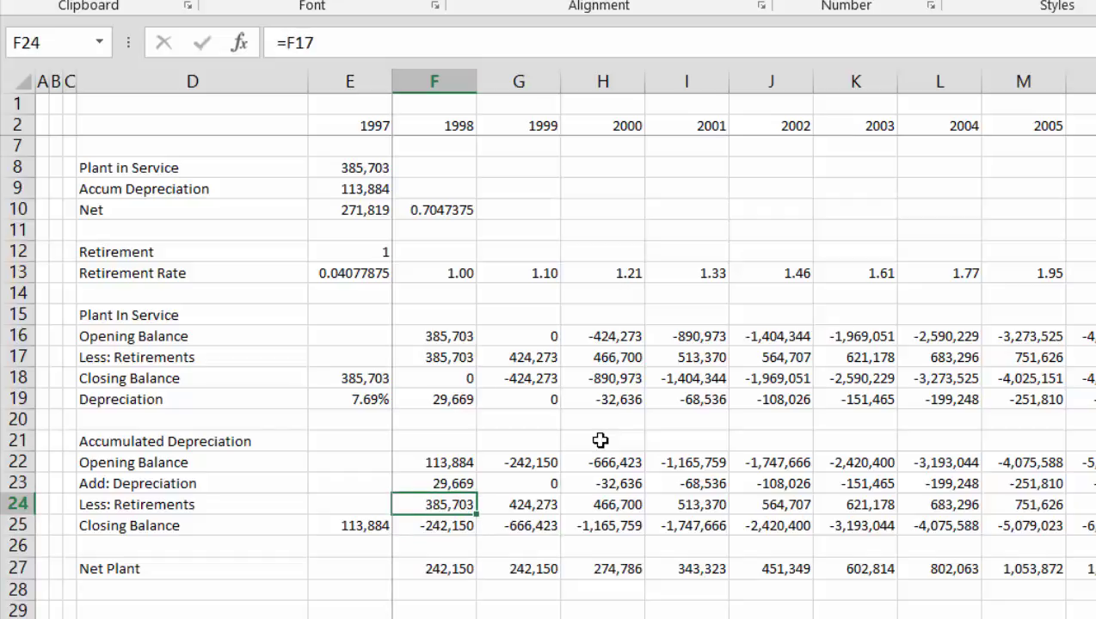
- Re-enter the Accumulated Depreciation retirements formula in F24 as a link to F17
{"action": "type", "text": "="}
{"action": "key", "text": "Up"}
{"action": "key", "text": "Up"}
{"action": "key", "text": "Up"}
{"action": "key", "text": "Up"}
{"action": "key", "text": "Up"}
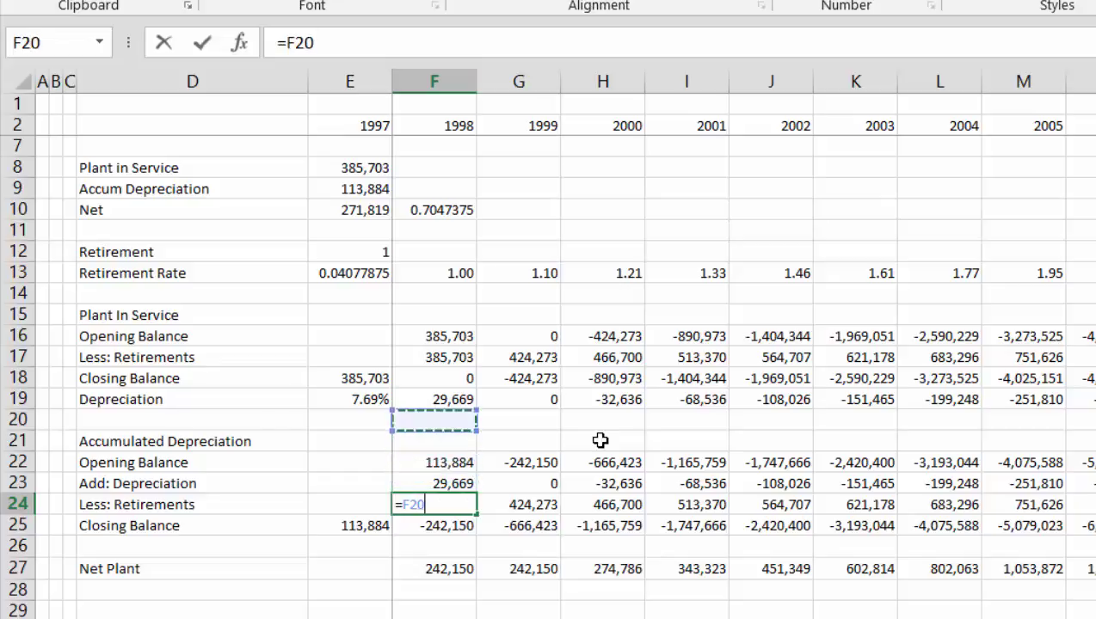
{"action": "key", "text": "Up"}
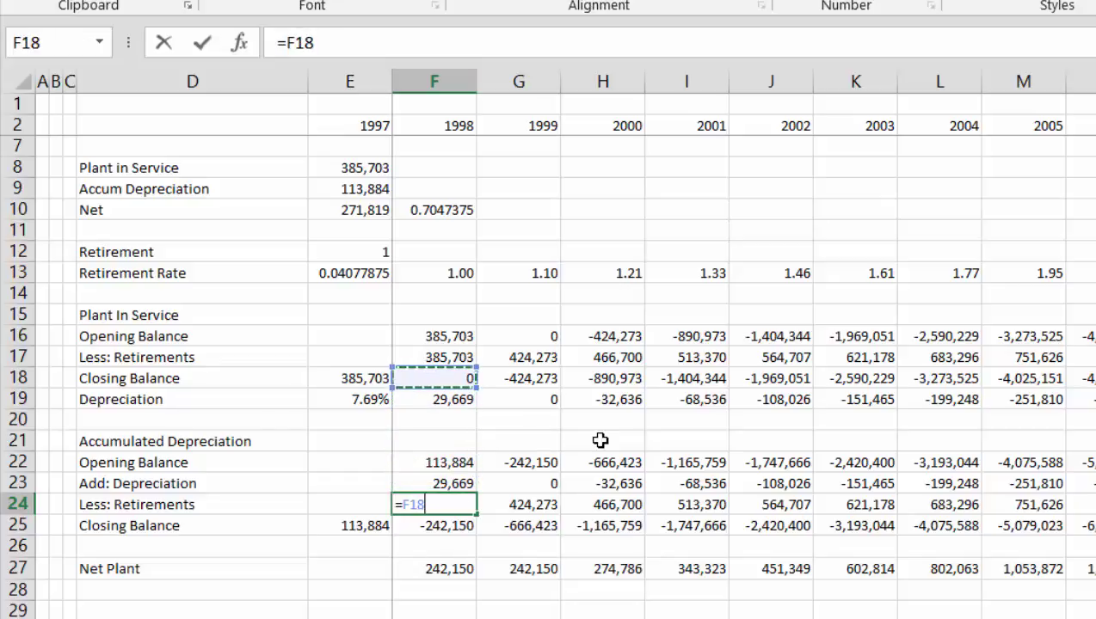
{"action": "key", "text": "Up"}
{"action": "key", "text": "ctrl+Return"}
- Trace the column F formulas between the Plant In Service opening balance and the Accumulated Depreciation retirements, ending at F17
{"action": "key", "text": "Up"}
{"action": "key", "text": "Up"}
{"action": "key", "text": "Up"}
{"action": "key", "text": "Up"}
{"action": "key", "text": "Up"}
{"action": "key", "text": "Up"}
{"action": "key", "text": "Up"}
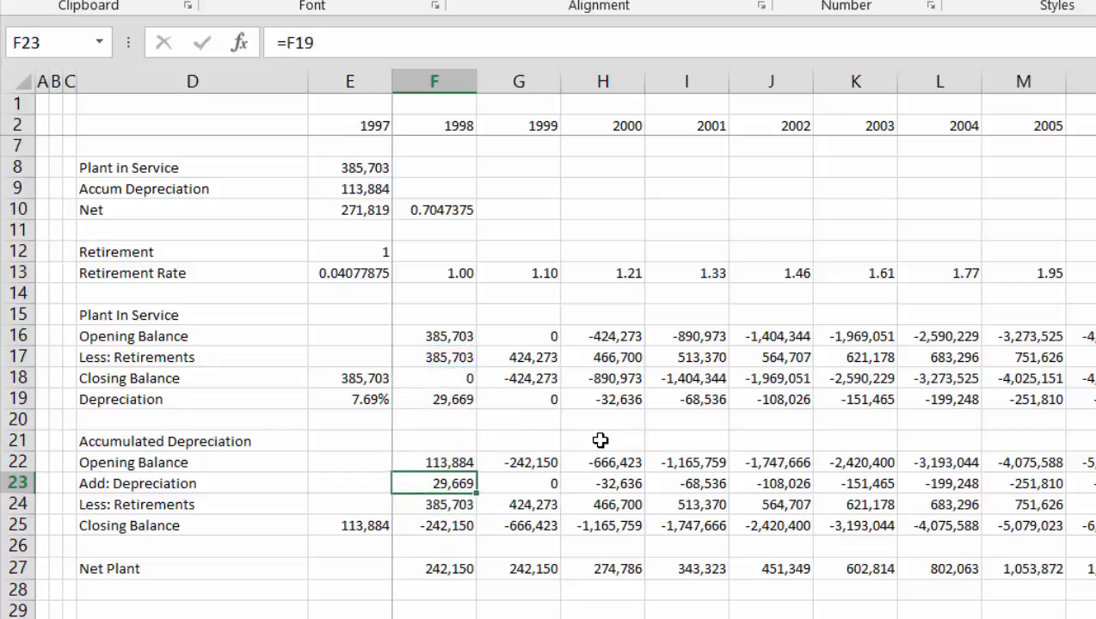
{"action": "key", "text": "Up"}
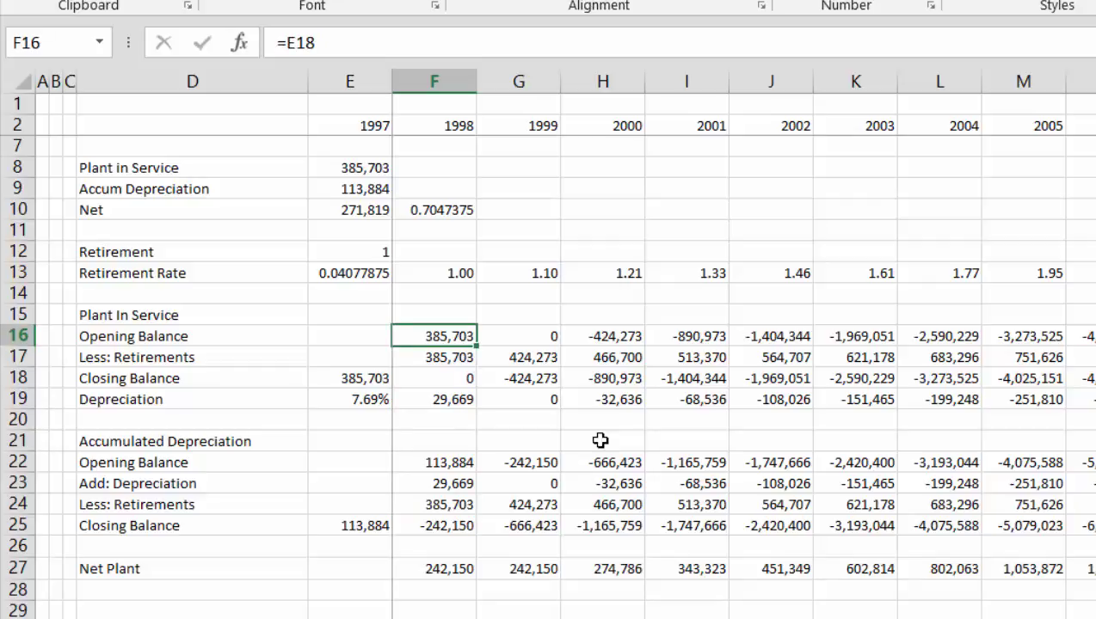
{"action": "key", "text": "Down"}
{"action": "key", "text": "Down"}
{"action": "key", "text": "Down"}
{"action": "key", "text": "Down"}
{"action": "key", "text": "Down"}
{"action": "key", "text": "Down"}
{"action": "key", "text": "Down"}
{"action": "key", "text": "Down"}
{"action": "key", "text": "Down"}
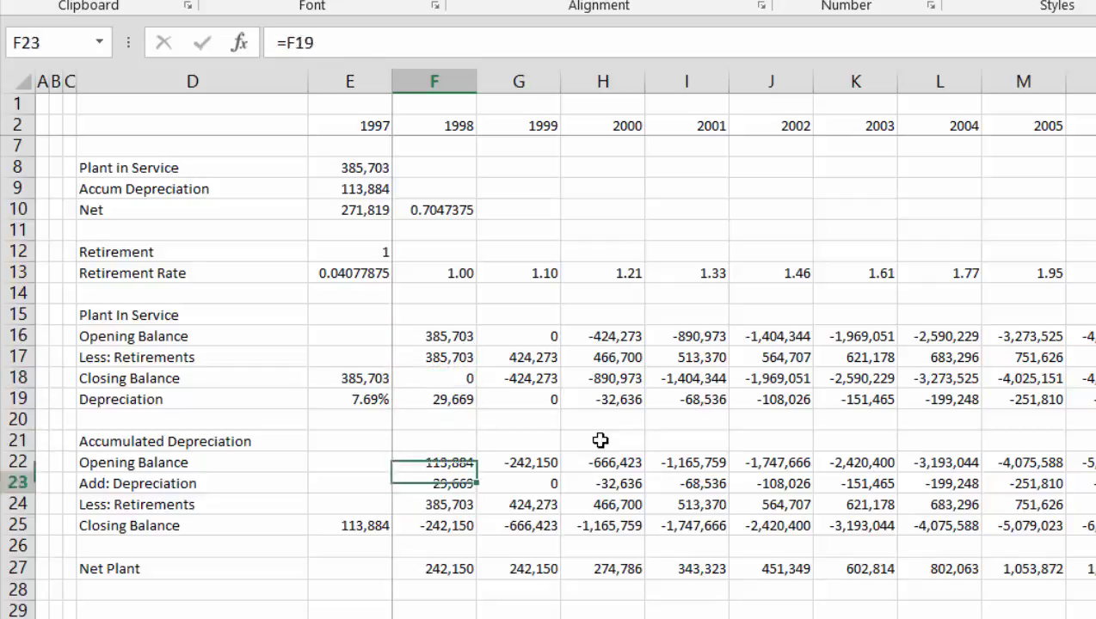
{"action": "key", "text": "Up"}
{"action": "key", "text": "Up"}
{"action": "key", "text": "Up"}
{"action": "key", "text": "Up"}
{"action": "key", "text": "Up"}
{"action": "key", "text": "Up"}
{"action": "key", "text": "Up"}
{"action": "key", "text": "Up"}
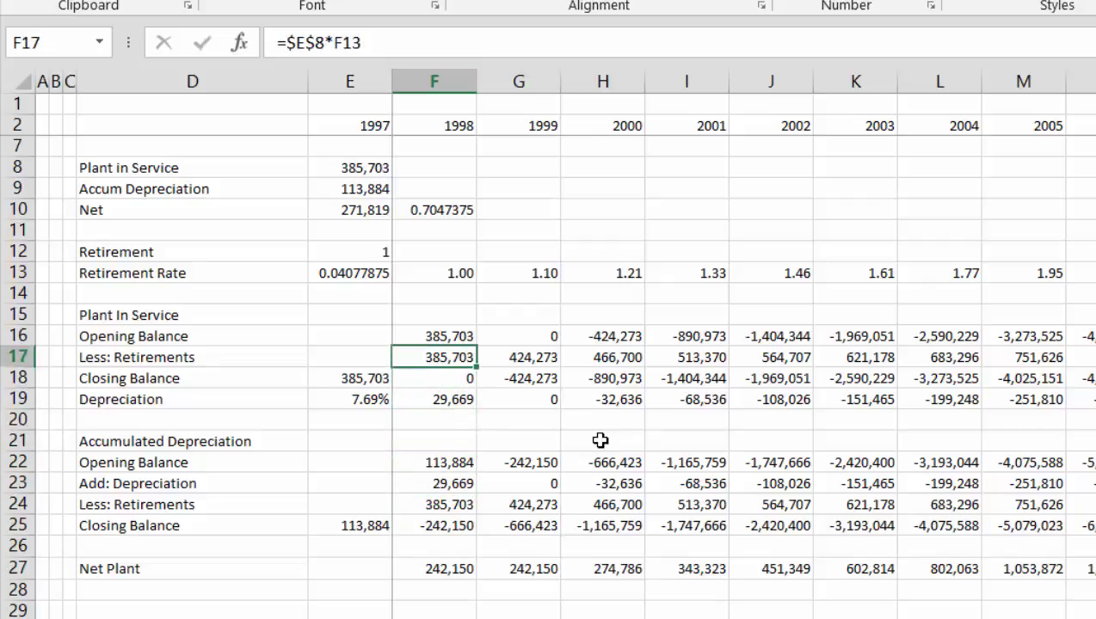
- Set the 1998 Retirement Rate in F13 to 0.2
{"action": "key", "text": "Up"}
{"action": "key", "text": "Up"}
{"action": "key", "text": "Up"}
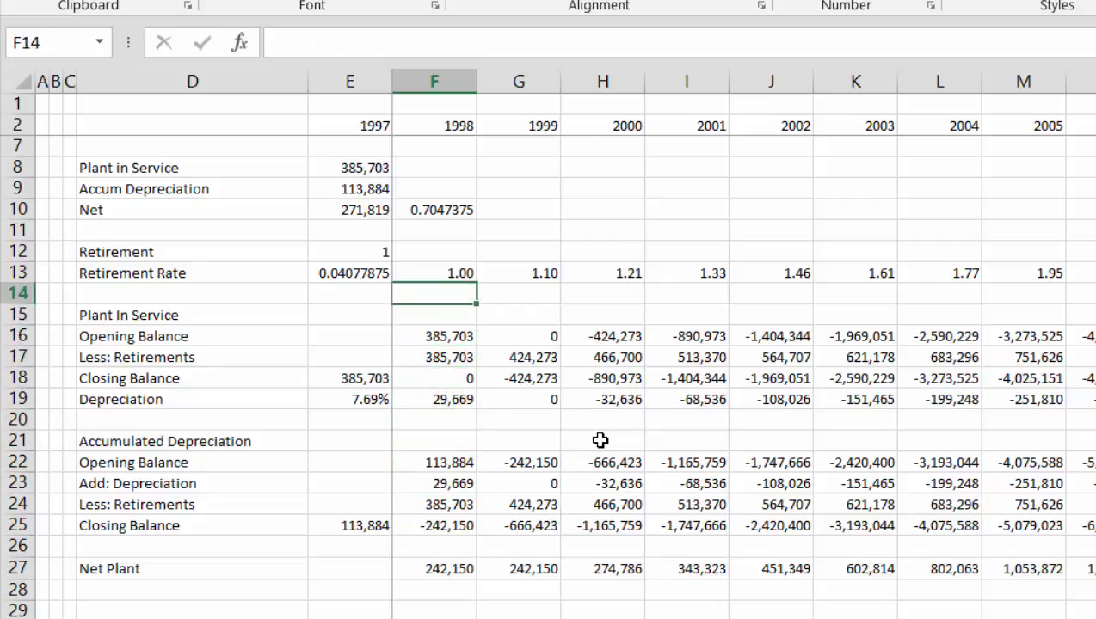
{"action": "key", "text": "Up"}
{"action": "key", "text": "F2"}
{"action": "key", "text": "BackSpace"}
{"action": "type", "text": ".3"}
{"action": "key", "text": "BackSpace"}
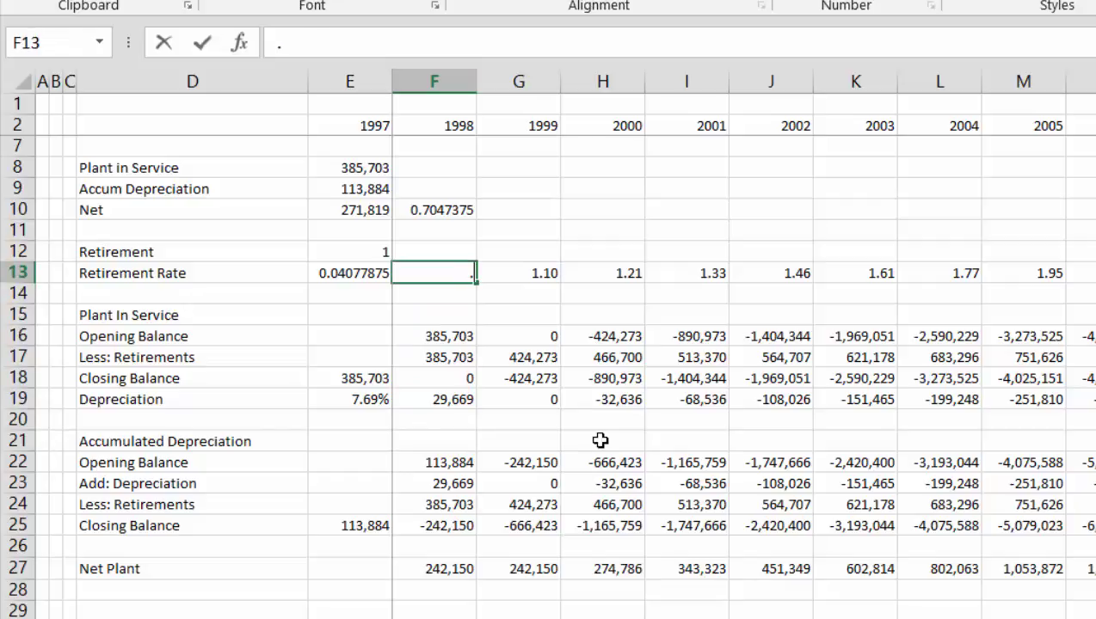
{"action": "type", "text": "2"}
{"action": "key", "text": "Return"}
{"action": "key", "text": "Up"}
{"action": "key", "text": "Right"}
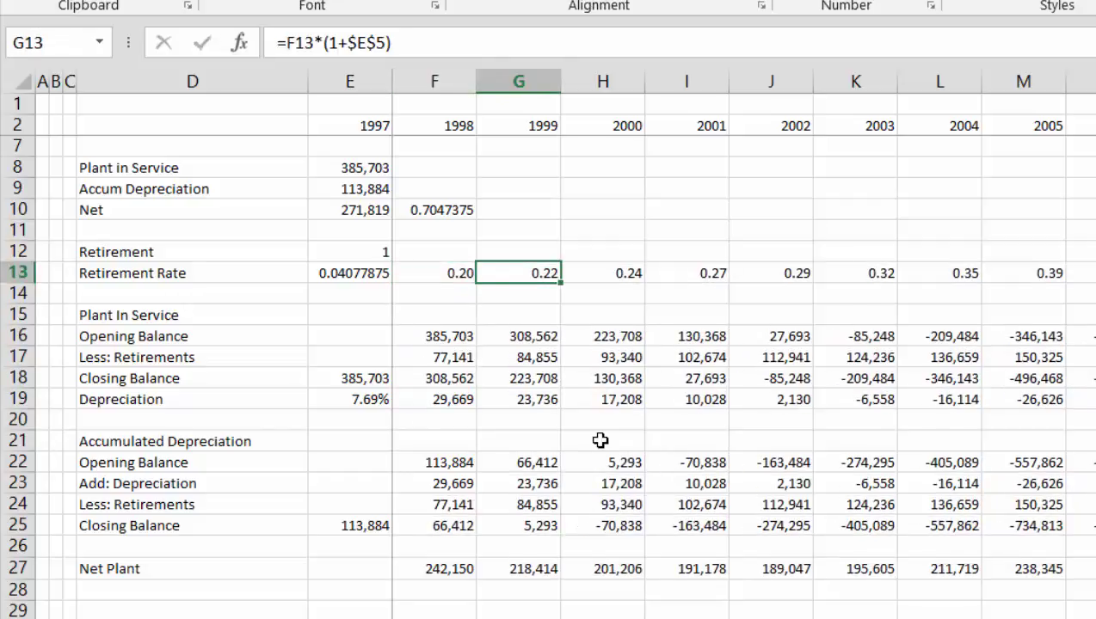
- Look across the Retirement Rate growth formulas in row 13 through to column Q
{"action": "key", "text": "ctrl+Right"}
{"action": "key", "text": "Left"}
{"action": "key", "text": "Left"}
{"action": "key", "text": "Left"}
{"action": "key", "text": "Left"}
{"action": "key", "text": "Left"}
{"action": "key", "text": "Left"}
{"action": "key", "text": "Left"}
{"action": "key", "text": "Left"}
{"action": "key", "text": "Left"}
{"action": "key", "text": "Left"}
{"action": "key", "text": "Left"}
{"action": "key", "text": "Left"}
{"action": "key", "text": "Right"}
{"action": "key", "text": "Right"}
{"action": "key", "text": "Right"}
{"action": "key", "text": "Right"}
{"action": "key", "text": "Right"}
{"action": "key", "text": "Right"}
{"action": "key", "text": "Right"}
{"action": "key", "text": "Right"}
{"action": "key", "text": "Right"}
{"action": "key", "text": "Right"}
{"action": "key", "text": "Right"}
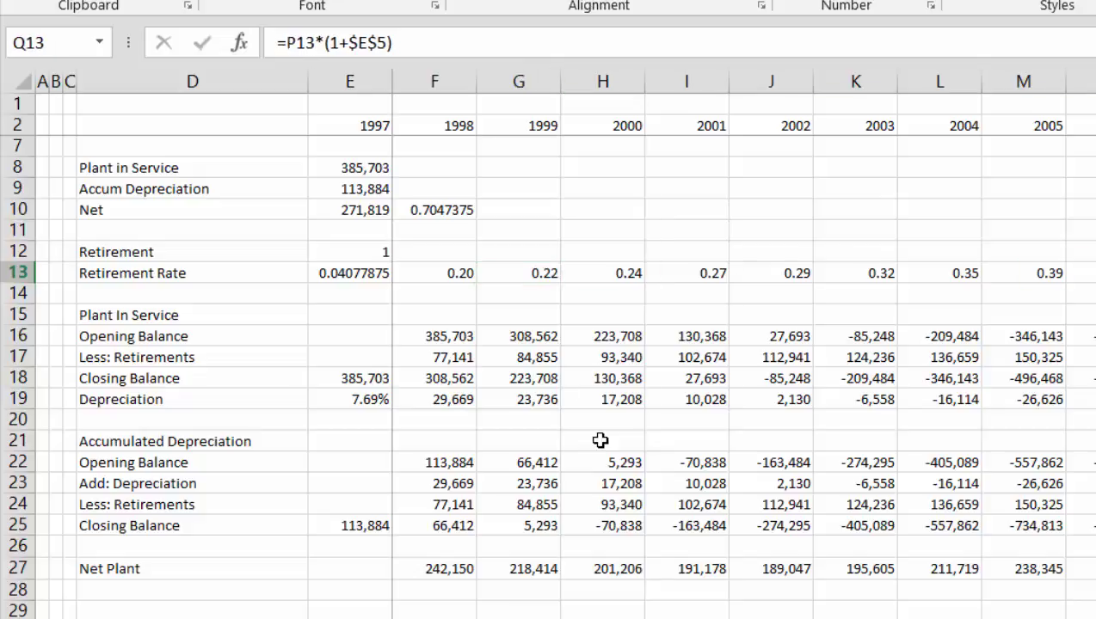
- Examine the final years' balances down to Net Plant in R27 and back up to Less: Retirements in R24
{"action": "key", "text": "Down"}
{"action": "key", "text": "Down"}
{"action": "key", "text": "Down"}
{"action": "key", "text": "Down"}
{"action": "key", "text": "Down"}
{"action": "key", "text": "Down"}
{"action": "key", "text": "Down"}
{"action": "key", "text": "Down"}
{"action": "key", "text": "Down"}
{"action": "key", "text": "Down"}
{"action": "key", "text": "Down"}
{"action": "key", "text": "Down"}
{"action": "key", "text": "Down"}
{"action": "key", "text": "Down"}
{"action": "key", "text": "Right"}
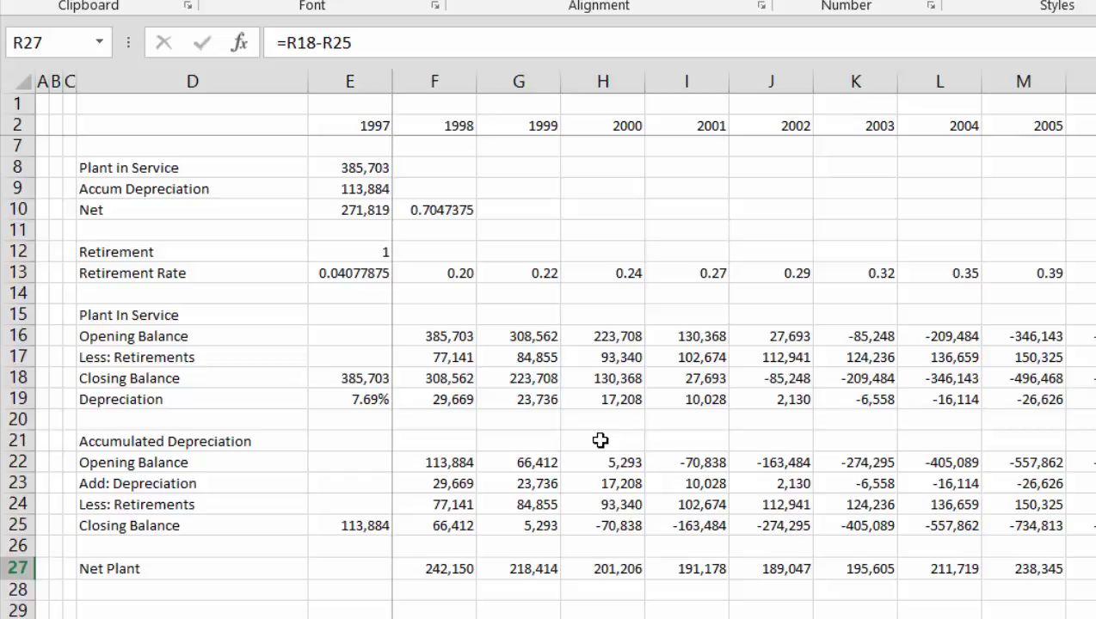
{"action": "key", "text": "Up"}
{"action": "key", "text": "Up"}
{"action": "key", "text": "Up"}
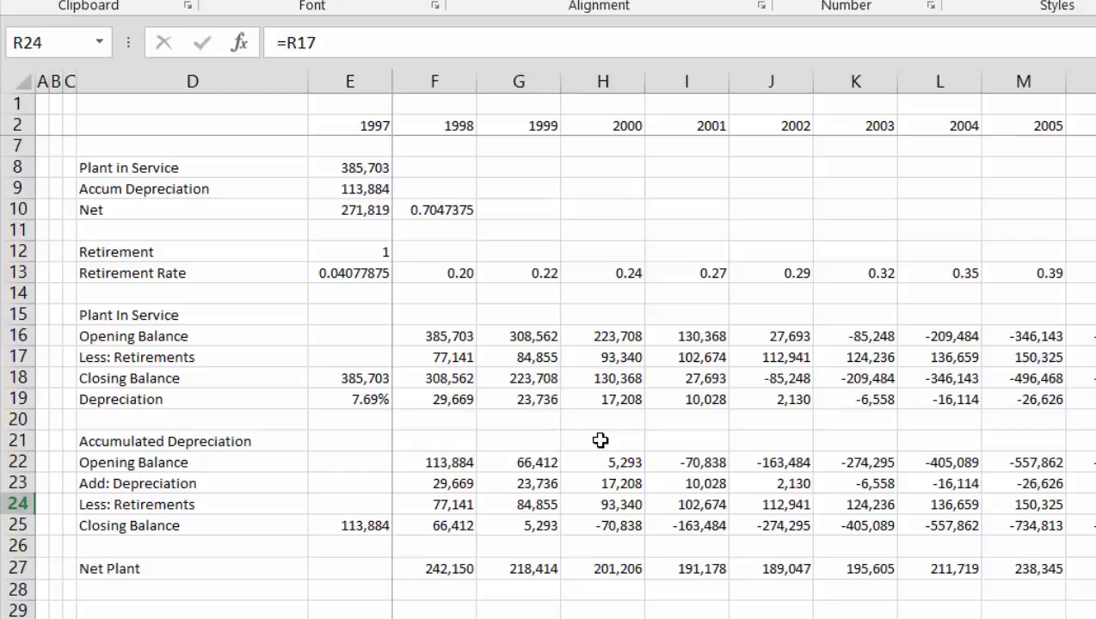
- Delete the find_initial formula from the 1997 Retirement Rate cell E13
{"action": "left_click", "coordinate": [368, 279]}
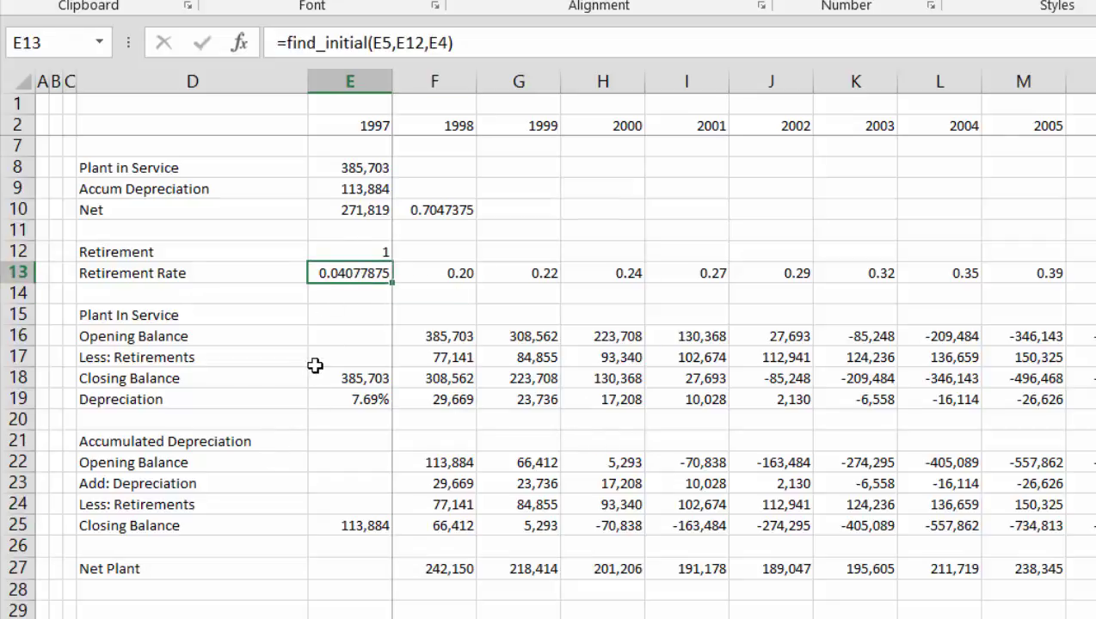
{"action": "type", "text": "="}
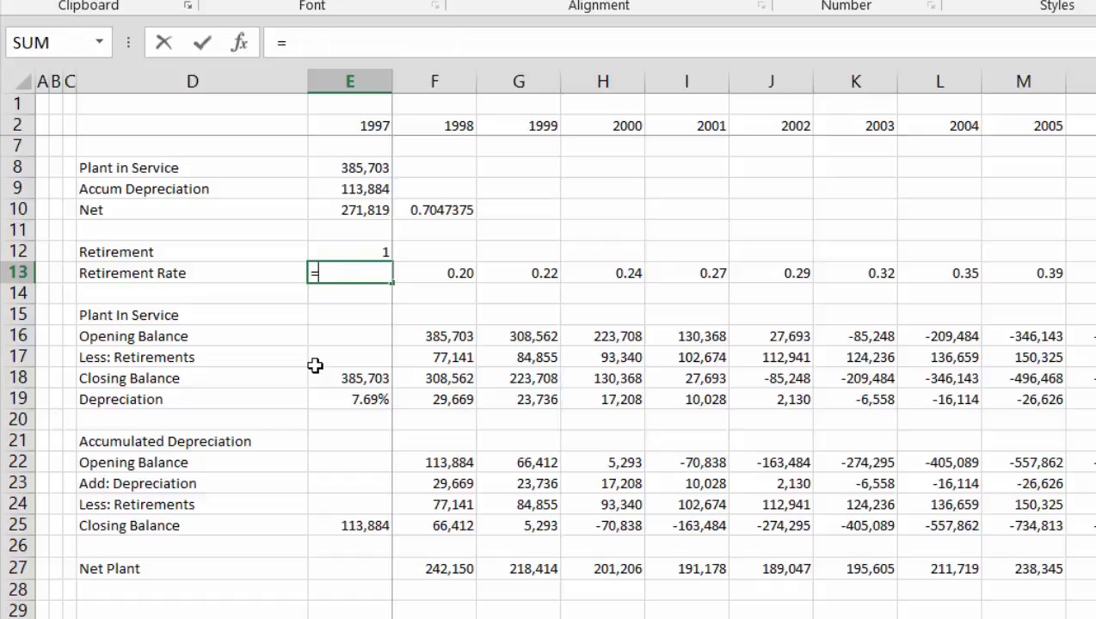
{"action": "key", "text": "Escape"}
{"action": "key", "text": "Right"}
{"action": "key", "text": "Left"}
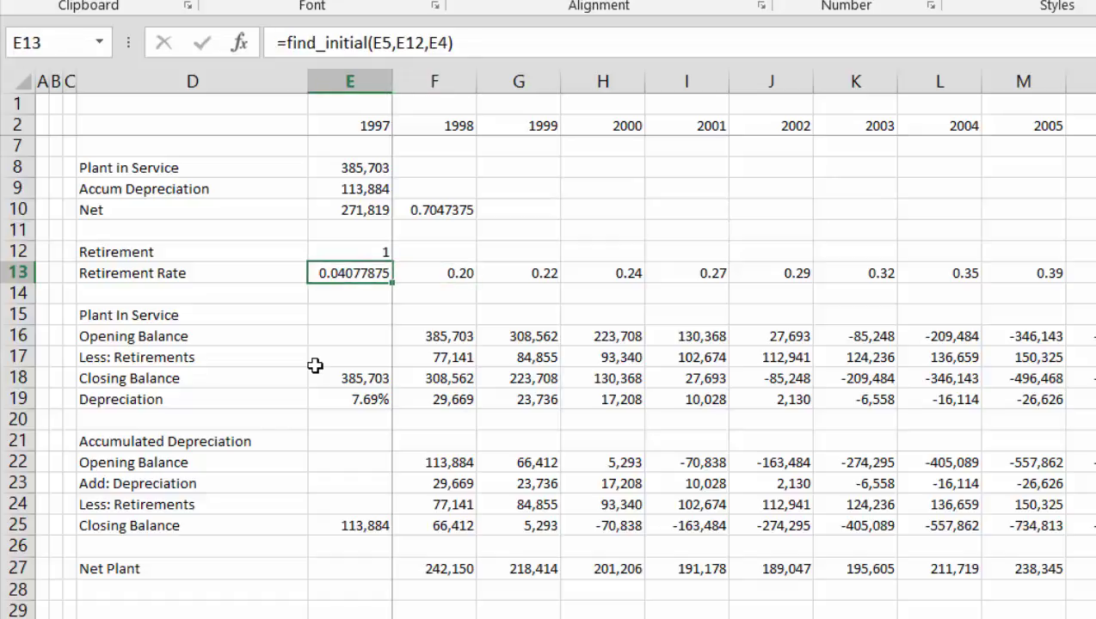
{"action": "key", "text": "Delete"}
- Start a Goal Seek with the final year's Net Plant in R27 as the cell to solve for
{"action": "key", "text": "Right"}
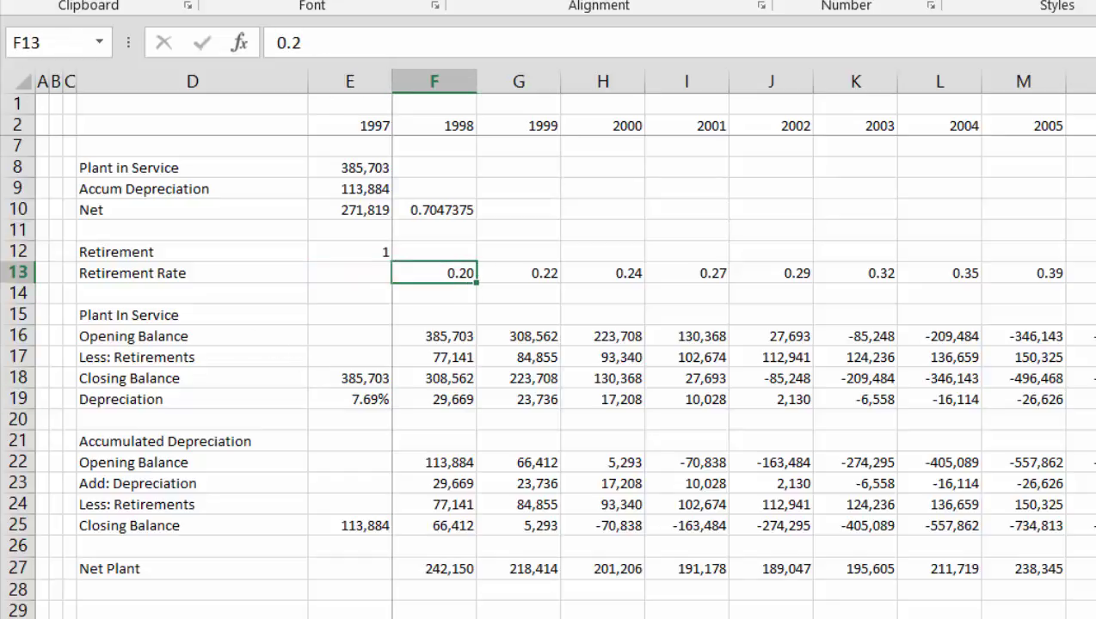
{"action": "key", "text": "alt+a"}
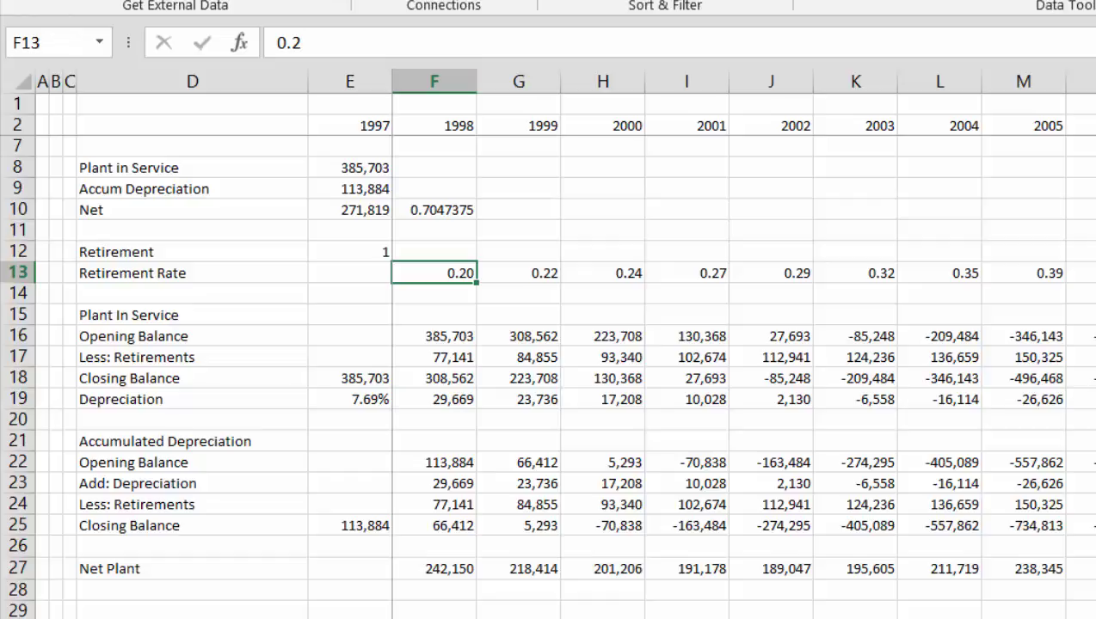
{"action": "key", "text": "w"}
{"action": "key", "text": "g"}
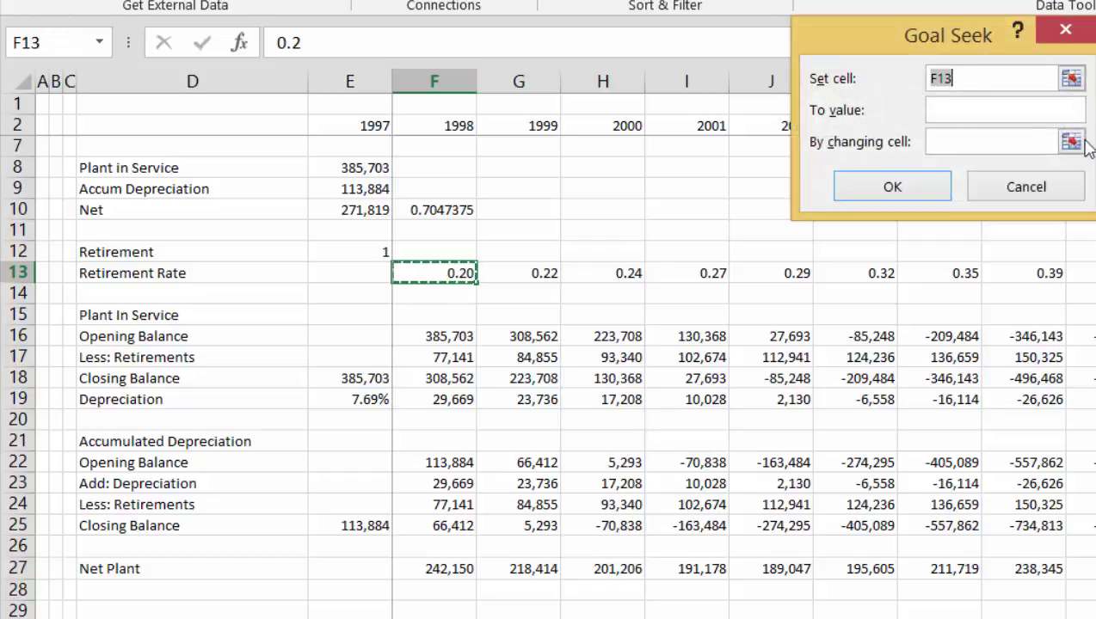
{"action": "left_click", "coordinate": [960, 113]}
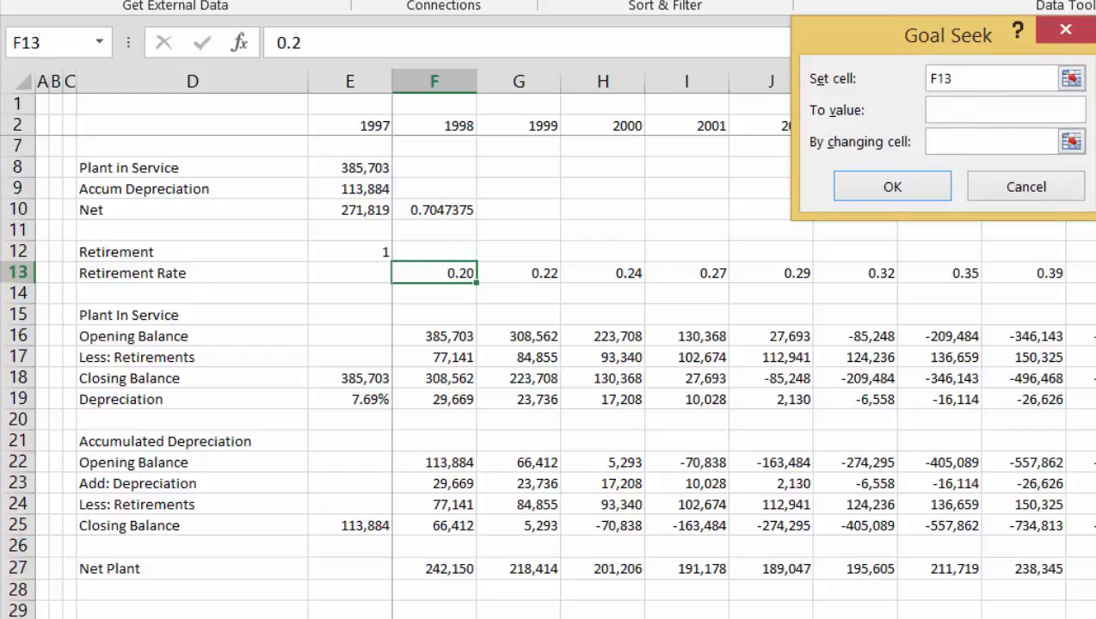
{"action": "left_click", "coordinate": [1070, 78]}
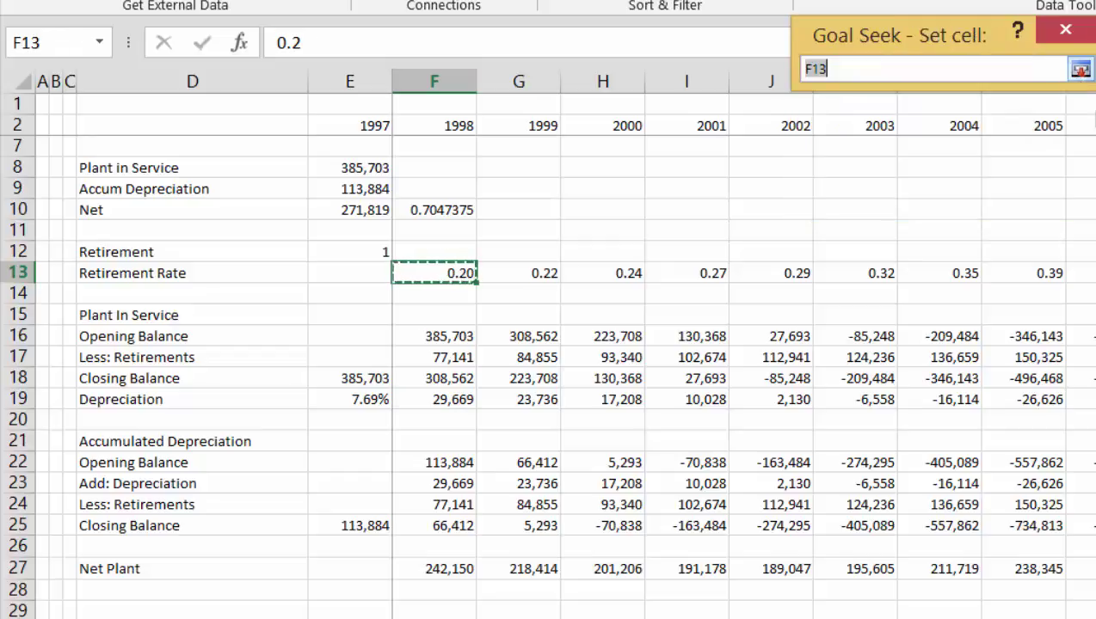
{"action": "left_click", "coordinate": [1092, 568]}
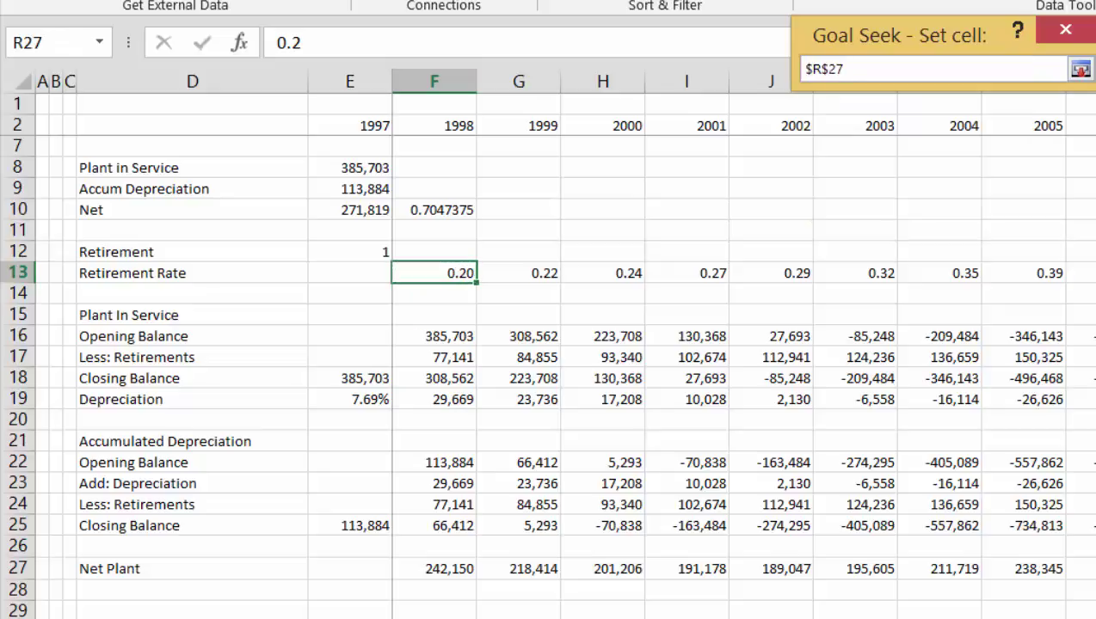
{"action": "key", "text": "Return"}
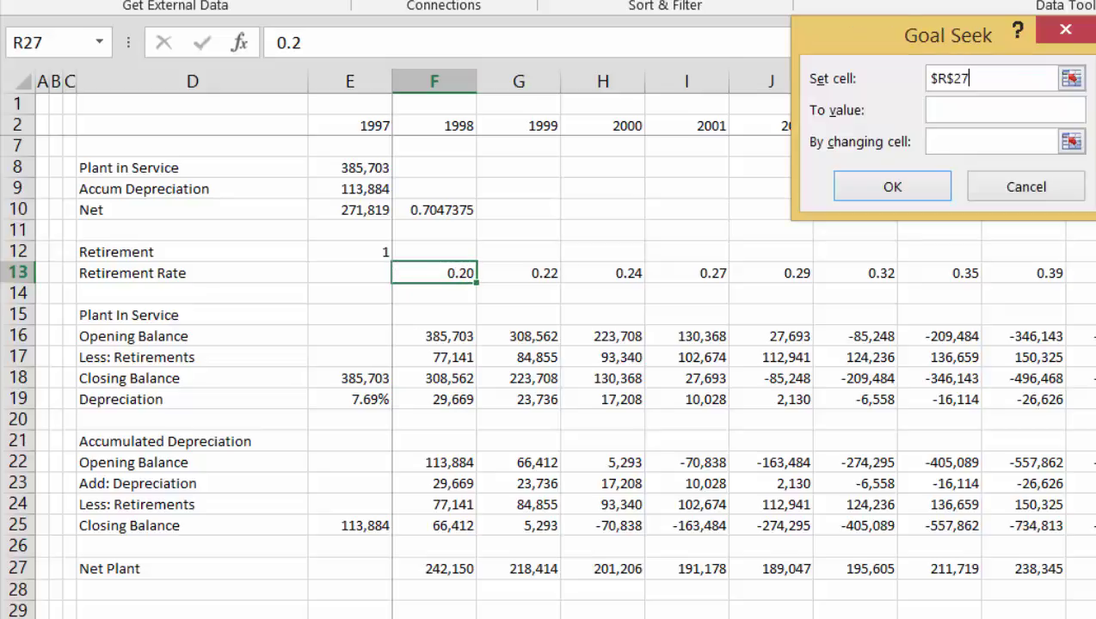
- Solve the Goal Seek for a value of 0 by changing the 1998 Retirement Rate in F13, and keep the solution
{"action": "left_click", "coordinate": [957, 110]}
{"action": "type", "text": "0"}
{"action": "left_click", "coordinate": [1070, 142]}
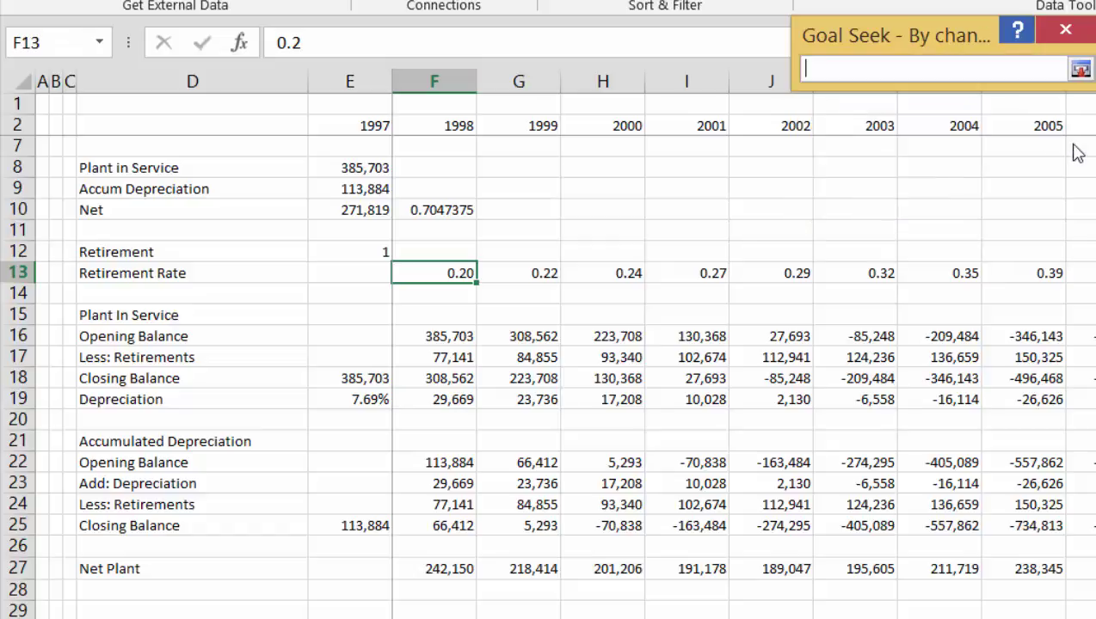
{"action": "left_click", "coordinate": [457, 268]}
{"action": "key", "text": "Return"}
{"action": "key", "text": "Return"}
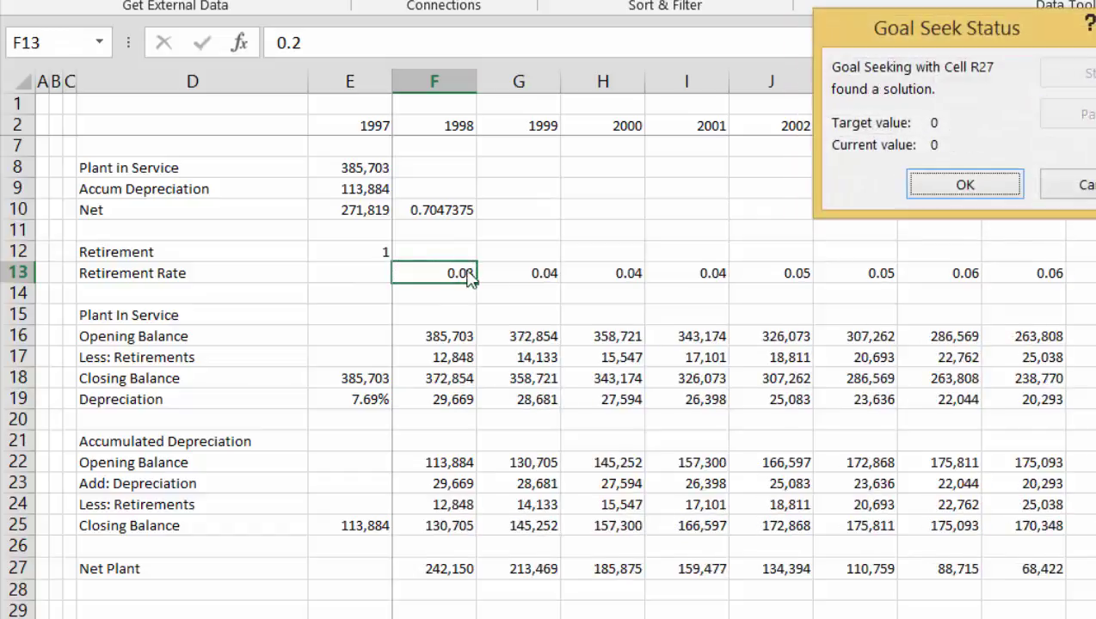
{"action": "left_click", "coordinate": [956, 196]}
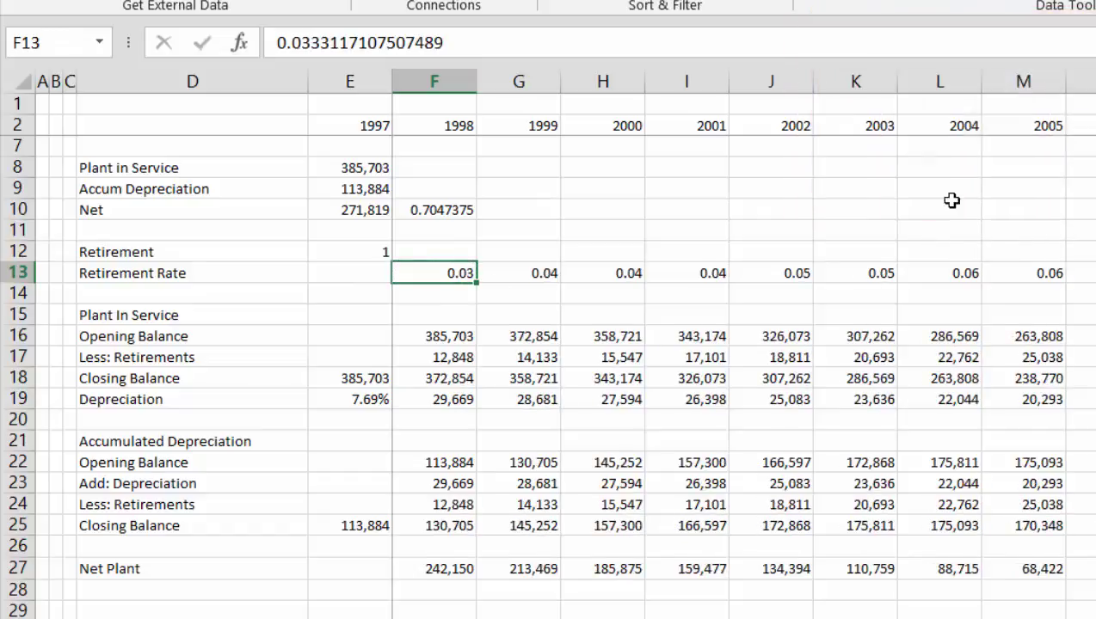
- Check the solved Retirement Rate row from 2001 back to the 1998 value in F13
{"action": "left_click", "coordinate": [721, 300]}
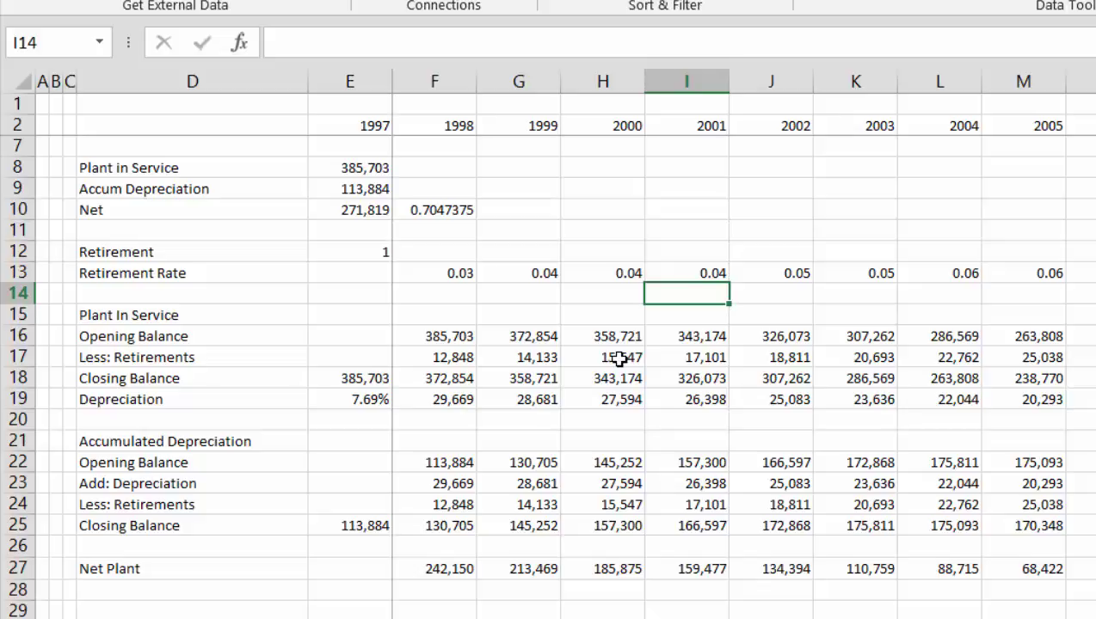
{"action": "key", "text": "Up"}
{"action": "key", "text": "Left"}
{"action": "key", "text": "Left"}
{"action": "key", "text": "Left"}
{"action": "key", "text": "Left"}
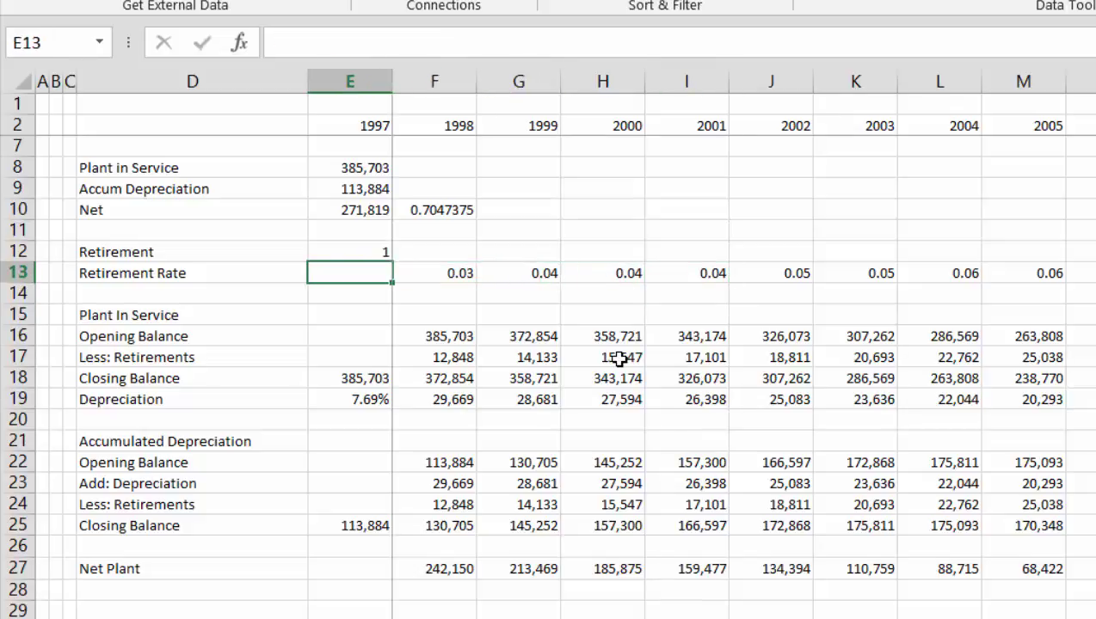
{"action": "key", "text": "Right"}
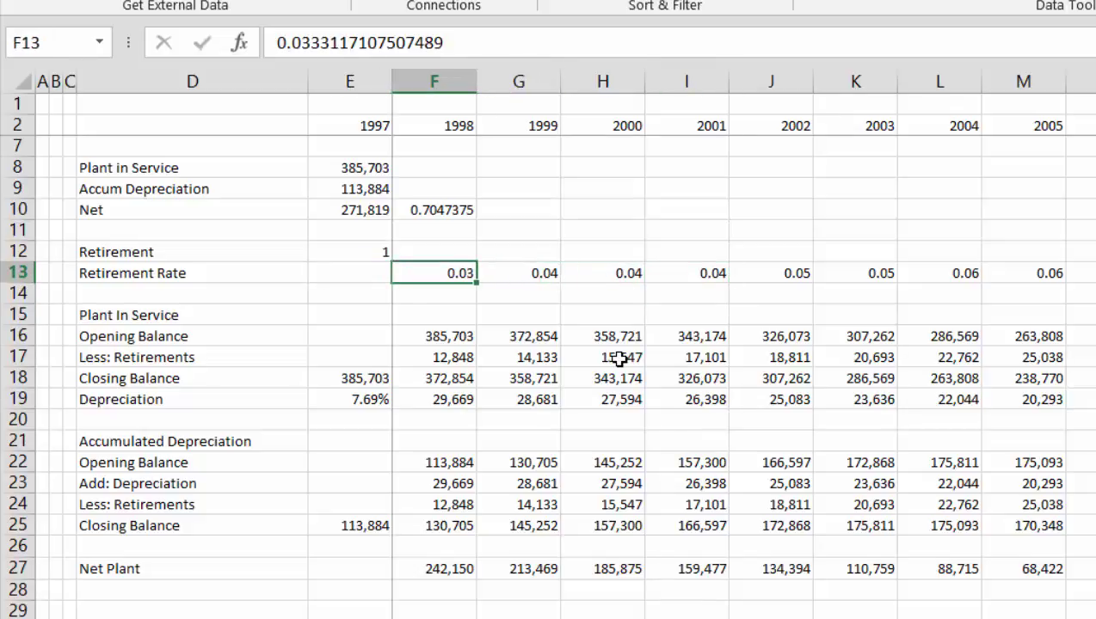
- Find the Retirement Rate row in the Capacity section of the assumptions sheet and check the 1999 formula in U16
{"action": "key", "text": "ctrl+Page_Up"}
{"action": "key", "text": "ctrl+Page_Up"}
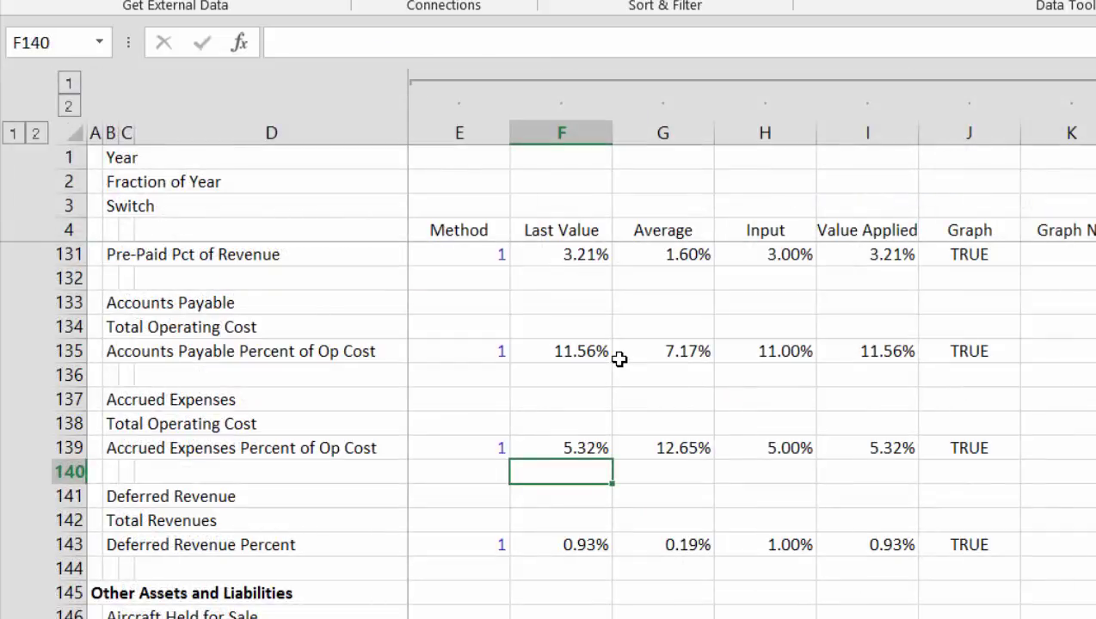
{"action": "key", "text": "Page_Up"}
{"action": "key", "text": "Page_Up"}
{"action": "key", "text": "Page_Up"}
{"action": "key", "text": "Page_Up"}
{"action": "key", "text": "Page_Up"}
{"action": "key", "text": "Page_Up"}
{"action": "key", "text": "Page_Up"}
{"action": "key", "text": "Page_Up"}
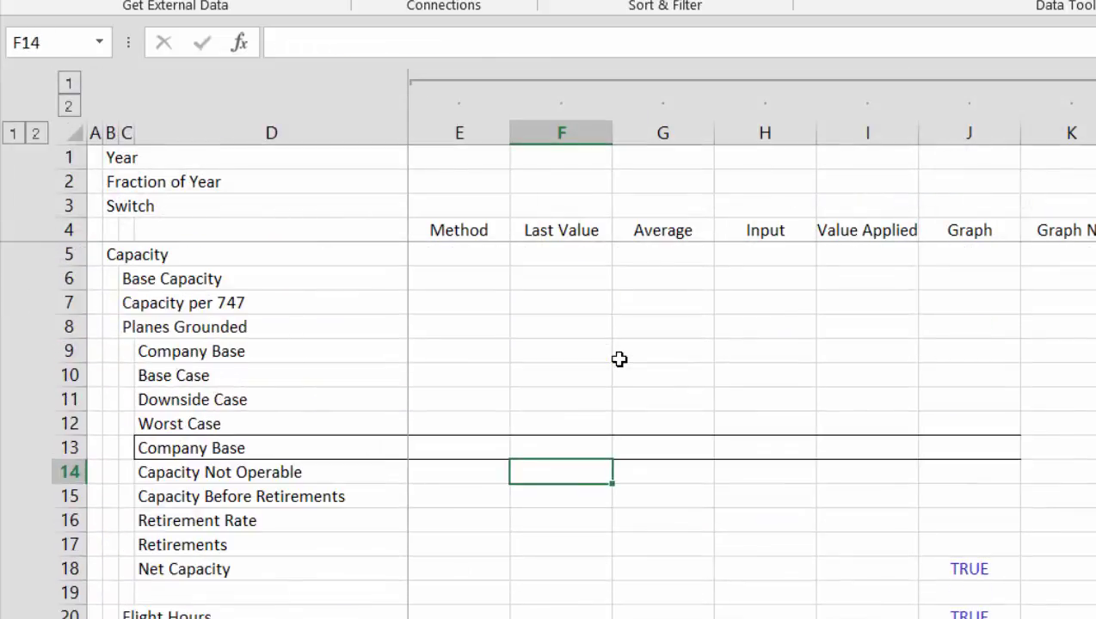
{"action": "key", "text": "Down"}
{"action": "key", "text": "Down"}
{"action": "key", "text": "Down"}
{"action": "key", "text": "Down"}
{"action": "key", "text": "Down"}
{"action": "key", "text": "Down"}
{"action": "key", "text": "Down"}
{"action": "key", "text": "Down"}
{"action": "key", "text": "Down"}
{"action": "key", "text": "Down"}
{"action": "key", "text": "Down"}
{"action": "key", "text": "Down"}
{"action": "key", "text": "Down"}
{"action": "key", "text": "Down"}
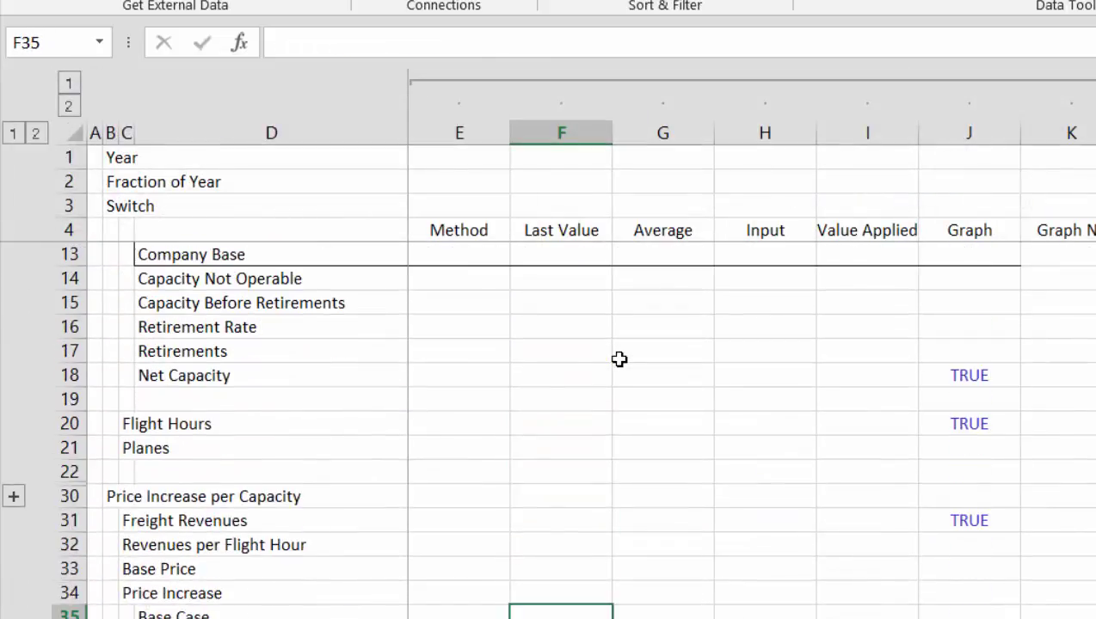
{"action": "key", "text": "Right"}
{"action": "key", "text": "Right"}
{"action": "key", "text": "Right"}
{"action": "key", "text": "Right"}
{"action": "key", "text": "Right"}
{"action": "key", "text": "Right"}
{"action": "key", "text": "Right"}
{"action": "key", "text": "Right"}
{"action": "key", "text": "Right"}
{"action": "key", "text": "Right"}
{"action": "key", "text": "Right"}
{"action": "key", "text": "Right"}
{"action": "key", "text": "Right"}
{"action": "key", "text": "Right"}
{"action": "key", "text": "Right"}
{"action": "key", "text": "Right"}
{"action": "key", "text": "Right"}
{"action": "key", "text": "Right"}
{"action": "key", "text": "Right"}
{"action": "key", "text": "Right"}
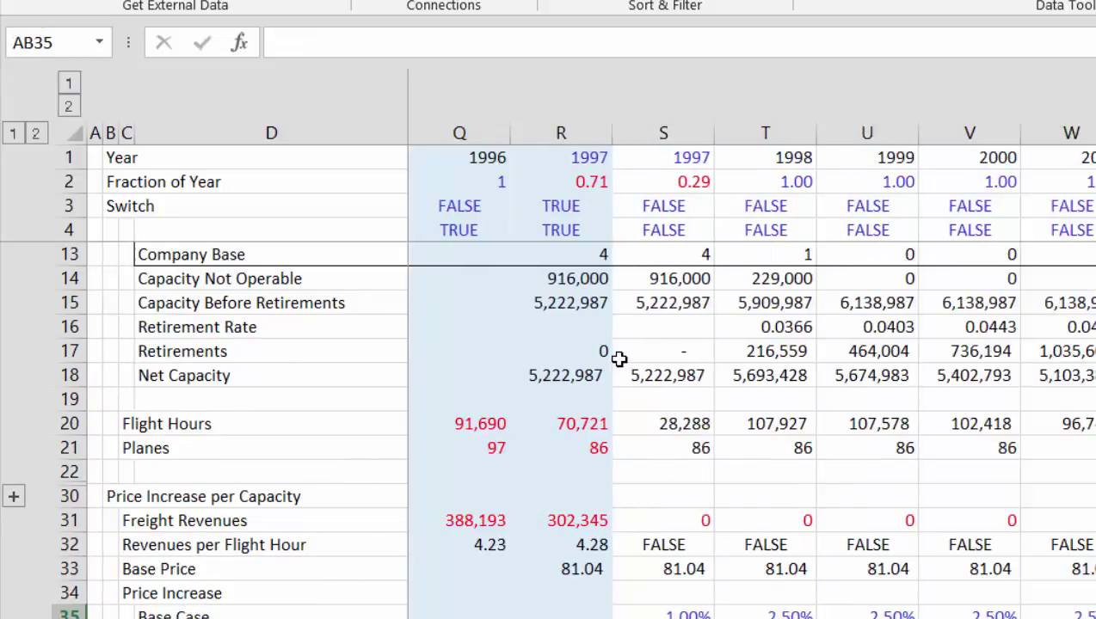
{"action": "key", "text": "Up"}
{"action": "key", "text": "Up"}
{"action": "key", "text": "Up"}
{"action": "key", "text": "Up"}
{"action": "key", "text": "Up"}
{"action": "key", "text": "Up"}
{"action": "key", "text": "Up"}
{"action": "key", "text": "Up"}
{"action": "key", "text": "Up"}
{"action": "key", "text": "Up"}
{"action": "key", "text": "Up"}
{"action": "key", "text": "Up"}
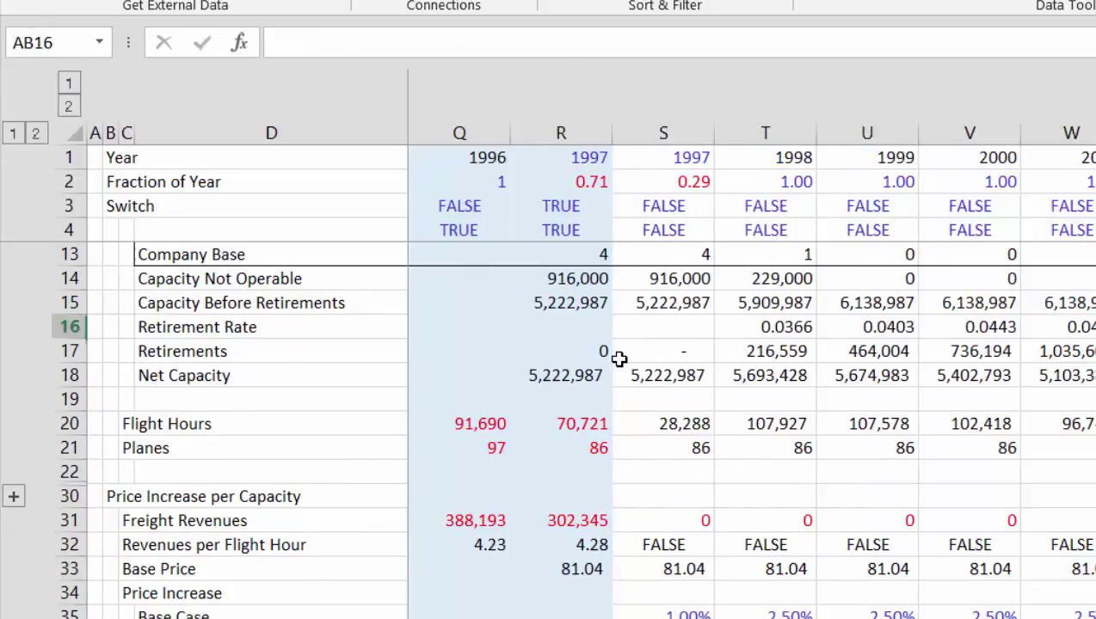
{"action": "key", "text": "Left"}
{"action": "key", "text": "Left"}
{"action": "key", "text": "Left"}
{"action": "key", "text": "Left"}
{"action": "key", "text": "Left"}
{"action": "key", "text": "Left"}
{"action": "key", "text": "Left"}
{"action": "key", "text": "Left"}
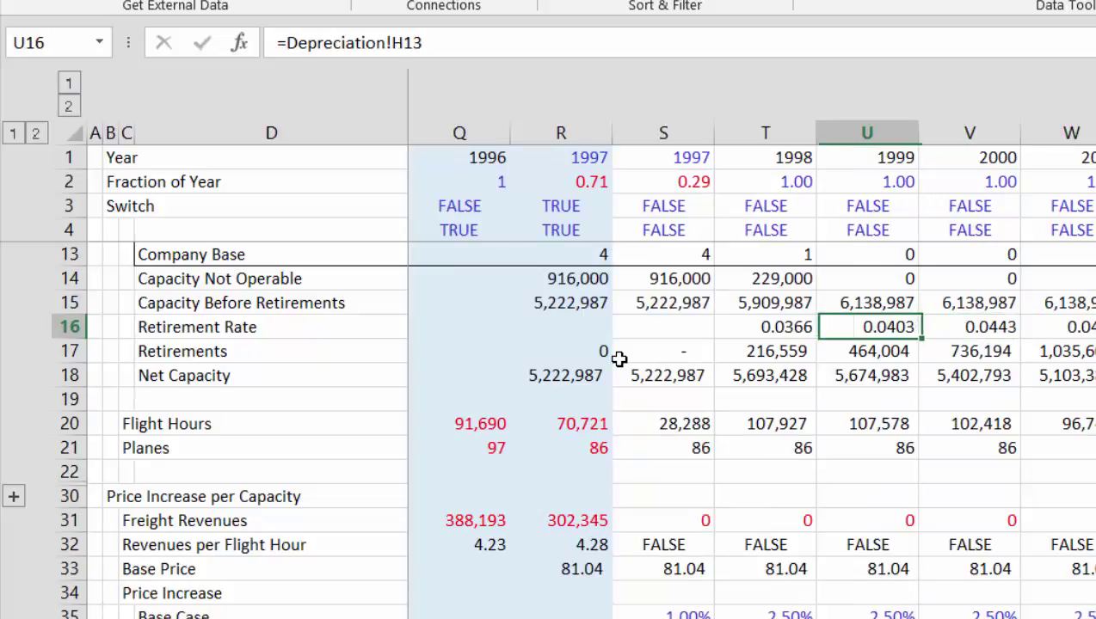
- Link the 1998 Retirement Rate in T16 to the solved rate with =Depreciation!F13
{"action": "type", "text": "="}
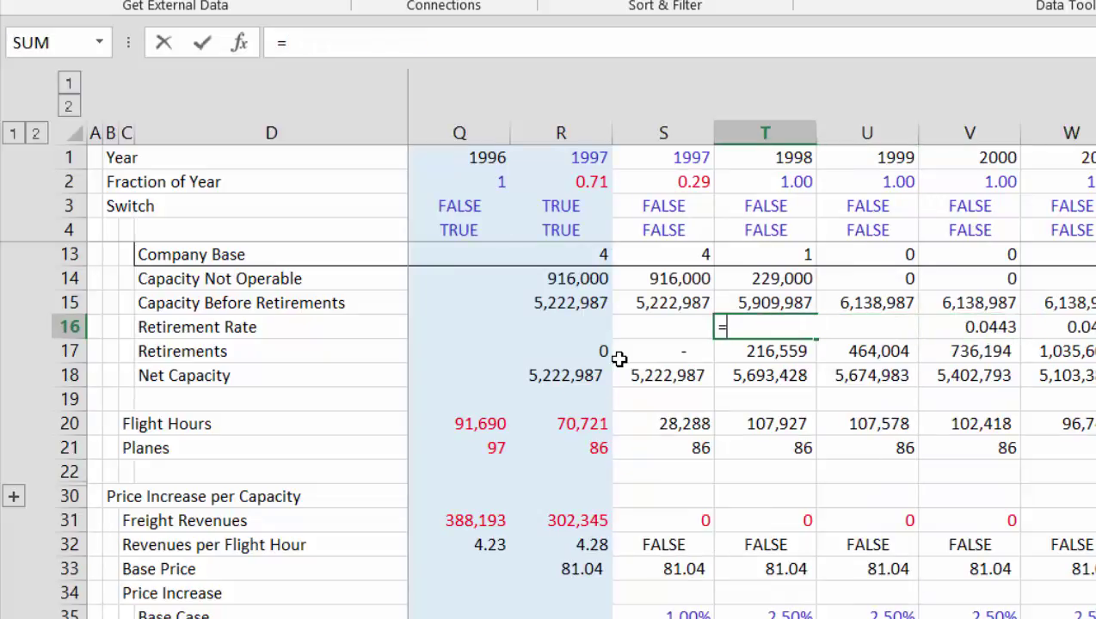
{"action": "key", "text": "ctrl+Page_Up"}
{"action": "key", "text": "ctrl+Page_Up"}
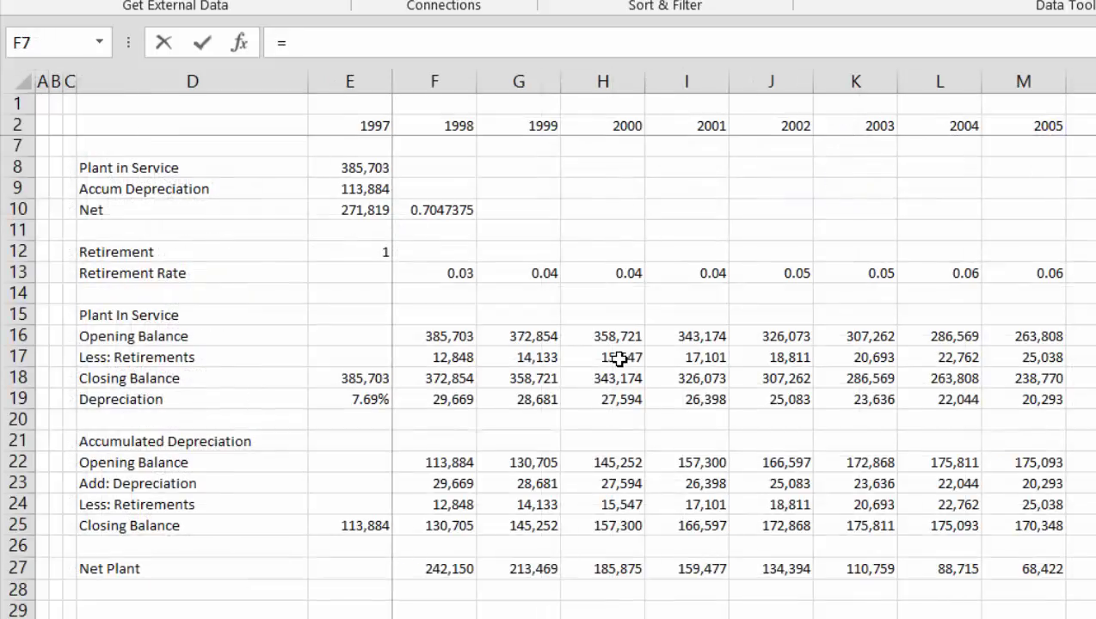
{"action": "key", "text": "Up"}
{"action": "key", "text": "Left"}
{"action": "key", "text": "Down"}
{"action": "key", "text": "Down"}
{"action": "key", "text": "Down"}
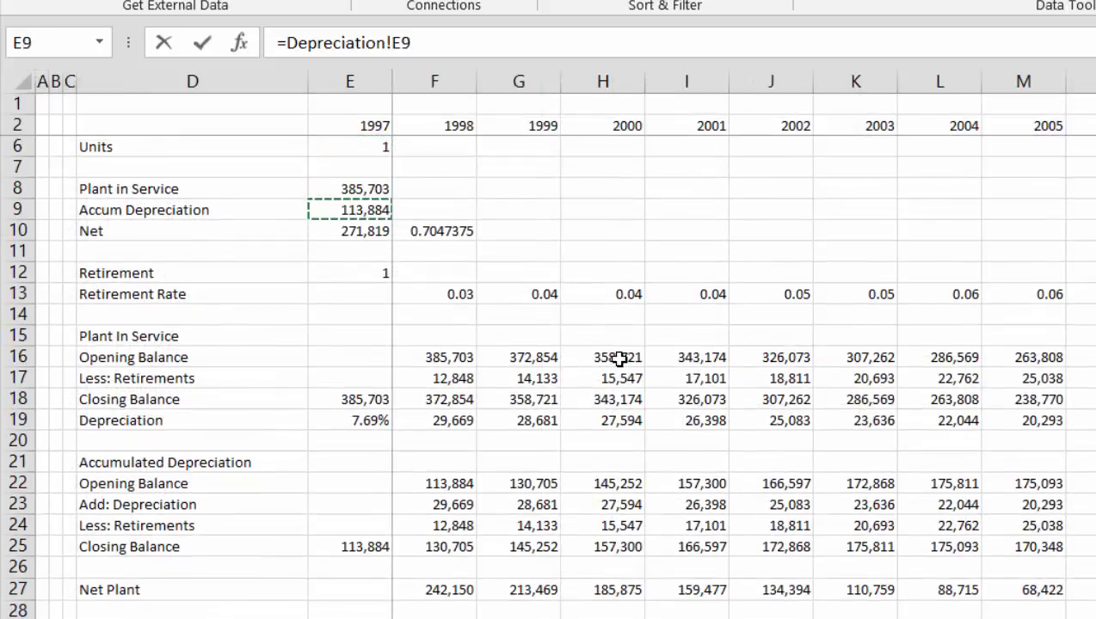
{"action": "key", "text": "Down"}
{"action": "key", "text": "Down"}
{"action": "key", "text": "Down"}
{"action": "key", "text": "Down"}
{"action": "key", "text": "Right"}
{"action": "key", "text": "Right"}
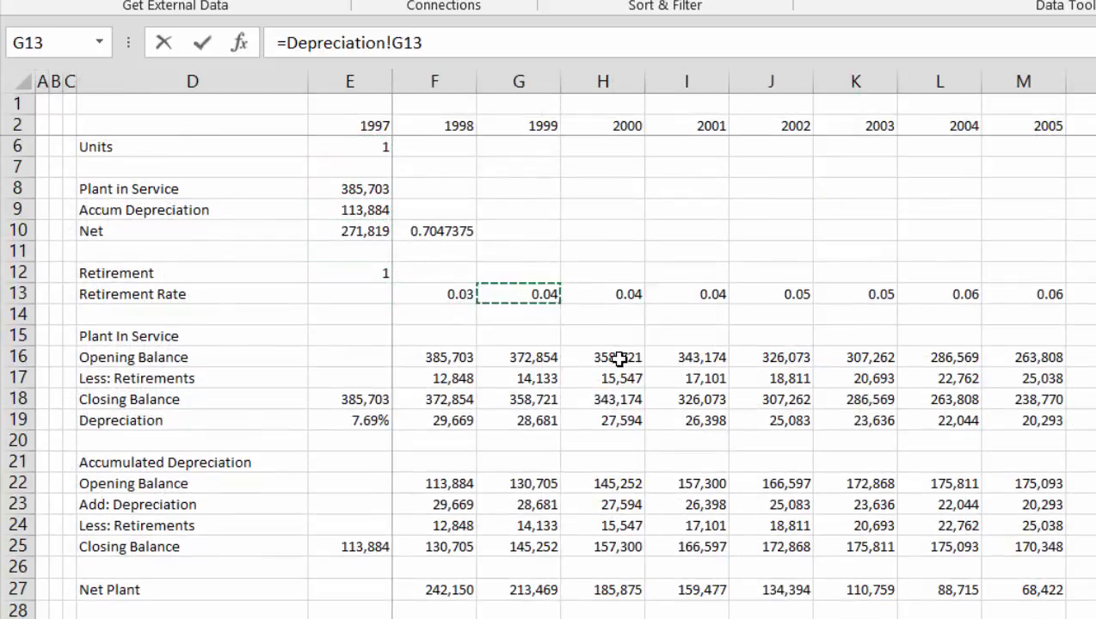
{"action": "key", "text": "Left"}
{"action": "key", "text": "Left"}
{"action": "key", "text": "Right"}
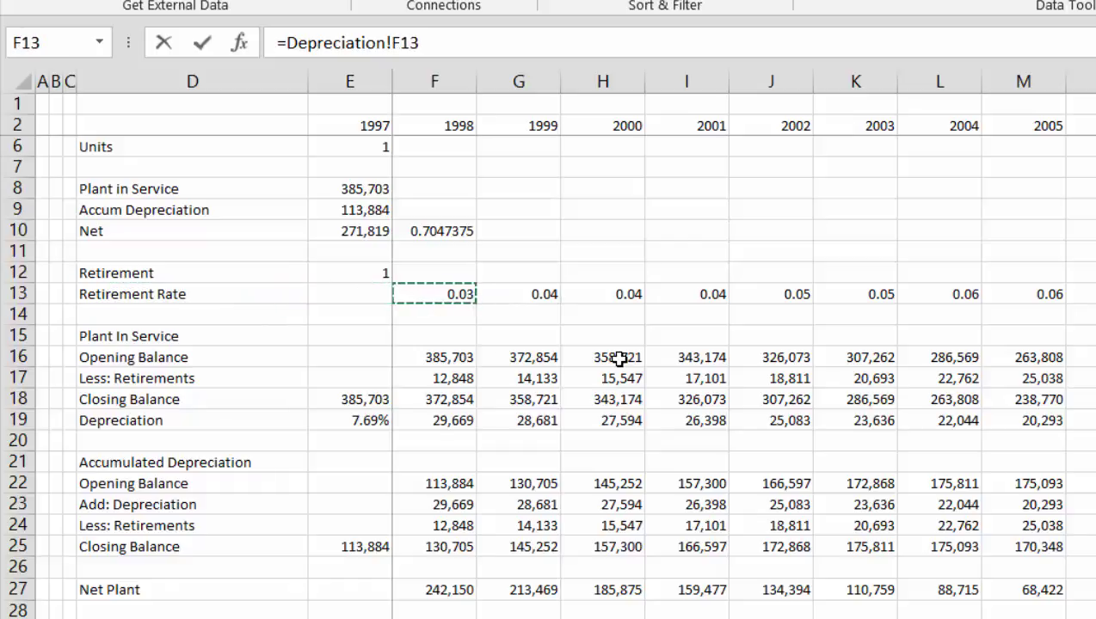
{"action": "key", "text": "Return"}
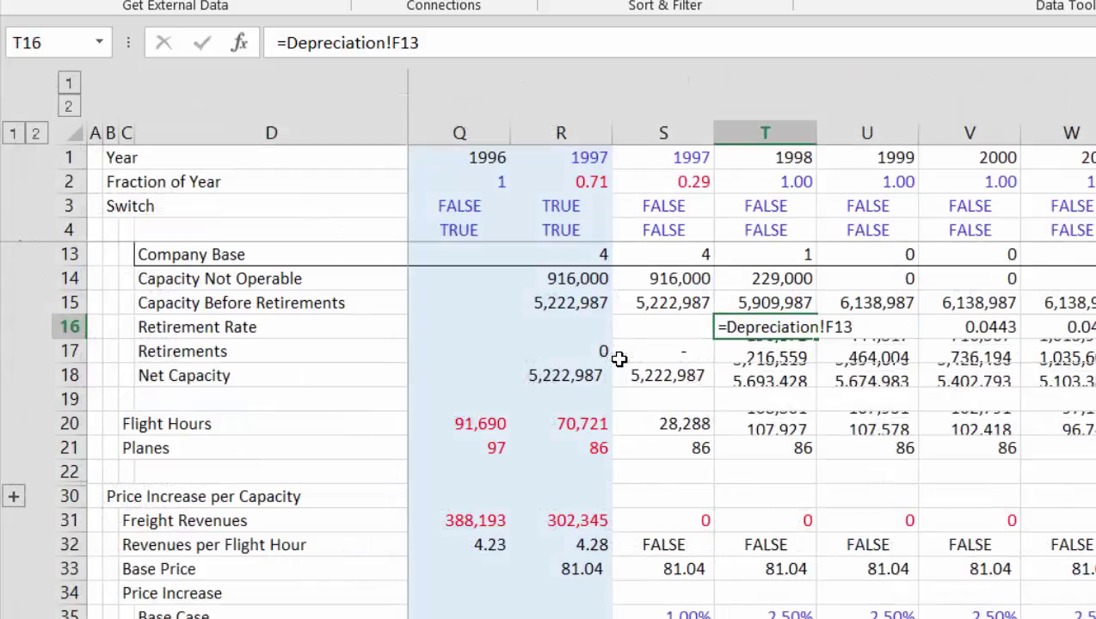
- Copy the T16 link across the remaining years of the Retirement Rate row
{"action": "key", "text": "Up"}
{"action": "key", "text": "ctrl+shift+Right"}
{"action": "key", "text": "ctrl+r"}
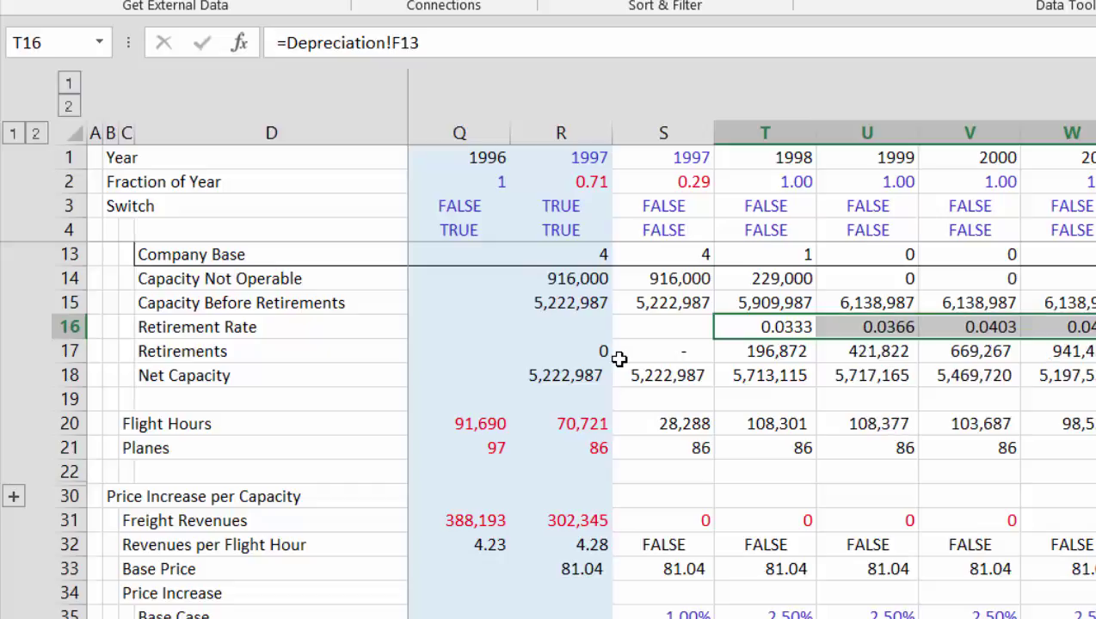
- Review the Net Capacity row from 1998 in T18 back through the historical years to the Value Applied column
{"action": "key", "text": "Down"}
{"action": "key", "text": "Down"}
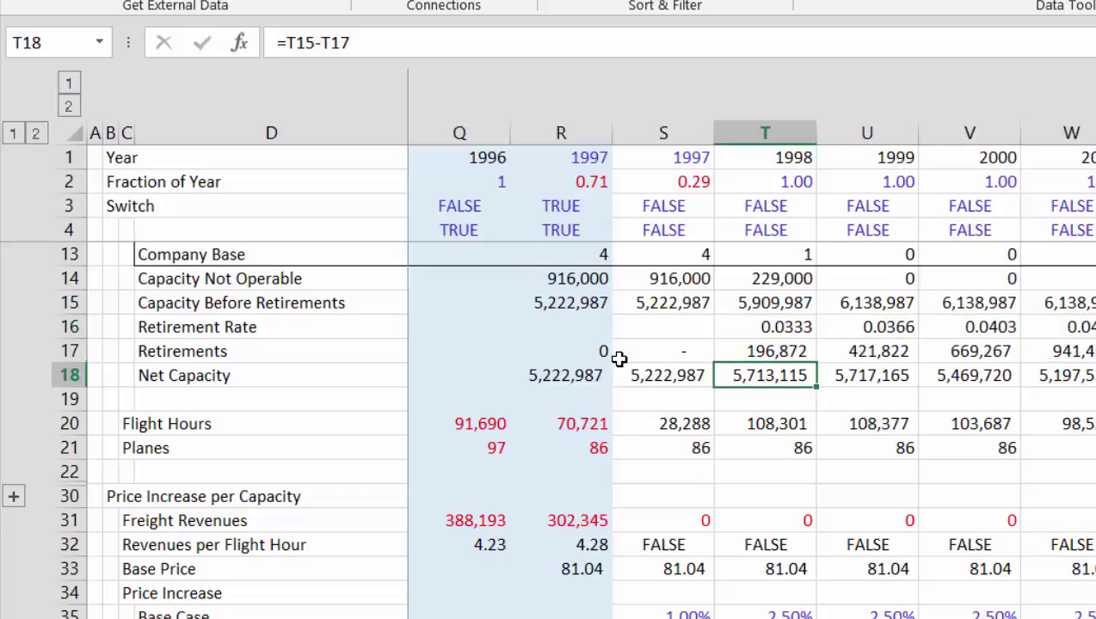
{"action": "key", "text": "Left"}
{"action": "key", "text": "Left"}
{"action": "key", "text": "Left"}
{"action": "key", "text": "Left"}
{"action": "key", "text": "Left"}
{"action": "key", "text": "Left"}
{"action": "key", "text": "Left"}
{"action": "key", "text": "Left"}
{"action": "key", "text": "Left"}
{"action": "key", "text": "Left"}
{"action": "key", "text": "Left"}
{"action": "key", "text": "Left"}
{"action": "key", "text": "Left"}
{"action": "key", "text": "Left"}
{"action": "key", "text": "Left"}
{"action": "key", "text": "Left"}
{"action": "key", "text": "Left"}
{"action": "key", "text": "Left"}
{"action": "key", "text": "Left"}
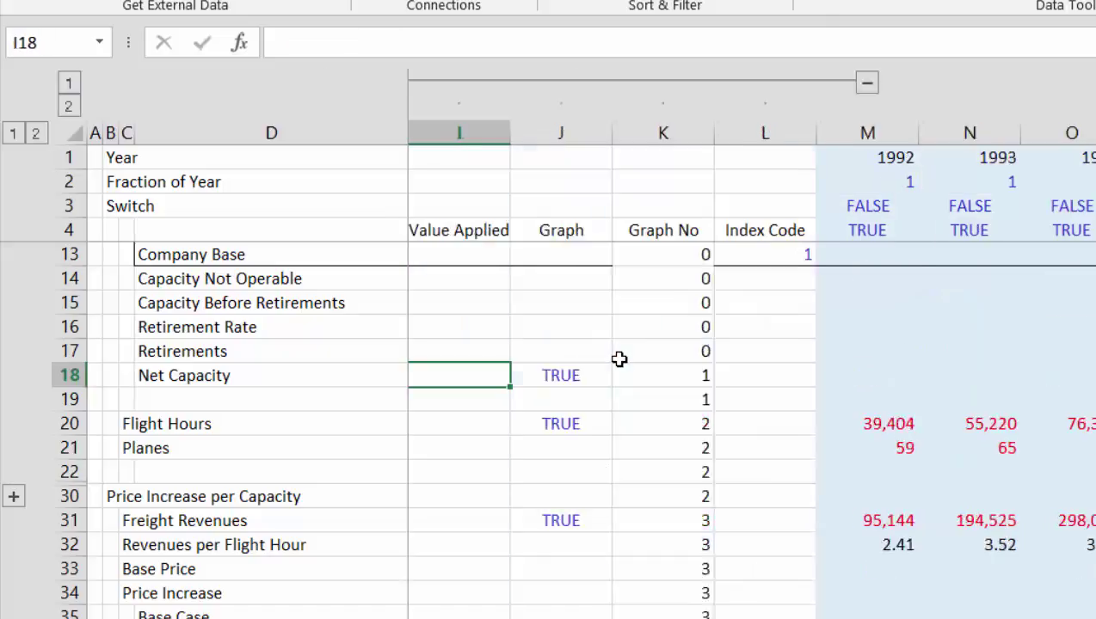
- Trace the Net Capacity row forward through the forecast years to column Z and back to the 1997 forecast in S18
{"action": "key", "text": "Right"}
{"action": "key", "text": "Right"}
{"action": "key", "text": "Right"}
{"action": "key", "text": "Right"}
{"action": "key", "text": "Right"}
{"action": "key", "text": "Right"}
{"action": "key", "text": "Right"}
{"action": "key", "text": "Right"}
{"action": "key", "text": "Right"}
{"action": "key", "text": "Right"}
{"action": "key", "text": "Right"}
{"action": "key", "text": "Right"}
{"action": "key", "text": "Right"}
{"action": "key", "text": "Right"}
{"action": "key", "text": "Right"}
{"action": "key", "text": "Right"}
{"action": "key", "text": "Right"}
{"action": "key", "text": "Right"}
{"action": "key", "text": "Right"}
{"action": "key", "text": "Right"}
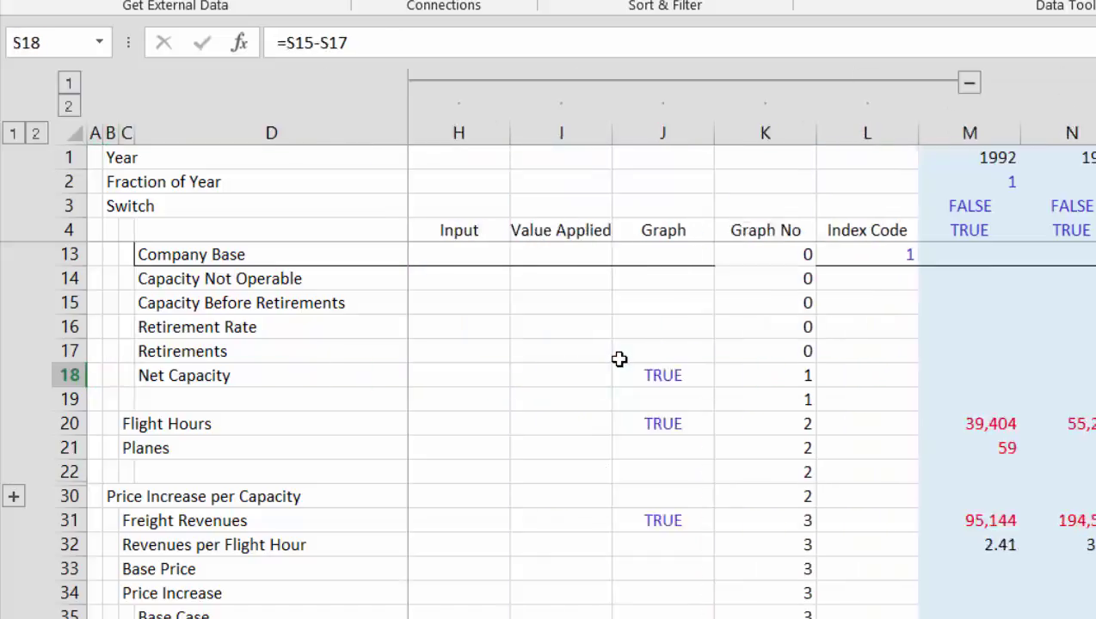
{"action": "key", "text": "Right"}
{"action": "key", "text": "Right"}
{"action": "key", "text": "Left"}
{"action": "key", "text": "Left"}
{"action": "key", "text": "Left"}
{"action": "key", "text": "Left"}
{"action": "key", "text": "Left"}
{"action": "key", "text": "Left"}
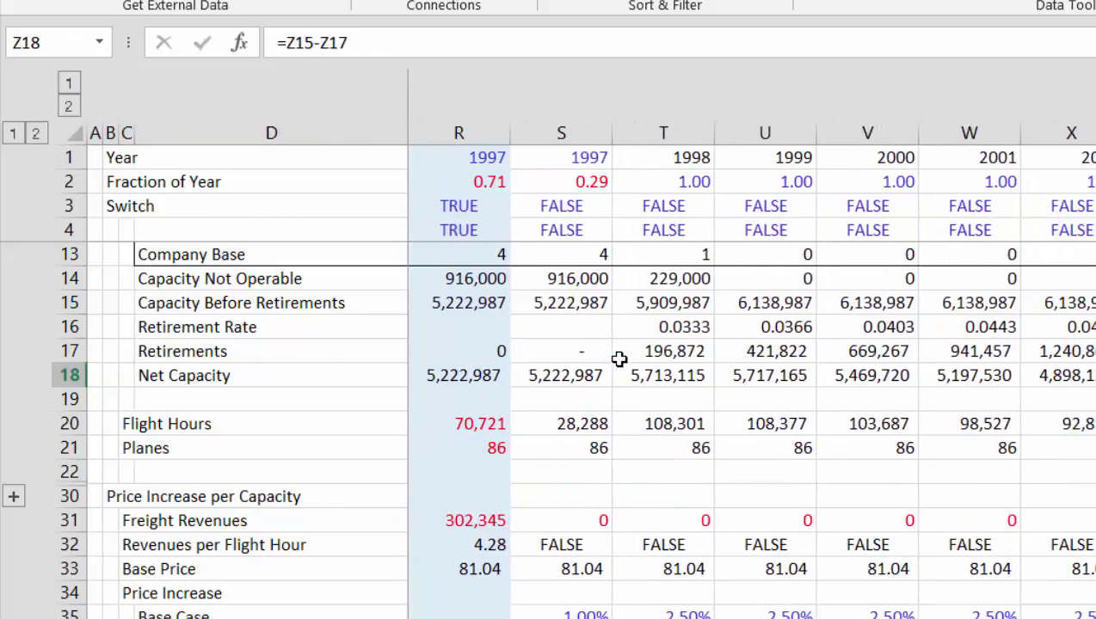
{"action": "key", "text": "Left"}
{"action": "key", "text": "Left"}
{"action": "key", "text": "Left"}
{"action": "key", "text": "Left"}
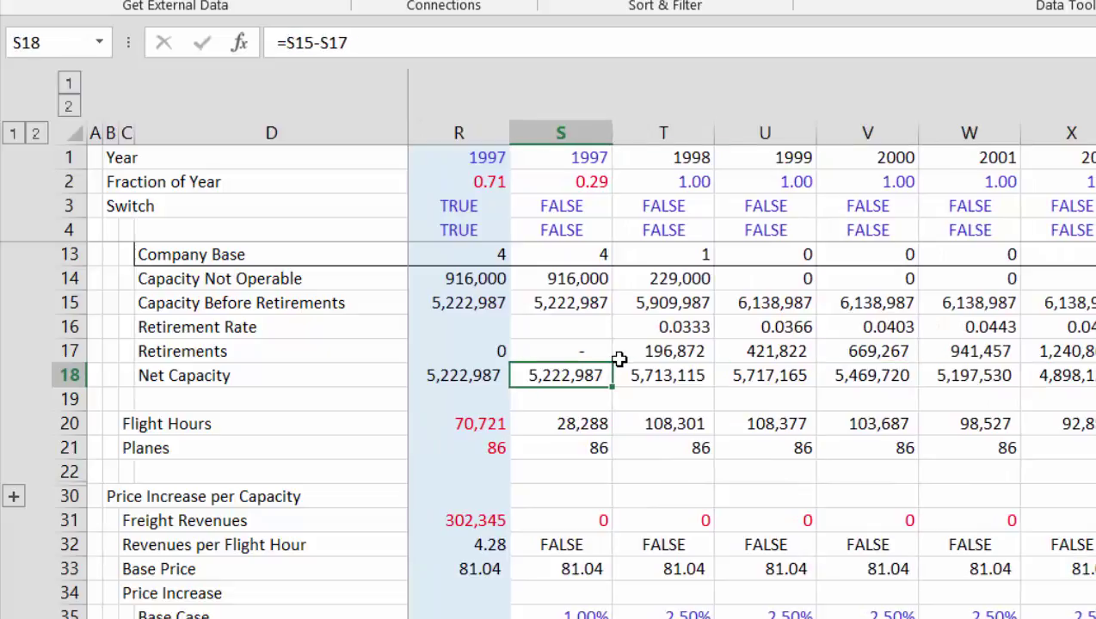
- Check the Retirements formulas for 1998 through 2000 in T17 to V17
{"action": "key", "text": "Up"}
{"action": "key", "text": "Right"}
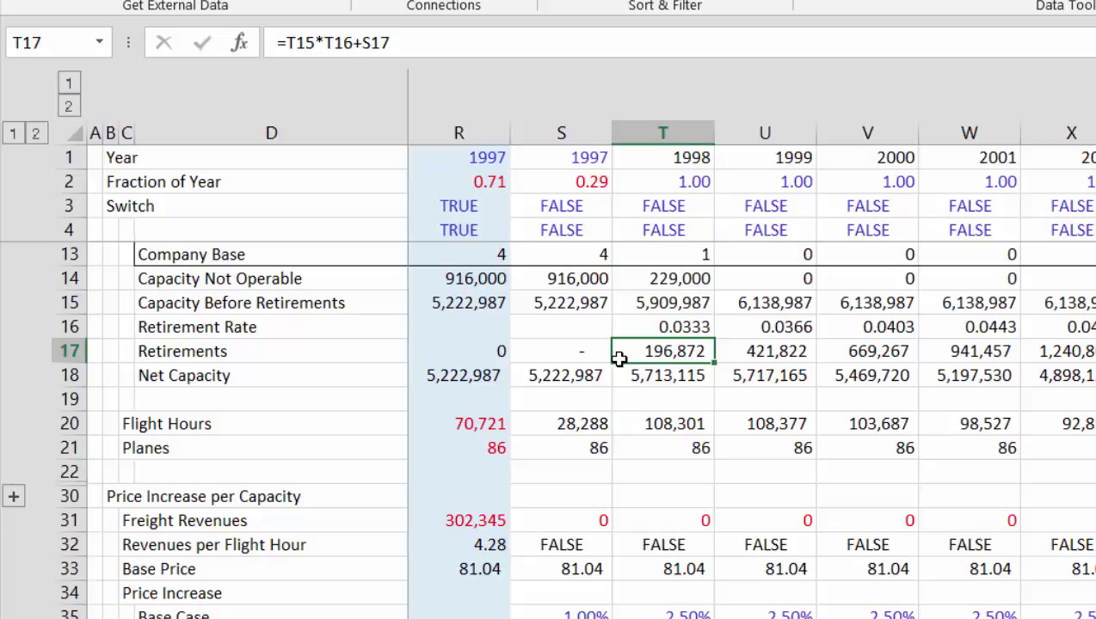
{"action": "key", "text": "Right"}
{"action": "key", "text": "Left"}
{"action": "key", "text": "Right"}
{"action": "key", "text": "Right"}
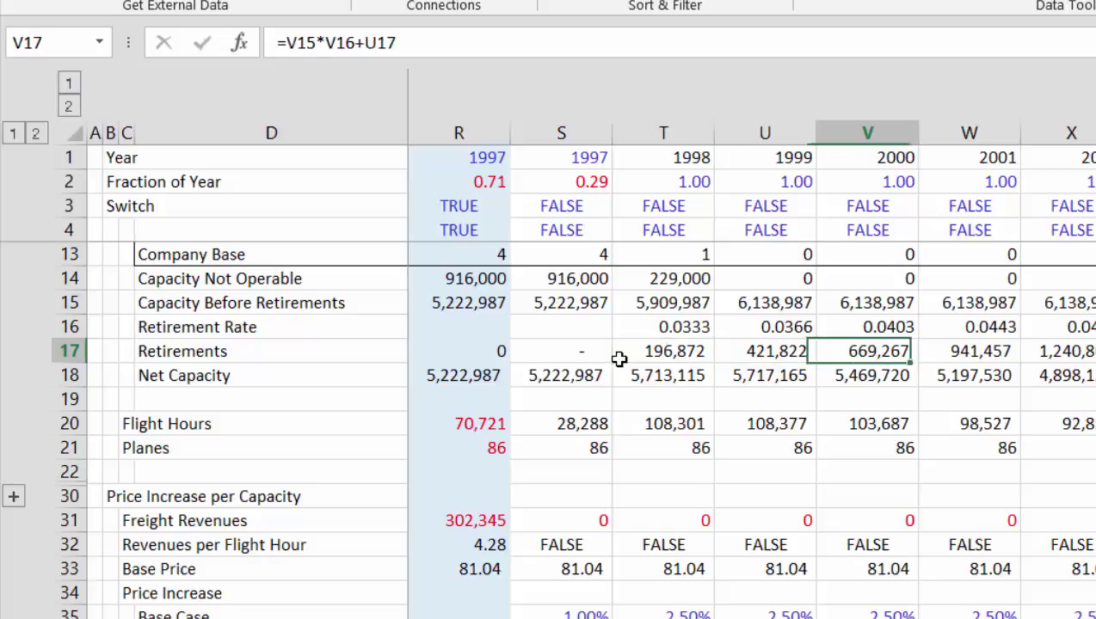
- Examine the Net Capacity row across the forecast years, up to column AB
{"action": "key", "text": "Down"}
{"action": "key", "text": "Left"}
{"action": "key", "text": "Left"}
{"action": "key", "text": "Left"}
{"action": "key", "text": "Left"}
{"action": "key", "text": "Right"}
{"action": "key", "text": "Right"}
{"action": "key", "text": "Right"}
{"action": "key", "text": "Right"}
{"action": "key", "text": "Right"}
{"action": "key", "text": "Right"}
{"action": "key", "text": "Right"}
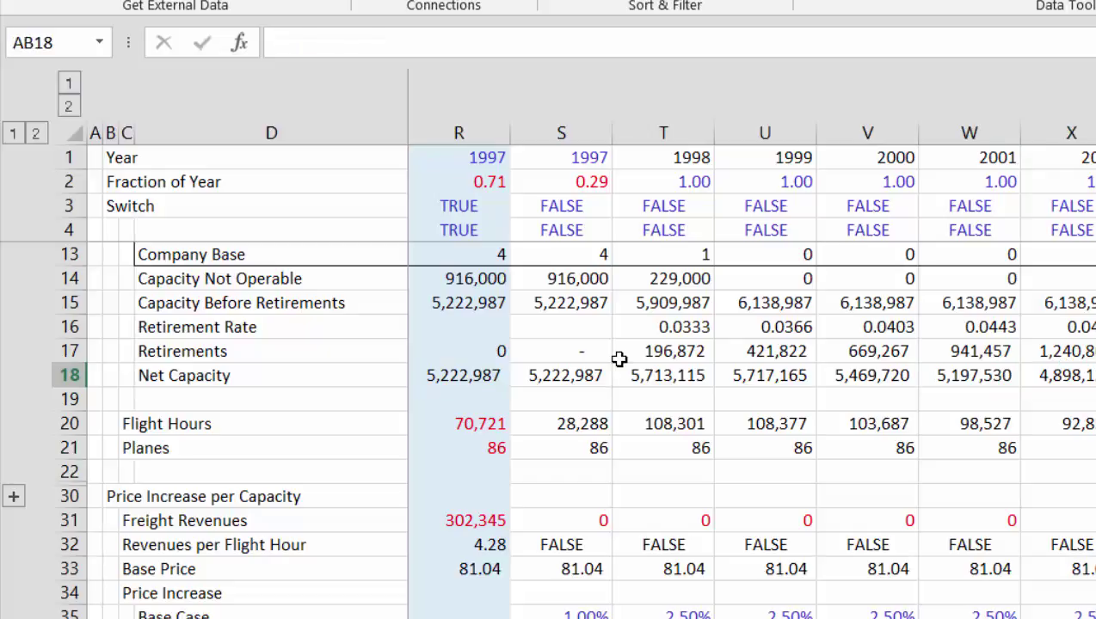
- Look through the assumptions sheet from Net Capacity back to column A and down to Price per lb Applied
{"action": "key", "text": "Left"}
{"action": "key", "text": "Left"}
{"action": "key", "text": "Left"}
{"action": "key", "text": "Left"}
{"action": "key", "text": "Left"}
{"action": "key", "text": "Left"}
{"action": "key", "text": "Left"}
{"action": "key", "text": "Left"}
{"action": "key", "text": "Left"}
{"action": "key", "text": "Left"}
{"action": "key", "text": "Left"}
{"action": "key", "text": "Left"}
{"action": "key", "text": "Left"}
{"action": "key", "text": "Left"}
{"action": "key", "text": "Left"}
{"action": "key", "text": "Left"}
{"action": "key", "text": "Left"}
{"action": "key", "text": "Left"}
{"action": "key", "text": "Left"}
{"action": "key", "text": "Left"}
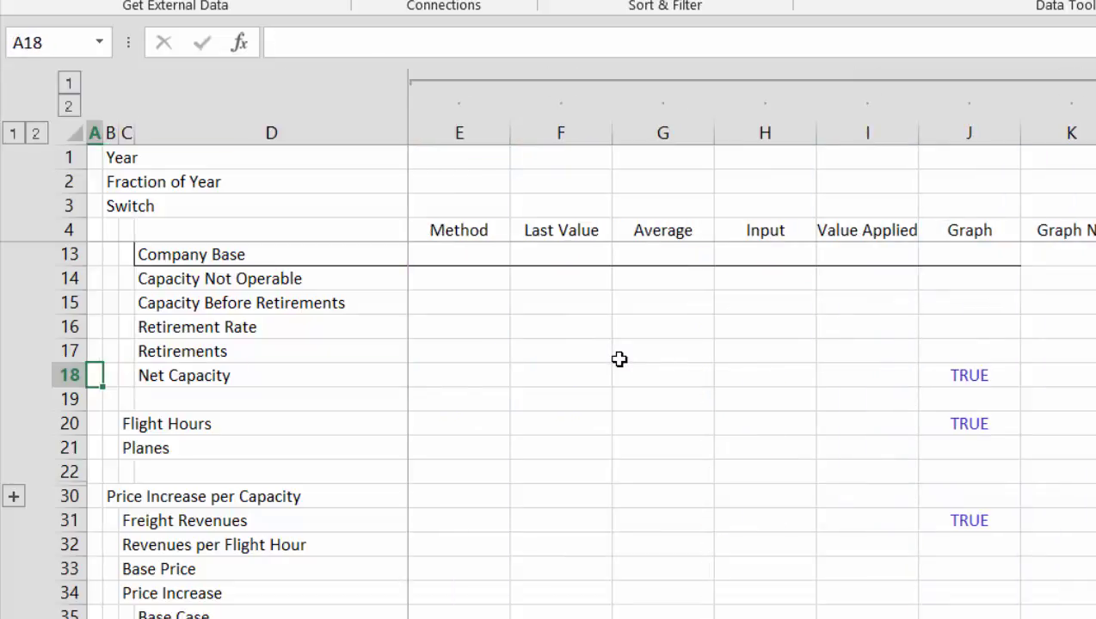
{"action": "key", "text": "Down"}
{"action": "key", "text": "Down"}
{"action": "key", "text": "Down"}
{"action": "key", "text": "Down"}
{"action": "key", "text": "Down"}
{"action": "key", "text": "Down"}
{"action": "key", "text": "Down"}
{"action": "key", "text": "Down"}
{"action": "key", "text": "Down"}
{"action": "key", "text": "Down"}
{"action": "key", "text": "Down"}
{"action": "key", "text": "Down"}
{"action": "key", "text": "Down"}
{"action": "key", "text": "Down"}
{"action": "key", "text": "Down"}
{"action": "key", "text": "Down"}
{"action": "key", "text": "Down"}
{"action": "key", "text": "Down"}
{"action": "key", "text": "Down"}
{"action": "key", "text": "Down"}
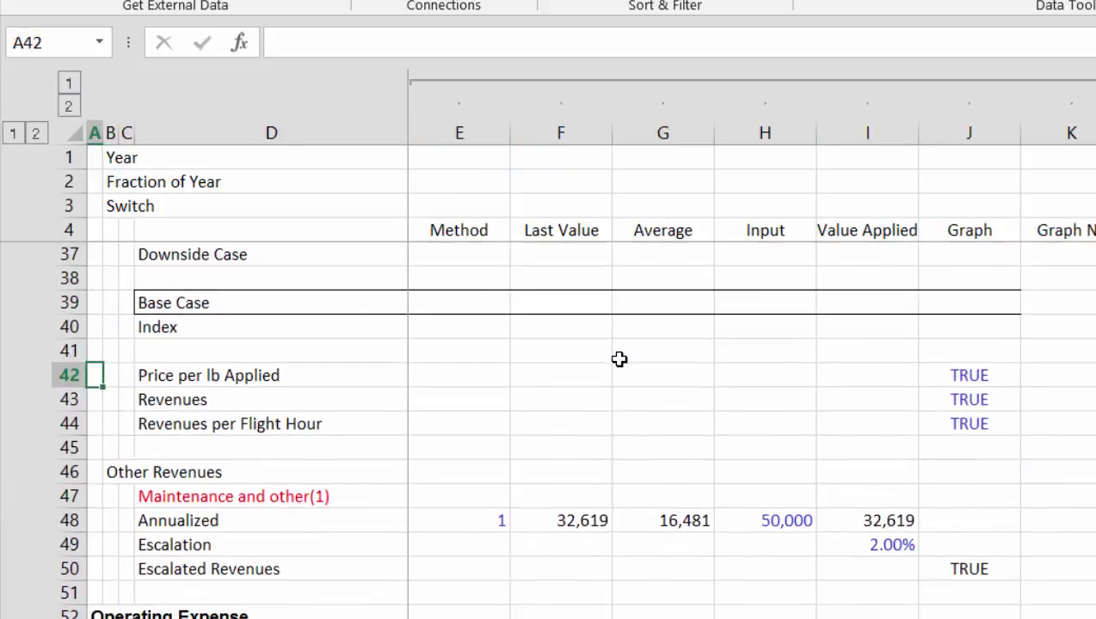
- Look through the Other Revenues and Operating Expense assumptions down to the Fuel Expense section
{"action": "key", "text": "Down"}
{"action": "key", "text": "Down"}
{"action": "key", "text": "Down"}
{"action": "key", "text": "Down"}
{"action": "key", "text": "Down"}
{"action": "key", "text": "Down"}
{"action": "key", "text": "Down"}
{"action": "key", "text": "Down"}
{"action": "key", "text": "Down"}
{"action": "key", "text": "Down"}
{"action": "key", "text": "Down"}
{"action": "key", "text": "Down"}
{"action": "key", "text": "Down"}
{"action": "key", "text": "Down"}
{"action": "key", "text": "Down"}
{"action": "key", "text": "Down"}
{"action": "key", "text": "Down"}
{"action": "key", "text": "Down"}
{"action": "key", "text": "Down"}
{"action": "key", "text": "Down"}
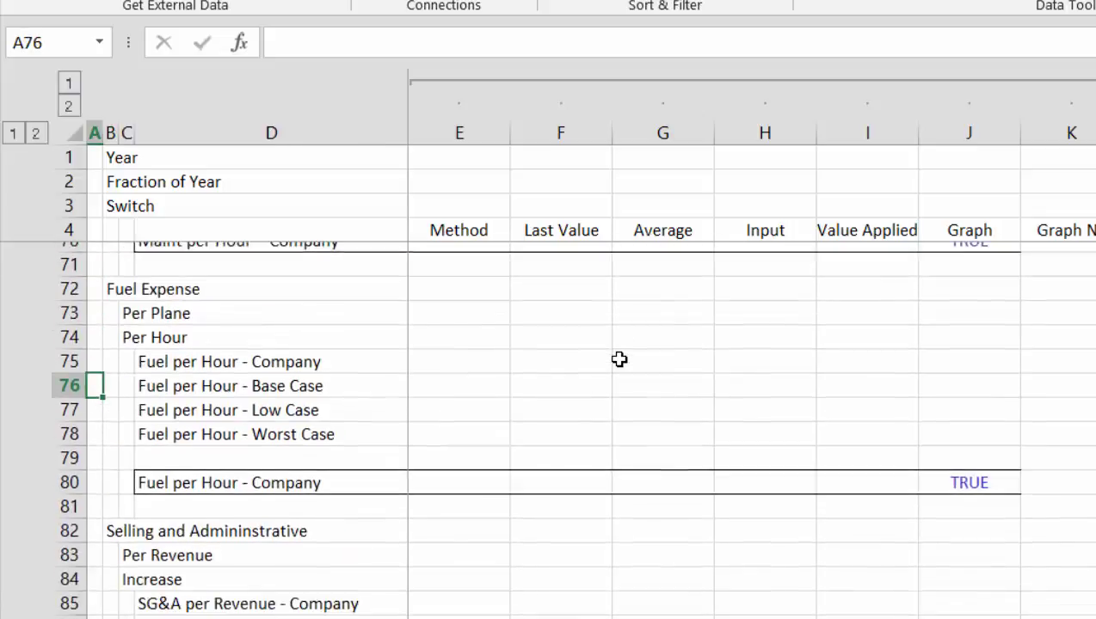
- Look through the assumptions from Fuel Expense down past the Working Capital percentages
{"action": "key", "text": "Down"}
{"action": "key", "text": "Down"}
{"action": "key", "text": "Down"}
{"action": "key", "text": "Down"}
{"action": "key", "text": "Down"}
{"action": "key", "text": "Down"}
{"action": "key", "text": "Down"}
{"action": "key", "text": "Down"}
{"action": "key", "text": "Down"}
{"action": "key", "text": "Down"}
{"action": "key", "text": "Down"}
{"action": "key", "text": "Down"}
{"action": "key", "text": "Down"}
{"action": "key", "text": "Down"}
{"action": "key", "text": "Down"}
{"action": "key", "text": "Down"}
{"action": "key", "text": "Down"}
{"action": "key", "text": "Down"}
{"action": "key", "text": "Down"}
{"action": "key", "text": "Down"}
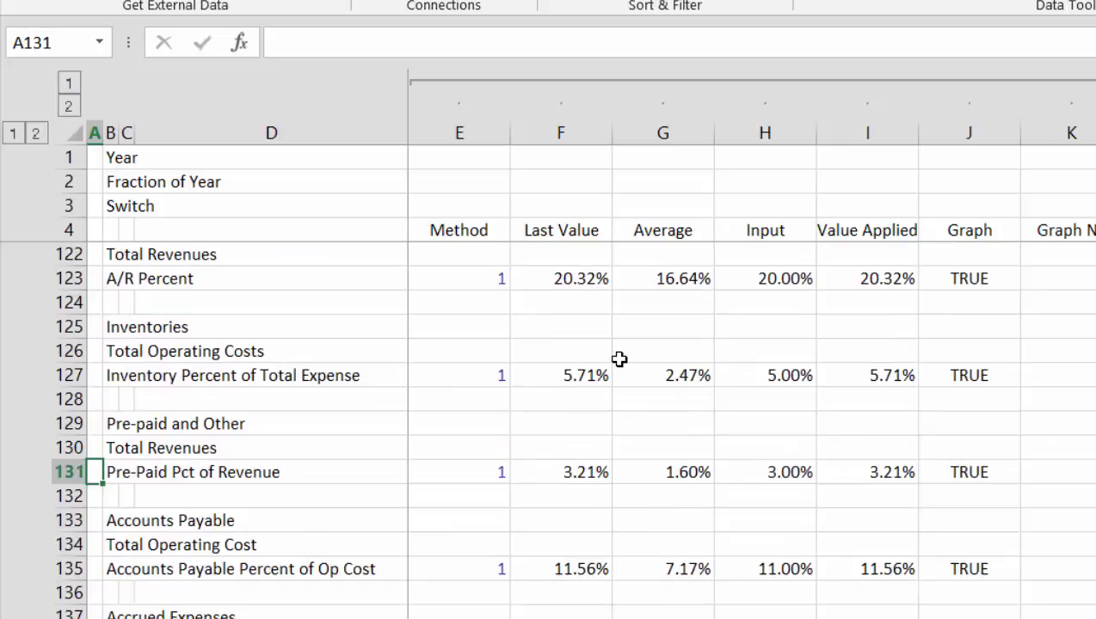
{"action": "key", "text": "Down"}
{"action": "key", "text": "Down"}
{"action": "key", "text": "Down"}
{"action": "key", "text": "Down"}
{"action": "key", "text": "Down"}
{"action": "key", "text": "Down"}
{"action": "key", "text": "Down"}
{"action": "key", "text": "Down"}
{"action": "key", "text": "Down"}
{"action": "key", "text": "Down"}
{"action": "key", "text": "Down"}
{"action": "key", "text": "Down"}
{"action": "key", "text": "Down"}
{"action": "key", "text": "Down"}
{"action": "key", "text": "Down"}
{"action": "key", "text": "Down"}
{"action": "key", "text": "Down"}
- Review the rows back up from Working Capital to Net Plant Depreciation Rate in the Depreciation Expense section
{"action": "key", "text": "Up"}
{"action": "key", "text": "Up"}
{"action": "key", "text": "Up"}
{"action": "key", "text": "Up"}
{"action": "key", "text": "Up"}
{"action": "key", "text": "Up"}
{"action": "key", "text": "Up"}
{"action": "key", "text": "Up"}
{"action": "key", "text": "Up"}
{"action": "key", "text": "Up"}
{"action": "key", "text": "Up"}
{"action": "key", "text": "Up"}
{"action": "key", "text": "Up"}
{"action": "key", "text": "Up"}
{"action": "key", "text": "Up"}
{"action": "key", "text": "Up"}
{"action": "key", "text": "Up"}
{"action": "key", "text": "Up"}
{"action": "key", "text": "Up"}
{"action": "key", "text": "Up"}
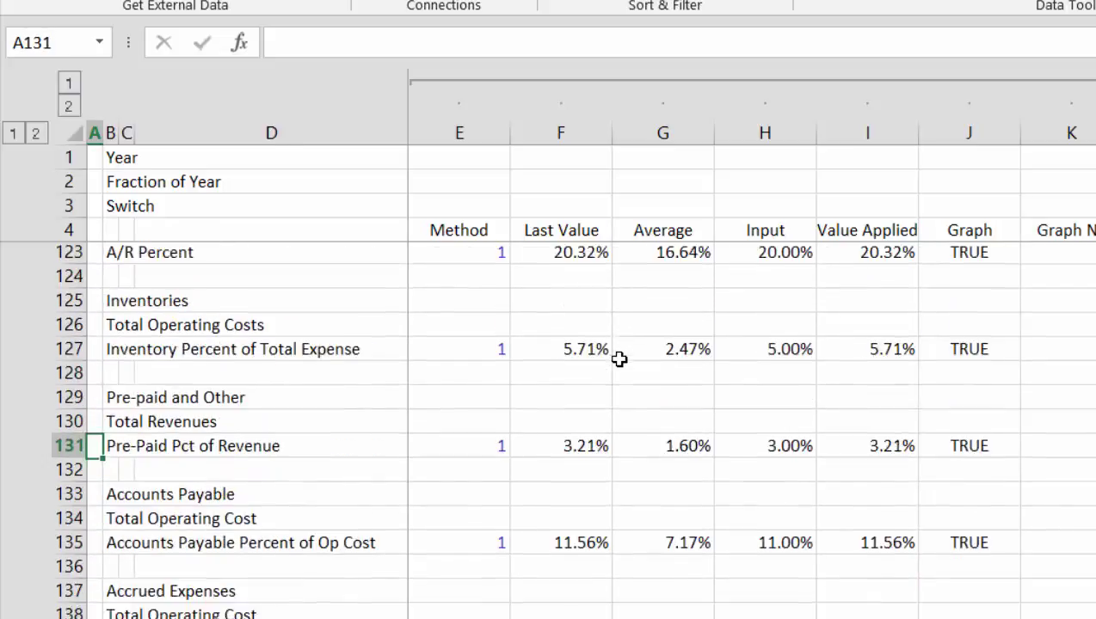
{"action": "key", "text": "Up"}
{"action": "key", "text": "Up"}
{"action": "key", "text": "Up"}
{"action": "key", "text": "Up"}
{"action": "key", "text": "Up"}
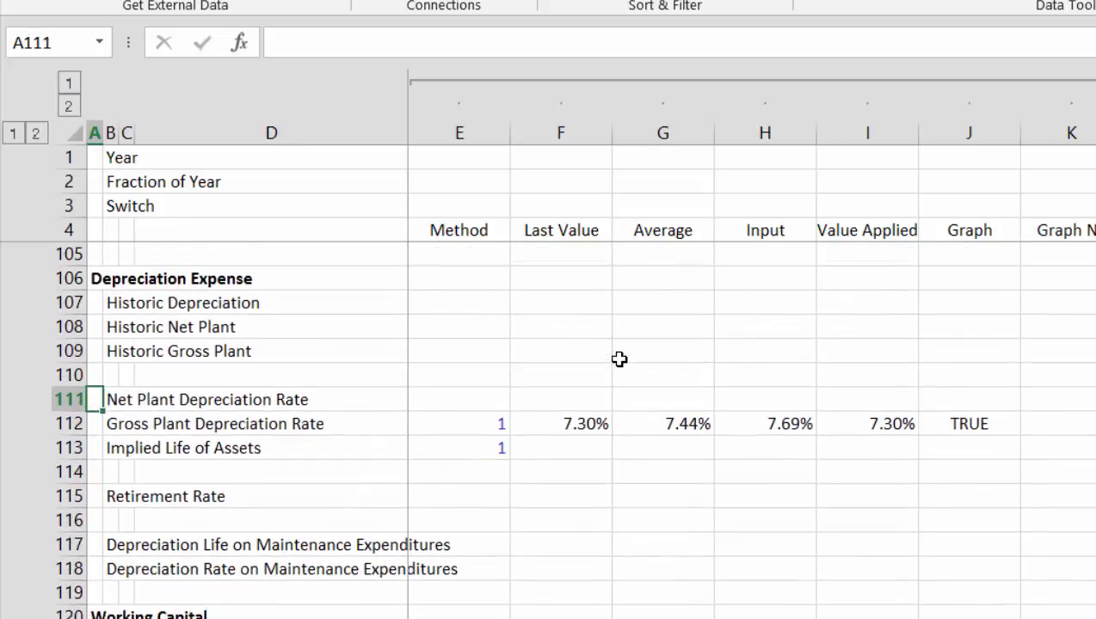
- Examine the Gross Plant Depreciation Rate in row 112 across the year columns
{"action": "key", "text": "Right"}
{"action": "key", "text": "Right"}
{"action": "key", "text": "Down"}
{"action": "key", "text": "Down"}
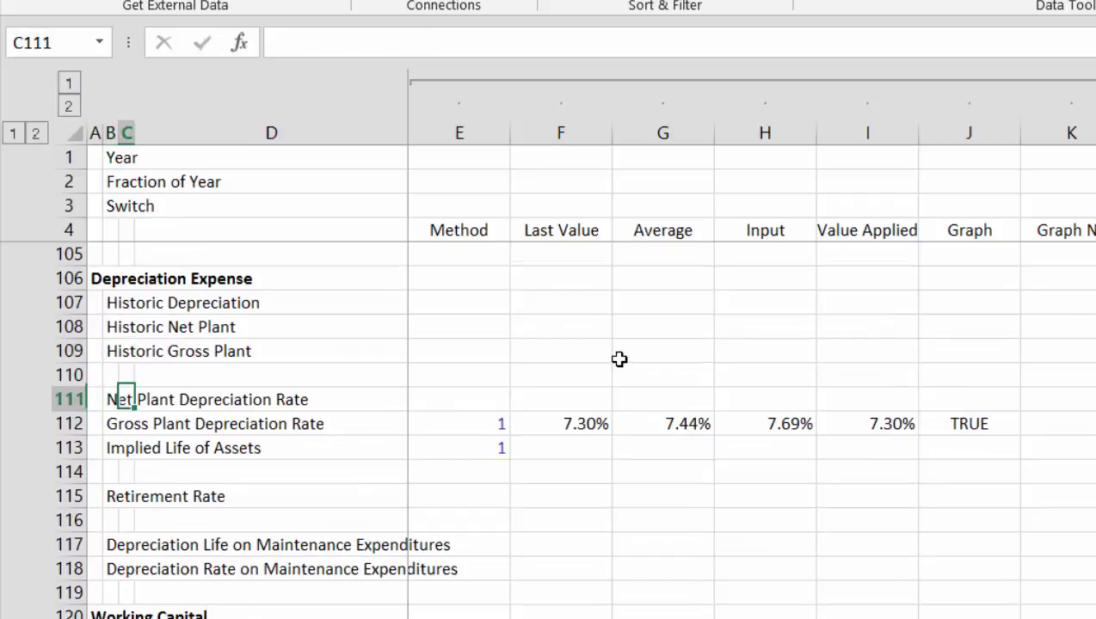
{"action": "key", "text": "Down"}
{"action": "key", "text": "Down"}
{"action": "key", "text": "Up"}
{"action": "key", "text": "Right"}
{"action": "key", "text": "Right"}
{"action": "key", "text": "Right"}
{"action": "key", "text": "Right"}
{"action": "key", "text": "Right"}
{"action": "key", "text": "Right"}
{"action": "key", "text": "Right"}
{"action": "key", "text": "Right"}
{"action": "key", "text": "Right"}
{"action": "key", "text": "Right"}
{"action": "key", "text": "Right"}
{"action": "key", "text": "Right"}
{"action": "key", "text": "Right"}
{"action": "key", "text": "Right"}
{"action": "key", "text": "Right"}
{"action": "key", "text": "Right"}
{"action": "key", "text": "Right"}
{"action": "key", "text": "Right"}
{"action": "key", "text": "Right"}
{"action": "key", "text": "Right"}
{"action": "key", "text": "Right"}
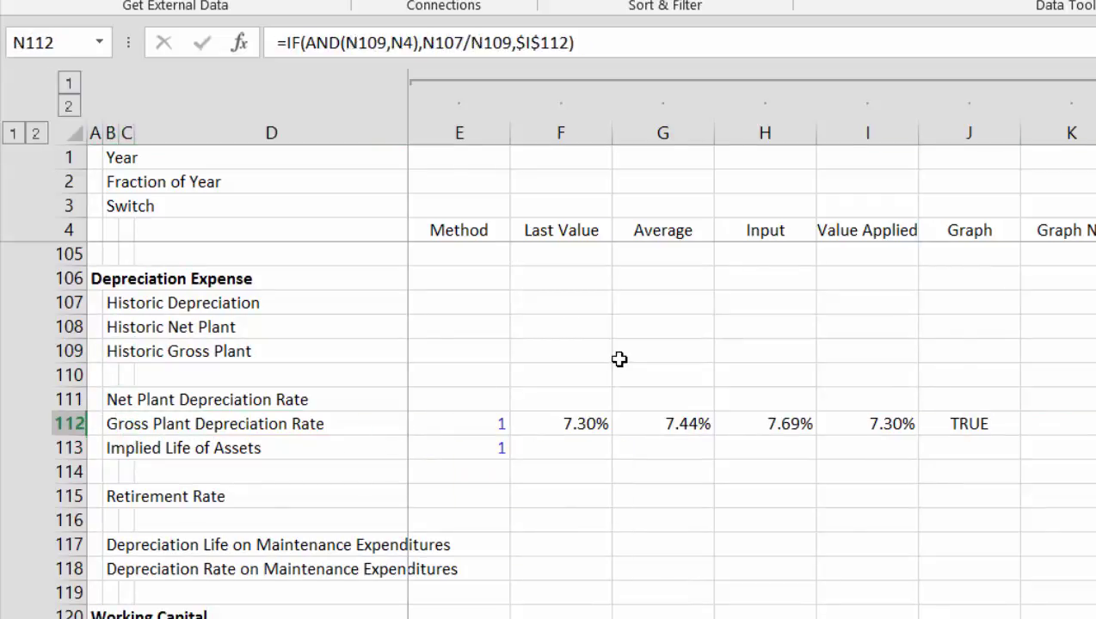
{"action": "key", "text": "Left"}
{"action": "key", "text": "Left"}
{"action": "key", "text": "Left"}
{"action": "key", "text": "Left"}
{"action": "key", "text": "Left"}
{"action": "key", "text": "Left"}
{"action": "key", "text": "Left"}
- Examine the Implied Life of Assets in row 113 across the historical and forecast years
{"action": "key", "text": "Down"}
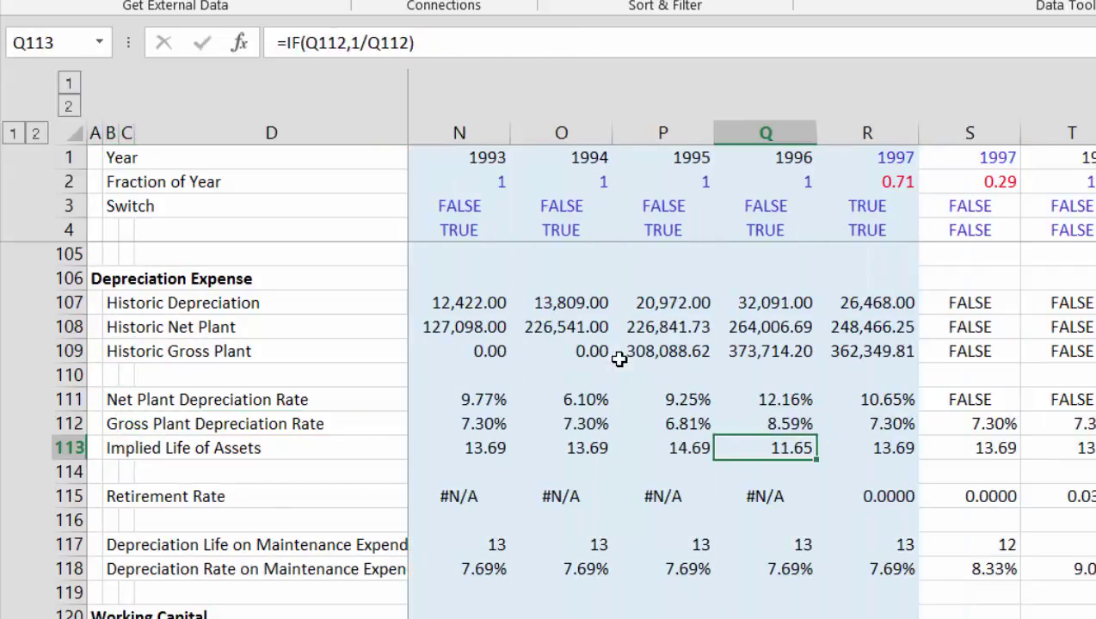
{"action": "key", "text": "Right"}
{"action": "key", "text": "Right"}
{"action": "key", "text": "Left"}
{"action": "key", "text": "Left"}
{"action": "key", "text": "Left"}
{"action": "key", "text": "Left"}
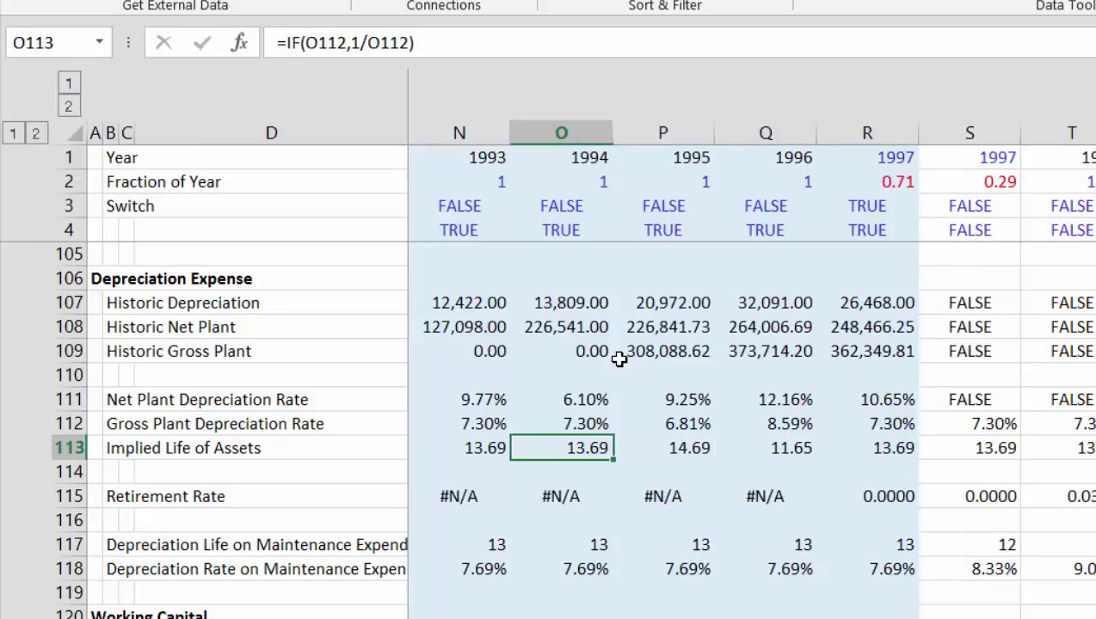
{"action": "key", "text": "Right"}
{"action": "key", "text": "Right"}
{"action": "key", "text": "Right"}
{"action": "key", "text": "Right"}
{"action": "key", "text": "Left"}
{"action": "key", "text": "Left"}
{"action": "key", "text": "Left"}
{"action": "key", "text": "Left"}
{"action": "key", "text": "Left"}
{"action": "key", "text": "Left"}
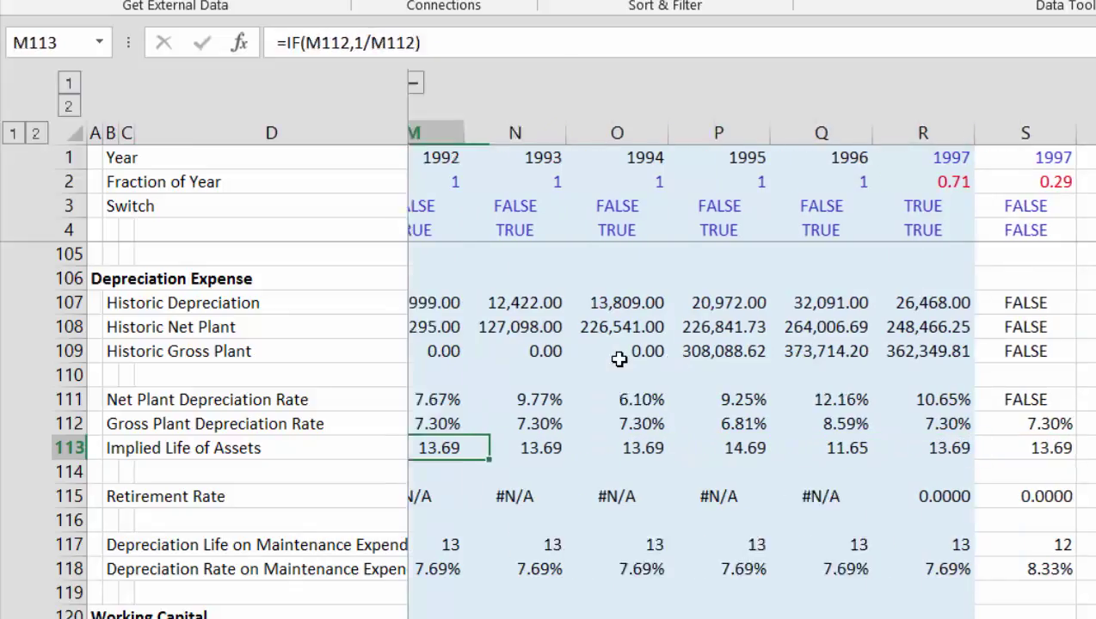
{"action": "key", "text": "Left"}
{"action": "key", "text": "Right"}
{"action": "key", "text": "Right"}
{"action": "key", "text": "Right"}
{"action": "key", "text": "Right"}
{"action": "key", "text": "Right"}
{"action": "key", "text": "Right"}
{"action": "key", "text": "Right"}
{"action": "key", "text": "Right"}
{"action": "key", "text": "Right"}
{"action": "key", "text": "Right"}
{"action": "key", "text": "Right"}
{"action": "key", "text": "Left"}
{"action": "key", "text": "Left"}
{"action": "key", "text": "Left"}
{"action": "key", "text": "Left"}
{"action": "key", "text": "Left"}
{"action": "key", "text": "Left"}
{"action": "key", "text": "Left"}
{"action": "key", "text": "Left"}
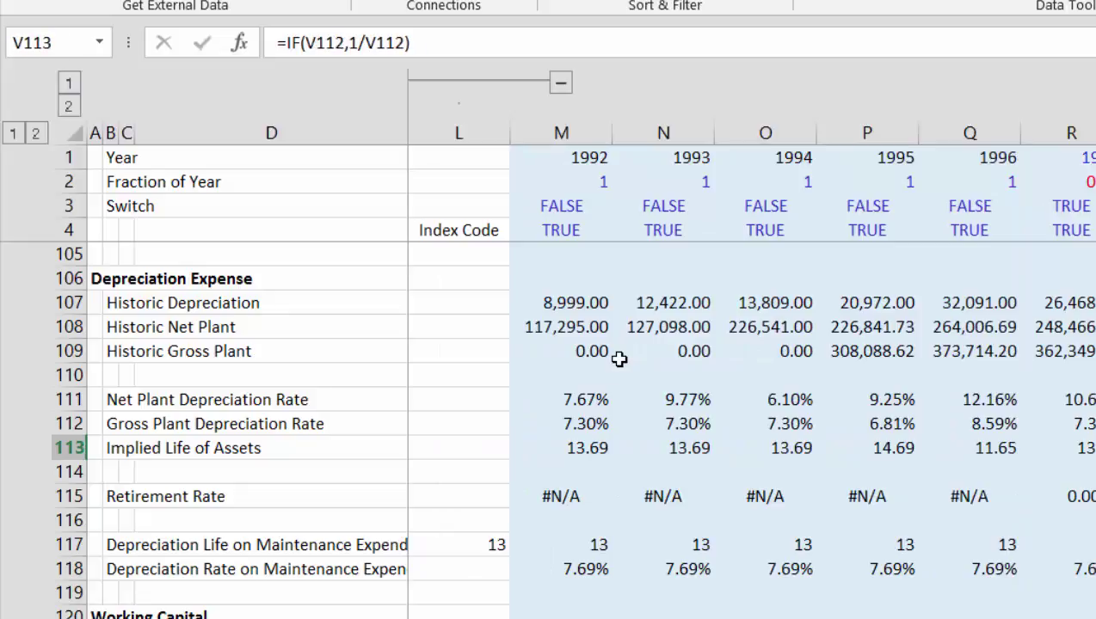
- Check the 1997 formulas in column R for the gross and net plant depreciation rates and Historic Depreciation
{"action": "key", "text": "Right"}
{"action": "key", "text": "Right"}
{"action": "key", "text": "Right"}
{"action": "key", "text": "Up"}
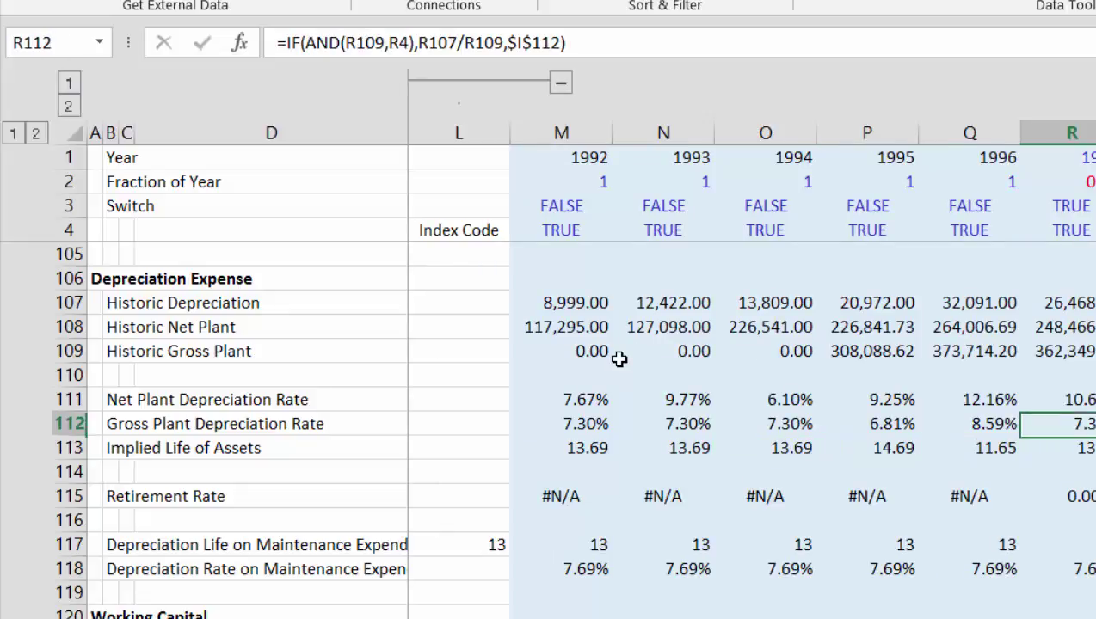
{"action": "key", "text": "Up"}
{"action": "key", "text": "Up"}
{"action": "key", "text": "Down"}
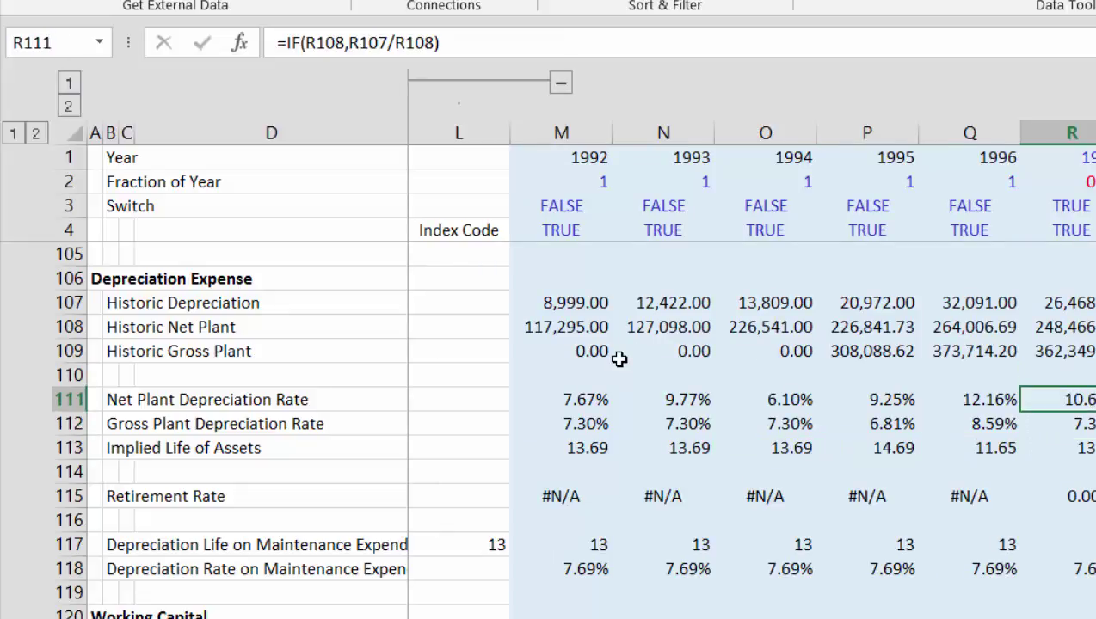
{"action": "key", "text": "Up"}
{"action": "key", "text": "Up"}
{"action": "key", "text": "Up"}
{"action": "key", "text": "Up"}
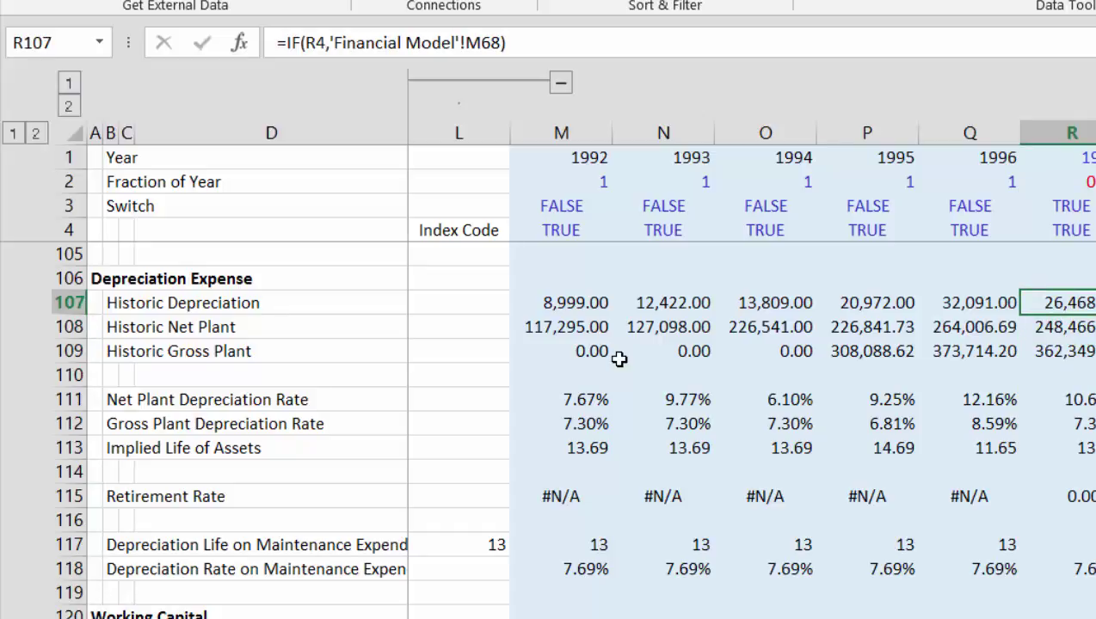
- Change the Historic Depreciation formula in M107 to =IF(M4,'Financial Model'!H68/M2) and fill it across the row's year columns
{"action": "key", "text": "Left"}
{"action": "key", "text": "Left"}
{"action": "key", "text": "Left"}
{"action": "key", "text": "Left"}
{"action": "key", "text": "Left"}
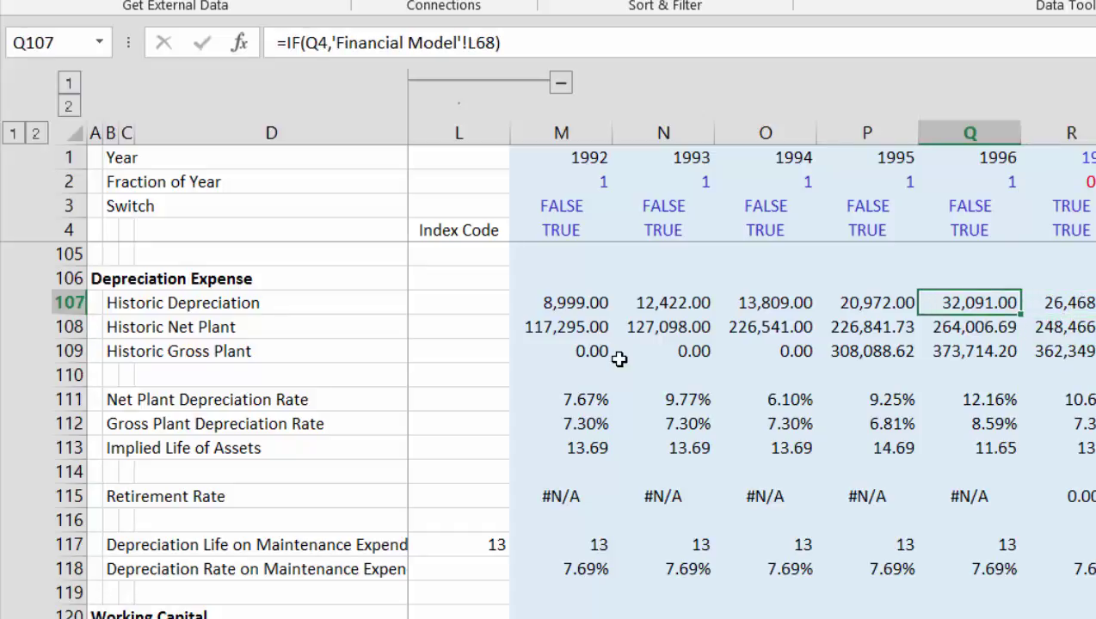
{"action": "key", "text": "F2"}
{"action": "key", "text": "Escape"}
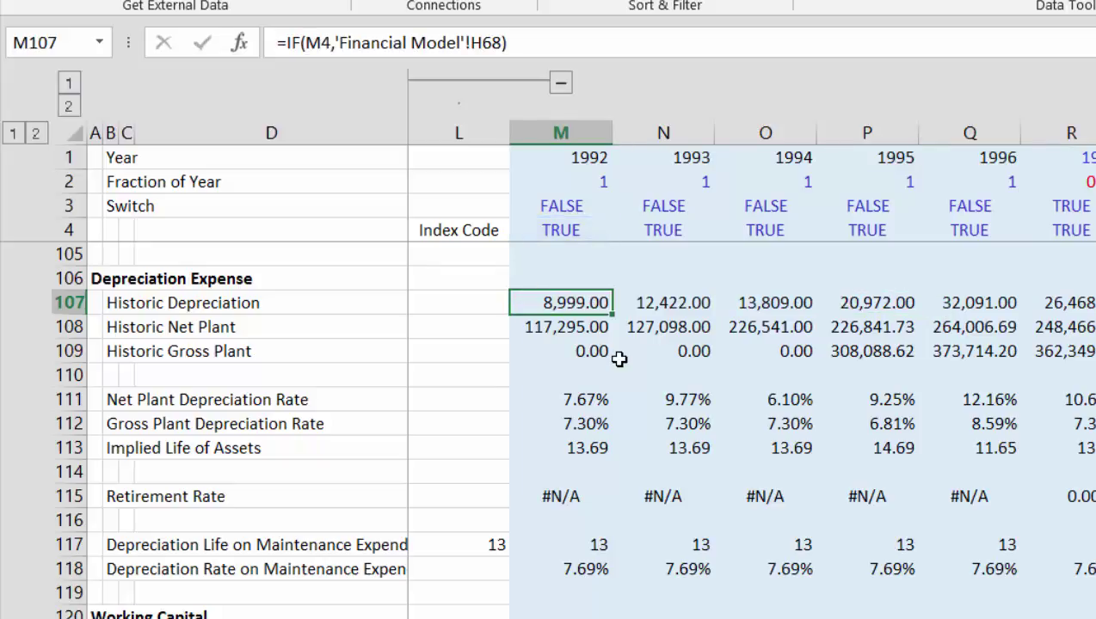
{"action": "key", "text": "F2"}
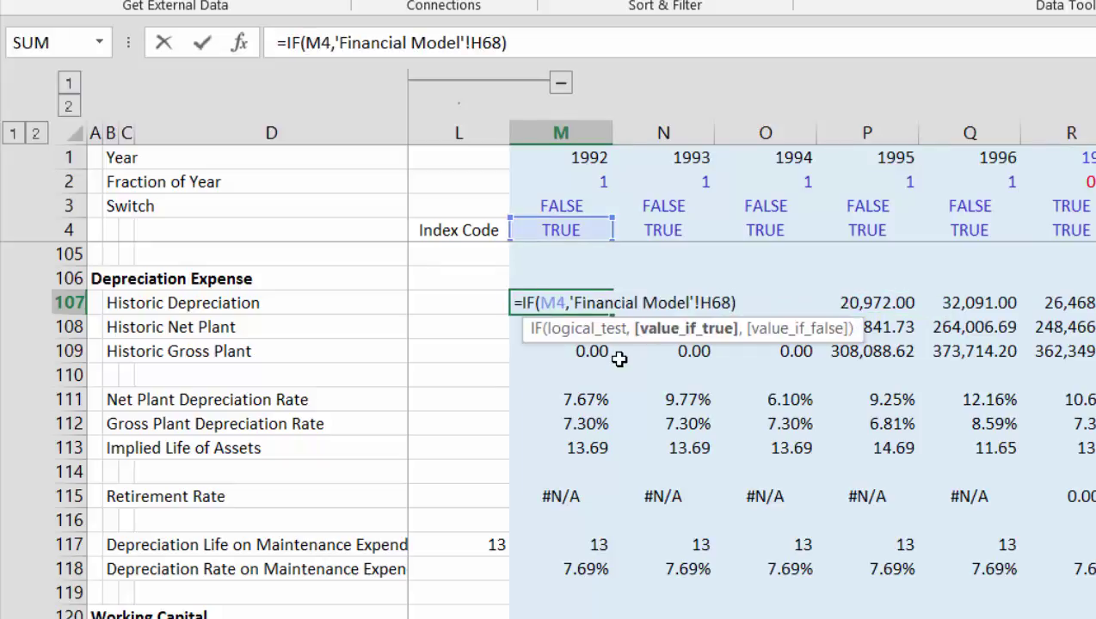
{"action": "left_click", "coordinate": [573, 170]}
{"action": "key", "text": "Return"}
{"action": "key", "text": "Up"}
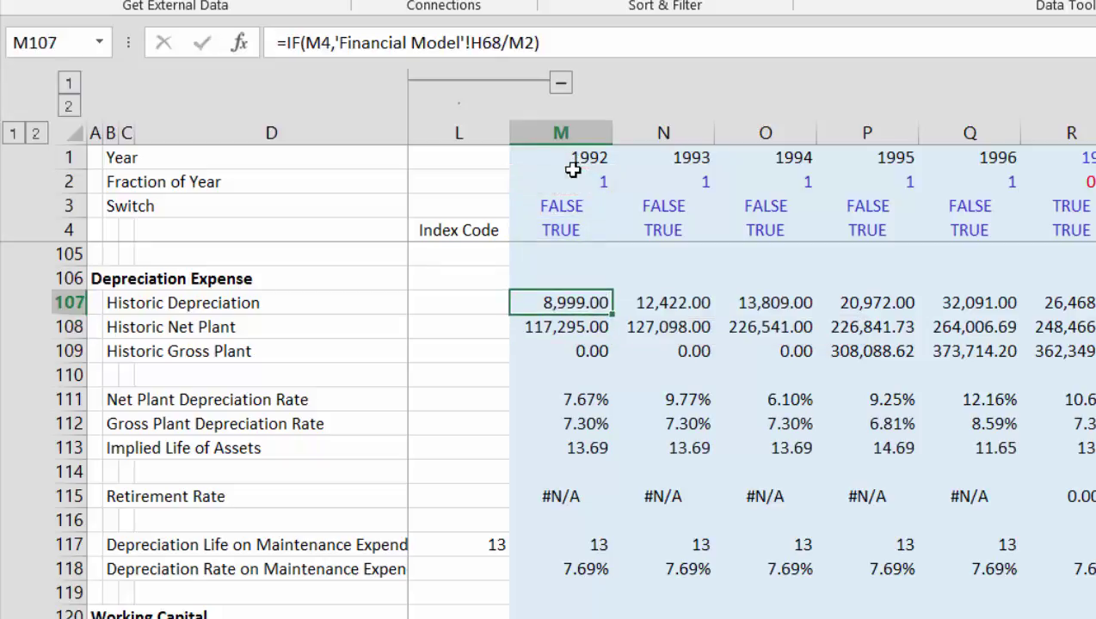
{"action": "key", "text": "ctrl+shift+Right"}
{"action": "key", "text": "ctrl+r"}
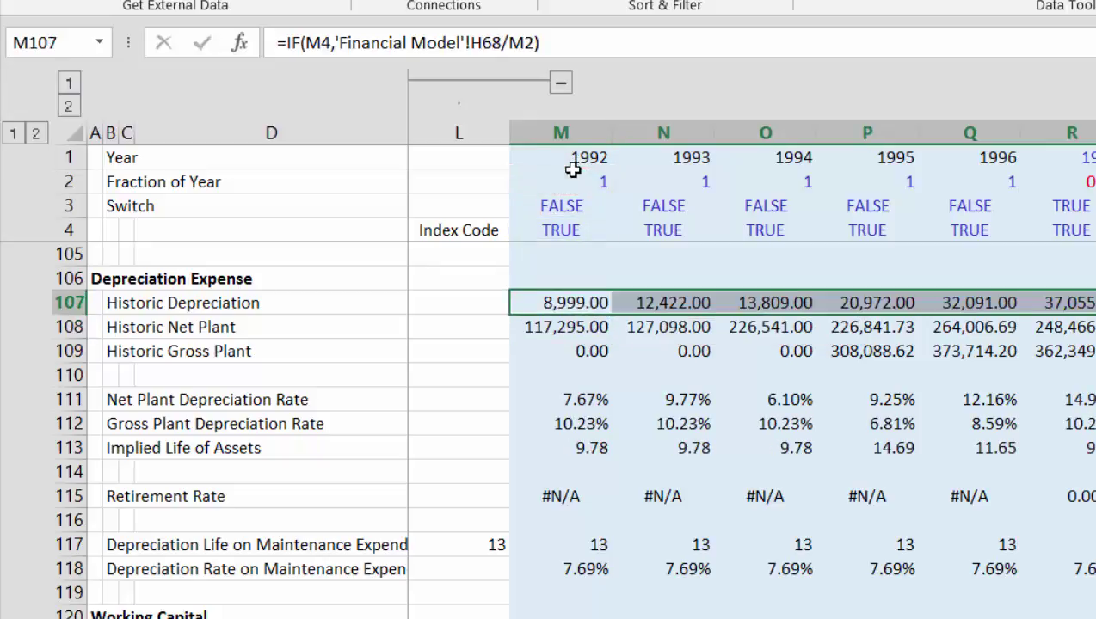
- Check the depreciation rate formulas in column M and the Implied Life of Assets formulas in row 113 through column R
{"action": "key", "text": "Down"}
{"action": "key", "text": "Down"}
{"action": "key", "text": "Down"}
{"action": "key", "text": "Down"}
{"action": "key", "text": "Down"}
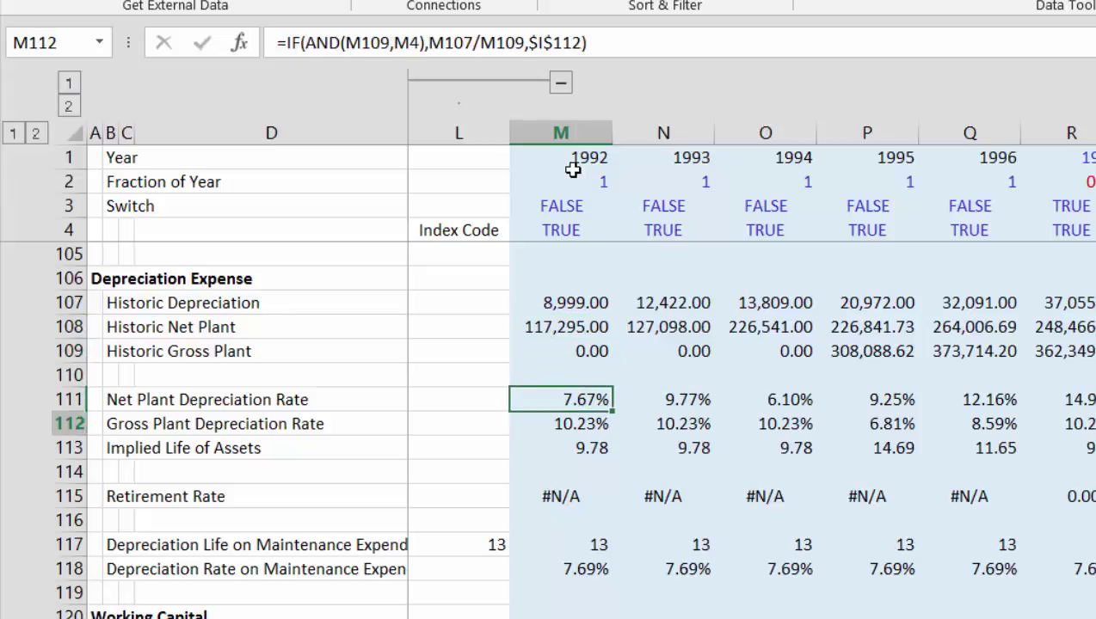
{"action": "key", "text": "Down"}
{"action": "key", "text": "Right"}
{"action": "key", "text": "Right"}
{"action": "key", "text": "Right"}
{"action": "key", "text": "Right"}
{"action": "key", "text": "Right"}
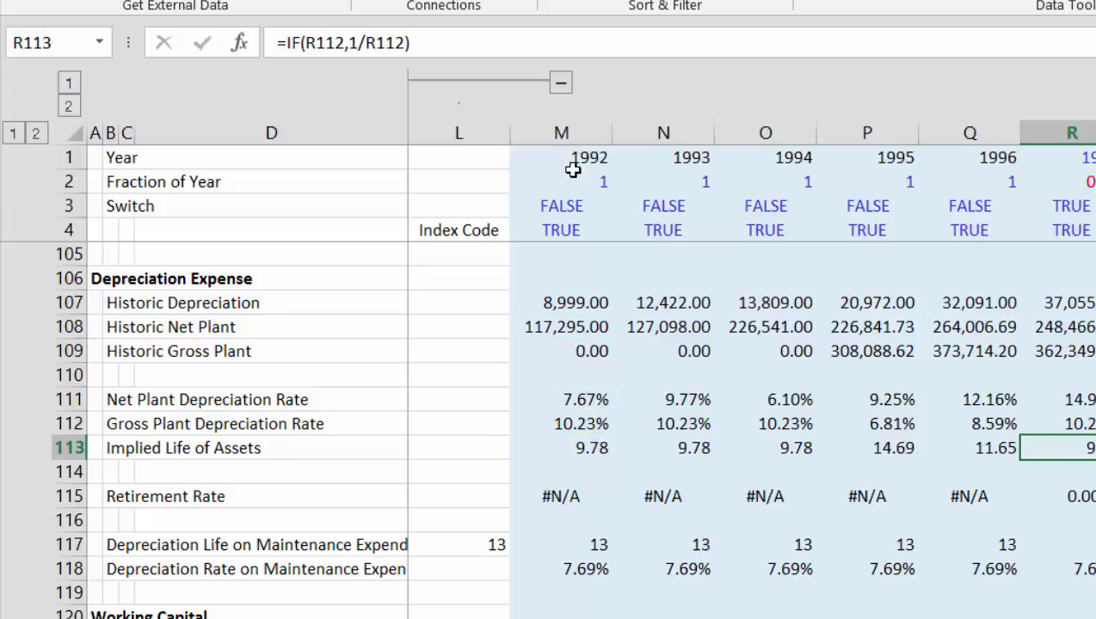
- Examine the Retirement Rate lookup formulas in row 115 across columns S to U
{"action": "key", "text": "Down"}
{"action": "key", "text": "Down"}
{"action": "key", "text": "Right"}
{"action": "key", "text": "Right"}
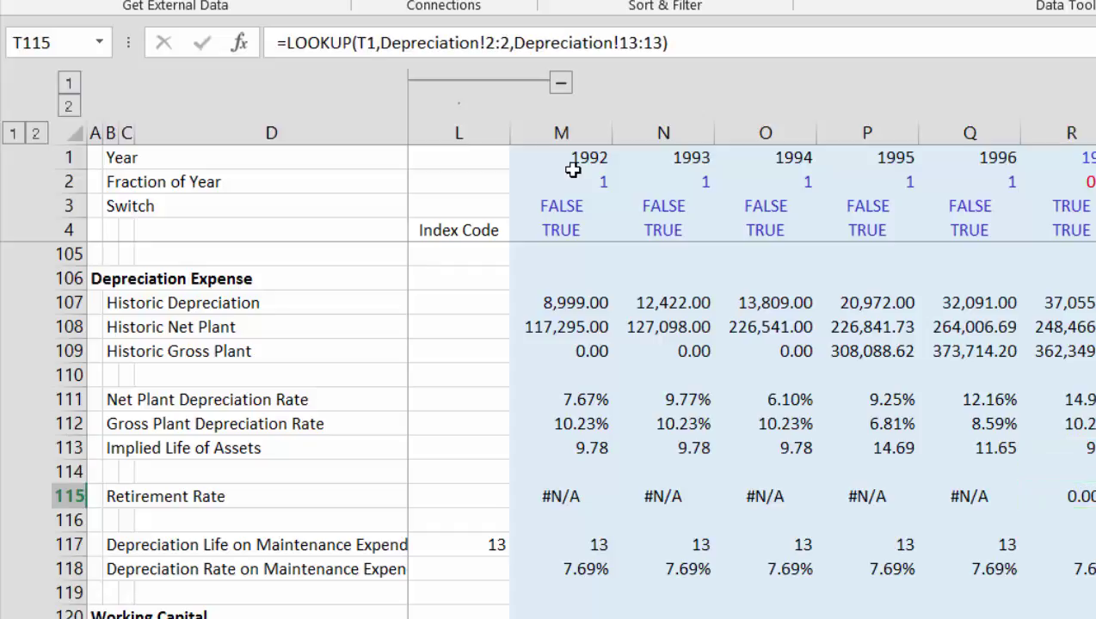
{"action": "key", "text": "Left"}
{"action": "key", "text": "Right"}
{"action": "key", "text": "Right"}
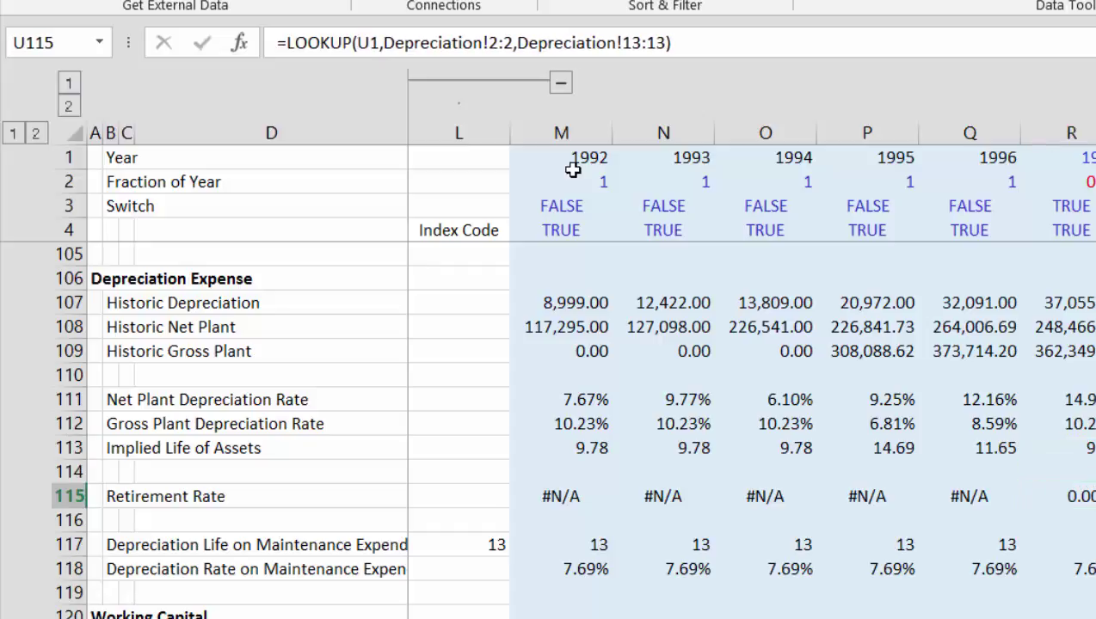
{"action": "key", "text": "Left"}
{"action": "key", "text": "Left"}
- Examine the Depreciation Life and Depreciation Rate on Maintenance Expenditures in rows 117 and 118 across the forecast years
{"action": "key", "text": "Down"}
{"action": "key", "text": "Down"}
{"action": "key", "text": "Down"}
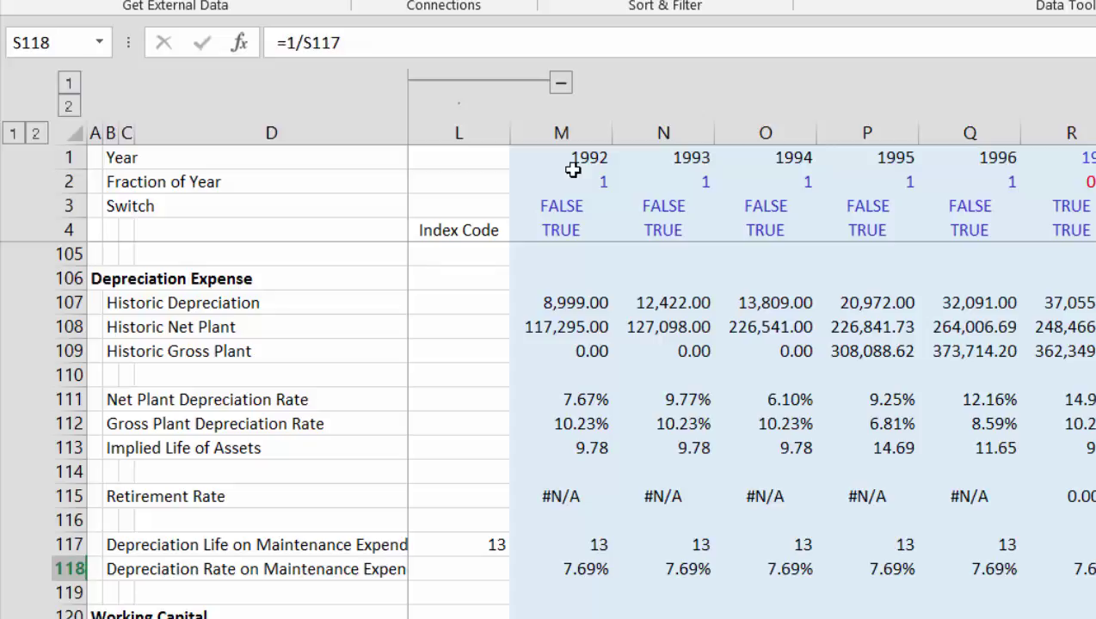
{"action": "key", "text": "Up"}
{"action": "key", "text": "Left"}
{"action": "key", "text": "Down"}
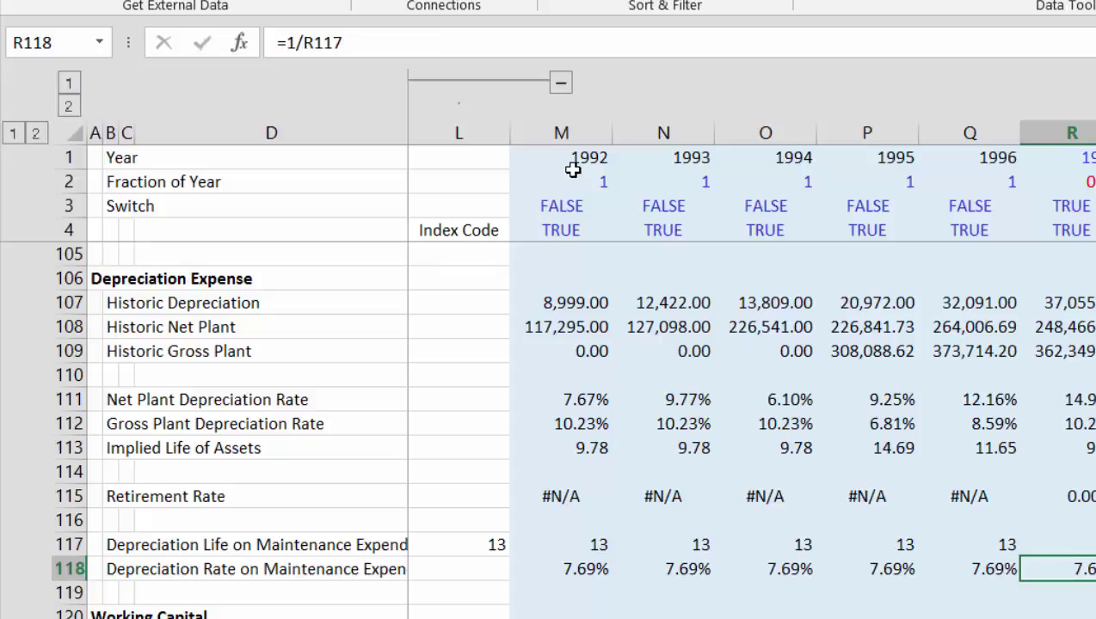
{"action": "key", "text": "Right"}
{"action": "key", "text": "Right"}
{"action": "key", "text": "Right"}
{"action": "key", "text": "Right"}
{"action": "key", "text": "Right"}
{"action": "key", "text": "Right"}
{"action": "key", "text": "Right"}
{"action": "key", "text": "Right"}
{"action": "key", "text": "Right"}
{"action": "key", "text": "Right"}
{"action": "key", "text": "Right"}
{"action": "key", "text": "Left"}
{"action": "key", "text": "Left"}
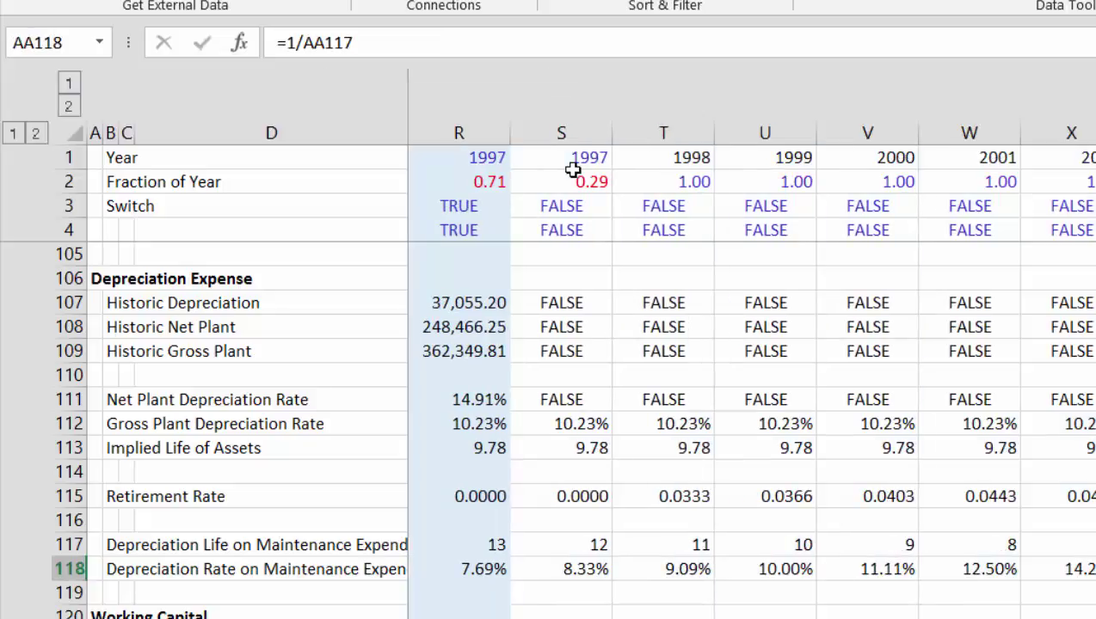
- Return to column A and look over the depreciation assumption settings and the start of the Working Capital section
{"action": "key", "text": "Left"}
{"action": "key", "text": "Left"}
{"action": "key", "text": "Left"}
{"action": "key", "text": "Left"}
{"action": "key", "text": "Left"}
{"action": "key", "text": "Left"}
{"action": "key", "text": "Left"}
{"action": "key", "text": "Left"}
{"action": "key", "text": "Left"}
{"action": "key", "text": "Left"}
{"action": "key", "text": "Left"}
{"action": "key", "text": "Left"}
{"action": "key", "text": "Left"}
{"action": "key", "text": "Left"}
{"action": "key", "text": "Left"}
{"action": "key", "text": "Left"}
{"action": "key", "text": "Left"}
{"action": "key", "text": "Left"}
{"action": "key", "text": "Left"}
{"action": "key", "text": "Left"}
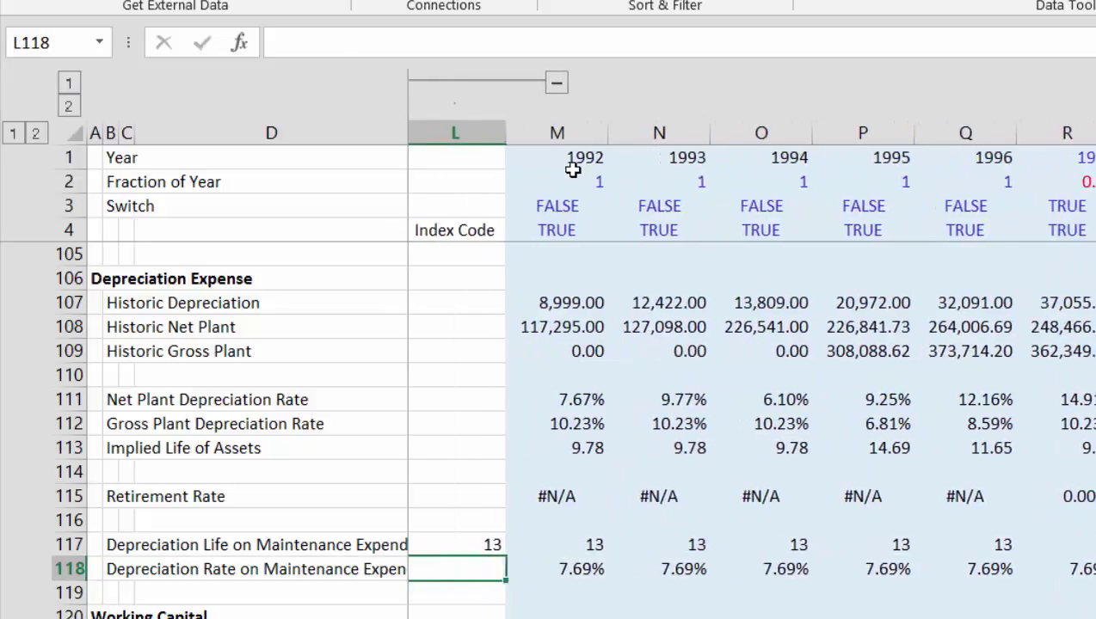
{"action": "key", "text": "Left"}
{"action": "key", "text": "Left"}
{"action": "key", "text": "Left"}
{"action": "key", "text": "Left"}
{"action": "key", "text": "Left"}
{"action": "key", "text": "Left"}
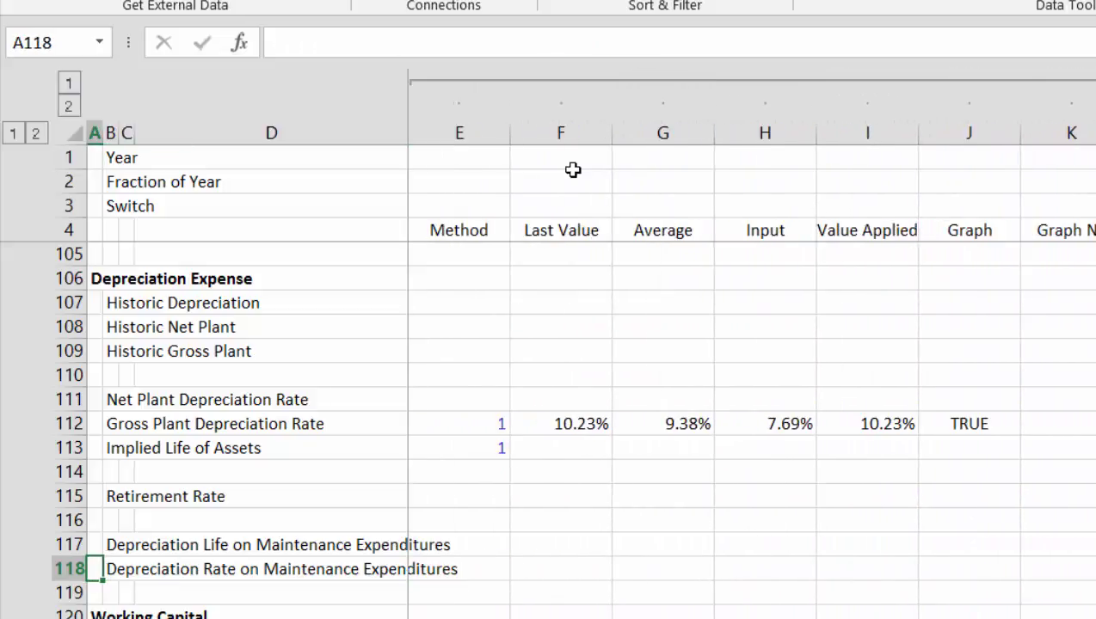
{"action": "key", "text": "Down"}
{"action": "key", "text": "Down"}
{"action": "key", "text": "Down"}
{"action": "key", "text": "Down"}
{"action": "key", "text": "Down"}
{"action": "key", "text": "Down"}
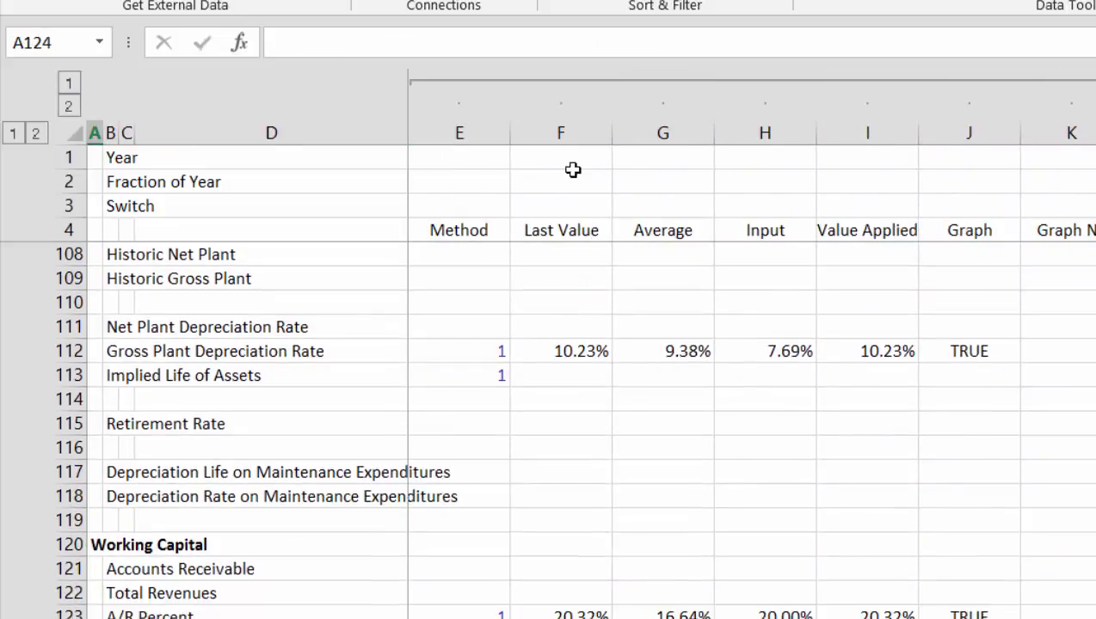
- Switch to the Financial Model sheet and locate its Depreciation section
{"action": "key", "text": "ctrl+Page_Down"}
{"action": "key", "text": "Up"}
{"action": "key", "text": "Up"}
{"action": "key", "text": "Up"}
{"action": "key", "text": "Up"}
{"action": "key", "text": "Up"}
{"action": "key", "text": "Up"}
{"action": "key", "text": "Up"}
{"action": "key", "text": "Up"}
{"action": "key", "text": "Up"}
{"action": "key", "text": "Up"}
{"action": "key", "text": "Up"}
{"action": "key", "text": "Up"}
{"action": "key", "text": "Up"}
{"action": "key", "text": "Up"}
{"action": "key", "text": "Up"}
{"action": "key", "text": "Up"}
{"action": "key", "text": "Up"}
{"action": "key", "text": "Up"}
{"action": "key", "text": "Up"}
{"action": "key", "text": "Up"}
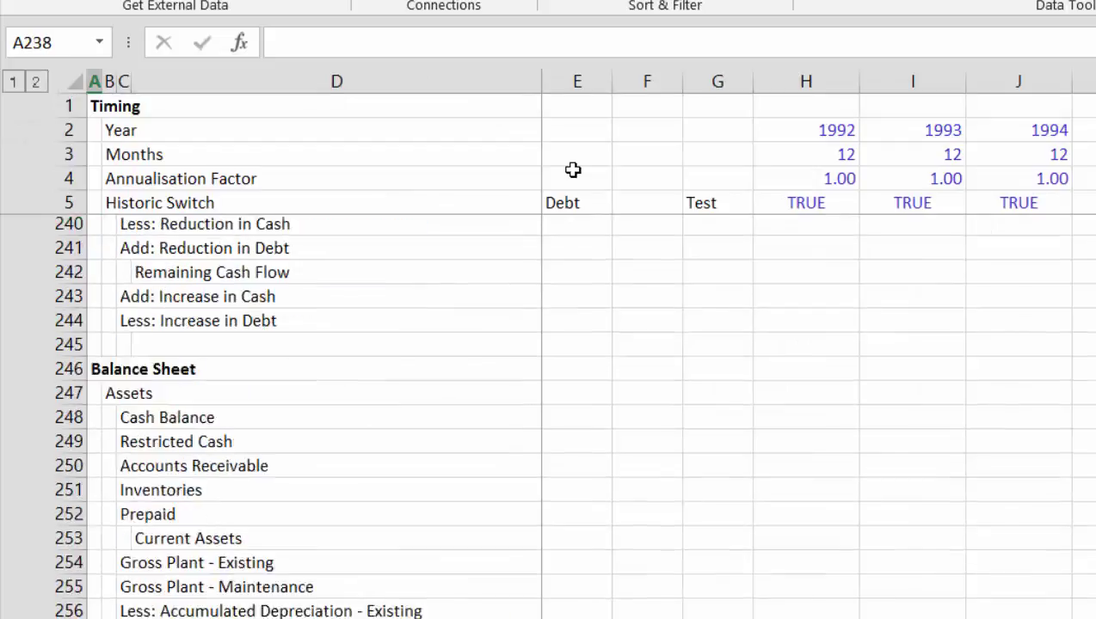
{"action": "key", "text": "Page_Up"}
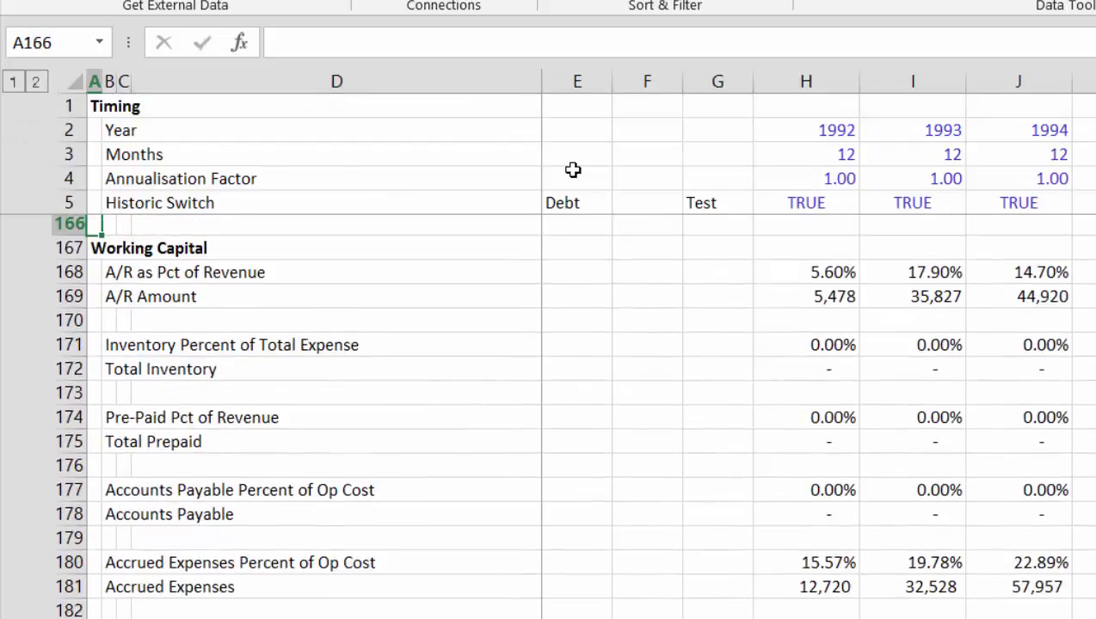
{"action": "key", "text": "Page_Up"}
{"action": "key", "text": "Page_Up"}
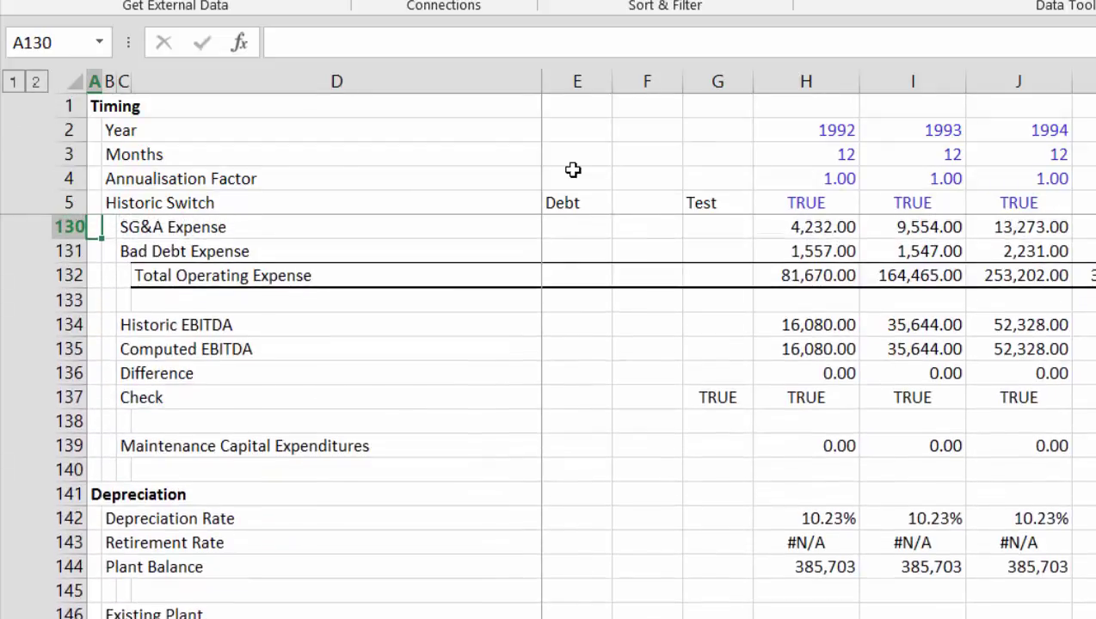
- Inspect the existing plant formula in H149 and the cells it references
{"action": "key", "text": "Down"}
{"action": "key", "text": "Down"}
{"action": "key", "text": "Down"}
{"action": "key", "text": "Down"}
{"action": "key", "text": "Down"}
{"action": "key", "text": "Down"}
{"action": "key", "text": "Down"}
{"action": "key", "text": "Down"}
{"action": "key", "text": "Down"}
{"action": "key", "text": "Down"}
{"action": "key", "text": "Down"}
{"action": "key", "text": "Down"}
{"action": "key", "text": "Down"}
{"action": "key", "text": "Down"}
{"action": "key", "text": "Down"}
{"action": "key", "text": "Down"}
{"action": "key", "text": "Down"}
{"action": "key", "text": "Down"}
{"action": "key", "text": "Down"}
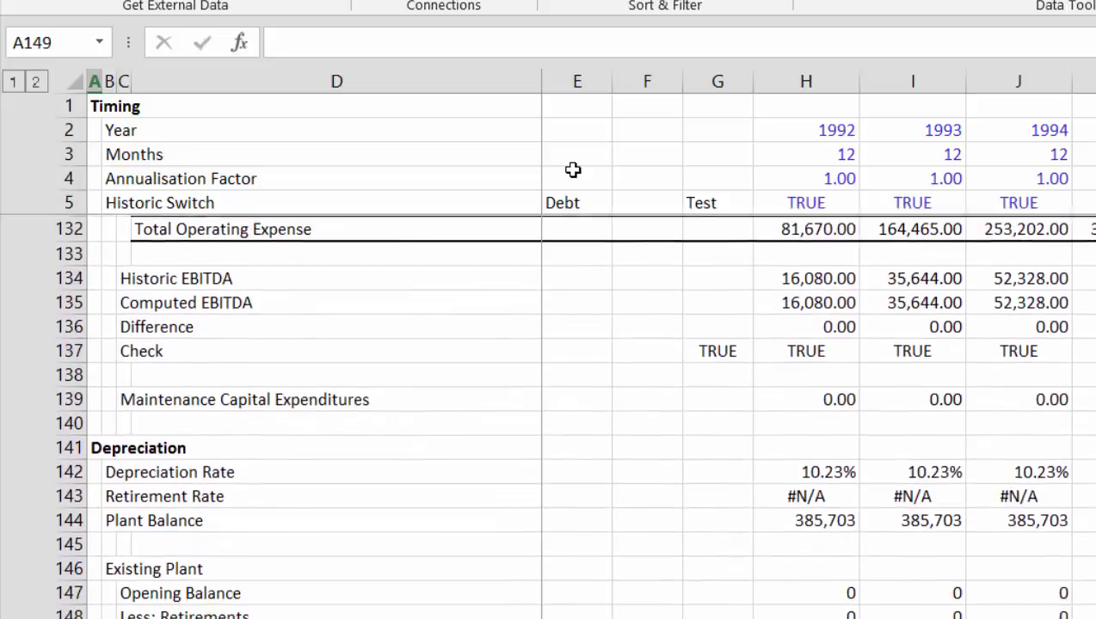
{"action": "key", "text": "Right"}
{"action": "key", "text": "Right"}
{"action": "key", "text": "Right"}
{"action": "key", "text": "Right"}
{"action": "key", "text": "Right"}
{"action": "key", "text": "Right"}
{"action": "key", "text": "Right"}
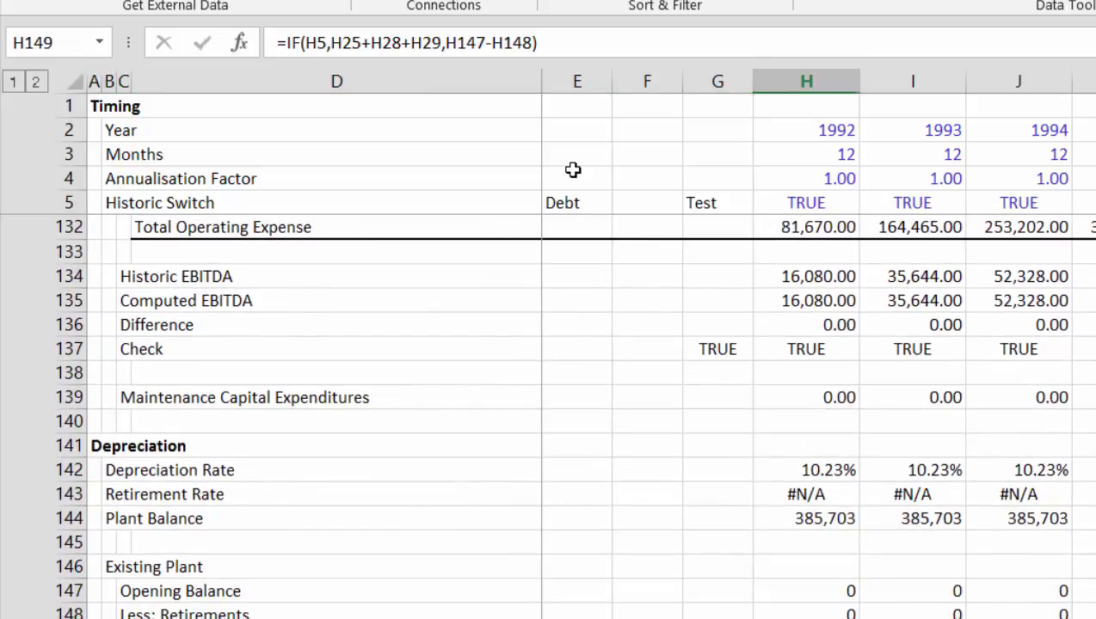
{"action": "key", "text": "F2"}
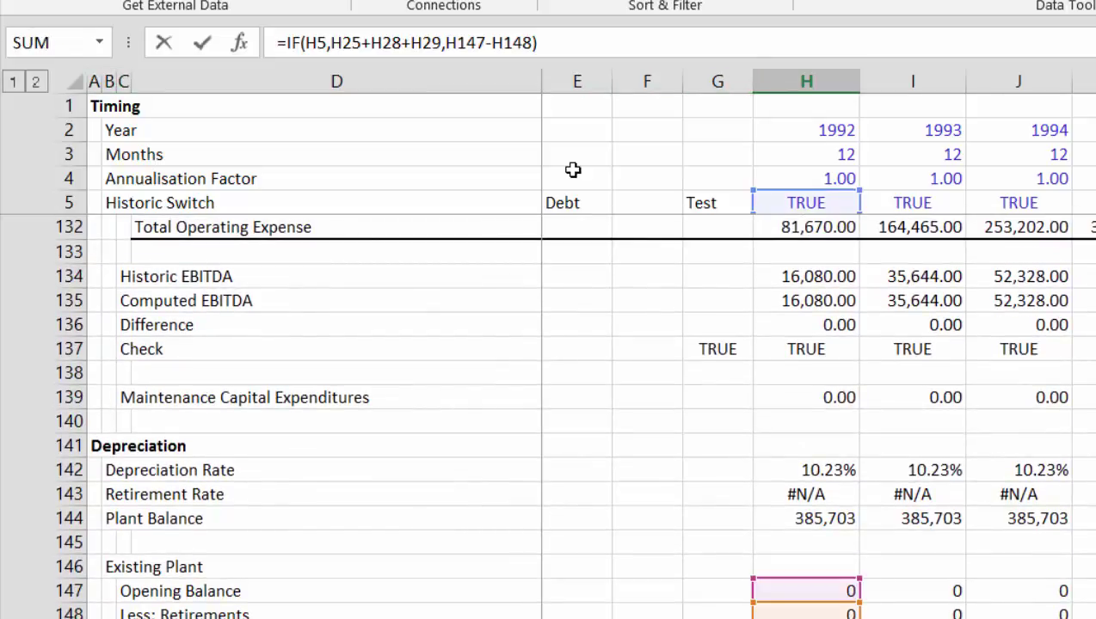
{"action": "key", "text": "Escape"}
- Begin rebuilding H149's closing balance as an IF formula testing historic switch H5, with property total H25 as the first true-case term
{"action": "type", "text": "=if("}
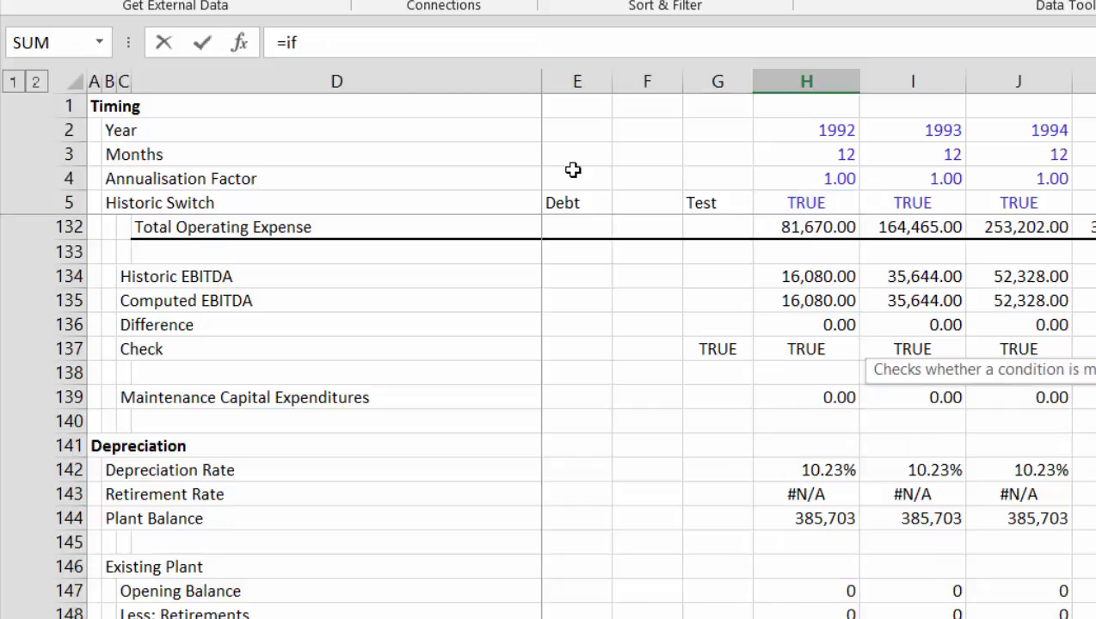
{"action": "left_click", "coordinate": [812, 202]}
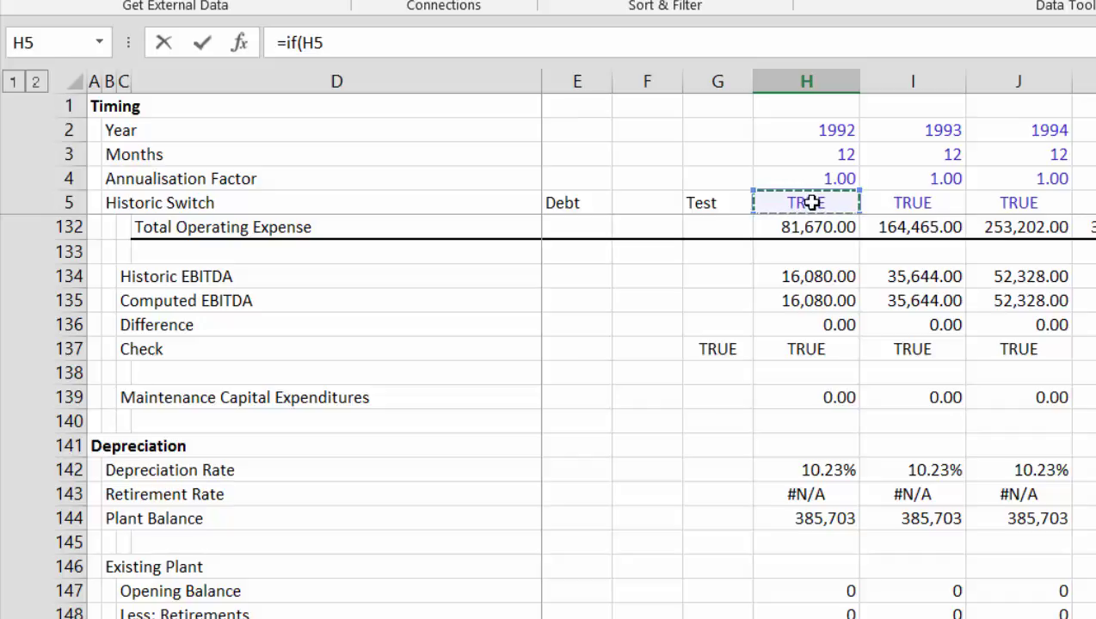
{"action": "type", "text": ","}
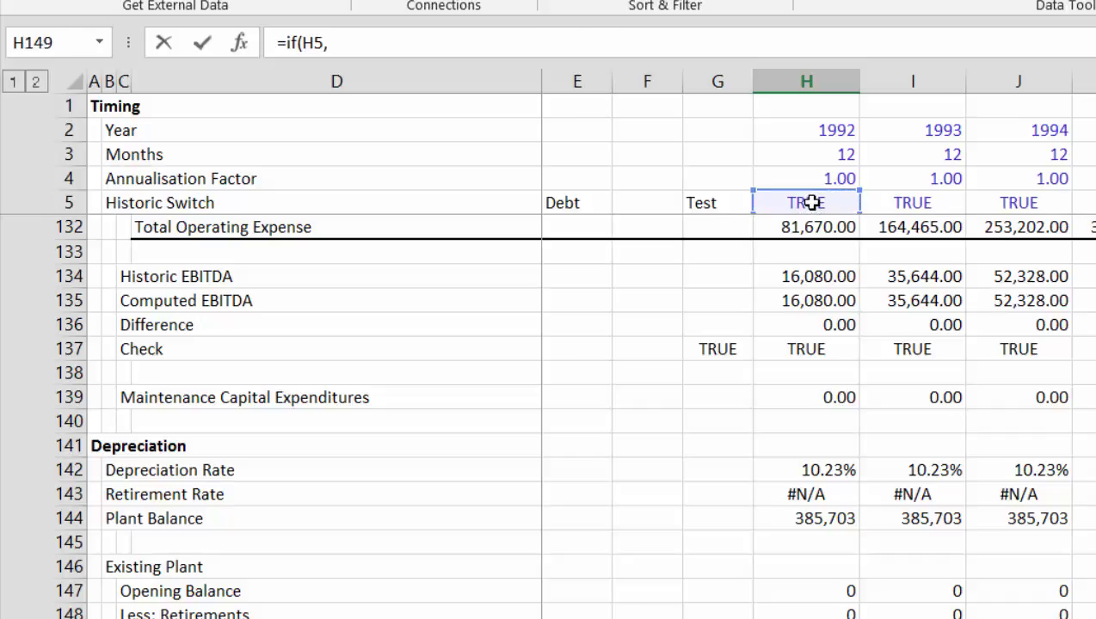
{"action": "key", "text": "Up"}
{"action": "key", "text": "Up"}
{"action": "key", "text": "Up"}
{"action": "key", "text": "Up"}
{"action": "key", "text": "Up"}
{"action": "key", "text": "Up"}
{"action": "key", "text": "Up"}
{"action": "key", "text": "Up"}
{"action": "key", "text": "Up"}
{"action": "key", "text": "Up"}
{"action": "key", "text": "Up"}
{"action": "key", "text": "Up"}
{"action": "key", "text": "Up"}
{"action": "key", "text": "Up"}
{"action": "key", "text": "Up"}
{"action": "key", "text": "Up"}
{"action": "key", "text": "Up"}
{"action": "key", "text": "Up"}
{"action": "key", "text": "Up"}
{"action": "key", "text": "Up"}
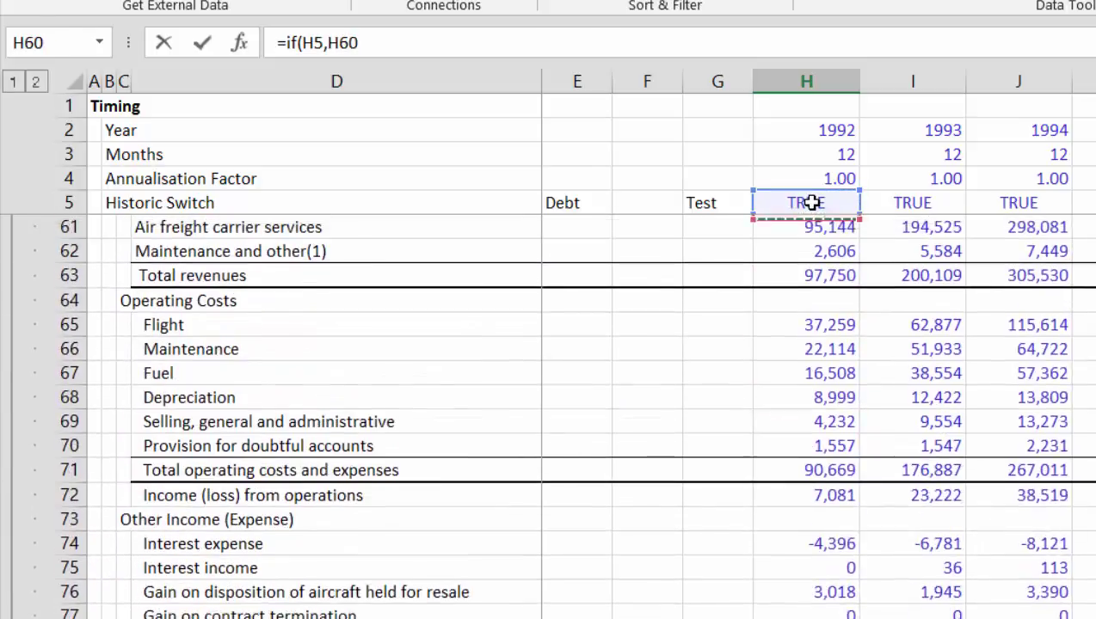
{"action": "key", "text": "Up"}
{"action": "key", "text": "Up"}
{"action": "key", "text": "Up"}
{"action": "key", "text": "Up"}
{"action": "key", "text": "Up"}
{"action": "key", "text": "Up"}
{"action": "key", "text": "Up"}
{"action": "key", "text": "Up"}
{"action": "key", "text": "Up"}
{"action": "key", "text": "Up"}
{"action": "key", "text": "Up"}
{"action": "key", "text": "Up"}
{"action": "key", "text": "Up"}
{"action": "key", "text": "Up"}
{"action": "key", "text": "Up"}
{"action": "key", "text": "Up"}
{"action": "key", "text": "Up"}
{"action": "key", "text": "Up"}
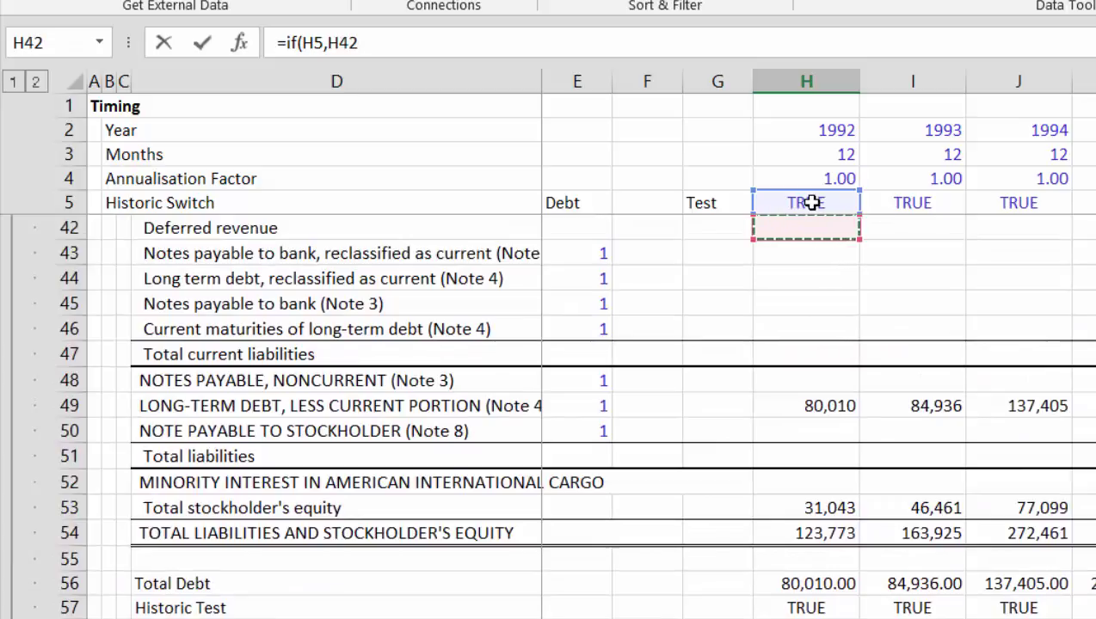
{"action": "key", "text": "Up"}
{"action": "key", "text": "Up"}
{"action": "key", "text": "Up"}
{"action": "key", "text": "Up"}
{"action": "key", "text": "Up"}
{"action": "key", "text": "Up"}
{"action": "key", "text": "Up"}
{"action": "key", "text": "Up"}
{"action": "key", "text": "Up"}
{"action": "key", "text": "Up"}
{"action": "key", "text": "Up"}
{"action": "key", "text": "Up"}
{"action": "key", "text": "Up"}
{"action": "key", "text": "Up"}
{"action": "key", "text": "Up"}
{"action": "key", "text": "Up"}
{"action": "key", "text": "Up"}
{"action": "key", "text": "Up"}
{"action": "key", "text": "Down"}
{"action": "key", "text": "Down"}
{"action": "key", "text": "Down"}
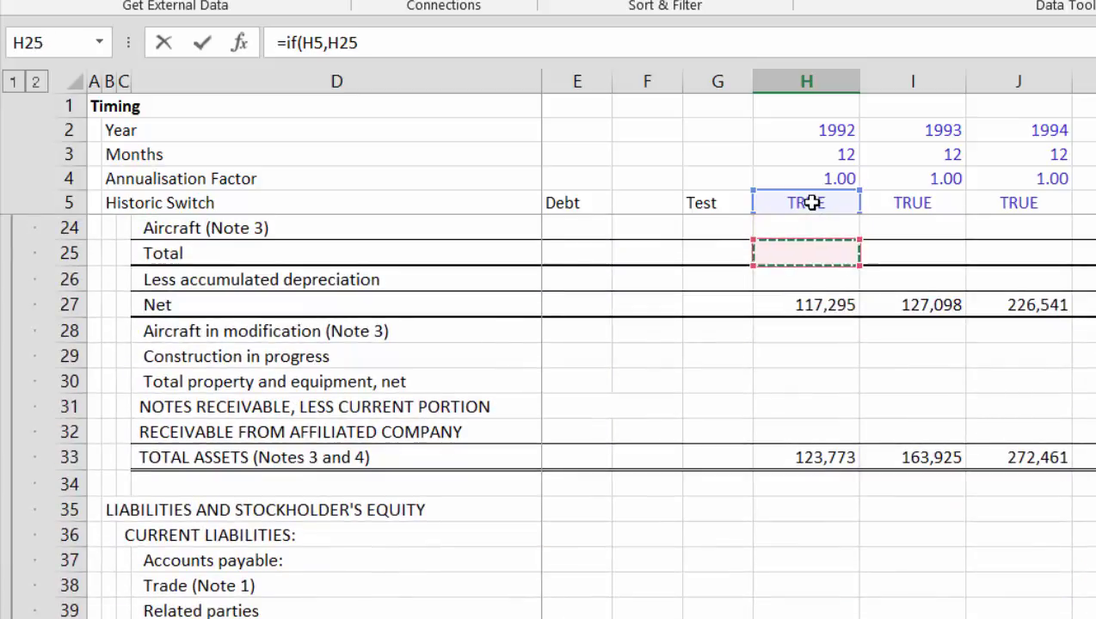
{"action": "key", "text": "Up"}
{"action": "key", "text": "Up"}
- Add Aircraft in modification (H28) and Construction in progress (H29) to the true case of H149's formula
{"action": "type", "text": "+"}
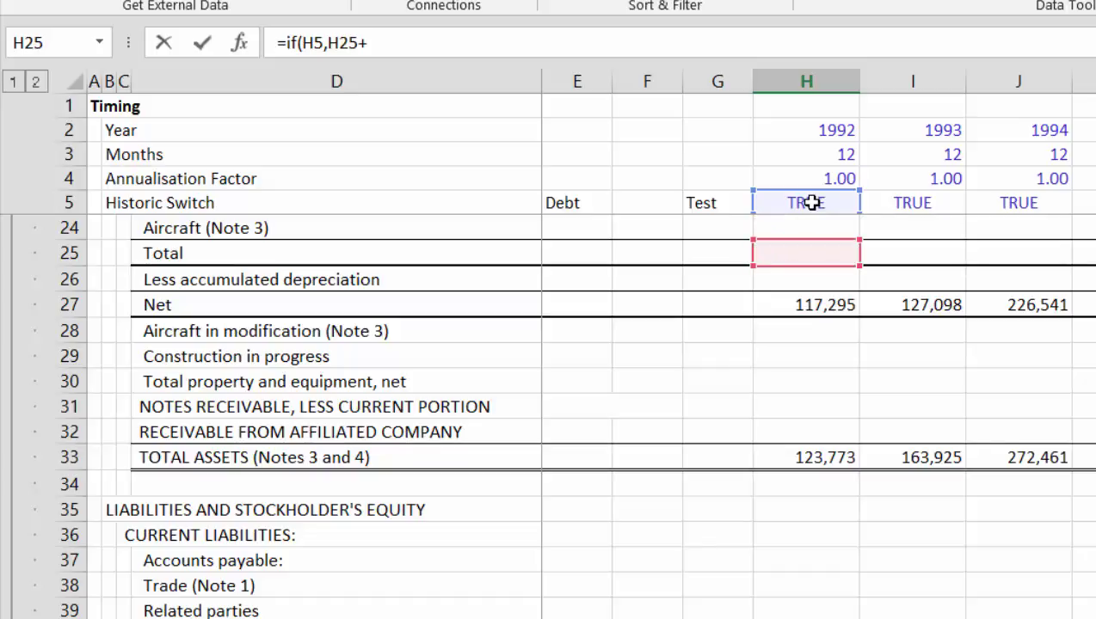
{"action": "left_click", "coordinate": [810, 339]}
{"action": "type", "text": "+"}
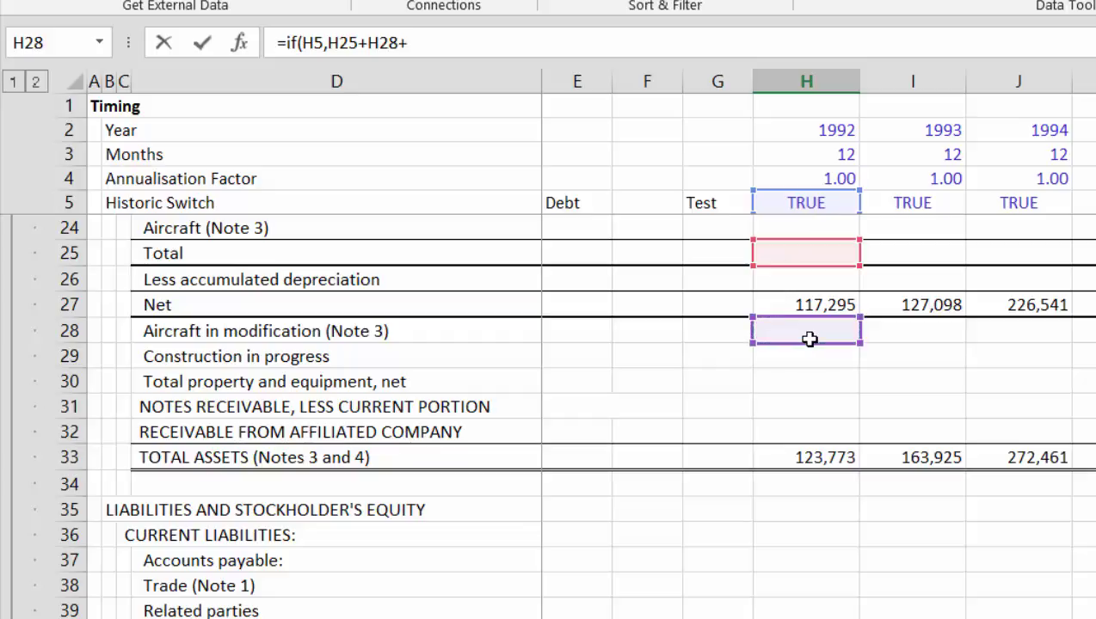
{"action": "left_click", "coordinate": [811, 360]}
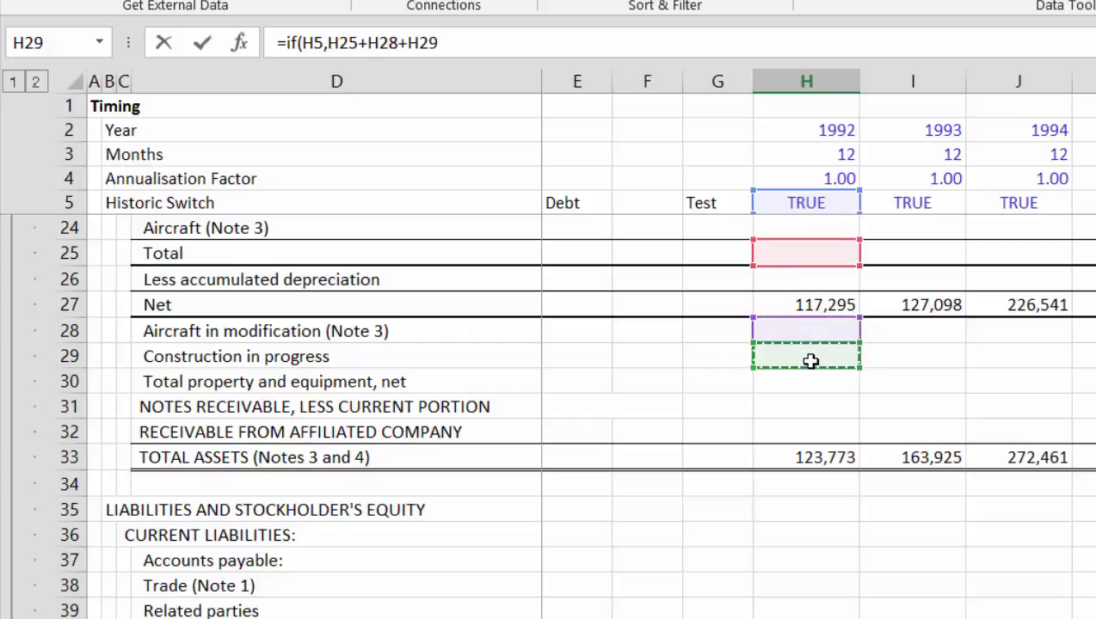
{"action": "type", "text": ","}
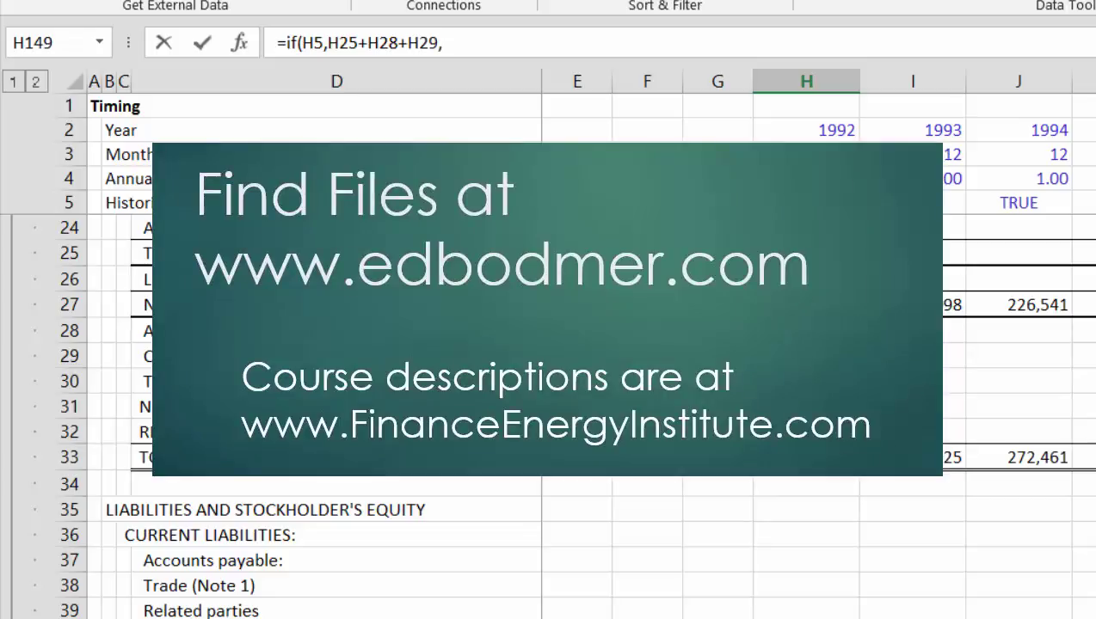
- Complete H149's false case as opening balance less retirements, H147-H148, and enter the formula
{"action": "key", "text": "Down"}
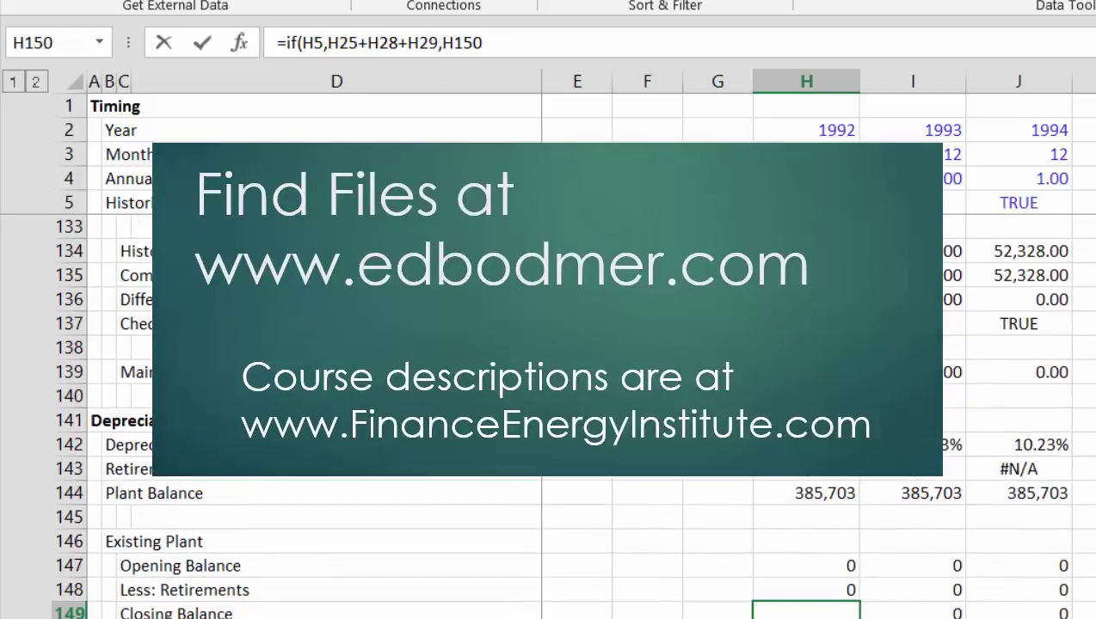
{"action": "key", "text": "Down"}
{"action": "key", "text": "Up"}
{"action": "key", "text": "Up"}
{"action": "key", "text": "Up"}
{"action": "key", "text": "Up"}
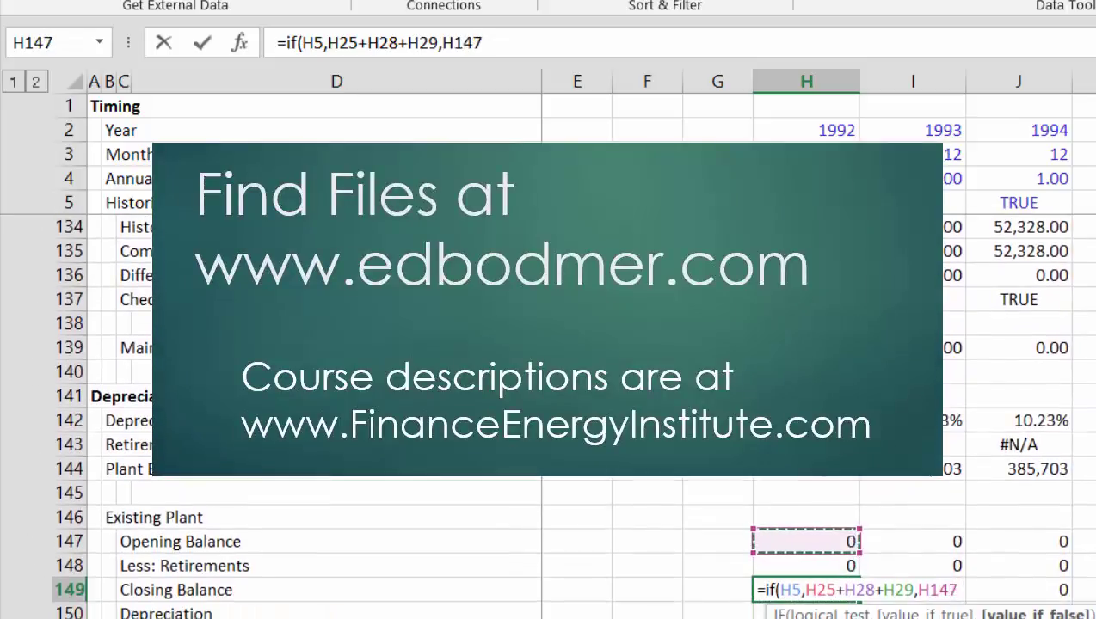
{"action": "type", "text": "-"}
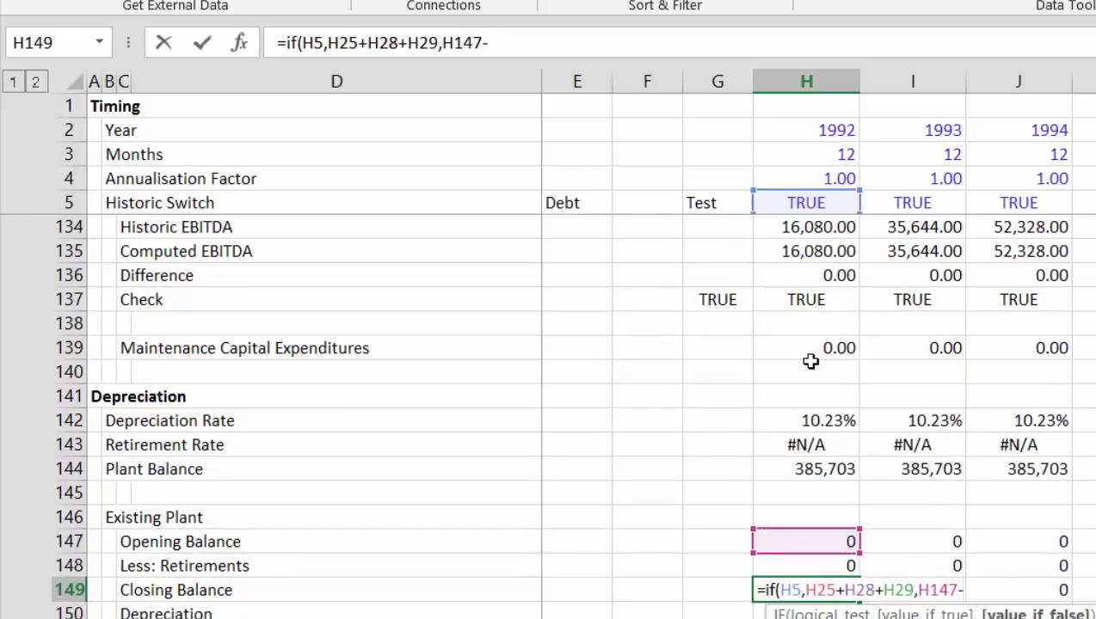
{"action": "key", "text": "Up"}
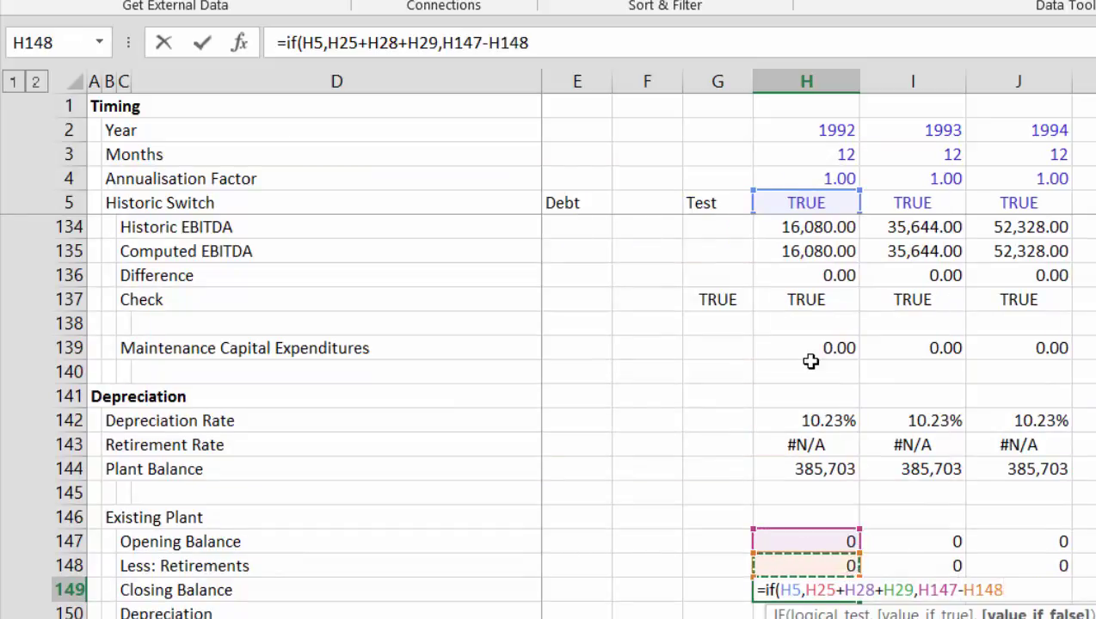
{"action": "key", "text": "Return"}
{"action": "key", "text": "Up"}
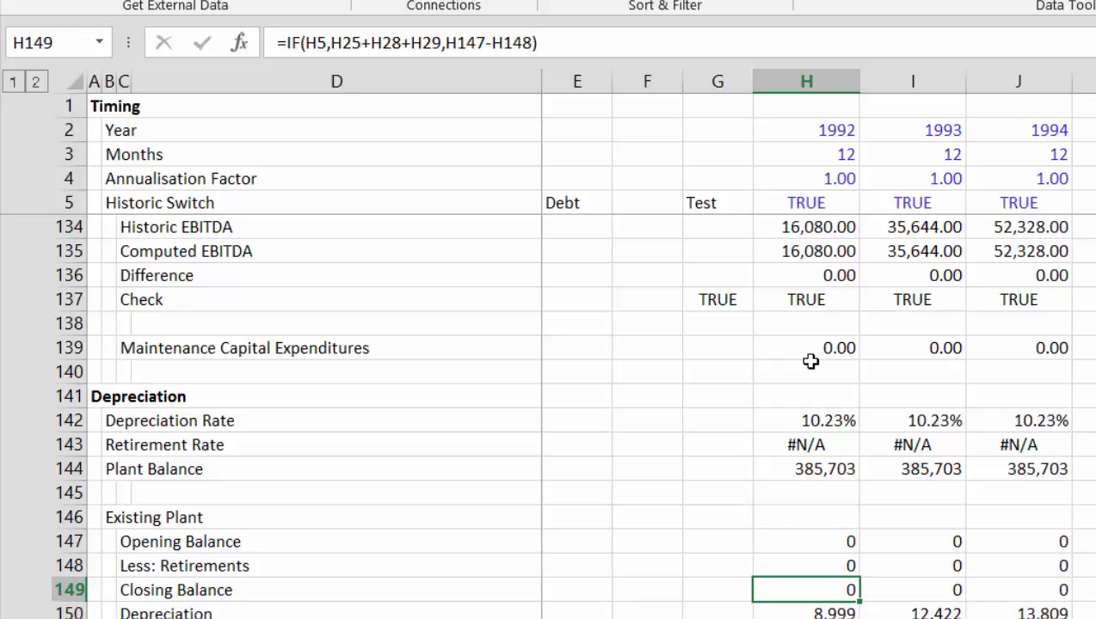
- Check the existing plant closing balance formulas across row 149, from the historic years into the forecast years
{"action": "key", "text": "ctrl+shift+Right"}
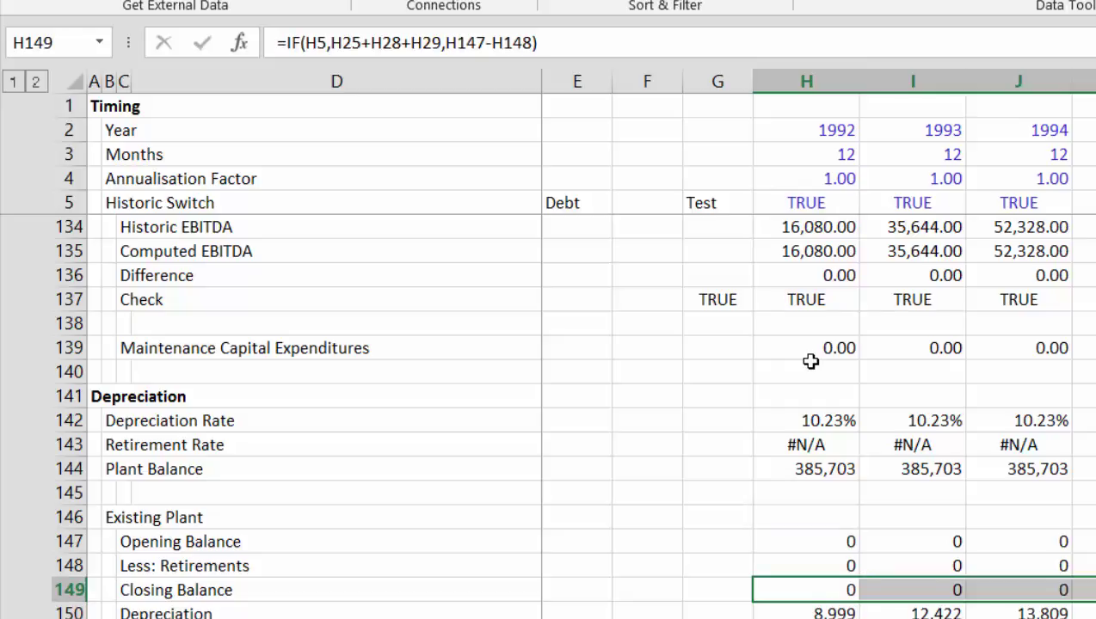
{"action": "key", "text": "Right"}
{"action": "key", "text": "Right"}
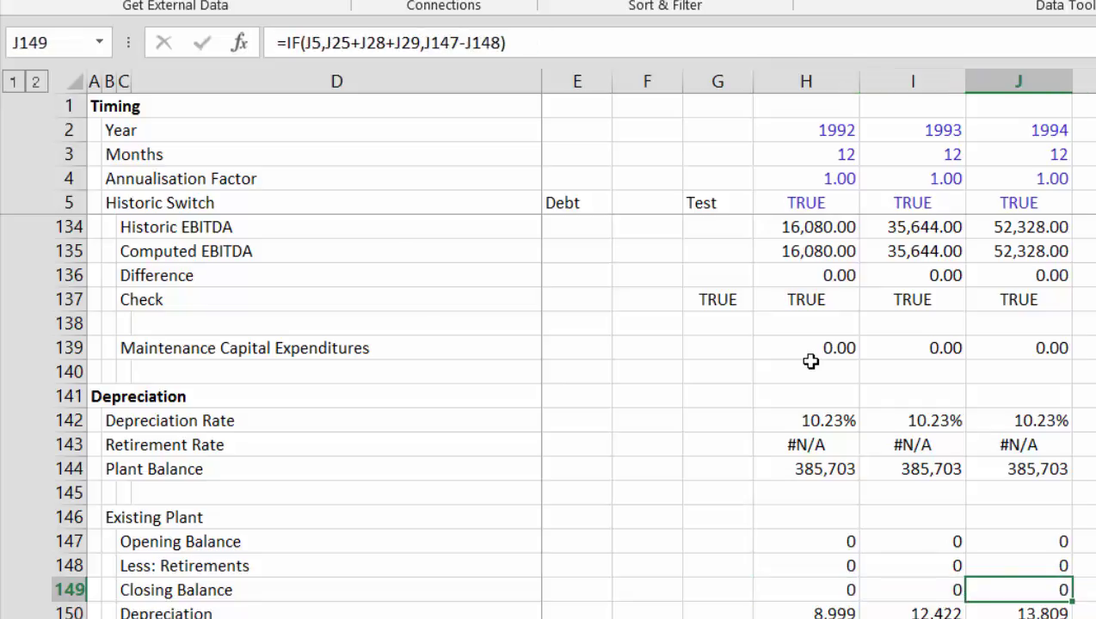
{"action": "key", "text": "Right"}
{"action": "key", "text": "Right"}
{"action": "key", "text": "Right"}
{"action": "key", "text": "Right"}
{"action": "key", "text": "Right"}
{"action": "key", "text": "Right"}
{"action": "key", "text": "Right"}
{"action": "key", "text": "Right"}
{"action": "key", "text": "Right"}
{"action": "key", "text": "Right"}
{"action": "key", "text": "Right"}
{"action": "key", "text": "Right"}
{"action": "key", "text": "Right"}
{"action": "key", "text": "Left"}
{"action": "key", "text": "Left"}
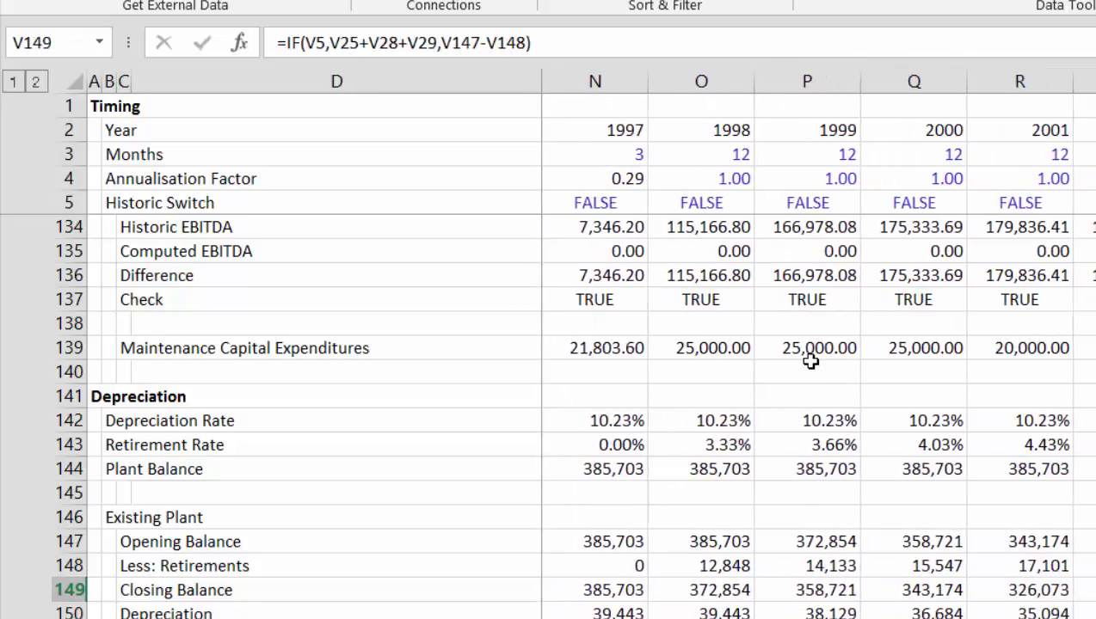
- Return to the 1992 column and inspect the Accumulated Depreciation formulas in H155 and H156, including the cells H156 references
{"action": "key", "text": "Left"}
{"action": "key", "text": "Left"}
{"action": "key", "text": "Left"}
{"action": "key", "text": "Left"}
{"action": "key", "text": "Left"}
{"action": "key", "text": "Left"}
{"action": "key", "text": "Left"}
{"action": "key", "text": "Left"}
{"action": "key", "text": "Left"}
{"action": "key", "text": "Left"}
{"action": "key", "text": "Left"}
{"action": "key", "text": "Left"}
{"action": "key", "text": "Left"}
{"action": "key", "text": "Left"}
{"action": "key", "text": "Left"}
{"action": "key", "text": "Left"}
{"action": "key", "text": "Left"}
{"action": "key", "text": "Left"}
{"action": "key", "text": "Left"}
{"action": "key", "text": "Left"}
{"action": "key", "text": "Down"}
{"action": "key", "text": "Down"}
{"action": "key", "text": "Down"}
{"action": "key", "text": "Down"}
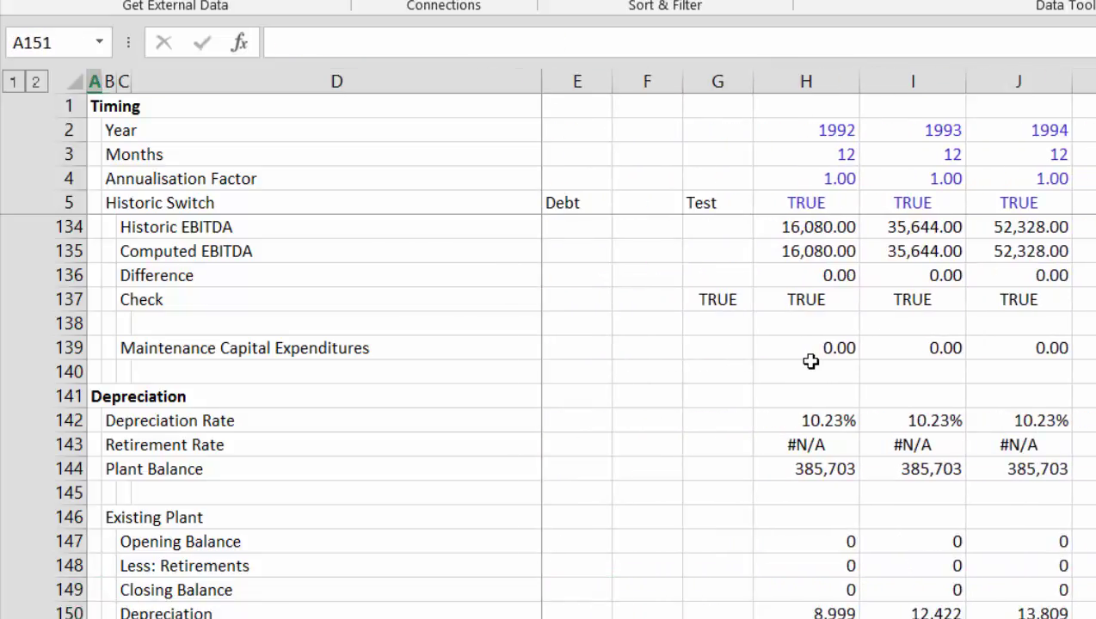
{"action": "key", "text": "Down"}
{"action": "key", "text": "Up"}
{"action": "key", "text": "Right"}
{"action": "key", "text": "Right"}
{"action": "key", "text": "Right"}
{"action": "key", "text": "Right"}
{"action": "key", "text": "Right"}
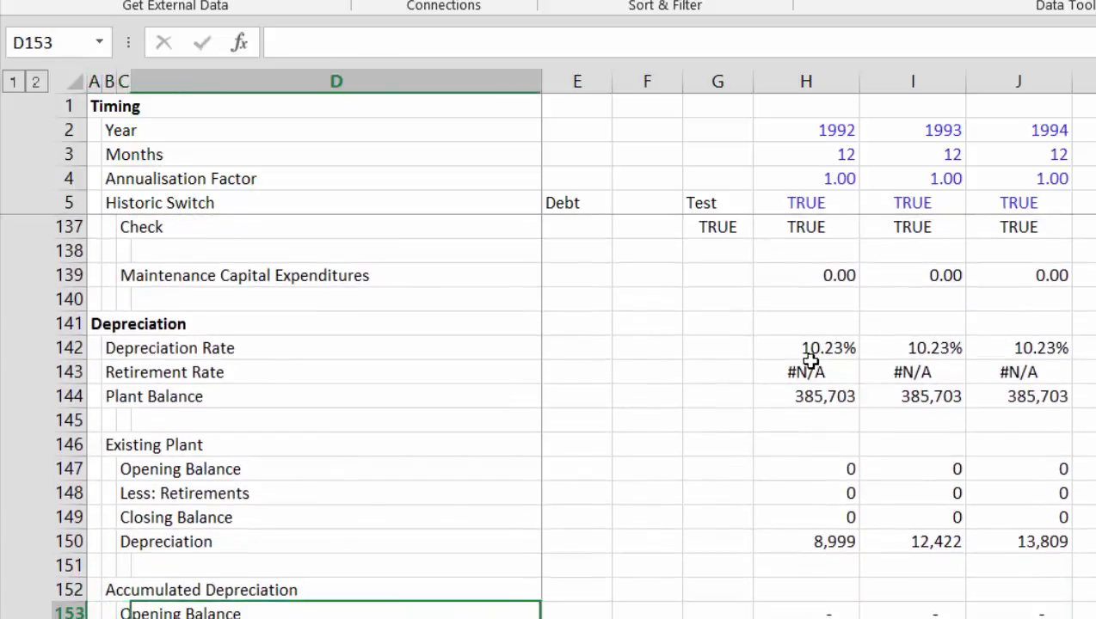
{"action": "key", "text": "Right"}
{"action": "key", "text": "Right"}
{"action": "key", "text": "Down"}
{"action": "key", "text": "Down"}
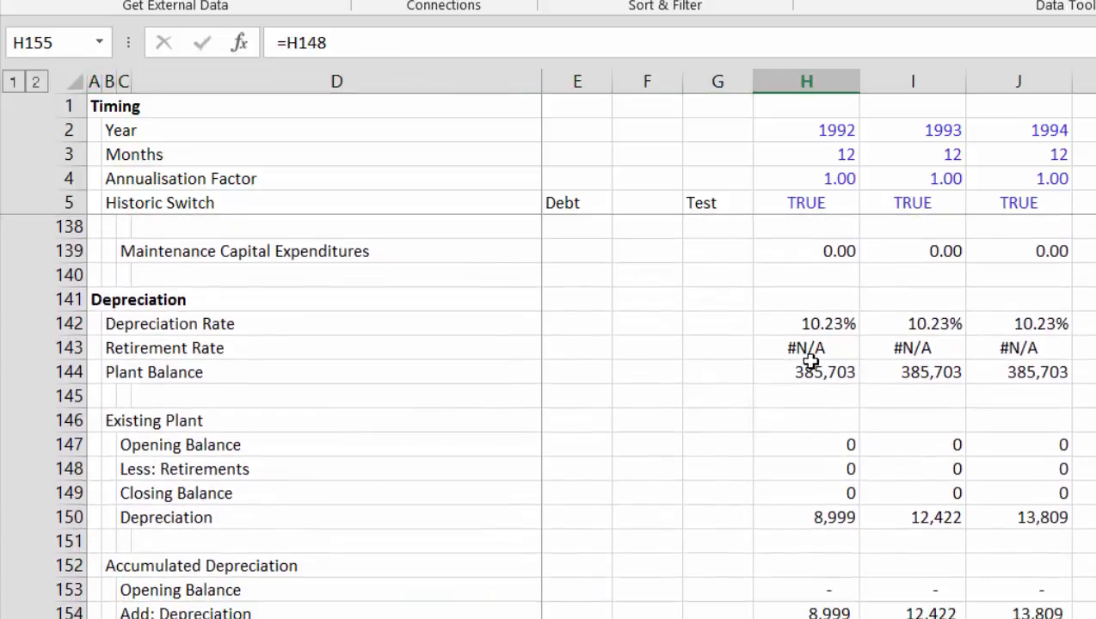
{"action": "key", "text": "Down"}
{"action": "key", "text": "Up"}
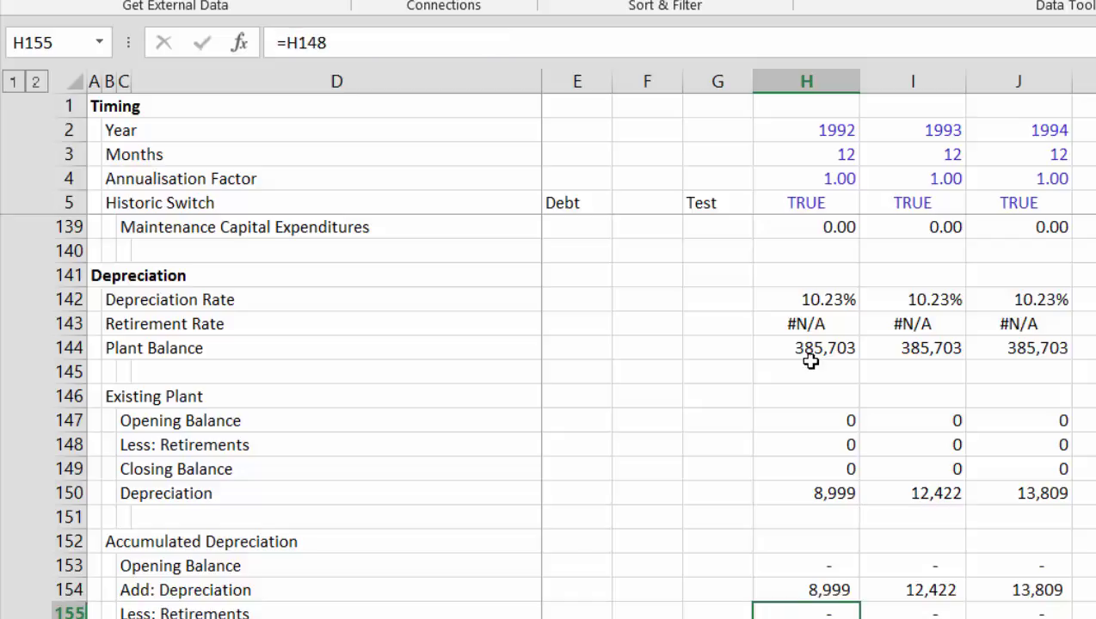
{"action": "key", "text": "Down"}
{"action": "key", "text": "F2"}
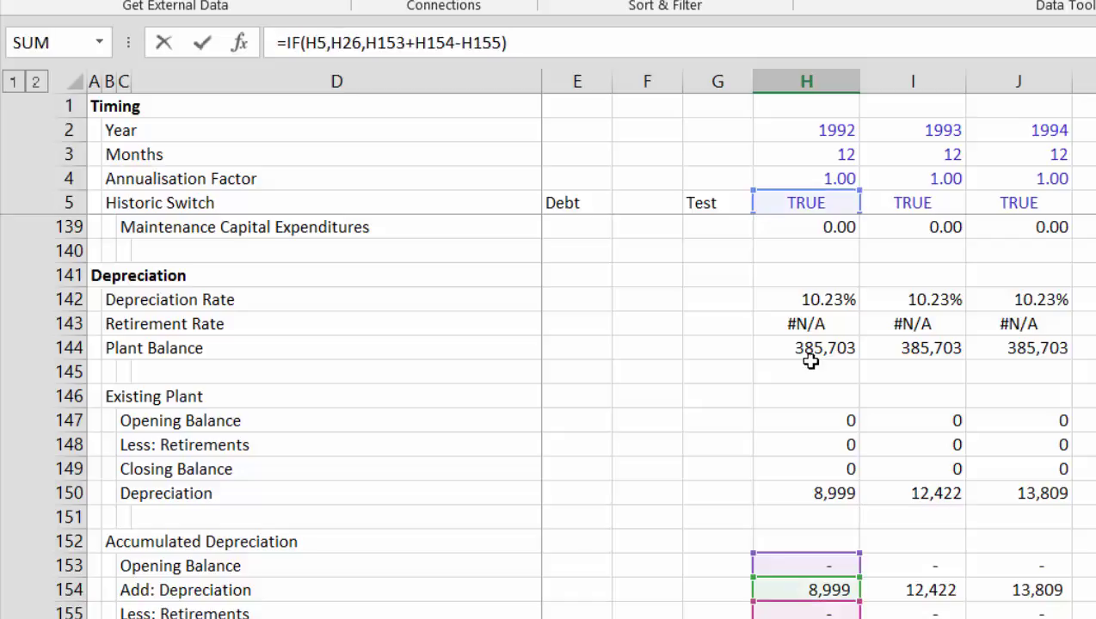
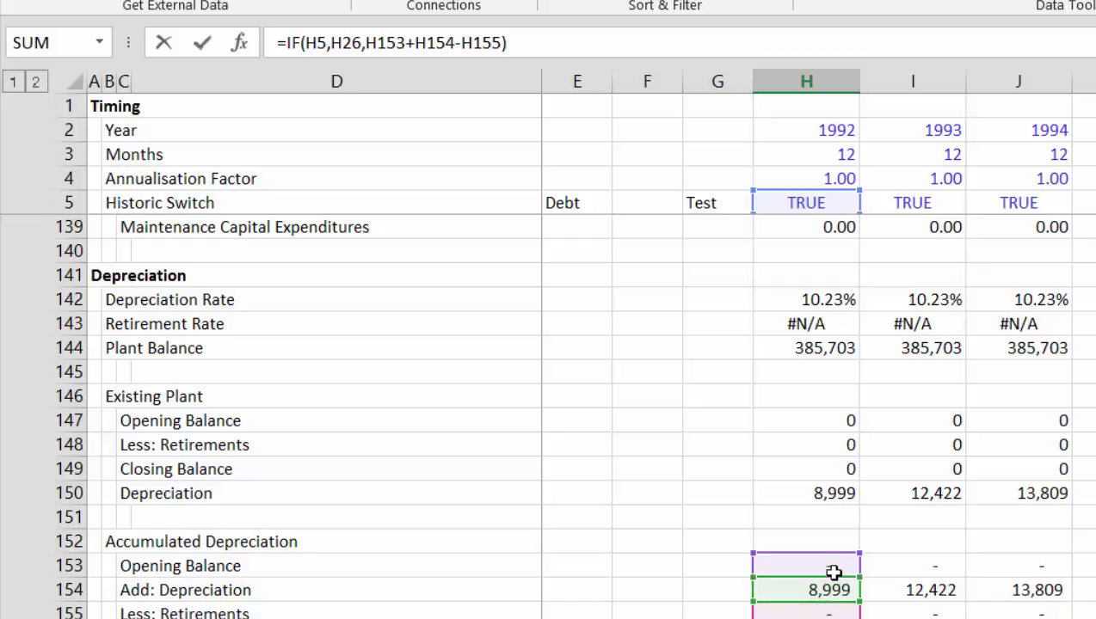
{"action": "key", "text": "Return"}
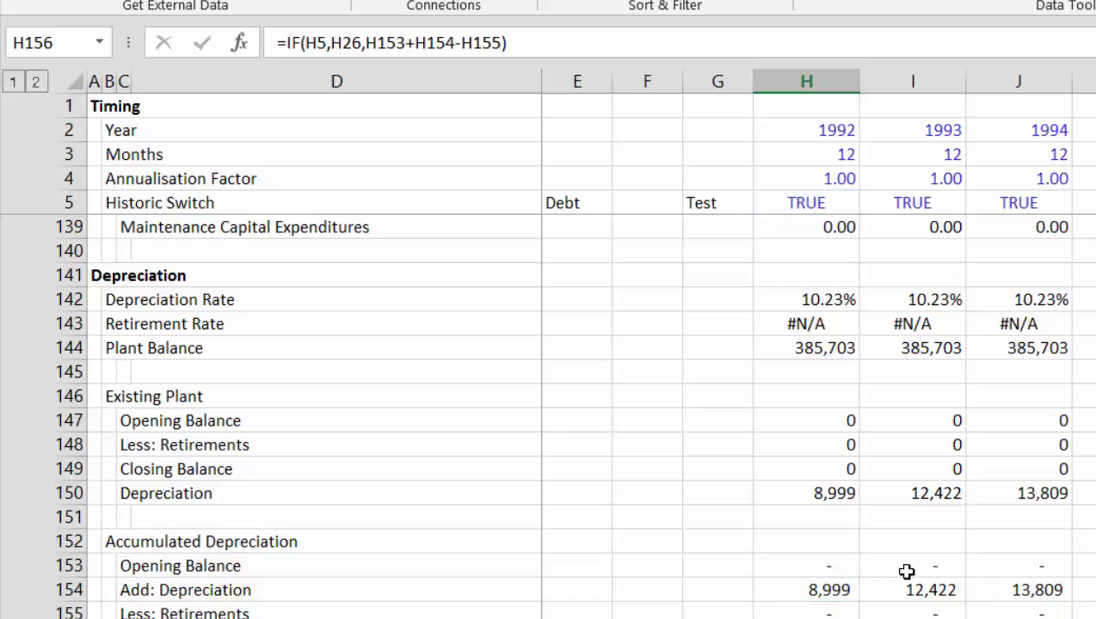
- Check the Accumulated Depreciation closing balance formulas across row 156, from the historic years into the forecast years
{"action": "key", "text": "Down"}
{"action": "key", "text": "Up"}
{"action": "key", "text": "Up"}
{"action": "key", "text": "Right"}
{"action": "key", "text": "Right"}
{"action": "key", "text": "Right"}
{"action": "key", "text": "Right"}
{"action": "key", "text": "Right"}
{"action": "key", "text": "Right"}
{"action": "key", "text": "Right"}
{"action": "key", "text": "Right"}
{"action": "key", "text": "Right"}
{"action": "key", "text": "Right"}
{"action": "key", "text": "Right"}
{"action": "key", "text": "Right"}
{"action": "key", "text": "Right"}
{"action": "key", "text": "Right"}
{"action": "key", "text": "Right"}
{"action": "key", "text": "Right"}
{"action": "key", "text": "Right"}
{"action": "key", "text": "Right"}
{"action": "key", "text": "Right"}
{"action": "key", "text": "Right"}
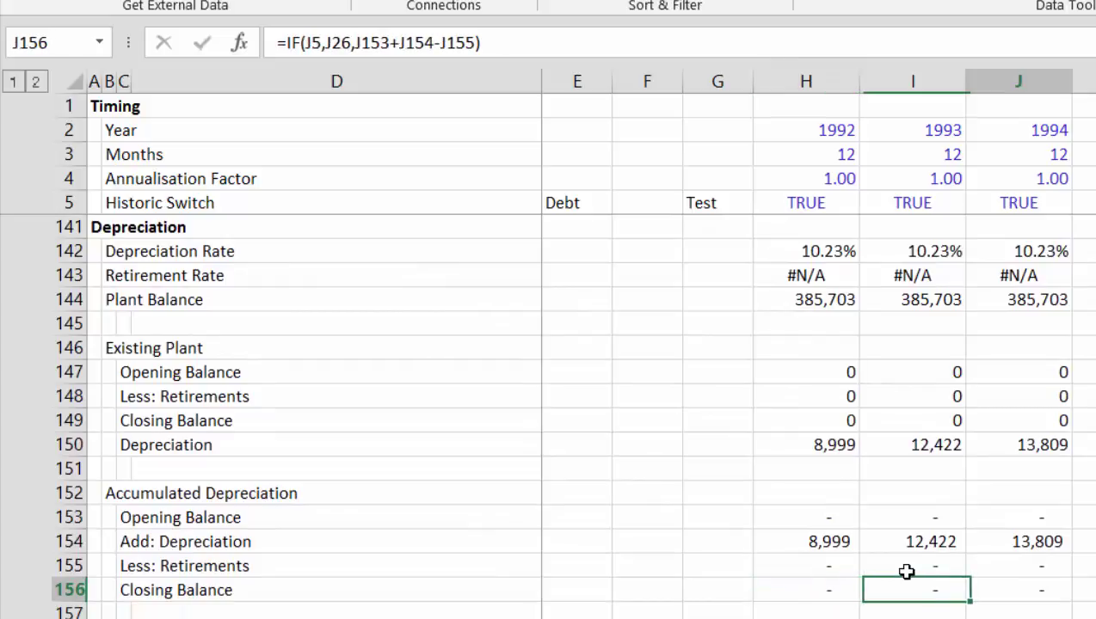
{"action": "key", "text": "Left"}
{"action": "key", "text": "Left"}
{"action": "key", "text": "Left"}
{"action": "key", "text": "Left"}
{"action": "key", "text": "Left"}
{"action": "key", "text": "Left"}
{"action": "key", "text": "Left"}
{"action": "key", "text": "Left"}
{"action": "key", "text": "Left"}
{"action": "key", "text": "Left"}
{"action": "key", "text": "Left"}
{"action": "key", "text": "Left"}
{"action": "key", "text": "Left"}
{"action": "key", "text": "Left"}
{"action": "key", "text": "Left"}
{"action": "key", "text": "Left"}
{"action": "key", "text": "Left"}
{"action": "key", "text": "Left"}
{"action": "key", "text": "Left"}
{"action": "key", "text": "Left"}
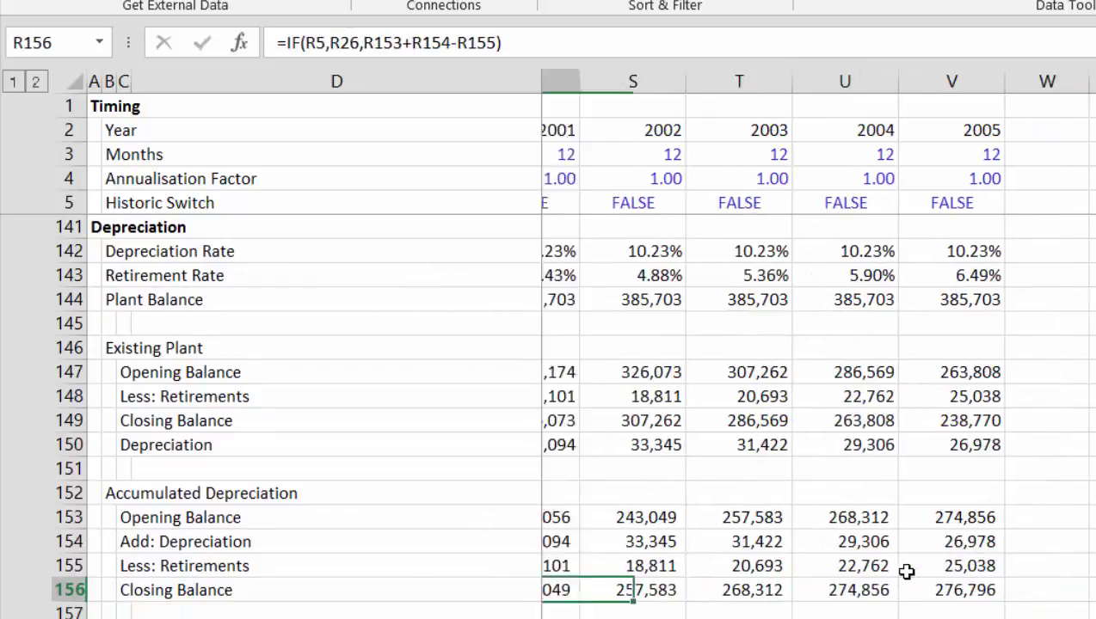
- Look through the sections below Accumulated Depreciation, from new plant and working capital down to the cash balance under Financing
{"action": "key", "text": "Down"}
{"action": "key", "text": "Down"}
{"action": "key", "text": "Down"}
{"action": "key", "text": "Down"}
{"action": "key", "text": "Down"}
{"action": "key", "text": "Down"}
{"action": "key", "text": "Down"}
{"action": "key", "text": "Down"}
{"action": "key", "text": "Down"}
{"action": "key", "text": "Down"}
{"action": "key", "text": "Down"}
{"action": "key", "text": "Down"}
{"action": "key", "text": "Down"}
{"action": "key", "text": "Down"}
{"action": "key", "text": "Down"}
{"action": "key", "text": "Down"}
{"action": "key", "text": "Down"}
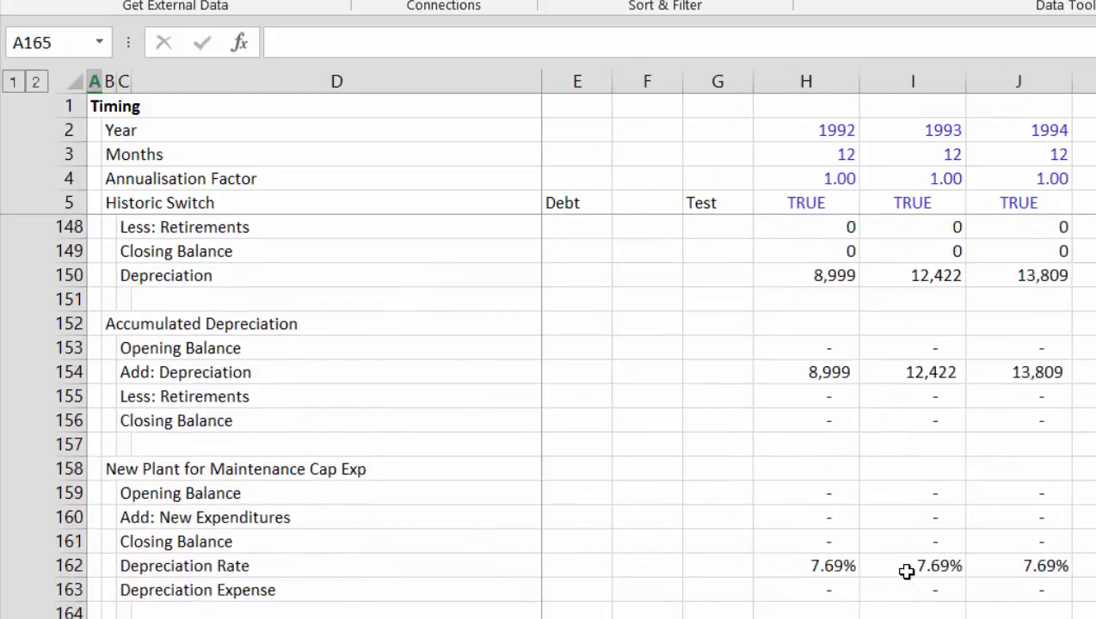
{"action": "key", "text": "Down"}
{"action": "key", "text": "Down"}
{"action": "key", "text": "Down"}
{"action": "key", "text": "Down"}
{"action": "key", "text": "Down"}
{"action": "key", "text": "Down"}
{"action": "key", "text": "Down"}
{"action": "key", "text": "Down"}
{"action": "key", "text": "Down"}
{"action": "key", "text": "Down"}
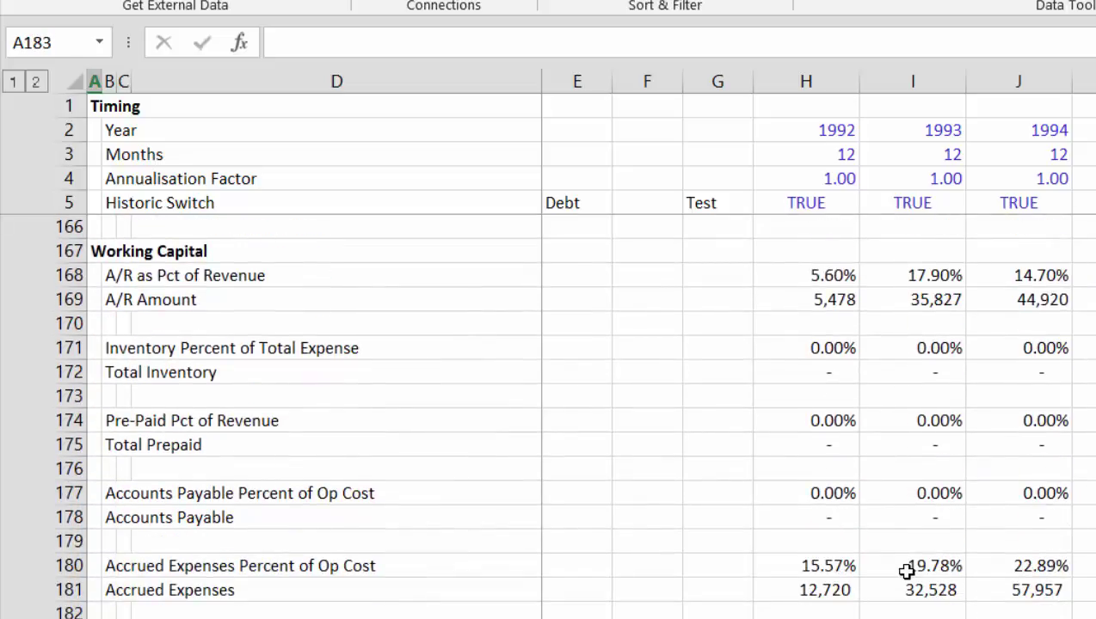
{"action": "key", "text": "Down"}
{"action": "key", "text": "Down"}
{"action": "key", "text": "Down"}
{"action": "key", "text": "Down"}
{"action": "key", "text": "Down"}
{"action": "key", "text": "Down"}
{"action": "key", "text": "Down"}
{"action": "key", "text": "Down"}
{"action": "key", "text": "Down"}
{"action": "key", "text": "Down"}
{"action": "key", "text": "Down"}
{"action": "key", "text": "Down"}
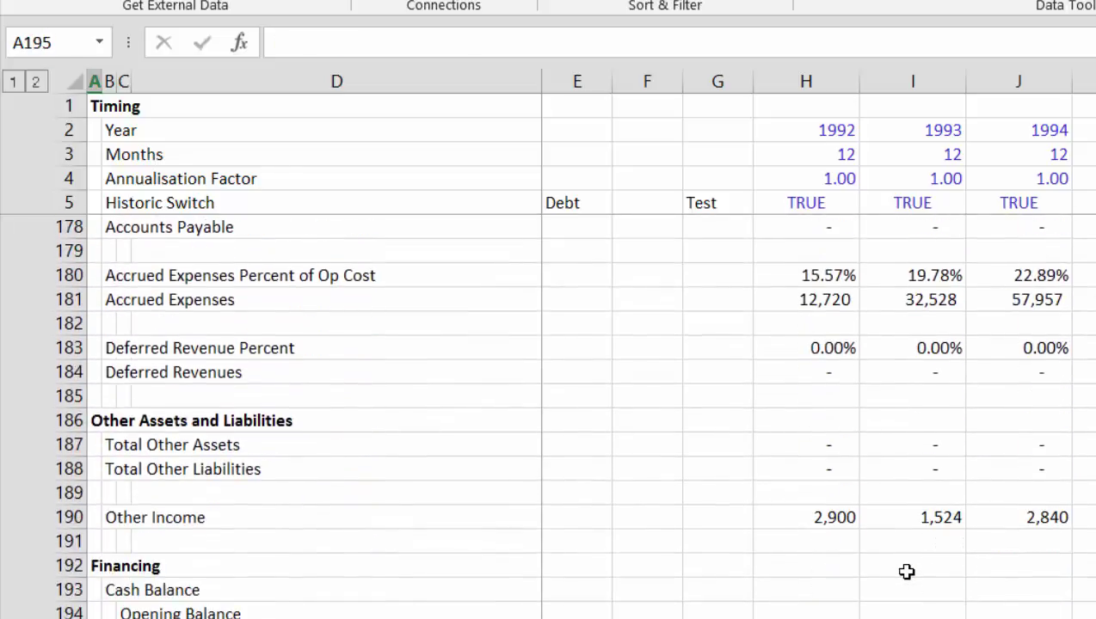
{"action": "key", "text": "Down"}
{"action": "key", "text": "Down"}
{"action": "key", "text": "Down"}
{"action": "key", "text": "Down"}
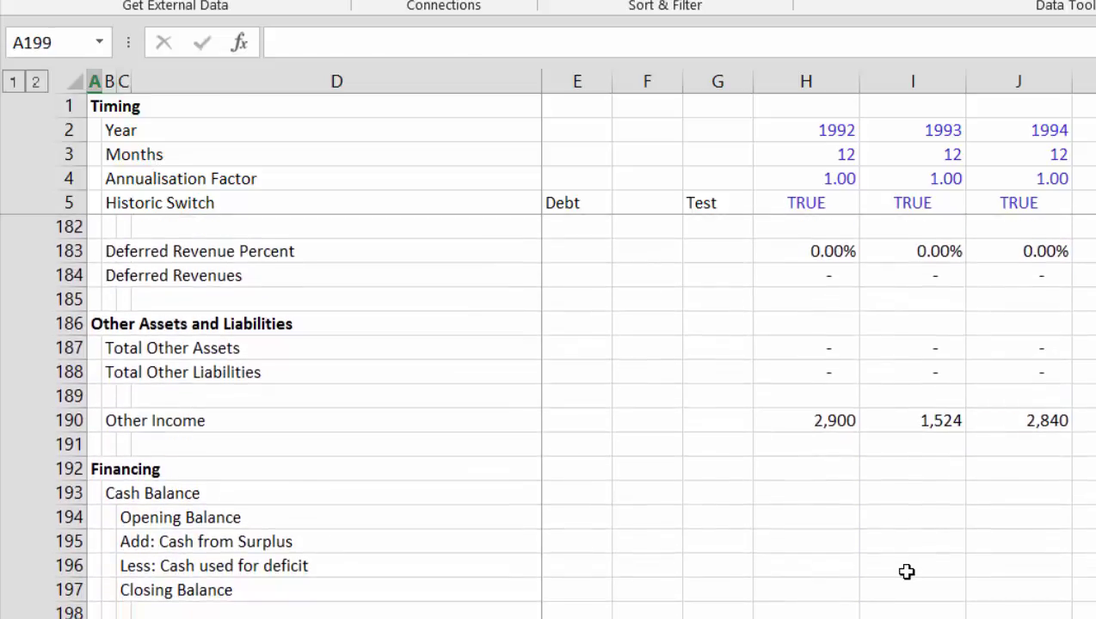
- Start an IF formula in H197, the 1992 cash Closing Balance, with the Historic Switch H5 as its logical test
{"action": "key", "text": "Up"}
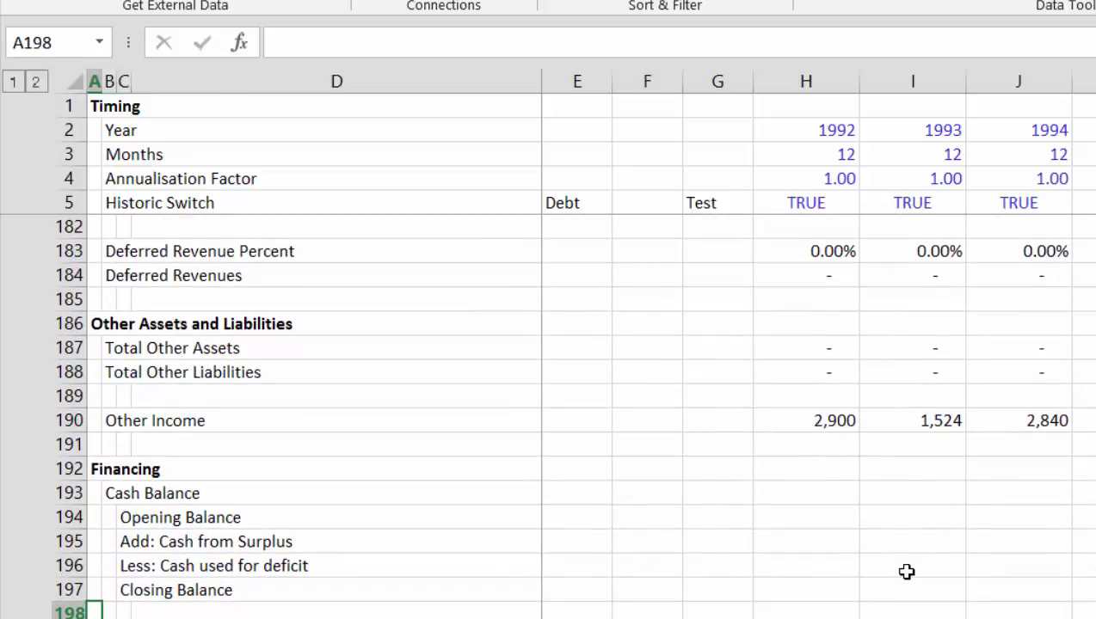
{"action": "key", "text": "Up"}
{"action": "key", "text": "Right"}
{"action": "key", "text": "Right"}
{"action": "key", "text": "Right"}
{"action": "key", "text": "Right"}
{"action": "key", "text": "Right"}
{"action": "key", "text": "Right"}
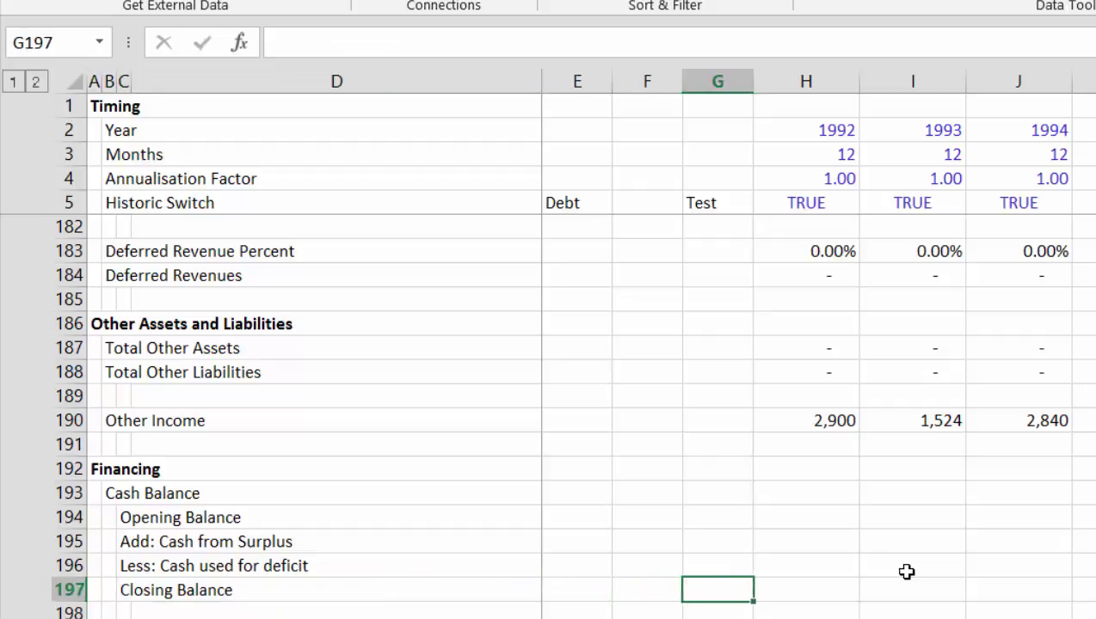
{"action": "key", "text": "Right"}
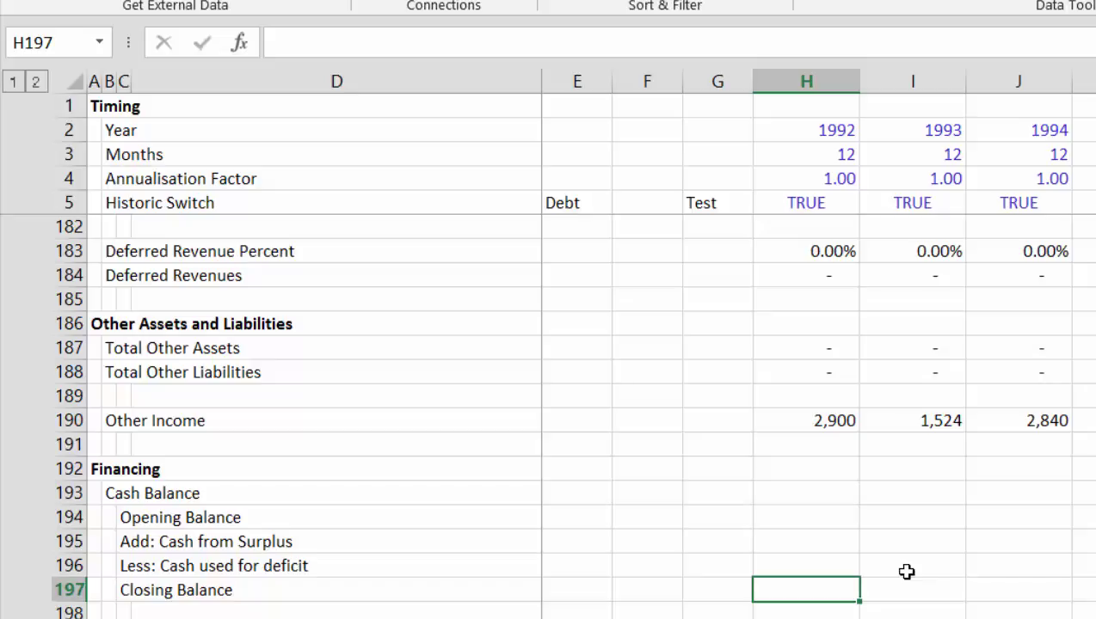
{"action": "type", "text": "=if("}
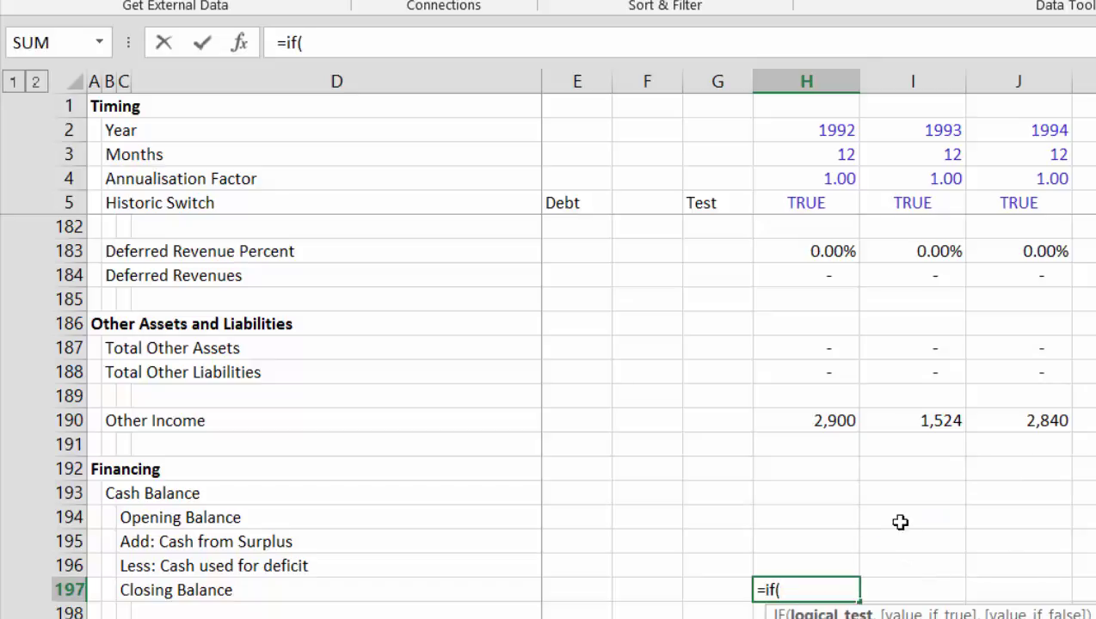
{"action": "left_click", "coordinate": [824, 198]}
{"action": "type", "text": ","}
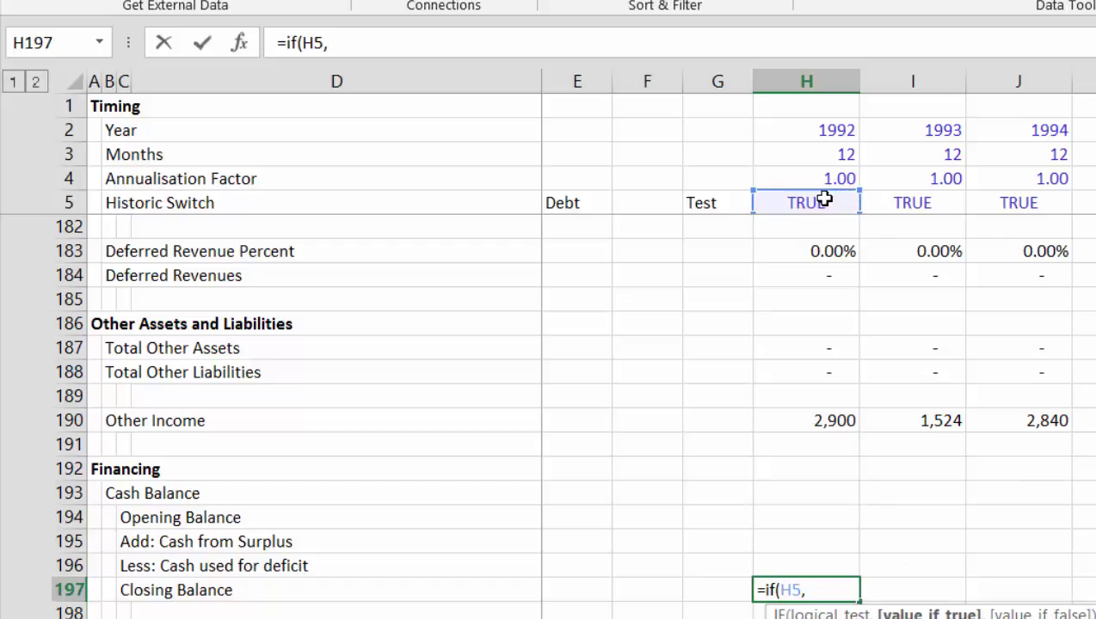
- Use the historic balance sheet Cash (H9) as the true case of H197's formula
{"action": "key", "text": "Page_Up"}
{"action": "key", "text": "Page_Up"}
{"action": "key", "text": "Page_Up"}
{"action": "key", "text": "Page_Up"}
{"action": "key", "text": "Page_Up"}
{"action": "key", "text": "Page_Up"}
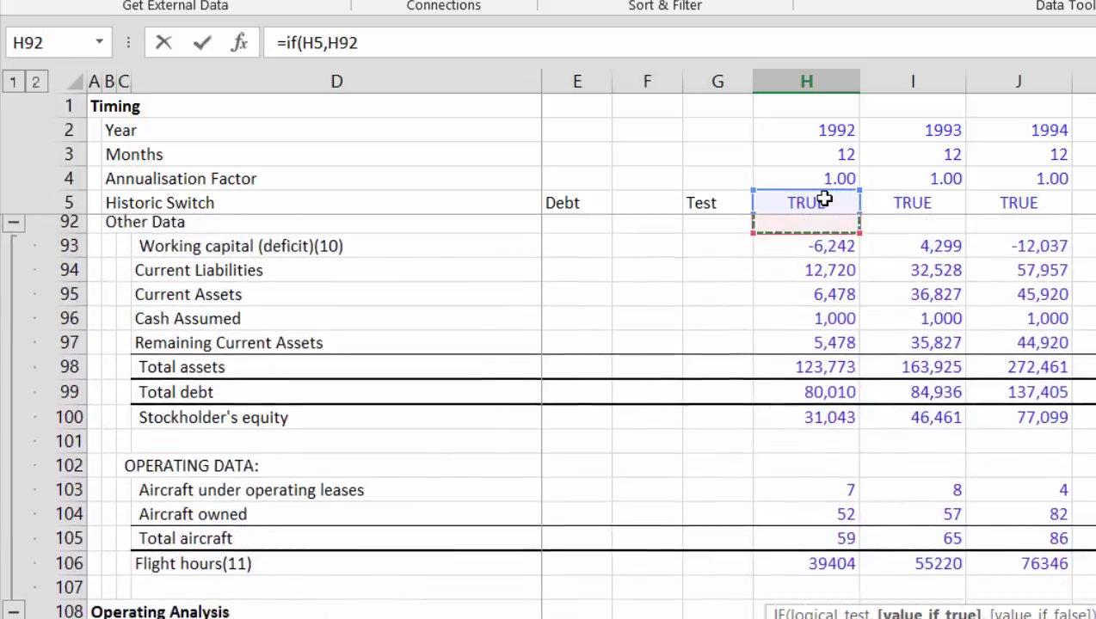
{"action": "key", "text": "Page_Up"}
{"action": "key", "text": "Page_Up"}
{"action": "key", "text": "Page_Up"}
{"action": "key", "text": "Page_Up"}
{"action": "key", "text": "Page_Up"}
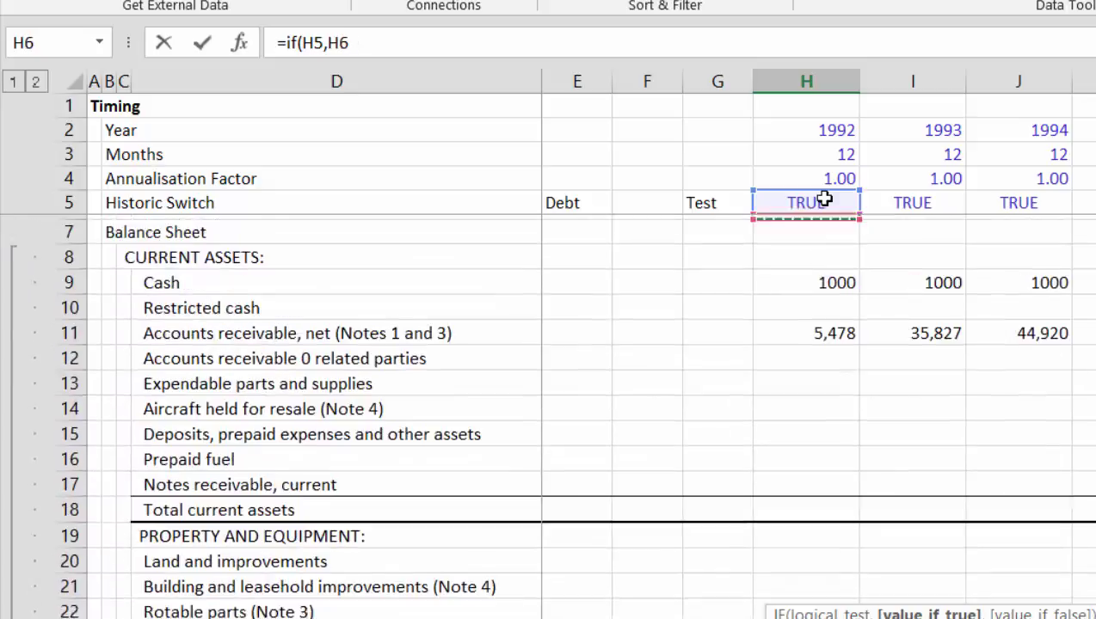
{"action": "key", "text": "Down"}
{"action": "key", "text": "Down"}
{"action": "key", "text": "Down"}
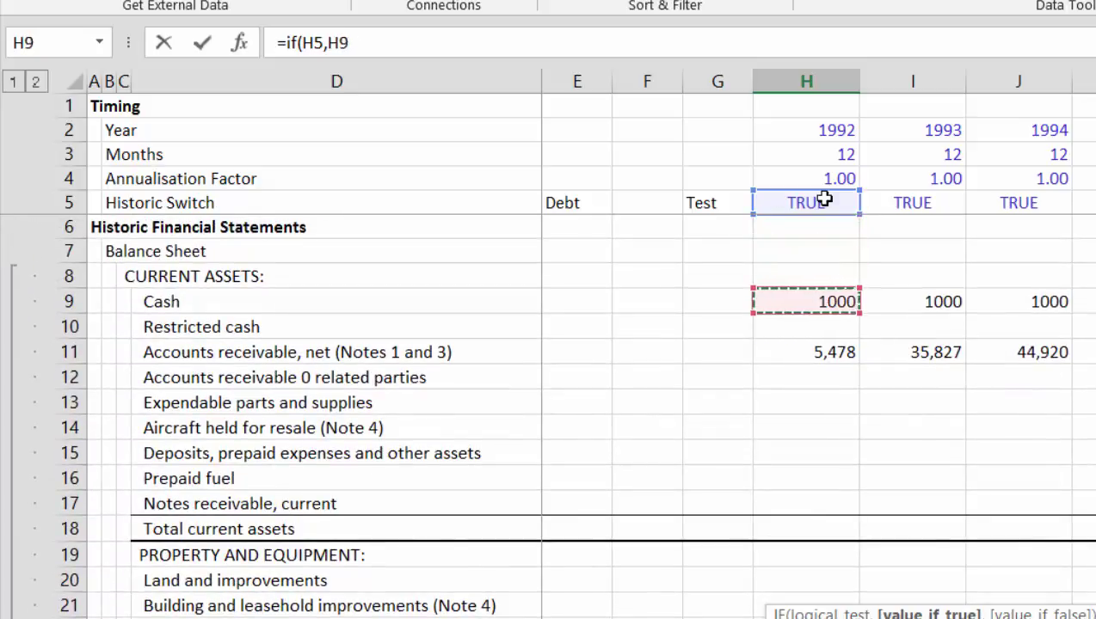
{"action": "type", "text": ","}
- Complete H197's false case as opening balance plus surplus less deficit, H194+H195-H196, and enter the formula
{"action": "key", "text": "Up"}
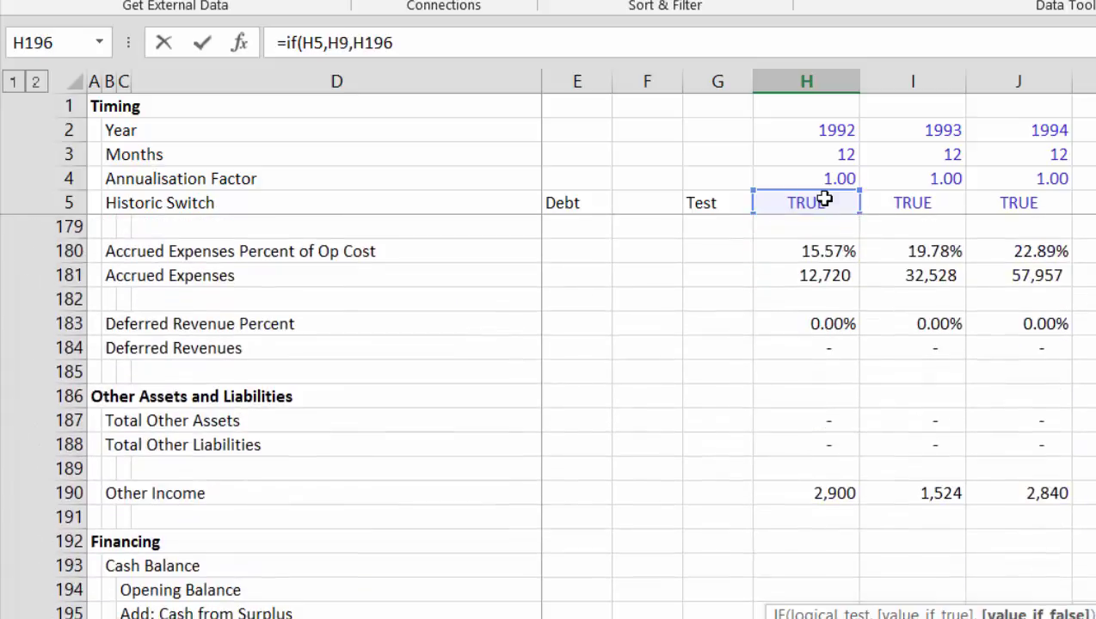
{"action": "key", "text": "Up"}
{"action": "key", "text": "Up"}
{"action": "key", "text": "Down"}
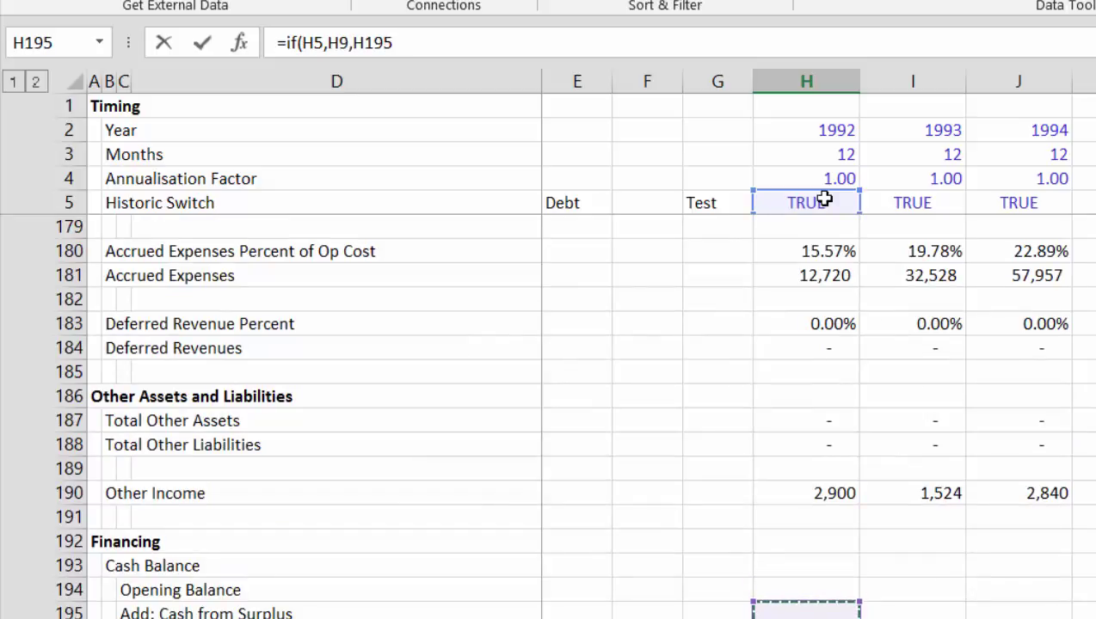
{"action": "key", "text": "Up"}
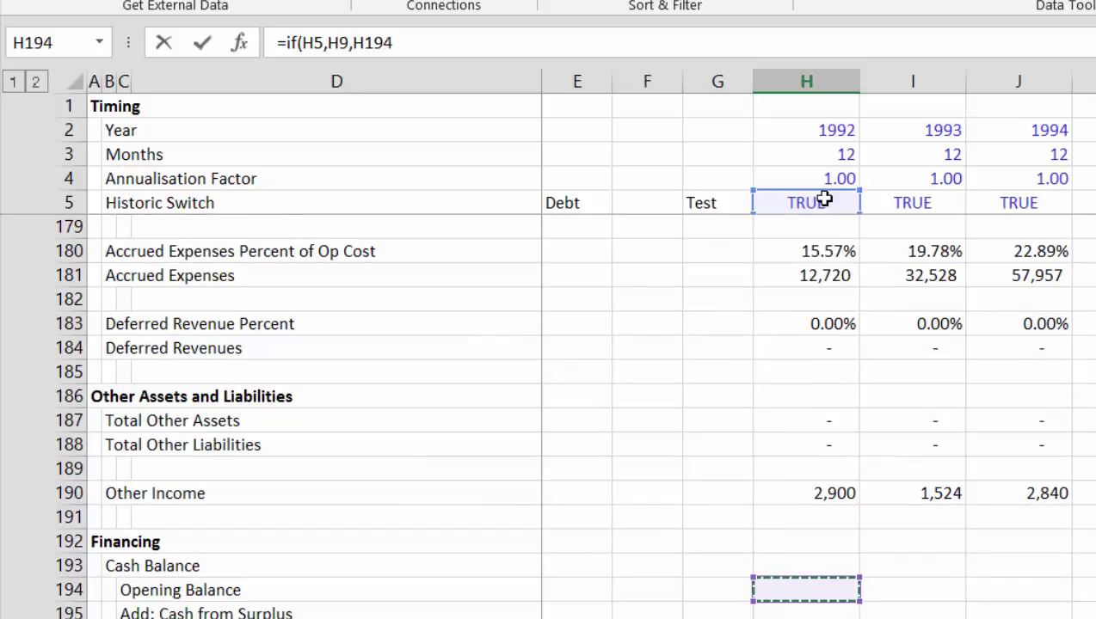
{"action": "type", "text": "+"}
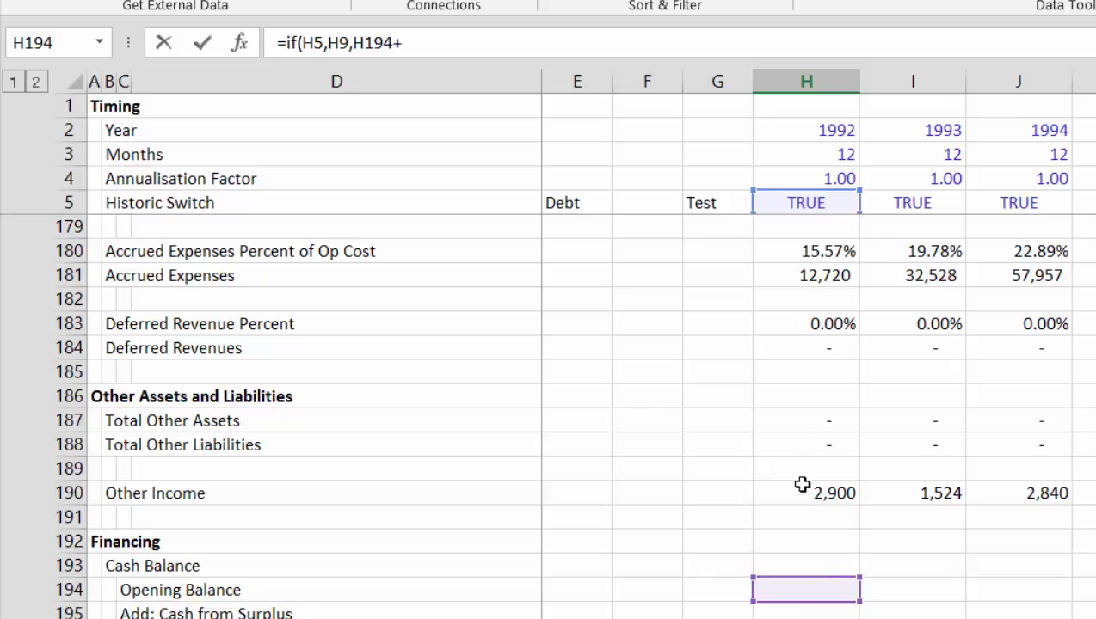
{"action": "left_click", "coordinate": [799, 610]}
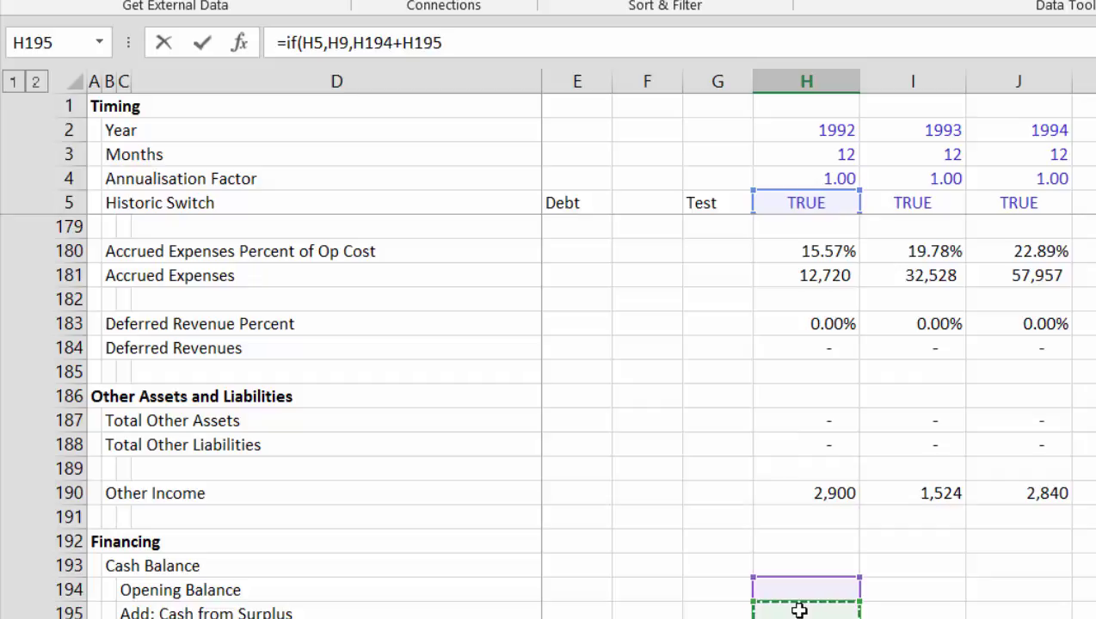
{"action": "type", "text": "-"}
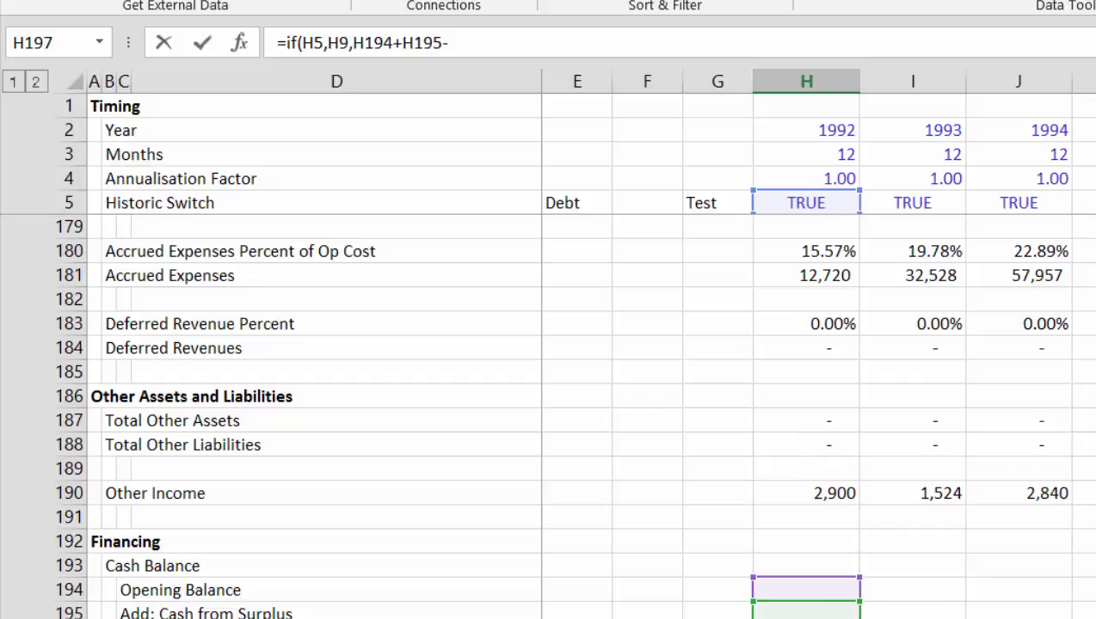
{"action": "key", "text": "Up"}
{"action": "key", "text": "Return"}
- Link the 1992 cash Opening Balance in H194 to the previous period's closing balance with =G197
{"action": "key", "text": "Up"}
{"action": "key", "text": "Up"}
{"action": "key", "text": "Up"}
{"action": "key", "text": "Up"}
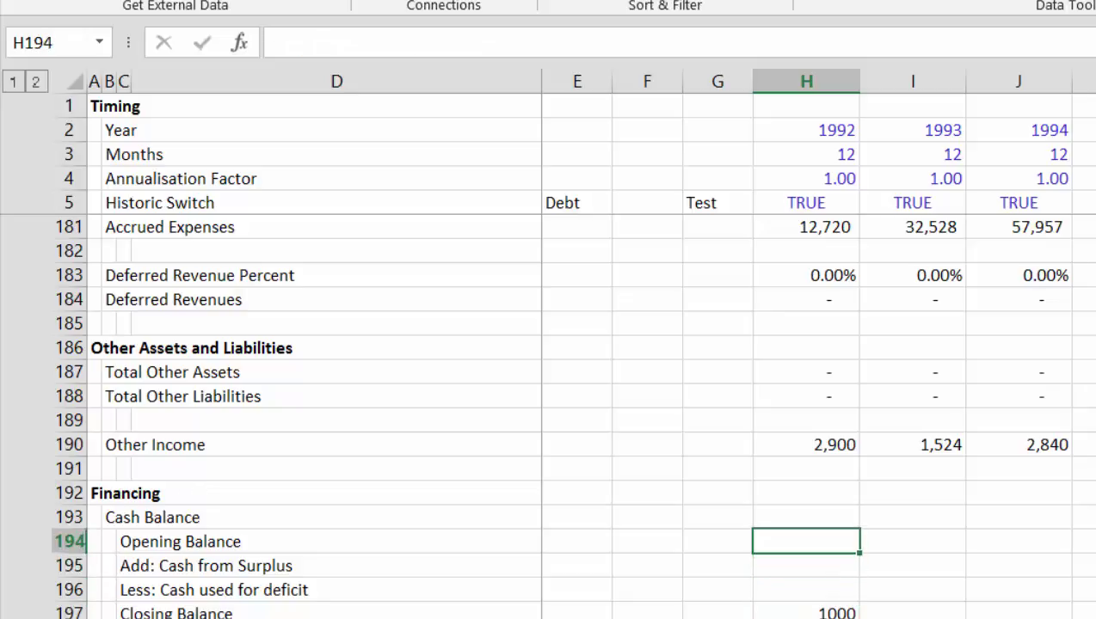
{"action": "type", "text": "="}
{"action": "key", "text": "Down"}
{"action": "key", "text": "Down"}
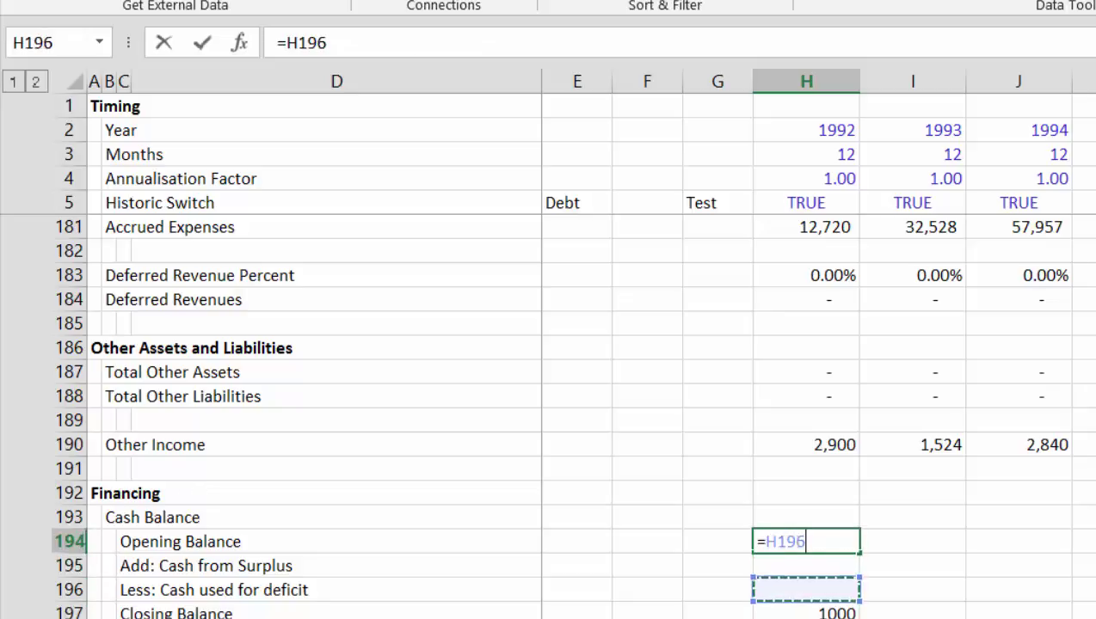
{"action": "key", "text": "Down"}
{"action": "key", "text": "Left"}
{"action": "key", "text": "ctrl+Return"}
{"action": "key", "text": "Down"}
{"action": "key", "text": "Up"}
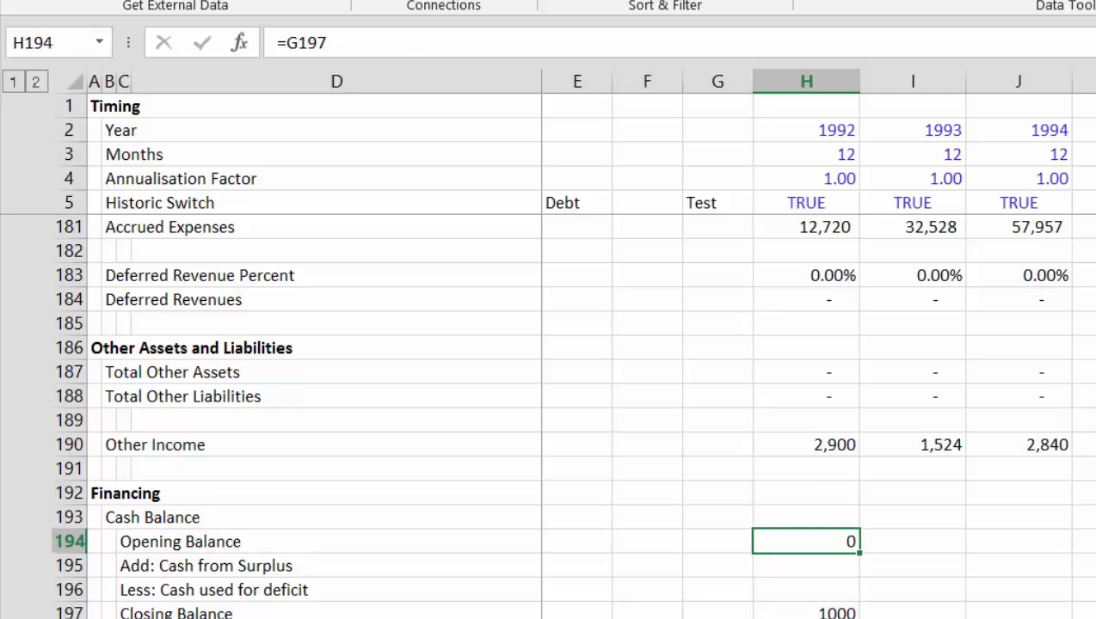
- Format the cash balance cells H194:H197 with thousands separators and no decimal places
{"action": "key", "text": "shift+Down"}
{"action": "key", "text": "shift+Down"}
{"action": "key", "text": "shift+Down"}
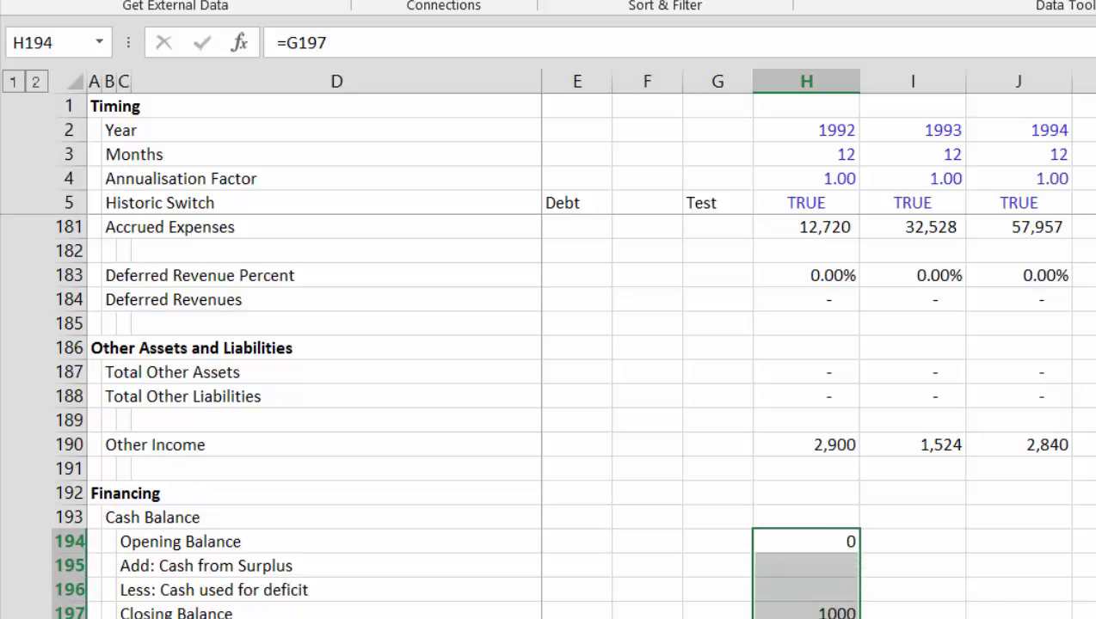
{"action": "key", "text": "ctrl+shift+1"}
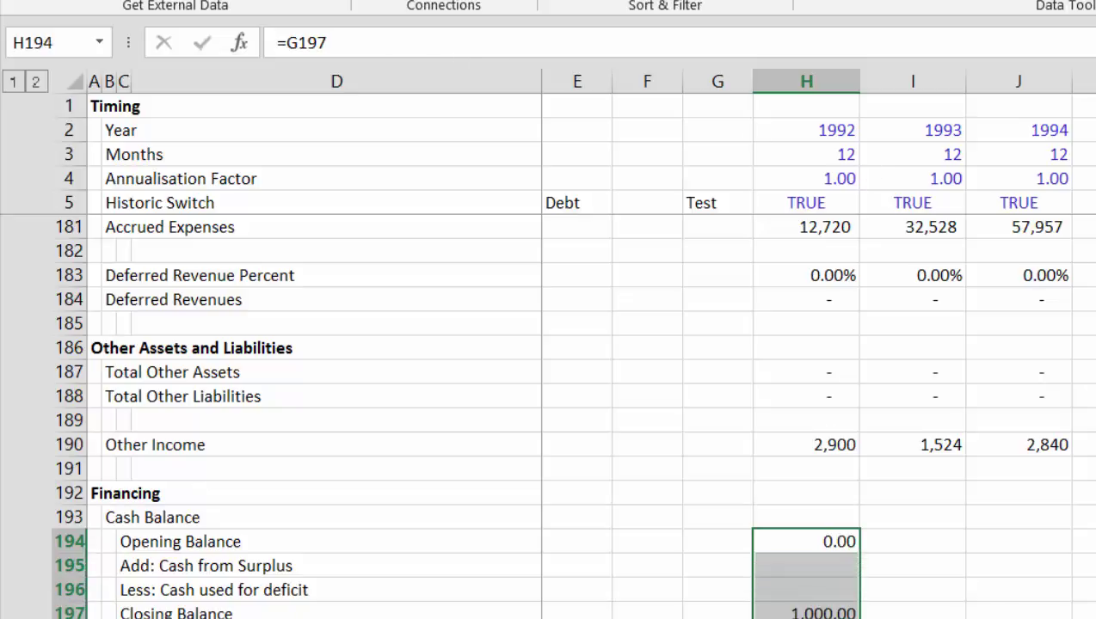
{"action": "key", "text": "alt+h"}
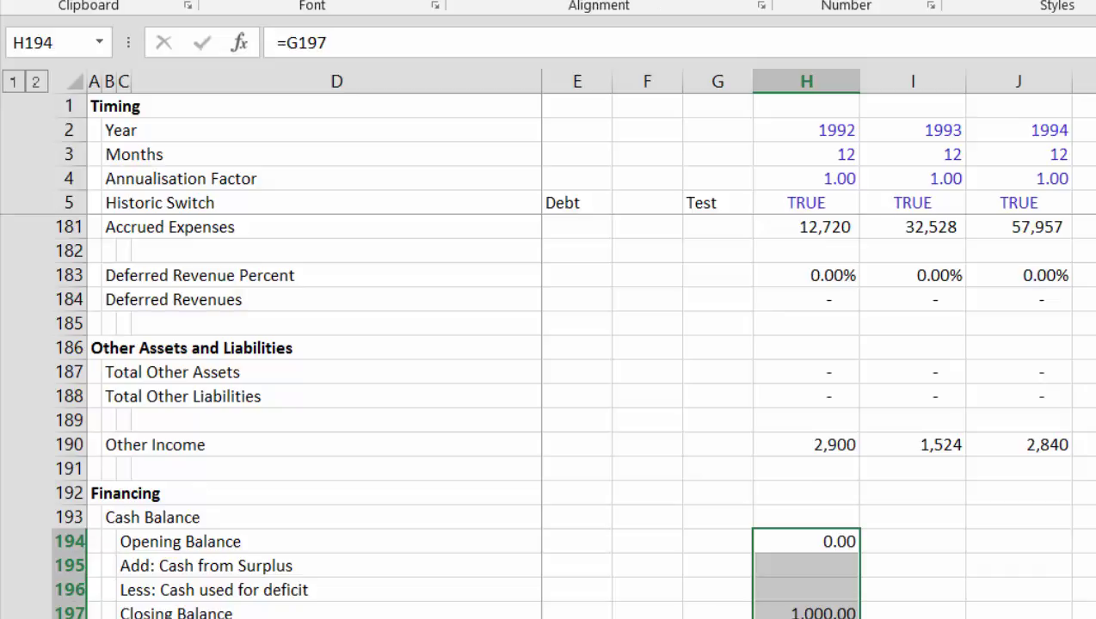
{"action": "key", "text": "9"}
{"action": "key", "text": "alt+h"}
{"action": "key", "text": "9"}
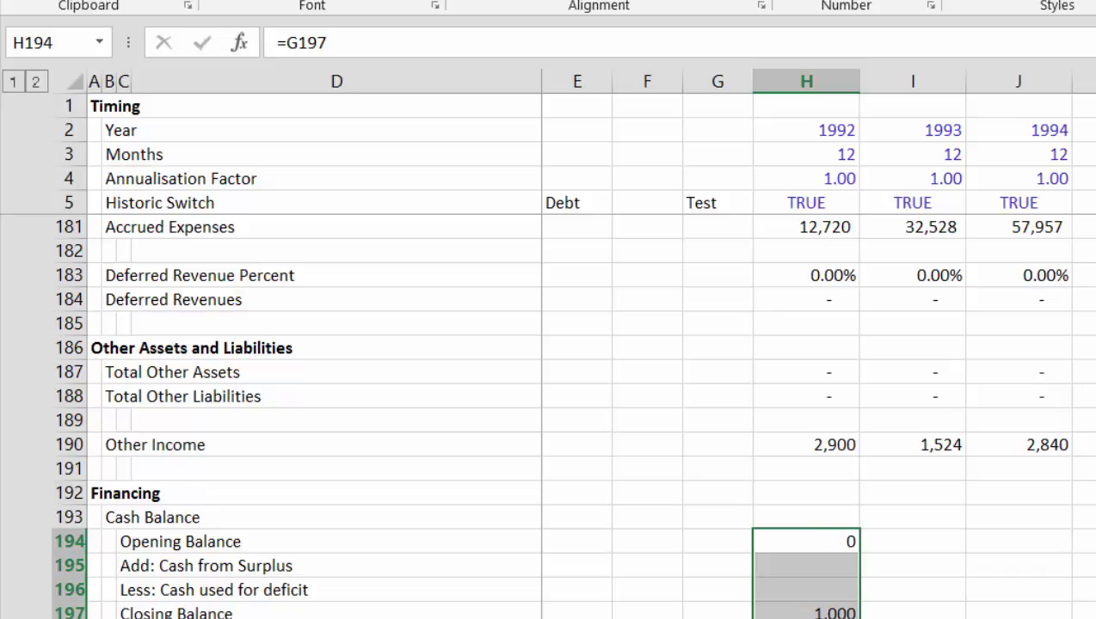
- Copy the cash balance formulas in H194:H197 across the following year columns
{"action": "left_click", "coordinate": [806, 541]}
{"action": "key", "text": "Down"}
{"action": "key", "text": "Down"}
{"action": "key", "text": "Down"}
{"action": "key", "text": "Down"}
{"action": "key", "text": "Down"}
{"action": "key", "text": "Down"}
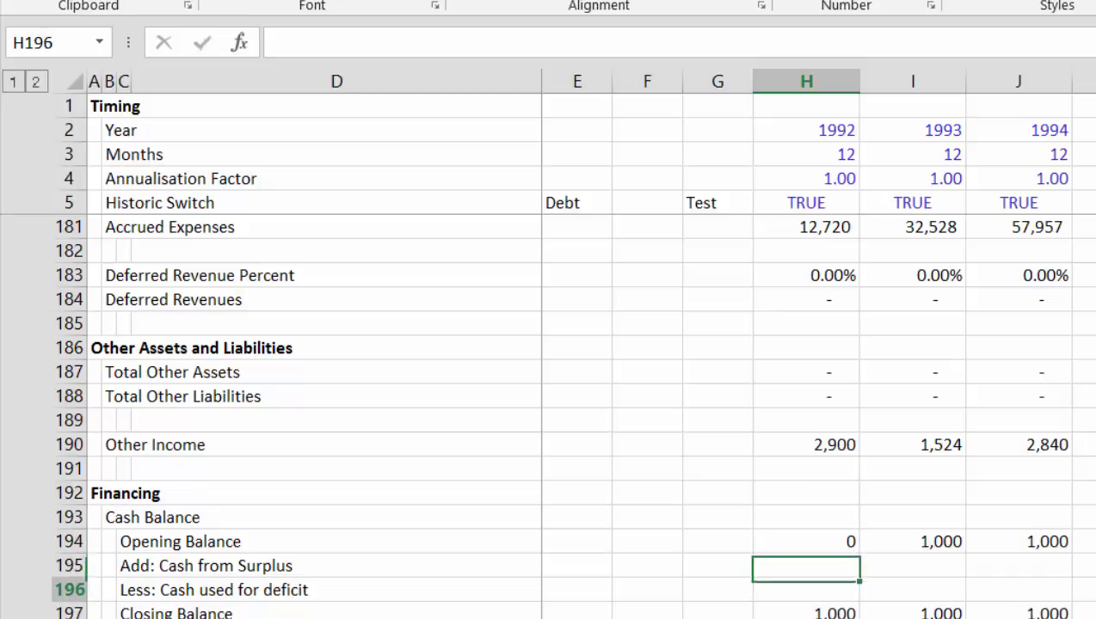
- Examine the copied cash balance rows 194 to 197 across the year columns
{"action": "key", "text": "Right"}
{"action": "key", "text": "Right"}
{"action": "key", "text": "Right"}
{"action": "key", "text": "Right"}
{"action": "key", "text": "Right"}
{"action": "key", "text": "Right"}
{"action": "key", "text": "Right"}
{"action": "key", "text": "Right"}
{"action": "key", "text": "Right"}
{"action": "key", "text": "Right"}
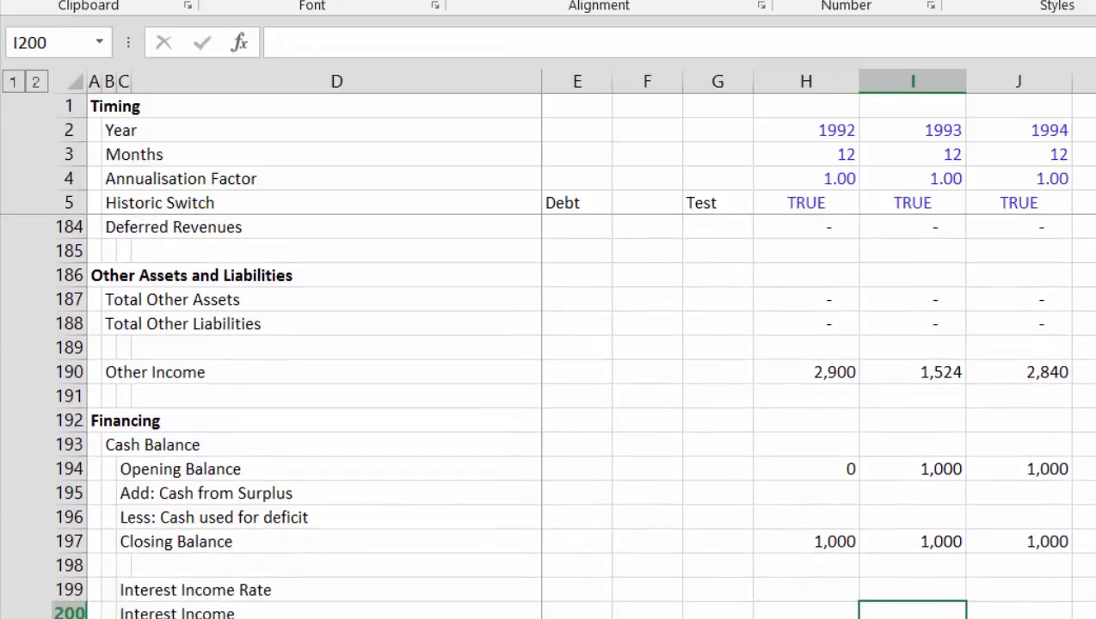
{"action": "key", "text": "Left"}
{"action": "key", "text": "Left"}
{"action": "key", "text": "Left"}
{"action": "key", "text": "Left"}
{"action": "key", "text": "Left"}
{"action": "key", "text": "Left"}
{"action": "key", "text": "Left"}
{"action": "key", "text": "Left"}
{"action": "key", "text": "Left"}
{"action": "key", "text": "Left"}
{"action": "key", "text": "Left"}
{"action": "key", "text": "Left"}
{"action": "key", "text": "Left"}
{"action": "key", "text": "Left"}
{"action": "key", "text": "Left"}
{"action": "key", "text": "Left"}
{"action": "key", "text": "Left"}
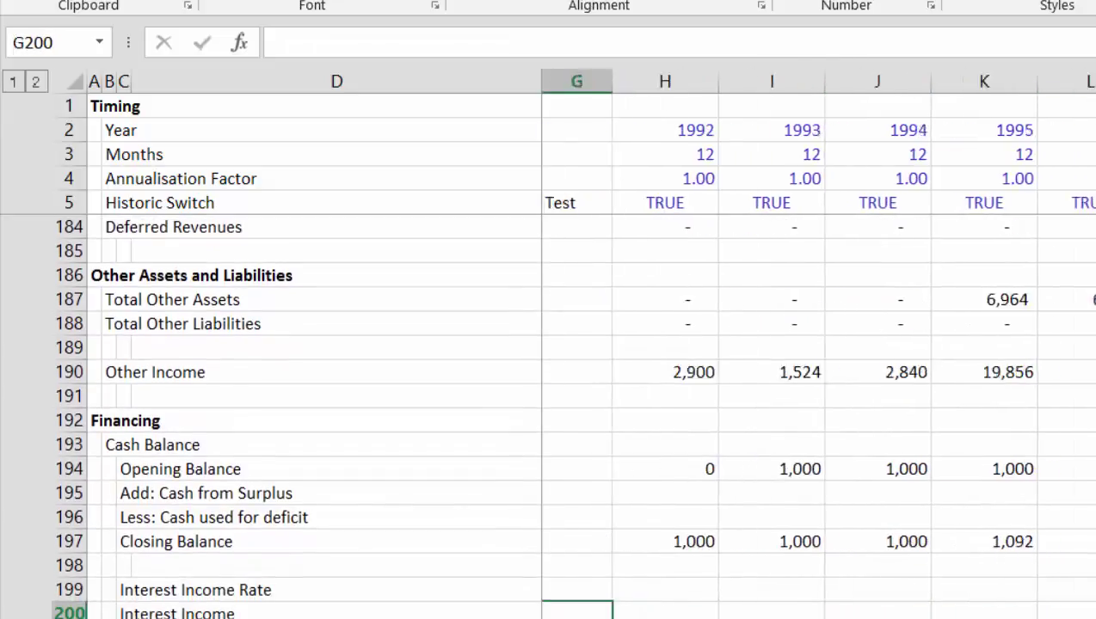
{"action": "key", "text": "Up"}
{"action": "key", "text": "Up"}
{"action": "key", "text": "Up"}
{"action": "key", "text": "Up"}
{"action": "key", "text": "Up"}
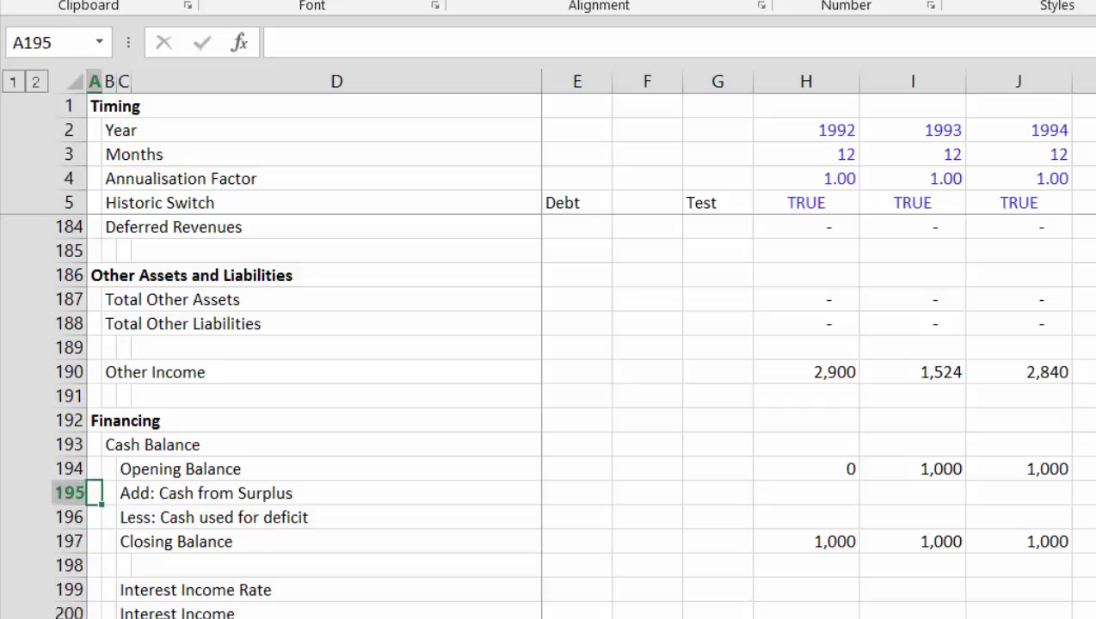
- Review the Financing rows below the cash balance, covering interest income and minimum cash balance
{"action": "key", "text": "Down"}
{"action": "key", "text": "Down"}
{"action": "key", "text": "Down"}
{"action": "key", "text": "Down"}
{"action": "key", "text": "Down"}
{"action": "key", "text": "Down"}
{"action": "key", "text": "Down"}
{"action": "key", "text": "Down"}
{"action": "key", "text": "Down"}
{"action": "key", "text": "Down"}
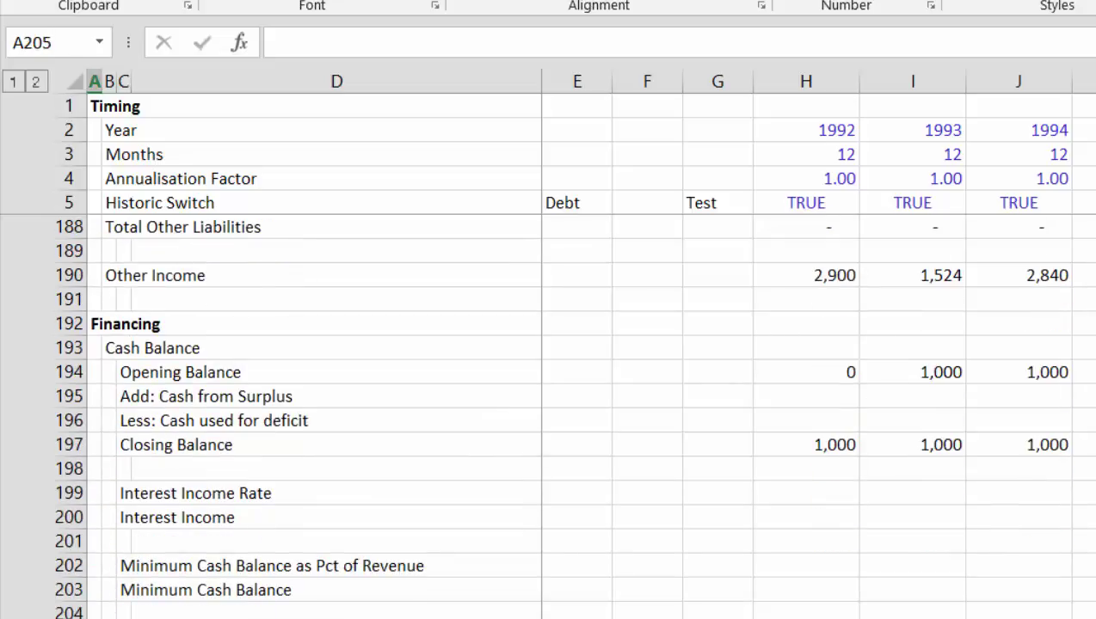
{"action": "key", "text": "Up"}
{"action": "key", "text": "Up"}
{"action": "key", "text": "Up"}
{"action": "key", "text": "Up"}
{"action": "key", "text": "Up"}
{"action": "key", "text": "Up"}
- Start the 1992 Interest Income Rate formula in H199 as a reference to the Assumptions sheet
{"action": "key", "text": "Right"}
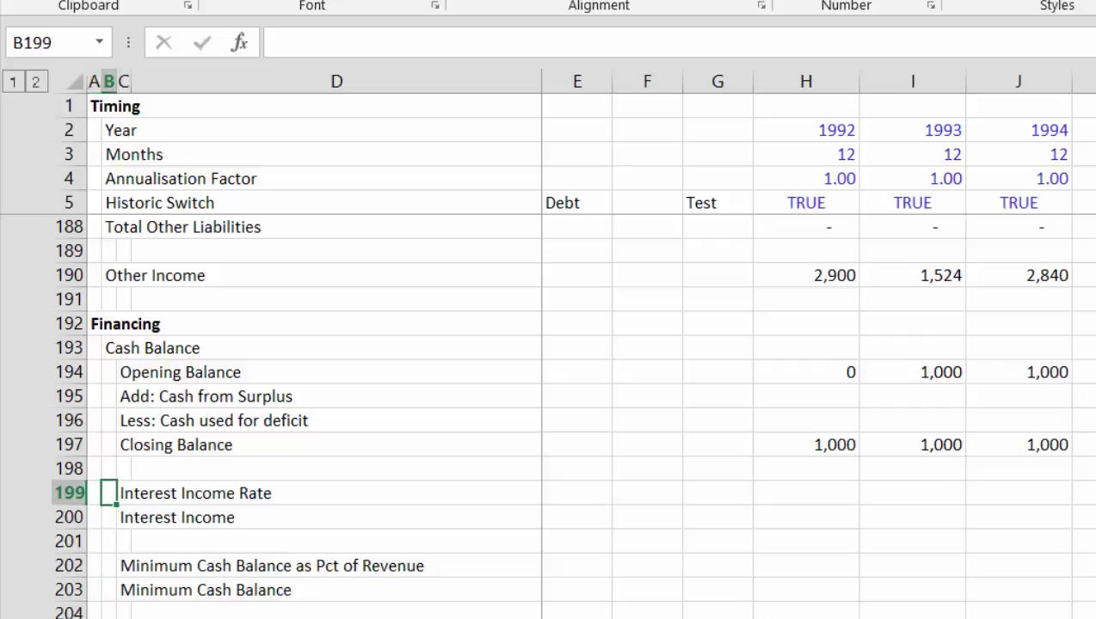
{"action": "key", "text": "Right"}
{"action": "key", "text": "Right"}
{"action": "key", "text": "Right"}
{"action": "key", "text": "Right"}
{"action": "key", "text": "Right"}
{"action": "key", "text": "Right"}
{"action": "type", "text": "="}
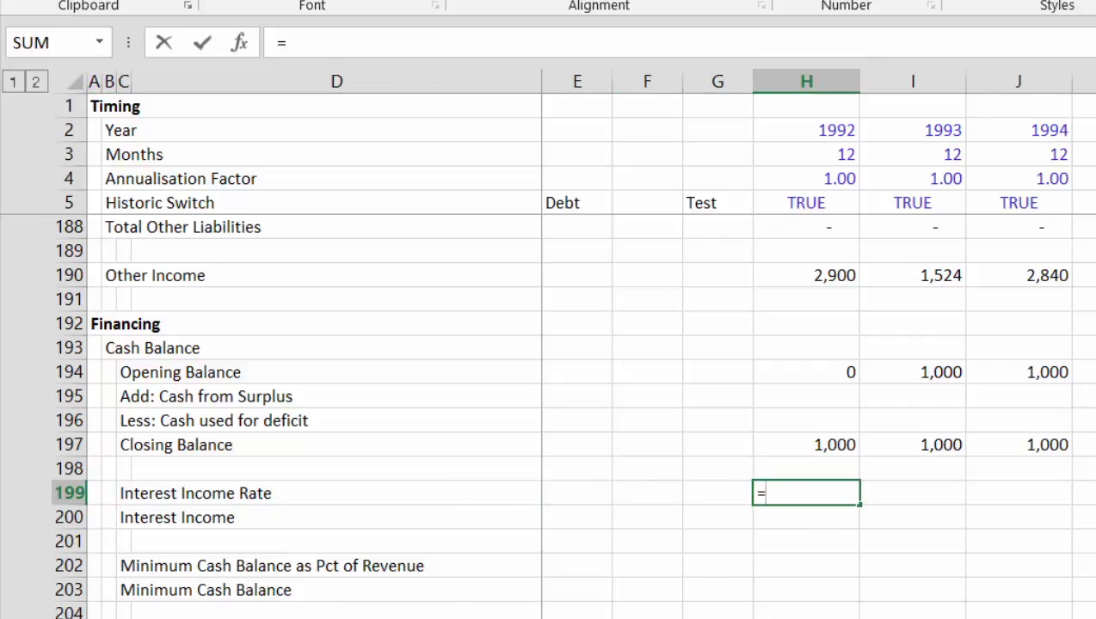
{"action": "key", "text": "ctrl+Page_Up"}
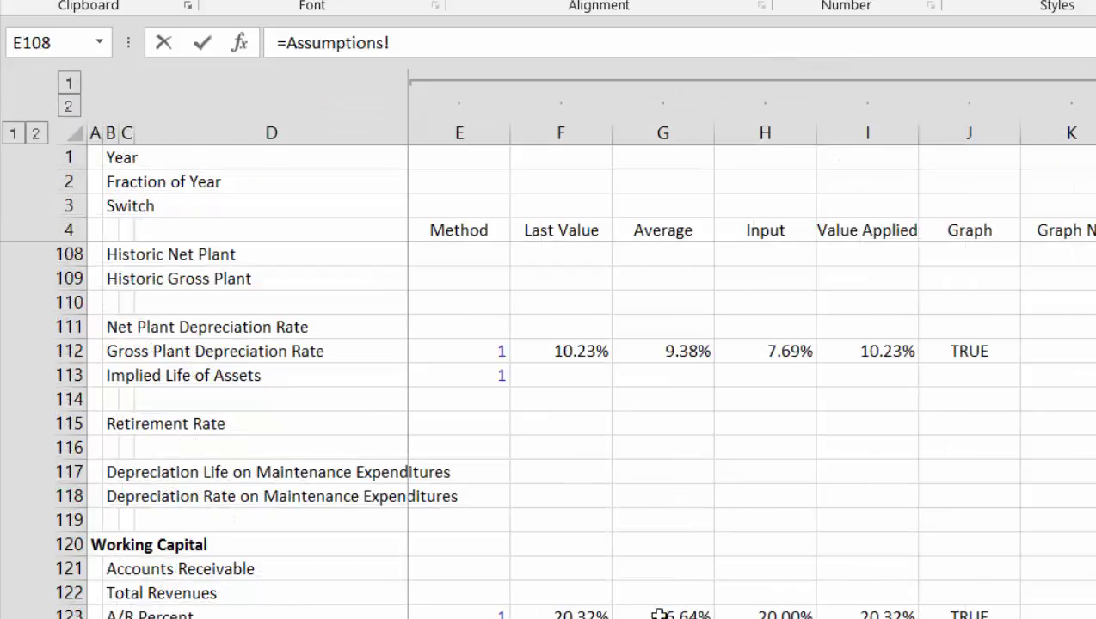
- Move the H199 formula's reference to the Interest Income Rate row, row 161, on the Assumptions sheet
{"action": "left_click", "coordinate": [634, 565]}
{"action": "key", "text": "Down"}
{"action": "key", "text": "Down"}
{"action": "key", "text": "Down"}
{"action": "key", "text": "Down"}
{"action": "key", "text": "Down"}
{"action": "key", "text": "Down"}
{"action": "key", "text": "Down"}
{"action": "key", "text": "Down"}
{"action": "key", "text": "Down"}
{"action": "key", "text": "Down"}
{"action": "key", "text": "Down"}
{"action": "key", "text": "Down"}
{"action": "key", "text": "Down"}
{"action": "key", "text": "Down"}
{"action": "key", "text": "Down"}
{"action": "key", "text": "Down"}
{"action": "key", "text": "Down"}
{"action": "key", "text": "Down"}
{"action": "key", "text": "Down"}
{"action": "key", "text": "Down"}
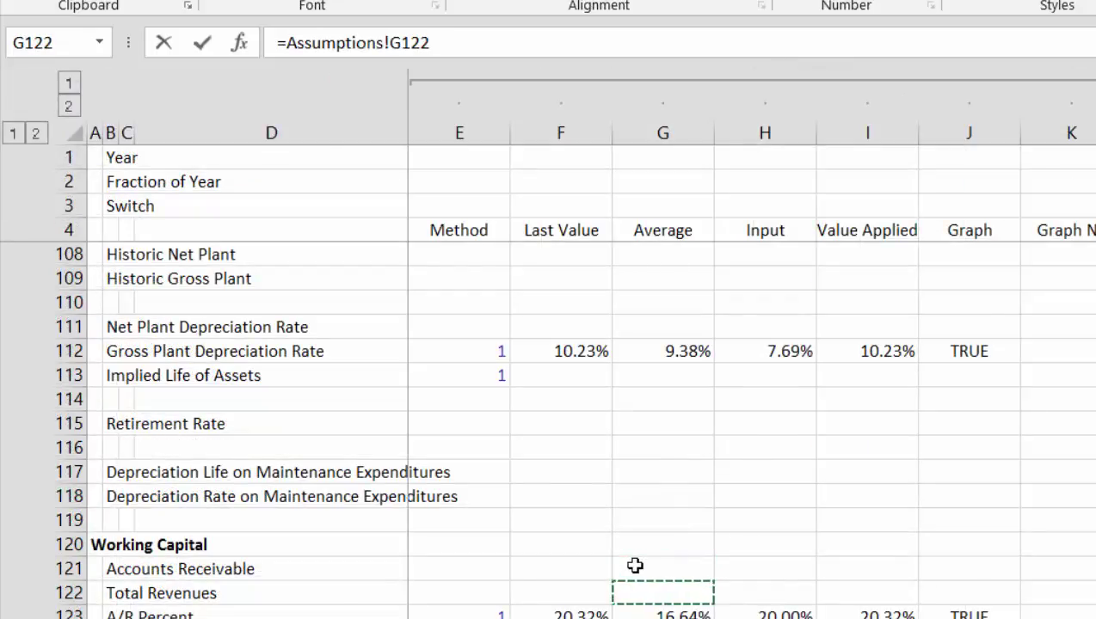
{"action": "key", "text": "Down"}
{"action": "key", "text": "Down"}
{"action": "key", "text": "Down"}
{"action": "key", "text": "Down"}
{"action": "key", "text": "Down"}
{"action": "key", "text": "Down"}
{"action": "key", "text": "Down"}
{"action": "key", "text": "Down"}
{"action": "key", "text": "Down"}
{"action": "key", "text": "Down"}
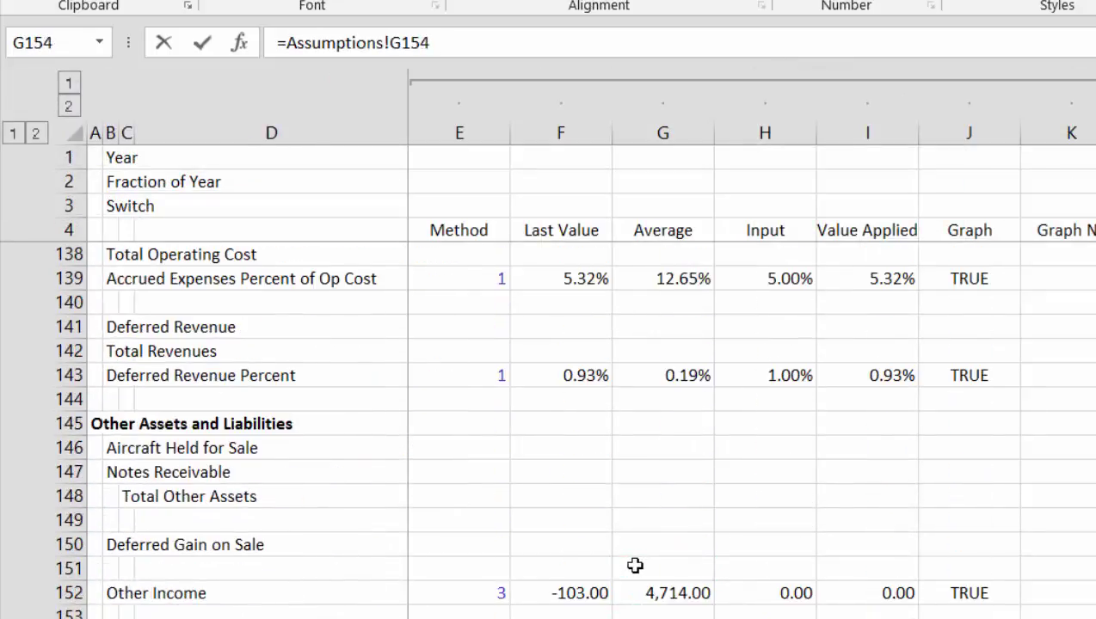
{"action": "key", "text": "Down"}
{"action": "key", "text": "Down"}
{"action": "key", "text": "Down"}
{"action": "key", "text": "Down"}
{"action": "key", "text": "Down"}
{"action": "key", "text": "Down"}
{"action": "key", "text": "Down"}
{"action": "key", "text": "Down"}
{"action": "key", "text": "Down"}
{"action": "key", "text": "Down"}
{"action": "key", "text": "Down"}
{"action": "key", "text": "Down"}
{"action": "key", "text": "Down"}
{"action": "key", "text": "Down"}
{"action": "key", "text": "Down"}
{"action": "key", "text": "Down"}
{"action": "key", "text": "Down"}
{"action": "key", "text": "Down"}
{"action": "key", "text": "Down"}
{"action": "key", "text": "Down"}
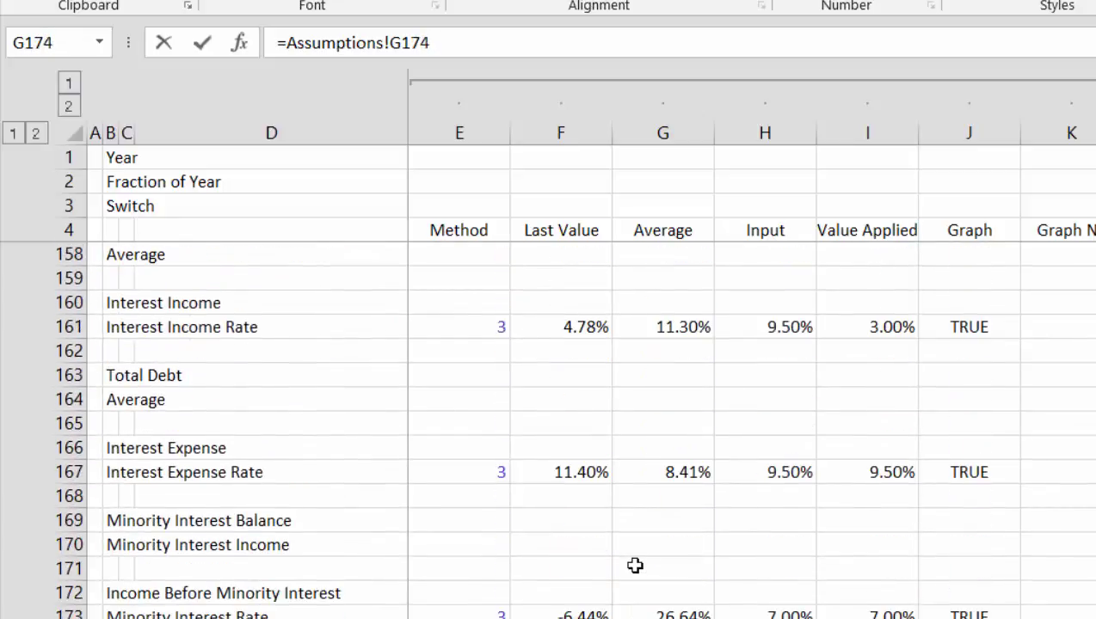
{"action": "key", "text": "Up"}
{"action": "key", "text": "Up"}
{"action": "key", "text": "Up"}
{"action": "key", "text": "Up"}
{"action": "key", "text": "Up"}
{"action": "key", "text": "Up"}
{"action": "key", "text": "Up"}
{"action": "key", "text": "Up"}
{"action": "key", "text": "Up"}
{"action": "key", "text": "Up"}
{"action": "key", "text": "Up"}
{"action": "key", "text": "Right"}
{"action": "key", "text": "Right"}
{"action": "key", "text": "Up"}
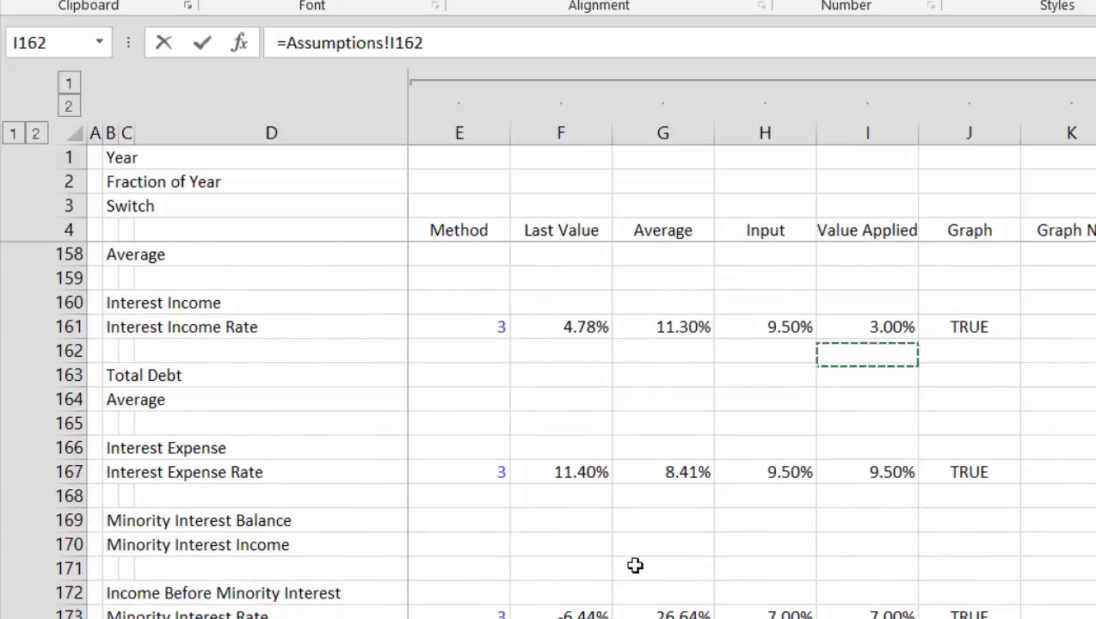
{"action": "key", "text": "Up"}
- Point the H199 formula at the 1992 Interest Income Rate in cell M161 of the Assumptions sheet
{"action": "key", "text": "Right"}
{"action": "key", "text": "Right"}
{"action": "key", "text": "Right"}
{"action": "key", "text": "Right"}
{"action": "key", "text": "Right"}
{"action": "key", "text": "Right"}
{"action": "key", "text": "Right"}
{"action": "key", "text": "Right"}
{"action": "key", "text": "Right"}
{"action": "key", "text": "Right"}
{"action": "key", "text": "Right"}
{"action": "key", "text": "Right"}
{"action": "key", "text": "Right"}
{"action": "key", "text": "Right"}
{"action": "key", "text": "Right"}
{"action": "key", "text": "Right"}
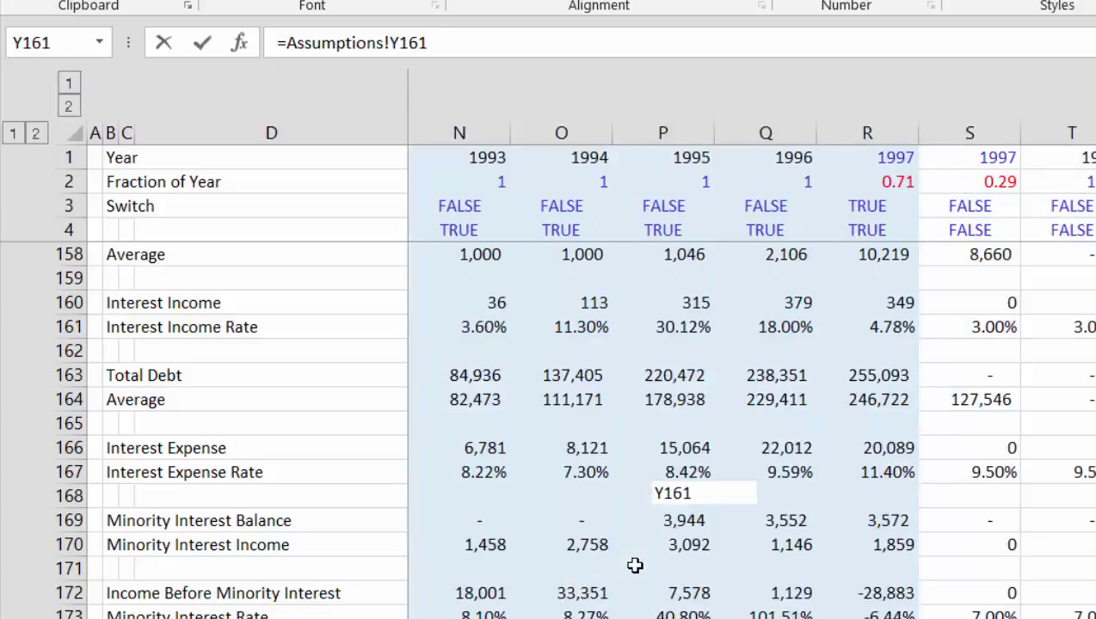
{"action": "key", "text": "Right"}
{"action": "key", "text": "Left"}
{"action": "key", "text": "Left"}
{"action": "key", "text": "Left"}
{"action": "key", "text": "Left"}
{"action": "key", "text": "Left"}
{"action": "key", "text": "Left"}
{"action": "key", "text": "Left"}
{"action": "key", "text": "Left"}
{"action": "key", "text": "Left"}
{"action": "key", "text": "Left"}
{"action": "key", "text": "Left"}
{"action": "key", "text": "Left"}
{"action": "key", "text": "Left"}
{"action": "key", "text": "Left"}
{"action": "key", "text": "Left"}
{"action": "key", "text": "Left"}
{"action": "key", "text": "Left"}
{"action": "key", "text": "Left"}
{"action": "key", "text": "Right"}
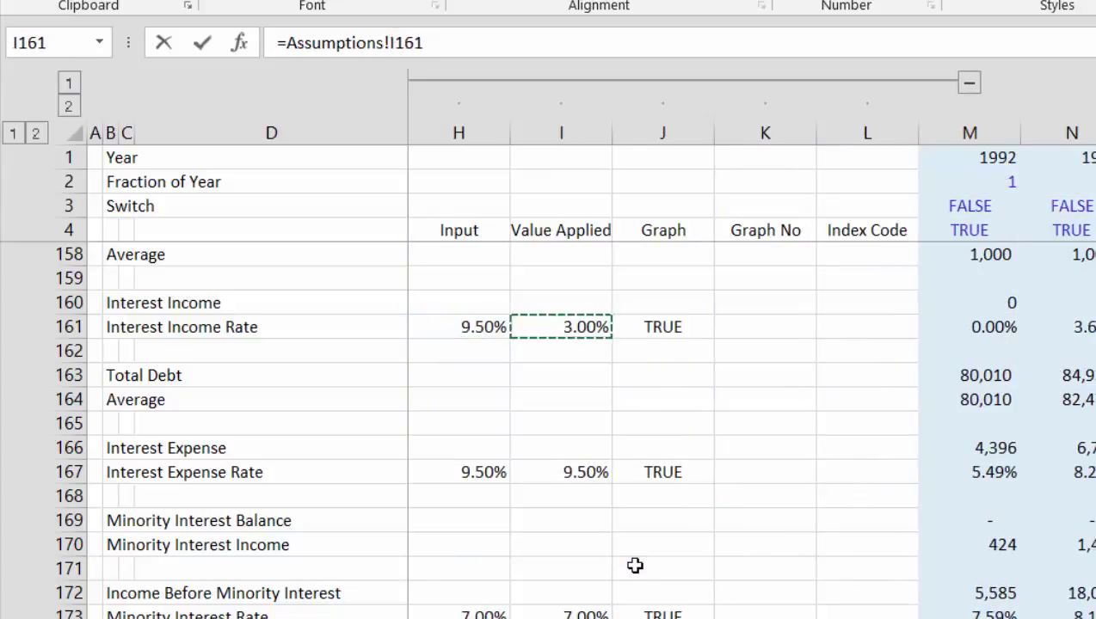
{"action": "key", "text": "Right"}
{"action": "key", "text": "Right"}
{"action": "key", "text": "Right"}
{"action": "key", "text": "Right"}
{"action": "key", "text": "Right"}
{"action": "key", "text": "Left"}
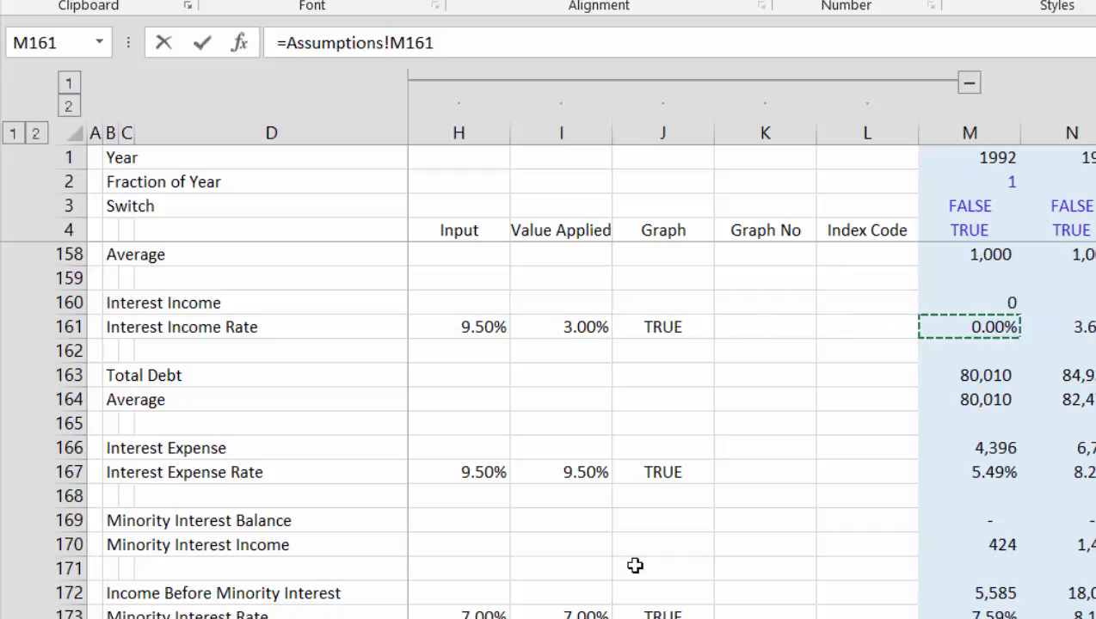
- Complete the H199 formula by multiplying the rate by the 1992 Annualisation Factor in H4 of the Financial Model sheet
{"action": "type", "text": "*"}
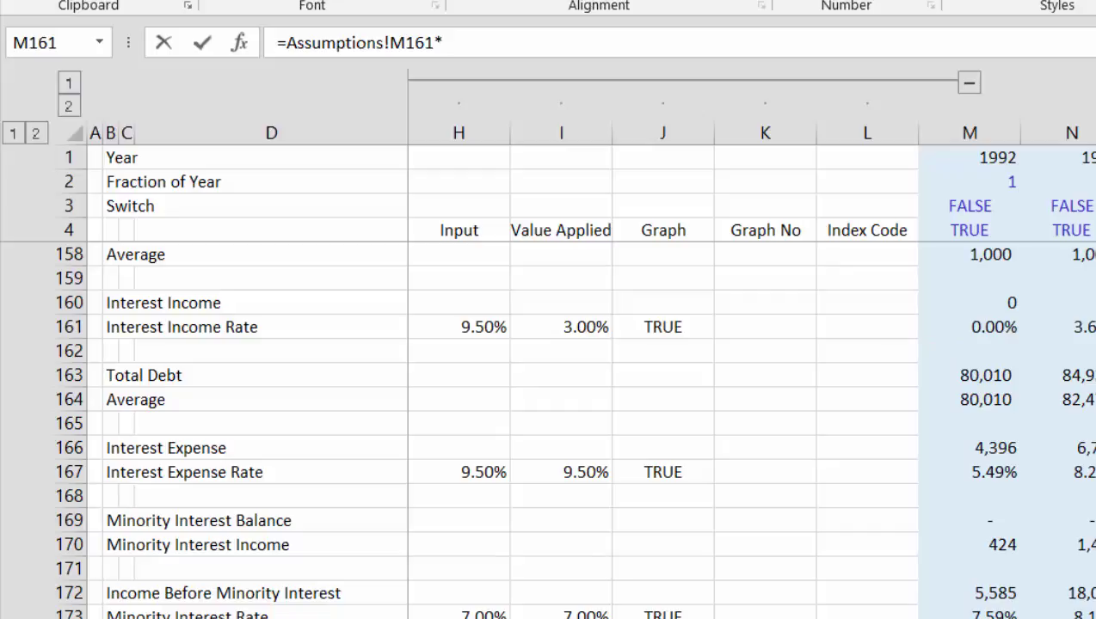
{"action": "key", "text": "ctrl+Page_Down"}
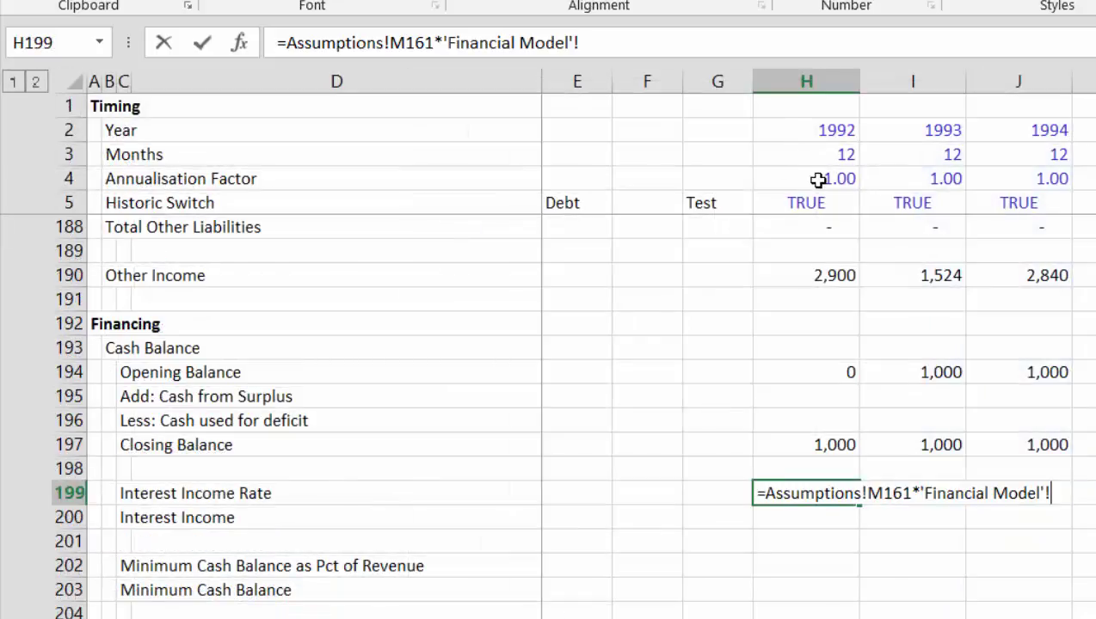
{"action": "left_click", "coordinate": [817, 180]}
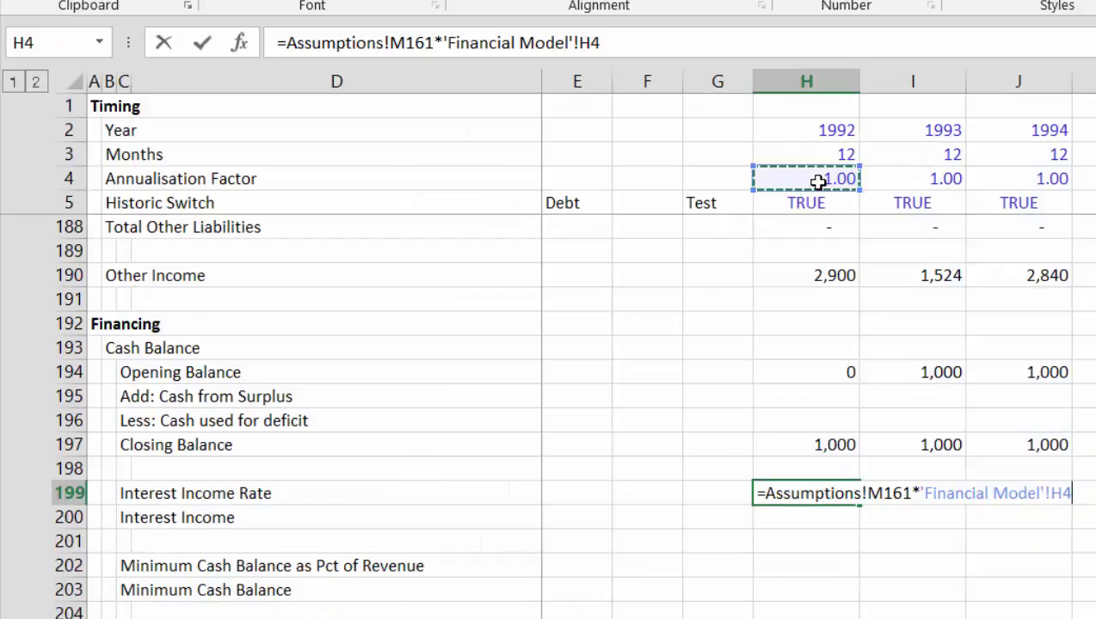
{"action": "key", "text": "Return"}
{"action": "key", "text": "Up"}
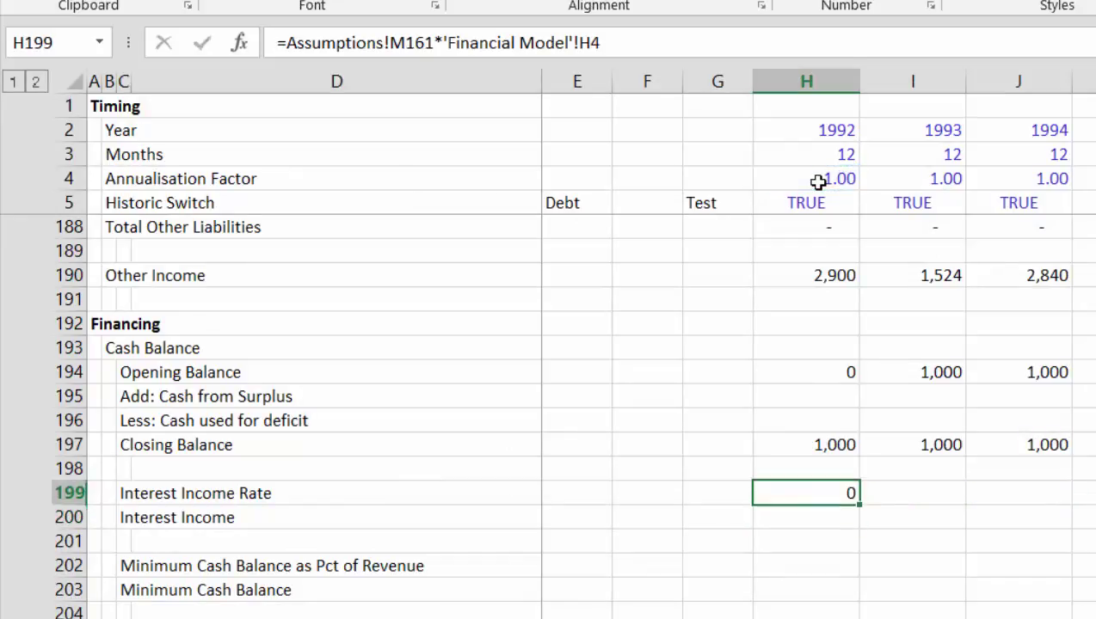
- Format the Interest Income Rate in H199 as a percentage with two decimals and fill it across the year columns
{"action": "key", "text": "ctrl+shift+5"}
{"action": "key", "text": "ctrl+shift+Right"}
{"action": "key", "text": "ctrl+r"}
{"action": "key", "text": "Down"}
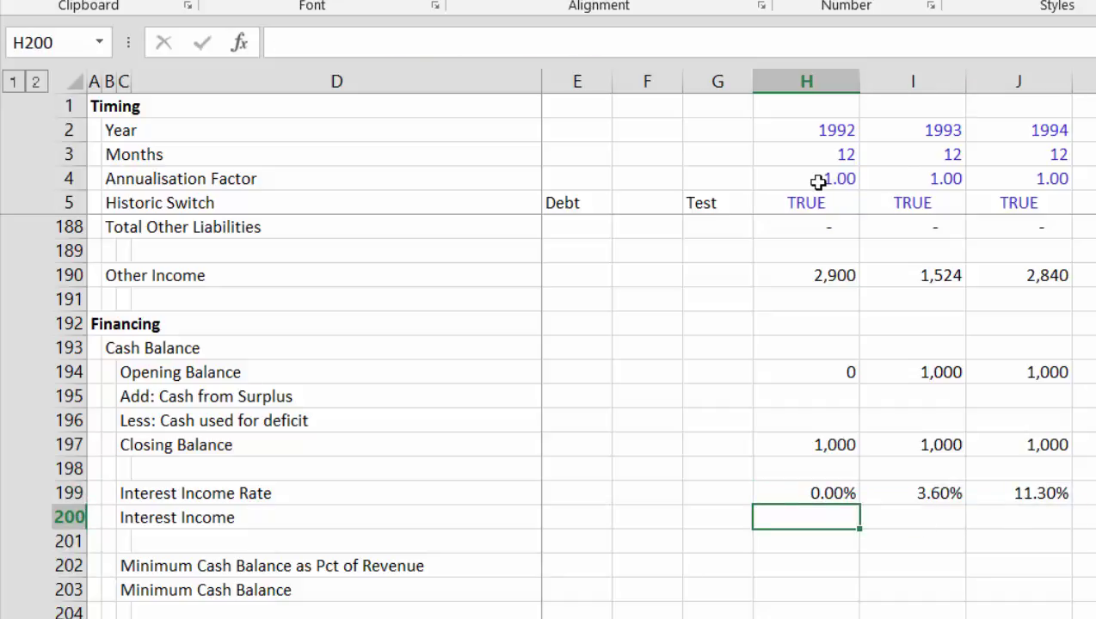
- Calculate the 1992 Interest Income in H200 as the rate times the opening cash balance, =H199*H194
{"action": "type", "text": "="}
{"action": "key", "text": "Up"}
{"action": "type", "text": "*"}
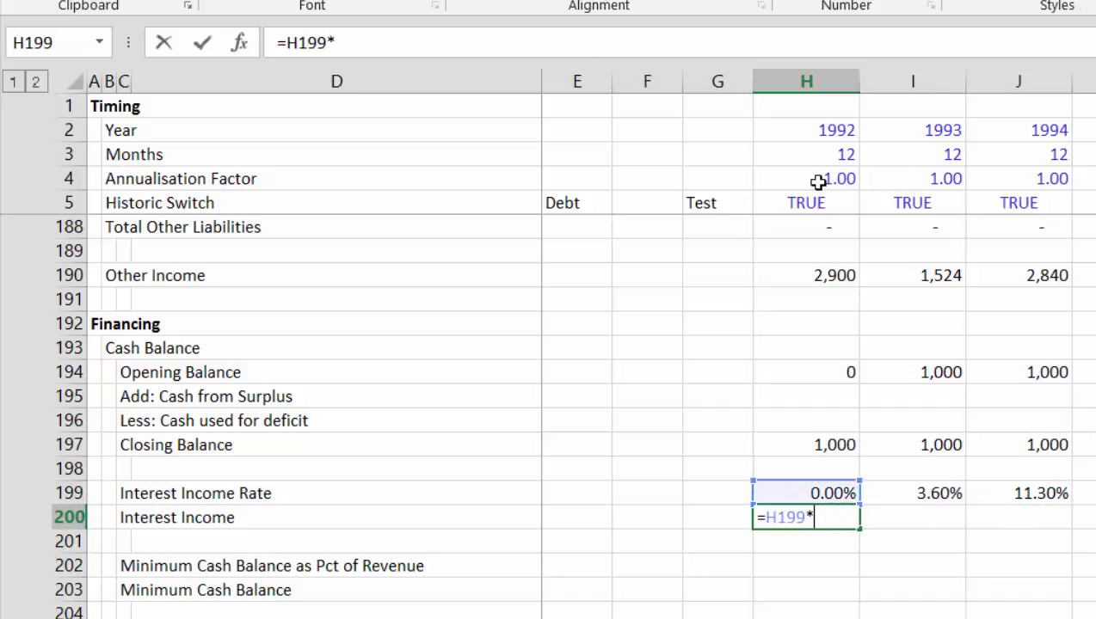
{"action": "key", "text": "Up"}
{"action": "key", "text": "Up"}
{"action": "key", "text": "Up"}
{"action": "key", "text": "Up"}
{"action": "key", "text": "Up"}
{"action": "key", "text": "Up"}
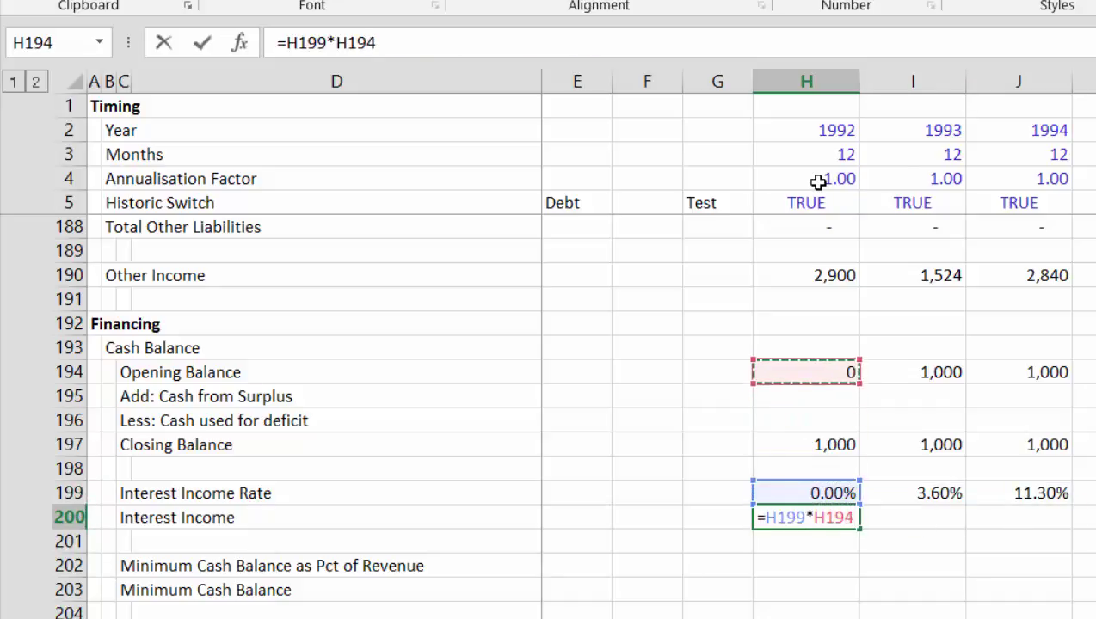
{"action": "key", "text": "Return"}
{"action": "key", "text": "Up"}
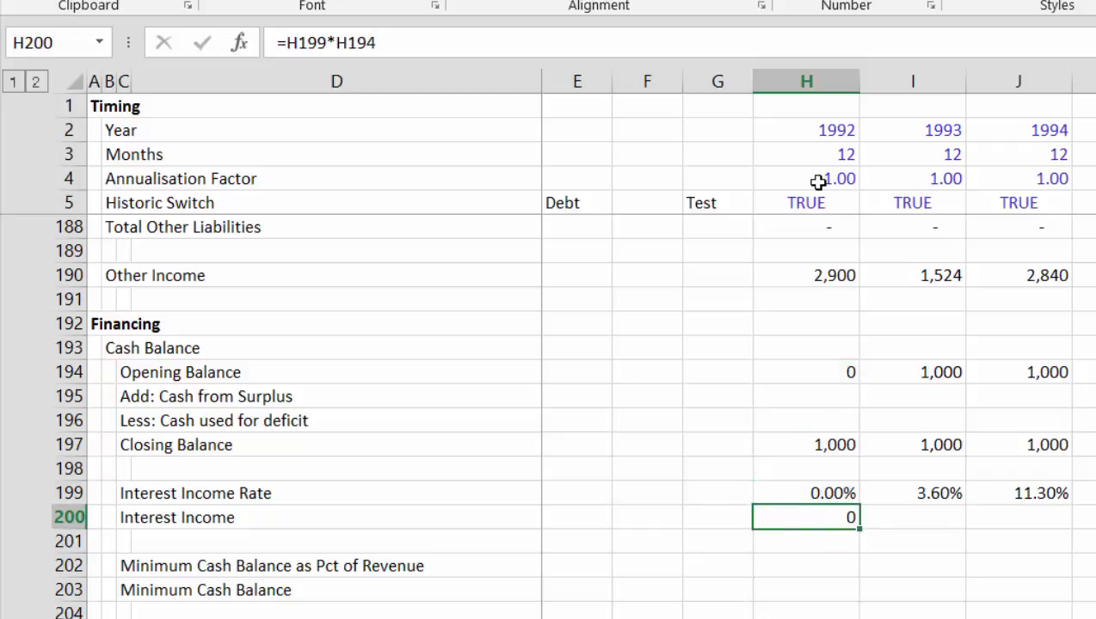
- Fill the Interest Income formula from H200 across the year columns and apply comma style to the row
{"action": "key", "text": "ctrl+shift+Right"}
{"action": "key", "text": "ctrl+r"}
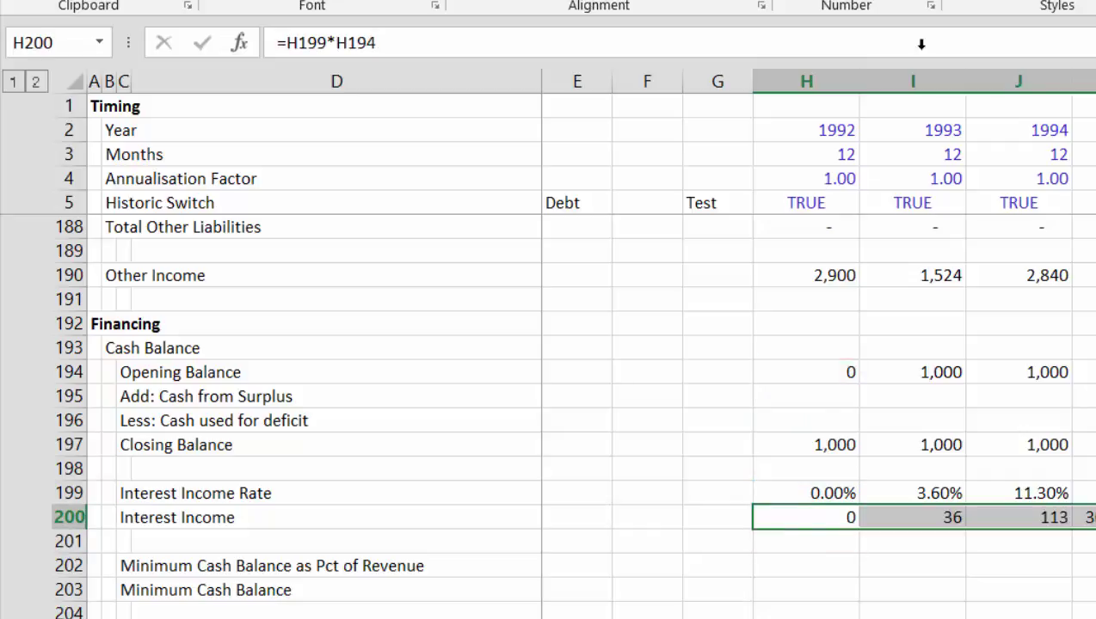
{"action": "key", "text": "alt+h"}
{"action": "key", "text": "k"}
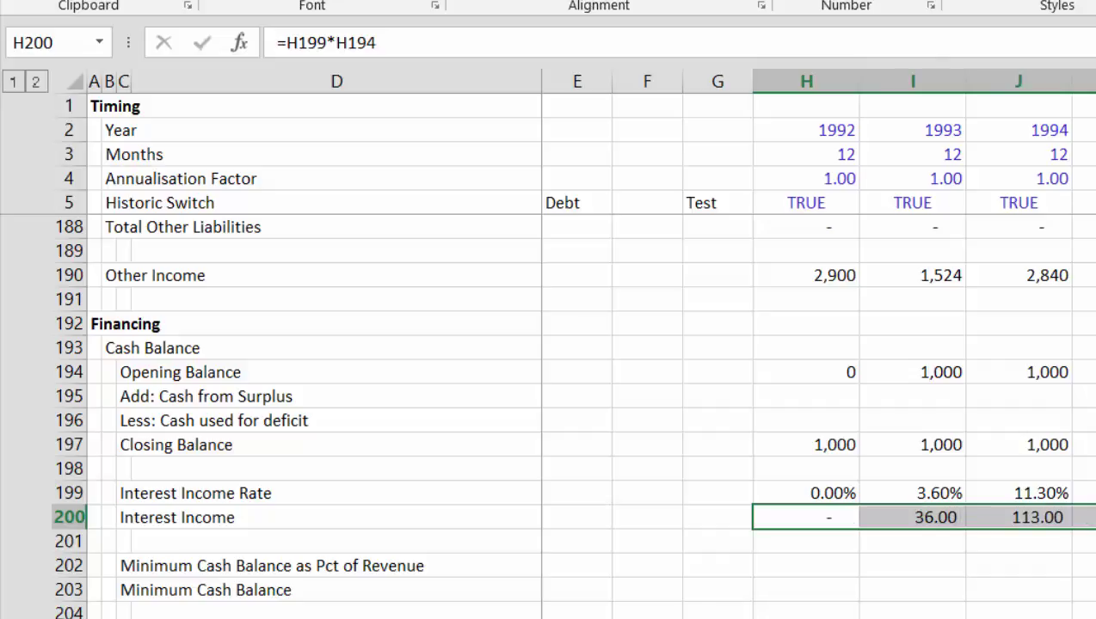
- Try the Interest Income row without decimals and restore comma style with two decimals
{"action": "key", "text": "alt+h"}
{"action": "key", "text": "9"}
{"action": "key", "text": "alt+h"}
{"action": "key", "text": "9"}
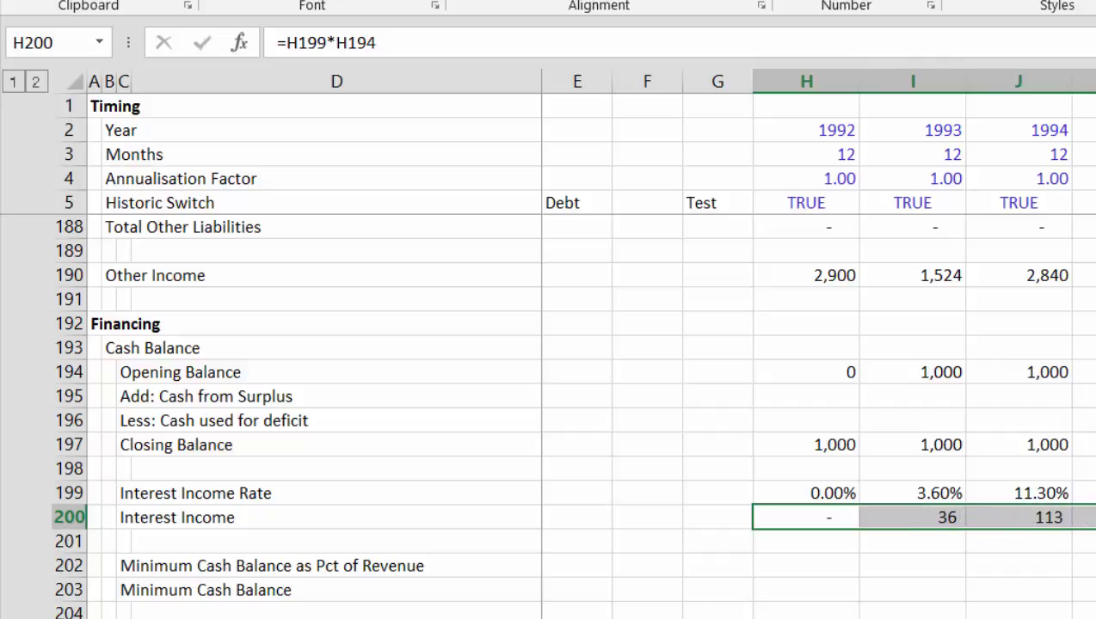
{"action": "key", "text": "ctrl+shift+1"}
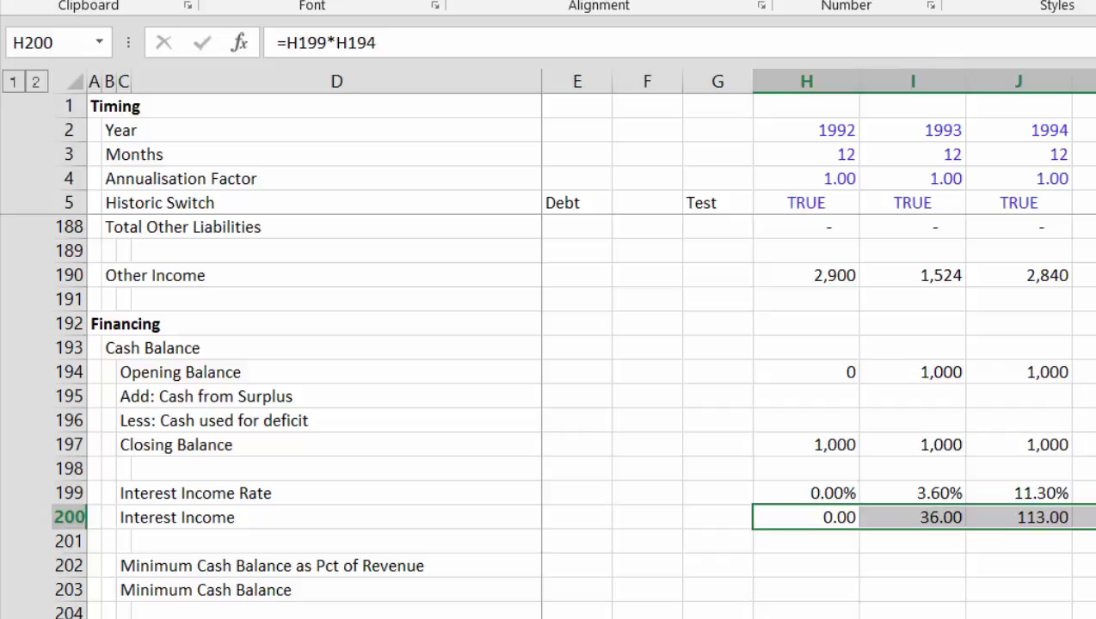
{"action": "key", "text": "alt+h"}
{"action": "key", "text": "k"}
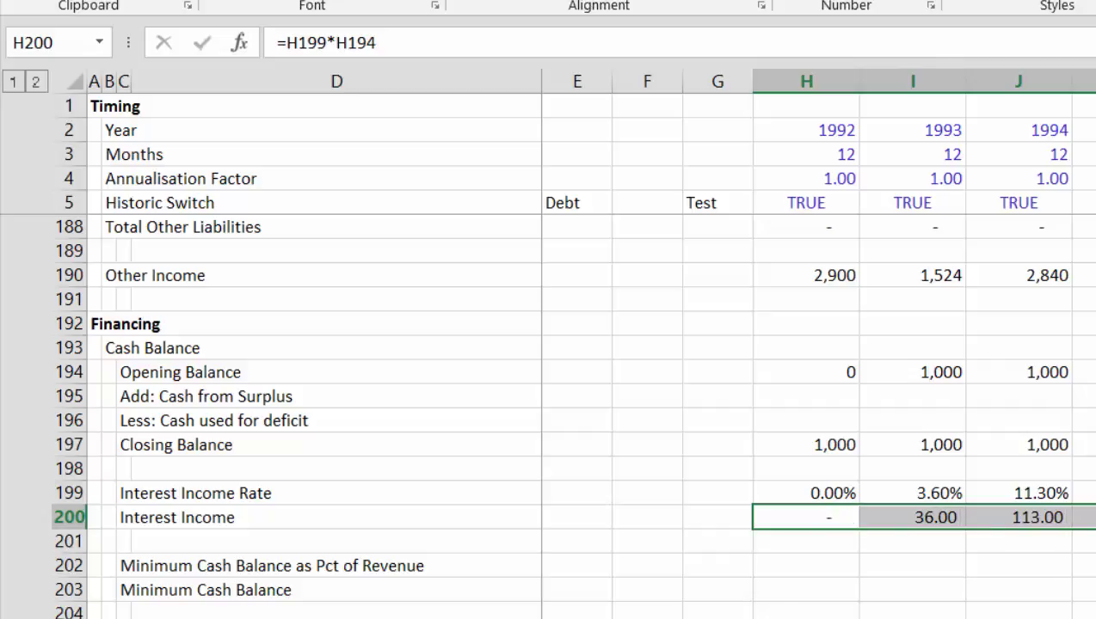
- Start the 1992 Minimum Cash Balance as Pct of Revenue formula in H202 as a reference to the Assumptions sheet
{"action": "key", "text": "Down"}
{"action": "key", "text": "Down"}
{"action": "key", "text": "Down"}
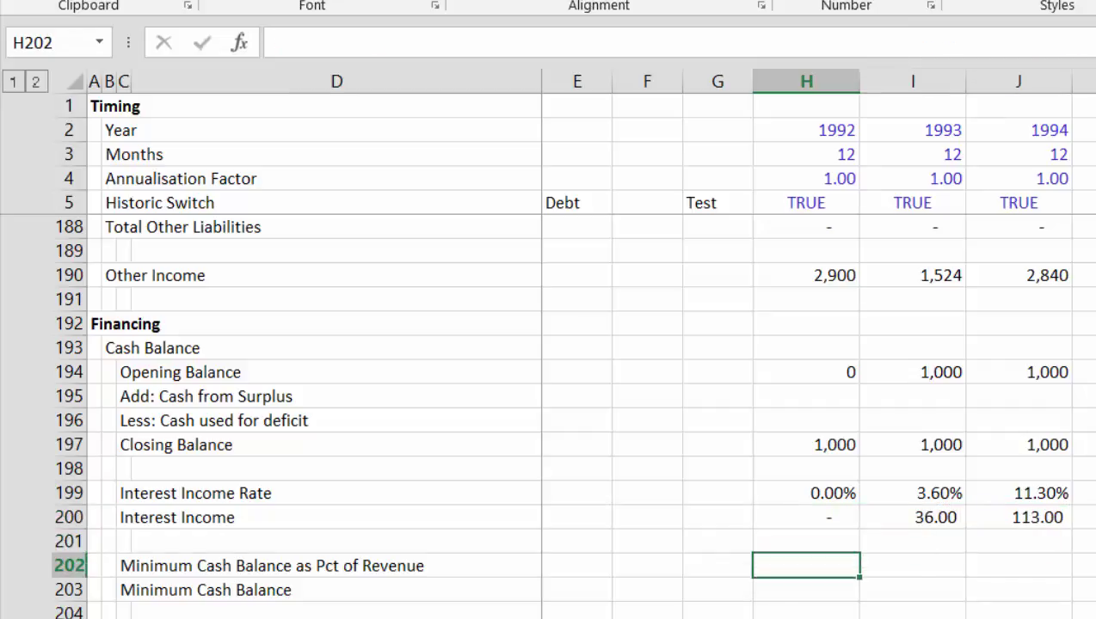
{"action": "key", "text": "Up"}
{"action": "type", "text": "="}
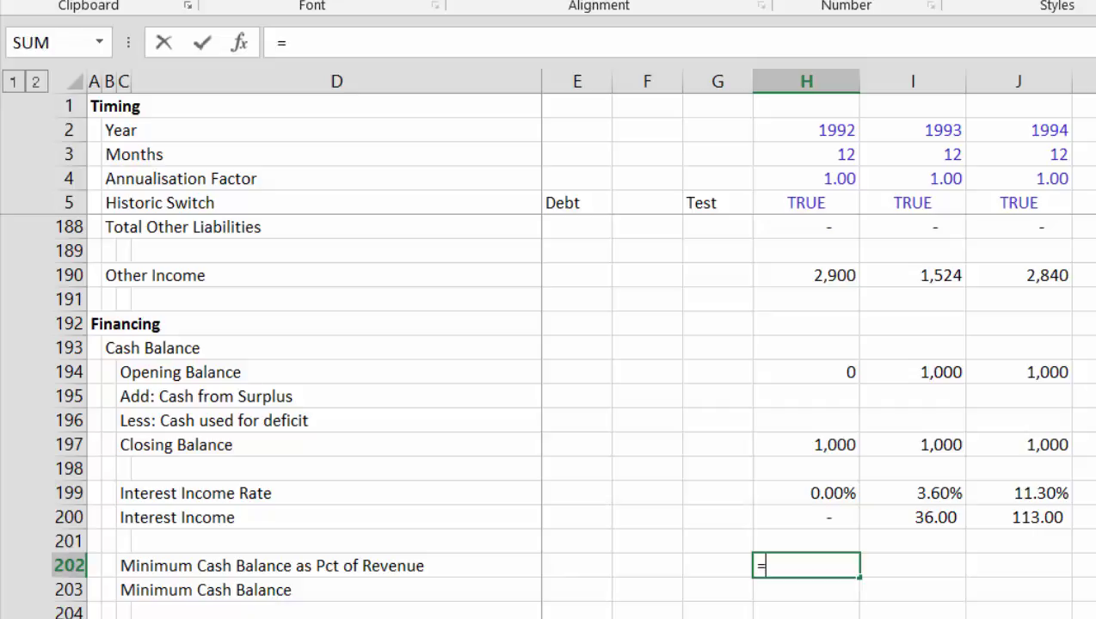
{"action": "key", "text": "ctrl+Page_Up"}
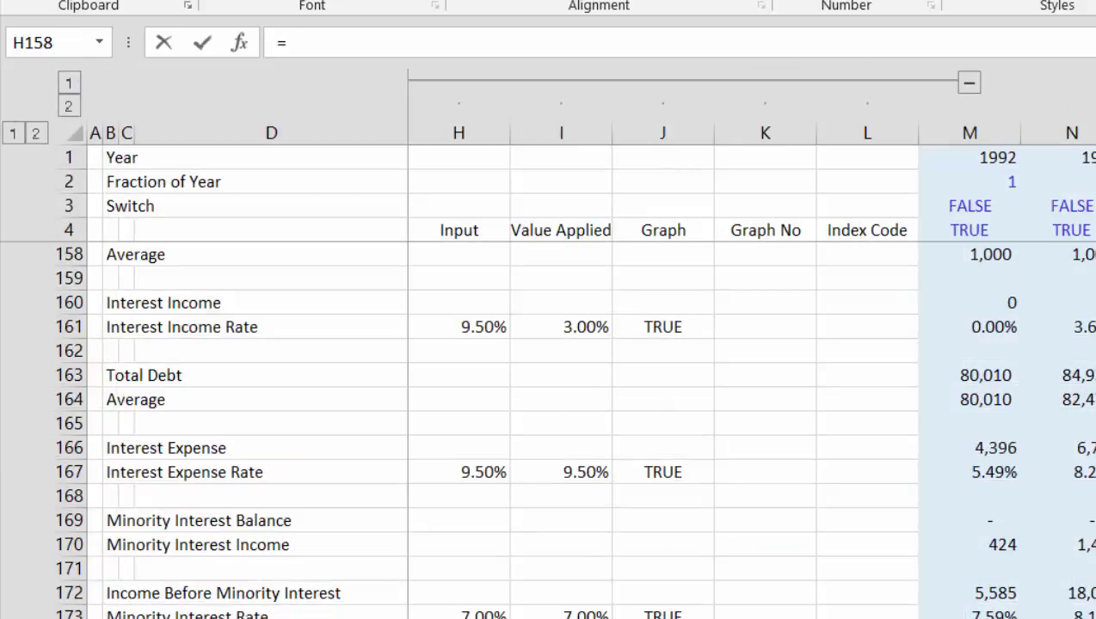
- Move the H202 formula's reference to the Cash as Percent of Revenues row, row 175, on the Assumptions sheet
{"action": "key", "text": "Down"}
{"action": "key", "text": "Down"}
{"action": "key", "text": "Down"}
{"action": "key", "text": "Down"}
{"action": "key", "text": "Down"}
{"action": "key", "text": "Down"}
{"action": "key", "text": "Down"}
{"action": "key", "text": "Down"}
{"action": "key", "text": "Down"}
{"action": "key", "text": "Down"}
{"action": "key", "text": "Down"}
{"action": "key", "text": "Down"}
{"action": "key", "text": "Down"}
{"action": "key", "text": "Down"}
{"action": "key", "text": "Down"}
{"action": "key", "text": "Down"}
{"action": "key", "text": "Down"}
{"action": "key", "text": "Down"}
{"action": "key", "text": "Down"}
{"action": "key", "text": "Down"}
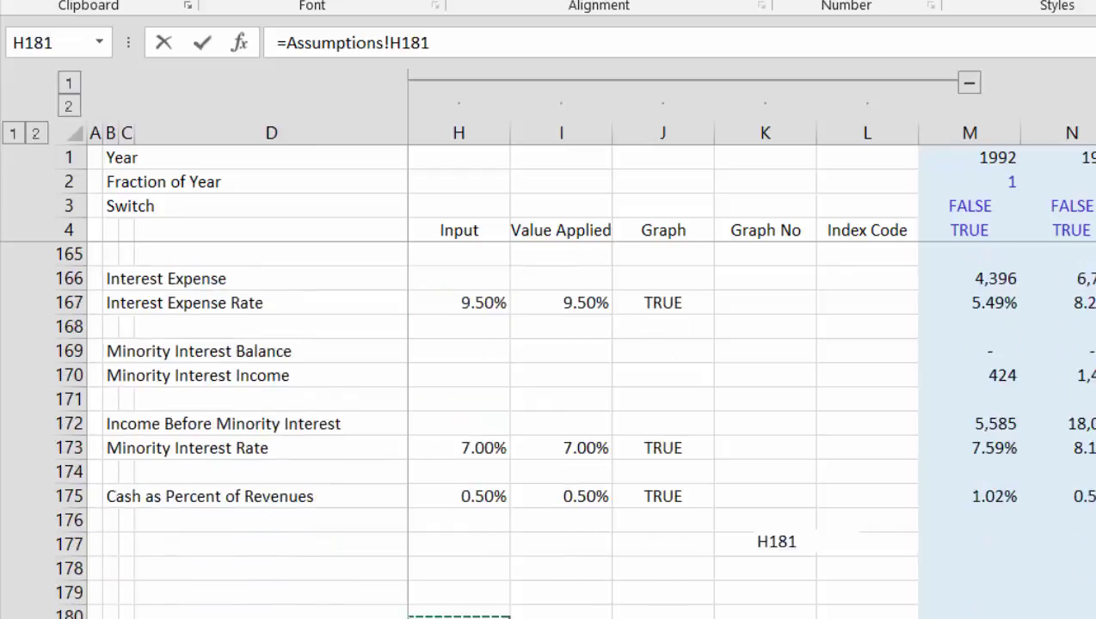
{"action": "key", "text": "Down"}
{"action": "key", "text": "Down"}
{"action": "key", "text": "Down"}
{"action": "key", "text": "Down"}
{"action": "key", "text": "Down"}
{"action": "key", "text": "Down"}
{"action": "key", "text": "Down"}
{"action": "key", "text": "Up"}
{"action": "key", "text": "Up"}
{"action": "key", "text": "Up"}
{"action": "key", "text": "Up"}
{"action": "key", "text": "Up"}
{"action": "key", "text": "Up"}
{"action": "key", "text": "Up"}
{"action": "key", "text": "Up"}
{"action": "key", "text": "Up"}
{"action": "key", "text": "Up"}
{"action": "key", "text": "Up"}
{"action": "key", "text": "Up"}
{"action": "key", "text": "Up"}
{"action": "key", "text": "Up"}
{"action": "key", "text": "Up"}
{"action": "key", "text": "Up"}
{"action": "key", "text": "Up"}
{"action": "key", "text": "Up"}
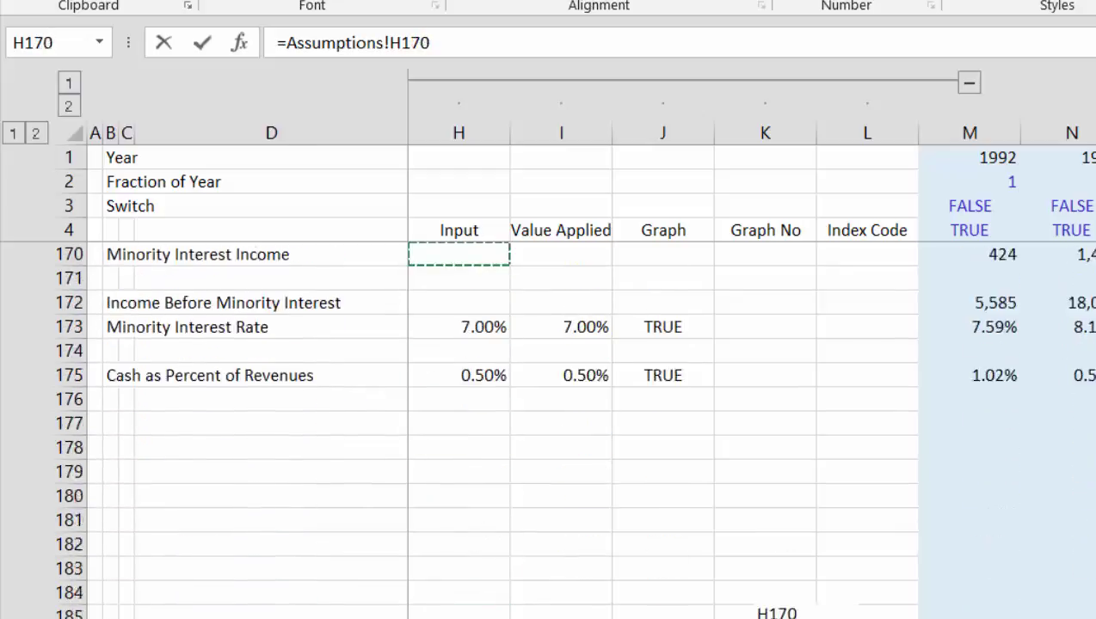
{"action": "key", "text": "Up"}
{"action": "key", "text": "Down"}
{"action": "key", "text": "Down"}
{"action": "key", "text": "Down"}
{"action": "key", "text": "Down"}
{"action": "key", "text": "Down"}
{"action": "key", "text": "Down"}
{"action": "key", "text": "Down"}
{"action": "key", "text": "Down"}
{"action": "key", "text": "Down"}
{"action": "key", "text": "Up"}
{"action": "key", "text": "Up"}
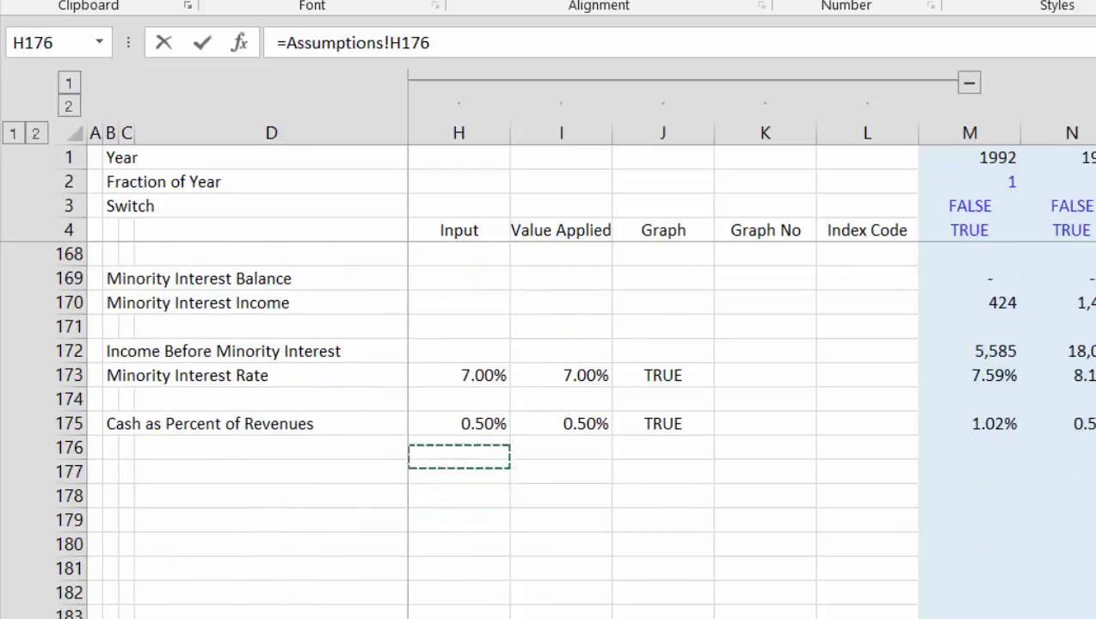
{"action": "key", "text": "Up"}
- Complete the H202 formula with the 1992 Cash as Percent of Revenues value, =Assumptions!M175
{"action": "key", "text": "Right"}
{"action": "key", "text": "Right"}
{"action": "key", "text": "Right"}
{"action": "key", "text": "Right"}
{"action": "key", "text": "Right"}
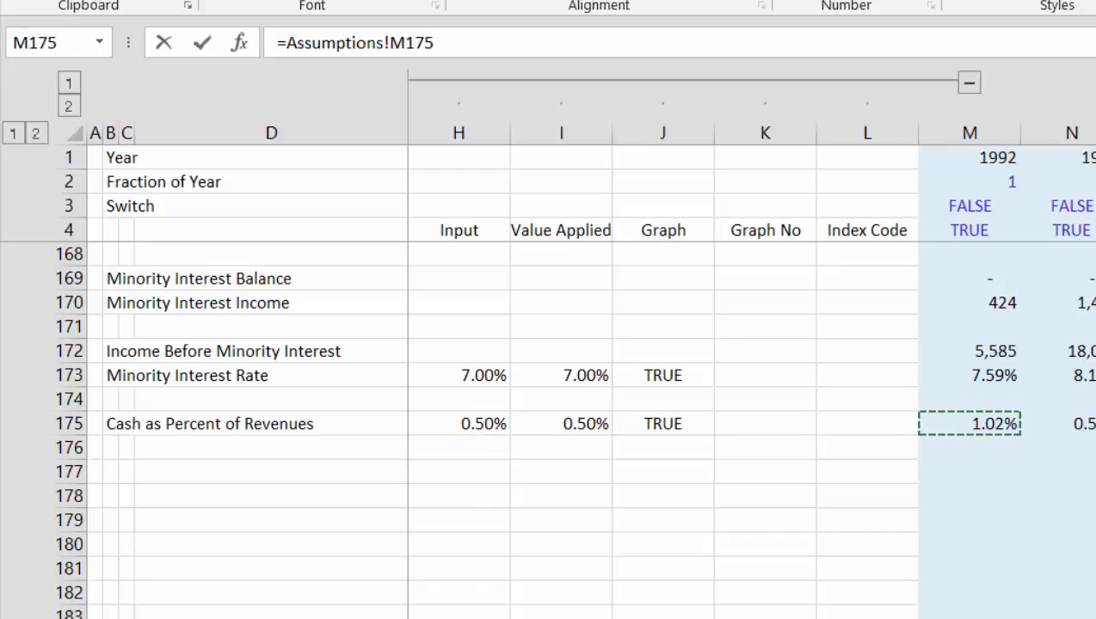
{"action": "key", "text": "Return"}
{"action": "key", "text": "Up"}
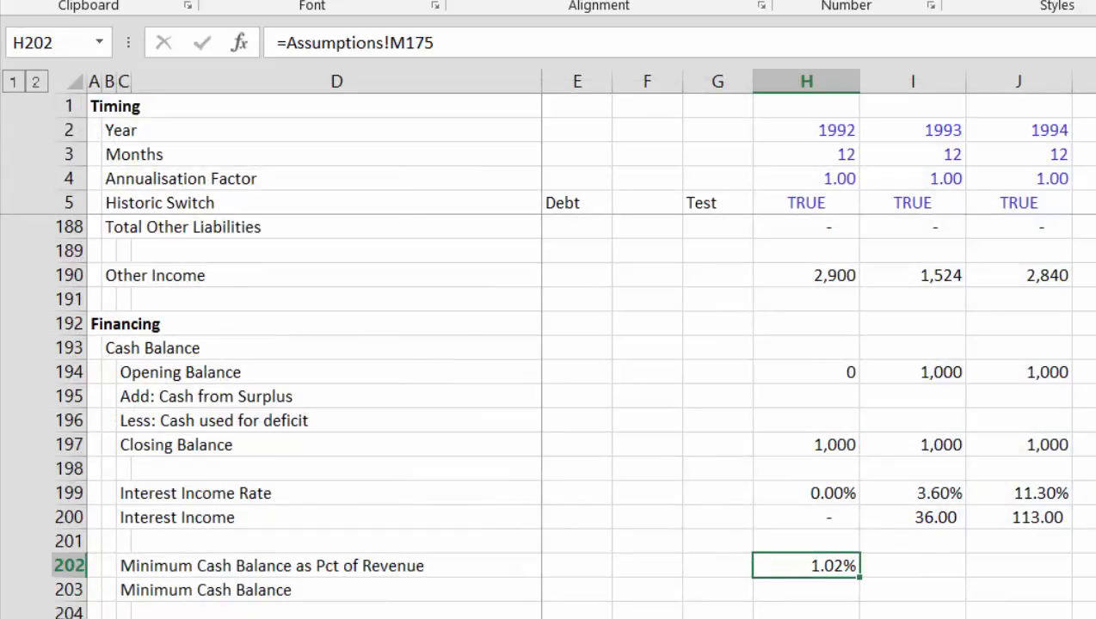
- Fill the Minimum Cash Balance as Pct of Revenue formula from H202 across the year columns
{"action": "key", "text": "shift+Right"}
{"action": "key", "text": "shift+Right"}
{"action": "key", "text": "ctrl+r"}
{"action": "key", "text": "Down"}
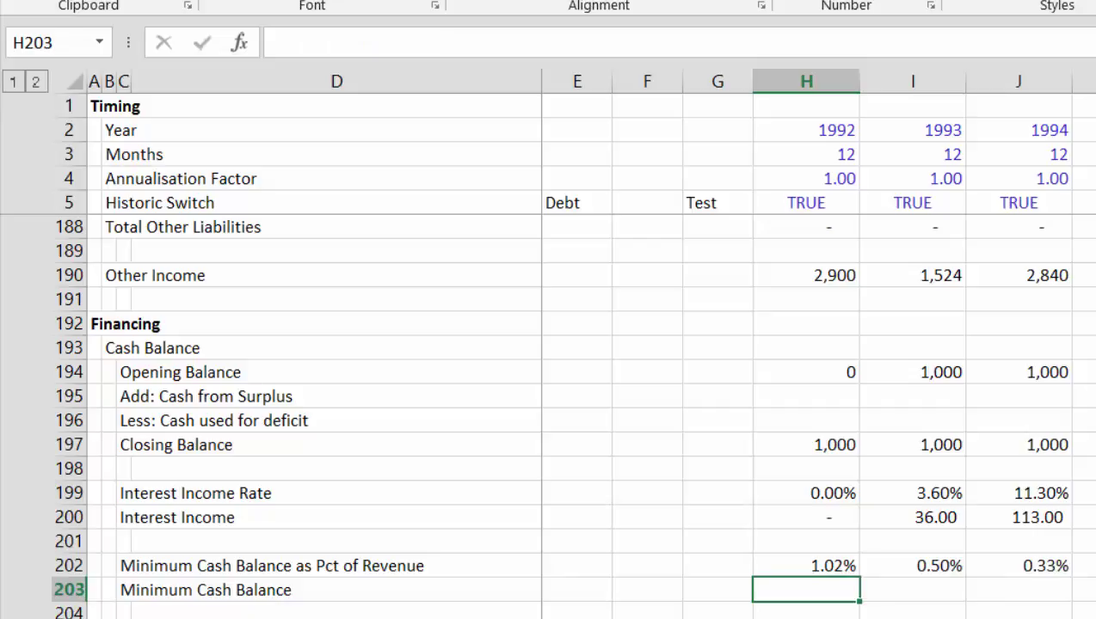
- Calculate the 1992 Minimum Cash Balance in H203 as its revenue percentage times Total Revenues, =H202*H117
{"action": "type", "text": "="}
{"action": "key", "text": "Up"}
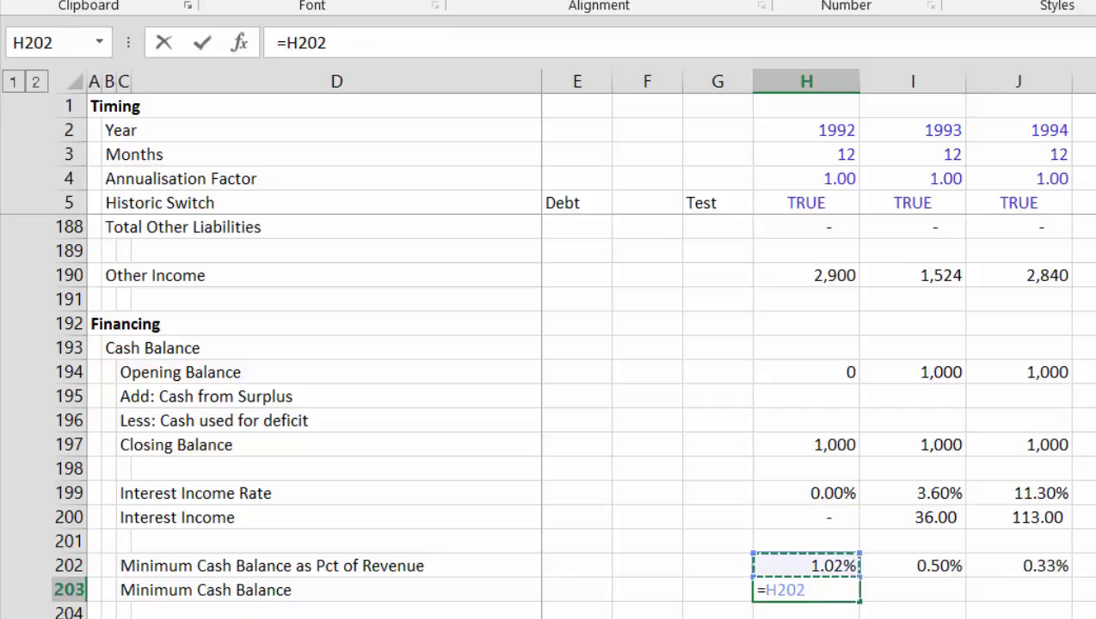
{"action": "type", "text": "*"}
{"action": "key", "text": "Up"}
{"action": "key", "text": "Up"}
{"action": "key", "text": "Up"}
{"action": "key", "text": "Up"}
{"action": "key", "text": "Up"}
{"action": "key", "text": "Up"}
{"action": "key", "text": "Up"}
{"action": "key", "text": "Up"}
{"action": "key", "text": "Up"}
{"action": "key", "text": "Up"}
{"action": "key", "text": "Up"}
{"action": "key", "text": "Up"}
{"action": "key", "text": "Up"}
{"action": "key", "text": "Up"}
{"action": "key", "text": "Up"}
{"action": "key", "text": "Up"}
{"action": "key", "text": "Up"}
{"action": "key", "text": "Up"}
{"action": "key", "text": "Up"}
{"action": "key", "text": "Up"}
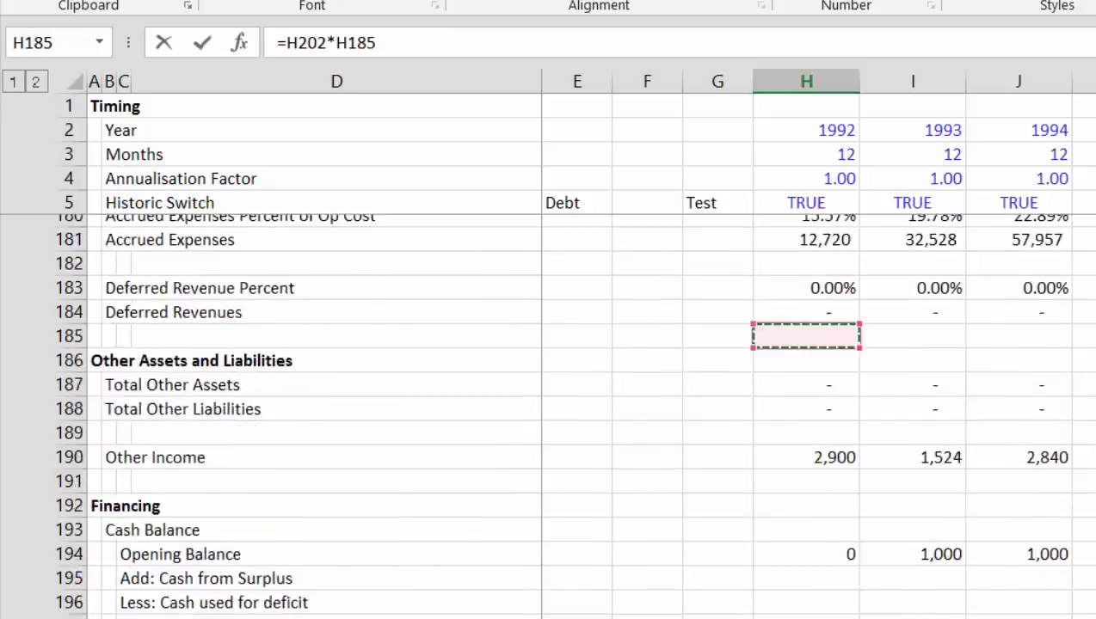
{"action": "key", "text": "Up"}
{"action": "key", "text": "Up"}
{"action": "key", "text": "Up"}
{"action": "key", "text": "Up"}
{"action": "key", "text": "Up"}
{"action": "key", "text": "Up"}
{"action": "key", "text": "Up"}
{"action": "key", "text": "Up"}
{"action": "key", "text": "Up"}
{"action": "key", "text": "Up"}
{"action": "key", "text": "Up"}
{"action": "key", "text": "Up"}
{"action": "key", "text": "Up"}
{"action": "key", "text": "Up"}
{"action": "key", "text": "Up"}
{"action": "key", "text": "Up"}
{"action": "key", "text": "Up"}
{"action": "key", "text": "Up"}
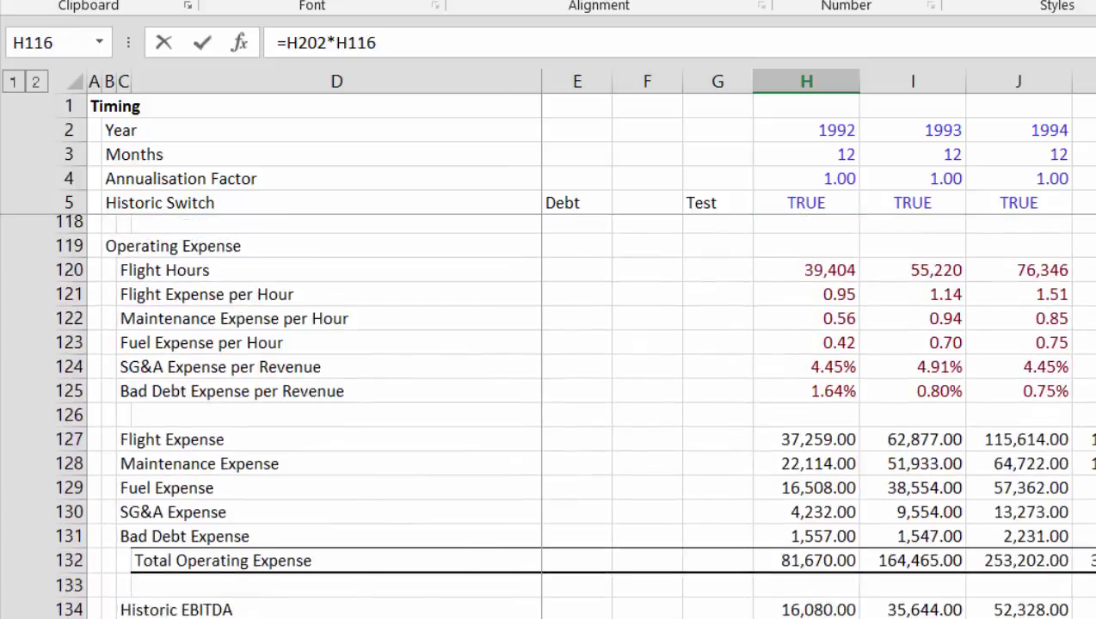
{"action": "key", "text": "Up"}
{"action": "key", "text": "Down"}
{"action": "key", "text": "Down"}
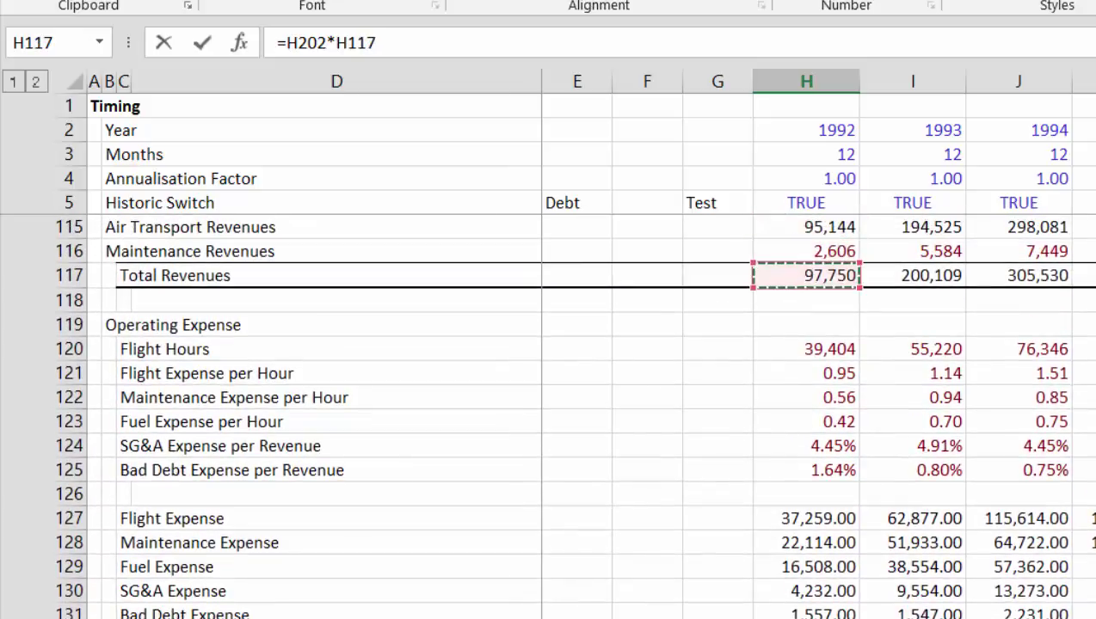
{"action": "key", "text": "Return"}
- Format H203 with a thousands separator and no decimals, and fill its formula across the year columns
{"action": "key", "text": "Up"}
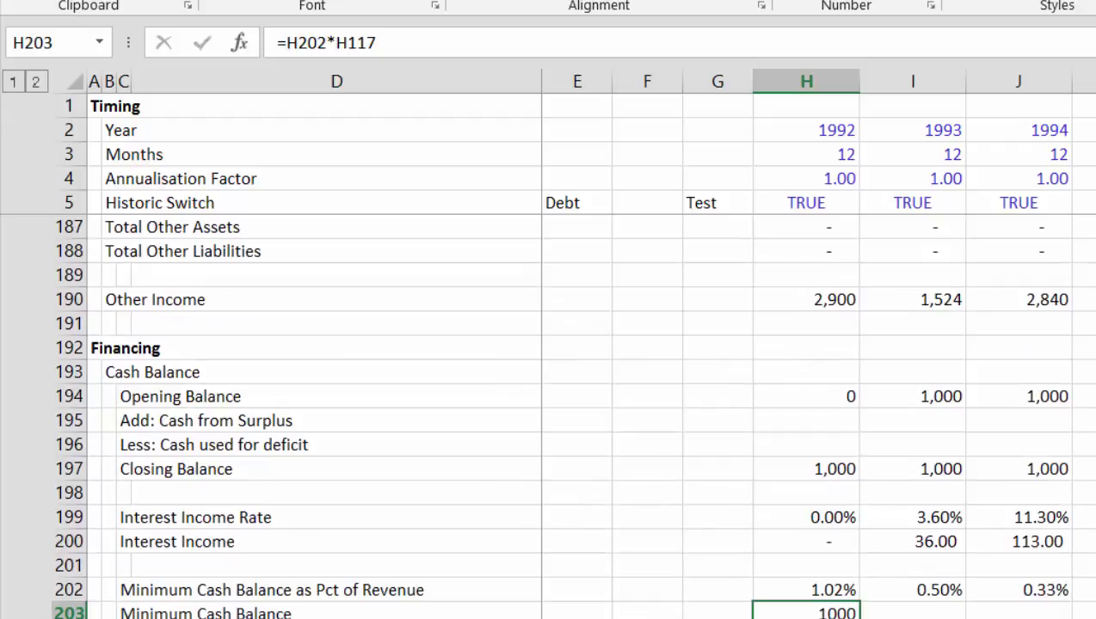
{"action": "key", "text": "ctrl+shift+1"}
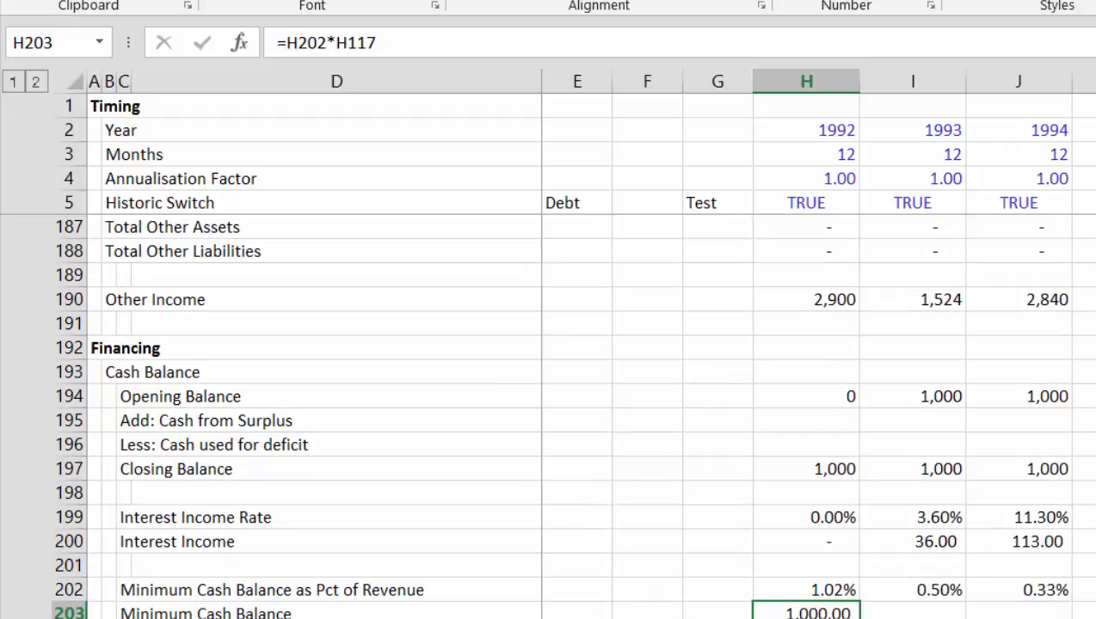
{"action": "key", "text": "alt+h"}
{"action": "key", "text": "9"}
{"action": "key", "text": "alt+h"}
{"action": "key", "text": "9"}
{"action": "key", "text": "ctrl+shift+Right"}
{"action": "key", "text": "ctrl+r"}
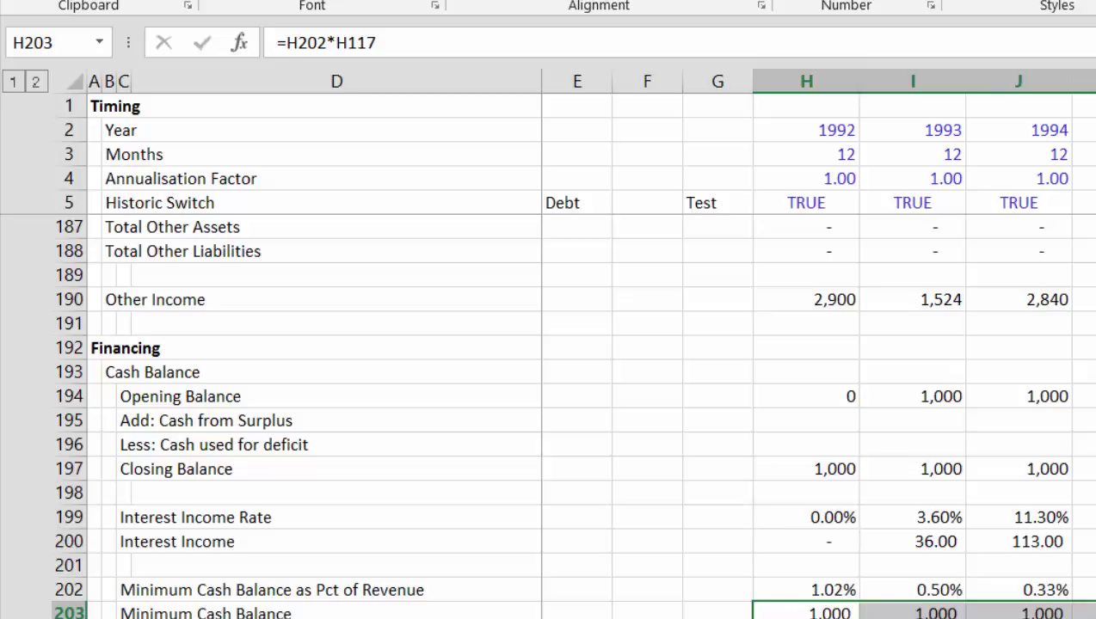
- Review the completed Minimum Cash Balance rows, 202 and 203, in the Financing section
{"action": "key", "text": "Down"}
{"action": "key", "text": "Down"}
{"action": "key", "text": "Down"}
{"action": "key", "text": "Down"}
{"action": "key", "text": "Up"}
{"action": "key", "text": "Up"}
{"action": "key", "text": "Up"}
{"action": "key", "text": "Up"}
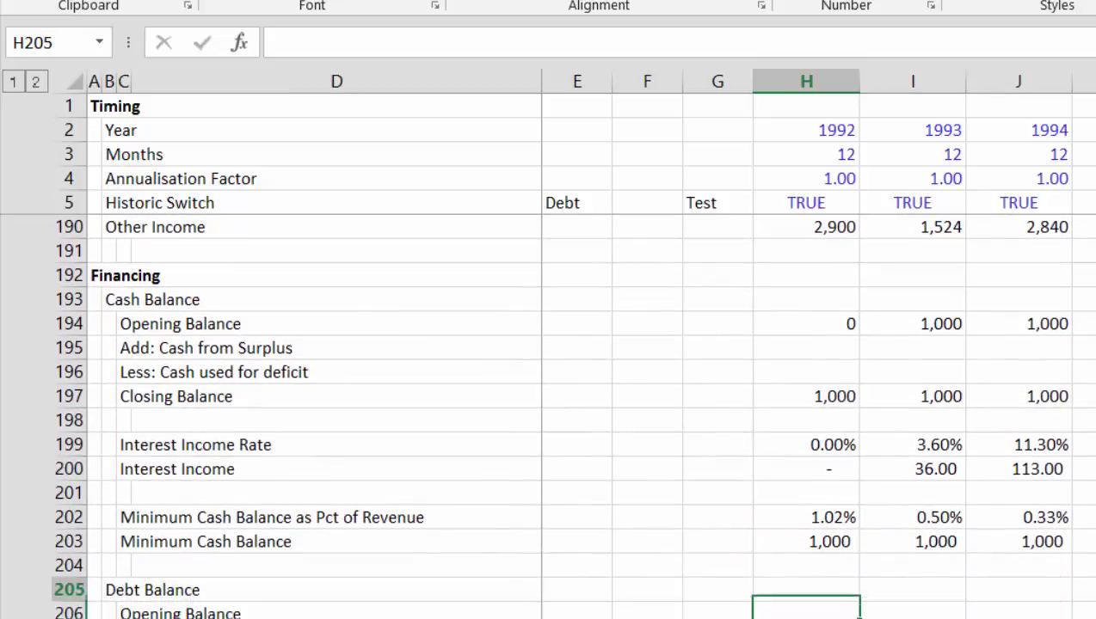
{"action": "key", "text": "Up"}
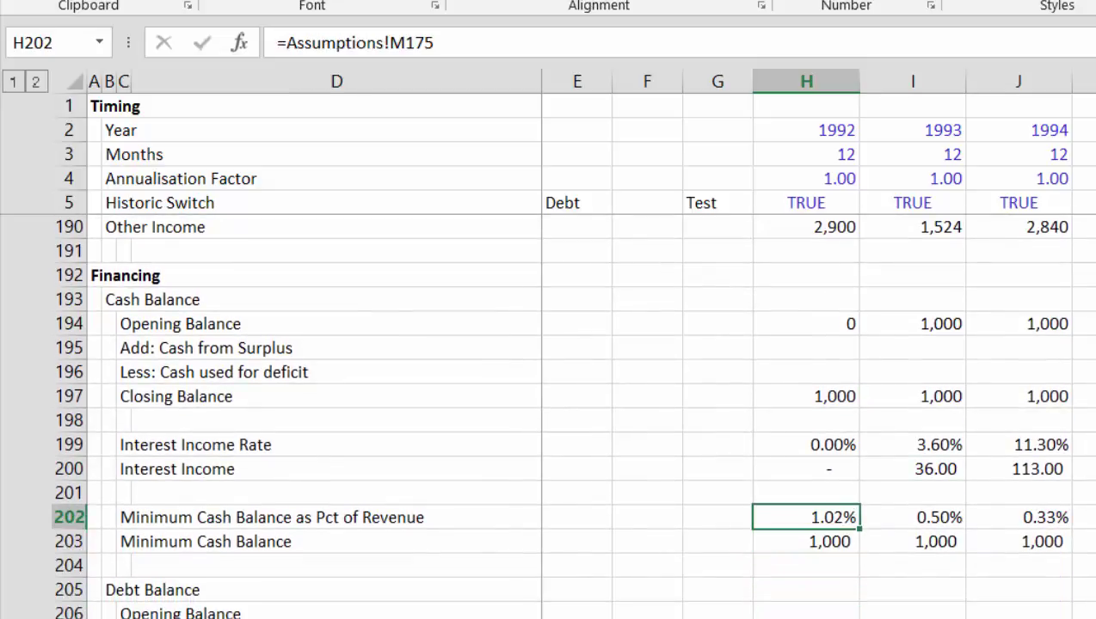
- Start the 1992 debt Closing Balance in H209 as an IF formula that tests the Historic Switch in H5
{"action": "key", "text": "Down"}
{"action": "key", "text": "Down"}
{"action": "key", "text": "Down"}
{"action": "key", "text": "Down"}
{"action": "key", "text": "Down"}
{"action": "key", "text": "Down"}
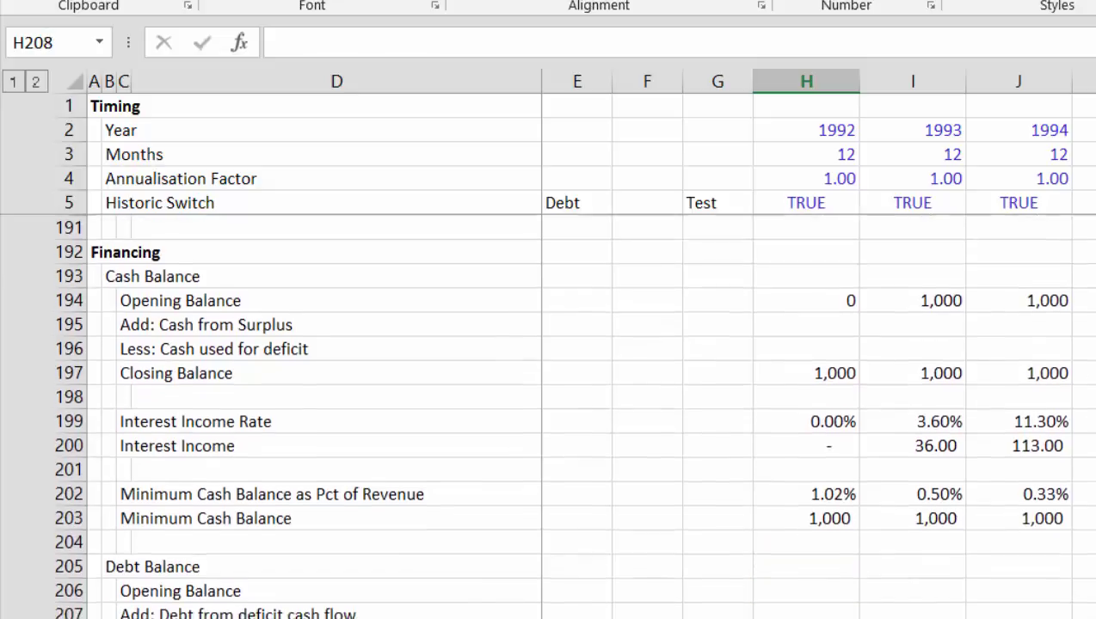
{"action": "key", "text": "Down"}
{"action": "key", "text": "Up"}
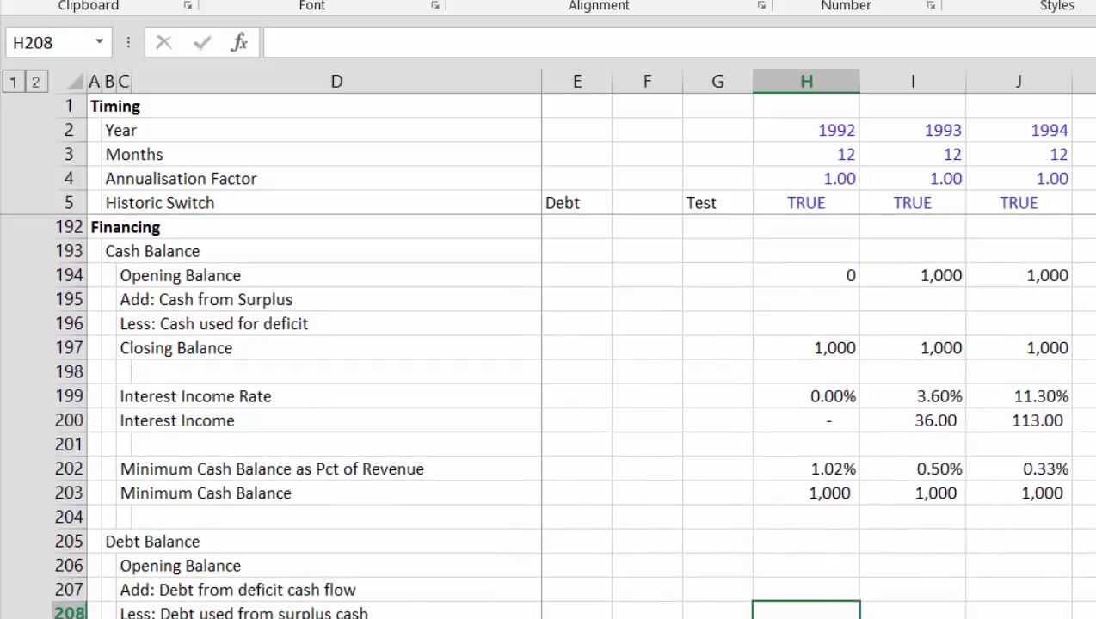
{"action": "key", "text": "Down"}
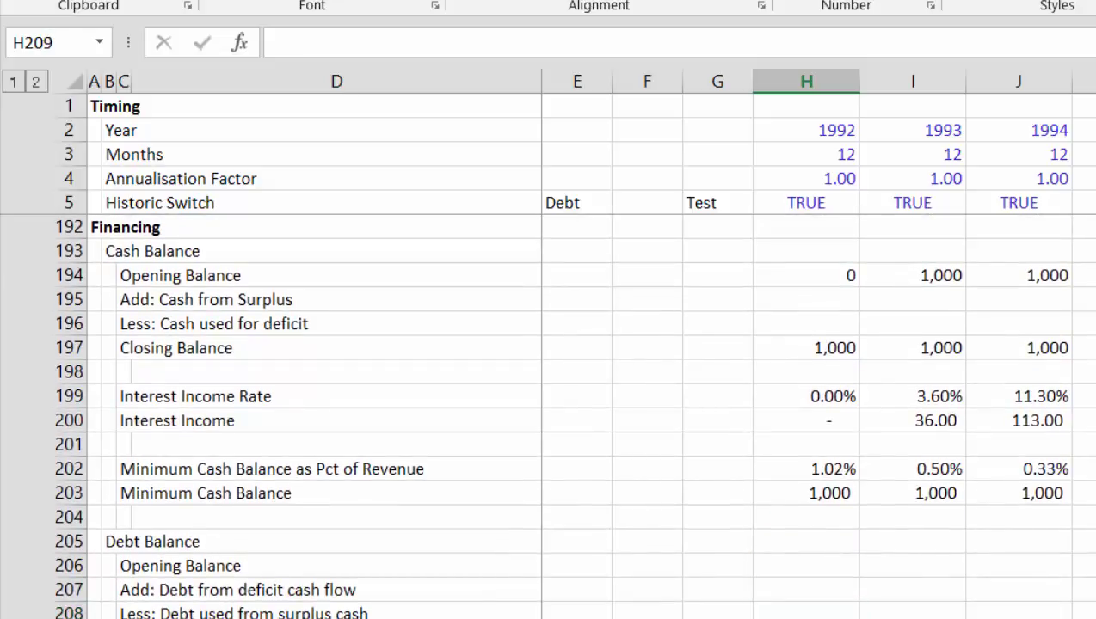
{"action": "type", "text": "=if("}
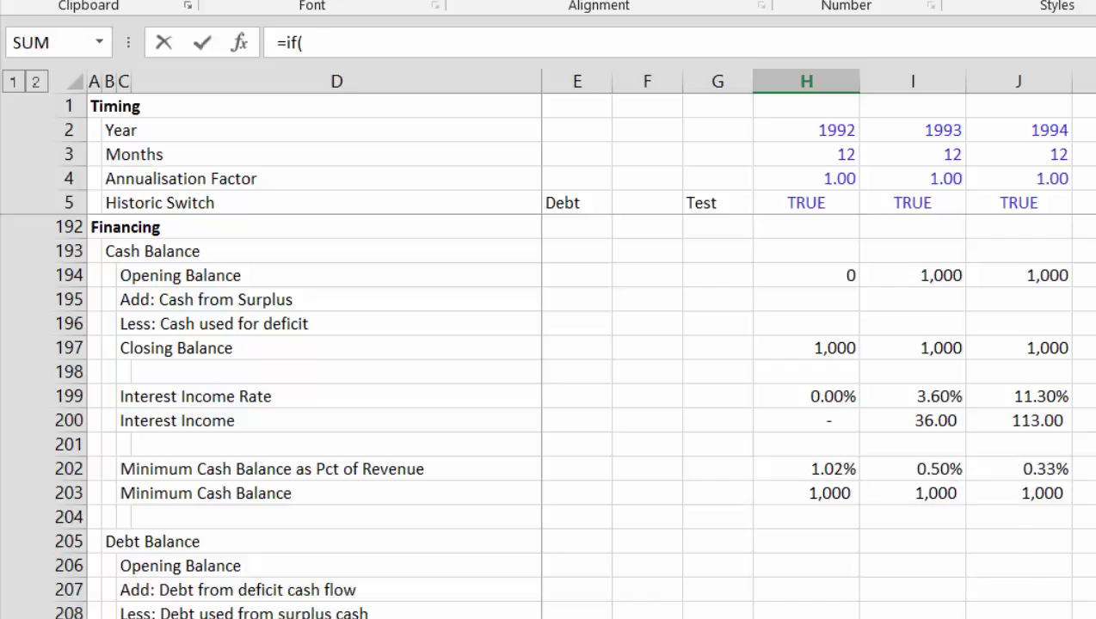
{"action": "left_click", "coordinate": [802, 191]}
{"action": "type", "text": ","}
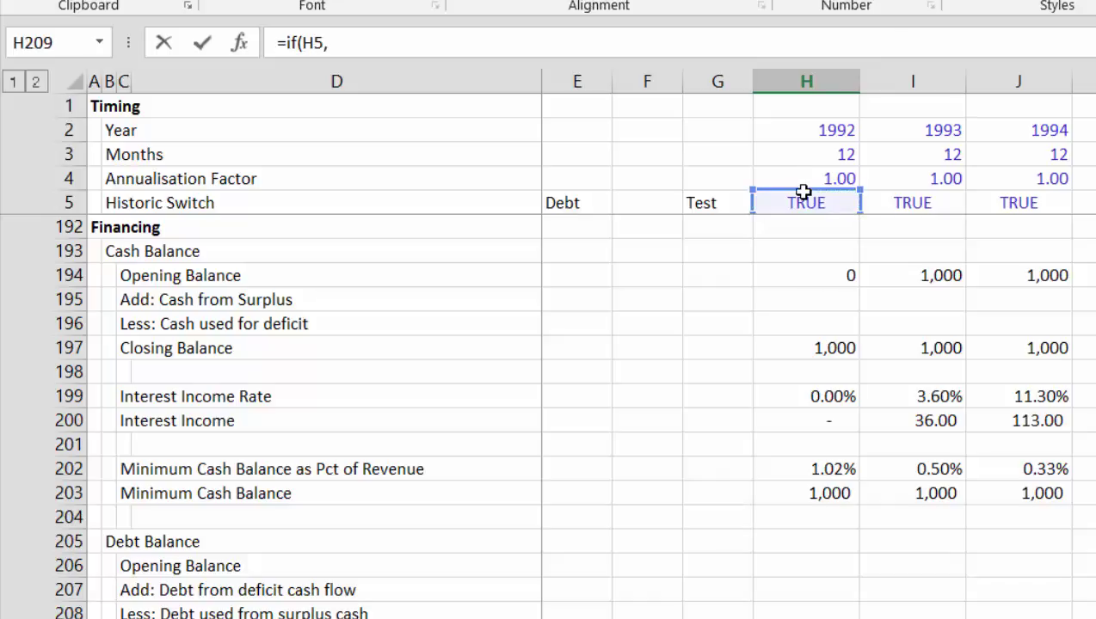
- Set the value for historic years in the H209 IF formula to the 1992 Total Debt, H56
{"action": "key", "text": "Up"}
{"action": "key", "text": "Up"}
{"action": "key", "text": "Up"}
{"action": "key", "text": "Up"}
{"action": "key", "text": "Up"}
{"action": "key", "text": "Up"}
{"action": "key", "text": "Up"}
{"action": "key", "text": "Up"}
{"action": "key", "text": "Up"}
{"action": "key", "text": "Up"}
{"action": "key", "text": "Up"}
{"action": "key", "text": "Up"}
{"action": "key", "text": "Up"}
{"action": "key", "text": "Up"}
{"action": "key", "text": "Up"}
{"action": "key", "text": "Up"}
{"action": "key", "text": "Up"}
{"action": "key", "text": "Up"}
{"action": "key", "text": "Up"}
{"action": "key", "text": "Up"}
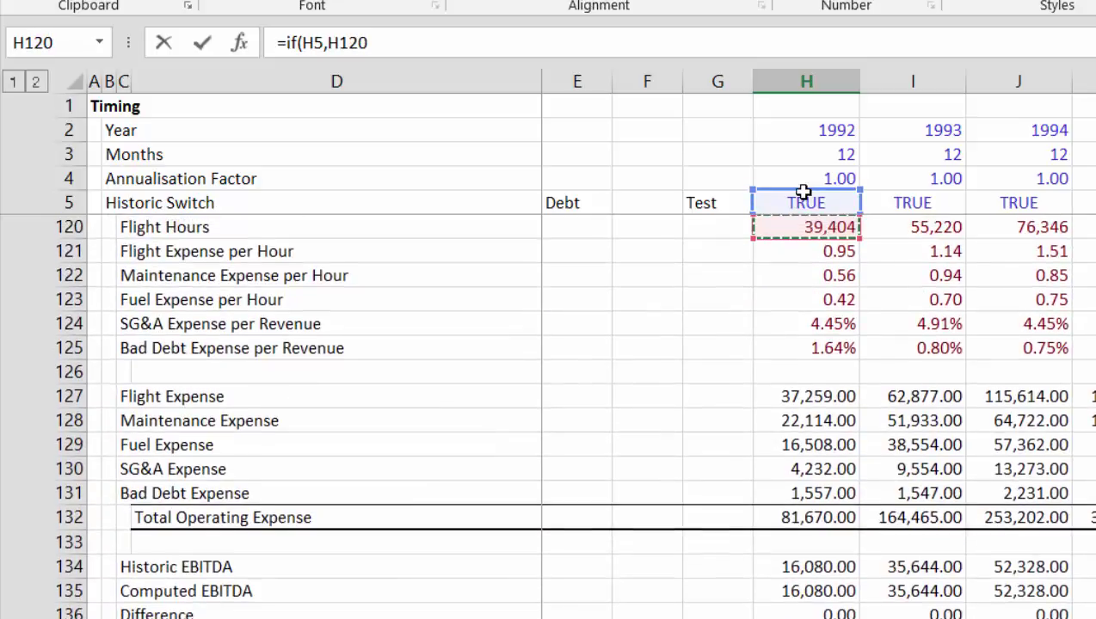
{"action": "key", "text": "Up"}
{"action": "key", "text": "Up"}
{"action": "key", "text": "Up"}
{"action": "key", "text": "Up"}
{"action": "key", "text": "Up"}
{"action": "key", "text": "Up"}
{"action": "key", "text": "Up"}
{"action": "key", "text": "Up"}
{"action": "key", "text": "Up"}
{"action": "key", "text": "Up"}
{"action": "key", "text": "Up"}
{"action": "key", "text": "Up"}
{"action": "key", "text": "Up"}
{"action": "key", "text": "Up"}
{"action": "key", "text": "Up"}
{"action": "key", "text": "Up"}
{"action": "key", "text": "Up"}
{"action": "key", "text": "Up"}
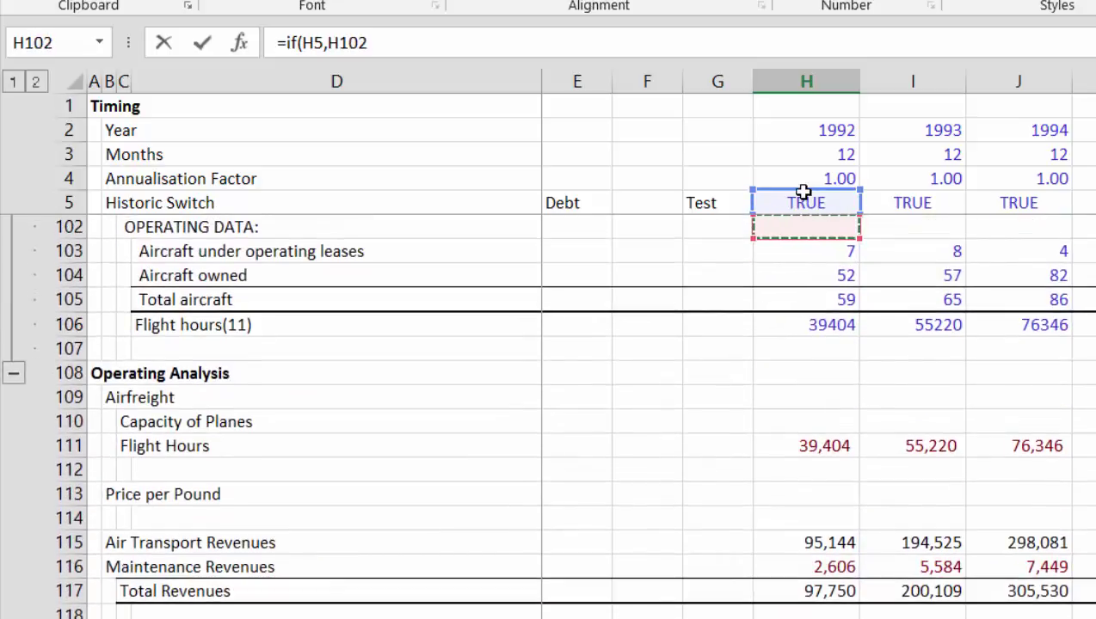
{"action": "key", "text": "Page_Up"}
{"action": "key", "text": "Page_Up"}
{"action": "key", "text": "Page_Up"}
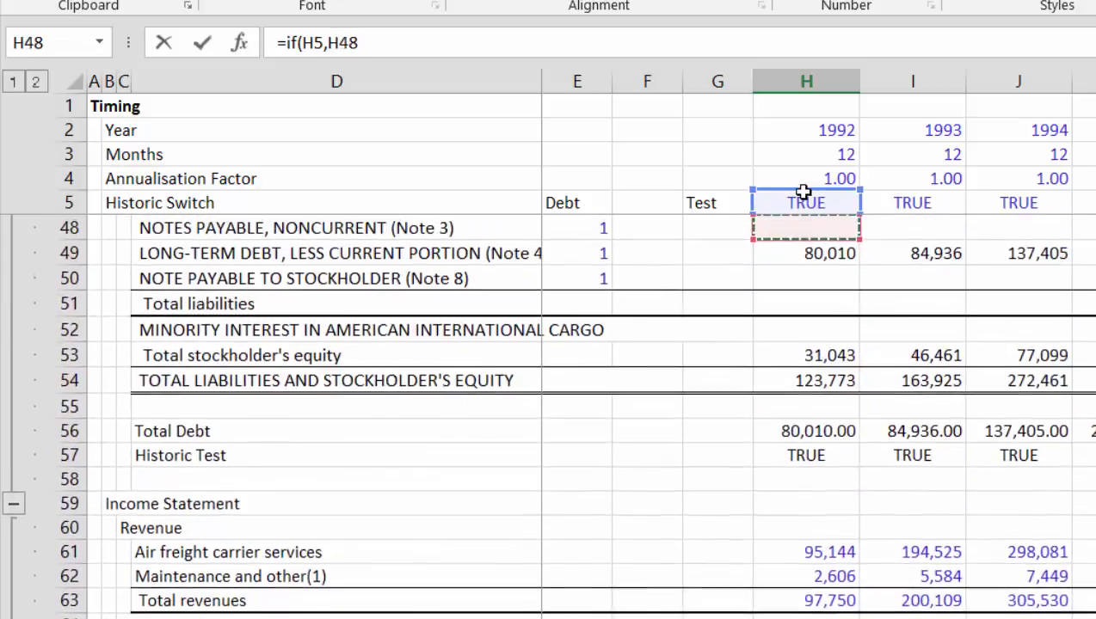
{"action": "key", "text": "Page_Up"}
{"action": "key", "text": "Page_Down"}
{"action": "key", "text": "Down"}
{"action": "key", "text": "Down"}
{"action": "key", "text": "Down"}
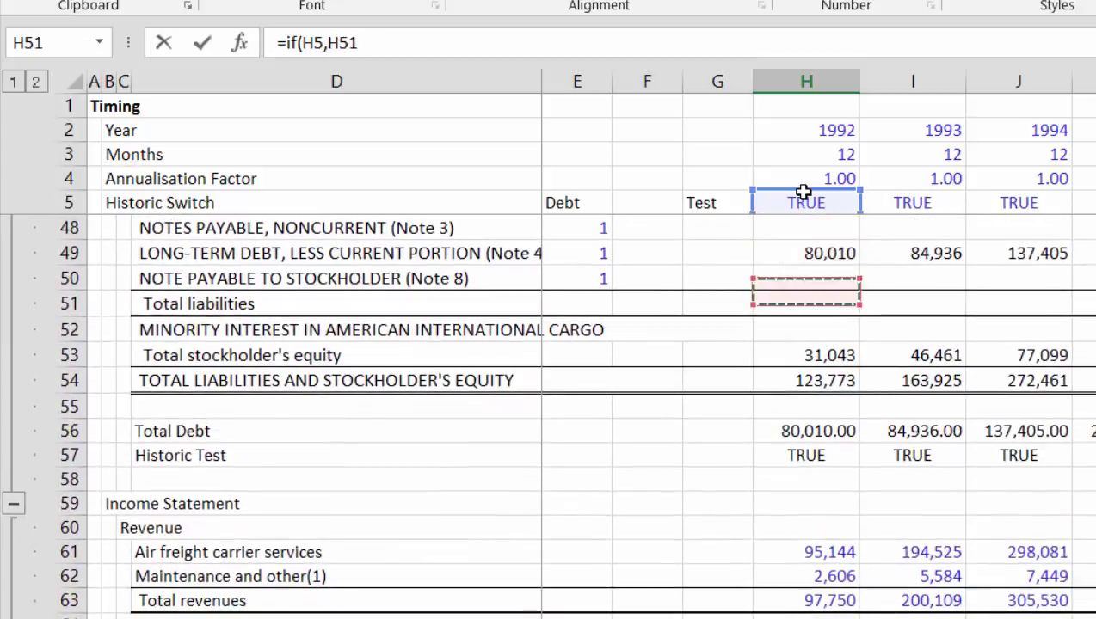
{"action": "key", "text": "Down"}
{"action": "key", "text": "Down"}
{"action": "key", "text": "Down"}
{"action": "key", "text": "Down"}
{"action": "key", "text": "Down"}
{"action": "key", "text": "Down"}
{"action": "key", "text": "Down"}
{"action": "key", "text": "Down"}
{"action": "key", "text": "Down"}
{"action": "key", "text": "Up"}
{"action": "key", "text": "Up"}
{"action": "key", "text": "Up"}
{"action": "key", "text": "Up"}
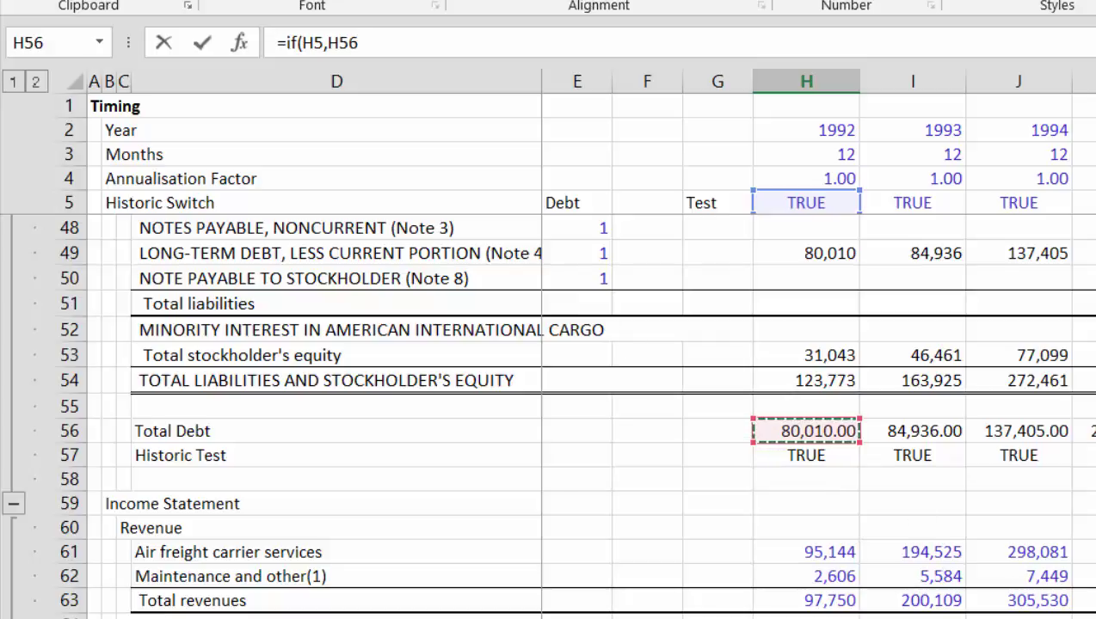
{"action": "type", "text": ","}
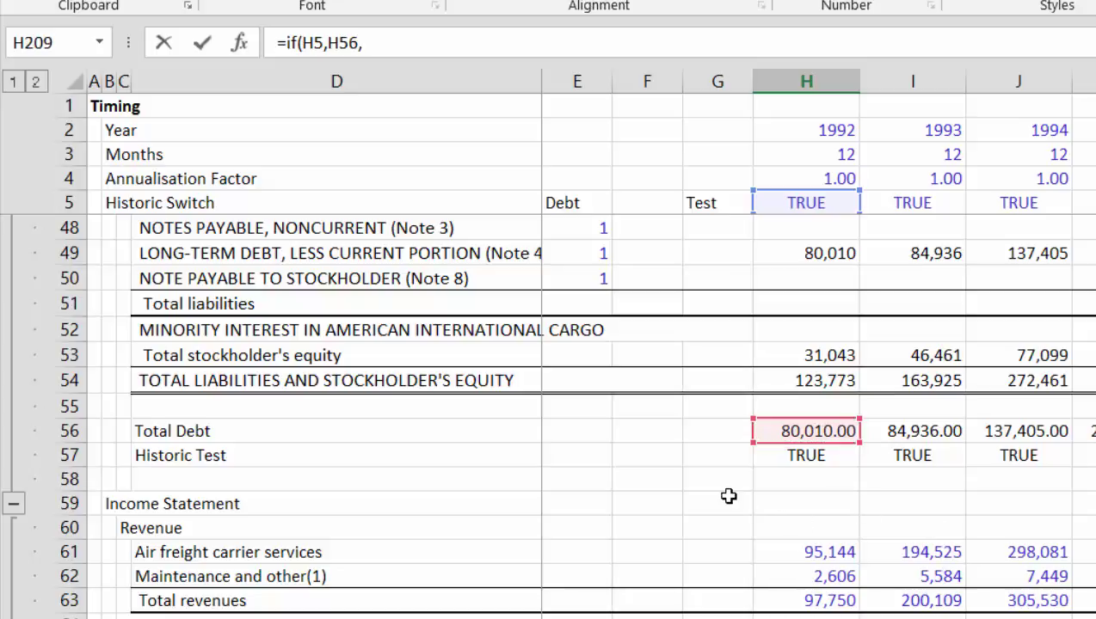
- Complete the H209 IF formula with opening balance plus added debt less debt repaid from surplus for non-historic years, H206+H207-H208
{"action": "key", "text": "Up"}
{"action": "key", "text": "Up"}
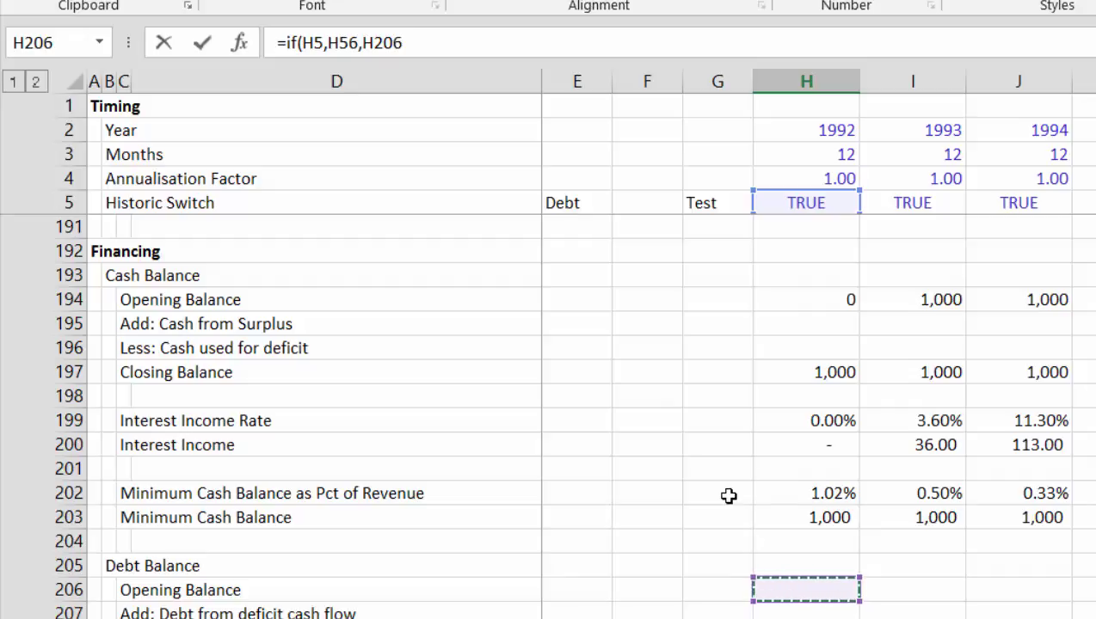
{"action": "type", "text": "+"}
{"action": "key", "text": "Down"}
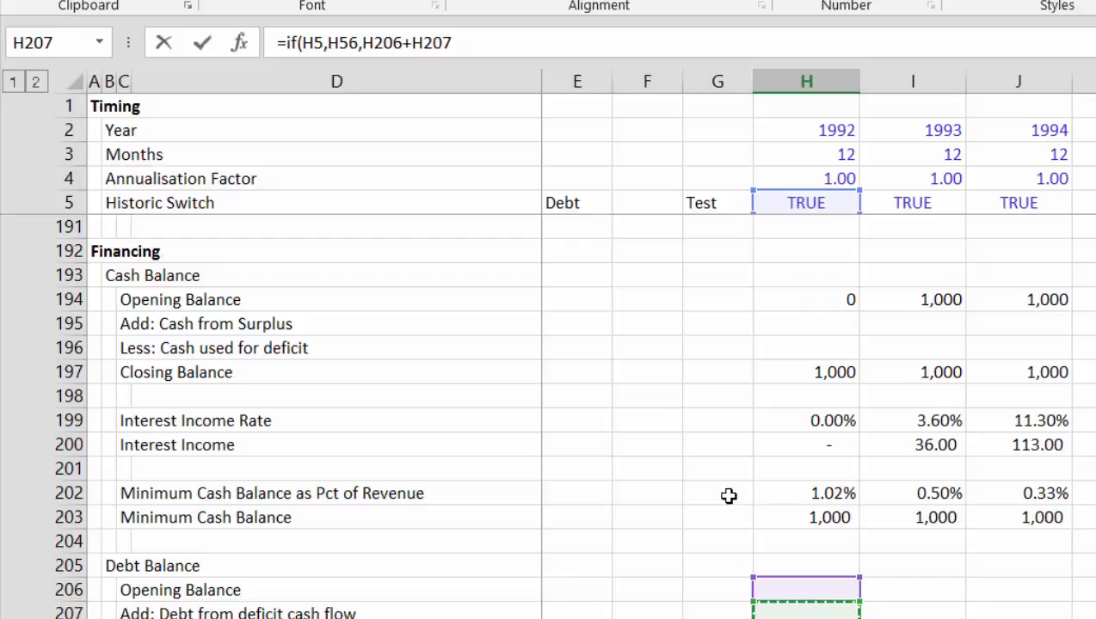
{"action": "type", "text": "-"}
{"action": "key", "text": "Up"}
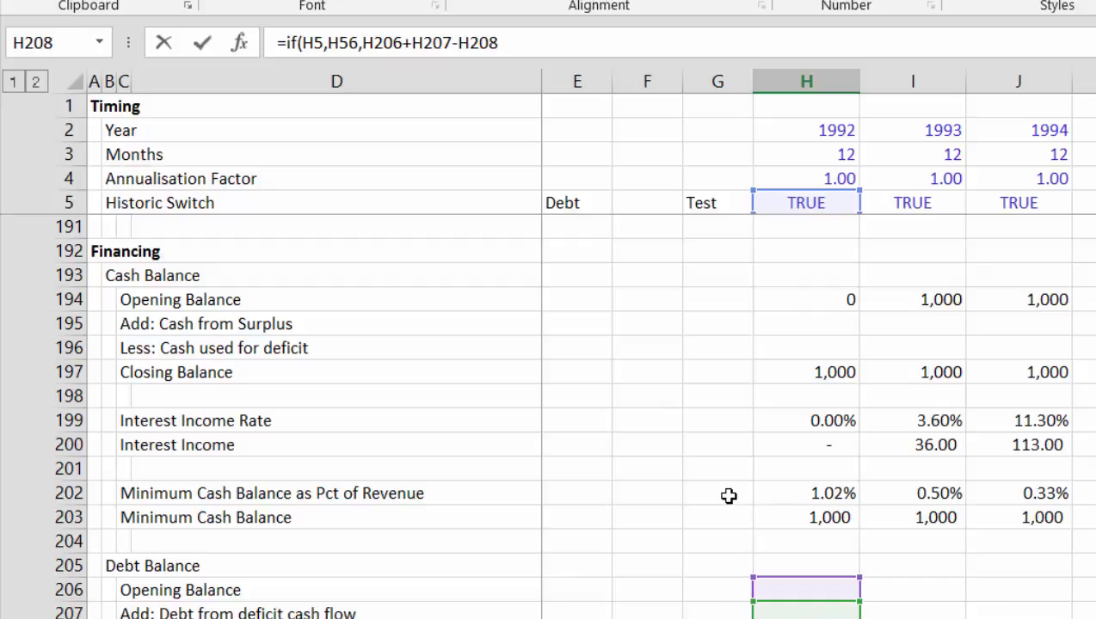
{"action": "key", "text": "Return"}
- Format the debt Closing Balance in H209 with a thousands separator and no decimals
{"action": "key", "text": "Up"}
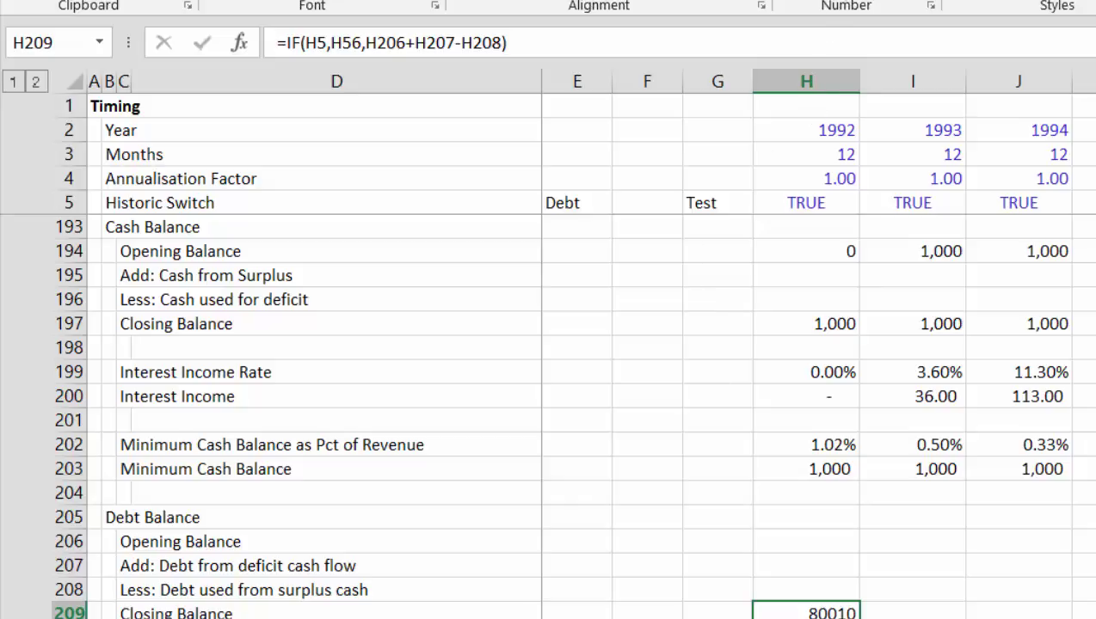
{"action": "key", "text": "ctrl+shift+1"}
{"action": "key", "text": "alt+h"}
{"action": "key", "text": "9"}
{"action": "key", "text": "alt+h"}
{"action": "key", "text": "9"}
- Link the 1992 debt Opening Balance in H206 to the prior period's closing balance, =G209
{"action": "key", "text": "Up"}
{"action": "key", "text": "Up"}
{"action": "key", "text": "Up"}
{"action": "type", "text": "="}
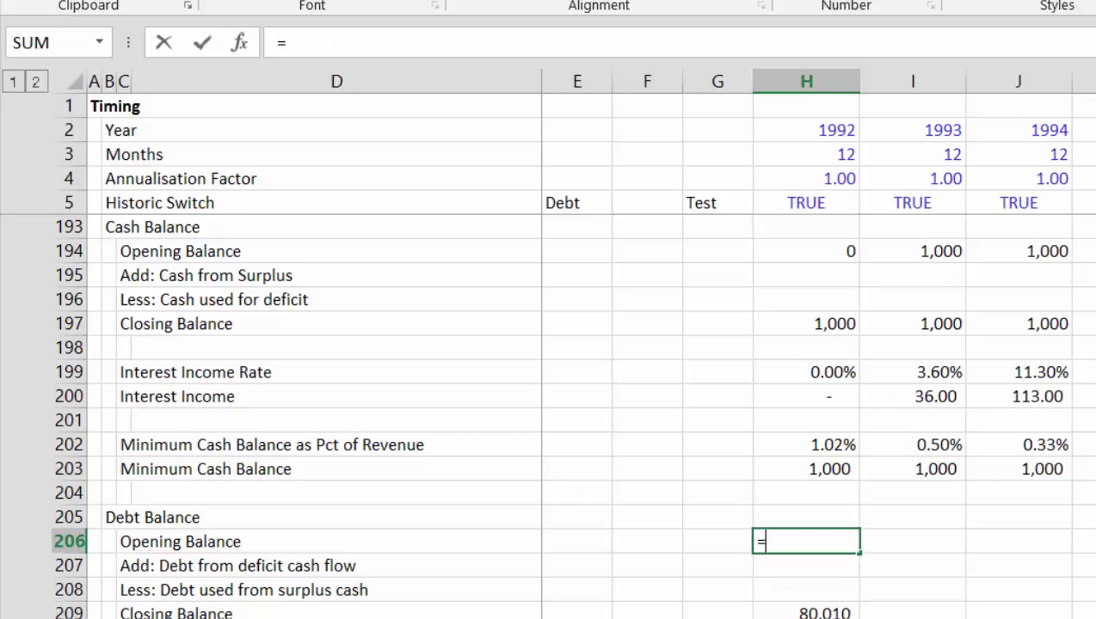
{"action": "key", "text": "Down"}
{"action": "key", "text": "Down"}
{"action": "key", "text": "Down"}
{"action": "key", "text": "Left"}
{"action": "key", "text": "Return"}
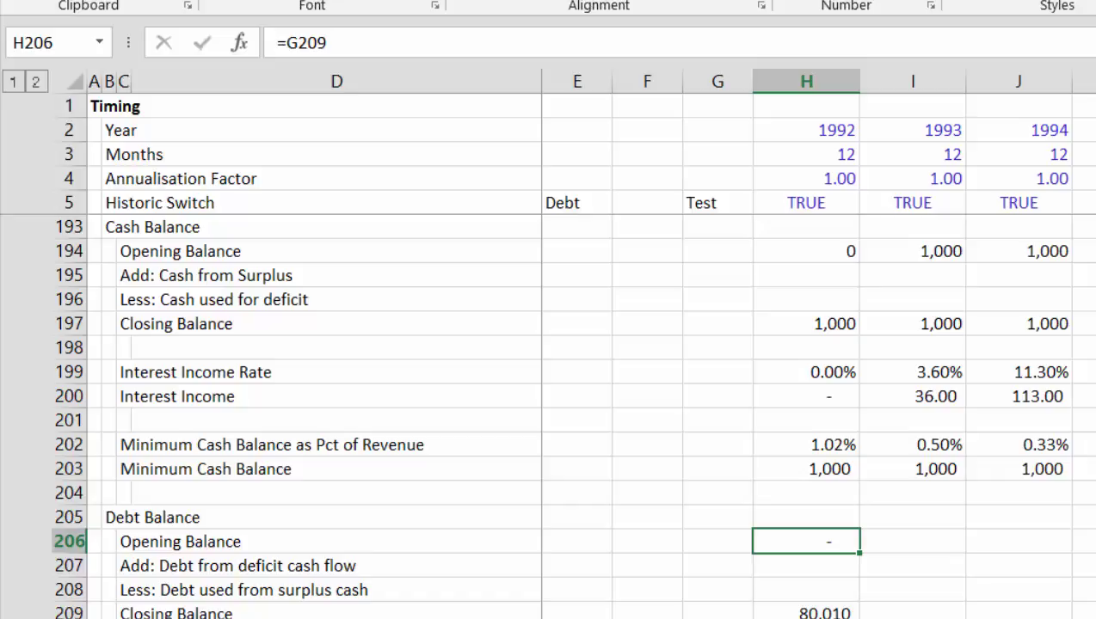
- Copy the 1992 Debt Balance formulas in H206:H209 across all remaining years
{"action": "key", "text": "shift+Down"}
{"action": "key", "text": "shift+Down"}
{"action": "key", "text": "shift+Down"}
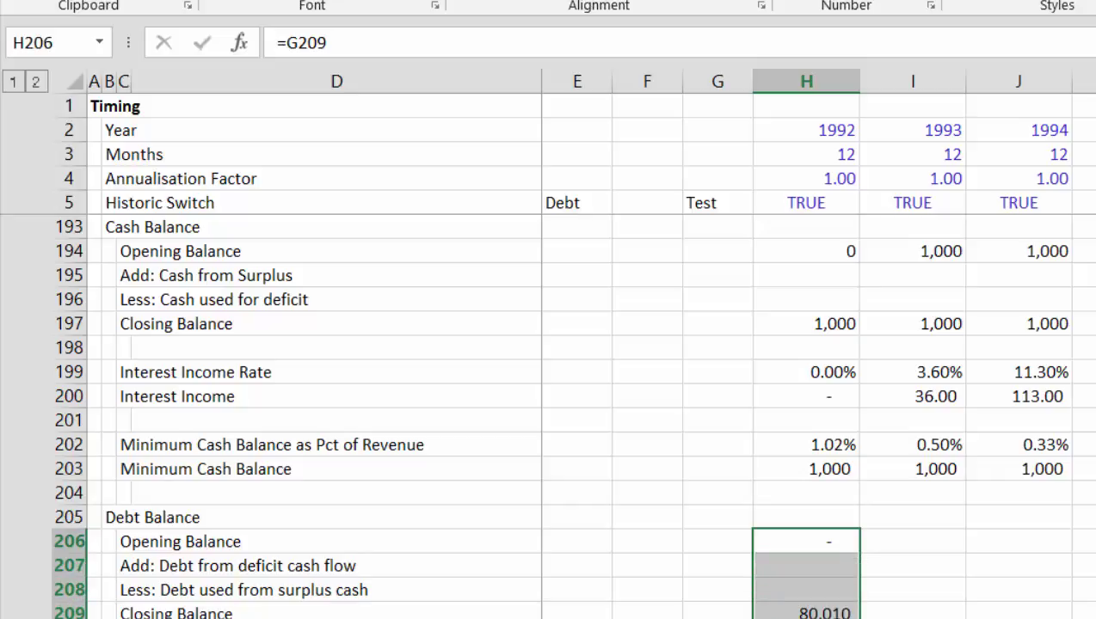
{"action": "key", "text": "shift+Up"}
{"action": "key", "text": "shift+Up"}
{"action": "key", "text": "shift+Up"}
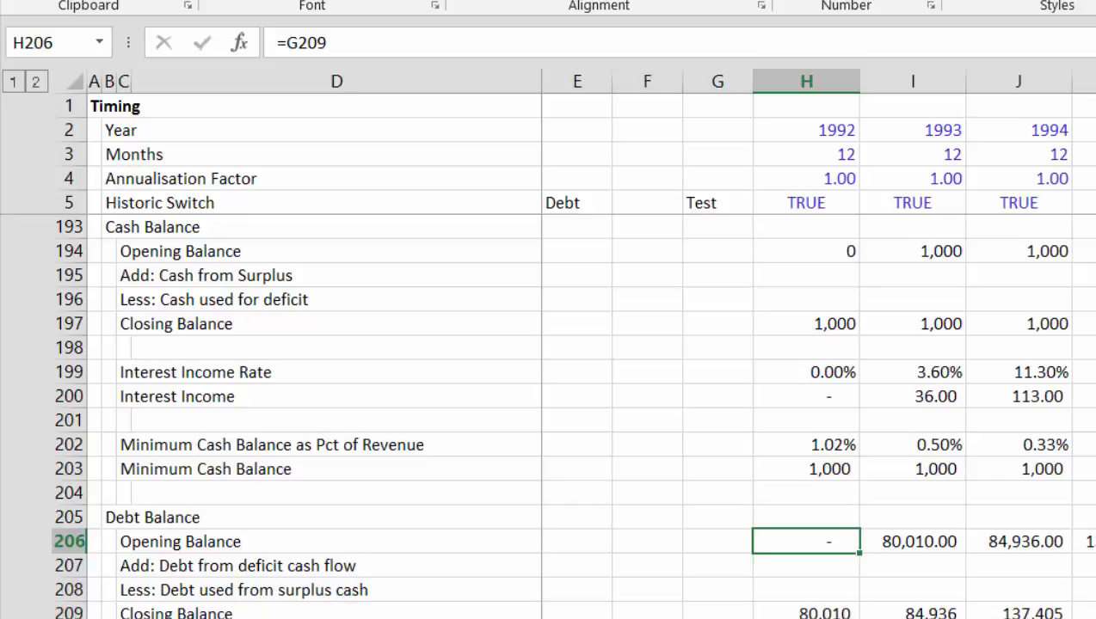
- Format the debt Opening Balance in row 206 with no decimals for all years
{"action": "key", "text": "ctrl+shift+Right"}
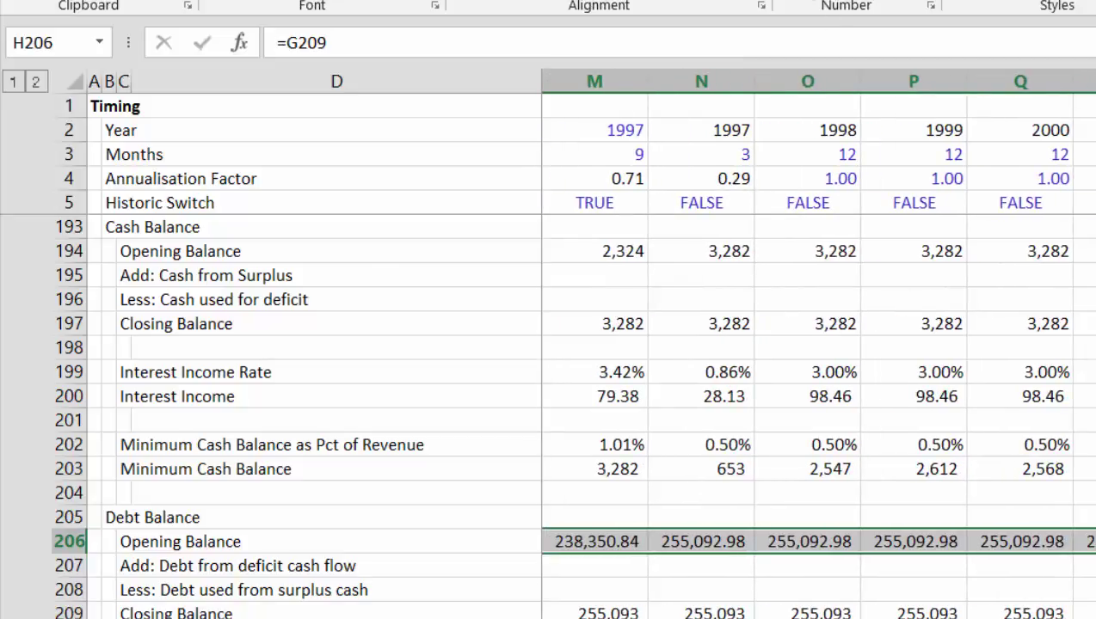
{"action": "key", "text": "alt+h"}
{"action": "key", "text": "9"}
{"action": "key", "text": "alt+h"}
{"action": "key", "text": "9"}
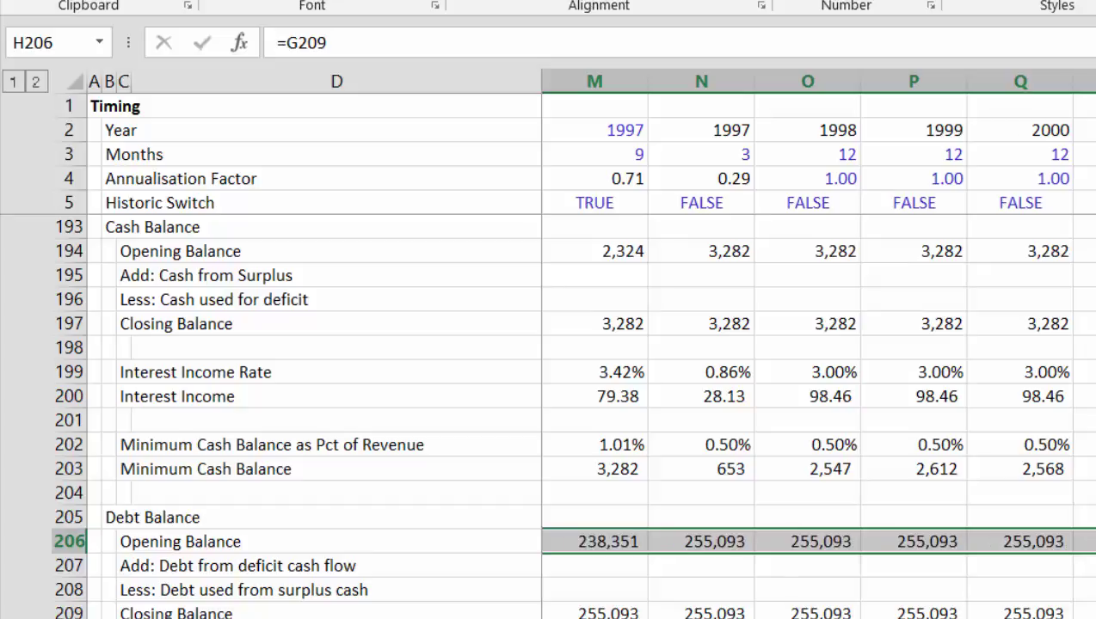
- Link the 1992 Interest Expense Rate in H211 to the matching 1992 rate on the Assumptions sheet, =Assumptions!M167
{"action": "key", "text": "Left"}
{"action": "key", "text": "Left"}
{"action": "key", "text": "Left"}
{"action": "key", "text": "Left"}
{"action": "key", "text": "Left"}
{"action": "key", "text": "Down"}
{"action": "key", "text": "Down"}
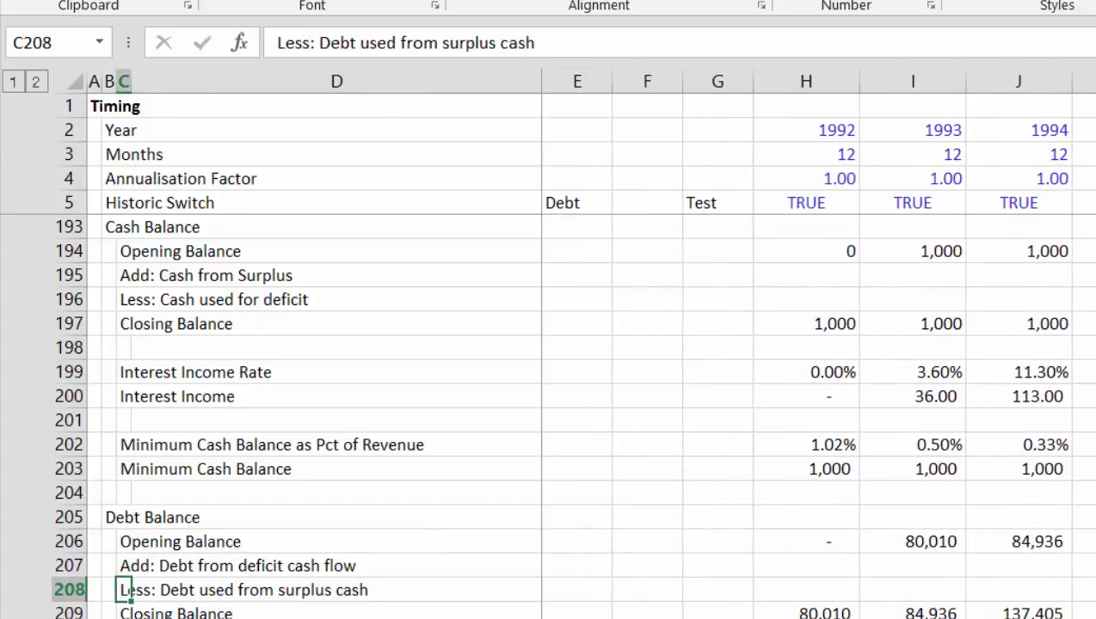
{"action": "key", "text": "Down"}
{"action": "key", "text": "Down"}
{"action": "key", "text": "Down"}
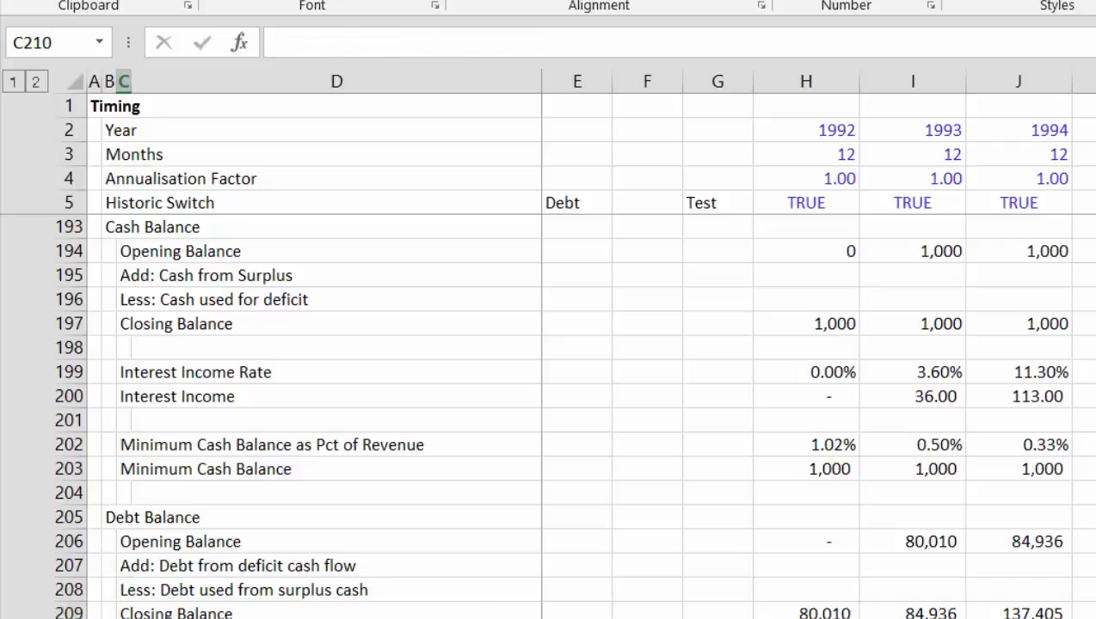
{"action": "key", "text": "Right"}
{"action": "key", "text": "Right"}
{"action": "key", "text": "Right"}
{"action": "key", "text": "Right"}
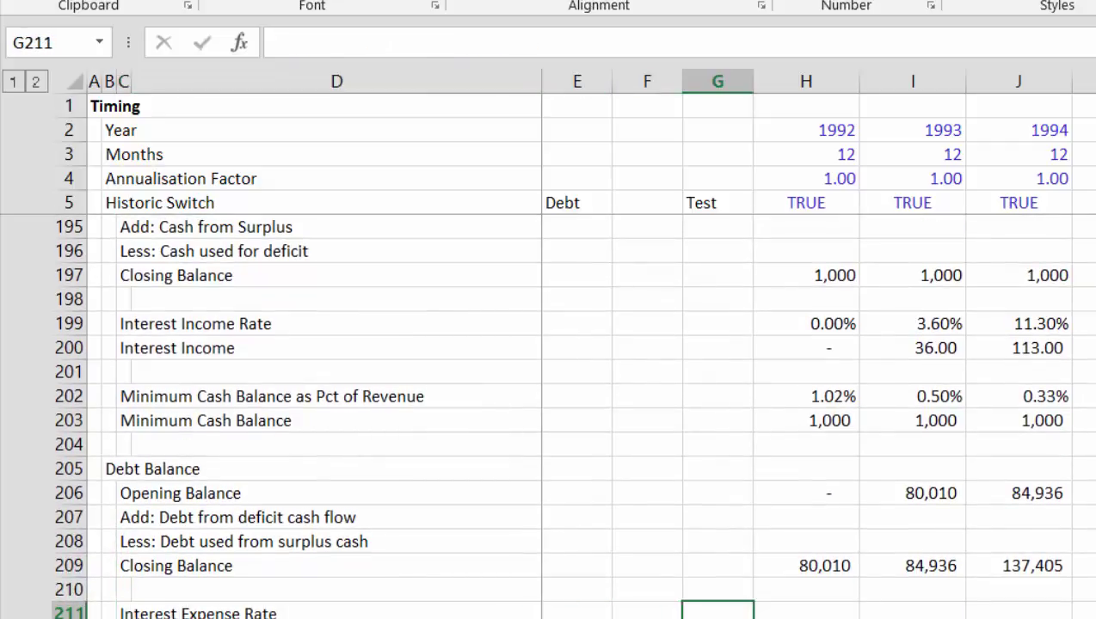
{"action": "key", "text": "Right"}
{"action": "type", "text": "="}
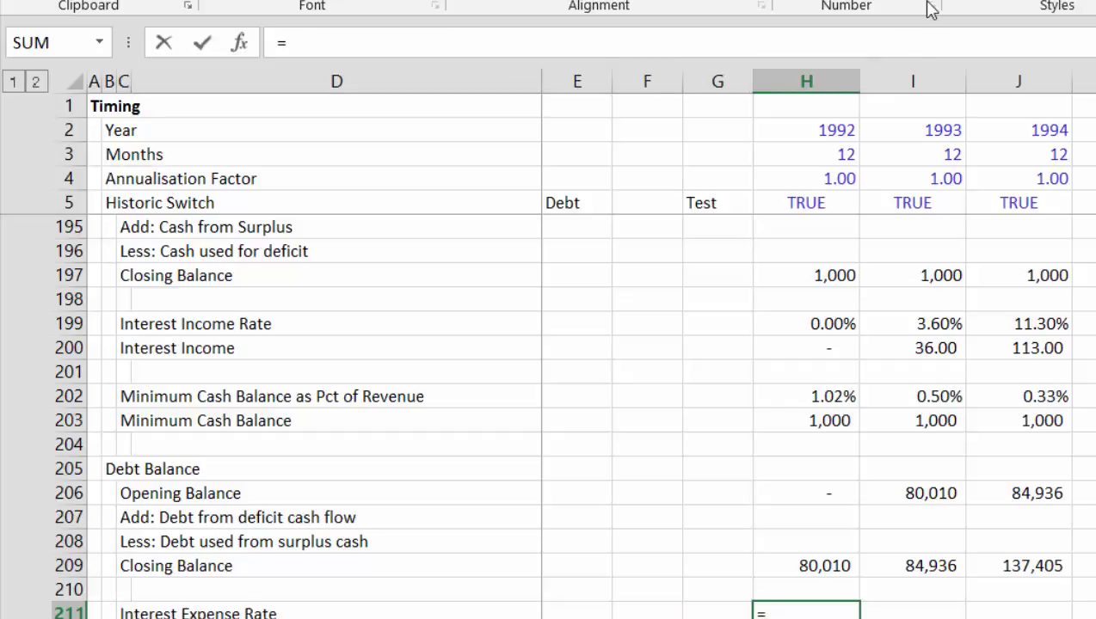
{"action": "left_click", "coordinate": [511, 613]}
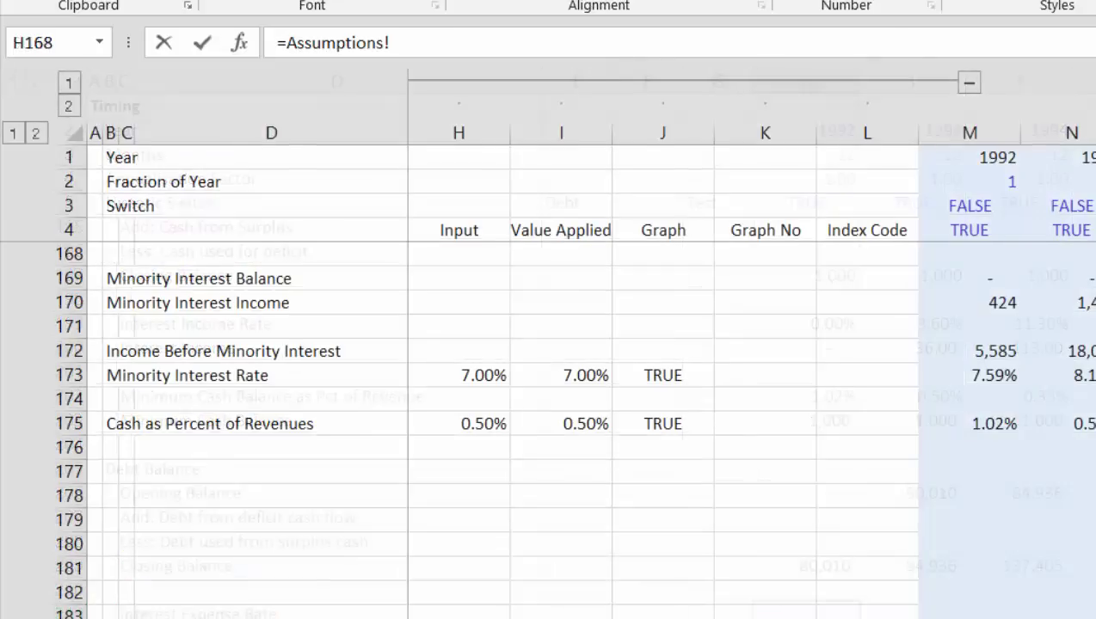
{"action": "left_click", "coordinate": [575, 332]}
{"action": "key", "text": "Up"}
{"action": "key", "text": "Up"}
{"action": "key", "text": "Up"}
{"action": "key", "text": "Up"}
{"action": "key", "text": "Up"}
{"action": "key", "text": "Up"}
{"action": "key", "text": "Up"}
{"action": "key", "text": "Up"}
{"action": "key", "text": "Up"}
{"action": "key", "text": "Up"}
{"action": "key", "text": "Up"}
{"action": "key", "text": "Up"}
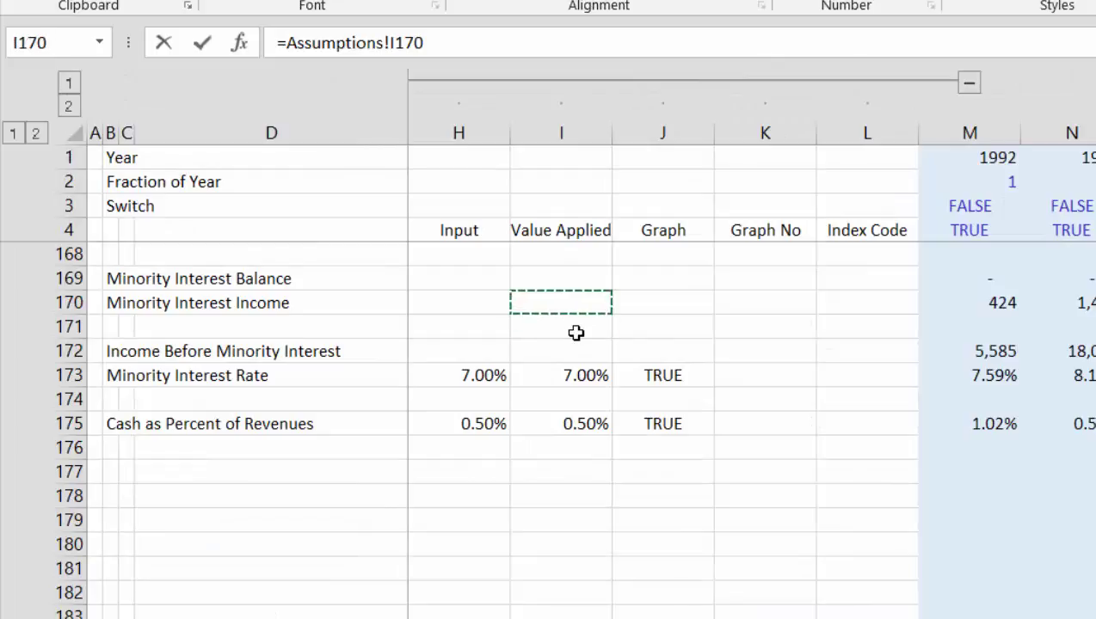
{"action": "key", "text": "Up"}
{"action": "key", "text": "Up"}
{"action": "key", "text": "Up"}
{"action": "key", "text": "Up"}
{"action": "key", "text": "Up"}
{"action": "key", "text": "Up"}
{"action": "key", "text": "Up"}
{"action": "key", "text": "Up"}
{"action": "key", "text": "Up"}
{"action": "key", "text": "Up"}
{"action": "key", "text": "Down"}
{"action": "key", "text": "Down"}
{"action": "key", "text": "Down"}
{"action": "key", "text": "Down"}
{"action": "key", "text": "Down"}
{"action": "key", "text": "Down"}
{"action": "key", "text": "Down"}
{"action": "key", "text": "Down"}
{"action": "key", "text": "Down"}
{"action": "key", "text": "Down"}
{"action": "key", "text": "Down"}
{"action": "key", "text": "Down"}
{"action": "key", "text": "Down"}
{"action": "key", "text": "Down"}
{"action": "key", "text": "Down"}
{"action": "key", "text": "Down"}
{"action": "key", "text": "Down"}
{"action": "key", "text": "Down"}
{"action": "key", "text": "Down"}
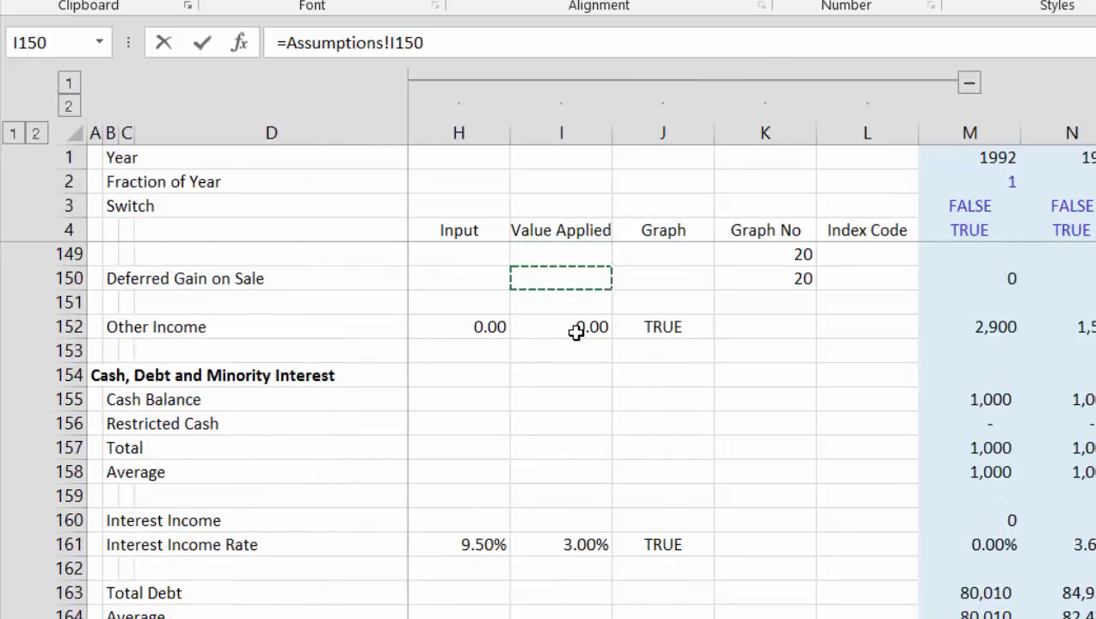
{"action": "key", "text": "Right"}
{"action": "key", "text": "Right"}
{"action": "key", "text": "Right"}
{"action": "key", "text": "Right"}
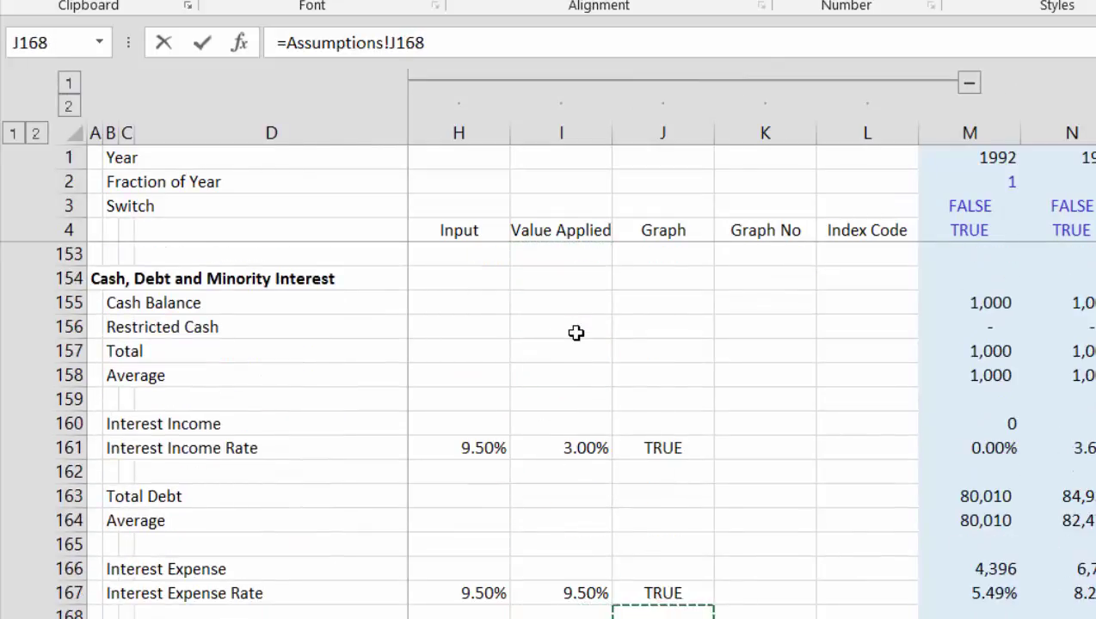
{"action": "key", "text": "Up"}
{"action": "key", "text": "Return"}
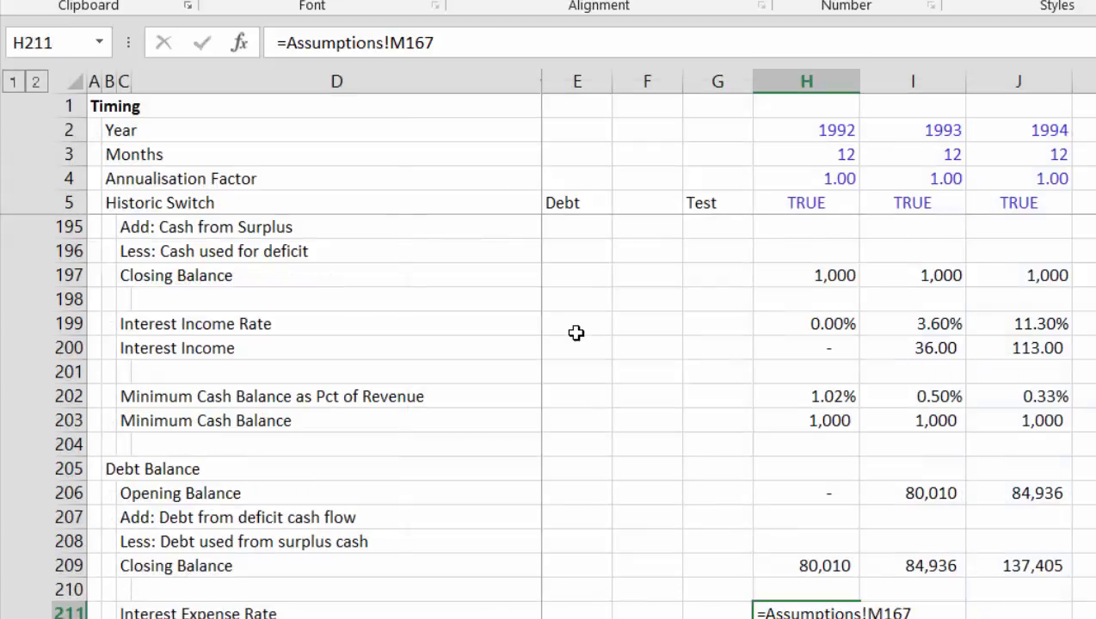
- Open the 1992 Interest Expense Rate formula in H211 for editing
{"action": "key", "text": "Up"}
{"action": "key", "text": "F2"}
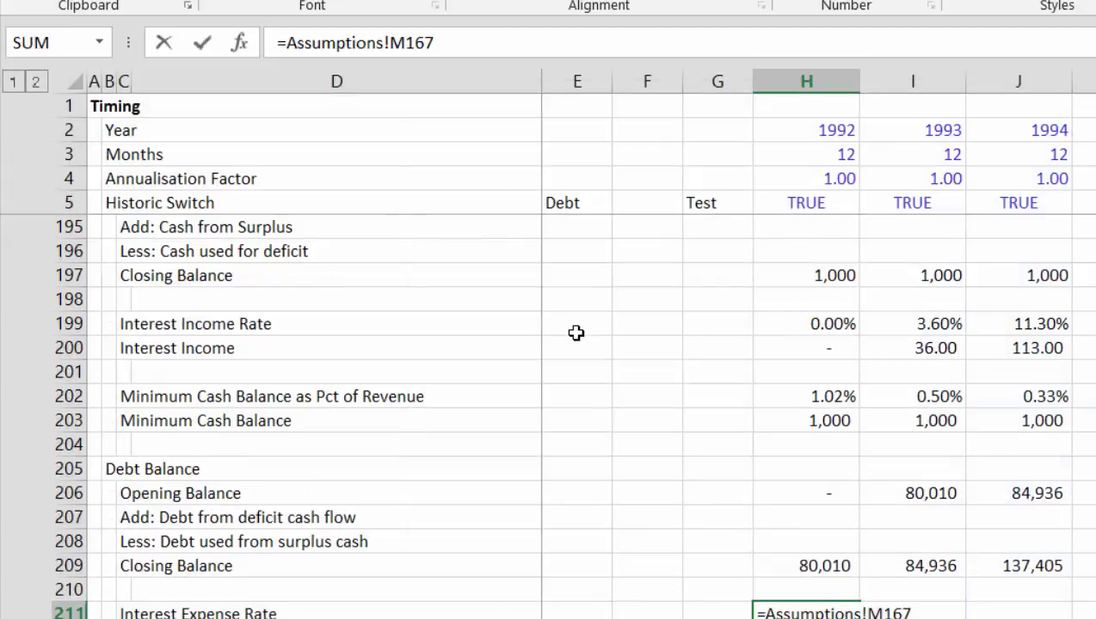
- Complete the 1992 Interest Expense Rate formula in H211 as =Assumptions!M167*H4 and fill it across the remaining years
{"action": "type", "text": "*"}
{"action": "left_click", "coordinate": [793, 181]}
{"action": "key", "text": "Return"}
{"action": "key", "text": "Up"}
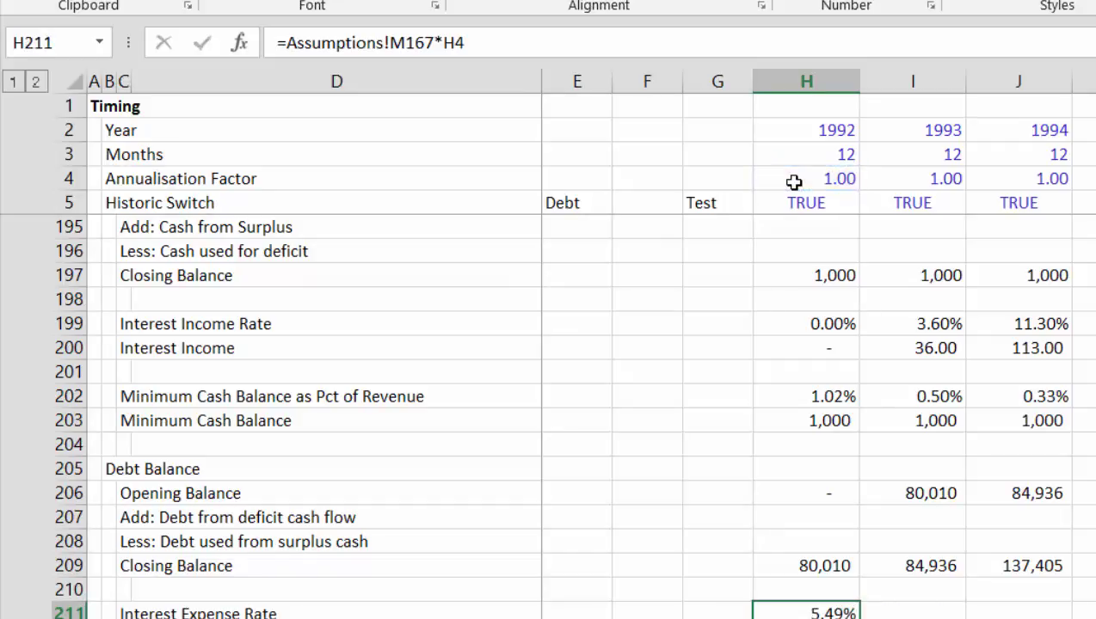
{"action": "key", "text": "ctrl+shift+Right"}
{"action": "key", "text": "ctrl+r"}
- Calculate Interest Expense in H212 as rate times opening debt balance, =H211*H206, and fill it across the years
{"action": "key", "text": "Down"}
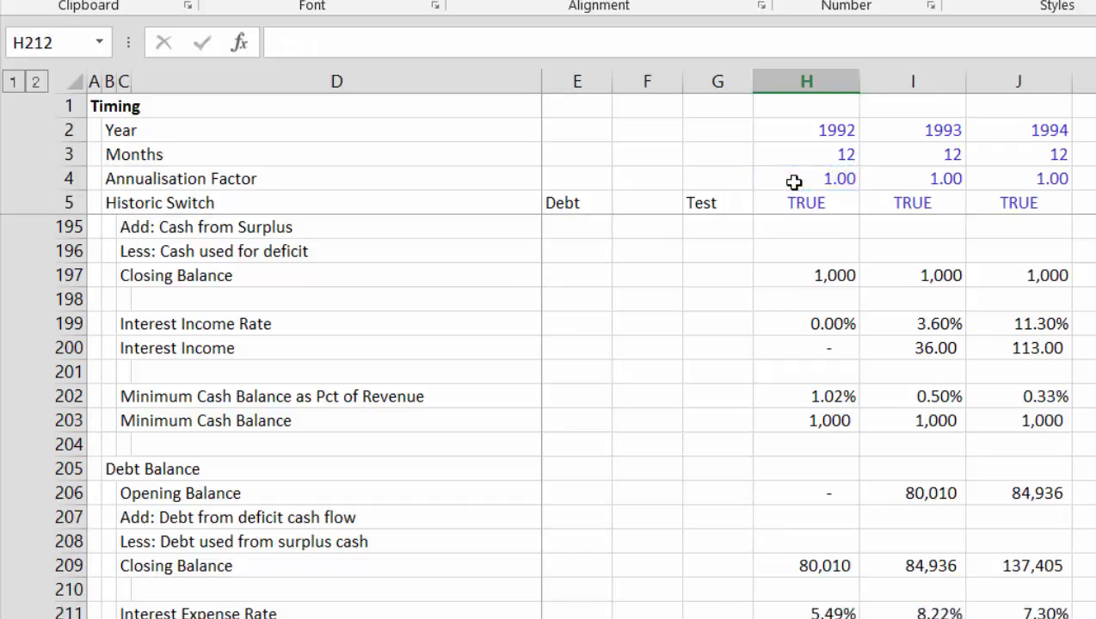
{"action": "type", "text": "="}
{"action": "key", "text": "Up"}
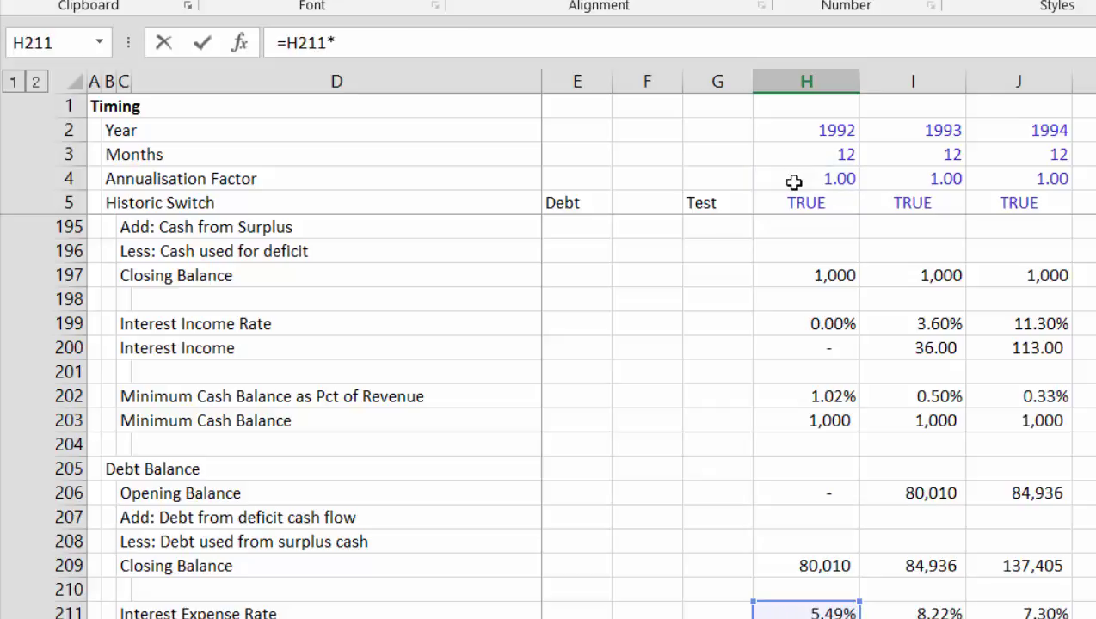
{"action": "type", "text": "*"}
{"action": "key", "text": "Up"}
{"action": "key", "text": "Up"}
{"action": "key", "text": "Up"}
{"action": "key", "text": "Up"}
{"action": "key", "text": "Up"}
{"action": "key", "text": "Up"}
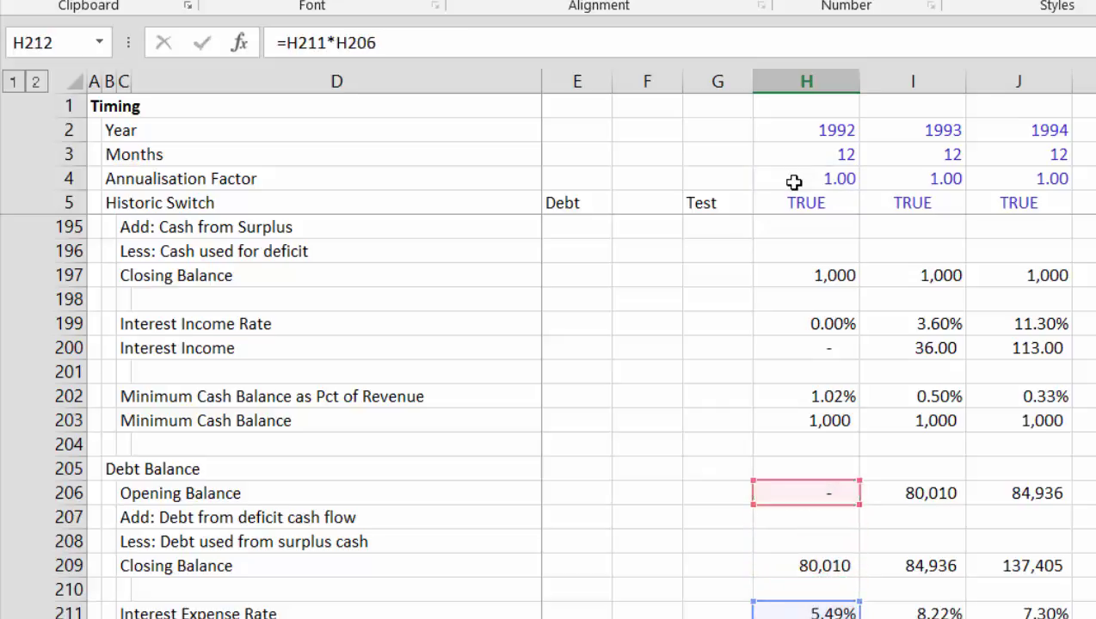
{"action": "key", "text": "Return"}
{"action": "key", "text": "Up"}
{"action": "key", "text": "shift+Right"}
{"action": "key", "text": "shift+Right"}
{"action": "key", "text": "ctrl+r"}
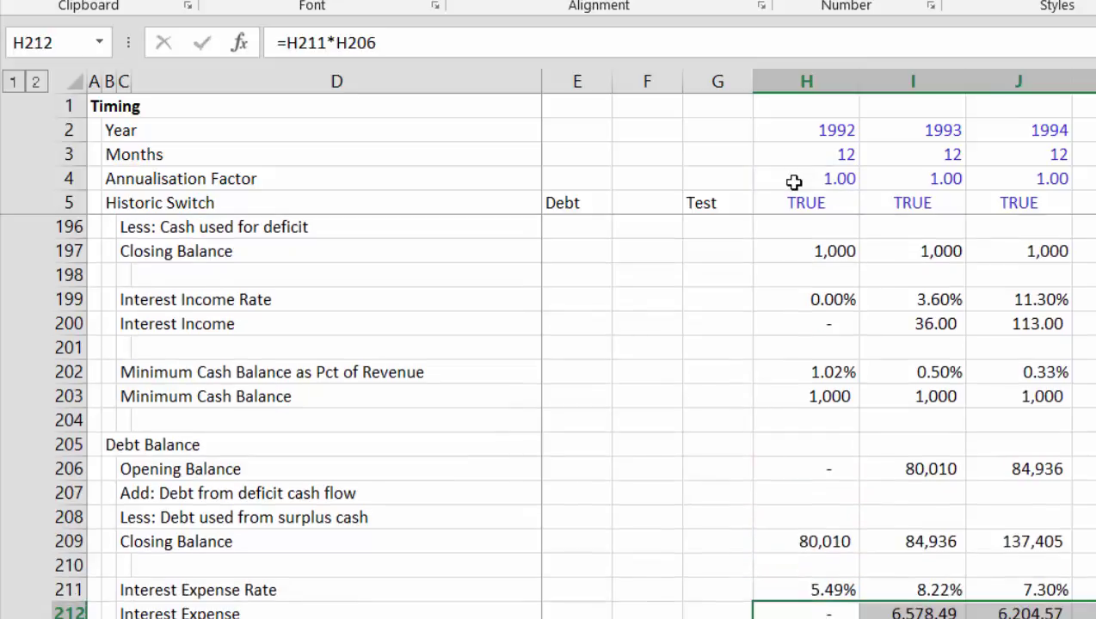
- Link Minority Interest Percent of Income in H214 to the Minority Interest Rate, =Assumptions!M173, and fill it across the years
{"action": "key", "text": "Down"}
{"action": "key", "text": "Down"}
{"action": "key", "text": "Down"}
{"action": "key", "text": "Up"}
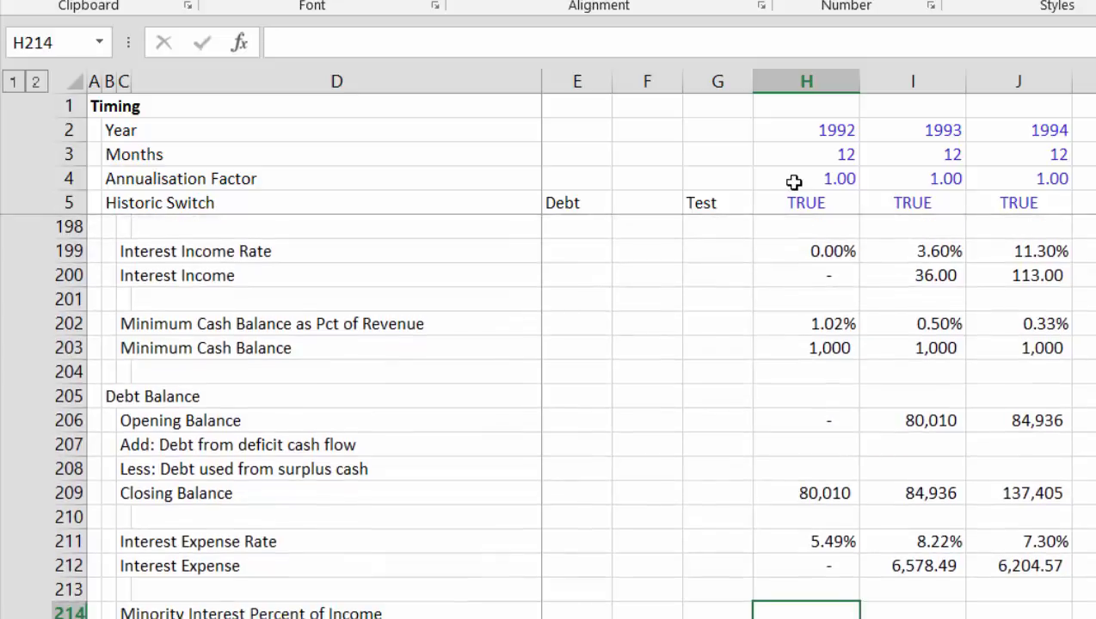
{"action": "type", "text": "="}
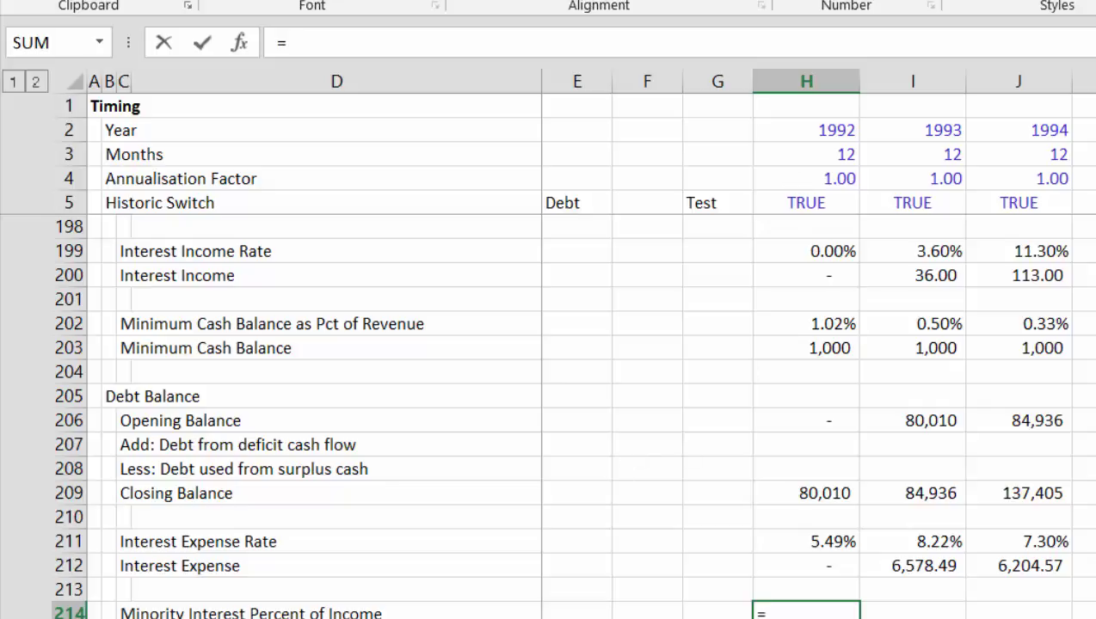
{"action": "left_click", "coordinate": [750, 616]}
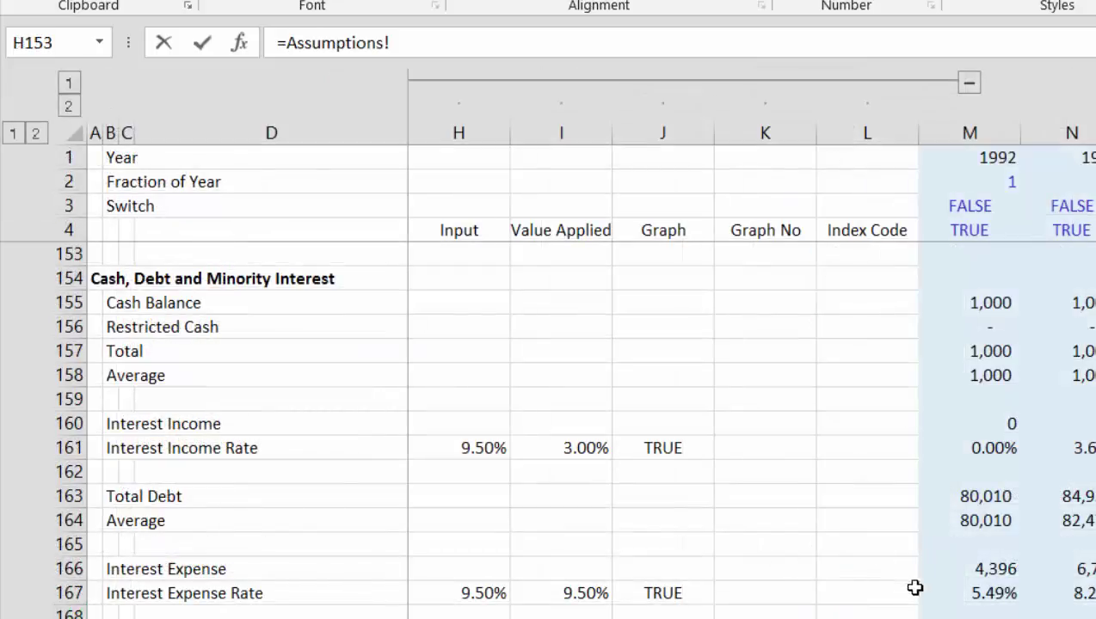
{"action": "left_click", "coordinate": [948, 594]}
{"action": "key", "text": "Down"}
{"action": "key", "text": "Down"}
{"action": "key", "text": "Down"}
{"action": "key", "text": "Down"}
{"action": "key", "text": "Down"}
{"action": "key", "text": "Down"}
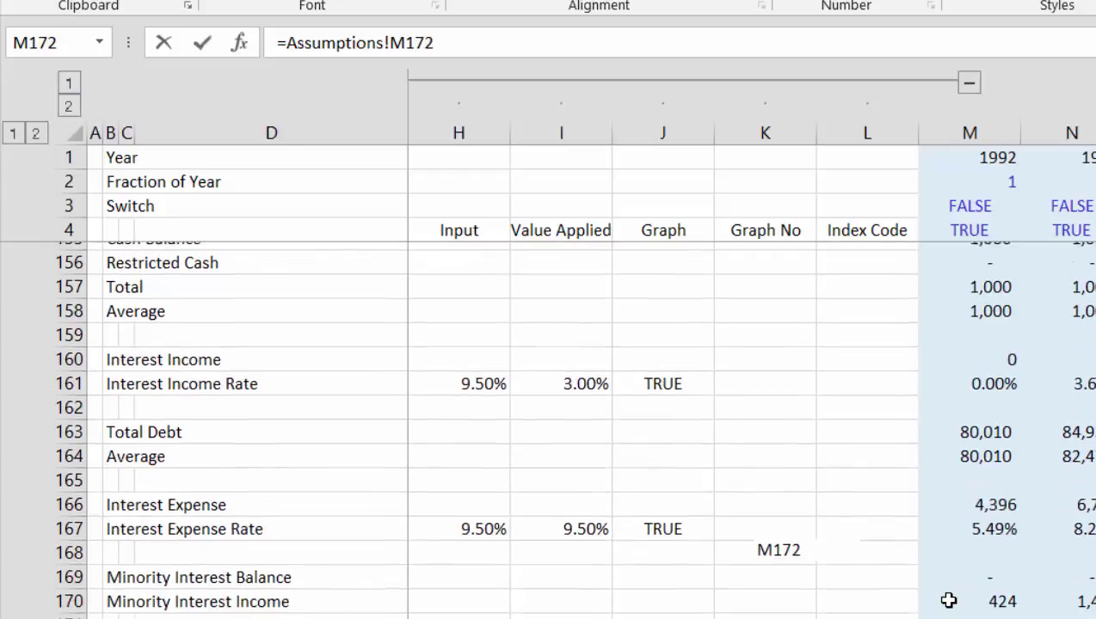
{"action": "key", "text": "Down"}
{"action": "key", "text": "Down"}
{"action": "left_click", "coordinate": [948, 597]}
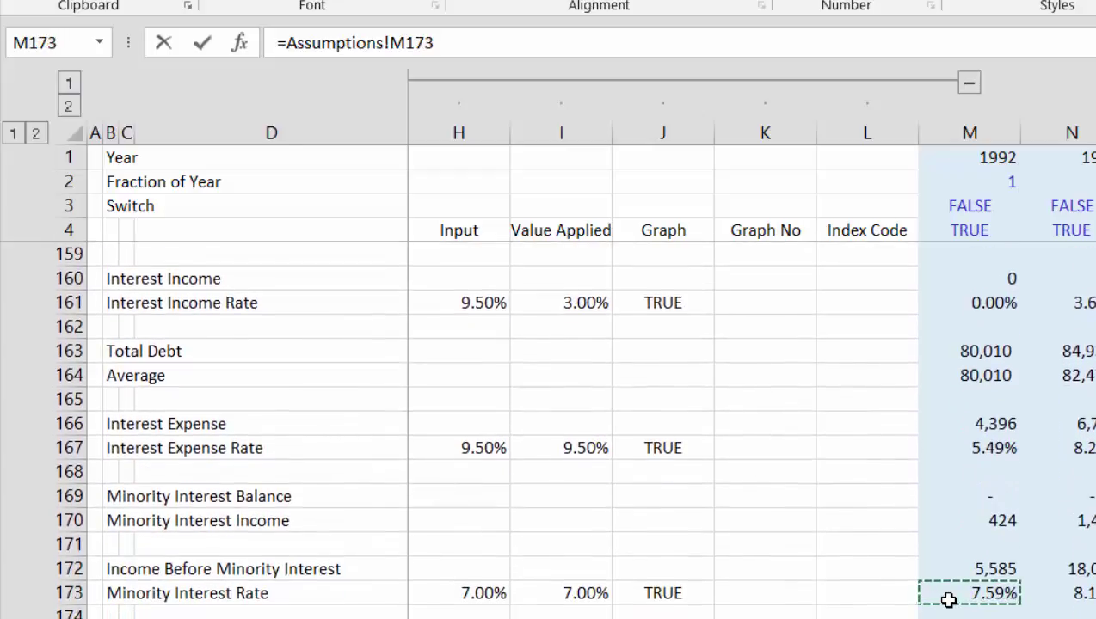
{"action": "key", "text": "Return"}
{"action": "key", "text": "ctrl+shift+Right"}
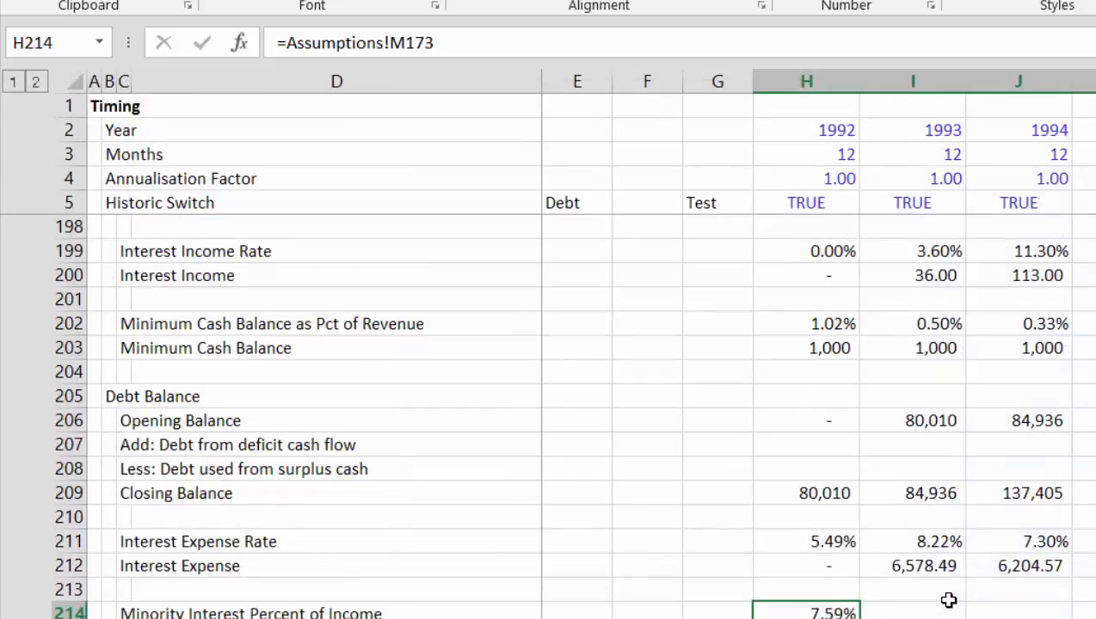
{"action": "key", "text": "ctrl+r"}
- Link the 1992 Revenues cell H217 under Profit and Loss to Total Revenues in H117
{"action": "key", "text": "Down"}
{"action": "key", "text": "Down"}
{"action": "key", "text": "Down"}
{"action": "key", "text": "Down"}
{"action": "key", "text": "Up"}
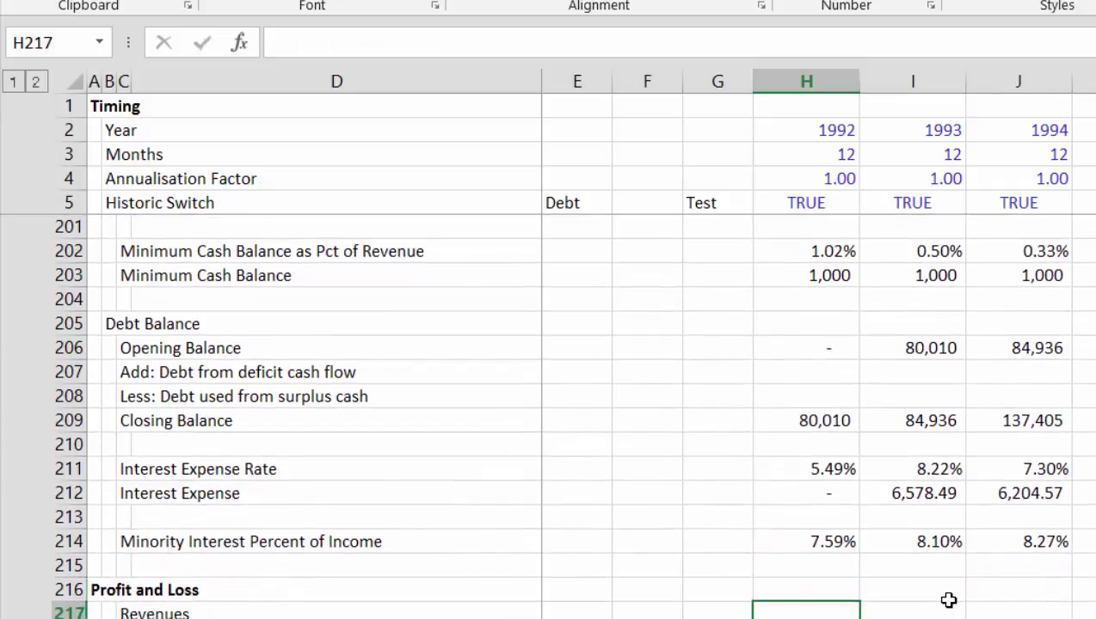
{"action": "type", "text": "="}
{"action": "key", "text": "Up"}
{"action": "key", "text": "Up"}
{"action": "key", "text": "Up"}
{"action": "key", "text": "Up"}
{"action": "key", "text": "Up"}
{"action": "key", "text": "Up"}
{"action": "key", "text": "Up"}
{"action": "key", "text": "Up"}
{"action": "key", "text": "Up"}
{"action": "key", "text": "Up"}
{"action": "key", "text": "Up"}
{"action": "key", "text": "Up"}
{"action": "key", "text": "Up"}
{"action": "key", "text": "Up"}
{"action": "key", "text": "Up"}
{"action": "key", "text": "Up"}
{"action": "key", "text": "Up"}
{"action": "key", "text": "Up"}
{"action": "key", "text": "Up"}
{"action": "key", "text": "Up"}
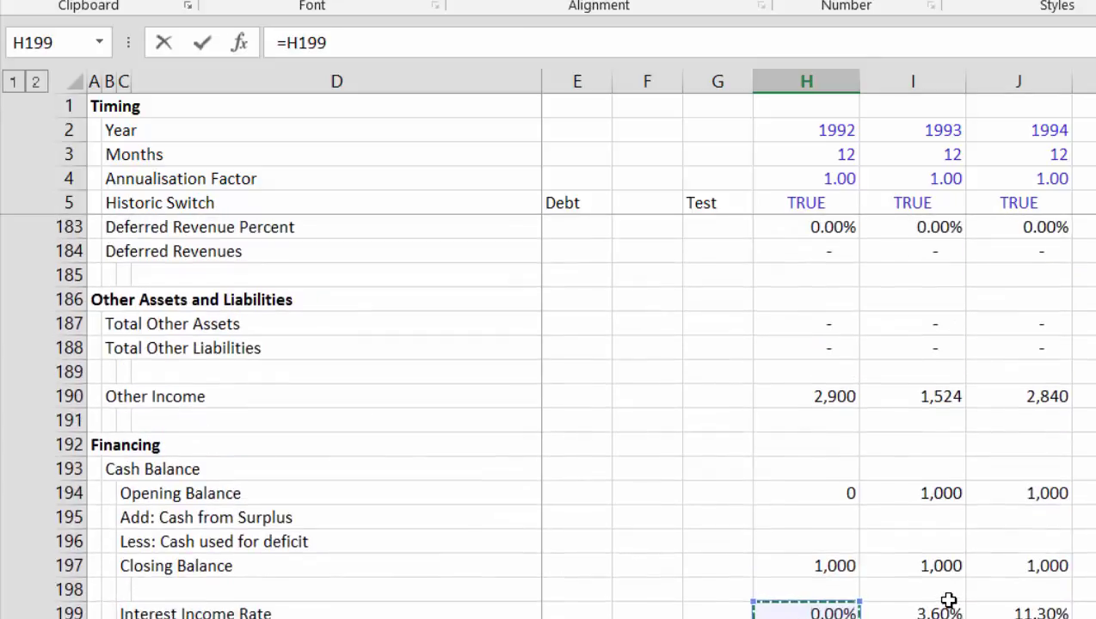
{"action": "key", "text": "Up"}
{"action": "key", "text": "Up"}
{"action": "key", "text": "Up"}
{"action": "key", "text": "Up"}
{"action": "key", "text": "Up"}
{"action": "key", "text": "Up"}
{"action": "key", "text": "Up"}
{"action": "key", "text": "Up"}
{"action": "key", "text": "Up"}
{"action": "key", "text": "Up"}
{"action": "key", "text": "Up"}
{"action": "key", "text": "Up"}
{"action": "key", "text": "Up"}
{"action": "key", "text": "Up"}
{"action": "key", "text": "Up"}
{"action": "key", "text": "Up"}
{"action": "key", "text": "Up"}
{"action": "key", "text": "Up"}
{"action": "key", "text": "Up"}
{"action": "key", "text": "Up"}
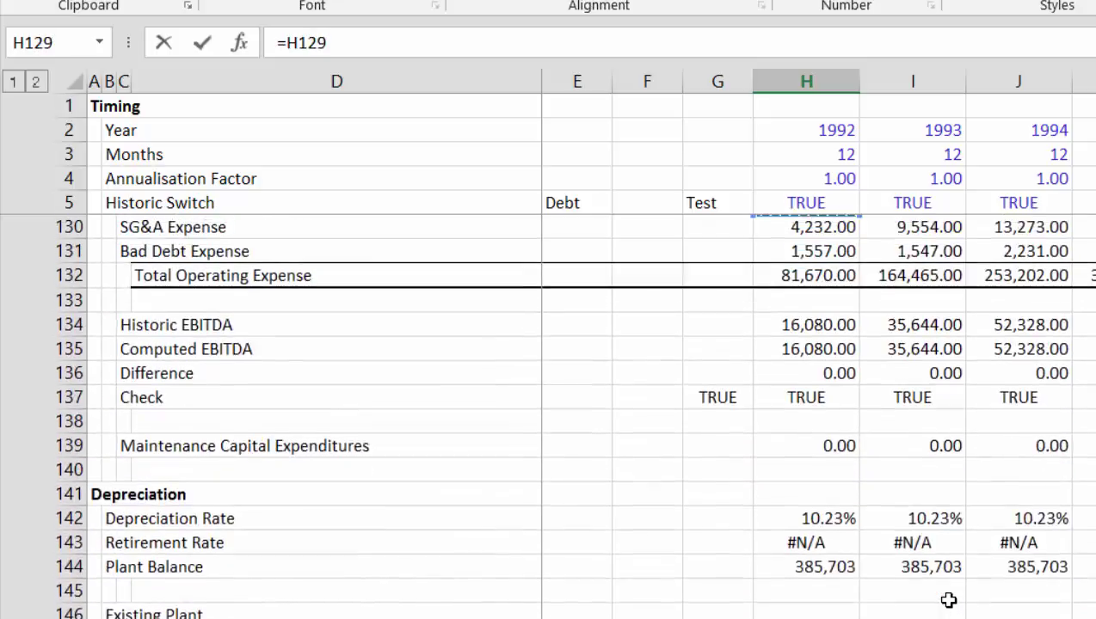
{"action": "key", "text": "Down"}
{"action": "key", "text": "Down"}
{"action": "key", "text": "Down"}
{"action": "key", "text": "Down"}
{"action": "key", "text": "Down"}
{"action": "key", "text": "Down"}
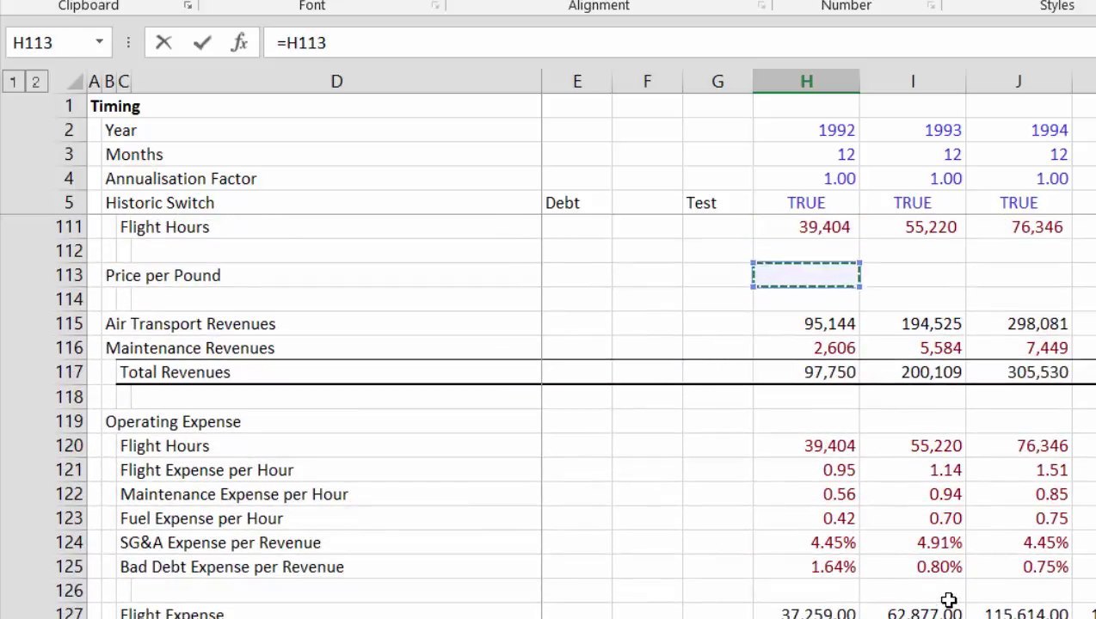
{"action": "key", "text": "Return"}
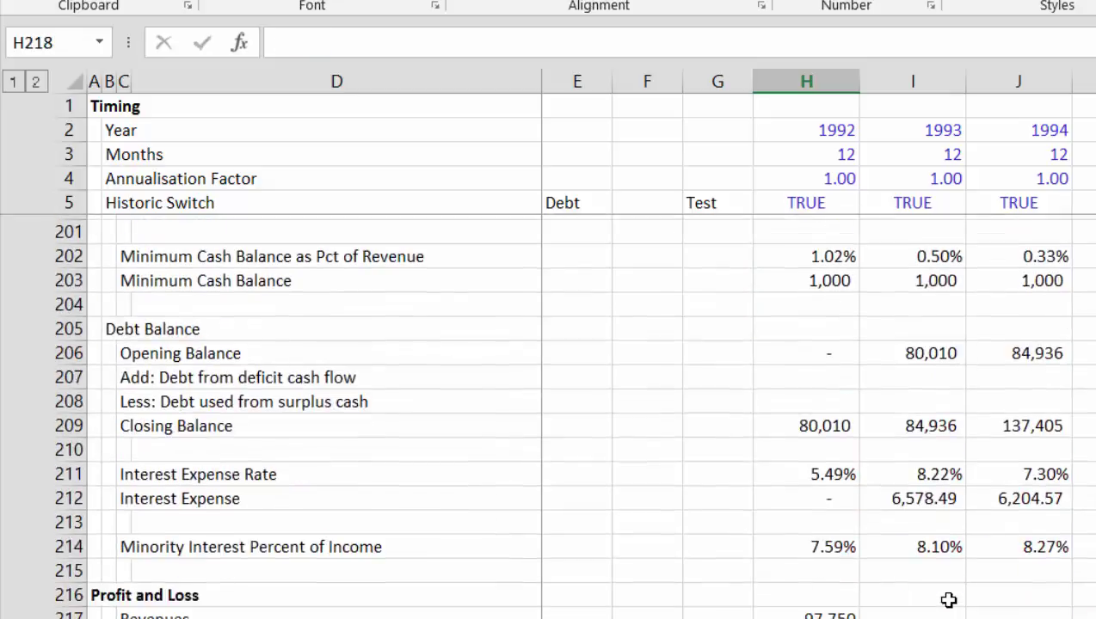
- Link the 1992 Less: Cash Operating Cost cell H218 to Total Operating Expense in H132
{"action": "type", "text": "="}
{"action": "key", "text": "Up"}
{"action": "key", "text": "Up"}
{"action": "key", "text": "Up"}
{"action": "key", "text": "Up"}
{"action": "key", "text": "Up"}
{"action": "key", "text": "Up"}
{"action": "key", "text": "Up"}
{"action": "key", "text": "Up"}
{"action": "key", "text": "Up"}
{"action": "key", "text": "Up"}
{"action": "key", "text": "Up"}
{"action": "key", "text": "Up"}
{"action": "key", "text": "Up"}
{"action": "key", "text": "Up"}
{"action": "key", "text": "Up"}
{"action": "key", "text": "Up"}
{"action": "key", "text": "Up"}
{"action": "key", "text": "Up"}
{"action": "key", "text": "Up"}
{"action": "key", "text": "Up"}
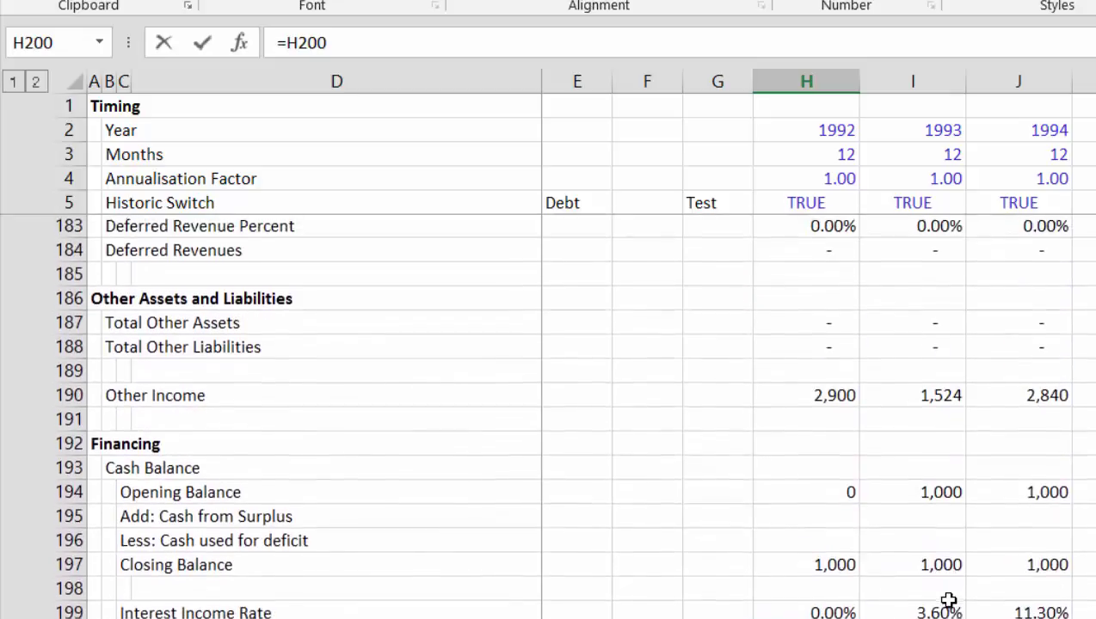
{"action": "key", "text": "Up"}
{"action": "key", "text": "Up"}
{"action": "key", "text": "Up"}
{"action": "key", "text": "Up"}
{"action": "key", "text": "Up"}
{"action": "key", "text": "Up"}
{"action": "key", "text": "Up"}
{"action": "key", "text": "Up"}
{"action": "key", "text": "Up"}
{"action": "key", "text": "Up"}
{"action": "key", "text": "Up"}
{"action": "key", "text": "Up"}
{"action": "key", "text": "Up"}
{"action": "key", "text": "Up"}
{"action": "key", "text": "Up"}
{"action": "key", "text": "Up"}
{"action": "key", "text": "Up"}
{"action": "key", "text": "Up"}
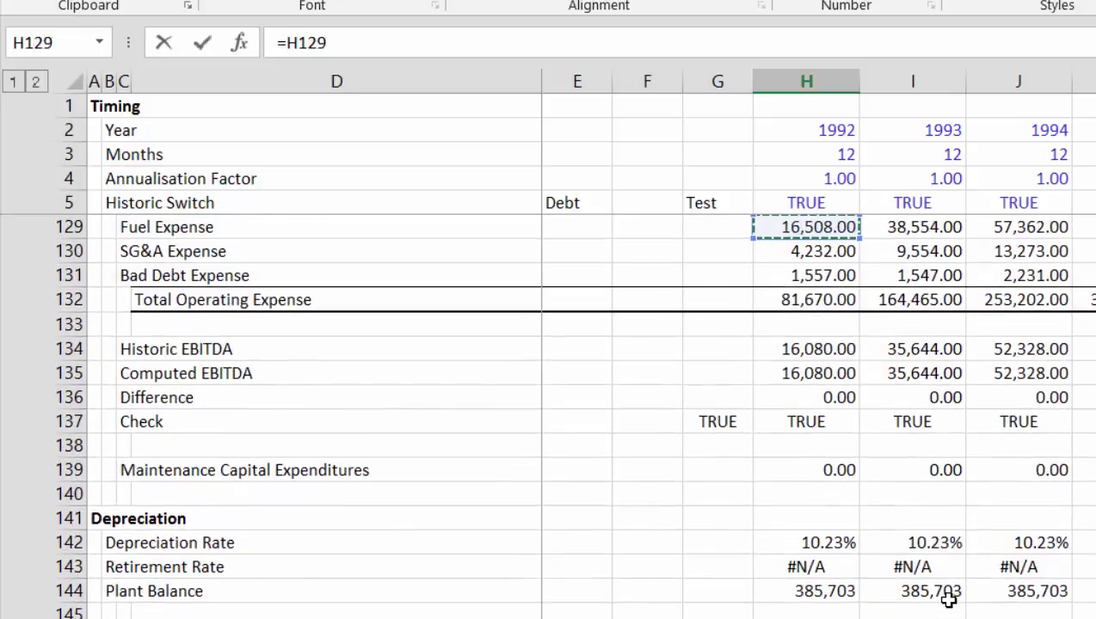
{"action": "key", "text": "Down"}
{"action": "key", "text": "Down"}
{"action": "key", "text": "Down"}
{"action": "key", "text": "Return"}
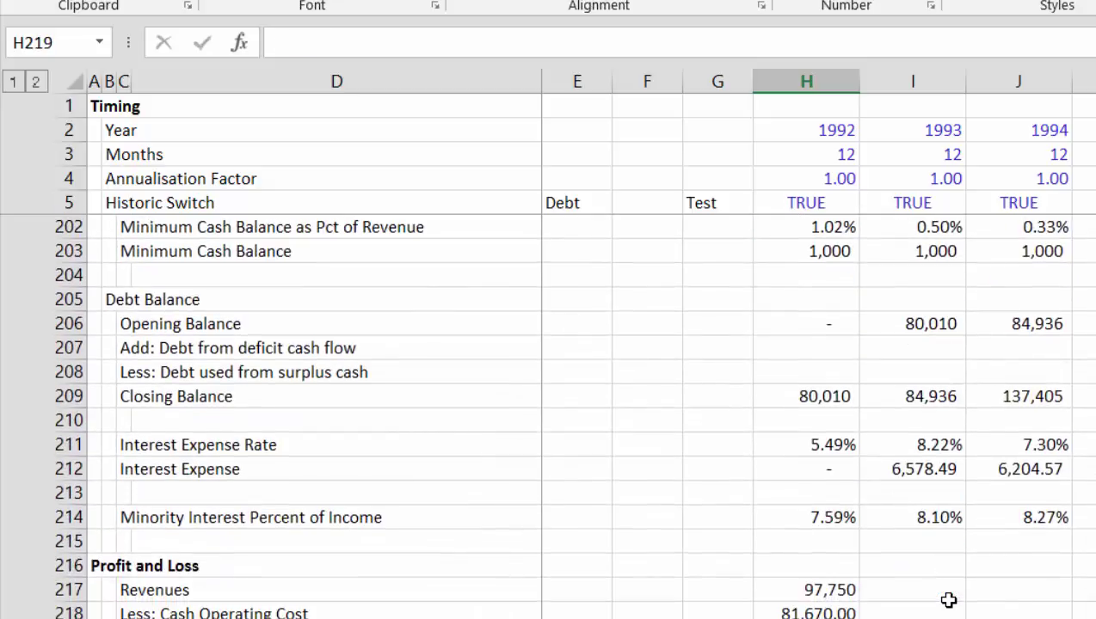
- Calculate the 1992 EBITDA in H219 as revenues minus cash operating cost, =H217-H218
{"action": "type", "text": "="}
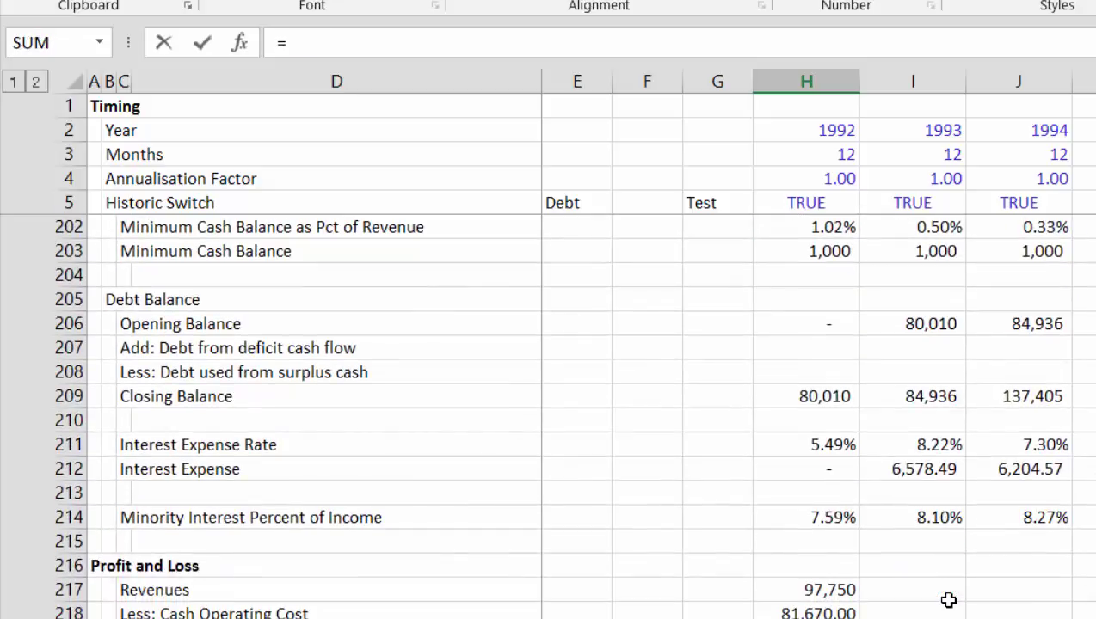
{"action": "key", "text": "Up"}
{"action": "key", "text": "Up"}
{"action": "type", "text": "-"}
{"action": "key", "text": "Up"}
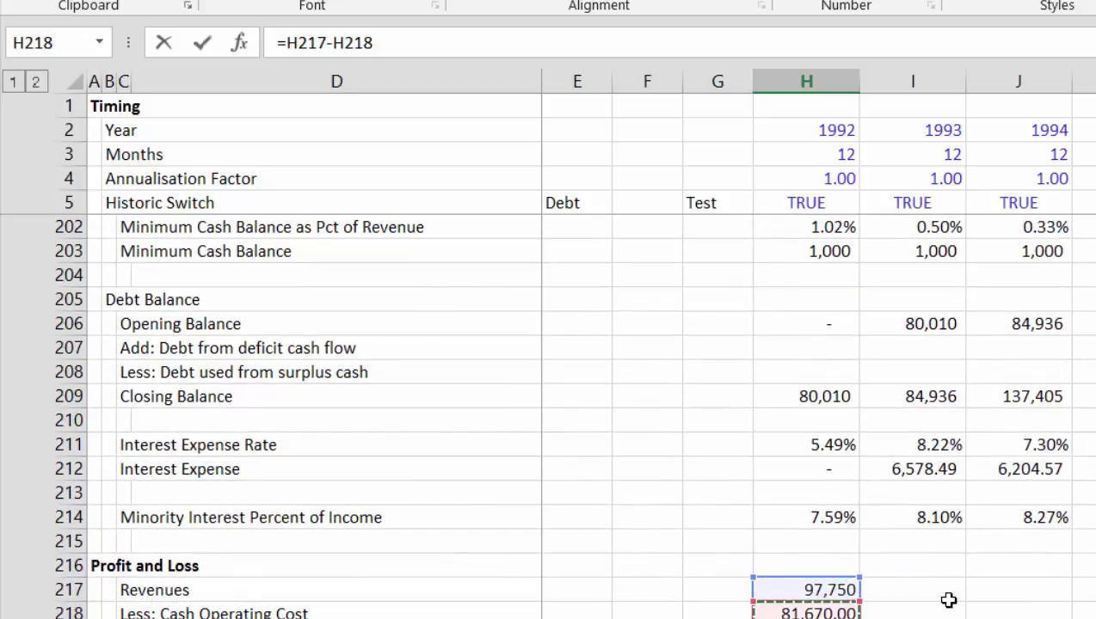
{"action": "key", "text": "Return"}
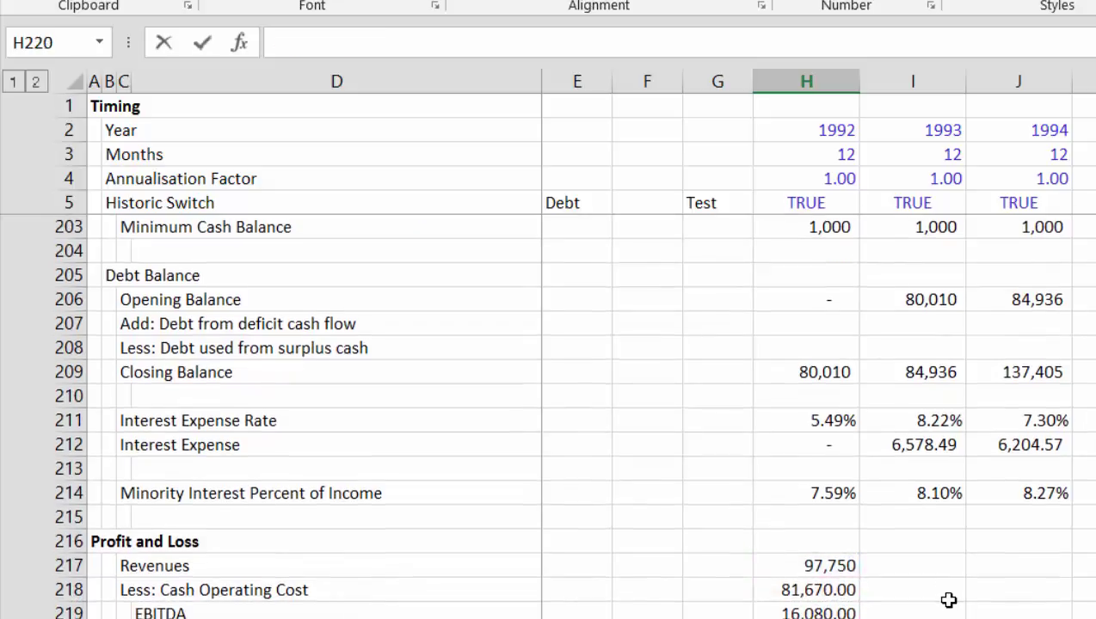
- Link the 1992 Less: Depreciation cell H220 under Profit and Loss to Total Depreciation Expenditure in H165
{"action": "type", "text": "="}
{"action": "key", "text": "Up"}
{"action": "key", "text": "Up"}
{"action": "key", "text": "Up"}
{"action": "key", "text": "Up"}
{"action": "key", "text": "Up"}
{"action": "key", "text": "Up"}
{"action": "key", "text": "Up"}
{"action": "key", "text": "Up"}
{"action": "key", "text": "Up"}
{"action": "key", "text": "Up"}
{"action": "key", "text": "Up"}
{"action": "key", "text": "Up"}
{"action": "key", "text": "Up"}
{"action": "key", "text": "Up"}
{"action": "key", "text": "Up"}
{"action": "key", "text": "Up"}
{"action": "key", "text": "Up"}
{"action": "key", "text": "Up"}
{"action": "key", "text": "Up"}
{"action": "key", "text": "Up"}
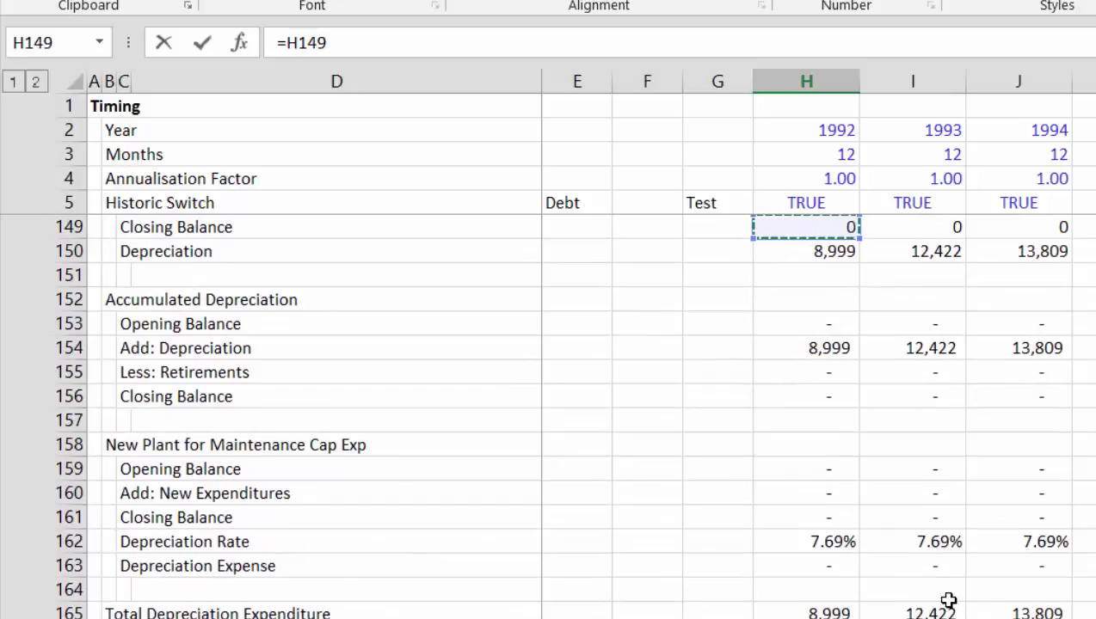
{"action": "key", "text": "Down"}
{"action": "key", "text": "Down"}
{"action": "key", "text": "Down"}
{"action": "key", "text": "Down"}
{"action": "key", "text": "Down"}
{"action": "key", "text": "Down"}
{"action": "key", "text": "Down"}
{"action": "key", "text": "Down"}
{"action": "key", "text": "Down"}
{"action": "key", "text": "Down"}
{"action": "key", "text": "Down"}
{"action": "key", "text": "Down"}
{"action": "key", "text": "Down"}
{"action": "key", "text": "Down"}
{"action": "key", "text": "Down"}
{"action": "key", "text": "Down"}
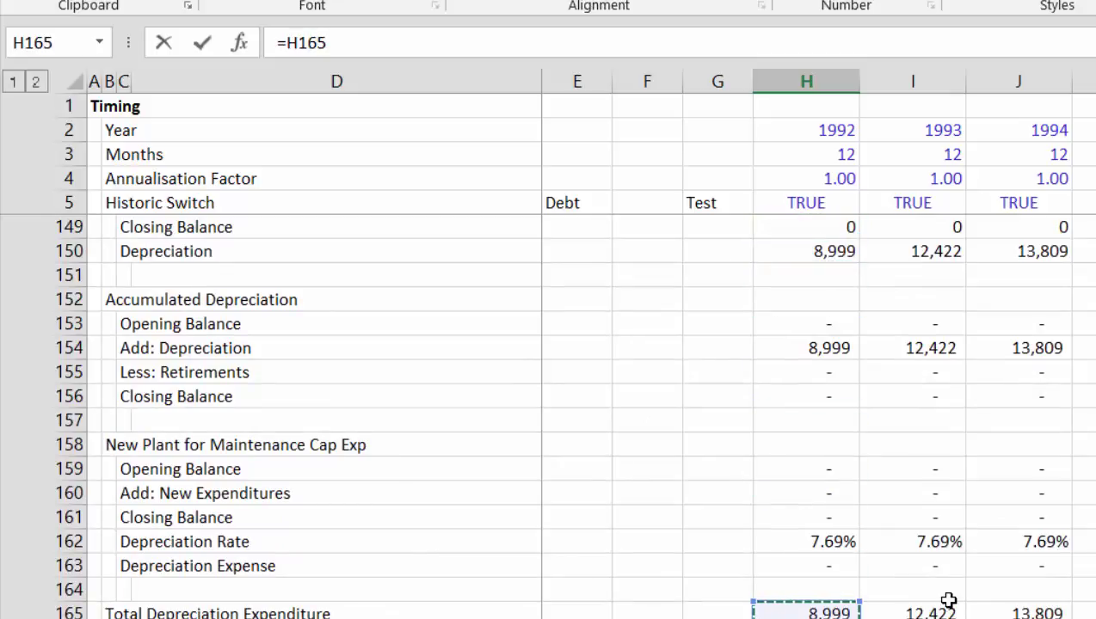
{"action": "key", "text": "Return"}
- Calculate the 1992 EBIT in H221 as EBITDA minus depreciation, =H219-H220
{"action": "type", "text": "="}
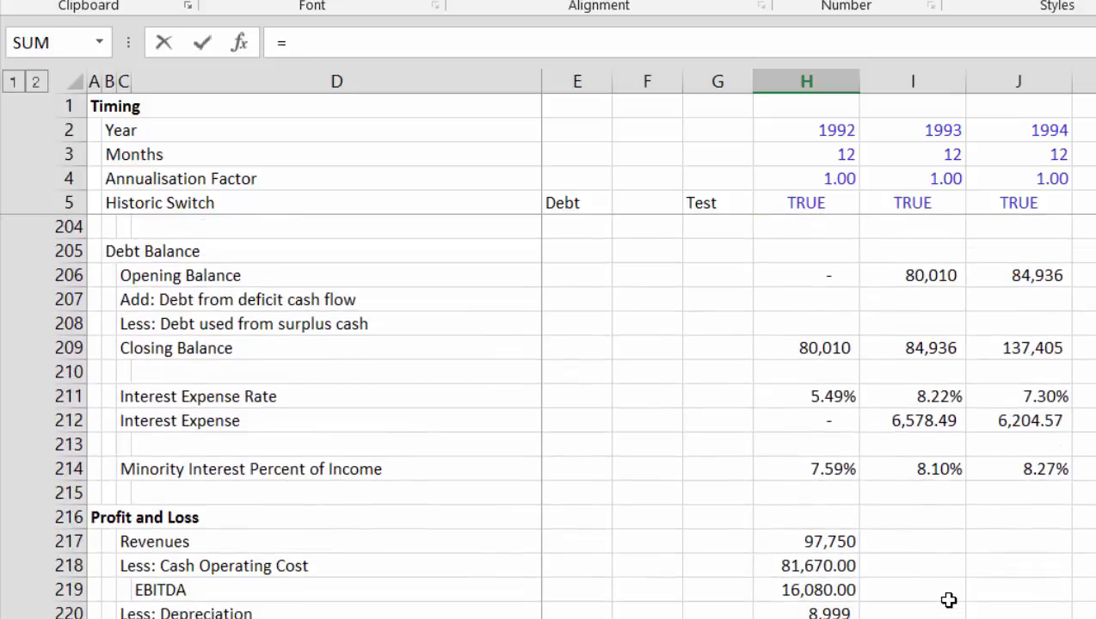
{"action": "key", "text": "Up"}
{"action": "key", "text": "Up"}
{"action": "type", "text": "-"}
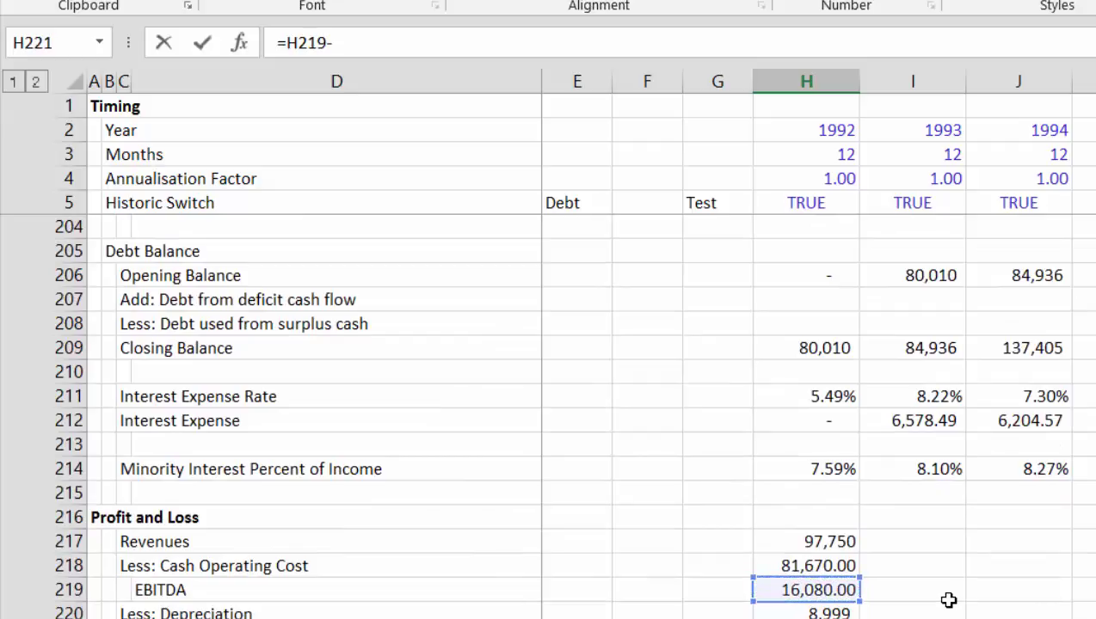
{"action": "key", "text": "Up"}
{"action": "key", "text": "Return"}
- Link the 1992 Less: Interest Expense cell H222 to the debt section's Interest Expense in H212
{"action": "type", "text": "="}
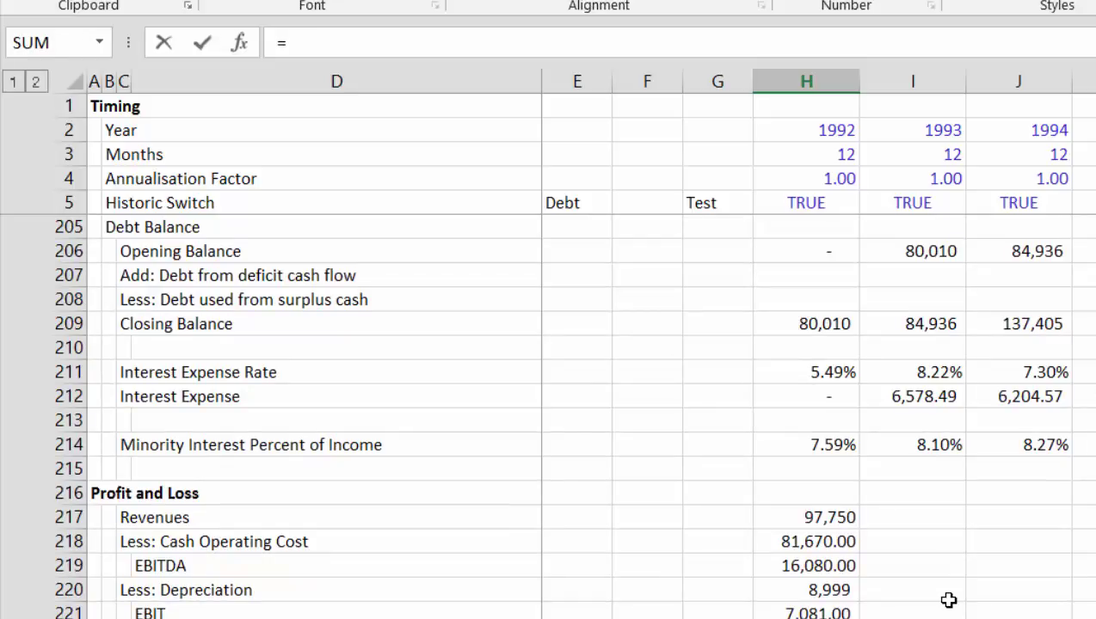
{"action": "key", "text": "Up"}
{"action": "key", "text": "Up"}
{"action": "key", "text": "Up"}
{"action": "key", "text": "Up"}
{"action": "key", "text": "Up"}
{"action": "key", "text": "Up"}
{"action": "key", "text": "Up"}
{"action": "key", "text": "Up"}
{"action": "key", "text": "Up"}
{"action": "key", "text": "Up"}
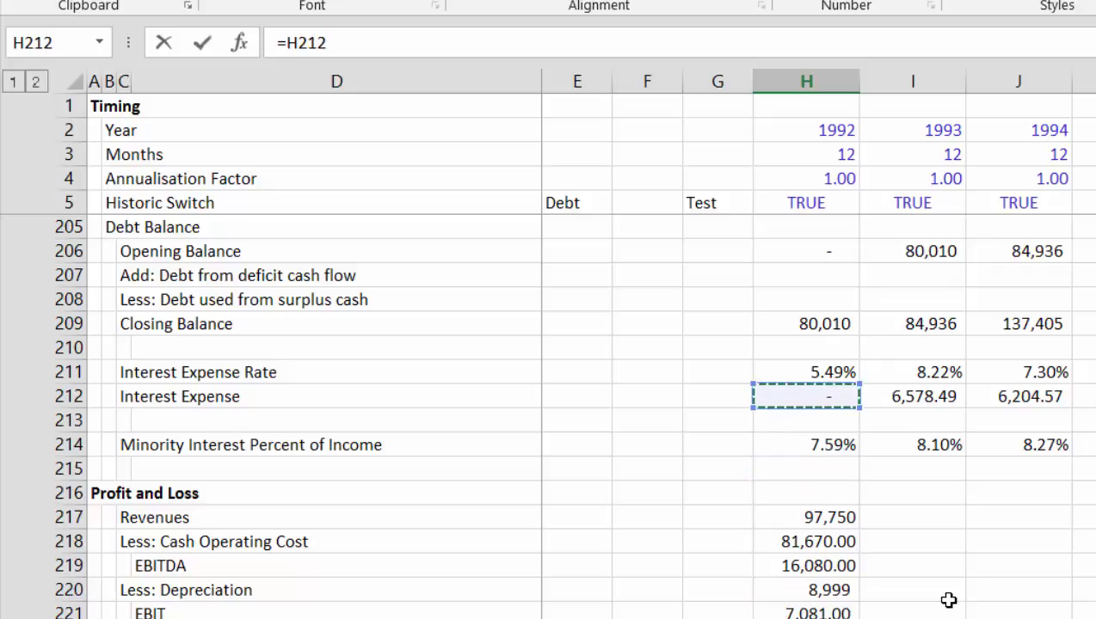
{"action": "key", "text": "Return"}
- Link the 1992 Add: Interest Income cell H223 to the cash section's Interest Income in H200
{"action": "type", "text": "="}
{"action": "key", "text": "Up"}
{"action": "key", "text": "Up"}
{"action": "key", "text": "Up"}
{"action": "key", "text": "Up"}
{"action": "key", "text": "Up"}
{"action": "key", "text": "Up"}
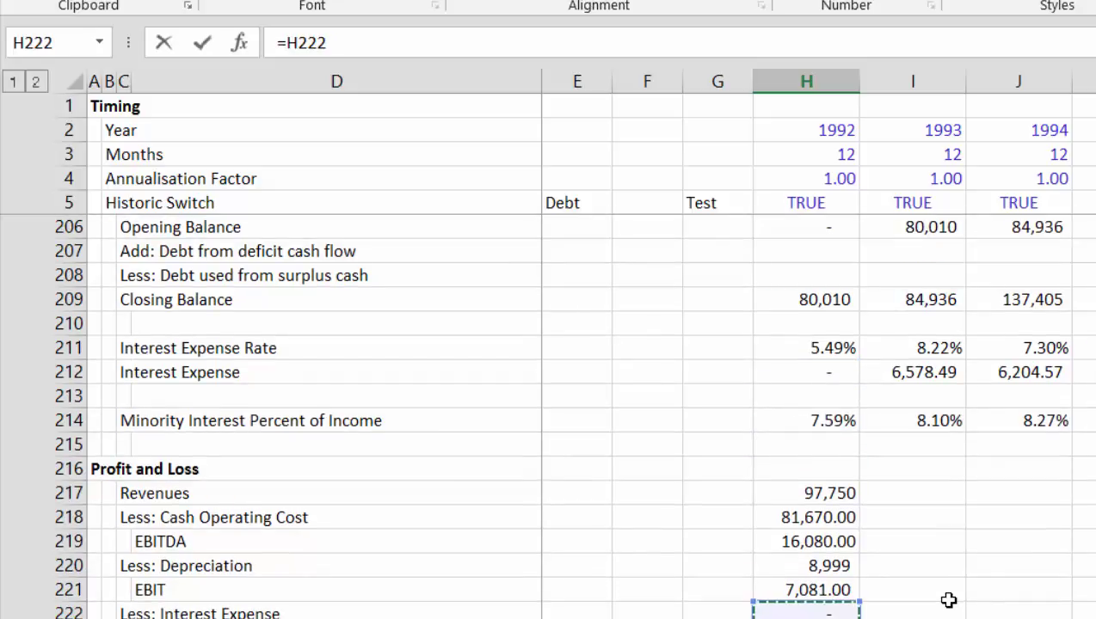
{"action": "key", "text": "Up"}
{"action": "key", "text": "Up"}
{"action": "key", "text": "Up"}
{"action": "key", "text": "Up"}
{"action": "key", "text": "Up"}
{"action": "key", "text": "Up"}
{"action": "key", "text": "Up"}
{"action": "key", "text": "Up"}
{"action": "key", "text": "Up"}
{"action": "key", "text": "Up"}
{"action": "key", "text": "Up"}
{"action": "key", "text": "Up"}
{"action": "key", "text": "Up"}
{"action": "key", "text": "Up"}
{"action": "key", "text": "Up"}
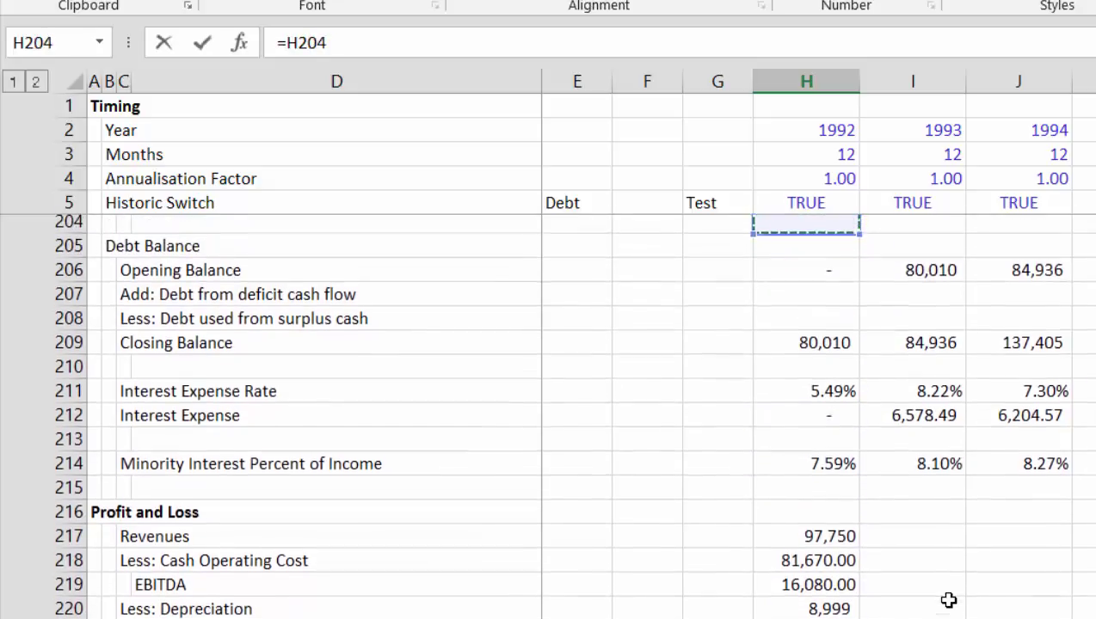
{"action": "key", "text": "Up"}
{"action": "key", "text": "Up"}
{"action": "key", "text": "Up"}
{"action": "key", "text": "Up"}
{"action": "key", "text": "Down"}
{"action": "key", "text": "Down"}
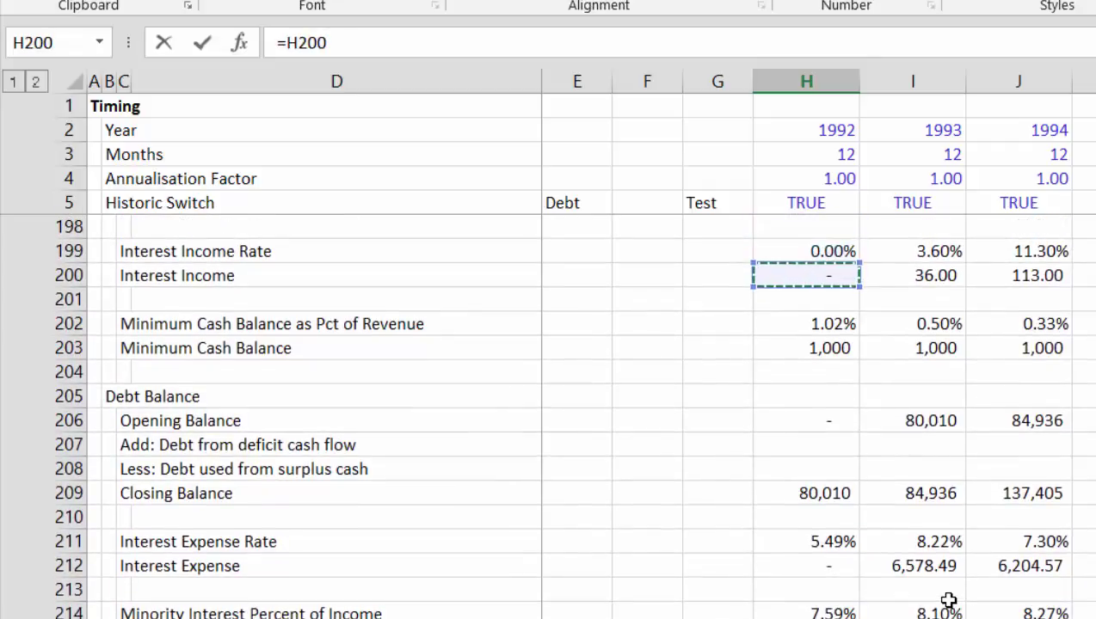
{"action": "key", "text": "Return"}
- Rewrite the 1992 Interest Expense in H212 as =IF(H5,H74,H211*H206), using the income statement's interest expense when the Historic Switch is true
{"action": "key", "text": "Up"}
{"action": "key", "text": "Up"}
{"action": "key", "text": "Up"}
{"action": "key", "text": "Up"}
{"action": "key", "text": "Up"}
{"action": "key", "text": "Up"}
{"action": "key", "text": "Up"}
{"action": "key", "text": "Up"}
{"action": "key", "text": "Up"}
{"action": "key", "text": "Up"}
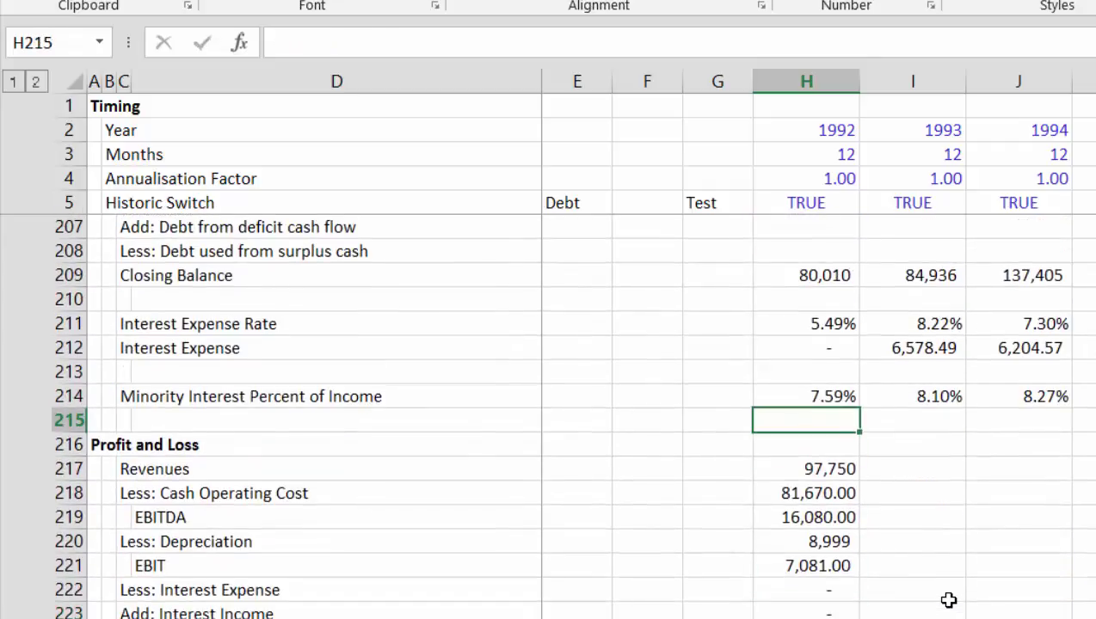
{"action": "key", "text": "Up"}
{"action": "key", "text": "F2"}
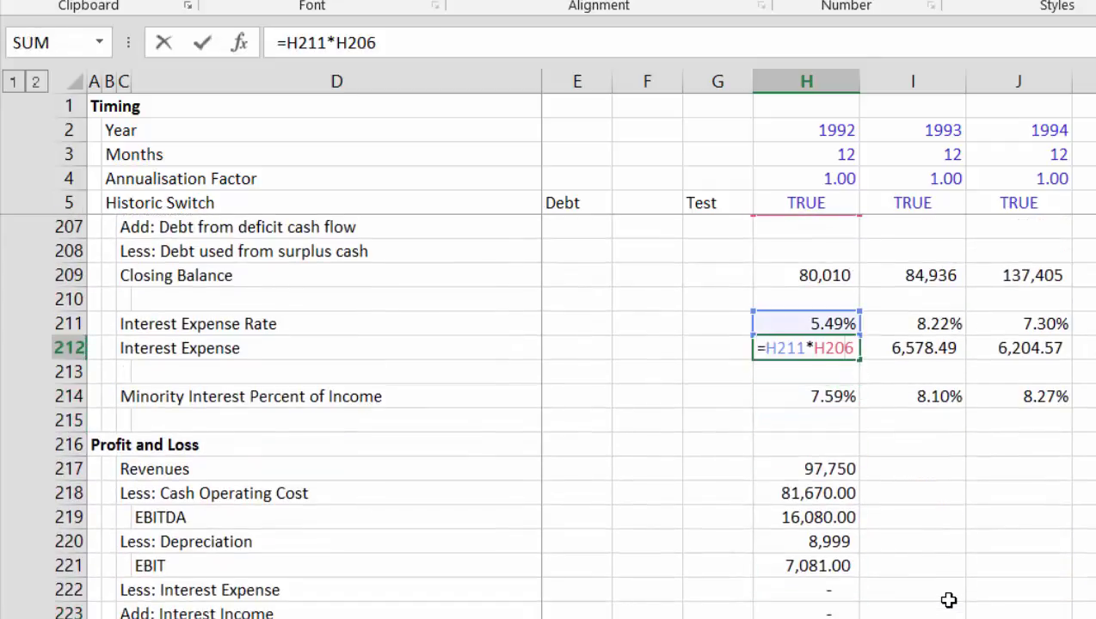
{"action": "type", "text": "if("}
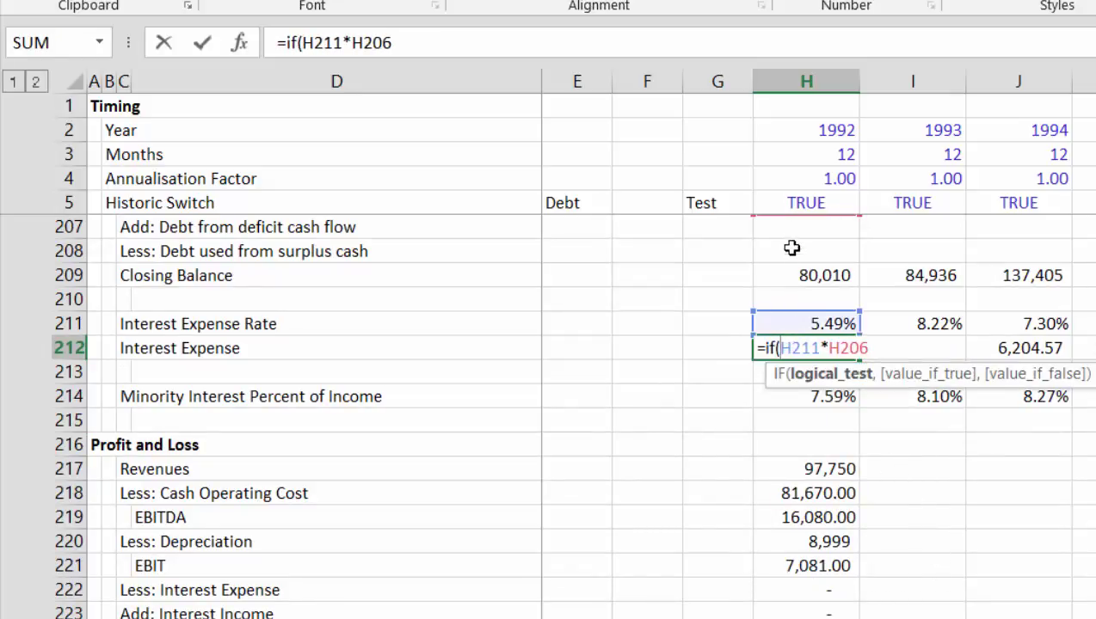
{"action": "left_click", "coordinate": [792, 197]}
{"action": "type", "text": ","}
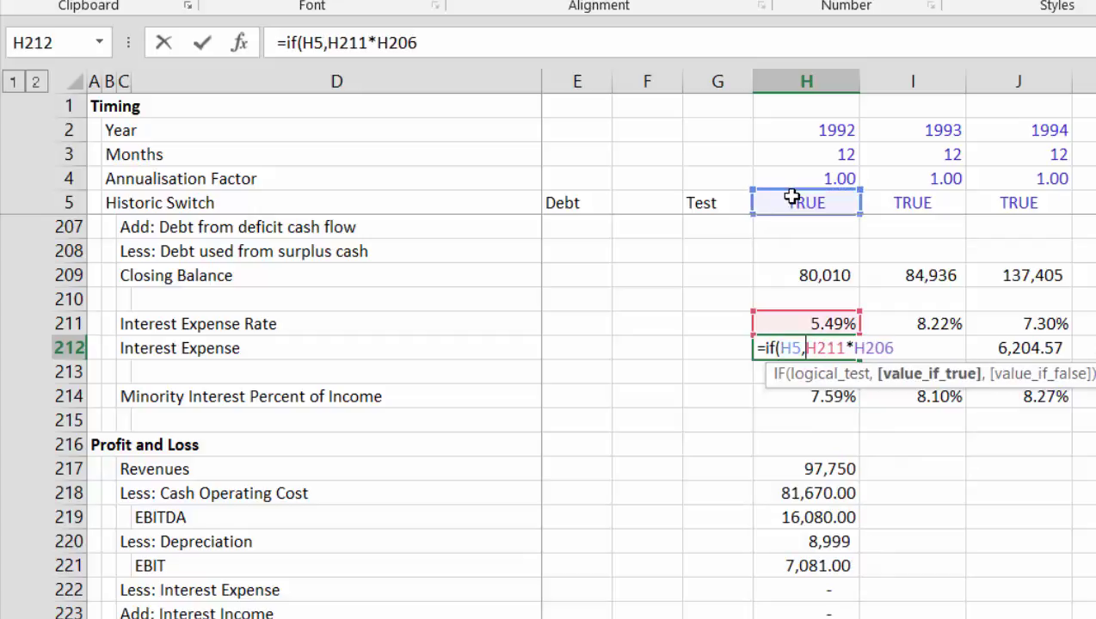
{"action": "key", "text": "Page_Up"}
{"action": "key", "text": "Page_Up"}
{"action": "key", "text": "Page_Up"}
{"action": "key", "text": "Page_Up"}
{"action": "key", "text": "Page_Up"}
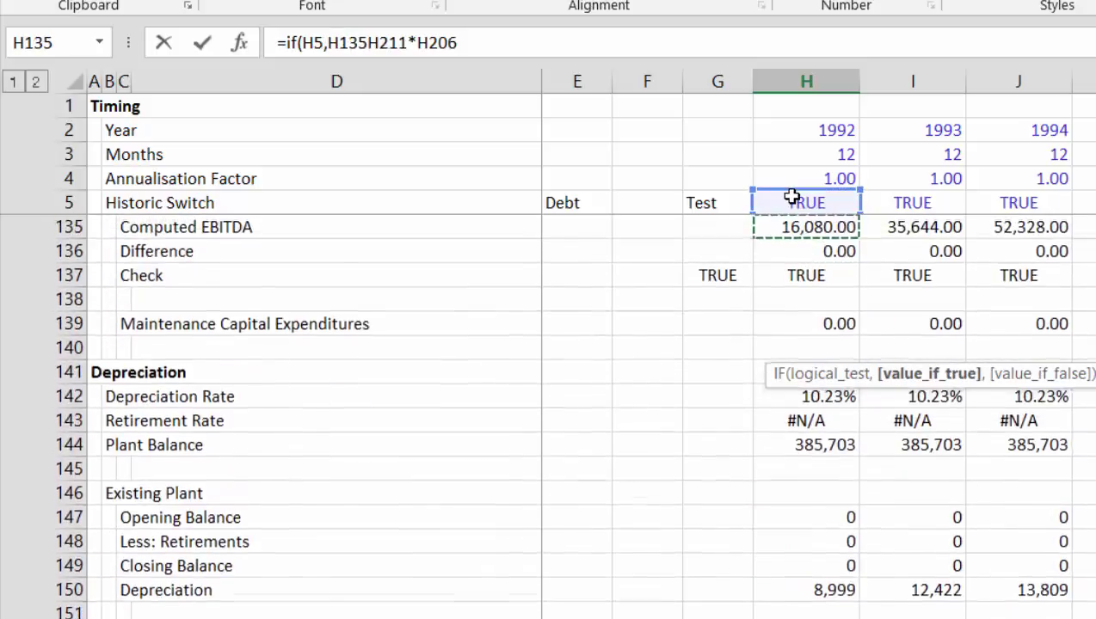
{"action": "key", "text": "Page_Up"}
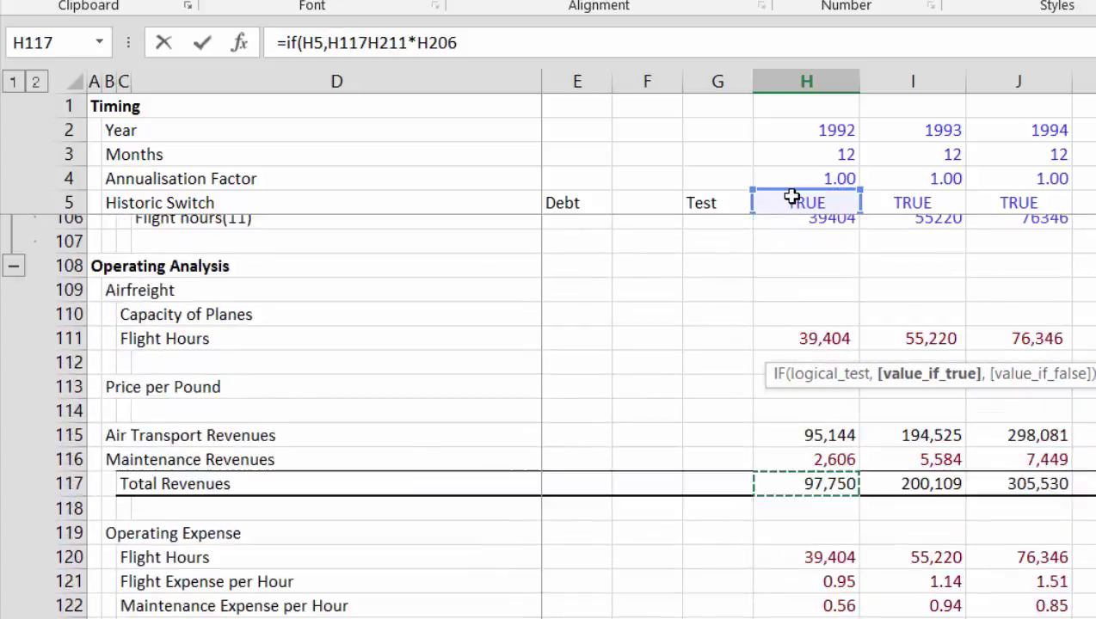
{"action": "key", "text": "Page_Up"}
{"action": "key", "text": "Page_Up"}
{"action": "key", "text": "Page_Up"}
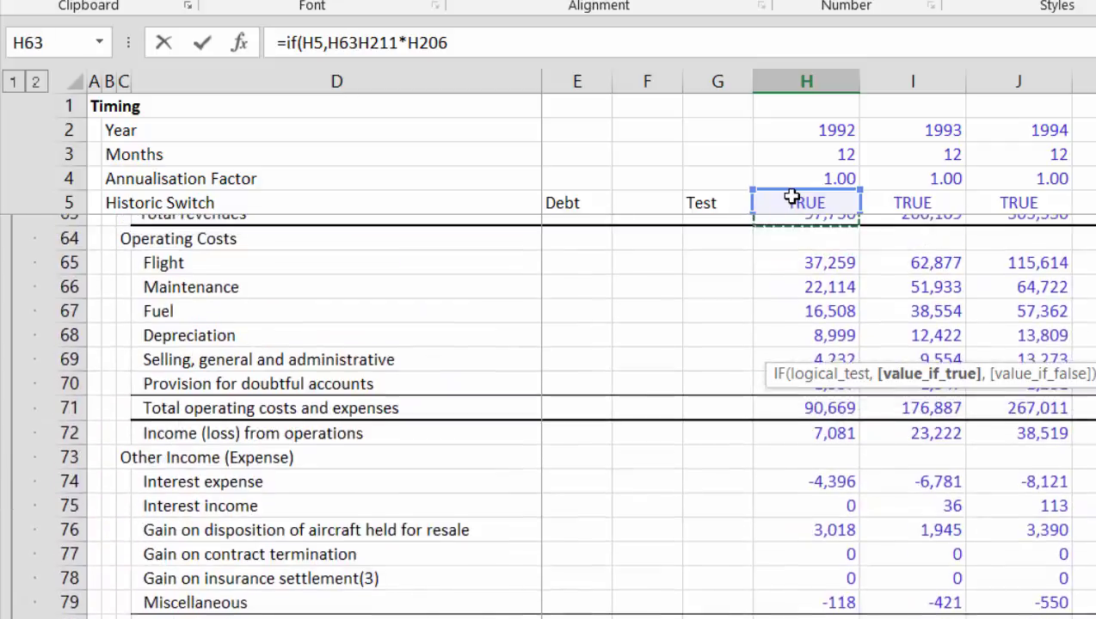
{"action": "key", "text": "Page_Down"}
{"action": "key", "text": "Page_Down"}
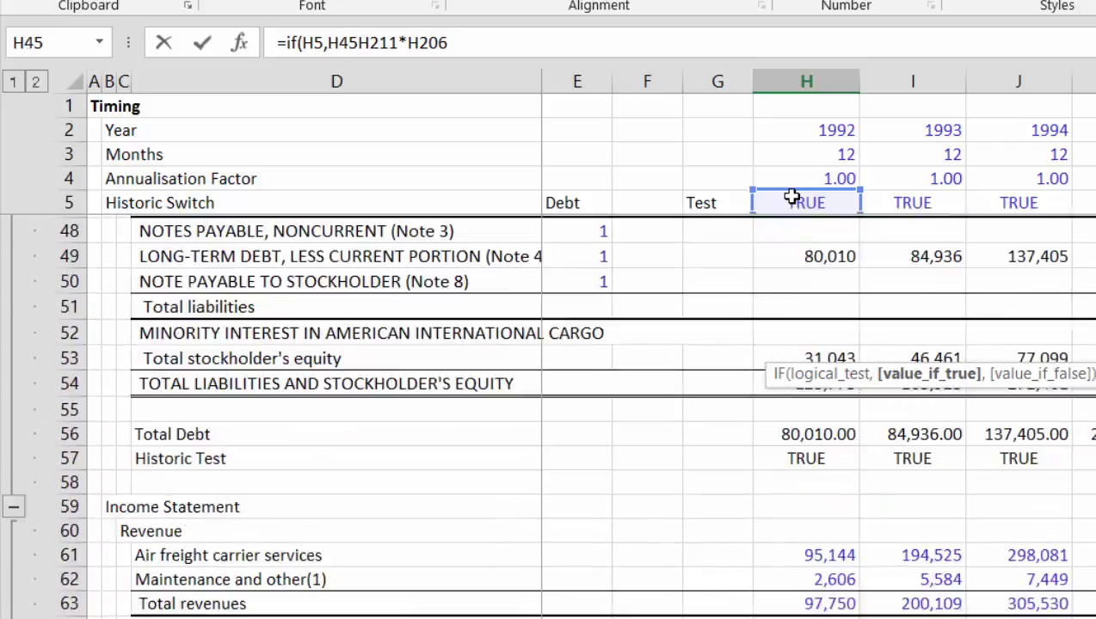
{"action": "key", "text": "Page_Up"}
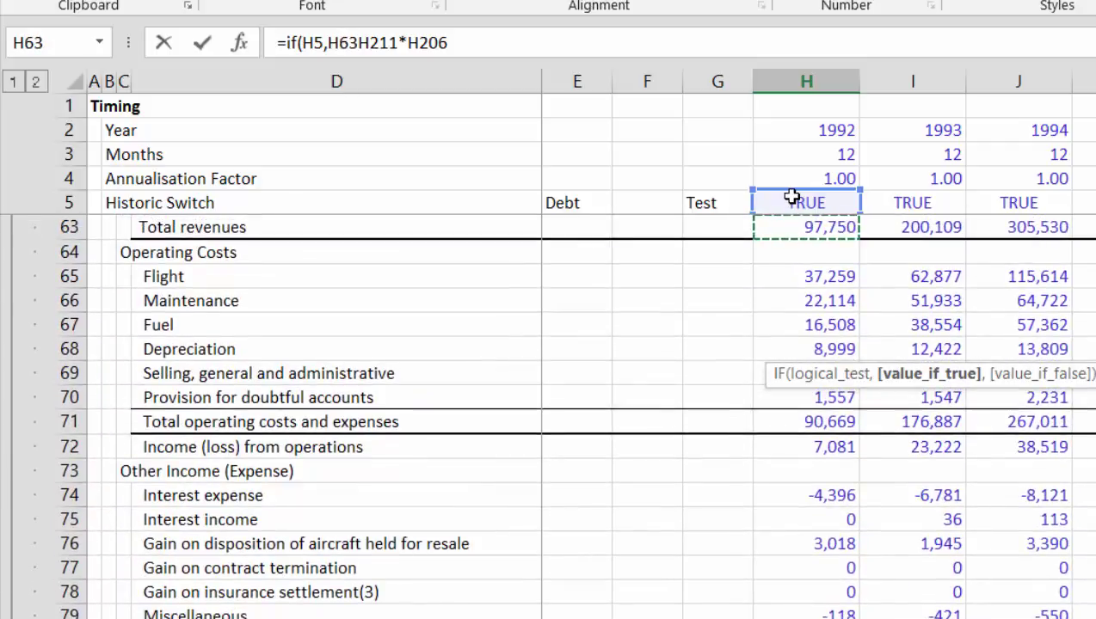
{"action": "key", "text": "Down"}
{"action": "key", "text": "Down"}
{"action": "key", "text": "Down"}
{"action": "key", "text": "Down"}
{"action": "key", "text": "Down"}
{"action": "key", "text": "Down"}
{"action": "key", "text": "Down"}
{"action": "key", "text": "Down"}
{"action": "key", "text": "Down"}
{"action": "key", "text": "Down"}
{"action": "key", "text": "Down"}
{"action": "key", "text": "Down"}
{"action": "key", "text": "Down"}
{"action": "key", "text": "Up"}
{"action": "key", "text": "Up"}
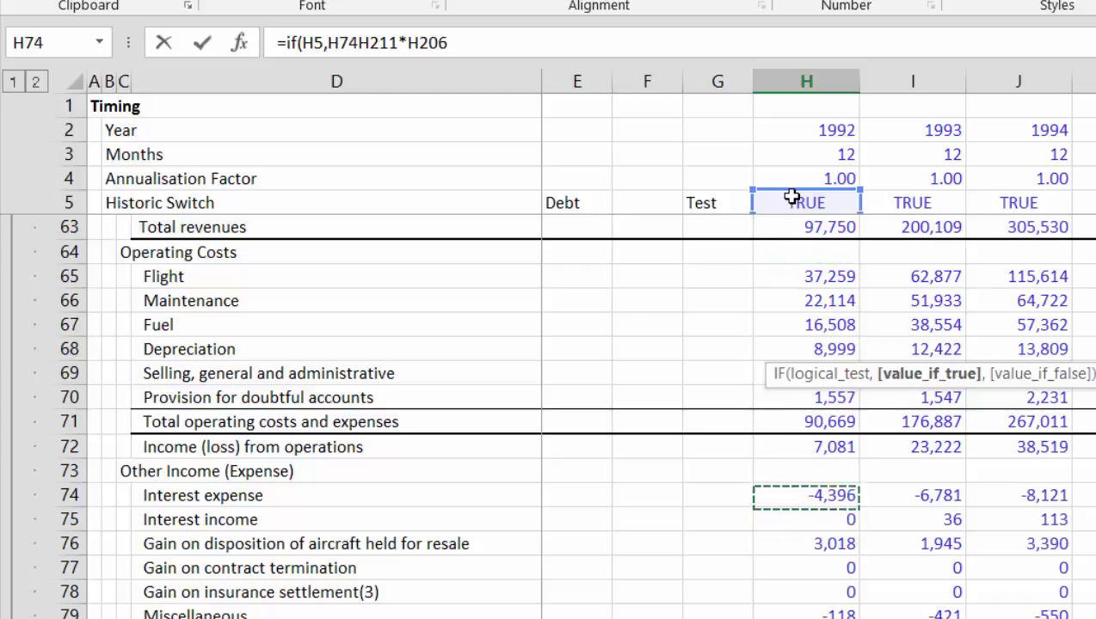
{"action": "key", "text": "Return"}
{"action": "key", "text": "Up"}
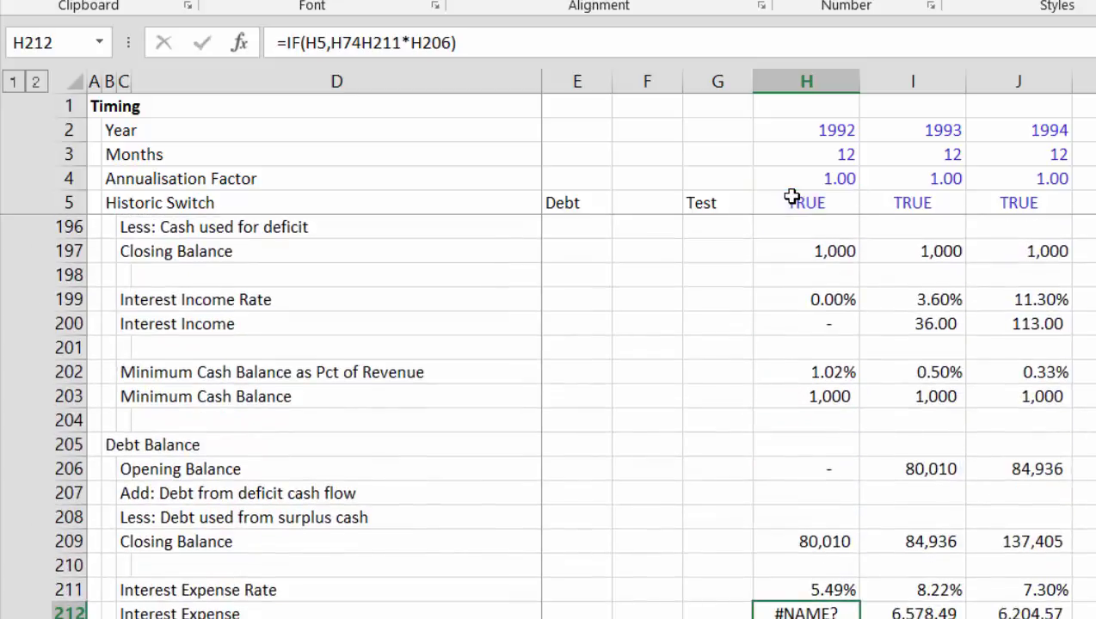
{"action": "key", "text": "F2"}
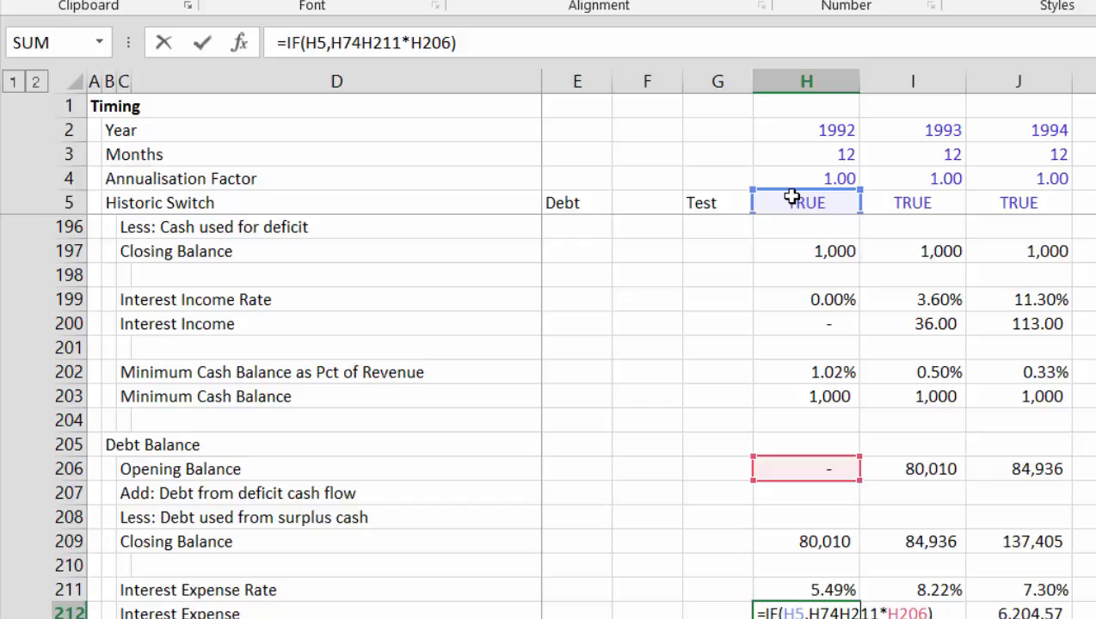
{"action": "type", "text": ","}
{"action": "key", "text": "Return"}
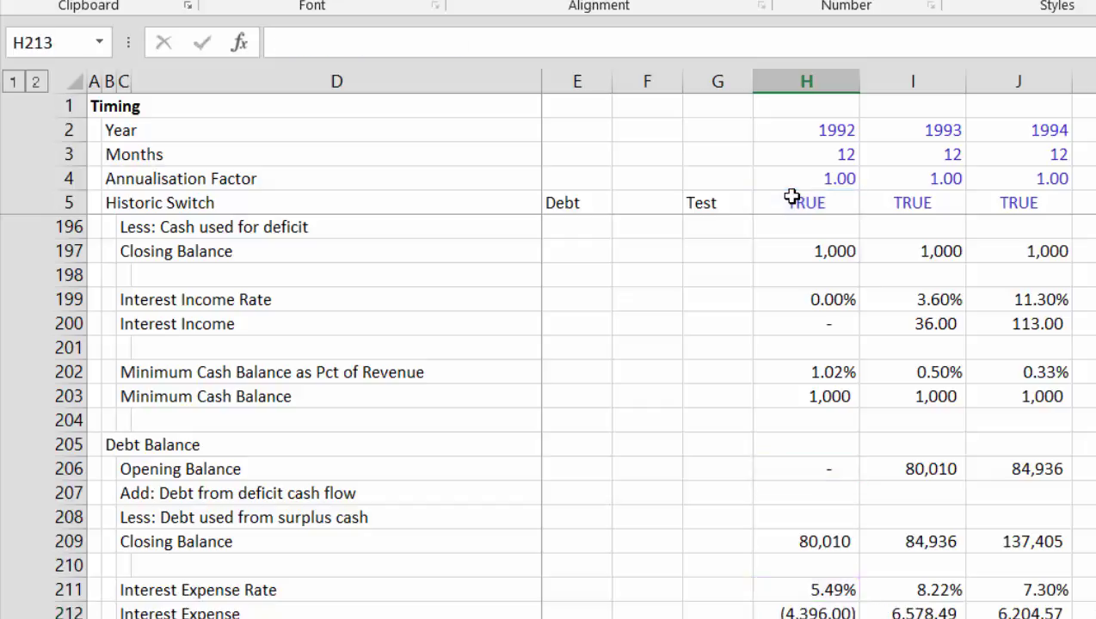
- Reverse the sign of the historic value in H212, making it =IF(H5,-H74,H211*H206), and fill the formula across the years
{"action": "key", "text": "Up"}
{"action": "key", "text": "F2"}
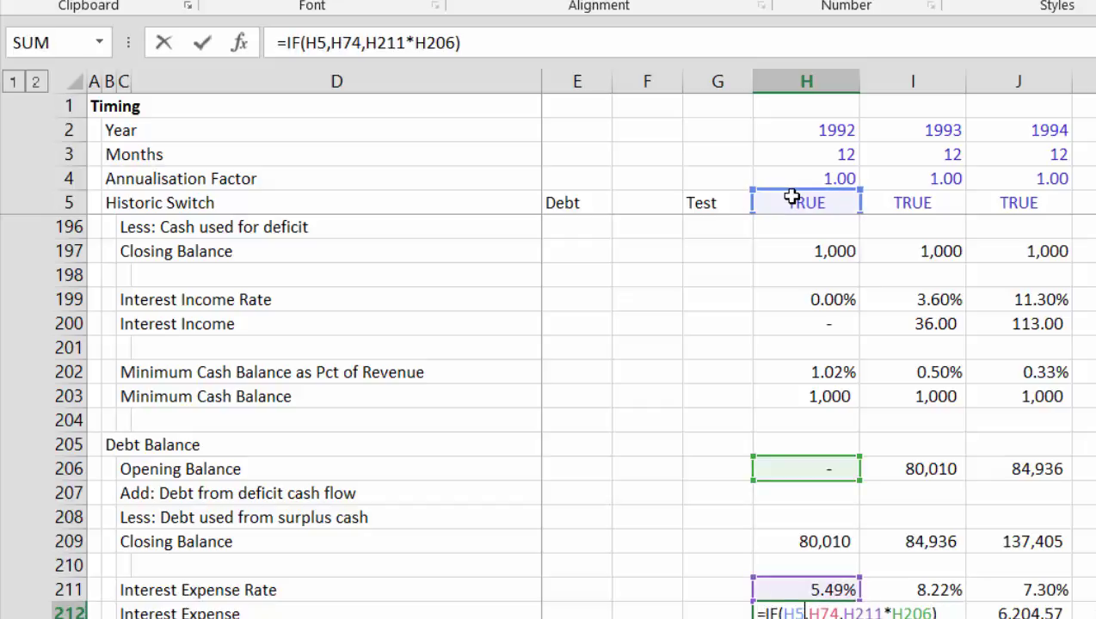
{"action": "type", "text": "-"}
{"action": "key", "text": "Return"}
{"action": "key", "text": "Up"}
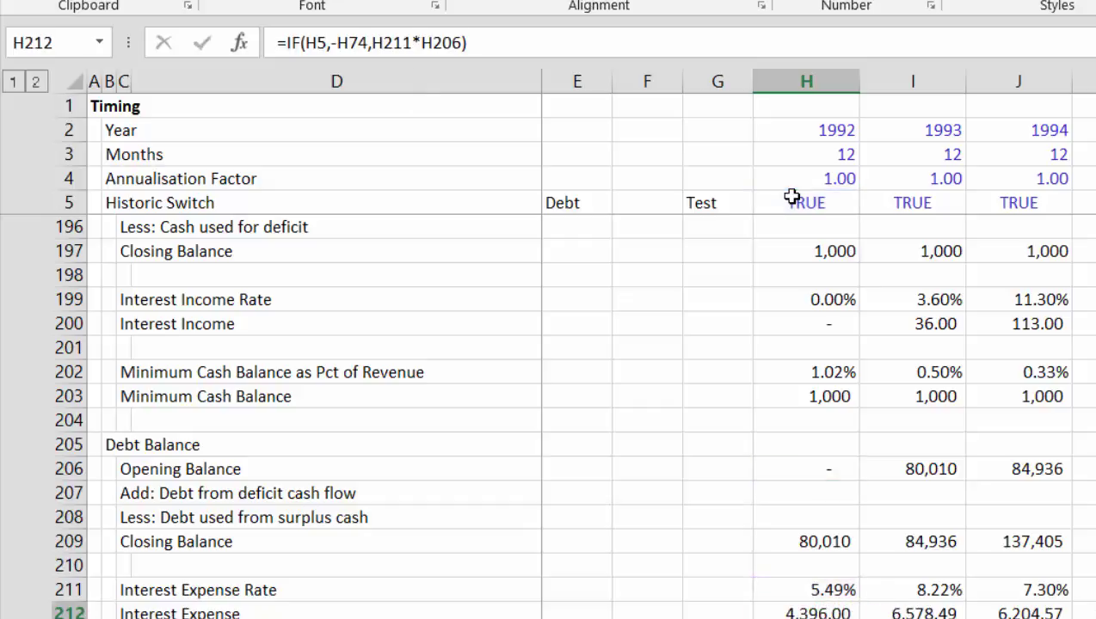
- Start wrapping the 1992 Interest Income formula in H200 in an IF that tests the Historic Switch in H5
{"action": "key", "text": "Up"}
{"action": "key", "text": "Up"}
{"action": "key", "text": "Up"}
{"action": "key", "text": "Up"}
{"action": "key", "text": "Up"}
{"action": "key", "text": "Up"}
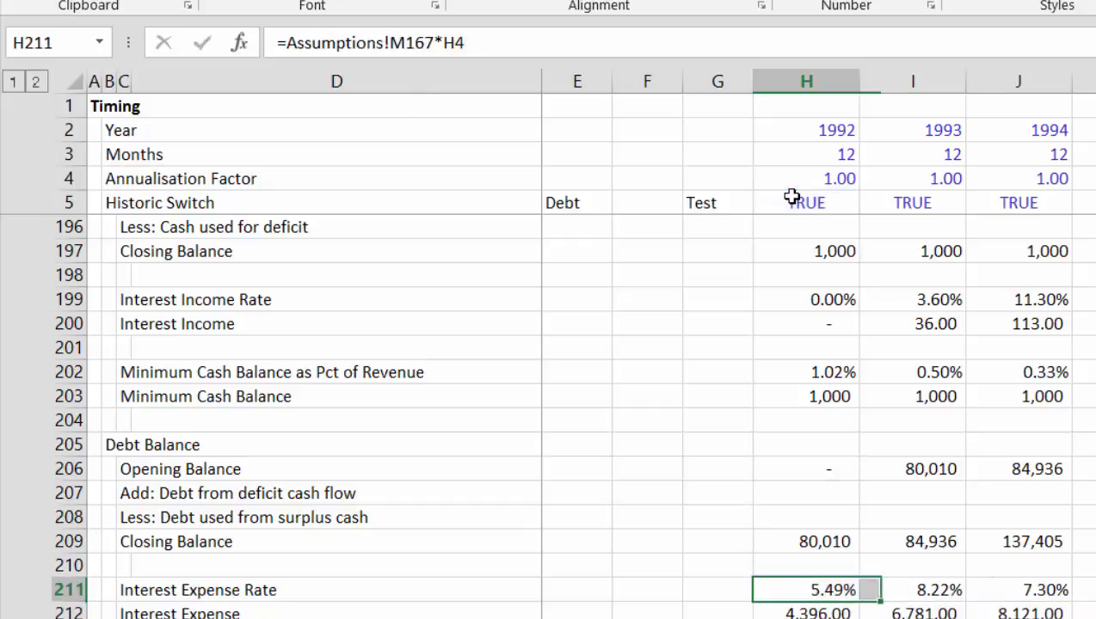
{"action": "key", "text": "Up"}
{"action": "key", "text": "Up"}
{"action": "key", "text": "Up"}
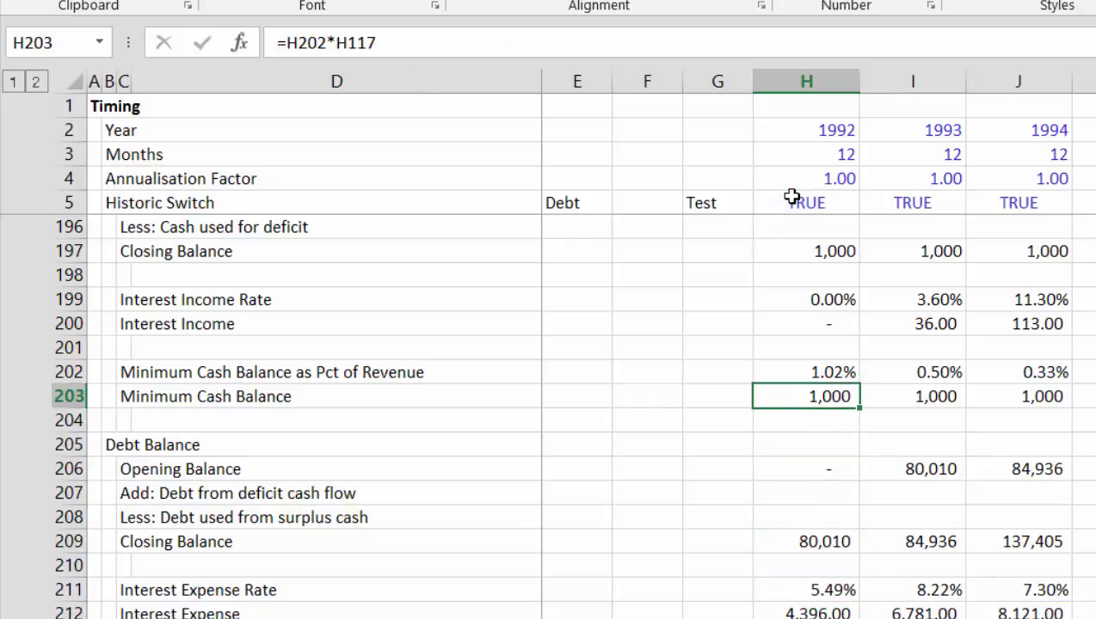
{"action": "key", "text": "Up"}
{"action": "key", "text": "Up"}
{"action": "key", "text": "Up"}
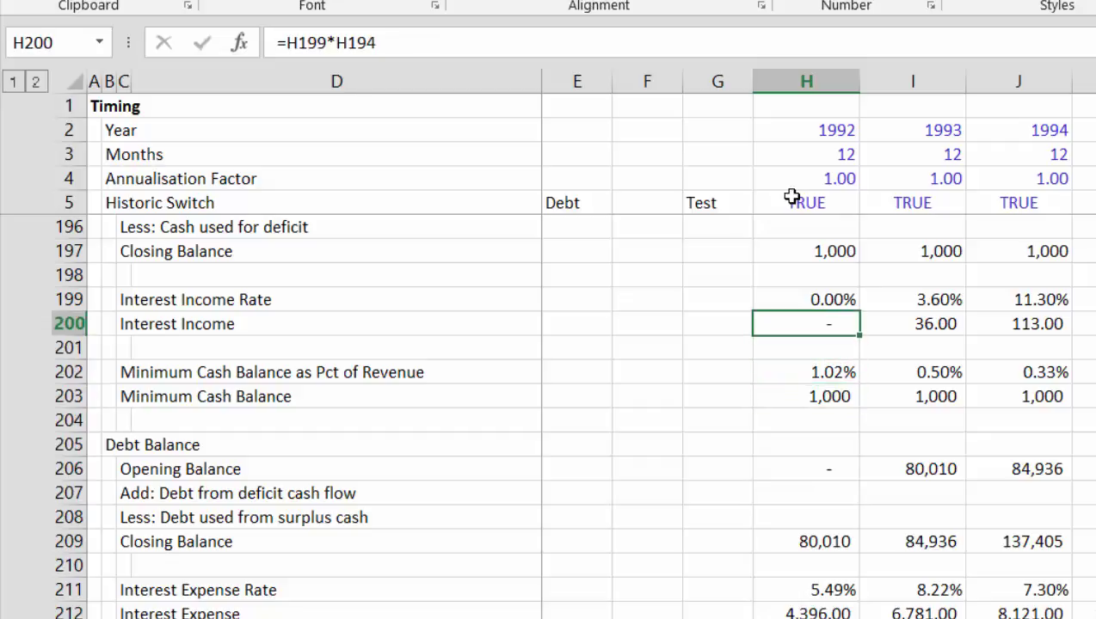
{"action": "key", "text": "F2"}
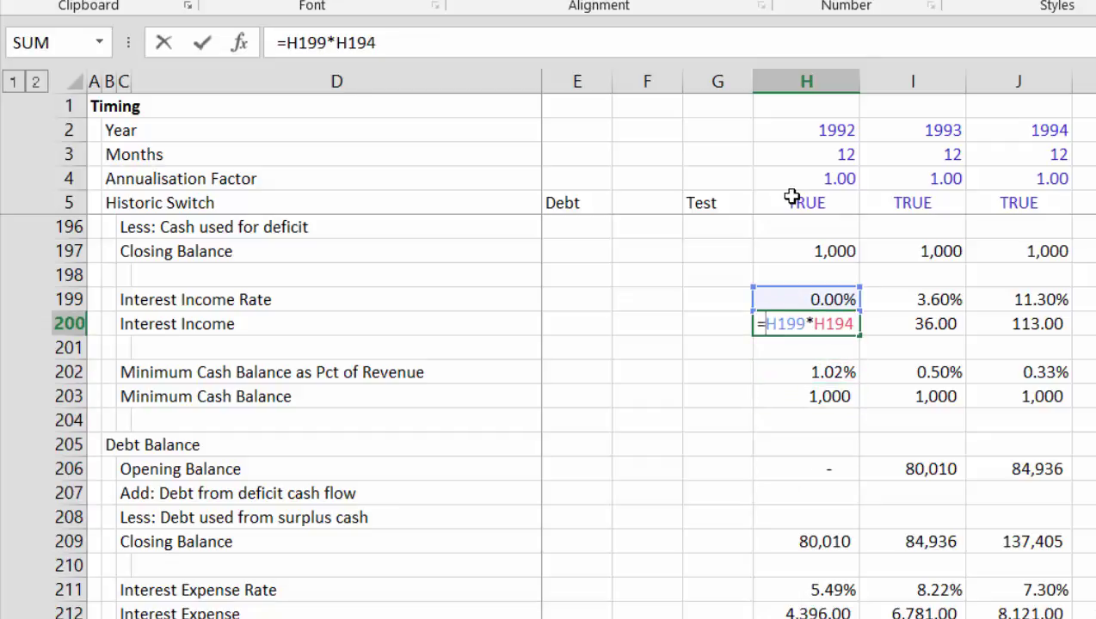
{"action": "type", "text": "if("}
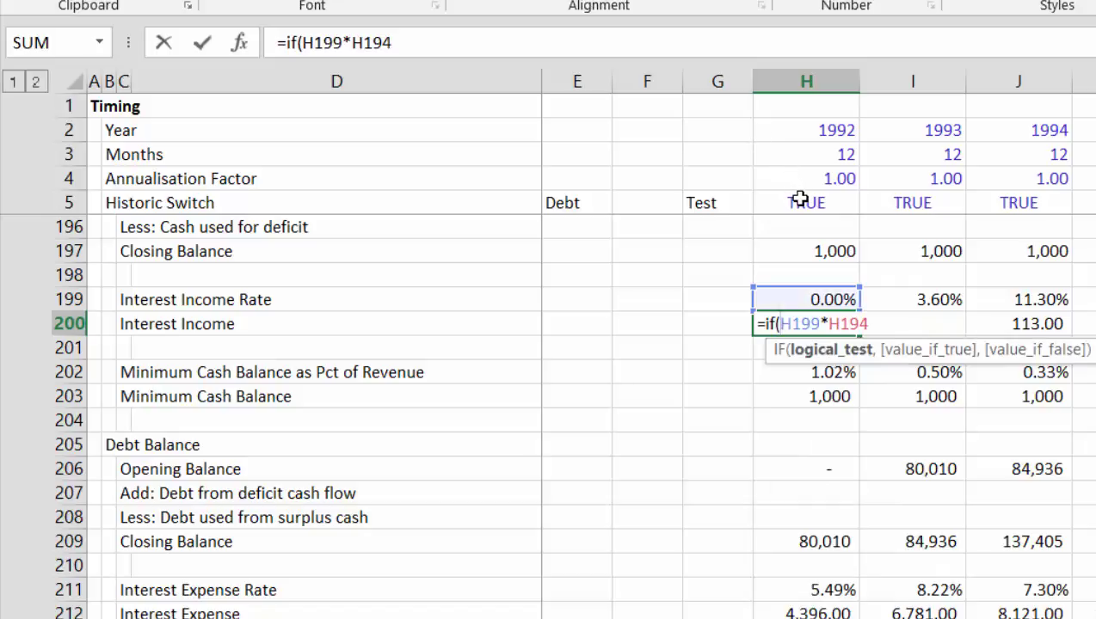
{"action": "left_click", "coordinate": [800, 200]}
{"action": "type", "text": ","}
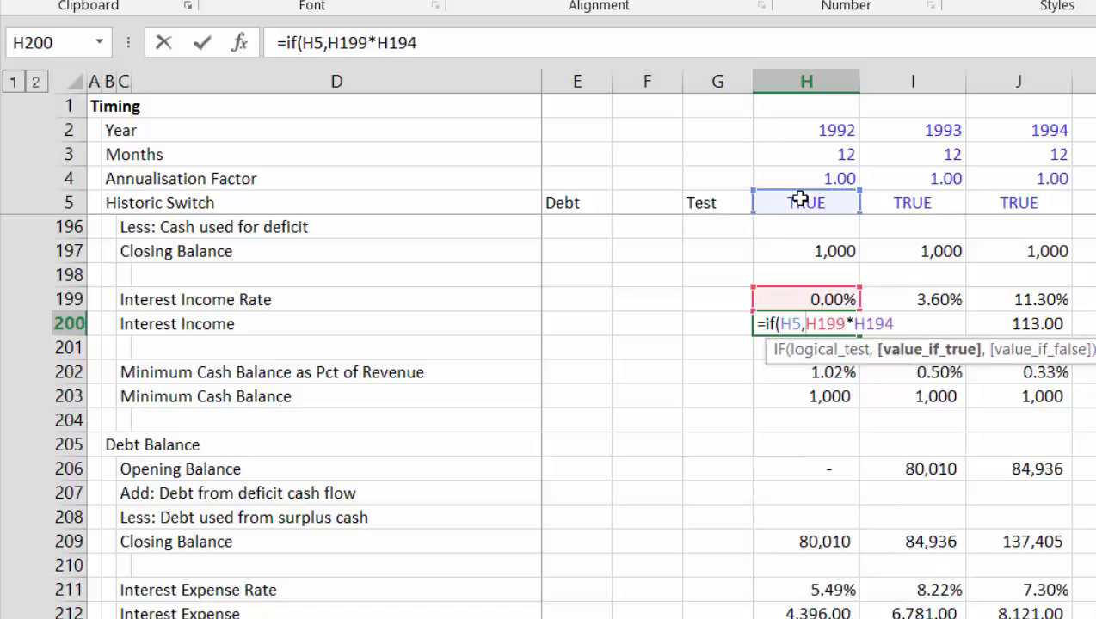
- Use the income statement's historic Interest income in H75 as the true value, making H200 =IF(H5,H75,H199*H194)
{"action": "key", "text": "Up"}
{"action": "key", "text": "Up"}
{"action": "key", "text": "Up"}
{"action": "key", "text": "Up"}
{"action": "key", "text": "Up"}
{"action": "key", "text": "Up"}
{"action": "key", "text": "Up"}
{"action": "key", "text": "Up"}
{"action": "key", "text": "Up"}
{"action": "key", "text": "Up"}
{"action": "key", "text": "Up"}
{"action": "key", "text": "Up"}
{"action": "key", "text": "Up"}
{"action": "key", "text": "Up"}
{"action": "key", "text": "Up"}
{"action": "key", "text": "Up"}
{"action": "key", "text": "Up"}
{"action": "key", "text": "Up"}
{"action": "key", "text": "Up"}
{"action": "key", "text": "Up"}
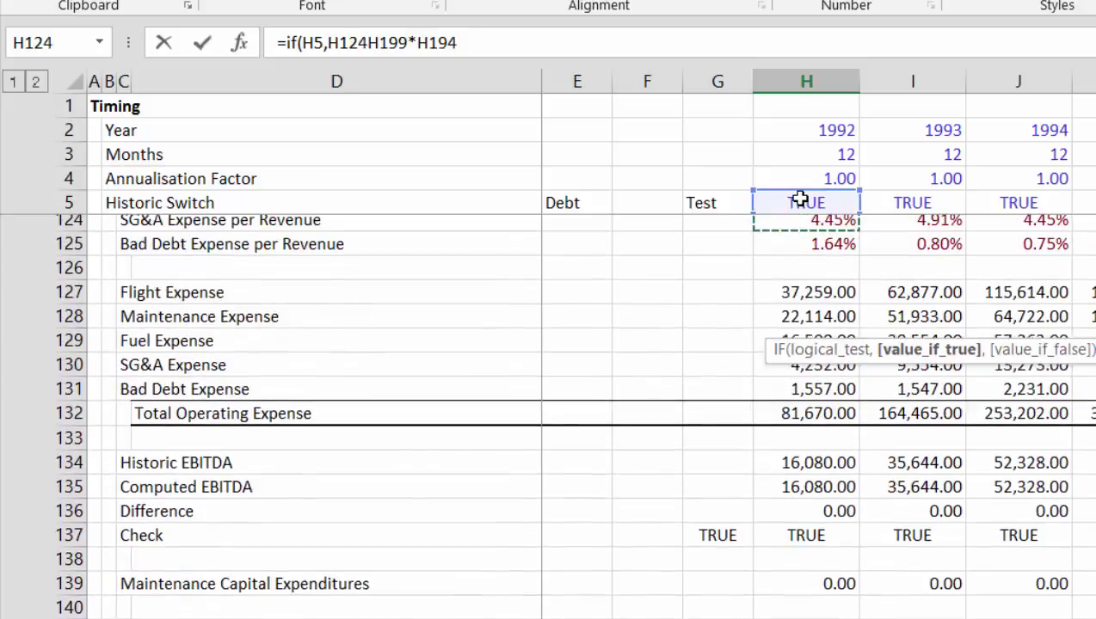
{"action": "key", "text": "Page_Up"}
{"action": "key", "text": "Page_Down"}
{"action": "key", "text": "Page_Down"}
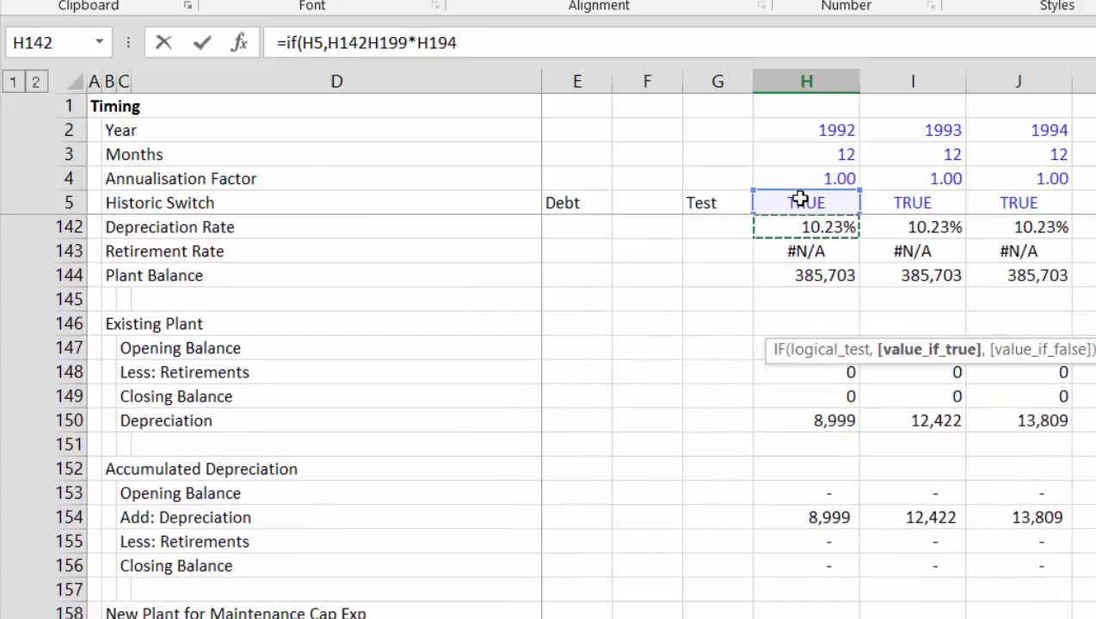
{"action": "key", "text": "Down"}
{"action": "key", "text": "Up"}
{"action": "key", "text": "Page_Up"}
{"action": "key", "text": "Page_Up"}
{"action": "key", "text": "Page_Up"}
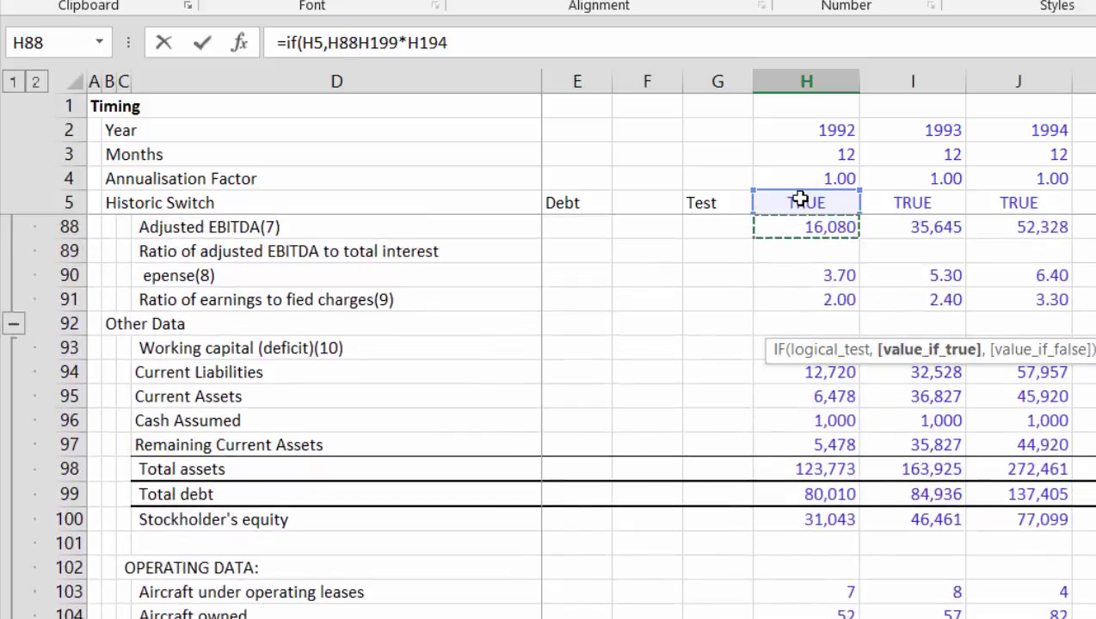
{"action": "key", "text": "Page_Up"}
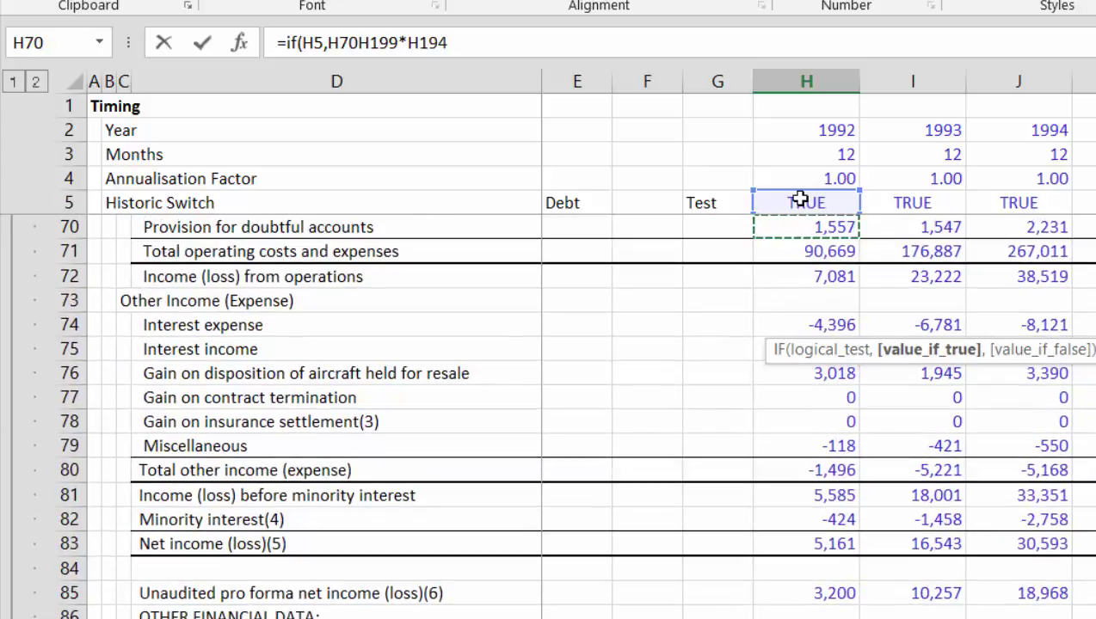
{"action": "key", "text": "Down"}
{"action": "key", "text": "Down"}
{"action": "key", "text": "Down"}
{"action": "key", "text": "Down"}
{"action": "key", "text": "Down"}
{"action": "key", "text": "Down"}
{"action": "key", "text": "Down"}
{"action": "key", "text": "Down"}
{"action": "key", "text": "Down"}
{"action": "key", "text": "Down"}
{"action": "key", "text": "Down"}
{"action": "key", "text": "Up"}
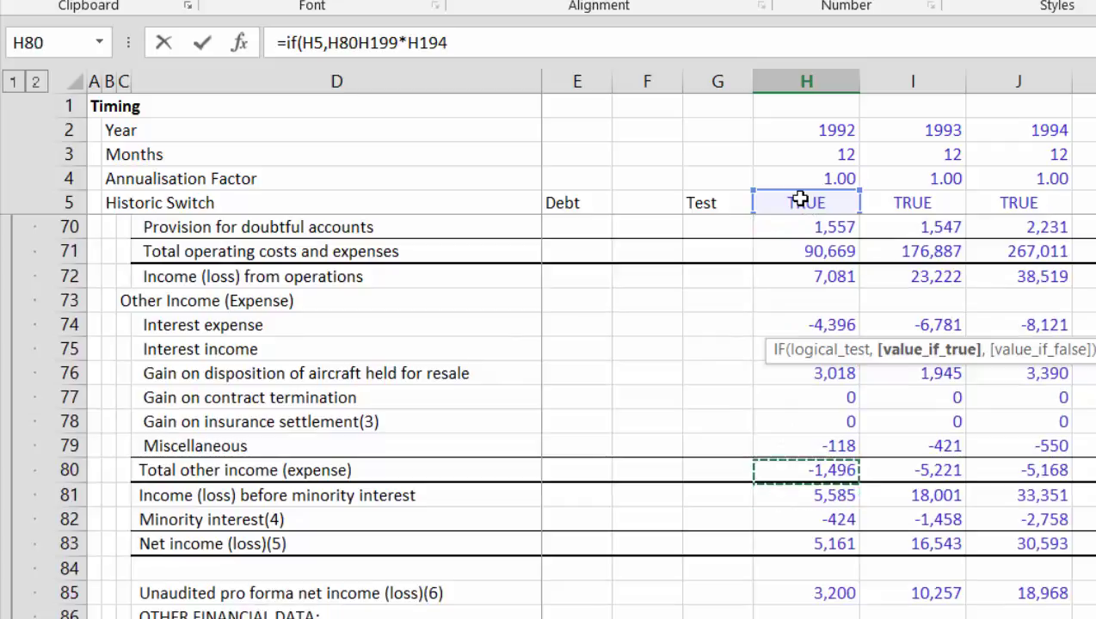
{"action": "key", "text": "Up"}
{"action": "key", "text": "Down"}
{"action": "key", "text": "Up"}
{"action": "key", "text": "Up"}
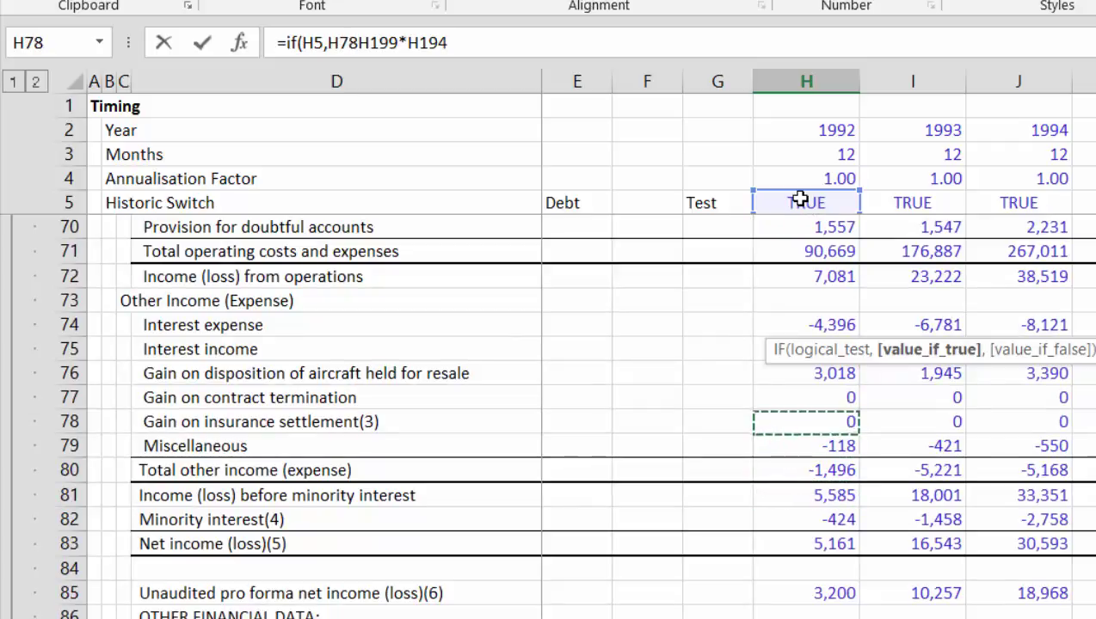
{"action": "key", "text": "Up"}
{"action": "key", "text": "Up"}
{"action": "key", "text": "Up"}
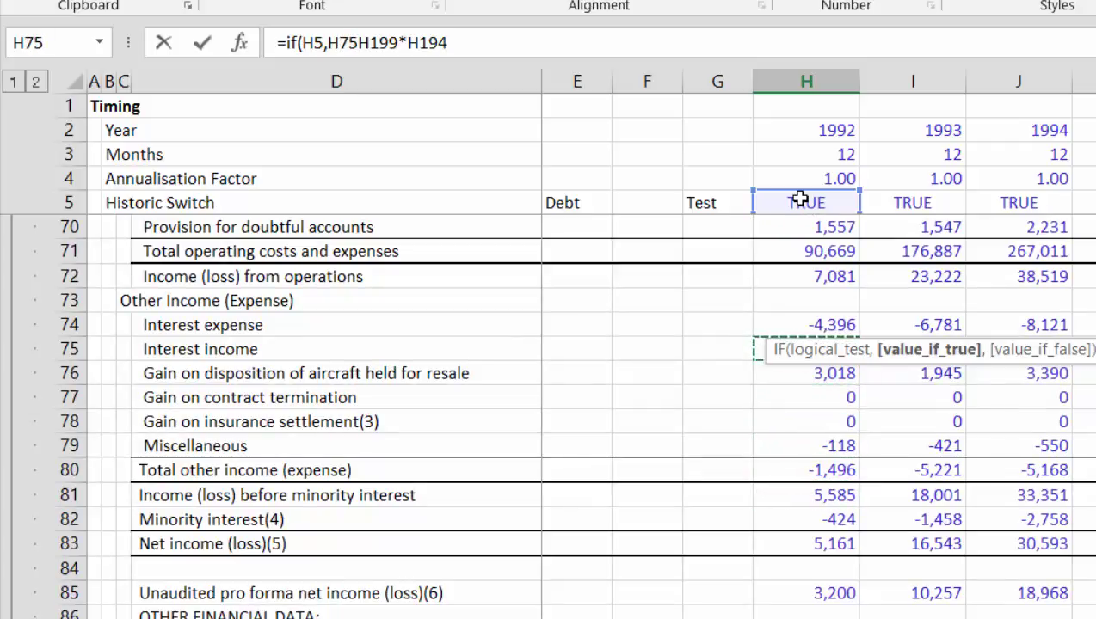
{"action": "type", "text": ","}
{"action": "key", "text": "Return"}
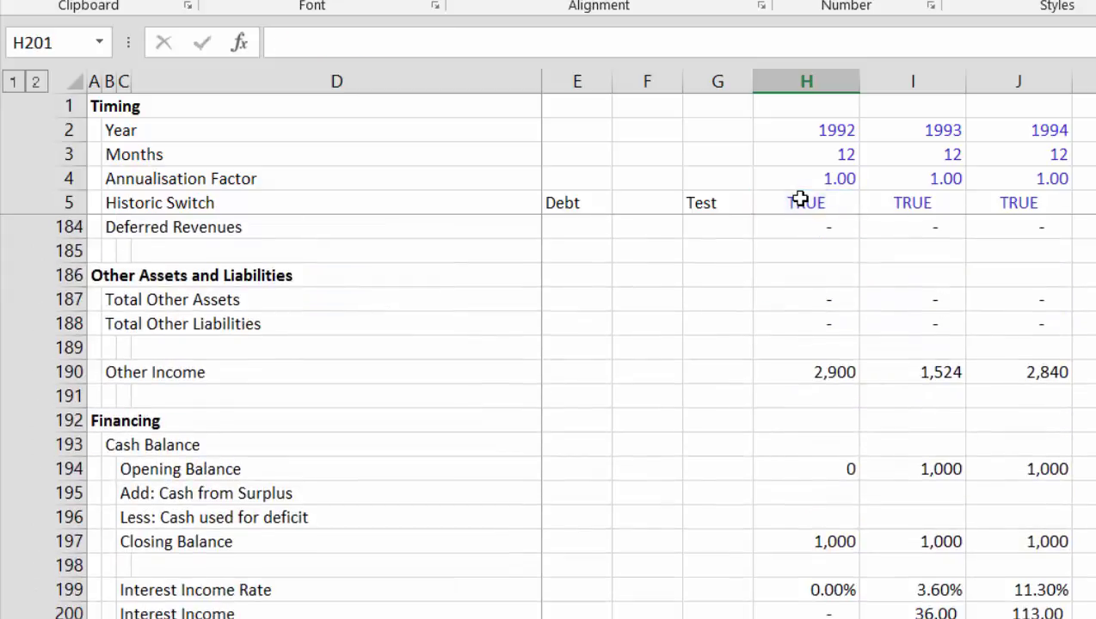
- Fill the revised Interest Income formula from H200 across the years in row 200
{"action": "key", "text": "Up"}
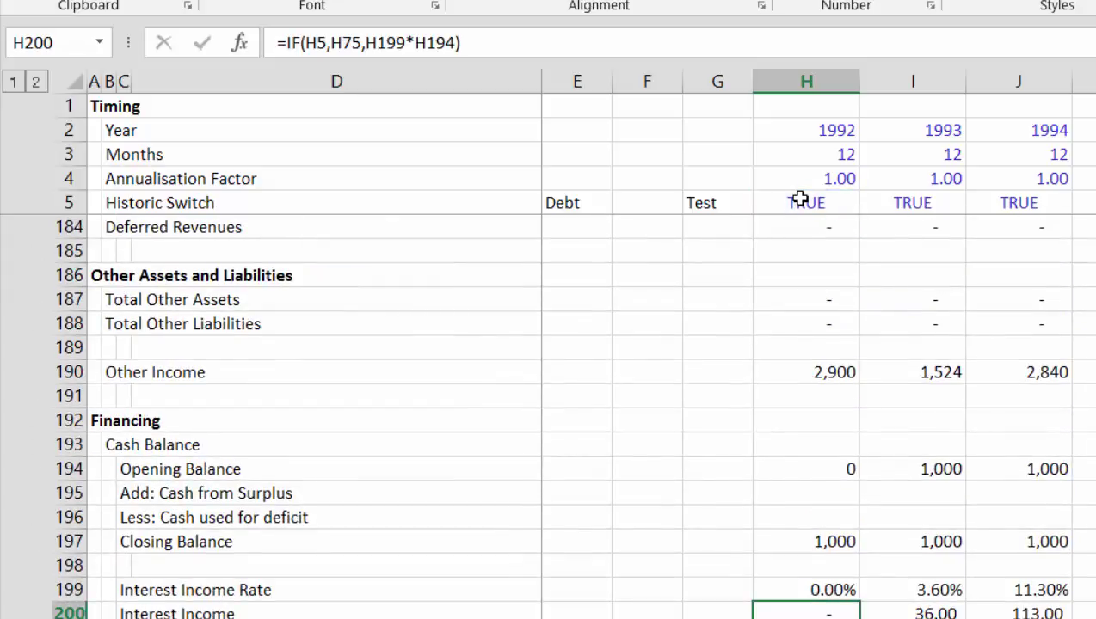
{"action": "key", "text": "Right"}
{"action": "key", "text": "Left"}
{"action": "key", "text": "shift+Right"}
{"action": "key", "text": "shift+Right"}
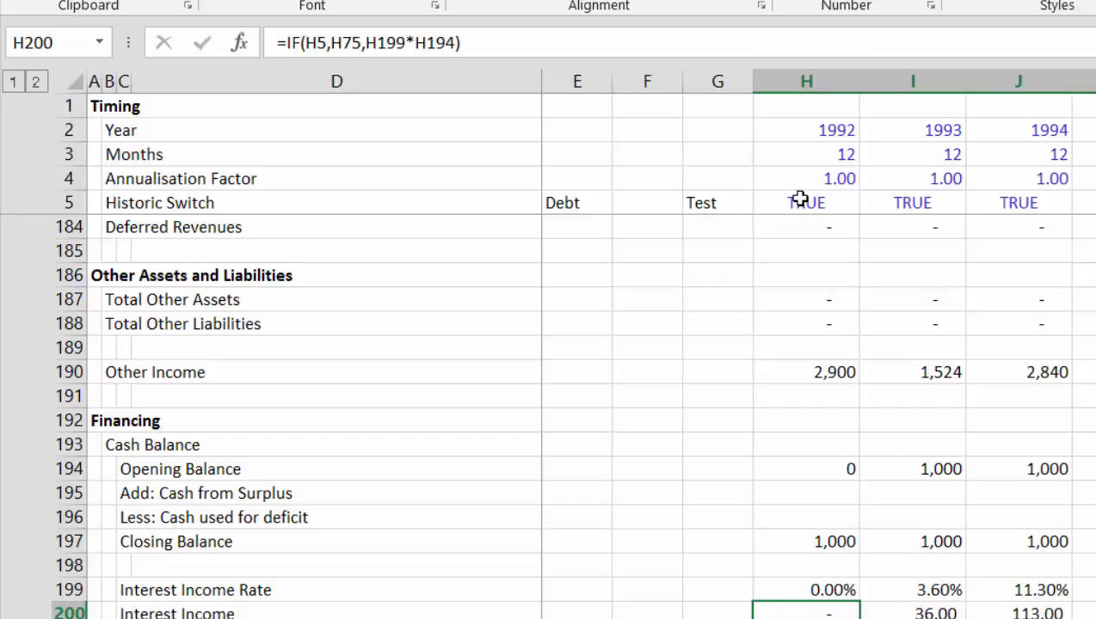
{"action": "key", "text": "shift+Left"}
{"action": "key", "text": "shift+Left"}
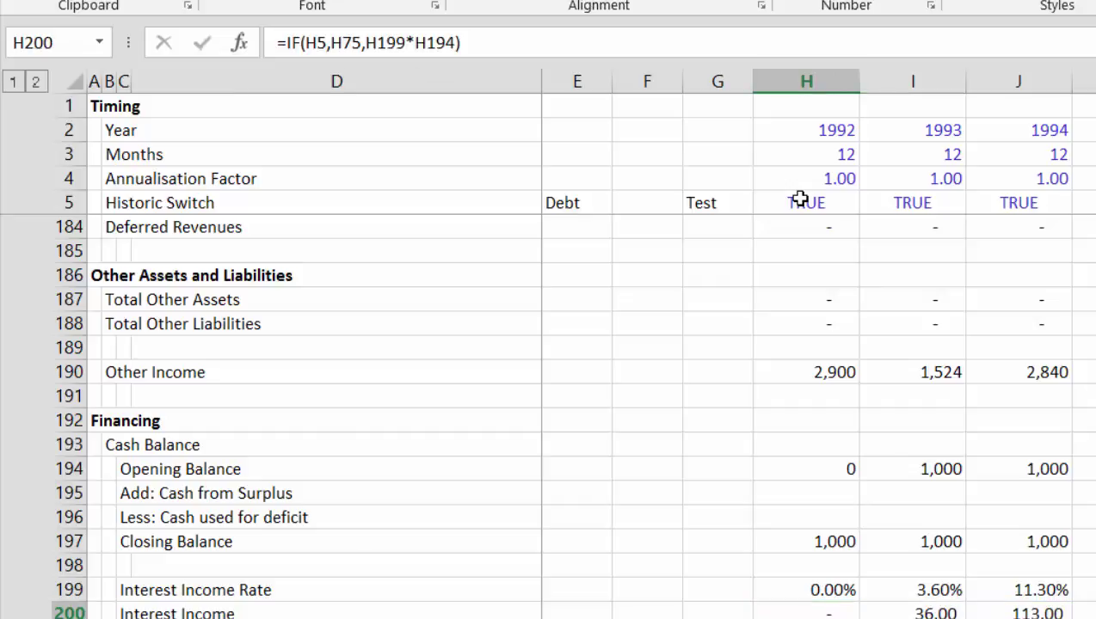
{"action": "key", "text": "Right"}
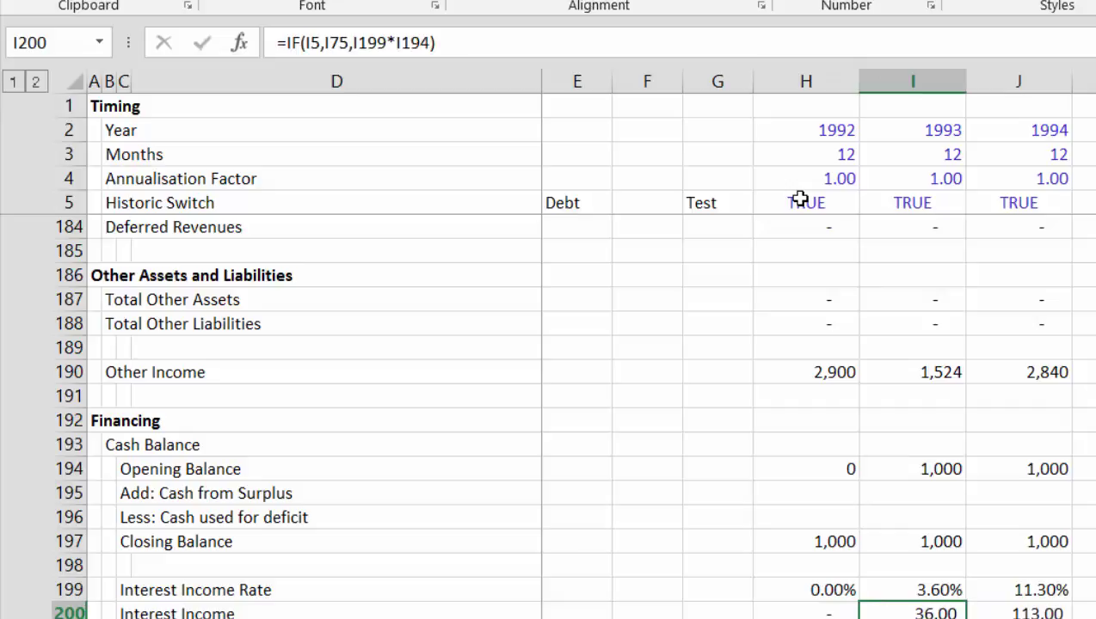
- Link the 1992 Add: Other Income cell H224 in the profit and loss to Other Income in H190
{"action": "key", "text": "Down"}
{"action": "key", "text": "Down"}
{"action": "key", "text": "Down"}
{"action": "key", "text": "Down"}
{"action": "key", "text": "Down"}
{"action": "key", "text": "Down"}
{"action": "key", "text": "Down"}
{"action": "key", "text": "Down"}
{"action": "key", "text": "Down"}
{"action": "key", "text": "Down"}
{"action": "key", "text": "Down"}
{"action": "key", "text": "Down"}
{"action": "key", "text": "Down"}
{"action": "key", "text": "Down"}
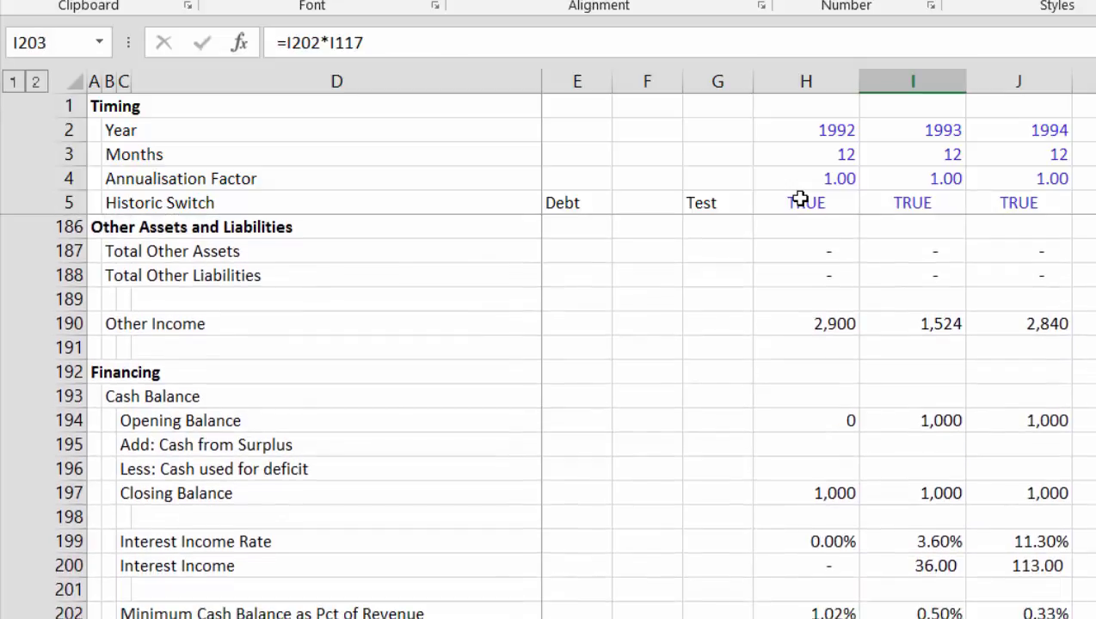
{"action": "key", "text": "Down"}
{"action": "key", "text": "Down"}
{"action": "key", "text": "Down"}
{"action": "key", "text": "Down"}
{"action": "key", "text": "Down"}
{"action": "key", "text": "Down"}
{"action": "key", "text": "Down"}
{"action": "key", "text": "Down"}
{"action": "key", "text": "Down"}
{"action": "key", "text": "Down"}
{"action": "key", "text": "Down"}
{"action": "key", "text": "Down"}
{"action": "key", "text": "Down"}
{"action": "key", "text": "Down"}
{"action": "key", "text": "Down"}
{"action": "key", "text": "Down"}
{"action": "key", "text": "Down"}
{"action": "key", "text": "Left"}
{"action": "key", "text": "Up"}
{"action": "key", "text": "Up"}
{"action": "key", "text": "Up"}
{"action": "key", "text": "Up"}
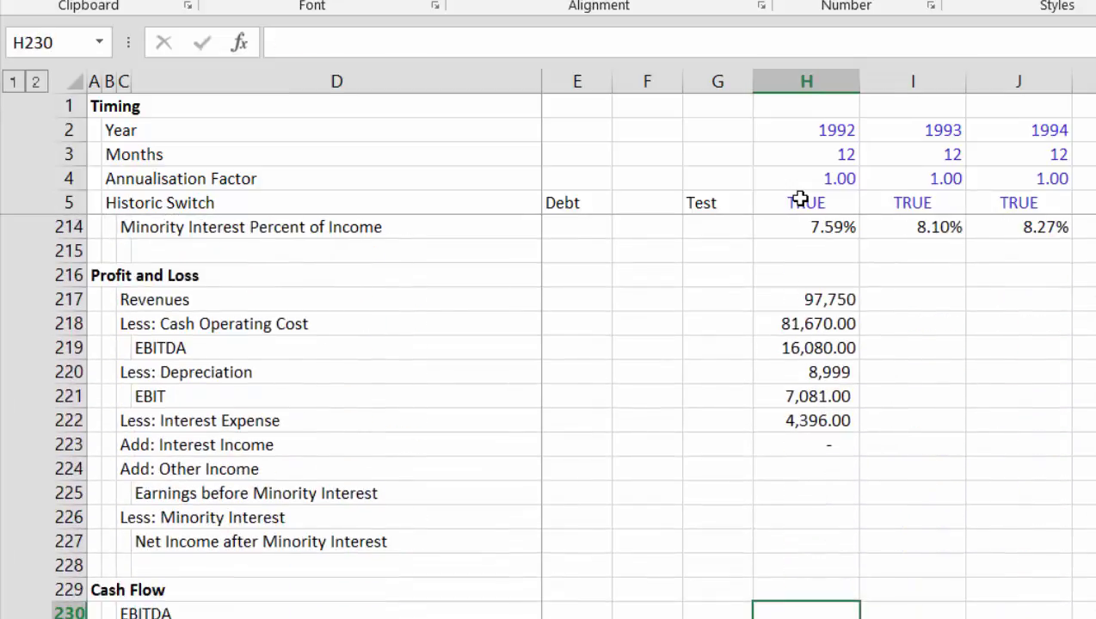
{"action": "key", "text": "Up"}
{"action": "key", "text": "Up"}
{"action": "key", "text": "Up"}
{"action": "key", "text": "Up"}
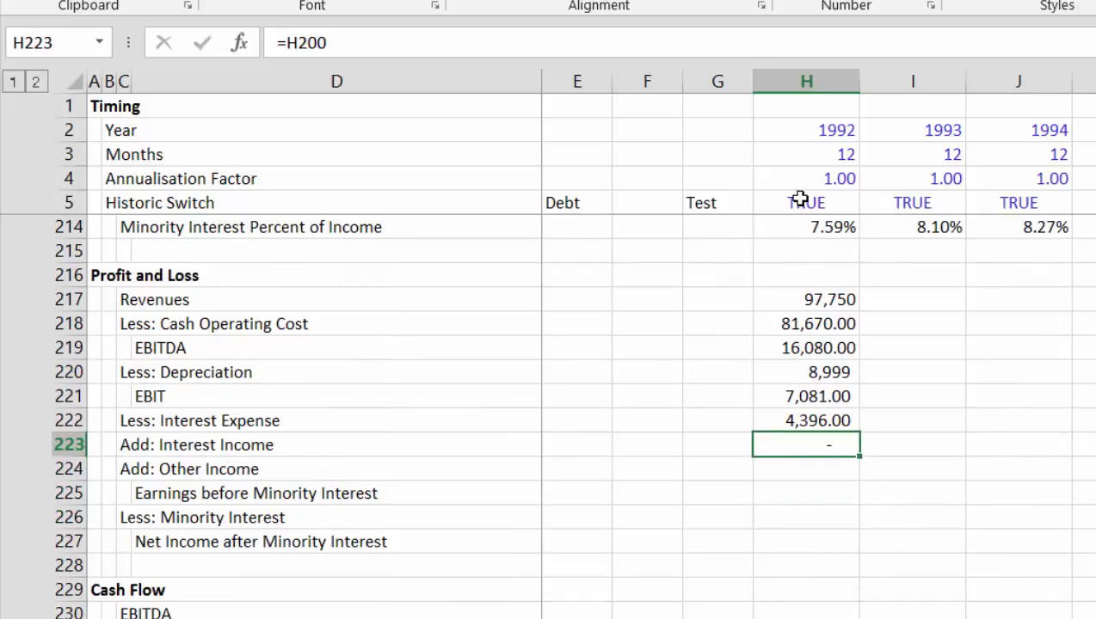
{"action": "key", "text": "Down"}
{"action": "type", "text": "="}
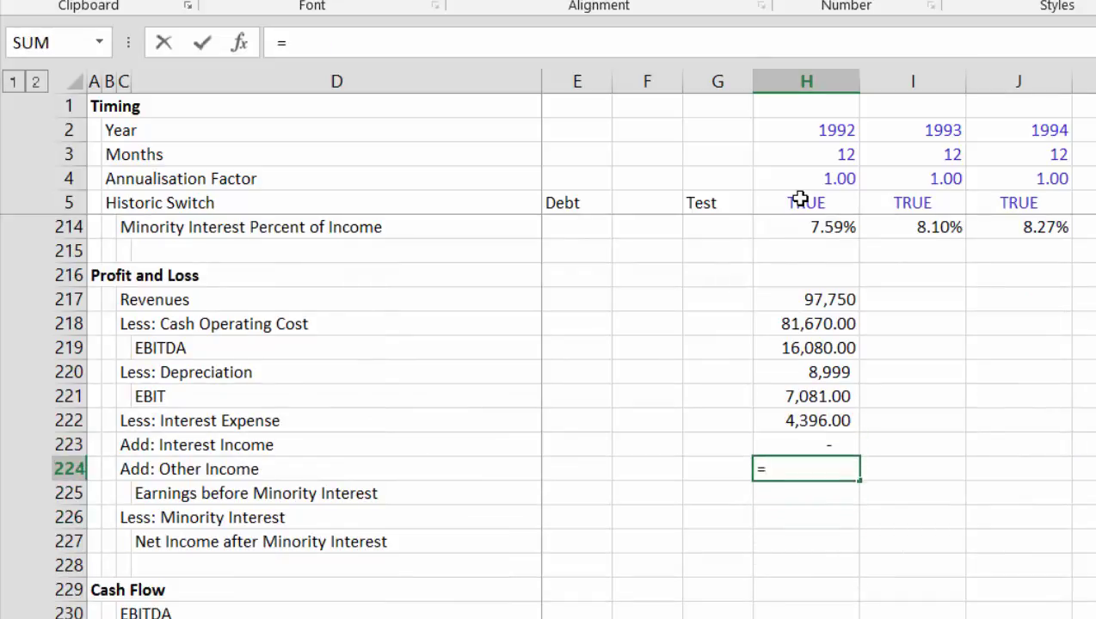
{"action": "key", "text": "Up"}
{"action": "key", "text": "Up"}
{"action": "key", "text": "Up"}
{"action": "key", "text": "Up"}
{"action": "key", "text": "Up"}
{"action": "key", "text": "Up"}
{"action": "key", "text": "Up"}
{"action": "key", "text": "Up"}
{"action": "key", "text": "Up"}
{"action": "key", "text": "Up"}
{"action": "key", "text": "Up"}
{"action": "key", "text": "Up"}
{"action": "key", "text": "Up"}
{"action": "key", "text": "Up"}
{"action": "key", "text": "Up"}
{"action": "key", "text": "Up"}
{"action": "key", "text": "Up"}
{"action": "key", "text": "Up"}
{"action": "key", "text": "Up"}
{"action": "key", "text": "Up"}
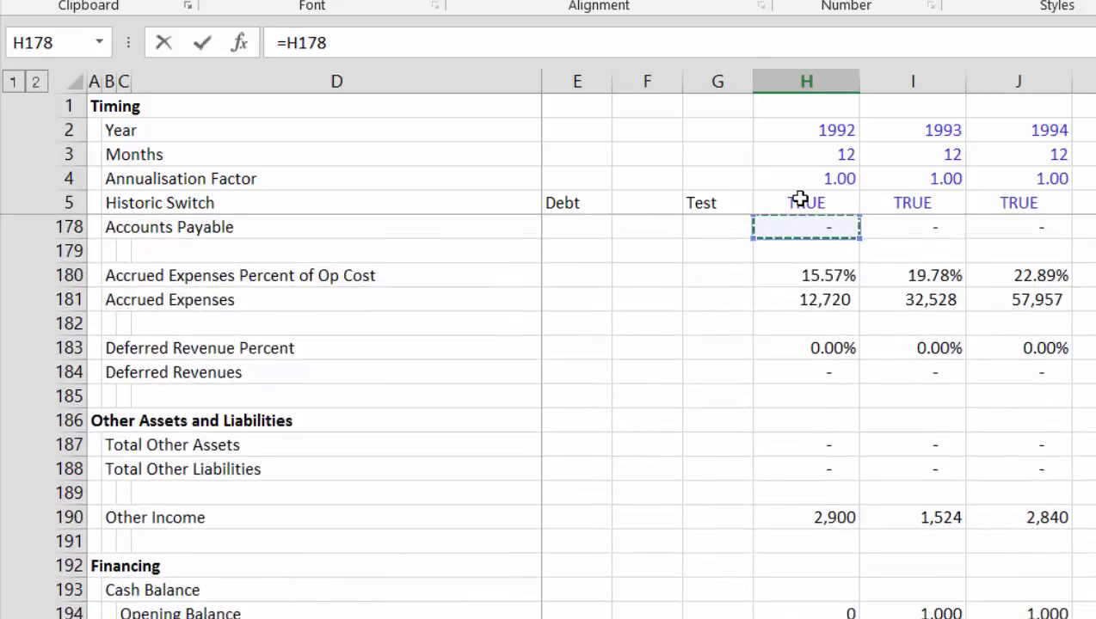
{"action": "key", "text": "Down"}
{"action": "key", "text": "Down"}
{"action": "key", "text": "Down"}
{"action": "key", "text": "Down"}
{"action": "key", "text": "Down"}
{"action": "key", "text": "Down"}
{"action": "key", "text": "Down"}
{"action": "key", "text": "Down"}
{"action": "key", "text": "Down"}
{"action": "key", "text": "Down"}
{"action": "key", "text": "Down"}
{"action": "key", "text": "Down"}
{"action": "key", "text": "Return"}
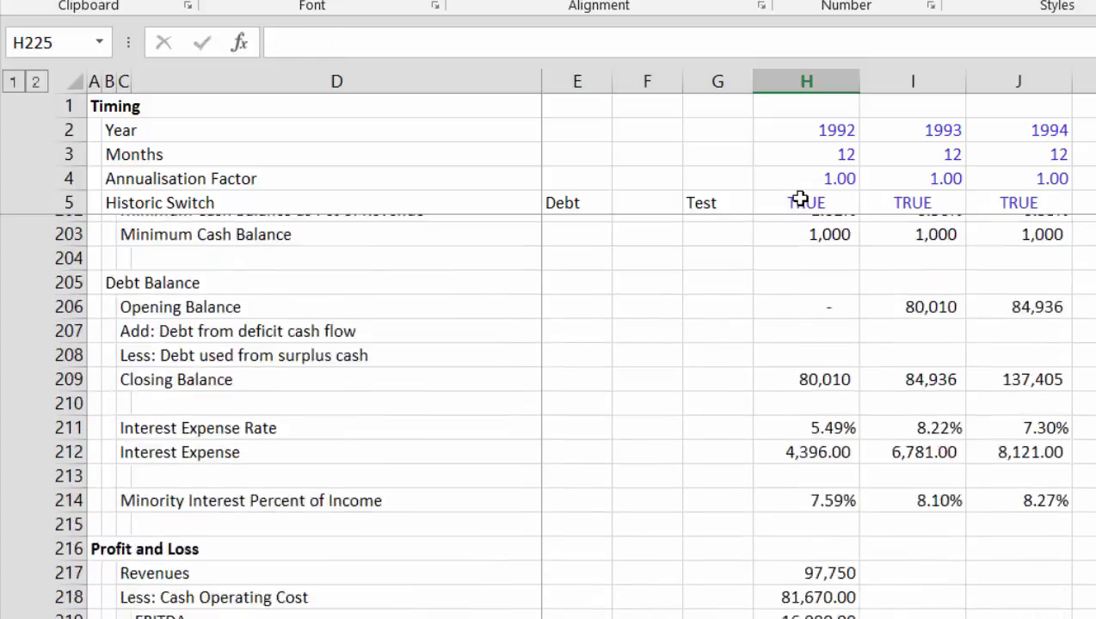
- Calculate the 1992 Earnings before Minority Interest in H225 with the formula =H221-H222+H223+H224
{"action": "key", "text": "Down"}
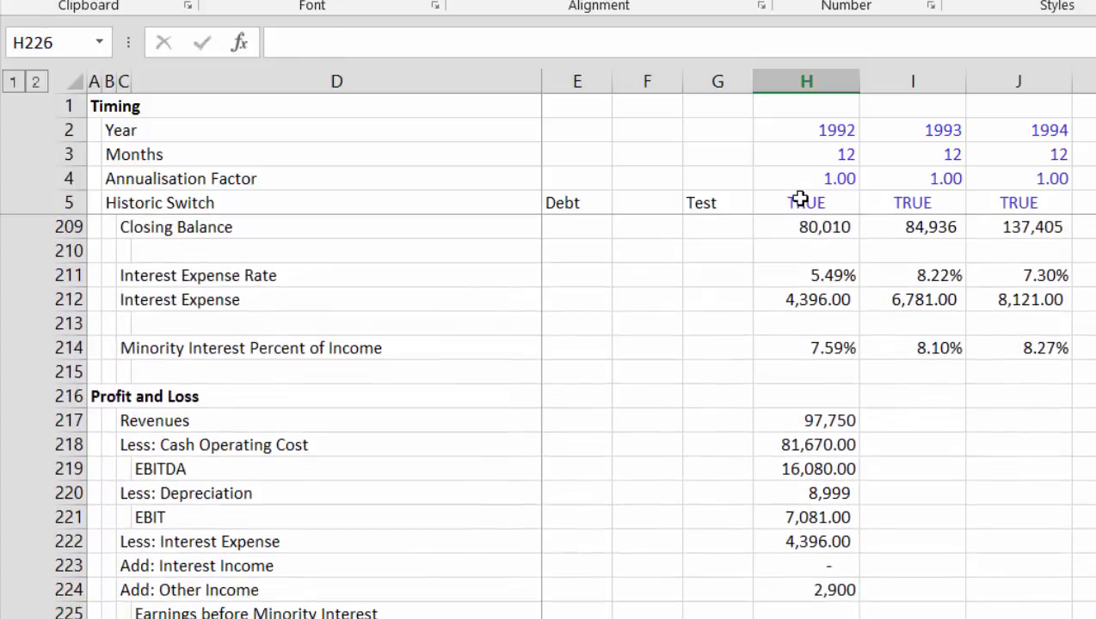
{"action": "key", "text": "Up"}
{"action": "type", "text": "="}
{"action": "key", "text": "Up"}
{"action": "key", "text": "Up"}
{"action": "key", "text": "Up"}
{"action": "key", "text": "Up"}
{"action": "key", "text": "Up"}
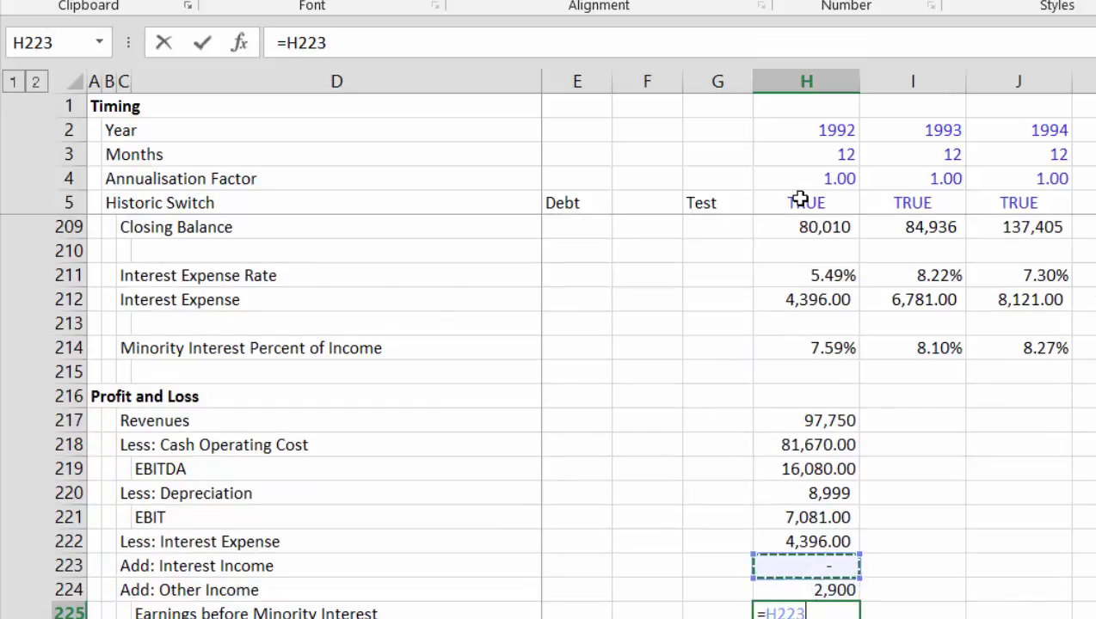
{"action": "key", "text": "Down"}
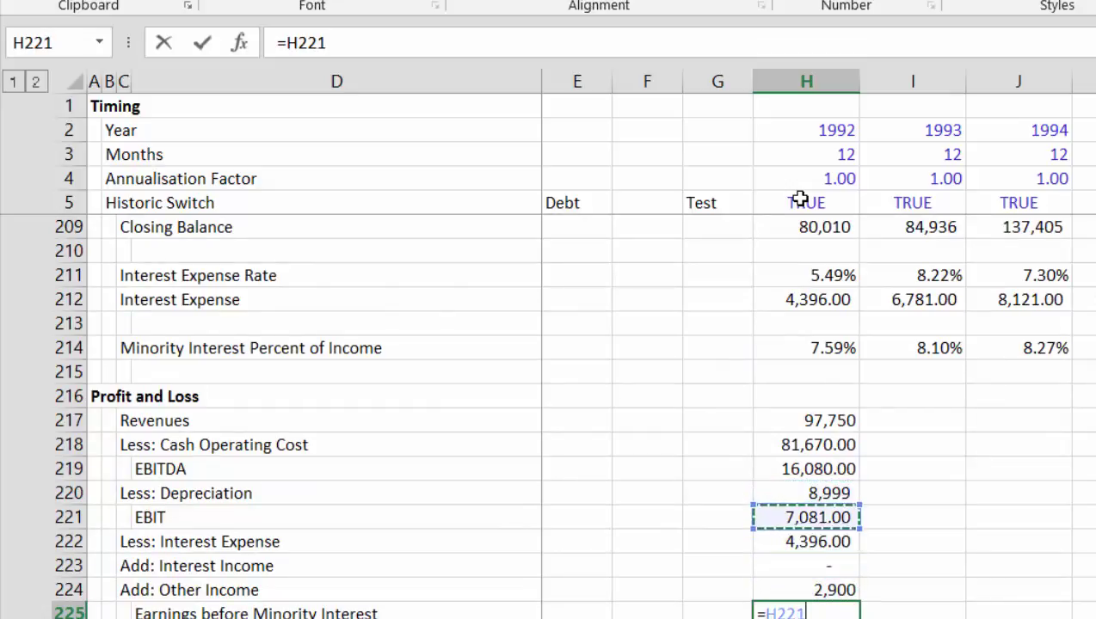
{"action": "key", "text": "Left"}
{"action": "key", "text": "Right"}
{"action": "key", "text": "Left"}
{"action": "key", "text": "Left"}
{"action": "key", "text": "Left"}
{"action": "key", "text": "Left"}
{"action": "key", "text": "Left"}
{"action": "key", "text": "Left"}
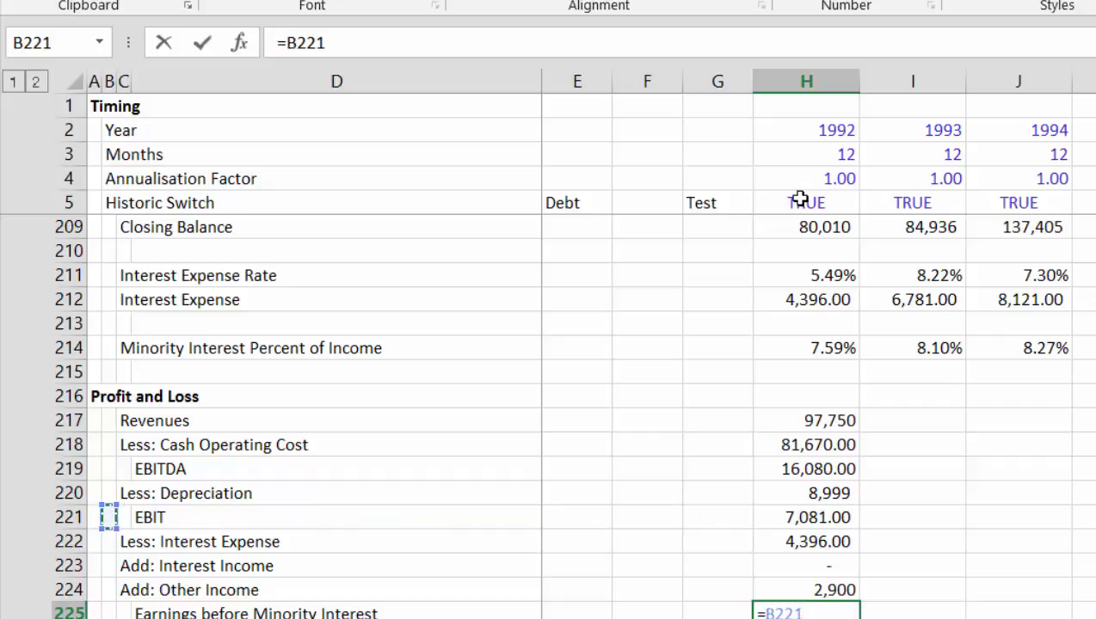
{"action": "key", "text": "Right"}
{"action": "key", "text": "Right"}
{"action": "key", "text": "Right"}
{"action": "key", "text": "Right"}
{"action": "key", "text": "Right"}
{"action": "key", "text": "Right"}
{"action": "type", "text": "-"}
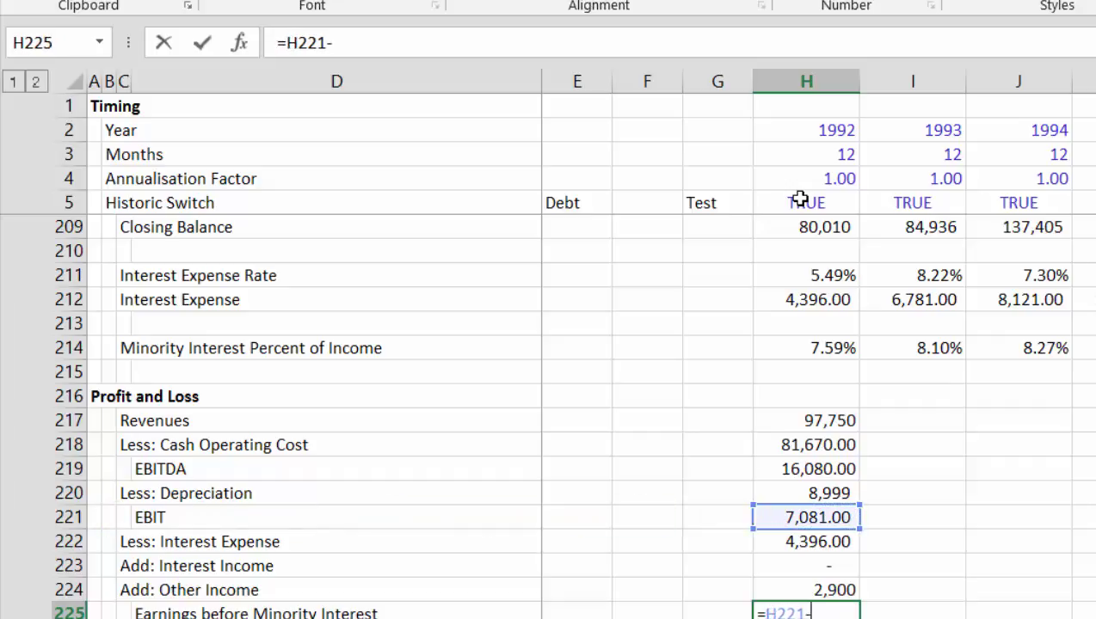
{"action": "key", "text": "Up"}
{"action": "key", "text": "Up"}
{"action": "key", "text": "Up"}
{"action": "type", "text": "+"}
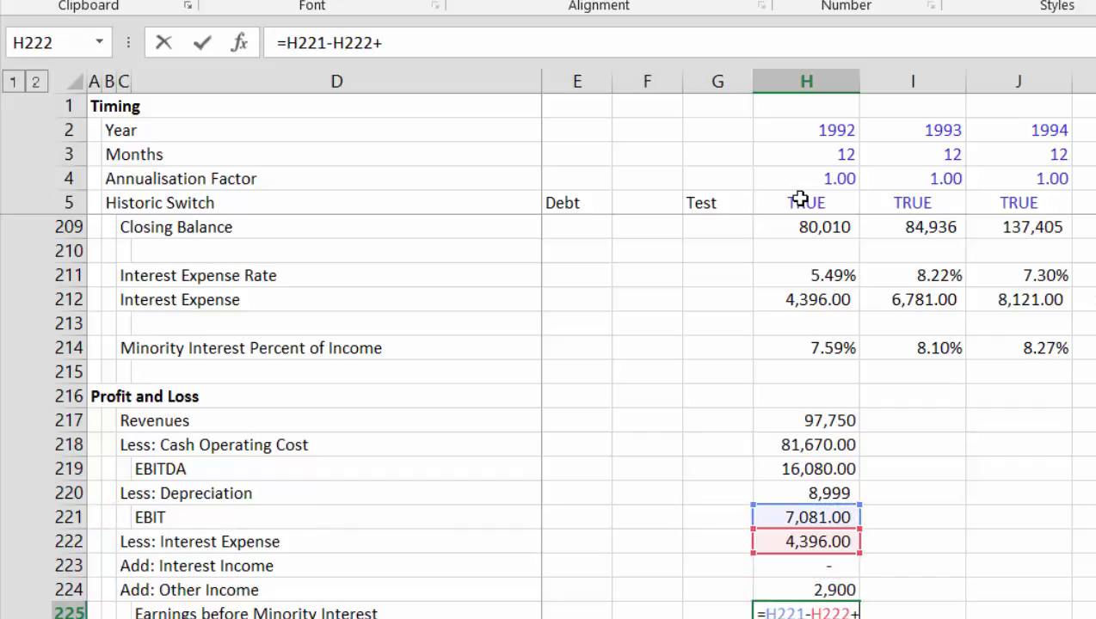
{"action": "key", "text": "Up"}
{"action": "key", "text": "Up"}
{"action": "type", "text": "+"}
{"action": "key", "text": "Up"}
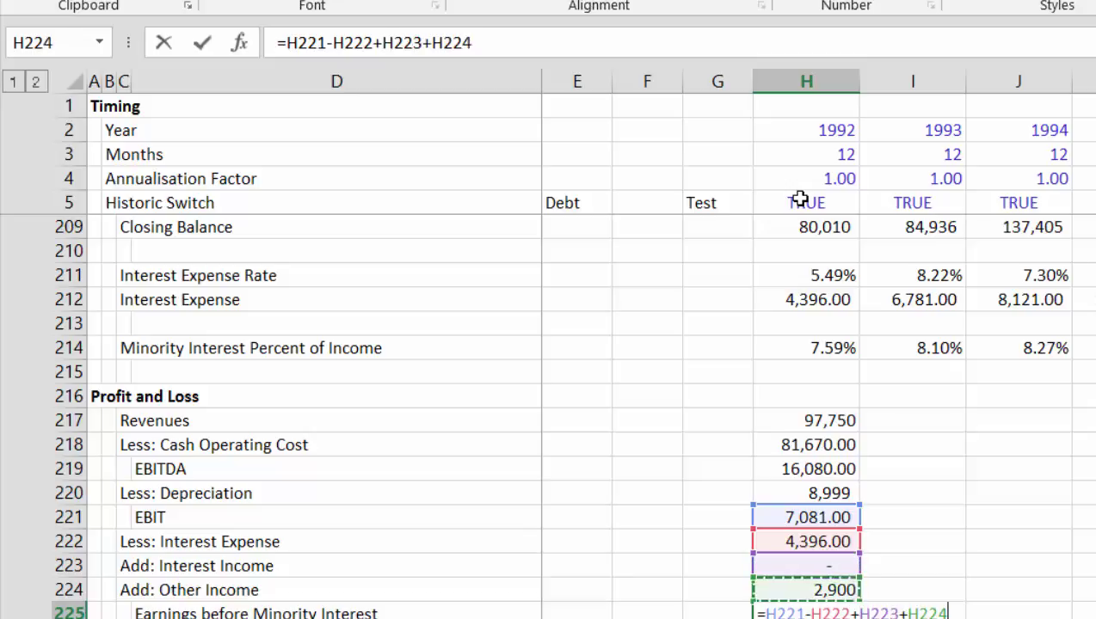
{"action": "key", "text": "Return"}
{"action": "key", "text": "Return"}
{"action": "type", "text": "="}
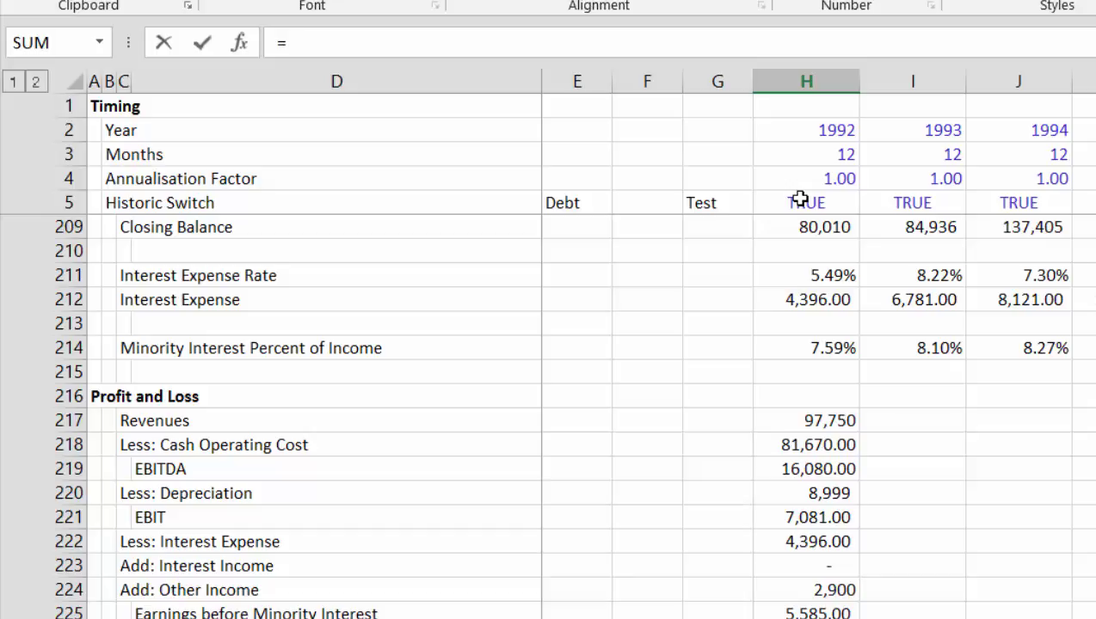
{"action": "type", "text": "if("}
{"action": "key", "text": "Escape"}
- Calculate the 1992 Less: Minority Interest in H226 as the minority interest percentage times earnings, =H214*H225
{"action": "type", "text": "="}
{"action": "key", "text": "Up"}
{"action": "key", "text": "Up"}
{"action": "key", "text": "Up"}
{"action": "key", "text": "Up"}
{"action": "key", "text": "Up"}
{"action": "key", "text": "Up"}
{"action": "key", "text": "Up"}
{"action": "key", "text": "Up"}
{"action": "key", "text": "Up"}
{"action": "key", "text": "Up"}
{"action": "key", "text": "Up"}
{"action": "key", "text": "Up"}
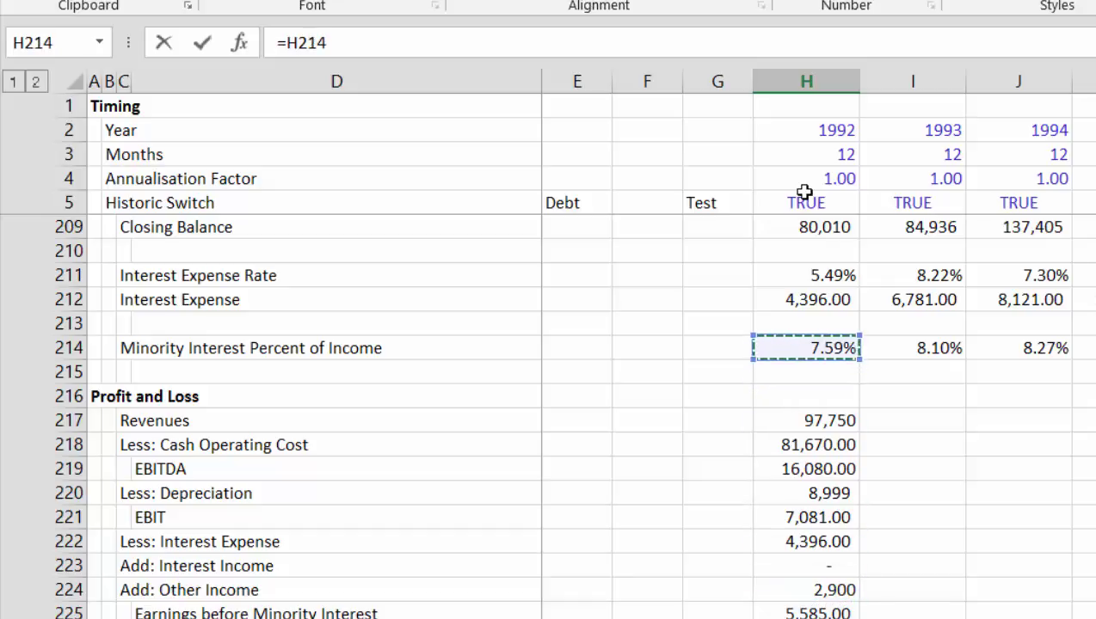
{"action": "type", "text": "*"}
{"action": "key", "text": "Up"}
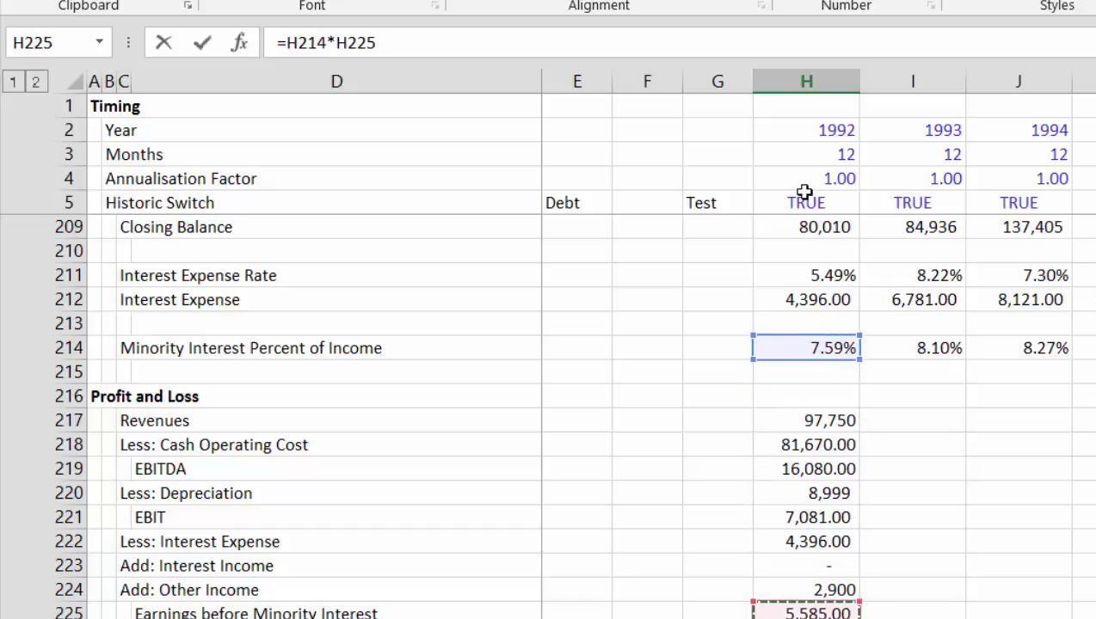
{"action": "key", "text": "Return"}
- Examine the formulas behind the 1992 Minority Interest in H226 and the Minority Interest Percent of Income in H214
{"action": "key", "text": "Up"}
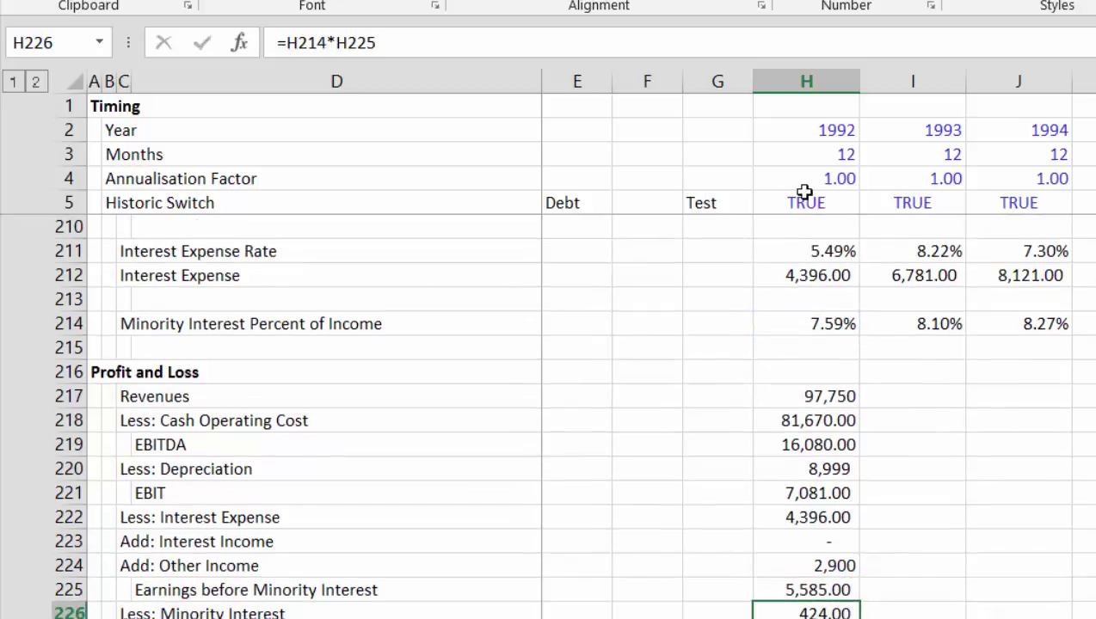
{"action": "key", "text": "Up"}
{"action": "key", "text": "Up"}
{"action": "key", "text": "Up"}
{"action": "key", "text": "Up"}
{"action": "key", "text": "Up"}
{"action": "key", "text": "Up"}
{"action": "key", "text": "Up"}
{"action": "key", "text": "Up"}
{"action": "key", "text": "Up"}
{"action": "key", "text": "Up"}
{"action": "key", "text": "Up"}
{"action": "key", "text": "Up"}
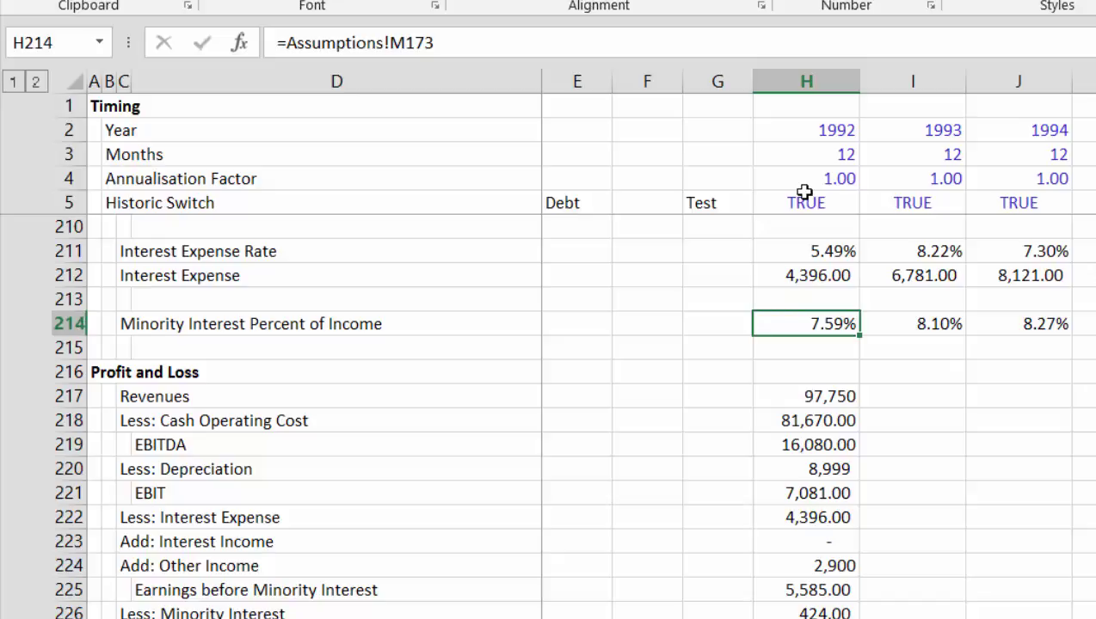
{"action": "key", "text": "Down"}
{"action": "key", "text": "Up"}
- Calculate the 1992 Net Income after Minority Interest in H227 with the formula =H225-H226
{"action": "key", "text": "Down"}
{"action": "key", "text": "Down"}
{"action": "key", "text": "Down"}
{"action": "key", "text": "Down"}
{"action": "key", "text": "Down"}
{"action": "key", "text": "Down"}
{"action": "key", "text": "Down"}
{"action": "key", "text": "Down"}
{"action": "key", "text": "Down"}
{"action": "key", "text": "Down"}
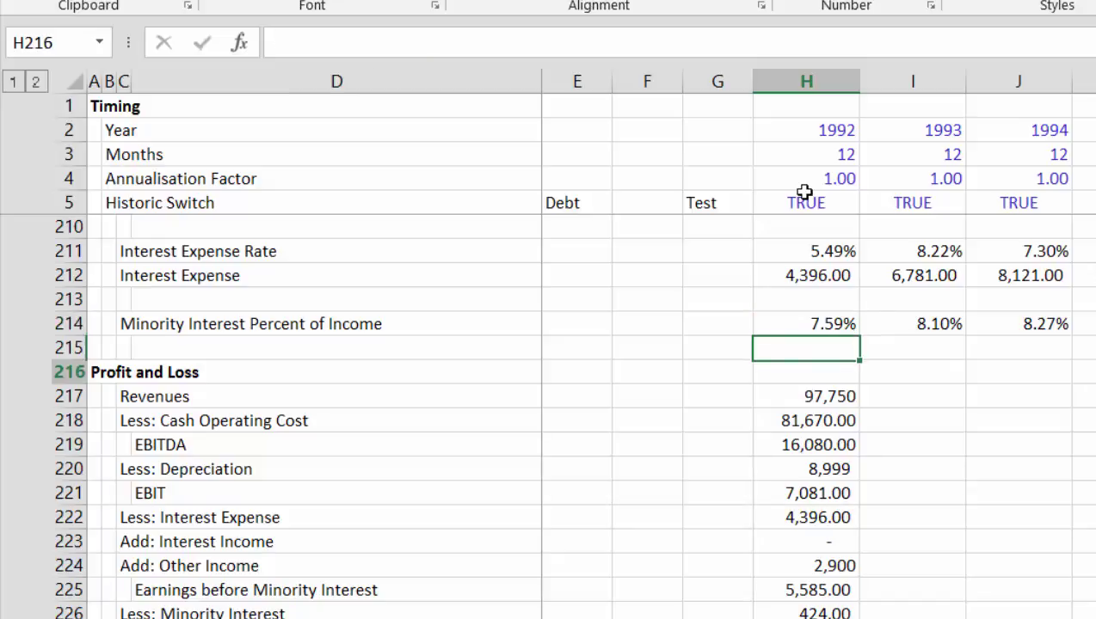
{"action": "key", "text": "Down"}
{"action": "key", "text": "Down"}
{"action": "key", "text": "Down"}
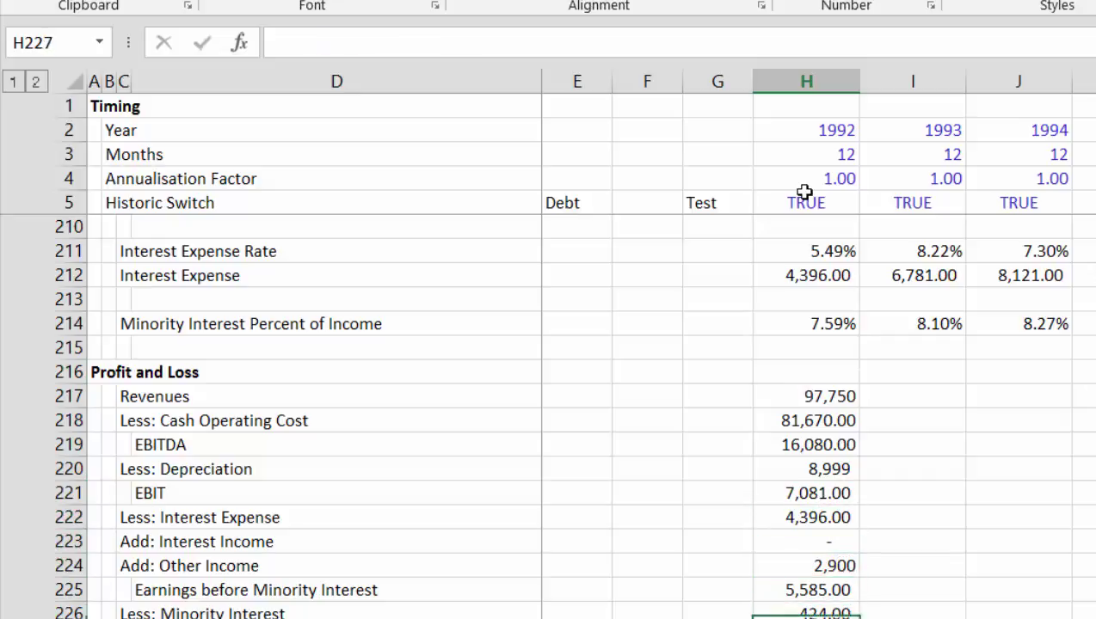
{"action": "type", "text": "="}
{"action": "key", "text": "Up"}
{"action": "key", "text": "Up"}
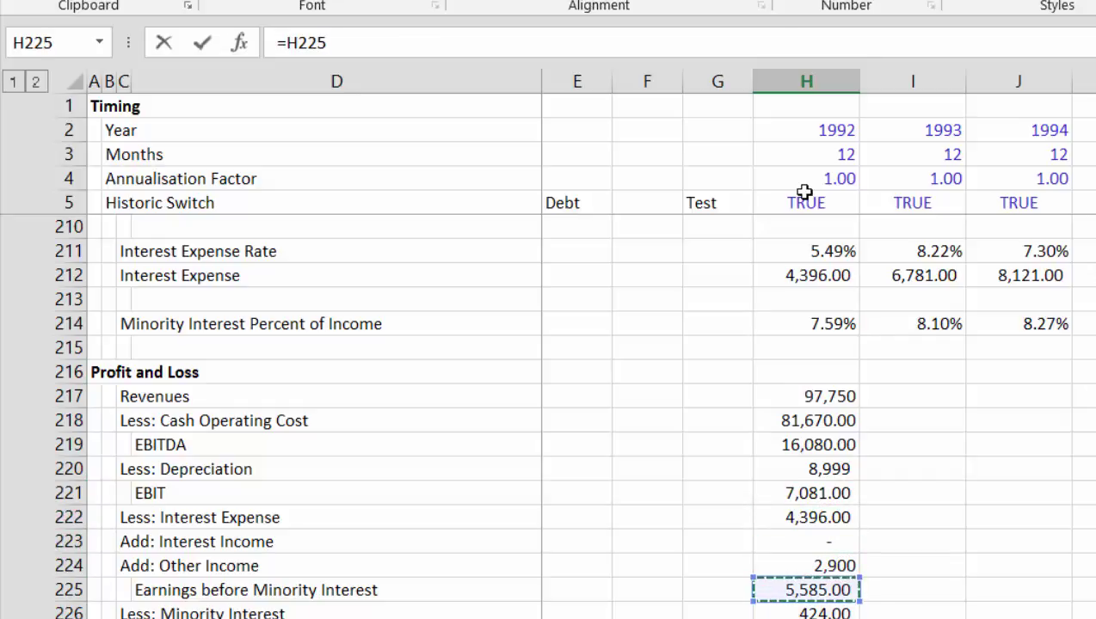
{"action": "type", "text": "-"}
{"action": "key", "text": "Up"}
{"action": "key", "text": "Return"}
- Format the profit and loss cells H217:H227 with thousands separators and no decimals, and fill them across the years
{"action": "key", "text": "Up"}
{"action": "key", "text": "Up"}
{"action": "key", "text": "Up"}
{"action": "key", "text": "Up"}
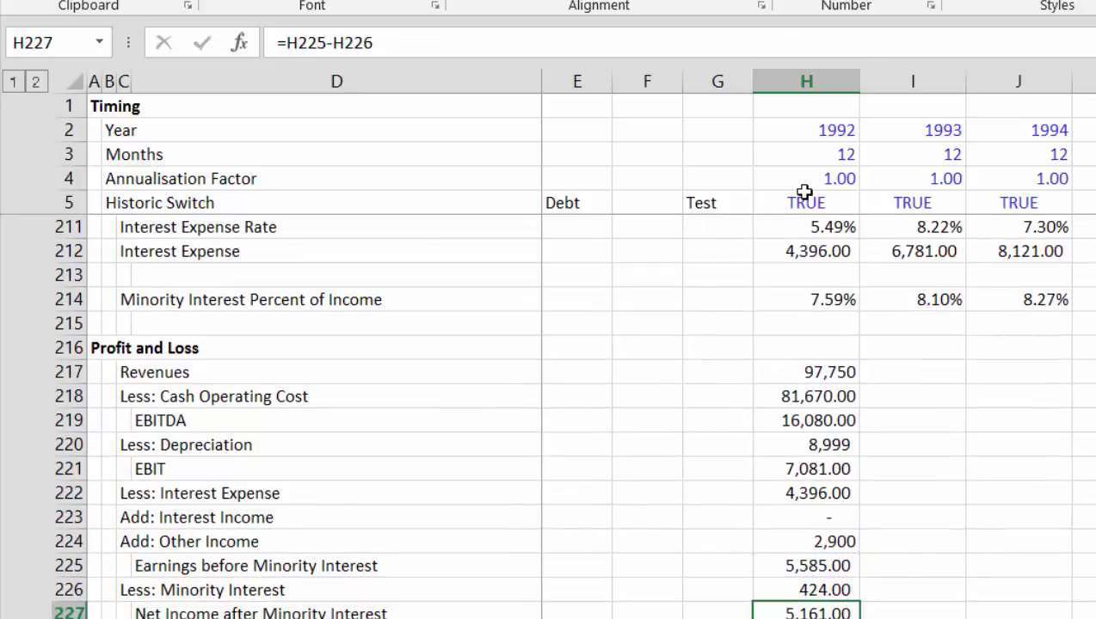
{"action": "key", "text": "Up"}
{"action": "key", "text": "Up"}
{"action": "key", "text": "Up"}
{"action": "key", "text": "Up"}
{"action": "key", "text": "Up"}
{"action": "key", "text": "Up"}
{"action": "key", "text": "Up"}
{"action": "key", "text": "shift+Down"}
{"action": "key", "text": "shift+Down"}
{"action": "key", "text": "shift+Down"}
{"action": "key", "text": "shift+Down"}
{"action": "key", "text": "shift+Down"}
{"action": "key", "text": "shift+Down"}
{"action": "key", "text": "shift+Down"}
{"action": "key", "text": "shift+Down"}
{"action": "key", "text": "shift+Down"}
{"action": "key", "text": "shift+Down"}
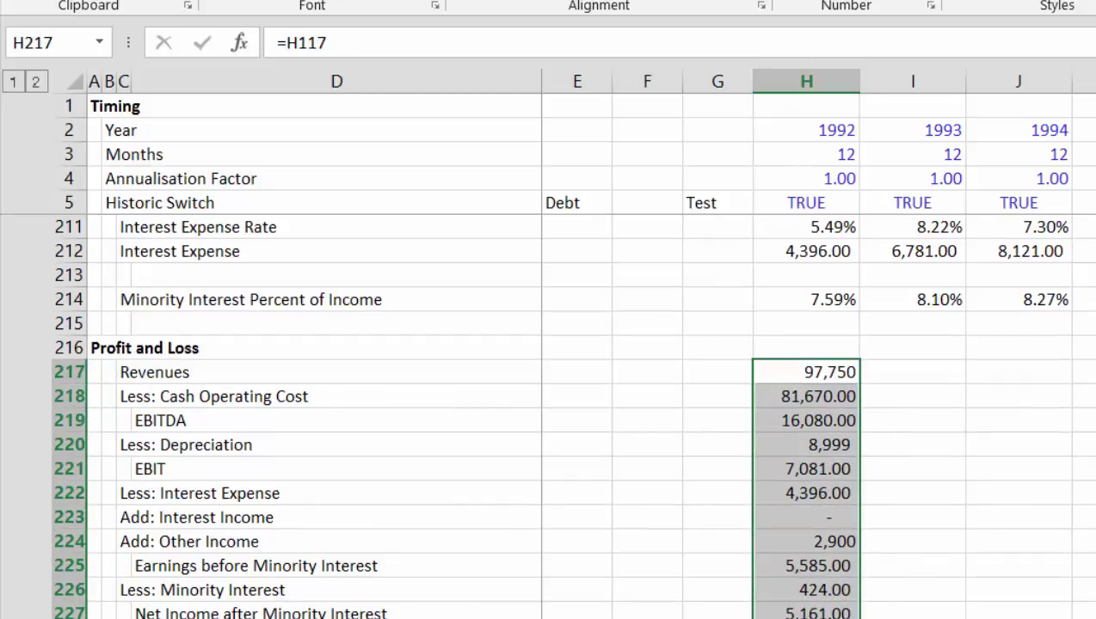
{"action": "key", "text": "ctrl+shift+1"}
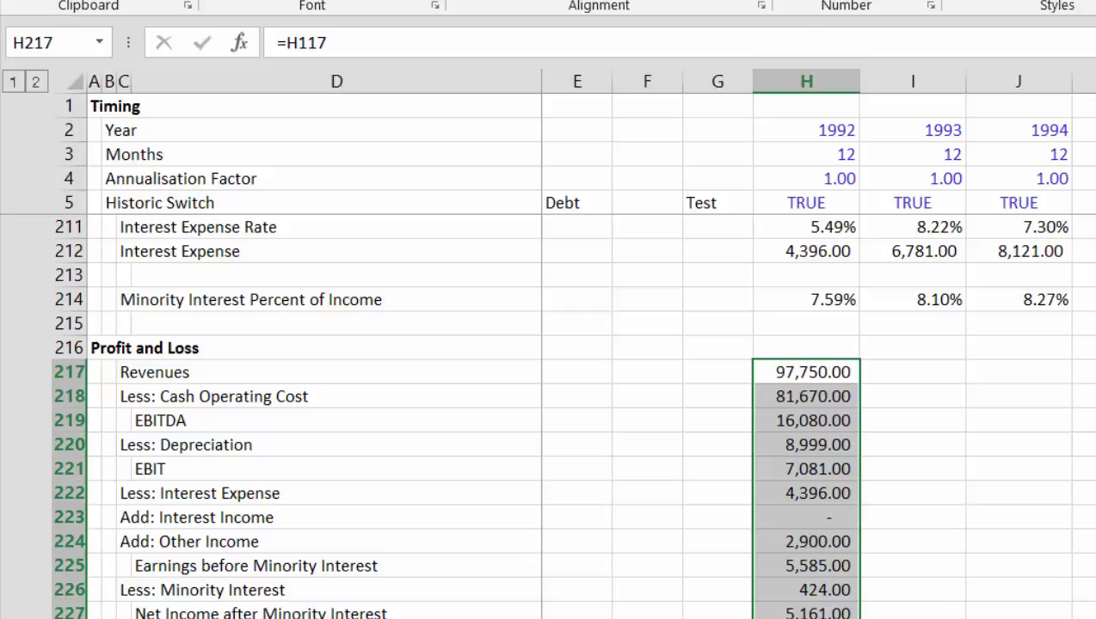
{"action": "key", "text": "alt+h"}
{"action": "key", "text": "9"}
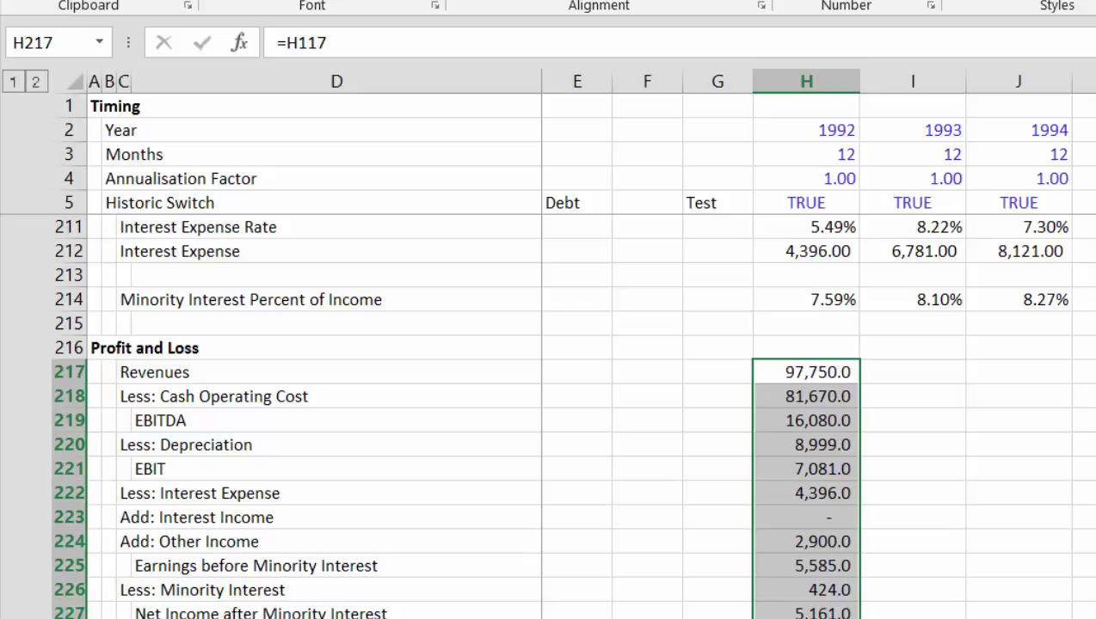
{"action": "key", "text": "alt+h"}
{"action": "key", "text": "9"}
{"action": "left_click", "coordinate": [806, 371]}
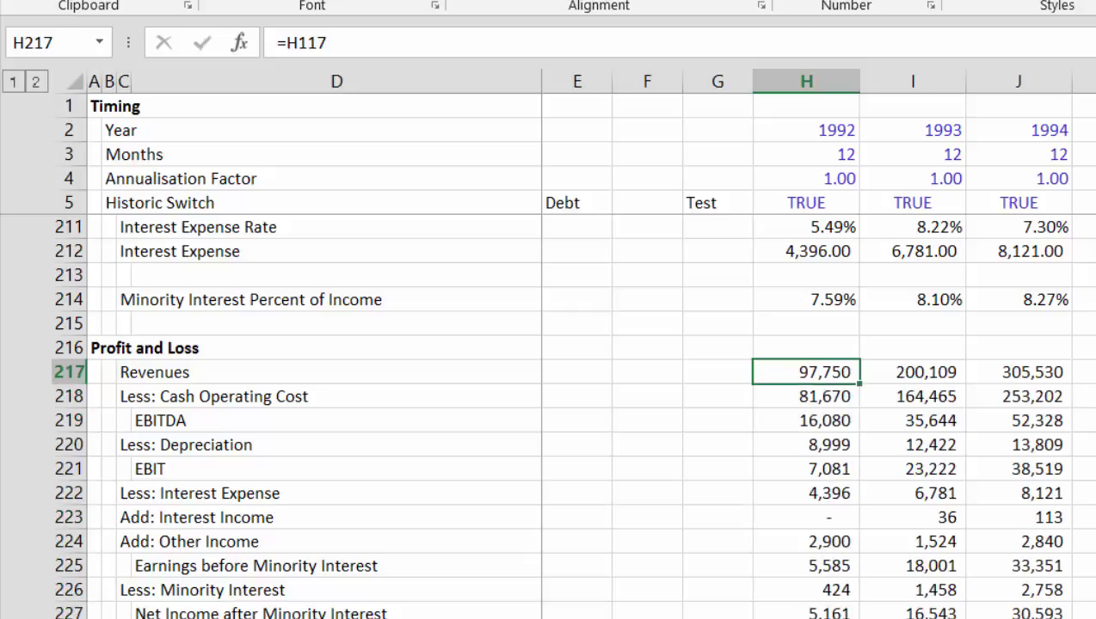
- Add the label Actual Net Income in D229, leaving row 228 blank below Net Income after Minority Interest
{"action": "key", "text": "Down"}
{"action": "key", "text": "Down"}
{"action": "key", "text": "Down"}
{"action": "key", "text": "Down"}
{"action": "key", "text": "Down"}
{"action": "key", "text": "Down"}
{"action": "key", "text": "Down"}
{"action": "key", "text": "Down"}
{"action": "key", "text": "Down"}
{"action": "key", "text": "Down"}
{"action": "key", "text": "Down"}
{"action": "key", "text": "Down"}
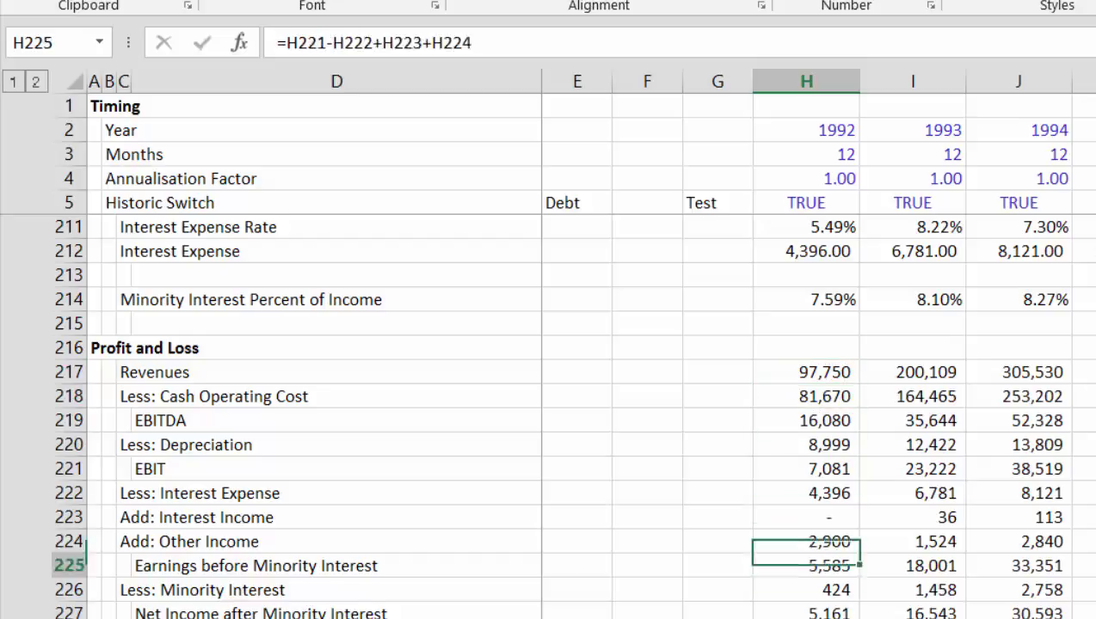
{"action": "key", "text": "Up"}
{"action": "key", "text": "Down"}
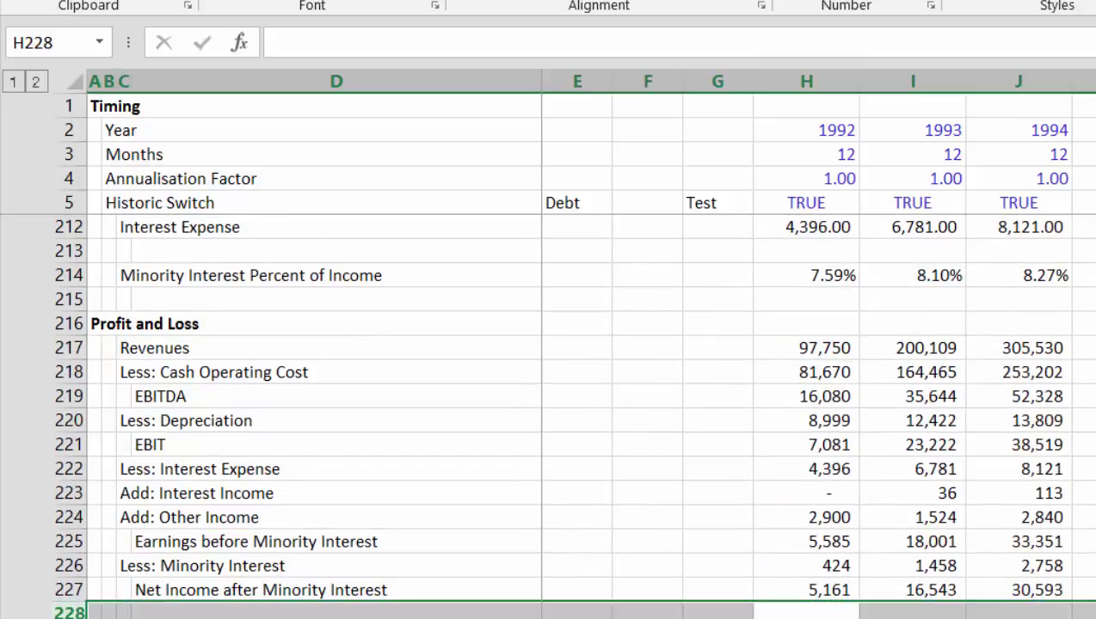
{"action": "key", "text": "Left"}
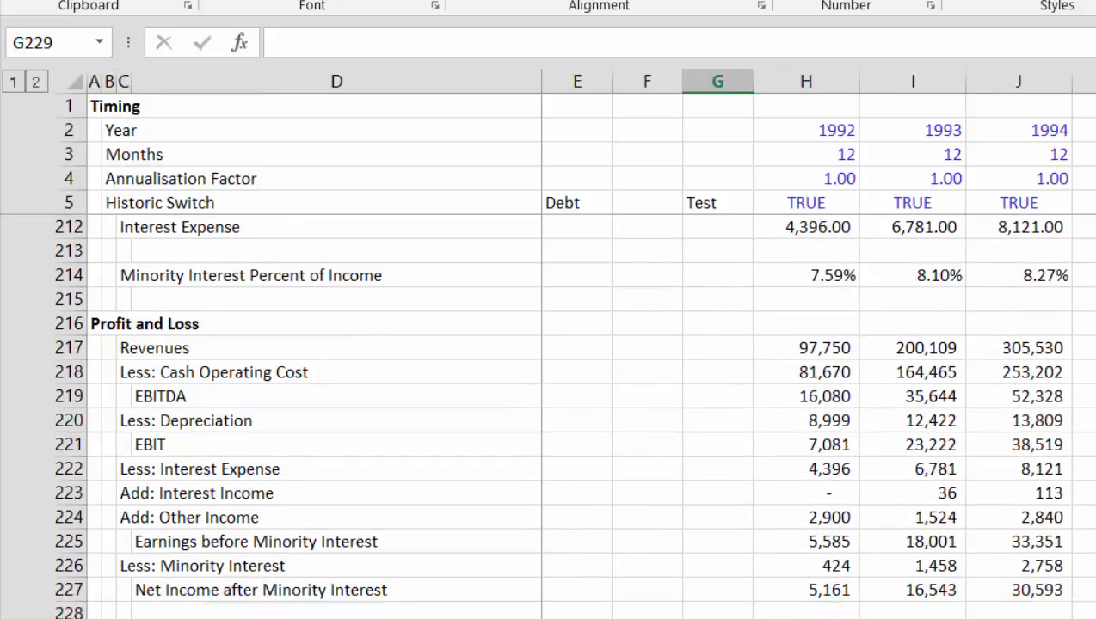
{"action": "key", "text": "Left"}
{"action": "key", "text": "Left"}
{"action": "key", "text": "Left"}
{"action": "key", "text": "Left"}
{"action": "key", "text": "Left"}
{"action": "key", "text": "Right"}
{"action": "key", "text": "Right"}
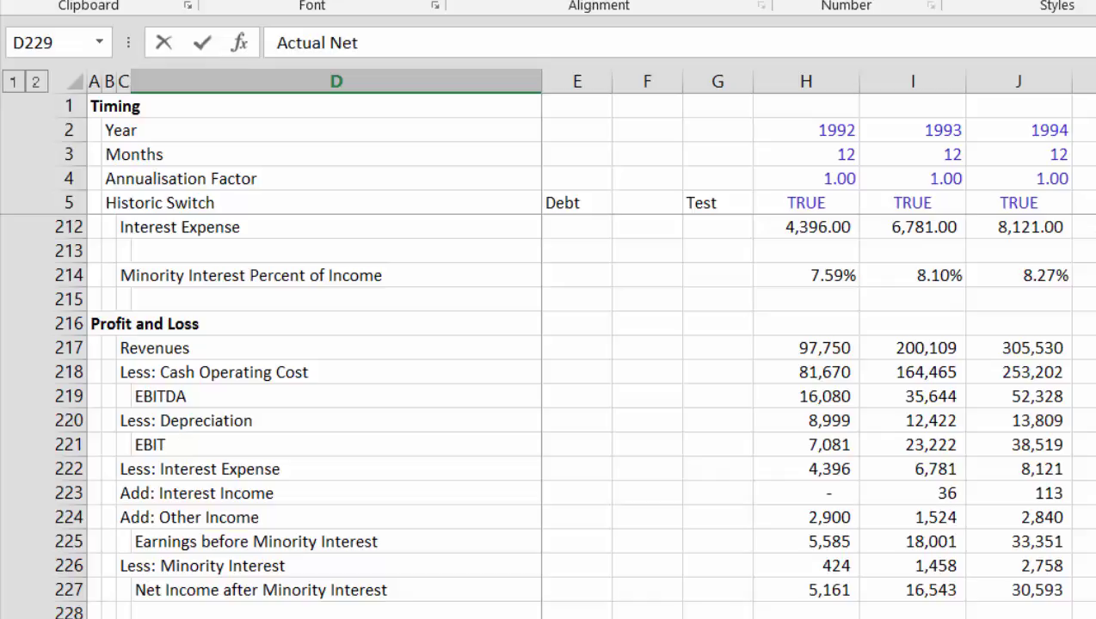
{"action": "key", "text": "Return"}
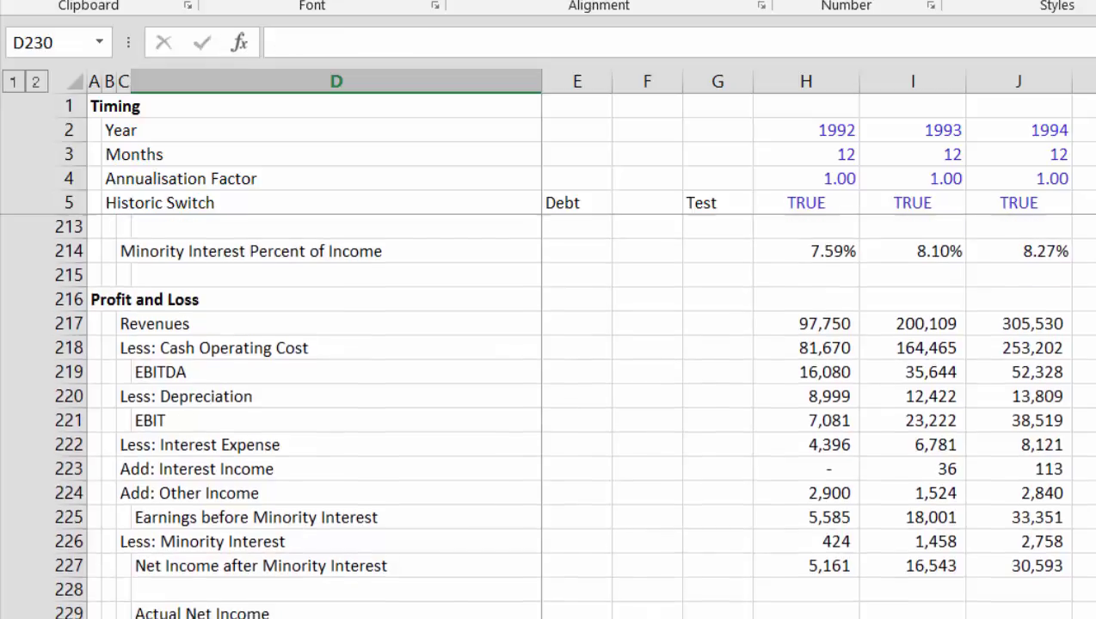
- Link the 1992 Actual Net Income in H229 to the historic net income in H83 with the formula =H83
{"action": "key", "text": "Up"}
{"action": "key", "text": "Right"}
{"action": "key", "text": "Right"}
{"action": "key", "text": "Right"}
{"action": "key", "text": "Right"}
{"action": "type", "text": "="}
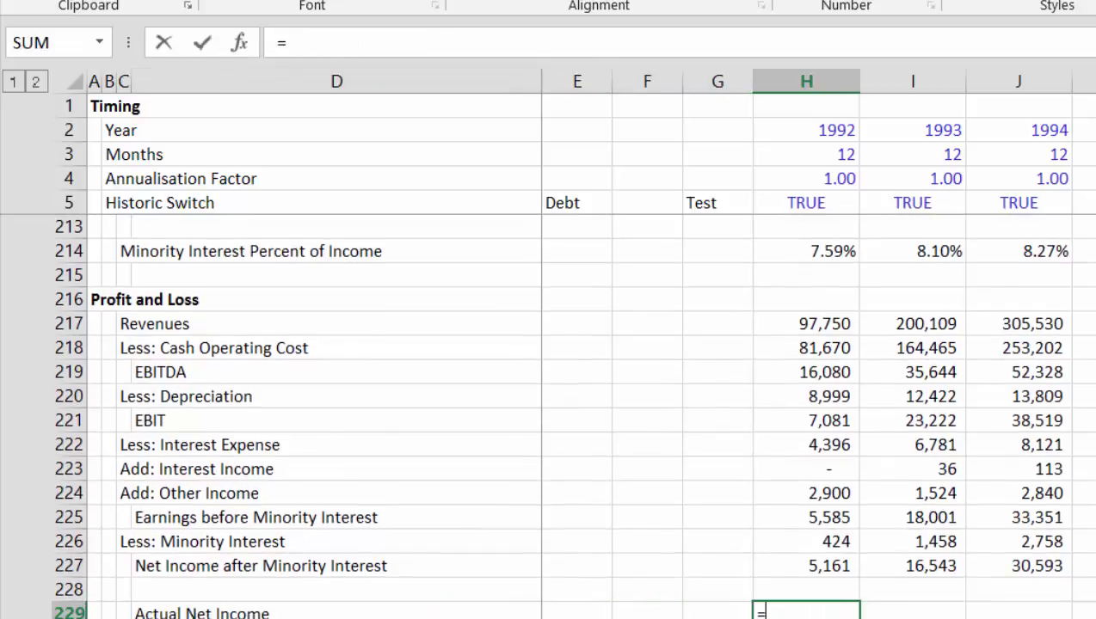
{"action": "key", "text": "Up"}
{"action": "key", "text": "Up"}
{"action": "key", "text": "Up"}
{"action": "key", "text": "Up"}
{"action": "key", "text": "Up"}
{"action": "key", "text": "Up"}
{"action": "key", "text": "Up"}
{"action": "key", "text": "Up"}
{"action": "key", "text": "Up"}
{"action": "key", "text": "Up"}
{"action": "key", "text": "Up"}
{"action": "key", "text": "Up"}
{"action": "key", "text": "Up"}
{"action": "key", "text": "Up"}
{"action": "key", "text": "Up"}
{"action": "key", "text": "Up"}
{"action": "key", "text": "Up"}
{"action": "key", "text": "Up"}
{"action": "key", "text": "Up"}
{"action": "key", "text": "Up"}
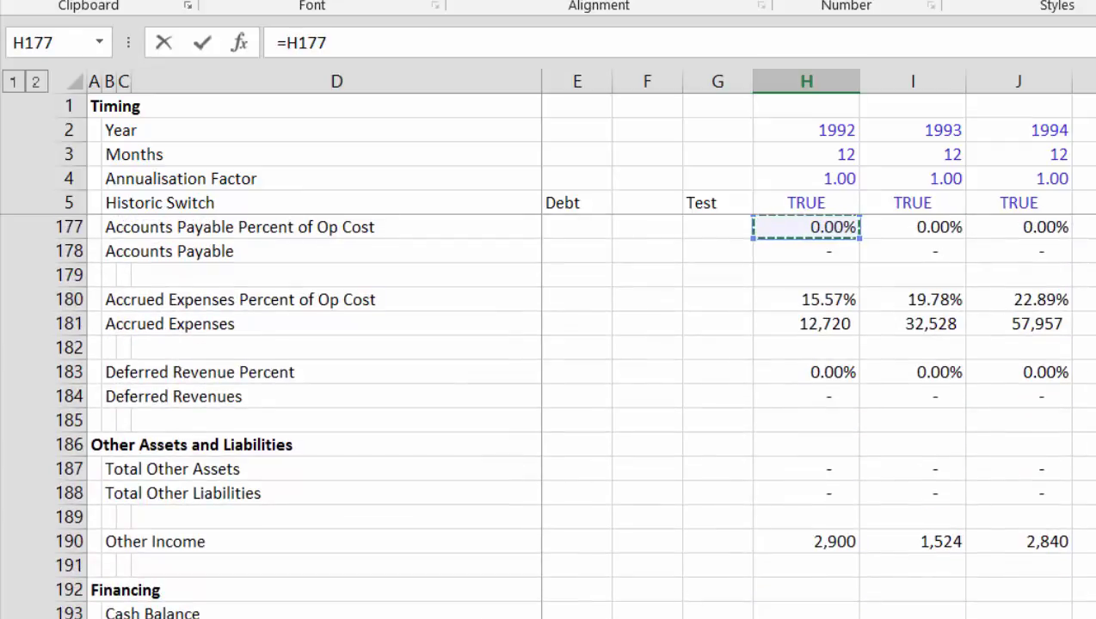
{"action": "key", "text": "Up"}
{"action": "key", "text": "Up"}
{"action": "key", "text": "Up"}
{"action": "key", "text": "Up"}
{"action": "key", "text": "Up"}
{"action": "key", "text": "Up"}
{"action": "key", "text": "Up"}
{"action": "key", "text": "Up"}
{"action": "key", "text": "Up"}
{"action": "key", "text": "Up"}
{"action": "key", "text": "Up"}
{"action": "key", "text": "Up"}
{"action": "key", "text": "Up"}
{"action": "key", "text": "Up"}
{"action": "key", "text": "Up"}
{"action": "key", "text": "Up"}
{"action": "key", "text": "Up"}
{"action": "key", "text": "Up"}
{"action": "key", "text": "Up"}
{"action": "key", "text": "Up"}
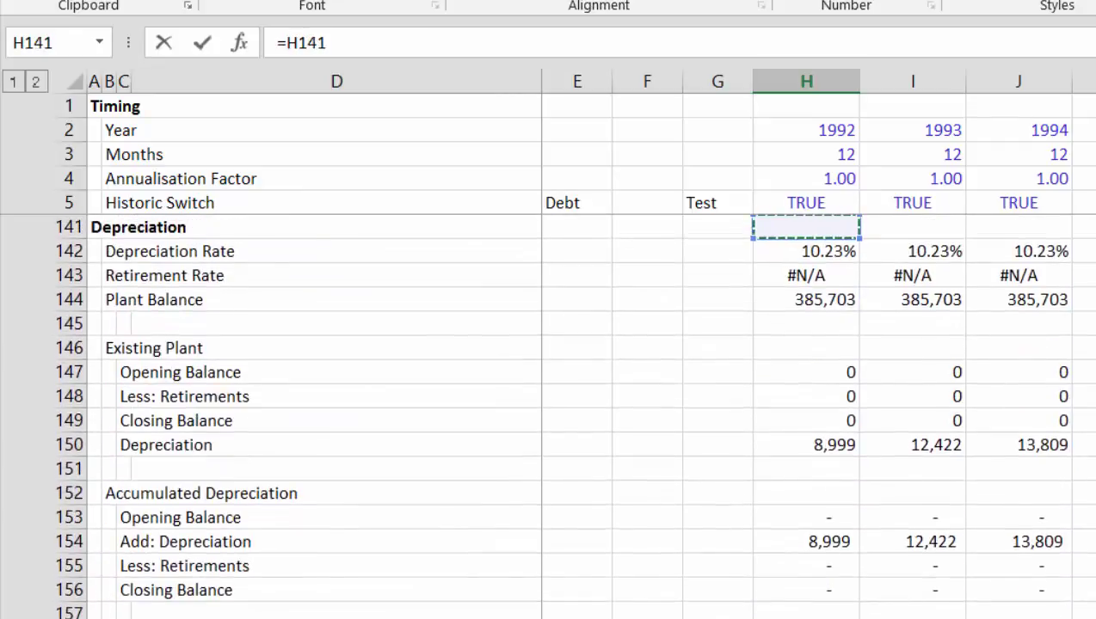
{"action": "key", "text": "Up"}
{"action": "key", "text": "Up"}
{"action": "key", "text": "Up"}
{"action": "key", "text": "Up"}
{"action": "key", "text": "Up"}
{"action": "key", "text": "Up"}
{"action": "key", "text": "Up"}
{"action": "key", "text": "Up"}
{"action": "key", "text": "Up"}
{"action": "key", "text": "Up"}
{"action": "key", "text": "Up"}
{"action": "key", "text": "Up"}
{"action": "key", "text": "Up"}
{"action": "key", "text": "Up"}
{"action": "key", "text": "Up"}
{"action": "key", "text": "Up"}
{"action": "key", "text": "Up"}
{"action": "key", "text": "Up"}
{"action": "key", "text": "Up"}
{"action": "key", "text": "Up"}
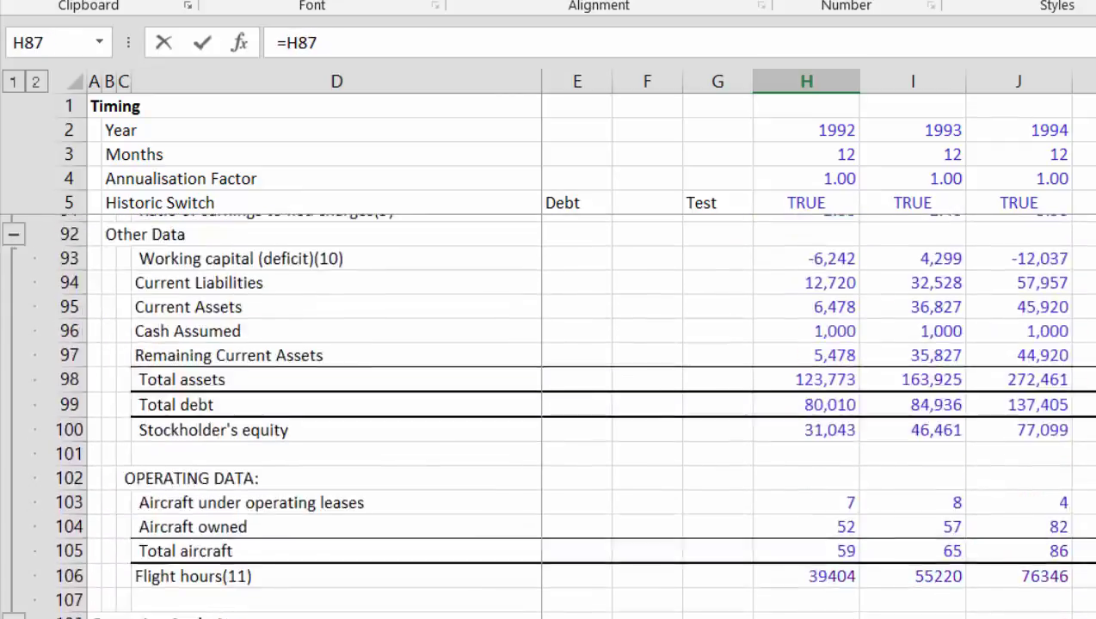
{"action": "key", "text": "Up"}
{"action": "key", "text": "Up"}
{"action": "key", "text": "Up"}
{"action": "key", "text": "Up"}
{"action": "key", "text": "Up"}
{"action": "key", "text": "Up"}
{"action": "key", "text": "Up"}
{"action": "key", "text": "Up"}
{"action": "key", "text": "Up"}
{"action": "key", "text": "Up"}
{"action": "key", "text": "Up"}
{"action": "key", "text": "Up"}
{"action": "key", "text": "Up"}
{"action": "key", "text": "Up"}
{"action": "key", "text": "Up"}
{"action": "key", "text": "Up"}
{"action": "key", "text": "Up"}
{"action": "key", "text": "Up"}
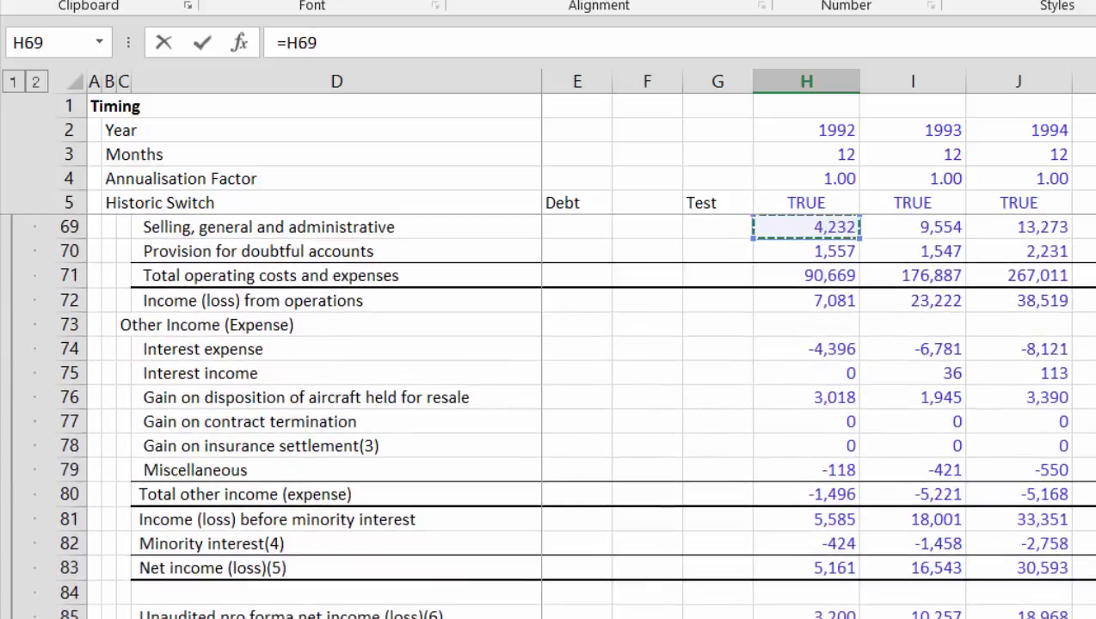
{"action": "key", "text": "Down"}
{"action": "key", "text": "Down"}
{"action": "key", "text": "Down"}
{"action": "key", "text": "Down"}
{"action": "key", "text": "Down"}
{"action": "key", "text": "Down"}
{"action": "key", "text": "Down"}
{"action": "key", "text": "Down"}
{"action": "key", "text": "Down"}
{"action": "key", "text": "Down"}
{"action": "key", "text": "Down"}
{"action": "key", "text": "Down"}
{"action": "key", "text": "Down"}
{"action": "key", "text": "Down"}
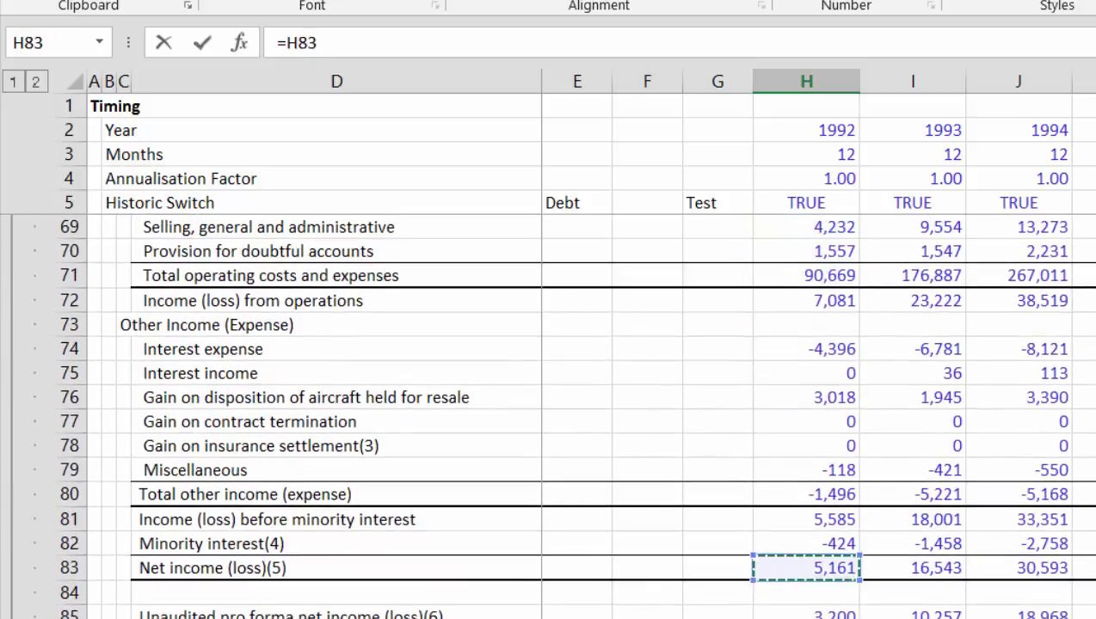
{"action": "key", "text": "Return"}
- Fill the Actual Net Income formula from H229 across the years in row 229
{"action": "left_click", "coordinate": [805, 611]}
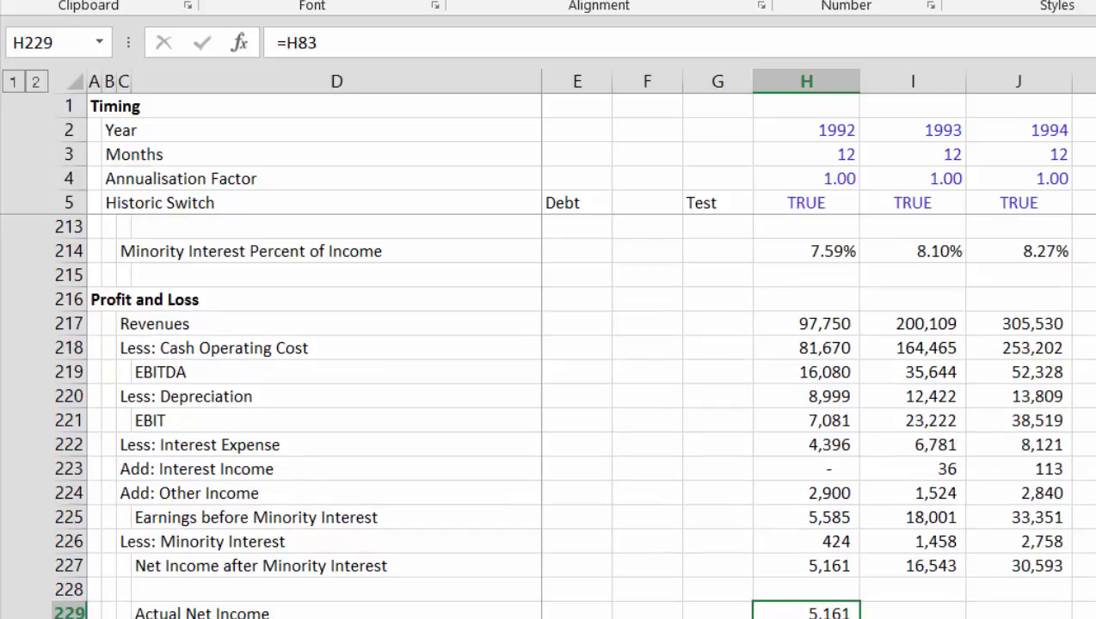
{"action": "key", "text": "ctrl+shift+Right"}
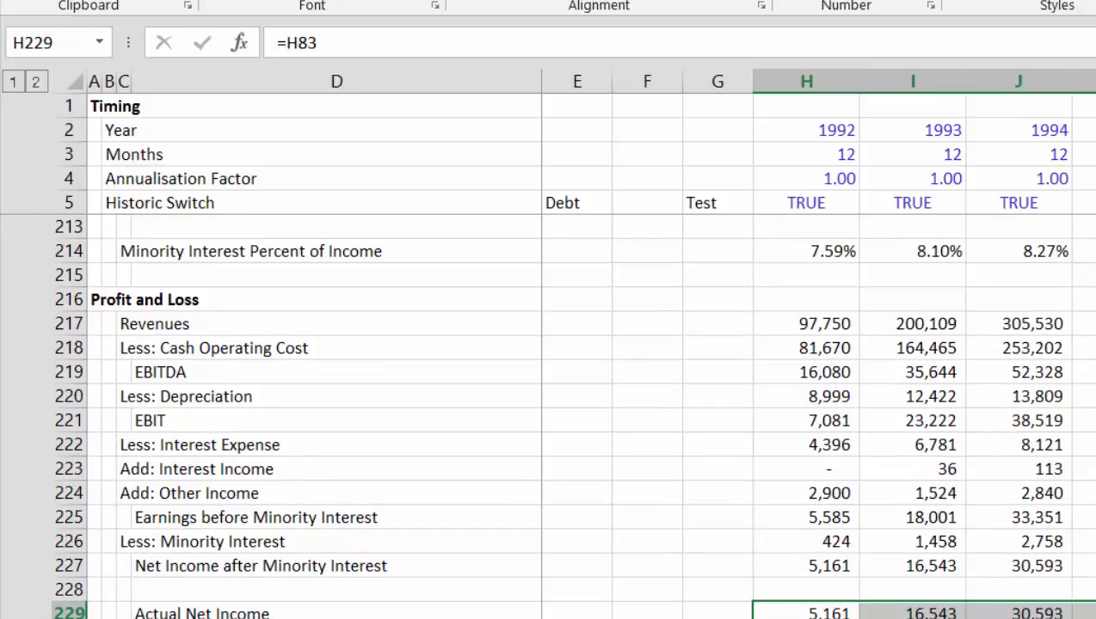
{"action": "key", "text": "Down"}
{"action": "key", "text": "Left"}
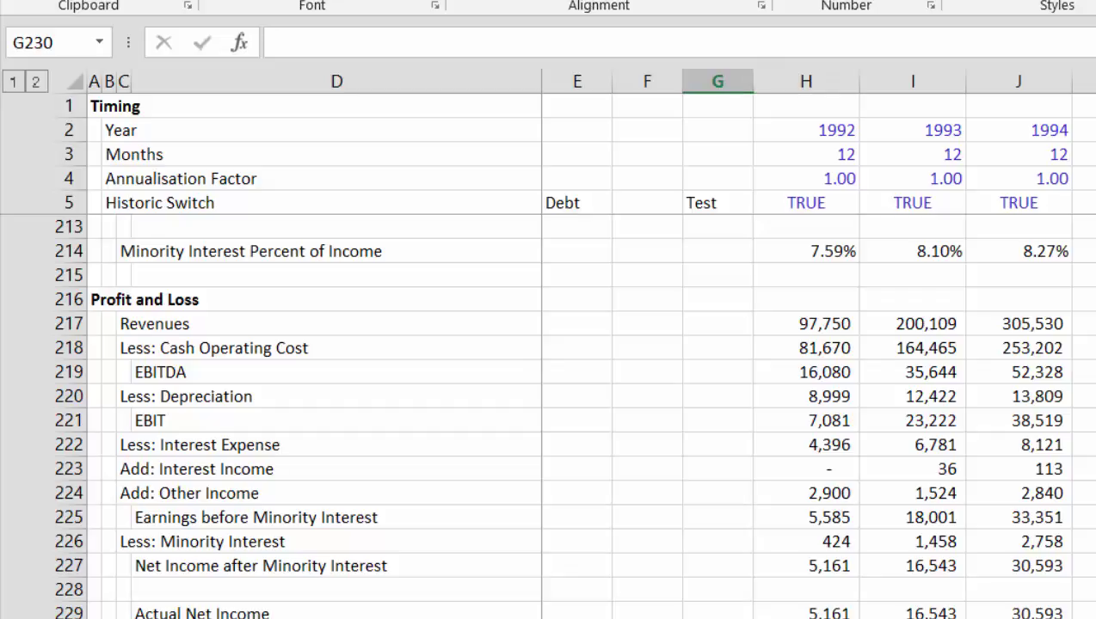
- Apply a top and thick bottom border to the EBITDA row 219 from D219 across the years
{"action": "key", "text": "Right"}
{"action": "key", "text": "Right"}
{"action": "key", "text": "Left"}
{"action": "key", "text": "Up"}
{"action": "key", "text": "Up"}
{"action": "key", "text": "Up"}
{"action": "key", "text": "Up"}
{"action": "key", "text": "Up"}
{"action": "key", "text": "Up"}
{"action": "key", "text": "Up"}
{"action": "key", "text": "Up"}
{"action": "key", "text": "Up"}
{"action": "key", "text": "Up"}
{"action": "key", "text": "Up"}
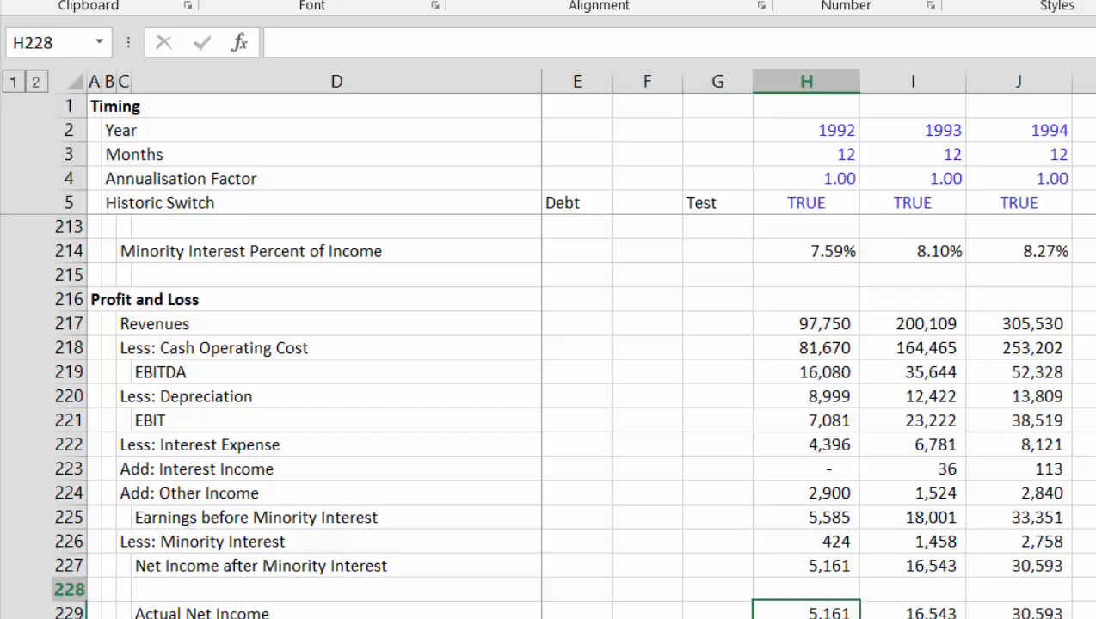
{"action": "key", "text": "Left"}
{"action": "key", "text": "Left"}
{"action": "key", "text": "Left"}
{"action": "key", "text": "Left"}
{"action": "key", "text": "Left"}
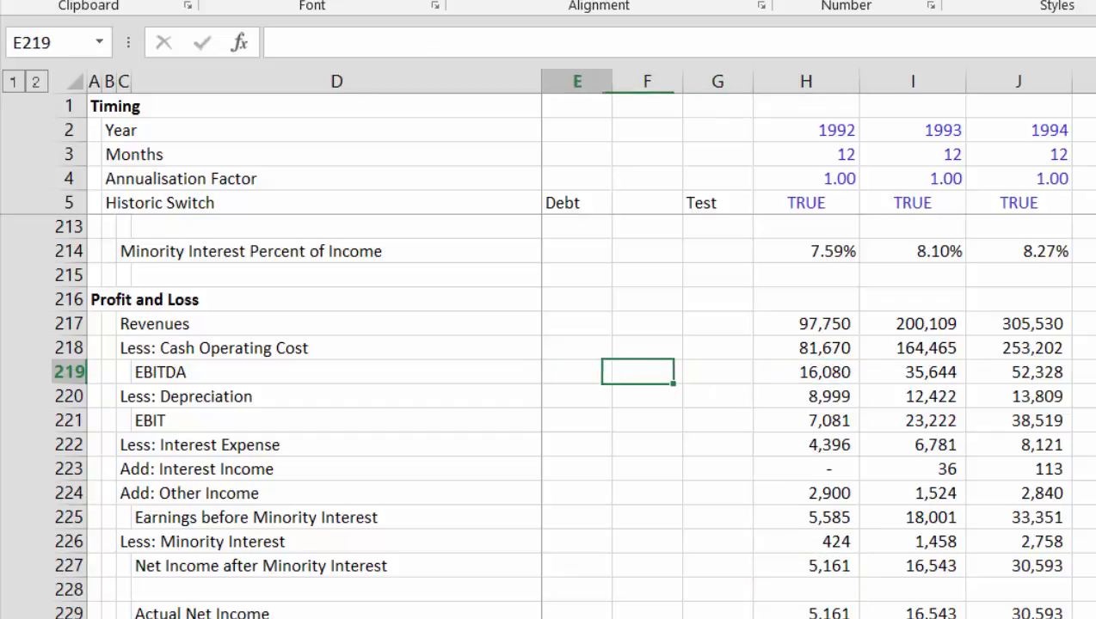
{"action": "left_click_drag", "start_coordinate": [258, 371], "coordinate": [1090, 374]}
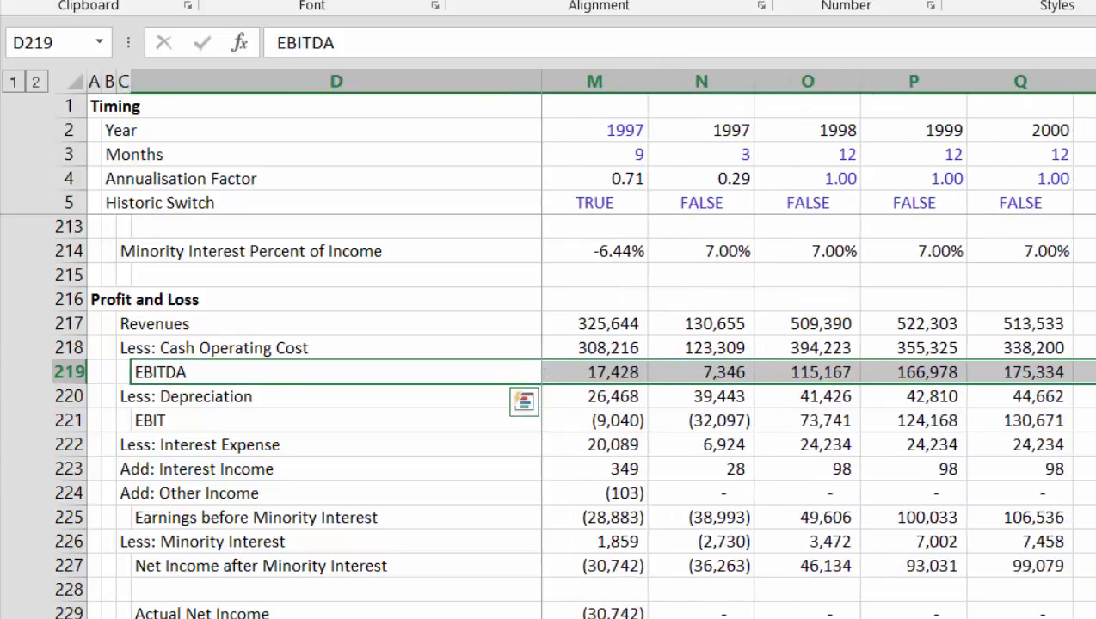
{"action": "left_click", "coordinate": [325, 2]}
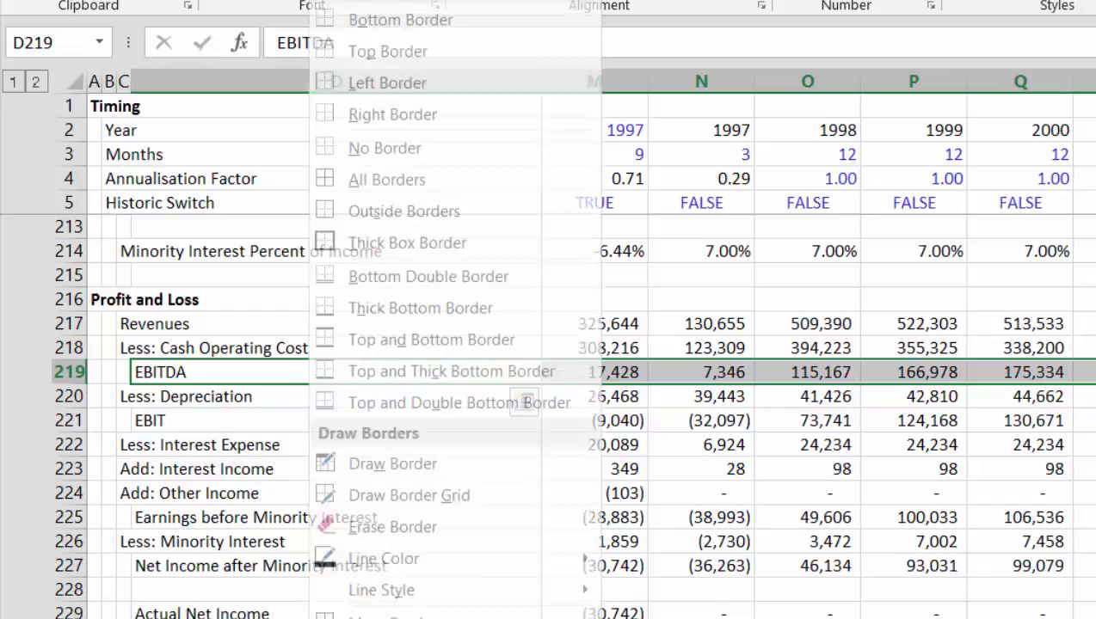
{"action": "left_click", "coordinate": [339, 380]}
- Apply the same top and thick bottom border to the EBIT row 221 and the Earnings before Minority Interest row 225
{"action": "key", "text": "Down"}
{"action": "key", "text": "Down"}
{"action": "key", "text": "ctrl+shift+Right"}
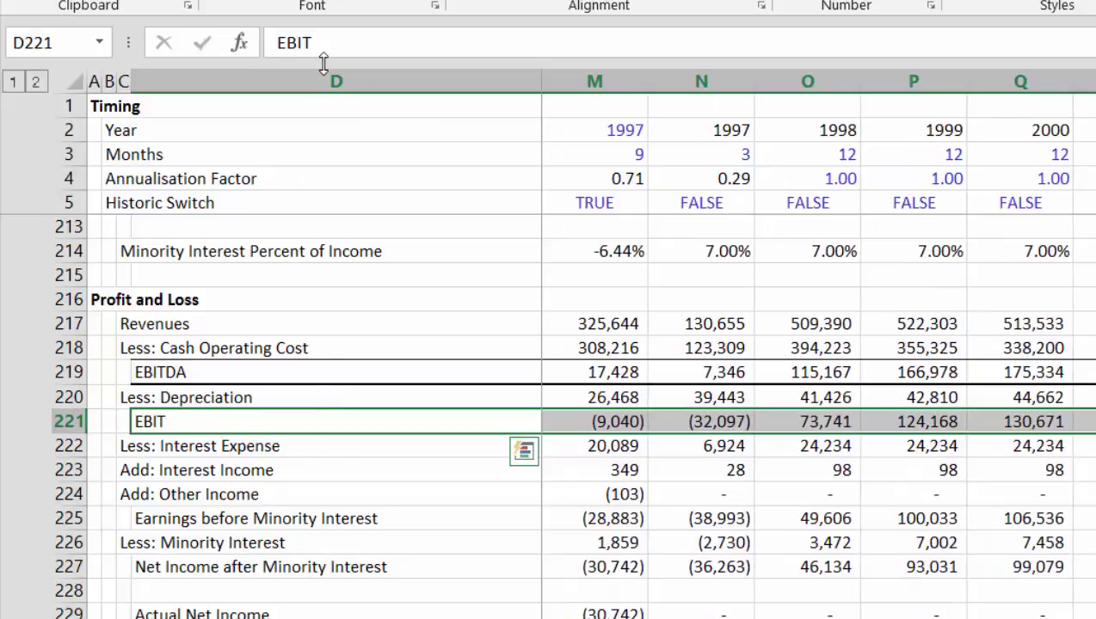
{"action": "key", "text": "F4"}
{"action": "key", "text": "Down"}
{"action": "key", "text": "Down"}
{"action": "key", "text": "Down"}
{"action": "key", "text": "Down"}
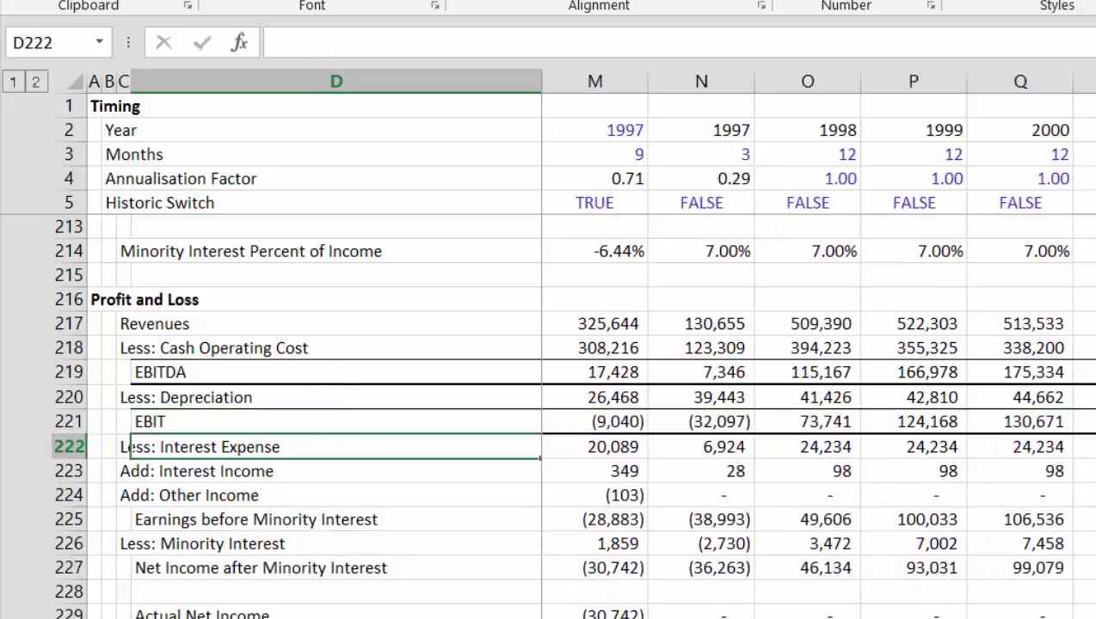
{"action": "key", "text": "ctrl+shift+Right"}
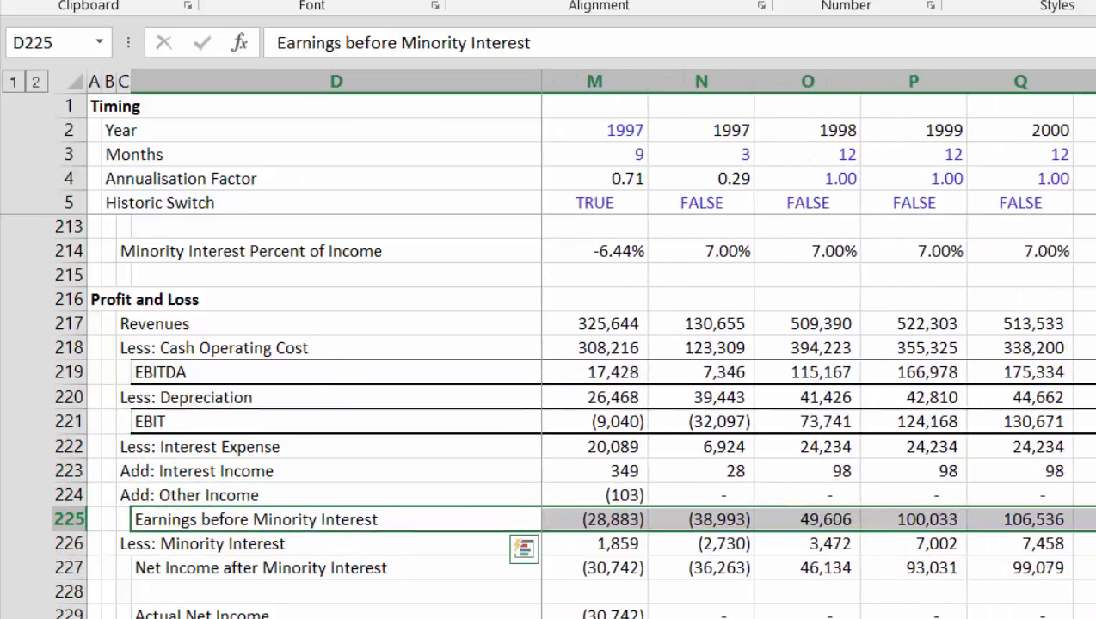
{"action": "key", "text": "F4"}
- Apply a top and double bottom border to the Net Income after Minority Interest row 227 across the years
{"action": "key", "text": "Down"}
{"action": "key", "text": "Down"}
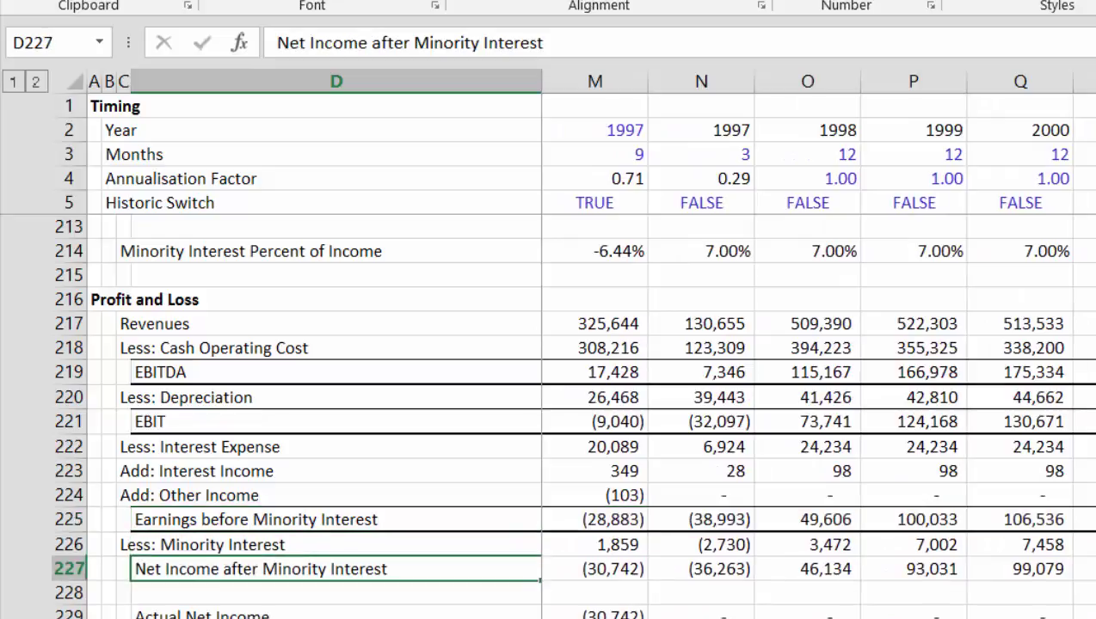
{"action": "key", "text": "ctrl+shift+Right"}
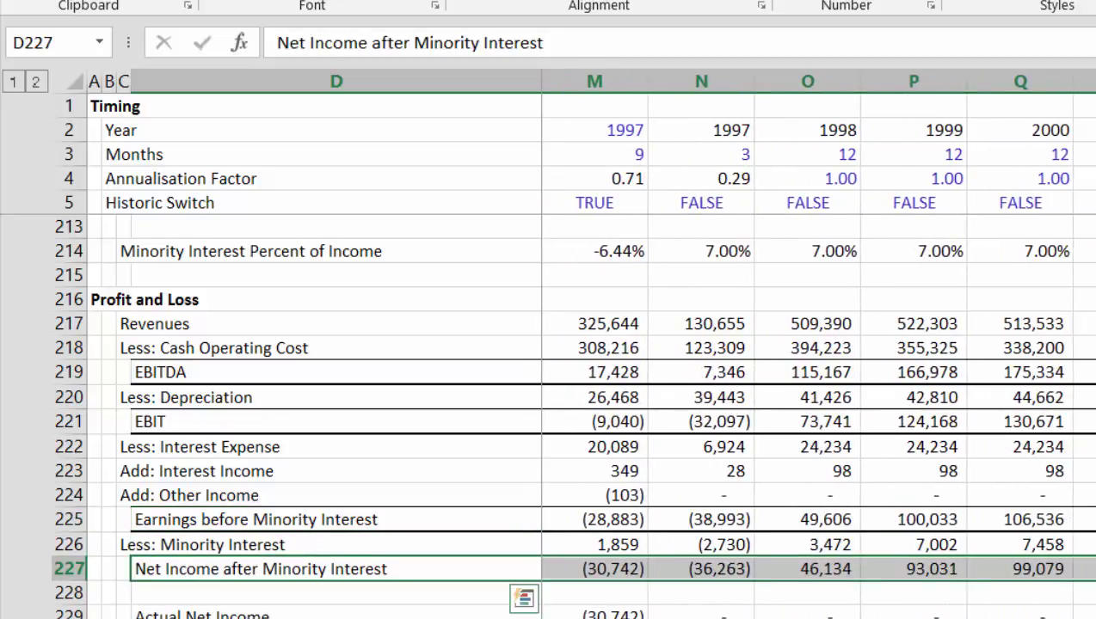
{"action": "key", "text": "alt+h"}
{"action": "key", "text": "b"}
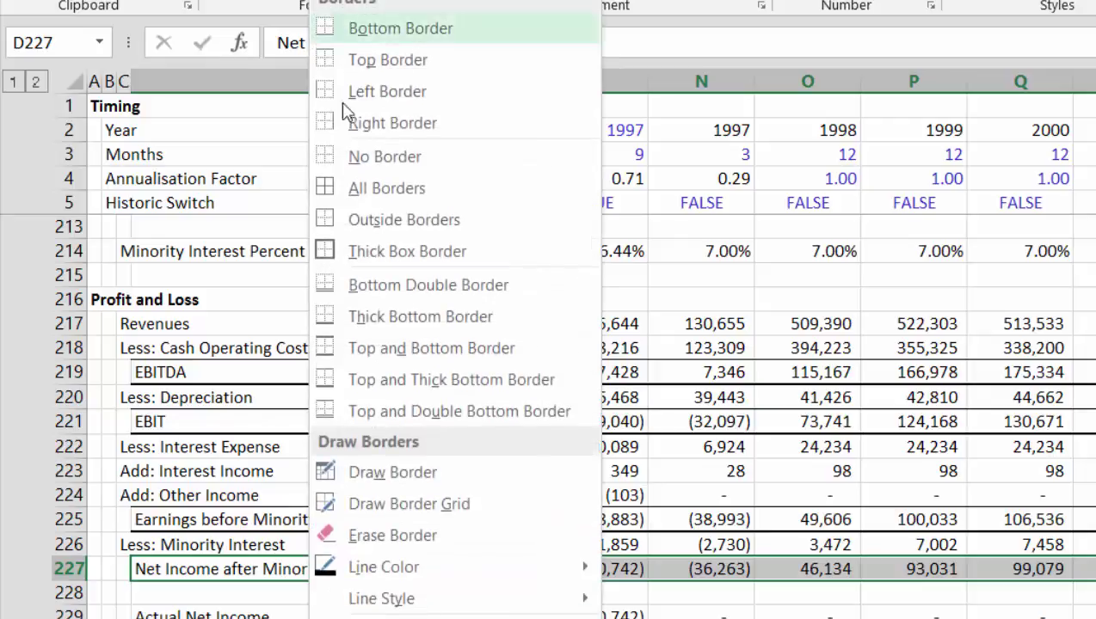
{"action": "left_click", "coordinate": [335, 414]}
- Insert a row below Actual Net Income and add the label Test in D230
{"action": "key", "text": "Down"}
{"action": "key", "text": "Down"}
{"action": "key", "text": "Down"}
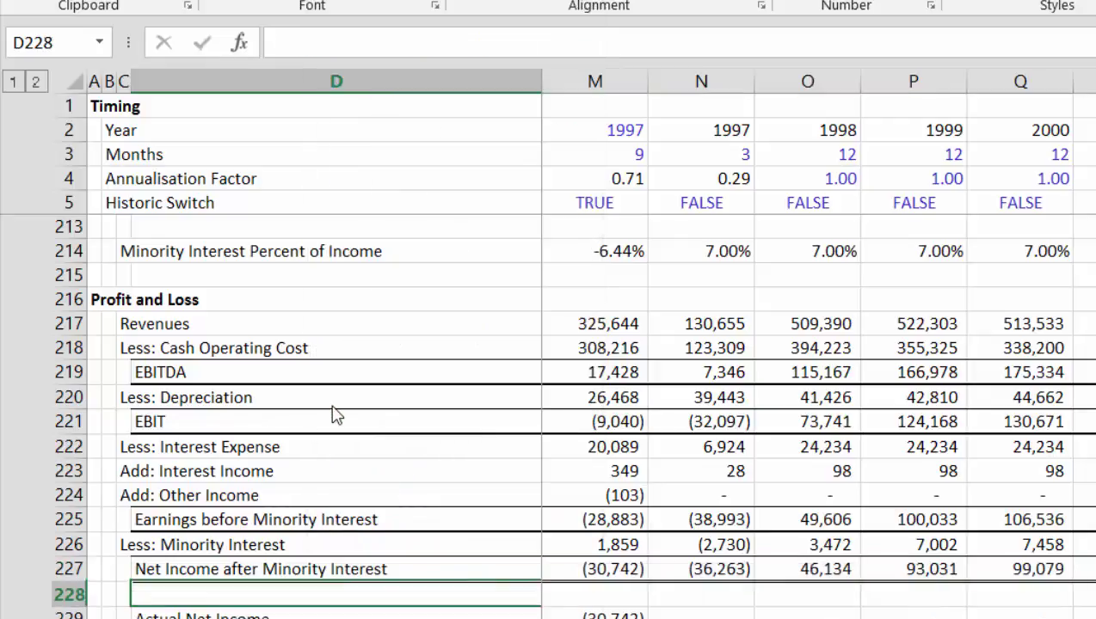
{"action": "key", "text": "Up"}
{"action": "key", "text": "Left"}
{"action": "key", "text": "Down"}
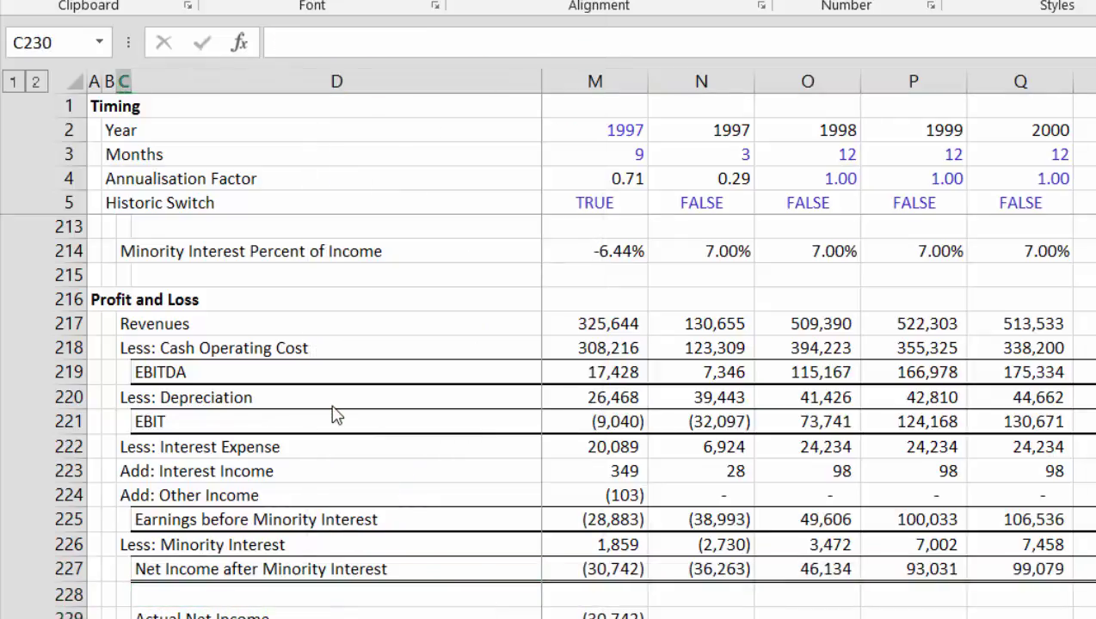
{"action": "key", "text": "Right"}
{"action": "key", "text": "Right"}
{"action": "key", "text": "Right"}
{"action": "key", "text": "Left"}
{"action": "key", "text": "Left"}
{"action": "key", "text": "Left"}
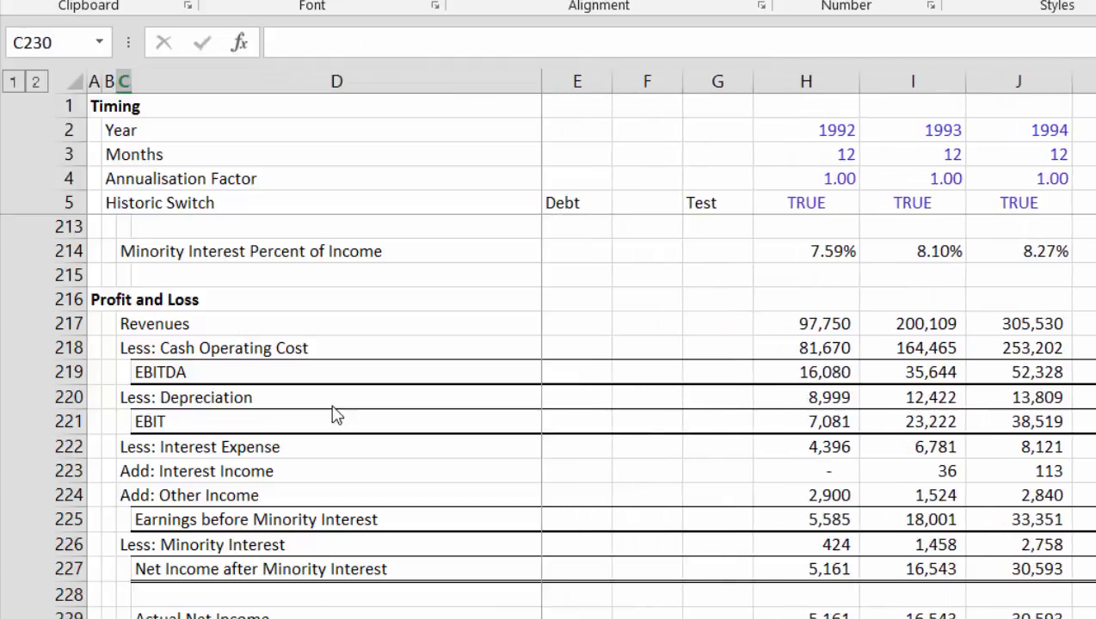
{"action": "key", "text": "shift+space"}
{"action": "key", "text": "Right"}
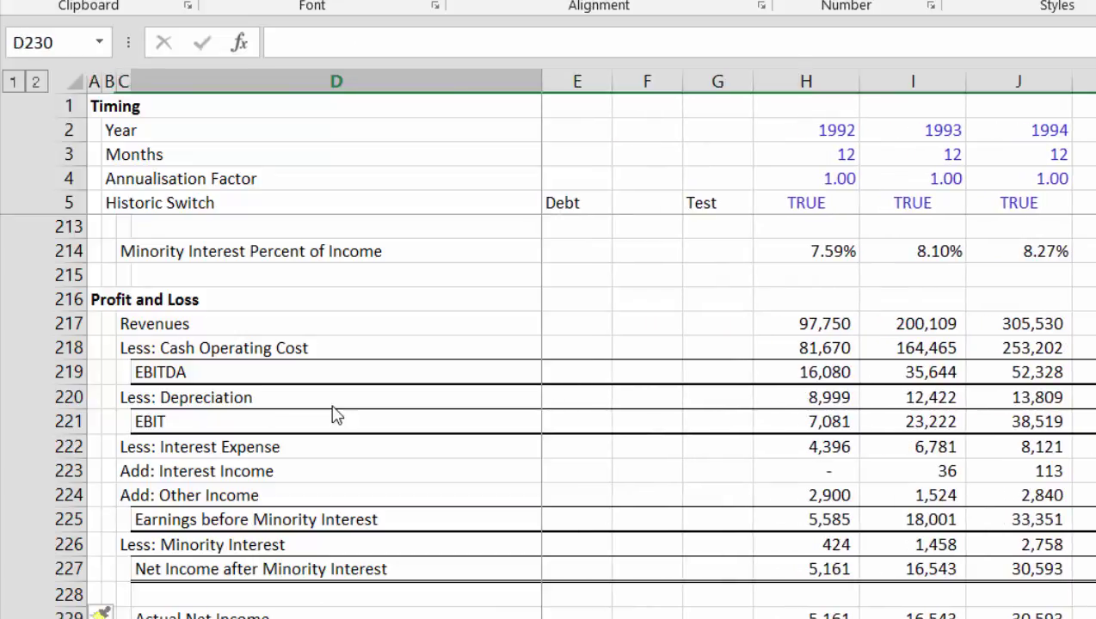
{"action": "key", "text": "Down"}
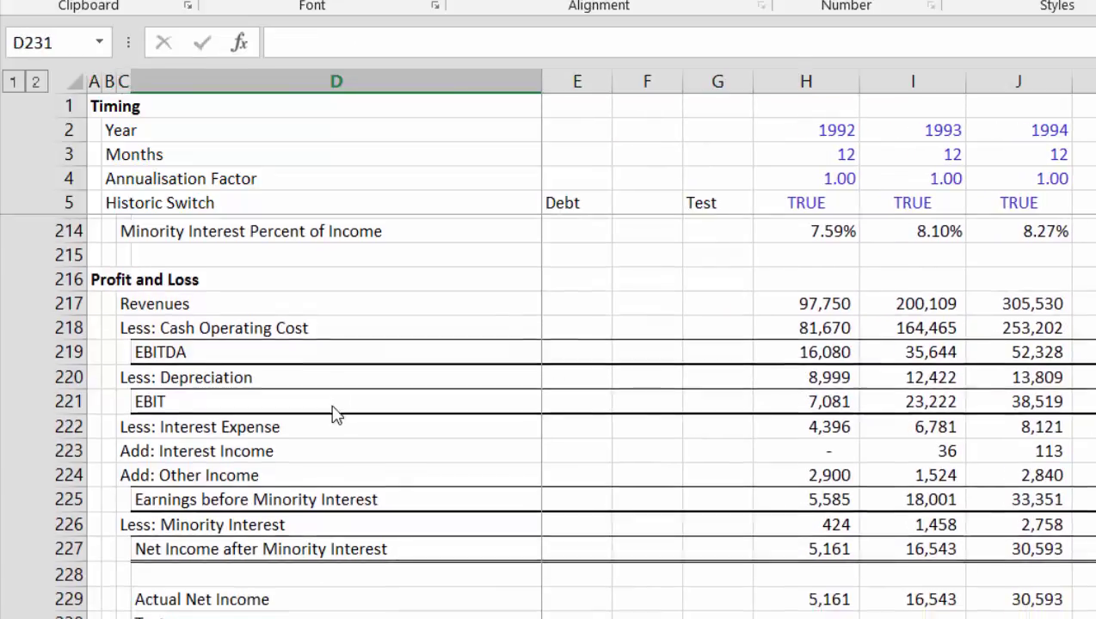
- Calculate the Test difference in H230 as =H229-H227, actual minus modelled net income, and fill it across the years
{"action": "key", "text": "Up"}
{"action": "key", "text": "Right"}
{"action": "key", "text": "Right"}
{"action": "key", "text": "Right"}
{"action": "key", "text": "Right"}
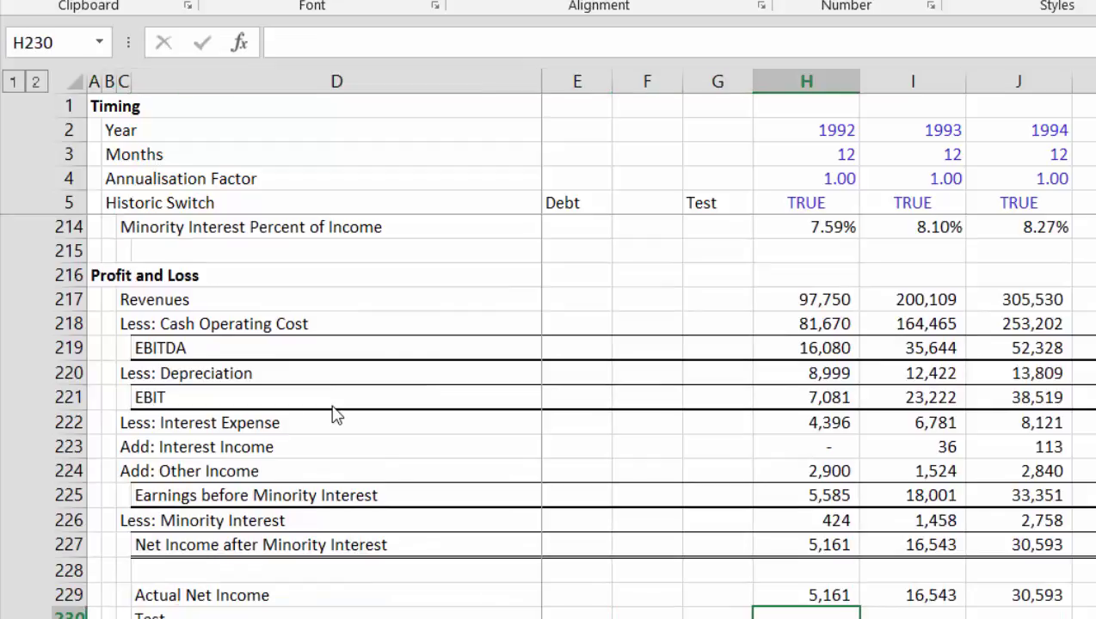
{"action": "type", "text": "="}
{"action": "key", "text": "Up"}
{"action": "type", "text": "-"}
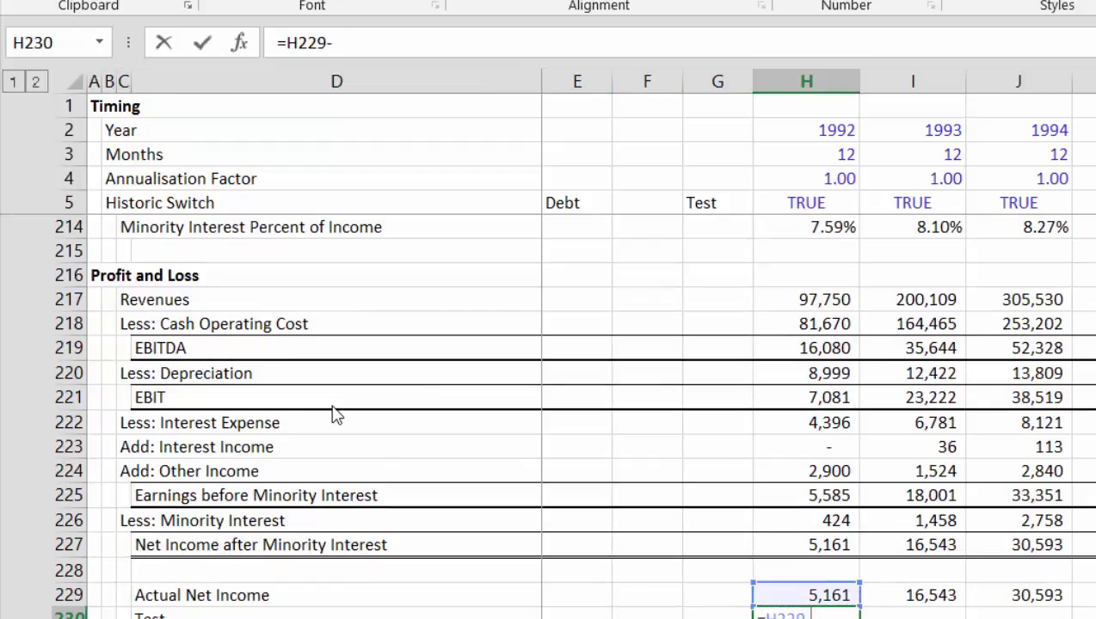
{"action": "key", "text": "Up"}
{"action": "key", "text": "Up"}
{"action": "key", "text": "Return"}
{"action": "key", "text": "Up"}
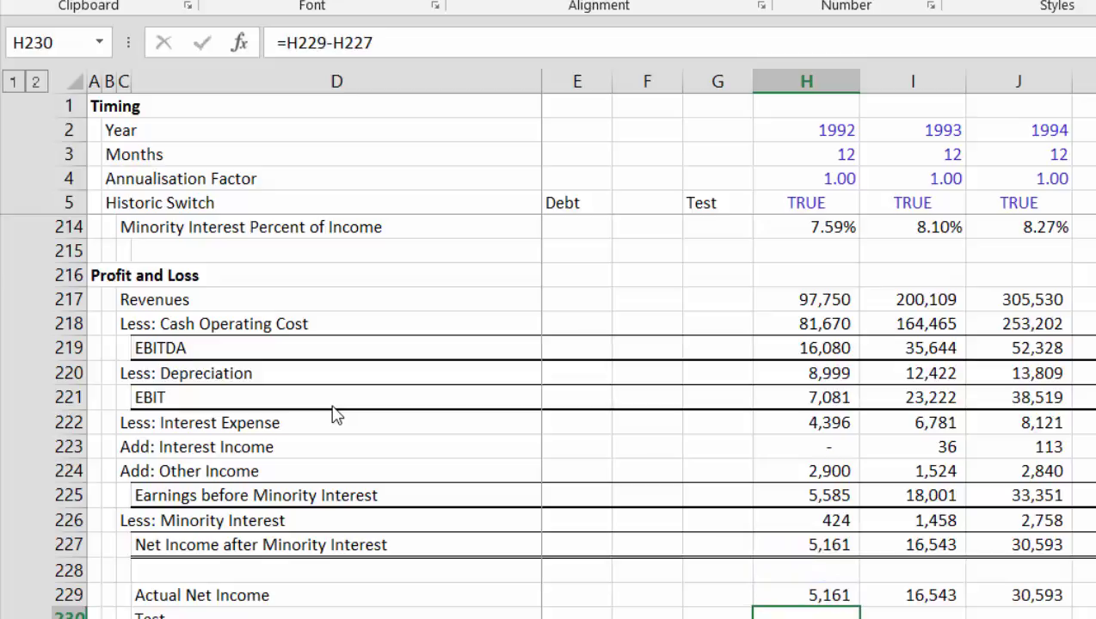
{"action": "key", "text": "shift+Right"}
{"action": "key", "text": "shift+Right"}
{"action": "key", "text": "Down"}
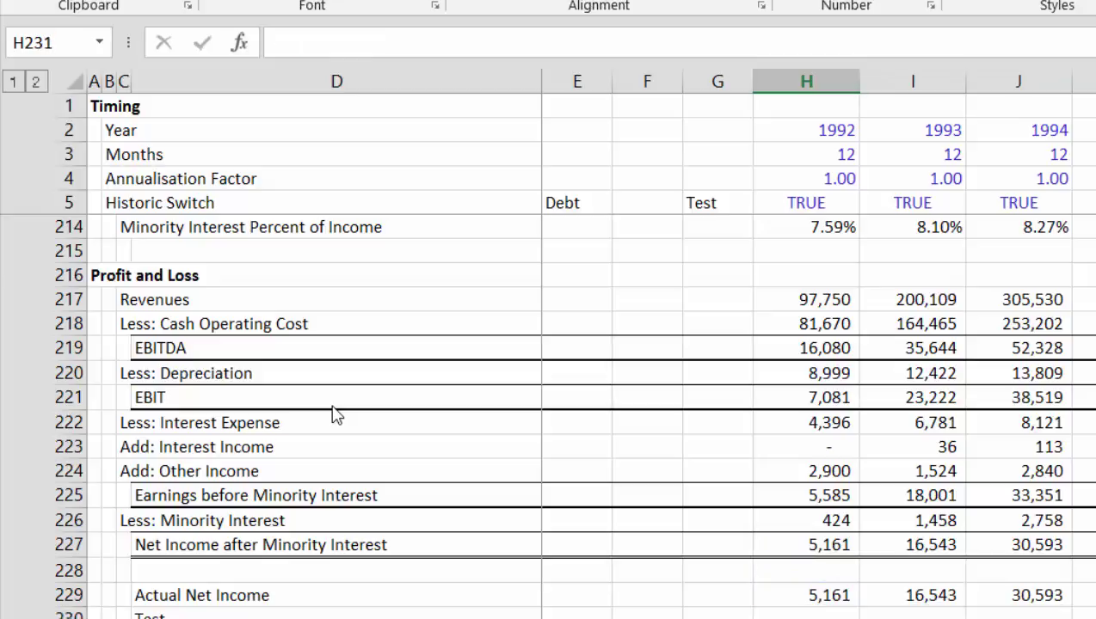
- Sum the historic years' test differences in G230 with a SUMIF on the Historic Switch row, =SUMIF(5:5,TRUE,230:230)
{"action": "key", "text": "Left"}
{"action": "key", "text": "Left"}
{"action": "key", "text": "Left"}
{"action": "key", "text": "Left"}
{"action": "key", "text": "Left"}
{"action": "key", "text": "Up"}
{"action": "key", "text": "Right"}
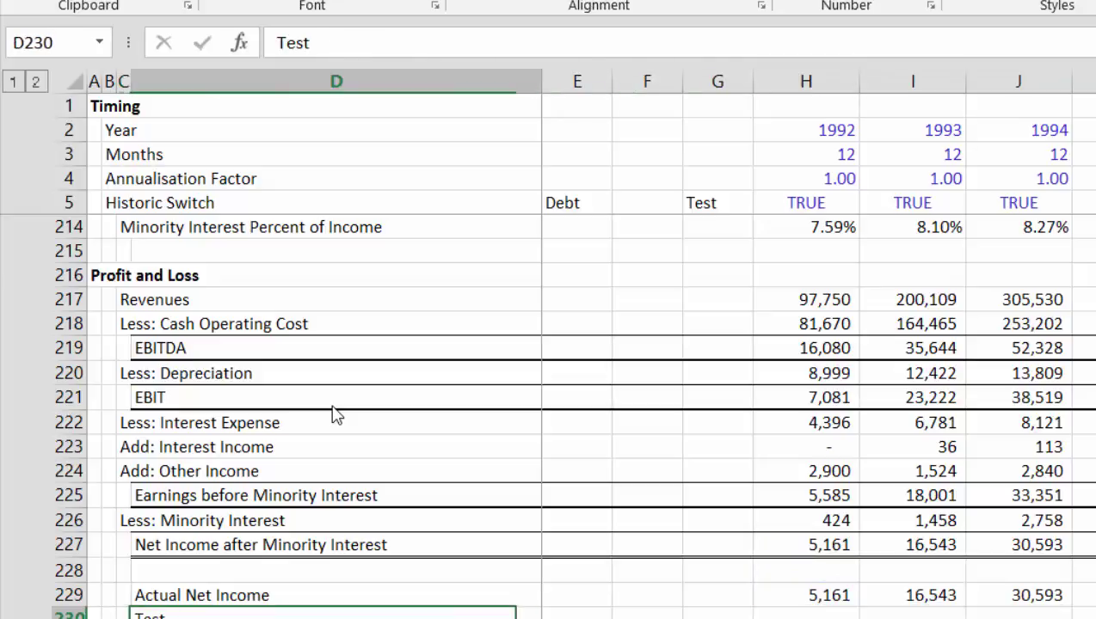
{"action": "key", "text": "Right"}
{"action": "key", "text": "Right"}
{"action": "key", "text": "Right"}
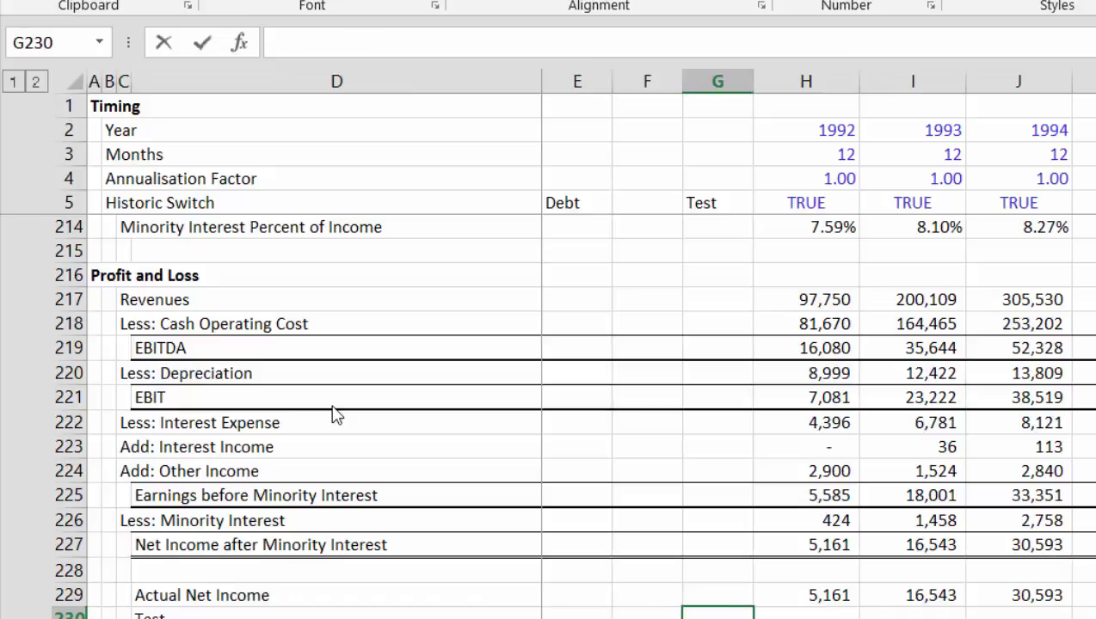
{"action": "type", "text": "=sum"}
{"action": "key", "text": "Down"}
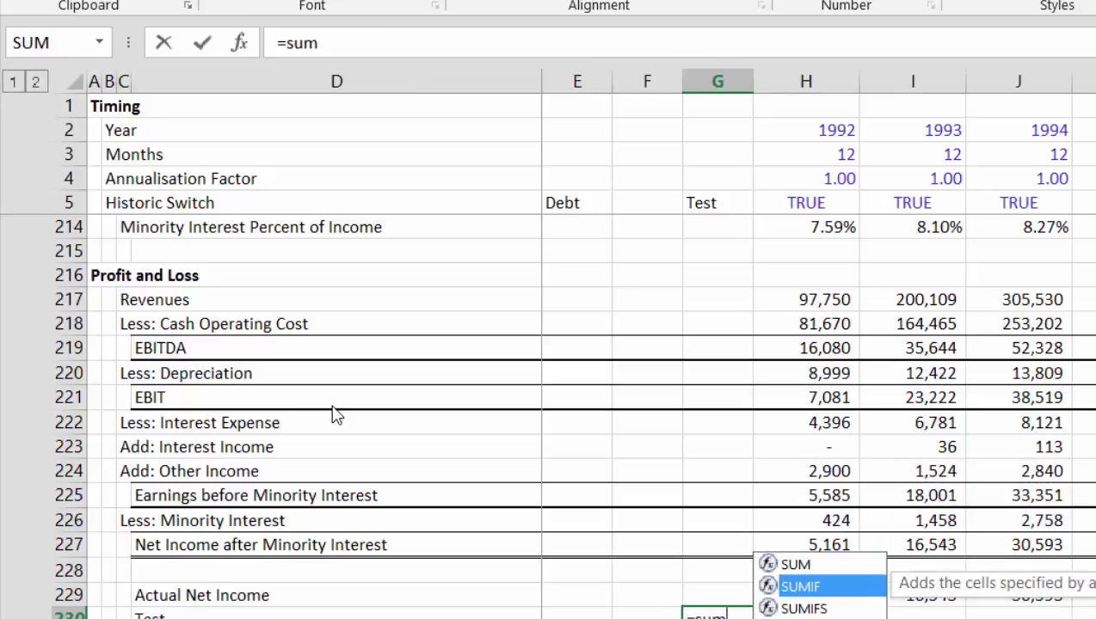
{"action": "key", "text": "Down"}
{"action": "key", "text": "Up"}
{"action": "key", "text": "Tab"}
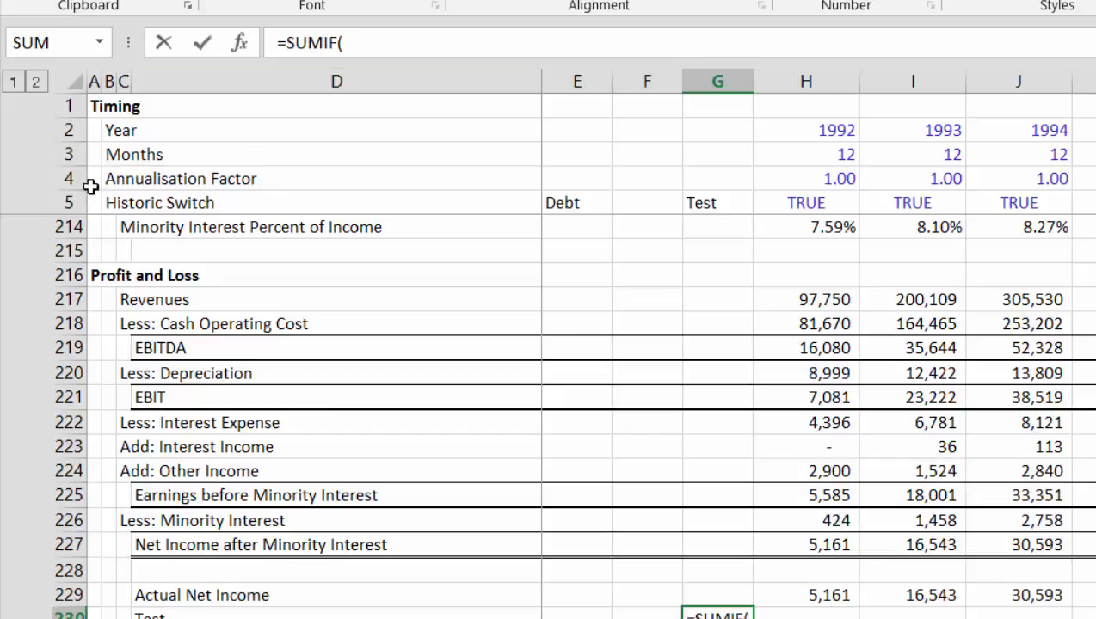
{"action": "left_click", "coordinate": [68, 202]}
{"action": "type", "text": ",true,"}
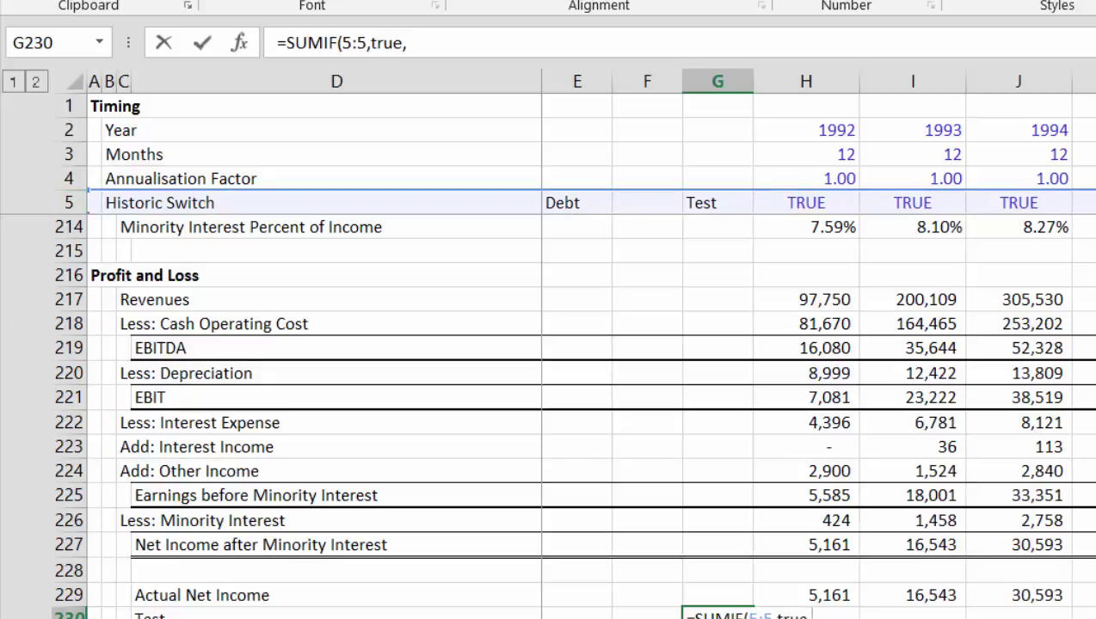
{"action": "left_click", "coordinate": [60, 615]}
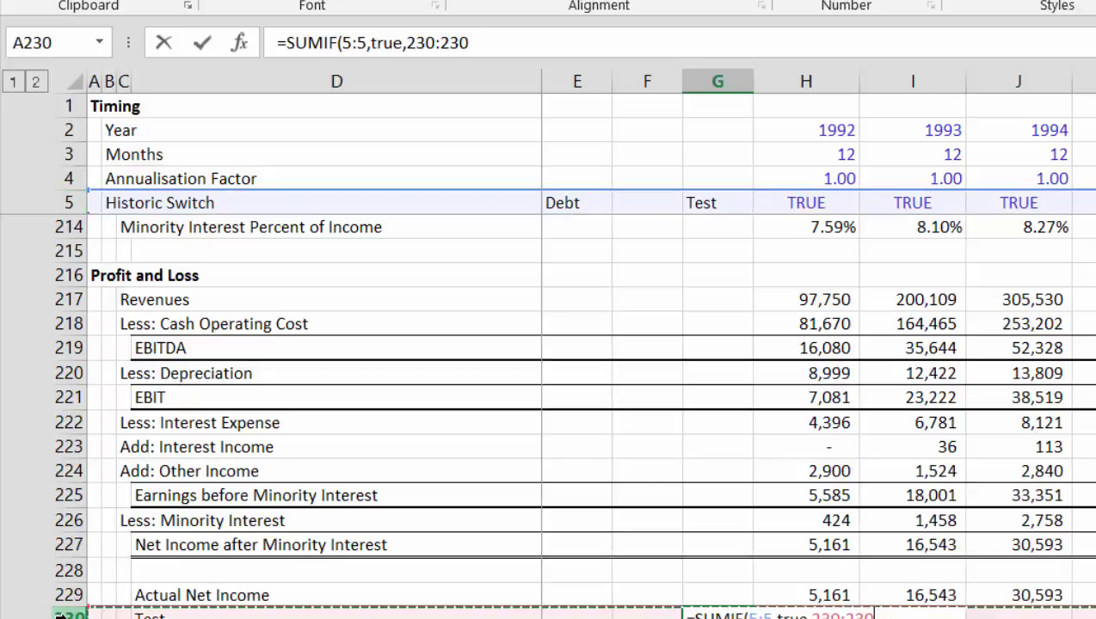
{"action": "key", "text": "Return"}
- Turn the SUMIF formula in G230 into a true/false check by appending =0
{"action": "key", "text": "Up"}
{"action": "key", "text": "F2"}
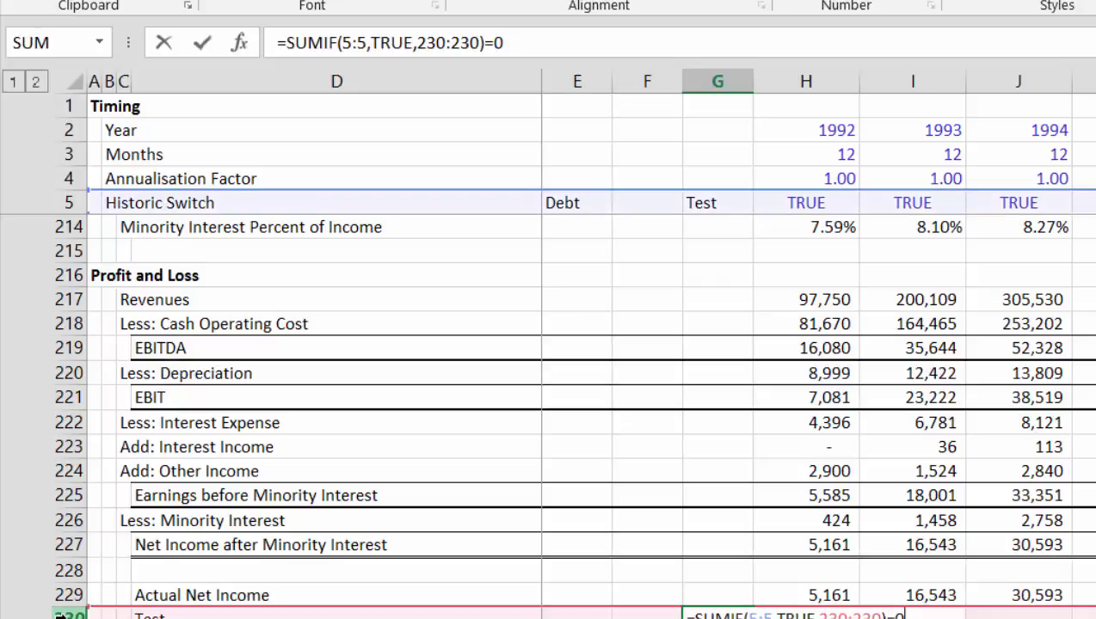
{"action": "key", "text": "Return"}
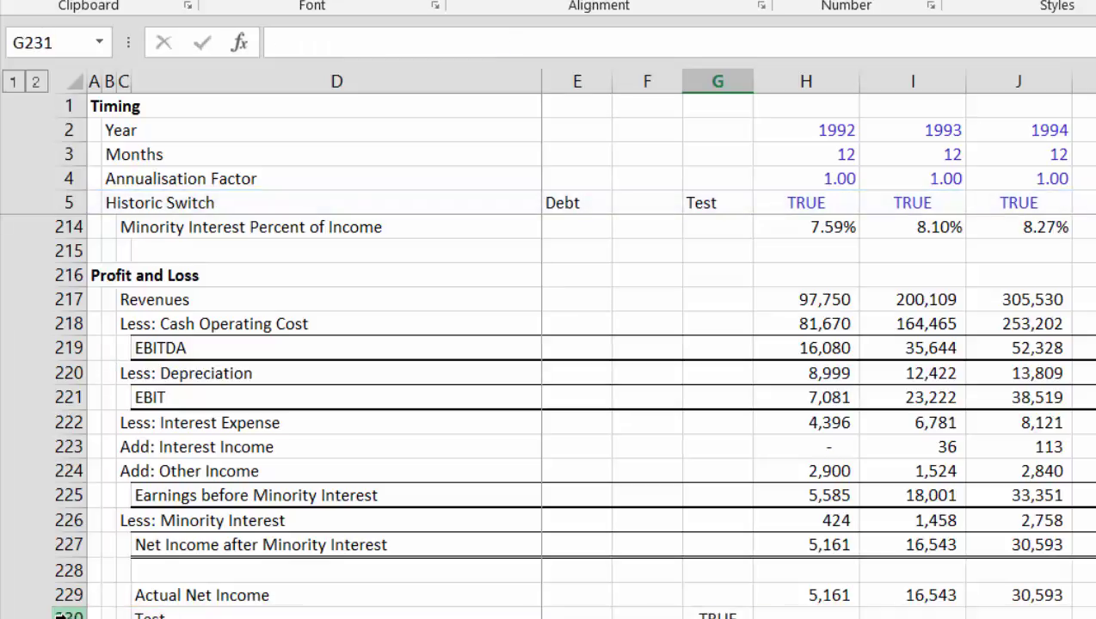
- Link the Cash Flow section's EBITDA in H233 to the Profit and Loss EBITDA with =H219
{"action": "key", "text": "Up"}
{"action": "key", "text": "Down"}
{"action": "key", "text": "Down"}
{"action": "key", "text": "Down"}
{"action": "key", "text": "Down"}
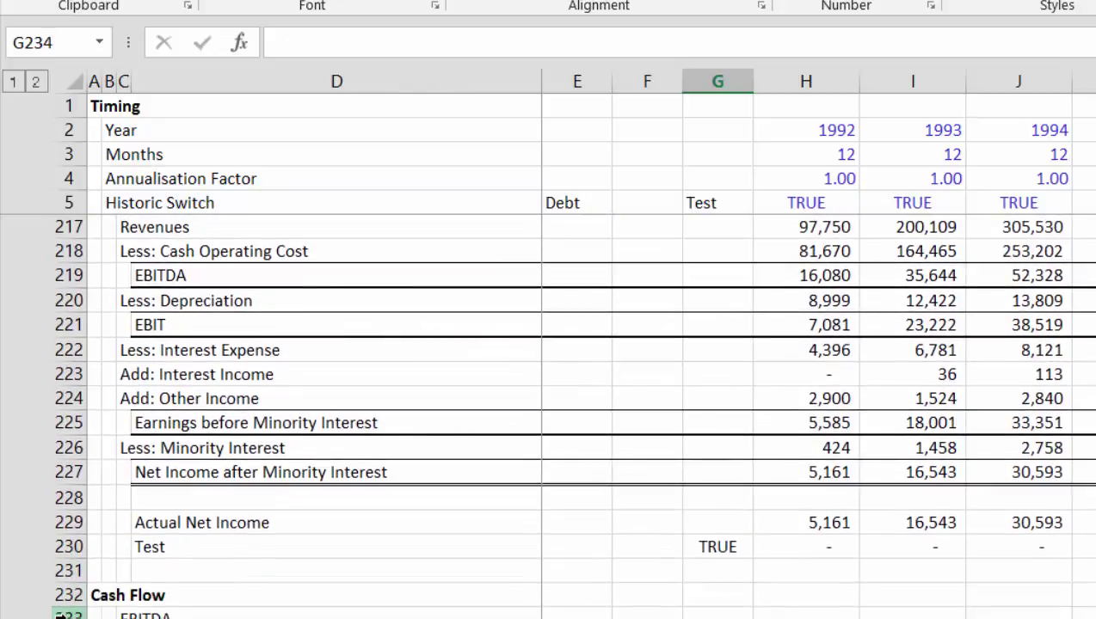
{"action": "key", "text": "Down"}
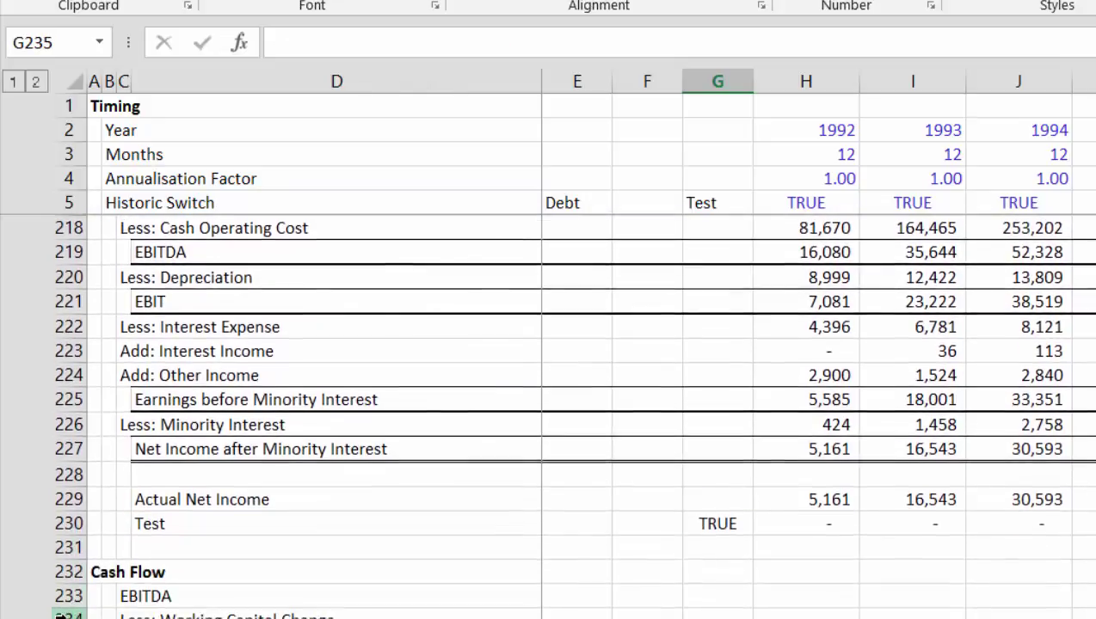
{"action": "key", "text": "Down"}
{"action": "key", "text": "Down"}
{"action": "key", "text": "Down"}
{"action": "key", "text": "Up"}
{"action": "key", "text": "Up"}
{"action": "key", "text": "Up"}
{"action": "key", "text": "Up"}
{"action": "key", "text": "Up"}
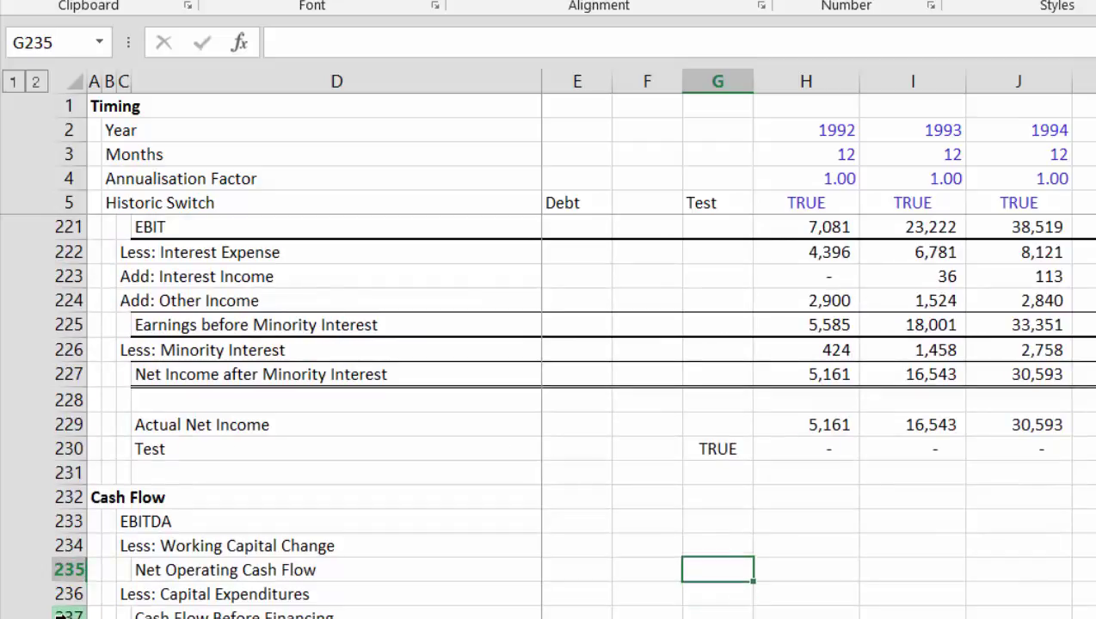
{"action": "key", "text": "Right"}
{"action": "type", "text": "="}
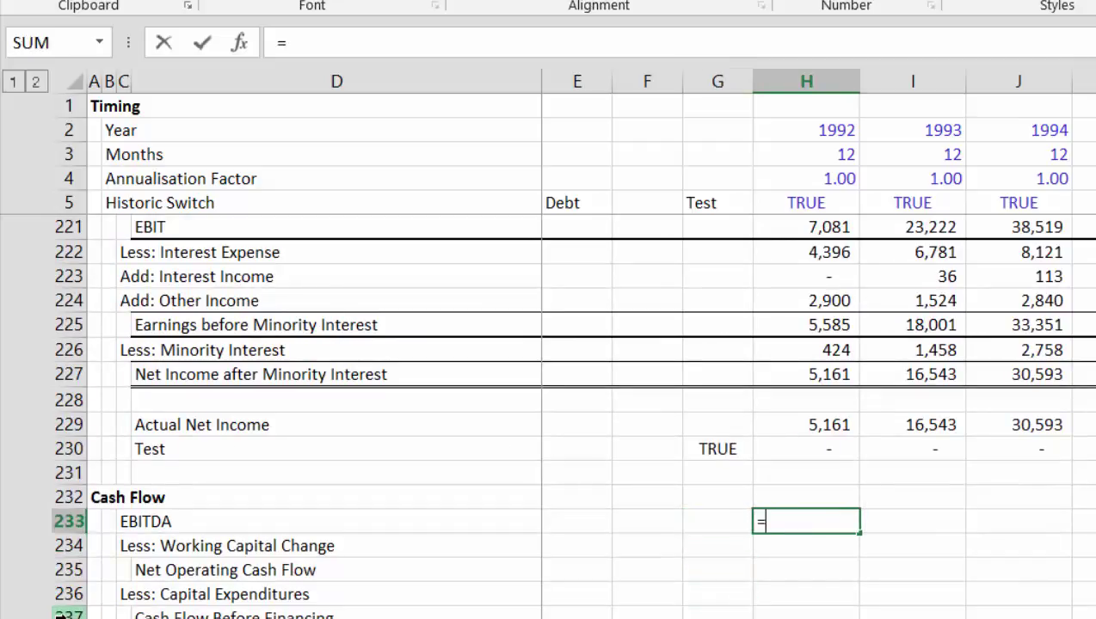
{"action": "key", "text": "Up"}
{"action": "key", "text": "Up"}
{"action": "key", "text": "Up"}
{"action": "key", "text": "Up"}
{"action": "key", "text": "Up"}
{"action": "key", "text": "Up"}
{"action": "key", "text": "Up"}
{"action": "key", "text": "Up"}
{"action": "key", "text": "Up"}
{"action": "key", "text": "Up"}
{"action": "key", "text": "Up"}
{"action": "key", "text": "Up"}
{"action": "key", "text": "Up"}
{"action": "key", "text": "Up"}
{"action": "key", "text": "Up"}
{"action": "key", "text": "Up"}
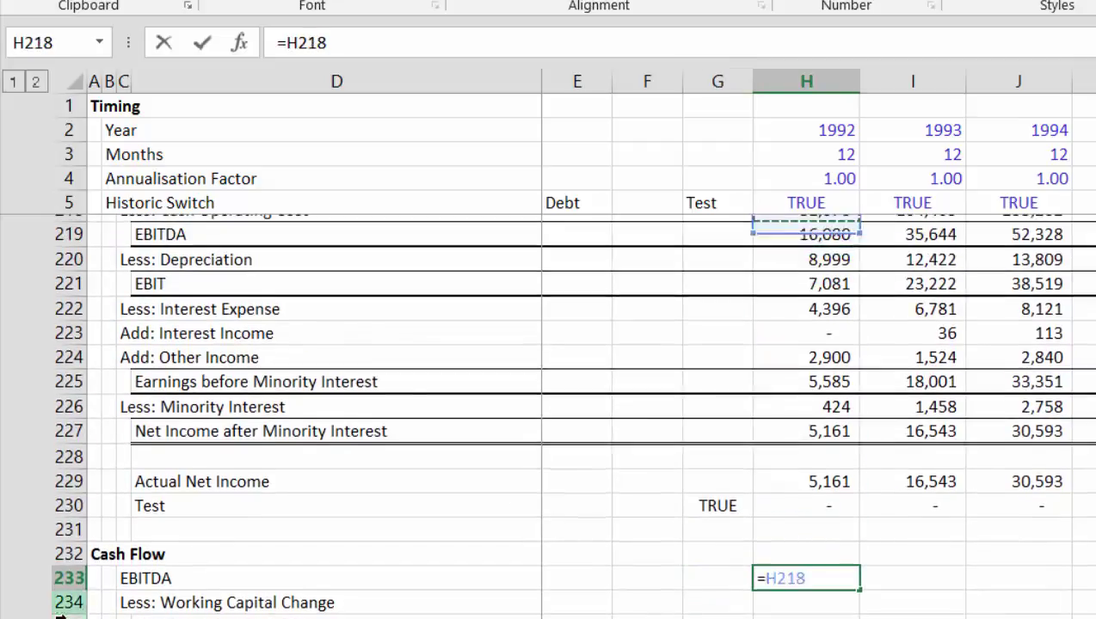
{"action": "key", "text": "Down"}
{"action": "key", "text": "Down"}
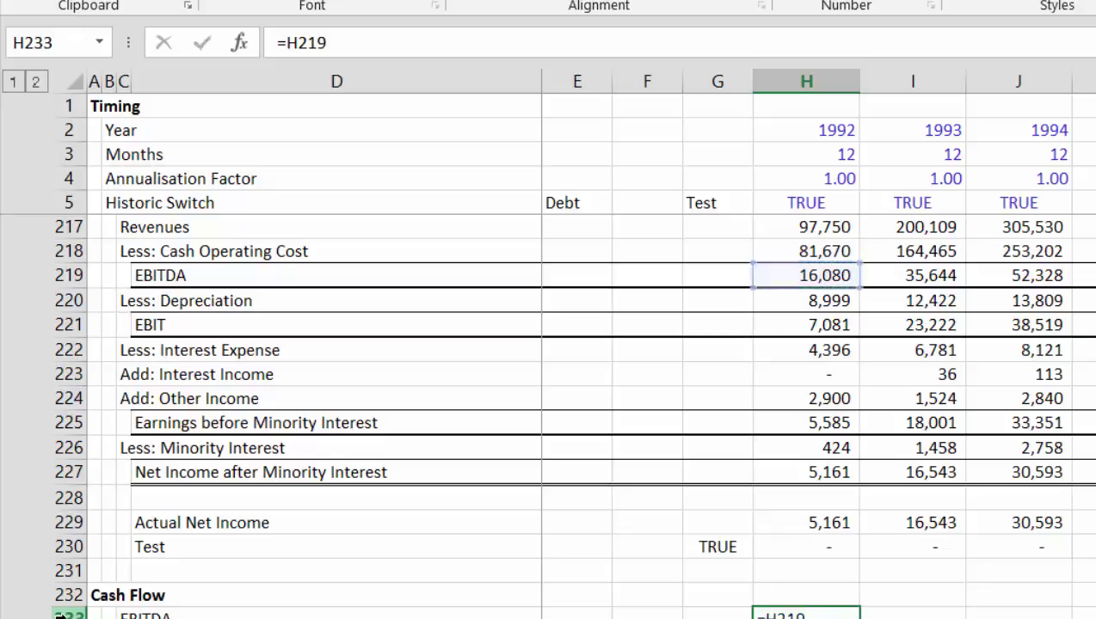
{"action": "key", "text": "Return"}
{"action": "type", "text": "="}
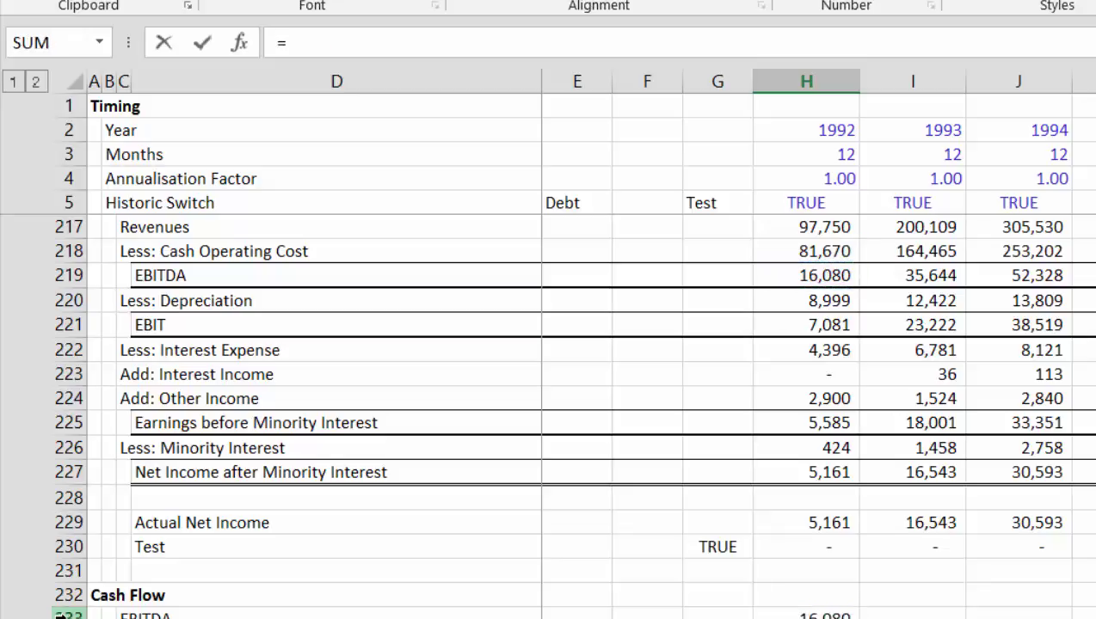
{"action": "key", "text": "Up"}
{"action": "key", "text": "Up"}
{"action": "key", "text": "Up"}
{"action": "key", "text": "Up"}
{"action": "key", "text": "Up"}
{"action": "key", "text": "Up"}
{"action": "key", "text": "Up"}
{"action": "key", "text": "Up"}
{"action": "key", "text": "Up"}
{"action": "key", "text": "Up"}
{"action": "key", "text": "Up"}
{"action": "key", "text": "Up"}
{"action": "key", "text": "Up"}
{"action": "key", "text": "Up"}
{"action": "key", "text": "Up"}
{"action": "key", "text": "Up"}
{"action": "key", "text": "Up"}
{"action": "key", "text": "Up"}
{"action": "key", "text": "Up"}
{"action": "key", "text": "Up"}
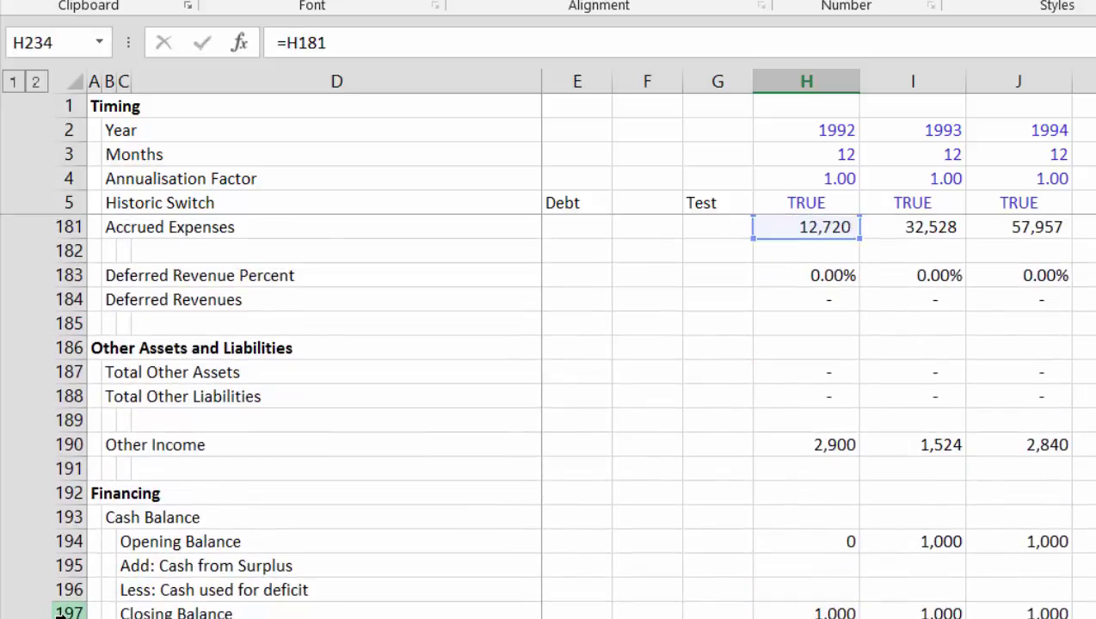
{"action": "key", "text": "Escape"}
- Review the Cash Flow line items and the Working Capital balances between A/R Amount and Deferred Revenues
{"action": "key", "text": "Down"}
{"action": "key", "text": "Down"}
{"action": "key", "text": "Down"}
{"action": "key", "text": "Down"}
{"action": "key", "text": "Down"}
{"action": "key", "text": "Down"}
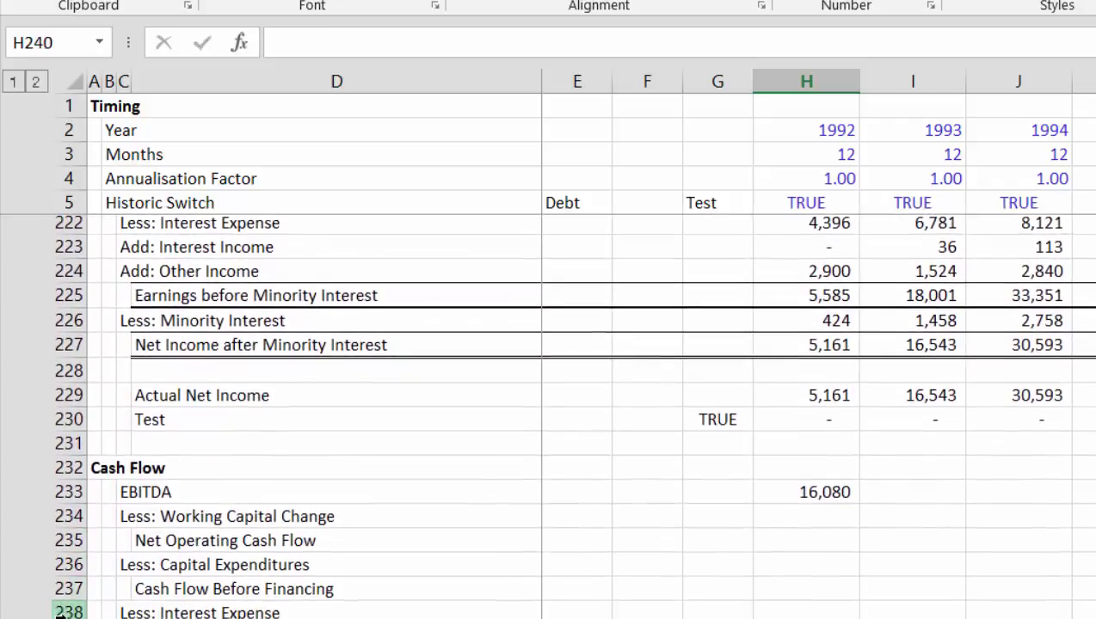
{"action": "key", "text": "Up"}
{"action": "key", "text": "Up"}
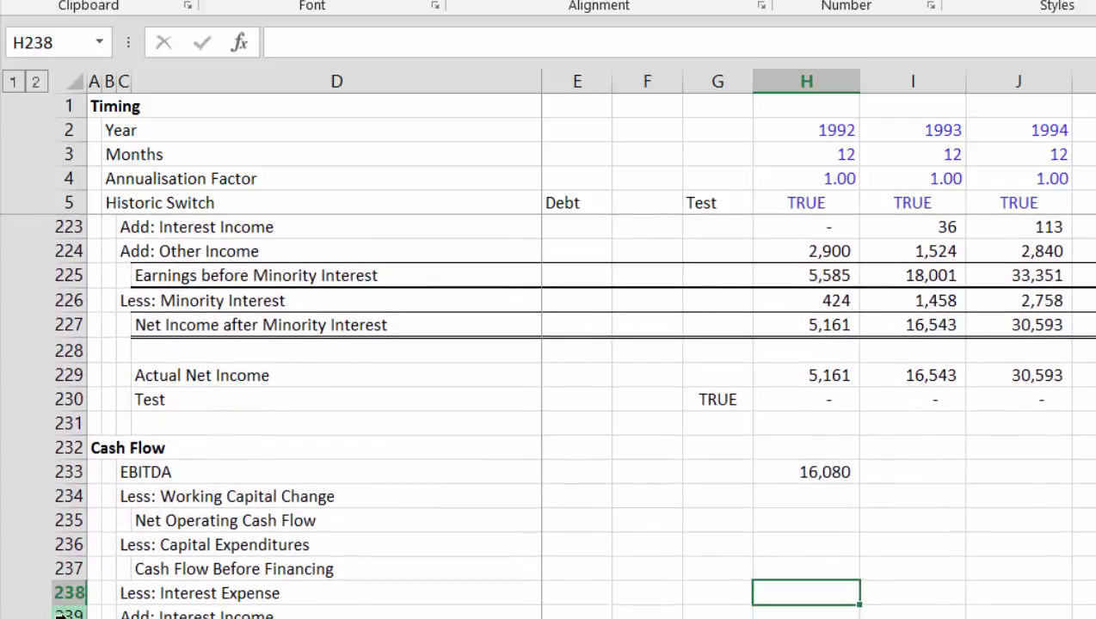
{"action": "key", "text": "Page_Up"}
{"action": "key", "text": "Page_Up"}
{"action": "key", "text": "Page_Up"}
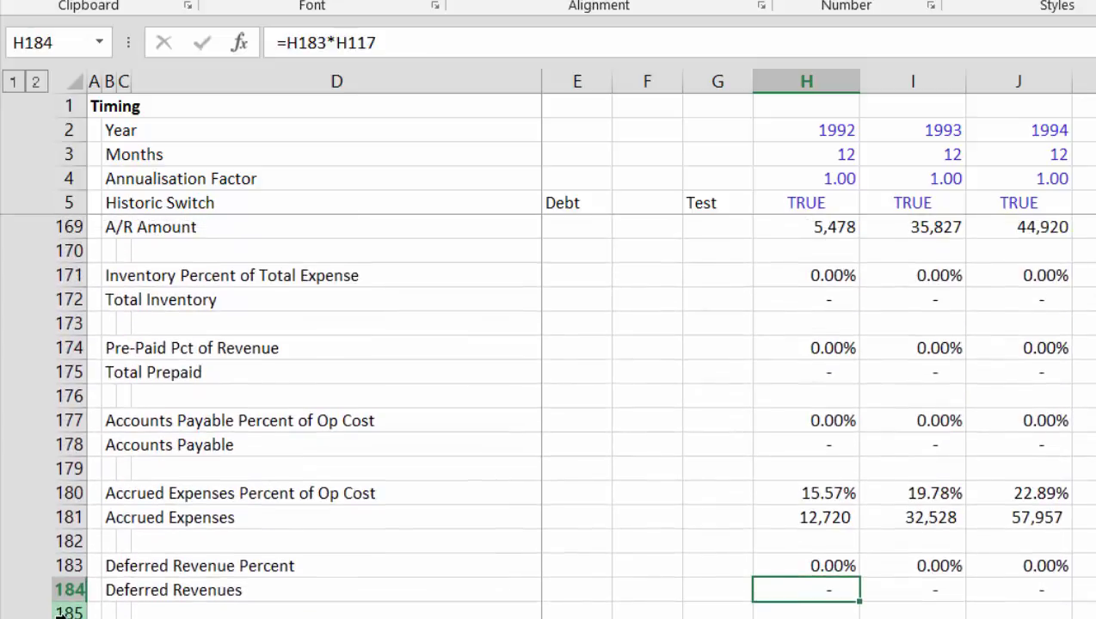
{"action": "key", "text": "Up"}
{"action": "key", "text": "Up"}
{"action": "key", "text": "Up"}
{"action": "key", "text": "Up"}
{"action": "key", "text": "Up"}
{"action": "key", "text": "Up"}
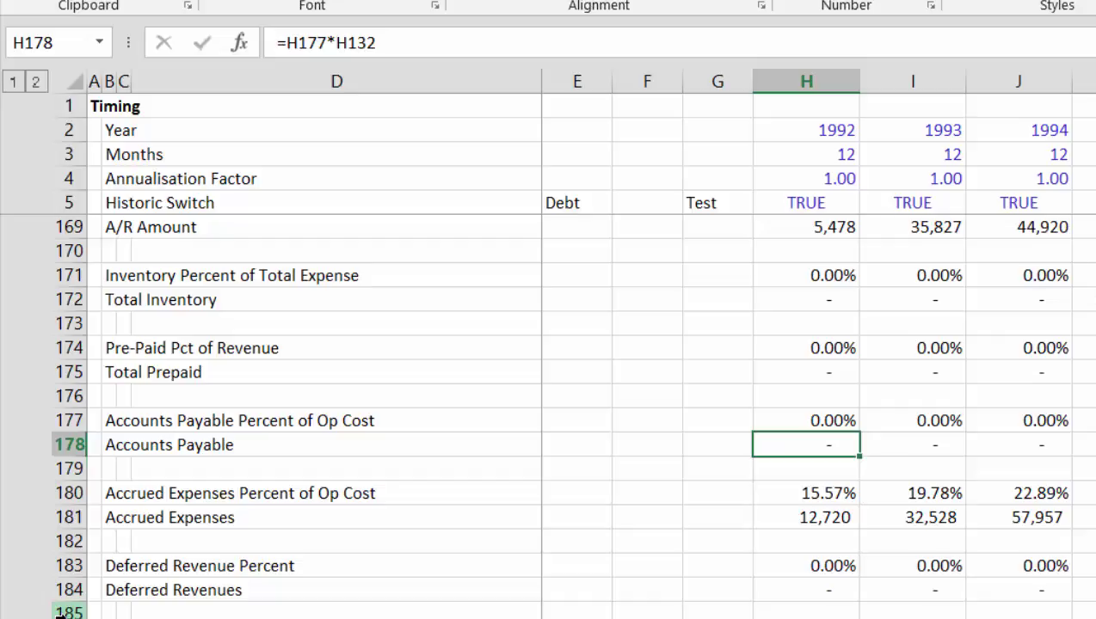
- Add the label Total Working Capital in B186 on a new row below Deferred Revenues
{"action": "key", "text": "Down"}
{"action": "key", "text": "Down"}
{"action": "key", "text": "Down"}
{"action": "key", "text": "Down"}
{"action": "key", "text": "Down"}
{"action": "key", "text": "Down"}
{"action": "key", "text": "Down"}
{"action": "key", "text": "Down"}
{"action": "key", "text": "Up"}
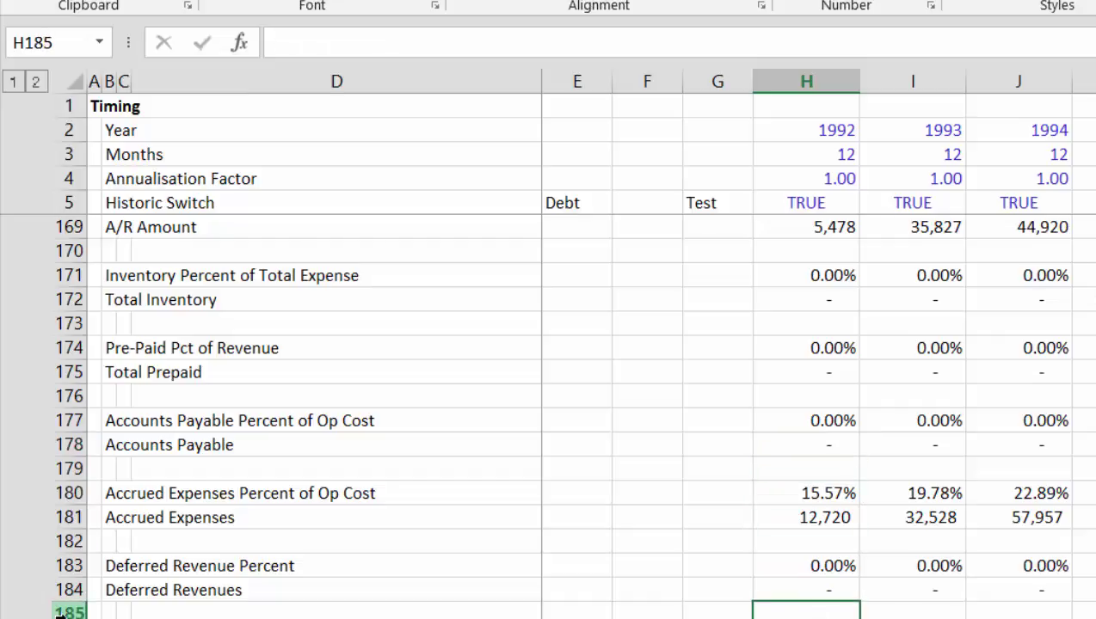
{"action": "key", "text": "Down"}
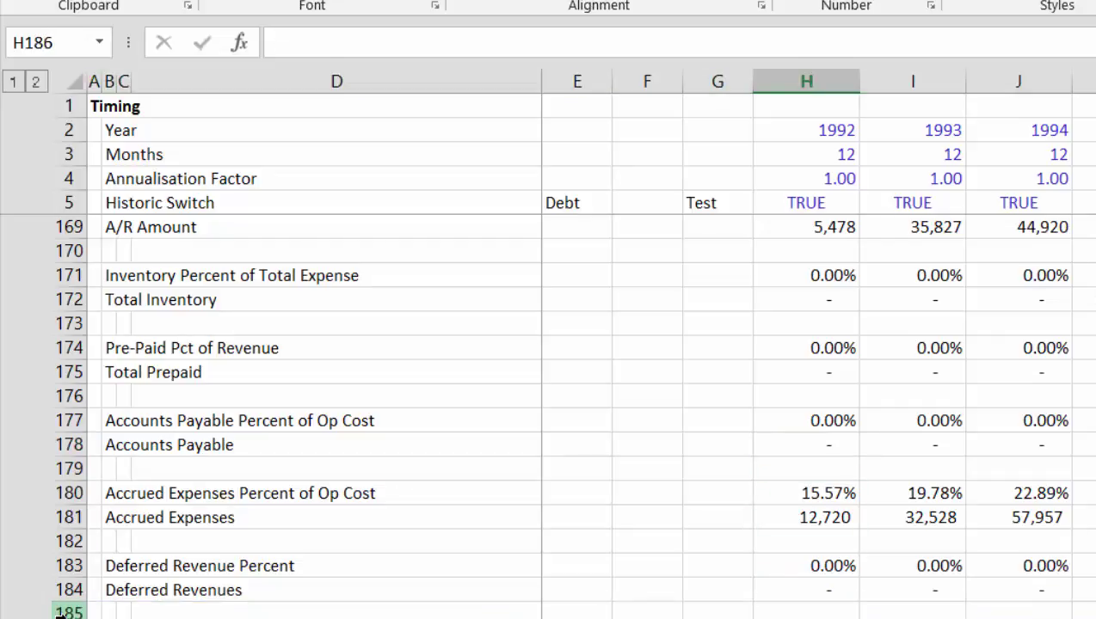
{"action": "key", "text": "Left"}
{"action": "key", "text": "Home"}
{"action": "key", "text": "Right"}
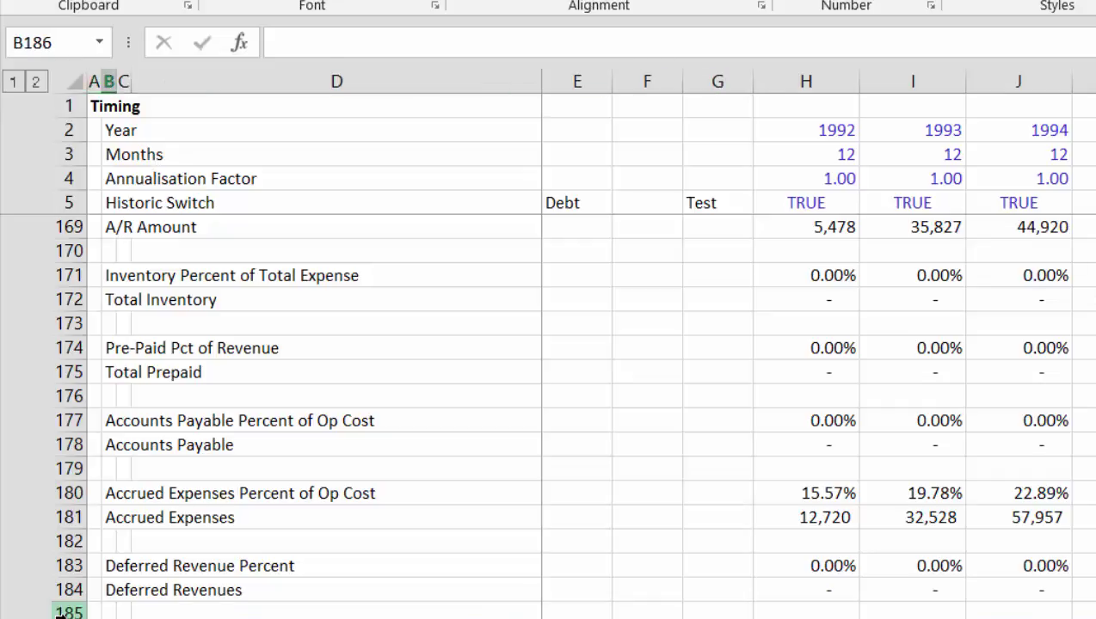
{"action": "type", "text": "Tota"}
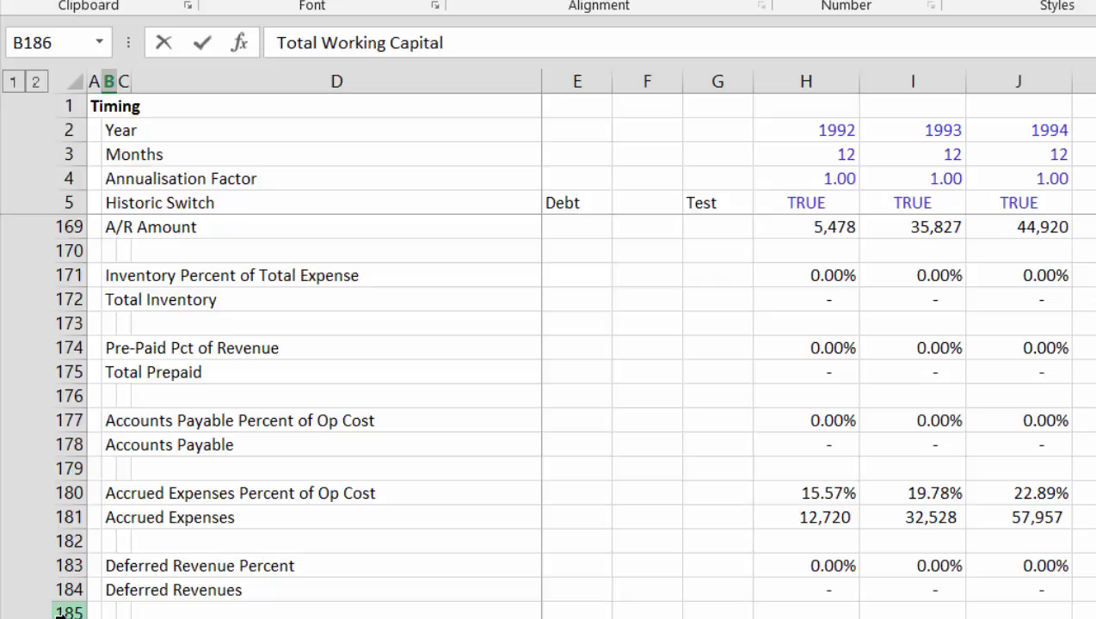
{"action": "type", "text": "l Working Capital"}
{"action": "key", "text": "Return"}
- Begin the Total Working Capital formula in H186 by adding A/R Amount, Total Inventory and Total Prepaid as =H169+H172+H175
{"action": "key", "text": "Up"}
{"action": "key", "text": "Right"}
{"action": "key", "text": "Right"}
{"action": "key", "text": "Right"}
{"action": "key", "text": "Right"}
{"action": "key", "text": "Right"}
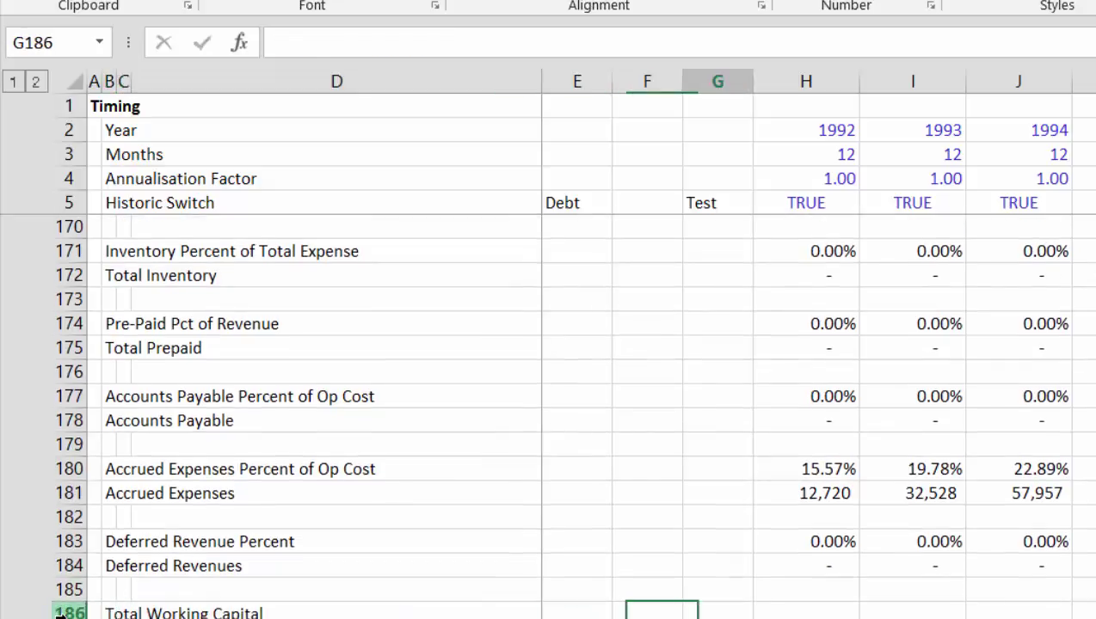
{"action": "key", "text": "Right"}
{"action": "type", "text": "="}
{"action": "key", "text": "Up"}
{"action": "key", "text": "Up"}
{"action": "key", "text": "Up"}
{"action": "key", "text": "Up"}
{"action": "key", "text": "Up"}
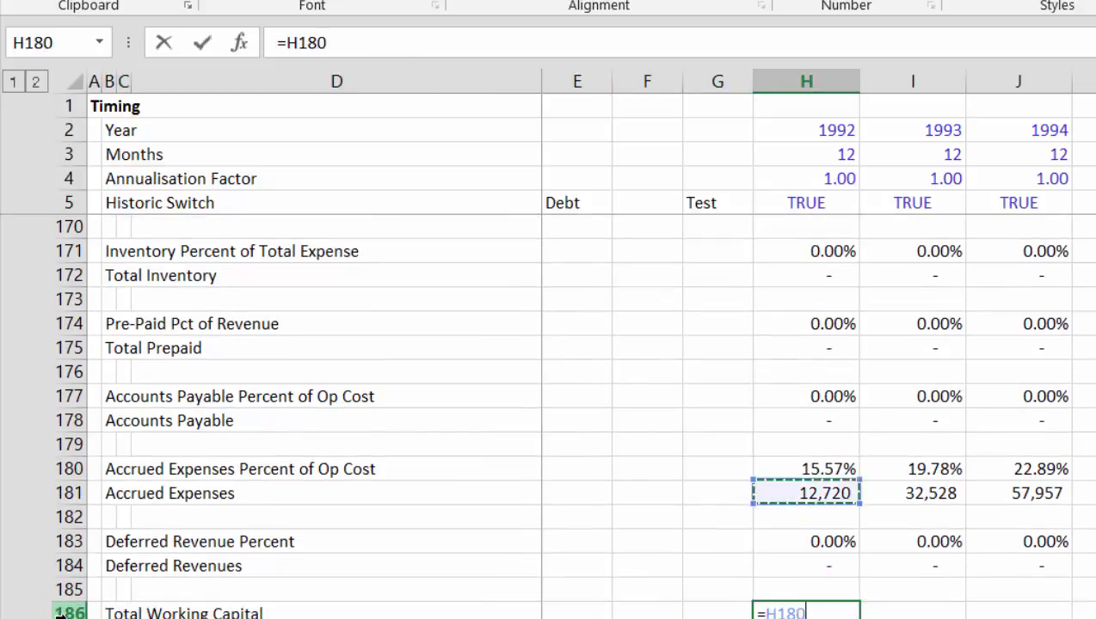
{"action": "key", "text": "Up"}
{"action": "key", "text": "Up"}
{"action": "key", "text": "Up"}
{"action": "key", "text": "Up"}
{"action": "key", "text": "Up"}
{"action": "key", "text": "Up"}
{"action": "key", "text": "Up"}
{"action": "key", "text": "Up"}
{"action": "key", "text": "Up"}
{"action": "key", "text": "Up"}
{"action": "key", "text": "Up"}
{"action": "key", "text": "Up"}
{"action": "key", "text": "Up"}
{"action": "key", "text": "Up"}
{"action": "key", "text": "Up"}
{"action": "key", "text": "Down"}
{"action": "key", "text": "Down"}
{"action": "key", "text": "Down"}
{"action": "key", "text": "Down"}
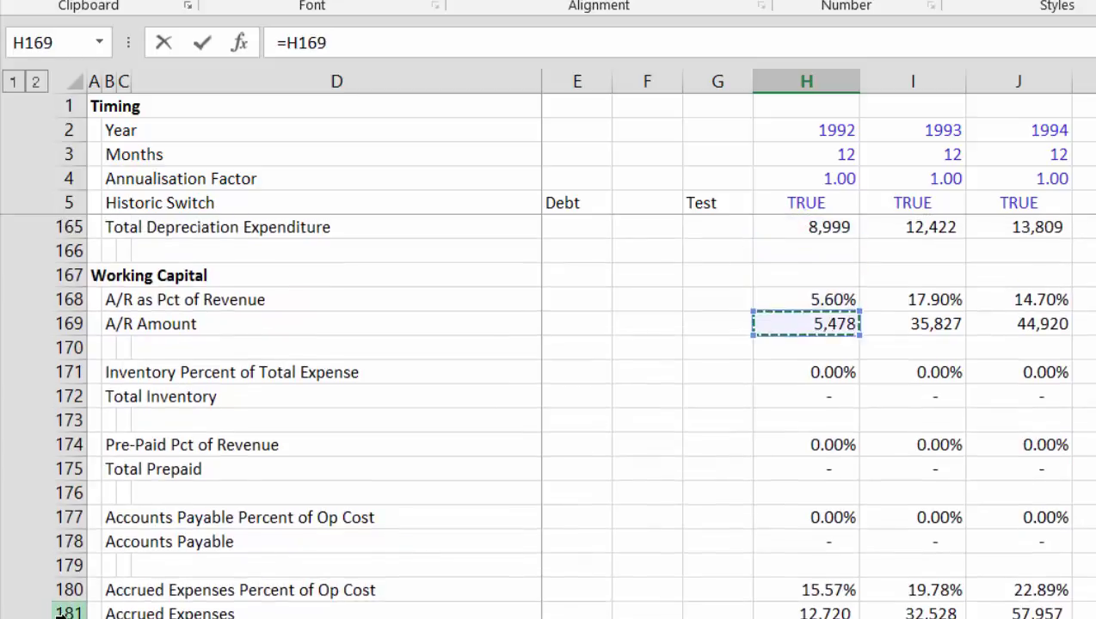
{"action": "key", "text": "Down"}
{"action": "key", "text": "Up"}
{"action": "type", "text": "+"}
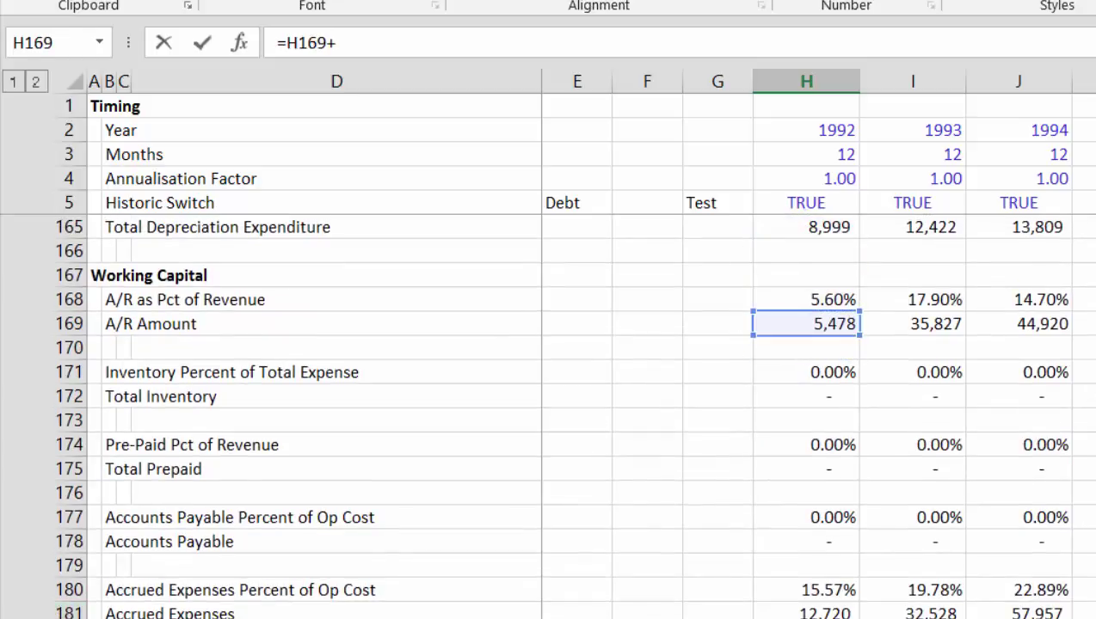
{"action": "left_click", "coordinate": [821, 402]}
{"action": "type", "text": "+"}
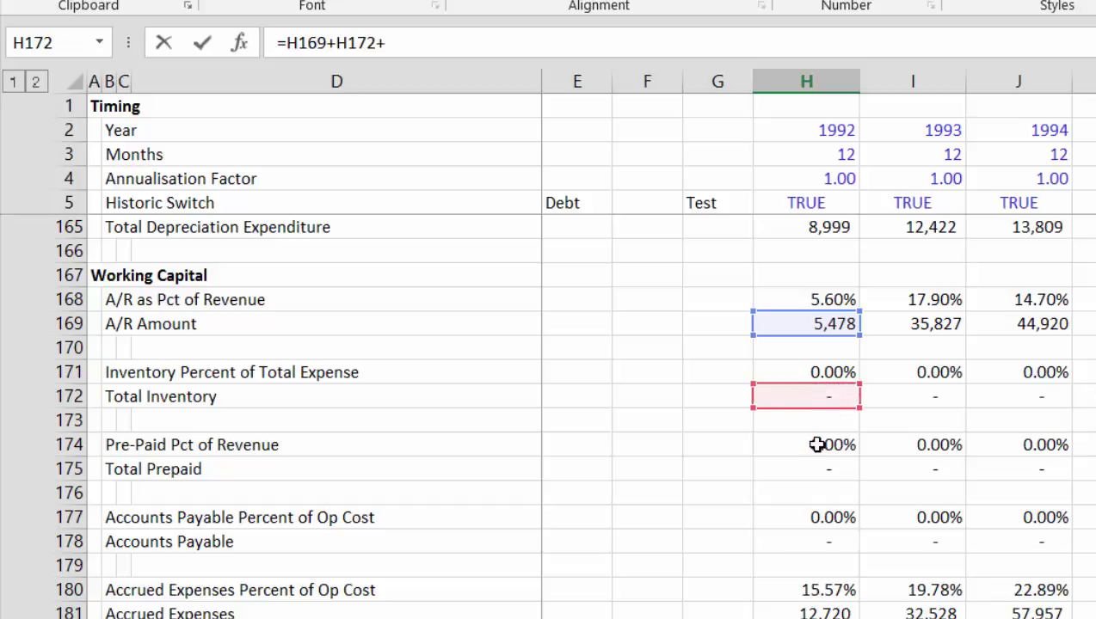
{"action": "left_click", "coordinate": [824, 469]}
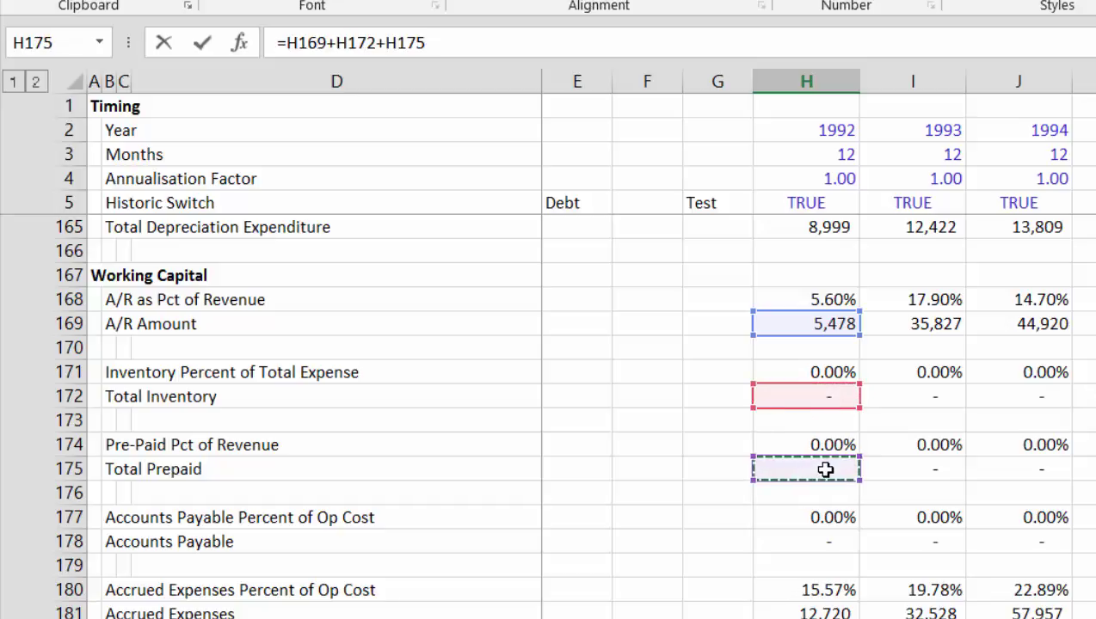
- Complete the H186 formula by subtracting Accounts Payable, Accrued Expenses and Deferred Revenues with -H178-H181-H184
{"action": "type", "text": "-"}
{"action": "left_click", "coordinate": [822, 540]}
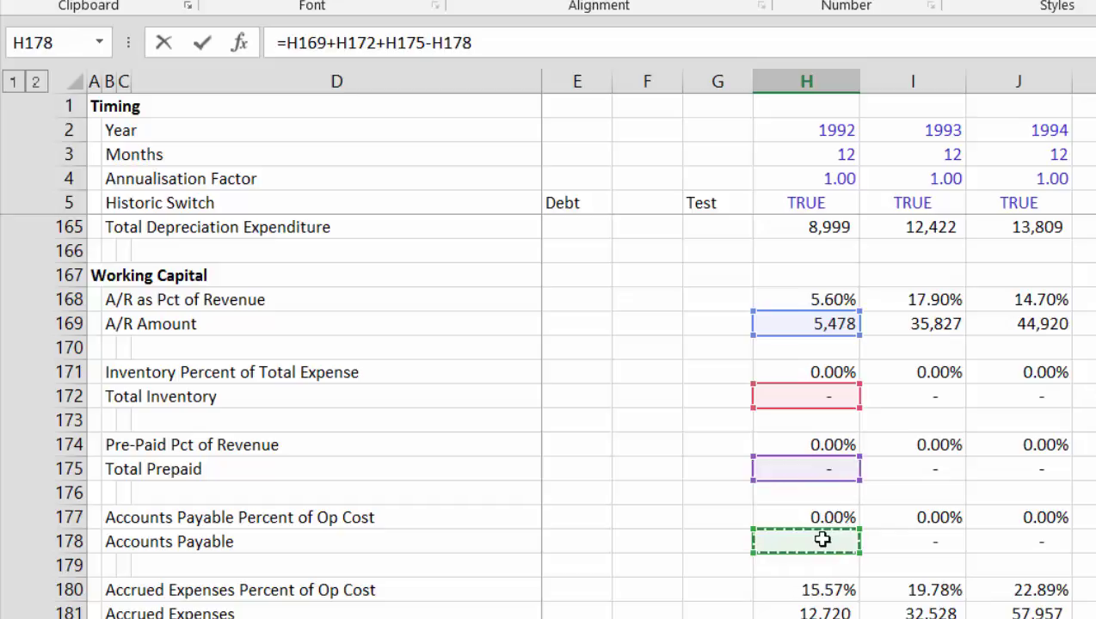
{"action": "type", "text": "-"}
{"action": "left_click", "coordinate": [814, 613]}
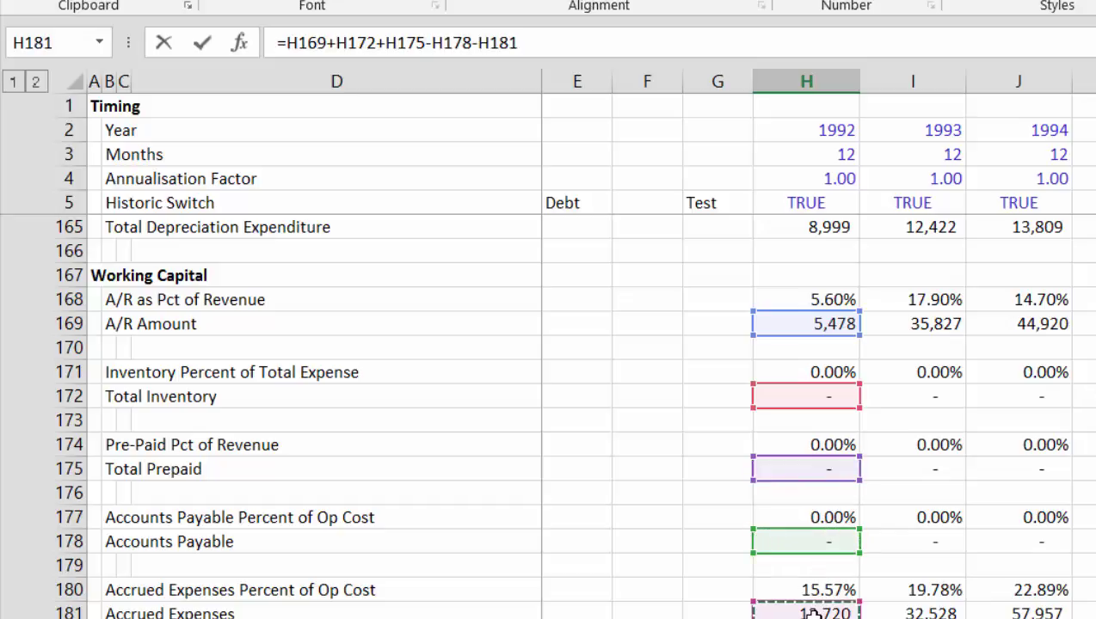
{"action": "type", "text": "-"}
{"action": "key", "text": "Down"}
{"action": "key", "text": "Down"}
{"action": "key", "text": "Down"}
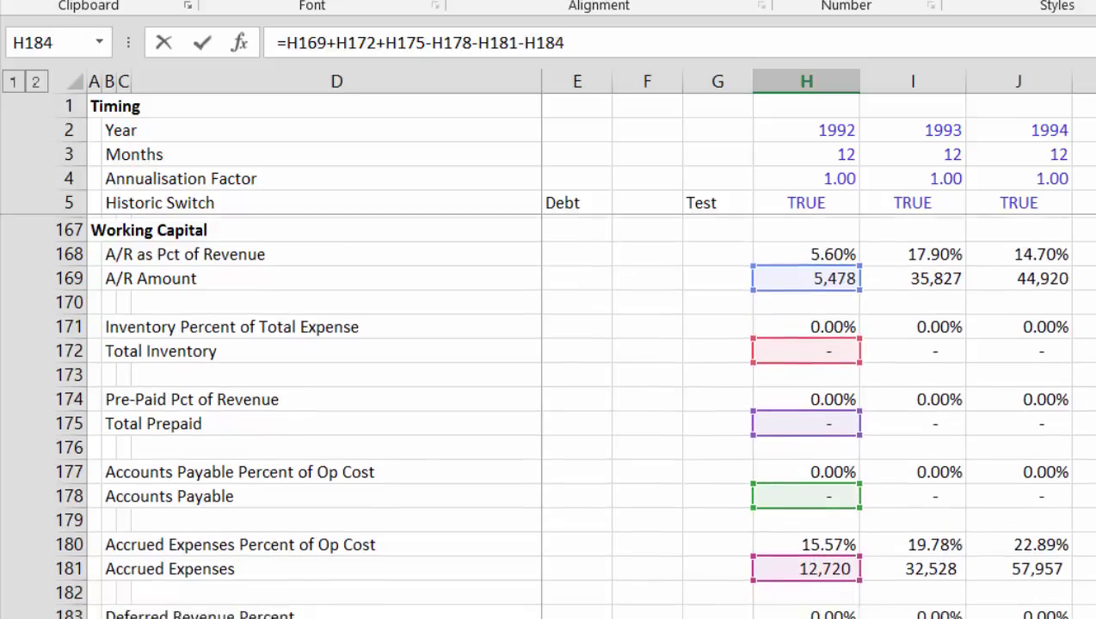
{"action": "key", "text": "Down"}
{"action": "key", "text": "Up"}
{"action": "key", "text": "Return"}
- Fill the Total Working Capital formula from H186 across the remaining year columns
{"action": "left_click", "coordinate": [806, 613]}
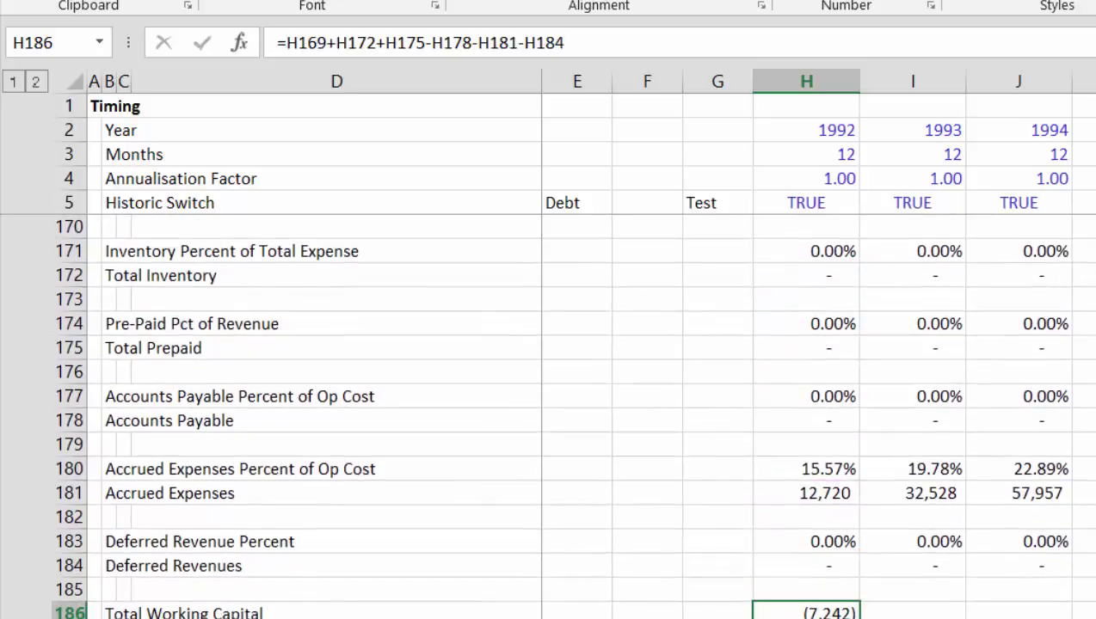
{"action": "key", "text": "ctrl+shift+Right"}
{"action": "key", "text": "Down"}
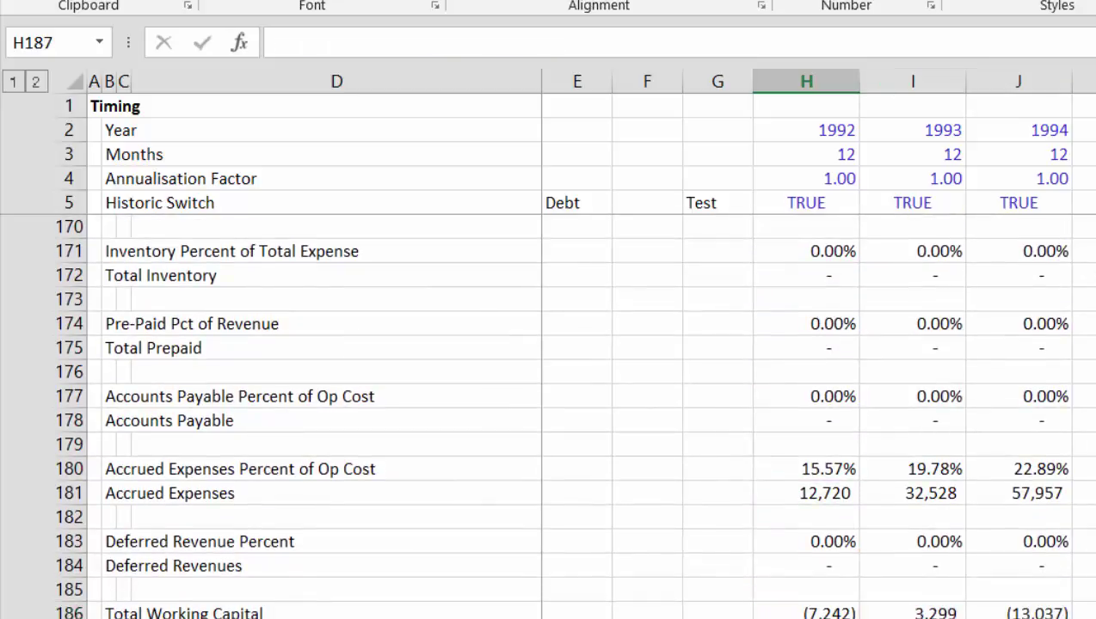
- Insert a row beneath Total Working Capital and enter the label Change in Working Capital in B187
{"action": "key", "text": "Left"}
{"action": "key", "text": "Left"}
{"action": "key", "text": "Left"}
{"action": "key", "text": "Left"}
{"action": "key", "text": "shift+space"}
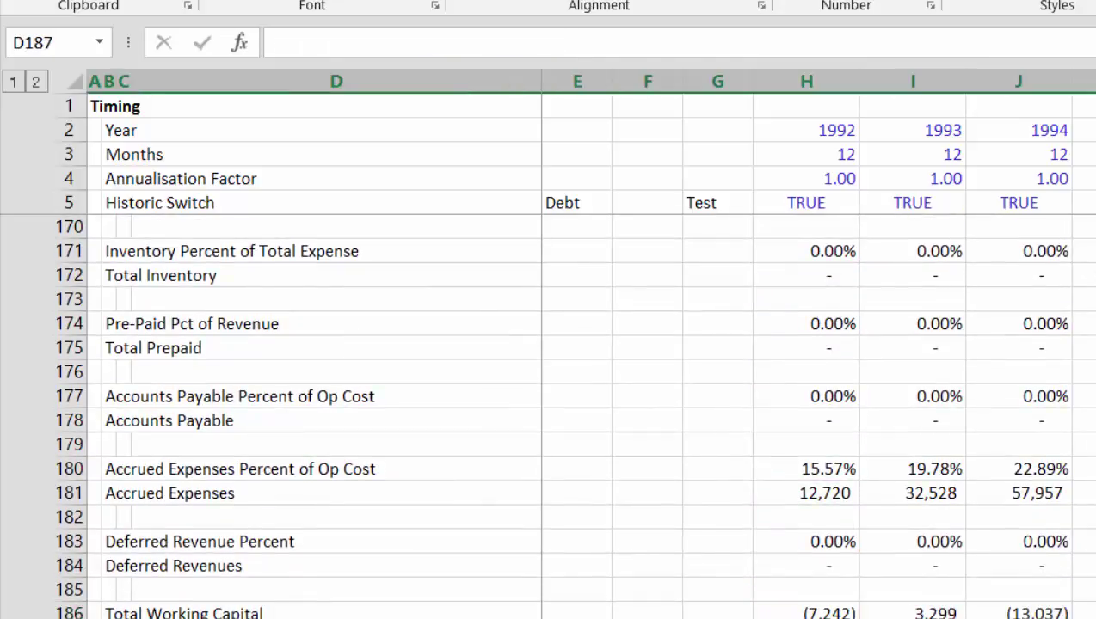
{"action": "key", "text": "Left"}
{"action": "key", "text": "Left"}
{"action": "type", "text": "C"}
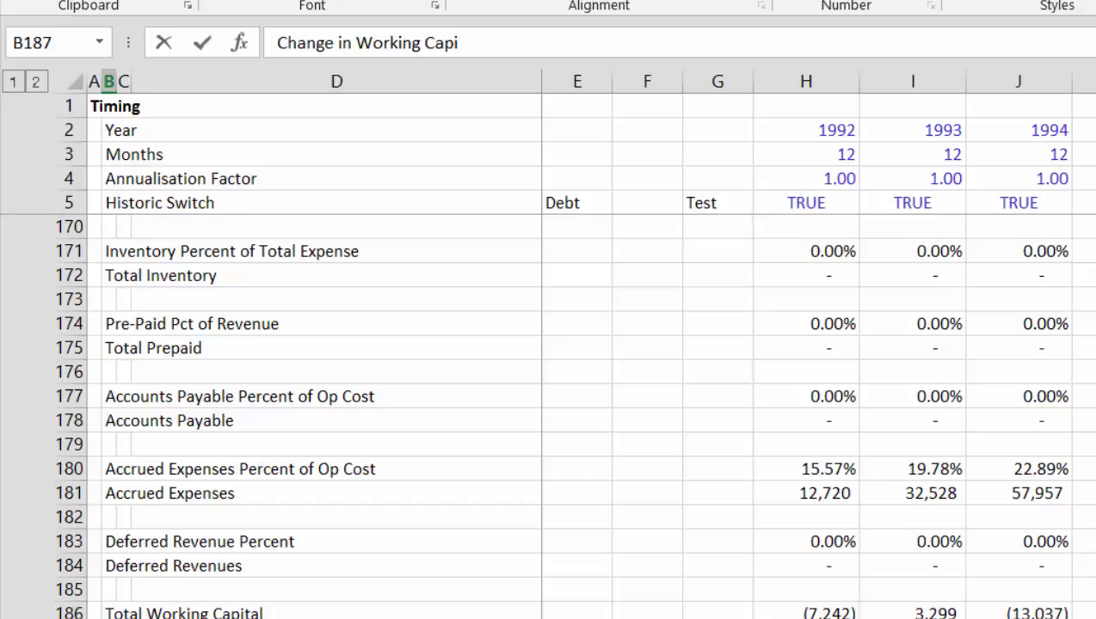
{"action": "type", "text": "hange in Working Capital"}
{"action": "key", "text": "Return"}
{"action": "key", "text": "Up"}
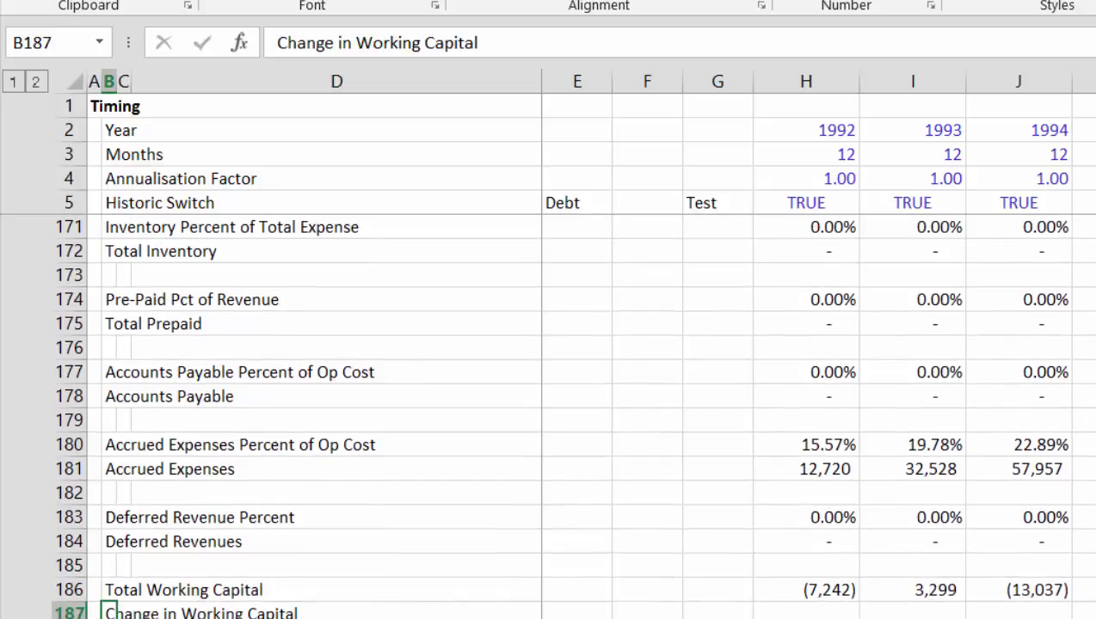
- Calculate the yearly change in working capital with =H186-G186 in H187 and fill it across the year columns
{"action": "key", "text": "Right"}
{"action": "key", "text": "Right"}
{"action": "key", "text": "Right"}
{"action": "key", "text": "Right"}
{"action": "key", "text": "Right"}
{"action": "key", "text": "Right"}
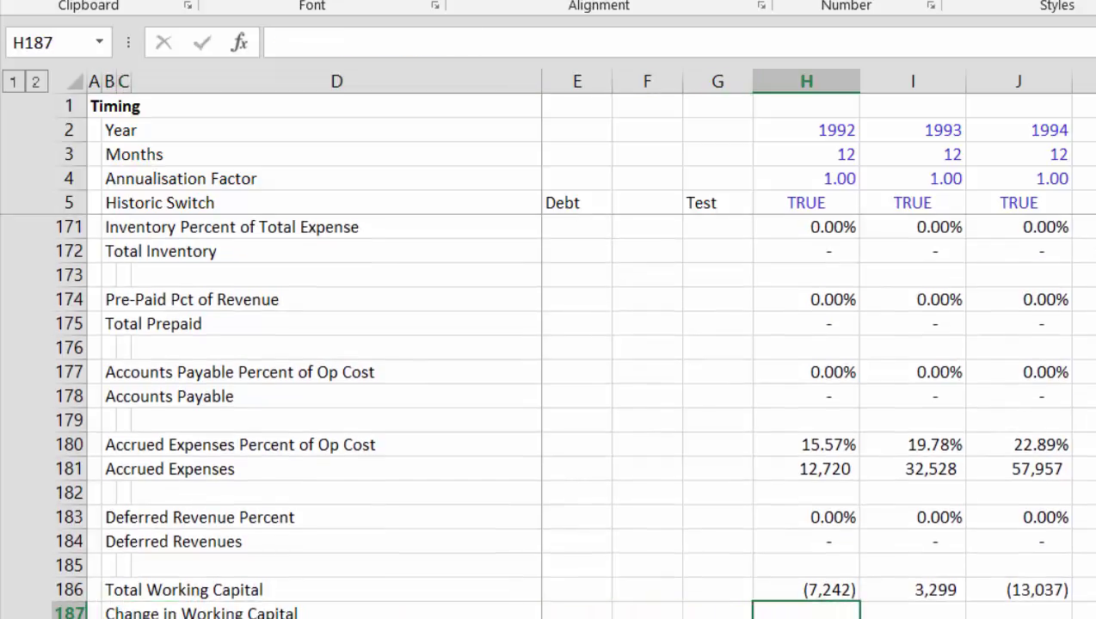
{"action": "type", "text": "="}
{"action": "key", "text": "Up"}
{"action": "type", "text": "-"}
{"action": "key", "text": "Left"}
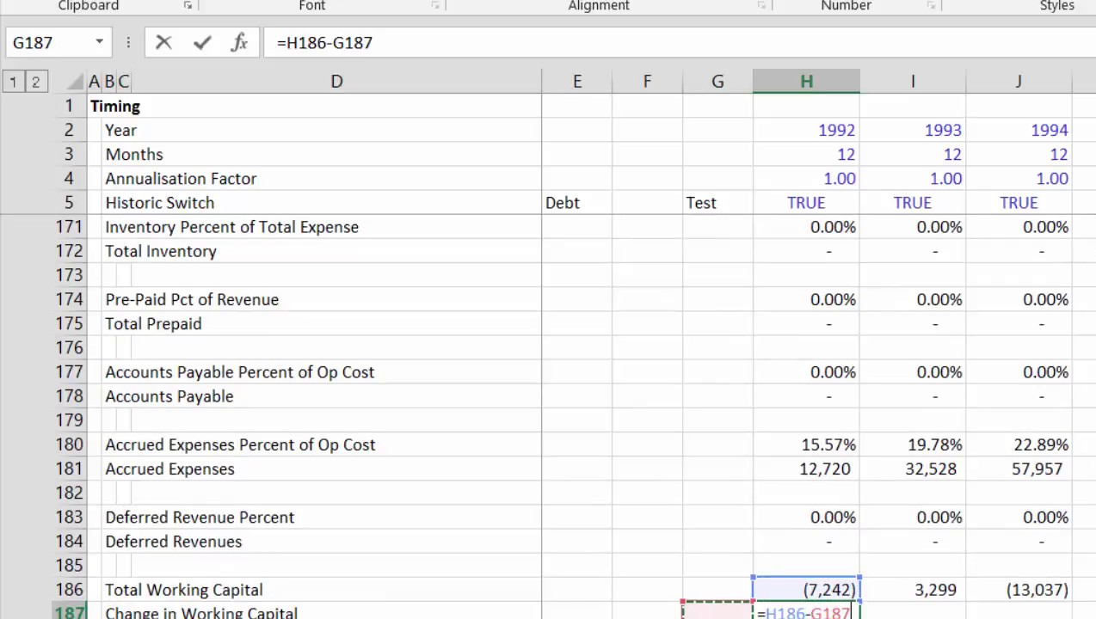
{"action": "key", "text": "Up"}
{"action": "key", "text": "Return"}
{"action": "key", "text": "Up"}
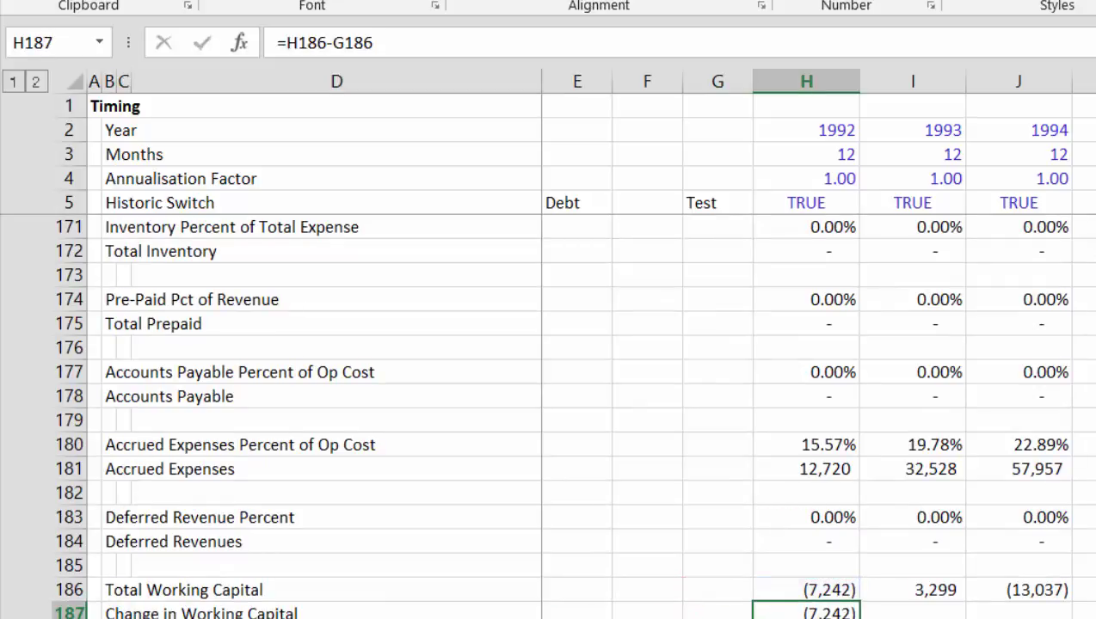
{"action": "key", "text": "ctrl+shift+Right"}
{"action": "key", "text": "ctrl+r"}
- Link the 1992 Less: Working Capital Change cell H237 in Cash Flow to Change in Working Capital with =H187
{"action": "key", "text": "Down"}
{"action": "key", "text": "Down"}
{"action": "key", "text": "Down"}
{"action": "key", "text": "Down"}
{"action": "key", "text": "Down"}
{"action": "key", "text": "Down"}
{"action": "key", "text": "Down"}
{"action": "key", "text": "Down"}
{"action": "key", "text": "Down"}
{"action": "key", "text": "Down"}
{"action": "key", "text": "Down"}
{"action": "key", "text": "Down"}
{"action": "key", "text": "Down"}
{"action": "key", "text": "Down"}
{"action": "key", "text": "Down"}
{"action": "key", "text": "Down"}
{"action": "key", "text": "Down"}
{"action": "key", "text": "Down"}
{"action": "key", "text": "Down"}
{"action": "key", "text": "Down"}
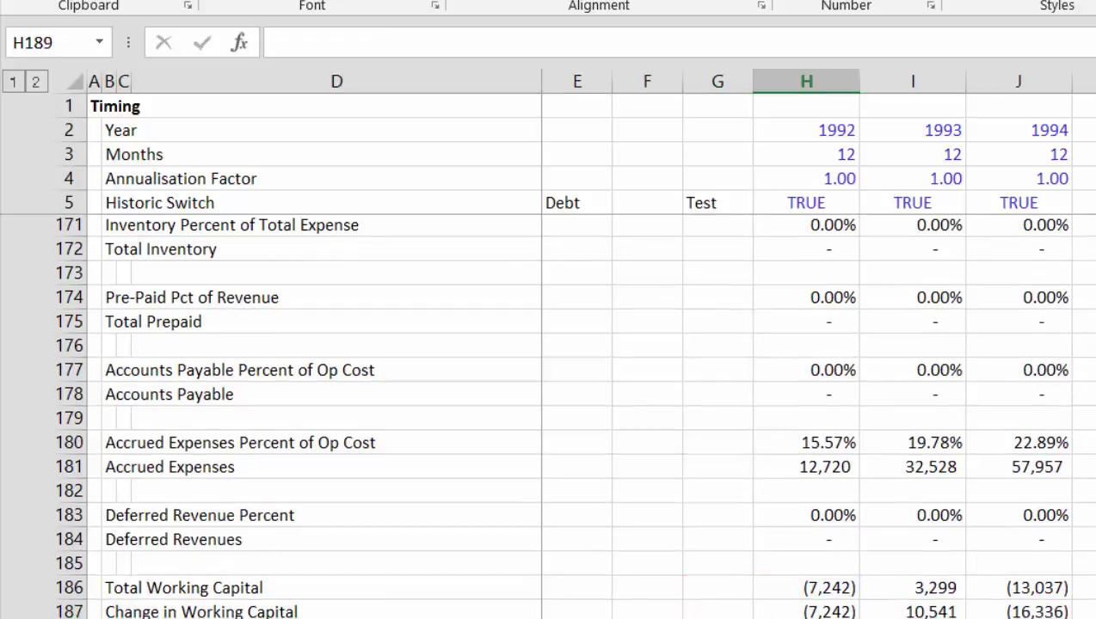
{"action": "key", "text": "Down"}
{"action": "key", "text": "Down"}
{"action": "key", "text": "Down"}
{"action": "key", "text": "Down"}
{"action": "key", "text": "Down"}
{"action": "key", "text": "Down"}
{"action": "key", "text": "Down"}
{"action": "key", "text": "Down"}
{"action": "key", "text": "Down"}
{"action": "key", "text": "Down"}
{"action": "key", "text": "Down"}
{"action": "key", "text": "Down"}
{"action": "key", "text": "Down"}
{"action": "key", "text": "Down"}
{"action": "key", "text": "Down"}
{"action": "key", "text": "Down"}
{"action": "key", "text": "Down"}
{"action": "key", "text": "Down"}
{"action": "key", "text": "Down"}
{"action": "key", "text": "Down"}
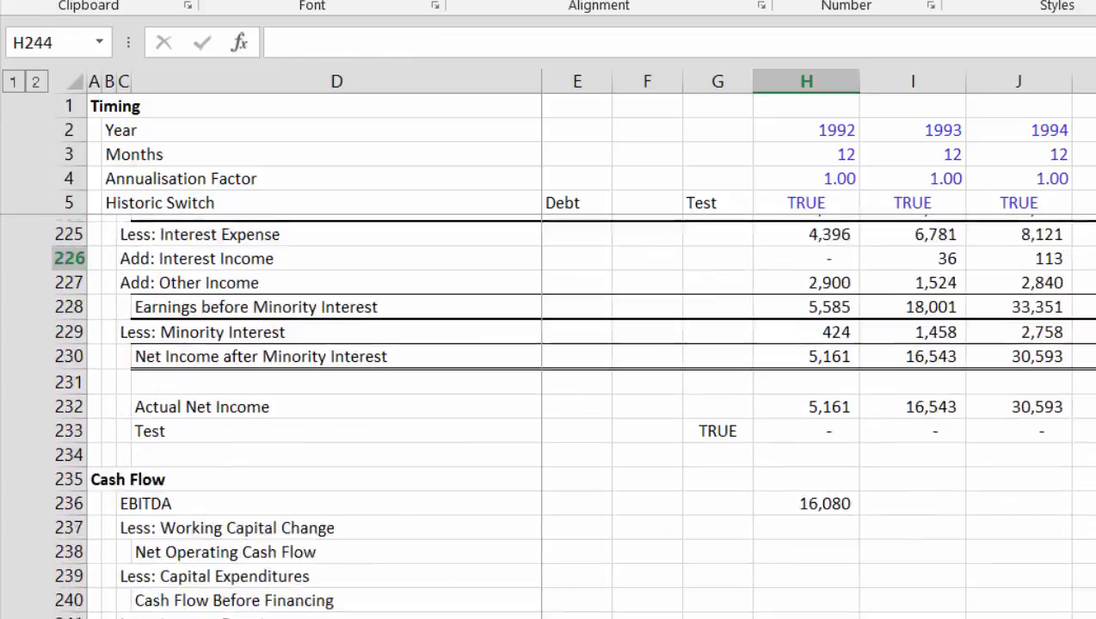
{"action": "key", "text": "Up"}
{"action": "key", "text": "Up"}
{"action": "key", "text": "Up"}
{"action": "key", "text": "Up"}
{"action": "key", "text": "Up"}
{"action": "key", "text": "Up"}
{"action": "key", "text": "Up"}
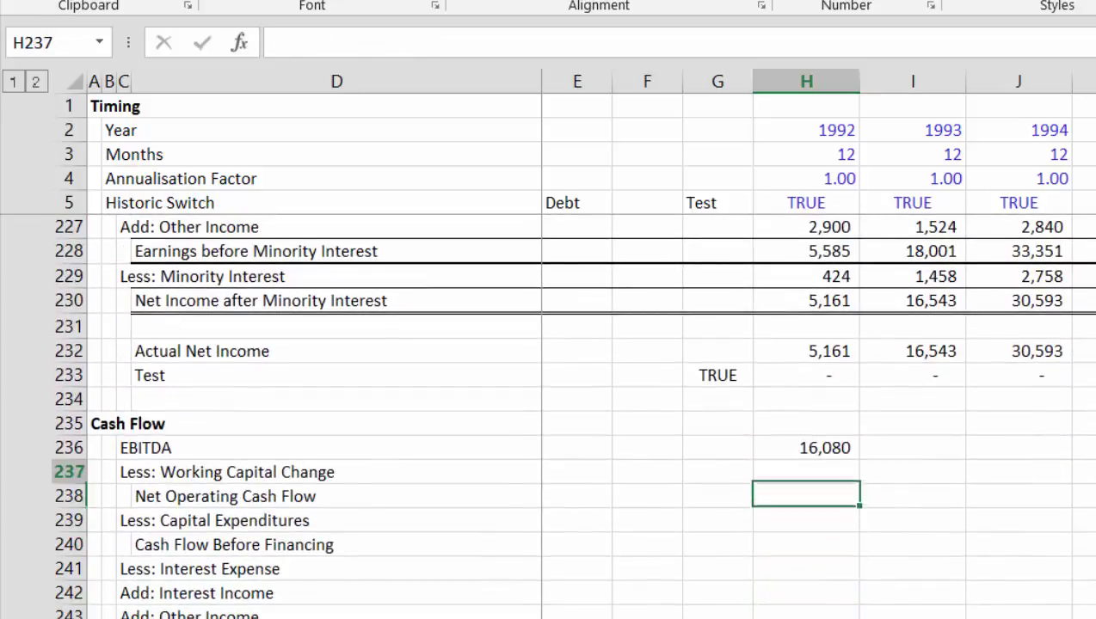
{"action": "type", "text": "="}
{"action": "key", "text": "Up"}
{"action": "key", "text": "Up"}
{"action": "key", "text": "Up"}
{"action": "key", "text": "Up"}
{"action": "key", "text": "Up"}
{"action": "key", "text": "Up"}
{"action": "key", "text": "Up"}
{"action": "key", "text": "Up"}
{"action": "key", "text": "Up"}
{"action": "key", "text": "Up"}
{"action": "key", "text": "Up"}
{"action": "key", "text": "Up"}
{"action": "key", "text": "Up"}
{"action": "key", "text": "Up"}
{"action": "key", "text": "Up"}
{"action": "key", "text": "Up"}
{"action": "key", "text": "Up"}
{"action": "key", "text": "Up"}
{"action": "key", "text": "Up"}
{"action": "key", "text": "Up"}
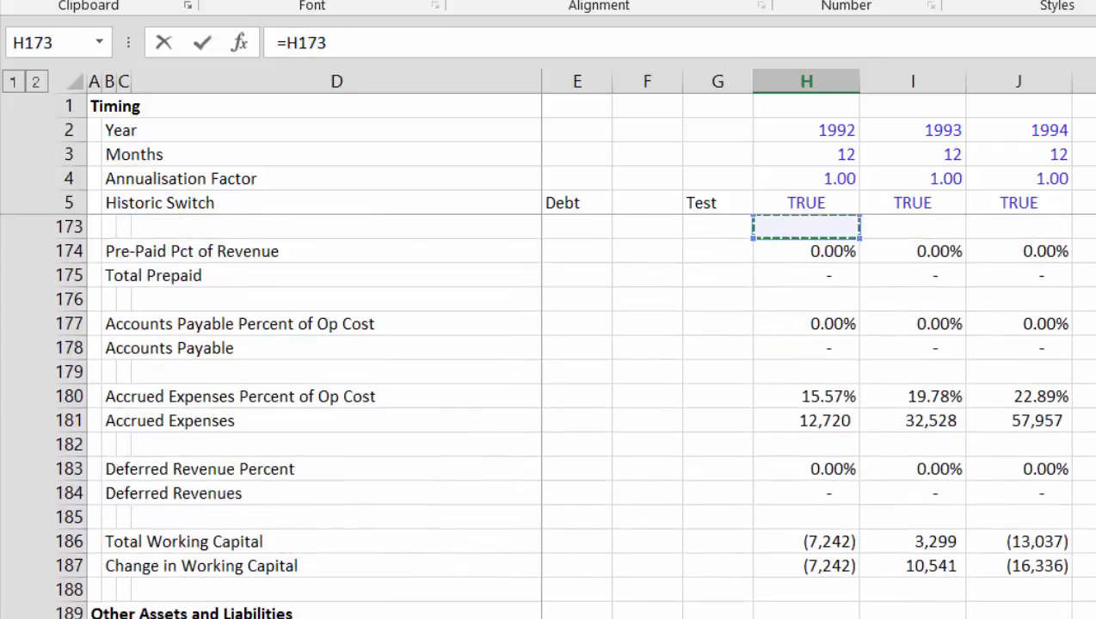
{"action": "key", "text": "Down"}
{"action": "key", "text": "Down"}
{"action": "key", "text": "Down"}
{"action": "key", "text": "Down"}
{"action": "key", "text": "Down"}
{"action": "key", "text": "Down"}
{"action": "key", "text": "Down"}
{"action": "key", "text": "Down"}
{"action": "key", "text": "Down"}
{"action": "key", "text": "Down"}
{"action": "key", "text": "Down"}
{"action": "key", "text": "Down"}
{"action": "key", "text": "Down"}
{"action": "key", "text": "Down"}
{"action": "key", "text": "Return"}
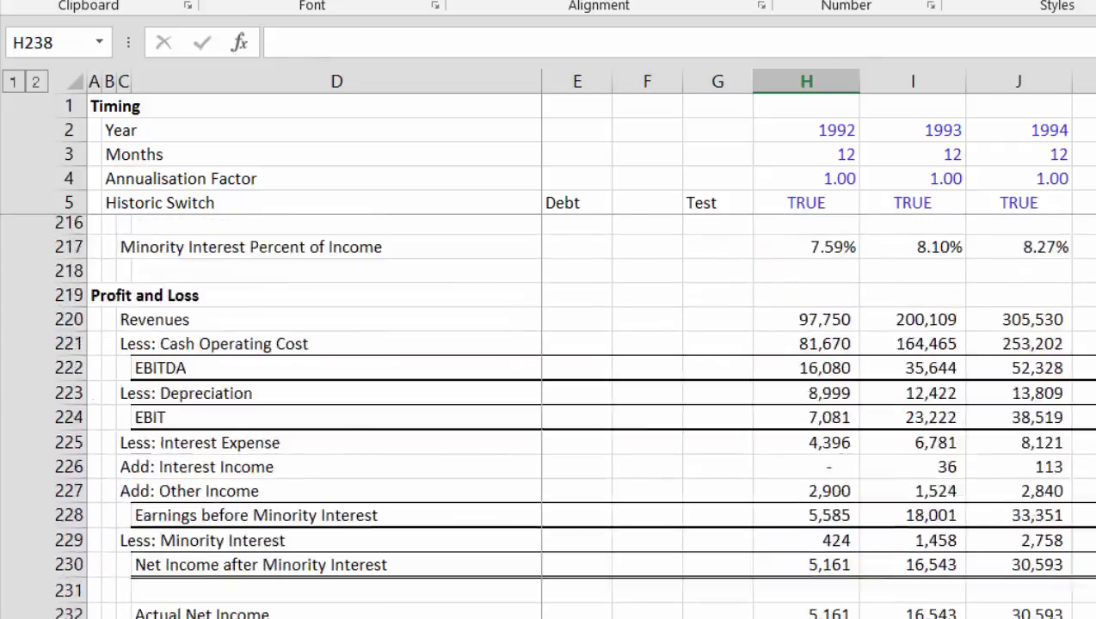
- Calculate the 1992 Net Operating Cash Flow in H238 as EBITDA less the working capital change with =H236-H237
{"action": "type", "text": "="}
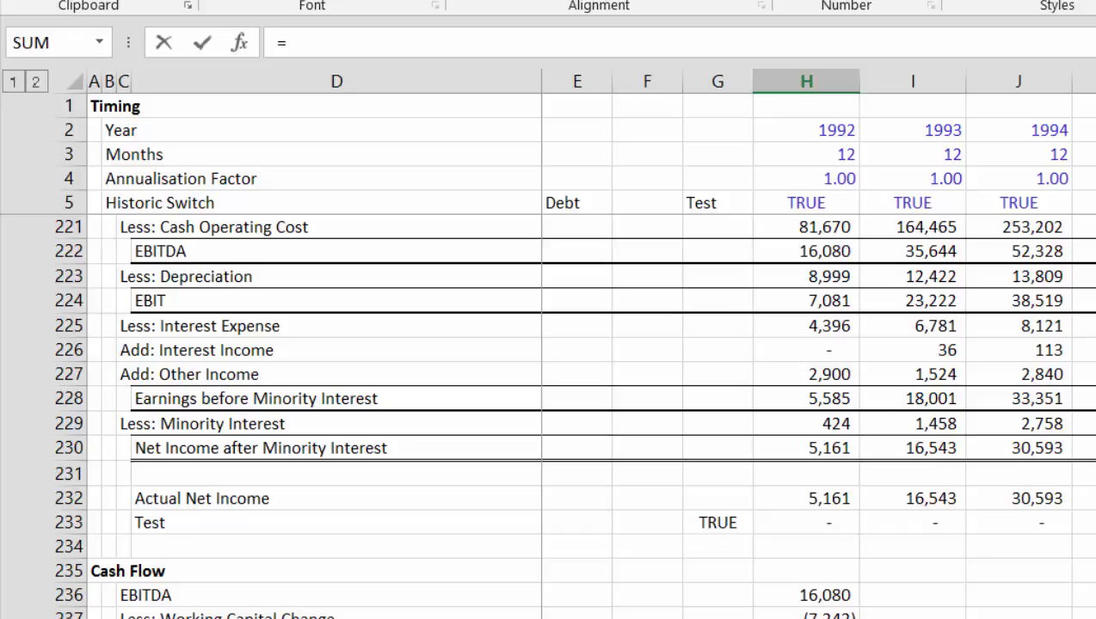
{"action": "key", "text": "Up"}
{"action": "key", "text": "Up"}
{"action": "type", "text": "-"}
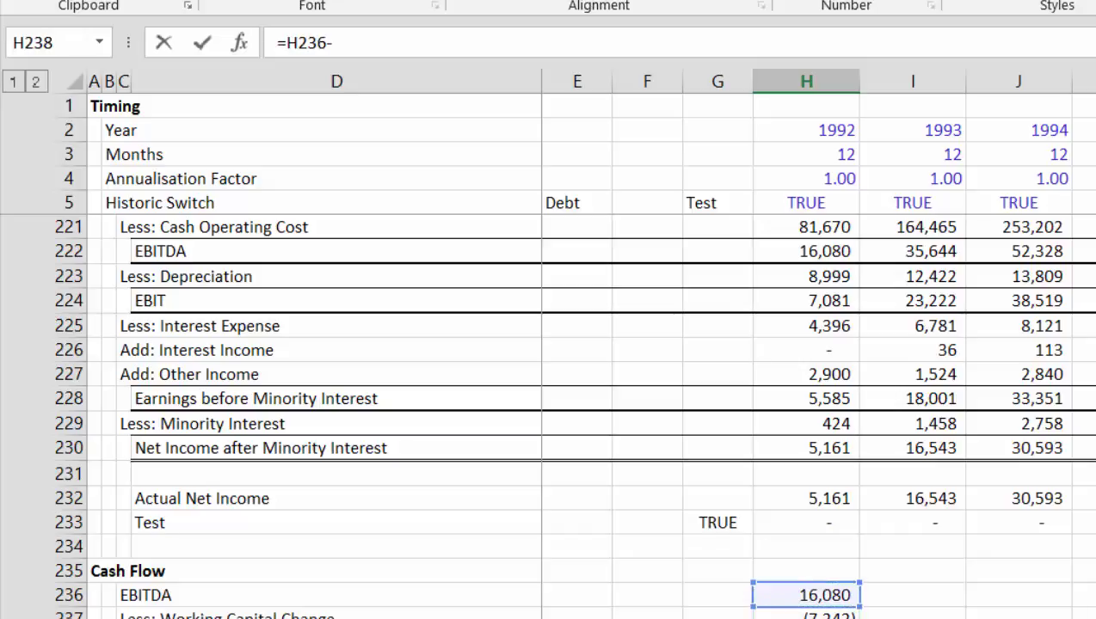
{"action": "key", "text": "Down"}
{"action": "key", "text": "Return"}
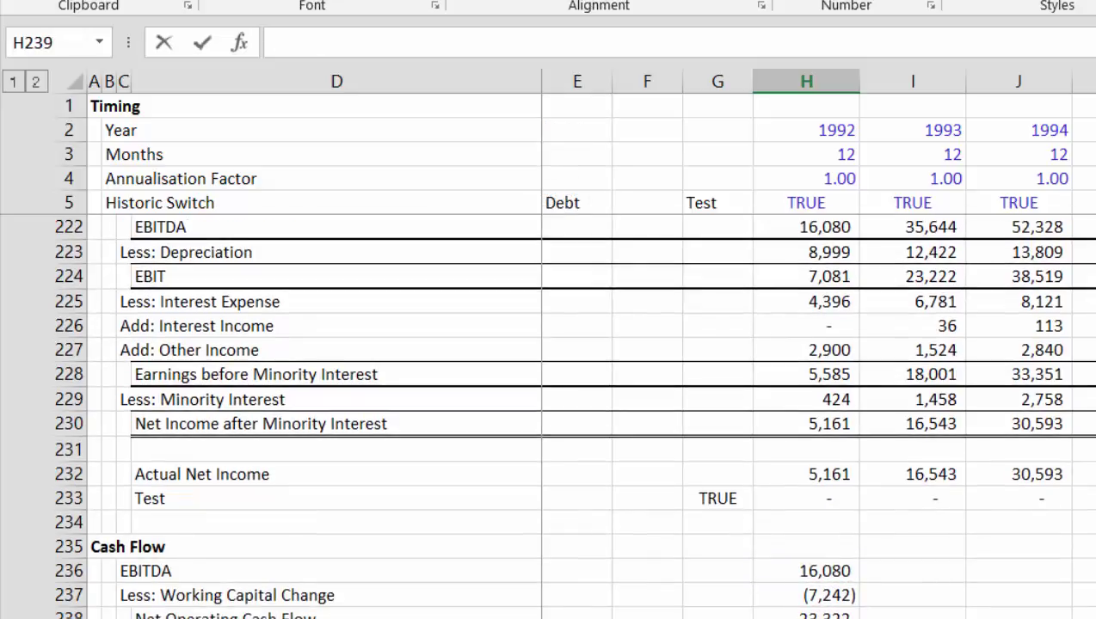
- Link the 1992 Less: Capital Expenditures cell H239 in Cash Flow to Maintenance Capital Expenditures with =H139
{"action": "type", "text": "="}
{"action": "key", "text": "Up"}
{"action": "key", "text": "Up"}
{"action": "key", "text": "Up"}
{"action": "key", "text": "Up"}
{"action": "key", "text": "Up"}
{"action": "key", "text": "Up"}
{"action": "key", "text": "Up"}
{"action": "key", "text": "Up"}
{"action": "key", "text": "Up"}
{"action": "key", "text": "Up"}
{"action": "key", "text": "Up"}
{"action": "key", "text": "Up"}
{"action": "key", "text": "Up"}
{"action": "key", "text": "Up"}
{"action": "key", "text": "Up"}
{"action": "key", "text": "Up"}
{"action": "key", "text": "Up"}
{"action": "key", "text": "Up"}
{"action": "key", "text": "Up"}
{"action": "key", "text": "Up"}
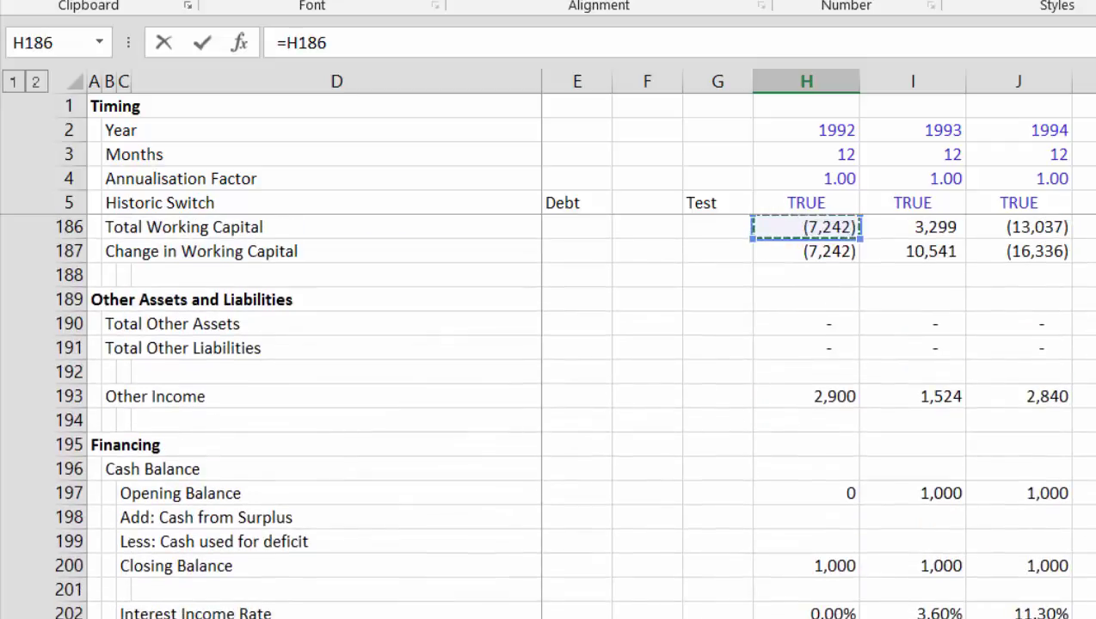
{"action": "key", "text": "Up"}
{"action": "key", "text": "Up"}
{"action": "key", "text": "Up"}
{"action": "key", "text": "Up"}
{"action": "key", "text": "Up"}
{"action": "key", "text": "Up"}
{"action": "key", "text": "Up"}
{"action": "key", "text": "Up"}
{"action": "key", "text": "Up"}
{"action": "key", "text": "Up"}
{"action": "key", "text": "Up"}
{"action": "key", "text": "Up"}
{"action": "key", "text": "Up"}
{"action": "key", "text": "Up"}
{"action": "key", "text": "Up"}
{"action": "key", "text": "Up"}
{"action": "key", "text": "Up"}
{"action": "key", "text": "Up"}
{"action": "key", "text": "Up"}
{"action": "key", "text": "Up"}
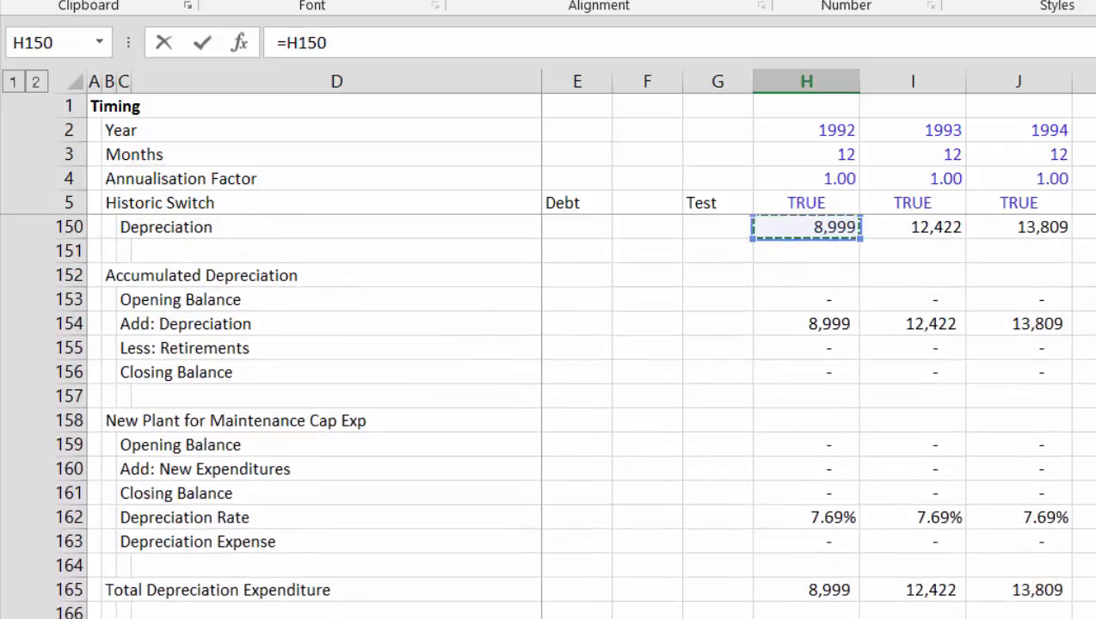
{"action": "key", "text": "Up"}
{"action": "key", "text": "Up"}
{"action": "key", "text": "Up"}
{"action": "key", "text": "Up"}
{"action": "key", "text": "Up"}
{"action": "key", "text": "Up"}
{"action": "key", "text": "Up"}
{"action": "key", "text": "Up"}
{"action": "key", "text": "Up"}
{"action": "key", "text": "Up"}
{"action": "key", "text": "Up"}
{"action": "key", "text": "Up"}
{"action": "key", "text": "Up"}
{"action": "key", "text": "Up"}
{"action": "key", "text": "Up"}
{"action": "key", "text": "Up"}
{"action": "key", "text": "Up"}
{"action": "key", "text": "Up"}
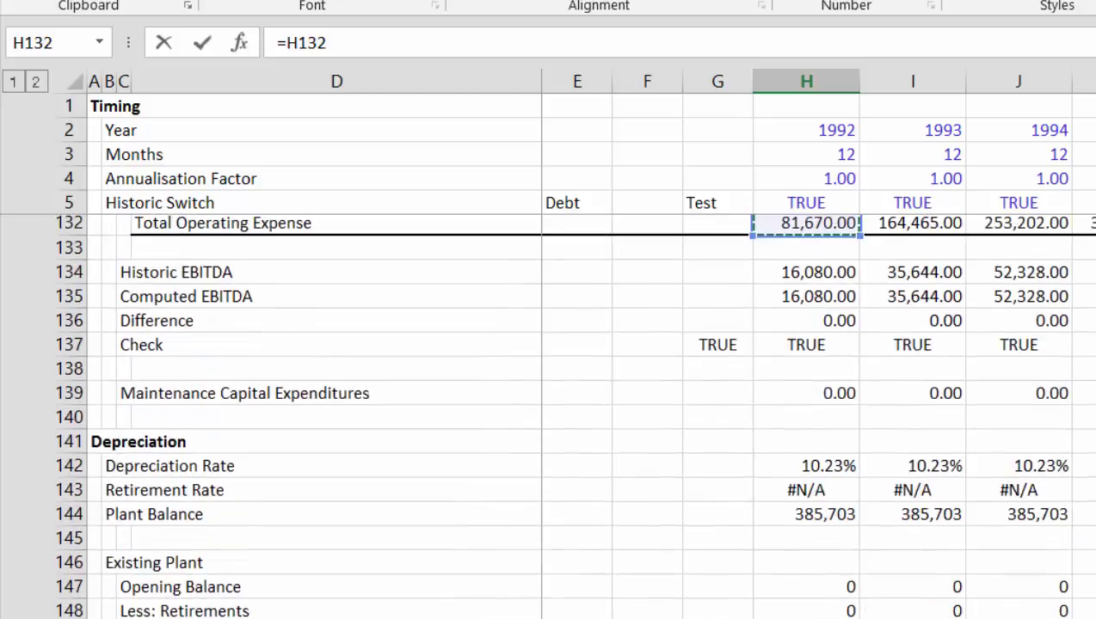
{"action": "key", "text": "Down"}
{"action": "key", "text": "Down"}
{"action": "key", "text": "Down"}
{"action": "key", "text": "Down"}
{"action": "key", "text": "Down"}
{"action": "key", "text": "Down"}
{"action": "key", "text": "Down"}
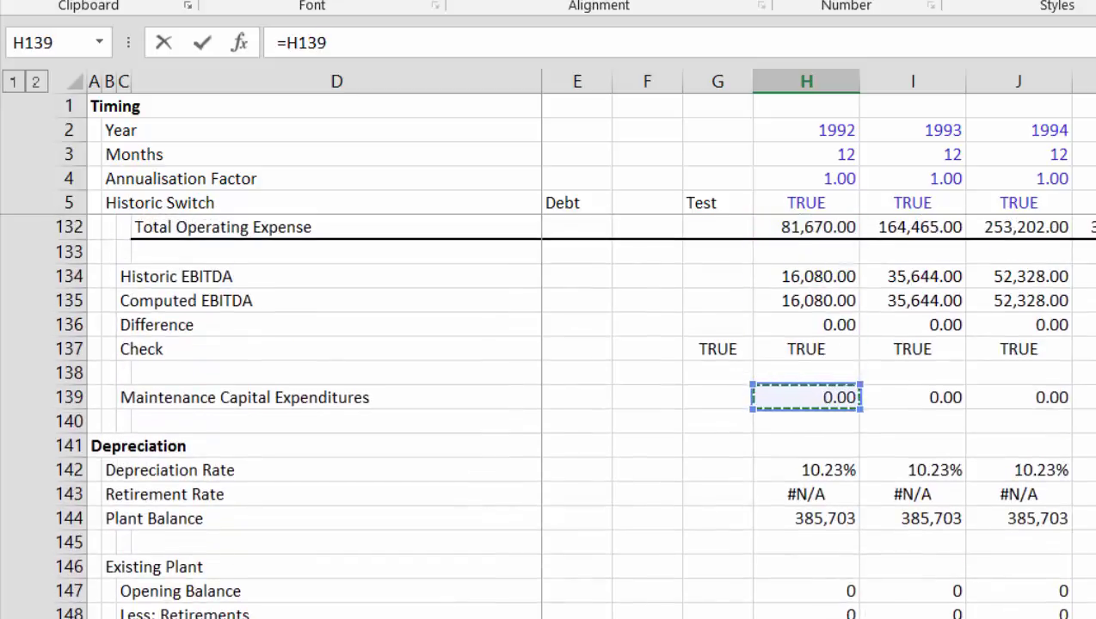
{"action": "key", "text": "Return"}
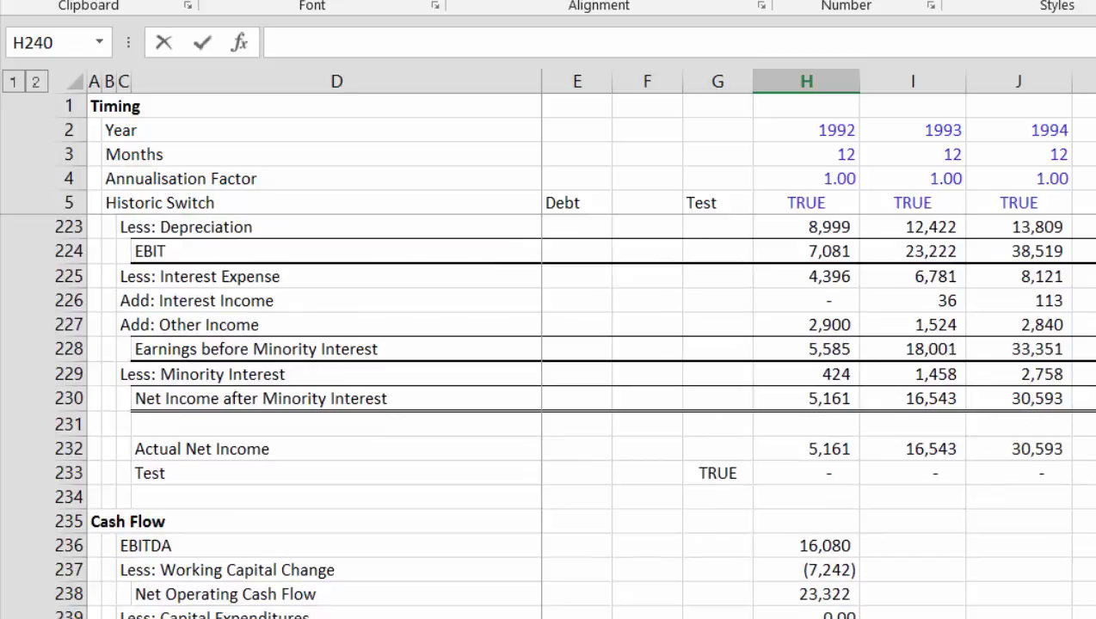
- Calculate the 1992 Cash Flow Before Financing in H240 as net operating cash flow less capital expenditures with =H238-H239
{"action": "type", "text": "="}
{"action": "key", "text": "Up"}
{"action": "key", "text": "Up"}
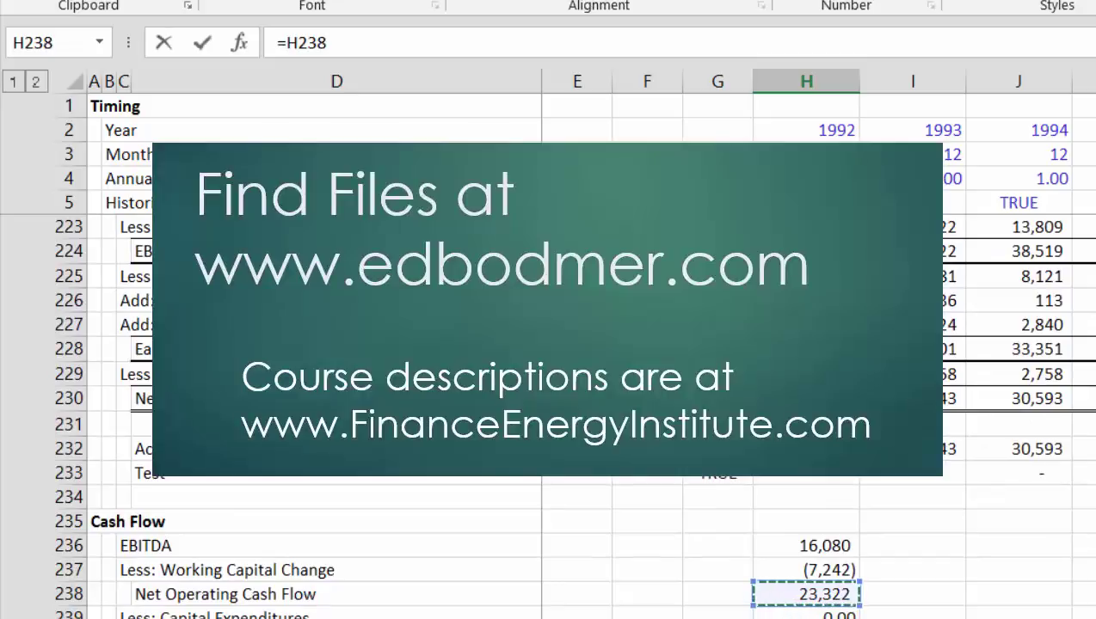
{"action": "type", "text": "-"}
{"action": "key", "text": "Down"}
{"action": "key", "text": "Return"}
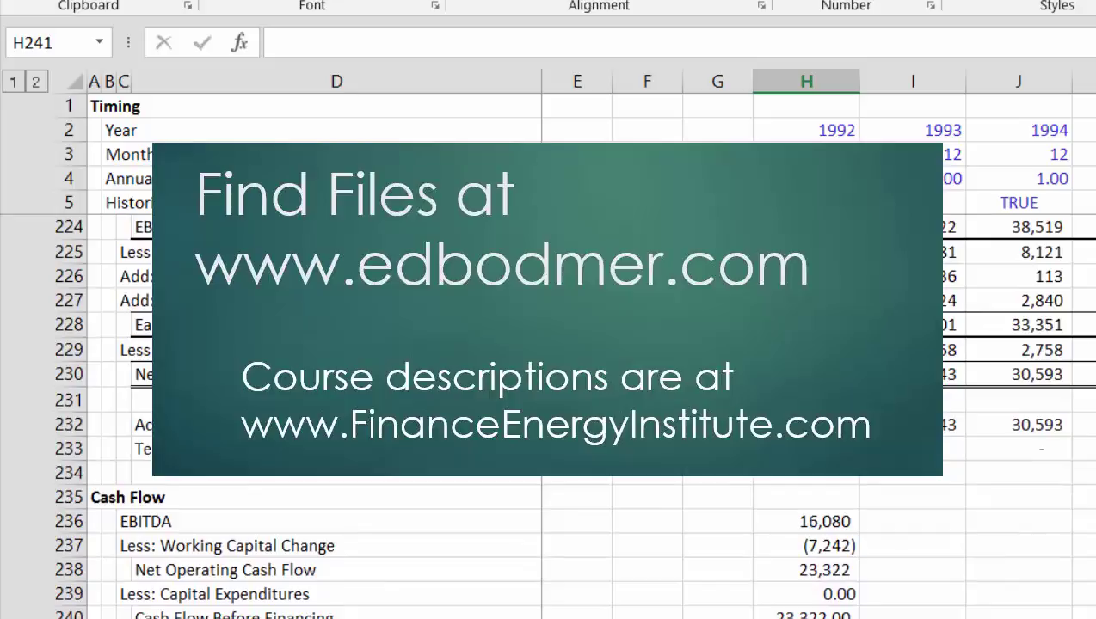
- Link the 1992 Less: Interest Expense cell H241 in Cash Flow to the profit and loss interest expense with =H225
{"action": "type", "text": "="}
{"action": "key", "text": "Up"}
{"action": "key", "text": "Up"}
{"action": "key", "text": "Up"}
{"action": "key", "text": "Up"}
{"action": "key", "text": "Up"}
{"action": "key", "text": "Up"}
{"action": "key", "text": "Up"}
{"action": "key", "text": "Up"}
{"action": "key", "text": "Up"}
{"action": "key", "text": "Up"}
{"action": "key", "text": "Up"}
{"action": "key", "text": "Up"}
{"action": "key", "text": "Up"}
{"action": "key", "text": "Up"}
{"action": "key", "text": "Up"}
{"action": "key", "text": "Up"}
{"action": "key", "text": "Up"}
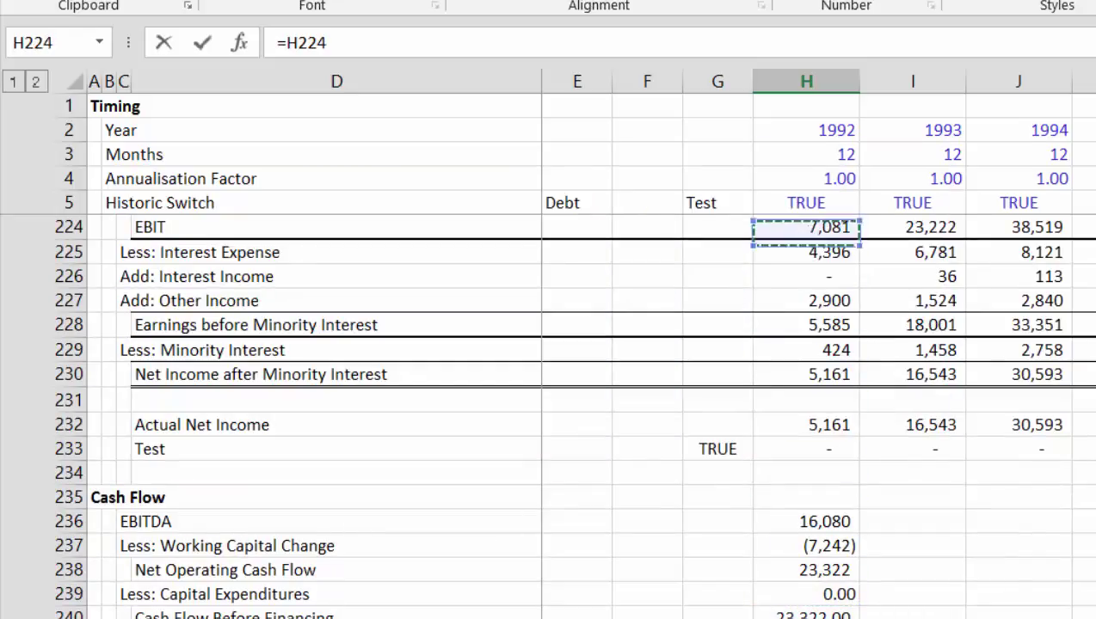
{"action": "key", "text": "Down"}
{"action": "key", "text": "Return"}
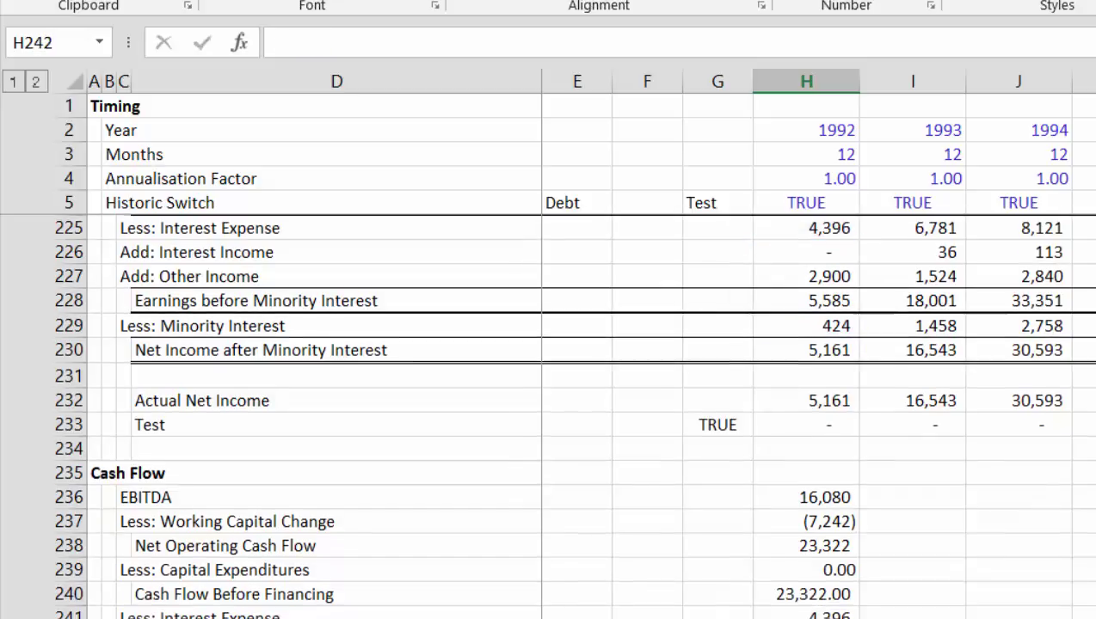
- Link the 1992 Add: Interest Income cell H242 in Cash Flow to the profit and loss interest income with =H226
{"action": "type", "text": "="}
{"action": "key", "text": "Up"}
{"action": "key", "text": "Up"}
{"action": "key", "text": "Up"}
{"action": "key", "text": "Up"}
{"action": "key", "text": "Up"}
{"action": "key", "text": "Up"}
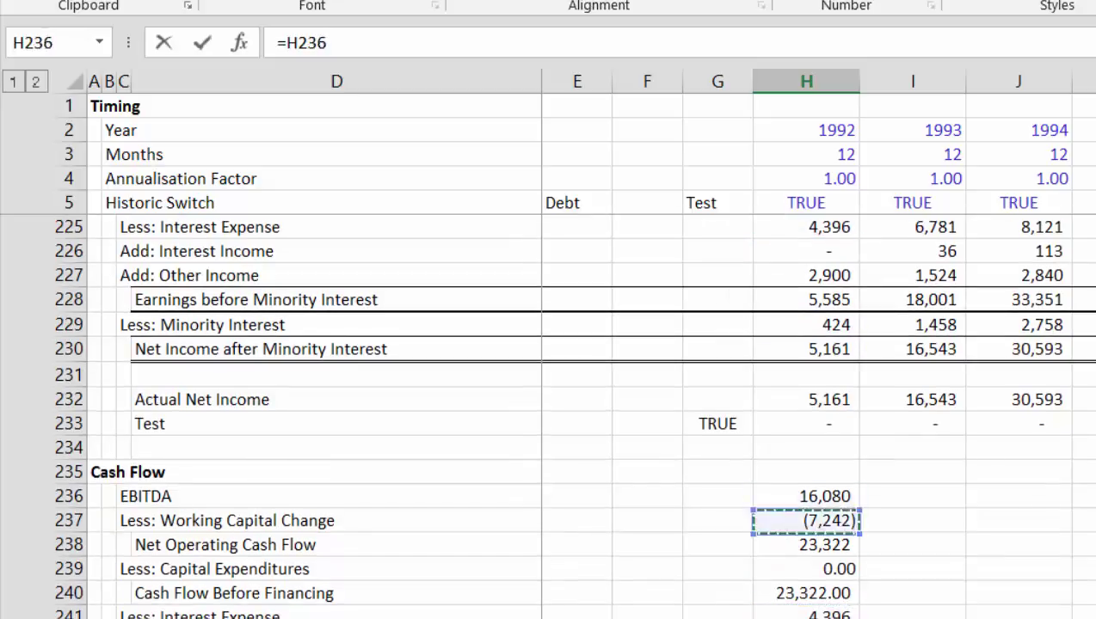
{"action": "key", "text": "Up"}
{"action": "key", "text": "Up"}
{"action": "key", "text": "Up"}
{"action": "key", "text": "Up"}
{"action": "key", "text": "Up"}
{"action": "key", "text": "Up"}
{"action": "key", "text": "Up"}
{"action": "key", "text": "Up"}
{"action": "key", "text": "Up"}
{"action": "key", "text": "Up"}
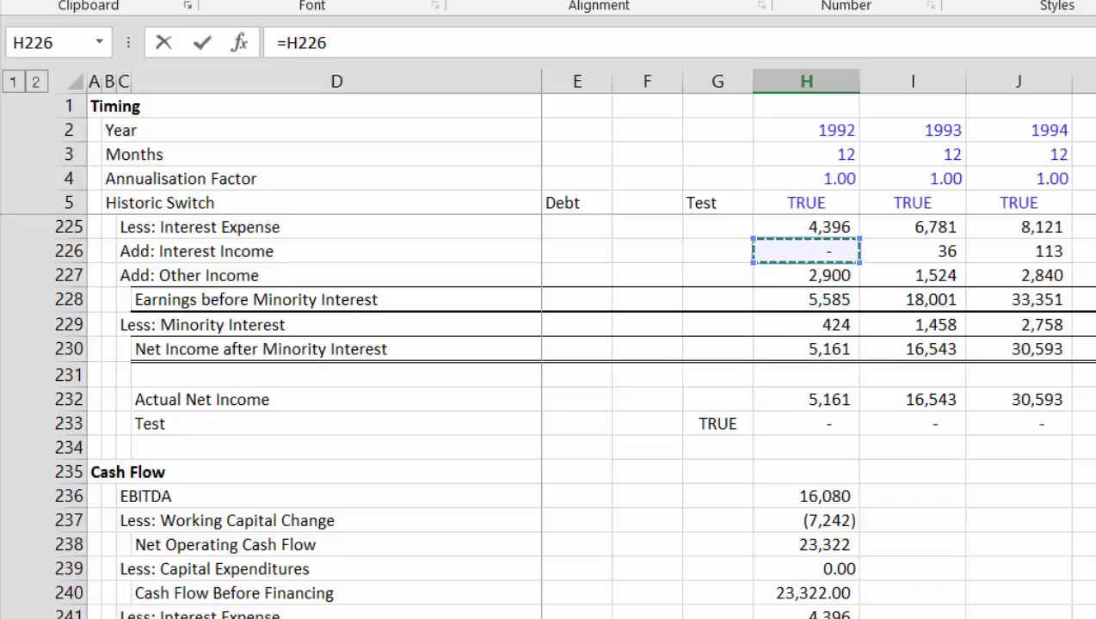
{"action": "key", "text": "Return"}
- Link the 1992 Add: Other Income cell H243 in Cash Flow to the profit and loss other income with =H227
{"action": "type", "text": "="}
{"action": "key", "text": "Up"}
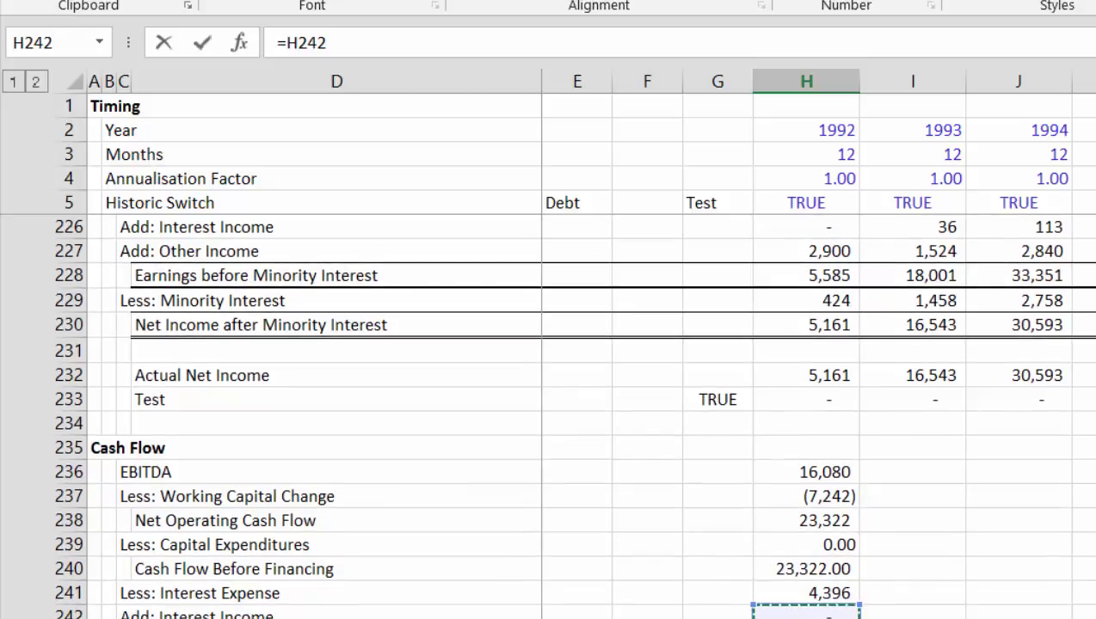
{"action": "key", "text": "Up"}
{"action": "key", "text": "Up"}
{"action": "key", "text": "Up"}
{"action": "key", "text": "Up"}
{"action": "key", "text": "Up"}
{"action": "key", "text": "Up"}
{"action": "key", "text": "Up"}
{"action": "key", "text": "Up"}
{"action": "key", "text": "Up"}
{"action": "key", "text": "Up"}
{"action": "key", "text": "Up"}
{"action": "key", "text": "Up"}
{"action": "key", "text": "Up"}
{"action": "key", "text": "Up"}
{"action": "key", "text": "Up"}
{"action": "key", "text": "Up"}
{"action": "key", "text": "Down"}
{"action": "key", "text": "Return"}
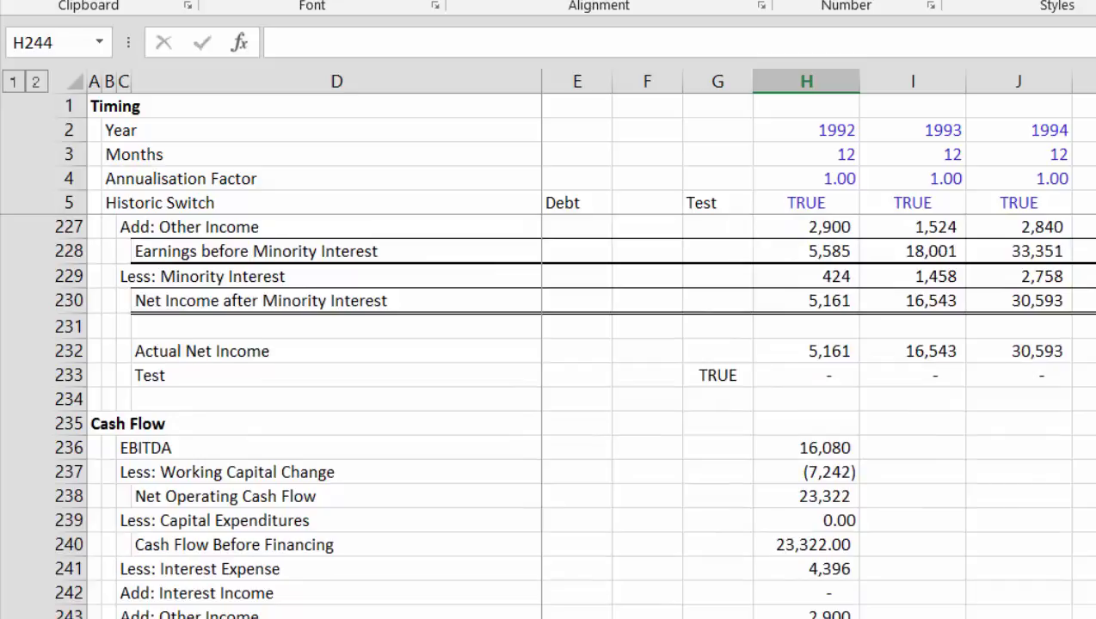
- Calculate the 1992 Net Cash Flow in H245 with =H240-H241-+H242+H243-H244, leaving the Less: Dividends cell H244 empty
{"action": "key", "text": "Down"}
{"action": "type", "text": "="}
{"action": "key", "text": "Up"}
{"action": "key", "text": "Up"}
{"action": "key", "text": "Up"}
{"action": "key", "text": "Up"}
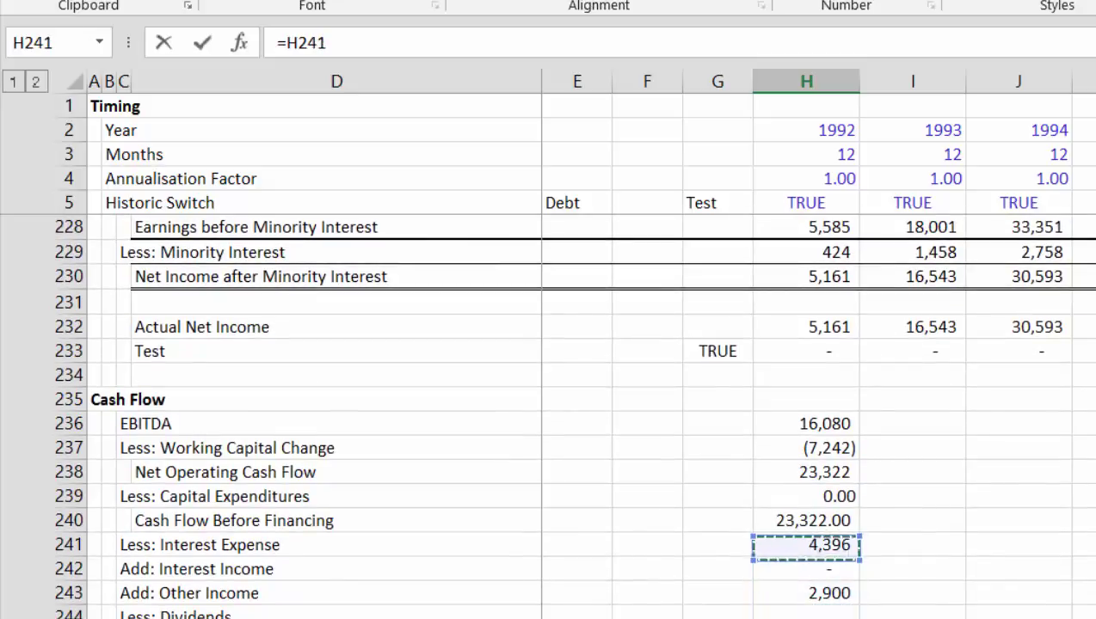
{"action": "key", "text": "Up"}
{"action": "key", "text": "Up"}
{"action": "key", "text": "Down"}
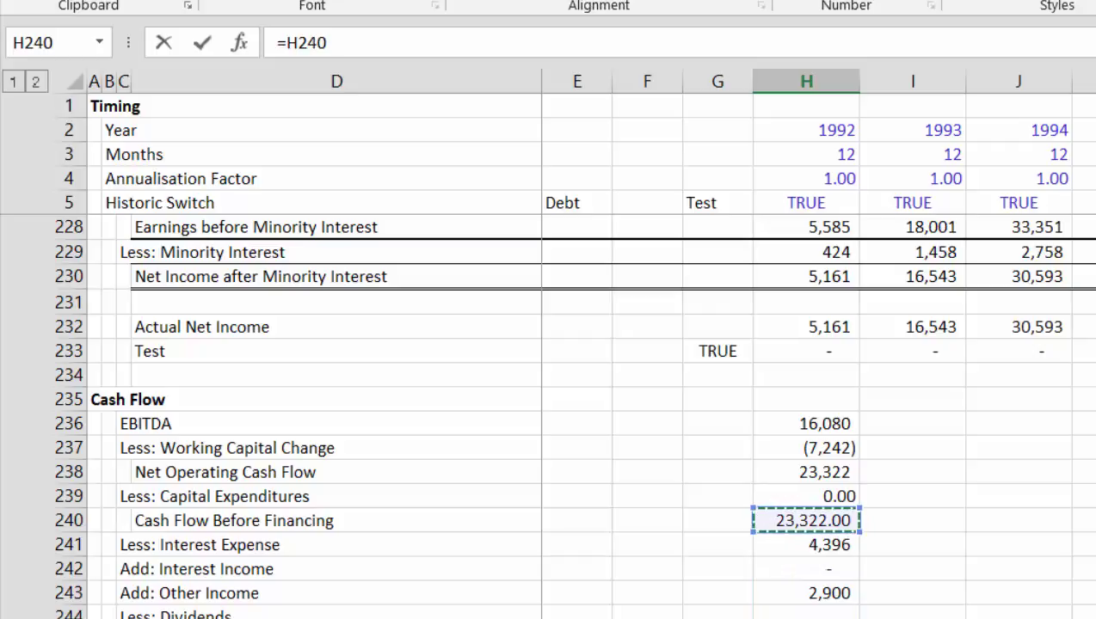
{"action": "type", "text": "-"}
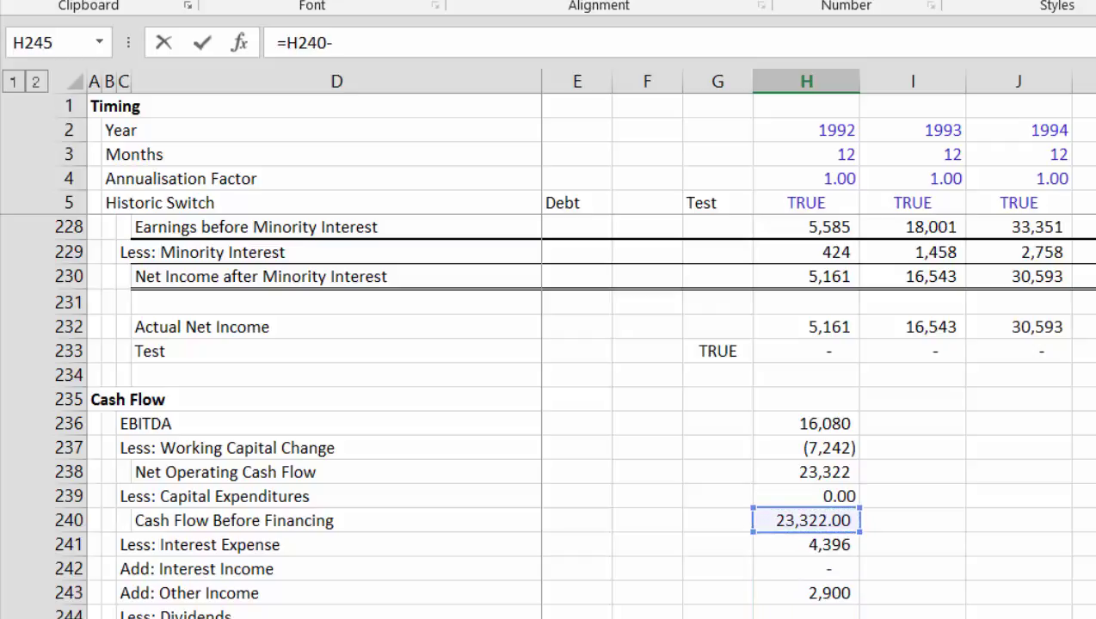
{"action": "key", "text": "Up"}
{"action": "key", "text": "Up"}
{"action": "key", "text": "Up"}
{"action": "key", "text": "Up"}
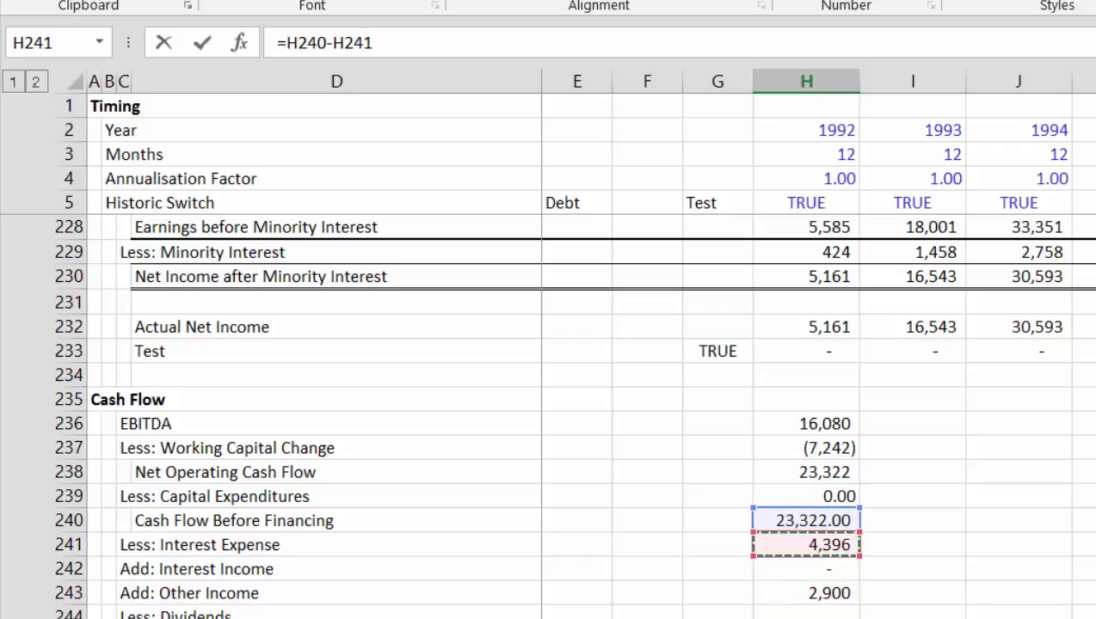
{"action": "type", "text": "-"}
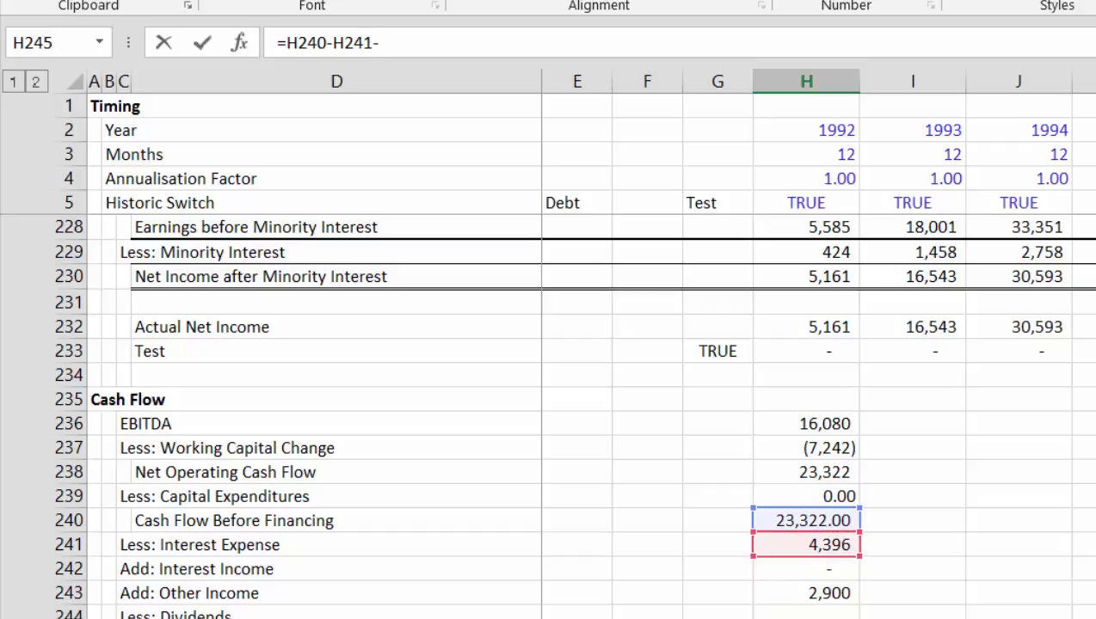
{"action": "type", "text": "+"}
{"action": "key", "text": "Up"}
{"action": "key", "text": "Up"}
{"action": "key", "text": "Up"}
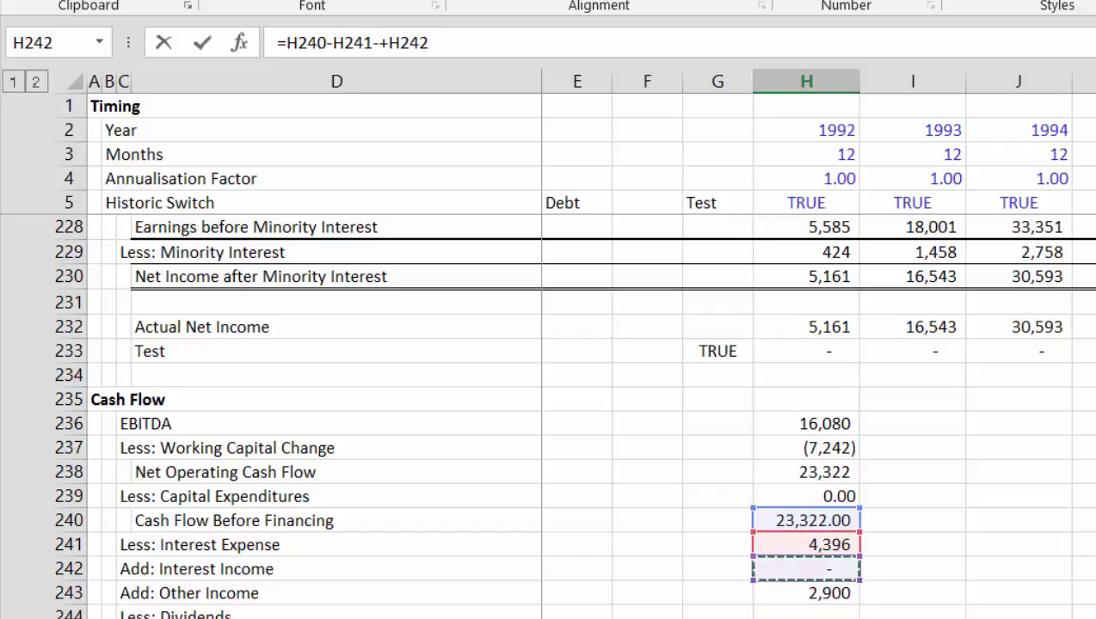
{"action": "type", "text": "+"}
{"action": "key", "text": "Up"}
{"action": "key", "text": "Up"}
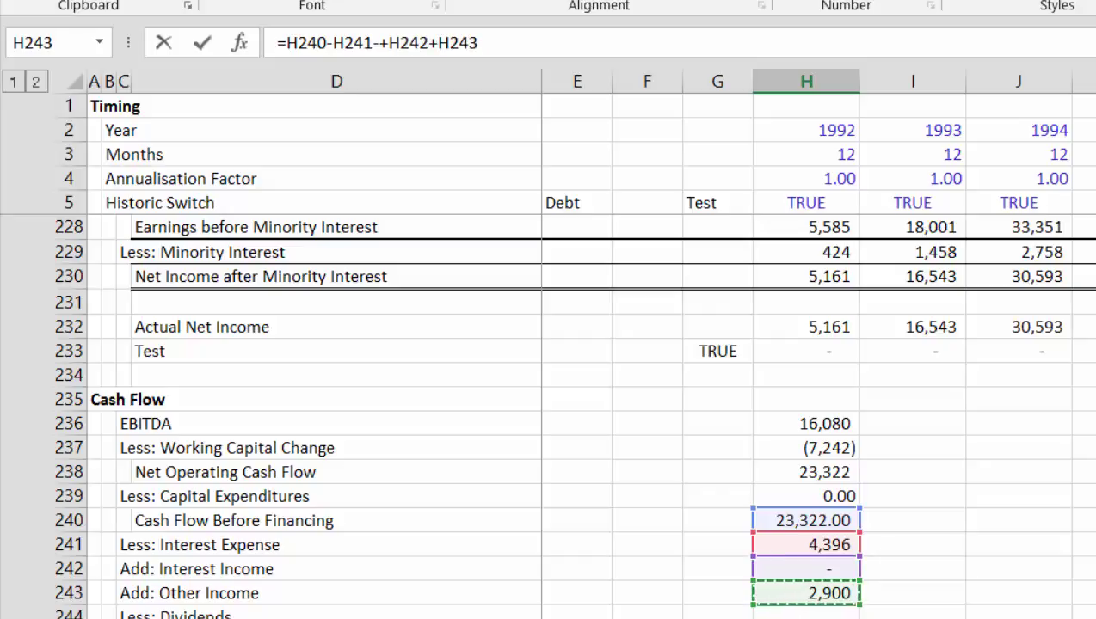
{"action": "type", "text": "-"}
{"action": "key", "text": "Up"}
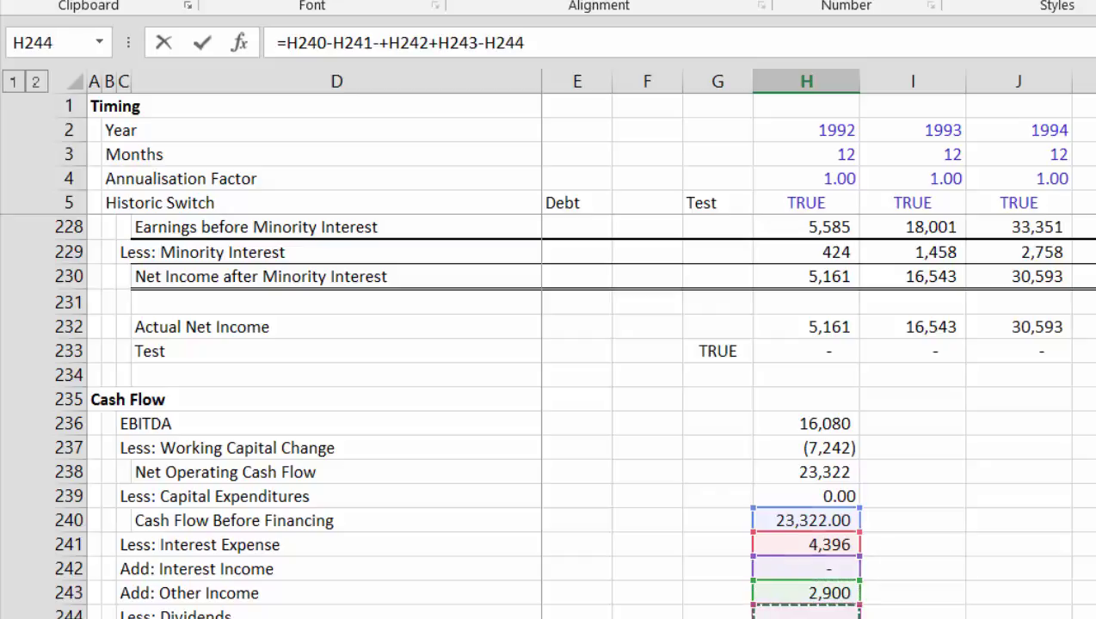
{"action": "key", "text": "Return"}
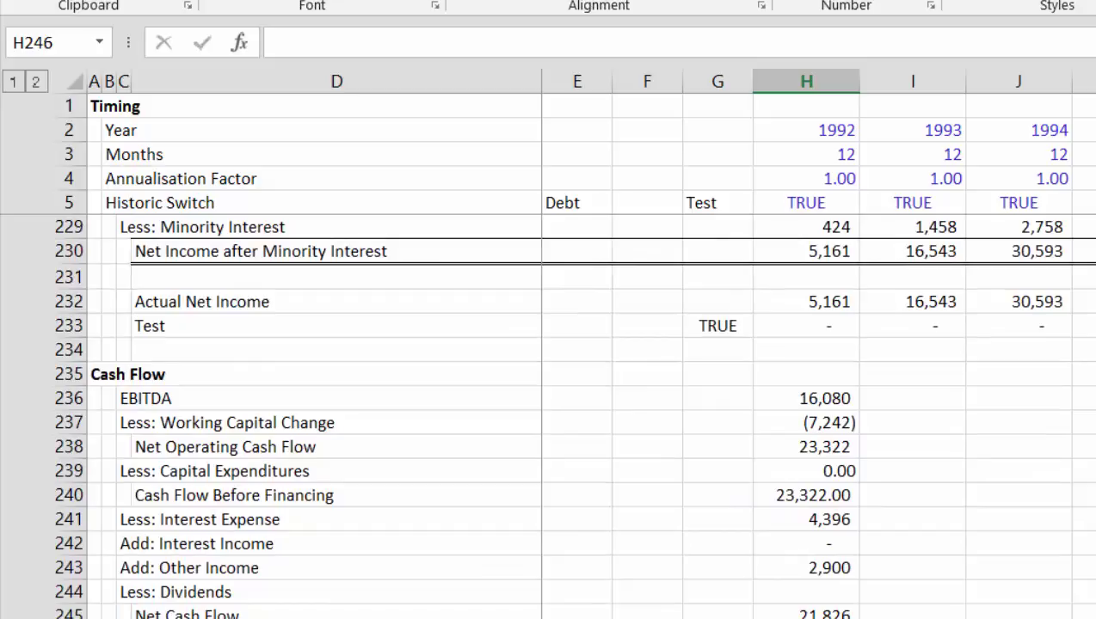
- Calculate the 1992 Less: Reduction in Cash in H246 from negative net cash flow, floored at zero, with =MAX(-H245,0)
{"action": "key", "text": "Down"}
{"action": "key", "text": "Down"}
{"action": "key", "text": "Down"}
{"action": "key", "text": "Up"}
{"action": "key", "text": "Up"}
{"action": "key", "text": "Up"}
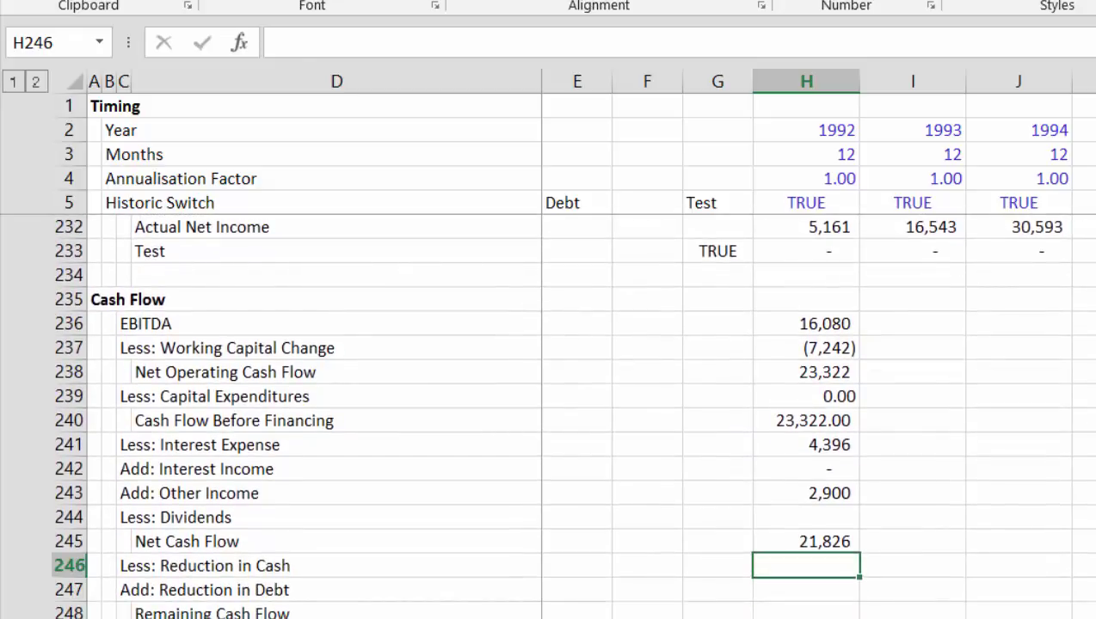
{"action": "key", "text": "Up"}
{"action": "key", "text": "Down"}
{"action": "type", "text": "="}
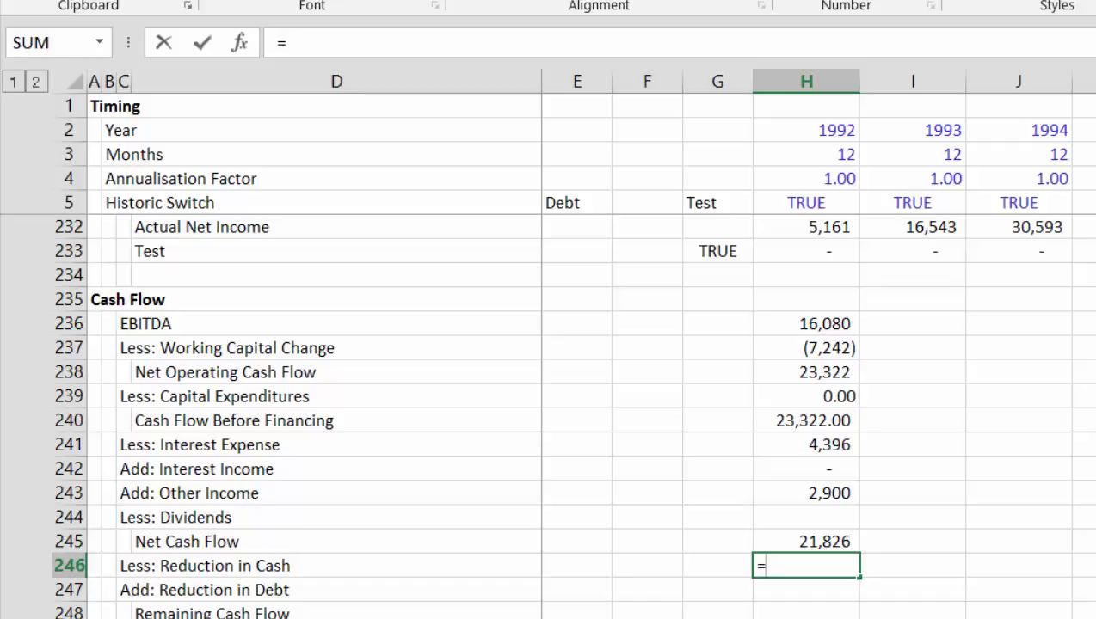
{"action": "type", "text": "ma"}
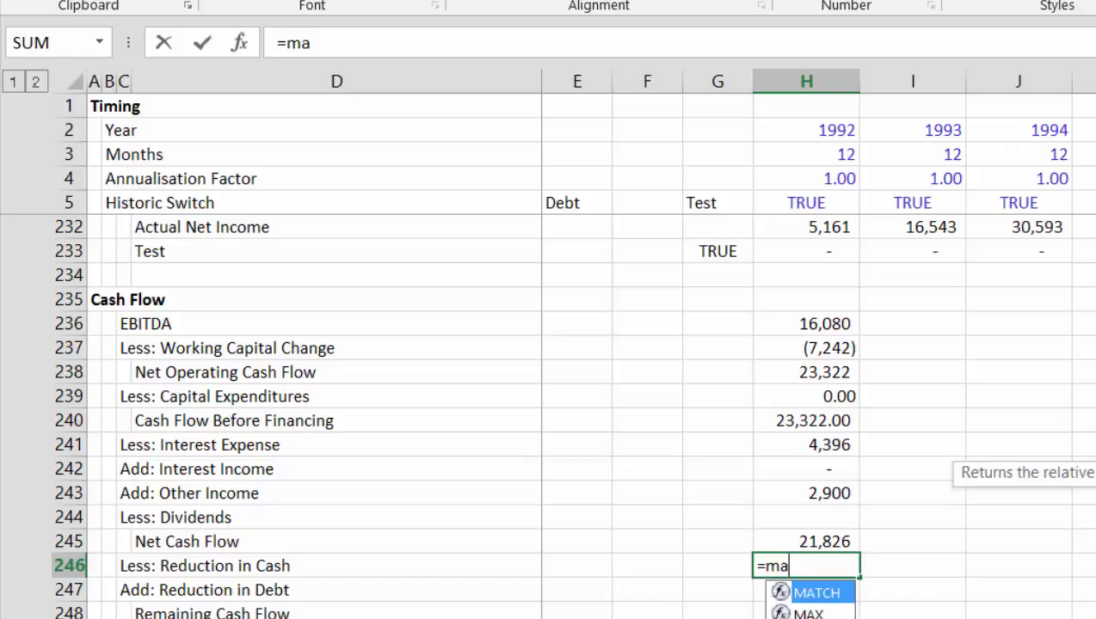
{"action": "type", "text": "x("}
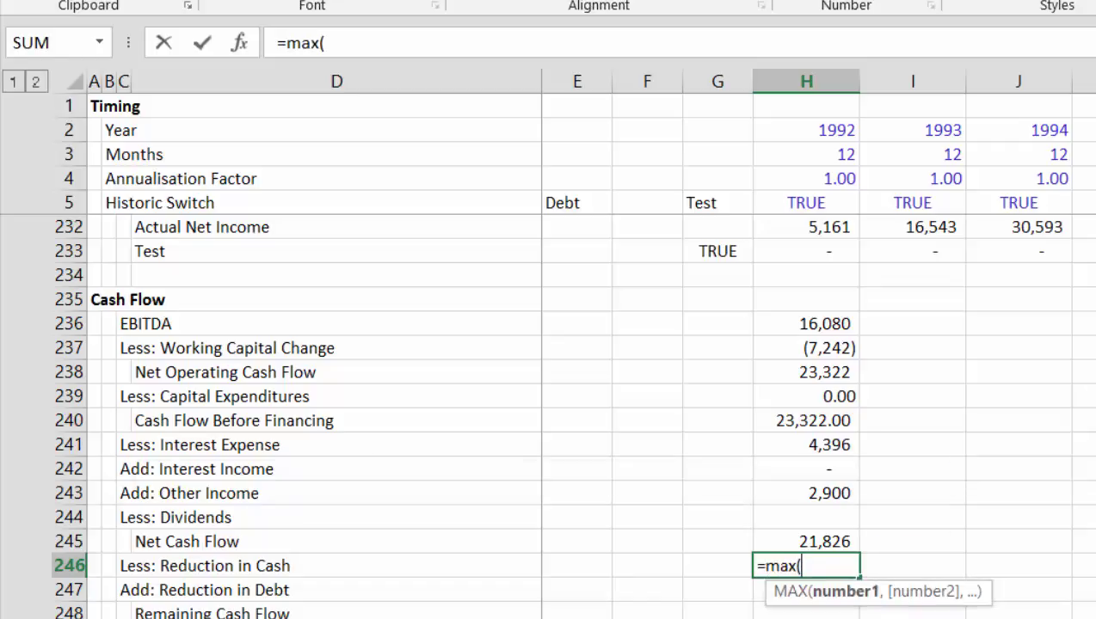
{"action": "type", "text": "-"}
{"action": "key", "text": "Up"}
{"action": "type", "text": ","}
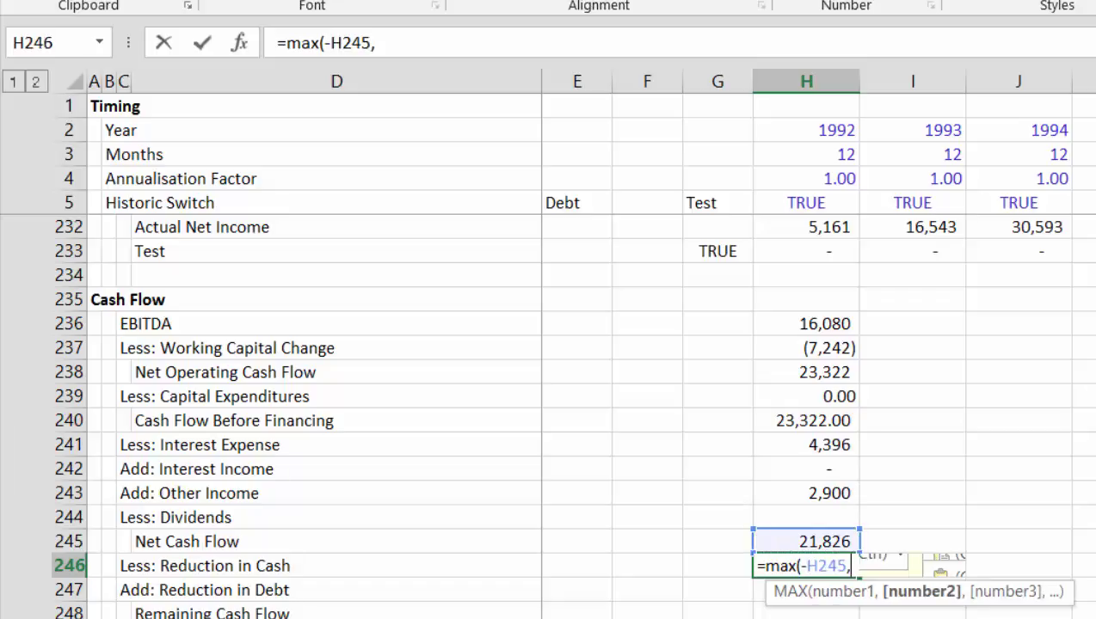
{"action": "type", "text": "0)"}
{"action": "key", "text": "Return"}
{"action": "key", "text": "Return"}
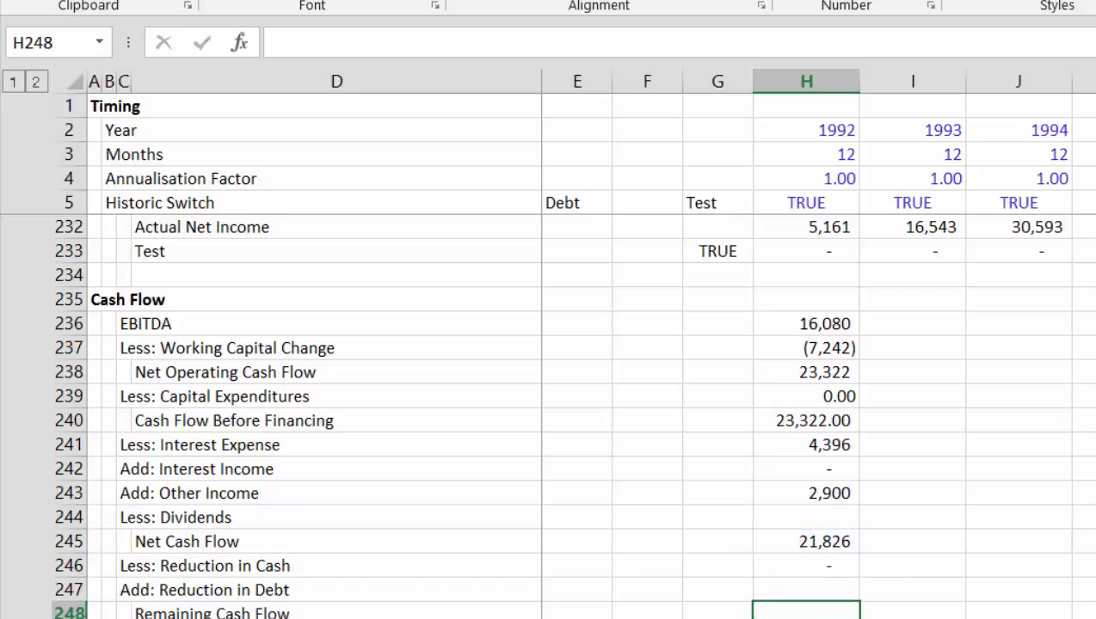
{"action": "key", "text": "Up"}
{"action": "key", "text": "Up"}
{"action": "key", "text": "F2"}
{"action": "key", "text": "Left"}
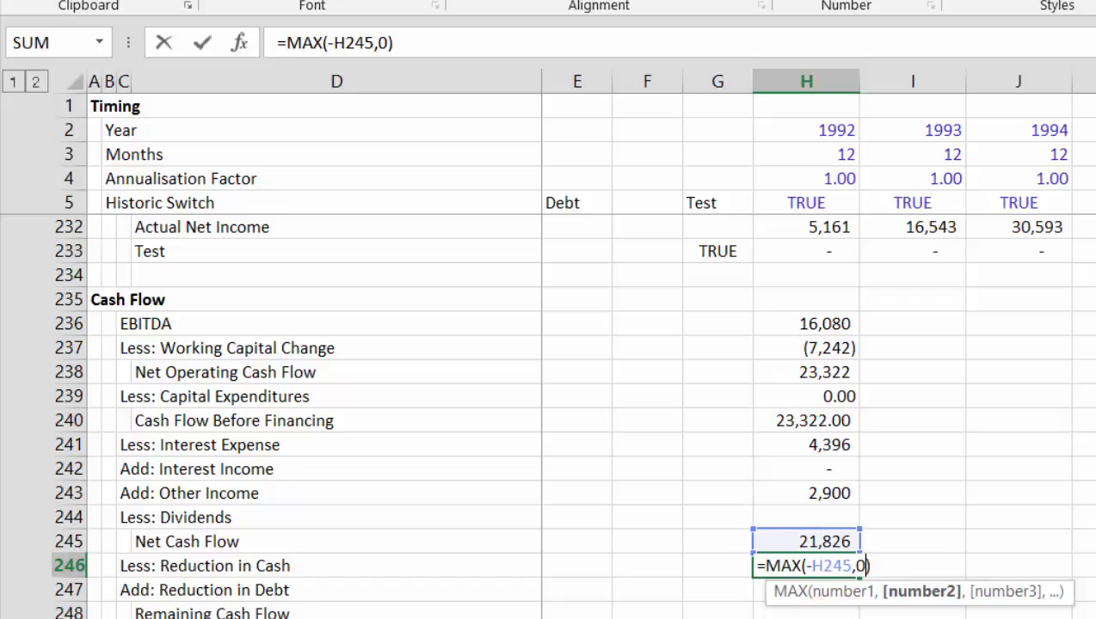
{"action": "key", "text": "Return"}
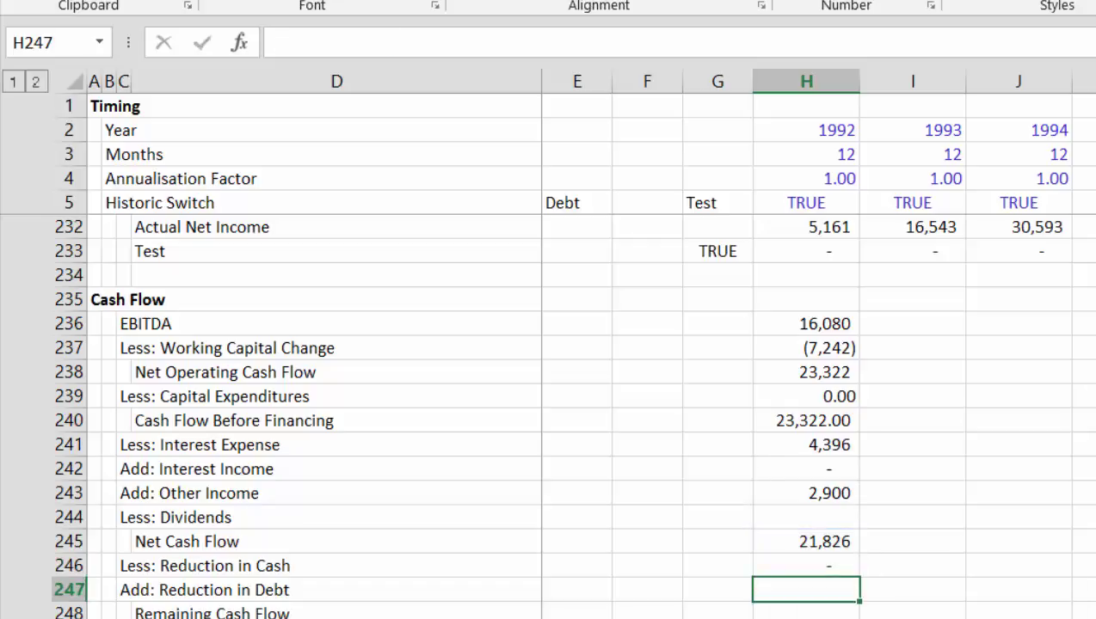
- Cap the 1992 Reduction in Cash in H246 at the cash Opening Balance by changing the formula to =MIN(MAX(-H245,0),H197)
{"action": "key", "text": "Up"}
{"action": "key", "text": "F2"}
{"action": "key", "text": "Left"}
{"action": "key", "text": "Home"}
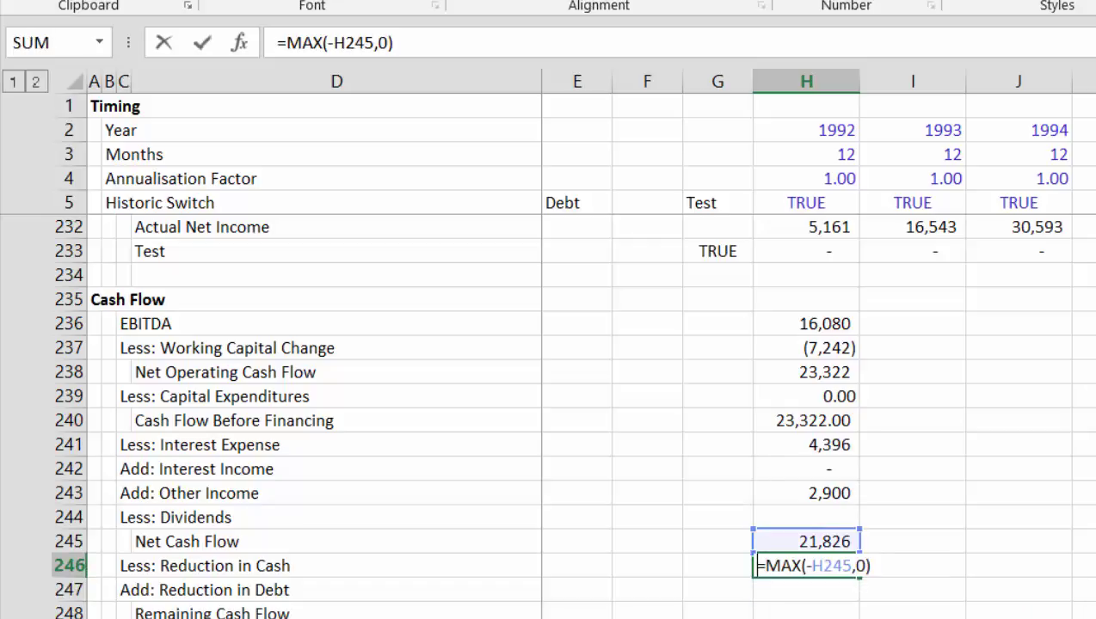
{"action": "type", "text": "min("}
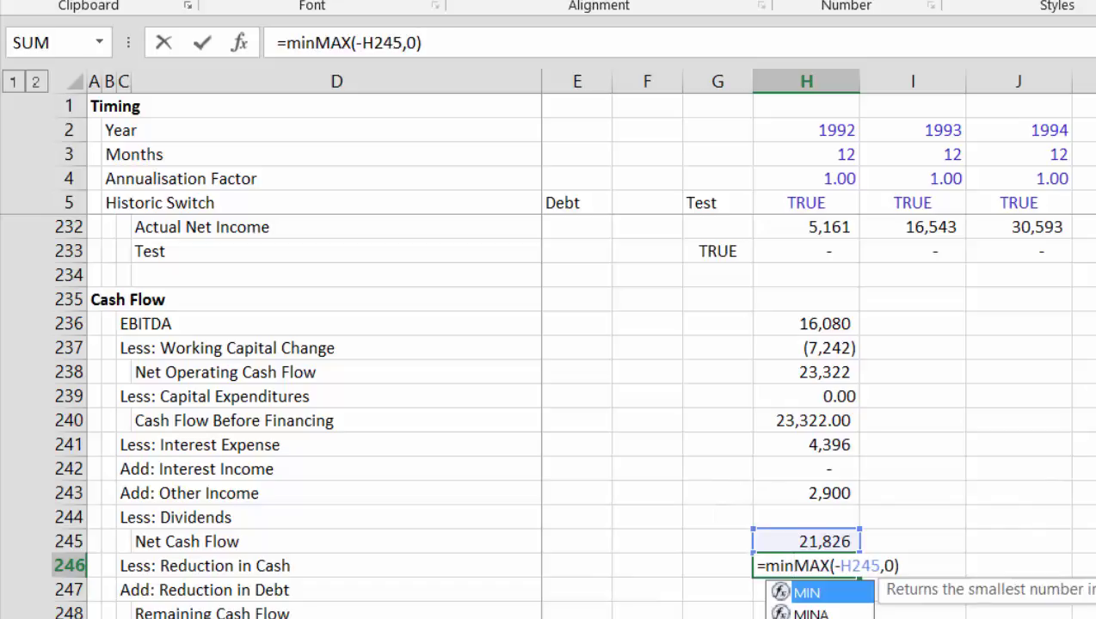
{"action": "key", "text": "End"}
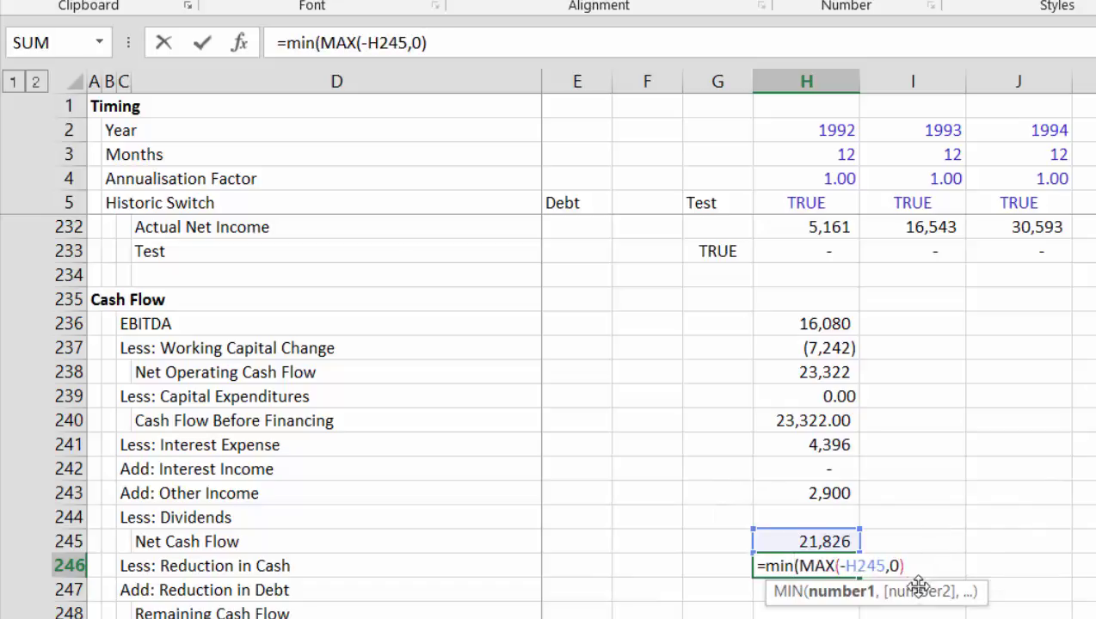
{"action": "type", "text": ","}
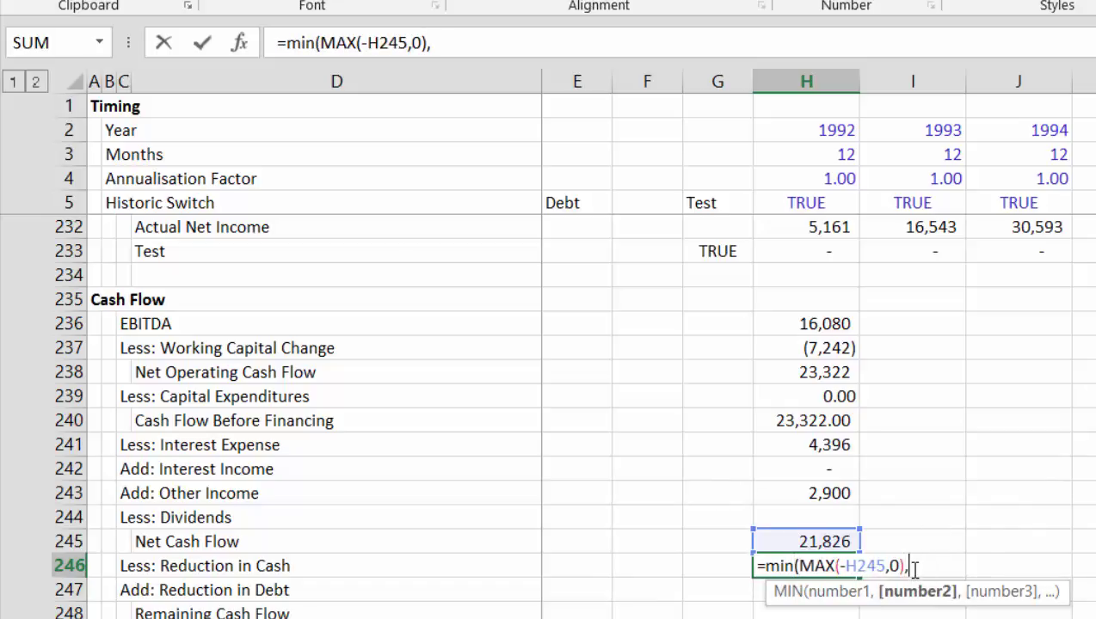
{"action": "left_click", "coordinate": [814, 480]}
{"action": "key", "text": "Up"}
{"action": "key", "text": "Up"}
{"action": "key", "text": "Up"}
{"action": "key", "text": "Up"}
{"action": "key", "text": "Up"}
{"action": "key", "text": "Up"}
{"action": "key", "text": "Up"}
{"action": "key", "text": "Up"}
{"action": "key", "text": "Up"}
{"action": "key", "text": "Up"}
{"action": "key", "text": "Up"}
{"action": "key", "text": "Up"}
{"action": "key", "text": "Up"}
{"action": "key", "text": "Up"}
{"action": "key", "text": "Up"}
{"action": "key", "text": "Up"}
{"action": "key", "text": "Up"}
{"action": "key", "text": "Up"}
{"action": "key", "text": "Up"}
{"action": "key", "text": "Up"}
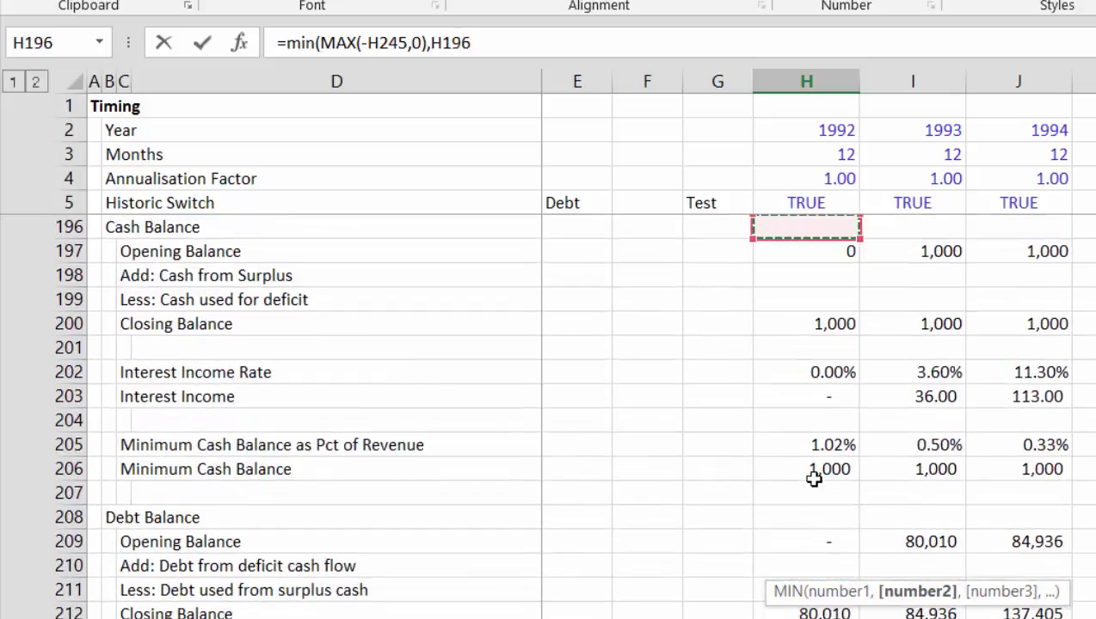
{"action": "key", "text": "Up"}
{"action": "key", "text": "Down"}
{"action": "key", "text": "Down"}
{"action": "key", "text": "Return"}
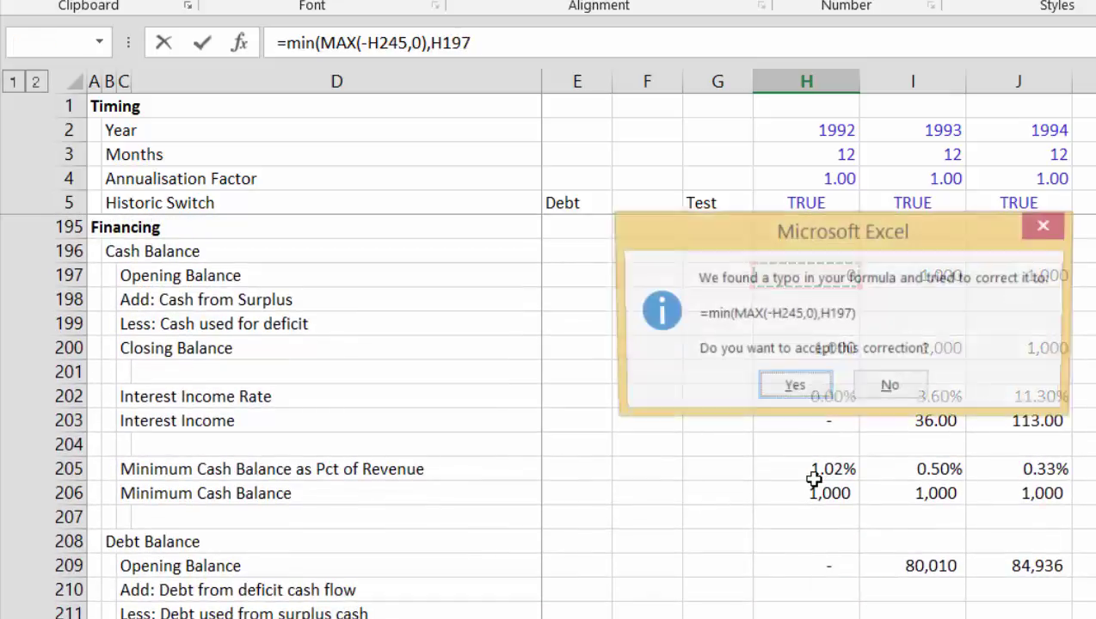
{"action": "key", "text": "Return"}
{"action": "key", "text": "Up"}
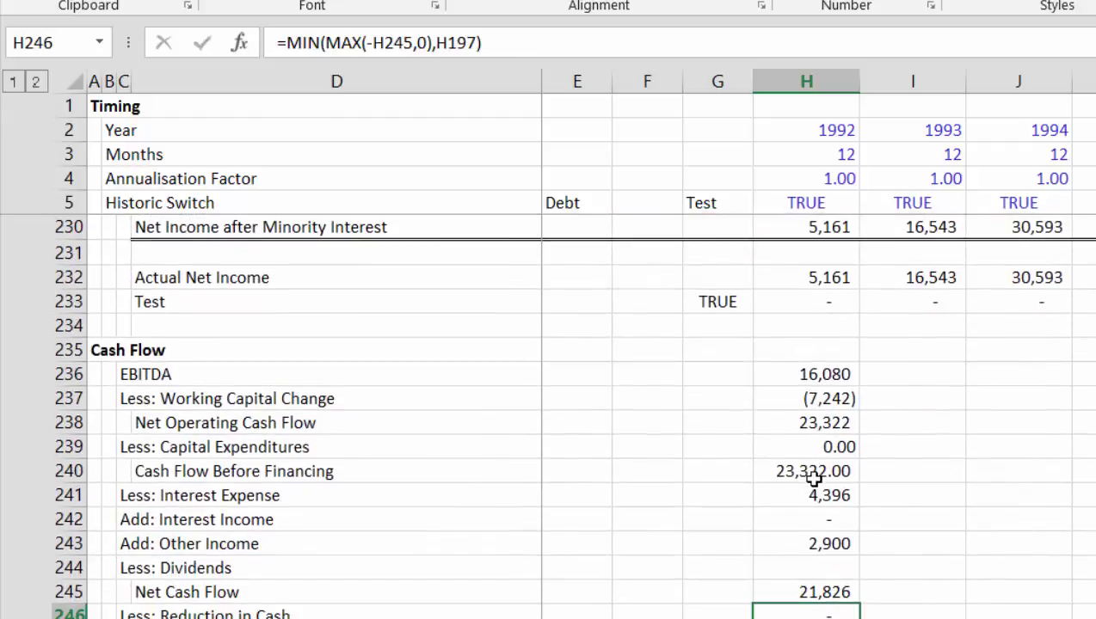
- Calculate the 1992 Add: Reduction in Debt in H247 from positive net cash flow, floored at zero, with =MAX(H245,0)
{"action": "key", "text": "Up"}
{"action": "key", "text": "Down"}
{"action": "key", "text": "Down"}
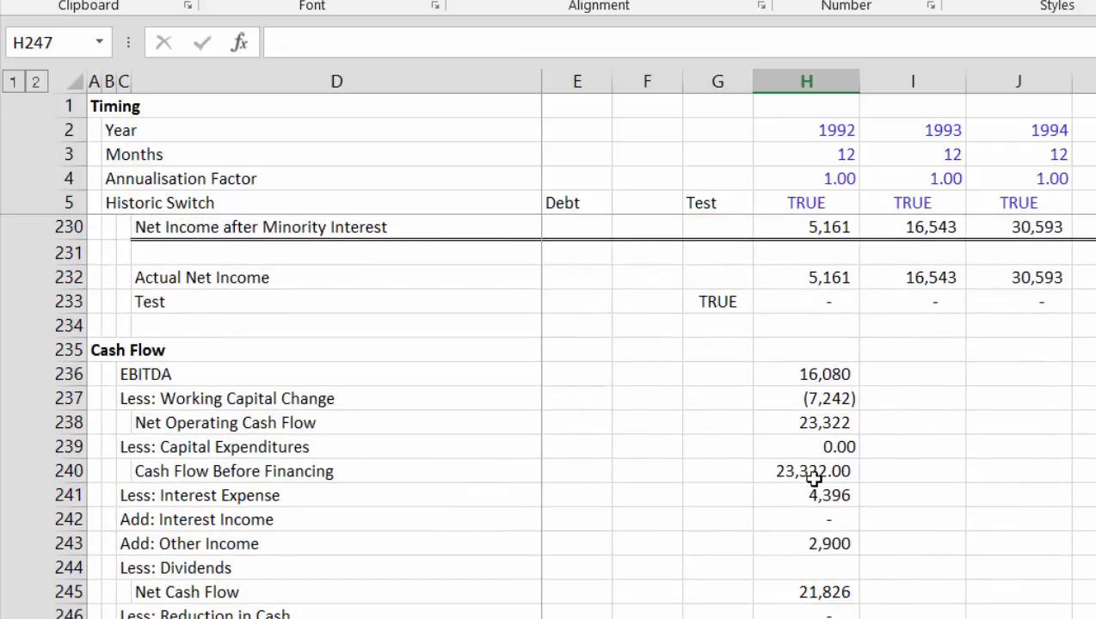
{"action": "type", "text": "=m"}
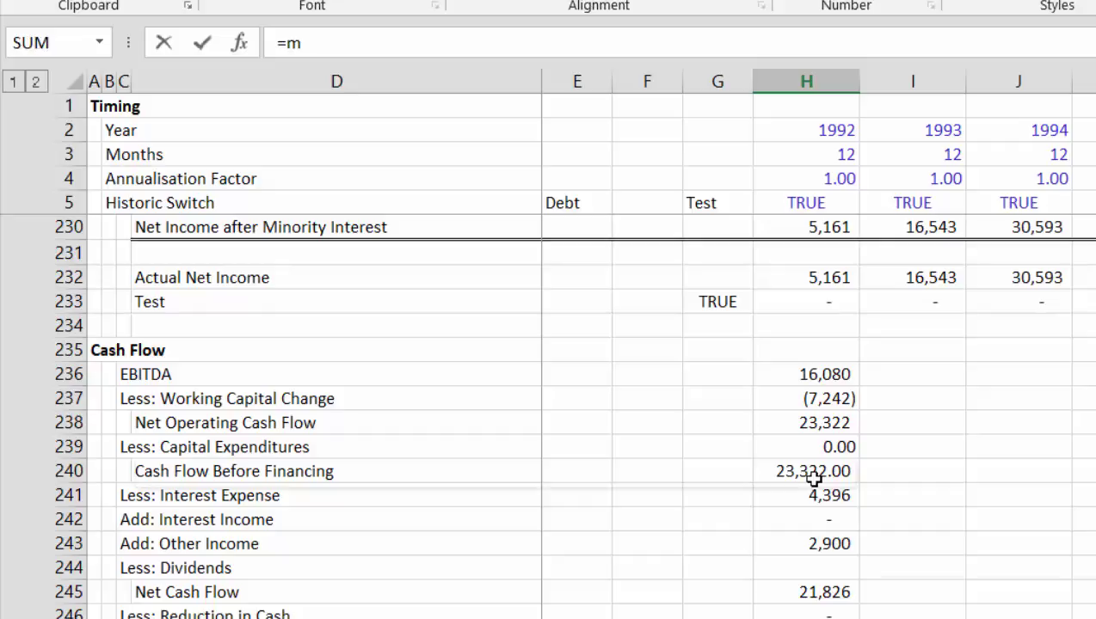
{"action": "type", "text": "ax("}
{"action": "key", "text": "Up"}
{"action": "key", "text": "Up"}
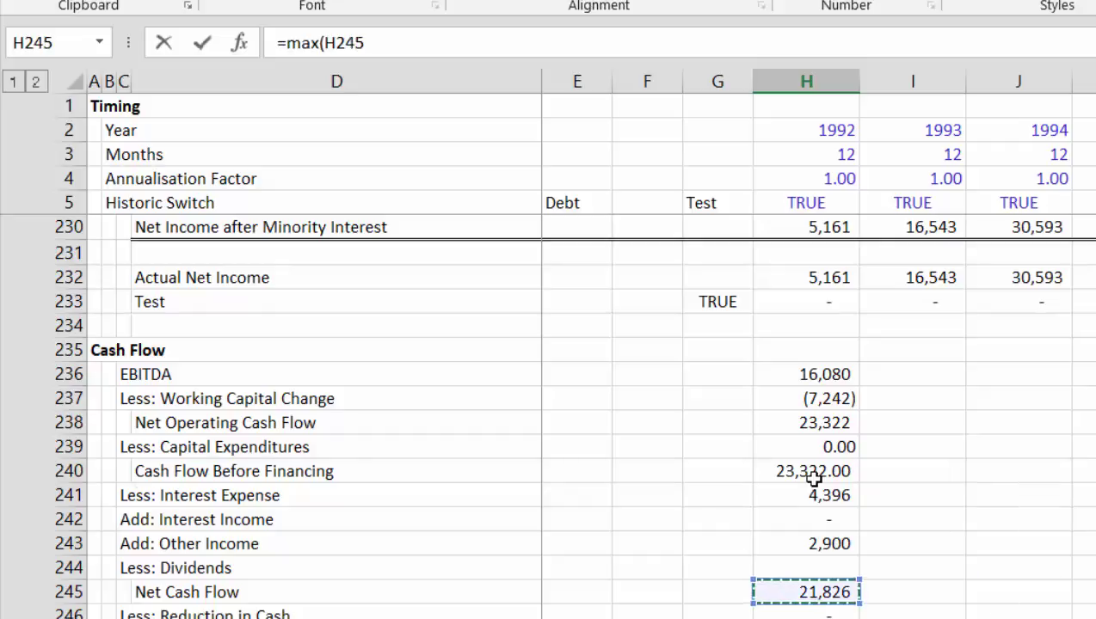
{"action": "type", "text": ",0"}
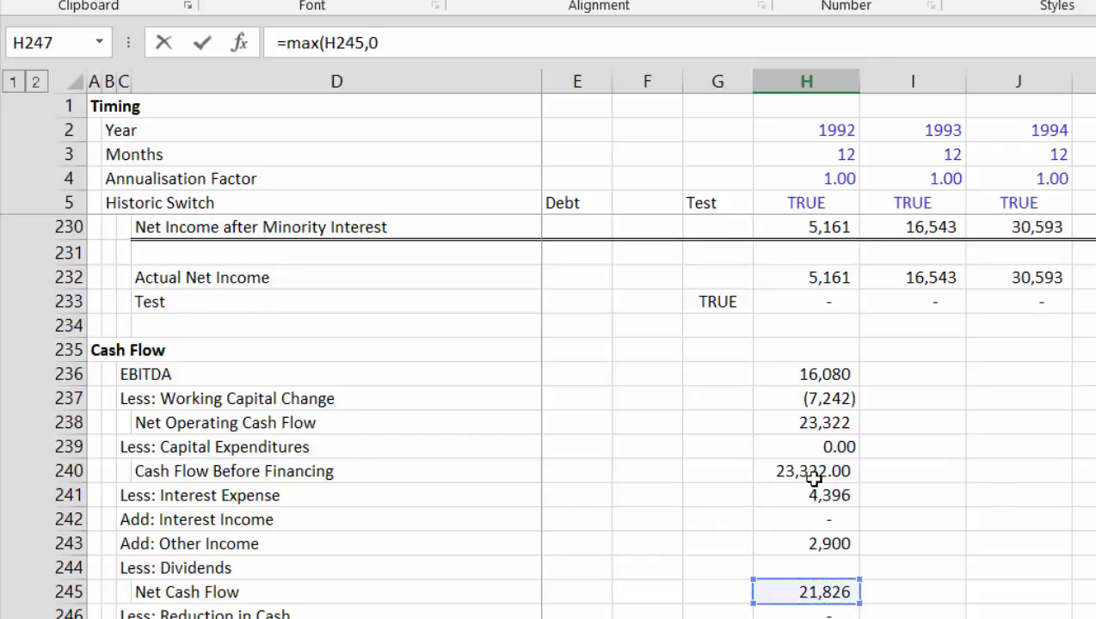
{"action": "key", "text": "Return"}
- Cap the 1992 Reduction in Debt in H247 at the debt Opening Balance by changing the formula to =MIN(H209,MAX(H245,0))
{"action": "key", "text": "Up"}
{"action": "key", "text": "F2"}
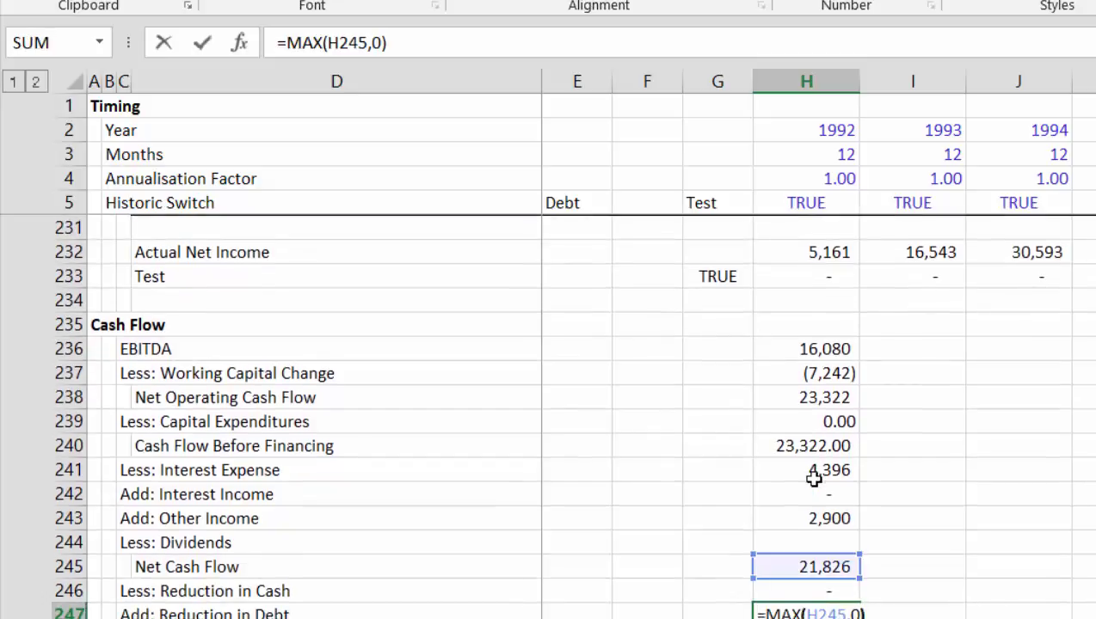
{"action": "type", "text": "min("}
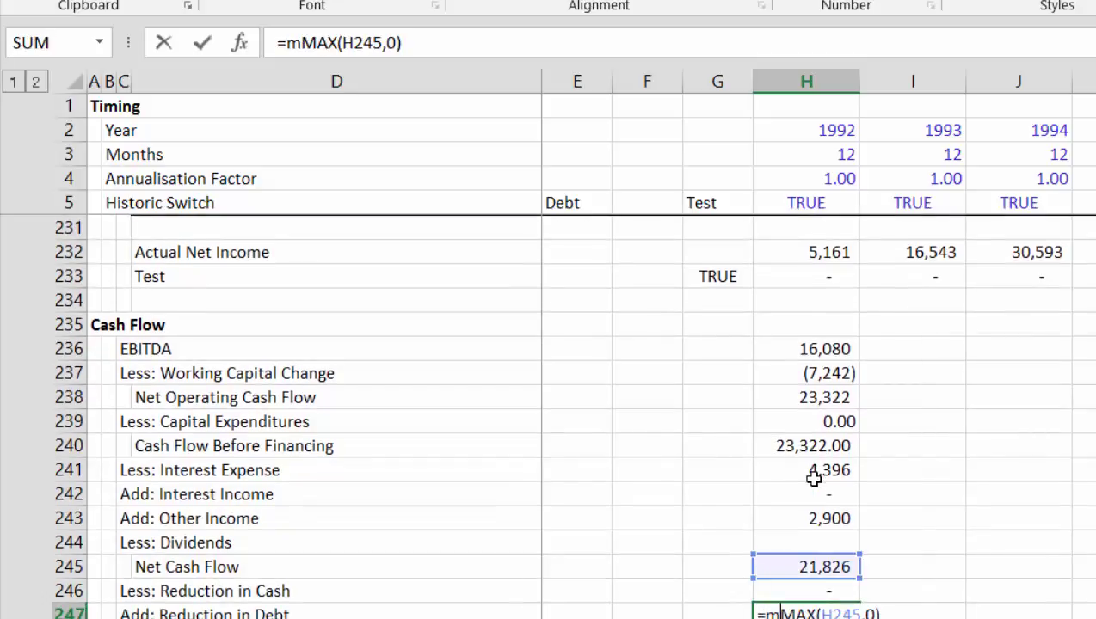
{"action": "left_click", "coordinate": [834, 335]}
{"action": "key", "text": "Up"}
{"action": "key", "text": "Up"}
{"action": "key", "text": "Up"}
{"action": "key", "text": "Up"}
{"action": "key", "text": "Up"}
{"action": "key", "text": "Up"}
{"action": "key", "text": "Up"}
{"action": "key", "text": "Up"}
{"action": "key", "text": "Up"}
{"action": "key", "text": "Up"}
{"action": "key", "text": "Up"}
{"action": "key", "text": "Up"}
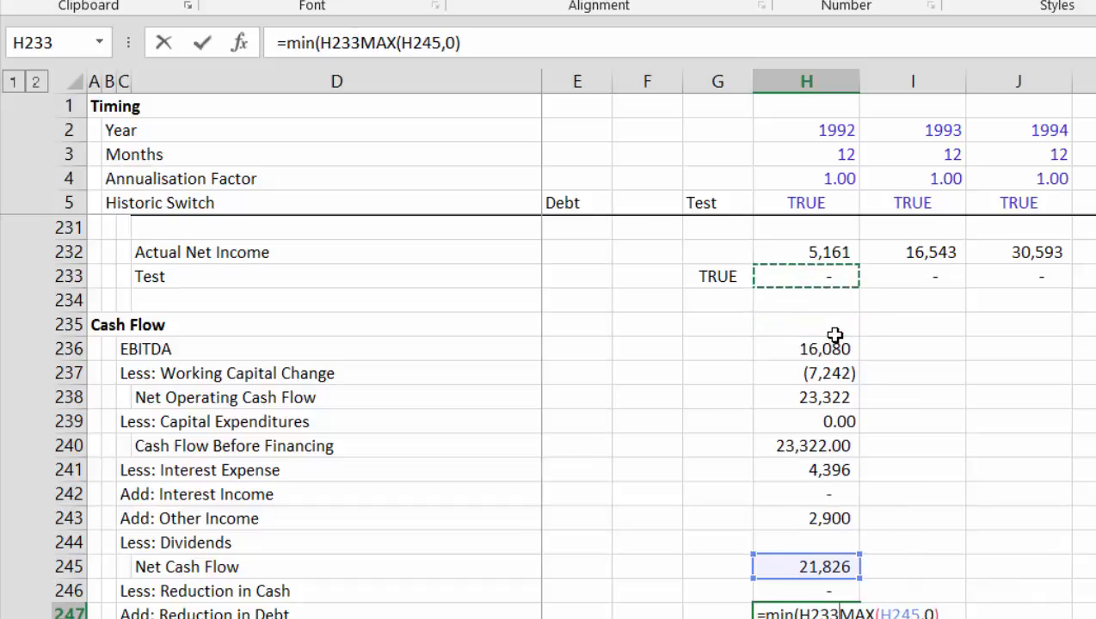
{"action": "key", "text": "Up"}
{"action": "key", "text": "Up"}
{"action": "key", "text": "Up"}
{"action": "key", "text": "Up"}
{"action": "key", "text": "Up"}
{"action": "key", "text": "Up"}
{"action": "key", "text": "Up"}
{"action": "key", "text": "Up"}
{"action": "key", "text": "Up"}
{"action": "key", "text": "Up"}
{"action": "key", "text": "Up"}
{"action": "key", "text": "Up"}
{"action": "key", "text": "Up"}
{"action": "key", "text": "Up"}
{"action": "key", "text": "Up"}
{"action": "key", "text": "Up"}
{"action": "key", "text": "Up"}
{"action": "key", "text": "Up"}
{"action": "key", "text": "Up"}
{"action": "key", "text": "Up"}
{"action": "key", "text": "Down"}
{"action": "key", "text": "Down"}
{"action": "key", "text": "Down"}
{"action": "key", "text": "Down"}
{"action": "key", "text": "Down"}
{"action": "key", "text": "Down"}
{"action": "key", "text": "Down"}
{"action": "key", "text": "Down"}
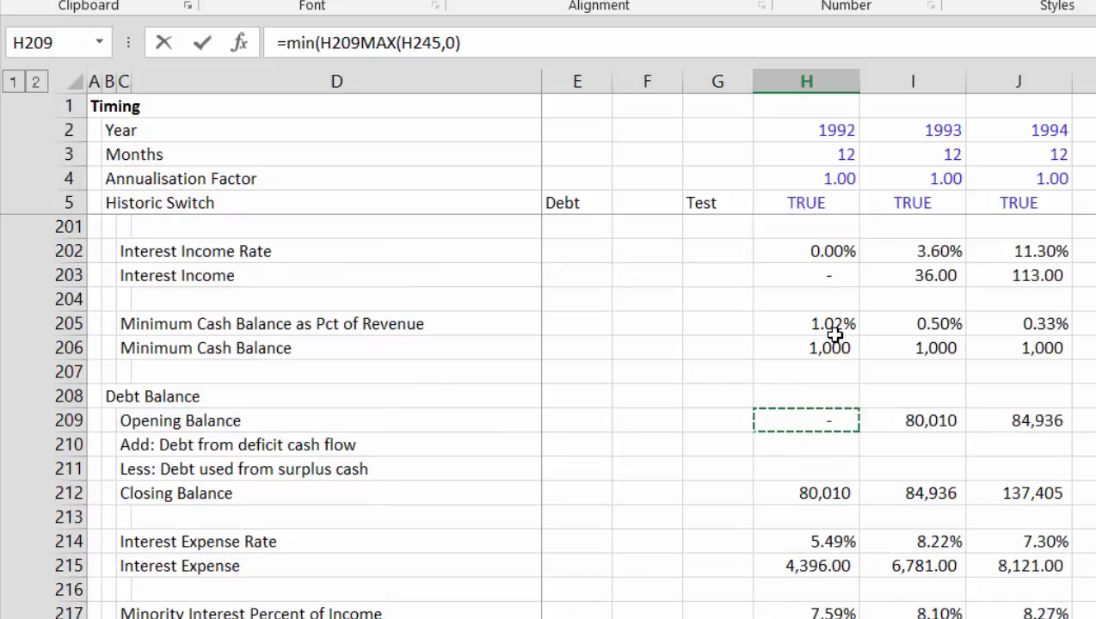
{"action": "type", "text": ","}
{"action": "key", "text": "Return"}
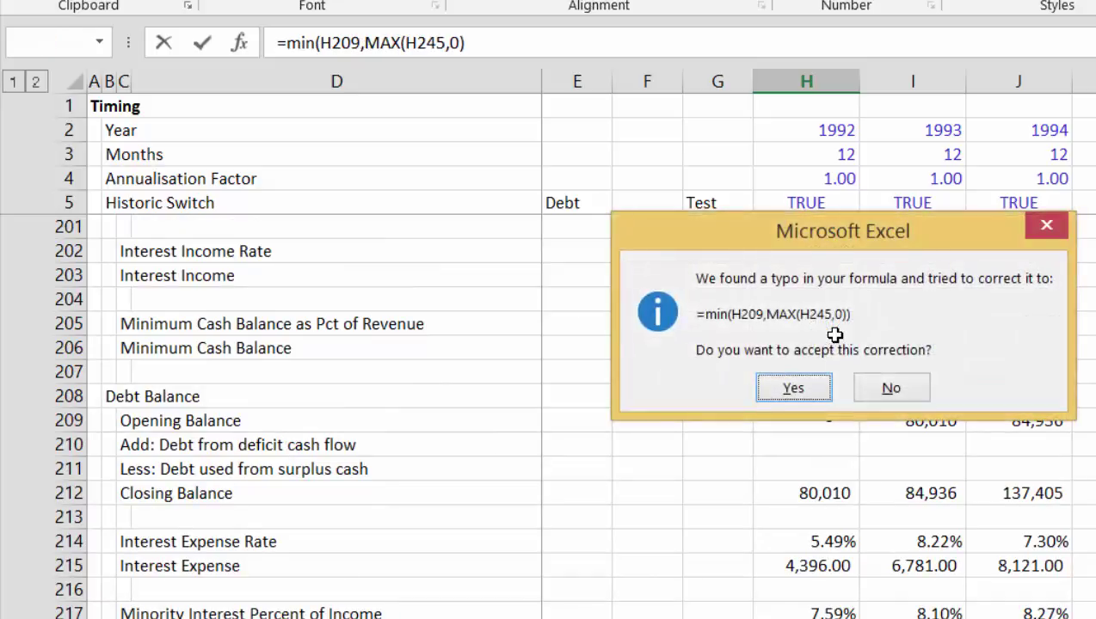
{"action": "key", "text": "Return"}
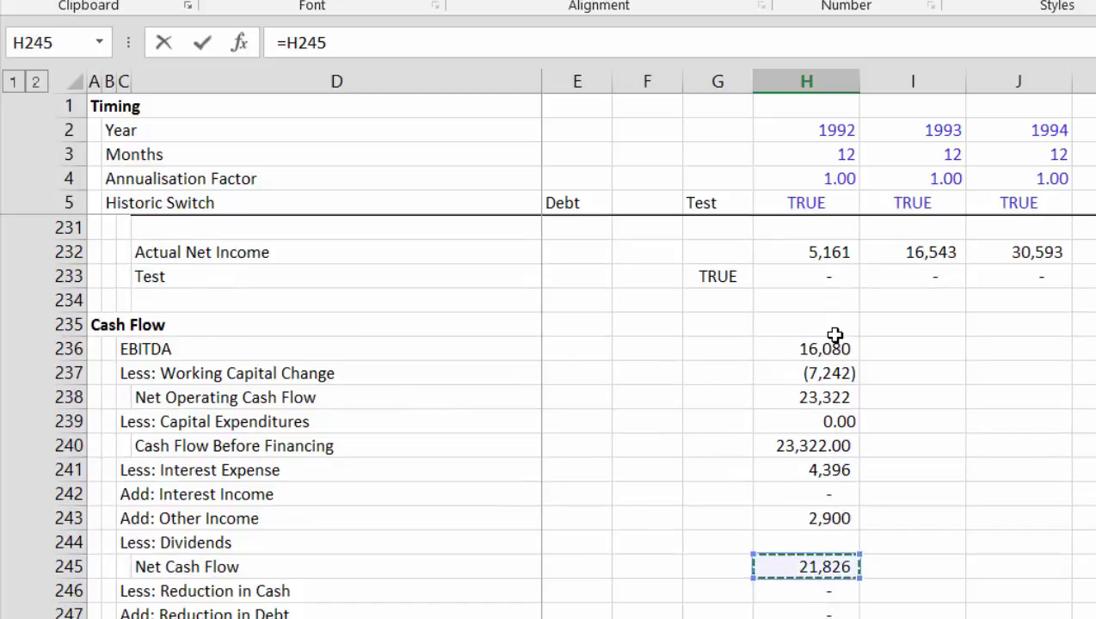
- Calculate the 1992 Remaining Cash Flow in H248 with =H245-H246+H247
{"action": "type", "text": "-"}
{"action": "key", "text": "Up"}
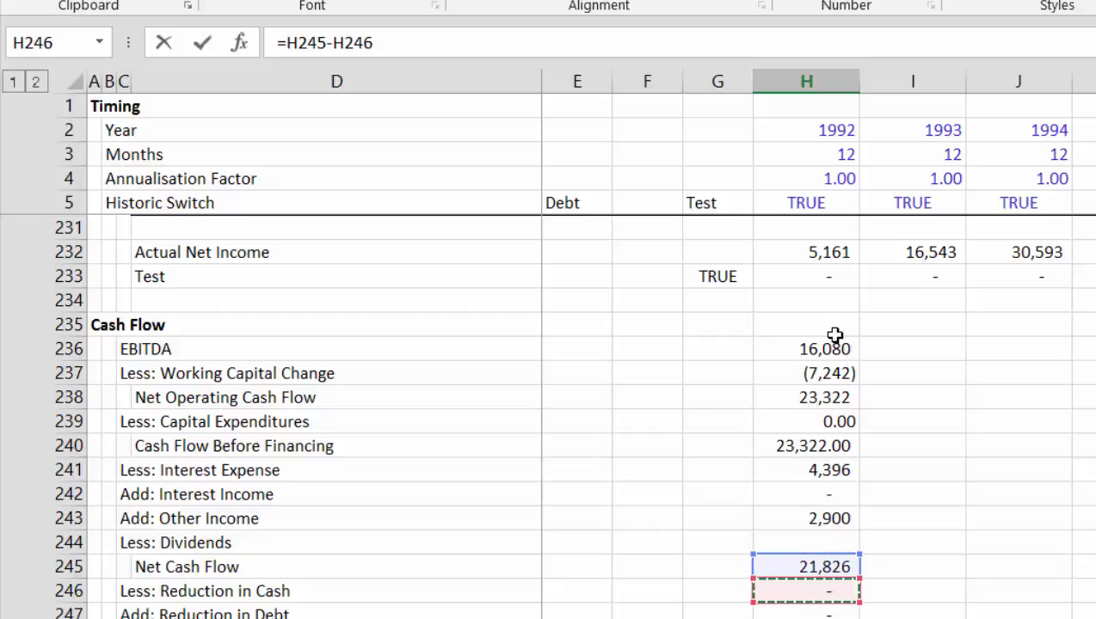
{"action": "key", "text": "BackSpace"}
{"action": "key", "text": "BackSpace"}
{"action": "key", "text": "BackSpace"}
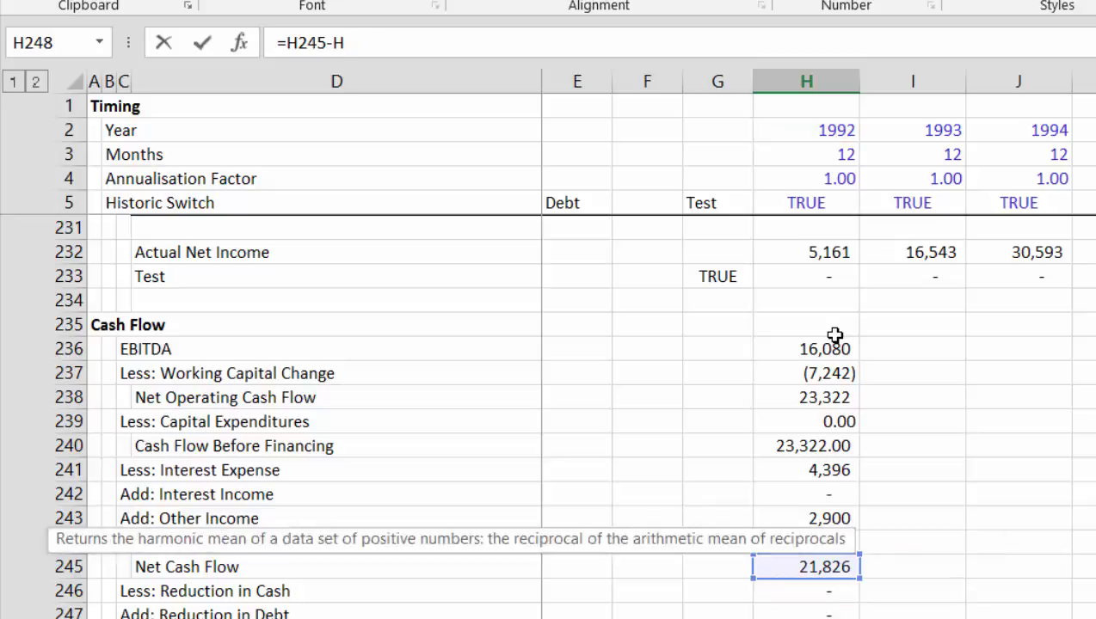
{"action": "key", "text": "BackSpace"}
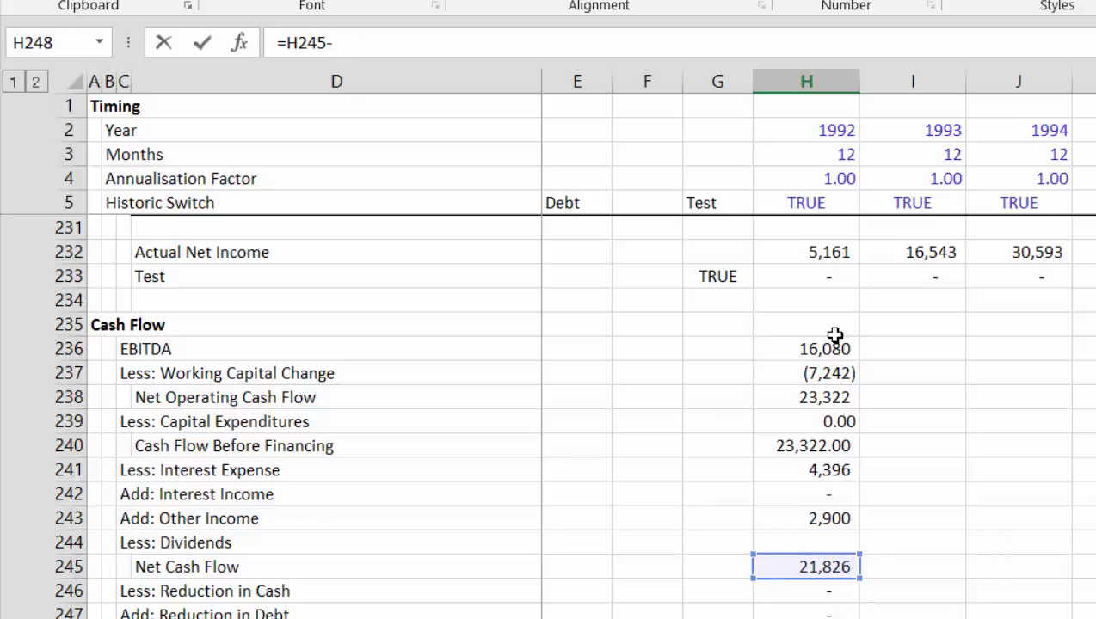
{"action": "key", "text": "Up"}
{"action": "key", "text": "Up"}
{"action": "type", "text": "+"}
{"action": "key", "text": "Up"}
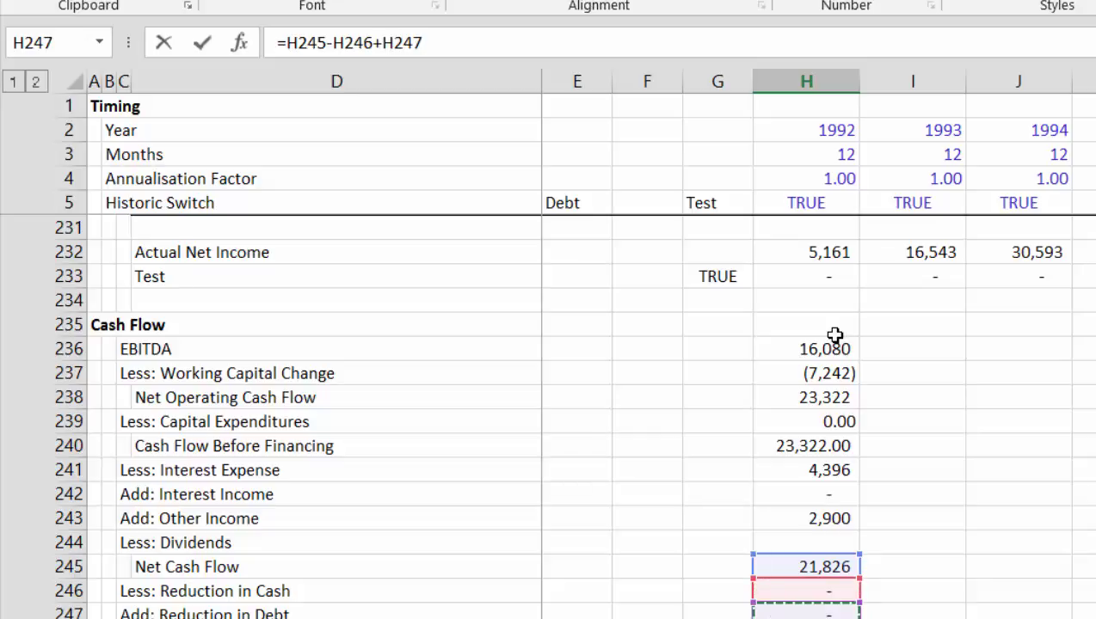
{"action": "key", "text": "Return"}
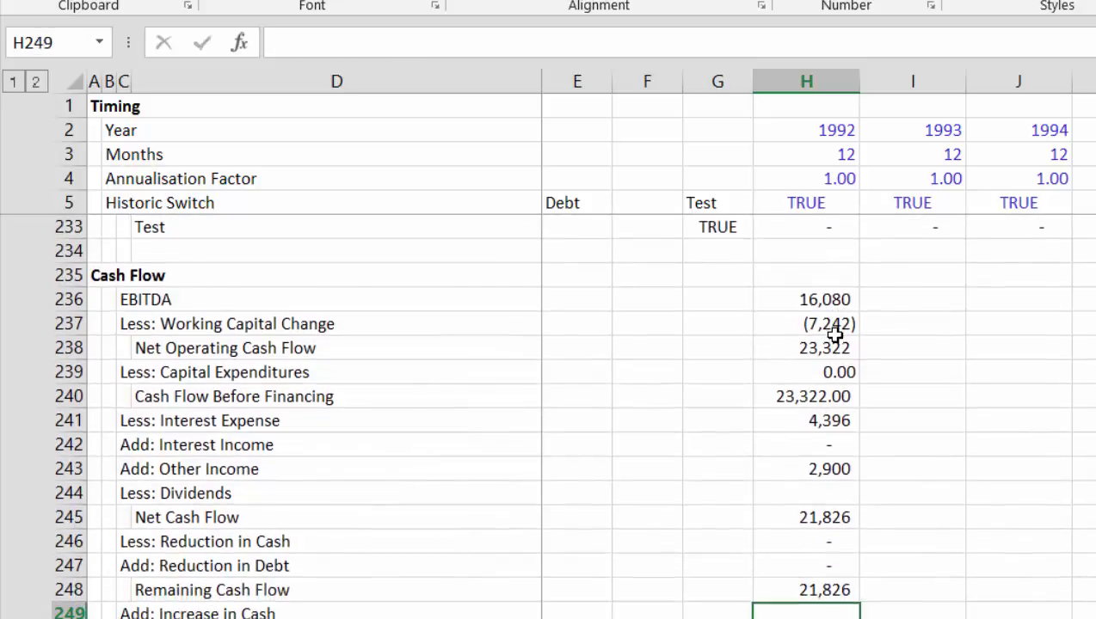
- Review the 1992 formulas for Net Cash Flow, Reduction in Cash and Reduction in Debt in H245 to H247
{"action": "key", "text": "Up"}
{"action": "key", "text": "Up"}
{"action": "key", "text": "Up"}
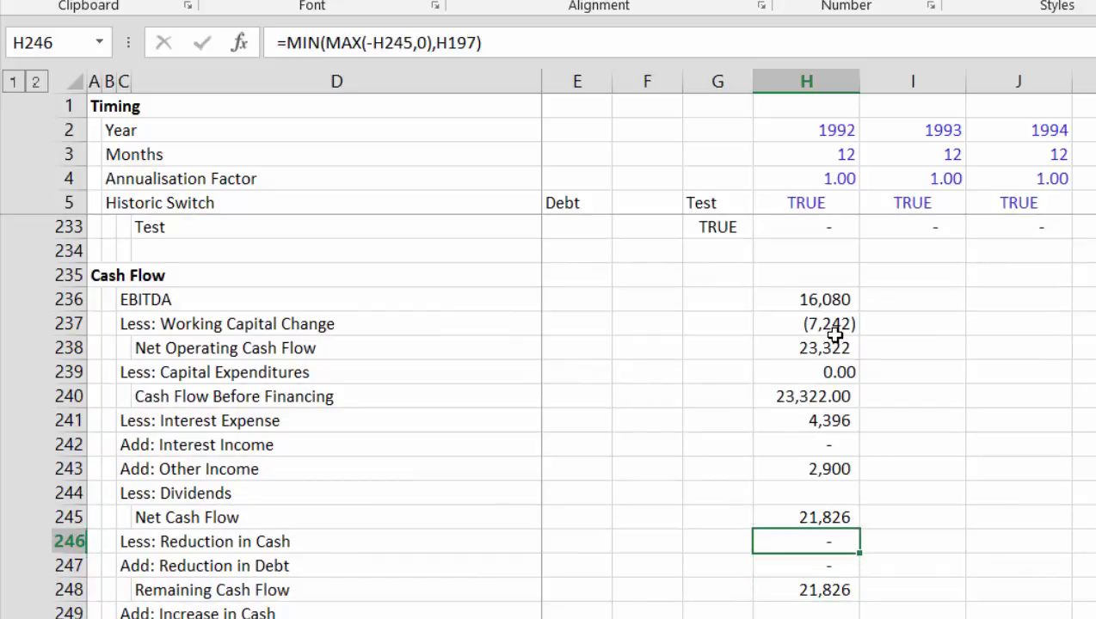
{"action": "key", "text": "Up"}
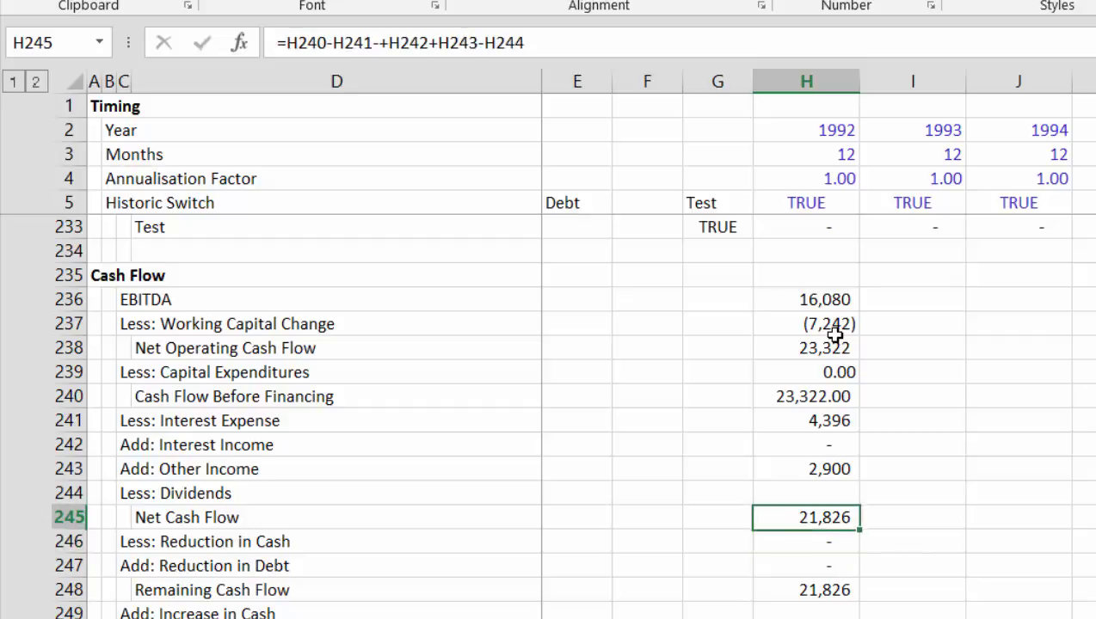
{"action": "key", "text": "Down"}
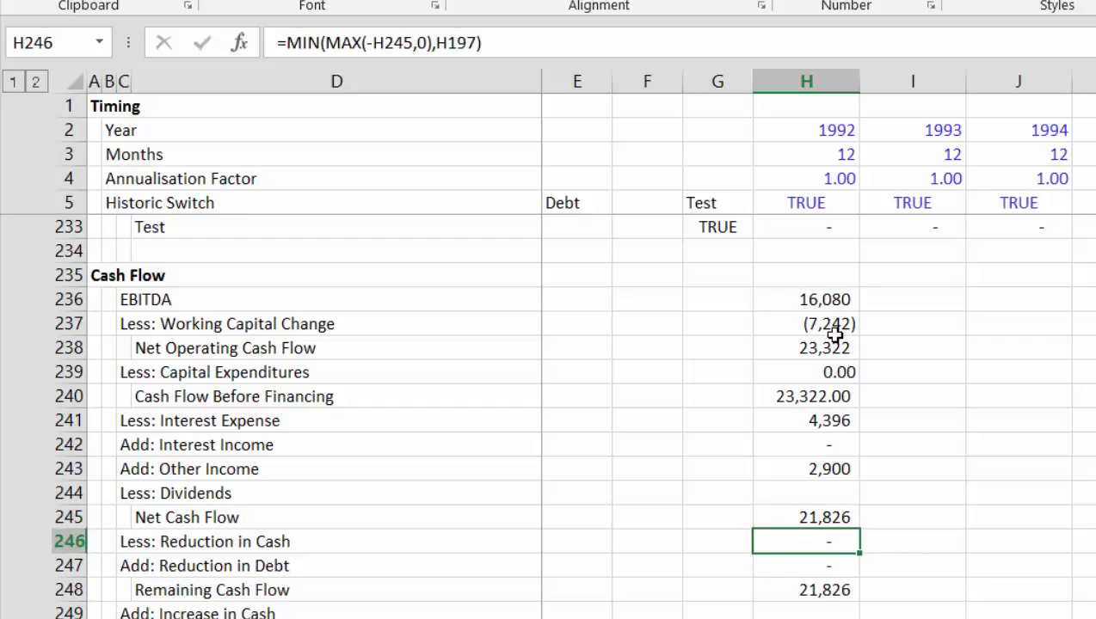
{"action": "key", "text": "Up"}
{"action": "key", "text": "Down"}
{"action": "key", "text": "Down"}
{"action": "key", "text": "Up"}
{"action": "key", "text": "Down"}
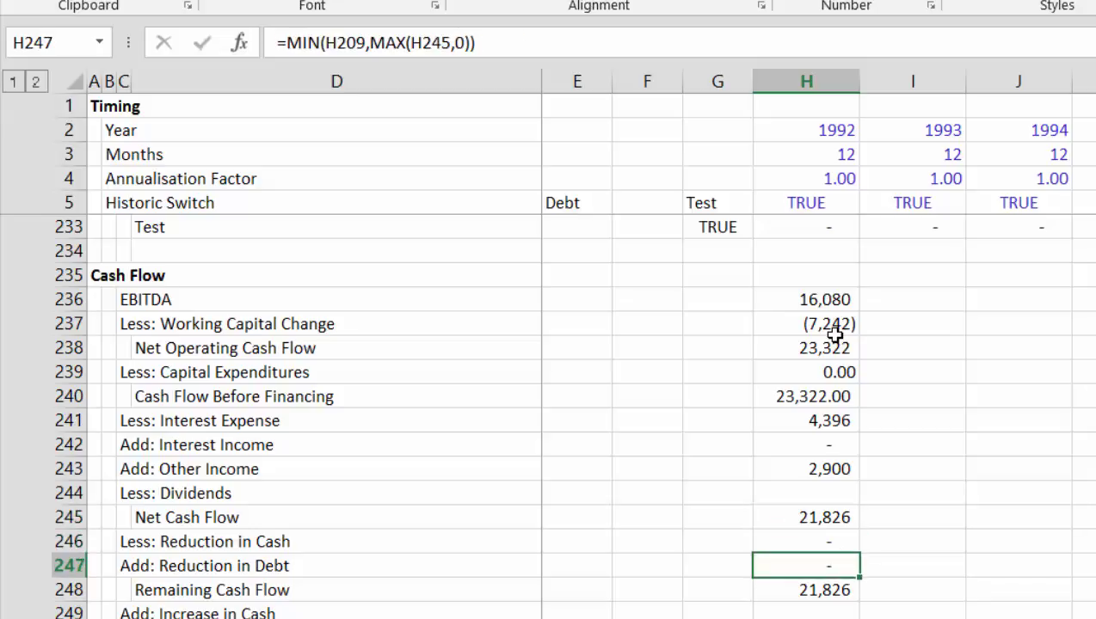
- Examine the Cash Balance and Debt Balance accounts in the Financing section that the cash flow reductions refer to
{"action": "key", "text": "Up"}
{"action": "key", "text": "Up"}
{"action": "key", "text": "Up"}
{"action": "key", "text": "Up"}
{"action": "key", "text": "Up"}
{"action": "key", "text": "Up"}
{"action": "key", "text": "Up"}
{"action": "key", "text": "Up"}
{"action": "key", "text": "Up"}
{"action": "key", "text": "Up"}
{"action": "key", "text": "Up"}
{"action": "key", "text": "Up"}
{"action": "key", "text": "Up"}
{"action": "key", "text": "Up"}
{"action": "key", "text": "Up"}
{"action": "key", "text": "Up"}
{"action": "key", "text": "Up"}
{"action": "key", "text": "Up"}
{"action": "key", "text": "Up"}
{"action": "key", "text": "Up"}
{"action": "key", "text": "Up"}
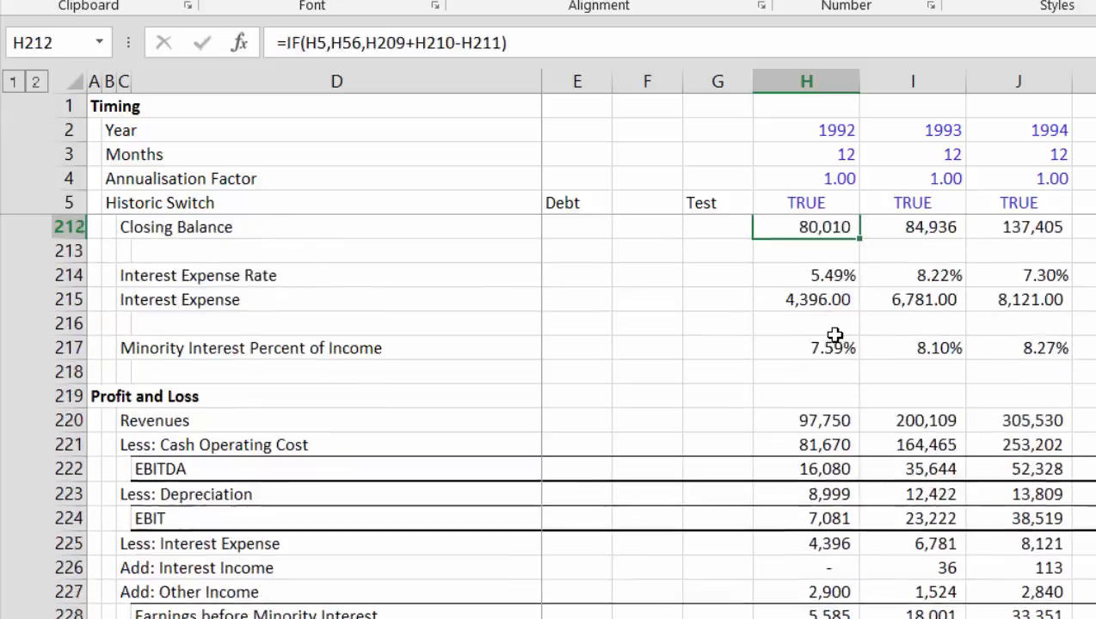
{"action": "key", "text": "Up"}
{"action": "key", "text": "Up"}
{"action": "key", "text": "Up"}
{"action": "key", "text": "Up"}
{"action": "key", "text": "Up"}
{"action": "key", "text": "Down"}
{"action": "key", "text": "Down"}
{"action": "key", "text": "Down"}
{"action": "key", "text": "Down"}
{"action": "key", "text": "Down"}
{"action": "key", "text": "Down"}
{"action": "key", "text": "Down"}
{"action": "key", "text": "Down"}
{"action": "key", "text": "Down"}
{"action": "key", "text": "Down"}
{"action": "key", "text": "Down"}
{"action": "key", "text": "Down"}
{"action": "key", "text": "Down"}
{"action": "key", "text": "Down"}
{"action": "key", "text": "Down"}
{"action": "key", "text": "Down"}
{"action": "key", "text": "Down"}
{"action": "key", "text": "Down"}
{"action": "key", "text": "Down"}
{"action": "key", "text": "Down"}
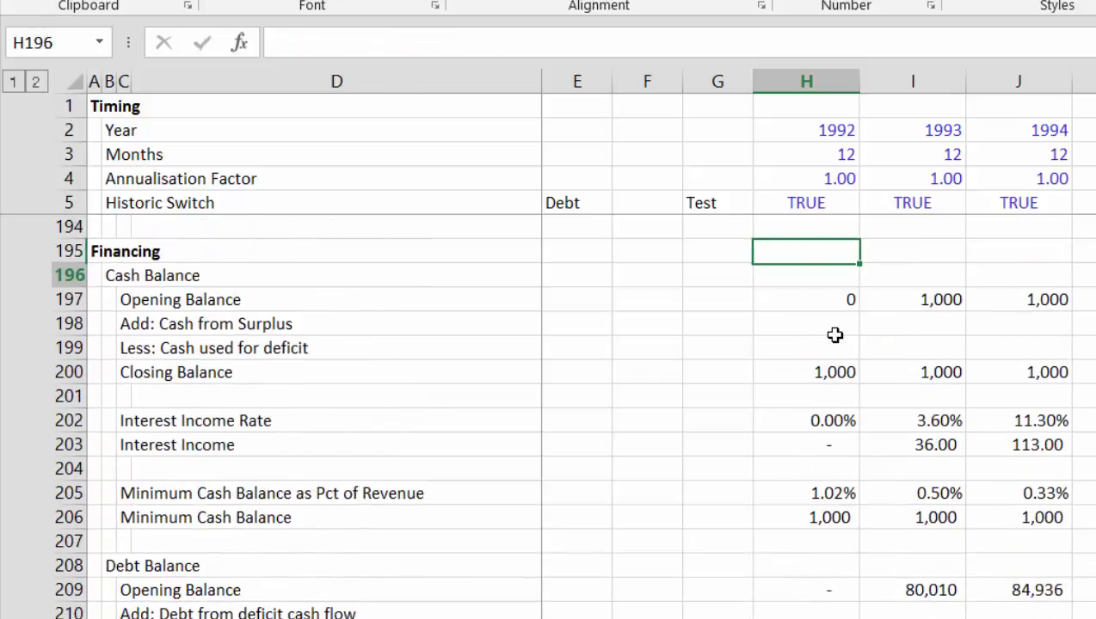
{"action": "key", "text": "Down"}
{"action": "key", "text": "Down"}
{"action": "key", "text": "Down"}
{"action": "key", "text": "Down"}
{"action": "key", "text": "Down"}
{"action": "key", "text": "Down"}
{"action": "key", "text": "Down"}
{"action": "key", "text": "Down"}
{"action": "key", "text": "Down"}
{"action": "key", "text": "Down"}
{"action": "key", "text": "Down"}
{"action": "key", "text": "Down"}
{"action": "key", "text": "Down"}
{"action": "key", "text": "Down"}
{"action": "key", "text": "Down"}
{"action": "key", "text": "Down"}
{"action": "key", "text": "Down"}
{"action": "key", "text": "Down"}
{"action": "key", "text": "Down"}
{"action": "key", "text": "Down"}
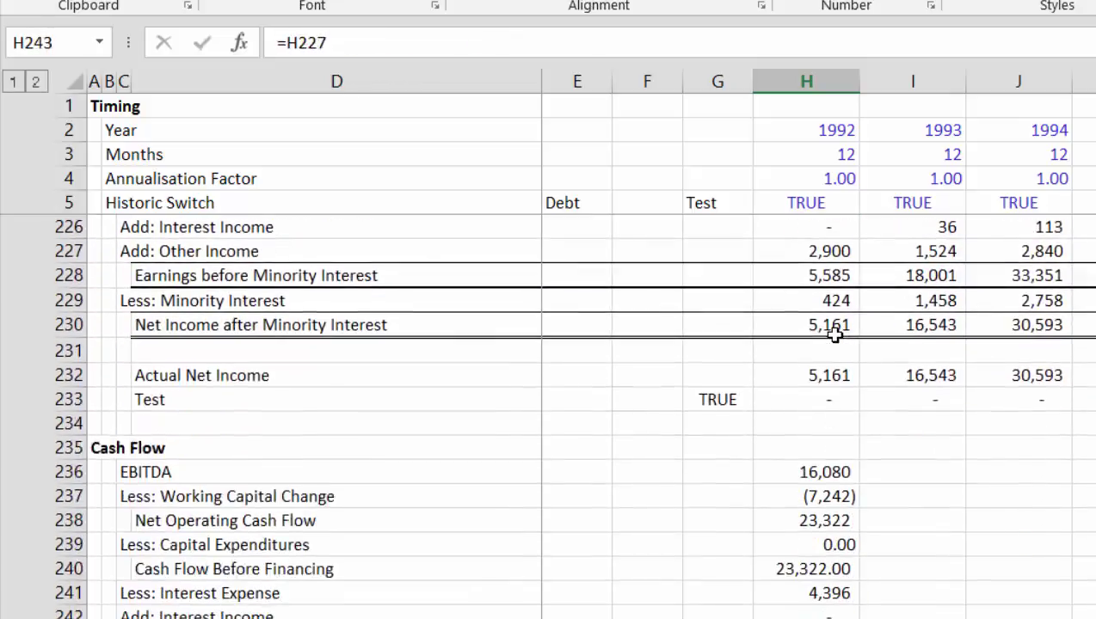
{"action": "key", "text": "Up"}
{"action": "key", "text": "Up"}
{"action": "key", "text": "Up"}
{"action": "key", "text": "Up"}
{"action": "key", "text": "Up"}
{"action": "key", "text": "Up"}
{"action": "key", "text": "Up"}
{"action": "key", "text": "Up"}
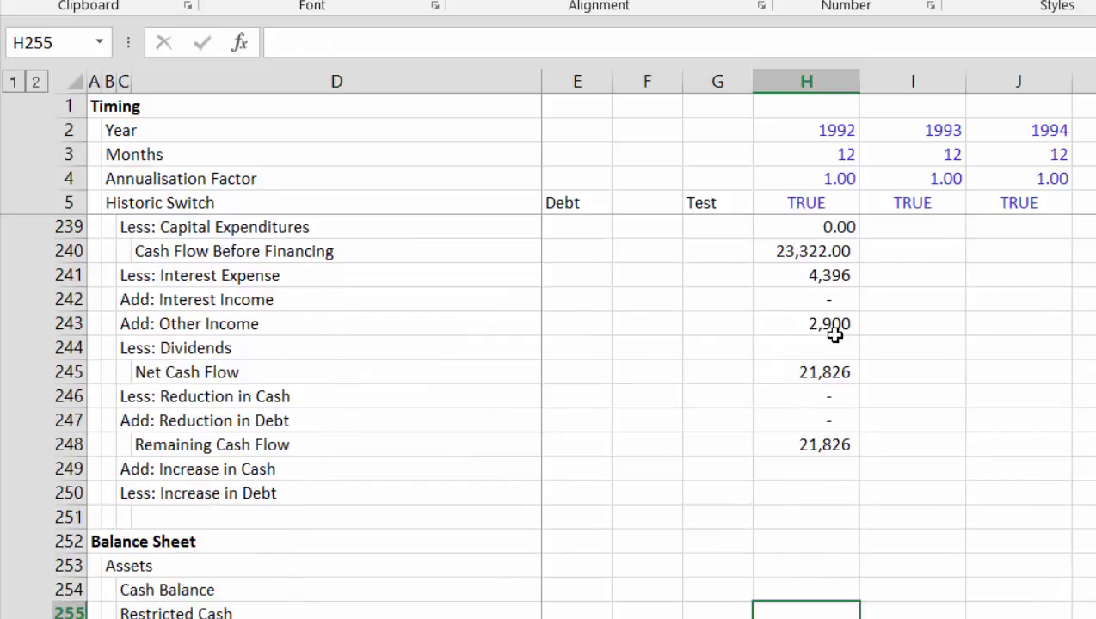
- Calculate the 1992 Add: Increase in Cash in H249 from positive remaining cash flow, floored at zero, with =MAX(H248,0)
{"action": "key", "text": "Down"}
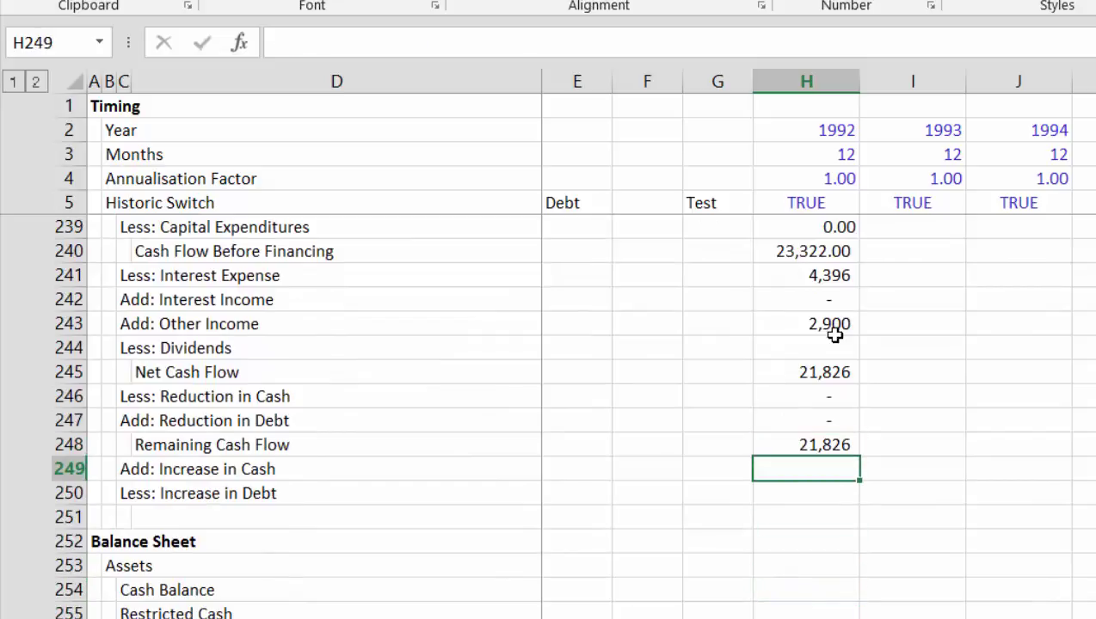
{"action": "type", "text": "="}
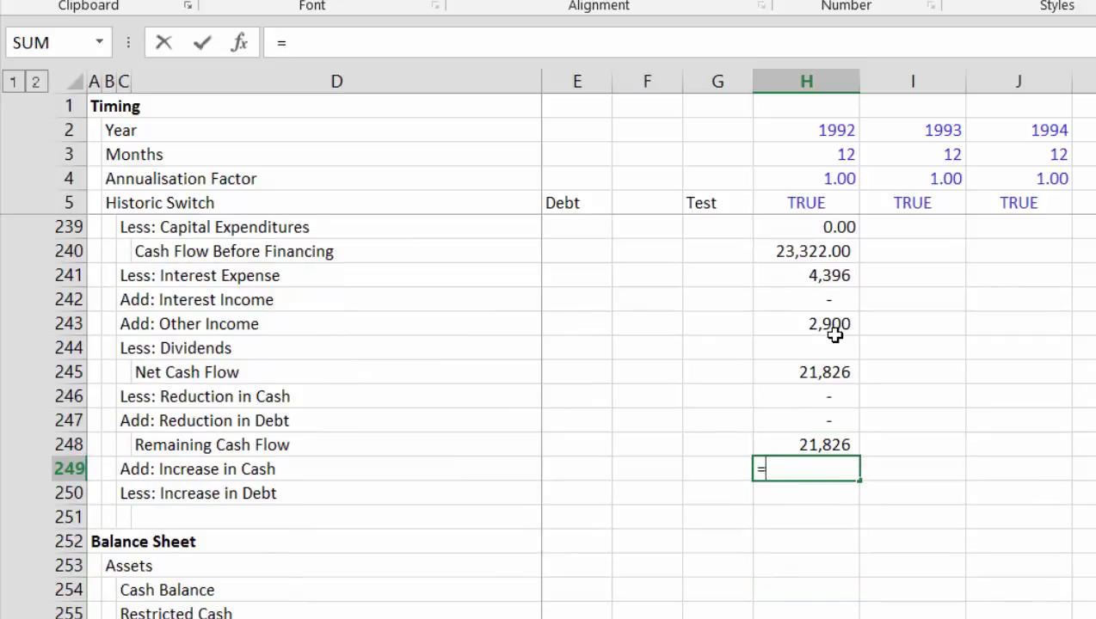
{"action": "type", "text": "max("}
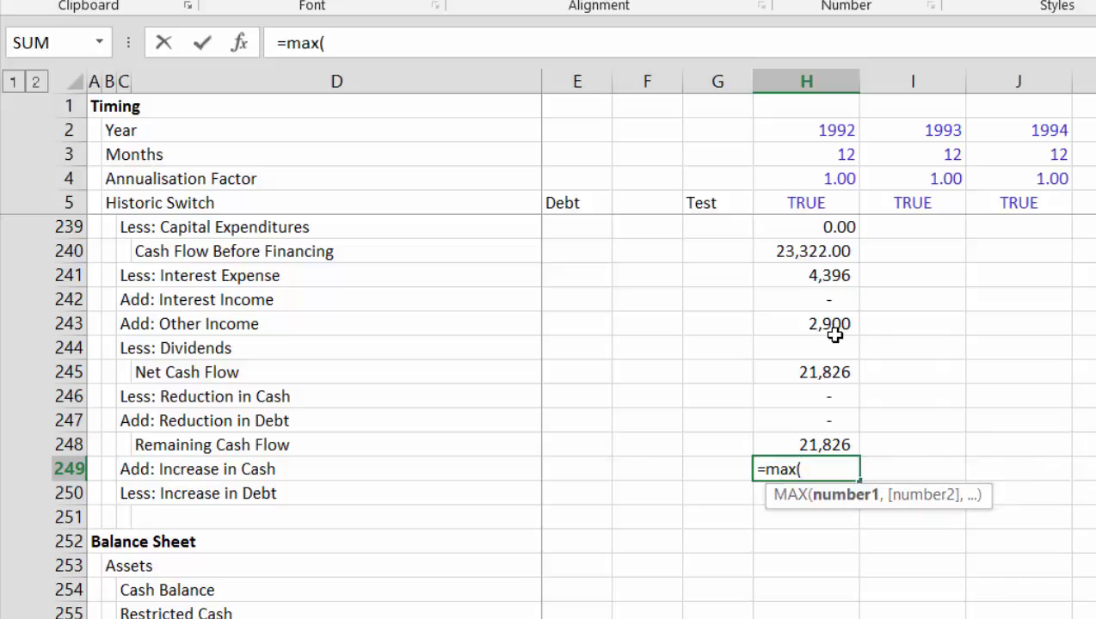
{"action": "key", "text": "Up"}
{"action": "type", "text": ",0)"}
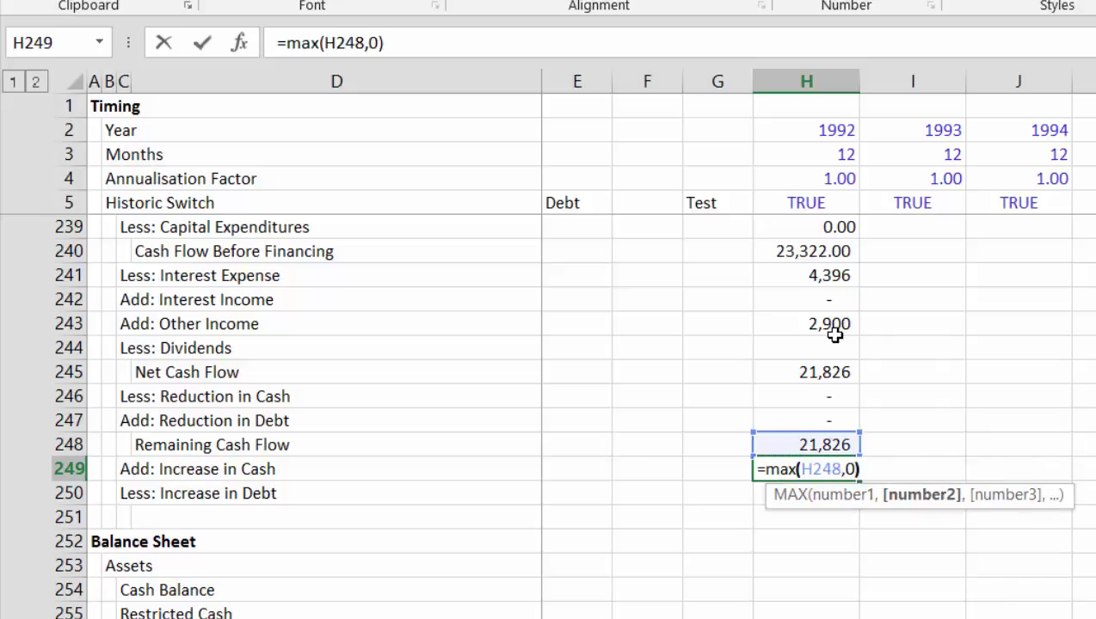
{"action": "key", "text": "Return"}
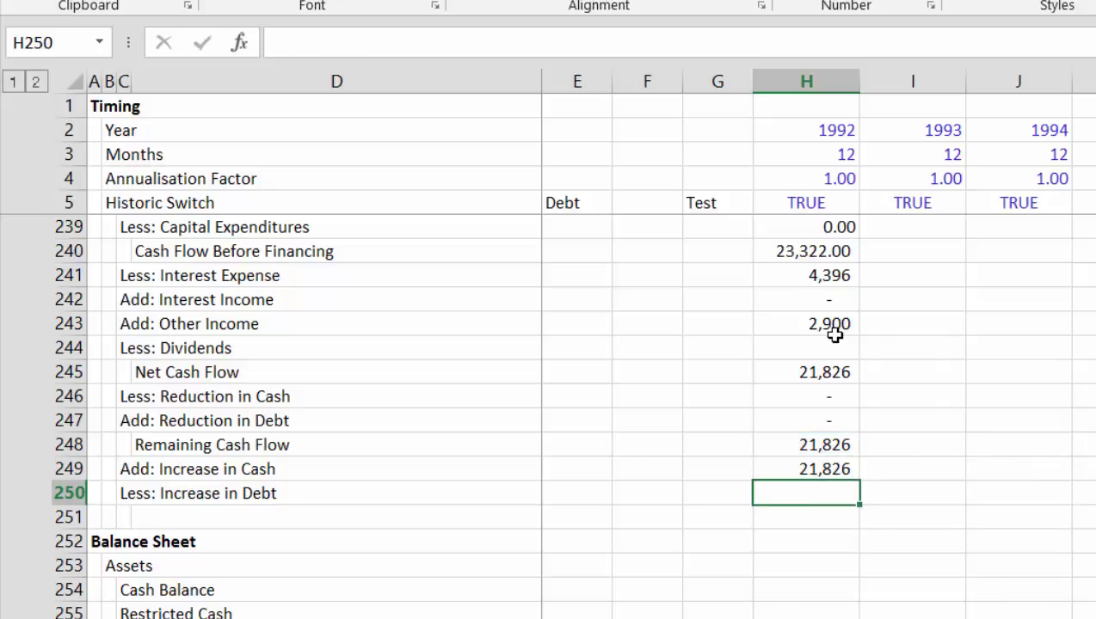
{"action": "type", "text": "="}
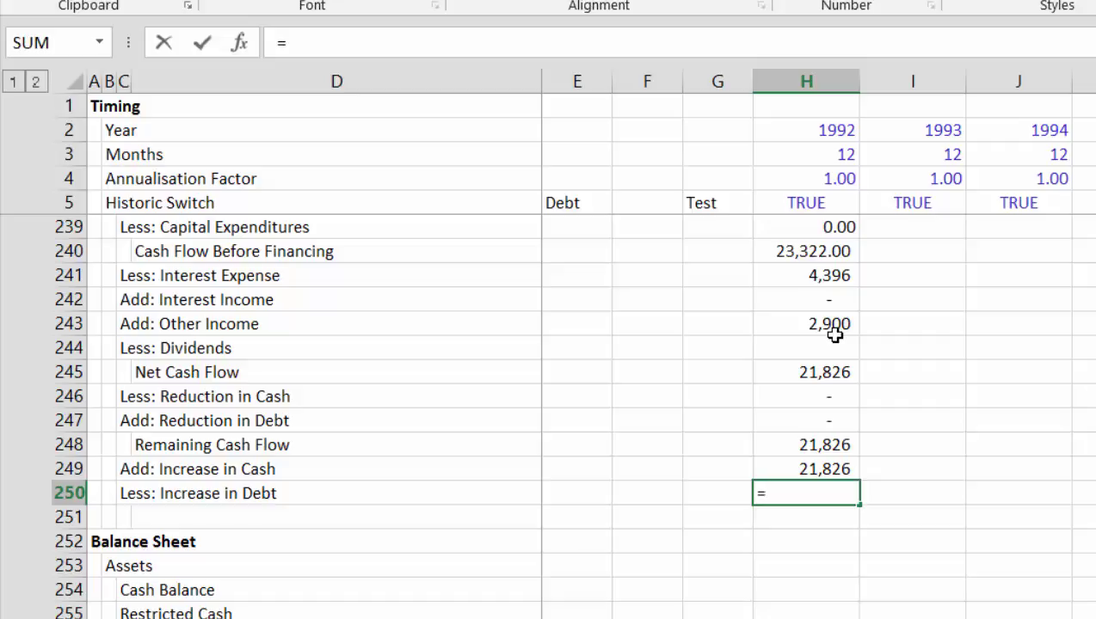
{"action": "type", "text": "min"}
{"action": "key", "text": "BackSpace"}
{"action": "type", "text": "in"}
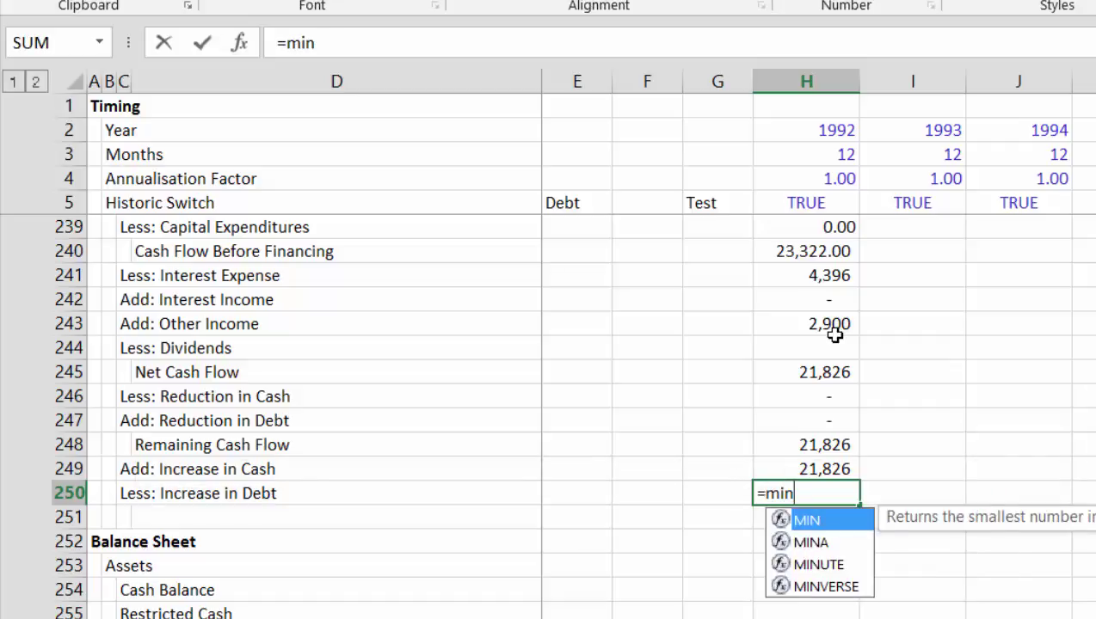
{"action": "type", "text": "("}
{"action": "key", "text": "Up"}
{"action": "key", "text": "Escape"}
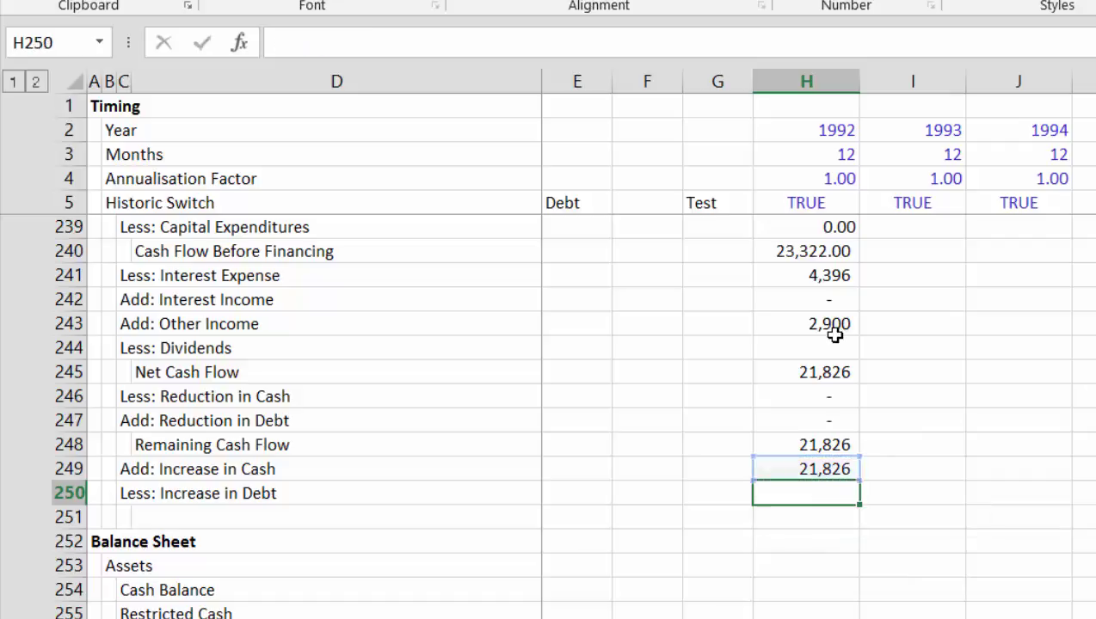
- Calculate the 1992 Less: Increase in Debt in H250 from negative remaining cash flow, floored at zero, with =MAX(-H248,0)
{"action": "type", "text": "=max("}
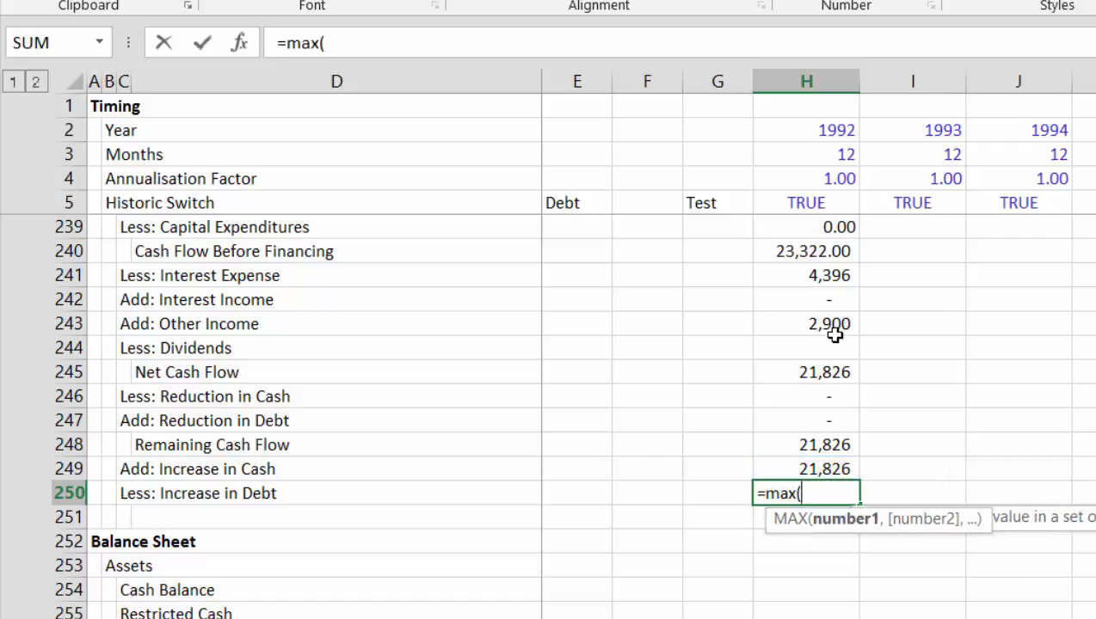
{"action": "type", "text": "-"}
{"action": "key", "text": "Up"}
{"action": "key", "text": "Up"}
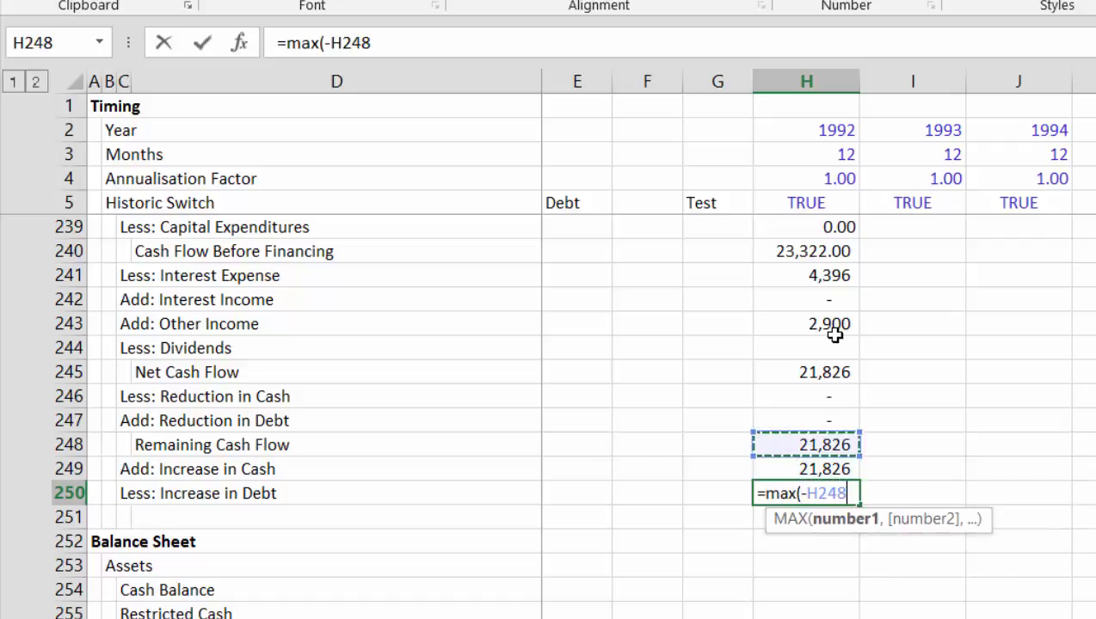
{"action": "type", "text": ",0)"}
{"action": "key", "text": "Return"}
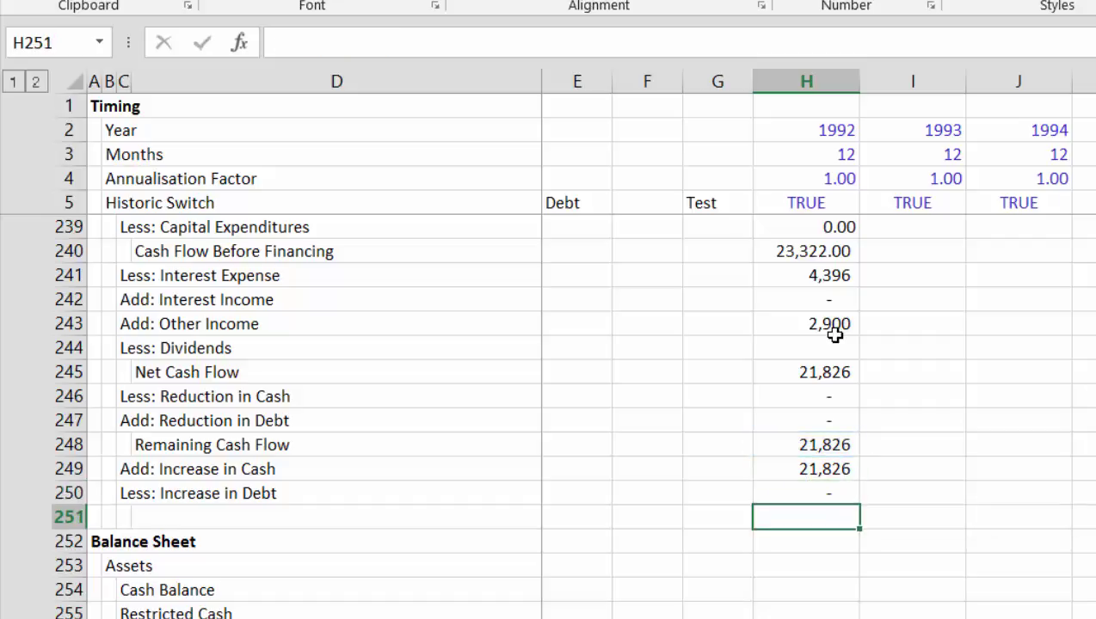
- Look back through the Financing, Working Capital, Depreciation and EBITDA check sections above the cash flow statement
{"action": "key", "text": "Up"}
{"action": "key", "text": "Up"}
{"action": "key", "text": "Up"}
{"action": "key", "text": "Down"}
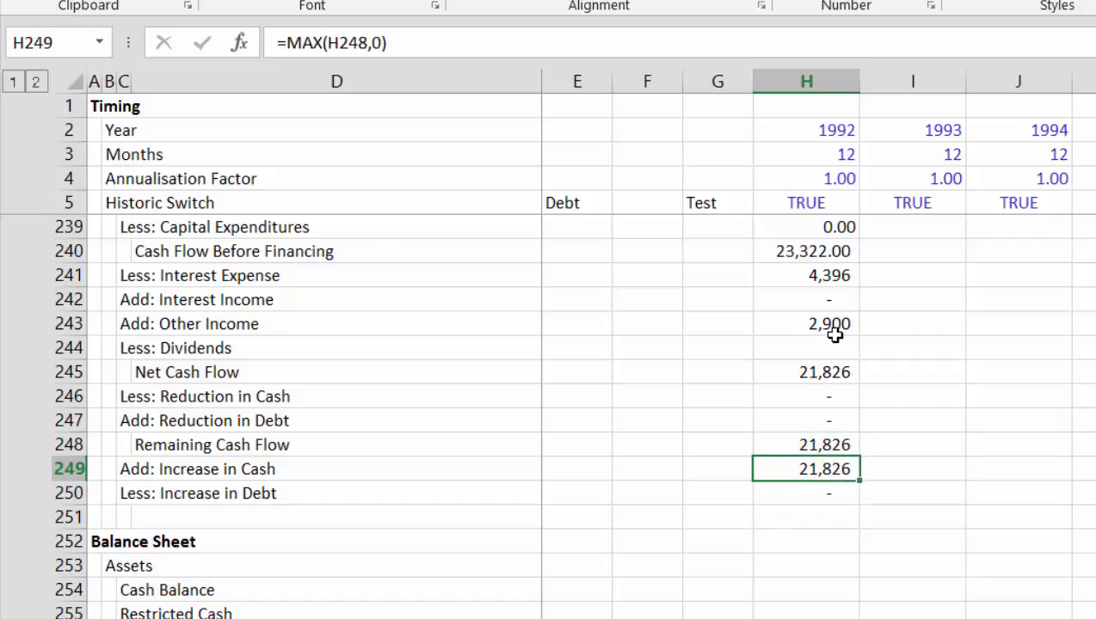
{"action": "key", "text": "Page_Up"}
{"action": "key", "text": "Page_Up"}
{"action": "key", "text": "Page_Up"}
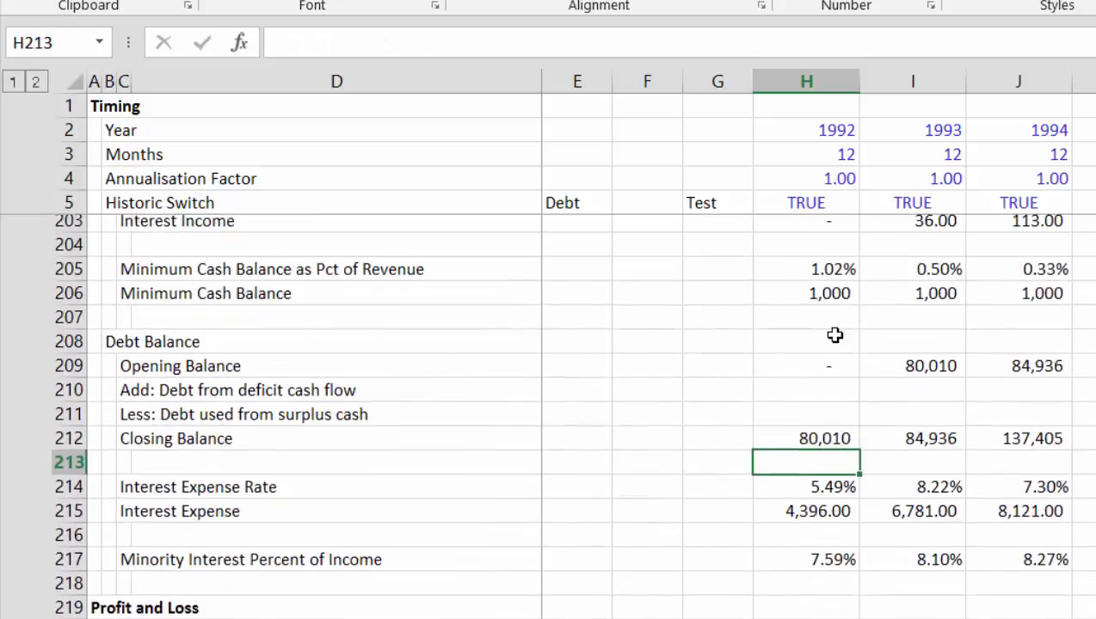
{"action": "key", "text": "Page_Up"}
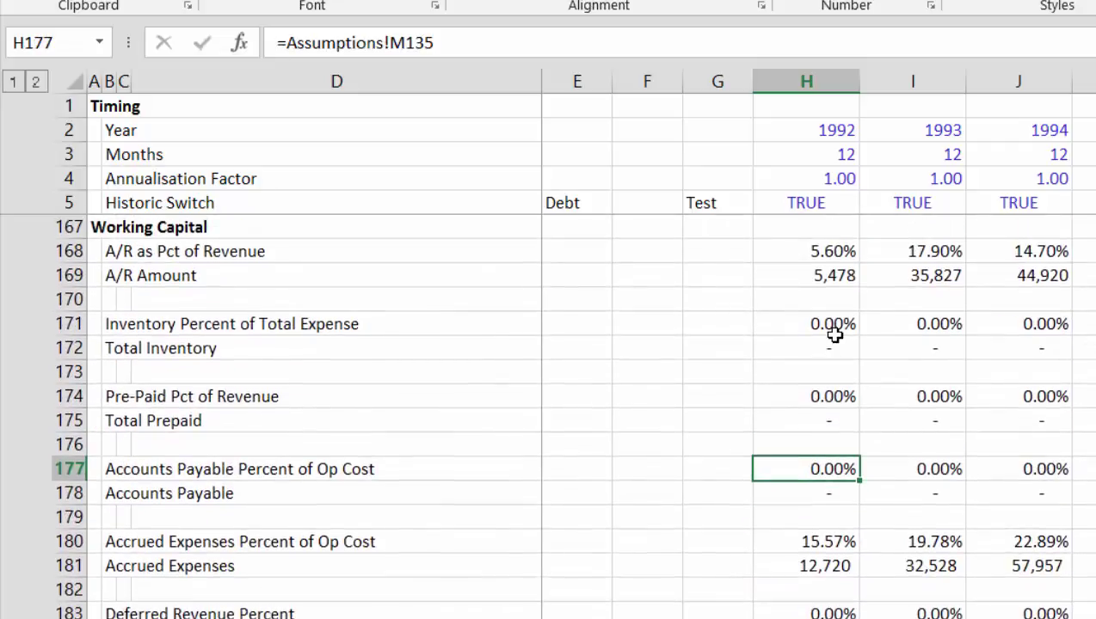
{"action": "key", "text": "Page_Up"}
{"action": "key", "text": "Up"}
{"action": "key", "text": "Up"}
{"action": "key", "text": "Up"}
{"action": "key", "text": "Up"}
{"action": "key", "text": "Up"}
{"action": "key", "text": "Up"}
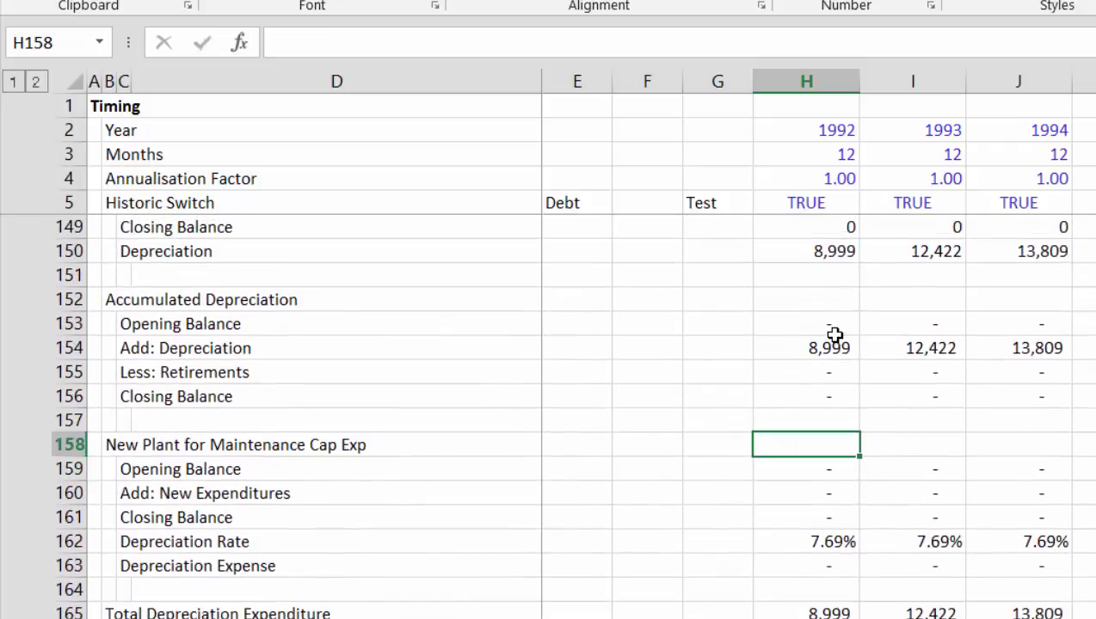
{"action": "key", "text": "Up"}
{"action": "key", "text": "Up"}
{"action": "key", "text": "Up"}
{"action": "key", "text": "Up"}
{"action": "key", "text": "Up"}
{"action": "key", "text": "Up"}
{"action": "key", "text": "Up"}
{"action": "key", "text": "Up"}
{"action": "key", "text": "Up"}
{"action": "key", "text": "Up"}
{"action": "key", "text": "Up"}
{"action": "key", "text": "Up"}
{"action": "key", "text": "Up"}
{"action": "key", "text": "Up"}
{"action": "key", "text": "Up"}
{"action": "key", "text": "Up"}
{"action": "key", "text": "Up"}
{"action": "key", "text": "Up"}
{"action": "key", "text": "Up"}
{"action": "key", "text": "Up"}
{"action": "key", "text": "Down"}
{"action": "key", "text": "Down"}
{"action": "key", "text": "Down"}
{"action": "key", "text": "Down"}
{"action": "key", "text": "Down"}
{"action": "key", "text": "Down"}
{"action": "key", "text": "Down"}
{"action": "key", "text": "Down"}
{"action": "key", "text": "Down"}
{"action": "key", "text": "Down"}
{"action": "key", "text": "Down"}
{"action": "key", "text": "Down"}
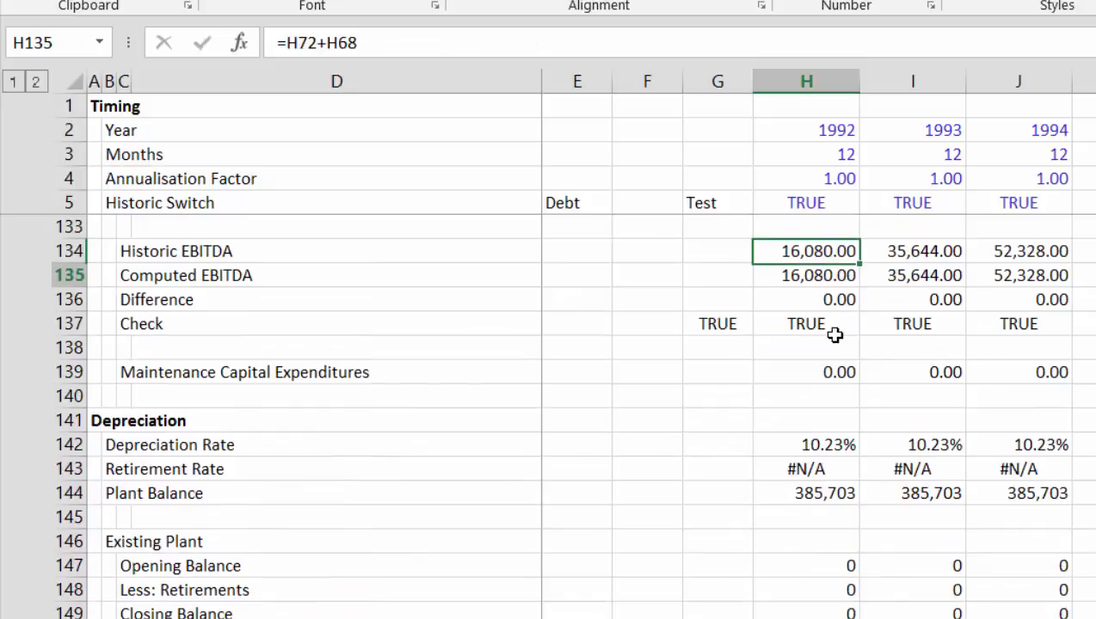
- Link the 1992 Add: Cash from Surplus in H198 of the Cash Balance account to the cash flow's Increase in Cash with =H249
{"action": "key", "text": "Down"}
{"action": "key", "text": "Down"}
{"action": "key", "text": "Down"}
{"action": "key", "text": "Down"}
{"action": "key", "text": "Down"}
{"action": "key", "text": "Down"}
{"action": "key", "text": "Down"}
{"action": "key", "text": "Down"}
{"action": "key", "text": "Down"}
{"action": "key", "text": "Down"}
{"action": "key", "text": "Down"}
{"action": "key", "text": "Down"}
{"action": "key", "text": "Down"}
{"action": "key", "text": "Down"}
{"action": "key", "text": "Down"}
{"action": "key", "text": "Down"}
{"action": "key", "text": "Down"}
{"action": "key", "text": "Down"}
{"action": "key", "text": "Down"}
{"action": "key", "text": "Down"}
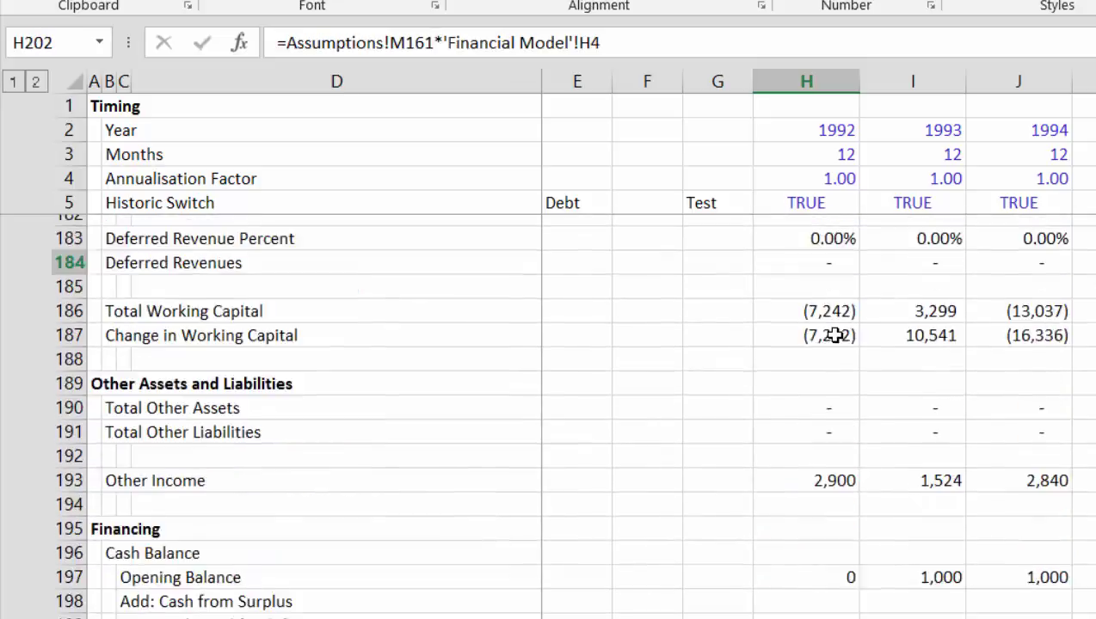
{"action": "key", "text": "Down"}
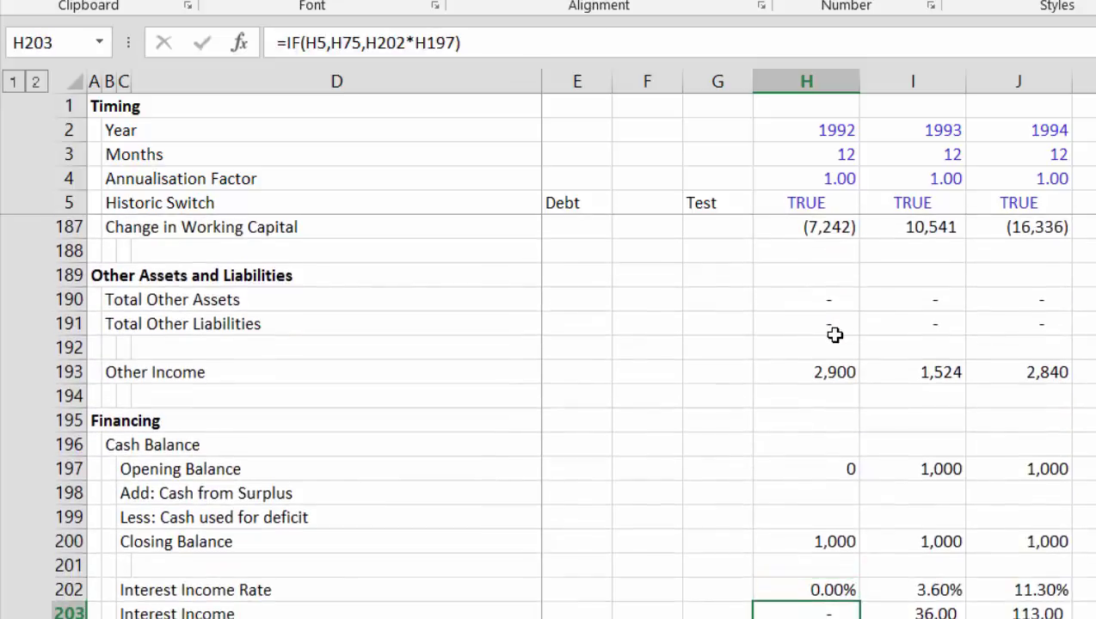
{"action": "key", "text": "Up"}
{"action": "key", "text": "Up"}
{"action": "key", "text": "Up"}
{"action": "key", "text": "Up"}
{"action": "key", "text": "Up"}
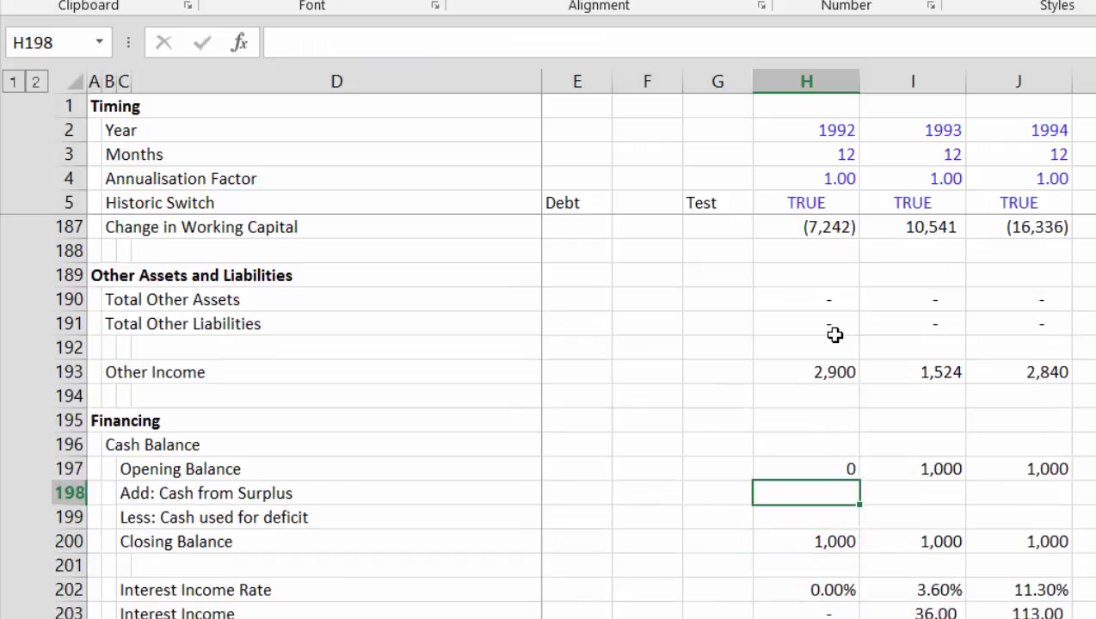
{"action": "type", "text": "="}
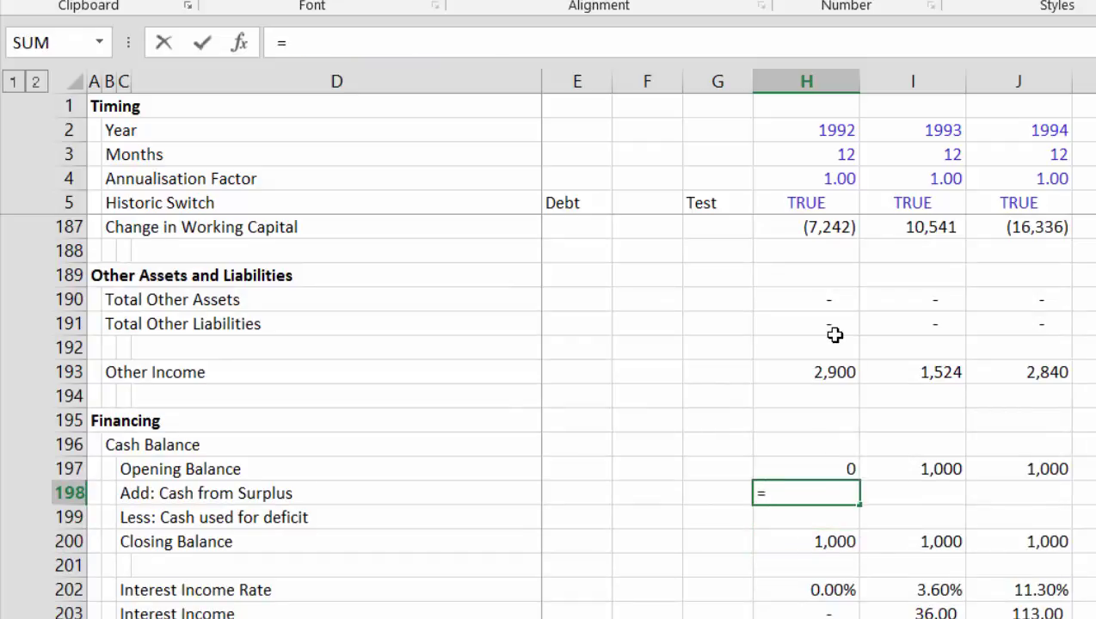
{"action": "key", "text": "Down"}
{"action": "key", "text": "Down"}
{"action": "key", "text": "Down"}
{"action": "key", "text": "Down"}
{"action": "key", "text": "Down"}
{"action": "key", "text": "Down"}
{"action": "key", "text": "Down"}
{"action": "key", "text": "Down"}
{"action": "key", "text": "Down"}
{"action": "key", "text": "Down"}
{"action": "key", "text": "Down"}
{"action": "key", "text": "Down"}
{"action": "key", "text": "Down"}
{"action": "key", "text": "Down"}
{"action": "key", "text": "Down"}
{"action": "key", "text": "Down"}
{"action": "key", "text": "Down"}
{"action": "key", "text": "Down"}
{"action": "key", "text": "Down"}
{"action": "key", "text": "Down"}
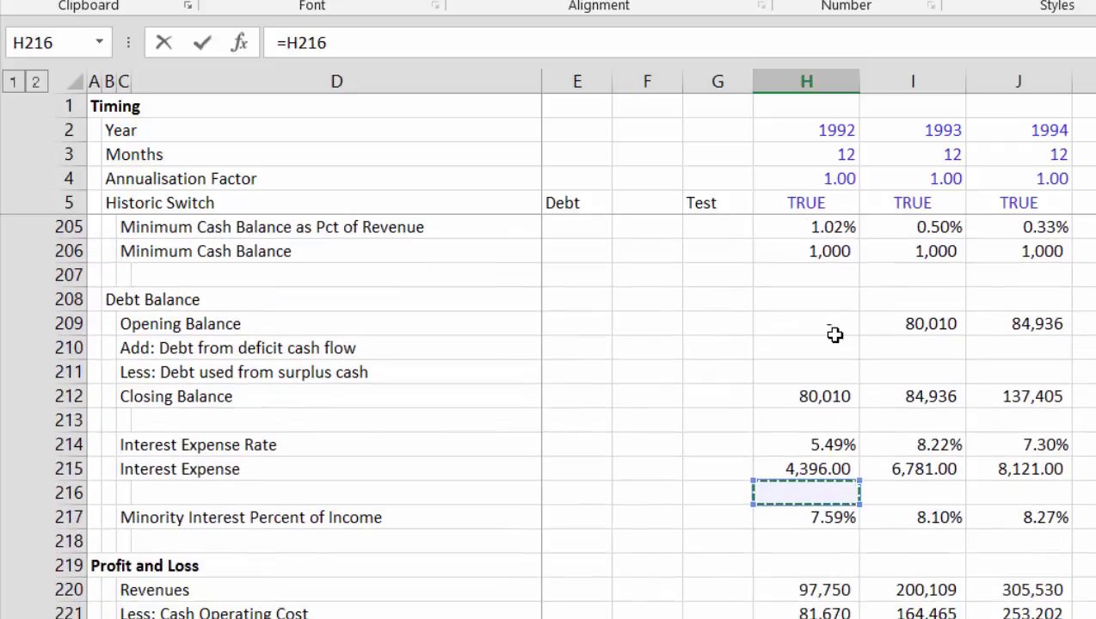
{"action": "key", "text": "Down"}
{"action": "key", "text": "Down"}
{"action": "key", "text": "Down"}
{"action": "key", "text": "Down"}
{"action": "key", "text": "Down"}
{"action": "key", "text": "Down"}
{"action": "key", "text": "Down"}
{"action": "key", "text": "Down"}
{"action": "key", "text": "Down"}
{"action": "key", "text": "Down"}
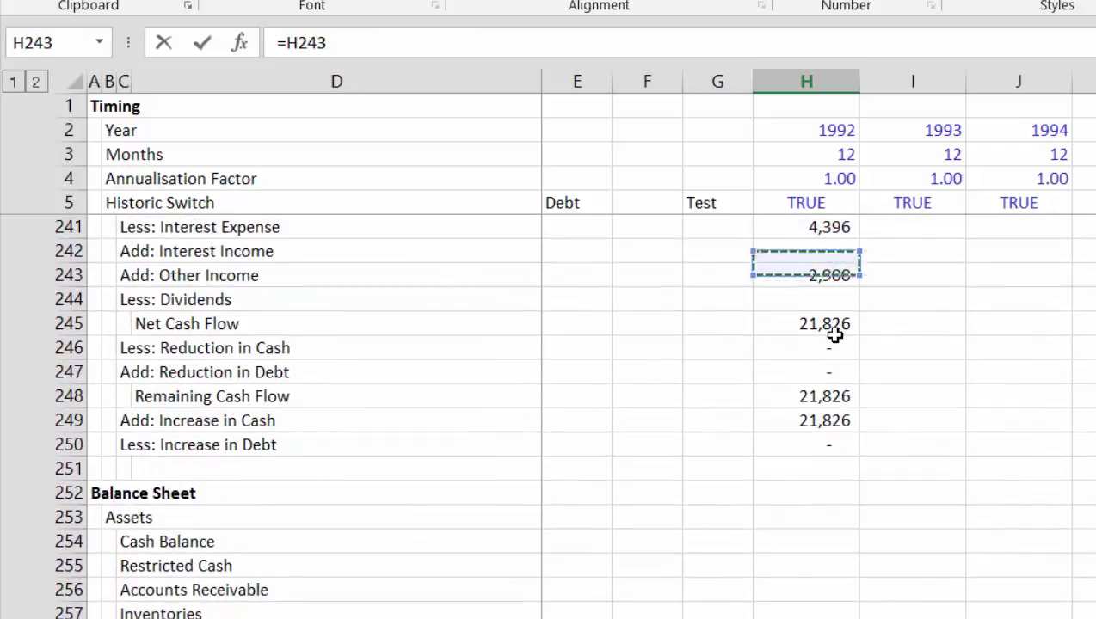
{"action": "key", "text": "Up"}
{"action": "key", "text": "Up"}
{"action": "key", "text": "Up"}
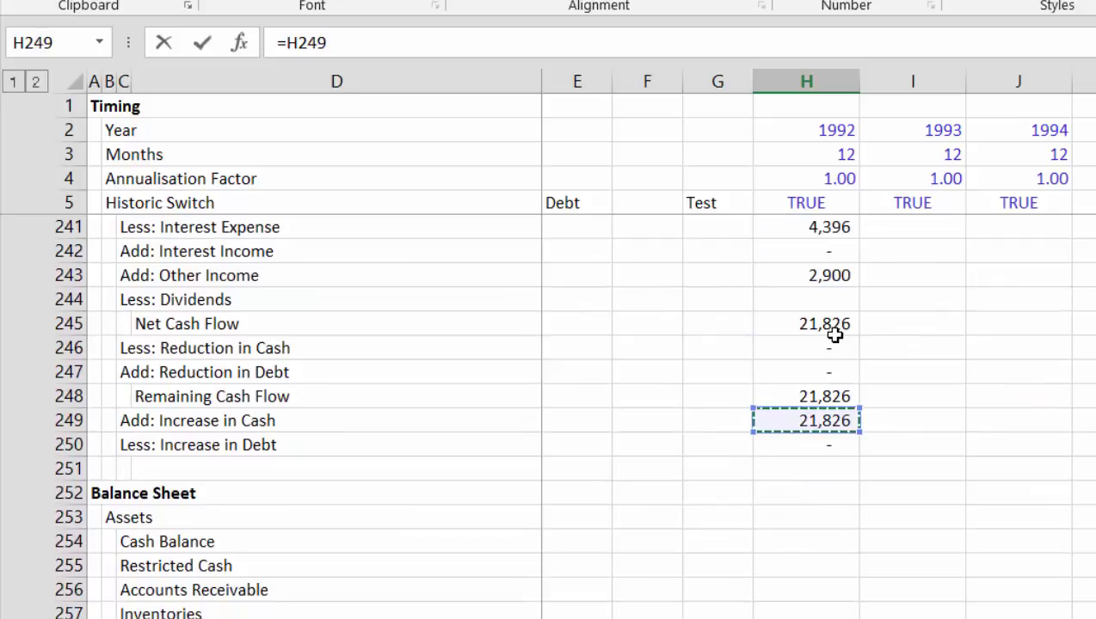
{"action": "key", "text": "Return"}
- Link the 1992 Less: Cash used for deficit in H199 of the Cash Balance account to the cash flow's Reduction in Cash with =H246
{"action": "key", "text": "Up"}
{"action": "key", "text": "Up"}
{"action": "key", "text": "Down"}
{"action": "key", "text": "Down"}
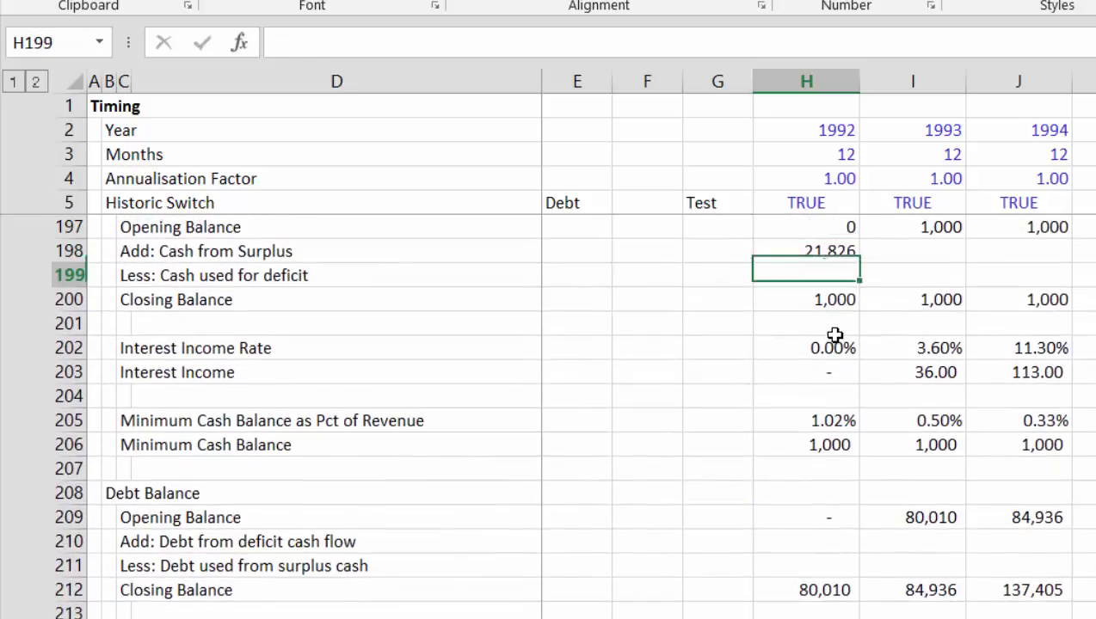
{"action": "type", "text": "="}
{"action": "key", "text": "Down"}
{"action": "key", "text": "Down"}
{"action": "key", "text": "Down"}
{"action": "key", "text": "Down"}
{"action": "key", "text": "Down"}
{"action": "key", "text": "Down"}
{"action": "key", "text": "Down"}
{"action": "key", "text": "Down"}
{"action": "key", "text": "Down"}
{"action": "key", "text": "Down"}
{"action": "key", "text": "Down"}
{"action": "key", "text": "Down"}
{"action": "key", "text": "Down"}
{"action": "key", "text": "Down"}
{"action": "key", "text": "Down"}
{"action": "key", "text": "Down"}
{"action": "key", "text": "Down"}
{"action": "key", "text": "Down"}
{"action": "key", "text": "Down"}
{"action": "key", "text": "Down"}
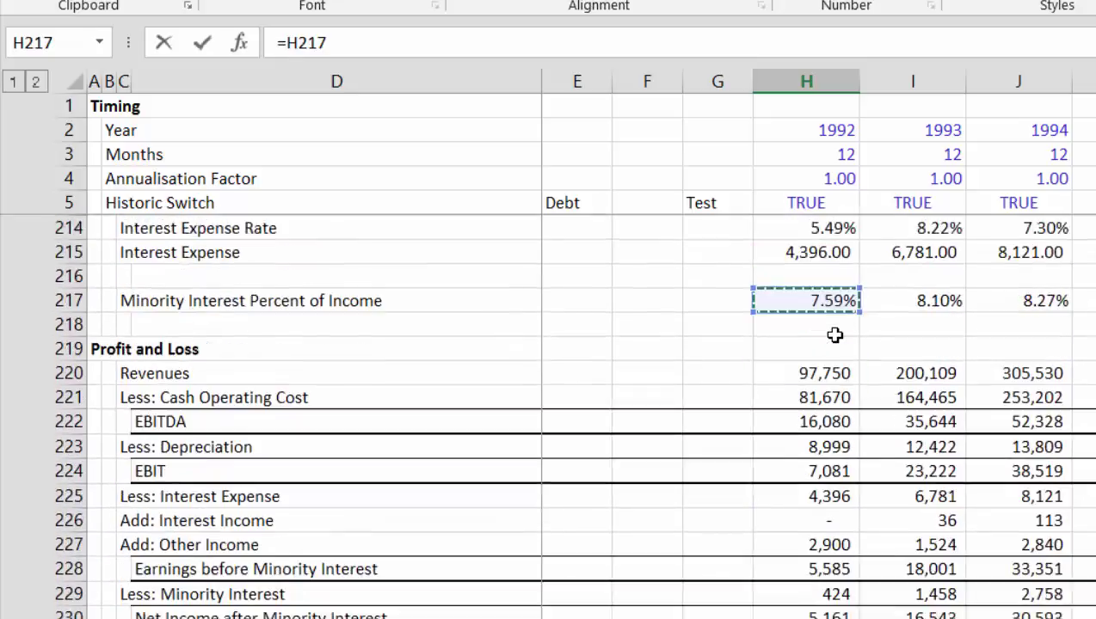
{"action": "key", "text": "Down"}
{"action": "key", "text": "Down"}
{"action": "key", "text": "Down"}
{"action": "key", "text": "Down"}
{"action": "key", "text": "Down"}
{"action": "key", "text": "Down"}
{"action": "key", "text": "Down"}
{"action": "key", "text": "Down"}
{"action": "key", "text": "Down"}
{"action": "key", "text": "Down"}
{"action": "key", "text": "Down"}
{"action": "key", "text": "Down"}
{"action": "key", "text": "Down"}
{"action": "key", "text": "Down"}
{"action": "key", "text": "Down"}
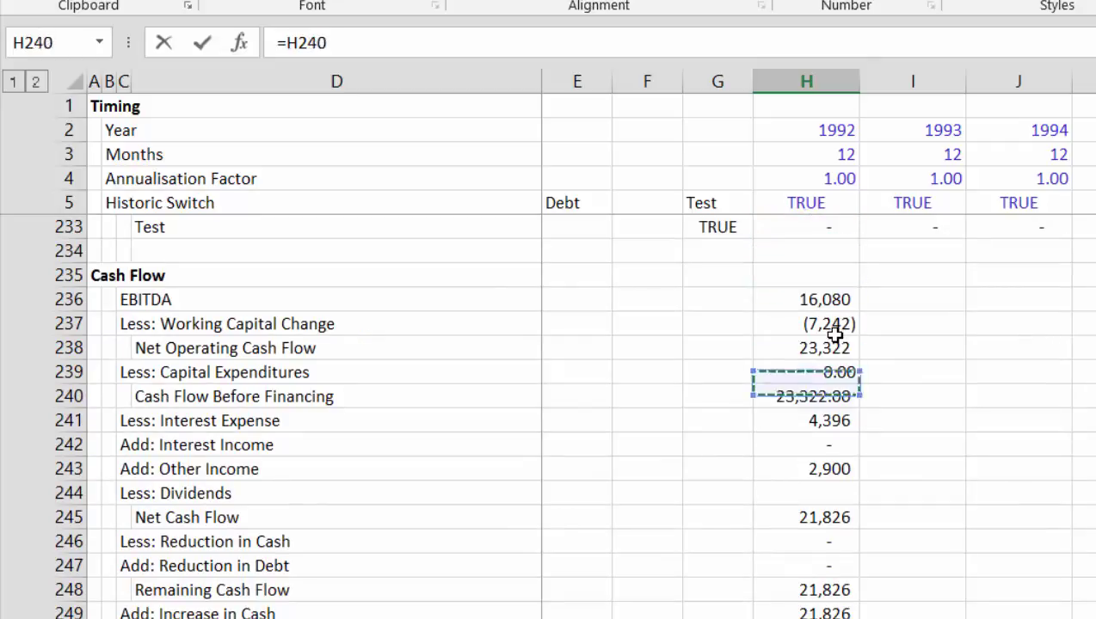
{"action": "key", "text": "Return"}
- Copy the 1992 Cash from Surplus and Cash used for deficit links in H198:H199 across the remaining years
{"action": "key", "text": "Up"}
{"action": "key", "text": "Up"}
{"action": "key", "text": "Up"}
{"action": "key", "text": "Up"}
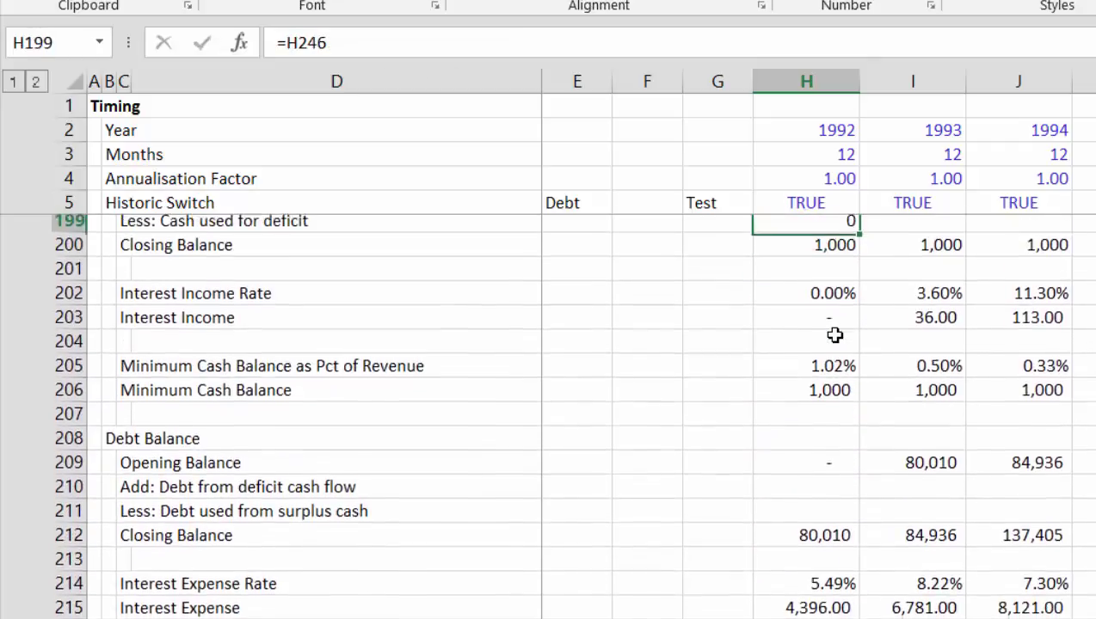
{"action": "key", "text": "Down"}
{"action": "key", "text": "Down"}
{"action": "key", "text": "shift+Down"}
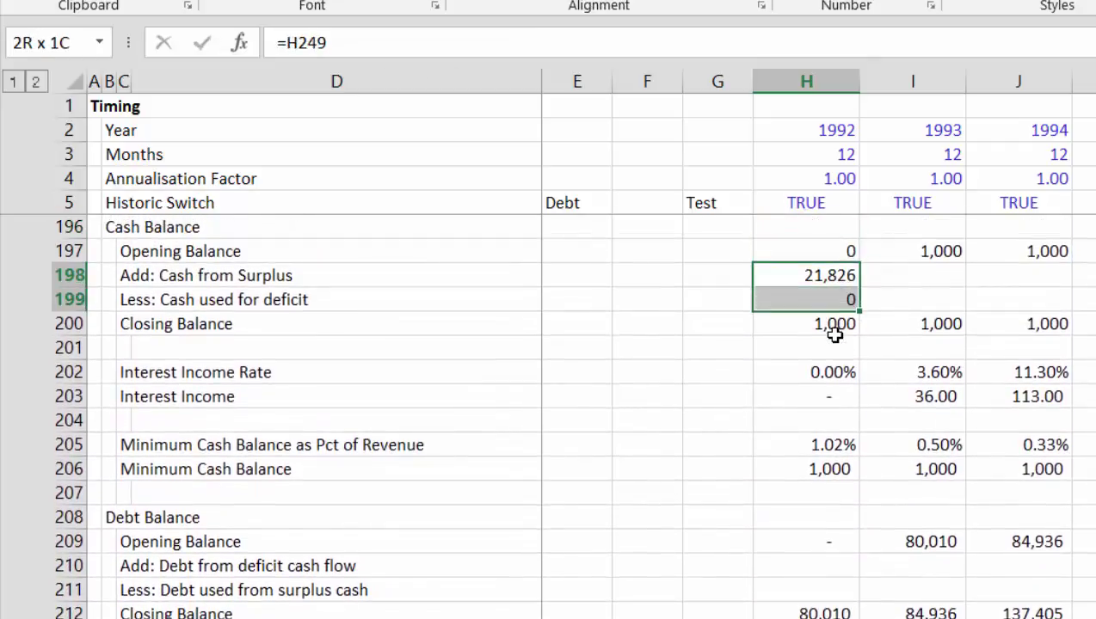
{"action": "key", "text": "shift+Up"}
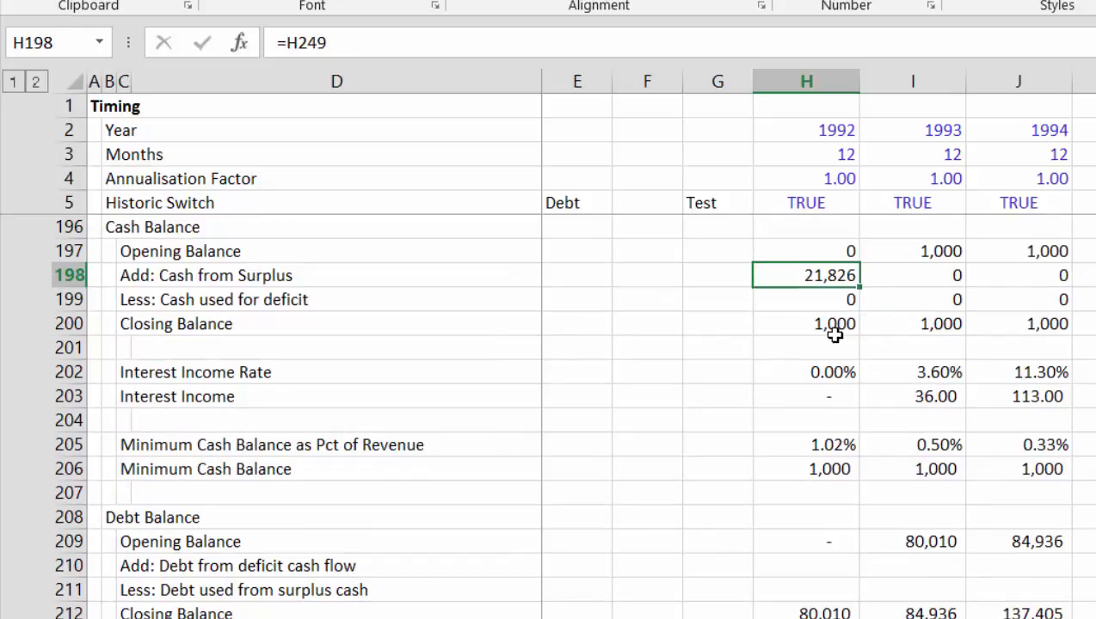
- Examine the Cash Balance account's Closing Balance in row 200 across the historic and forecast years
{"action": "key", "text": "Down"}
{"action": "key", "text": "Down"}
{"action": "key", "text": "Right"}
{"action": "key", "text": "Right"}
{"action": "key", "text": "Right"}
{"action": "key", "text": "Right"}
{"action": "key", "text": "Right"}
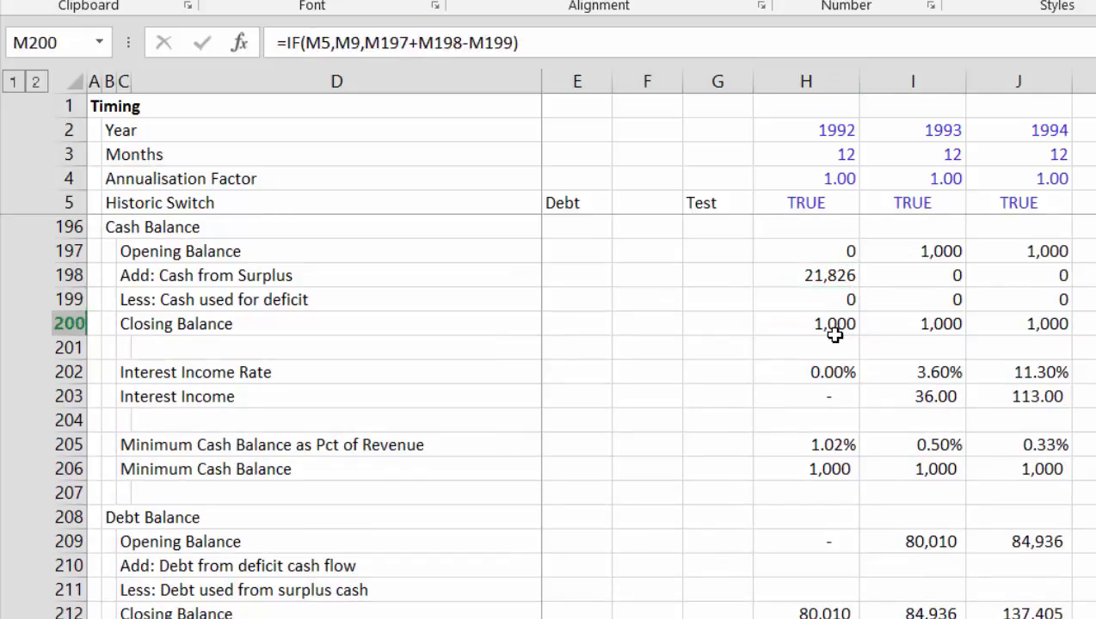
{"action": "key", "text": "Right"}
{"action": "key", "text": "Right"}
{"action": "key", "text": "Right"}
{"action": "key", "text": "Right"}
{"action": "key", "text": "Right"}
{"action": "key", "text": "Right"}
{"action": "key", "text": "Right"}
{"action": "key", "text": "Right"}
{"action": "key", "text": "Right"}
{"action": "key", "text": "Right"}
{"action": "key", "text": "Right"}
{"action": "key", "text": "Right"}
{"action": "key", "text": "Right"}
{"action": "key", "text": "Right"}
{"action": "key", "text": "Right"}
{"action": "key", "text": "Right"}
{"action": "key", "text": "Right"}
{"action": "key", "text": "Left"}
{"action": "key", "text": "Left"}
{"action": "key", "text": "Left"}
{"action": "key", "text": "Left"}
{"action": "key", "text": "Left"}
{"action": "key", "text": "Left"}
{"action": "key", "text": "Left"}
{"action": "key", "text": "Left"}
{"action": "key", "text": "Left"}
{"action": "key", "text": "Left"}
{"action": "key", "text": "Left"}
{"action": "key", "text": "Left"}
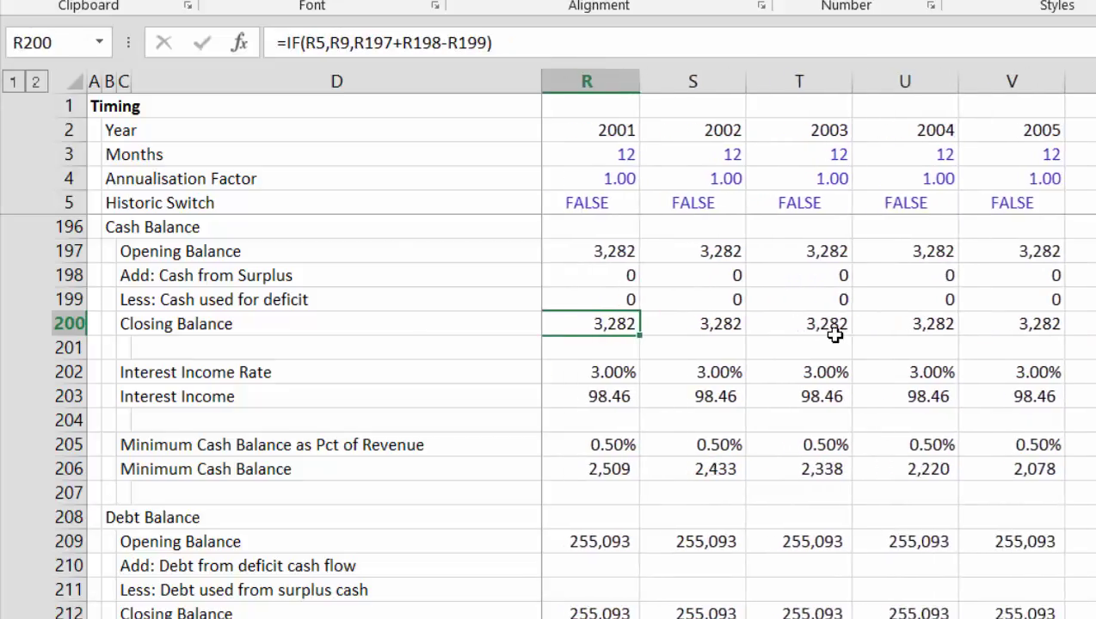
{"action": "key", "text": "Left"}
{"action": "key", "text": "Left"}
{"action": "key", "text": "Left"}
{"action": "key", "text": "Left"}
{"action": "key", "text": "Left"}
{"action": "key", "text": "Left"}
{"action": "key", "text": "Left"}
{"action": "key", "text": "Left"}
{"action": "key", "text": "Left"}
{"action": "key", "text": "Left"}
{"action": "key", "text": "Left"}
{"action": "key", "text": "Left"}
{"action": "key", "text": "Left"}
{"action": "key", "text": "Left"}
{"action": "key", "text": "Left"}
{"action": "key", "text": "Left"}
{"action": "key", "text": "Left"}
{"action": "key", "text": "Right"}
{"action": "key", "text": "Right"}
{"action": "key", "text": "Right"}
{"action": "key", "text": "Right"}
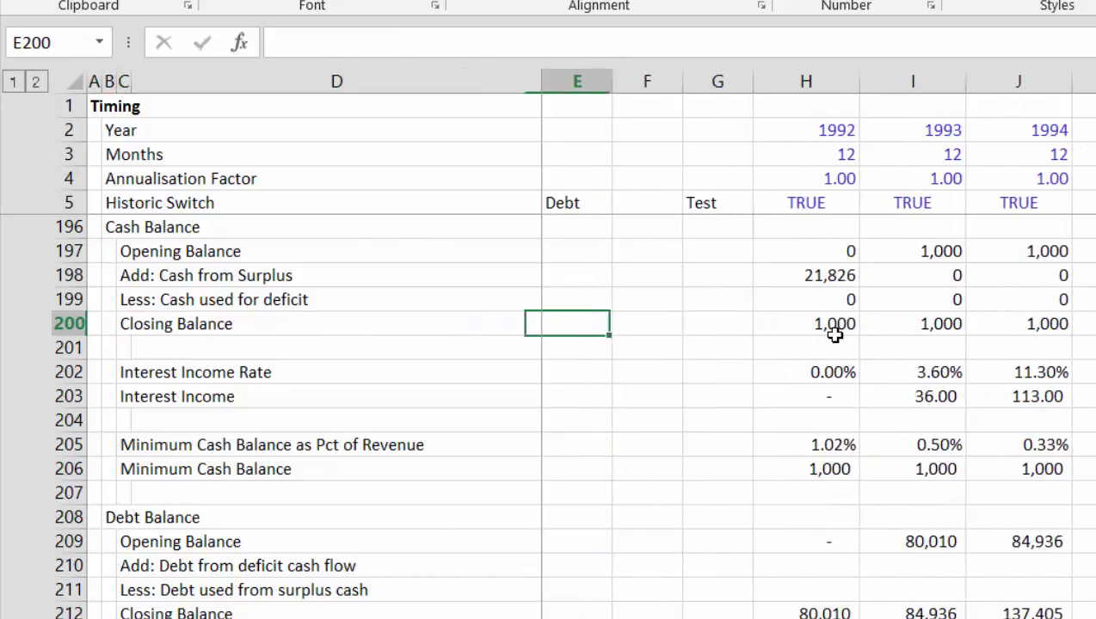
{"action": "key", "text": "Right"}
{"action": "key", "text": "Right"}
{"action": "key", "text": "Right"}
{"action": "key", "text": "Right"}
{"action": "key", "text": "Left"}
{"action": "key", "text": "Up"}
{"action": "key", "text": "Up"}
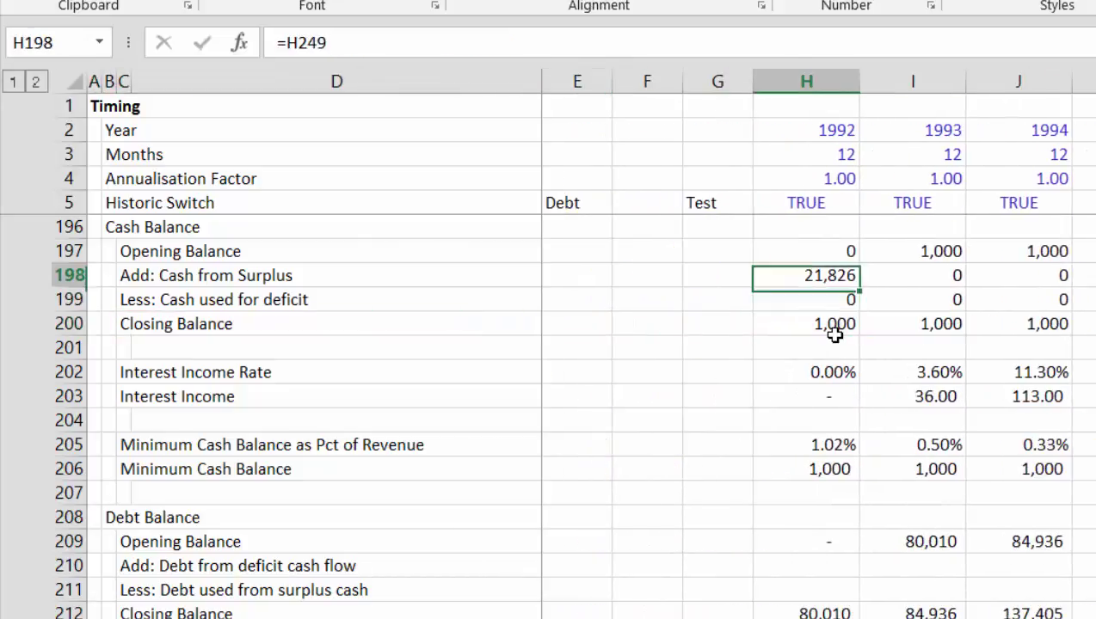
{"action": "key", "text": "Down"}
{"action": "key", "text": "Down"}
{"action": "key", "text": "Down"}
{"action": "key", "text": "Down"}
{"action": "key", "text": "Down"}
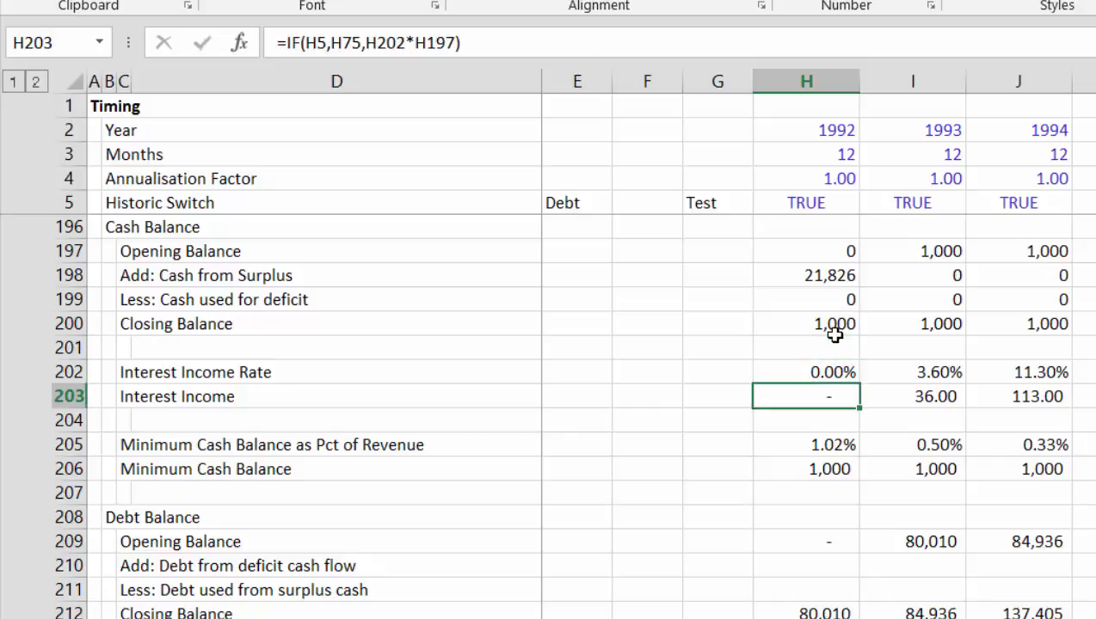
{"action": "key", "text": "Down"}
{"action": "key", "text": "Down"}
{"action": "key", "text": "Down"}
{"action": "key", "text": "Down"}
{"action": "key", "text": "Down"}
{"action": "key", "text": "Down"}
{"action": "key", "text": "Down"}
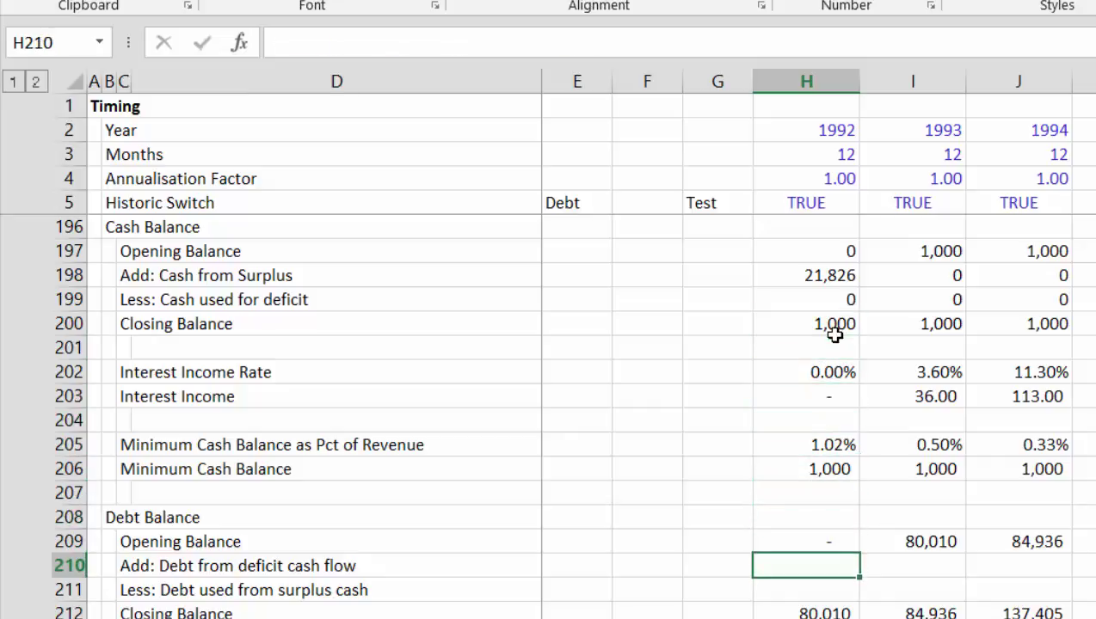
{"action": "type", "text": "="}
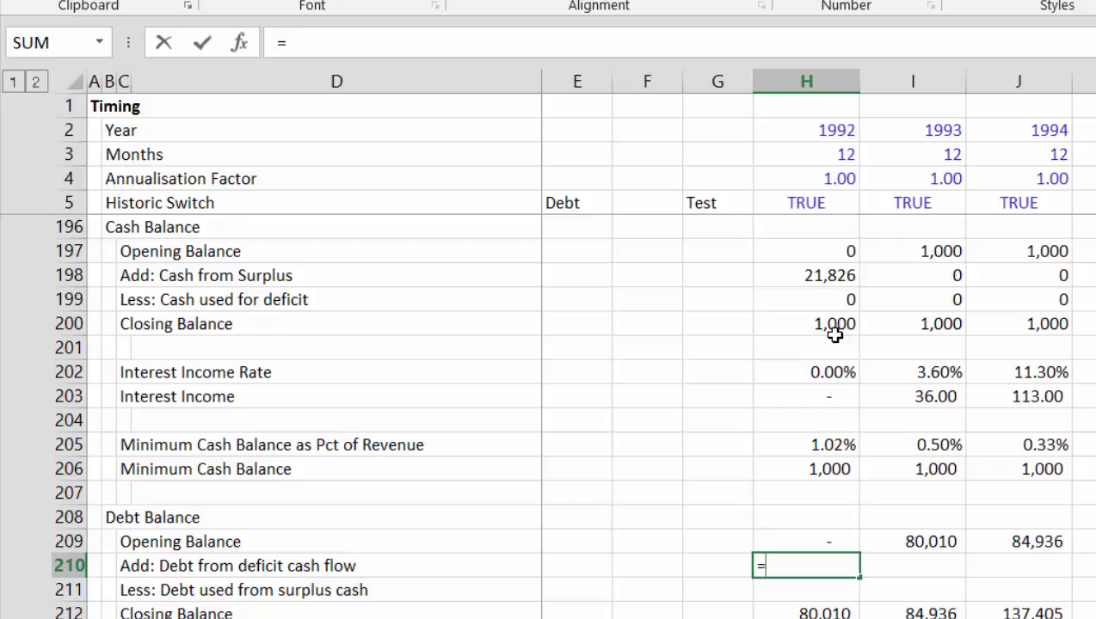
{"action": "key", "text": "Down"}
{"action": "key", "text": "Down"}
{"action": "key", "text": "Down"}
{"action": "key", "text": "Down"}
{"action": "key", "text": "Down"}
{"action": "key", "text": "Down"}
{"action": "key", "text": "Down"}
{"action": "key", "text": "Down"}
{"action": "key", "text": "Down"}
{"action": "key", "text": "Down"}
{"action": "key", "text": "Down"}
{"action": "key", "text": "Down"}
{"action": "key", "text": "Down"}
{"action": "key", "text": "Down"}
{"action": "key", "text": "Down"}
{"action": "key", "text": "Down"}
{"action": "key", "text": "Down"}
{"action": "key", "text": "Down"}
{"action": "key", "text": "Down"}
{"action": "key", "text": "Down"}
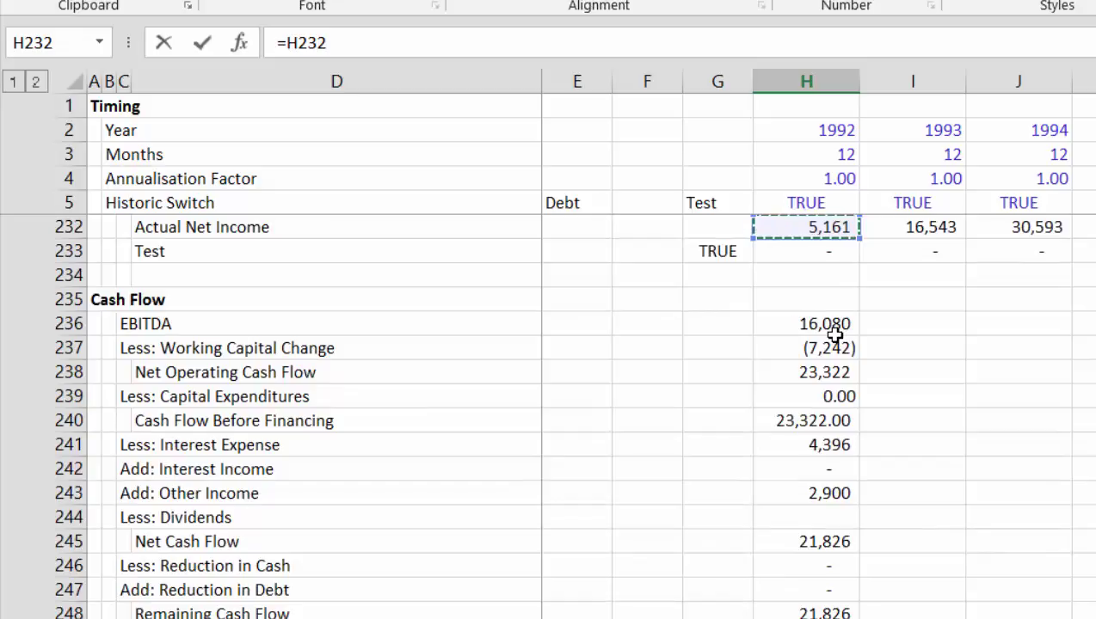
{"action": "key", "text": "Down"}
{"action": "key", "text": "Down"}
{"action": "key", "text": "Down"}
{"action": "key", "text": "Down"}
{"action": "key", "text": "Down"}
{"action": "key", "text": "Down"}
{"action": "key", "text": "Down"}
{"action": "key", "text": "Down"}
{"action": "key", "text": "Down"}
{"action": "key", "text": "Down"}
{"action": "key", "text": "Down"}
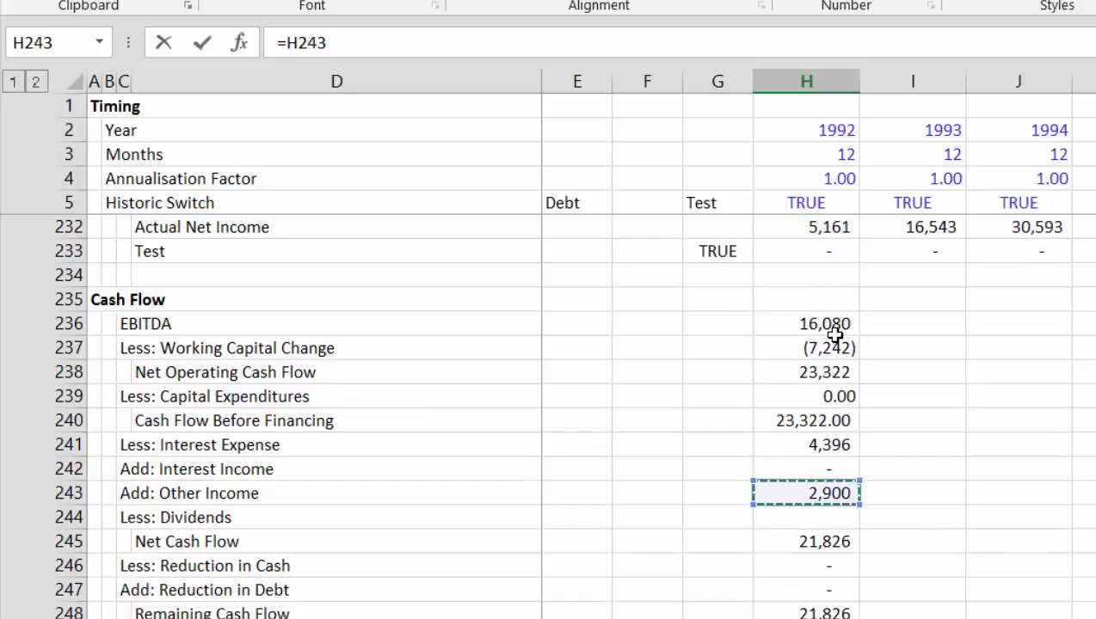
{"action": "key", "text": "Down"}
{"action": "key", "text": "Down"}
{"action": "key", "text": "Down"}
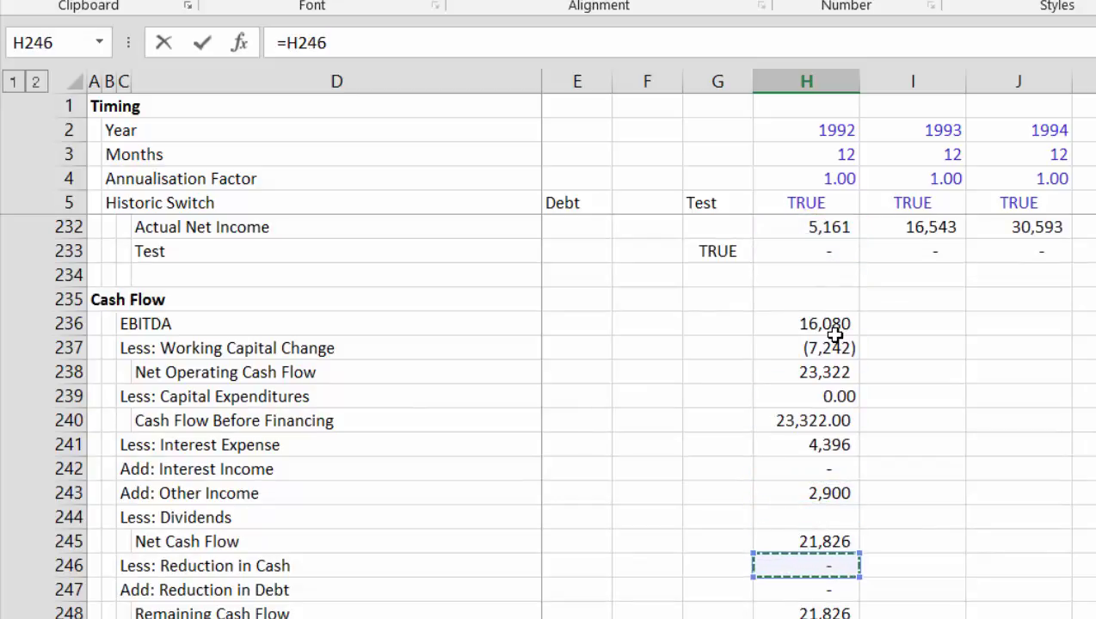
{"action": "key", "text": "Down"}
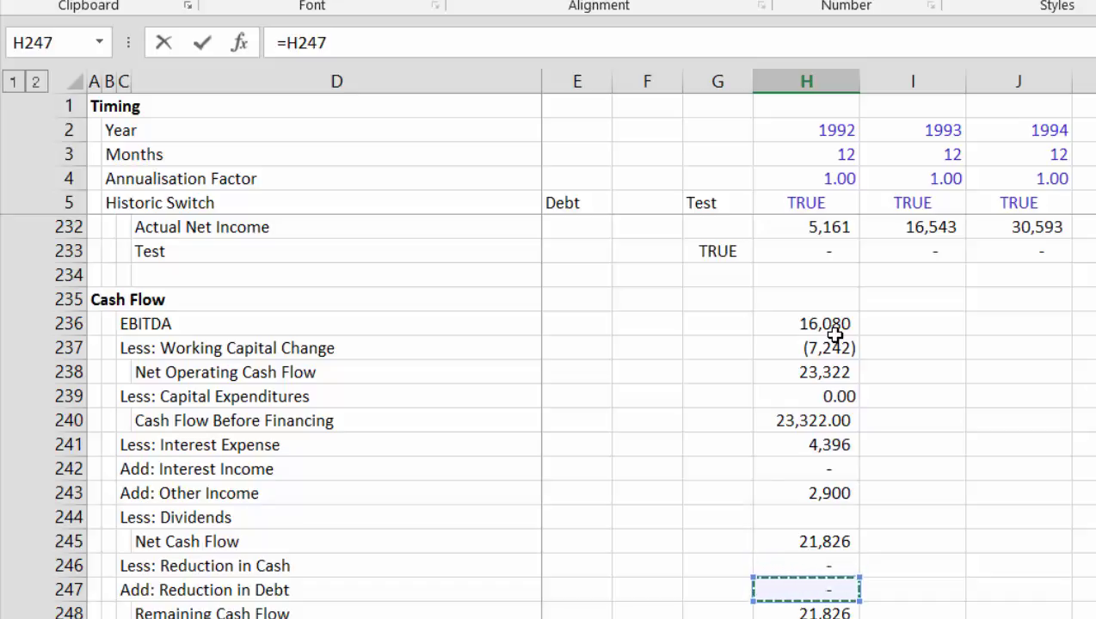
{"action": "key", "text": "Escape"}
{"action": "key", "text": "Up"}
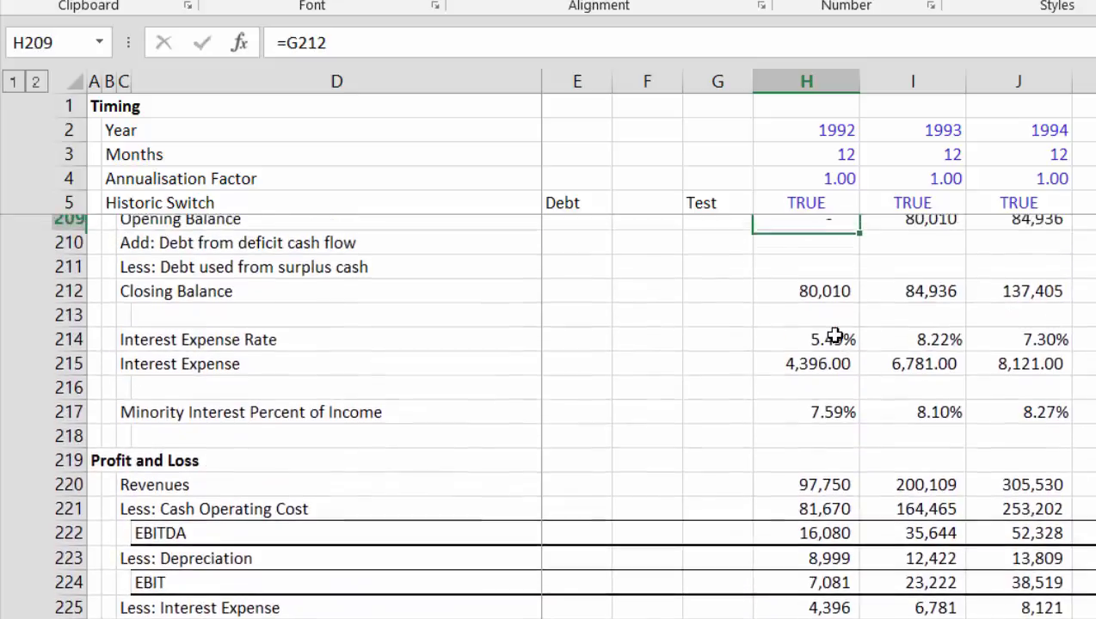
{"action": "key", "text": "Up"}
{"action": "key", "text": "Up"}
{"action": "key", "text": "Down"}
{"action": "key", "text": "Down"}
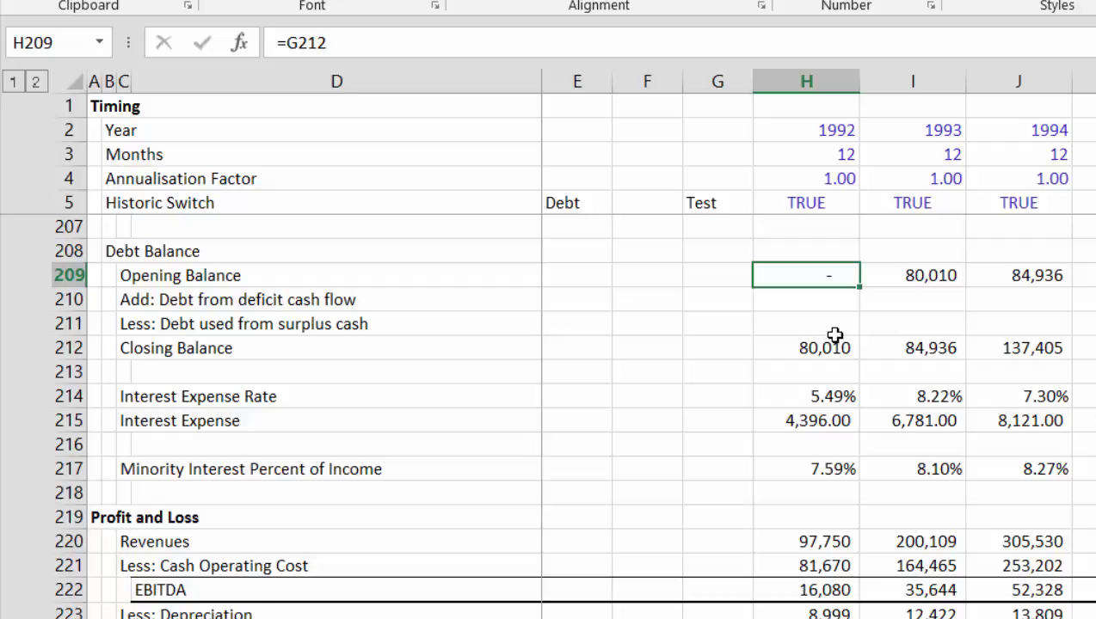
- Link the 1992 Less: Debt used from surplus cash in H211 of the Debt Balance account to the cash flow's Reduction in Debt with =H247
{"action": "key", "text": "Down"}
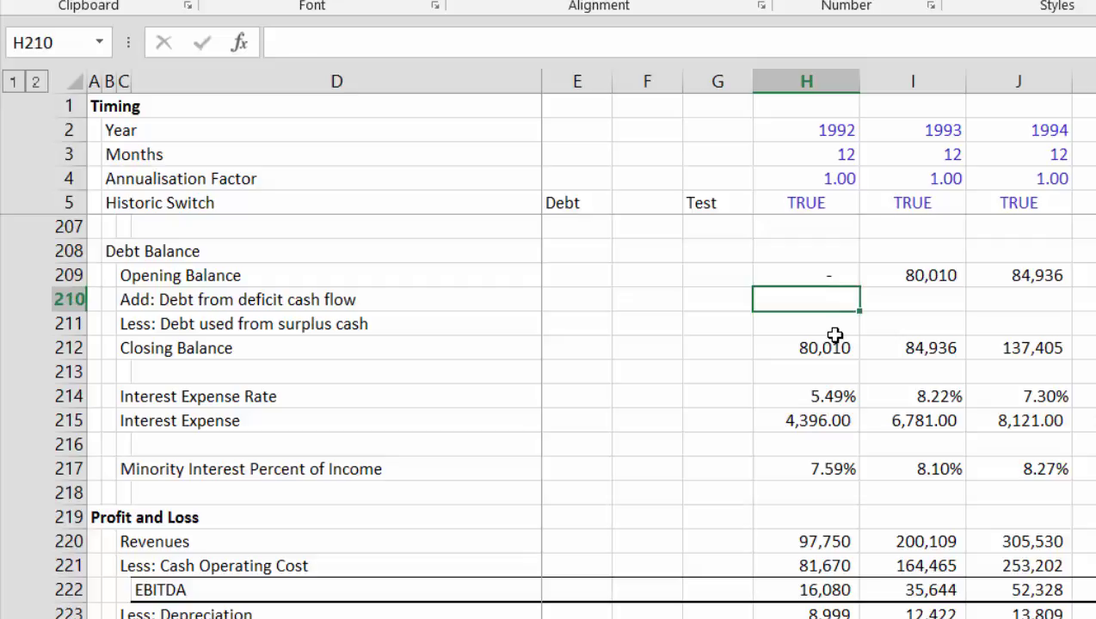
{"action": "key", "text": "Down"}
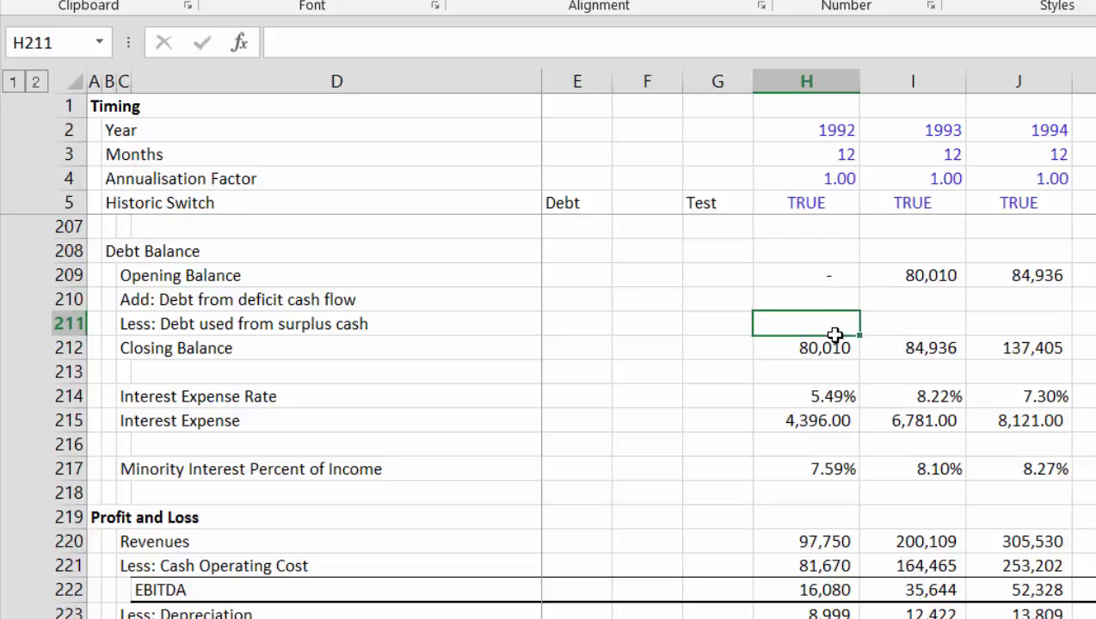
{"action": "type", "text": "="}
{"action": "key", "text": "Page_Down"}
{"action": "key", "text": "Page_Down"}
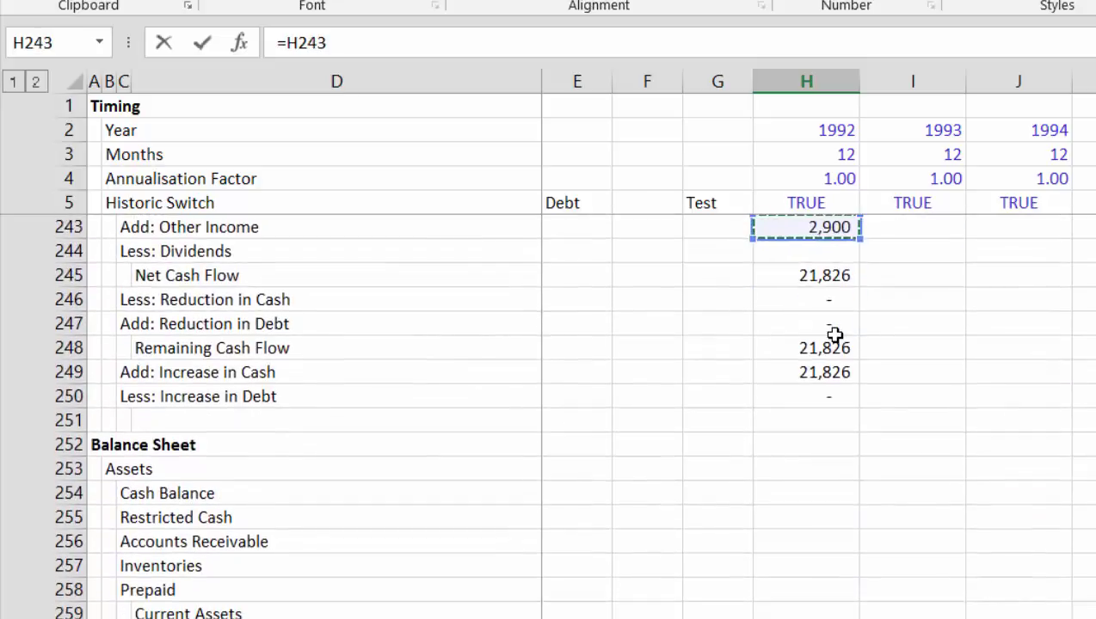
{"action": "key", "text": "Down"}
{"action": "key", "text": "Down"}
{"action": "key", "text": "Down"}
{"action": "key", "text": "Down"}
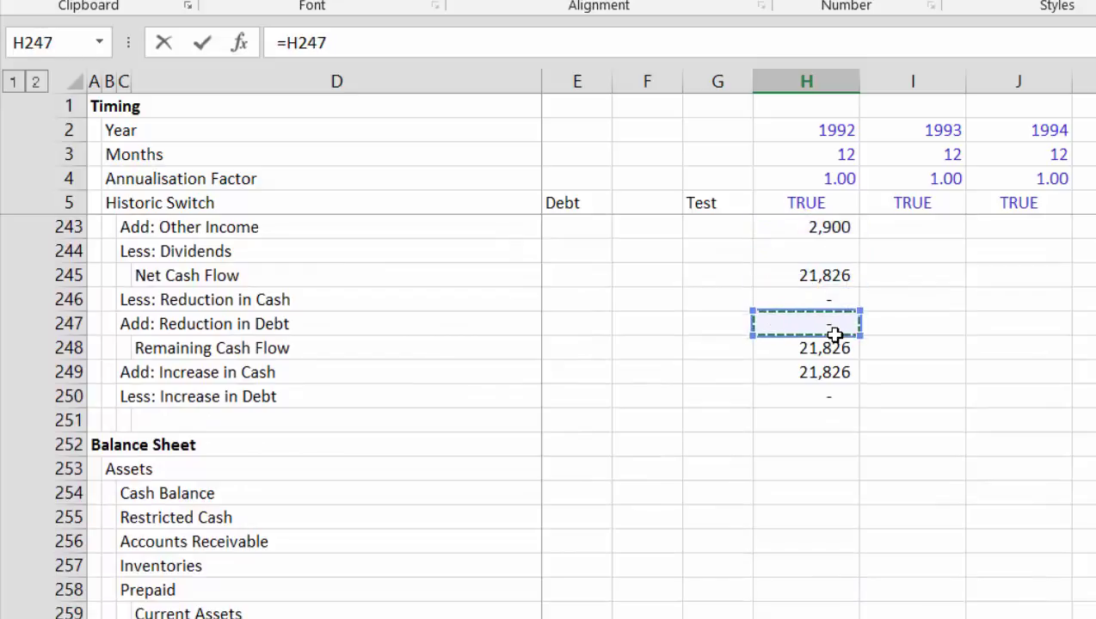
{"action": "key", "text": "Return"}
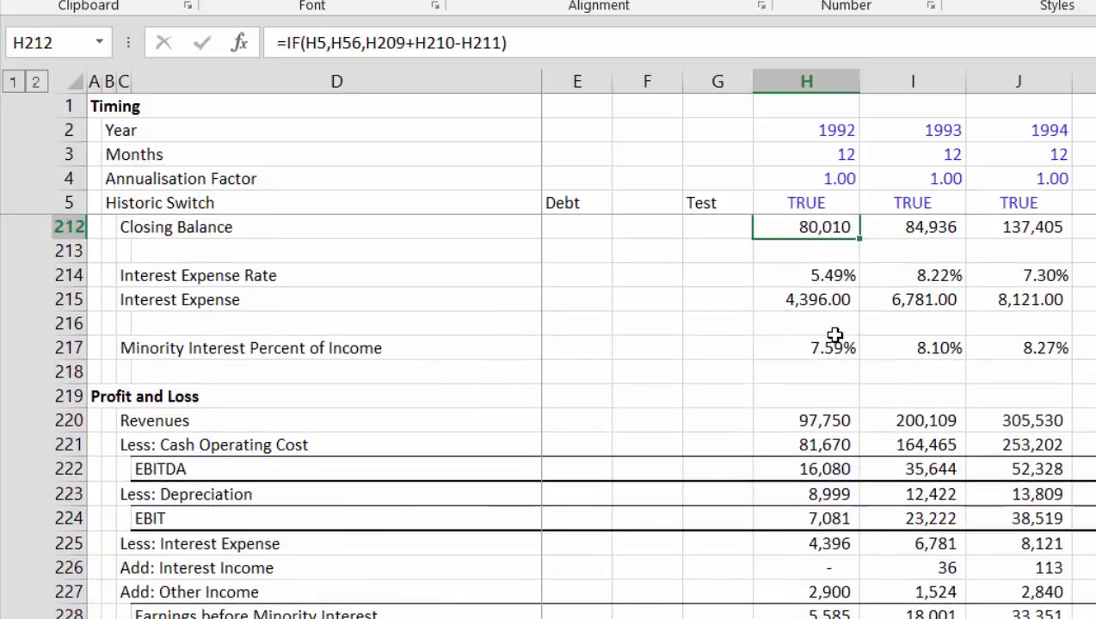
- Link the 1992 Add: Debt from deficit cash flow in H210 of the Debt Balance account to the cash flow's Increase in Debt with =H250
{"action": "key", "text": "Up"}
{"action": "key", "text": "Up"}
{"action": "key", "text": "Up"}
{"action": "key", "text": "Down"}
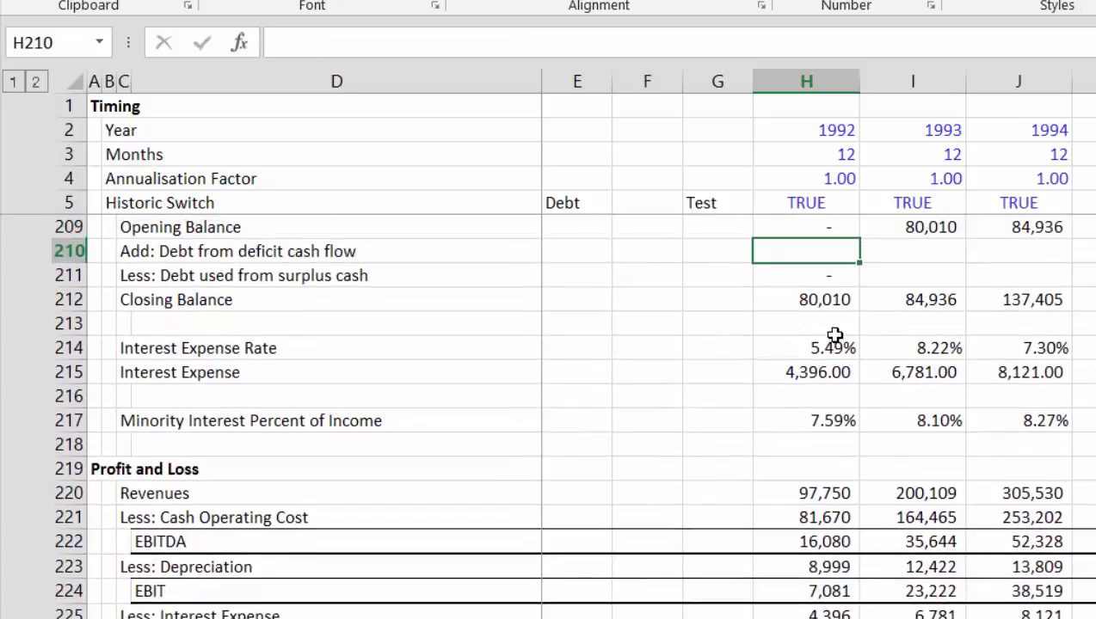
{"action": "type", "text": "="}
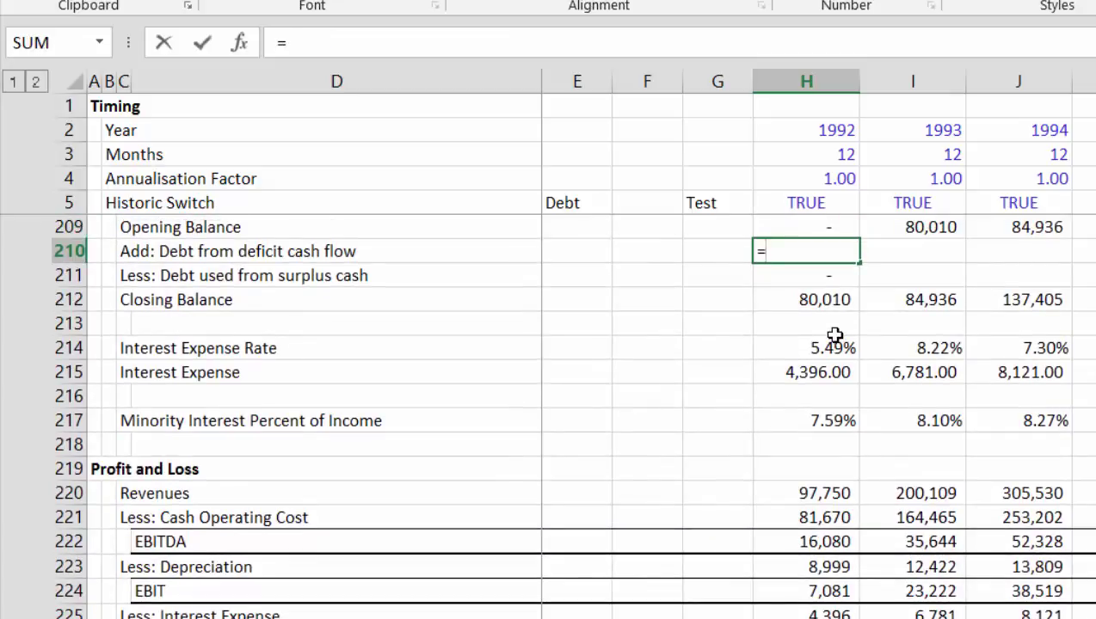
{"action": "key", "text": "Page_Down"}
{"action": "key", "text": "Page_Down"}
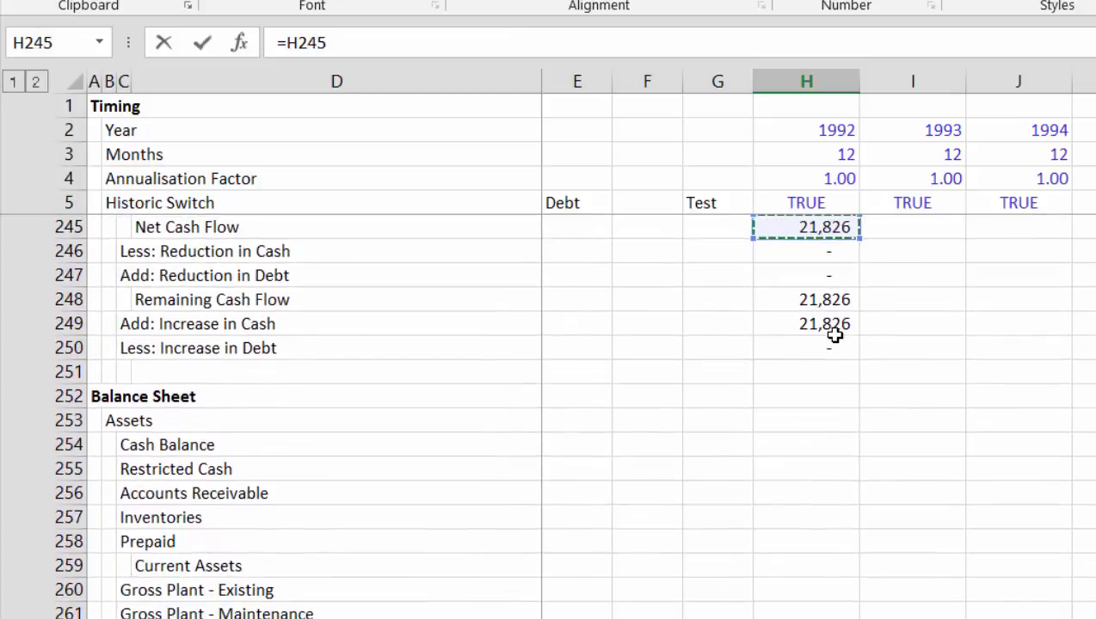
{"action": "key", "text": "Down"}
{"action": "key", "text": "Down"}
{"action": "key", "text": "Down"}
{"action": "key", "text": "Down"}
{"action": "key", "text": "Down"}
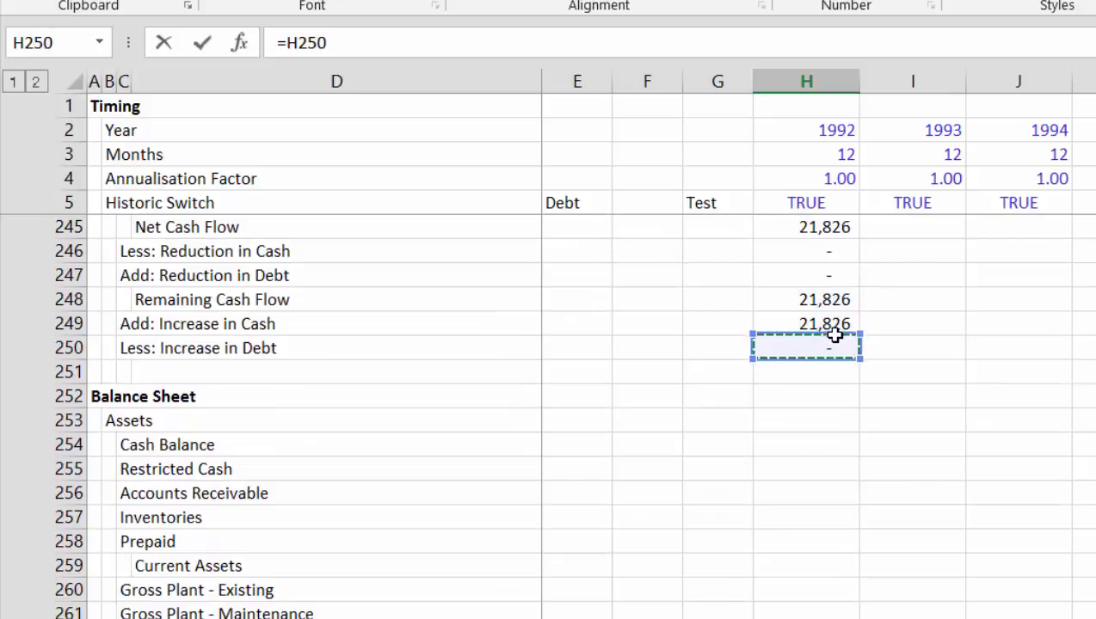
{"action": "key", "text": "Return"}
- Examine the 1992 Add: Debt from deficit cash flow link in H210 and the debt Closing Balance formula in H212
{"action": "key", "text": "Up"}
{"action": "key", "text": "Up"}
{"action": "key", "text": "Down"}
{"action": "key", "text": "Down"}
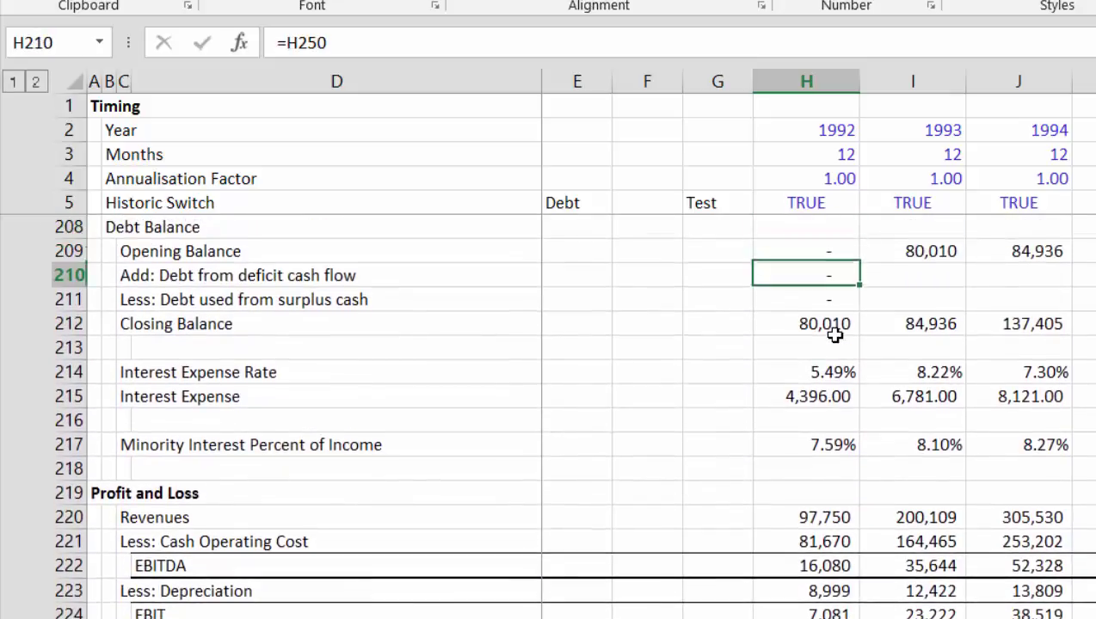
{"action": "key", "text": "Down"}
{"action": "key", "text": "Down"}
{"action": "key", "text": "F2"}
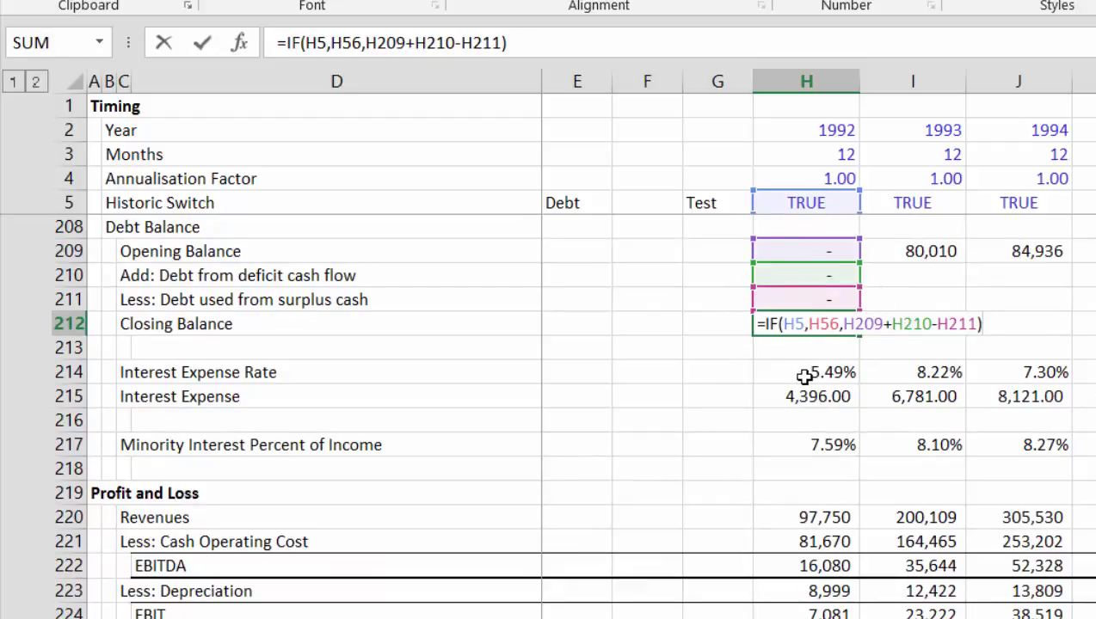
{"action": "key", "text": "Escape"}
{"action": "key", "text": "Up"}
{"action": "key", "text": "Up"}
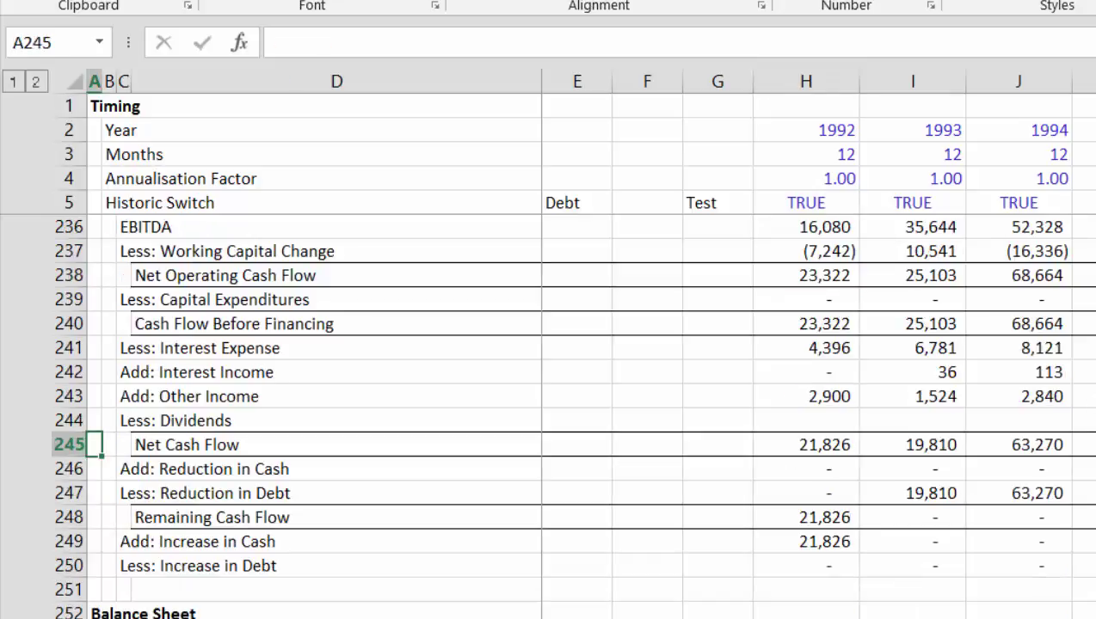
- Examine the cash flow's Reduction in Cash and Reduction in Debt labels and their 1992 formulas in H246 and H247
{"action": "key", "text": "Right"}
{"action": "key", "text": "Right"}
{"action": "key", "text": "Down"}
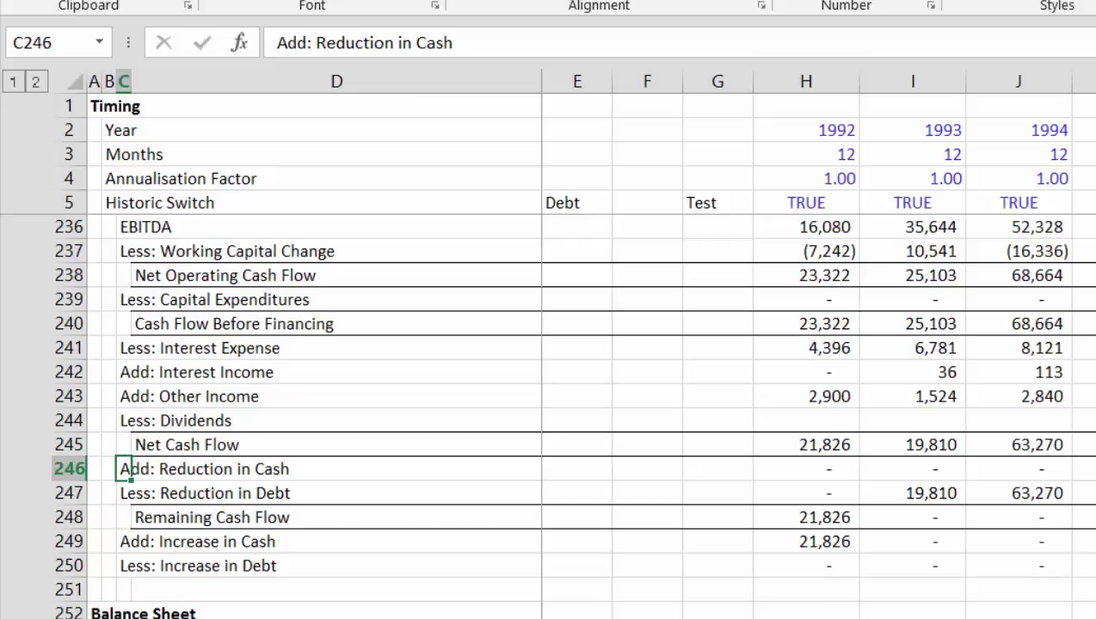
{"action": "key", "text": "Down"}
{"action": "key", "text": "Up"}
{"action": "key", "text": "Right"}
{"action": "key", "text": "Up"}
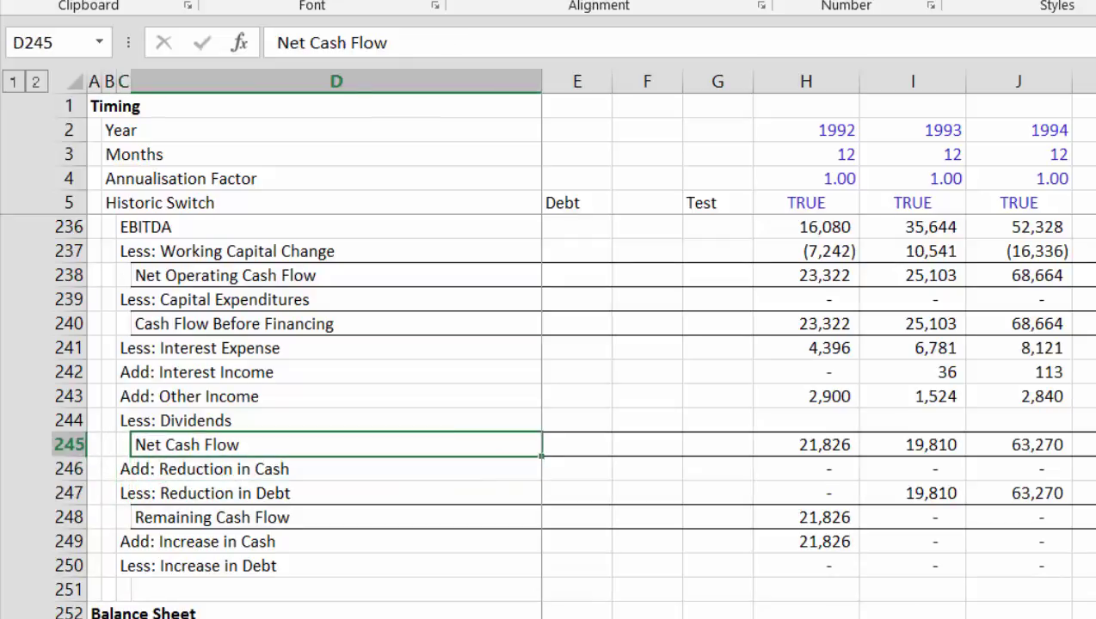
{"action": "key", "text": "Right"}
{"action": "key", "text": "Right"}
{"action": "key", "text": "Right"}
{"action": "key", "text": "Right"}
{"action": "key", "text": "Down"}
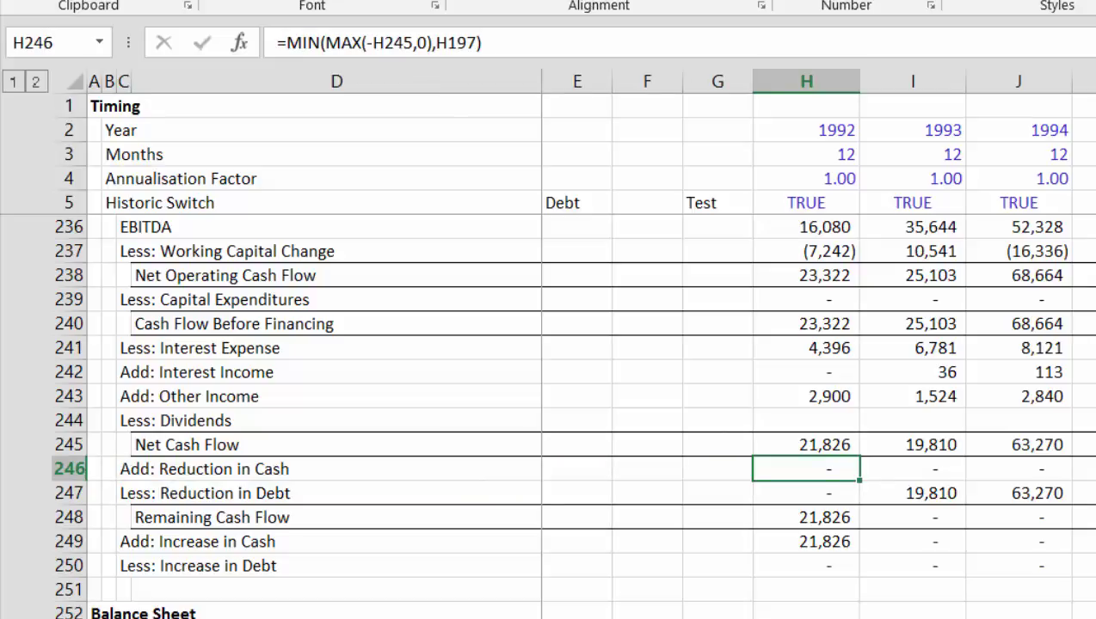
{"action": "key", "text": "Down"}
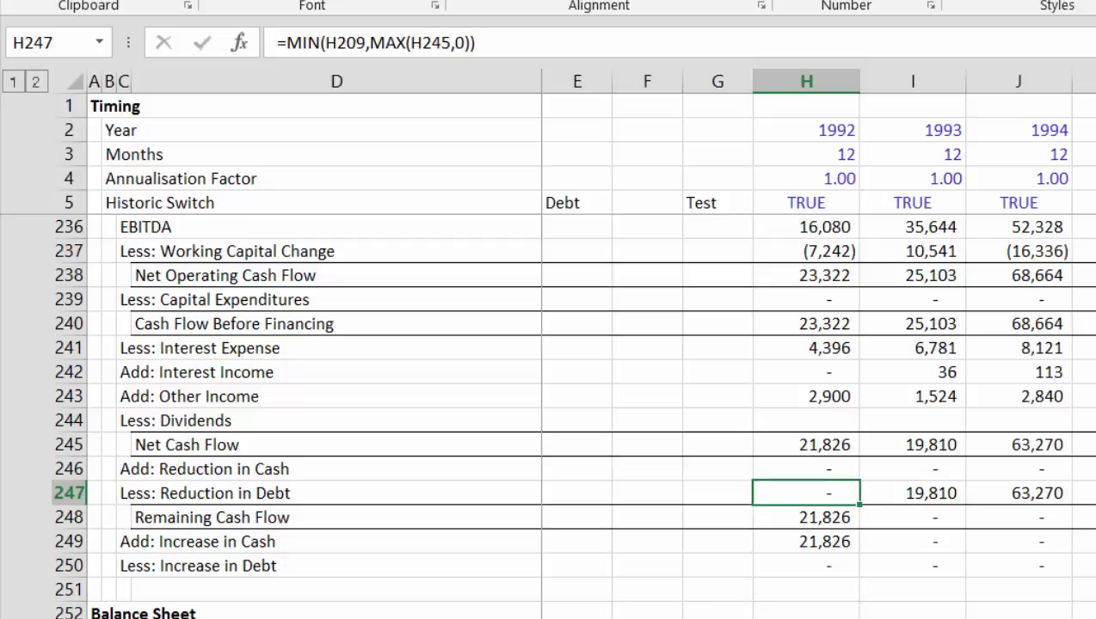
- Compare the cash flow's Net Cash Flow, Reduction in Debt and Remaining Cash Flow rows across the years
{"action": "key", "text": "Up"}
{"action": "key", "text": "Up"}
{"action": "key", "text": "Up"}
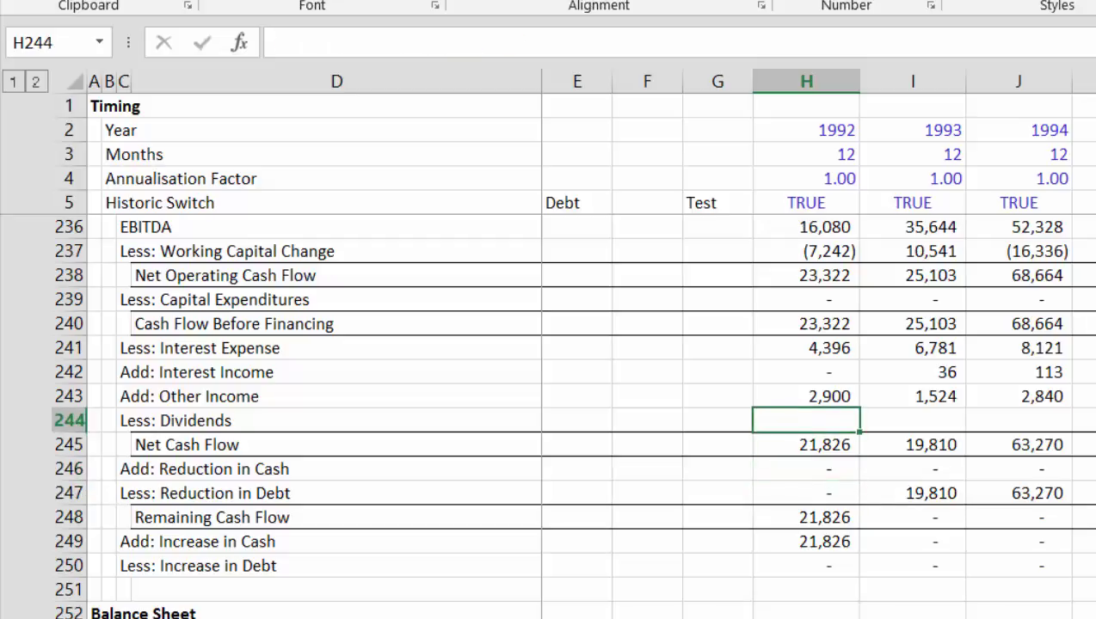
{"action": "key", "text": "Down"}
{"action": "key", "text": "Down"}
{"action": "key", "text": "Up"}
{"action": "key", "text": "Down"}
{"action": "key", "text": "Down"}
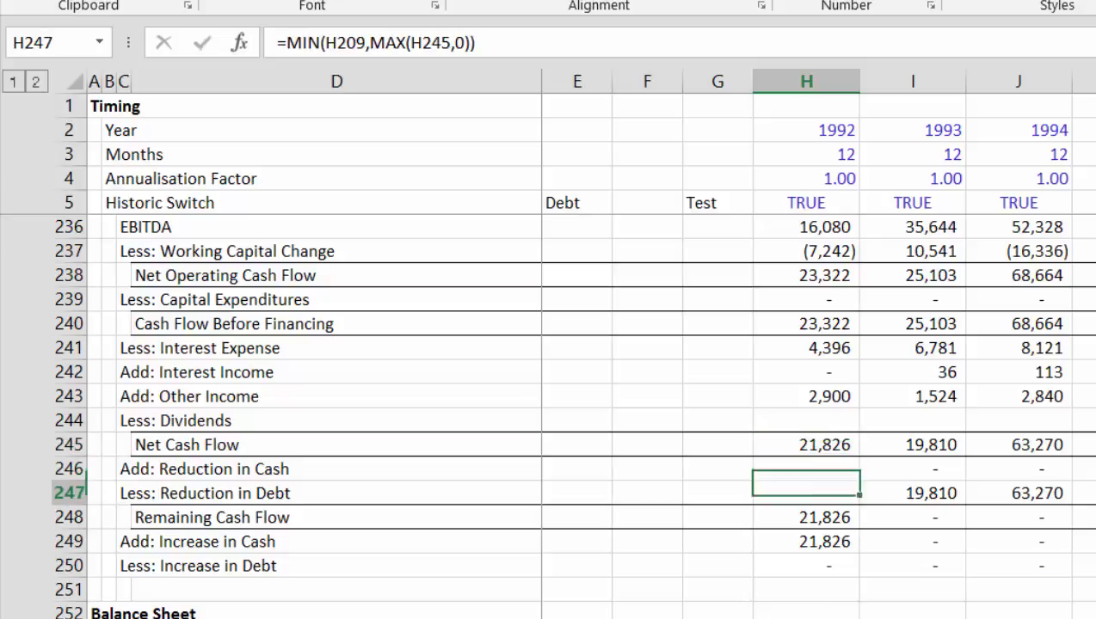
{"action": "key", "text": "Down"}
{"action": "key", "text": "Up"}
{"action": "key", "text": "Right"}
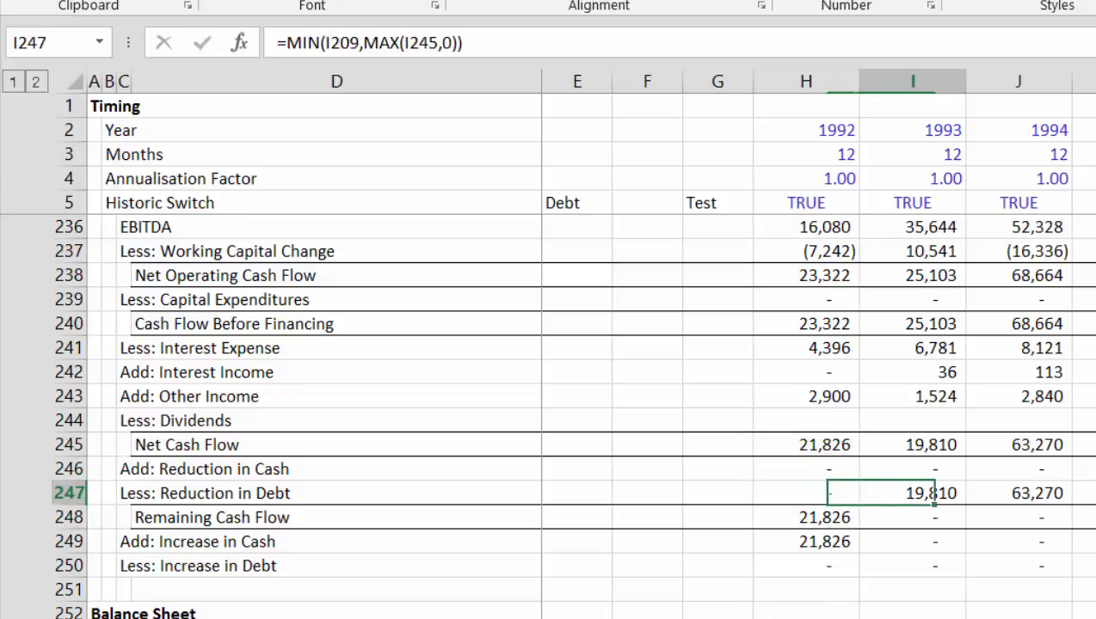
{"action": "key", "text": "ctrl+Right"}
{"action": "key", "text": "Left"}
{"action": "key", "text": "Left"}
{"action": "key", "text": "Down"}
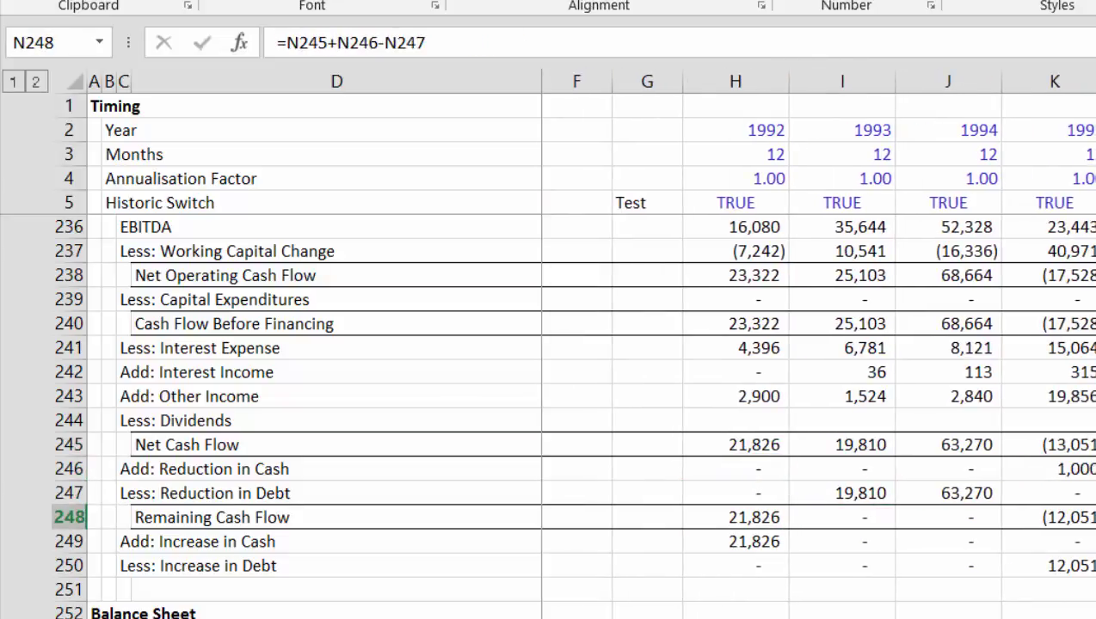
{"action": "key", "text": "Up"}
{"action": "key", "text": "Down"}
- Review the Debt Balance account's Less: Reduction in Debt from Positive Cash and Add: New Debt from Negative Cash Flow rows
{"action": "key", "text": "Left"}
{"action": "key", "text": "Left"}
{"action": "key", "text": "Left"}
{"action": "key", "text": "Left"}
{"action": "key", "text": "Left"}
{"action": "key", "text": "Left"}
{"action": "key", "text": "Left"}
{"action": "key", "text": "Left"}
{"action": "key", "text": "Left"}
{"action": "key", "text": "Left"}
{"action": "key", "text": "Left"}
{"action": "key", "text": "Left"}
{"action": "key", "text": "Left"}
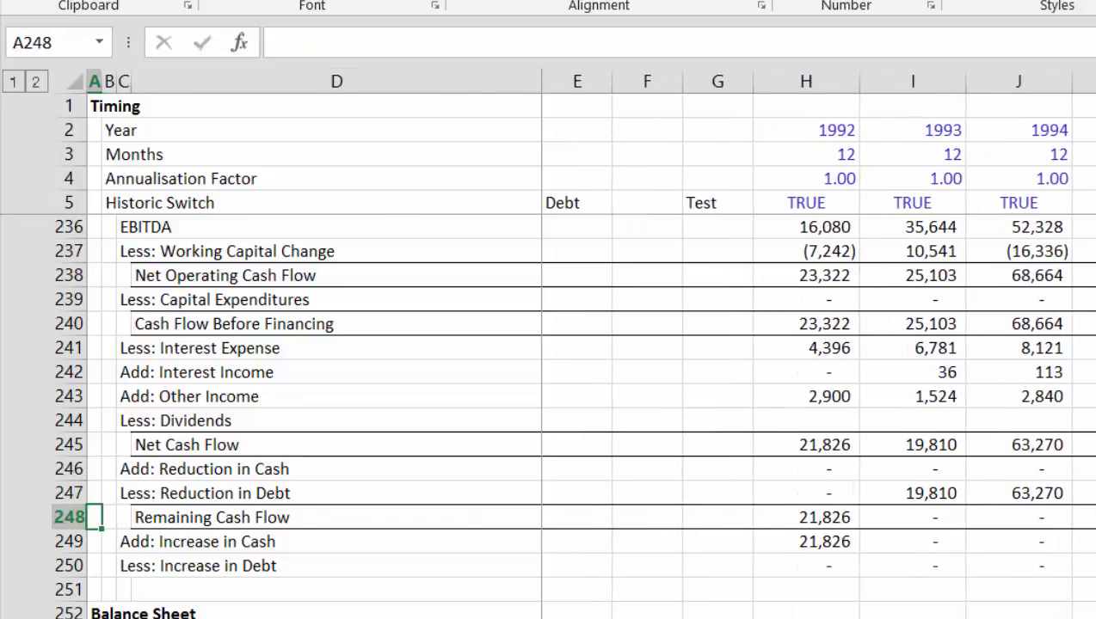
{"action": "key", "text": "Page_Up"}
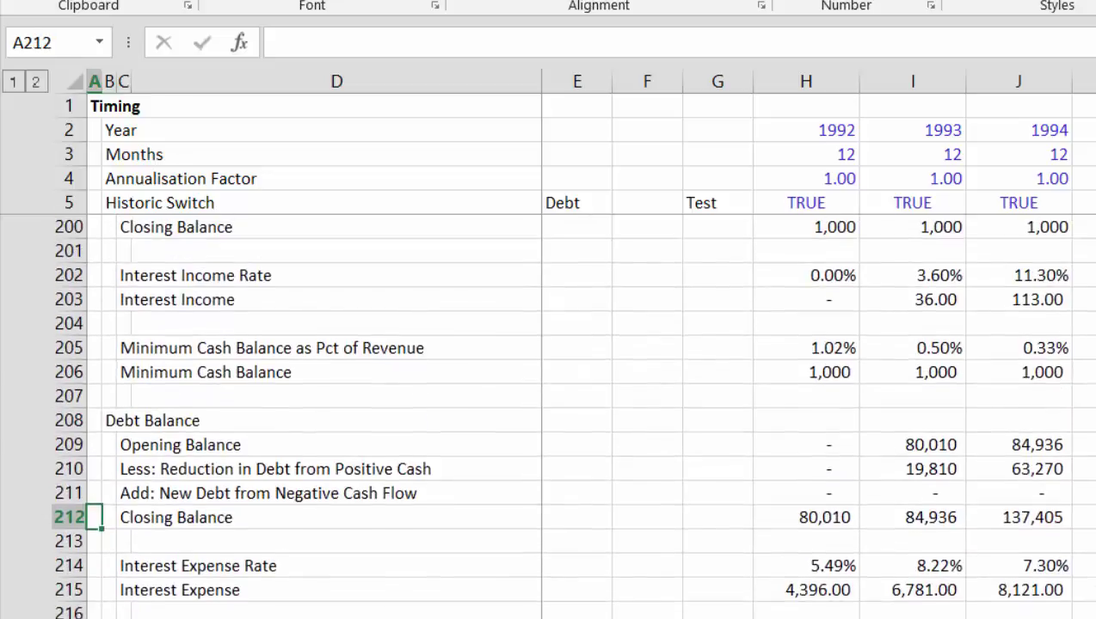
{"action": "key", "text": "Up"}
{"action": "key", "text": "Up"}
{"action": "key", "text": "Up"}
{"action": "key", "text": "Right"}
{"action": "key", "text": "Right"}
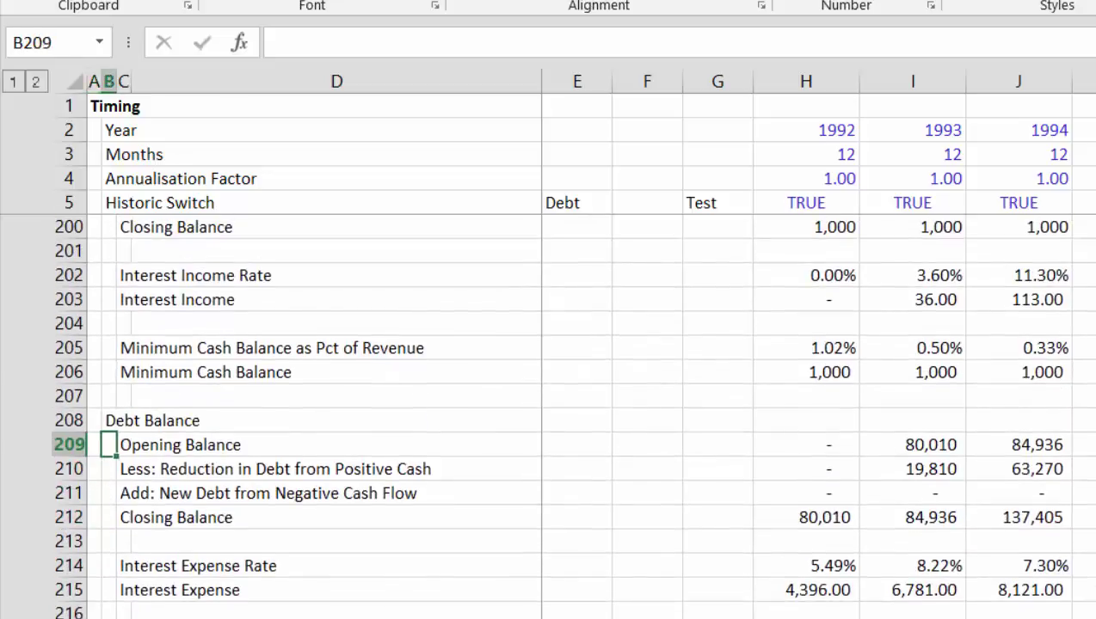
{"action": "key", "text": "Down"}
{"action": "key", "text": "Down"}
{"action": "key", "text": "Up"}
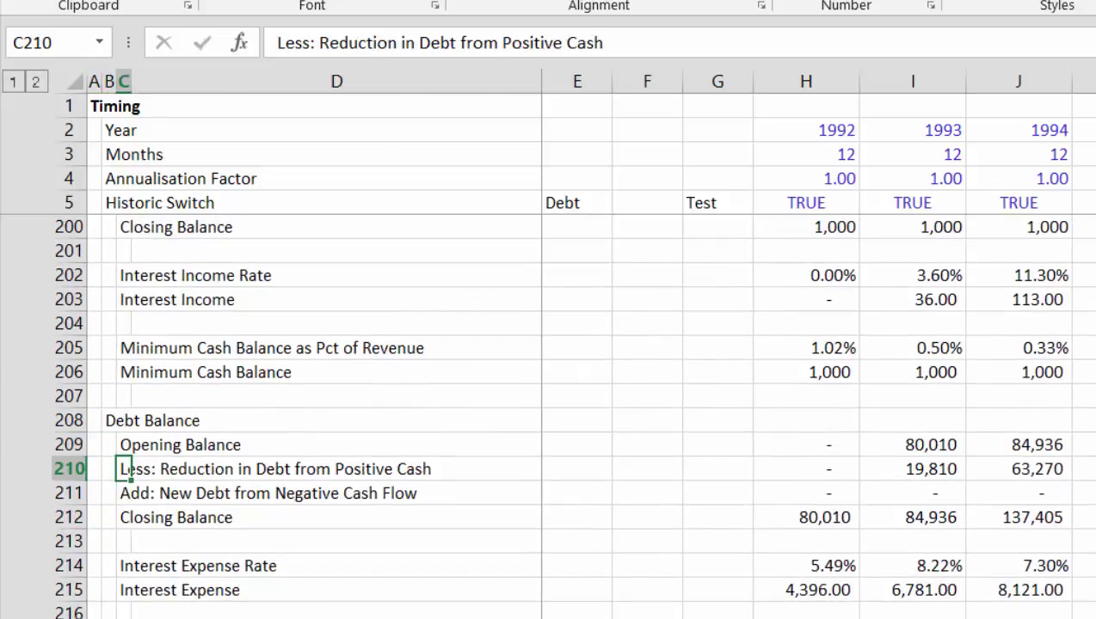
{"action": "key", "text": "Down"}
{"action": "key", "text": "Up"}
{"action": "key", "text": "Right"}
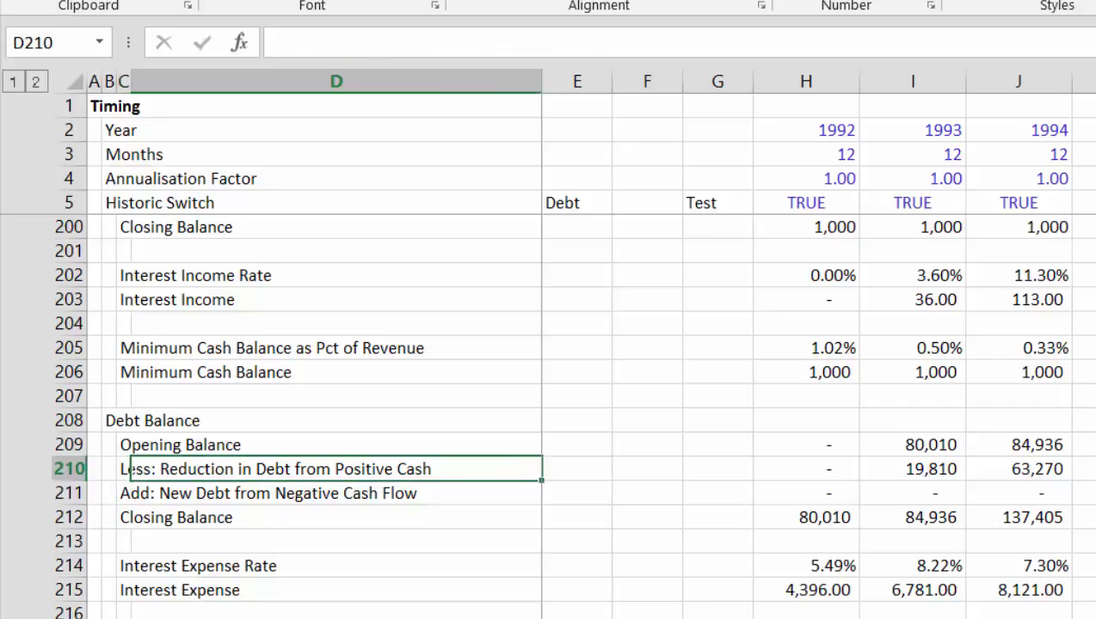
{"action": "key", "text": "Left"}
{"action": "key", "text": "Down"}
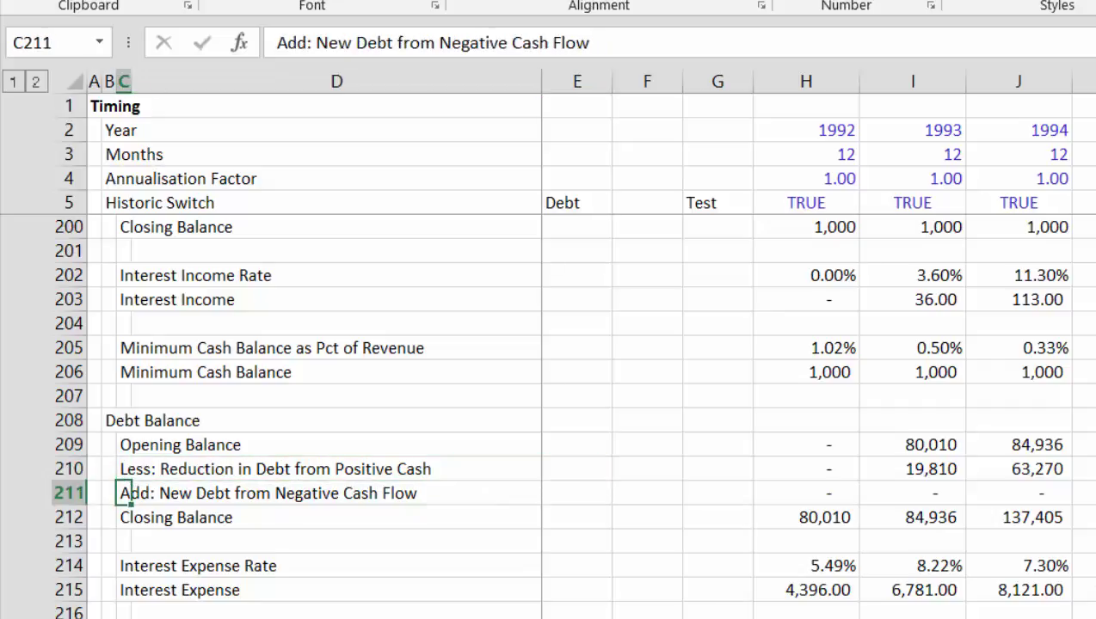
- Review the rows from the Debt Balance account through Profit and Loss to the end of the Cash Flow statement
{"action": "key", "text": "Down"}
{"action": "key", "text": "Up"}
{"action": "key", "text": "Up"}
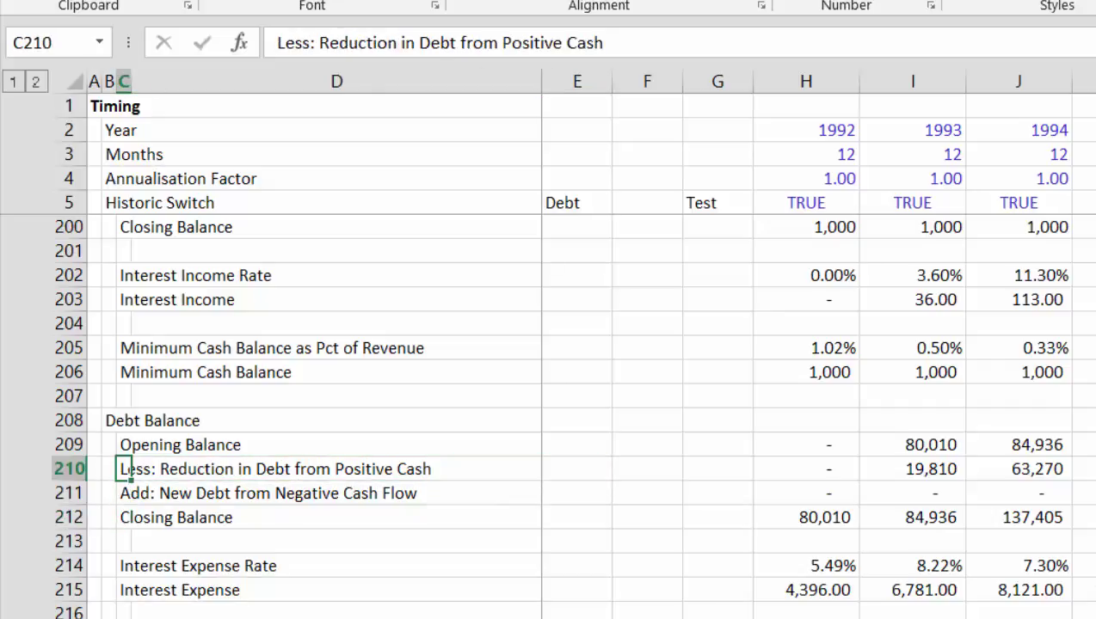
{"action": "key", "text": "Page_Down"}
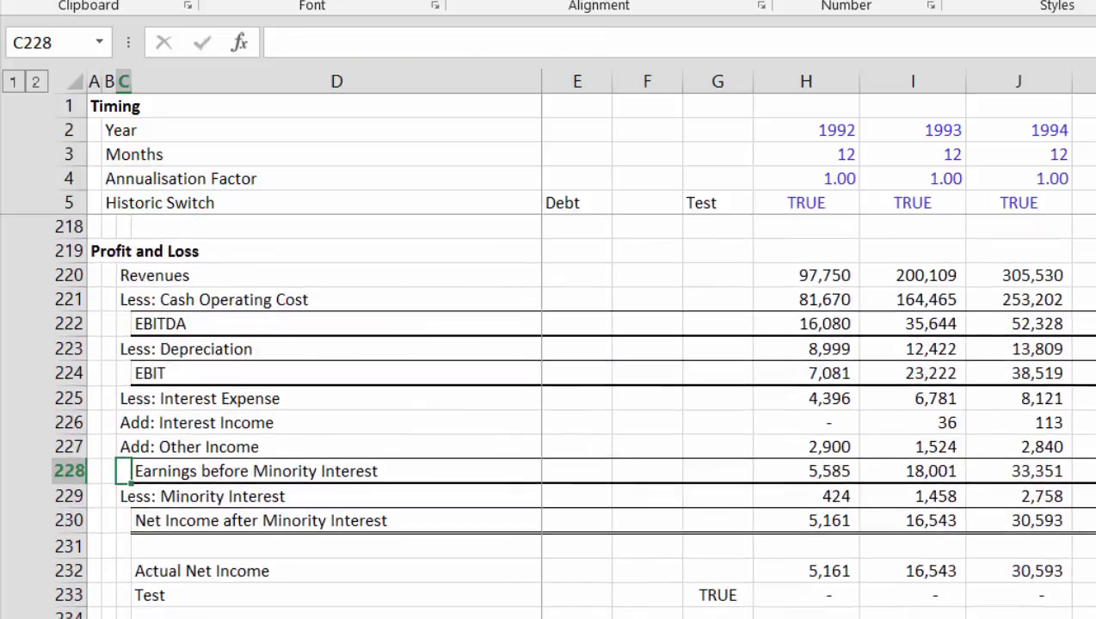
{"action": "key", "text": "Page_Down"}
{"action": "key", "text": "Up"}
{"action": "key", "text": "Up"}
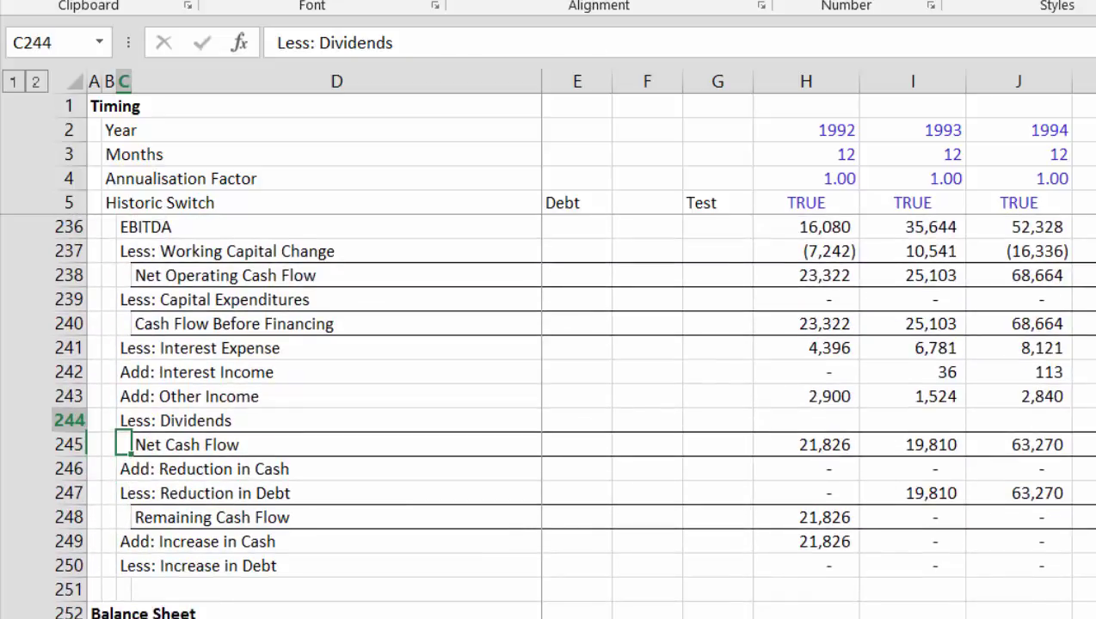
{"action": "key", "text": "Up"}
{"action": "key", "text": "Up"}
{"action": "key", "text": "Up"}
{"action": "key", "text": "Up"}
{"action": "key", "text": "Up"}
{"action": "key", "text": "Up"}
{"action": "key", "text": "Up"}
{"action": "key", "text": "Up"}
{"action": "key", "text": "Up"}
{"action": "key", "text": "Up"}
{"action": "key", "text": "Up"}
{"action": "key", "text": "Up"}
{"action": "key", "text": "Up"}
{"action": "key", "text": "Down"}
{"action": "key", "text": "Down"}
{"action": "key", "text": "Down"}
{"action": "key", "text": "Down"}
{"action": "key", "text": "Down"}
{"action": "key", "text": "Down"}
{"action": "key", "text": "Down"}
{"action": "key", "text": "Down"}
{"action": "key", "text": "Down"}
{"action": "key", "text": "Down"}
{"action": "key", "text": "Down"}
{"action": "key", "text": "Down"}
{"action": "key", "text": "Down"}
{"action": "key", "text": "Down"}
{"action": "key", "text": "Down"}
{"action": "key", "text": "Down"}
{"action": "key", "text": "Down"}
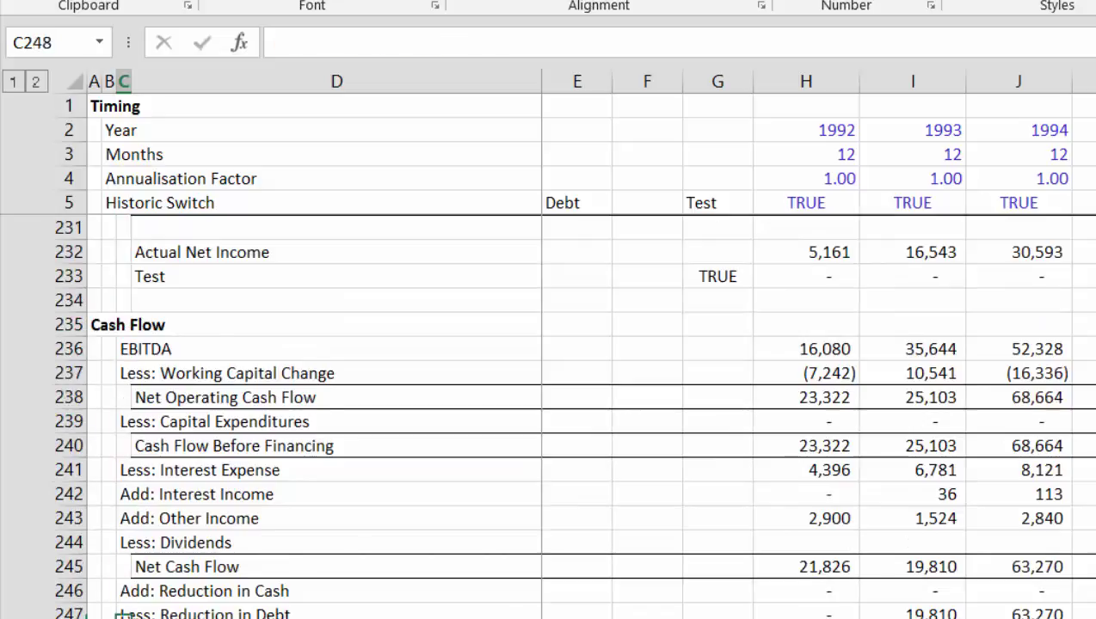
{"action": "key", "text": "Down"}
{"action": "key", "text": "Down"}
- Examine the cash flow's Less: Reduction in Debt formulas in row 247 across the historic and forecast years
{"action": "key", "text": "Left"}
{"action": "key", "text": "Up"}
{"action": "key", "text": "Up"}
{"action": "key", "text": "Up"}
{"action": "key", "text": "Right"}
{"action": "key", "text": "Right"}
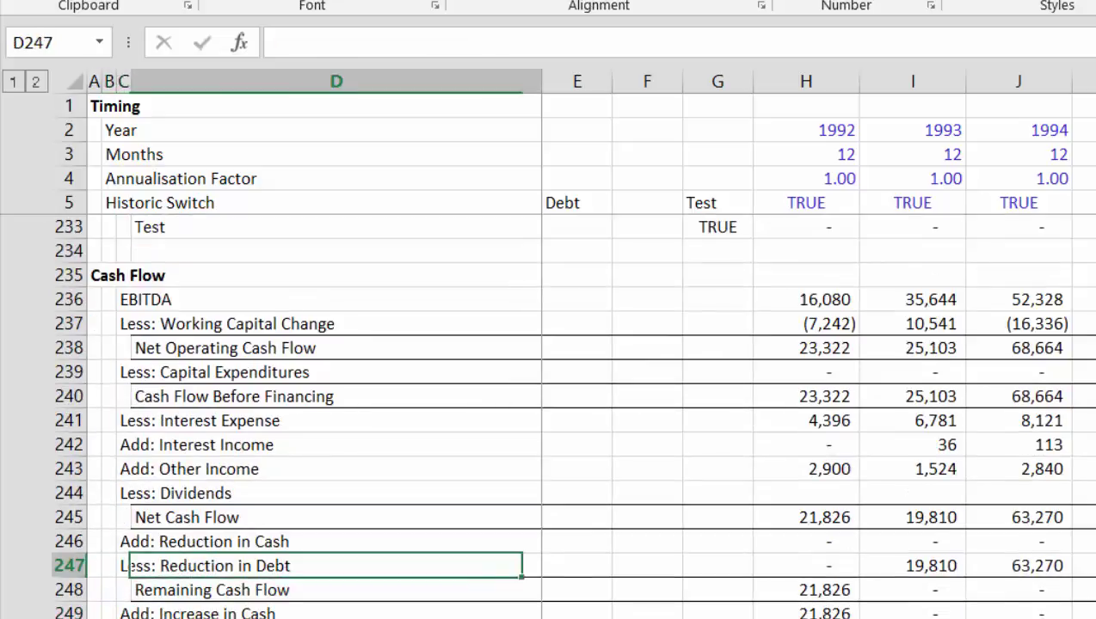
{"action": "key", "text": "Right"}
{"action": "key", "text": "Right"}
{"action": "key", "text": "Right"}
{"action": "key", "text": "Right"}
{"action": "key", "text": "Right"}
{"action": "key", "text": "Right"}
{"action": "key", "text": "Right"}
{"action": "key", "text": "Right"}
{"action": "key", "text": "Right"}
{"action": "key", "text": "Right"}
{"action": "key", "text": "Right"}
{"action": "key", "text": "Right"}
{"action": "key", "text": "Right"}
{"action": "key", "text": "Right"}
{"action": "key", "text": "Left"}
{"action": "key", "text": "Left"}
{"action": "key", "text": "Left"}
{"action": "key", "text": "Left"}
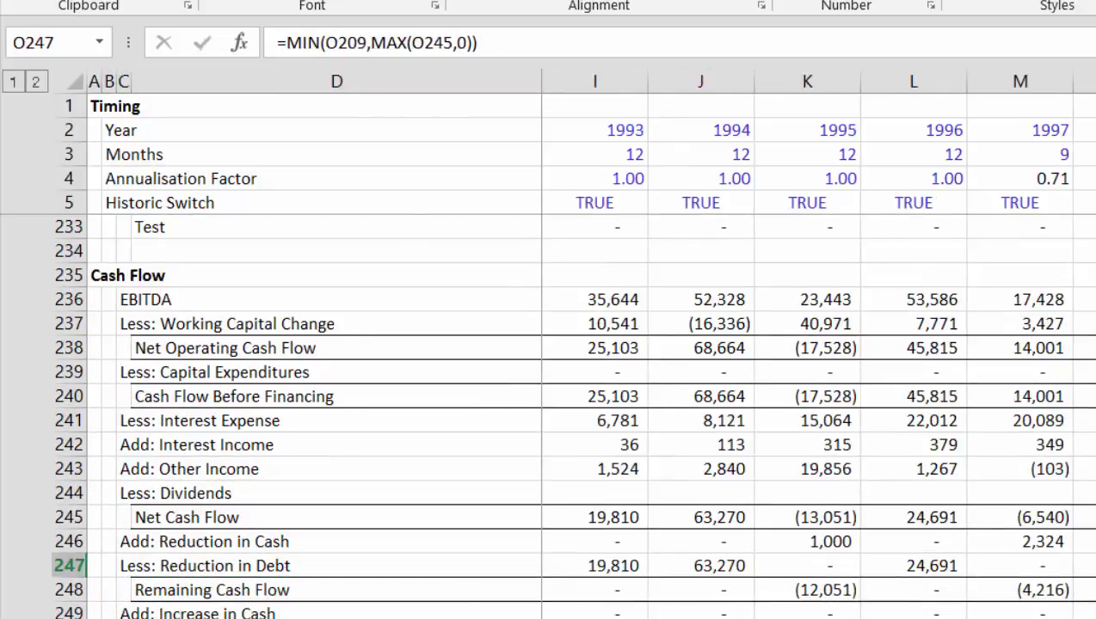
{"action": "key", "text": "Right"}
{"action": "key", "text": "Right"}
{"action": "key", "text": "Right"}
{"action": "key", "text": "Right"}
{"action": "key", "text": "Right"}
{"action": "key", "text": "Left"}
{"action": "key", "text": "Left"}
{"action": "key", "text": "Left"}
{"action": "key", "text": "Left"}
{"action": "key", "text": "Left"}
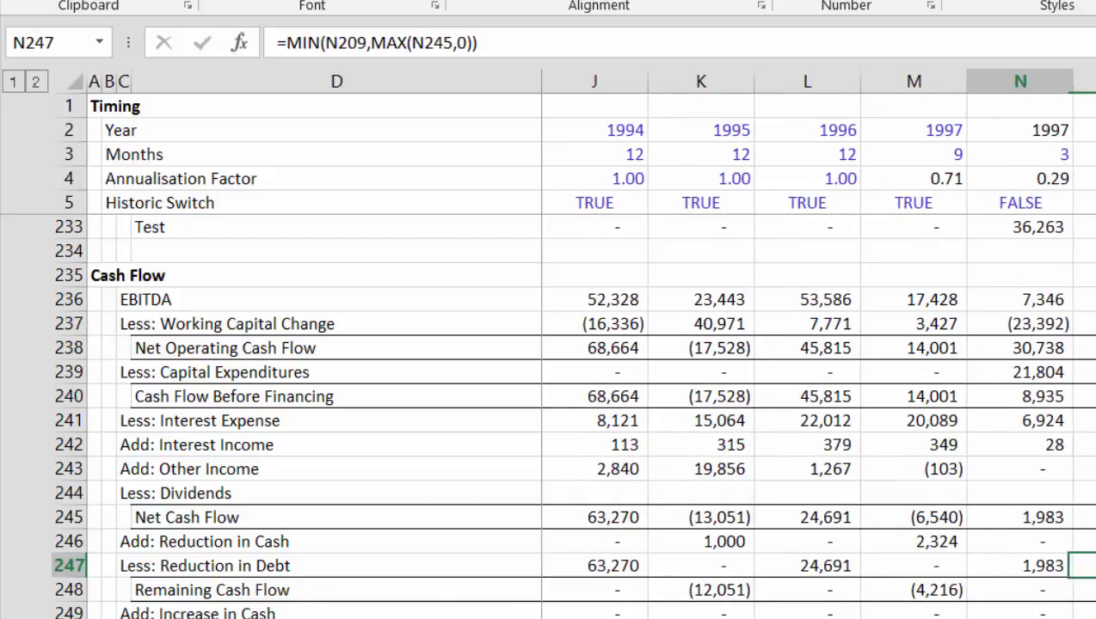
{"action": "key", "text": "Right"}
{"action": "key", "text": "Right"}
{"action": "key", "text": "Right"}
- Examine the Remaining Cash Flow formulas in row 248 across the forecast years, including 2000 in Q248
{"action": "key", "text": "Down"}
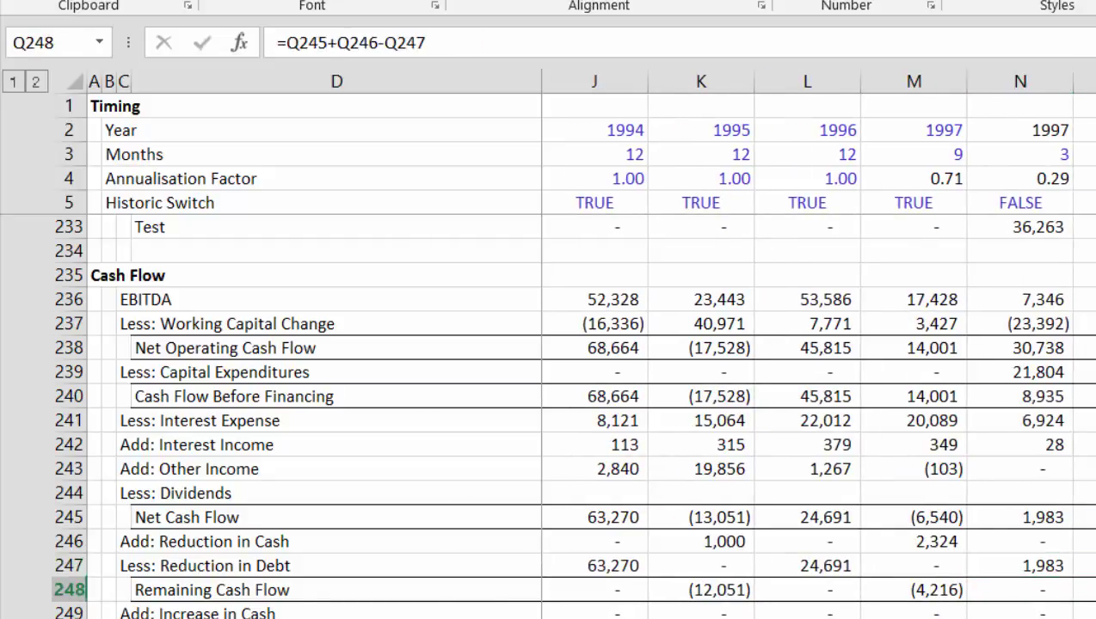
{"action": "key", "text": "Right"}
{"action": "key", "text": "Right"}
{"action": "key", "text": "Right"}
{"action": "key", "text": "Right"}
{"action": "key", "text": "Right"}
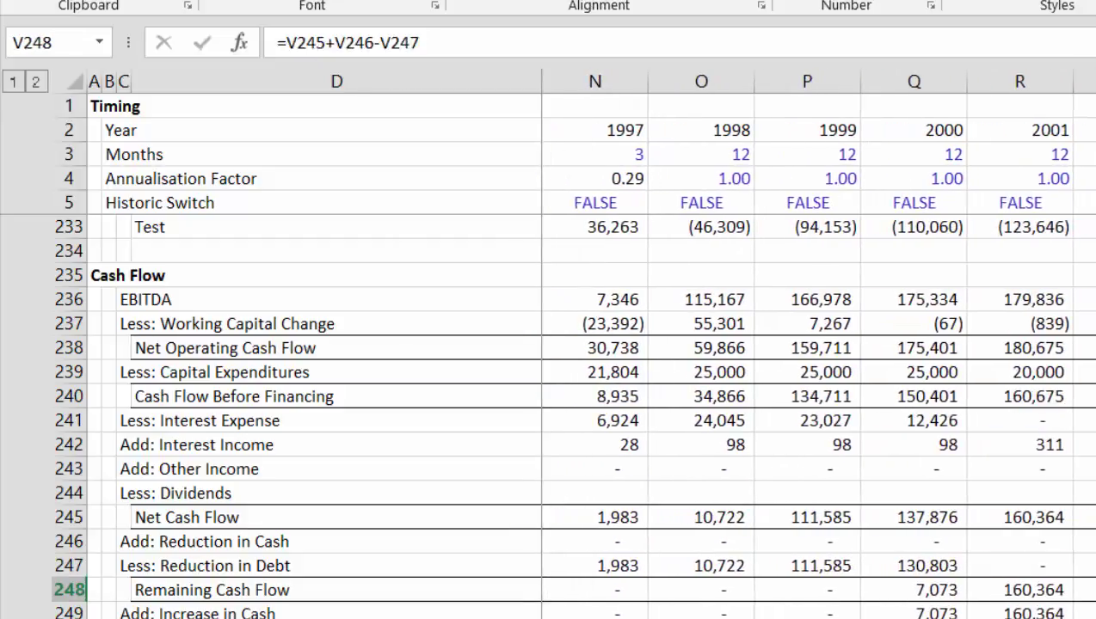
{"action": "key", "text": "Left"}
{"action": "key", "text": "Left"}
{"action": "key", "text": "Left"}
{"action": "key", "text": "Left"}
{"action": "key", "text": "Left"}
{"action": "key", "text": "Down"}
{"action": "key", "text": "Up"}
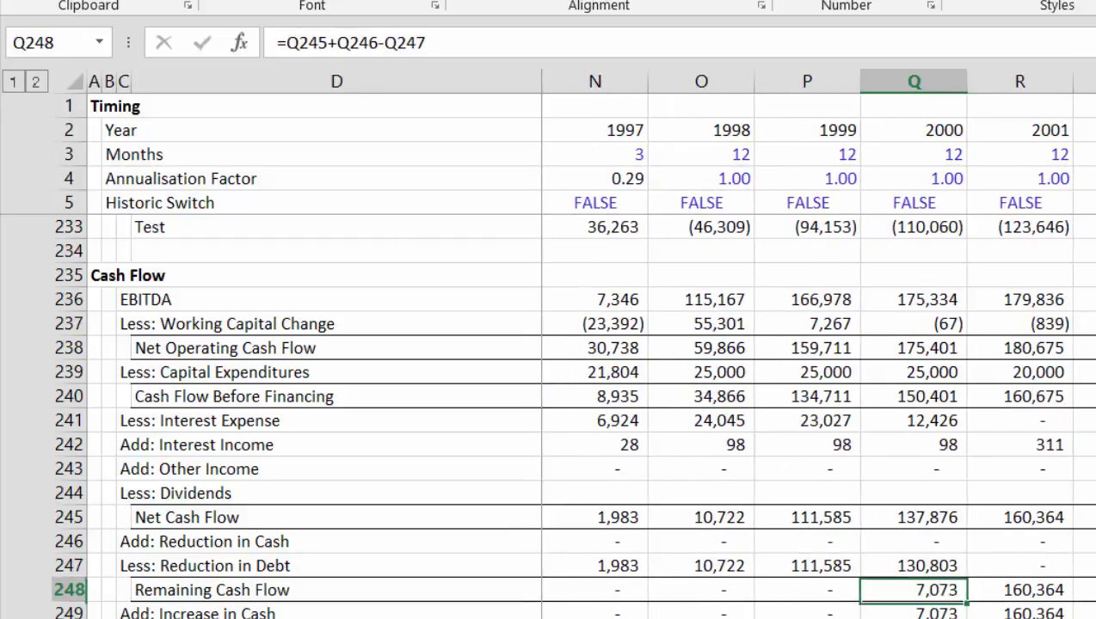
{"action": "key", "text": "Right"}
{"action": "key", "text": "Right"}
{"action": "key", "text": "Right"}
{"action": "key", "text": "Right"}
{"action": "key", "text": "Right"}
{"action": "key", "text": "Left"}
{"action": "key", "text": "Left"}
{"action": "key", "text": "Left"}
{"action": "key", "text": "Left"}
{"action": "key", "text": "Left"}
{"action": "key", "text": "Left"}
{"action": "key", "text": "Left"}
{"action": "key", "text": "Left"}
{"action": "key", "text": "Left"}
{"action": "key", "text": "Left"}
{"action": "key", "text": "Left"}
{"action": "key", "text": "Left"}
{"action": "key", "text": "Left"}
{"action": "key", "text": "Left"}
{"action": "key", "text": "Left"}
{"action": "key", "text": "Left"}
{"action": "key", "text": "Left"}
{"action": "key", "text": "Left"}
{"action": "key", "text": "Left"}
{"action": "key", "text": "Left"}
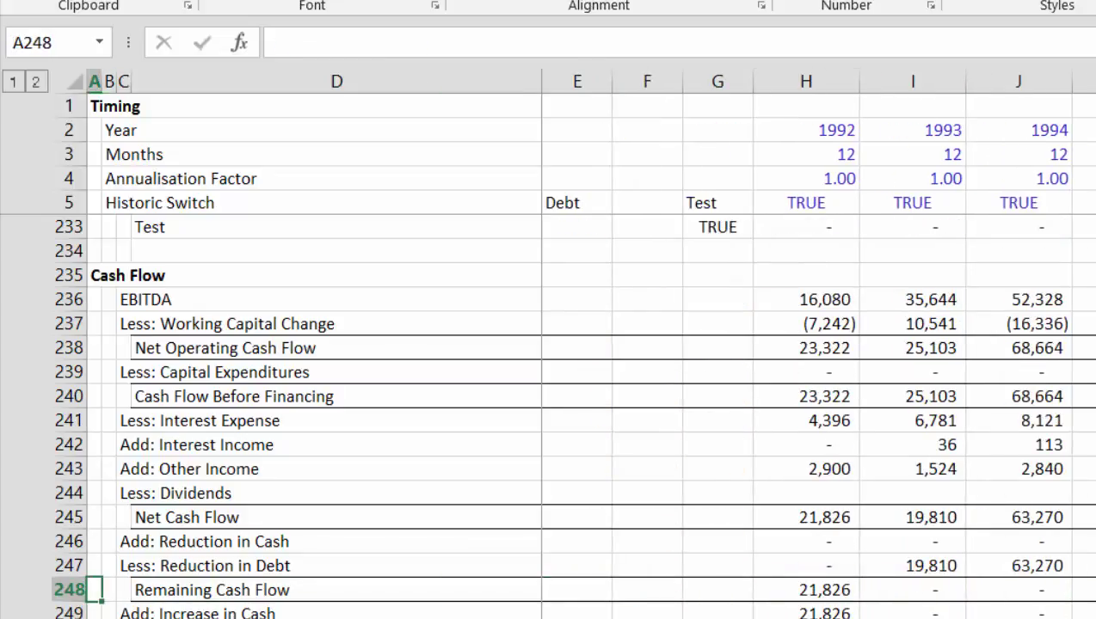
- Link the balance sheet's 1992 Cash Balance in H254 to the Cash Balance account's Closing Balance in H200
{"action": "key", "text": "Down"}
{"action": "key", "text": "Down"}
{"action": "key", "text": "Down"}
{"action": "key", "text": "Down"}
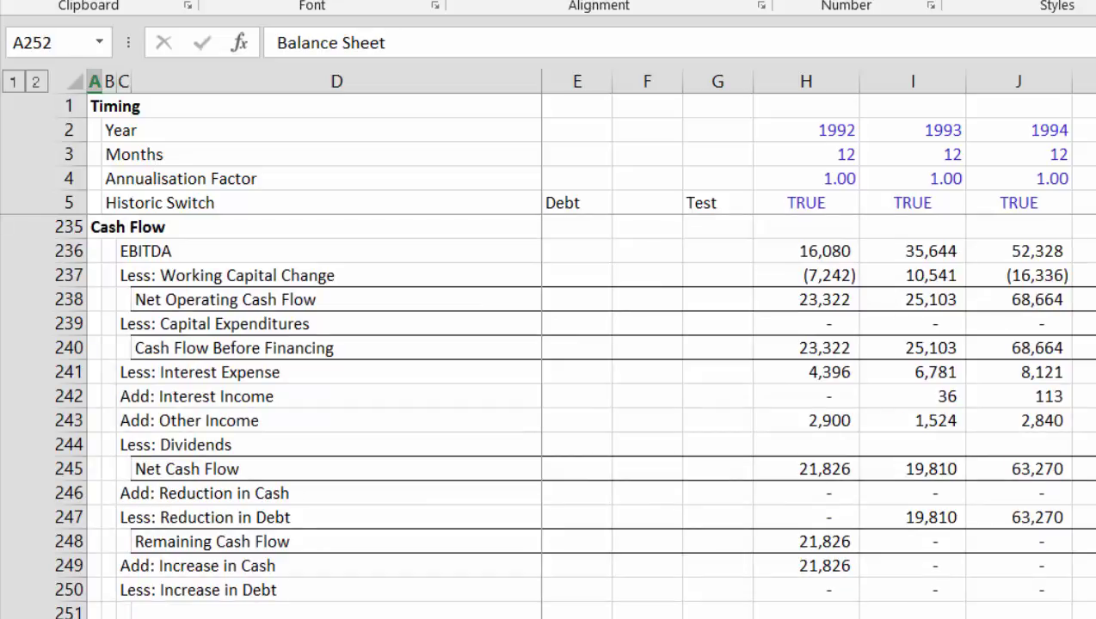
{"action": "key", "text": "Down"}
{"action": "key", "text": "Down"}
{"action": "key", "text": "Down"}
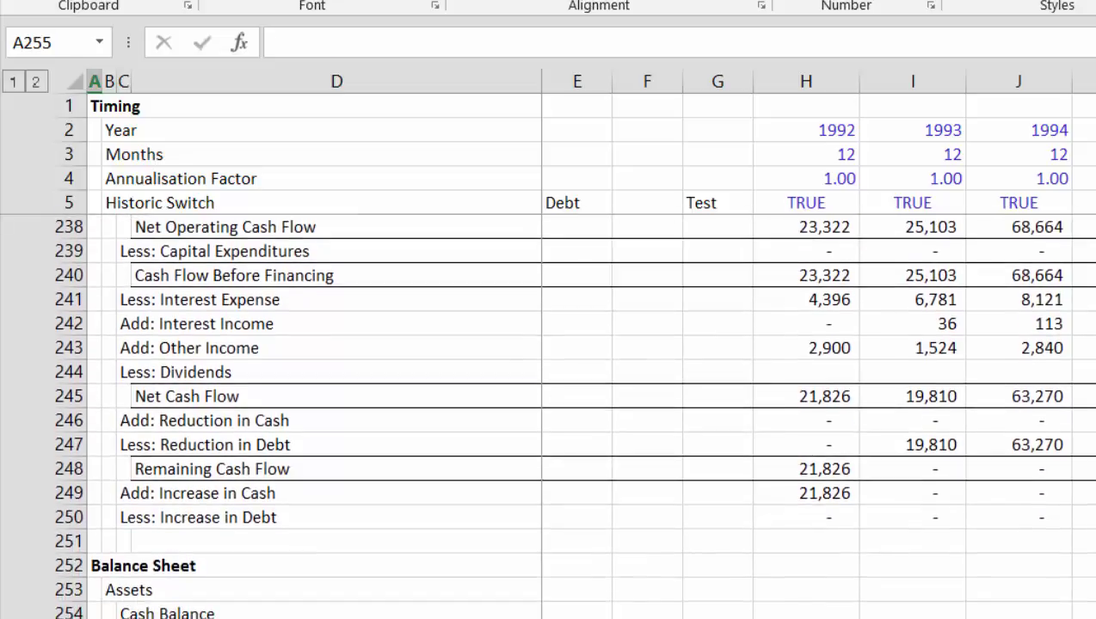
{"action": "key", "text": "Up"}
{"action": "key", "text": "Right"}
{"action": "key", "text": "Right"}
{"action": "key", "text": "Right"}
{"action": "key", "text": "Right"}
{"action": "key", "text": "Right"}
{"action": "key", "text": "Right"}
{"action": "key", "text": "Right"}
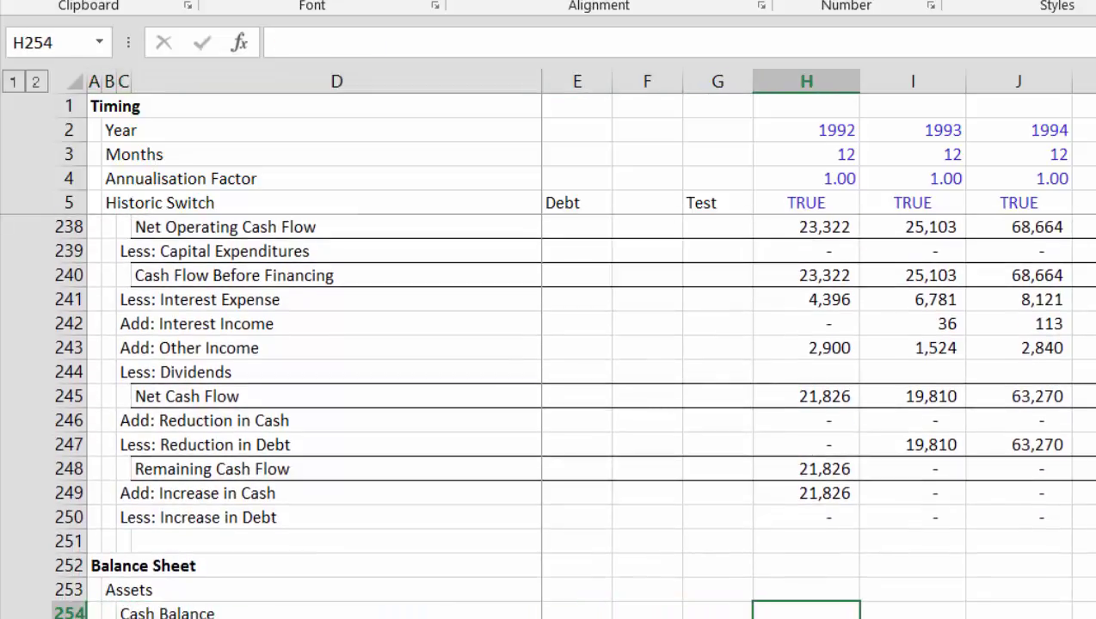
{"action": "type", "text": "="}
{"action": "key", "text": "Page_Up"}
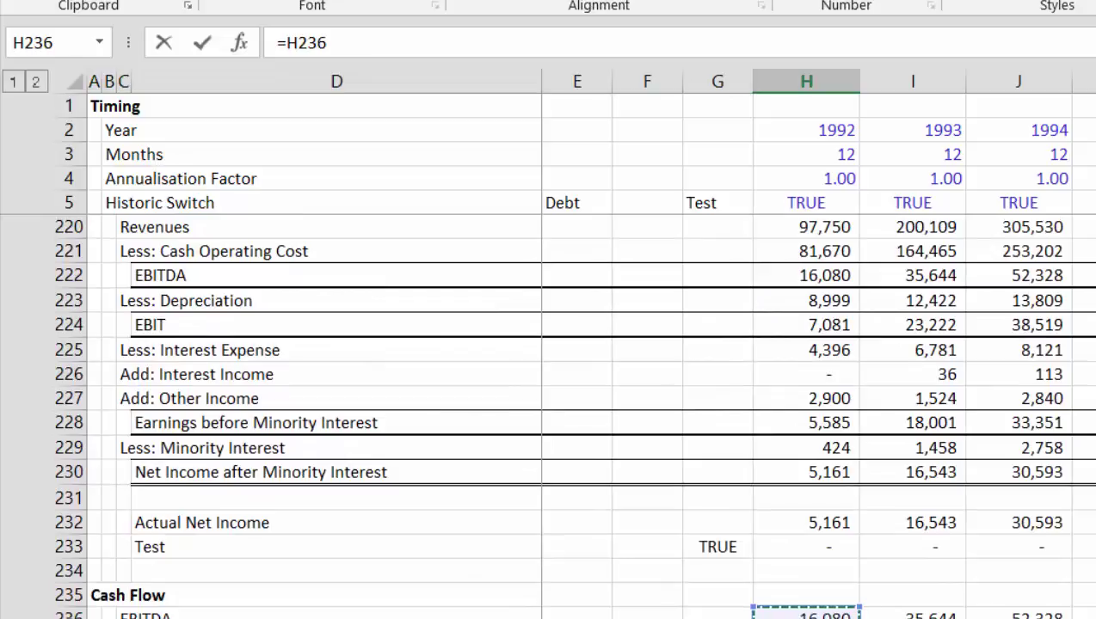
{"action": "key", "text": "Page_Up"}
{"action": "key", "text": "Page_Up"}
{"action": "key", "text": "Down"}
{"action": "key", "text": "Down"}
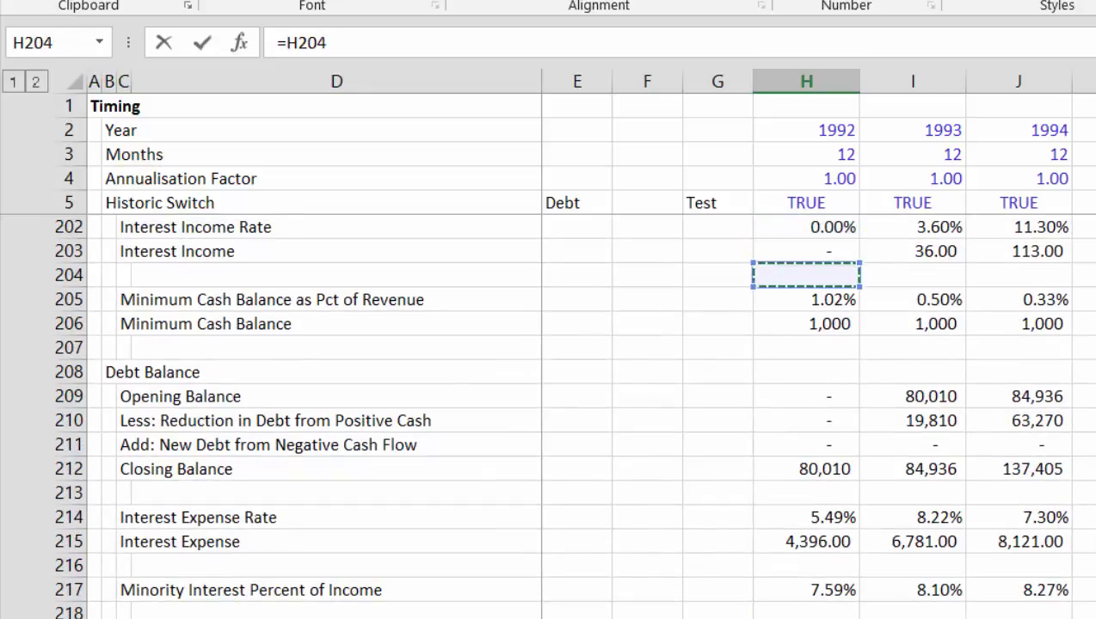
{"action": "key", "text": "Up"}
{"action": "key", "text": "Up"}
{"action": "key", "text": "Up"}
{"action": "key", "text": "Up"}
{"action": "key", "text": "Up"}
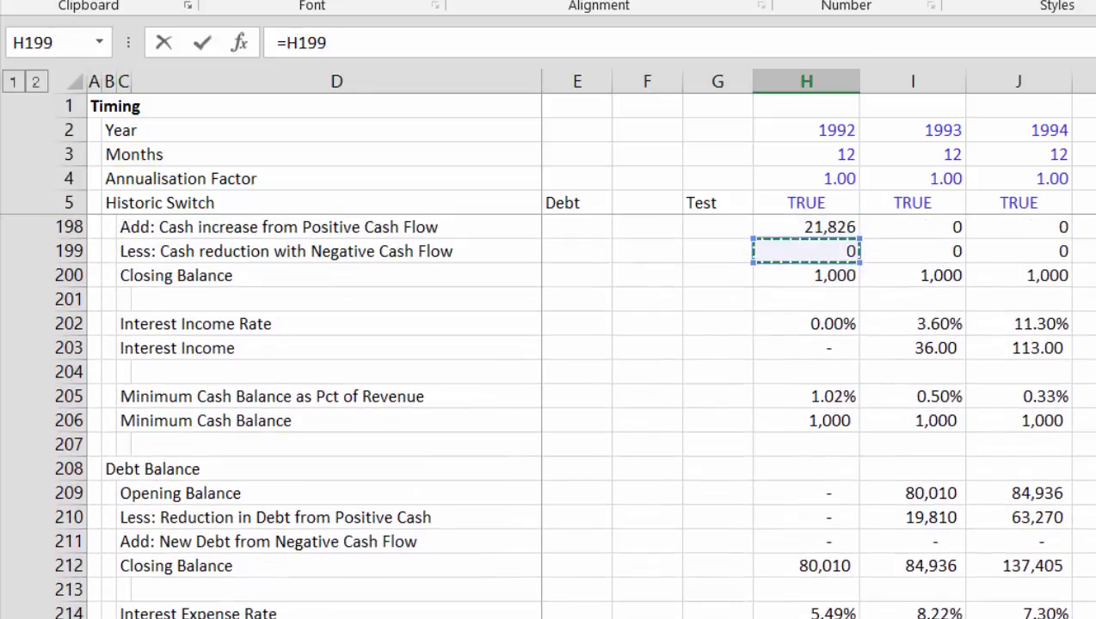
{"action": "key", "text": "Down"}
{"action": "key", "text": "Return"}
{"action": "type", "text": "="}
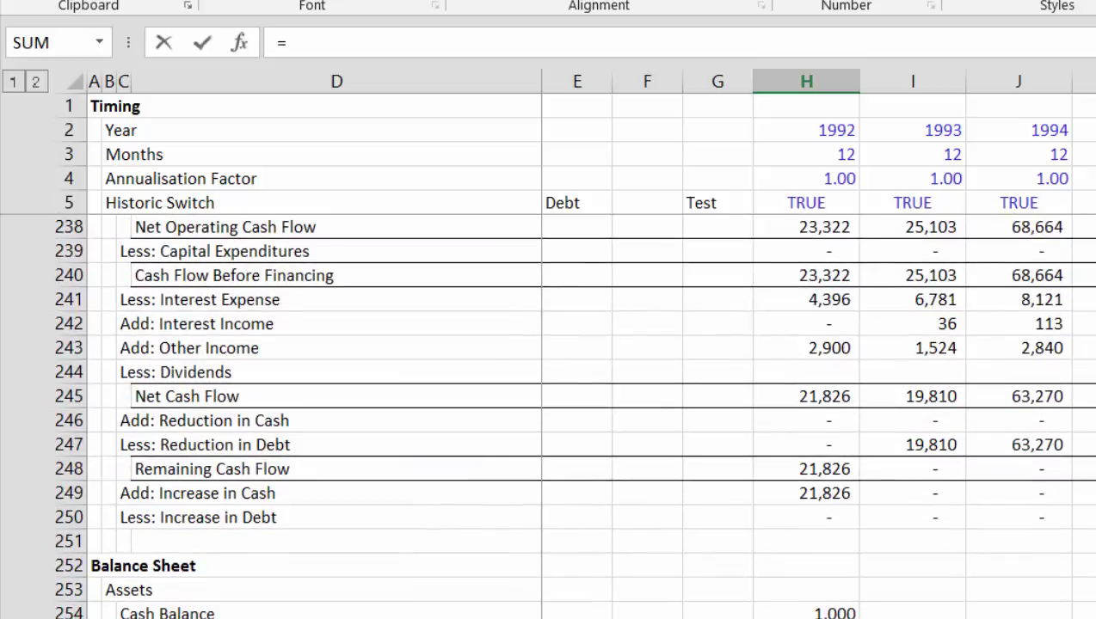
{"action": "key", "text": "Up"}
{"action": "key", "text": "Up"}
{"action": "key", "text": "Up"}
{"action": "key", "text": "Up"}
{"action": "key", "text": "Up"}
{"action": "key", "text": "Up"}
{"action": "key", "text": "Up"}
{"action": "key", "text": "Up"}
{"action": "key", "text": "Up"}
{"action": "key", "text": "Up"}
{"action": "key", "text": "Up"}
{"action": "key", "text": "Up"}
{"action": "key", "text": "Up"}
{"action": "key", "text": "Up"}
{"action": "key", "text": "Up"}
{"action": "key", "text": "Up"}
{"action": "key", "text": "Up"}
{"action": "key", "text": "Up"}
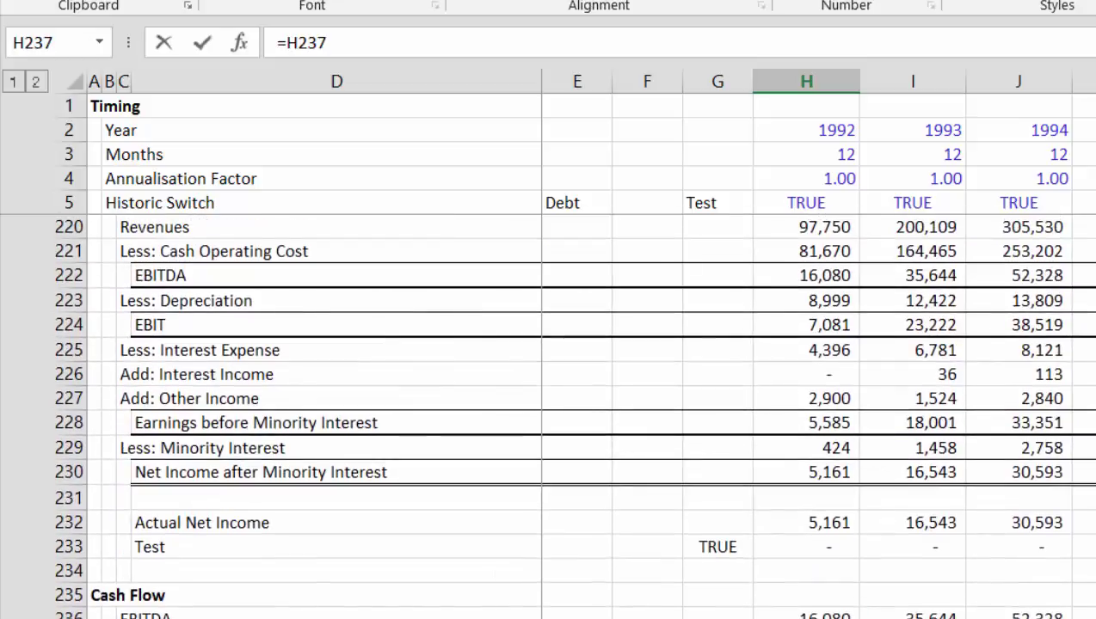
{"action": "key", "text": "Escape"}
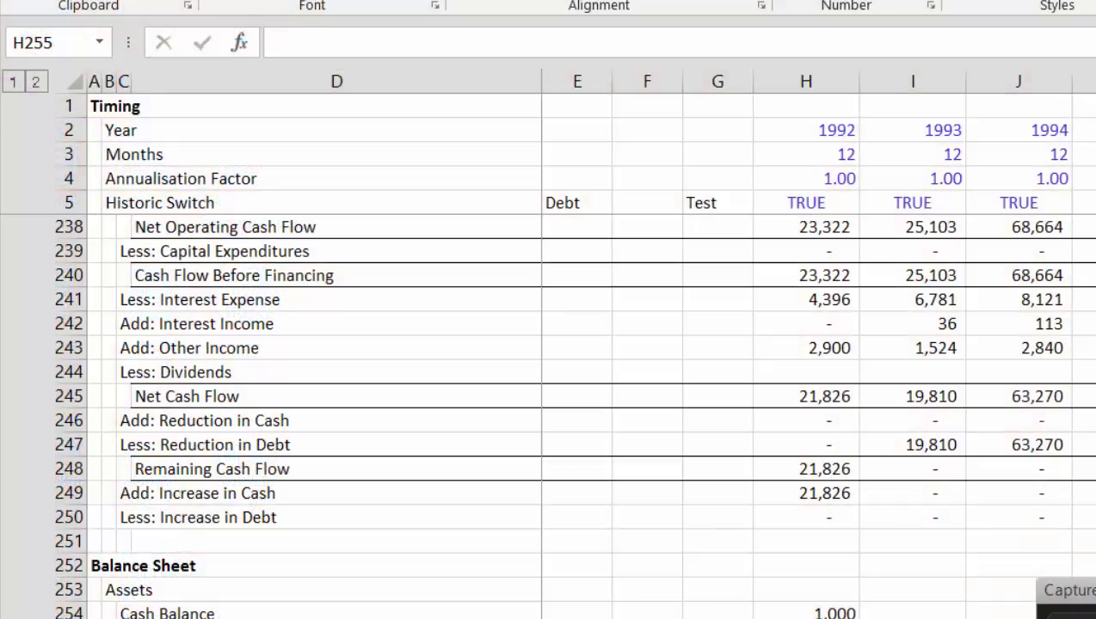
- Review the Balance Sheet's line items from Assets down through Total Liabilities and Capital
{"action": "key", "text": "Left"}
{"action": "key", "text": "Left"}
{"action": "key", "text": "Left"}
{"action": "key", "text": "Left"}
{"action": "key", "text": "Left"}
{"action": "key", "text": "Left"}
{"action": "key", "text": "Left"}
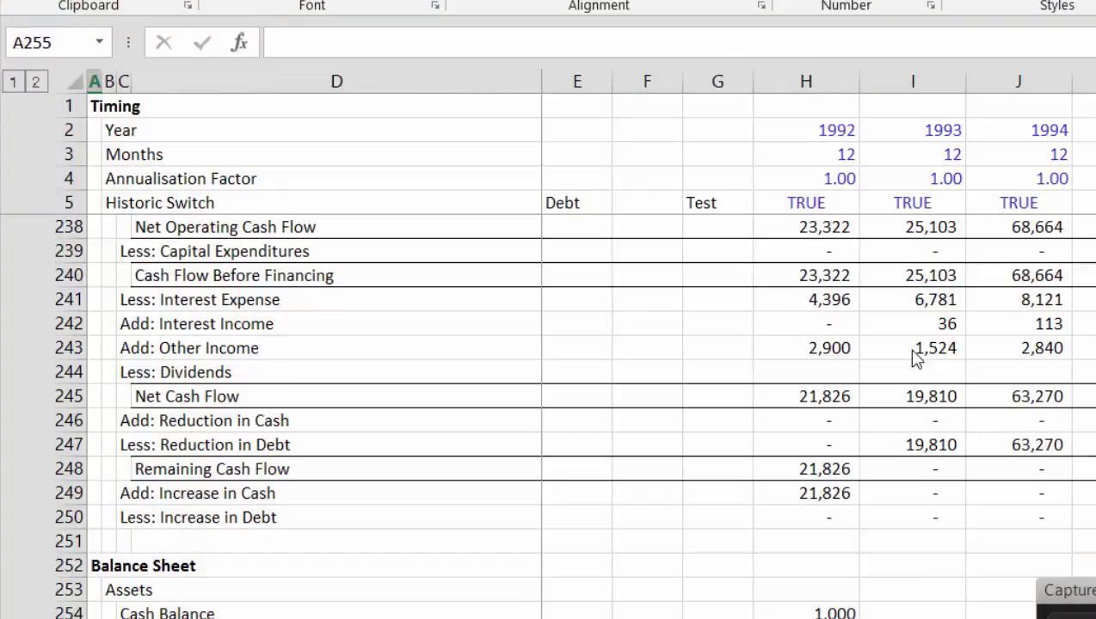
{"action": "key", "text": "Down"}
{"action": "key", "text": "Down"}
{"action": "key", "text": "Down"}
{"action": "key", "text": "Down"}
{"action": "key", "text": "Down"}
{"action": "key", "text": "Down"}
{"action": "key", "text": "Down"}
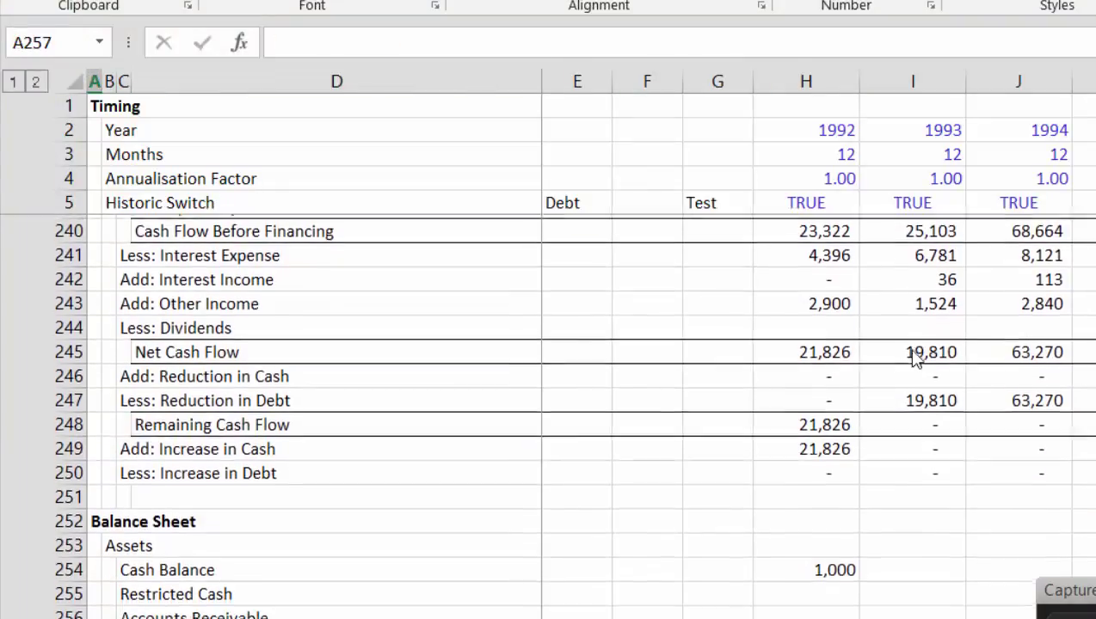
{"action": "key", "text": "Down"}
{"action": "key", "text": "Down"}
{"action": "key", "text": "Down"}
{"action": "key", "text": "Down"}
{"action": "key", "text": "Down"}
{"action": "key", "text": "Down"}
{"action": "key", "text": "Down"}
{"action": "key", "text": "Down"}
{"action": "key", "text": "Down"}
{"action": "key", "text": "Down"}
{"action": "key", "text": "Down"}
{"action": "key", "text": "Down"}
{"action": "key", "text": "Down"}
{"action": "key", "text": "Down"}
{"action": "key", "text": "Down"}
{"action": "key", "text": "Down"}
{"action": "key", "text": "Down"}
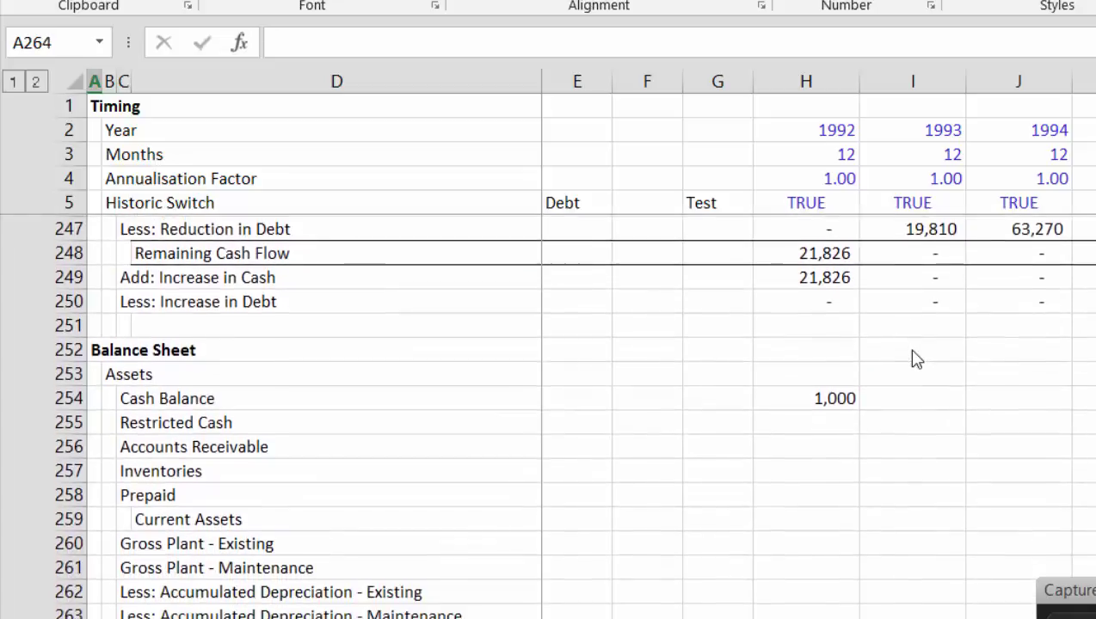
{"action": "key", "text": "Down"}
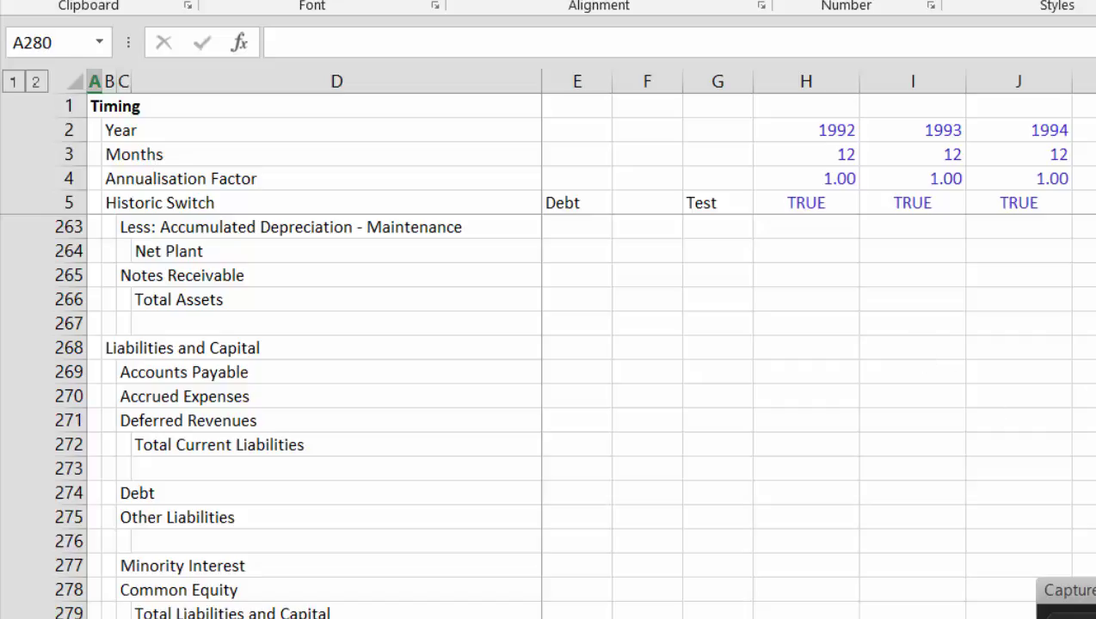
- Examine the Restricted Cash formula in M152 under Other Assets and Liabilities on the following sheet
{"action": "key", "text": "ctrl+Page_Down"}
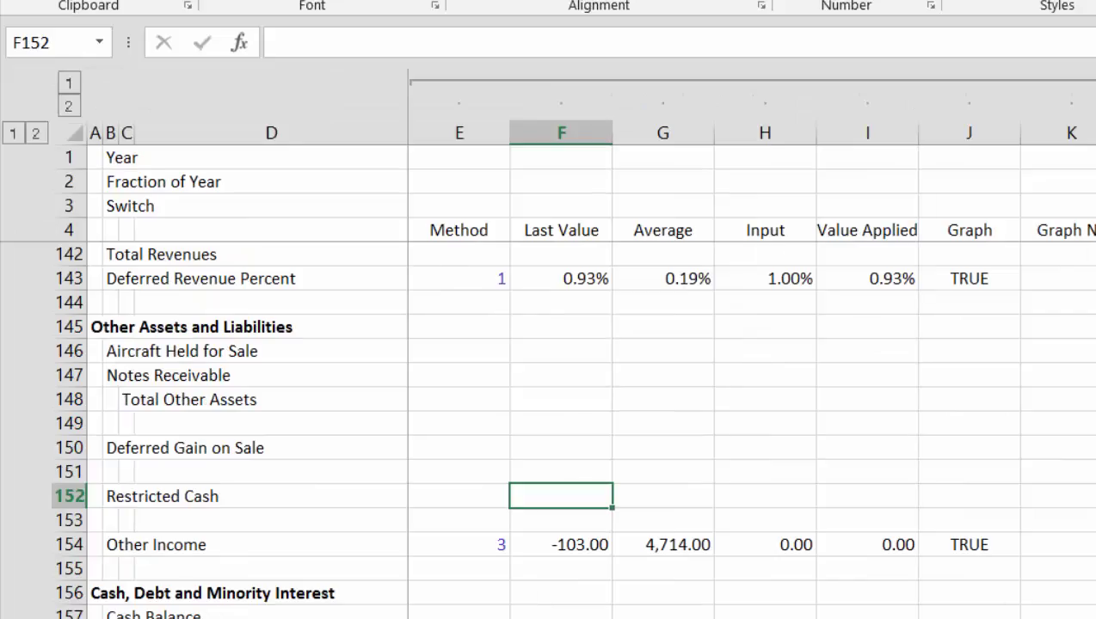
{"action": "key", "text": "Right"}
{"action": "key", "text": "Right"}
{"action": "key", "text": "Right"}
{"action": "key", "text": "Right"}
{"action": "key", "text": "Right"}
{"action": "key", "text": "Right"}
{"action": "key", "text": "Right"}
{"action": "key", "text": "Right"}
{"action": "key", "text": "Left"}
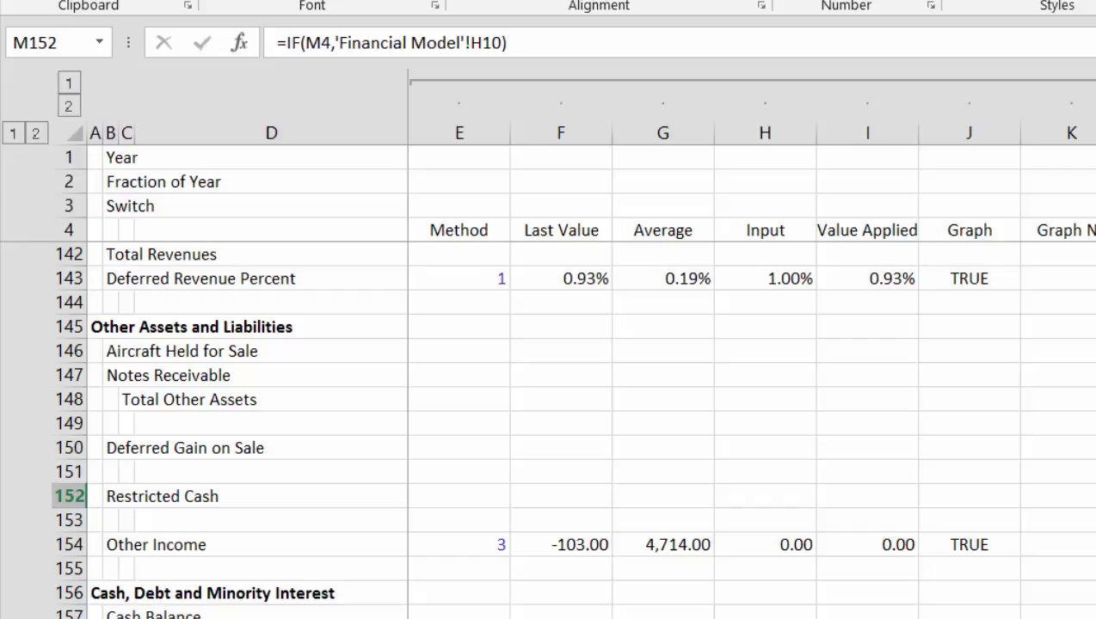
- Examine the Restricted Cash row on the Assumptions sheet across the historic and forecast years and its forecast settings columns
{"action": "key", "text": "Right"}
{"action": "key", "text": "Right"}
{"action": "key", "text": "Right"}
{"action": "key", "text": "Right"}
{"action": "key", "text": "Right"}
{"action": "key", "text": "Right"}
{"action": "key", "text": "Right"}
{"action": "key", "text": "Right"}
{"action": "key", "text": "Right"}
{"action": "key", "text": "Right"}
{"action": "key", "text": "Right"}
{"action": "key", "text": "Right"}
{"action": "key", "text": "Right"}
{"action": "key", "text": "Right"}
{"action": "key", "text": "Right"}
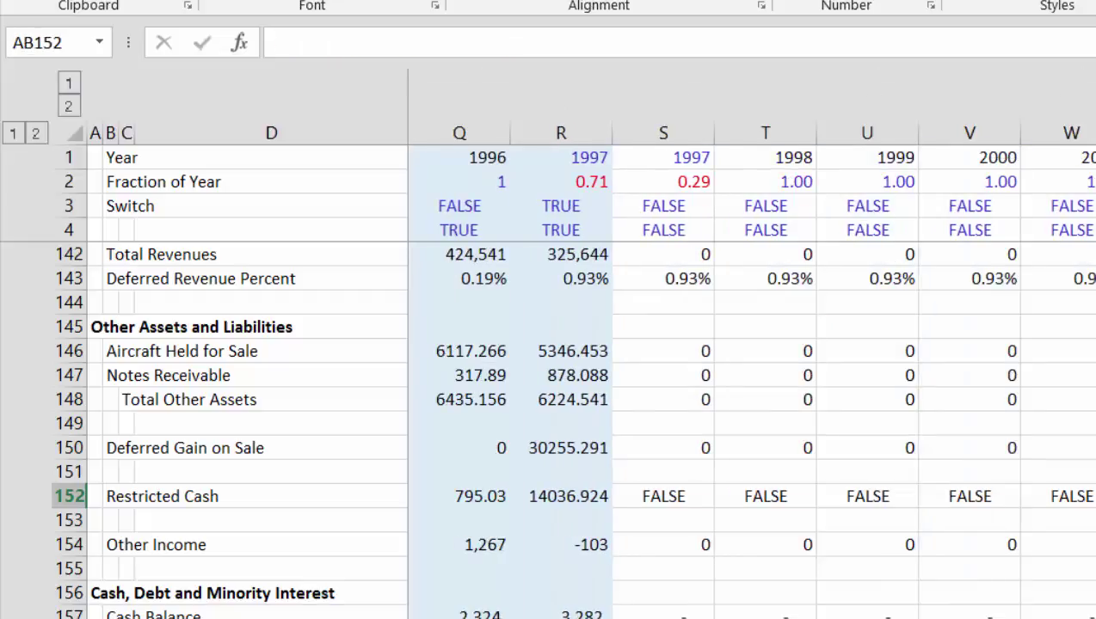
{"action": "key", "text": "Left"}
{"action": "key", "text": "Left"}
{"action": "key", "text": "Left"}
{"action": "key", "text": "Left"}
{"action": "key", "text": "Left"}
{"action": "key", "text": "Left"}
{"action": "key", "text": "Left"}
{"action": "key", "text": "Left"}
{"action": "key", "text": "Left"}
{"action": "key", "text": "Left"}
{"action": "key", "text": "Left"}
{"action": "key", "text": "Left"}
{"action": "key", "text": "Left"}
{"action": "key", "text": "Left"}
{"action": "key", "text": "Left"}
{"action": "key", "text": "Left"}
{"action": "key", "text": "Left"}
{"action": "key", "text": "Right"}
{"action": "key", "text": "Right"}
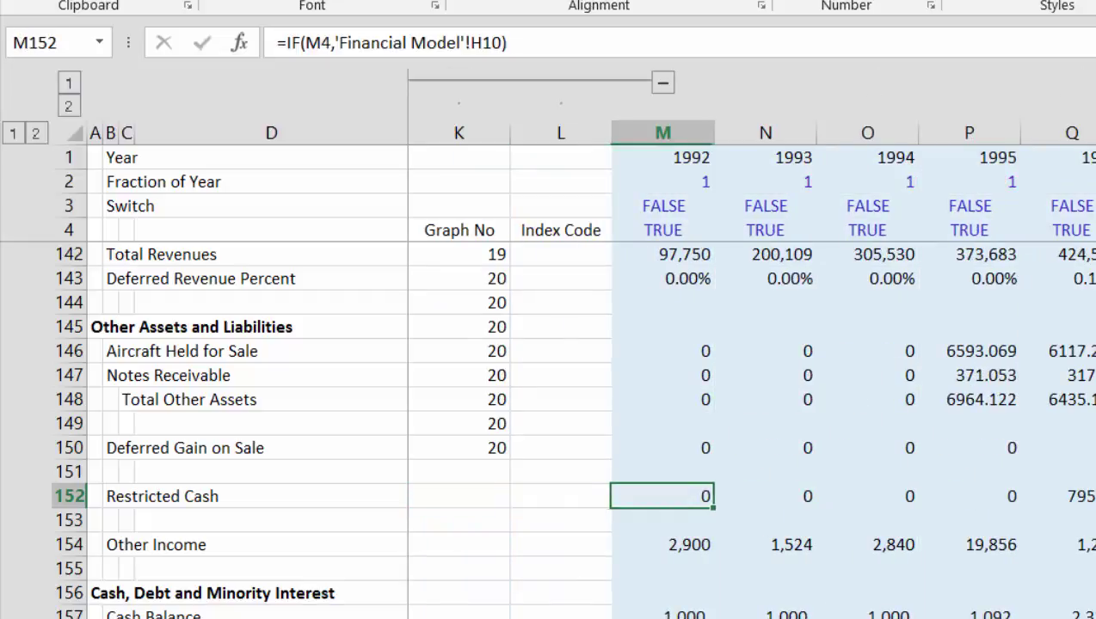
{"action": "key", "text": "Left"}
{"action": "key", "text": "Left"}
{"action": "key", "text": "Left"}
{"action": "key", "text": "Left"}
{"action": "key", "text": "Left"}
{"action": "key", "text": "Left"}
{"action": "key", "text": "Left"}
{"action": "key", "text": "Left"}
{"action": "key", "text": "Left"}
{"action": "key", "text": "Left"}
{"action": "key", "text": "Left"}
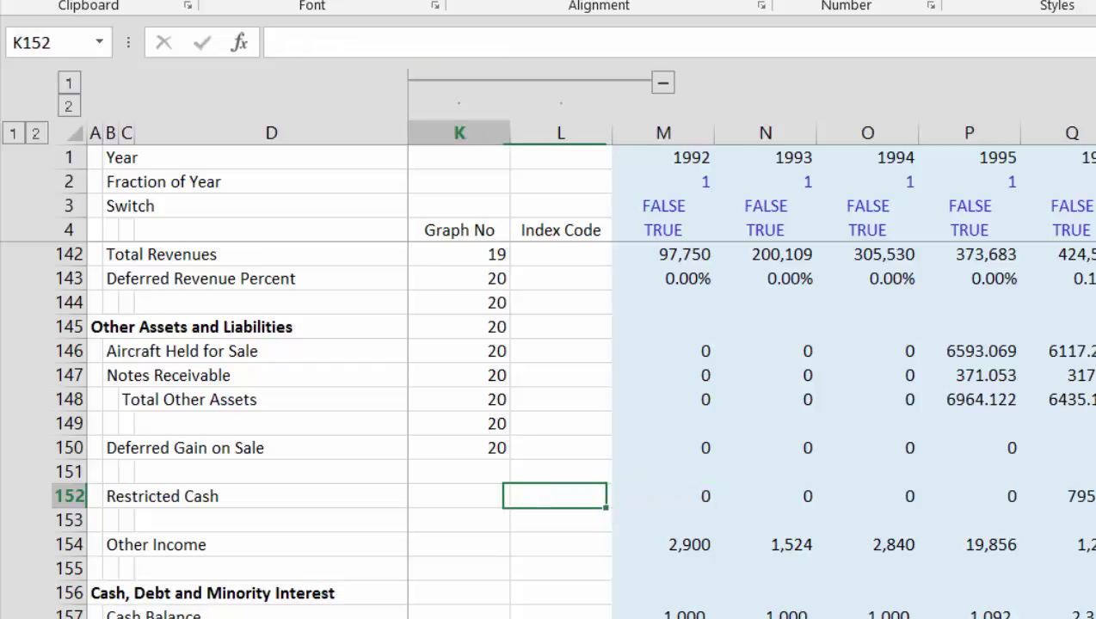
- Copy the Other Income forecast settings from Method through Graph (E154:J154) into the Restricted Cash row, starting at E152
{"action": "key", "text": "Right"}
{"action": "key", "text": "Right"}
{"action": "key", "text": "Right"}
{"action": "key", "text": "Down"}
{"action": "key", "text": "Down"}
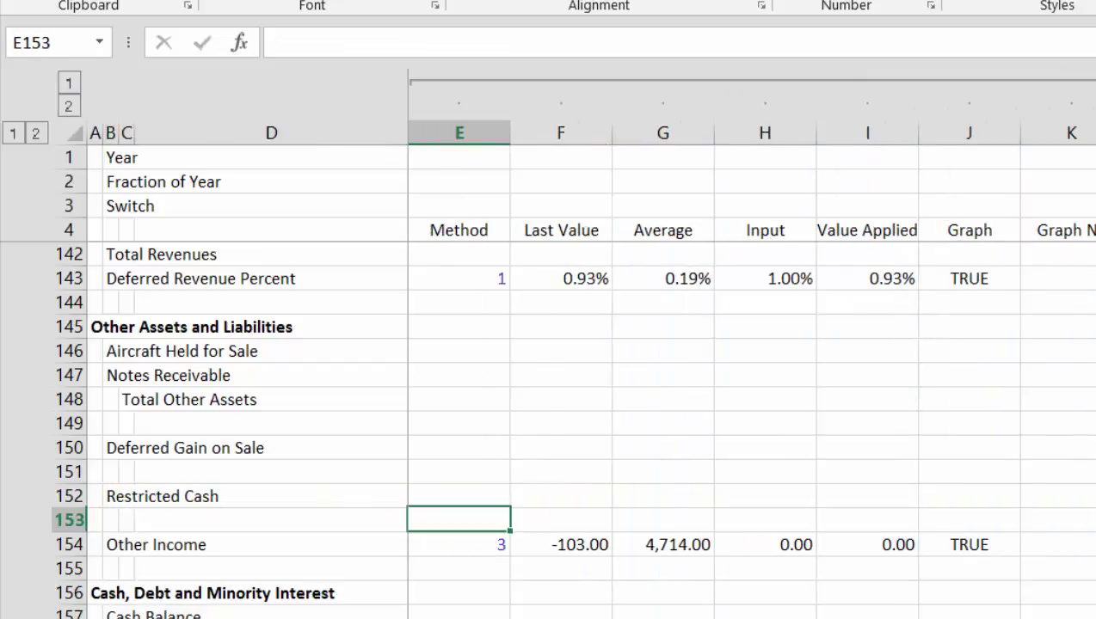
{"action": "key", "text": "shift+Right"}
{"action": "key", "text": "shift+Right"}
{"action": "key", "text": "shift+Right"}
{"action": "key", "text": "shift+Right"}
{"action": "key", "text": "shift+Right"}
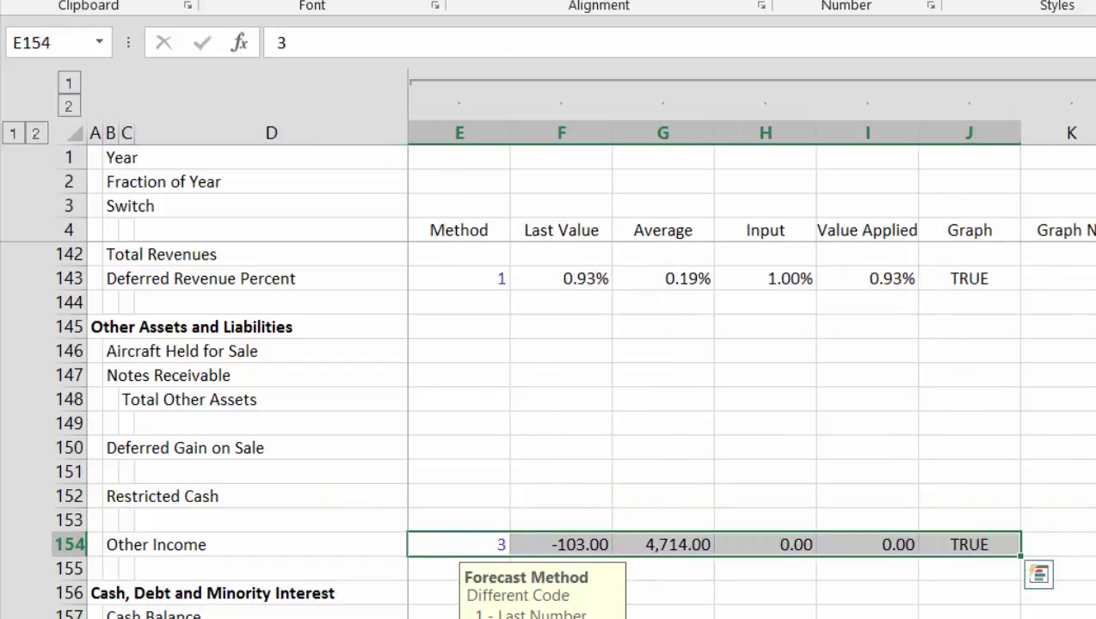
{"action": "key", "text": "ctrl+c"}
{"action": "key", "text": "Up"}
{"action": "key", "text": "Up"}
{"action": "key", "text": "Up"}
{"action": "key", "text": "Down"}
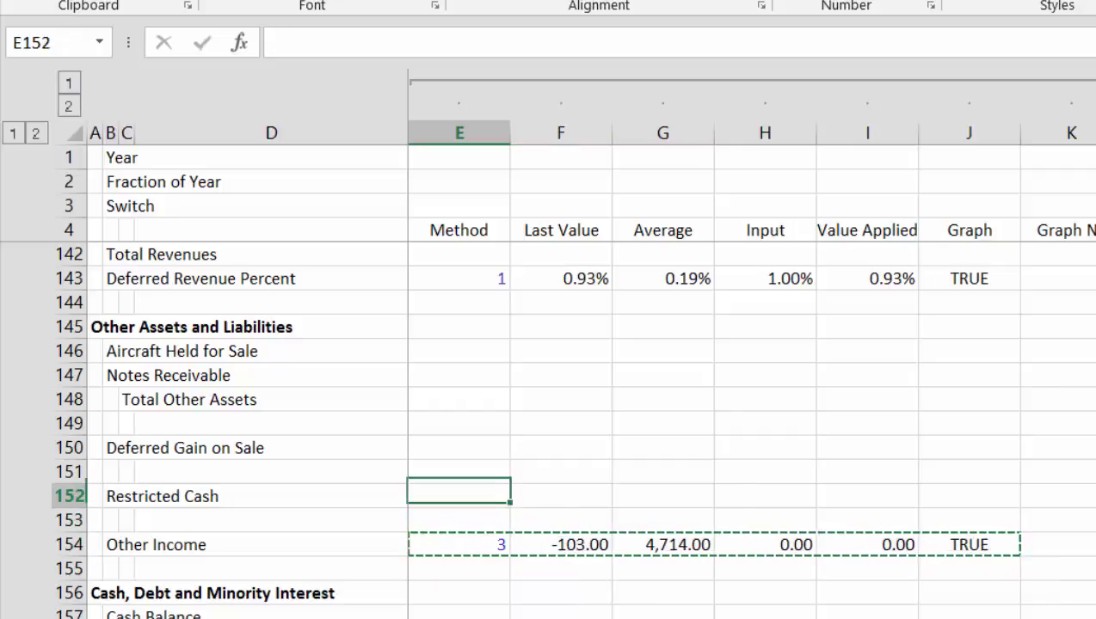
{"action": "key", "text": "ctrl+v"}
{"action": "key", "text": "Left"}
{"action": "key", "text": "Right"}
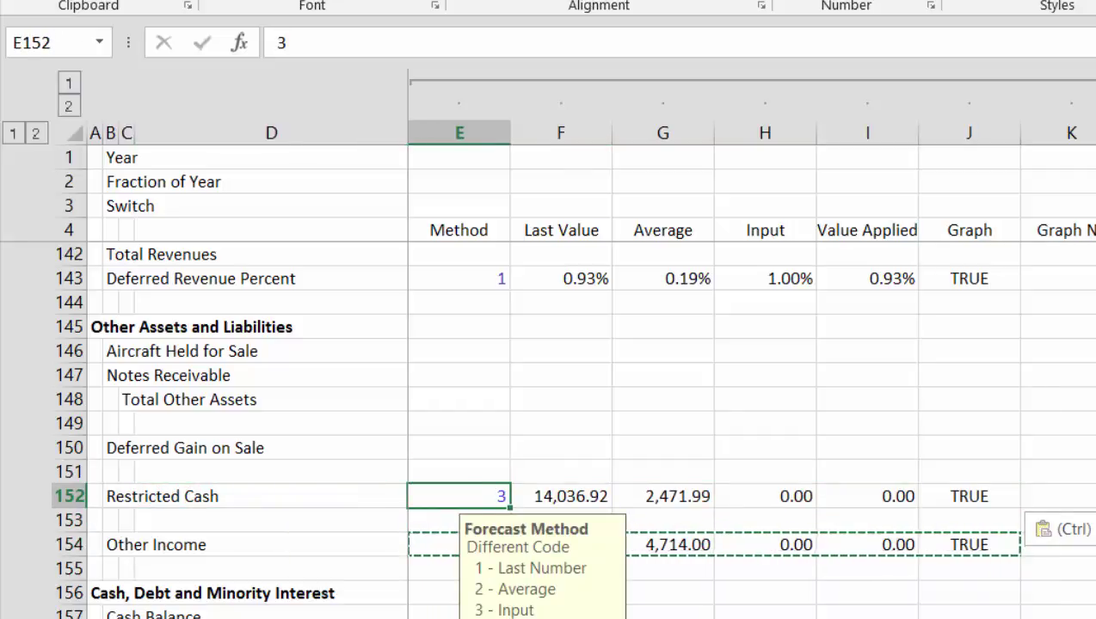
- Set the Restricted Cash forecast method to 1 (Last Number) and review the row's settings
{"action": "type", "text": "1"}
{"action": "key", "text": "Return"}
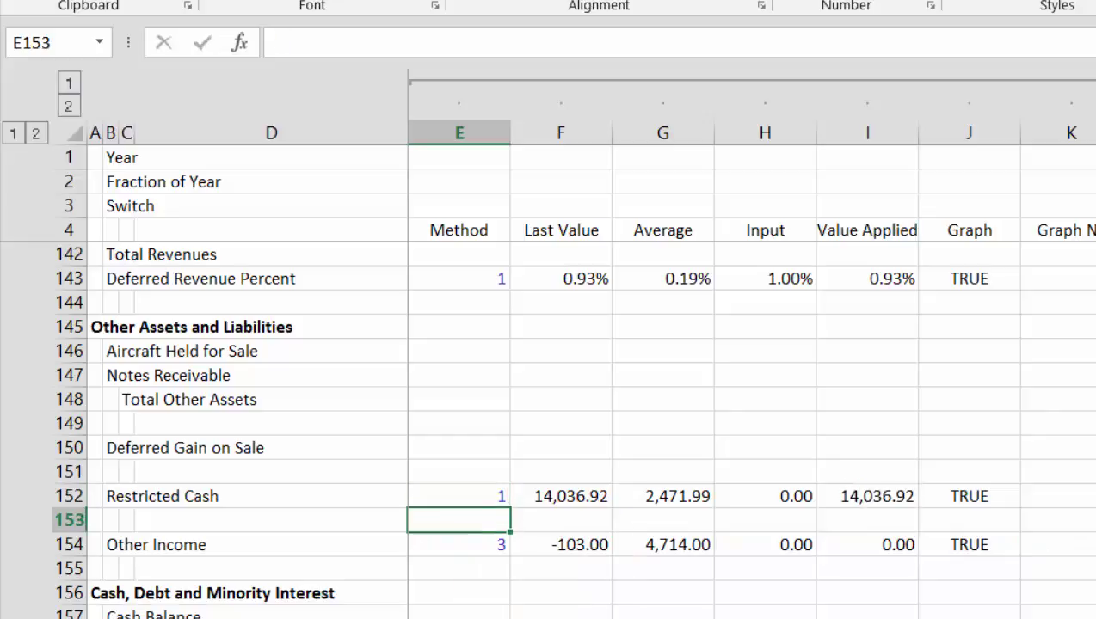
{"action": "key", "text": "Up"}
{"action": "key", "text": "Right"}
{"action": "key", "text": "Right"}
{"action": "key", "text": "Right"}
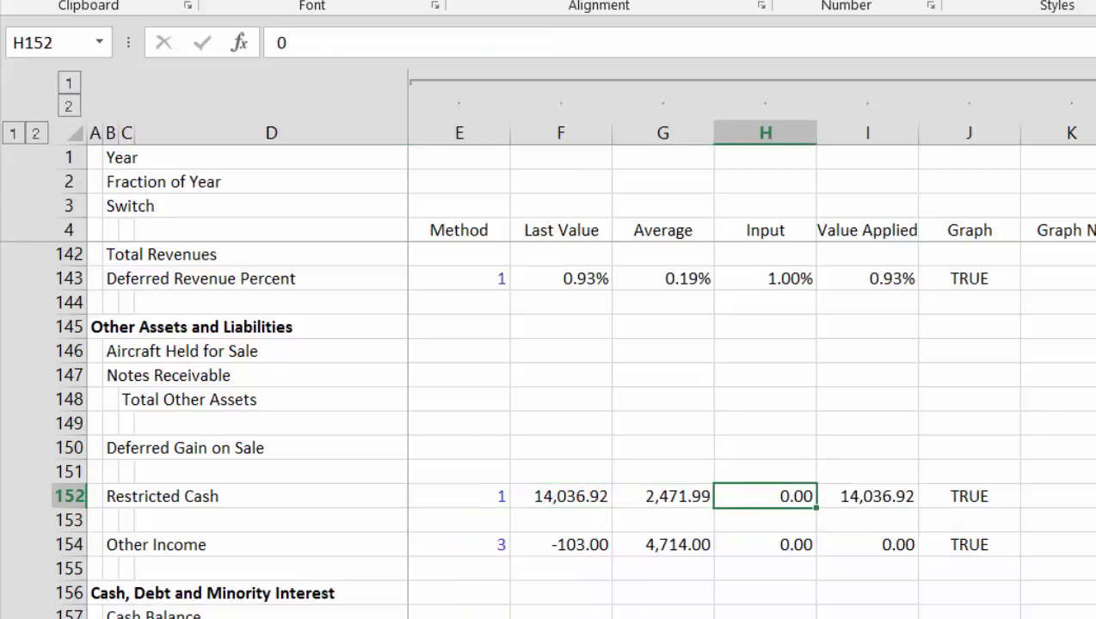
{"action": "key", "text": "Left"}
{"action": "key", "text": "Left"}
{"action": "key", "text": "Left"}
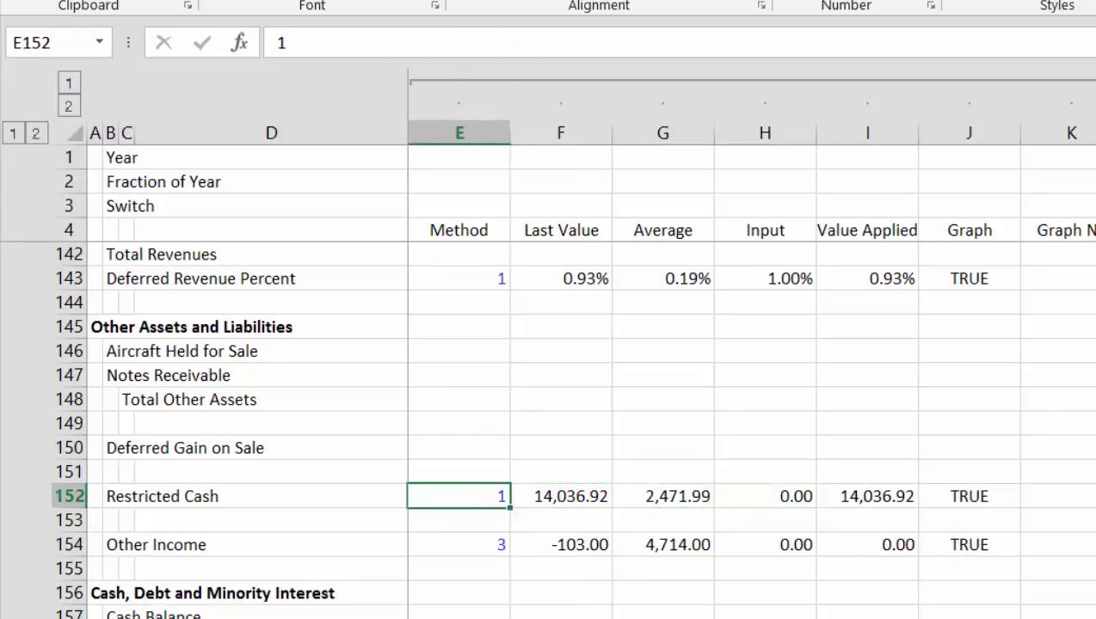
- Complete the Restricted Cash formula in M152 with the applied value as the false case: =IF(M4,'Financial Model'!H10,$I$152)
{"action": "key", "text": "Right"}
{"action": "key", "text": "Right"}
{"action": "key", "text": "Right"}
{"action": "key", "text": "Right"}
{"action": "key", "text": "Right"}
{"action": "key", "text": "Right"}
{"action": "key", "text": "Right"}
{"action": "key", "text": "Right"}
{"action": "key", "text": "Down"}
{"action": "key", "text": "Down"}
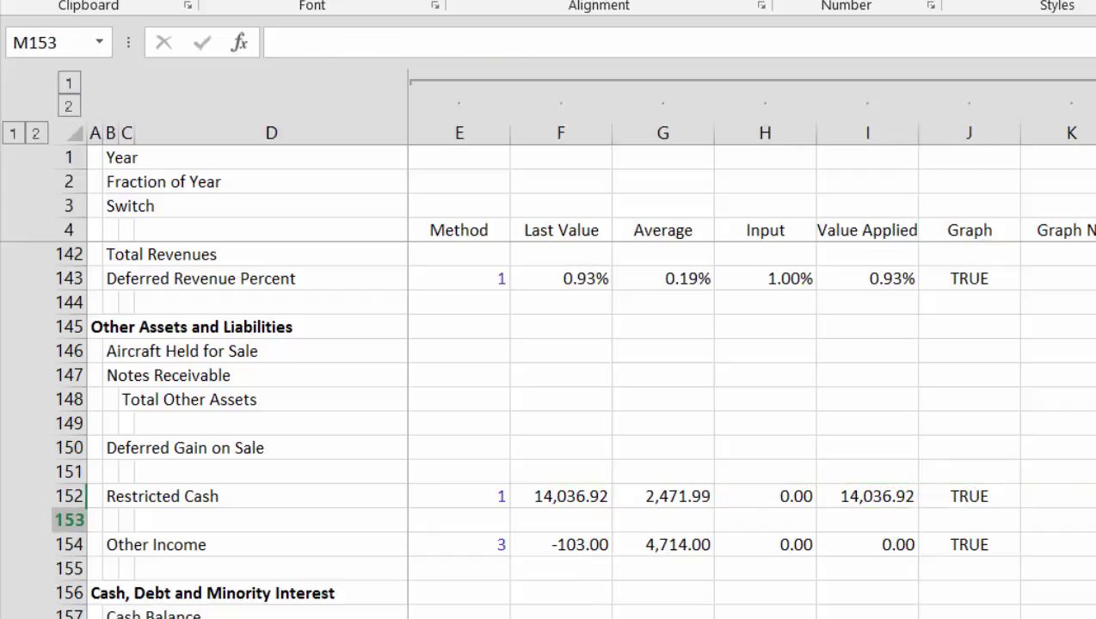
{"action": "key", "text": "Up"}
{"action": "key", "text": "Up"}
{"action": "key", "text": "F2"}
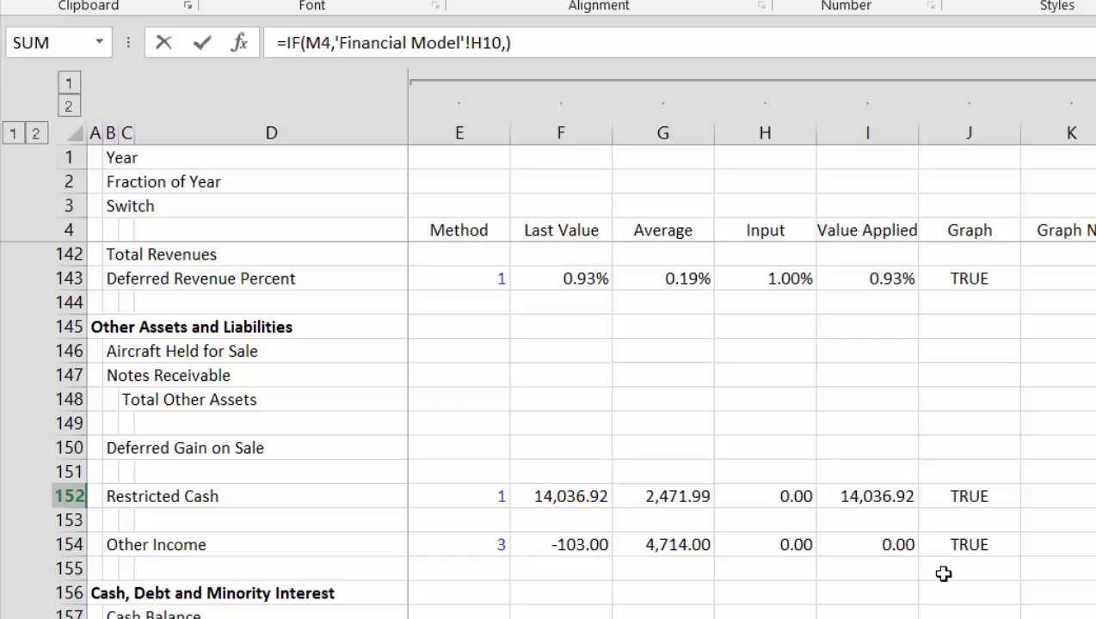
{"action": "left_click", "coordinate": [852, 499]}
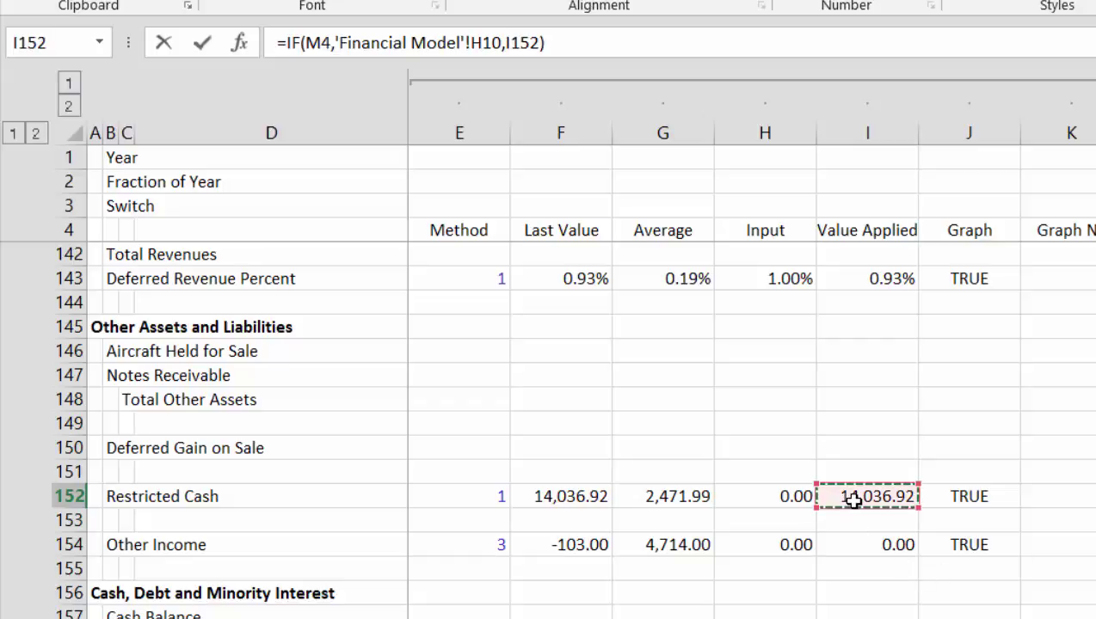
{"action": "key", "text": "F4"}
{"action": "key", "text": "Return"}
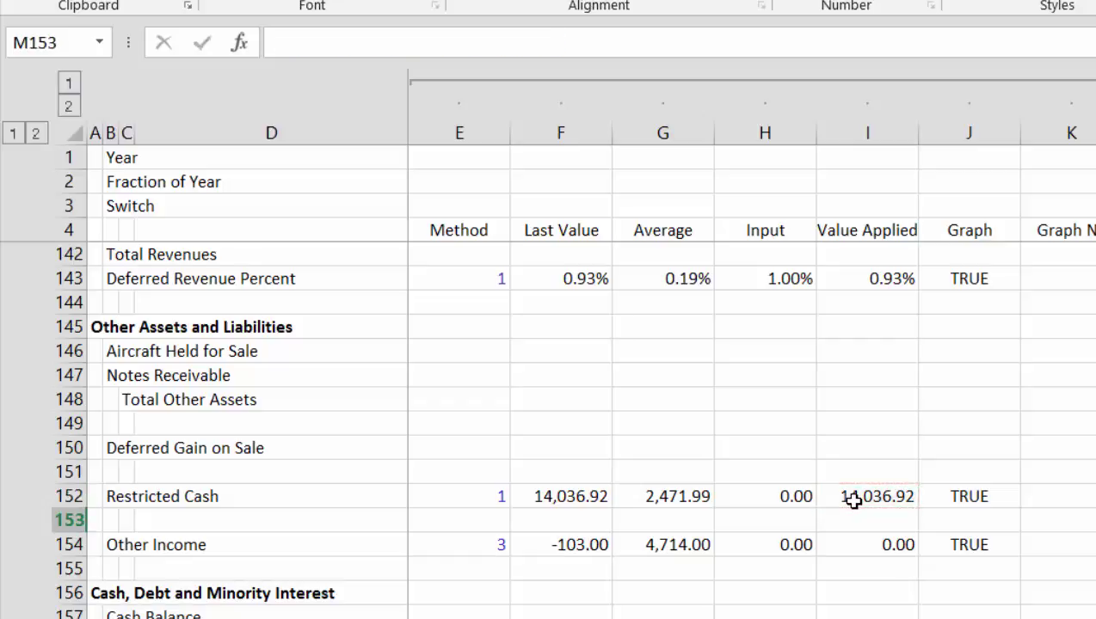
{"action": "key", "text": "Up"}
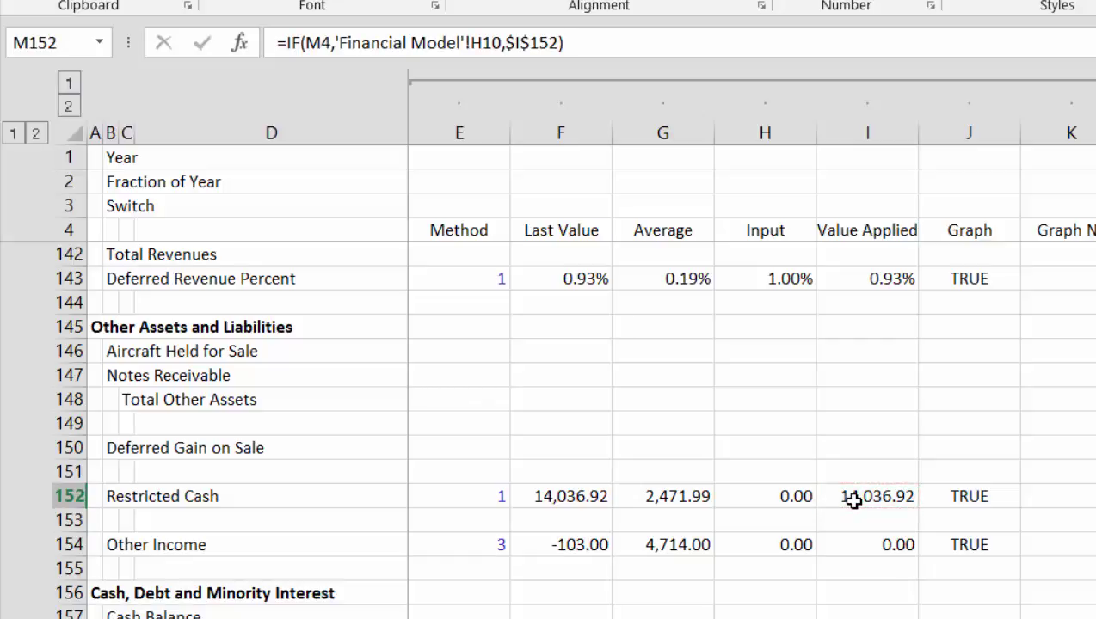
- Fill the M152 Restricted Cash formula across all historic and forecast years and return to the start of the row
{"action": "key", "text": "Right"}
{"action": "key", "text": "Right"}
{"action": "key", "text": "Right"}
{"action": "key", "text": "Right"}
{"action": "key", "text": "Right"}
{"action": "key", "text": "Right"}
{"action": "key", "text": "Right"}
{"action": "key", "text": "Right"}
{"action": "key", "text": "Right"}
{"action": "key", "text": "Right"}
{"action": "key", "text": "Right"}
{"action": "key", "text": "Right"}
{"action": "key", "text": "Right"}
{"action": "key", "text": "Right"}
{"action": "key", "text": "Right"}
{"action": "key", "text": "ctrl+Left"}
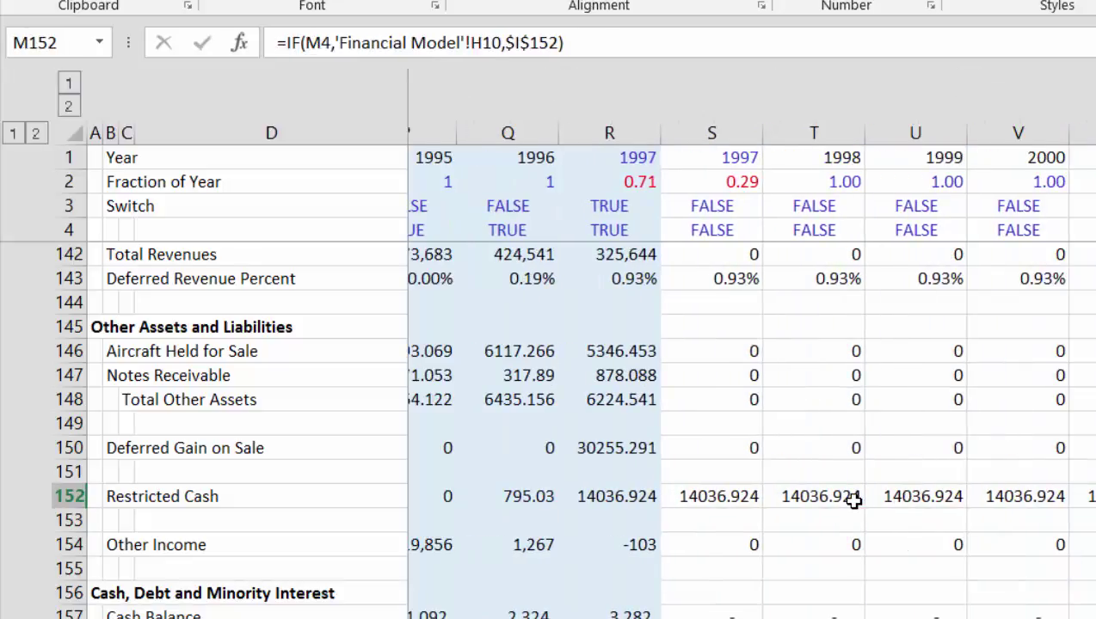
{"action": "key", "text": "ctrl+shift+Right"}
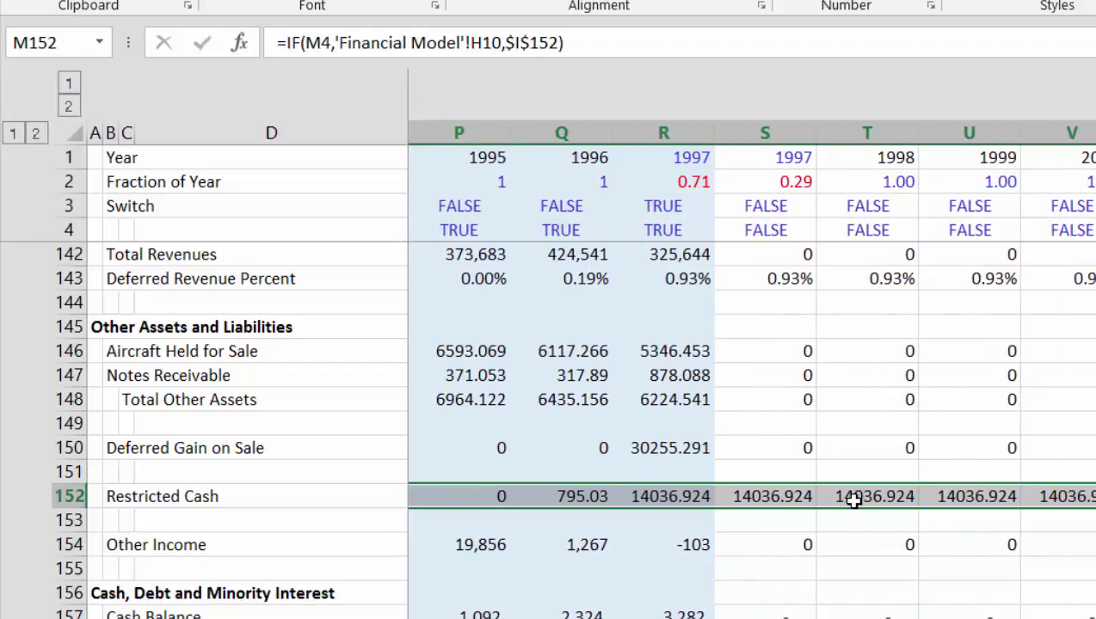
{"action": "key", "text": "Left"}
{"action": "key", "text": "Left"}
{"action": "key", "text": "Left"}
{"action": "key", "text": "Left"}
{"action": "key", "text": "Left"}
{"action": "key", "text": "Home"}
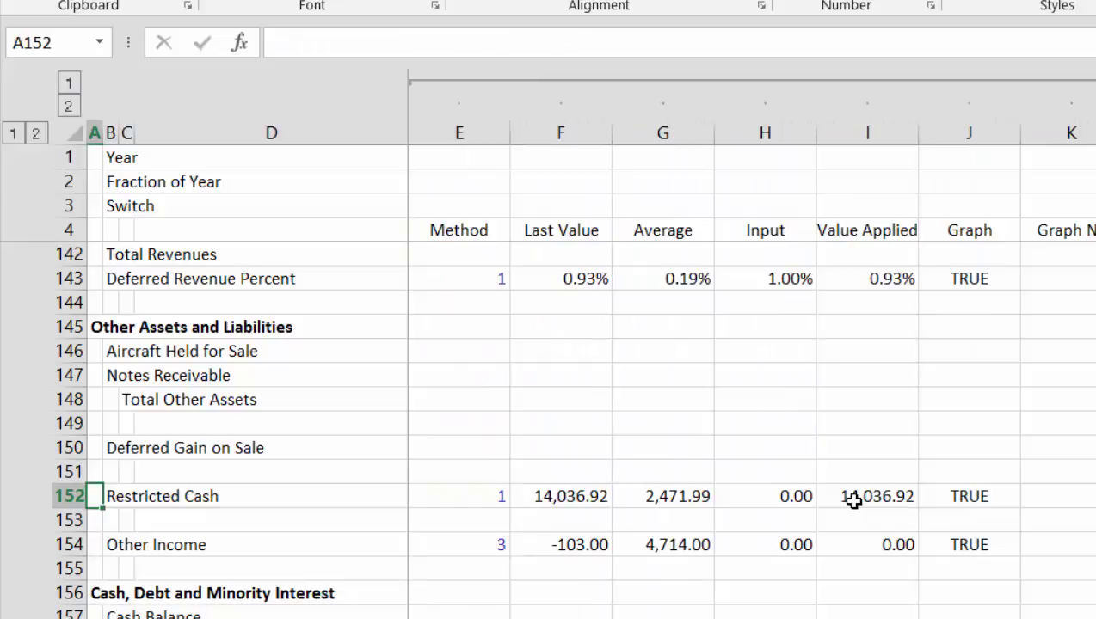
- Look through the Financial Model sheet for its Other Assets and Liabilities section
{"action": "key", "text": "ctrl+Page_Up"}
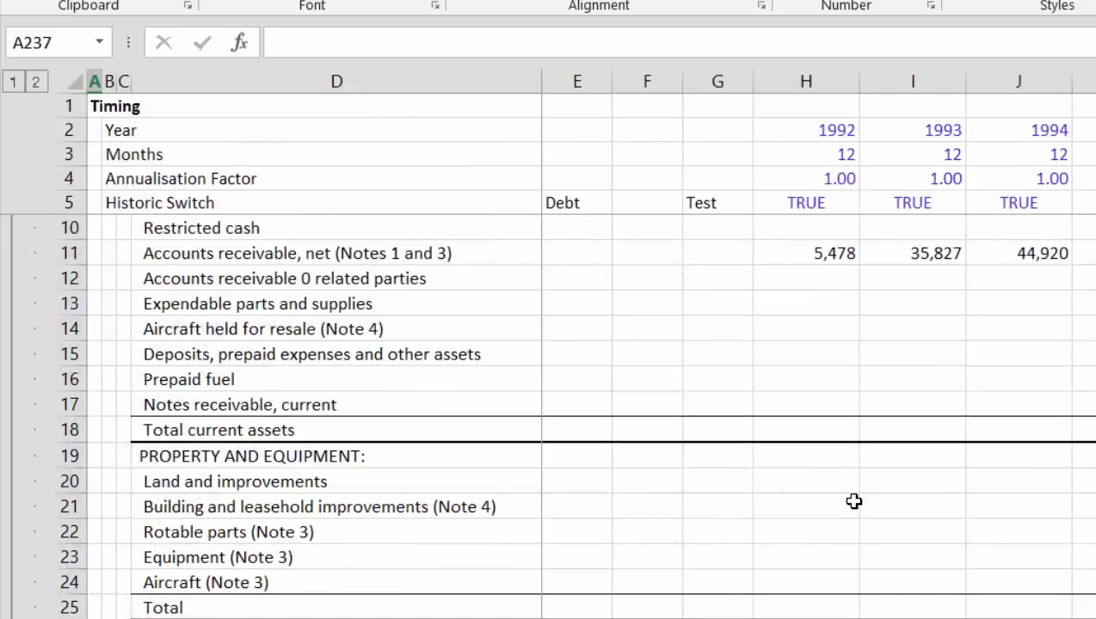
{"action": "key", "text": "ctrl+Page_Down"}
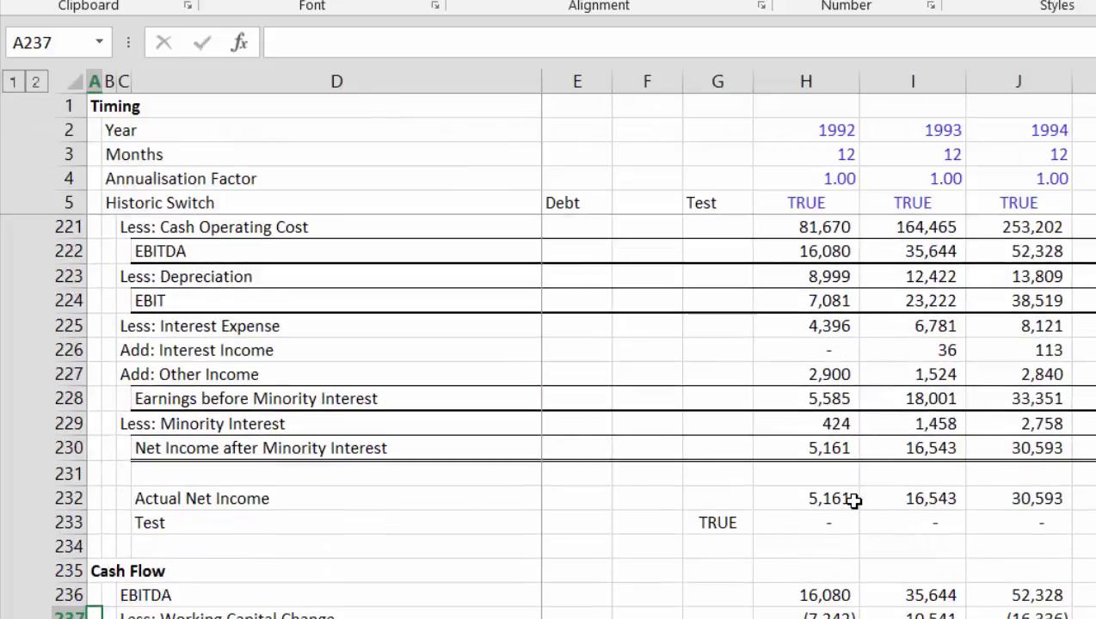
{"action": "key", "text": "ctrl+Page_Up"}
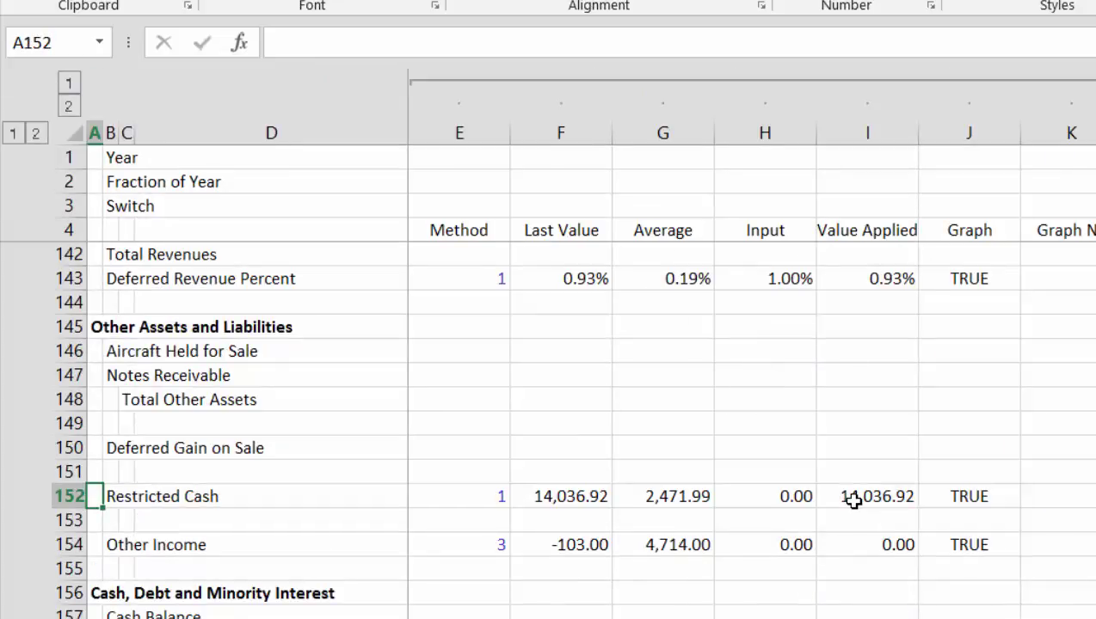
{"action": "key", "text": "ctrl+Page_Down"}
{"action": "key", "text": "Up"}
{"action": "key", "text": "Up"}
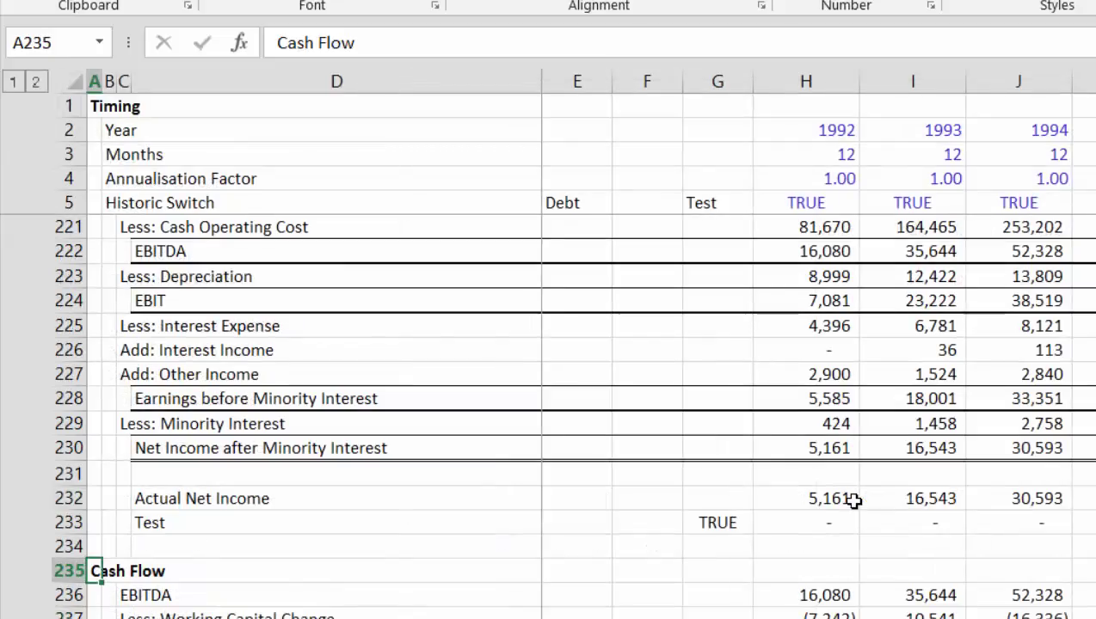
{"action": "key", "text": "Page_Up"}
{"action": "key", "text": "Page_Down"}
{"action": "key", "text": "Page_Down"}
{"action": "key", "text": "Page_Down"}
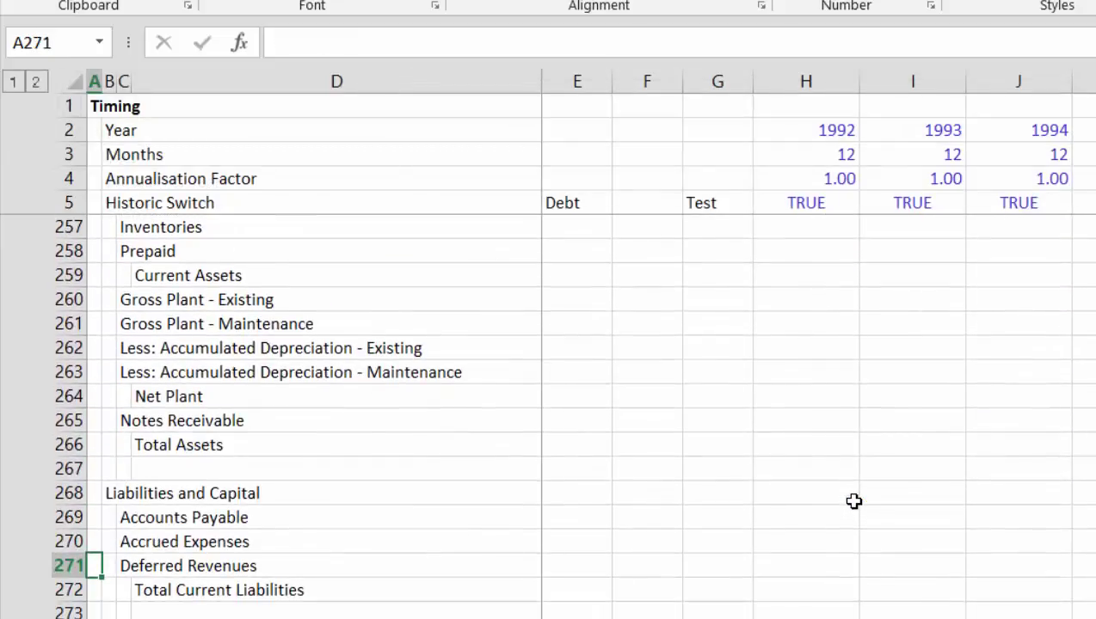
{"action": "key", "text": "Page_Down"}
{"action": "key", "text": "Page_Up"}
{"action": "key", "text": "Page_Up"}
{"action": "key", "text": "Page_Up"}
{"action": "key", "text": "Page_Up"}
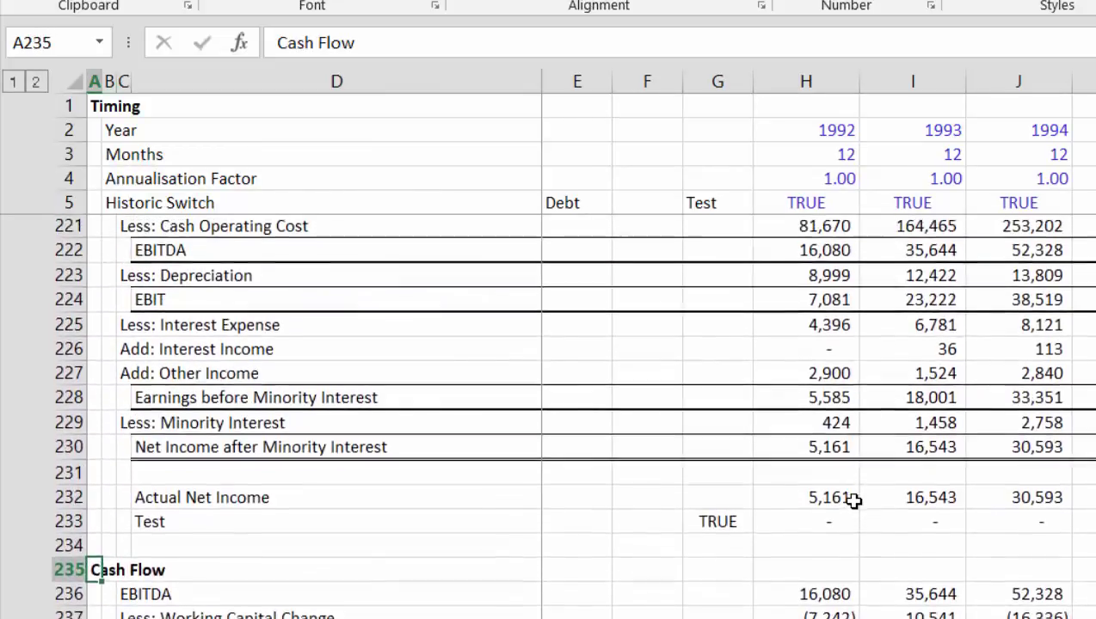
{"action": "key", "text": "Page_Up"}
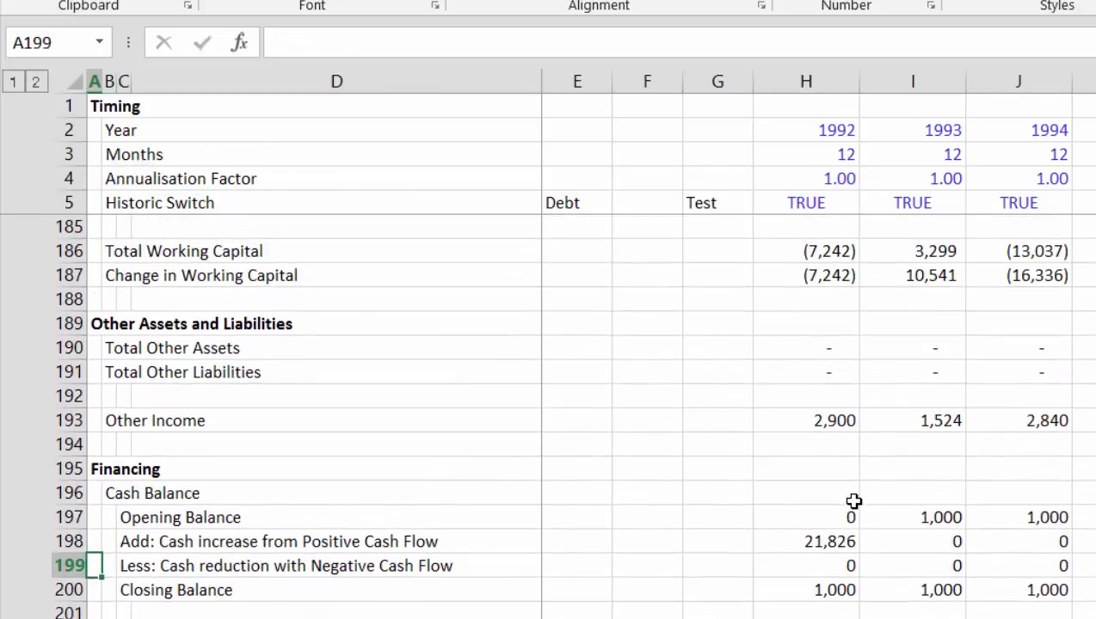
- Insert a new row 192 below Total Other Liabilities and label it "Restricted Cash" in column B
{"action": "key", "text": "Up"}
{"action": "key", "text": "Up"}
{"action": "key", "text": "Up"}
{"action": "key", "text": "Up"}
{"action": "key", "text": "Up"}
{"action": "key", "text": "Up"}
{"action": "key", "text": "Up"}
{"action": "key", "text": "Up"}
{"action": "key", "text": "Up"}
{"action": "key", "text": "Down"}
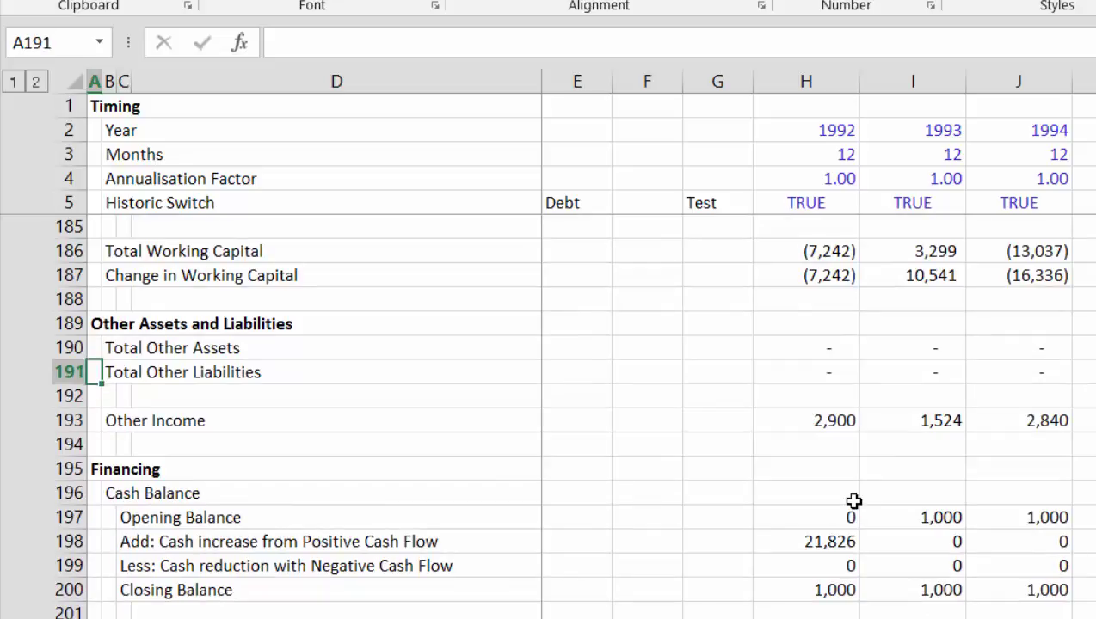
{"action": "key", "text": "Down"}
{"action": "key", "text": "shift+space"}
{"action": "key", "text": "ctrl+shift+plus"}
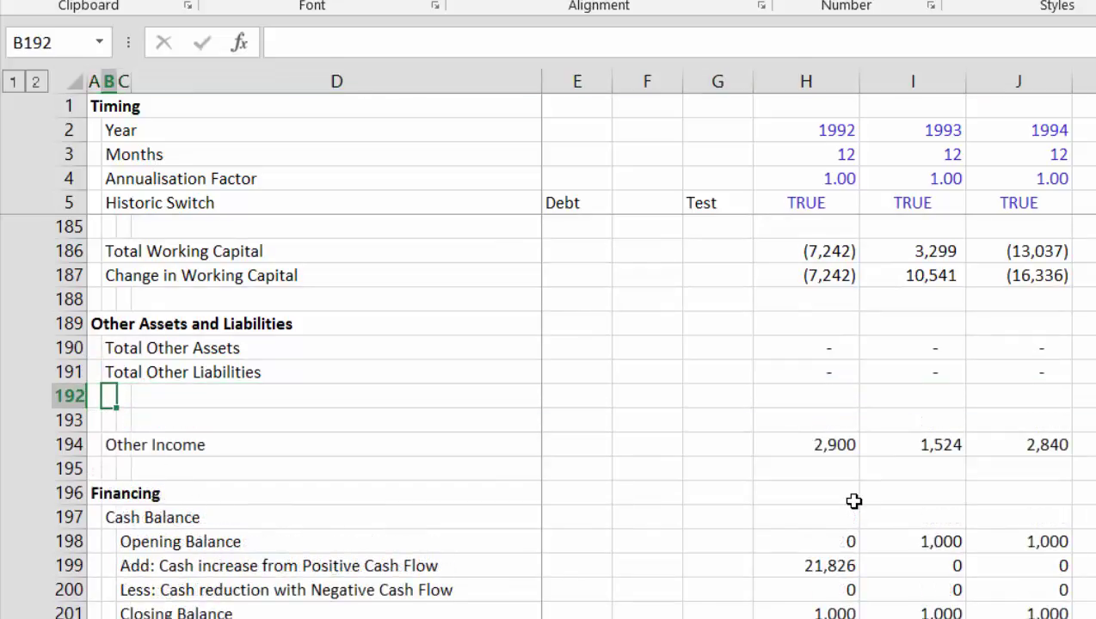
{"action": "type", "text": "Restricted "}
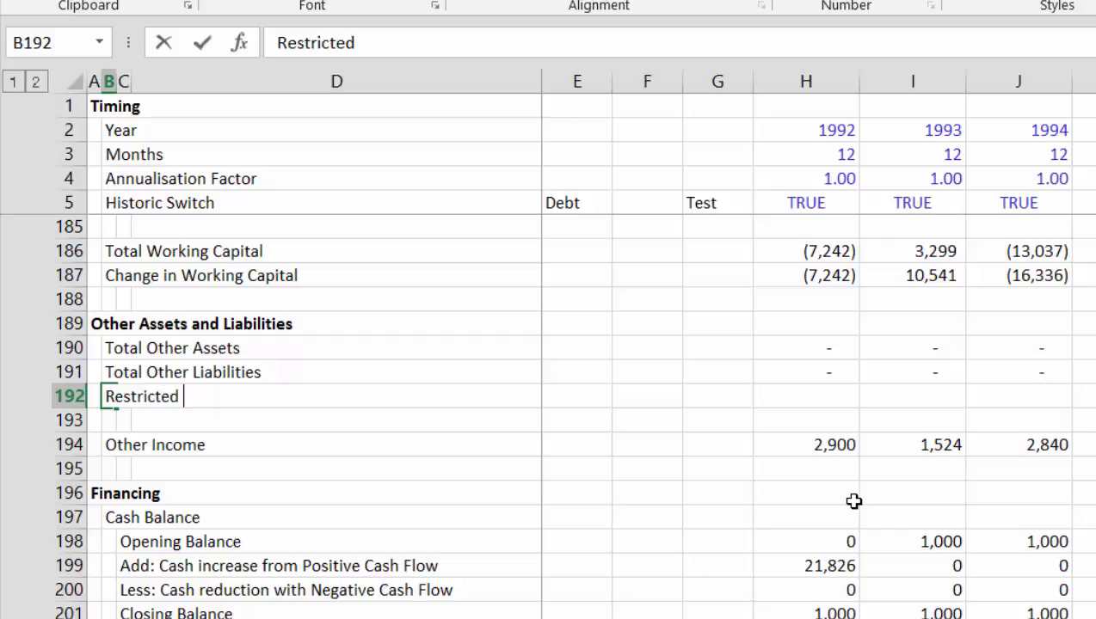
{"action": "type", "text": "Cash"}
- Link the new Restricted Cash row to the assumptions with =Assumptions!M152 in H192 and fill it across the years
{"action": "key", "text": "Right"}
{"action": "key", "text": "Right"}
{"action": "key", "text": "Right"}
{"action": "key", "text": "Right"}
{"action": "key", "text": "Right"}
{"action": "key", "text": "Right"}
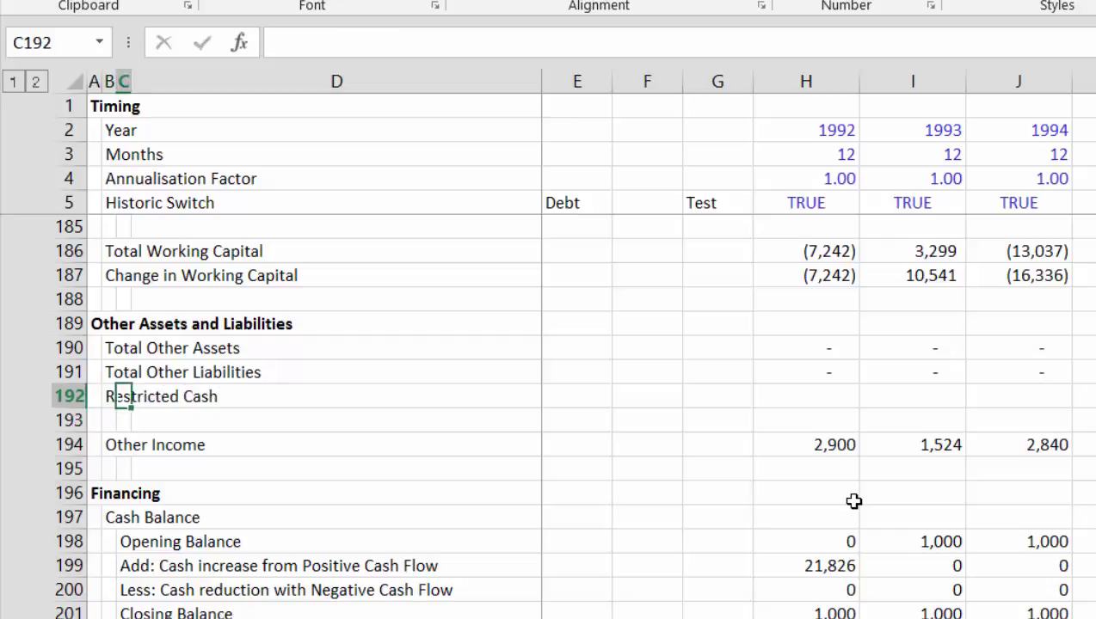
{"action": "type", "text": "="}
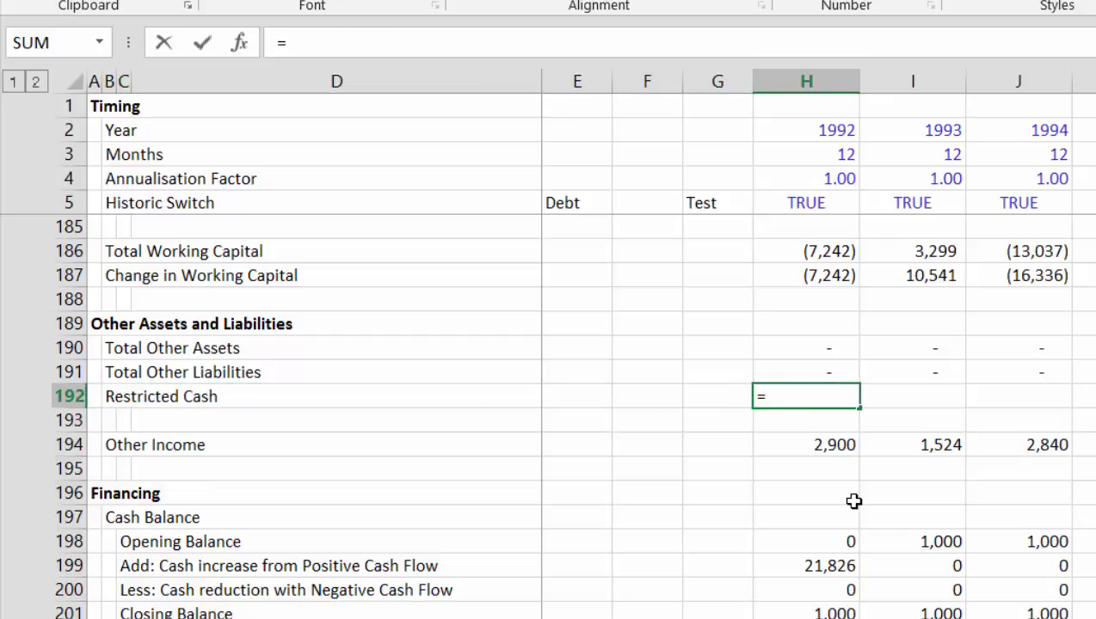
{"action": "key", "text": "ctrl+Page_Up"}
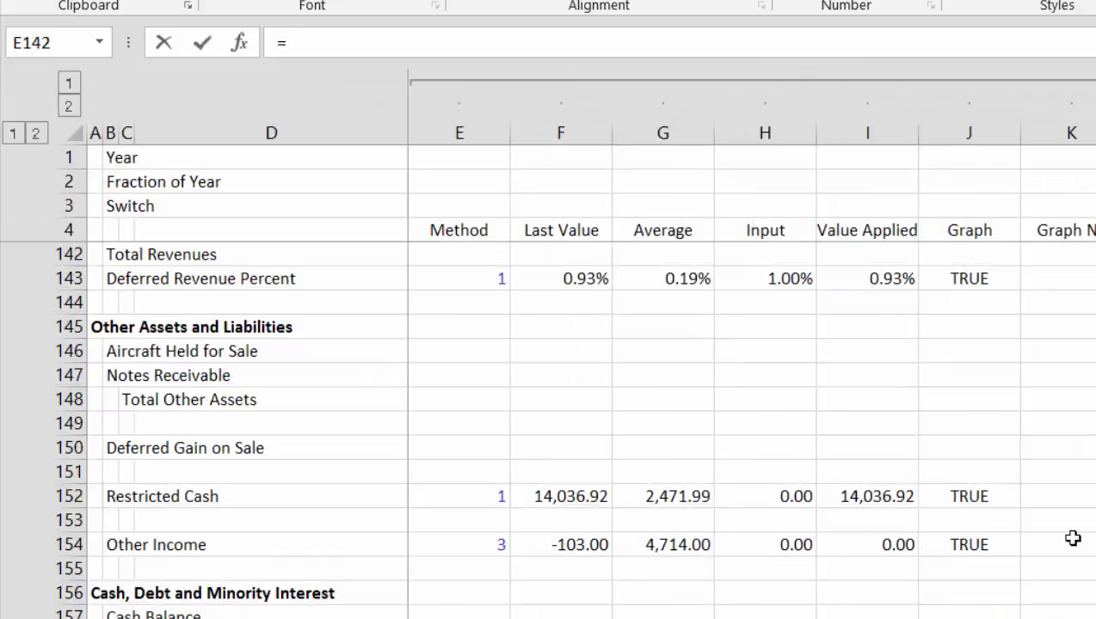
{"action": "left_click", "coordinate": [1094, 496]}
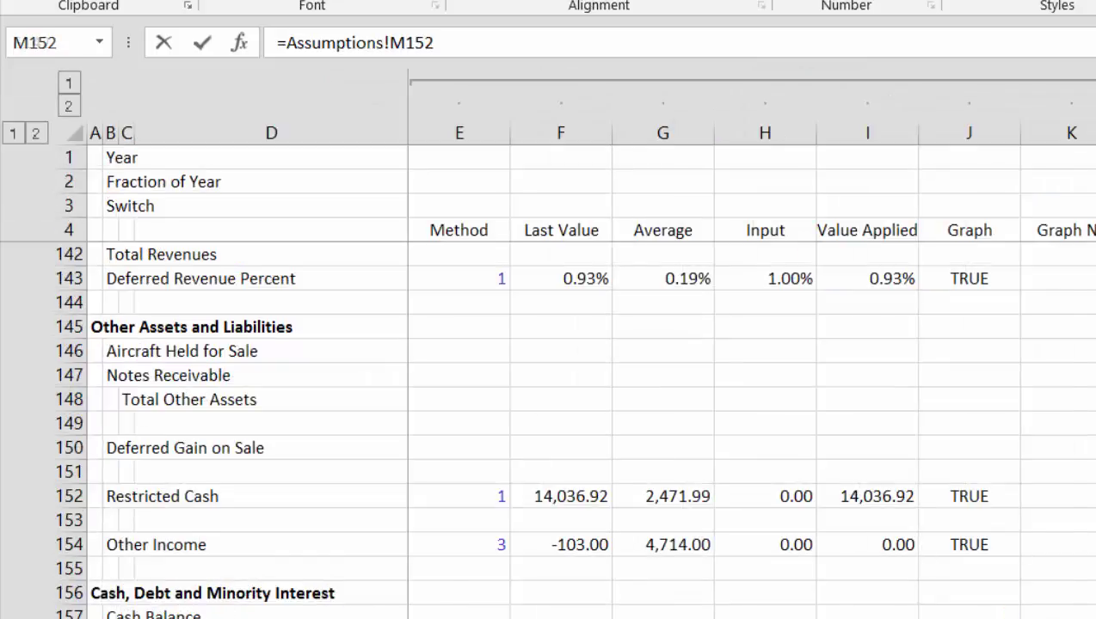
{"action": "key", "text": "Return"}
{"action": "key", "text": "Up"}
{"action": "key", "text": "ctrl+shift+Right"}
{"action": "key", "text": "ctrl+r"}
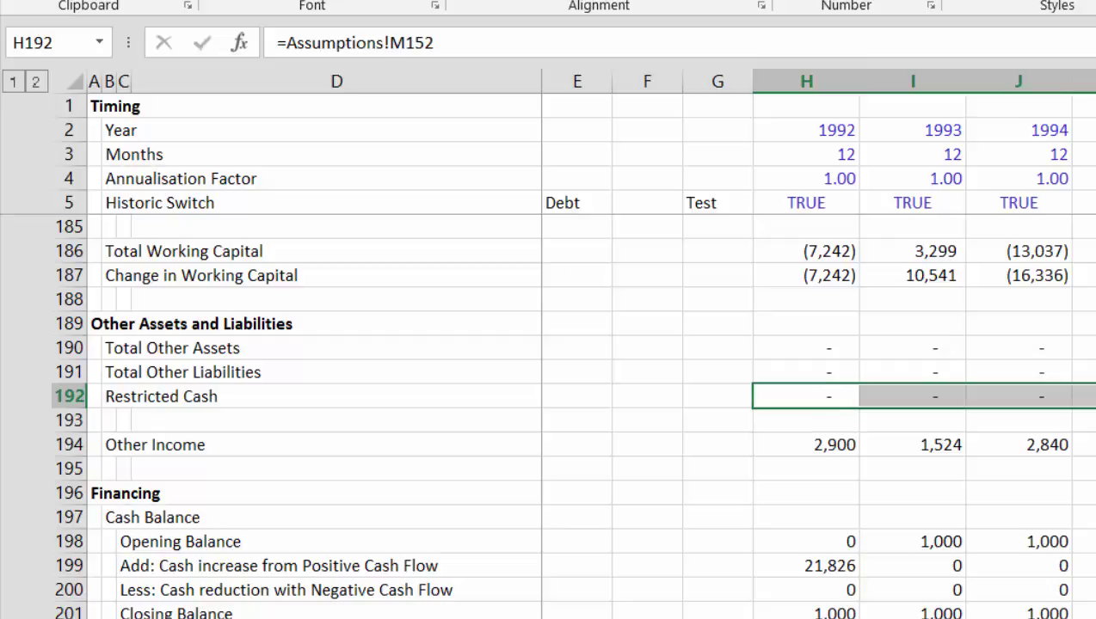
- Enter a formula in H256, the Balance Sheet's 1992 Restricted Cash cell, referencing the Restricted Cash row under Other Assets and Liabilities
{"action": "key", "text": "Down"}
{"action": "key", "text": "Down"}
{"action": "key", "text": "Down"}
{"action": "key", "text": "Down"}
{"action": "key", "text": "Down"}
{"action": "key", "text": "Down"}
{"action": "key", "text": "Down"}
{"action": "key", "text": "Down"}
{"action": "key", "text": "Down"}
{"action": "key", "text": "Down"}
{"action": "key", "text": "Down"}
{"action": "key", "text": "Down"}
{"action": "key", "text": "Down"}
{"action": "key", "text": "Down"}
{"action": "key", "text": "Down"}
{"action": "key", "text": "Down"}
{"action": "key", "text": "Down"}
{"action": "key", "text": "Down"}
{"action": "key", "text": "Down"}
{"action": "key", "text": "Down"}
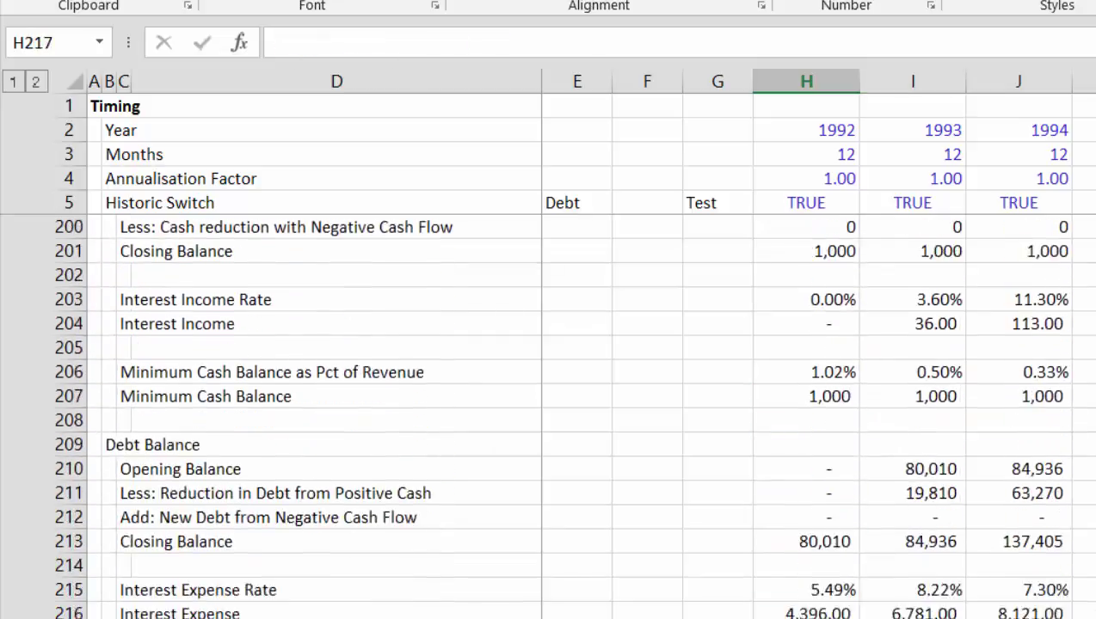
{"action": "key", "text": "Down"}
{"action": "key", "text": "Down"}
{"action": "key", "text": "Down"}
{"action": "key", "text": "Down"}
{"action": "key", "text": "Down"}
{"action": "key", "text": "Down"}
{"action": "key", "text": "Down"}
{"action": "key", "text": "Down"}
{"action": "key", "text": "Down"}
{"action": "key", "text": "Down"}
{"action": "key", "text": "Down"}
{"action": "key", "text": "Down"}
{"action": "key", "text": "Down"}
{"action": "key", "text": "Down"}
{"action": "key", "text": "Down"}
{"action": "key", "text": "Down"}
{"action": "key", "text": "Down"}
{"action": "key", "text": "Down"}
{"action": "key", "text": "Down"}
{"action": "key", "text": "Down"}
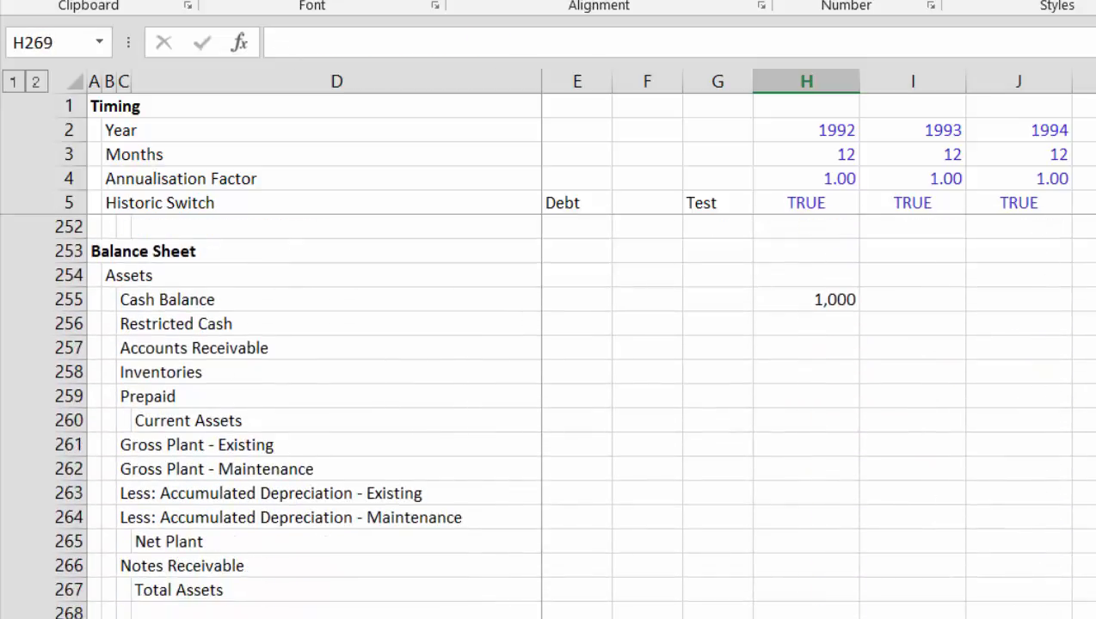
{"action": "key", "text": "Up"}
{"action": "key", "text": "Up"}
{"action": "key", "text": "Up"}
{"action": "key", "text": "Up"}
{"action": "key", "text": "Up"}
{"action": "key", "text": "Up"}
{"action": "key", "text": "Up"}
{"action": "key", "text": "Up"}
{"action": "key", "text": "Up"}
{"action": "key", "text": "Up"}
{"action": "key", "text": "Up"}
{"action": "key", "text": "Up"}
{"action": "key", "text": "Up"}
{"action": "type", "text": "="}
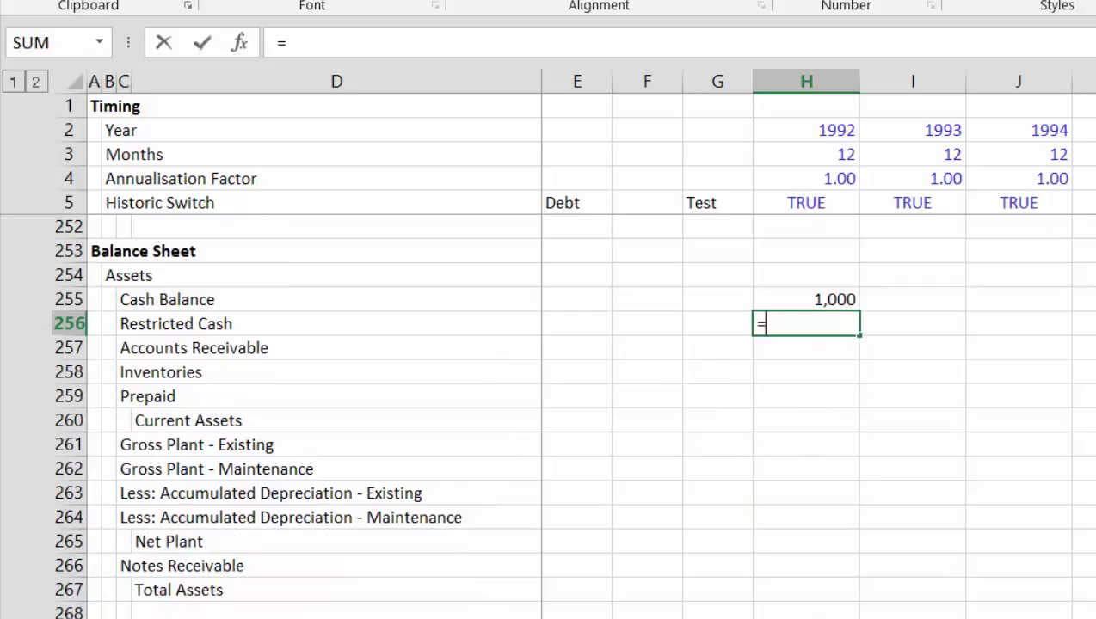
{"action": "key", "text": "Up"}
{"action": "key", "text": "Up"}
{"action": "key", "text": "Up"}
{"action": "key", "text": "Up"}
{"action": "key", "text": "Up"}
{"action": "key", "text": "Up"}
{"action": "key", "text": "Up"}
{"action": "key", "text": "Up"}
{"action": "key", "text": "Up"}
{"action": "key", "text": "Up"}
{"action": "key", "text": "Up"}
{"action": "key", "text": "Up"}
{"action": "key", "text": "Up"}
{"action": "key", "text": "Up"}
{"action": "key", "text": "Up"}
{"action": "key", "text": "Up"}
{"action": "key", "text": "Up"}
{"action": "key", "text": "Up"}
{"action": "key", "text": "Up"}
{"action": "key", "text": "Up"}
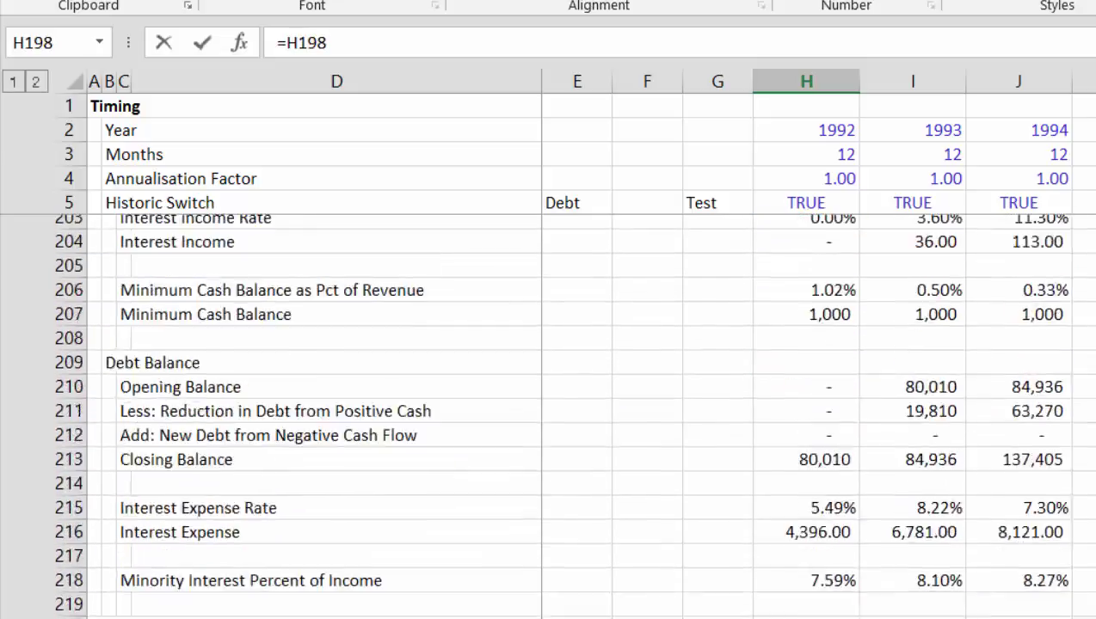
{"action": "key", "text": "Up"}
{"action": "key", "text": "Up"}
{"action": "key", "text": "Up"}
{"action": "key", "text": "Up"}
{"action": "key", "text": "Up"}
{"action": "key", "text": "Up"}
{"action": "key", "text": "Up"}
{"action": "key", "text": "Up"}
{"action": "key", "text": "Up"}
{"action": "key", "text": "Up"}
{"action": "key", "text": "Up"}
{"action": "key", "text": "Up"}
{"action": "key", "text": "Up"}
{"action": "key", "text": "Up"}
{"action": "key", "text": "Up"}
{"action": "key", "text": "Up"}
{"action": "key", "text": "Up"}
{"action": "key", "text": "Up"}
{"action": "key", "text": "Up"}
{"action": "key", "text": "Up"}
{"action": "key", "text": "Up"}
{"action": "key", "text": "Up"}
{"action": "key", "text": "Up"}
{"action": "key", "text": "Up"}
{"action": "key", "text": "Up"}
{"action": "key", "text": "Up"}
{"action": "key", "text": "Up"}
{"action": "key", "text": "Up"}
{"action": "key", "text": "Up"}
{"action": "key", "text": "Up"}
{"action": "key", "text": "Up"}
{"action": "key", "text": "Up"}
{"action": "key", "text": "Up"}
{"action": "key", "text": "Up"}
{"action": "key", "text": "Up"}
{"action": "key", "text": "Up"}
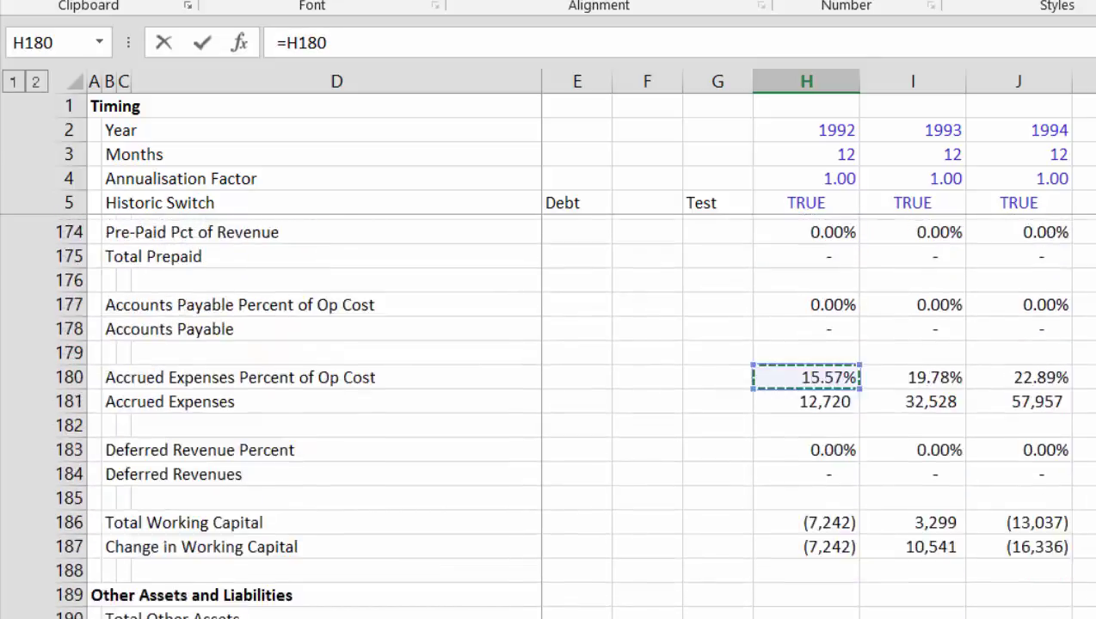
{"action": "key", "text": "Up"}
{"action": "key", "text": "Up"}
{"action": "key", "text": "Up"}
{"action": "key", "text": "Up"}
{"action": "key", "text": "Up"}
{"action": "key", "text": "Up"}
{"action": "key", "text": "Up"}
{"action": "key", "text": "Up"}
{"action": "key", "text": "Up"}
{"action": "key", "text": "Up"}
{"action": "key", "text": "Up"}
{"action": "key", "text": "Up"}
{"action": "key", "text": "Up"}
{"action": "key", "text": "Up"}
{"action": "key", "text": "Up"}
{"action": "key", "text": "Up"}
{"action": "key", "text": "Up"}
{"action": "key", "text": "Up"}
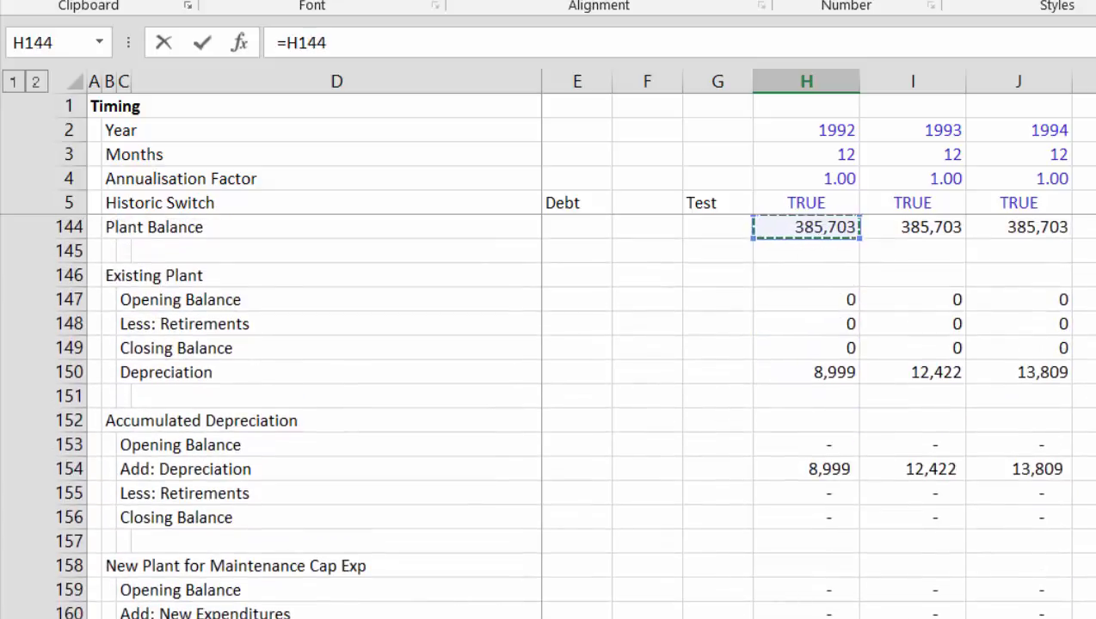
- Complete the Balance Sheet's 1992 Restricted Cash formula with a reference to H192 under Other Assets and Liabilities
{"action": "key", "text": "Up"}
{"action": "key", "text": "Up"}
{"action": "key", "text": "Up"}
{"action": "key", "text": "Up"}
{"action": "key", "text": "Up"}
{"action": "key", "text": "Up"}
{"action": "key", "text": "Up"}
{"action": "key", "text": "Up"}
{"action": "key", "text": "Up"}
{"action": "key", "text": "Up"}
{"action": "key", "text": "Up"}
{"action": "key", "text": "Up"}
{"action": "key", "text": "Up"}
{"action": "key", "text": "Up"}
{"action": "key", "text": "Up"}
{"action": "key", "text": "Up"}
{"action": "key", "text": "Up"}
{"action": "key", "text": "Up"}
{"action": "key", "text": "Down"}
{"action": "key", "text": "Down"}
{"action": "key", "text": "Down"}
{"action": "key", "text": "Down"}
{"action": "key", "text": "Down"}
{"action": "key", "text": "Down"}
{"action": "key", "text": "Down"}
{"action": "key", "text": "Down"}
{"action": "key", "text": "Down"}
{"action": "key", "text": "Down"}
{"action": "key", "text": "Down"}
{"action": "key", "text": "Down"}
{"action": "key", "text": "Down"}
{"action": "key", "text": "Down"}
{"action": "key", "text": "Down"}
{"action": "key", "text": "Down"}
{"action": "key", "text": "Down"}
{"action": "key", "text": "Down"}
{"action": "key", "text": "Down"}
{"action": "key", "text": "Down"}
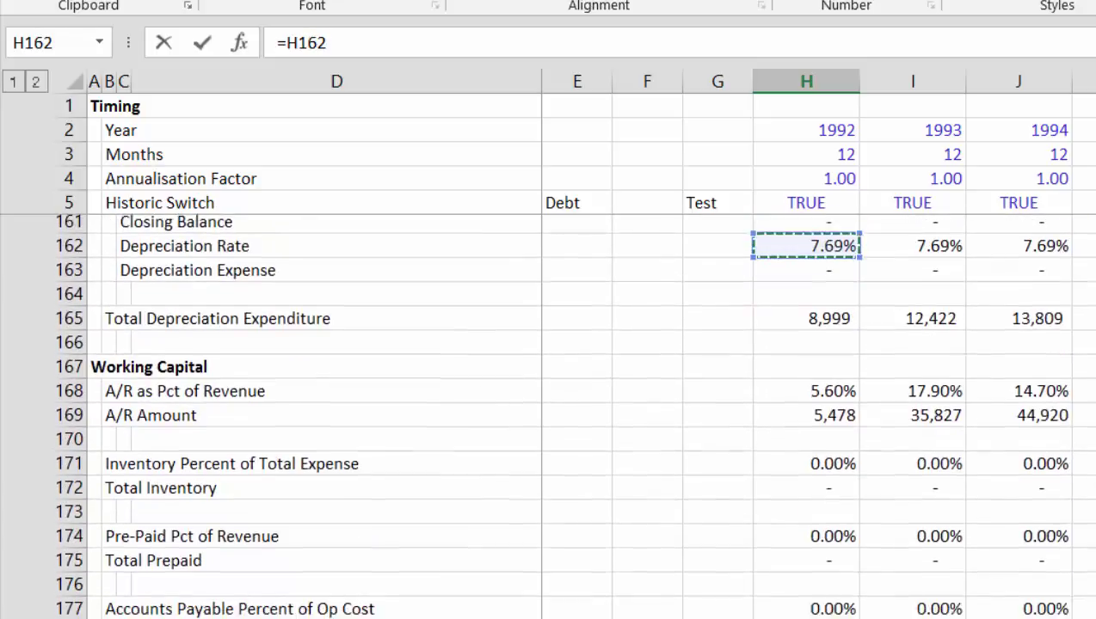
{"action": "key", "text": "Down"}
{"action": "key", "text": "Down"}
{"action": "key", "text": "Down"}
{"action": "key", "text": "Down"}
{"action": "key", "text": "Down"}
{"action": "key", "text": "Down"}
{"action": "key", "text": "Down"}
{"action": "key", "text": "Down"}
{"action": "key", "text": "Down"}
{"action": "key", "text": "Down"}
{"action": "key", "text": "Down"}
{"action": "key", "text": "Down"}
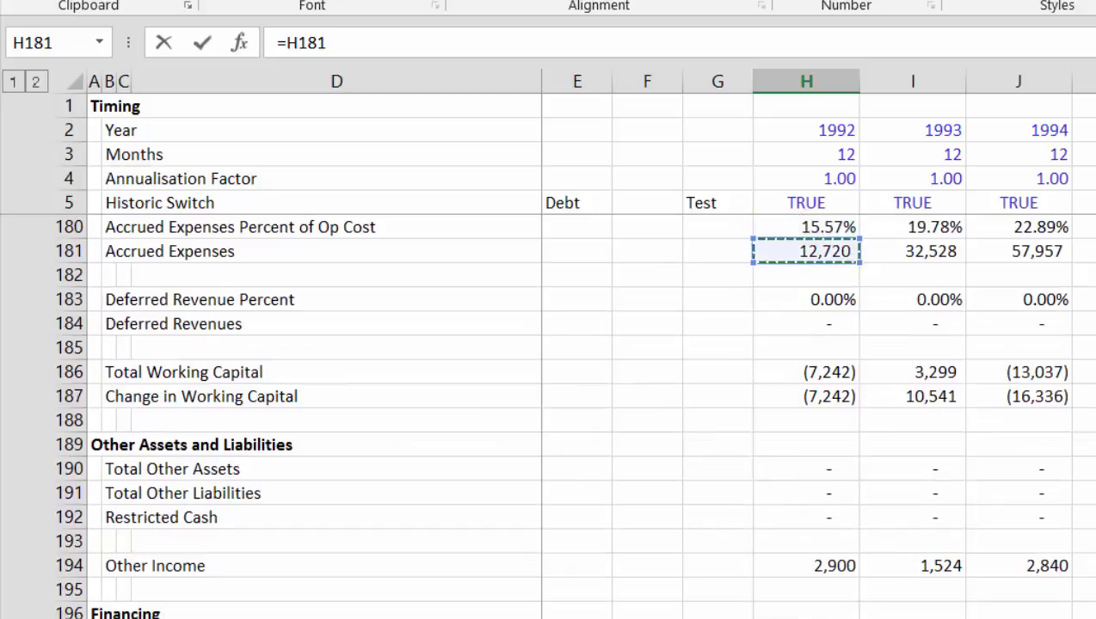
{"action": "key", "text": "Return"}
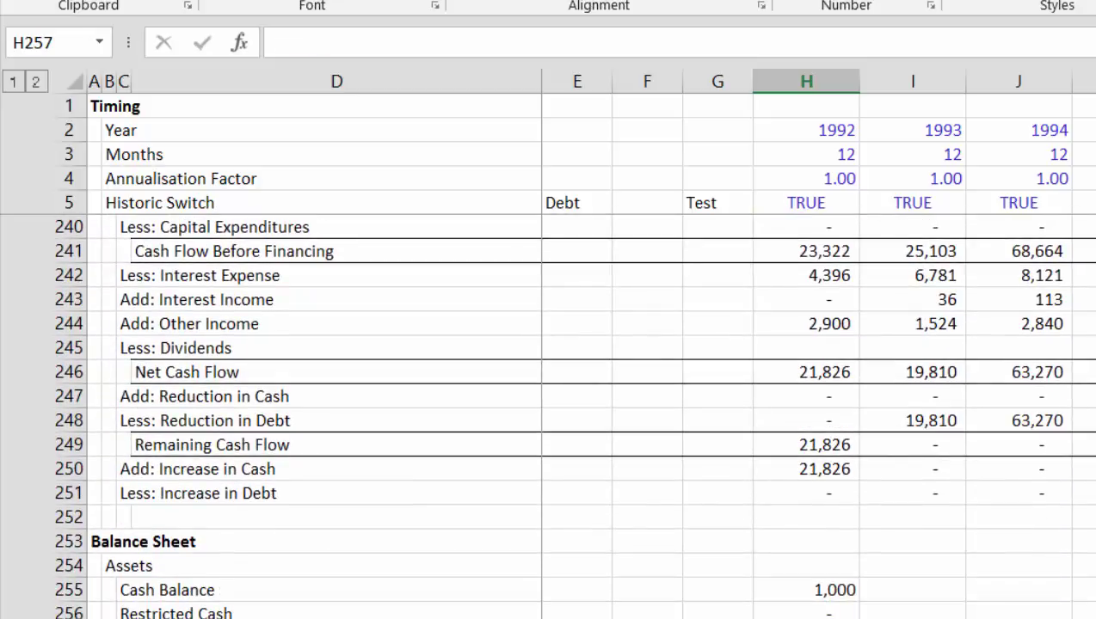
- Look through the Balance Sheet's unfilled rows, from the remaining asset lines down to Minority Interest and Common Equity
{"action": "key", "text": "Down"}
{"action": "key", "text": "Down"}
{"action": "key", "text": "Down"}
{"action": "key", "text": "Down"}
{"action": "key", "text": "Down"}
{"action": "key", "text": "Down"}
{"action": "key", "text": "Down"}
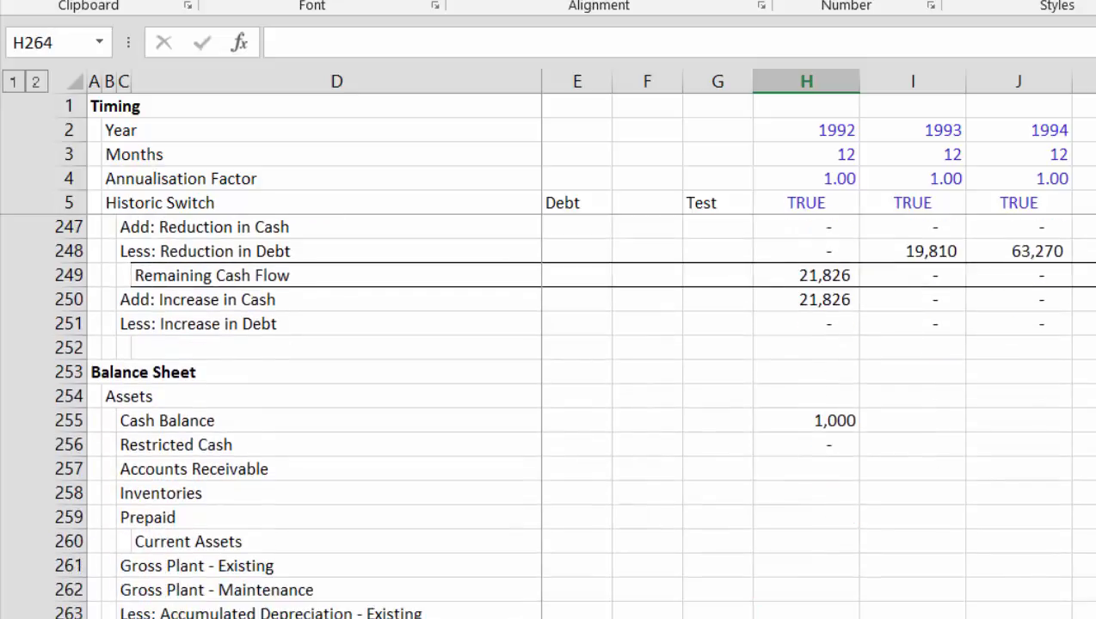
{"action": "key", "text": "Down"}
{"action": "key", "text": "Down"}
{"action": "key", "text": "Down"}
{"action": "key", "text": "Down"}
{"action": "key", "text": "Down"}
{"action": "key", "text": "Down"}
{"action": "key", "text": "Down"}
{"action": "key", "text": "Down"}
{"action": "key", "text": "Down"}
{"action": "key", "text": "Down"}
{"action": "key", "text": "Down"}
{"action": "key", "text": "Down"}
{"action": "key", "text": "Down"}
{"action": "key", "text": "Down"}
{"action": "key", "text": "Down"}
{"action": "key", "text": "Down"}
{"action": "key", "text": "Up"}
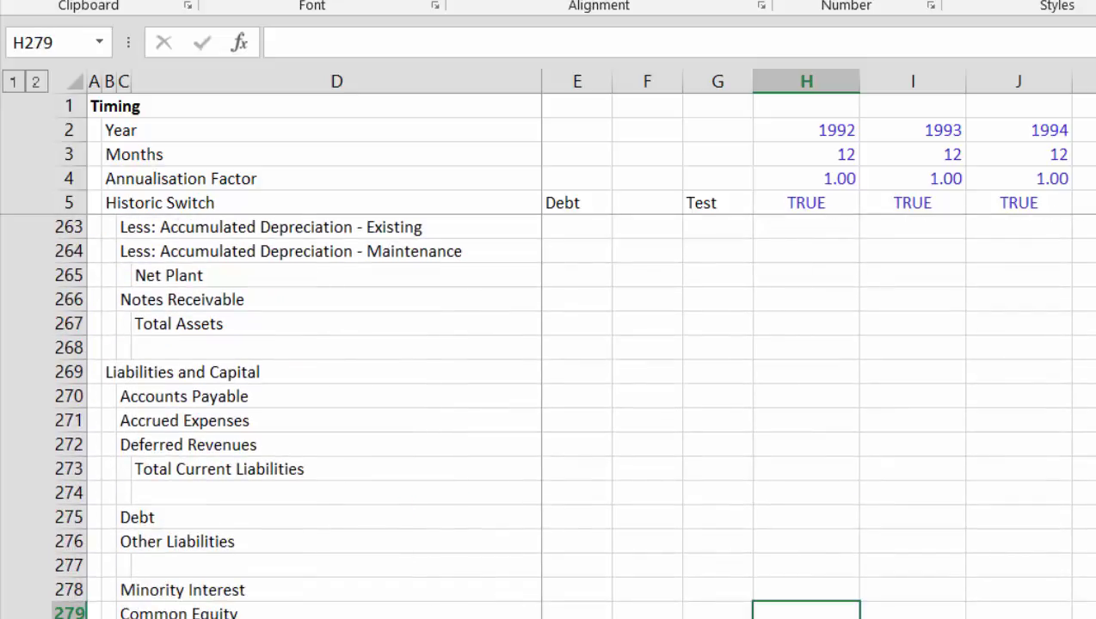
{"action": "key", "text": "Up"}
{"action": "key", "text": "Up"}
{"action": "key", "text": "Up"}
{"action": "key", "text": "Up"}
{"action": "key", "text": "Down"}
{"action": "key", "text": "Down"}
{"action": "key", "text": "Down"}
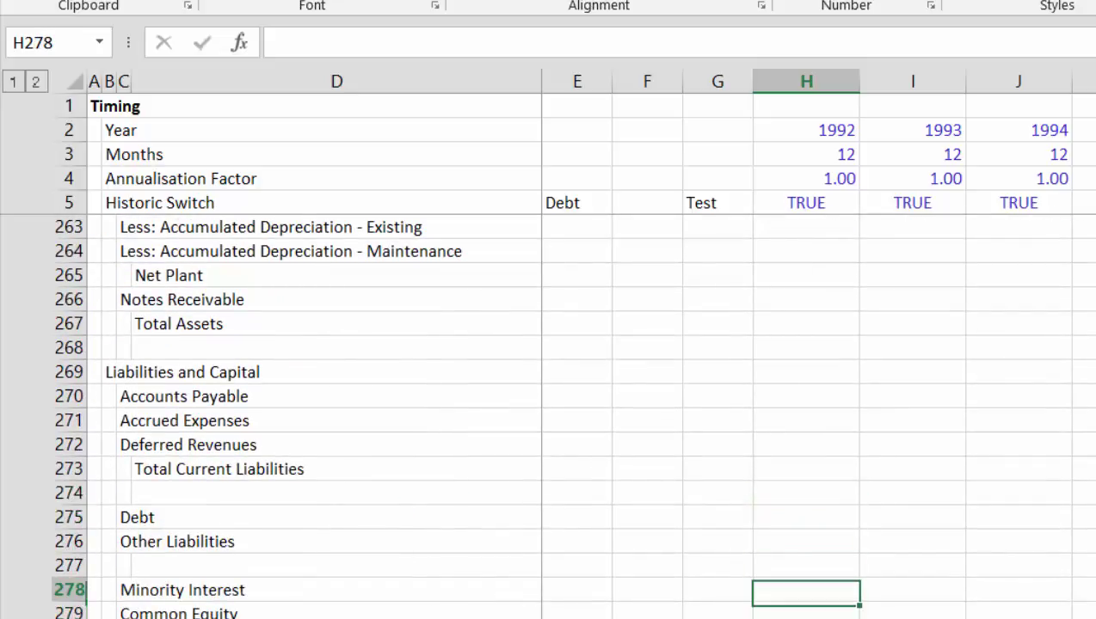
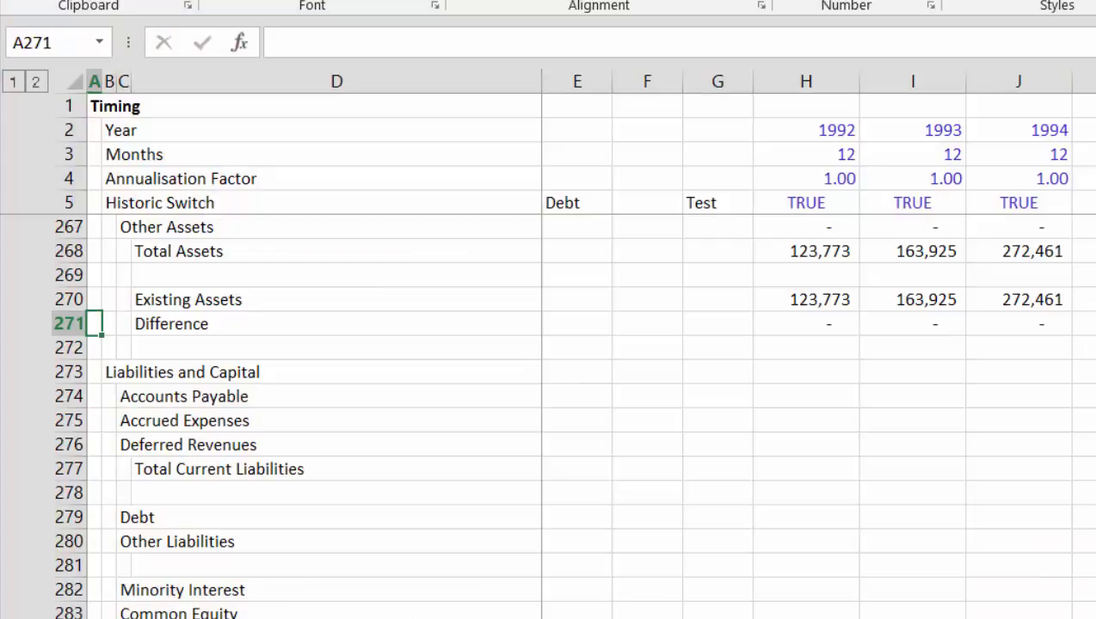
- Examine the filled-in asset rows and compare Total Assets with the Existing Assets and Difference check rows
{"action": "key", "text": "Up"}
{"action": "key", "text": "Up"}
{"action": "key", "text": "Up"}
{"action": "key", "text": "Up"}
{"action": "key", "text": "Up"}
{"action": "key", "text": "Up"}
{"action": "key", "text": "Up"}
{"action": "key", "text": "Up"}
{"action": "key", "text": "Up"}
{"action": "key", "text": "Up"}
{"action": "key", "text": "Up"}
{"action": "key", "text": "Up"}
{"action": "key", "text": "Up"}
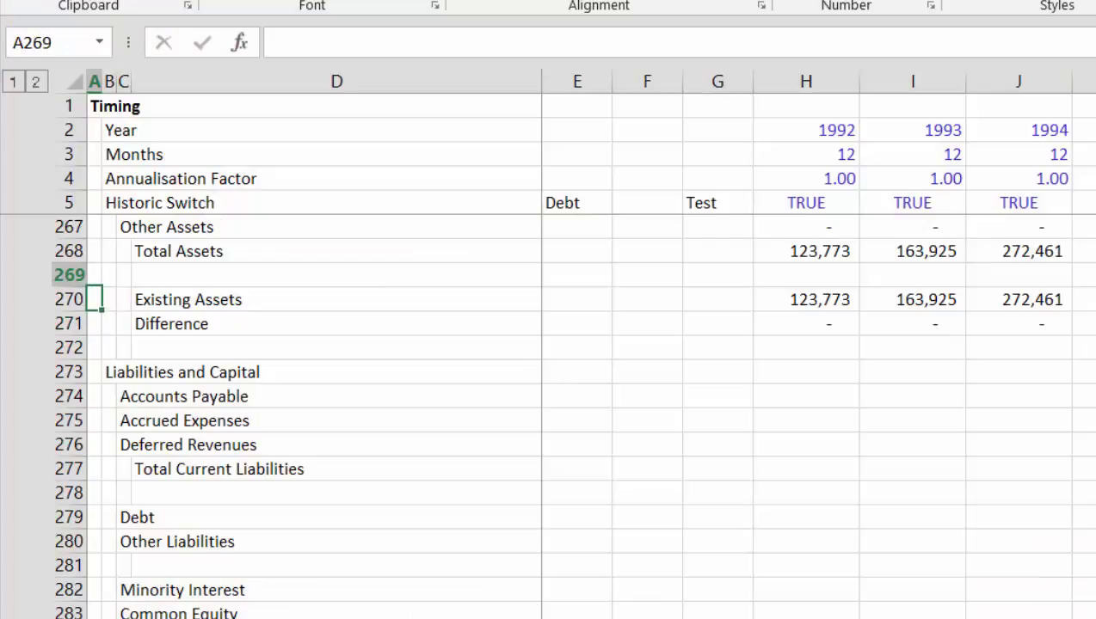
{"action": "key", "text": "Down"}
{"action": "key", "text": "Down"}
{"action": "key", "text": "Down"}
{"action": "key", "text": "Down"}
{"action": "key", "text": "Down"}
{"action": "key", "text": "Down"}
{"action": "key", "text": "Down"}
{"action": "key", "text": "Down"}
{"action": "key", "text": "Down"}
{"action": "key", "text": "Down"}
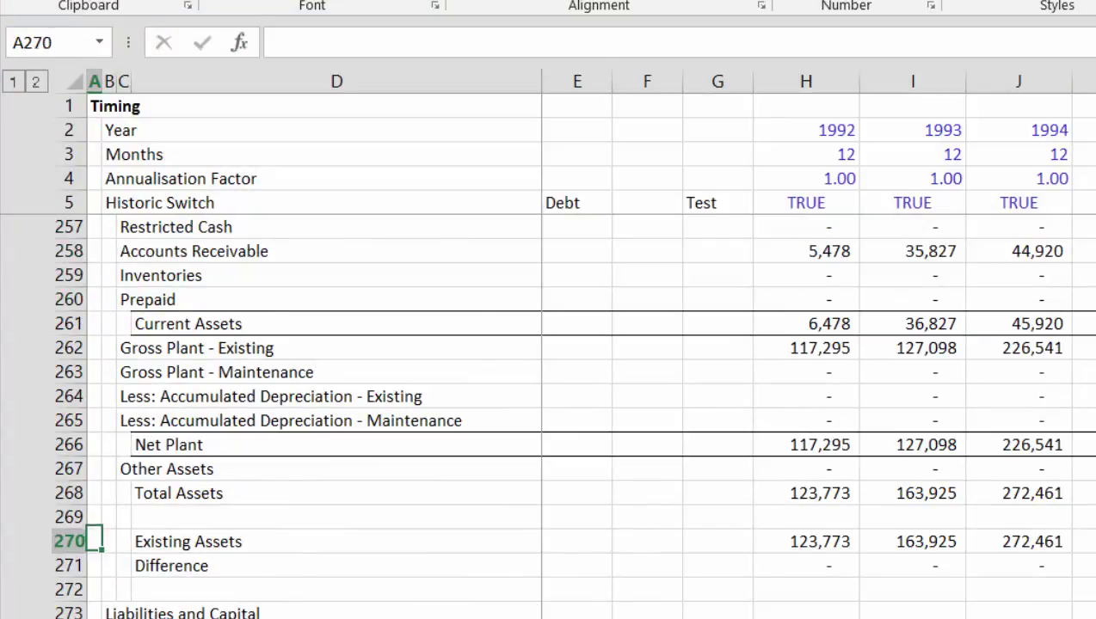
{"action": "key", "text": "Right"}
{"action": "key", "text": "Right"}
{"action": "key", "text": "Right"}
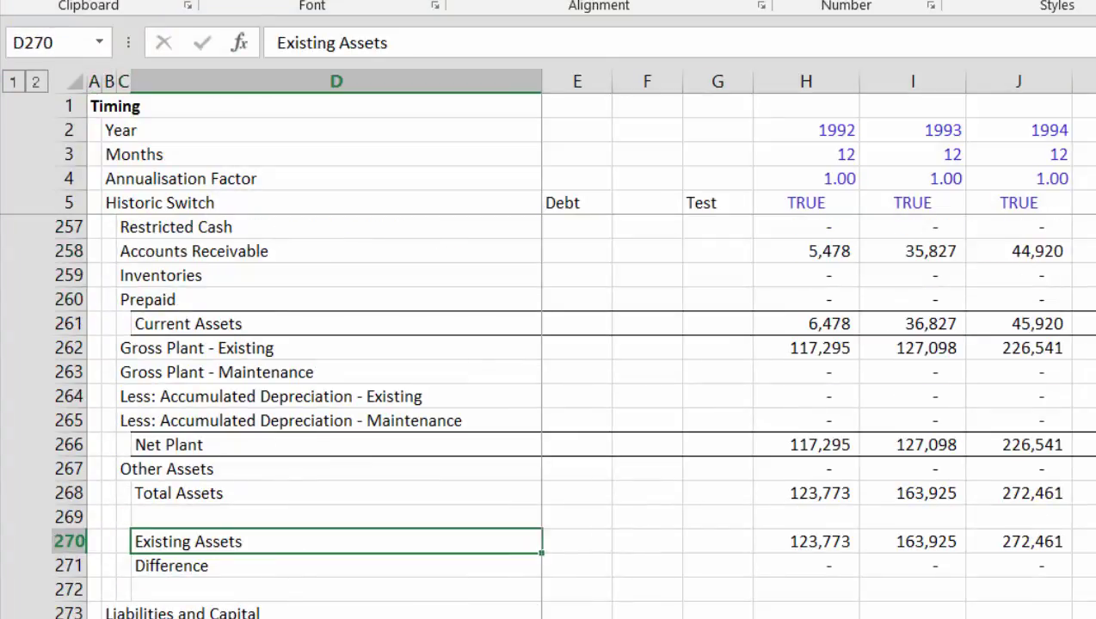
{"action": "key", "text": "Right"}
{"action": "key", "text": "Right"}
{"action": "key", "text": "Right"}
{"action": "key", "text": "Down"}
{"action": "key", "text": "Up"}
{"action": "key", "text": "Right"}
{"action": "key", "text": "Right"}
{"action": "key", "text": "Up"}
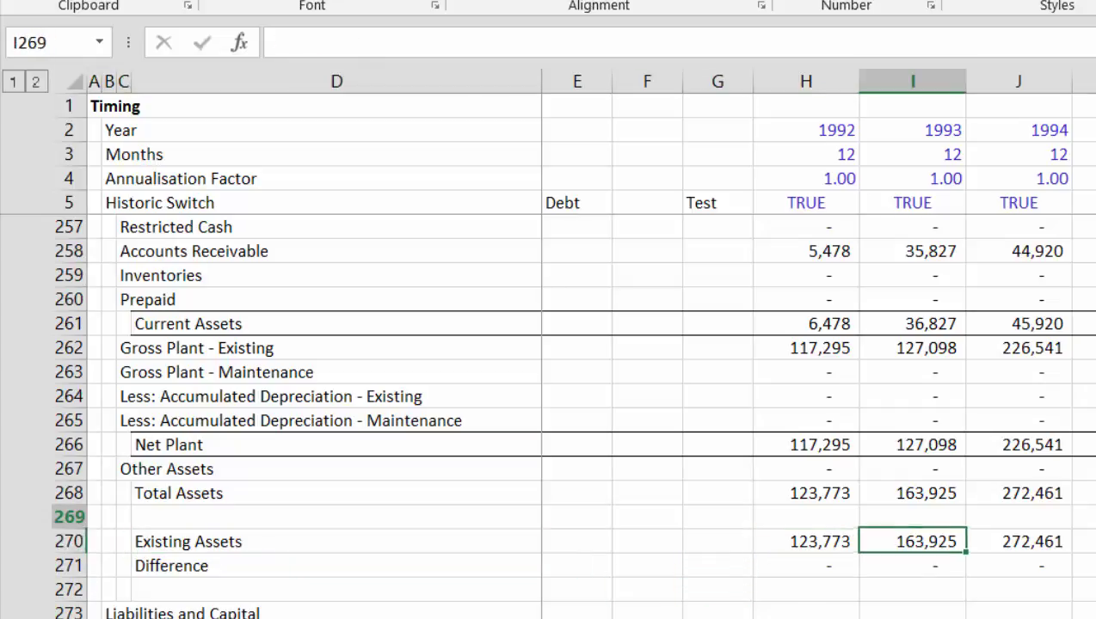
- Review the 1993 column of the Balance Sheet from the Assets heading down to the start of Liabilities and Capital
{"action": "key", "text": "Up"}
{"action": "key", "text": "Up"}
{"action": "key", "text": "Up"}
{"action": "key", "text": "Up"}
{"action": "key", "text": "Up"}
{"action": "key", "text": "Up"}
{"action": "key", "text": "Up"}
{"action": "key", "text": "Up"}
{"action": "key", "text": "Up"}
{"action": "key", "text": "Up"}
{"action": "key", "text": "Up"}
{"action": "key", "text": "Up"}
{"action": "key", "text": "Up"}
{"action": "key", "text": "Up"}
{"action": "key", "text": "Up"}
{"action": "key", "text": "Up"}
{"action": "key", "text": "Down"}
{"action": "key", "text": "Down"}
{"action": "key", "text": "Down"}
{"action": "key", "text": "Down"}
{"action": "key", "text": "Down"}
{"action": "key", "text": "Down"}
{"action": "key", "text": "Down"}
{"action": "key", "text": "Down"}
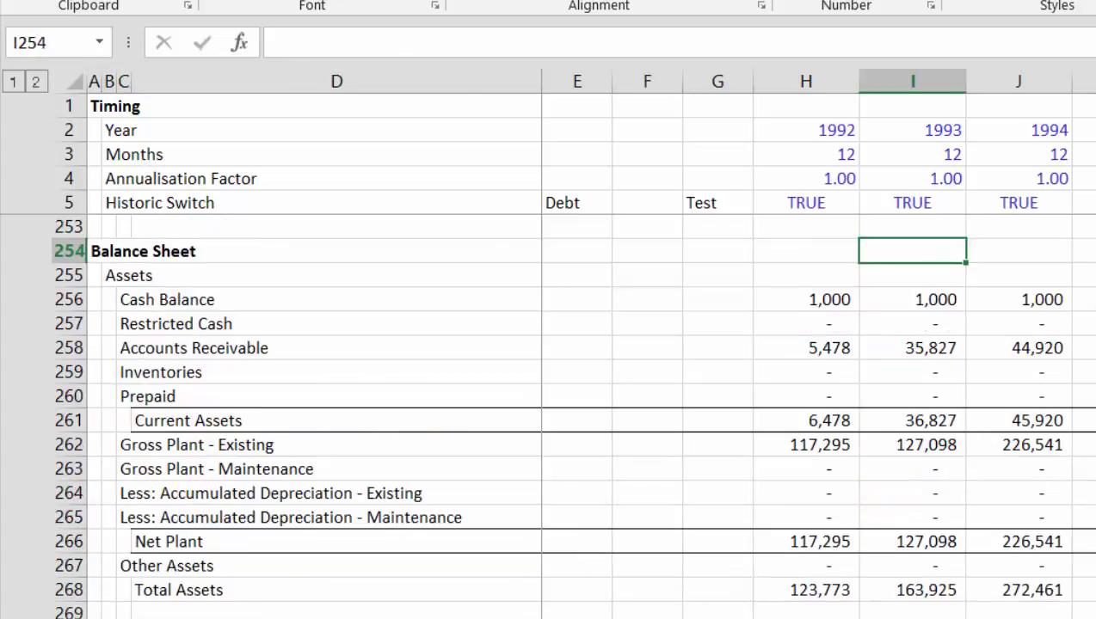
{"action": "key", "text": "Down"}
{"action": "key", "text": "Down"}
{"action": "key", "text": "Down"}
{"action": "key", "text": "Down"}
{"action": "key", "text": "Down"}
{"action": "key", "text": "Down"}
{"action": "key", "text": "Down"}
{"action": "key", "text": "Down"}
{"action": "key", "text": "Down"}
{"action": "key", "text": "Down"}
{"action": "key", "text": "Down"}
{"action": "key", "text": "Down"}
{"action": "key", "text": "Down"}
{"action": "key", "text": "Down"}
{"action": "key", "text": "Down"}
{"action": "key", "text": "Down"}
{"action": "key", "text": "Up"}
{"action": "key", "text": "Up"}
{"action": "key", "text": "Up"}
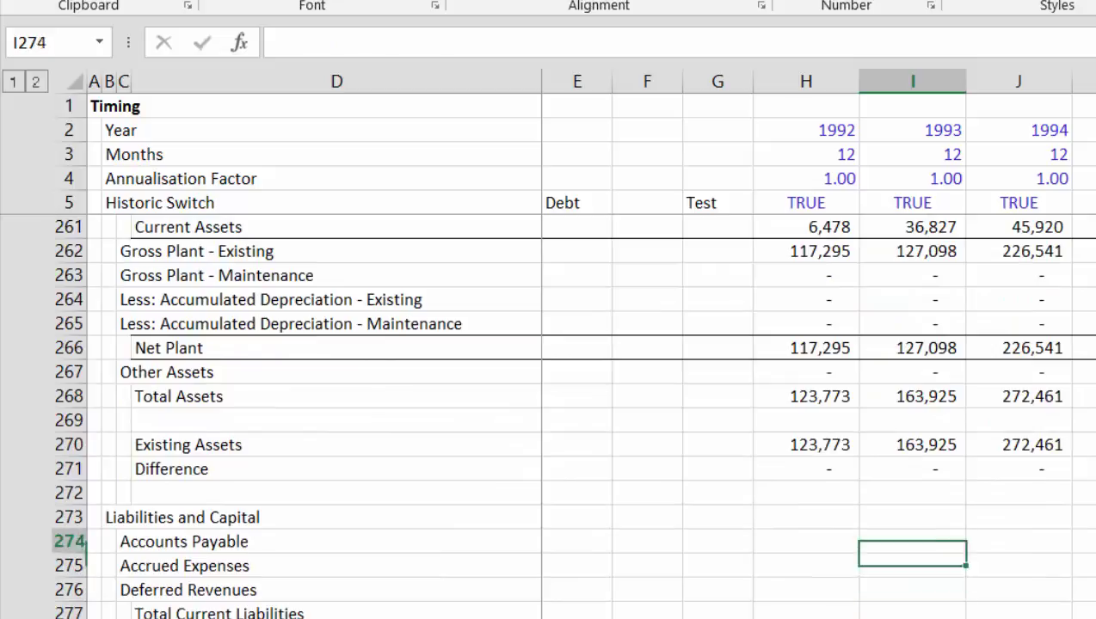
- Enter =SUMIF(5:5,TRUE,271:271)=0 in the Test column of the Difference row to check the historic years' asset differences
{"action": "key", "text": "Up"}
{"action": "key", "text": "Up"}
{"action": "key", "text": "Up"}
{"action": "key", "text": "Up"}
{"action": "key", "text": "Left"}
{"action": "key", "text": "Left"}
{"action": "key", "text": "Left"}
{"action": "key", "text": "Down"}
{"action": "key", "text": "Right"}
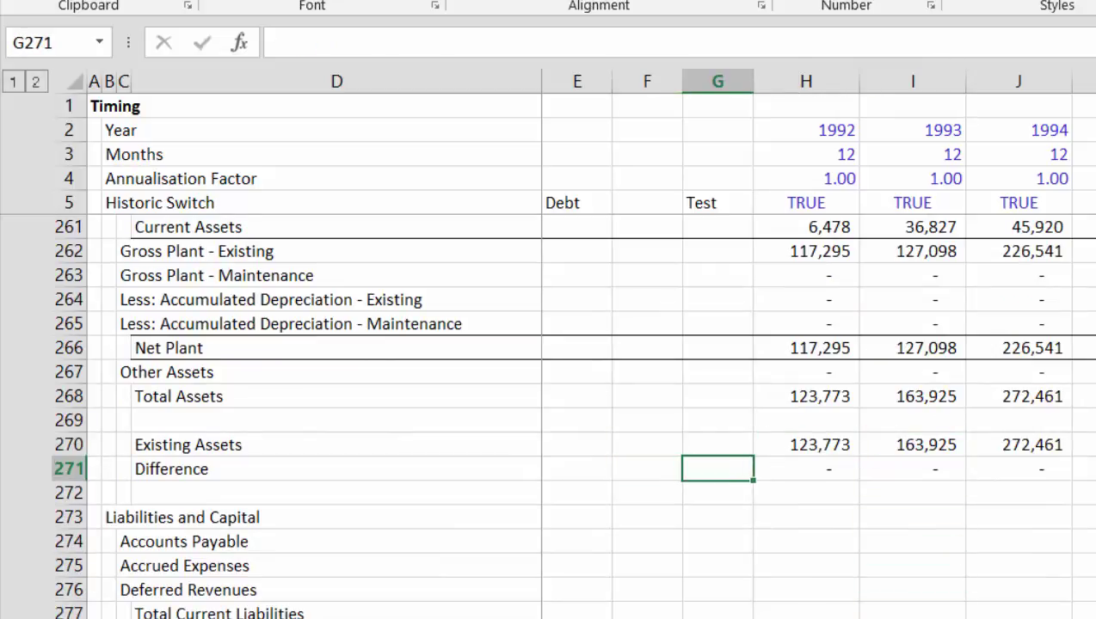
{"action": "type", "text": "=sum"}
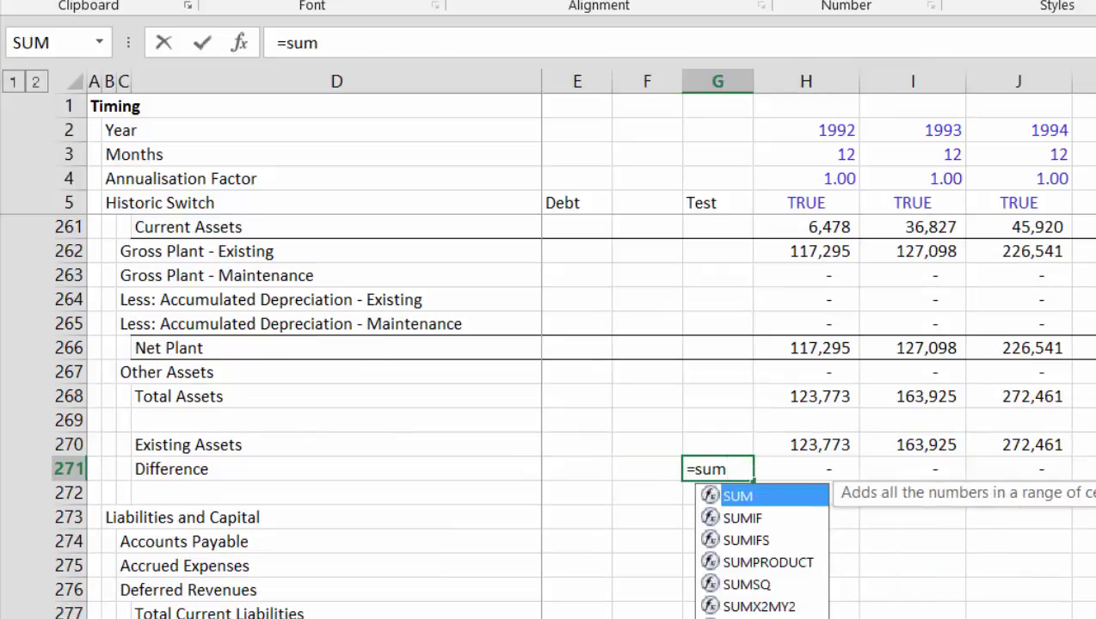
{"action": "key", "text": "Down"}
{"action": "key", "text": "Down"}
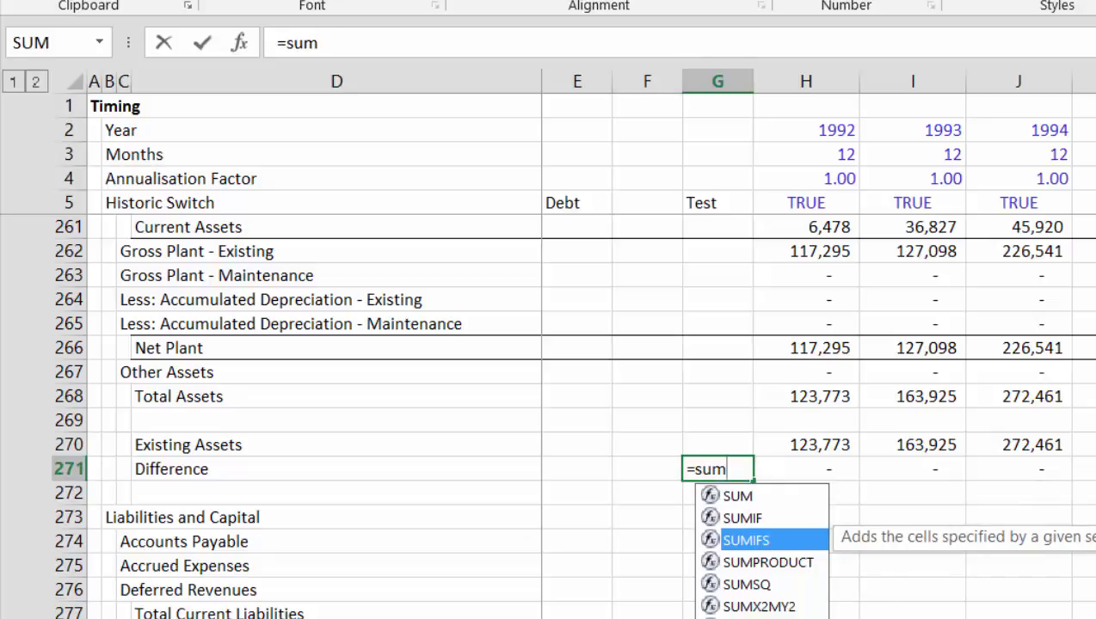
{"action": "key", "text": "Up"}
{"action": "key", "text": "Tab"}
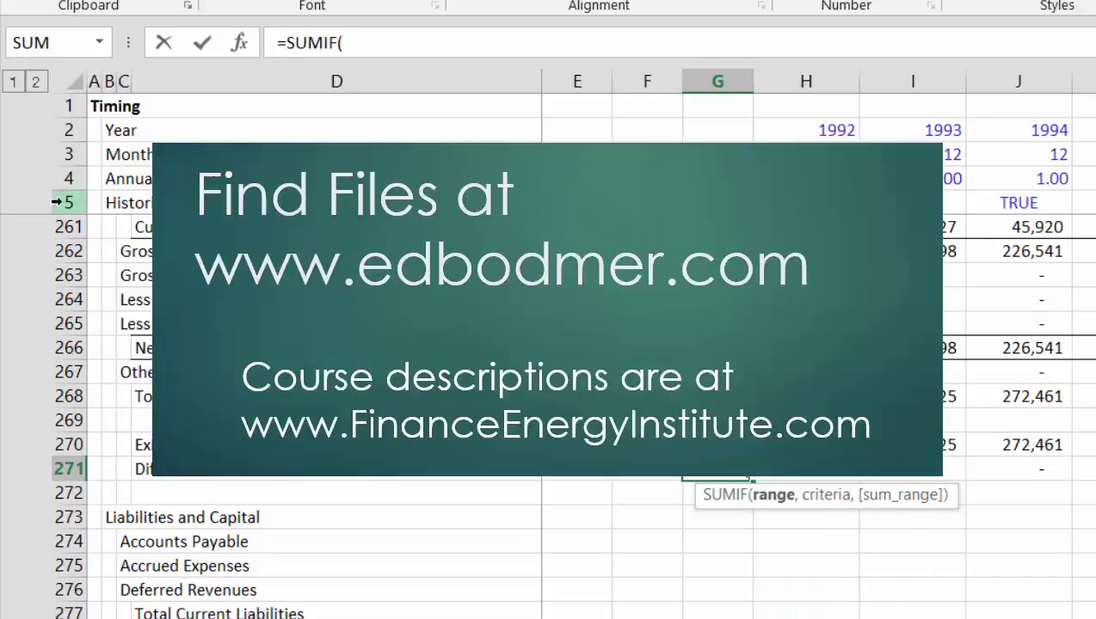
{"action": "left_click", "coordinate": [57, 203]}
{"action": "type", "text": ",tr"}
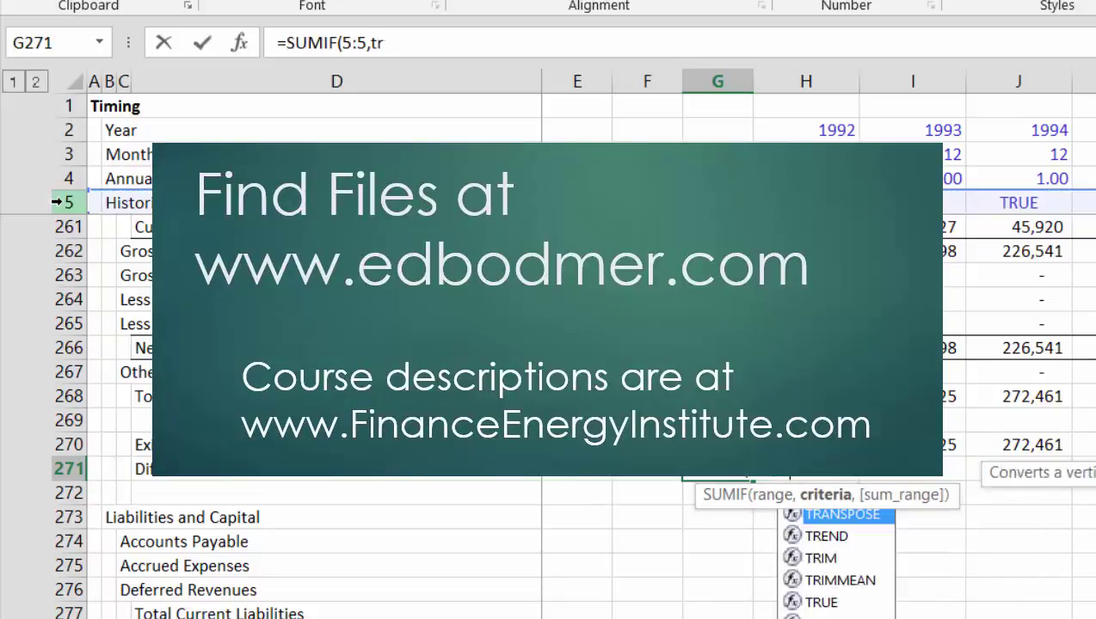
{"action": "type", "text": "ue,"}
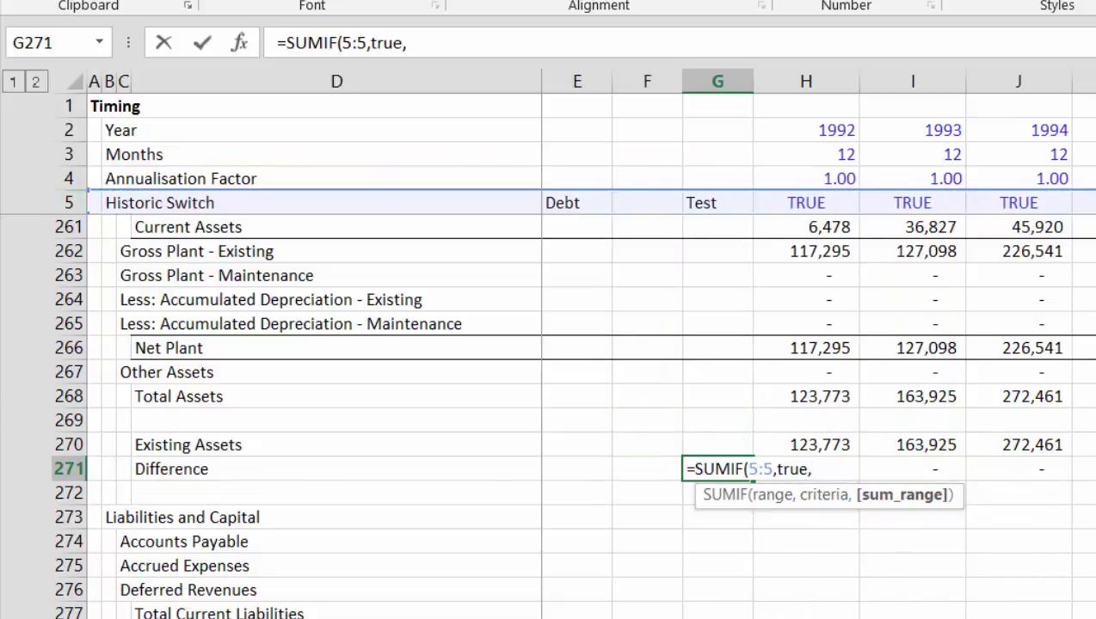
{"action": "left_click", "coordinate": [58, 467]}
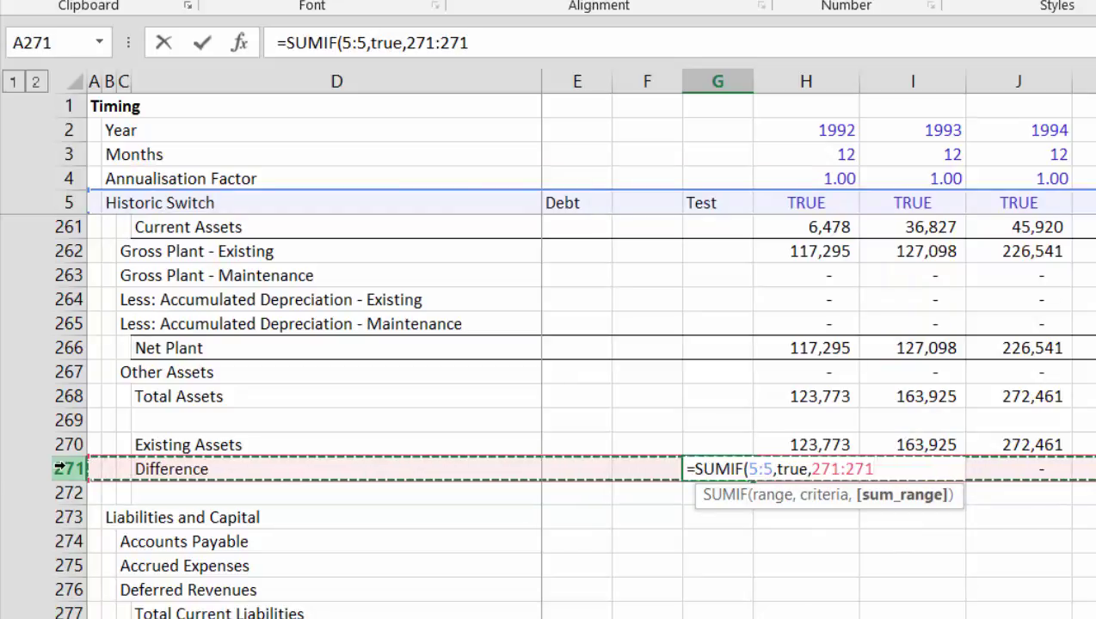
{"action": "type", "text": ")=0"}
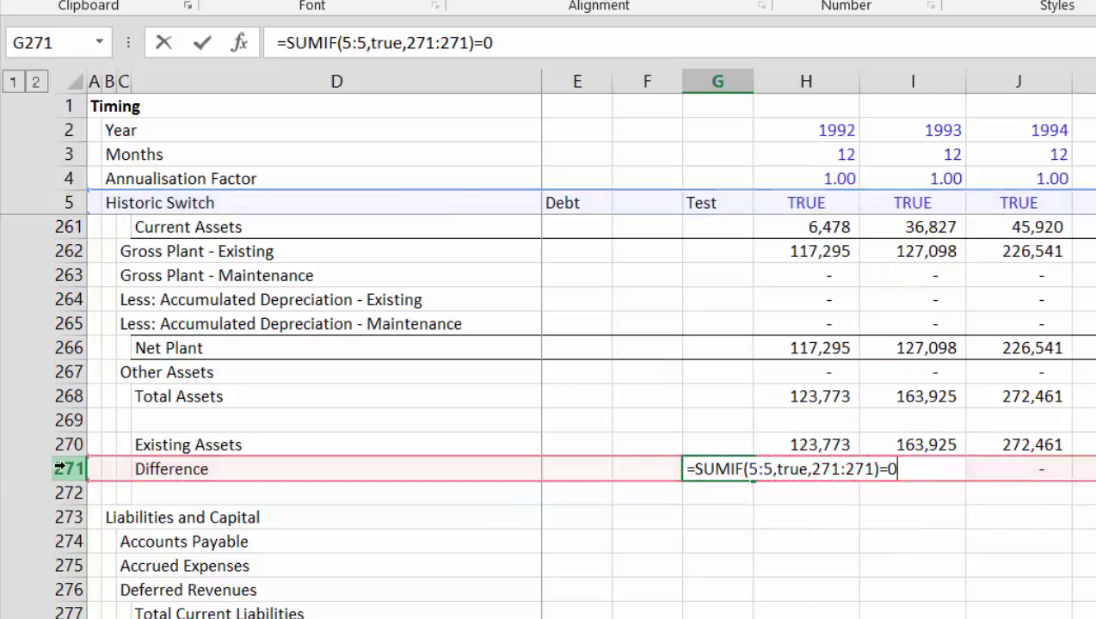
{"action": "key", "text": "Return"}
- Remove the =0 comparison from the Difference row's test formula, leaving =SUMIF(5:5,TRUE,271:271)
{"action": "key", "text": "Up"}
{"action": "key", "text": "F2"}
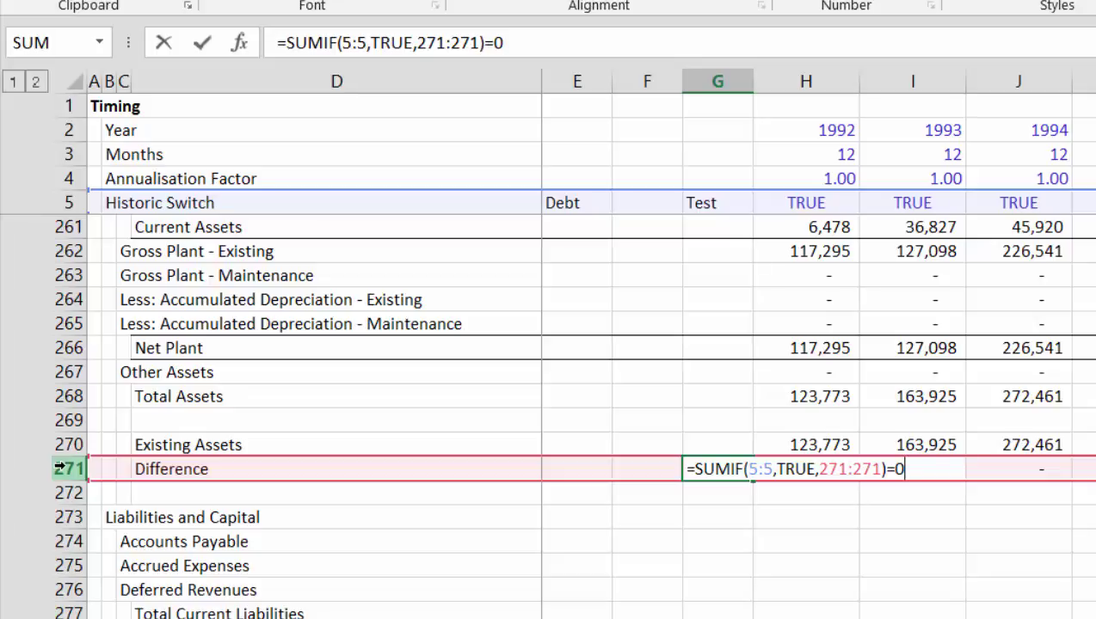
{"action": "key", "text": "Escape"}
{"action": "key", "text": "F2"}
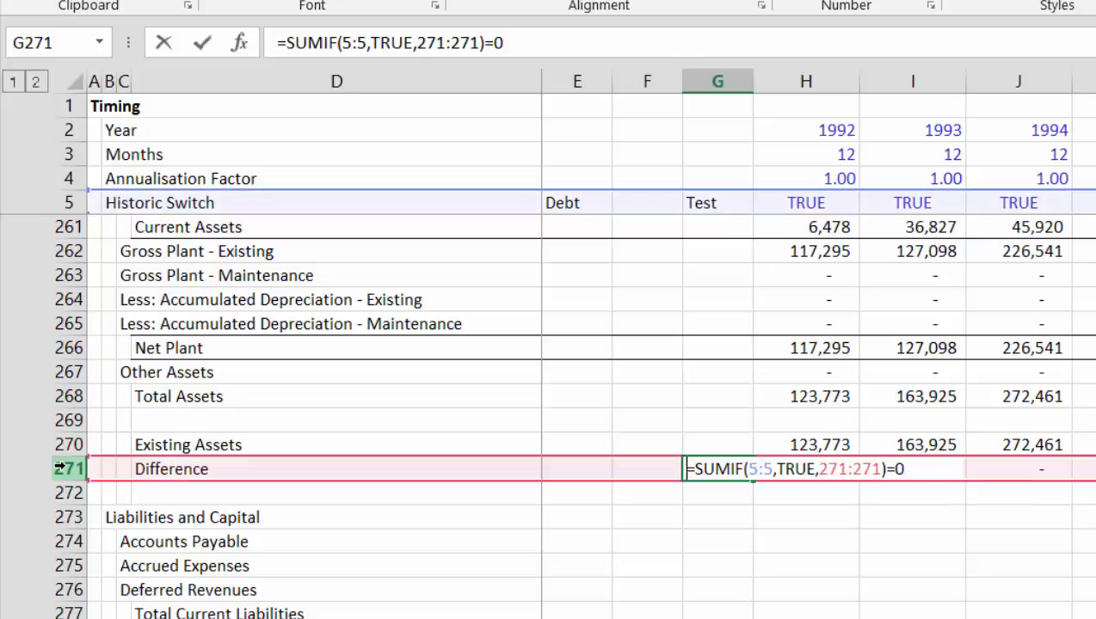
{"action": "key", "text": "BackSpace"}
{"action": "key", "text": "Return"}
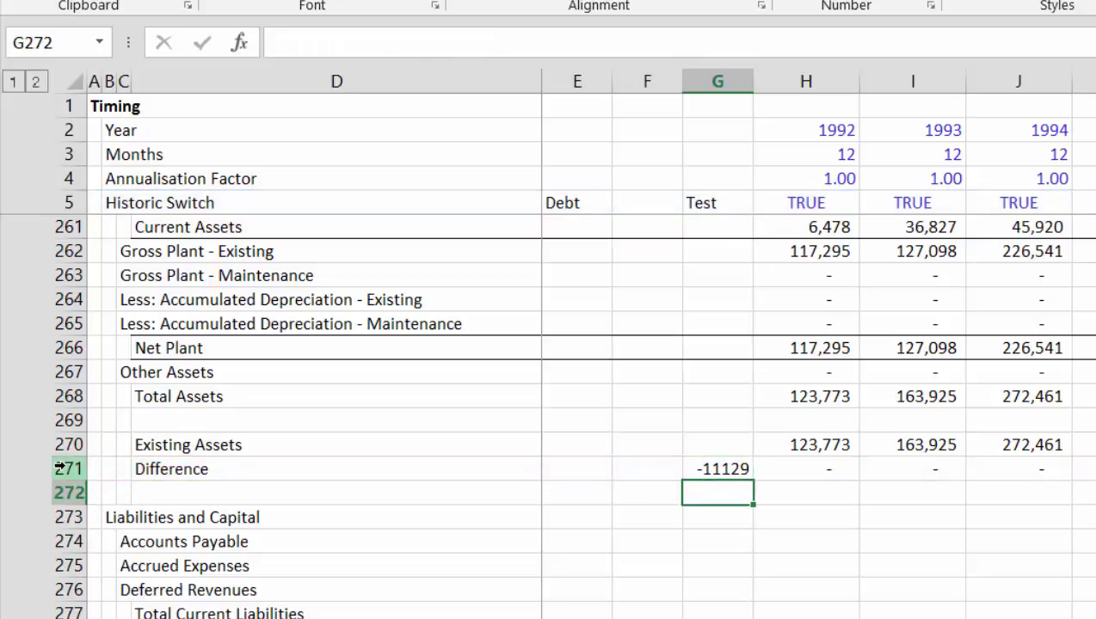
{"action": "key", "text": "Up"}
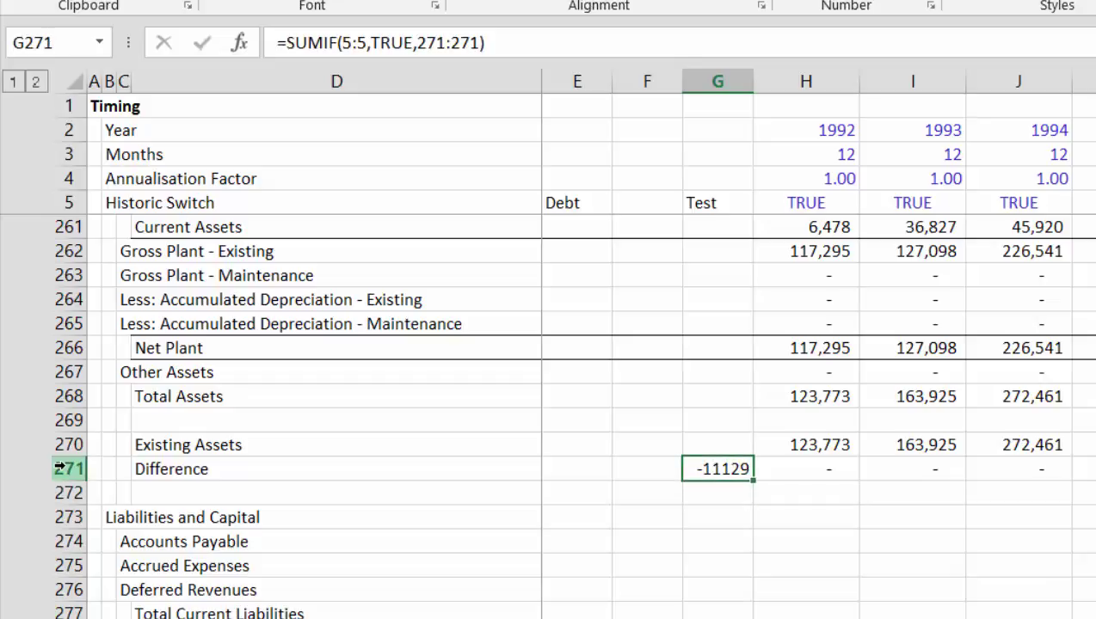
- Examine the Difference row's yearly values from 1992 across to column M
{"action": "key", "text": "Right"}
{"action": "key", "text": "Right"}
{"action": "key", "text": "Right"}
{"action": "key", "text": "Right"}
{"action": "key", "text": "Right"}
{"action": "key", "text": "Right"}
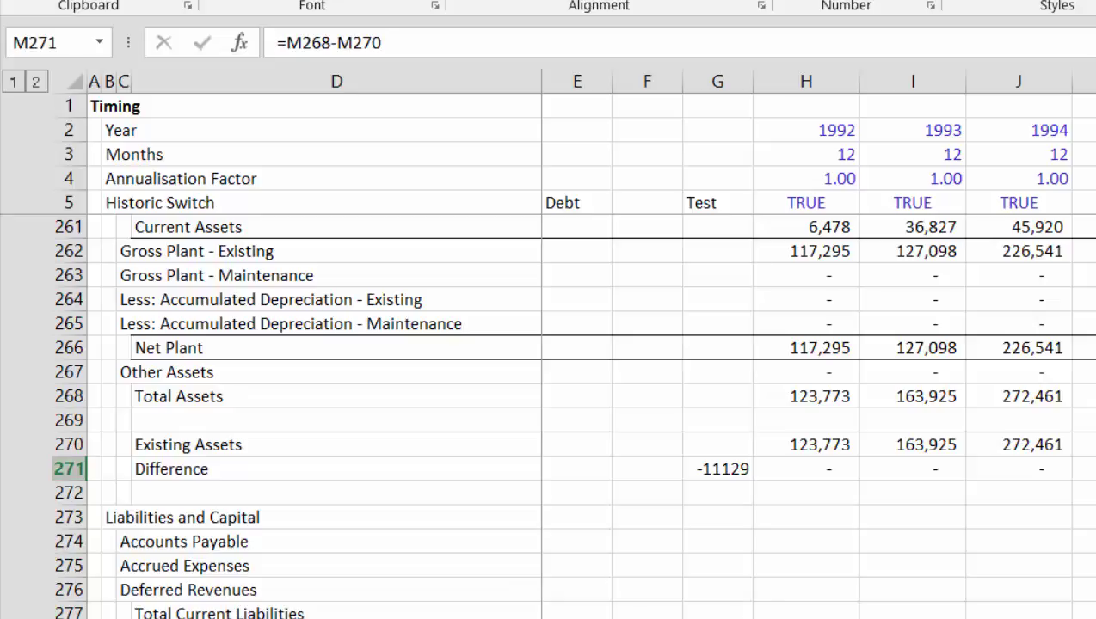
{"action": "left_click", "coordinate": [846, 616]}
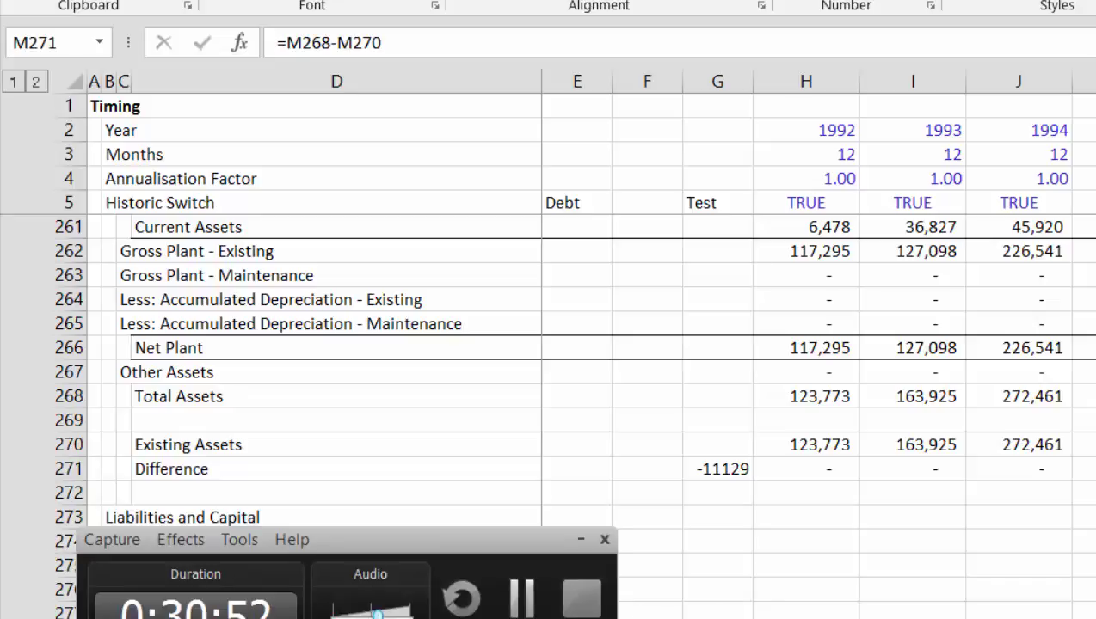
{"action": "left_click", "coordinate": [522, 600]}
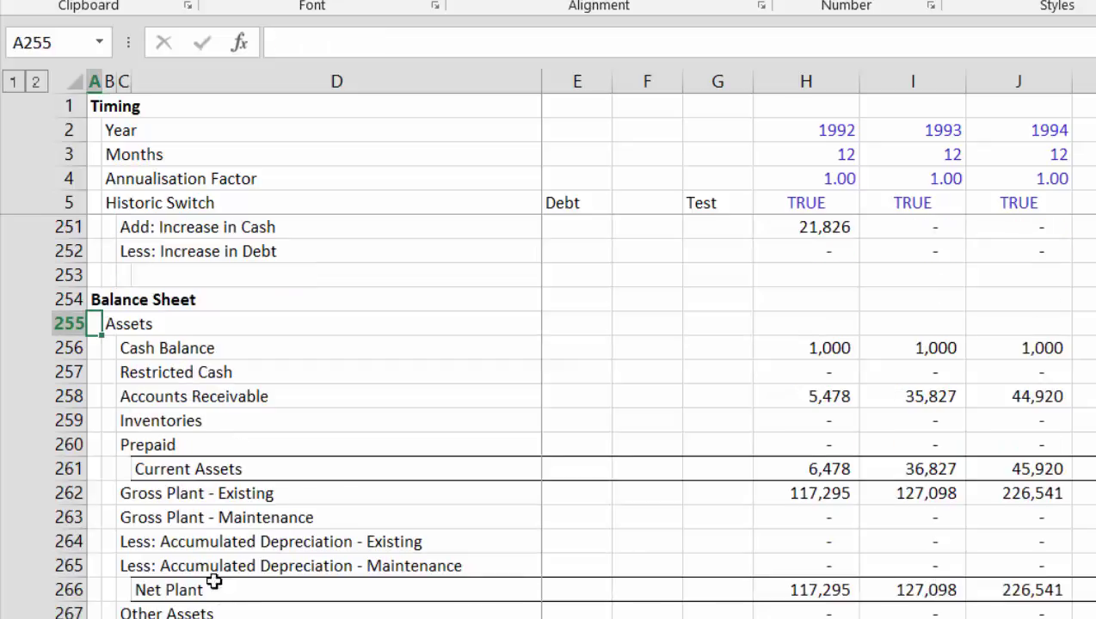
- Review the historical balance sheet's asset rows, from current assets through Property and Equipment to Total Assets
{"action": "left_click", "coordinate": [394, 492]}
{"action": "key", "text": "Right"}
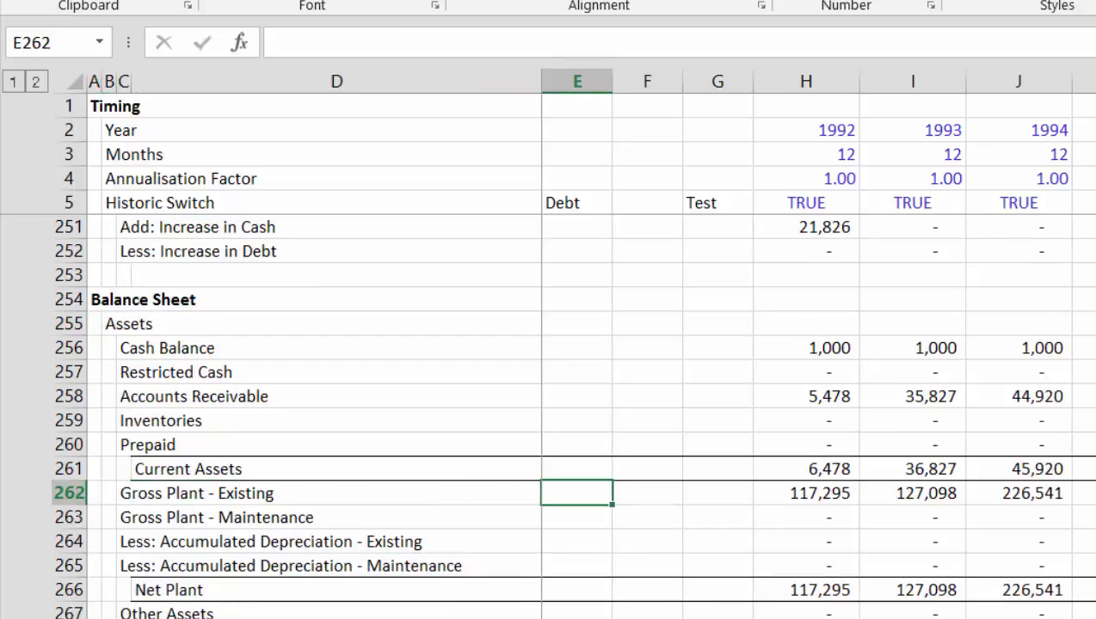
{"action": "key", "text": "Up"}
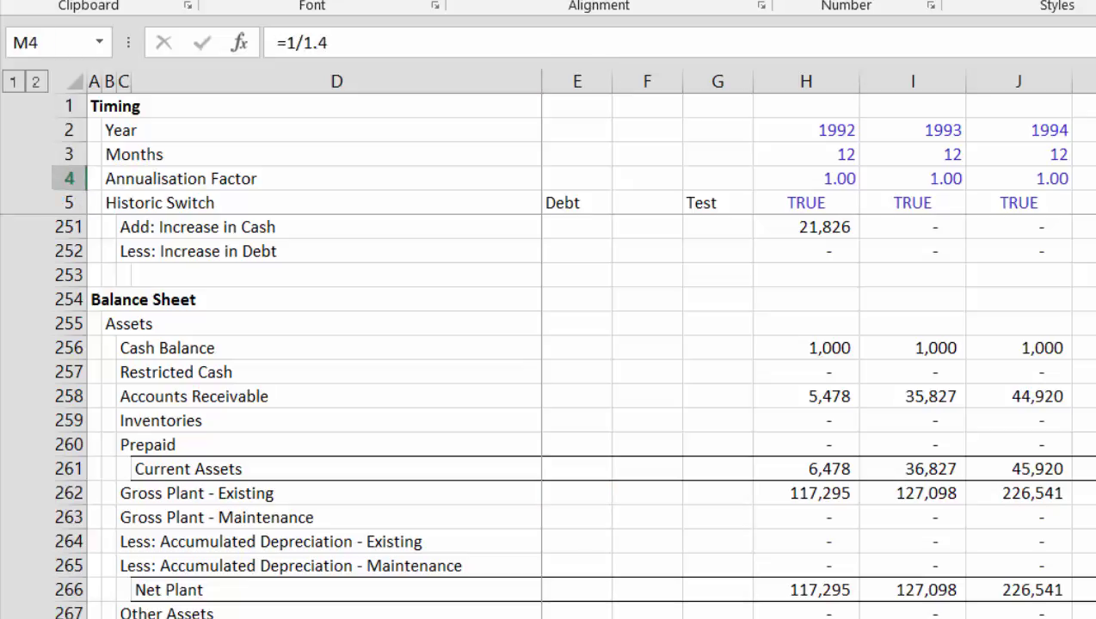
{"action": "key", "text": "Down"}
{"action": "key", "text": "Down"}
{"action": "key", "text": "Down"}
{"action": "key", "text": "Down"}
{"action": "key", "text": "Down"}
{"action": "key", "text": "Down"}
{"action": "key", "text": "Down"}
{"action": "key", "text": "Down"}
{"action": "key", "text": "Down"}
{"action": "key", "text": "Down"}
{"action": "key", "text": "Down"}
{"action": "key", "text": "Down"}
{"action": "key", "text": "Down"}
{"action": "key", "text": "Down"}
{"action": "key", "text": "Down"}
{"action": "key", "text": "Down"}
{"action": "key", "text": "Down"}
{"action": "key", "text": "Down"}
{"action": "key", "text": "Down"}
{"action": "key", "text": "Down"}
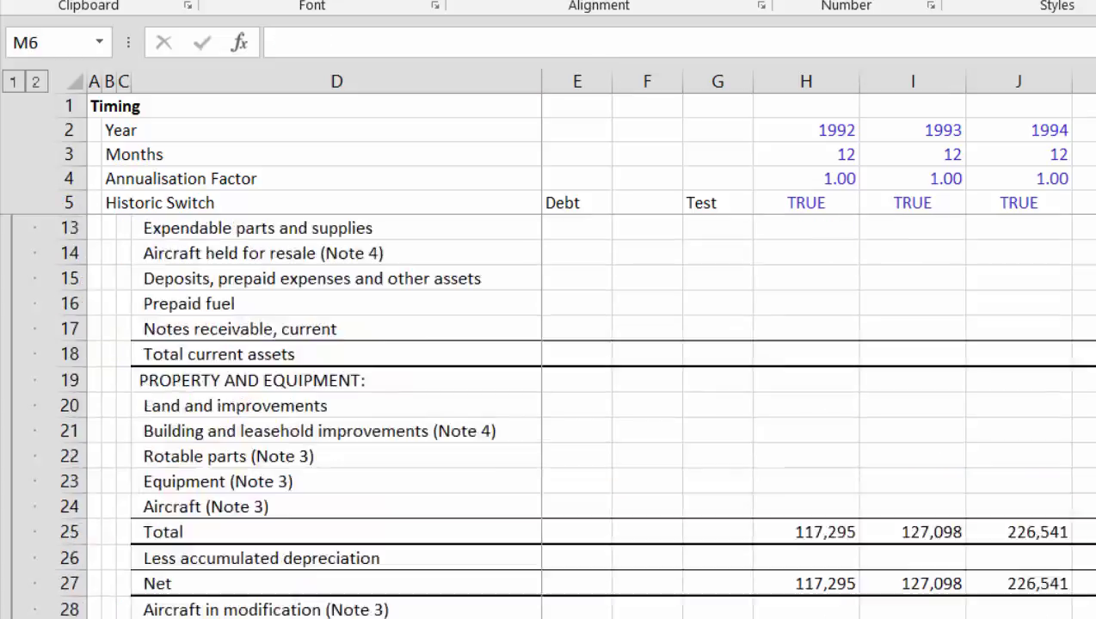
{"action": "key", "text": "Left"}
{"action": "key", "text": "Left"}
{"action": "key", "text": "Left"}
{"action": "key", "text": "Left"}
{"action": "key", "text": "Left"}
{"action": "key", "text": "Left"}
{"action": "key", "text": "Left"}
{"action": "key", "text": "Left"}
{"action": "key", "text": "Left"}
{"action": "key", "text": "Left"}
{"action": "key", "text": "Left"}
{"action": "key", "text": "Left"}
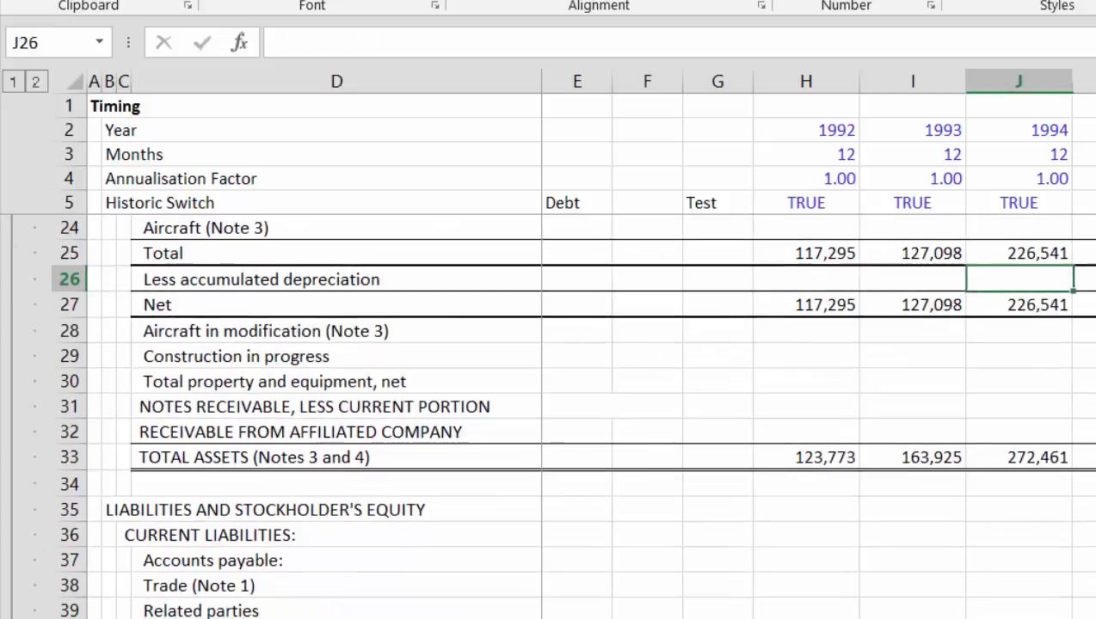
- Look through the historical Liabilities and Stockholder's Equity rows, the debt test and the Income Statement's revenue rows
{"action": "key", "text": "Down"}
{"action": "key", "text": "Down"}
{"action": "key", "text": "Down"}
{"action": "key", "text": "Down"}
{"action": "key", "text": "Down"}
{"action": "key", "text": "Down"}
{"action": "key", "text": "Down"}
{"action": "key", "text": "Down"}
{"action": "key", "text": "Down"}
{"action": "key", "text": "Down"}
{"action": "key", "text": "Down"}
{"action": "key", "text": "Down"}
{"action": "key", "text": "Down"}
{"action": "key", "text": "Down"}
{"action": "key", "text": "Down"}
{"action": "key", "text": "Down"}
{"action": "key", "text": "Down"}
{"action": "key", "text": "Down"}
{"action": "key", "text": "Down"}
{"action": "key", "text": "Down"}
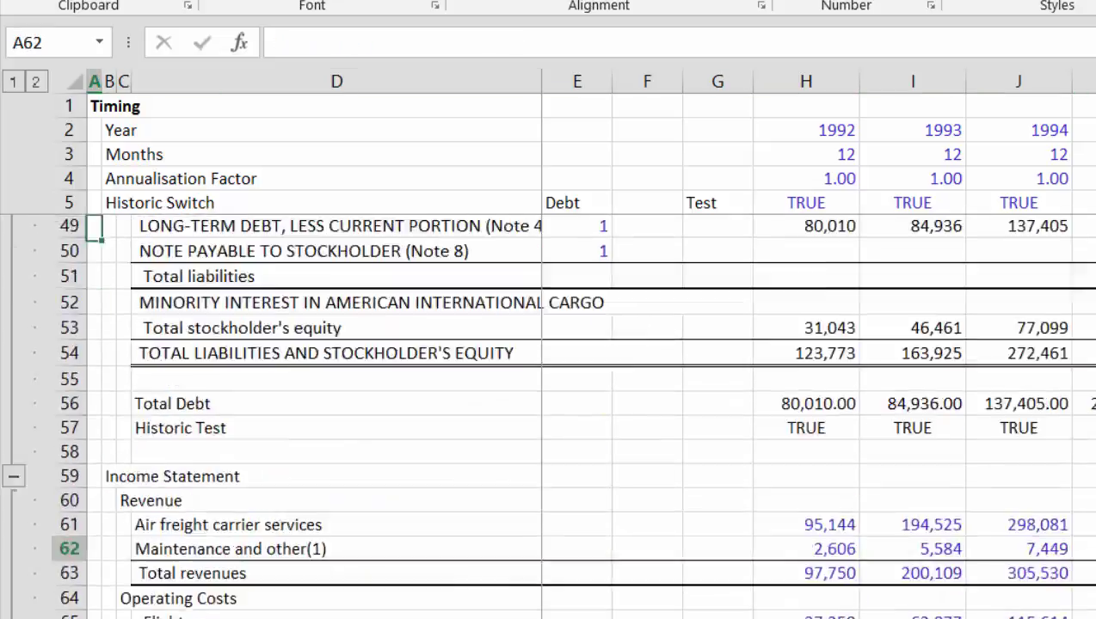
- Review the model rows from Working Capital and Other Assets and Liabilities through the Net Income test to Cash Flow
{"action": "key", "text": "Down"}
{"action": "key", "text": "Down"}
{"action": "key", "text": "Down"}
{"action": "key", "text": "Down"}
{"action": "key", "text": "Down"}
{"action": "key", "text": "Down"}
{"action": "key", "text": "Down"}
{"action": "key", "text": "Down"}
{"action": "key", "text": "Down"}
{"action": "key", "text": "Down"}
{"action": "key", "text": "Down"}
{"action": "key", "text": "Down"}
{"action": "key", "text": "Down"}
{"action": "key", "text": "Down"}
{"action": "key", "text": "Down"}
{"action": "key", "text": "Down"}
{"action": "key", "text": "Down"}
{"action": "key", "text": "Down"}
{"action": "key", "text": "Down"}
{"action": "key", "text": "Down"}
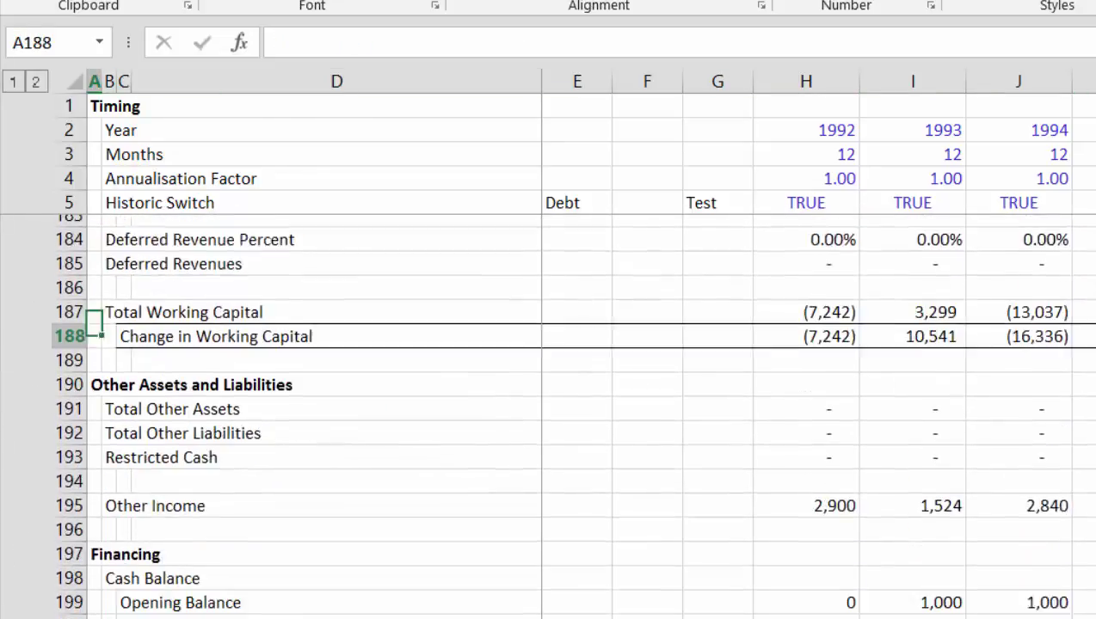
{"action": "key", "text": "Down"}
{"action": "key", "text": "Down"}
{"action": "key", "text": "Down"}
{"action": "key", "text": "Down"}
{"action": "key", "text": "Down"}
{"action": "key", "text": "Down"}
{"action": "key", "text": "Down"}
{"action": "key", "text": "Down"}
{"action": "key", "text": "Down"}
{"action": "key", "text": "Down"}
{"action": "key", "text": "Down"}
{"action": "key", "text": "Down"}
{"action": "key", "text": "Down"}
{"action": "key", "text": "Down"}
{"action": "key", "text": "Down"}
{"action": "key", "text": "Down"}
{"action": "key", "text": "Down"}
{"action": "key", "text": "Down"}
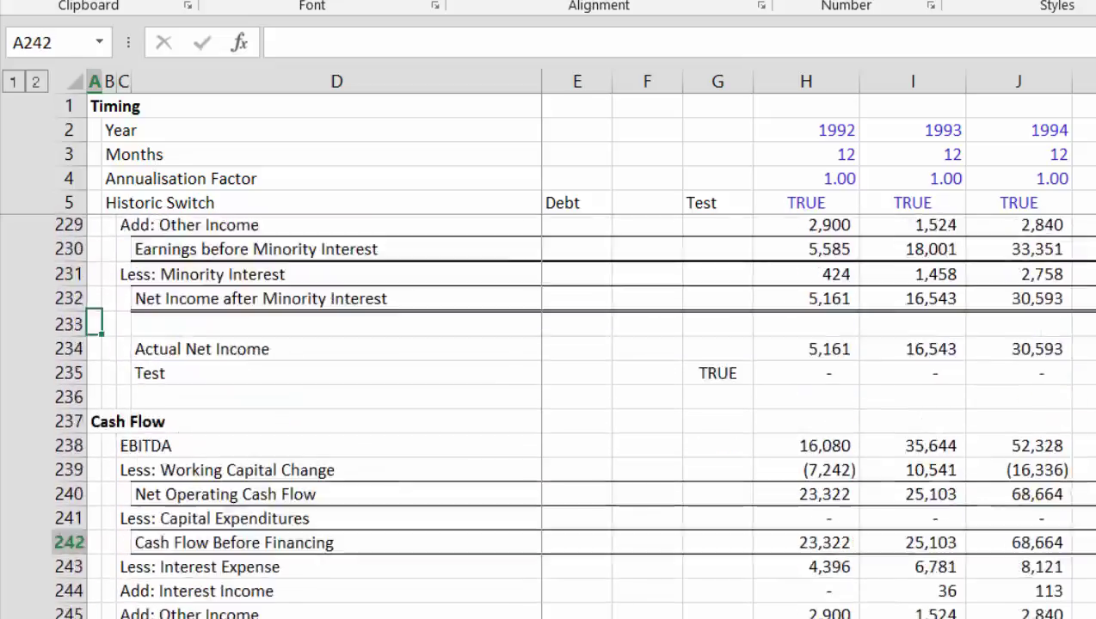
- Examine the Balance Sheet's asset rows from Accounts Receivable through Net Plant to Total Assets and the Difference test
{"action": "key", "text": "Down"}
{"action": "key", "text": "Down"}
{"action": "key", "text": "Down"}
{"action": "key", "text": "Down"}
{"action": "key", "text": "Down"}
{"action": "key", "text": "Down"}
{"action": "key", "text": "Down"}
{"action": "key", "text": "Down"}
{"action": "key", "text": "Down"}
{"action": "key", "text": "Down"}
{"action": "key", "text": "Down"}
{"action": "key", "text": "Down"}
{"action": "key", "text": "Down"}
{"action": "key", "text": "Down"}
{"action": "key", "text": "Down"}
{"action": "key", "text": "Down"}
{"action": "key", "text": "Down"}
{"action": "key", "text": "Down"}
{"action": "key", "text": "Up"}
{"action": "key", "text": "Up"}
{"action": "key", "text": "Up"}
{"action": "key", "text": "Up"}
{"action": "key", "text": "Up"}
{"action": "key", "text": "Up"}
{"action": "key", "text": "Up"}
{"action": "key", "text": "Up"}
{"action": "key", "text": "Up"}
{"action": "key", "text": "Up"}
{"action": "key", "text": "Up"}
{"action": "key", "text": "Up"}
{"action": "key", "text": "Up"}
{"action": "key", "text": "Up"}
{"action": "key", "text": "Up"}
{"action": "key", "text": "Up"}
{"action": "key", "text": "Up"}
{"action": "key", "text": "Up"}
{"action": "key", "text": "Down"}
{"action": "key", "text": "Down"}
{"action": "key", "text": "Down"}
{"action": "key", "text": "Down"}
{"action": "key", "text": "Down"}
{"action": "key", "text": "Down"}
{"action": "key", "text": "Down"}
{"action": "key", "text": "Down"}
{"action": "key", "text": "Down"}
{"action": "key", "text": "Down"}
{"action": "key", "text": "Down"}
{"action": "key", "text": "Down"}
{"action": "key", "text": "Down"}
{"action": "key", "text": "Down"}
{"action": "key", "text": "Down"}
{"action": "key", "text": "Down"}
{"action": "key", "text": "Down"}
{"action": "key", "text": "Down"}
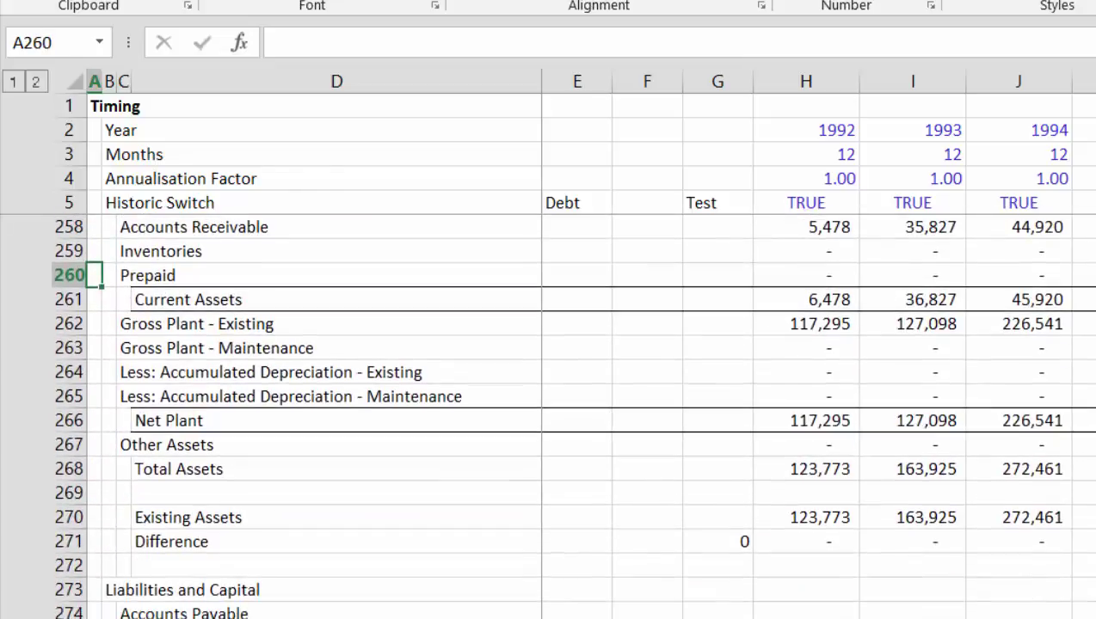
- Insert eleven blank rows beneath the Balance Sheet heading, directly above the Assets section
{"action": "key", "text": "Up"}
{"action": "key", "text": "Up"}
{"action": "key", "text": "Up"}
{"action": "key", "text": "Up"}
{"action": "key", "text": "Up"}
{"action": "key", "text": "Up"}
{"action": "key", "text": "Up"}
{"action": "key", "text": "Up"}
{"action": "key", "text": "Up"}
{"action": "key", "text": "Up"}
{"action": "key", "text": "Up"}
{"action": "key", "text": "Up"}
{"action": "key", "text": "Up"}
{"action": "key", "text": "Up"}
{"action": "key", "text": "Up"}
{"action": "key", "text": "Down"}
{"action": "key", "text": "Down"}
{"action": "key", "text": "Down"}
{"action": "key", "text": "Down"}
{"action": "key", "text": "Down"}
{"action": "key", "text": "Down"}
{"action": "key", "text": "Down"}
{"action": "key", "text": "Down"}
{"action": "key", "text": "Down"}
{"action": "key", "text": "Down"}
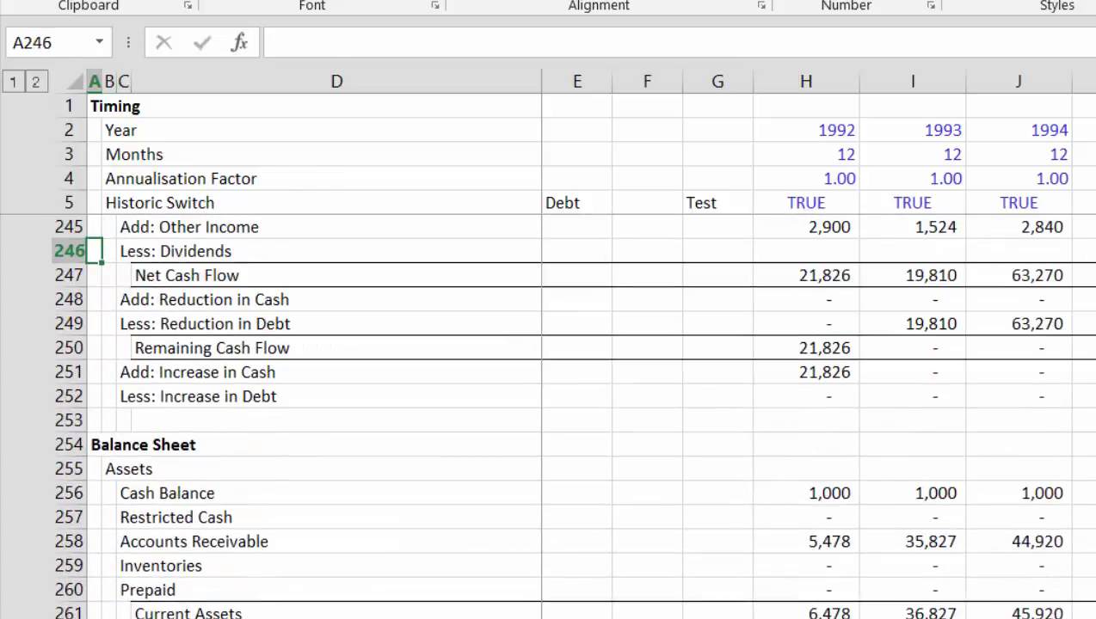
{"action": "key", "text": "shift+space"}
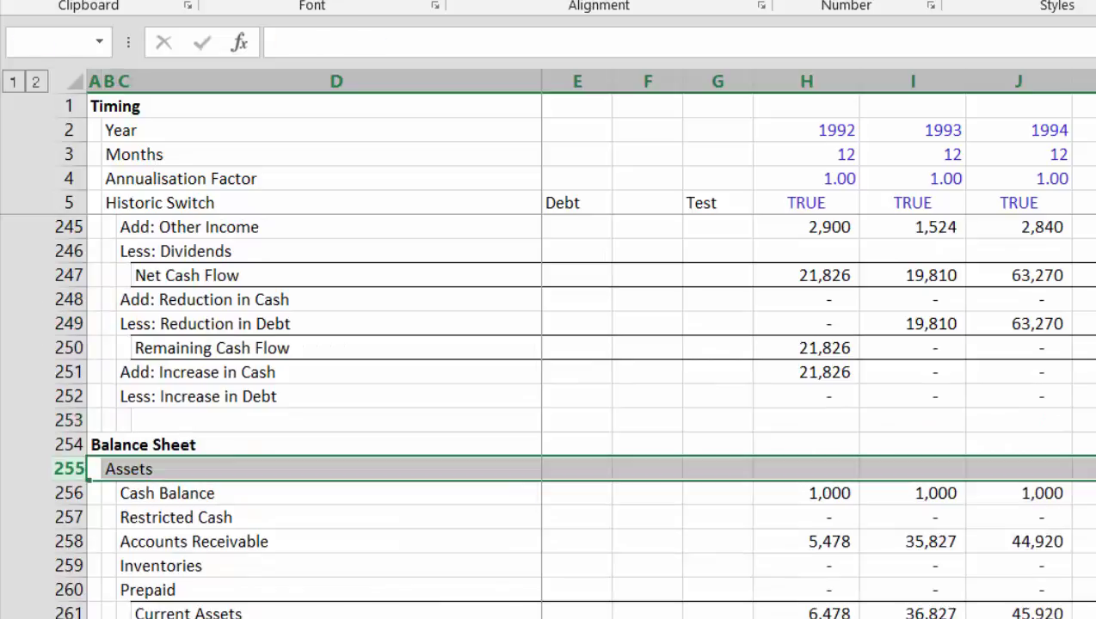
{"action": "key", "text": "shift+Down"}
{"action": "key", "text": "shift+Down"}
{"action": "key", "text": "shift+Down"}
{"action": "key", "text": "shift+Down"}
{"action": "key", "text": "shift+Down"}
{"action": "key", "text": "shift+Down"}
{"action": "key", "text": "shift+Down"}
{"action": "key", "text": "shift+Down"}
{"action": "key", "text": "shift+Down"}
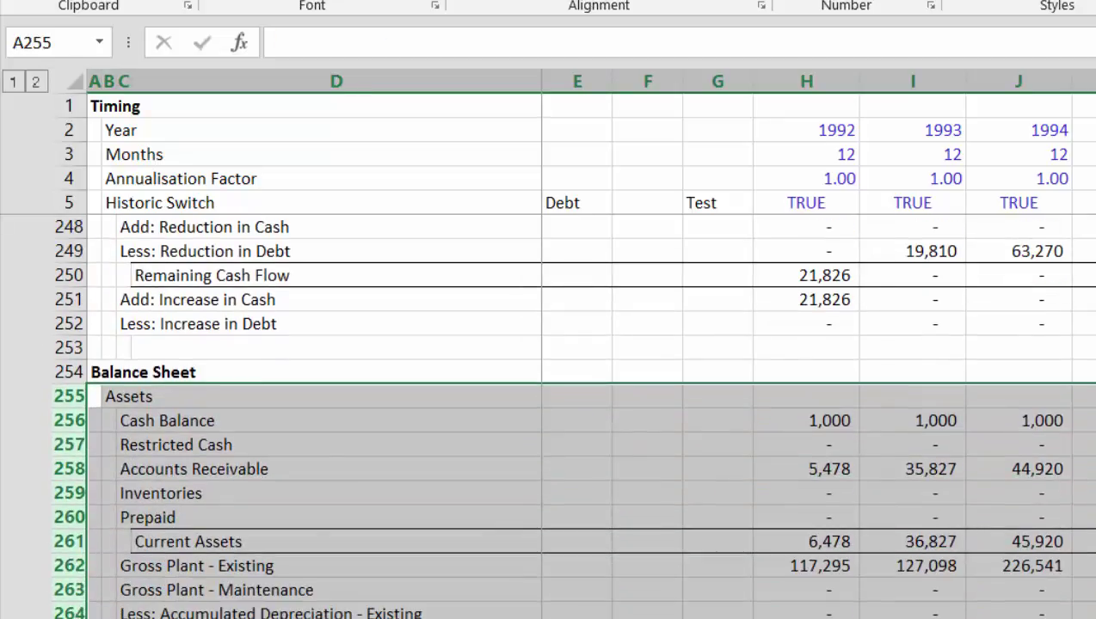
{"action": "key", "text": "ctrl+shift+plus"}
- Look through the rows beneath the blank block, from Existing Assets and Difference to Total Liabilities and Capital
{"action": "key", "text": "Down"}
{"action": "key", "text": "Down"}
{"action": "key", "text": "Down"}
{"action": "key", "text": "Down"}
{"action": "key", "text": "Down"}
{"action": "key", "text": "Down"}
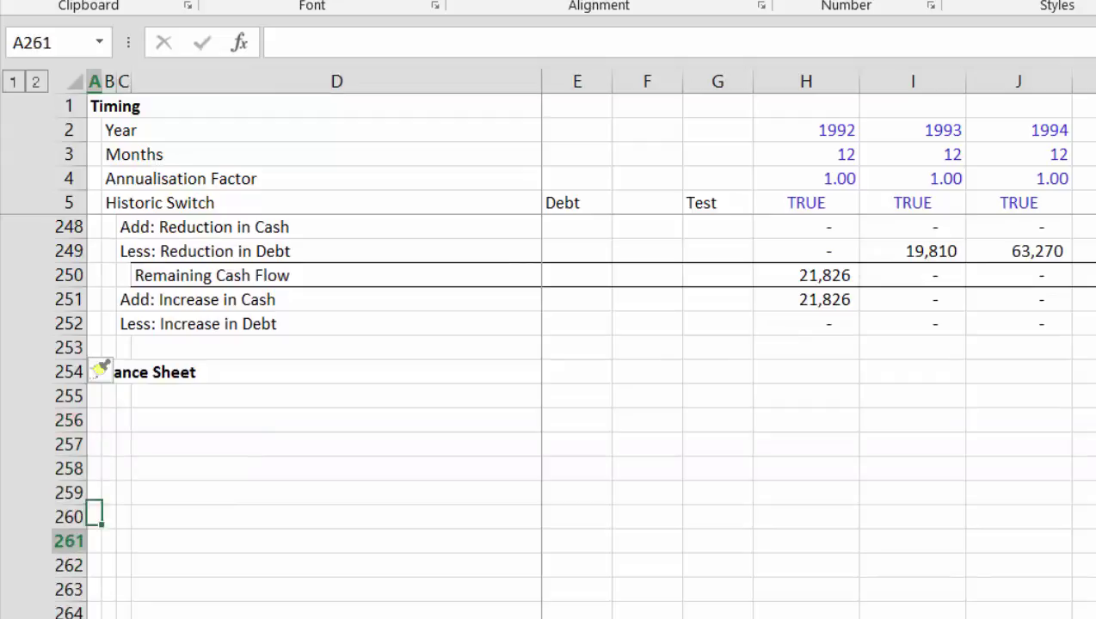
{"action": "key", "text": "Down"}
{"action": "key", "text": "Down"}
{"action": "key", "text": "Down"}
{"action": "key", "text": "Down"}
{"action": "key", "text": "Down"}
{"action": "key", "text": "Down"}
{"action": "key", "text": "Down"}
{"action": "key", "text": "Down"}
{"action": "key", "text": "Down"}
{"action": "key", "text": "Down"}
{"action": "key", "text": "Down"}
{"action": "key", "text": "Down"}
{"action": "key", "text": "Down"}
{"action": "key", "text": "Down"}
{"action": "key", "text": "Down"}
{"action": "key", "text": "Down"}
{"action": "key", "text": "Down"}
{"action": "key", "text": "Down"}
{"action": "key", "text": "Down"}
{"action": "key", "text": "Down"}
{"action": "key", "text": "Up"}
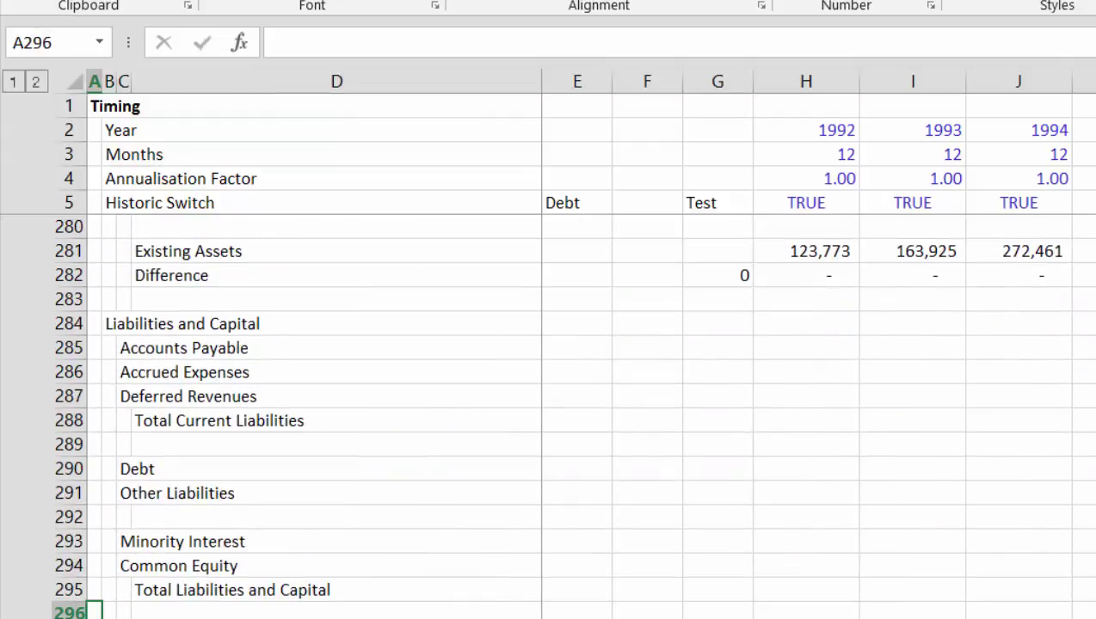
- Look over the Liabilities and Capital rows around Other Liabilities, Minority Interest and Common Equity
{"action": "key", "text": "Up"}
{"action": "key", "text": "Up"}
{"action": "key", "text": "Up"}
{"action": "key", "text": "Up"}
{"action": "key", "text": "Up"}
{"action": "key", "text": "Up"}
{"action": "key", "text": "Down"}
{"action": "key", "text": "Down"}
{"action": "key", "text": "Down"}
{"action": "key", "text": "Up"}
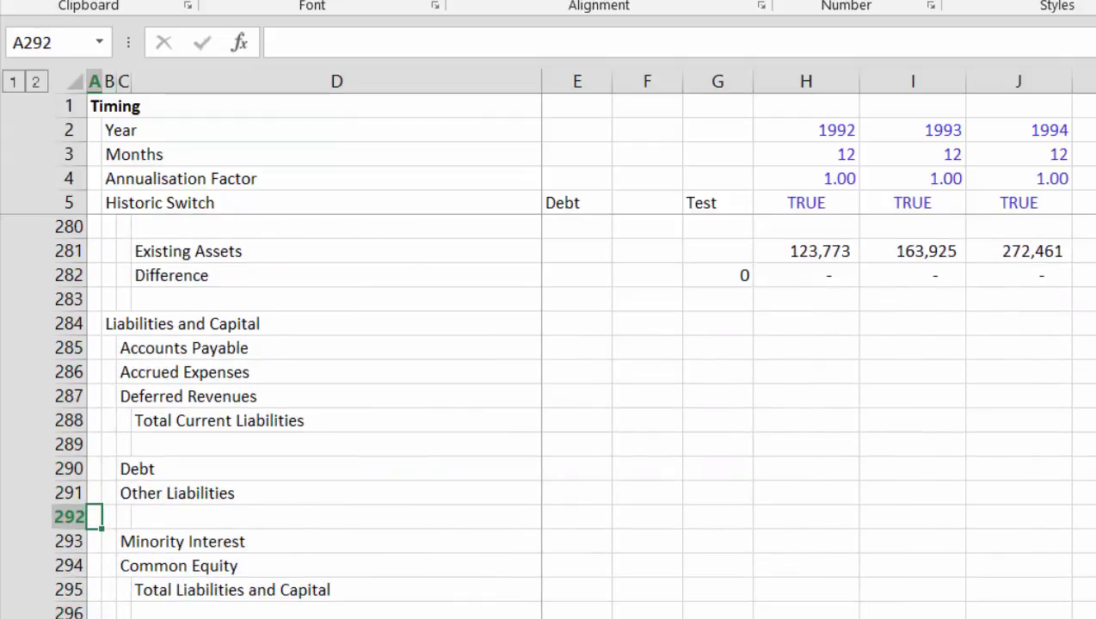
- Enter the subheading Common Equity in B255, directly beneath the Balance Sheet heading
{"action": "key", "text": "Up"}
{"action": "key", "text": "Up"}
{"action": "key", "text": "Up"}
{"action": "key", "text": "Up"}
{"action": "key", "text": "Up"}
{"action": "key", "text": "Up"}
{"action": "key", "text": "Up"}
{"action": "key", "text": "Up"}
{"action": "key", "text": "Up"}
{"action": "key", "text": "Up"}
{"action": "key", "text": "Up"}
{"action": "key", "text": "Up"}
{"action": "key", "text": "Up"}
{"action": "key", "text": "Up"}
{"action": "key", "text": "Up"}
{"action": "key", "text": "Up"}
{"action": "key", "text": "Up"}
{"action": "key", "text": "Up"}
{"action": "key", "text": "Up"}
{"action": "key", "text": "Up"}
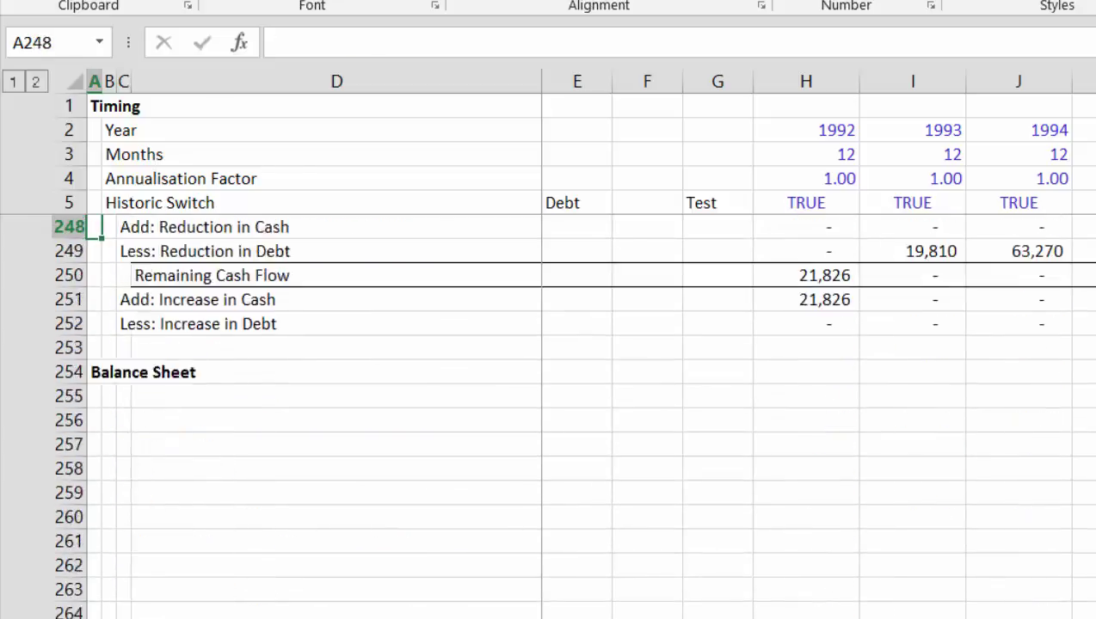
{"action": "key", "text": "Up"}
{"action": "key", "text": "Down"}
{"action": "key", "text": "Down"}
{"action": "key", "text": "Down"}
{"action": "key", "text": "Down"}
{"action": "key", "text": "Down"}
{"action": "key", "text": "Down"}
{"action": "key", "text": "Down"}
{"action": "key", "text": "Down"}
{"action": "key", "text": "Down"}
{"action": "key", "text": "Right"}
{"action": "key", "text": "Up"}
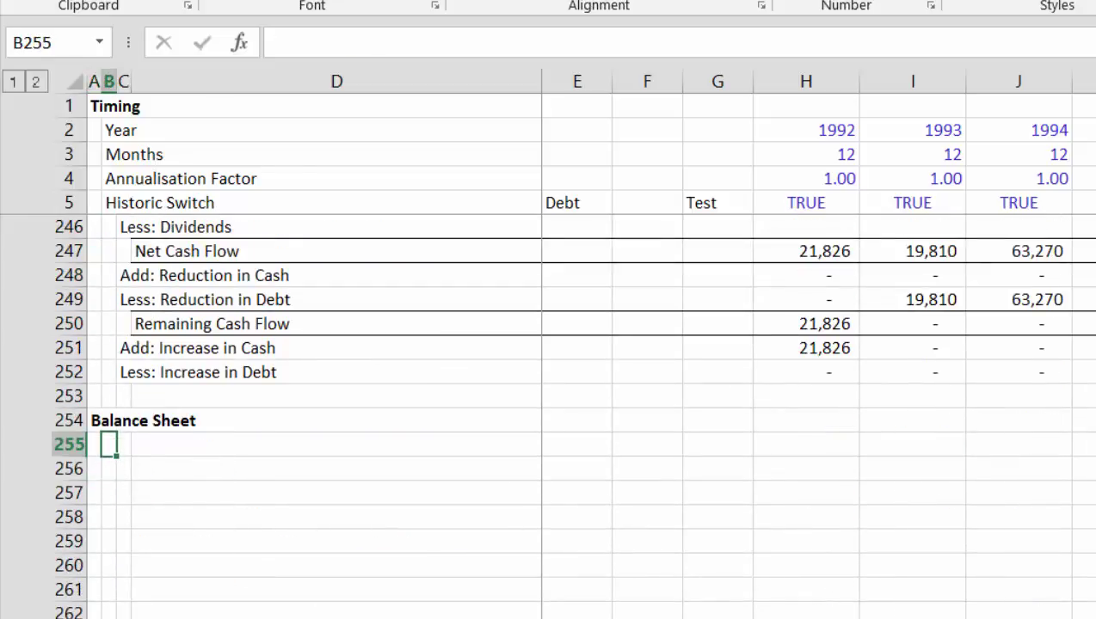
{"action": "type", "text": "Commo"}
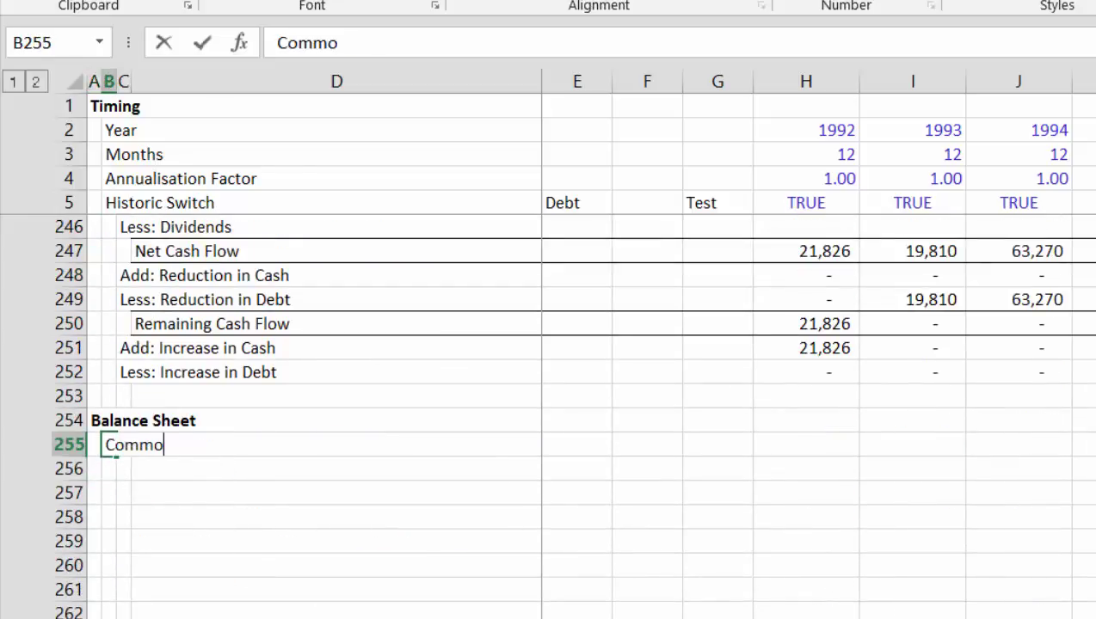
{"action": "type", "text": "n Equity"}
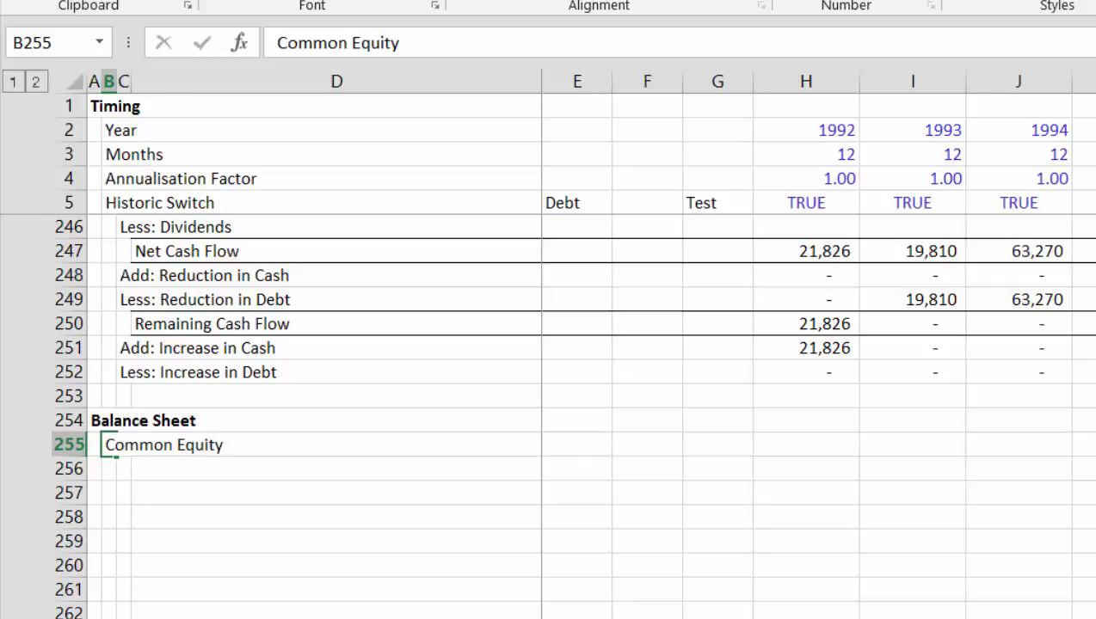
{"action": "key", "text": "Return"}
- Add the indented labels Open Balance and Add: Net Income in C256 and C257 under Common Equity
{"action": "key", "text": "Right"}
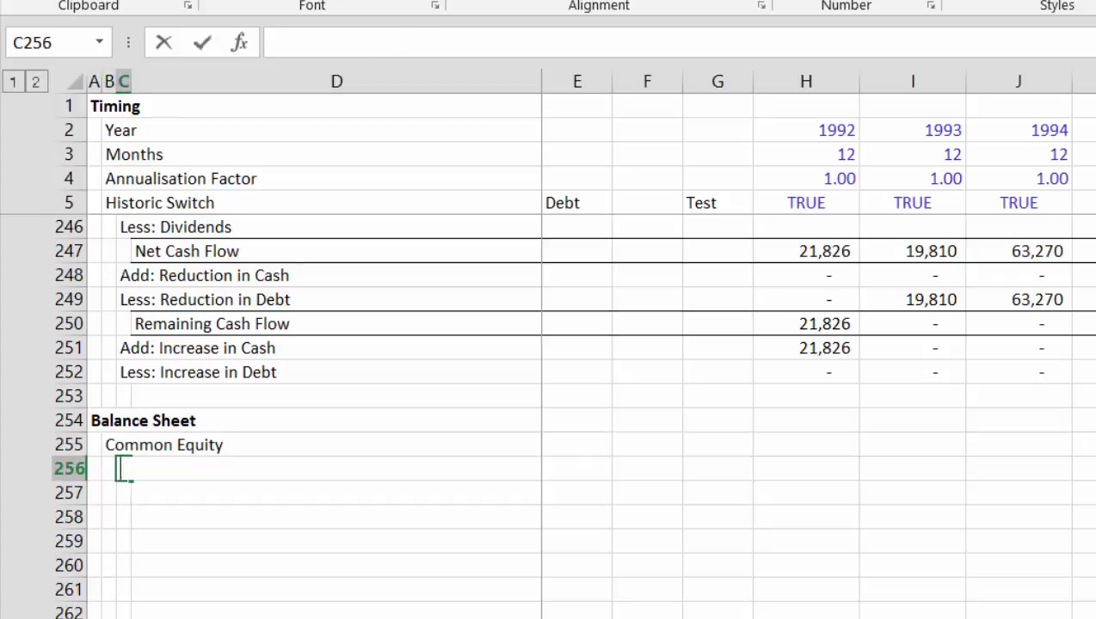
{"action": "type", "text": "Open Bal"}
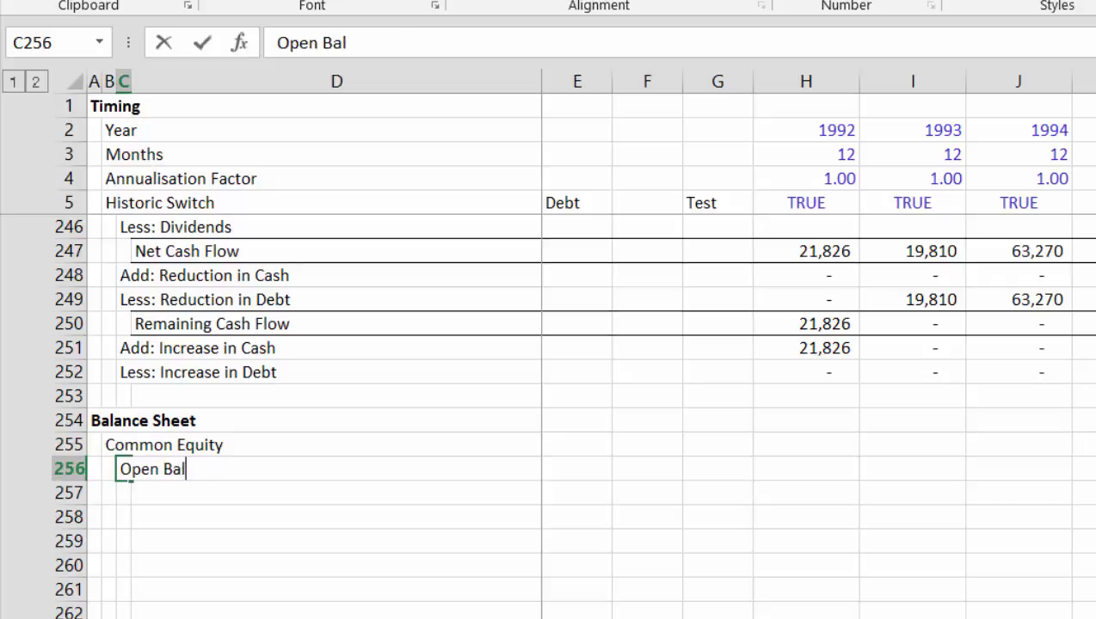
{"action": "type", "text": "ance"}
{"action": "key", "text": "Return"}
{"action": "type", "text": "add"}
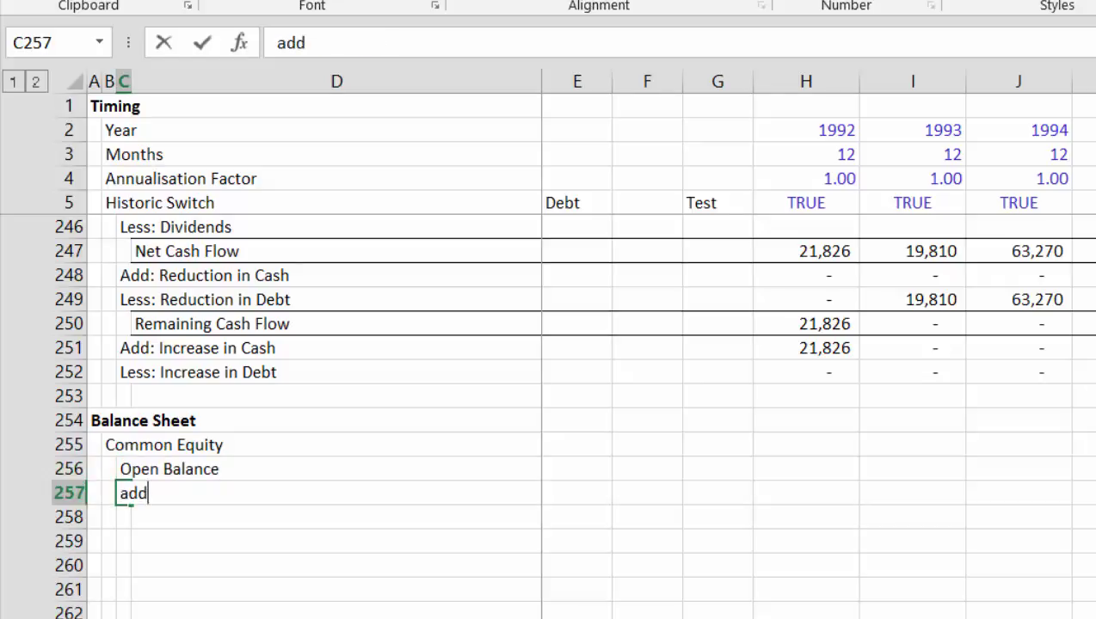
{"action": "key", "text": "BackSpace"}
{"action": "key", "text": "BackSpace"}
{"action": "key", "text": "BackSpace"}
{"action": "type", "text": "Add"}
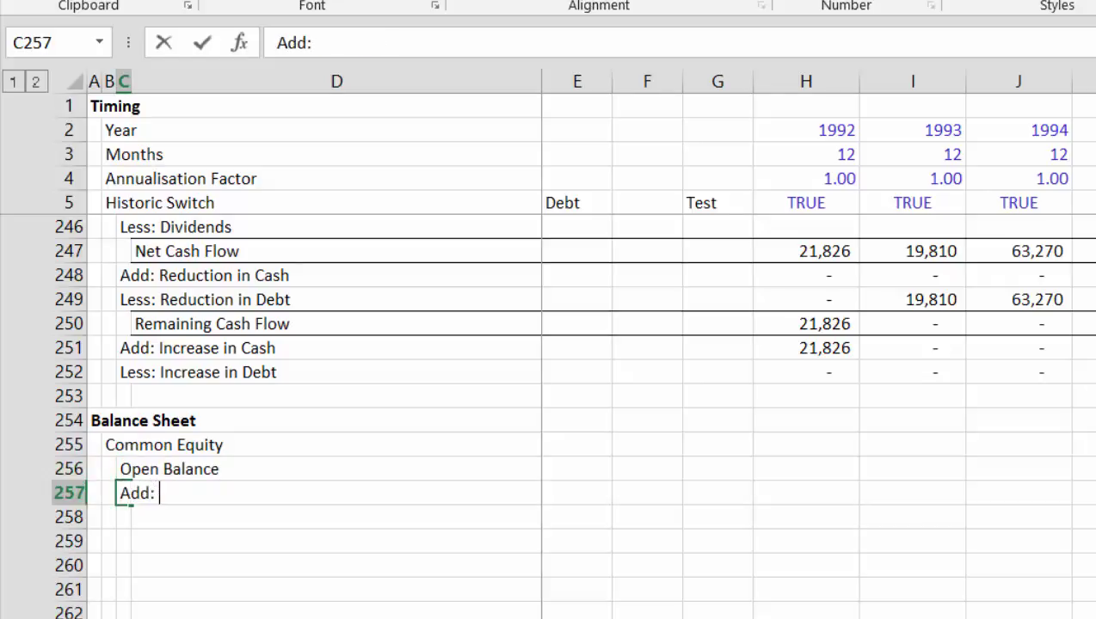
{"action": "type", "text": ": Net In"}
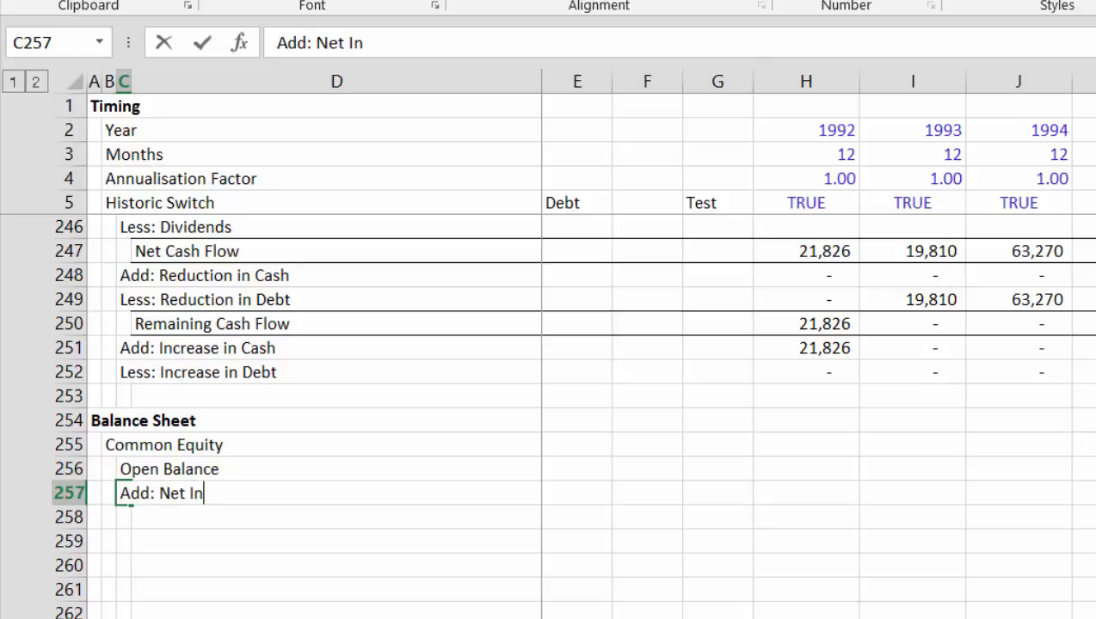
{"action": "type", "text": "come"}
{"action": "key", "text": "Return"}
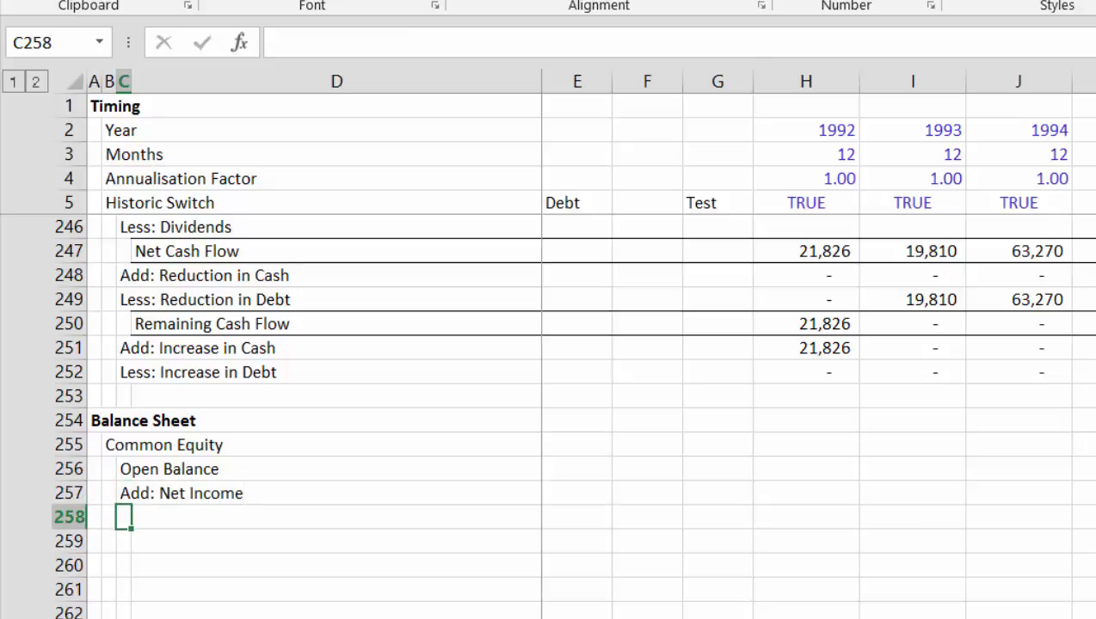
- Add the labels Less: Dividends and Closing Balance in C258 and C259 under Common Equity
{"action": "type", "text": "LEss: Dividends"}
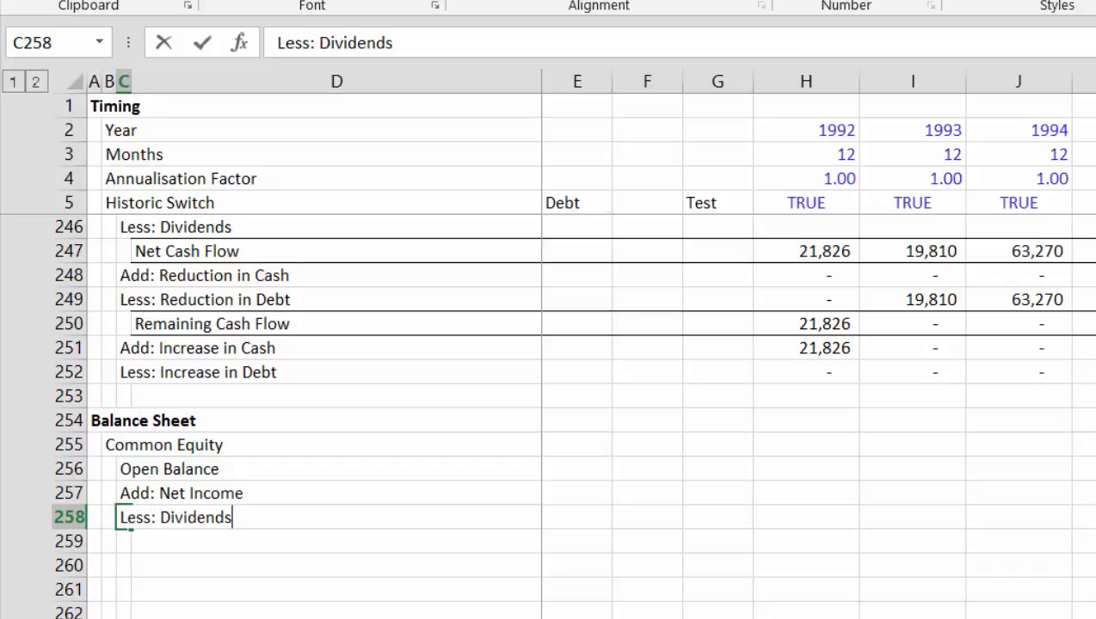
{"action": "key", "text": "Return"}
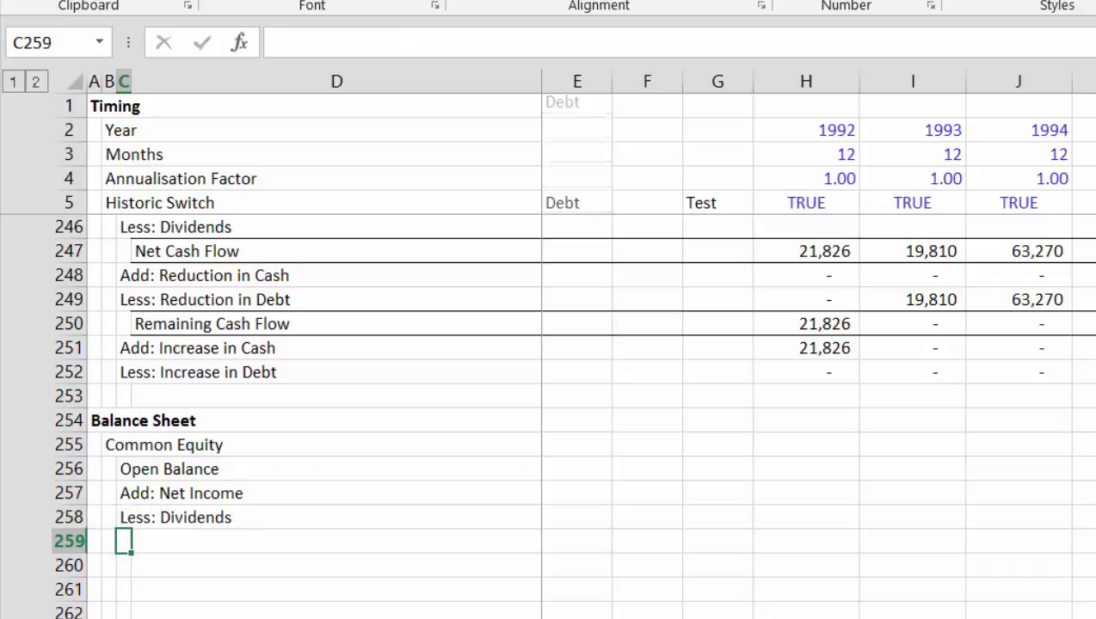
{"action": "type", "text": "Closing in"}
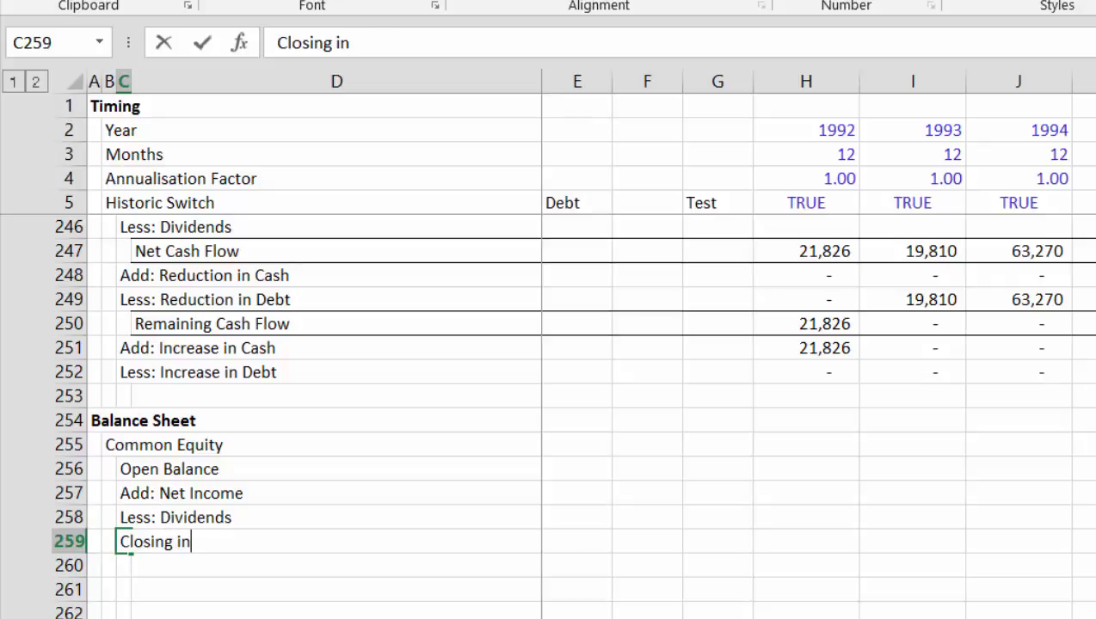
{"action": "key", "text": "BackSpace"}
{"action": "key", "text": "BackSpace"}
{"action": "type", "text": "Balan"}
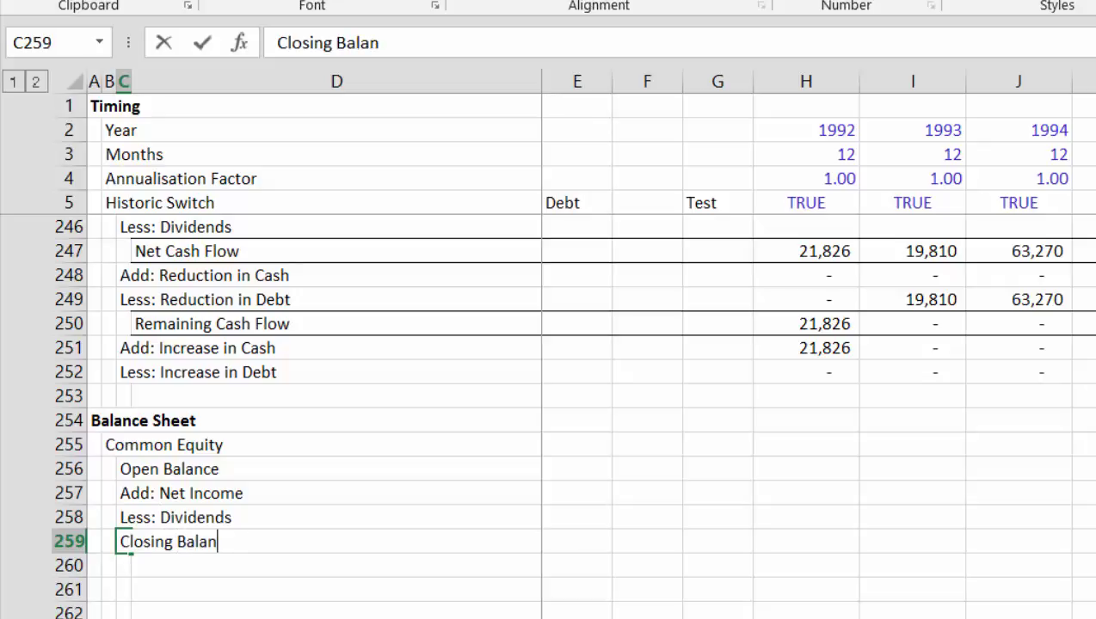
{"action": "type", "text": "ce"}
{"action": "key", "text": "Return"}
- Begin the 1992 Closing Balance formula in H259 as an IF on Historic Switch H5, taking Total stockholder's equity H53 when true
{"action": "key", "text": "Up"}
{"action": "key", "text": "Right"}
{"action": "key", "text": "Right"}
{"action": "key", "text": "Right"}
{"action": "key", "text": "Right"}
{"action": "key", "text": "Right"}
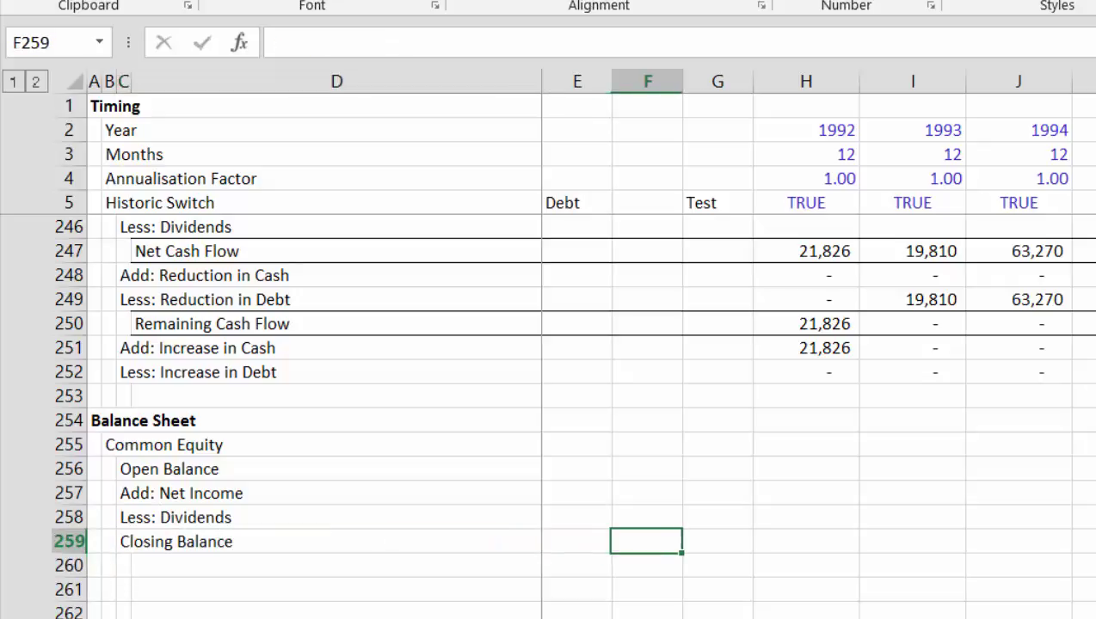
{"action": "type", "text": "=if("}
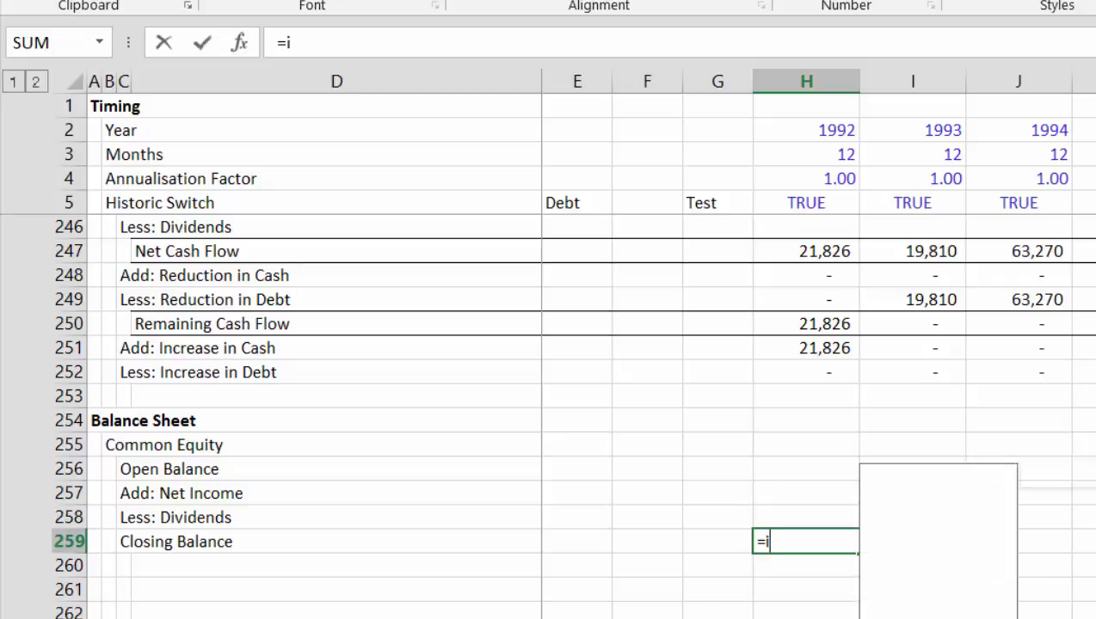
{"action": "left_click", "coordinate": [815, 199]}
{"action": "type", "text": ","}
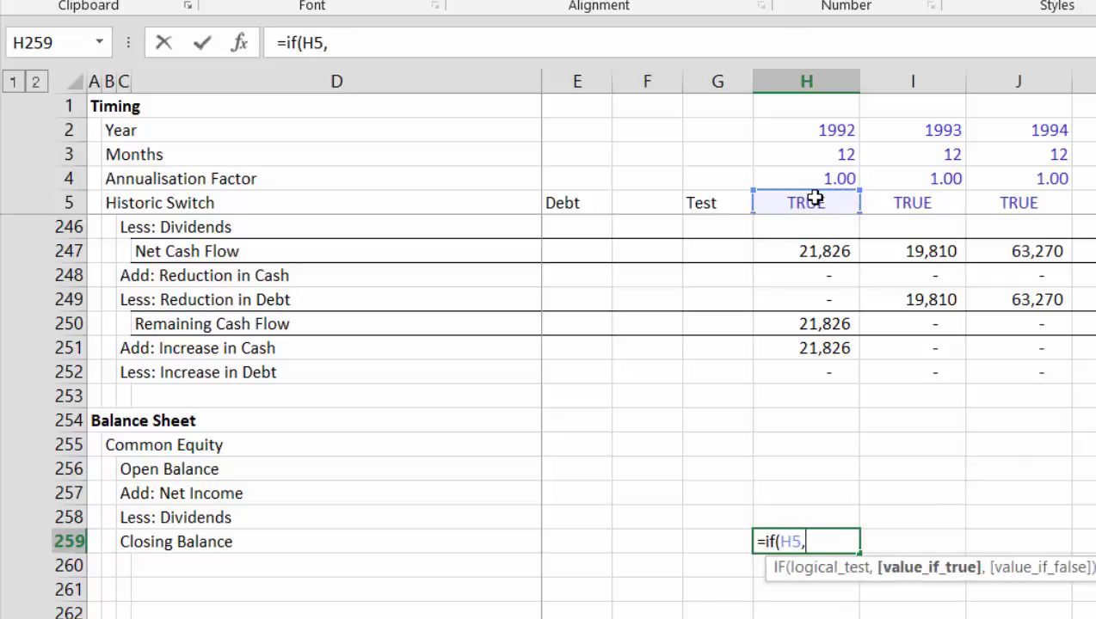
{"action": "key", "text": "Up"}
{"action": "key", "text": "Up"}
{"action": "key", "text": "Up"}
{"action": "key", "text": "Up"}
{"action": "key", "text": "Up"}
{"action": "key", "text": "Up"}
{"action": "key", "text": "Up"}
{"action": "key", "text": "Up"}
{"action": "key", "text": "Up"}
{"action": "key", "text": "Up"}
{"action": "key", "text": "Up"}
{"action": "key", "text": "Up"}
{"action": "key", "text": "Up"}
{"action": "key", "text": "Up"}
{"action": "key", "text": "Up"}
{"action": "key", "text": "Up"}
{"action": "key", "text": "Up"}
{"action": "key", "text": "Up"}
{"action": "key", "text": "Up"}
{"action": "key", "text": "Up"}
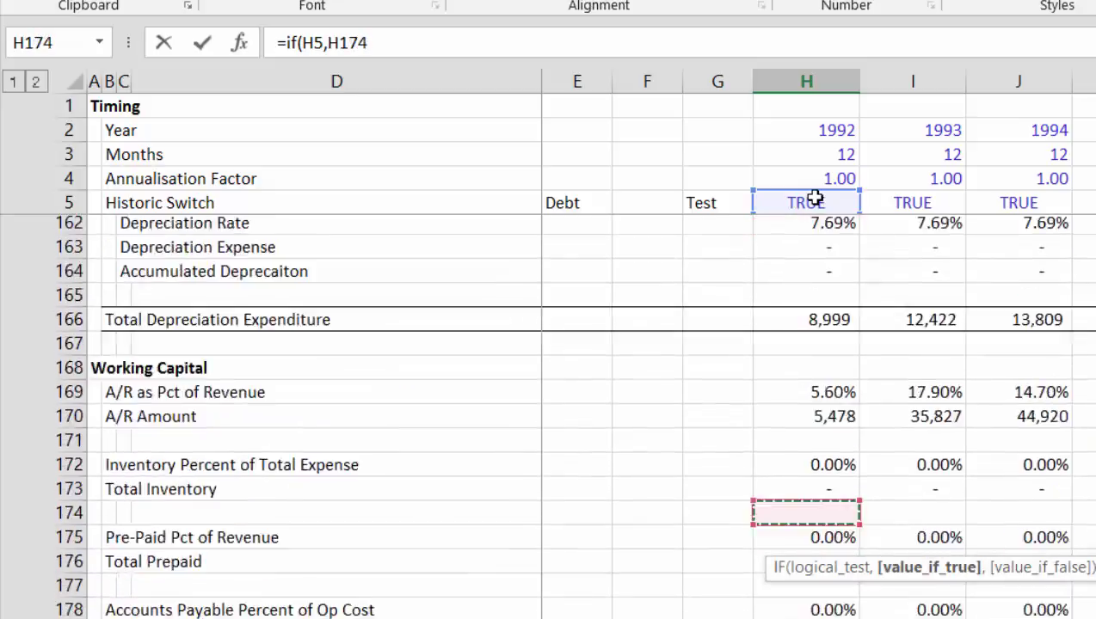
{"action": "key", "text": "Up"}
{"action": "key", "text": "Up"}
{"action": "key", "text": "Up"}
{"action": "key", "text": "Up"}
{"action": "key", "text": "Up"}
{"action": "key", "text": "Up"}
{"action": "key", "text": "Up"}
{"action": "key", "text": "Up"}
{"action": "key", "text": "Up"}
{"action": "key", "text": "Up"}
{"action": "key", "text": "Up"}
{"action": "key", "text": "Up"}
{"action": "key", "text": "Up"}
{"action": "key", "text": "Up"}
{"action": "key", "text": "Up"}
{"action": "key", "text": "Up"}
{"action": "key", "text": "Up"}
{"action": "key", "text": "Up"}
{"action": "key", "text": "Up"}
{"action": "key", "text": "Up"}
{"action": "key", "text": "Up"}
{"action": "key", "text": "Up"}
{"action": "key", "text": "Up"}
{"action": "key", "text": "Up"}
{"action": "key", "text": "Up"}
{"action": "key", "text": "Up"}
{"action": "key", "text": "Up"}
{"action": "key", "text": "Up"}
{"action": "key", "text": "Up"}
{"action": "key", "text": "Up"}
{"action": "key", "text": "Up"}
{"action": "key", "text": "Up"}
{"action": "key", "text": "Up"}
{"action": "key", "text": "Up"}
{"action": "key", "text": "Up"}
{"action": "key", "text": "Up"}
{"action": "key", "text": "Up"}
{"action": "key", "text": "Up"}
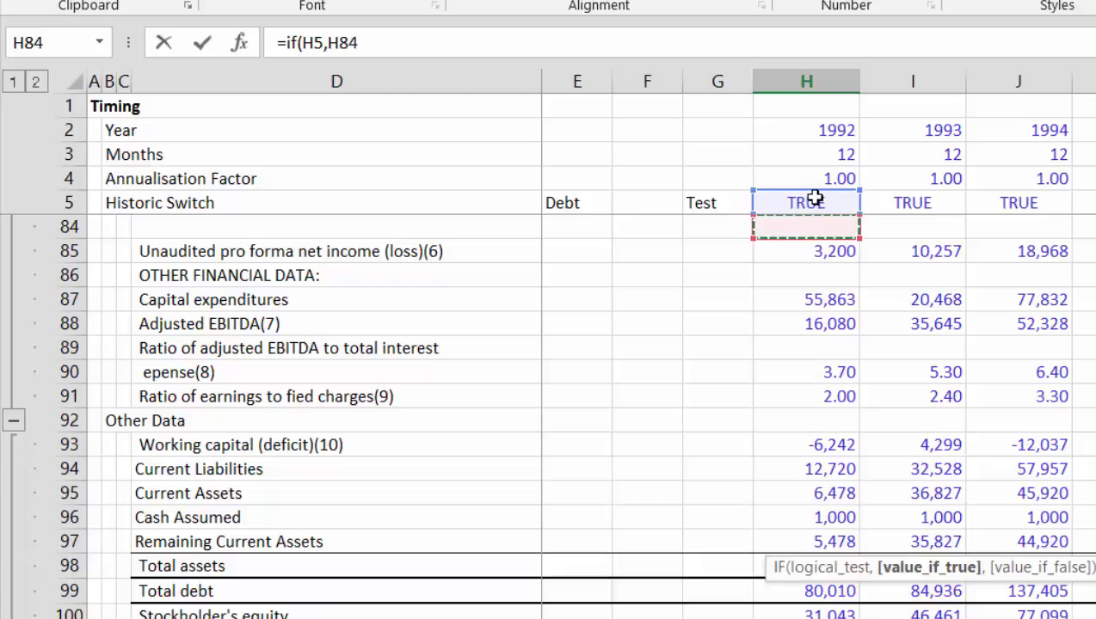
{"action": "key", "text": "Page_Up"}
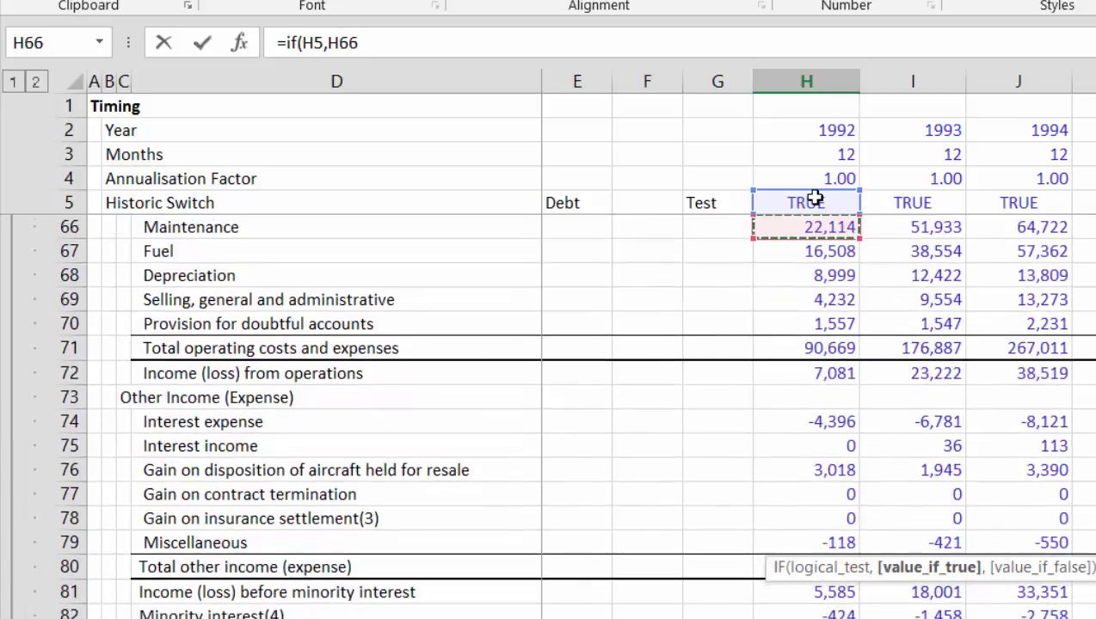
{"action": "key", "text": "Page_Up"}
{"action": "key", "text": "Down"}
{"action": "key", "text": "Down"}
{"action": "key", "text": "Down"}
{"action": "key", "text": "Down"}
{"action": "key", "text": "Down"}
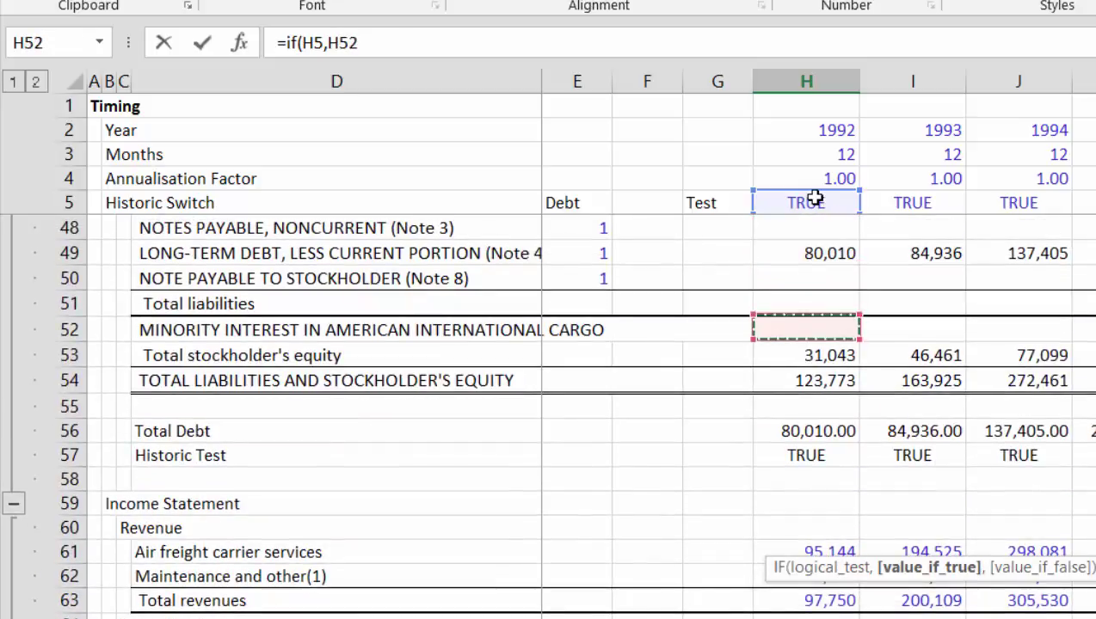
- Complete the H259 formula with a false case of Open Balance plus Net Income minus Dividends, H256+H257-H258
{"action": "type", "text": ","}
{"action": "key", "text": "ctrl+Down"}
{"action": "key", "text": "Up"}
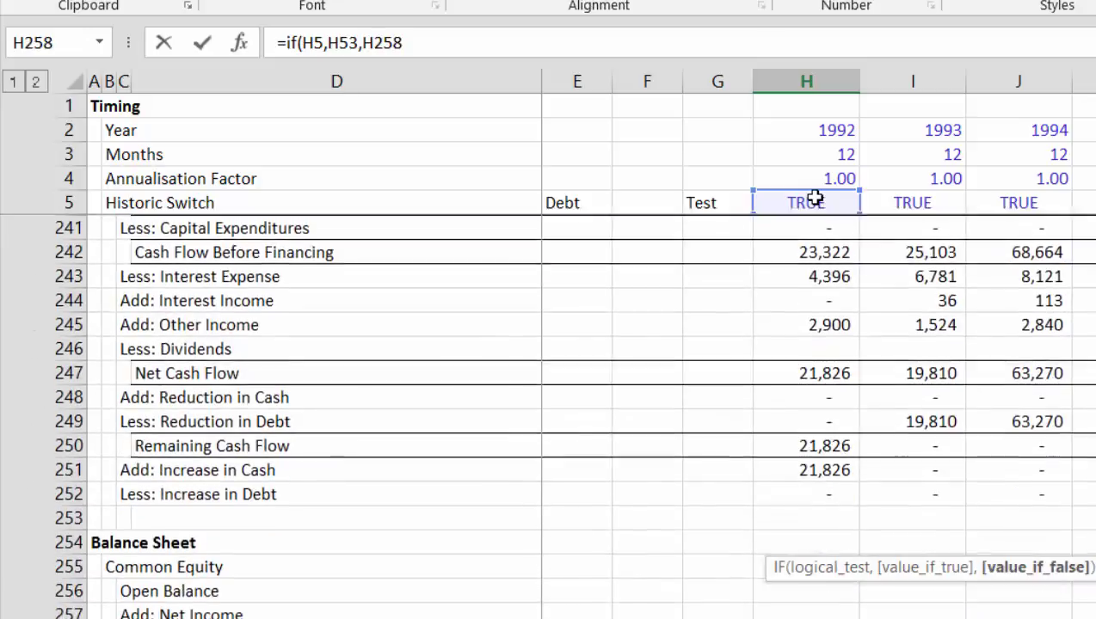
{"action": "key", "text": "Up"}
{"action": "key", "text": "Up"}
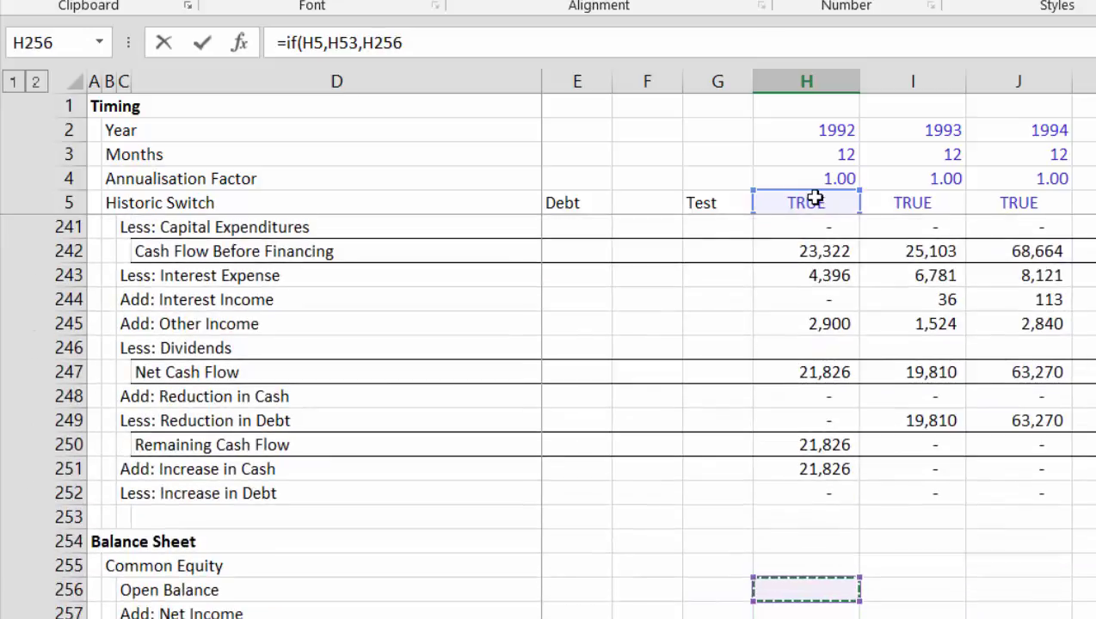
{"action": "type", "text": "+"}
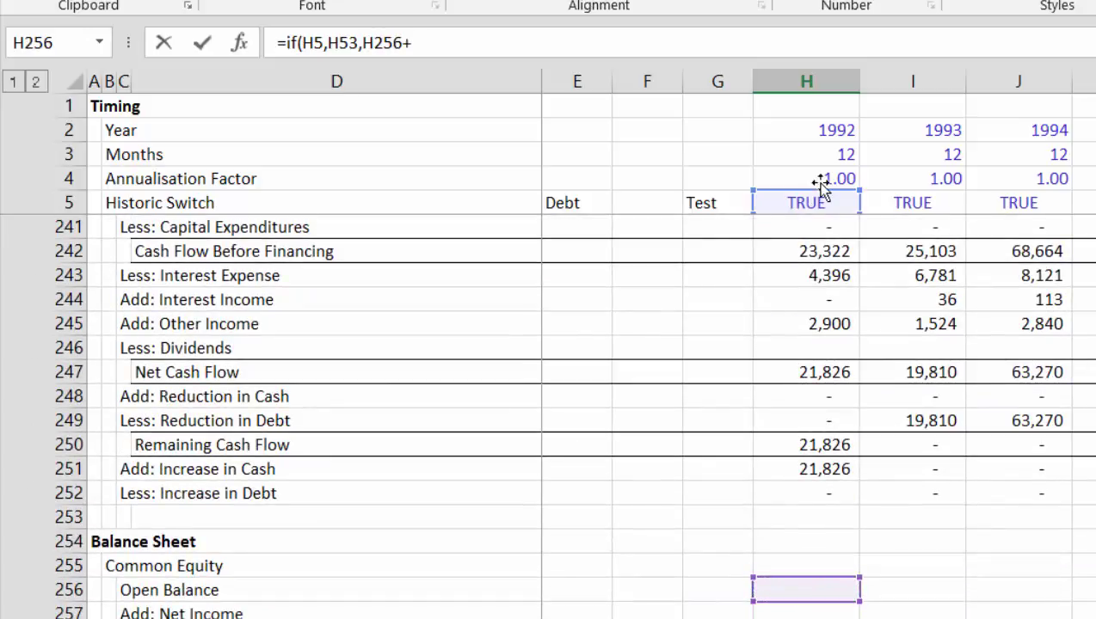
{"action": "left_click", "coordinate": [807, 614]}
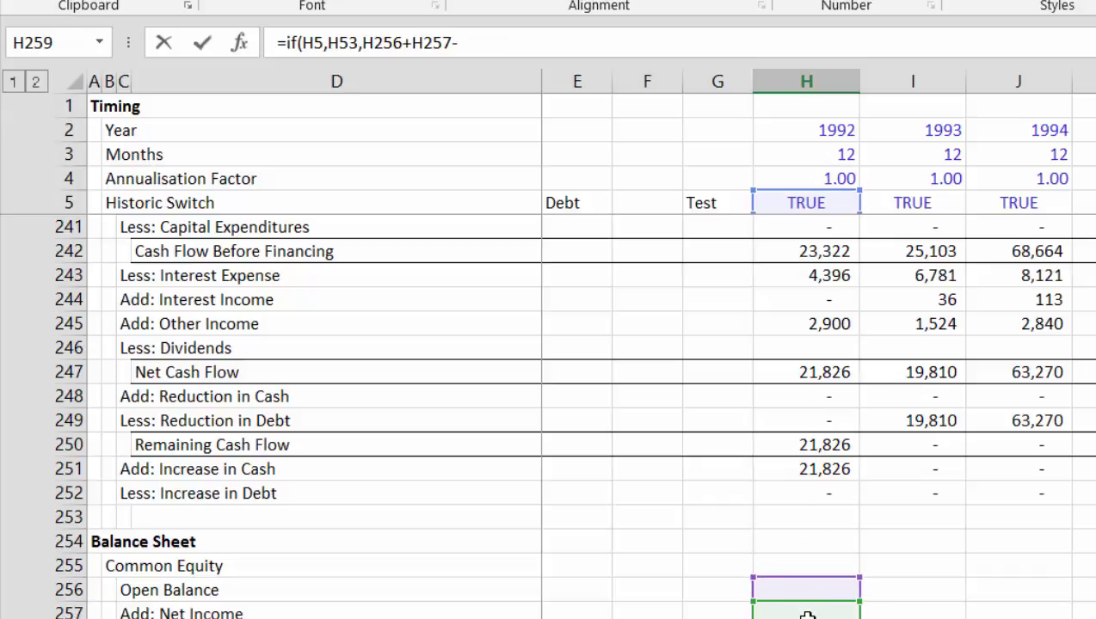
{"action": "key", "text": "Up"}
{"action": "key", "text": "Return"}
- Fill the H259 Closing Balance formula across the remaining year columns of the Common Equity section
{"action": "key", "text": "Up"}
{"action": "key", "text": "Up"}
{"action": "key", "text": "Up"}
{"action": "key", "text": "Up"}
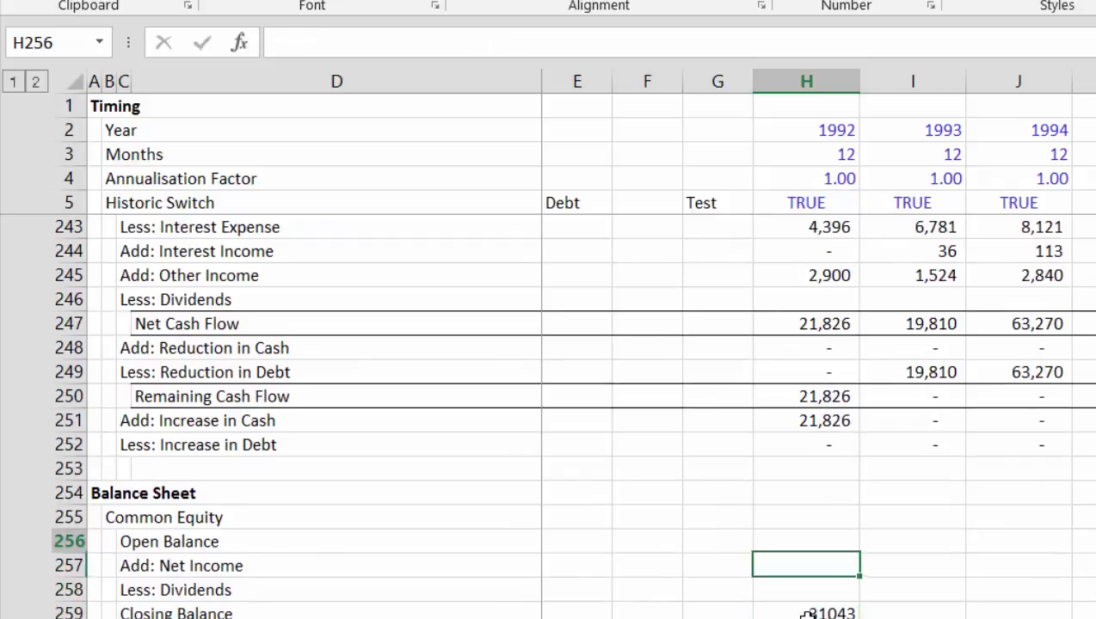
{"action": "key", "text": "shift+Down"}
{"action": "key", "text": "shift+Down"}
{"action": "key", "text": "shift+Down"}
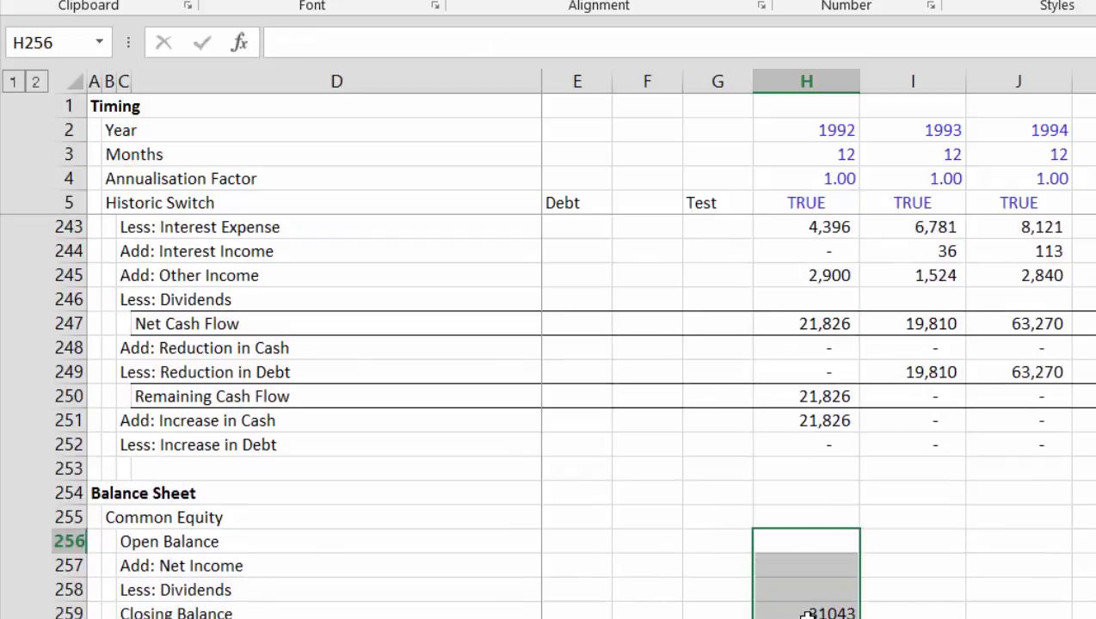
{"action": "key", "text": "shift+Up"}
{"action": "key", "text": "shift+Up"}
{"action": "key", "text": "shift+Up"}
{"action": "key", "text": "Down"}
{"action": "key", "text": "Down"}
{"action": "key", "text": "Down"}
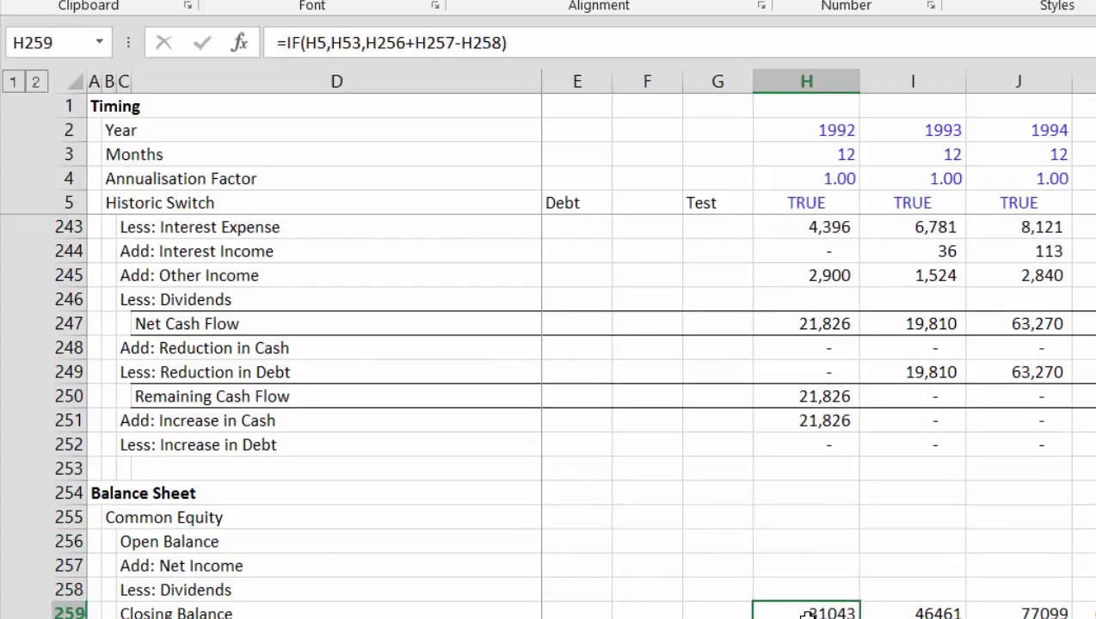
- Apply the comma number format with two decimals to the Closing Balance row from H259 across all years
{"action": "key", "text": "ctrl+shift+Right"}
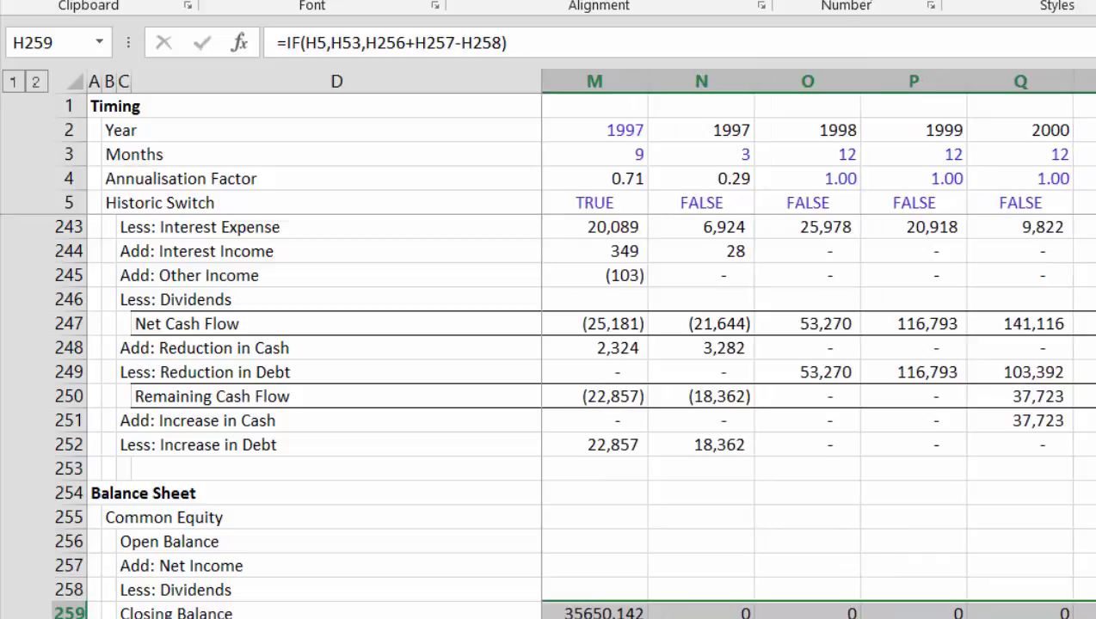
{"action": "left_click", "coordinate": [850, 1]}
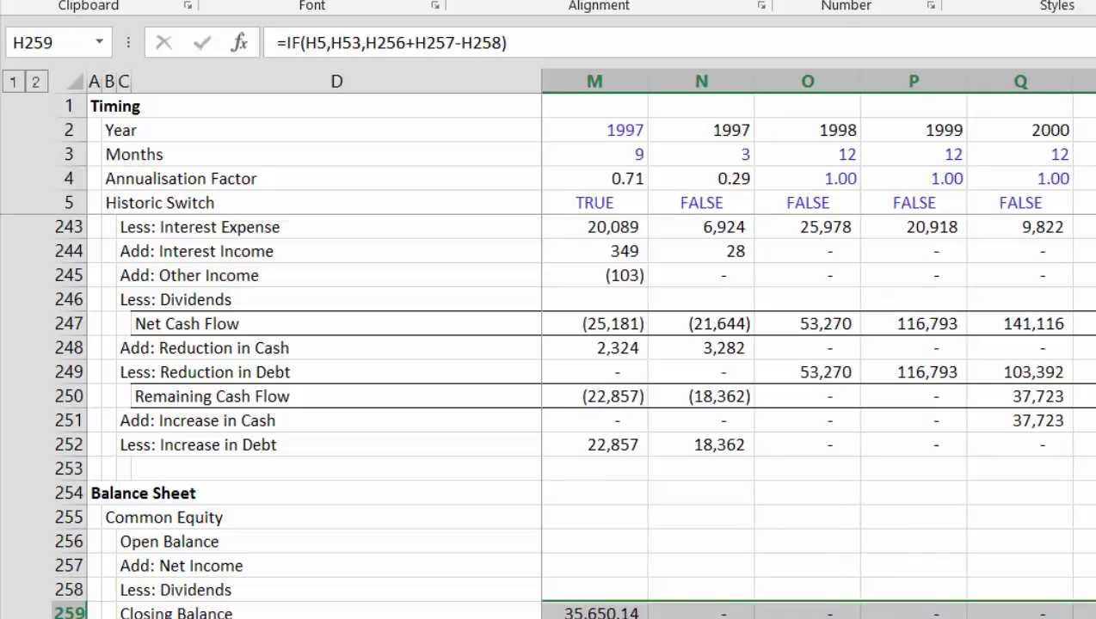
{"action": "key", "text": "Left"}
{"action": "key", "text": "Left"}
{"action": "key", "text": "Right"}
{"action": "key", "text": "Right"}
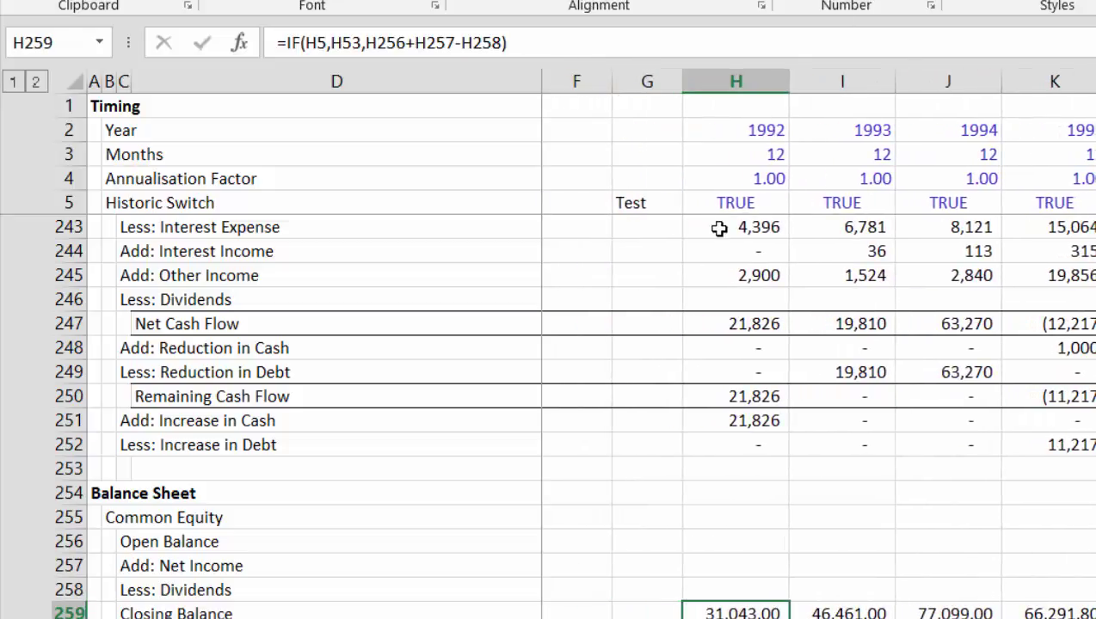
- Select all the entire year columns, starting at column H
{"action": "left_click", "coordinate": [749, 80]}
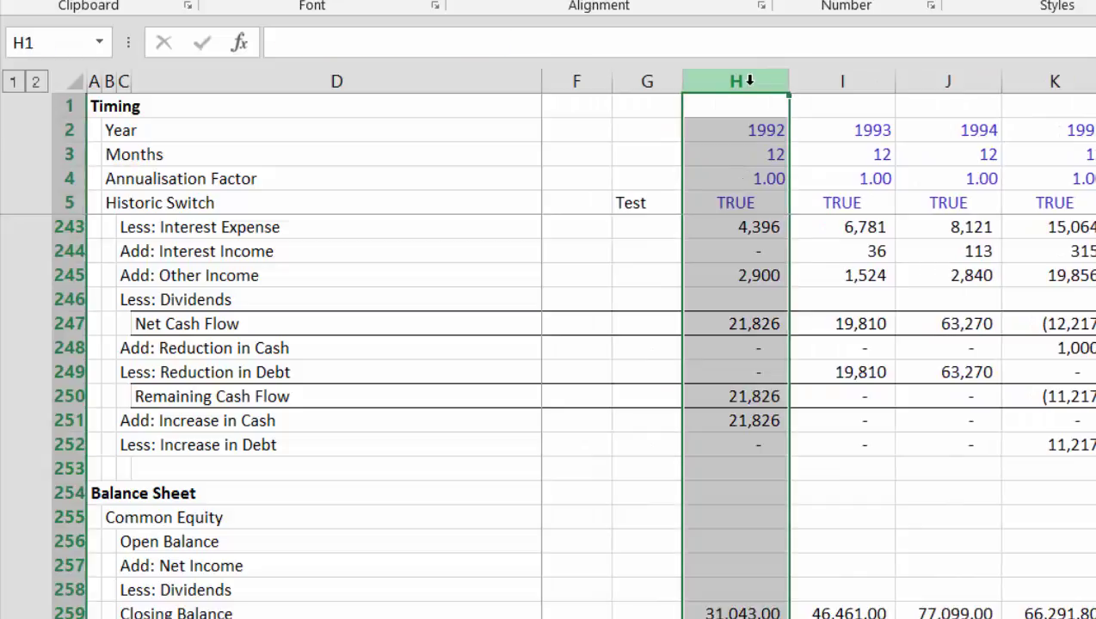
{"action": "left_click_drag", "start_coordinate": [750, 80], "coordinate": [1054, 185]}
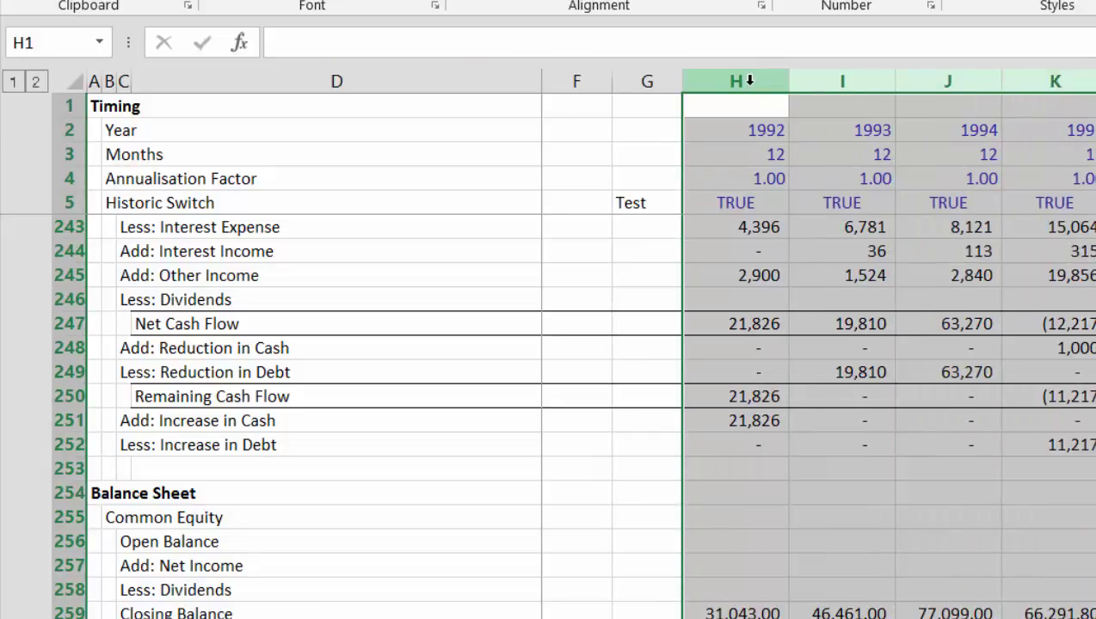
{"action": "key", "text": "shift+Right"}
{"action": "key", "text": "shift+Right"}
{"action": "key", "text": "shift+Right"}
{"action": "key", "text": "shift+Right"}
{"action": "key", "text": "shift+Right"}
{"action": "key", "text": "shift+Right"}
{"action": "key", "text": "shift+Right"}
{"action": "key", "text": "shift+Right"}
{"action": "key", "text": "shift+Right"}
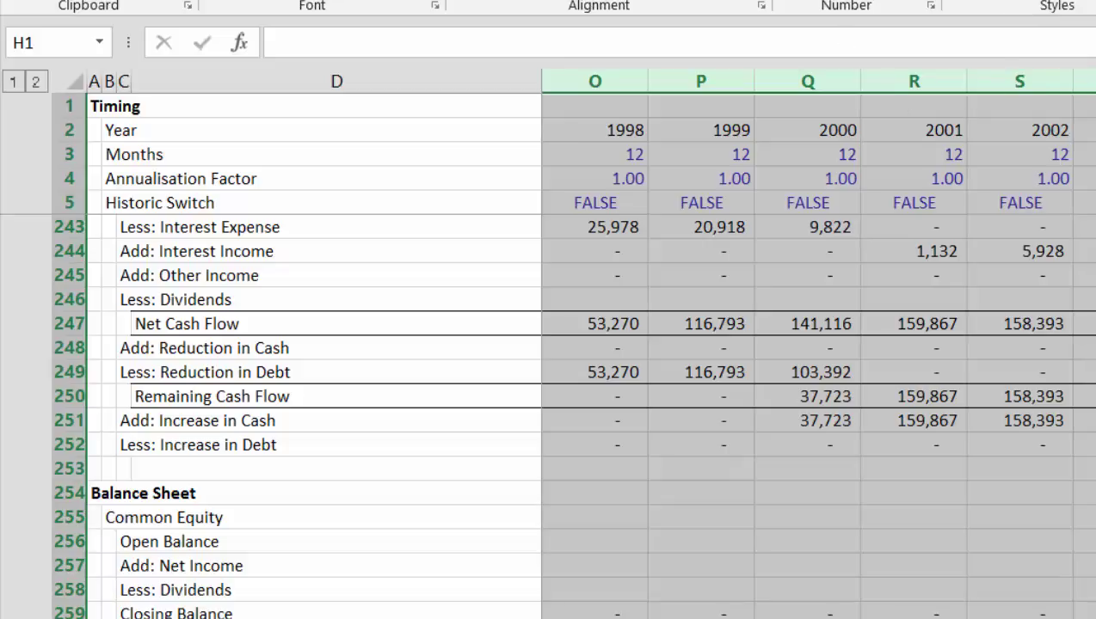
- Review the existing conditional formatting rules for the selected year columns
{"action": "left_click", "coordinate": [1017, 1]}
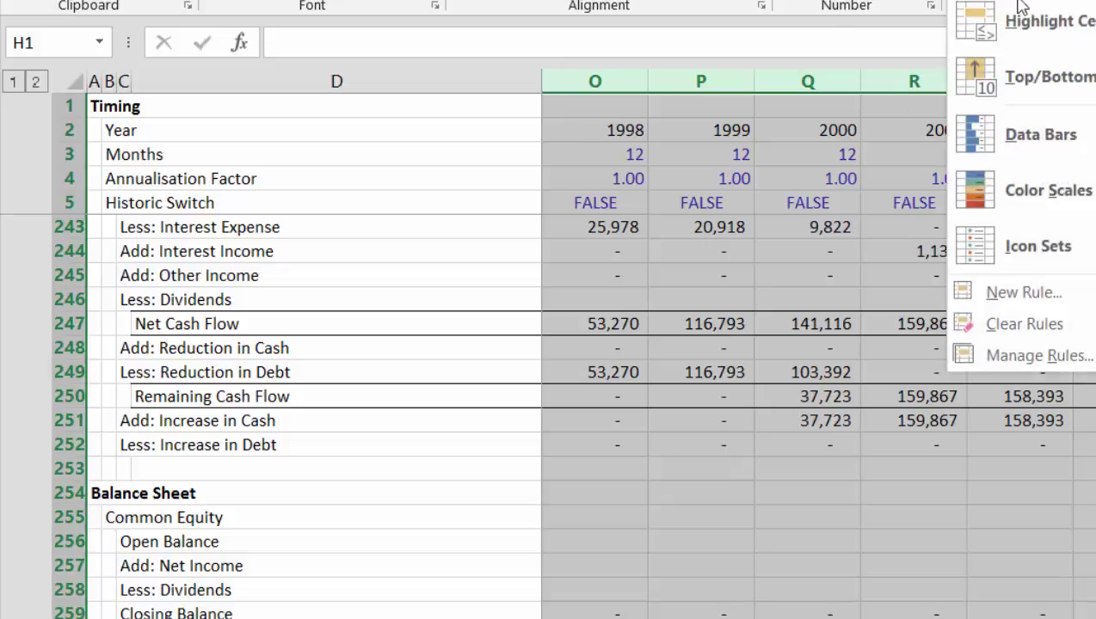
{"action": "left_click", "coordinate": [994, 356]}
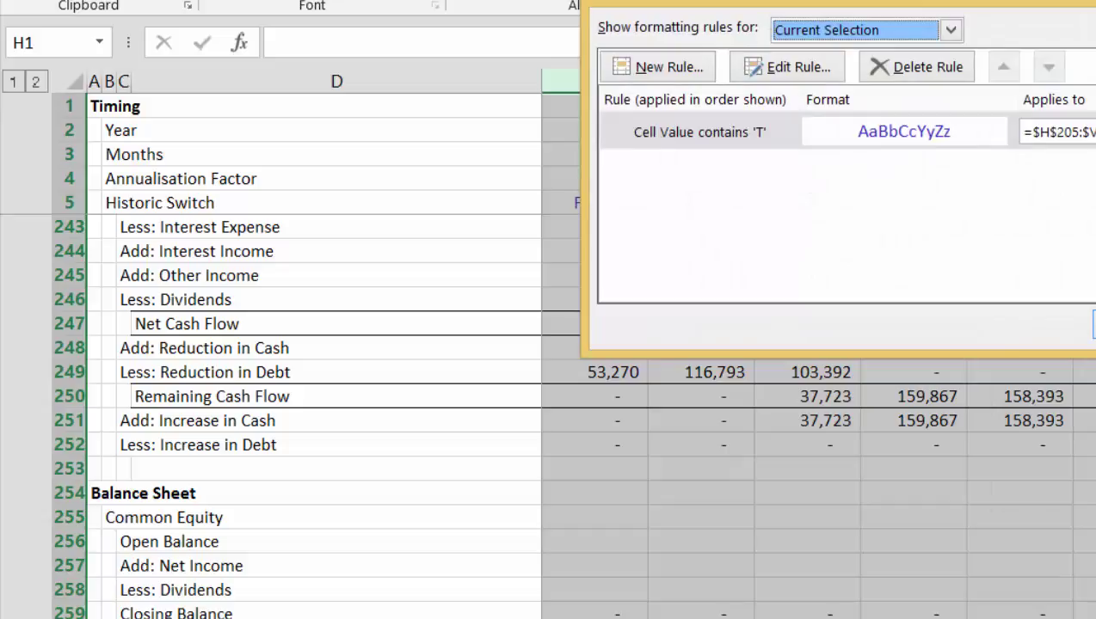
{"action": "key", "text": "Escape"}
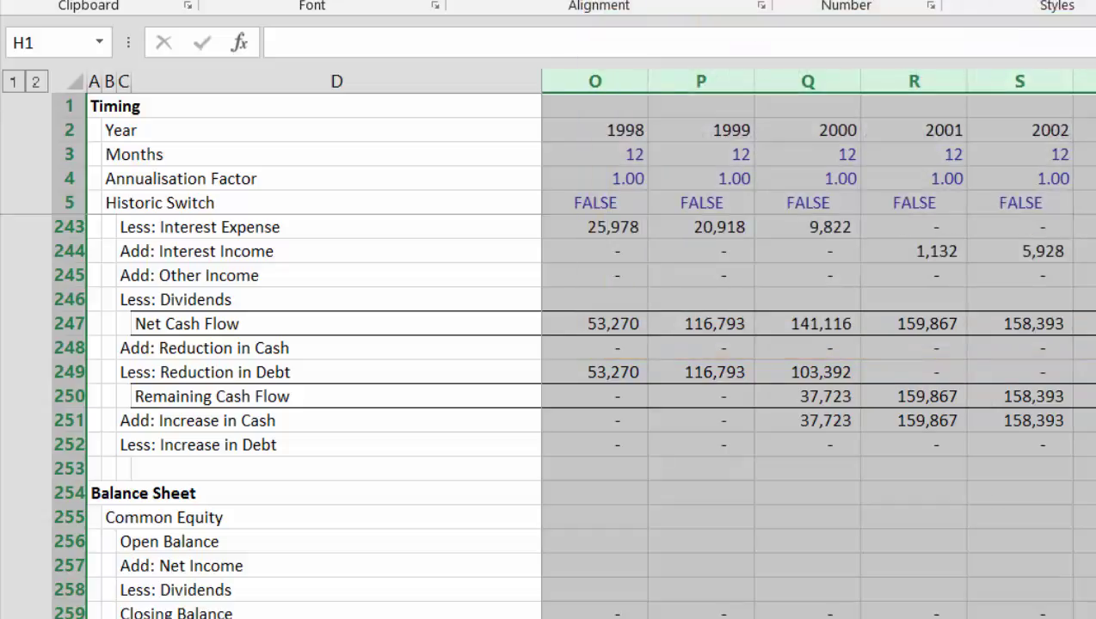
- Create a formula-based conditional formatting rule for the year columns that tests the Historic Switch with =H$5=true
{"action": "left_click", "coordinate": [980, 2]}
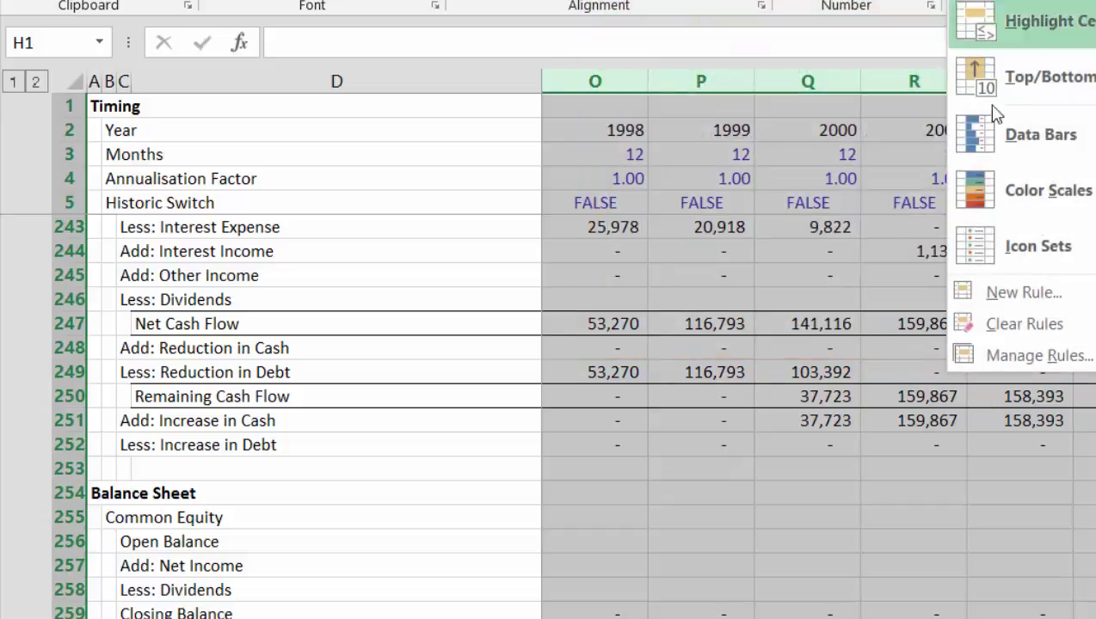
{"action": "left_click", "coordinate": [989, 292]}
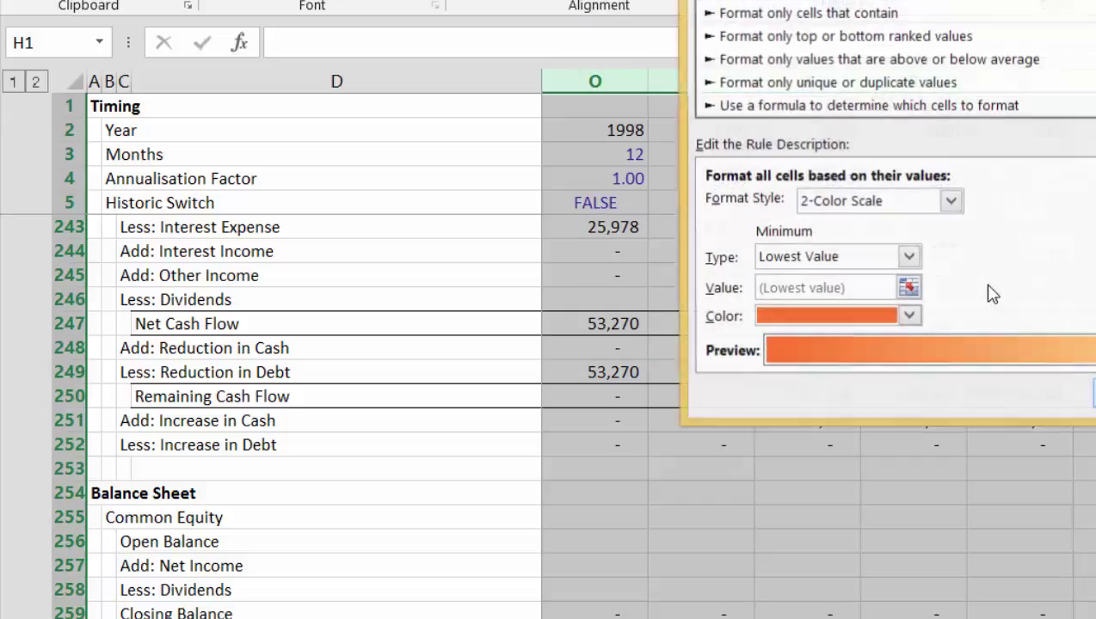
{"action": "left_click", "coordinate": [976, 108]}
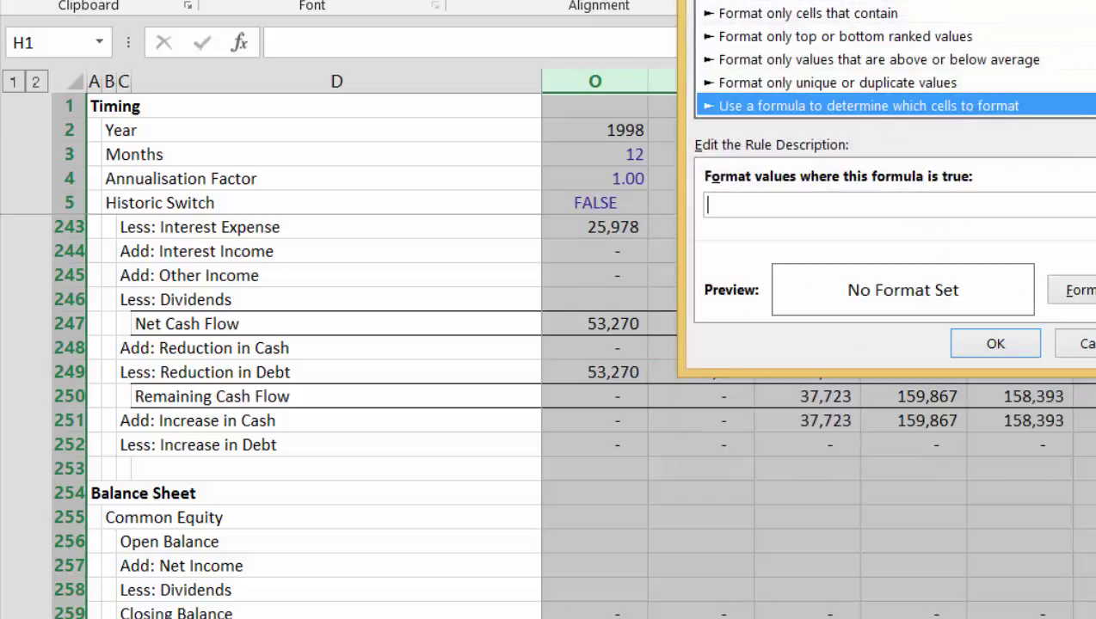
{"action": "key", "text": "Escape"}
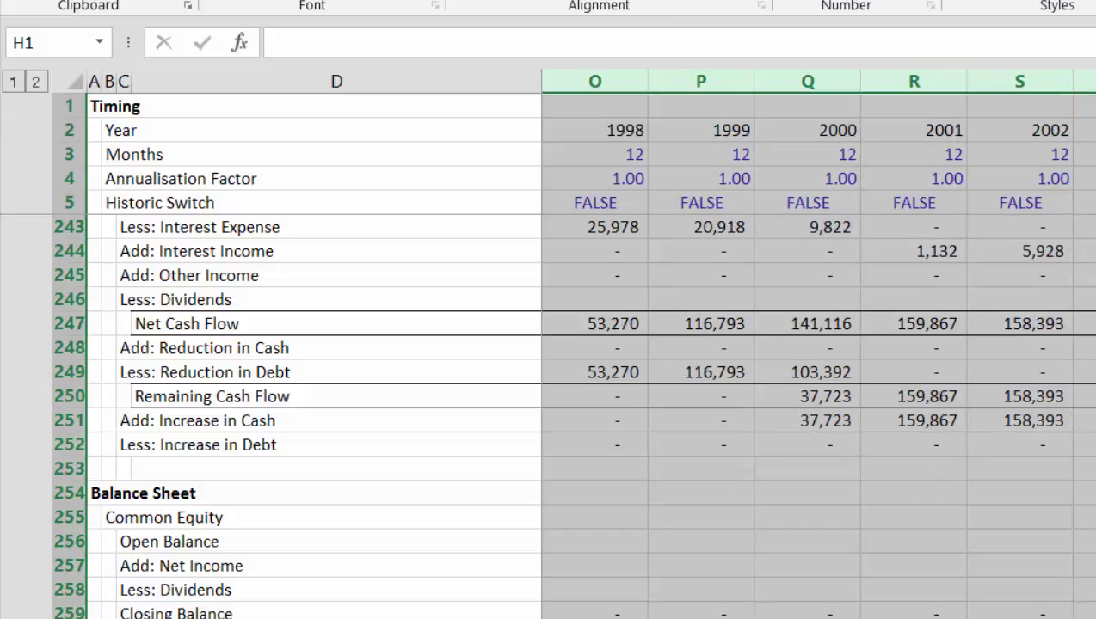
{"action": "scroll", "coordinate": [815, 344], "scroll_direction": "left", "scroll_amount": 4}
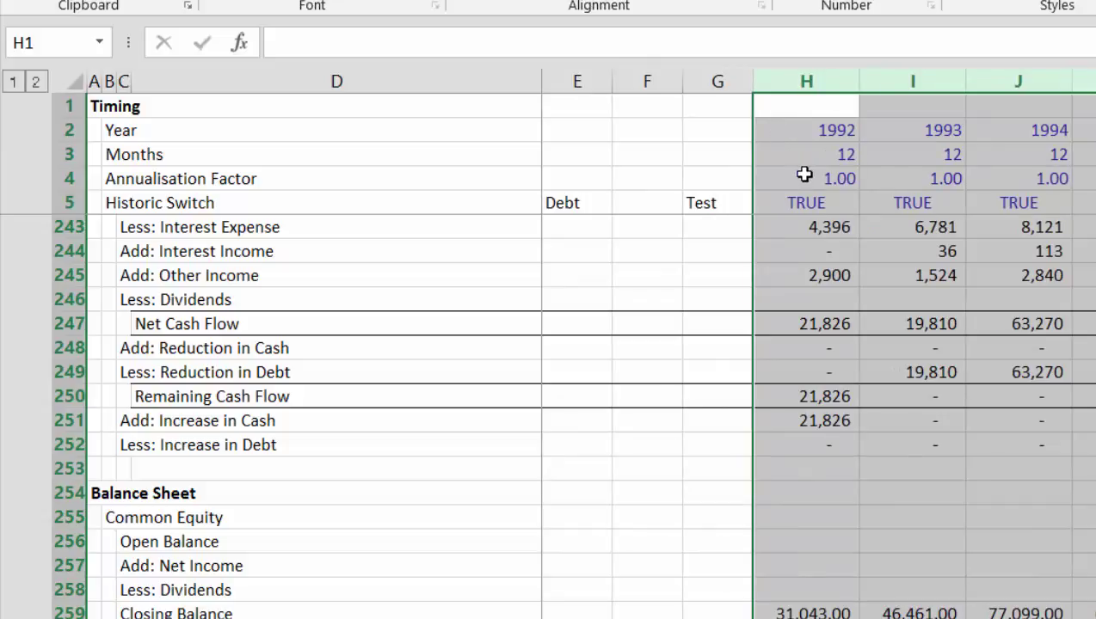
{"action": "left_click", "coordinate": [809, 203]}
{"action": "key", "text": "ctrl+c"}
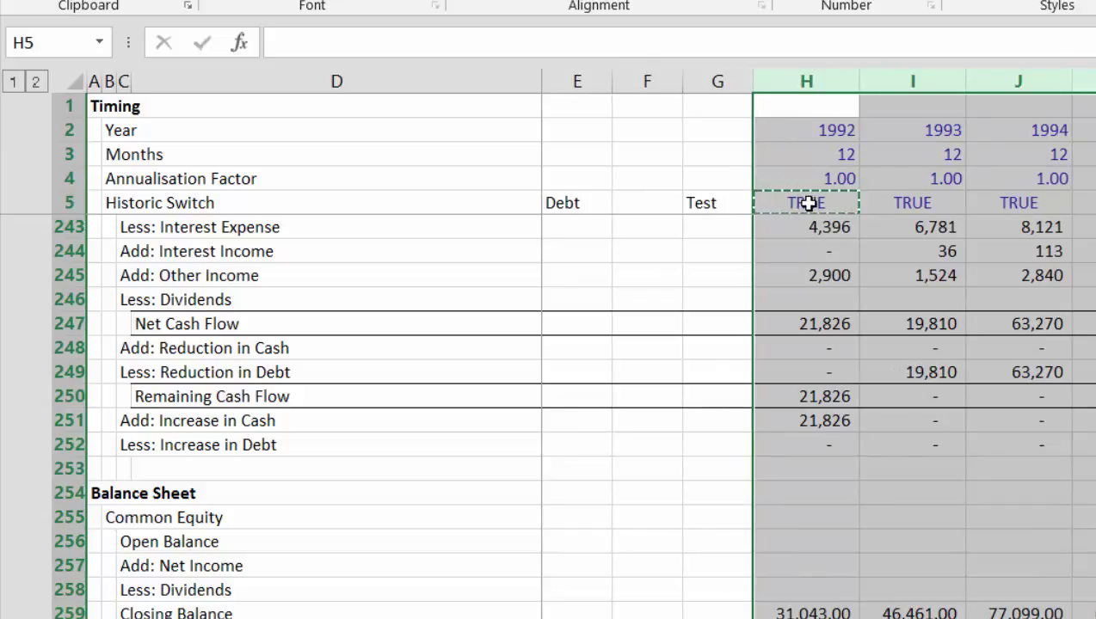
{"action": "key", "text": "Escape"}
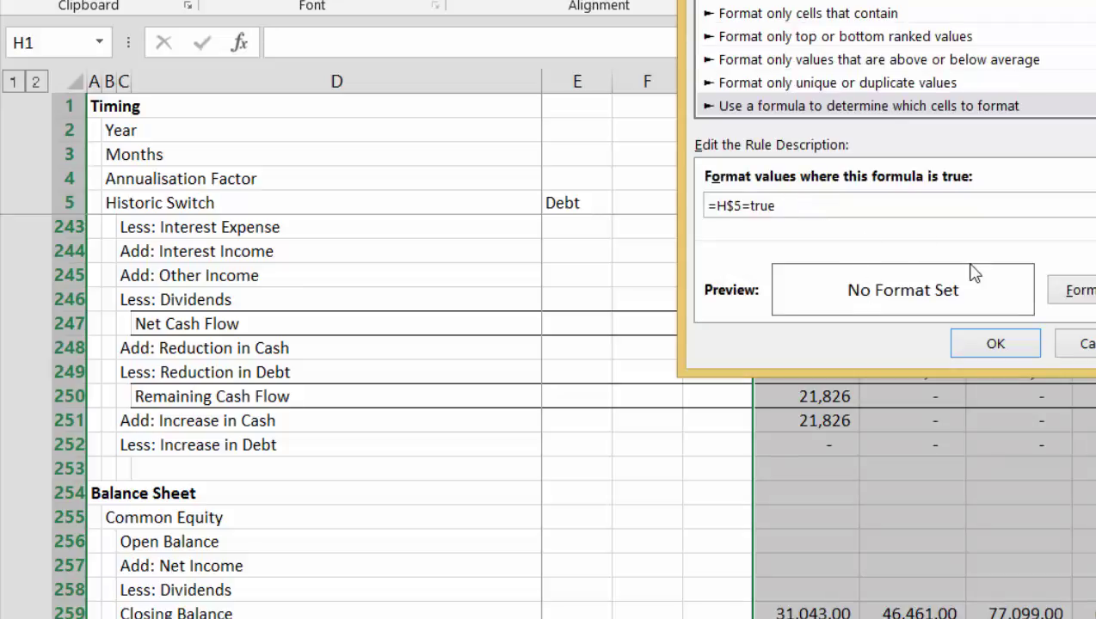
- Give the historic-period rule a light grey fill and apply it to the year columns
{"action": "left_click", "coordinate": [1073, 295]}
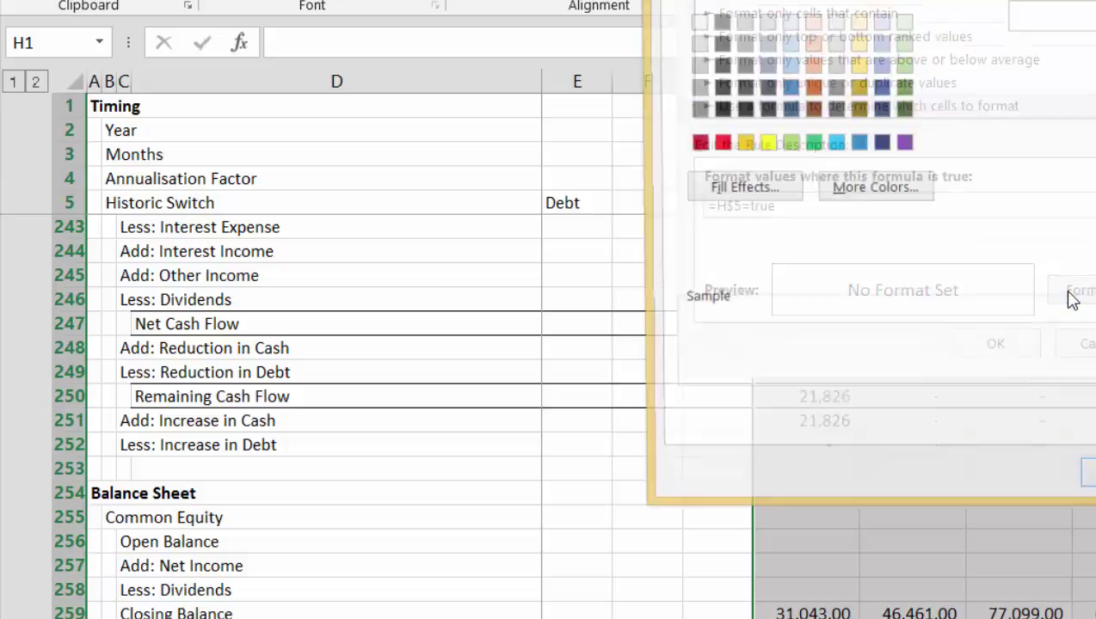
{"action": "left_click", "coordinate": [833, 23]}
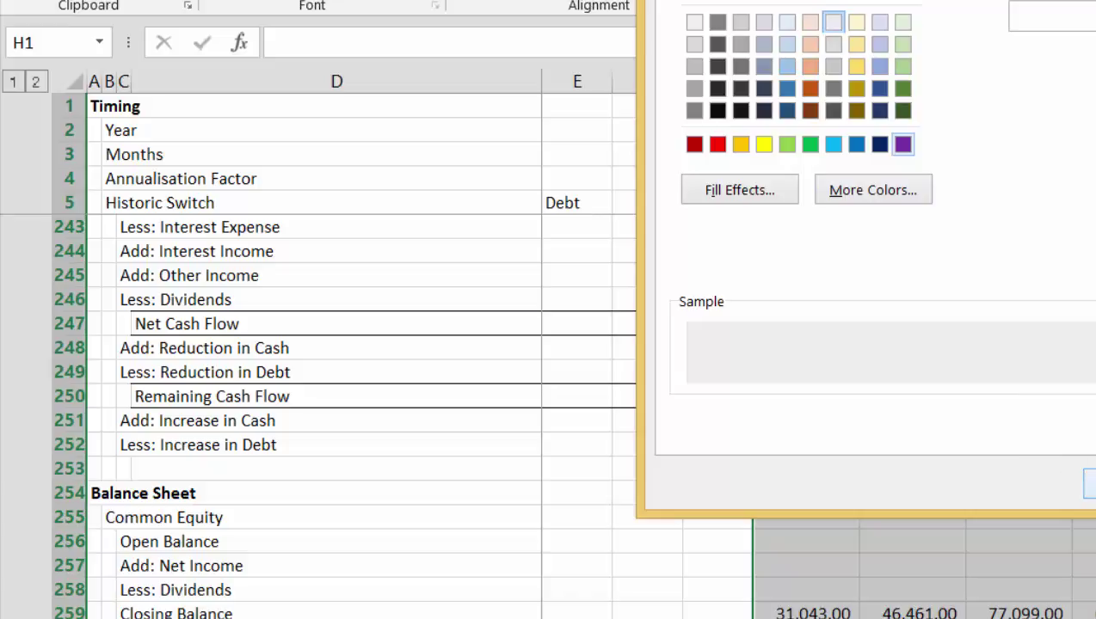
{"action": "key", "text": "Return"}
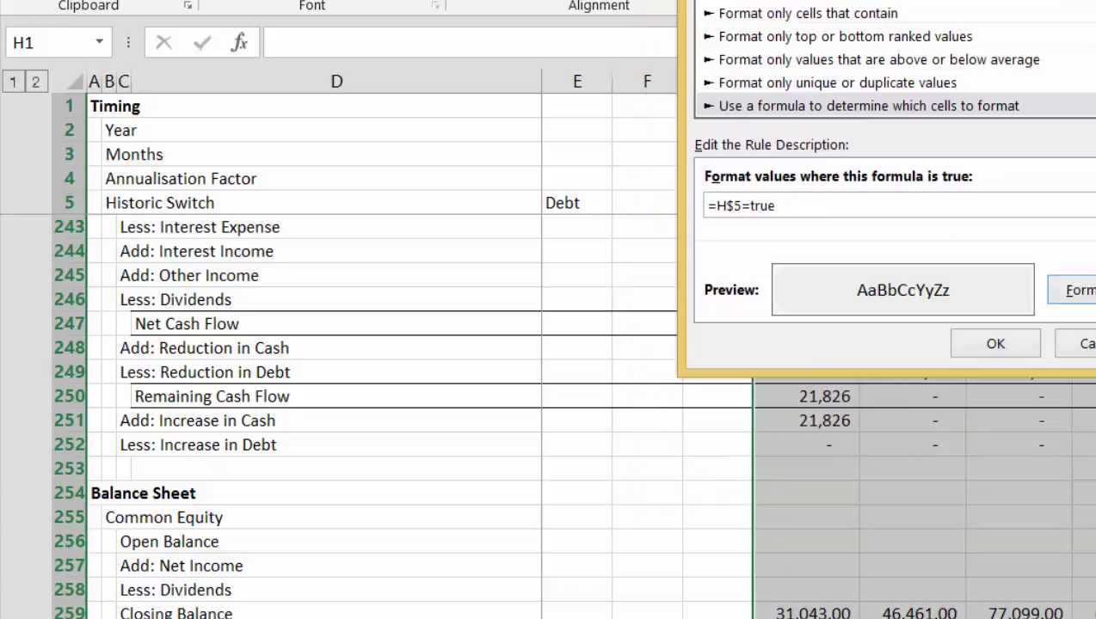
{"action": "left_click", "coordinate": [995, 344]}
{"action": "left_click", "coordinate": [988, 381]}
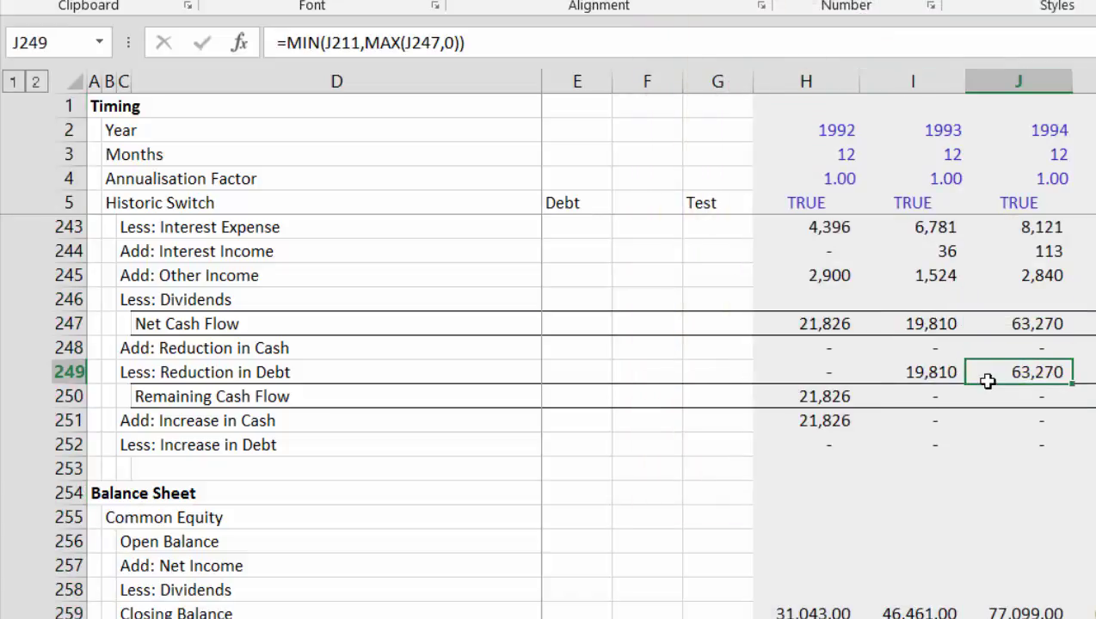
- Examine the shaded historic columns through the Assets and Liabilities and Capital rows of the Balance Sheet
{"action": "key", "text": "Down"}
{"action": "key", "text": "Left"}
{"action": "key", "text": "Left"}
{"action": "key", "text": "Page_Down"}
{"action": "key", "text": "Page_Down"}
{"action": "key", "text": "Page_Down"}
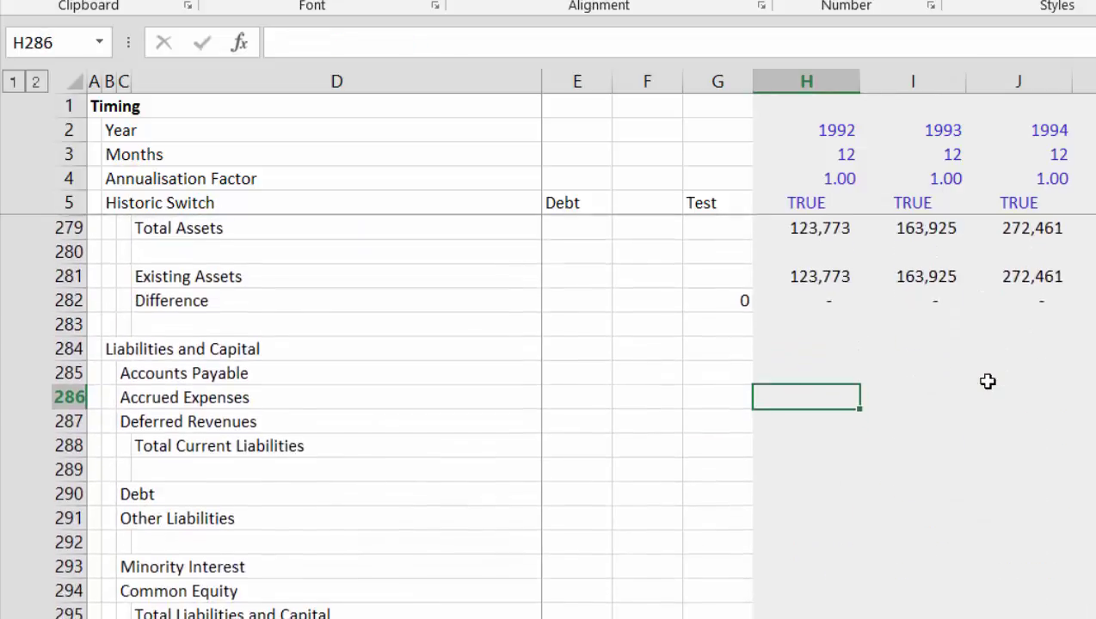
{"action": "key", "text": "Page_Up"}
{"action": "key", "text": "Page_Up"}
{"action": "key", "text": "Down"}
{"action": "key", "text": "Down"}
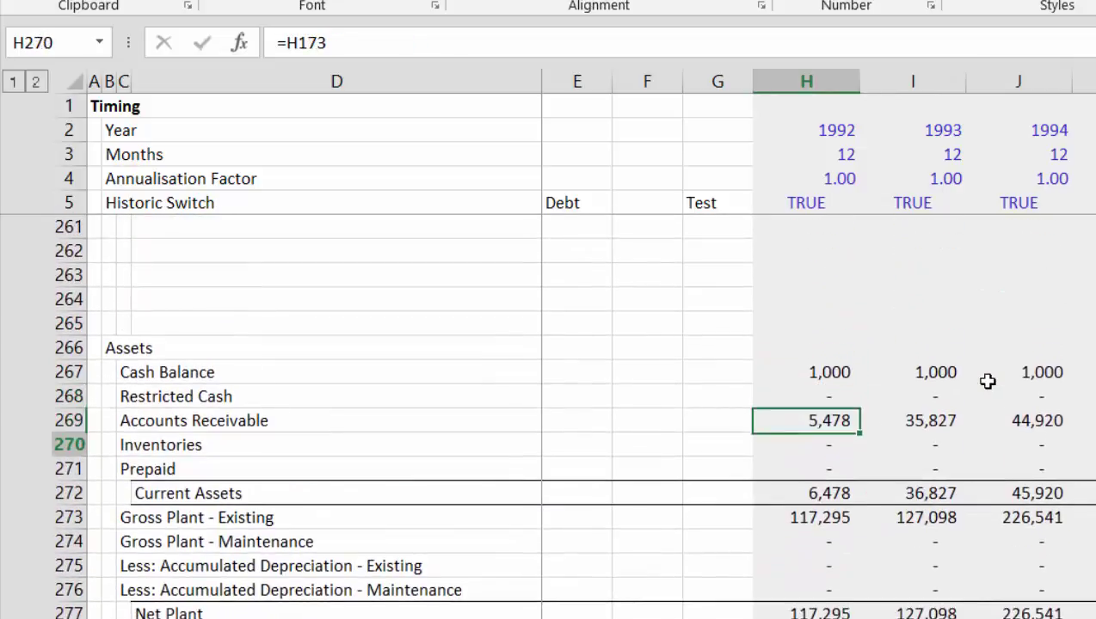
{"action": "key", "text": "Down"}
{"action": "key", "text": "Down"}
{"action": "key", "text": "Down"}
{"action": "key", "text": "Down"}
{"action": "key", "text": "Down"}
{"action": "key", "text": "Down"}
{"action": "key", "text": "Down"}
{"action": "key", "text": "Down"}
{"action": "key", "text": "Down"}
{"action": "key", "text": "Down"}
{"action": "key", "text": "Down"}
{"action": "key", "text": "Down"}
{"action": "key", "text": "Down"}
{"action": "key", "text": "Down"}
{"action": "key", "text": "Down"}
{"action": "key", "text": "Down"}
{"action": "key", "text": "Down"}
{"action": "key", "text": "Down"}
{"action": "key", "text": "Down"}
{"action": "key", "text": "Down"}
{"action": "key", "text": "Down"}
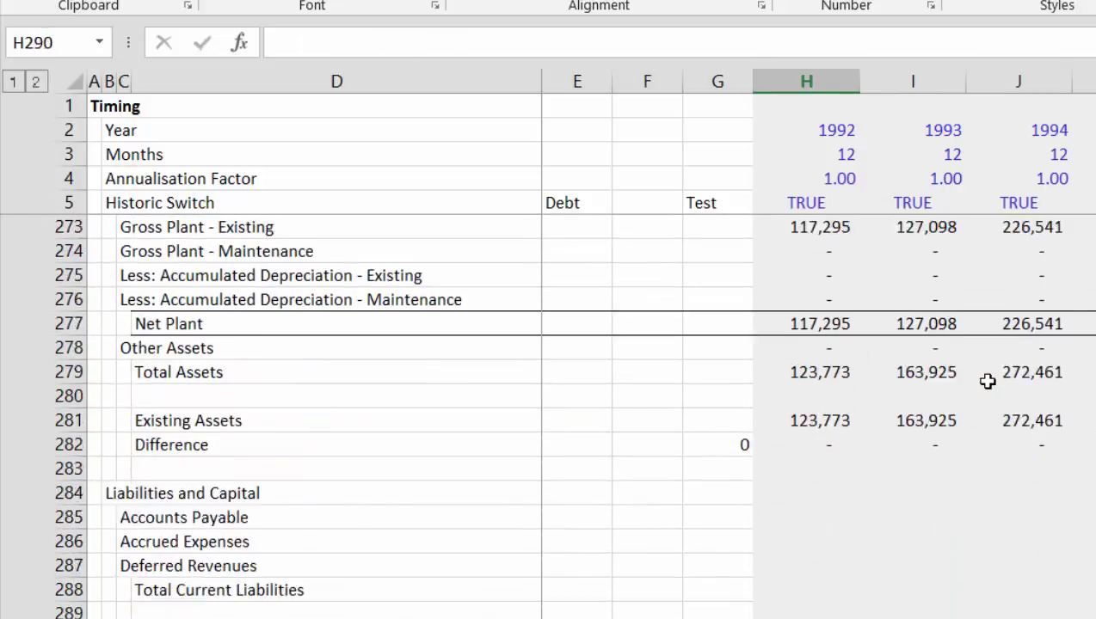
{"action": "key", "text": "Up"}
{"action": "key", "text": "Up"}
{"action": "key", "text": "Up"}
{"action": "key", "text": "Up"}
{"action": "key", "text": "Up"}
{"action": "key", "text": "Up"}
{"action": "key", "text": "Up"}
{"action": "key", "text": "Up"}
{"action": "key", "text": "Up"}
{"action": "key", "text": "Up"}
{"action": "key", "text": "Up"}
{"action": "key", "text": "Up"}
{"action": "key", "text": "Up"}
{"action": "key", "text": "Up"}
{"action": "key", "text": "Up"}
{"action": "key", "text": "Up"}
{"action": "key", "text": "Up"}
{"action": "key", "text": "Up"}
{"action": "key", "text": "Up"}
{"action": "key", "text": "Up"}
{"action": "key", "text": "Up"}
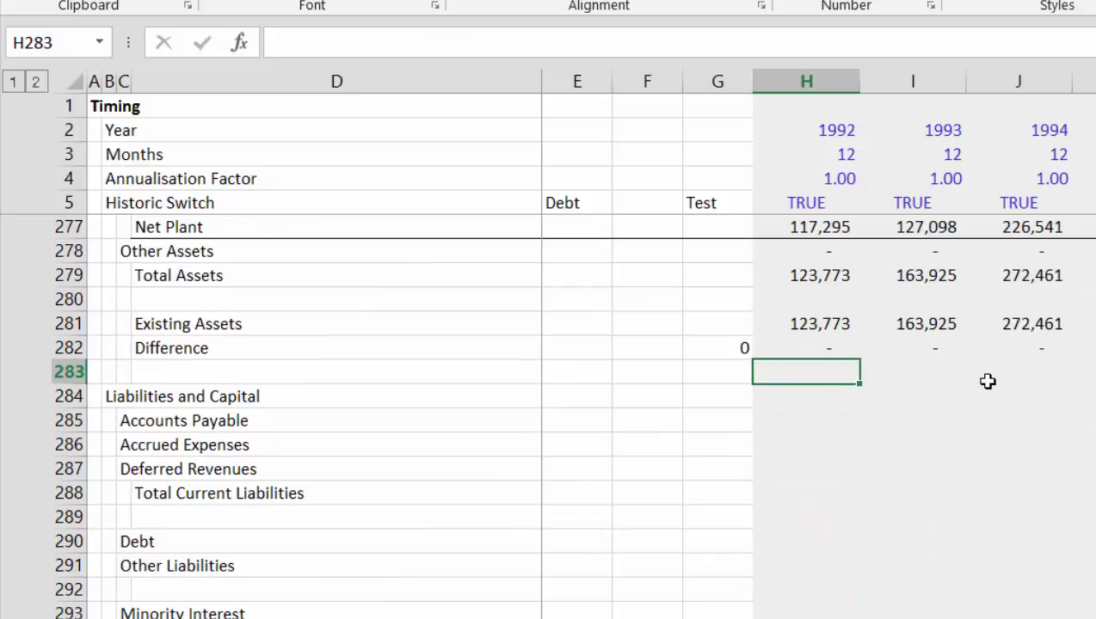
{"action": "key", "text": "Up"}
{"action": "key", "text": "Up"}
{"action": "key", "text": "Up"}
{"action": "key", "text": "Up"}
{"action": "key", "text": "Up"}
{"action": "key", "text": "Up"}
{"action": "key", "text": "Up"}
{"action": "key", "text": "Up"}
{"action": "key", "text": "Up"}
{"action": "key", "text": "Up"}
{"action": "key", "text": "Up"}
{"action": "key", "text": "Up"}
{"action": "key", "text": "Up"}
{"action": "key", "text": "Up"}
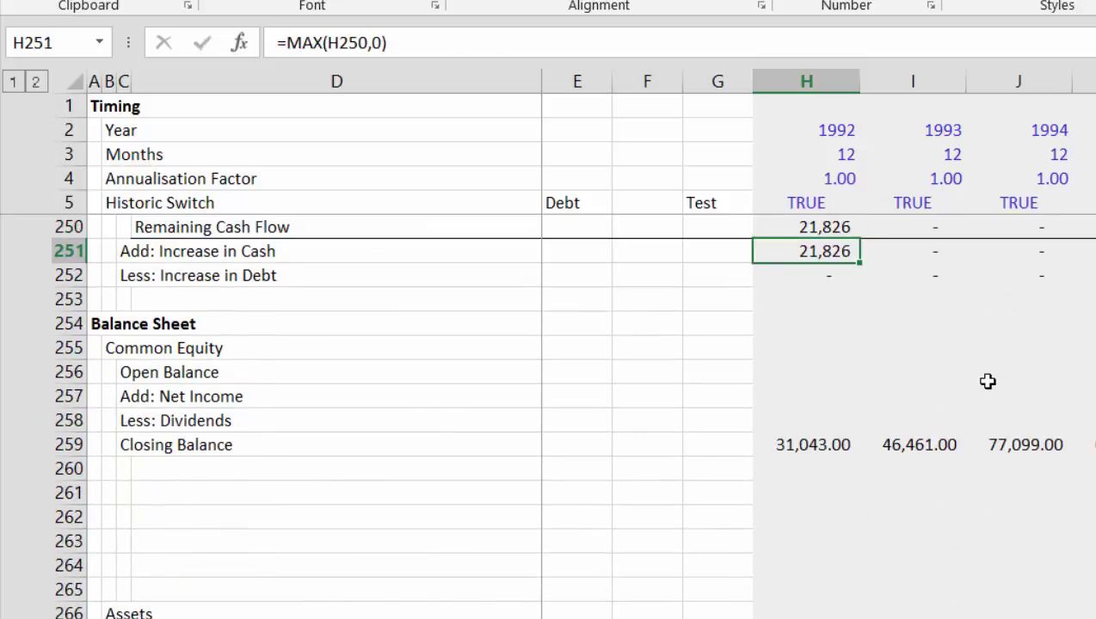
- Link the 1992 Common Equity Open Balance in H256 to the prior period's Closing Balance with =G259
{"action": "key", "text": "Down"}
{"action": "key", "text": "Down"}
{"action": "key", "text": "Down"}
{"action": "key", "text": "Down"}
{"action": "key", "text": "Down"}
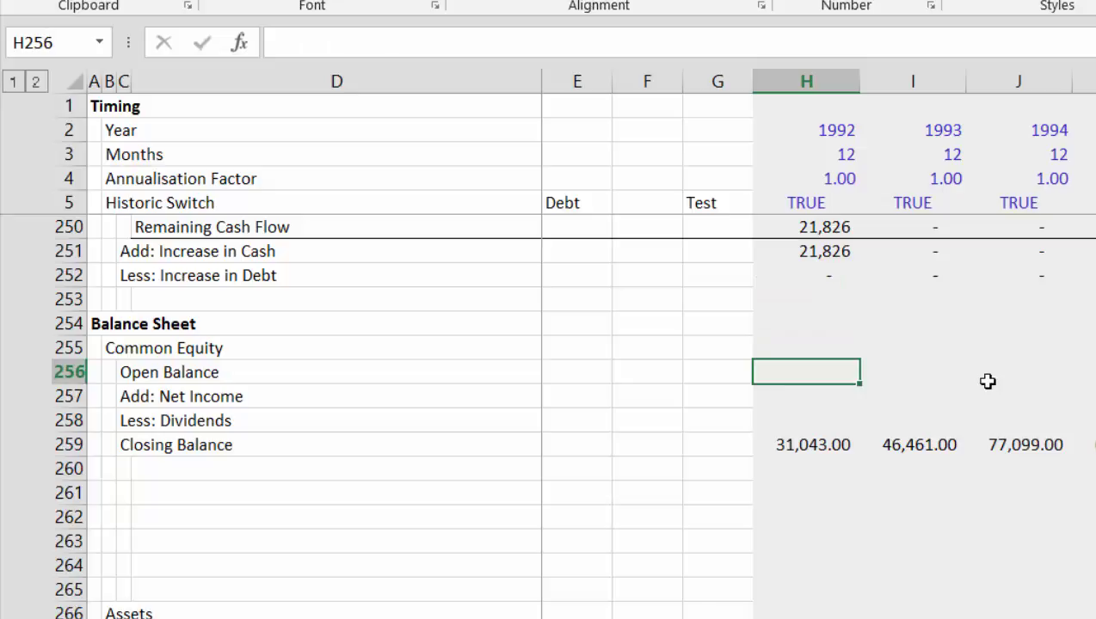
{"action": "type", "text": "="}
{"action": "key", "text": "Down"}
{"action": "key", "text": "Down"}
{"action": "key", "text": "Down"}
{"action": "key", "text": "Left"}
{"action": "key", "text": "Return"}
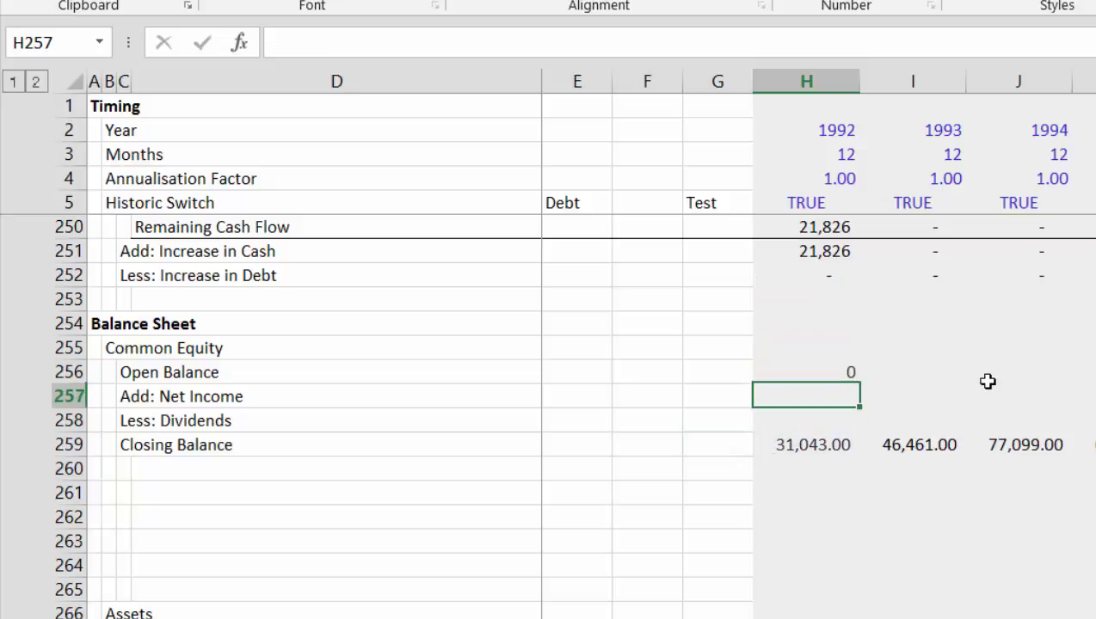
- Fill the H256 Open Balance formula across the remaining year columns
{"action": "key", "text": "Up"}
{"action": "key", "text": "shift+Down"}
{"action": "key", "text": "shift+Down"}
{"action": "key", "text": "shift+Down"}
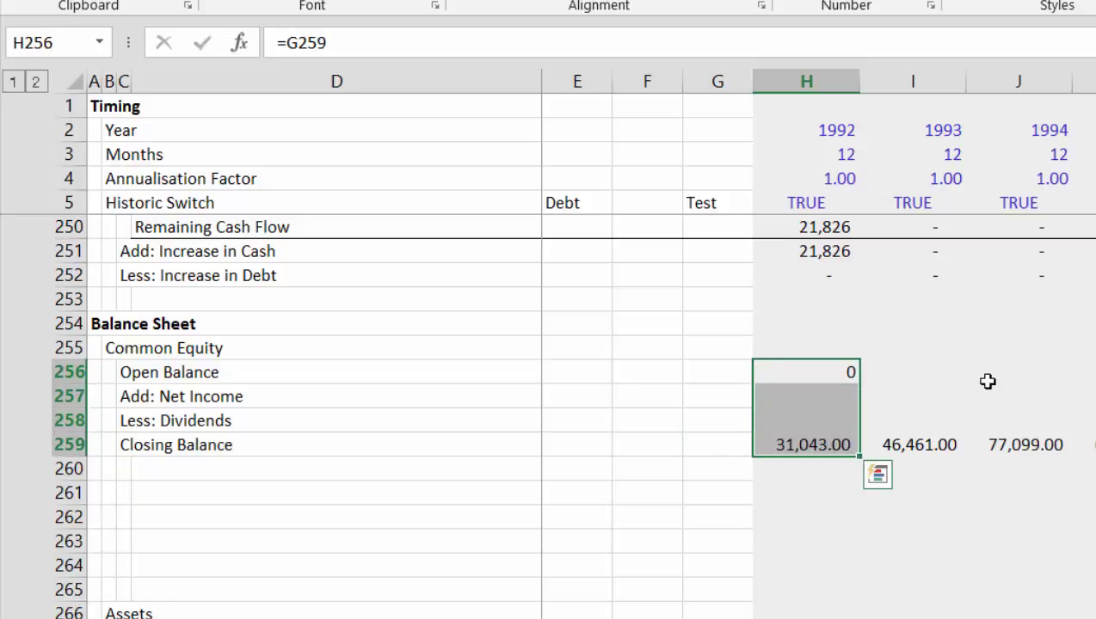
{"action": "key", "text": "ctrl+r"}
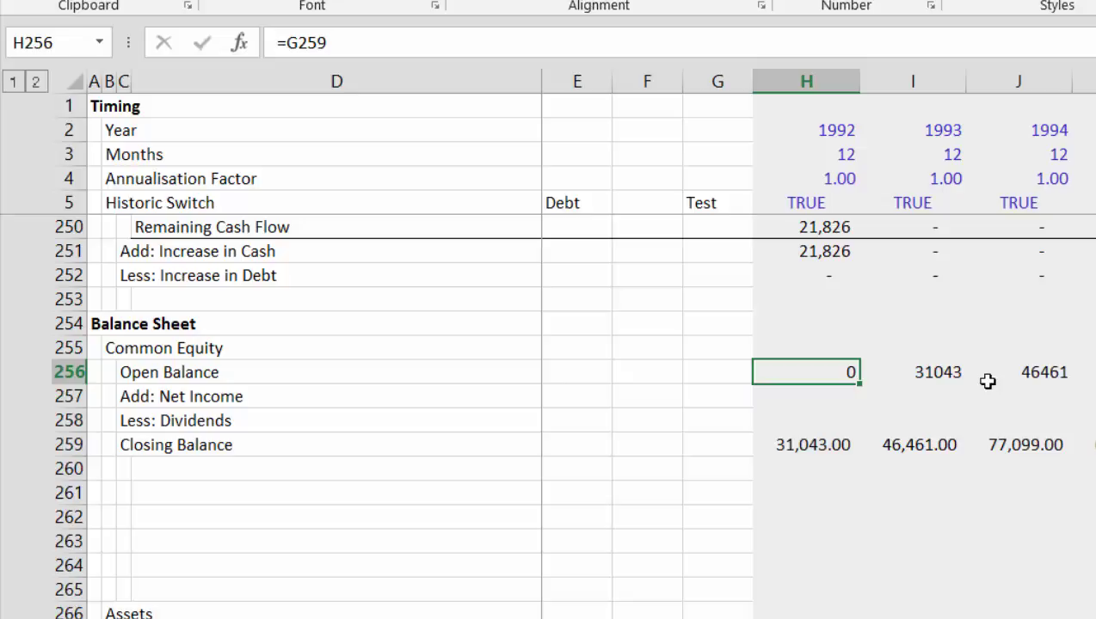
- Format the Common Equity rows 256 to 259 across all years with the comma style and one decimal place
{"action": "key", "text": "shift+Down"}
{"action": "key", "text": "shift+Down"}
{"action": "key", "text": "shift+Down"}
{"action": "key", "text": "ctrl+shift+Right"}
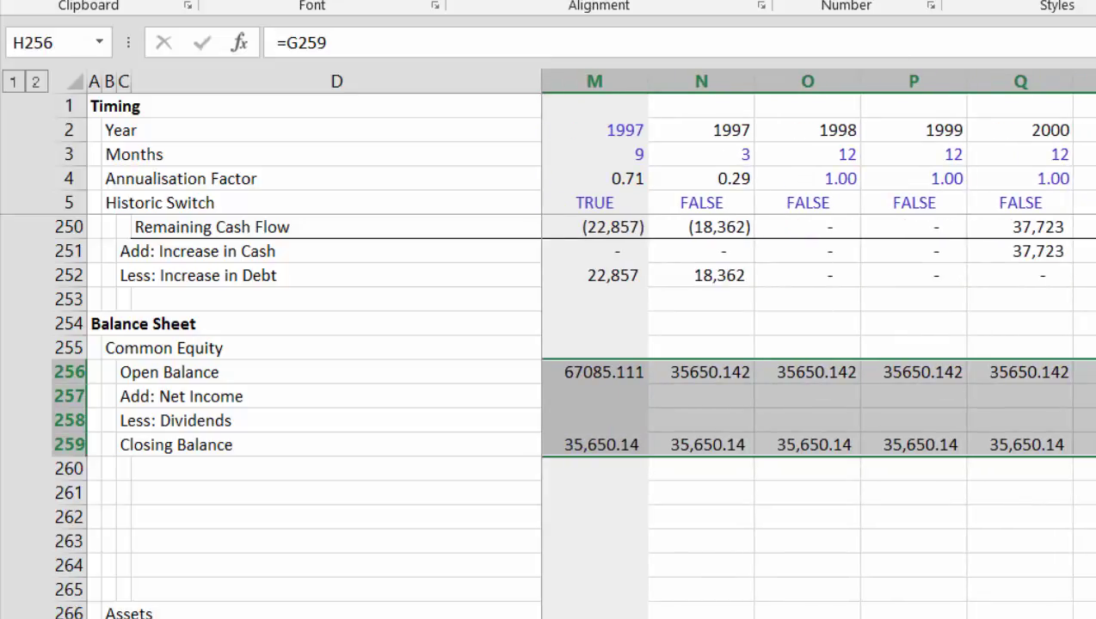
{"action": "key", "text": "ctrl+shift+1"}
{"action": "key", "text": "alt+h"}
{"action": "key", "text": "9"}
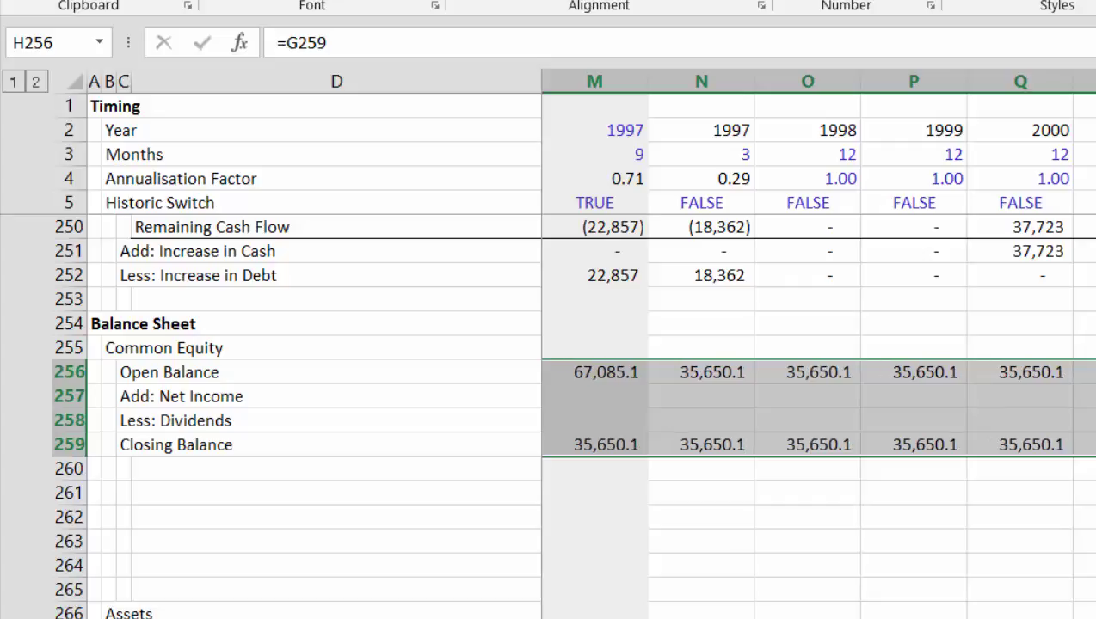
{"action": "key", "text": "Left"}
{"action": "key", "text": "Right"}
{"action": "key", "text": "Down"}
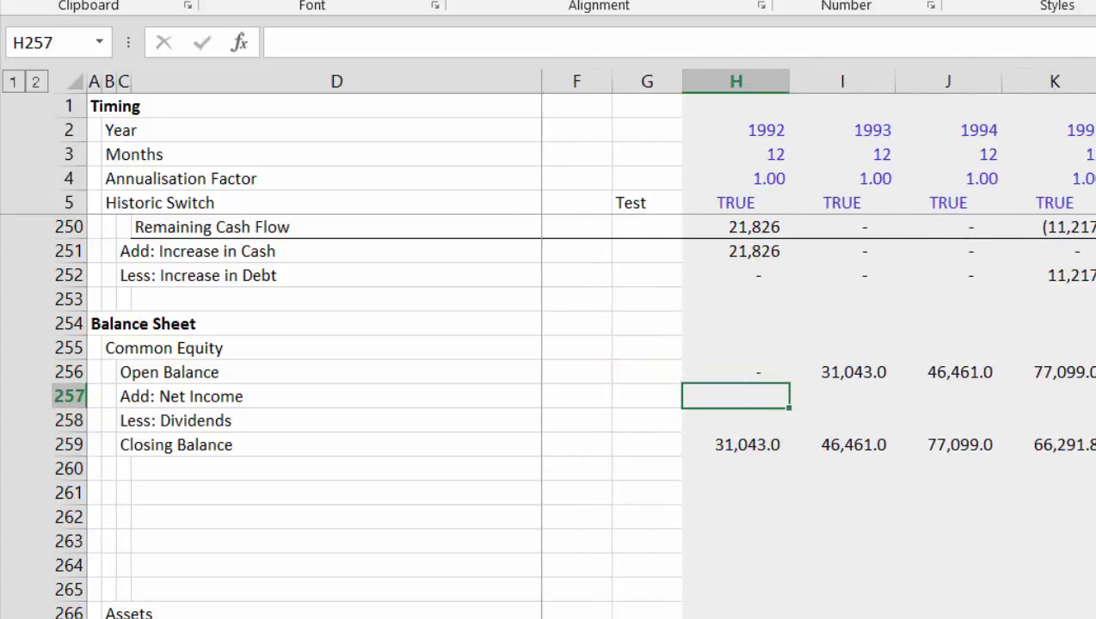
- Link the 1992 Add: Net Income cell H257 to Net Income after Minority Interest with =H232
{"action": "type", "text": "="}
{"action": "key", "text": "Up"}
{"action": "key", "text": "Up"}
{"action": "key", "text": "Up"}
{"action": "key", "text": "Up"}
{"action": "key", "text": "Up"}
{"action": "key", "text": "Up"}
{"action": "key", "text": "Up"}
{"action": "key", "text": "Up"}
{"action": "key", "text": "Up"}
{"action": "key", "text": "Up"}
{"action": "key", "text": "Up"}
{"action": "key", "text": "Up"}
{"action": "key", "text": "Up"}
{"action": "key", "text": "Up"}
{"action": "key", "text": "Up"}
{"action": "key", "text": "Up"}
{"action": "key", "text": "Up"}
{"action": "key", "text": "Up"}
{"action": "key", "text": "Up"}
{"action": "key", "text": "Up"}
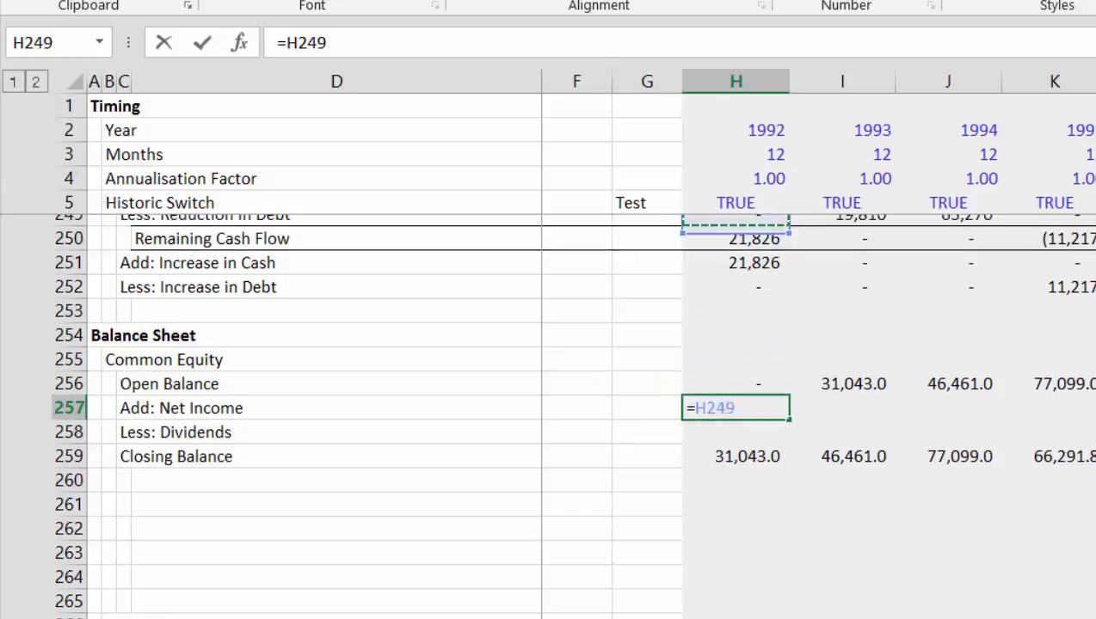
{"action": "key", "text": "Up"}
{"action": "key", "text": "Up"}
{"action": "key", "text": "Up"}
{"action": "key", "text": "Up"}
{"action": "key", "text": "Up"}
{"action": "key", "text": "Up"}
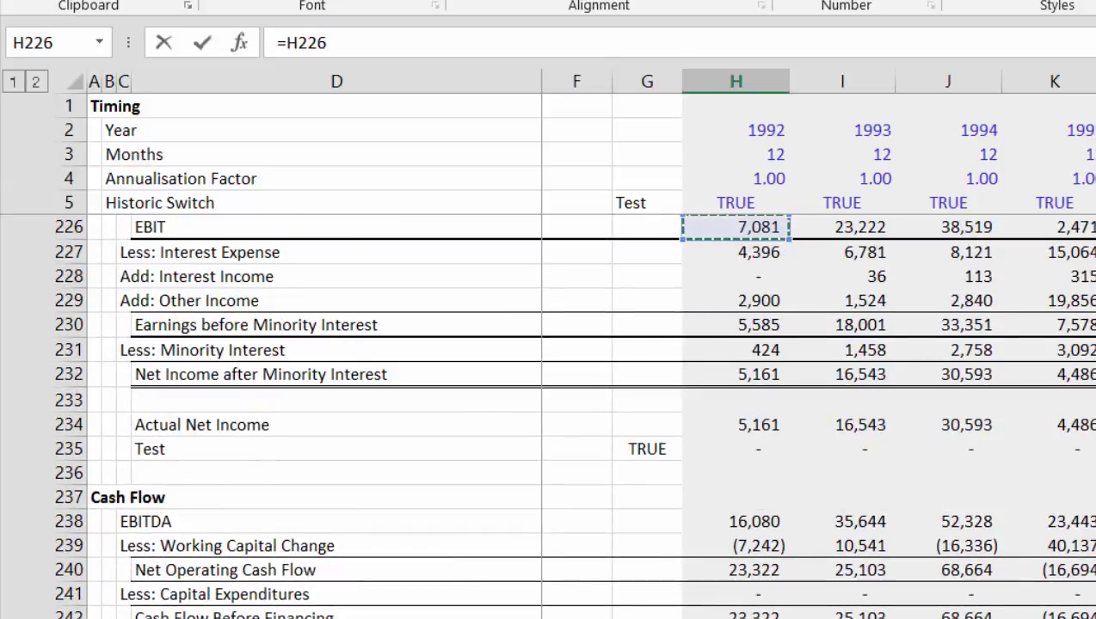
{"action": "key", "text": "Down"}
{"action": "key", "text": "Down"}
{"action": "key", "text": "Down"}
{"action": "key", "text": "Down"}
{"action": "key", "text": "Down"}
{"action": "key", "text": "Down"}
{"action": "key", "text": "Down"}
{"action": "key", "text": "Down"}
{"action": "key", "text": "Down"}
{"action": "key", "text": "Down"}
{"action": "key", "text": "Down"}
{"action": "key", "text": "Down"}
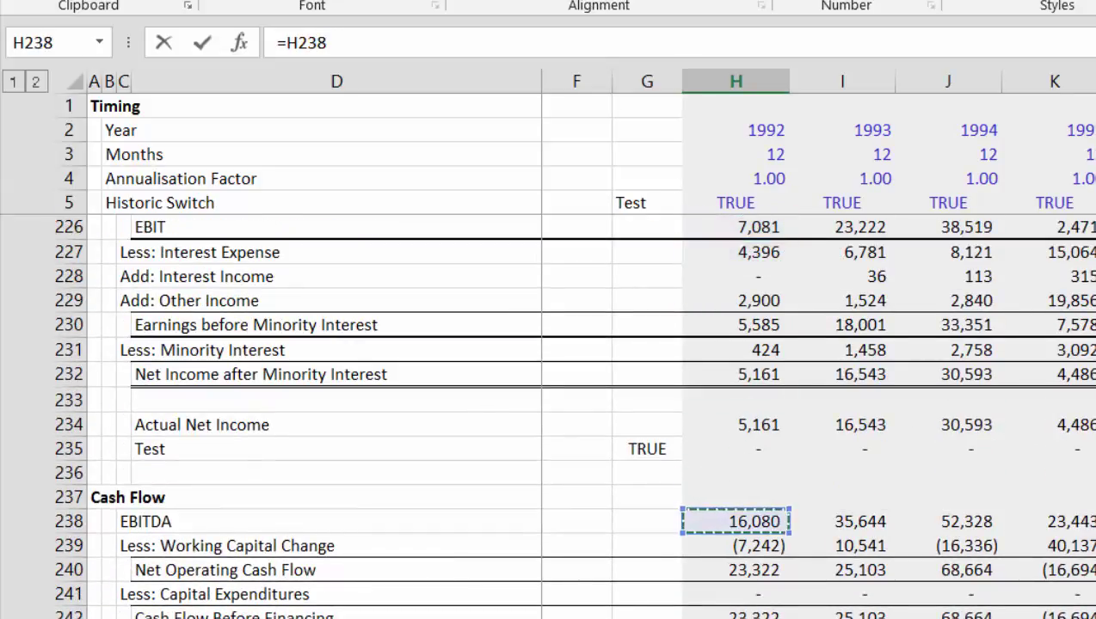
{"action": "key", "text": "Up"}
{"action": "key", "text": "Up"}
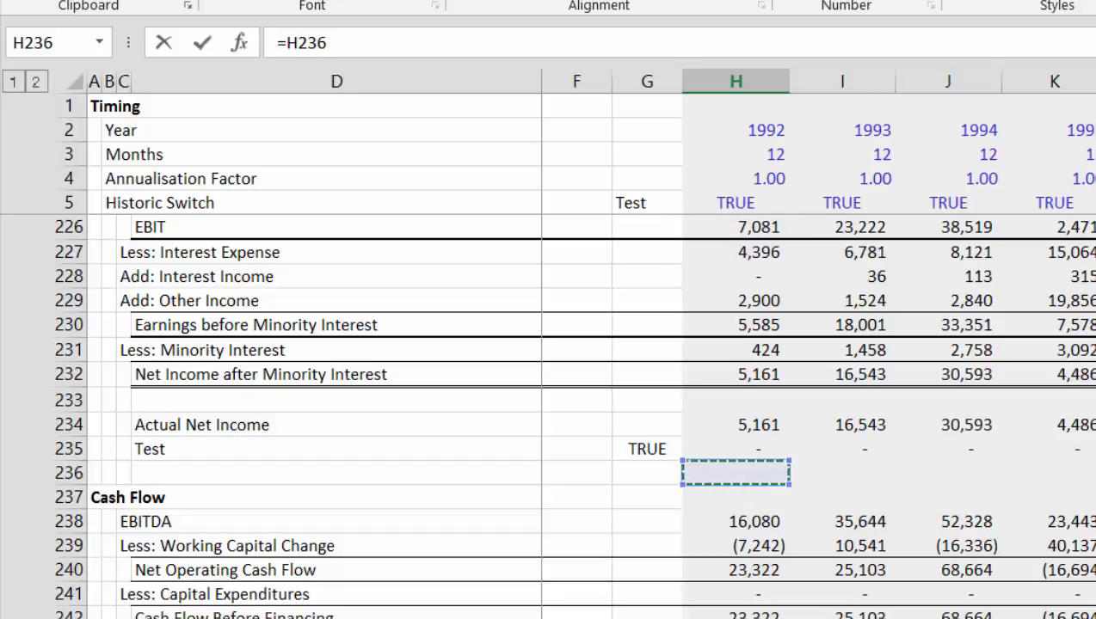
{"action": "key", "text": "Up"}
{"action": "key", "text": "Up"}
{"action": "key", "text": "Up"}
{"action": "key", "text": "Up"}
{"action": "key", "text": "Up"}
{"action": "key", "text": "Up"}
{"action": "key", "text": "Up"}
{"action": "key", "text": "Up"}
{"action": "key", "text": "Down"}
{"action": "key", "text": "Down"}
{"action": "key", "text": "Down"}
{"action": "key", "text": "Down"}
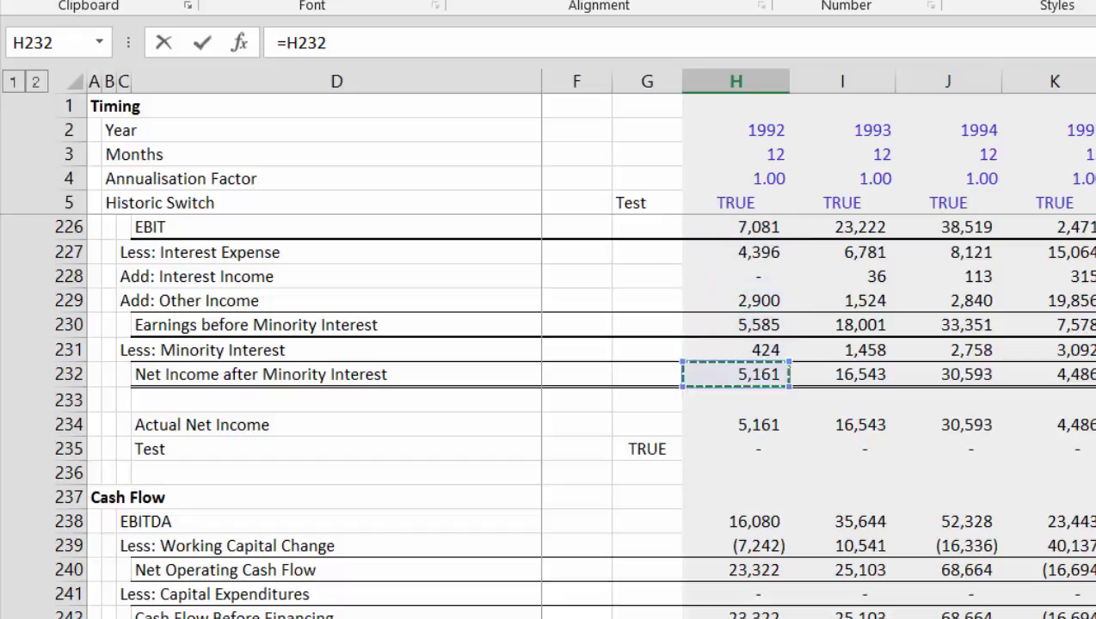
{"action": "key", "text": "Return"}
- Fill the H257 Net Income formula across the remaining year columns
{"action": "key", "text": "Up"}
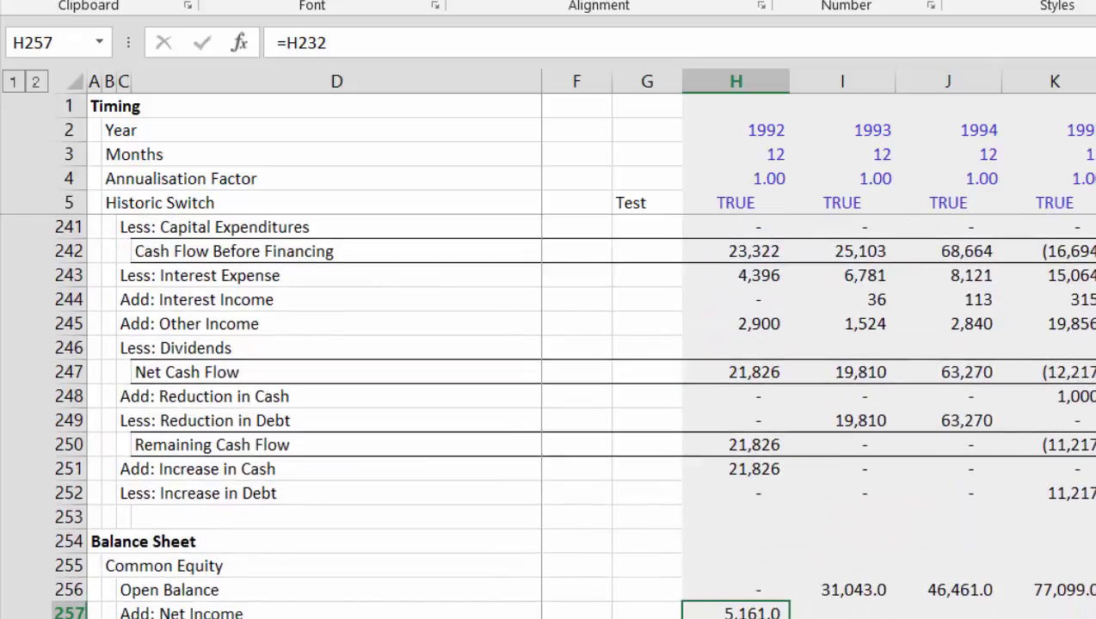
{"action": "key", "text": "ctrl+shift+Right"}
{"action": "key", "text": "ctrl+r"}
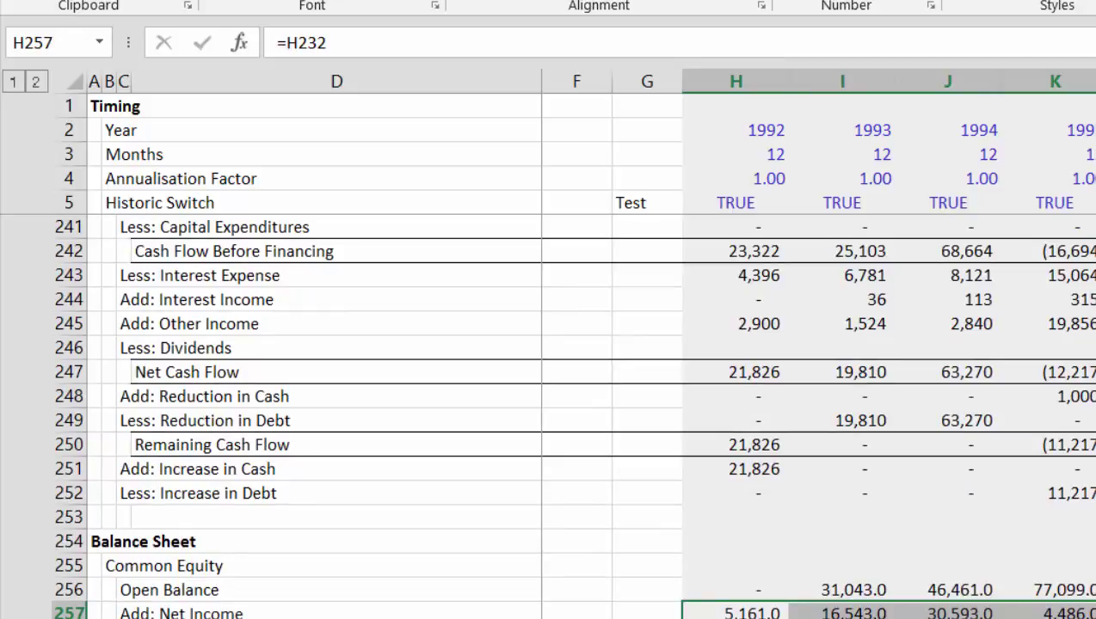
- Examine the Common Equity Closing Balance formulas in row 259 across the historic and forecast years
{"action": "key", "text": "Down"}
{"action": "key", "text": "Down"}
{"action": "key", "text": "Down"}
{"action": "key", "text": "Down"}
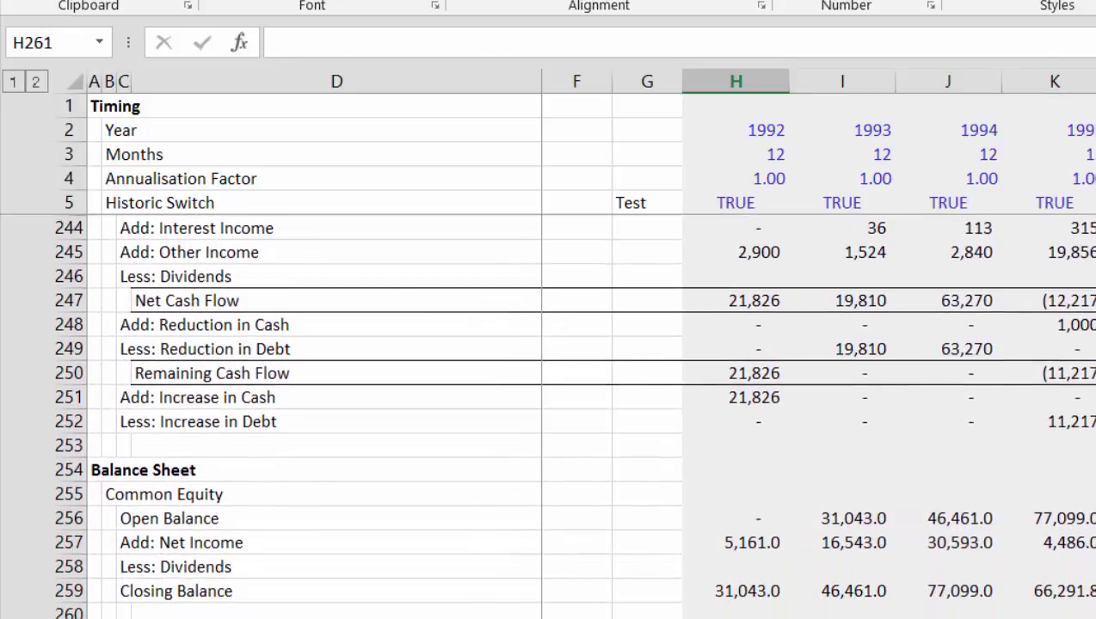
{"action": "key", "text": "Up"}
{"action": "key", "text": "Up"}
{"action": "key", "text": "Up"}
{"action": "key", "text": "Down"}
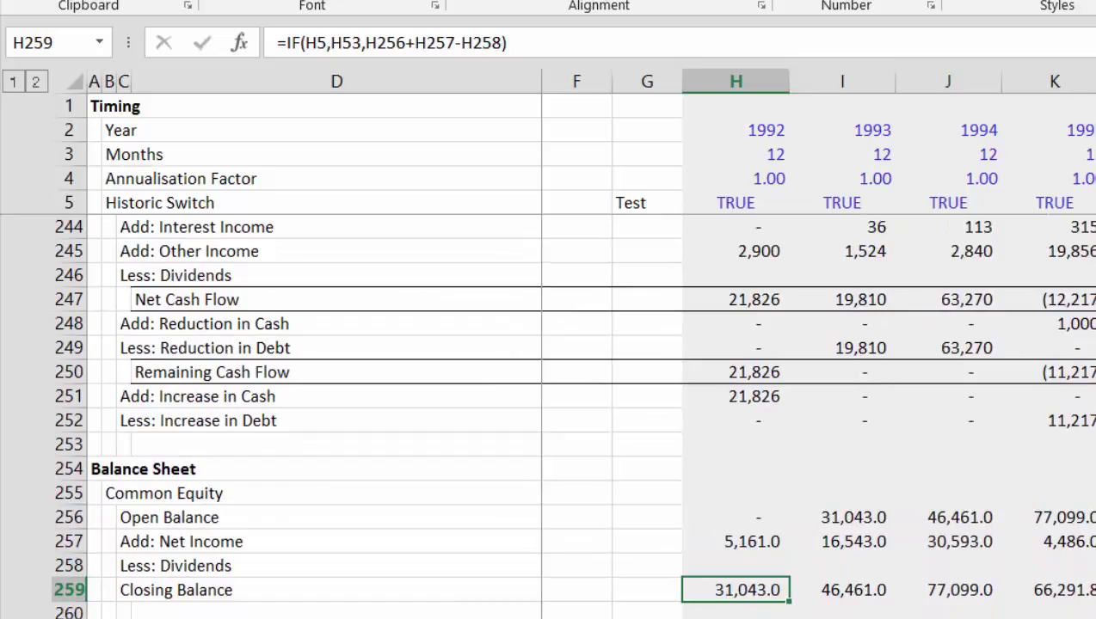
{"action": "key", "text": "Right"}
{"action": "key", "text": "Right"}
{"action": "key", "text": "Right"}
{"action": "key", "text": "Right"}
{"action": "key", "text": "Right"}
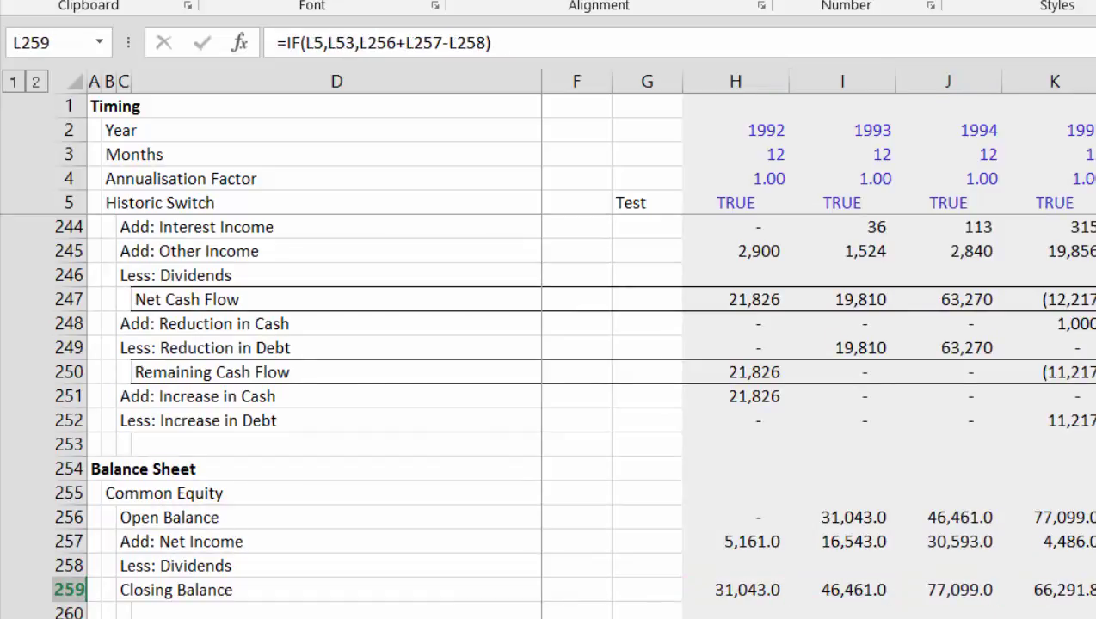
{"action": "key", "text": "Right"}
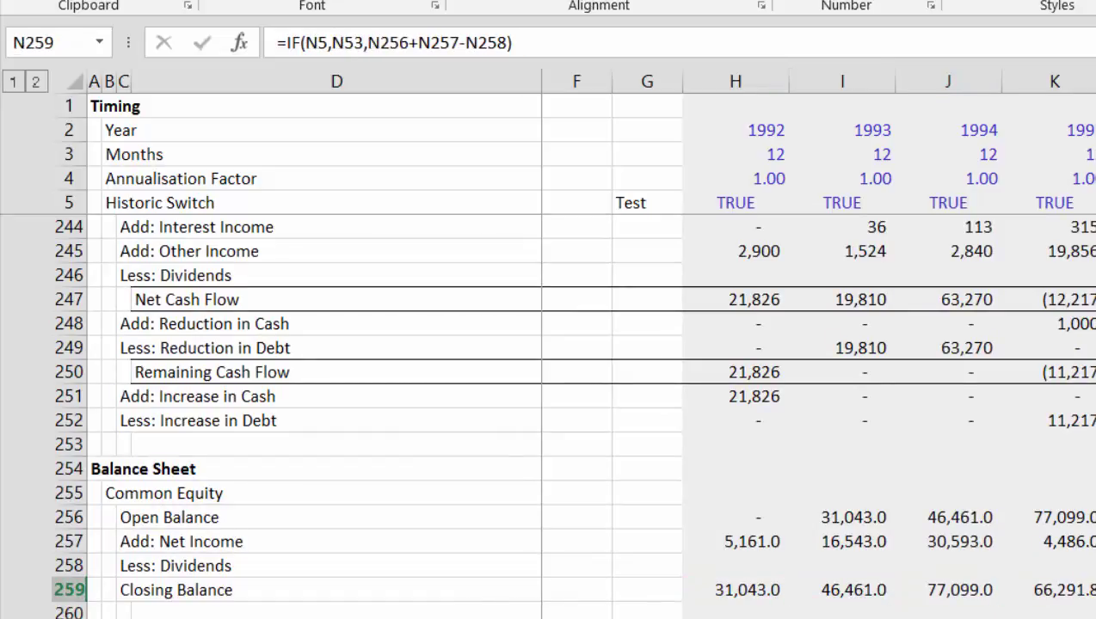
{"action": "key", "text": "Right"}
{"action": "key", "text": "Right"}
{"action": "key", "text": "Right"}
{"action": "key", "text": "Right"}
{"action": "key", "text": "Right"}
{"action": "key", "text": "Right"}
{"action": "key", "text": "Right"}
{"action": "key", "text": "Right"}
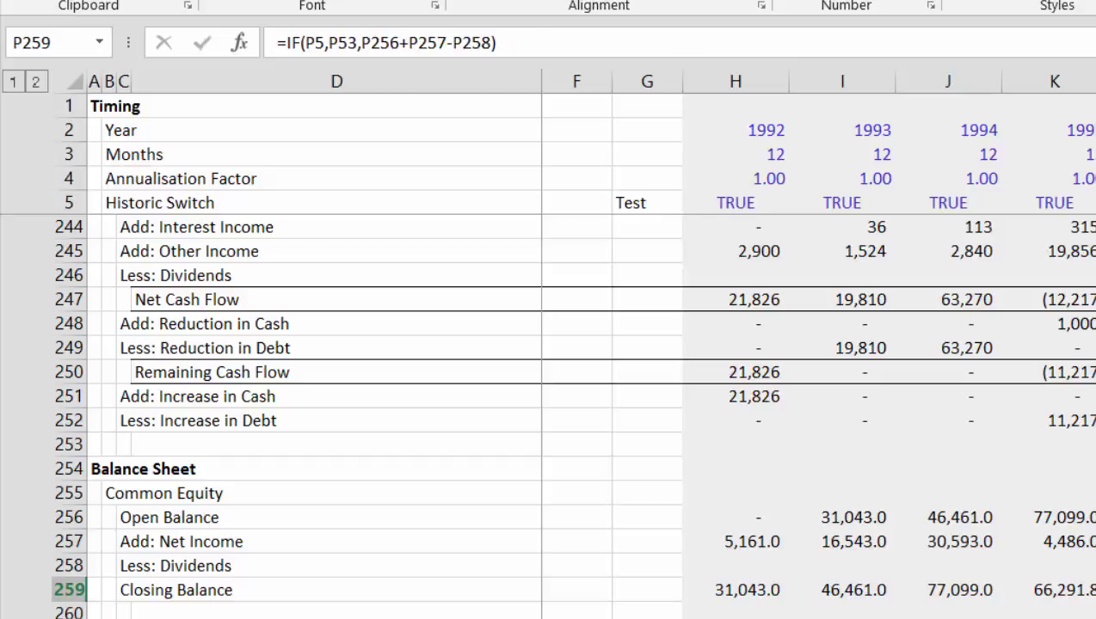
{"action": "key", "text": "Left"}
{"action": "key", "text": "Left"}
{"action": "key", "text": "Left"}
{"action": "key", "text": "Left"}
{"action": "key", "text": "Left"}
{"action": "key", "text": "Left"}
{"action": "key", "text": "Left"}
{"action": "key", "text": "Left"}
{"action": "key", "text": "Left"}
{"action": "key", "text": "Left"}
{"action": "key", "text": "Left"}
{"action": "key", "text": "Left"}
{"action": "key", "text": "Left"}
{"action": "key", "text": "Left"}
{"action": "key", "text": "Left"}
{"action": "key", "text": "Left"}
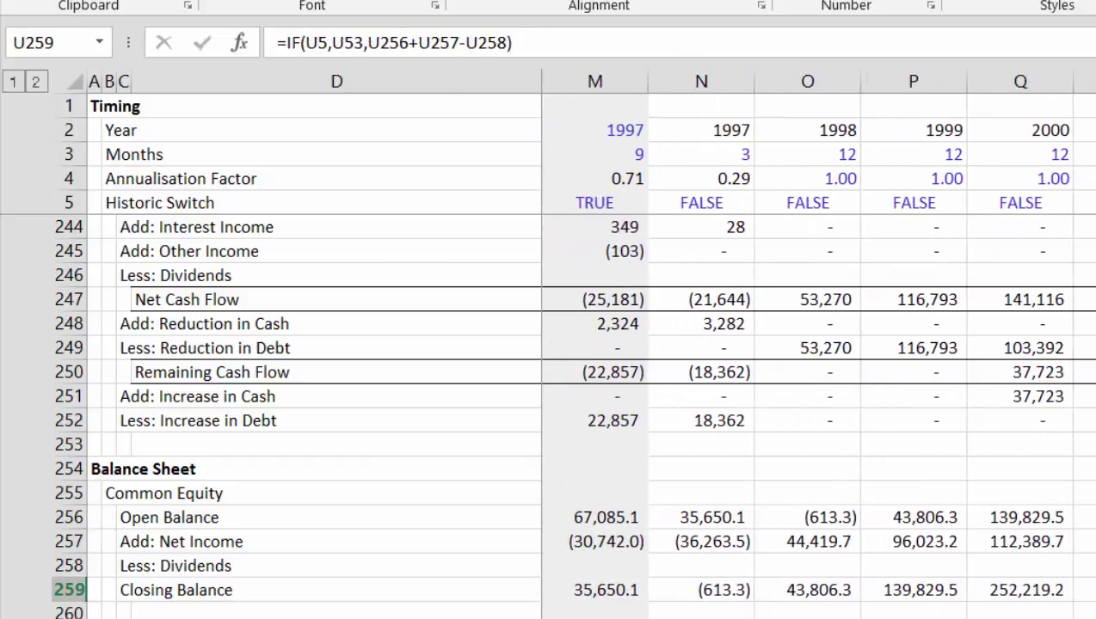
- Enter the subsection heading Minority Interest in B261, below the Common Equity roll-forward
{"action": "key", "text": "Down"}
{"action": "key", "text": "Down"}
{"action": "key", "text": "Down"}
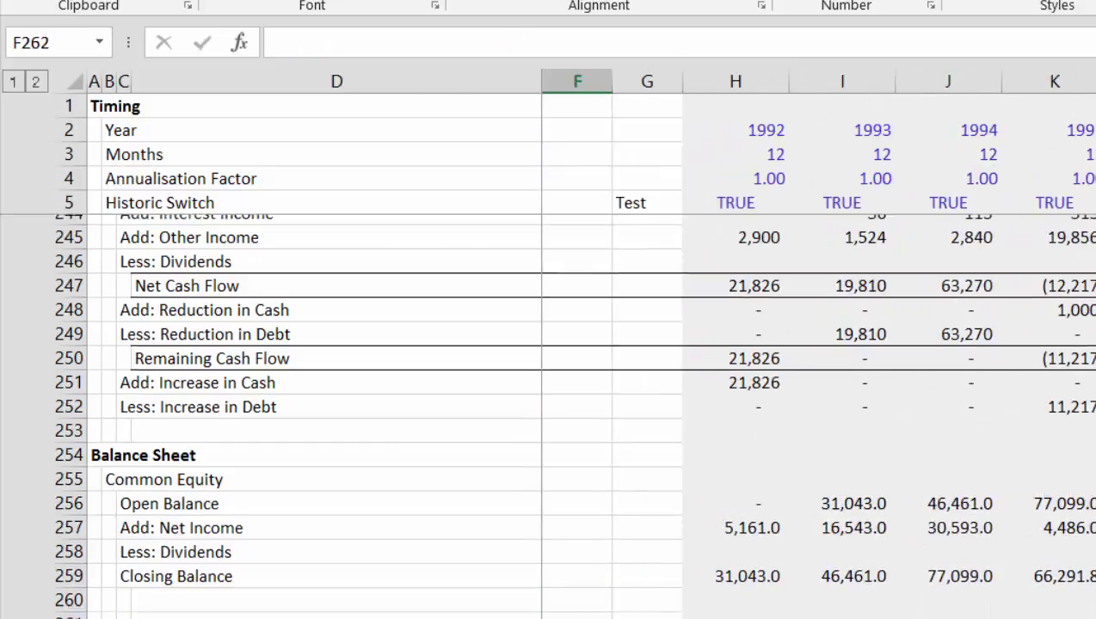
{"action": "key", "text": "Up"}
{"action": "key", "text": "Left"}
{"action": "key", "text": "Left"}
{"action": "key", "text": "Left"}
{"action": "key", "text": "Left"}
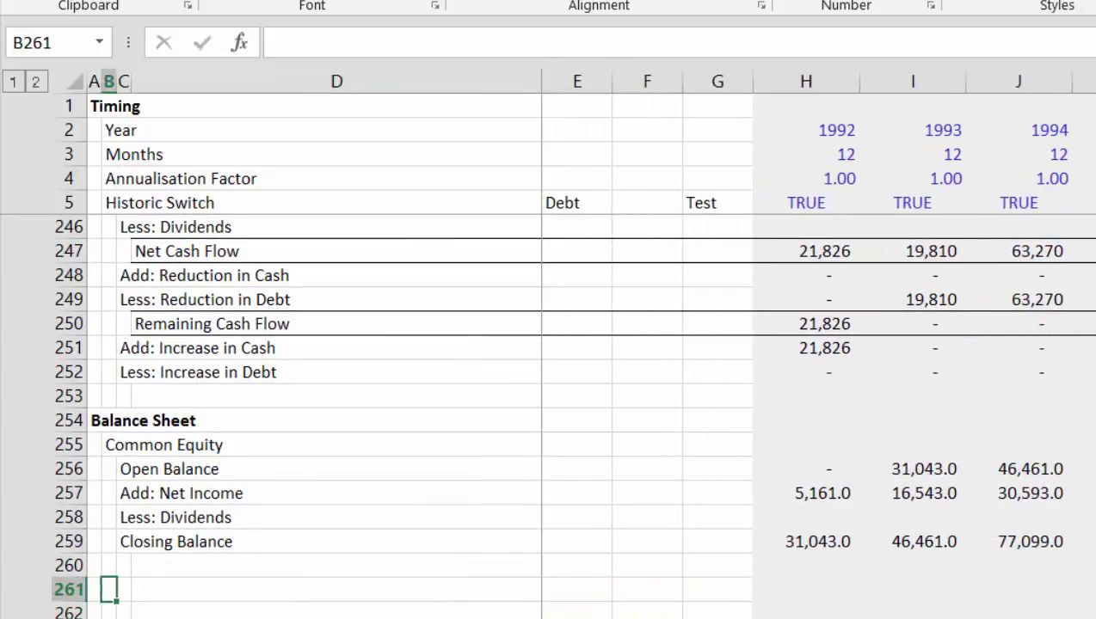
{"action": "key", "text": "Left"}
{"action": "key", "text": "Right"}
{"action": "type", "text": "Mi"}
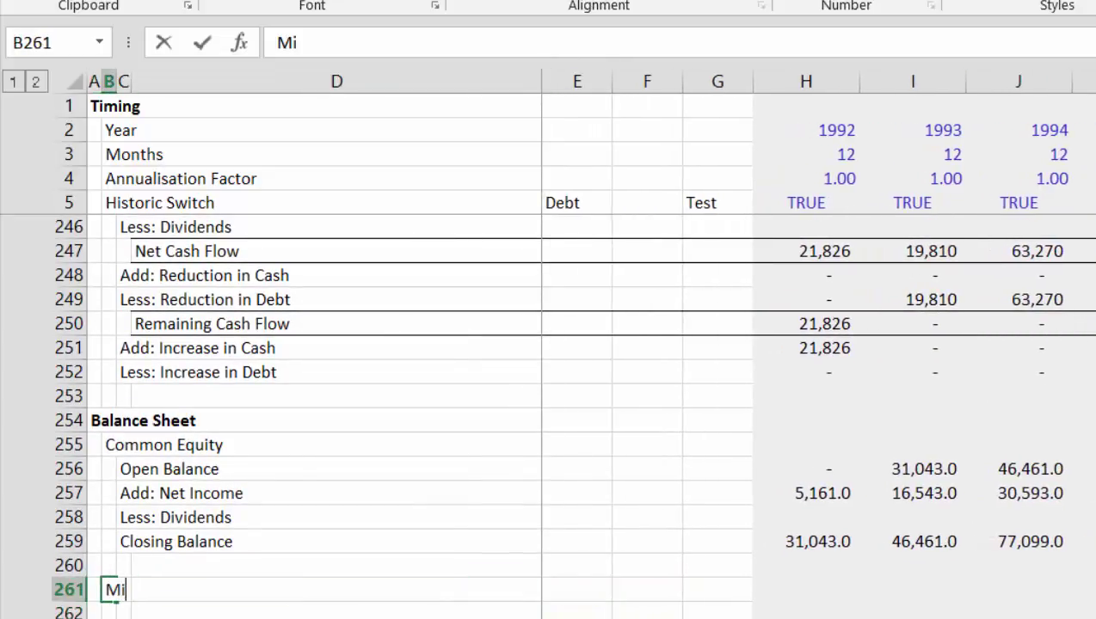
{"action": "type", "text": "nority Intere"}
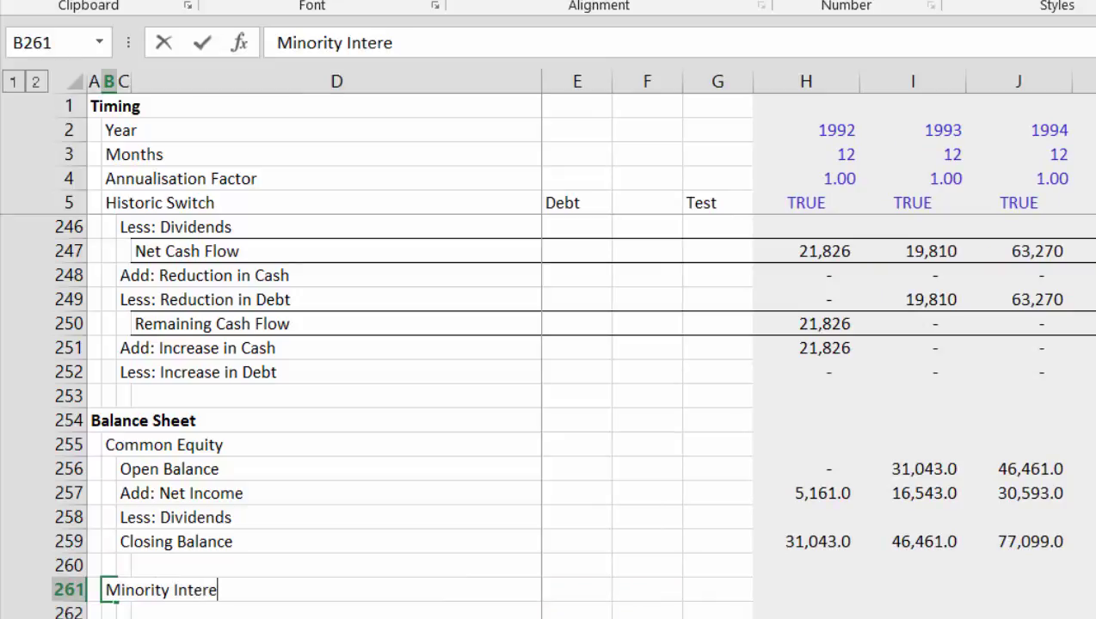
{"action": "type", "text": "st"}
{"action": "key", "text": "Return"}
- Label the first Minority Interest line in C262 as Opening Balance
{"action": "key", "text": "Return"}
{"action": "left_click", "coordinate": [124, 612]}
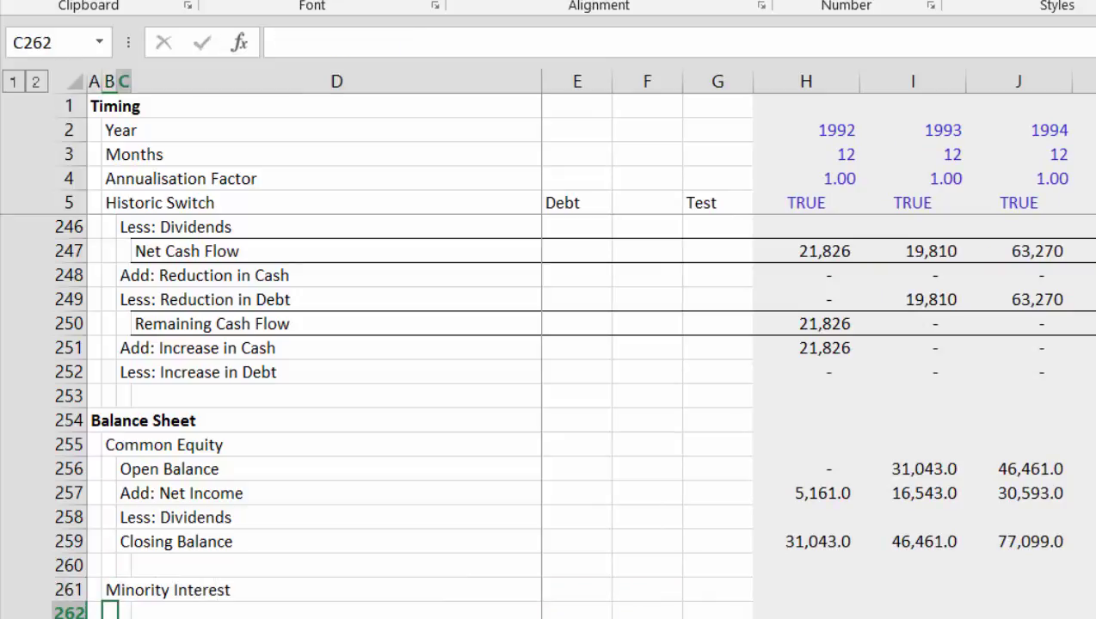
{"action": "type", "text": "Op"}
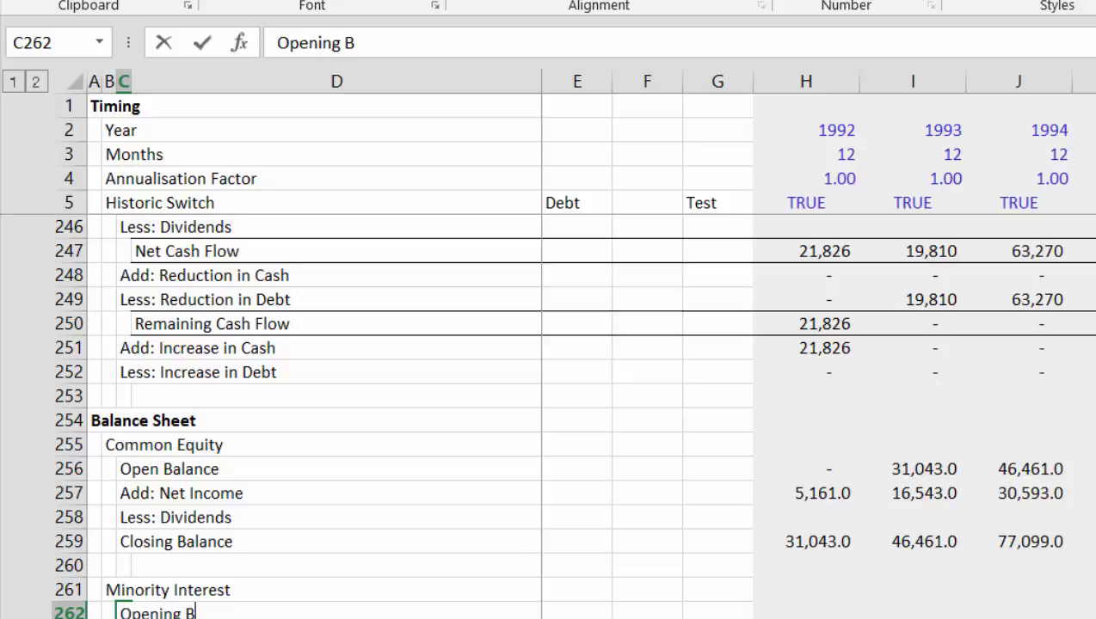
{"action": "type", "text": "ening Balance"}
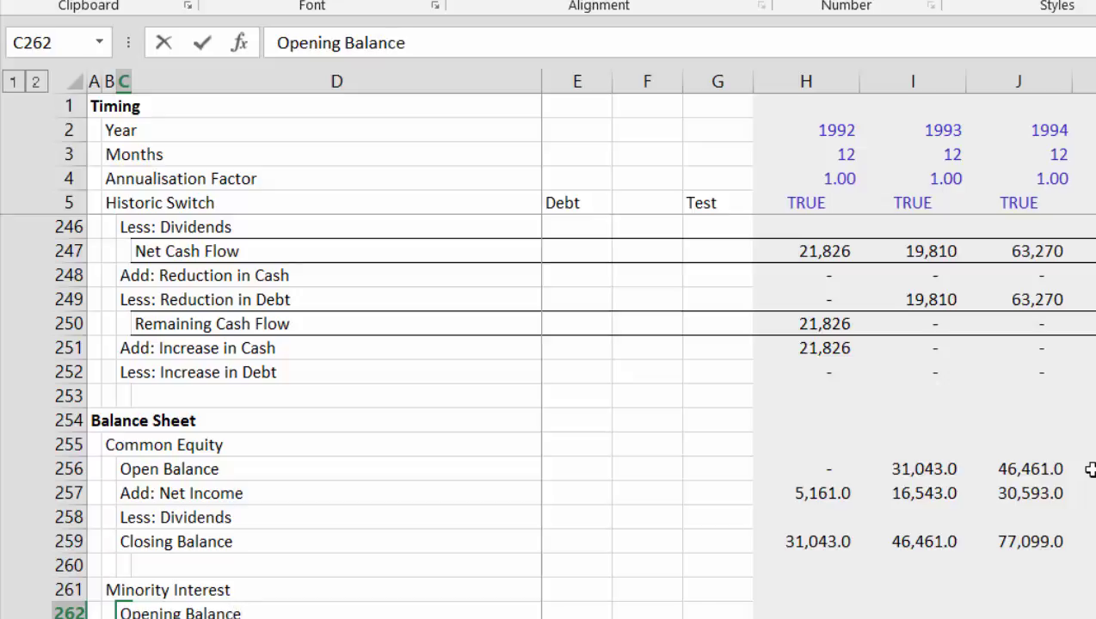
{"action": "key", "text": "Return"}
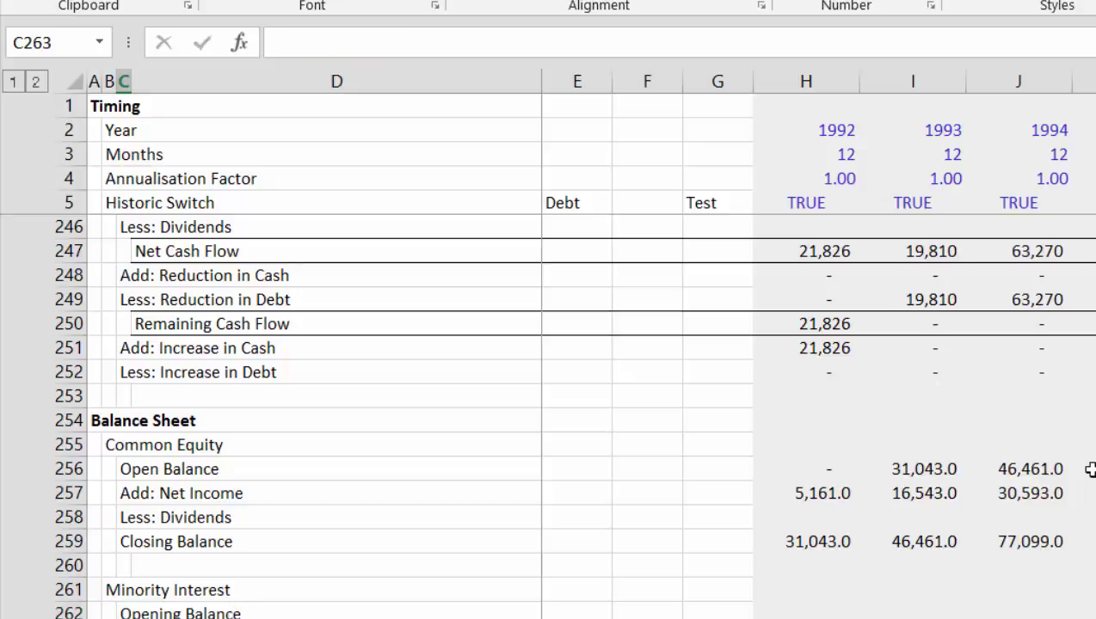
- Insert blank rows at row 263, directly below the Minority Interest Opening Balance
{"action": "key", "text": "Down"}
{"action": "key", "text": "Down"}
{"action": "key", "text": "Up"}
{"action": "key", "text": "Up"}
{"action": "key", "text": "shift+space"}
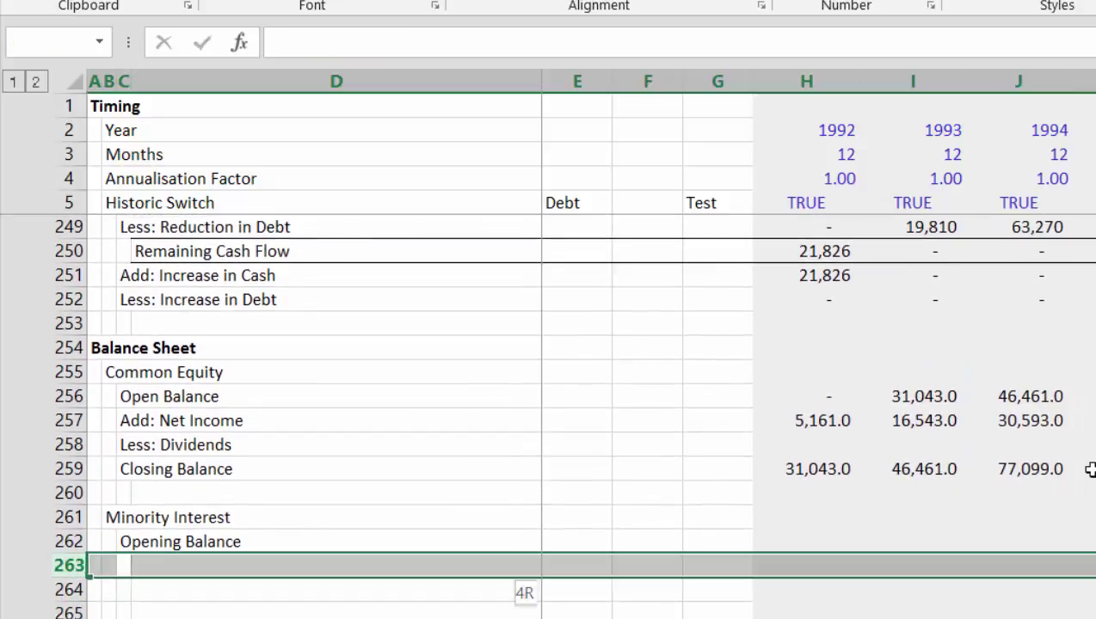
{"action": "key", "text": "ctrl+shift+equal"}
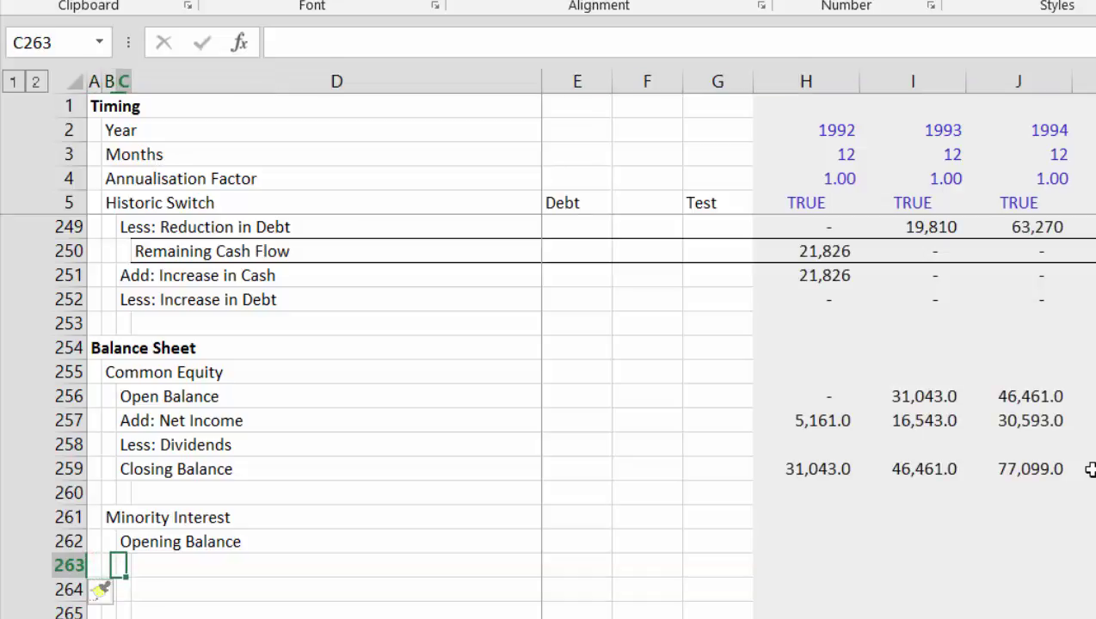
- Add the Minority Interest line labels Add: Minority Income in C263 and Less: Minority Dividends in C264
{"action": "type", "text": "Add:"}
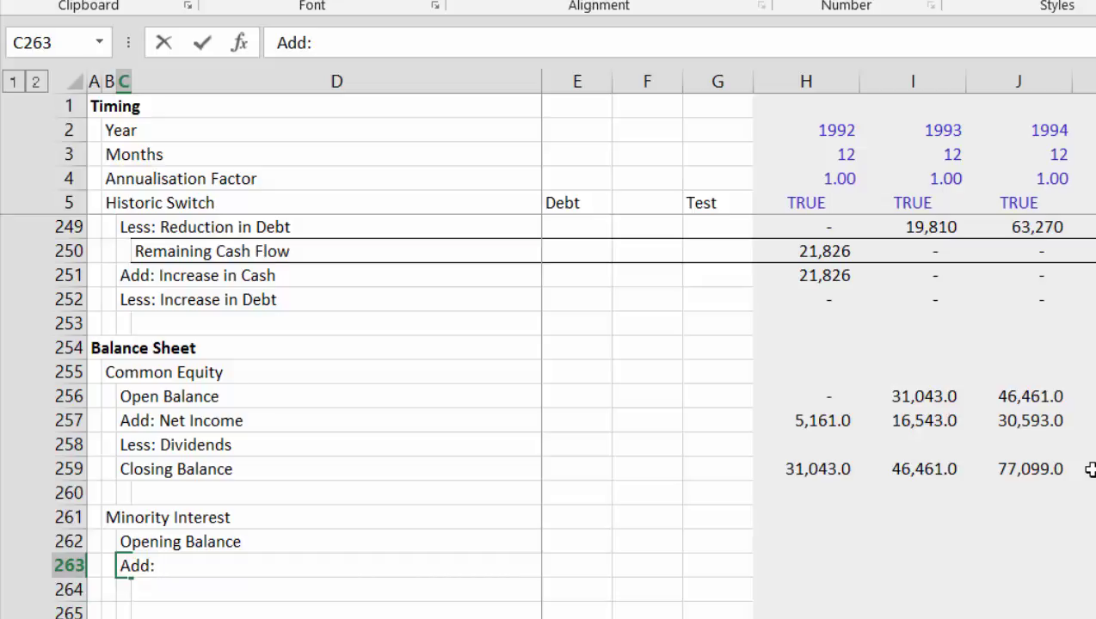
{"action": "type", "text": "ori"}
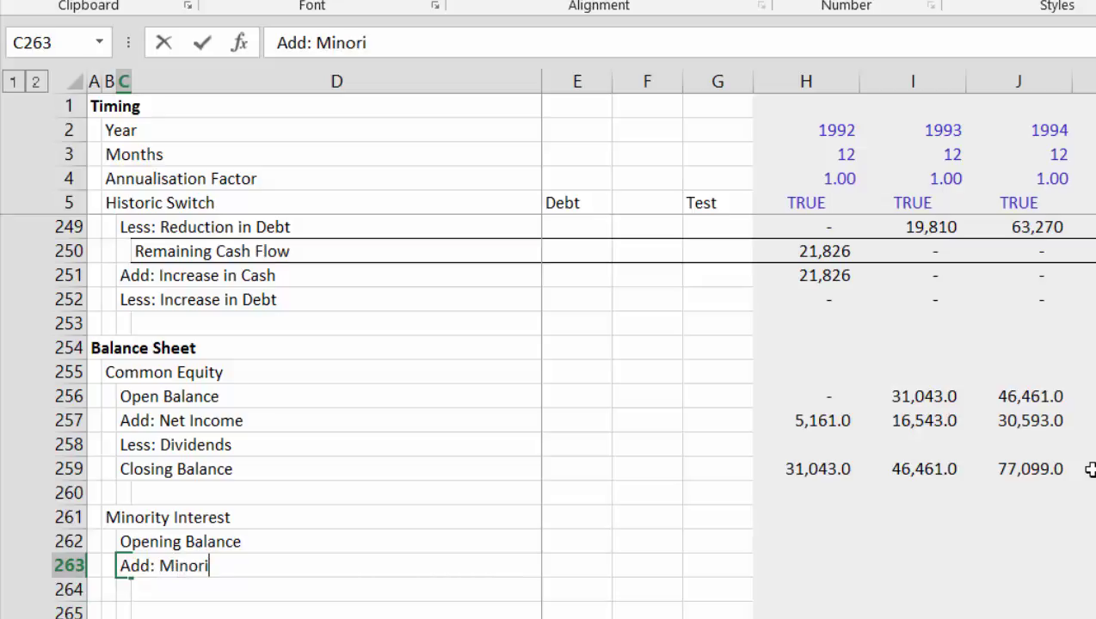
{"action": "type", "text": "ty Income"}
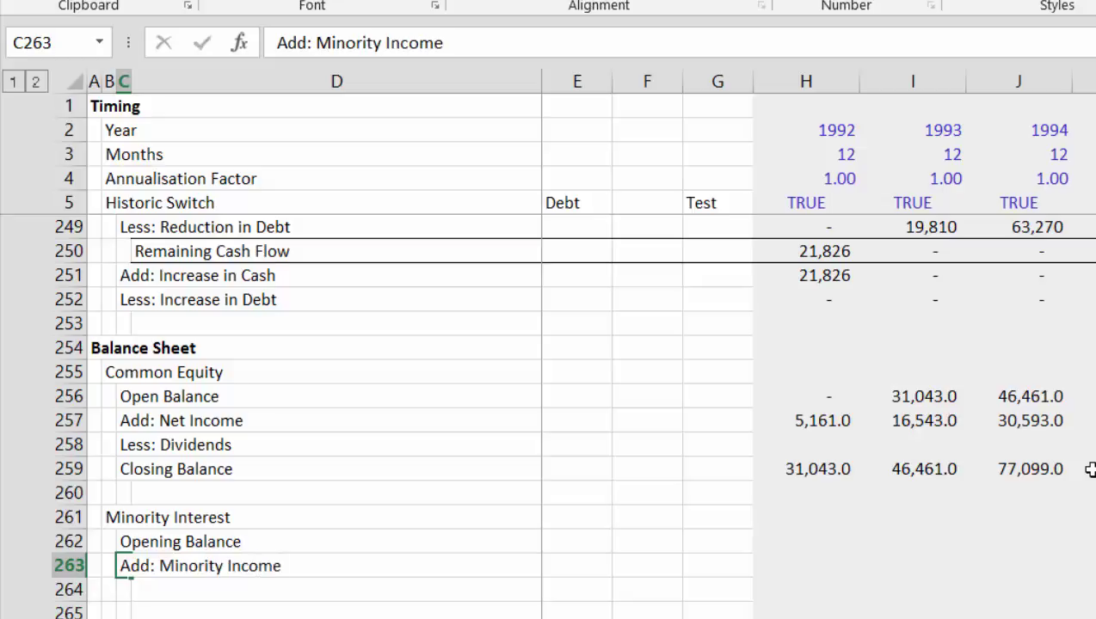
{"action": "key", "text": "Return"}
{"action": "type", "text": "Less: "}
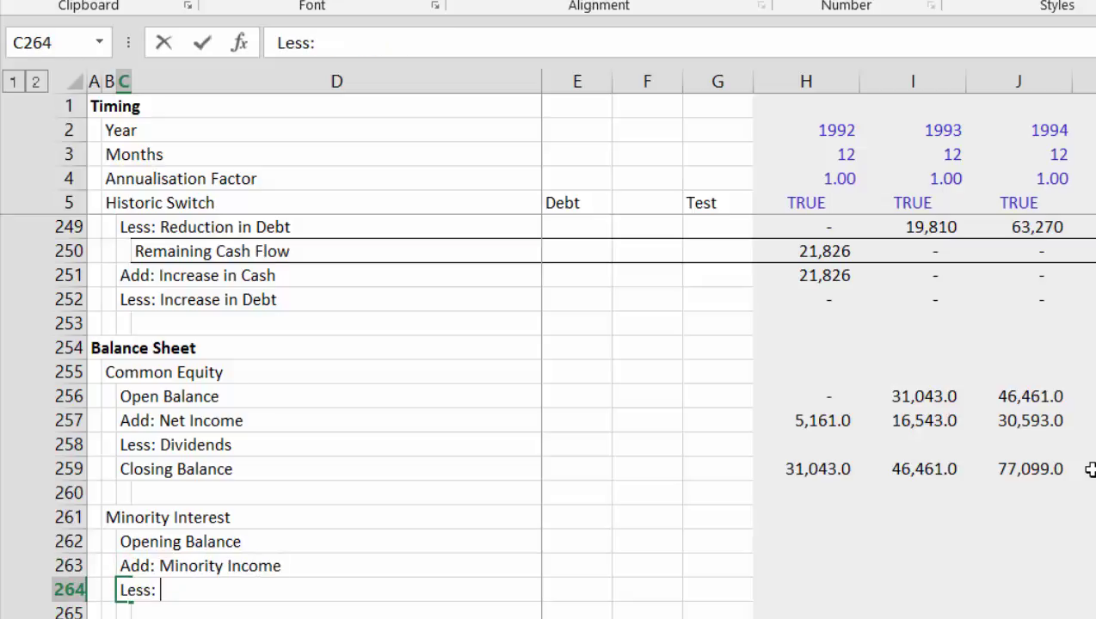
{"action": "type", "text": "Minor"}
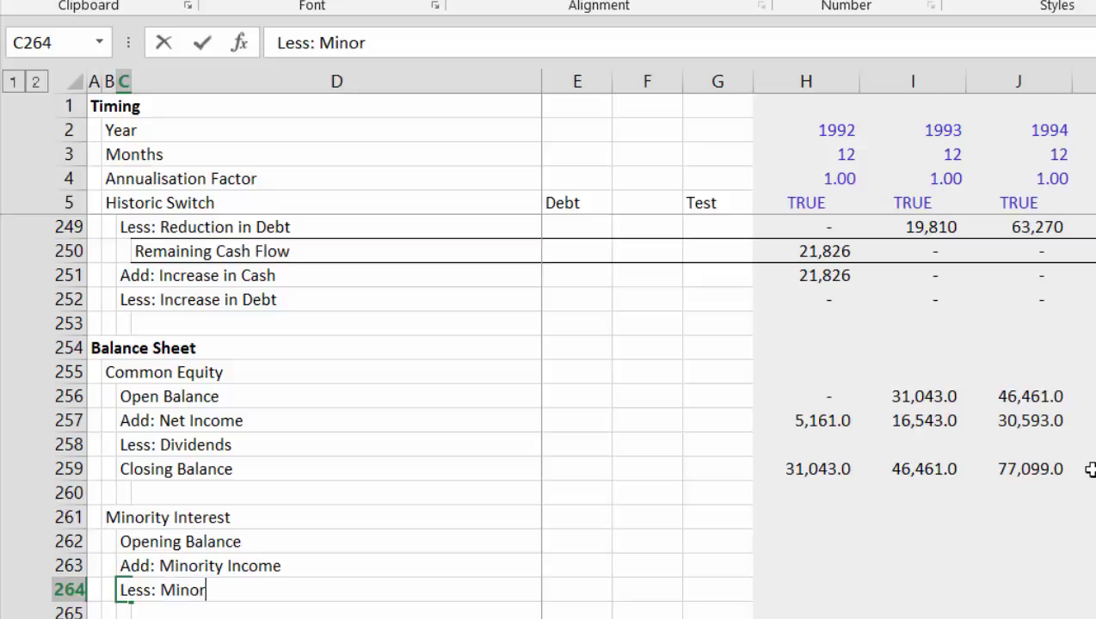
{"action": "type", "text": "ity Dividends"}
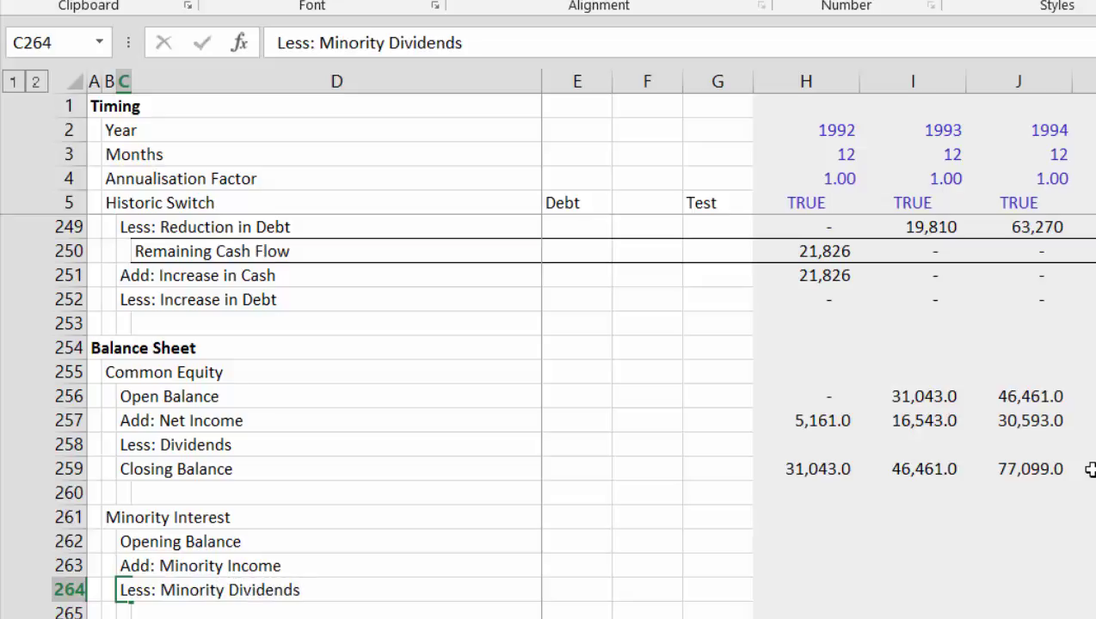
{"action": "key", "text": "Return"}
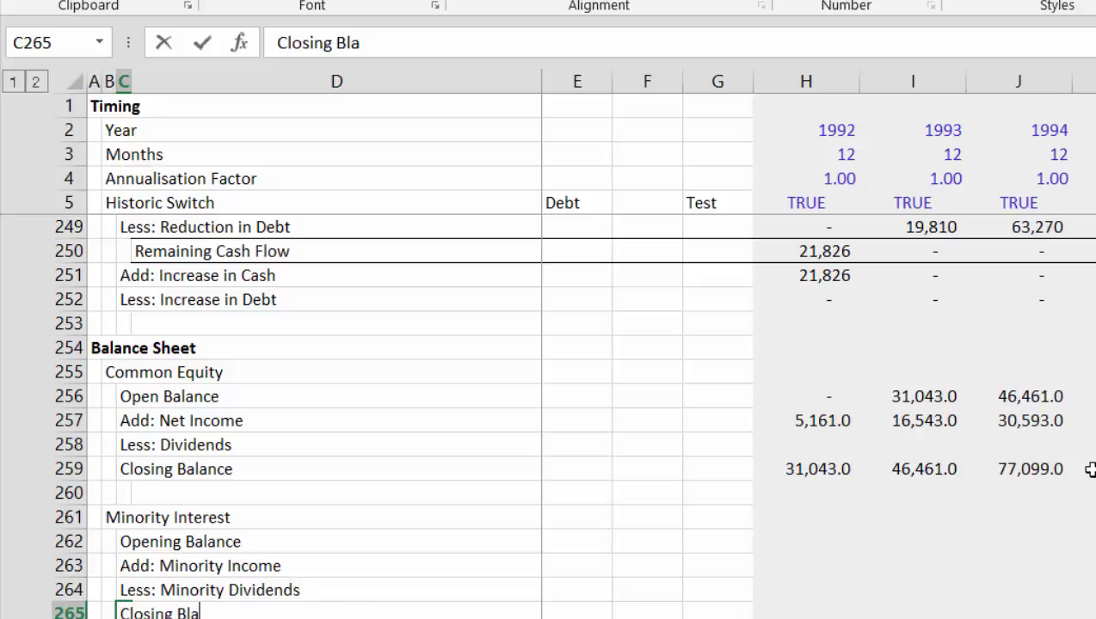
- Label the last Minority Interest line in C265 as Closing Balance
{"action": "type", "text": "Closing Balance"}
{"action": "key", "text": "Return"}
{"action": "key", "text": "Return"}
{"action": "key", "text": "Left"}
{"action": "key", "text": "Left"}
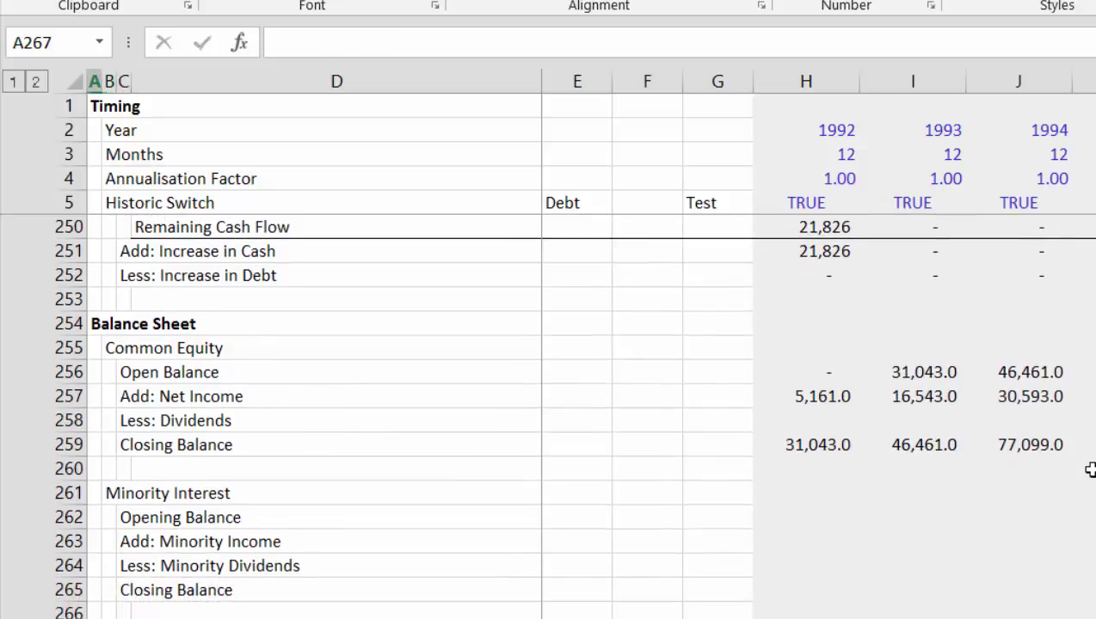
- Enter the Minority Interest Closing Balance formula =IF(H5,H52,H262+H263-H264) in H265
{"action": "key", "text": "shift+space"}
{"action": "key", "text": "Up"}
{"action": "key", "text": "Up"}
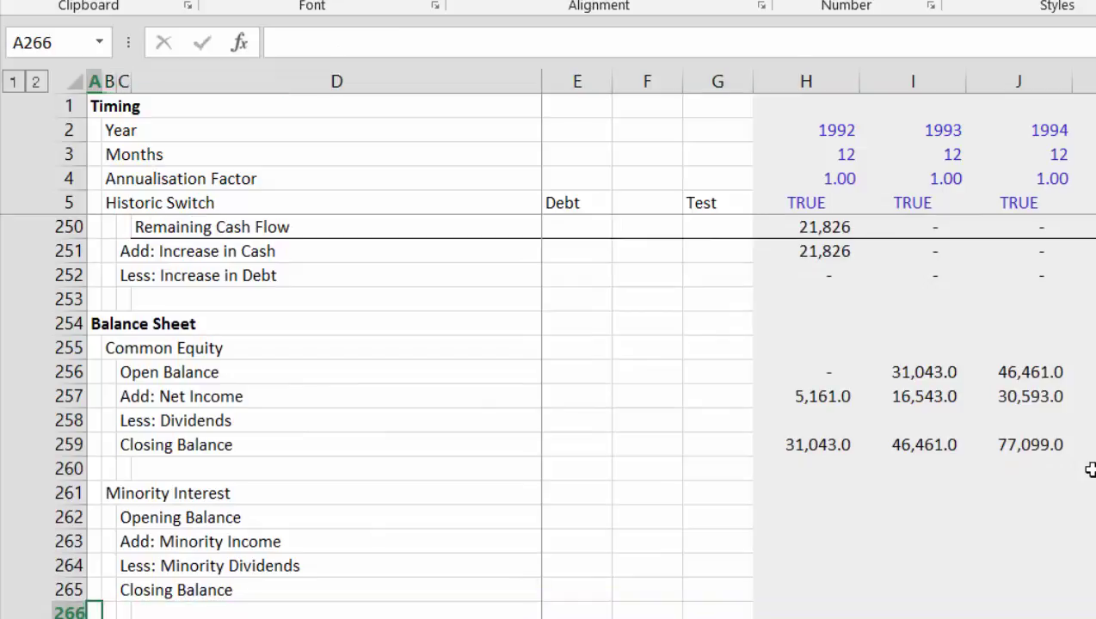
{"action": "key", "text": "Right"}
{"action": "key", "text": "Right"}
{"action": "key", "text": "Right"}
{"action": "key", "text": "Right"}
{"action": "key", "text": "Right"}
{"action": "key", "text": "Right"}
{"action": "key", "text": "Right"}
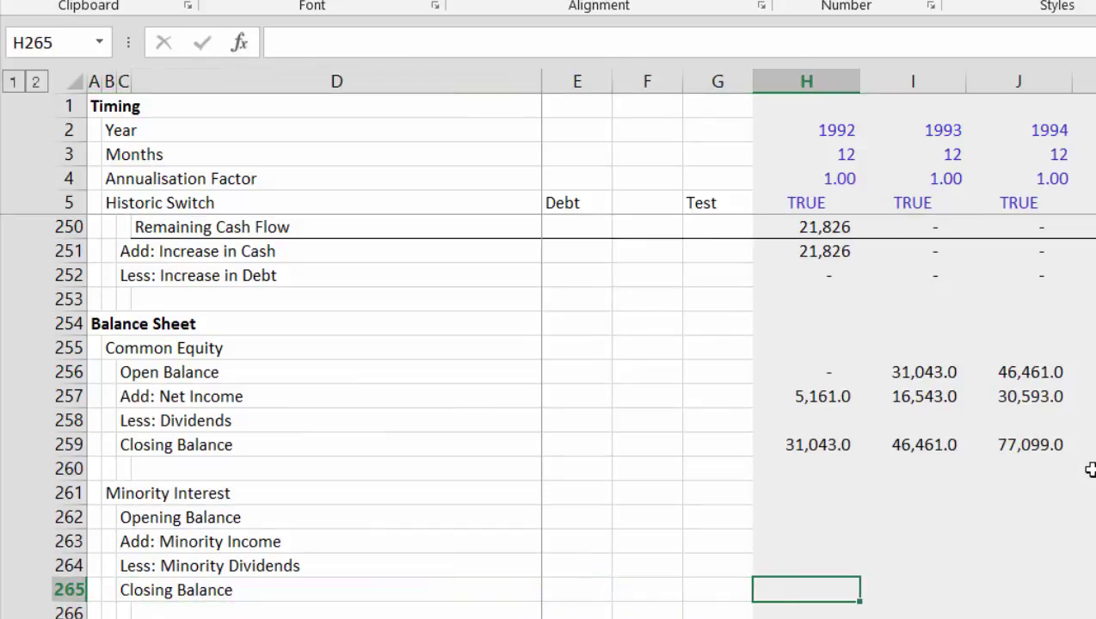
{"action": "type", "text": "=if("}
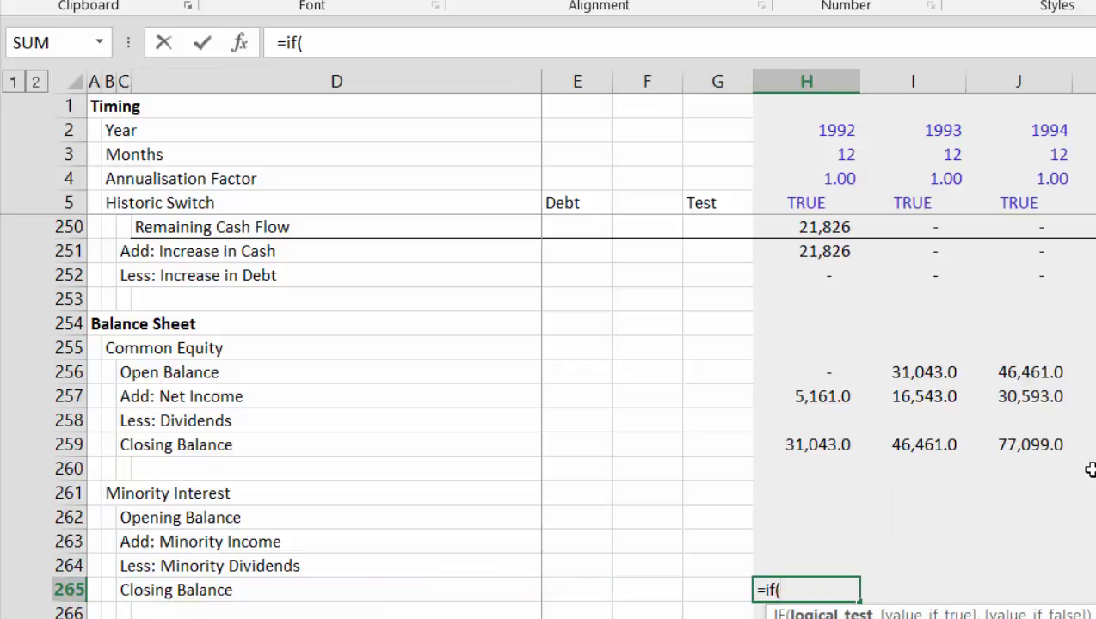
{"action": "left_click", "coordinate": [803, 201]}
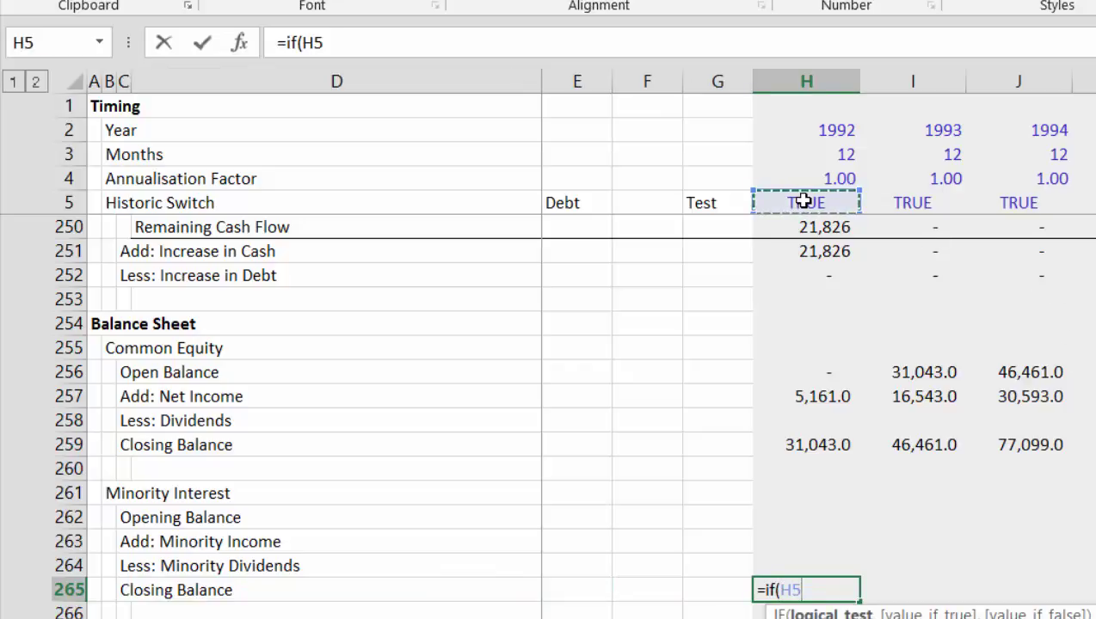
{"action": "type", "text": ","}
{"action": "key", "text": "Page_Up"}
{"action": "key", "text": "Page_Up"}
{"action": "key", "text": "Page_Up"}
{"action": "key", "text": "Page_Up"}
{"action": "key", "text": "Page_Up"}
{"action": "key", "text": "Page_Up"}
{"action": "key", "text": "Page_Up"}
{"action": "key", "text": "Page_Up"}
{"action": "key", "text": "Page_Up"}
{"action": "key", "text": "Page_Up"}
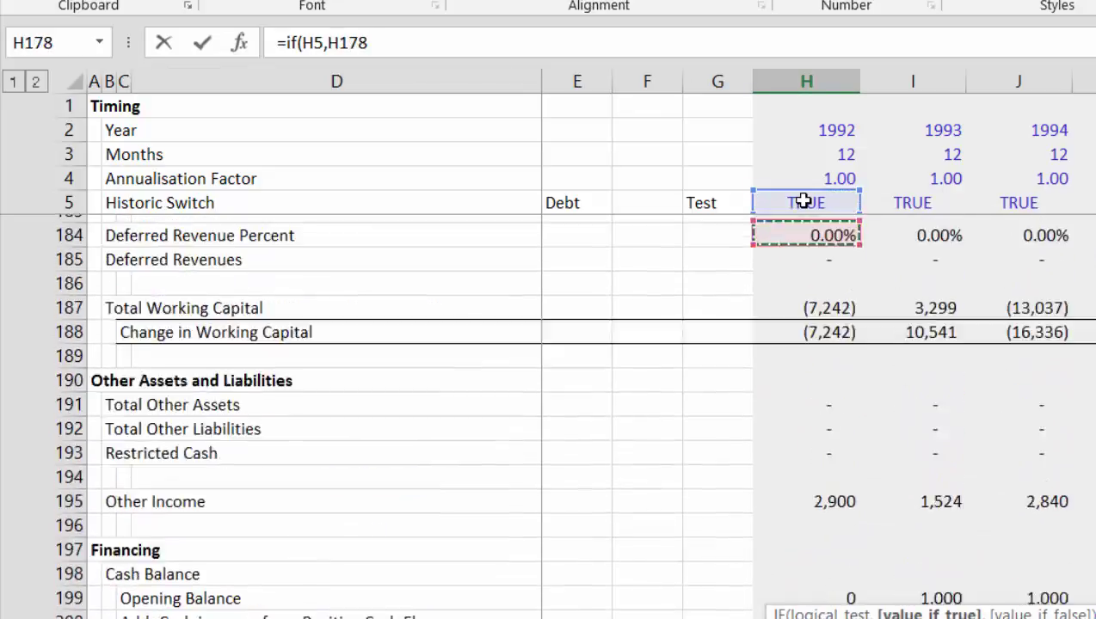
{"action": "key", "text": "Page_Up"}
{"action": "key", "text": "Page_Up"}
{"action": "key", "text": "Page_Up"}
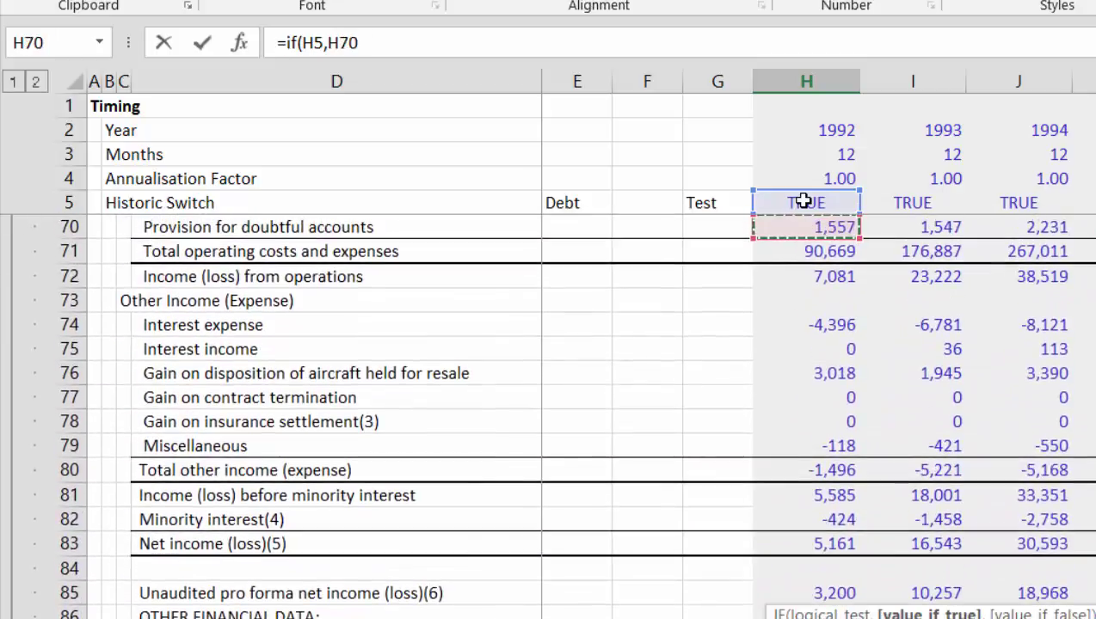
{"action": "key", "text": "Page_Down"}
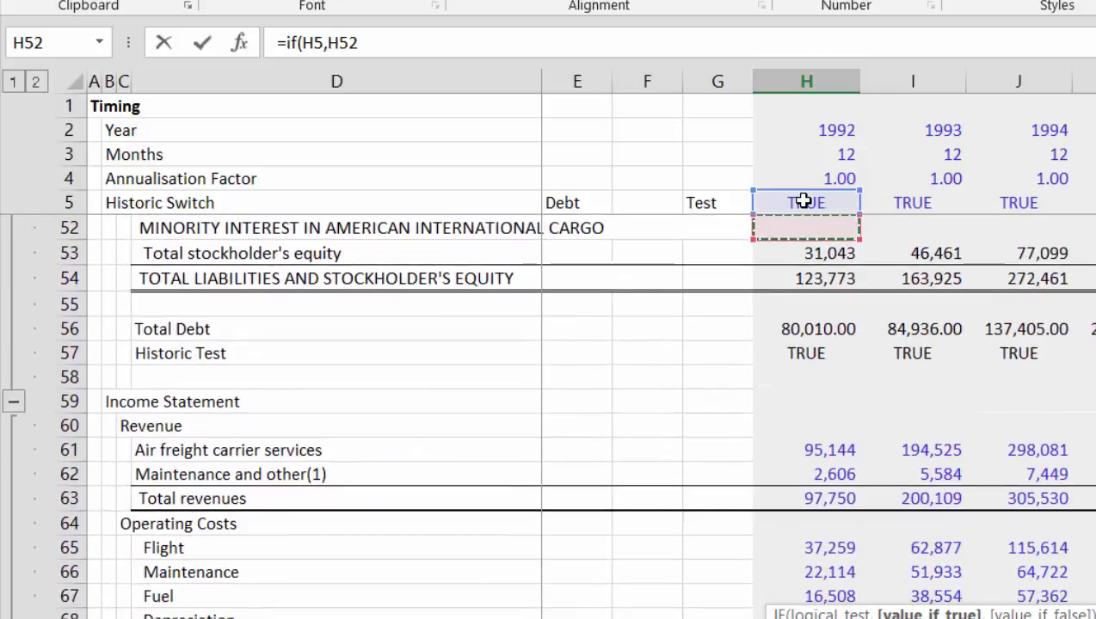
{"action": "key", "text": "Down"}
{"action": "key", "text": "Down"}
{"action": "key", "text": "Up"}
{"action": "key", "text": "Up"}
{"action": "key", "text": "Up"}
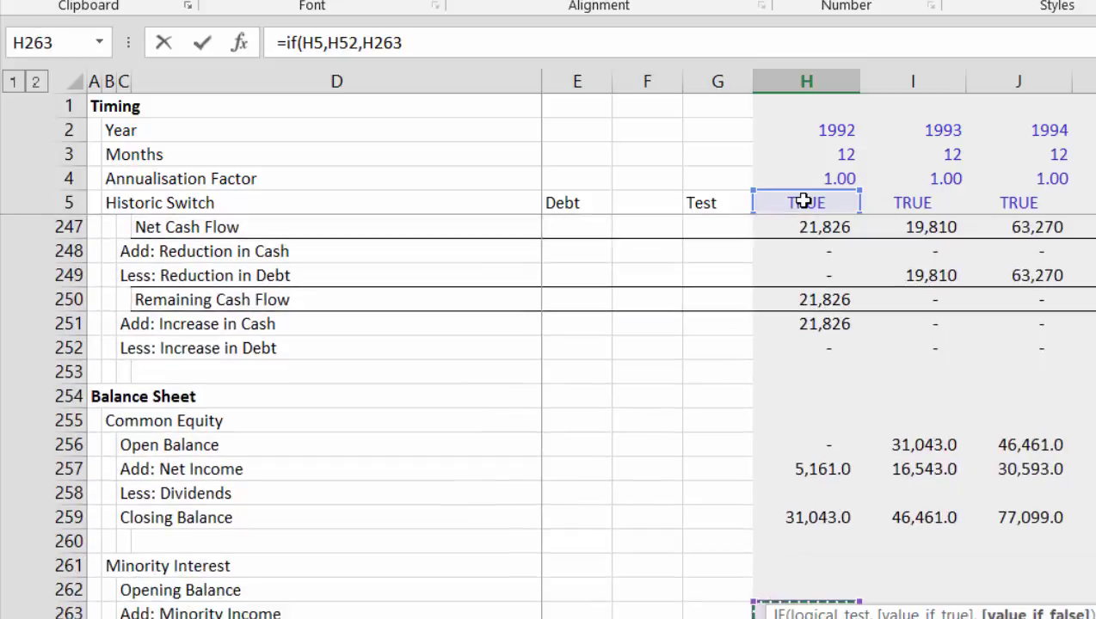
{"action": "key", "text": "Up"}
{"action": "key", "text": "Down"}
{"action": "key", "text": "Up"}
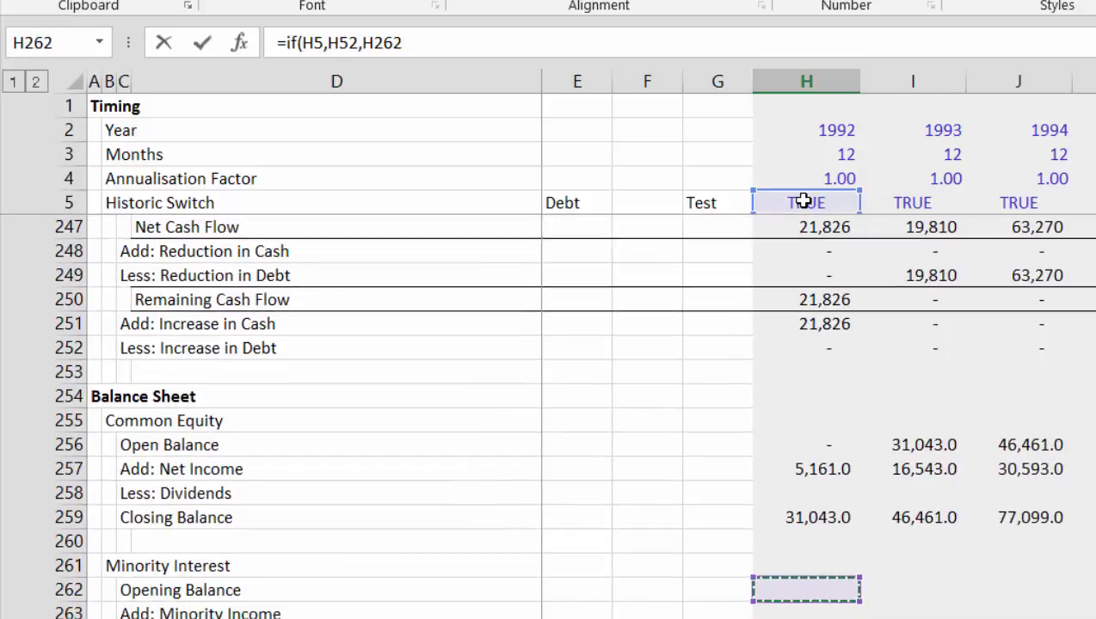
{"action": "type", "text": "+"}
{"action": "key", "text": "Down"}
{"action": "key", "text": "Down"}
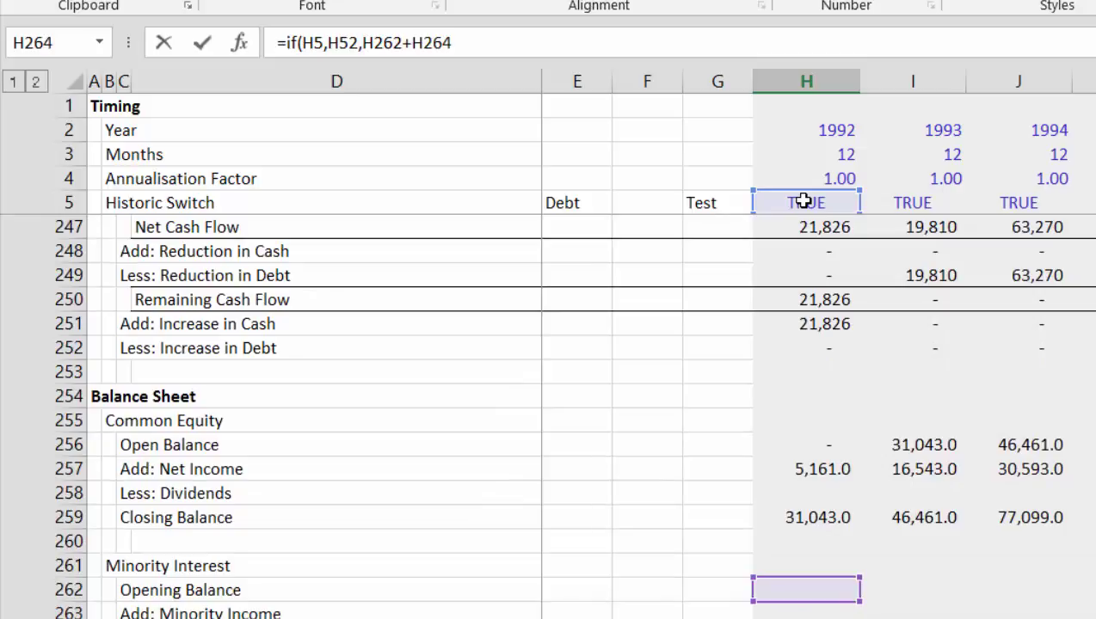
{"action": "key", "text": "Up"}
{"action": "key", "text": "Down"}
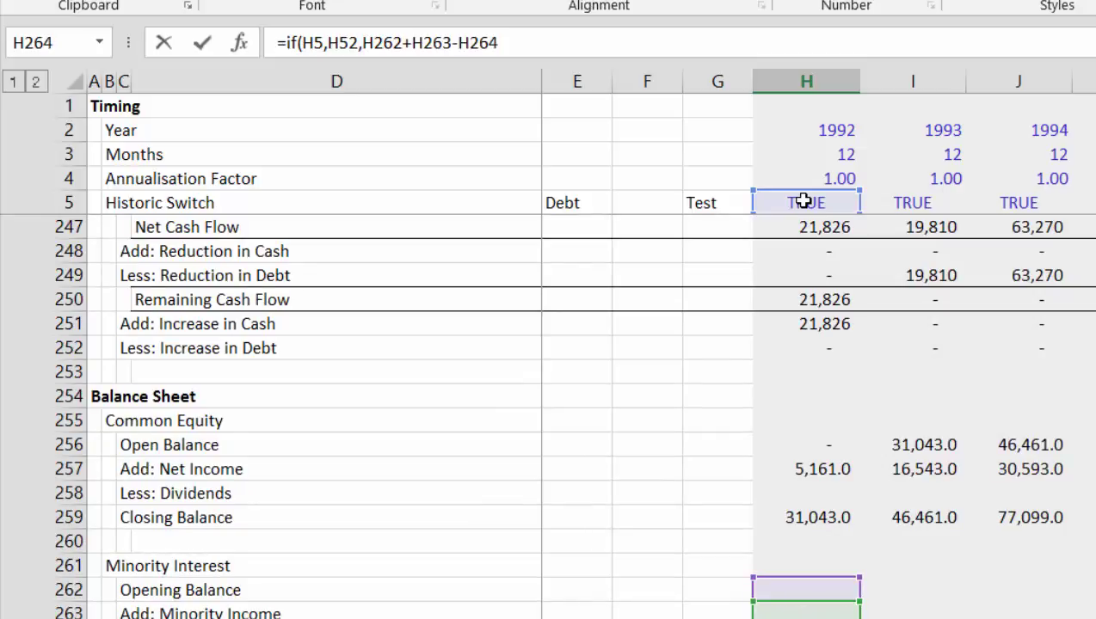
{"action": "type", "text": ")"}
{"action": "key", "text": "ctrl+Return"}
- Link the Minority Interest Opening Balance in H262 to the prior period's closing balance with =G265
{"action": "key", "text": "Up"}
{"action": "key", "text": "Up"}
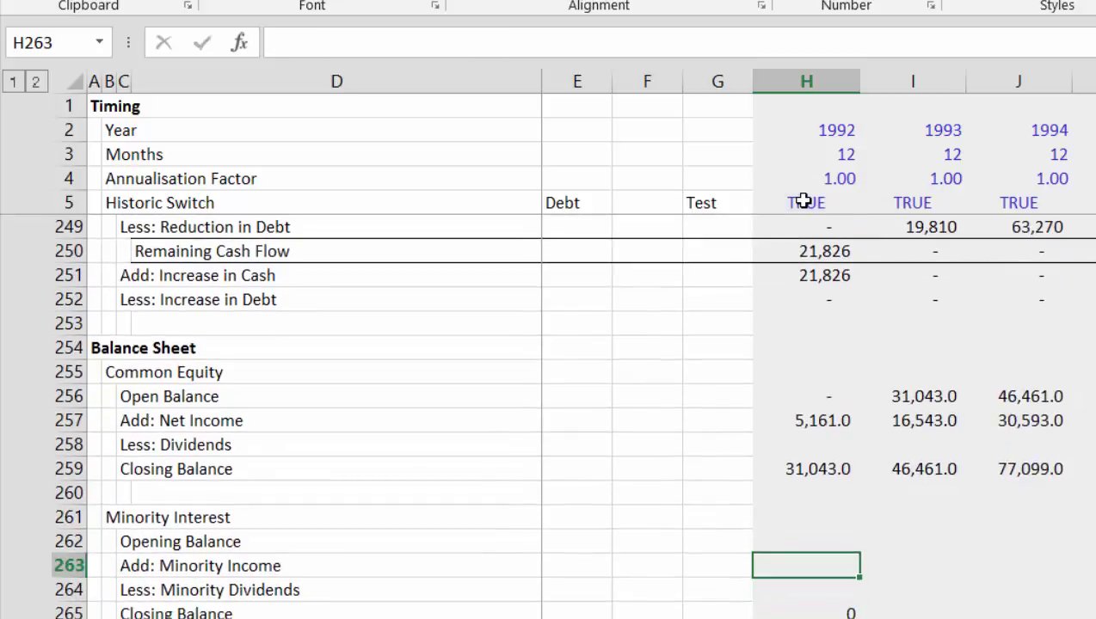
{"action": "key", "text": "Up"}
{"action": "type", "text": "="}
{"action": "key", "text": "Down"}
{"action": "key", "text": "Down"}
{"action": "key", "text": "Down"}
{"action": "key", "text": "Down"}
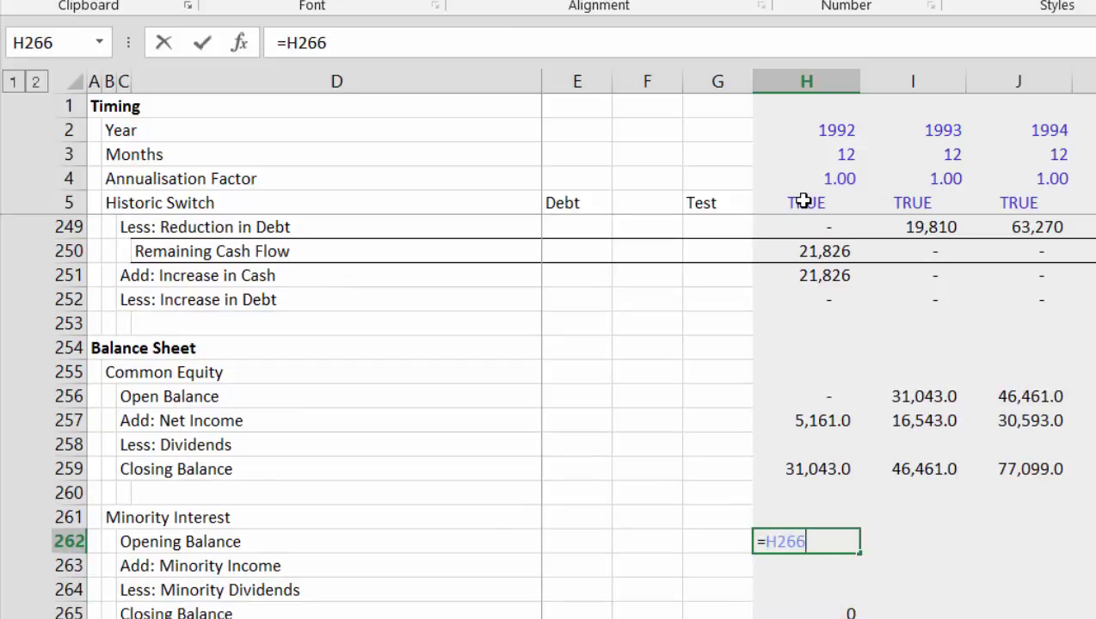
{"action": "key", "text": "Up"}
{"action": "key", "text": "Left"}
{"action": "key", "text": "ctrl+Return"}
{"action": "key", "text": "Down"}
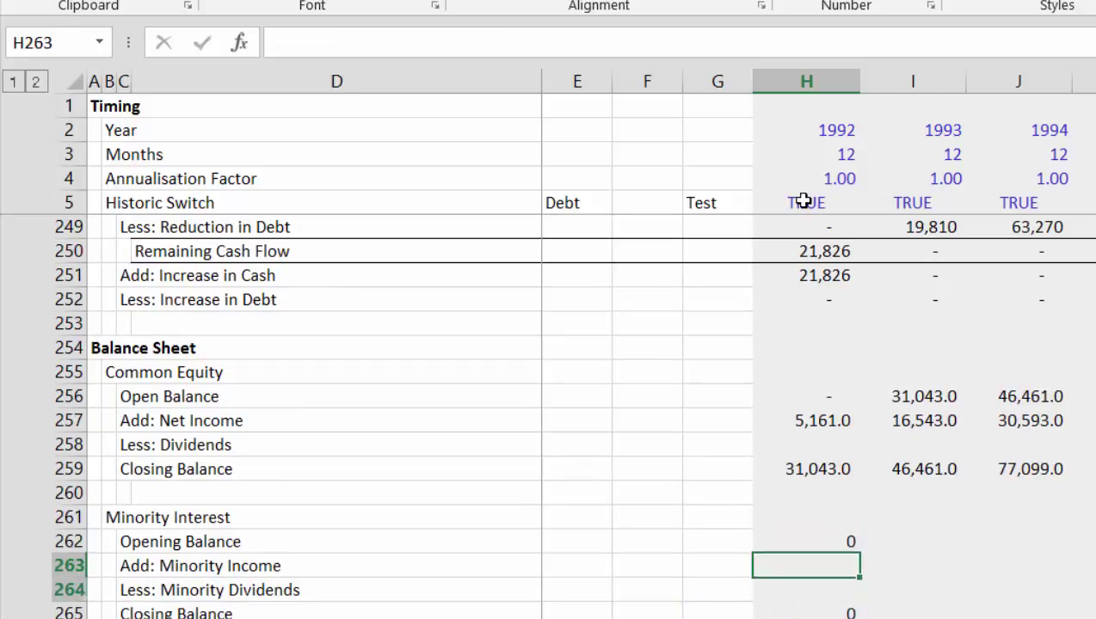
{"action": "key", "text": "shift+Up"}
{"action": "key", "text": "Up"}
{"action": "key", "text": "Left"}
{"action": "key", "text": "Left"}
{"action": "key", "text": "Left"}
{"action": "key", "text": "Left"}
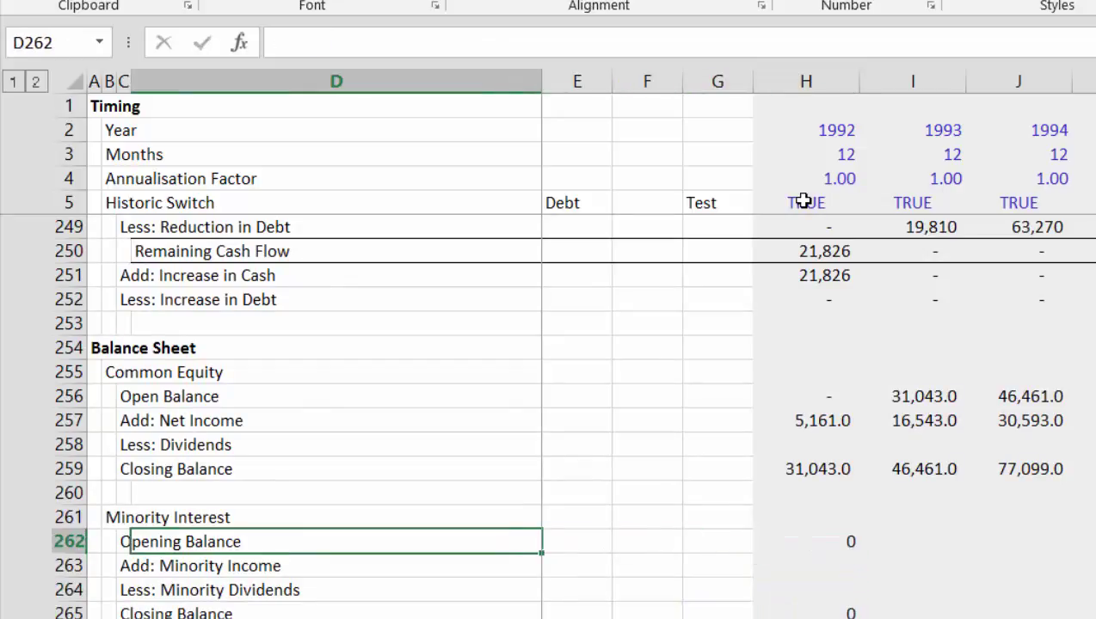
{"action": "key", "text": "Down"}
{"action": "key", "text": "Down"}
{"action": "key", "text": "Down"}
{"action": "key", "text": "Right"}
{"action": "key", "text": "Right"}
{"action": "key", "text": "Right"}
{"action": "key", "text": "Right"}
{"action": "key", "text": "Right"}
{"action": "key", "text": "Up"}
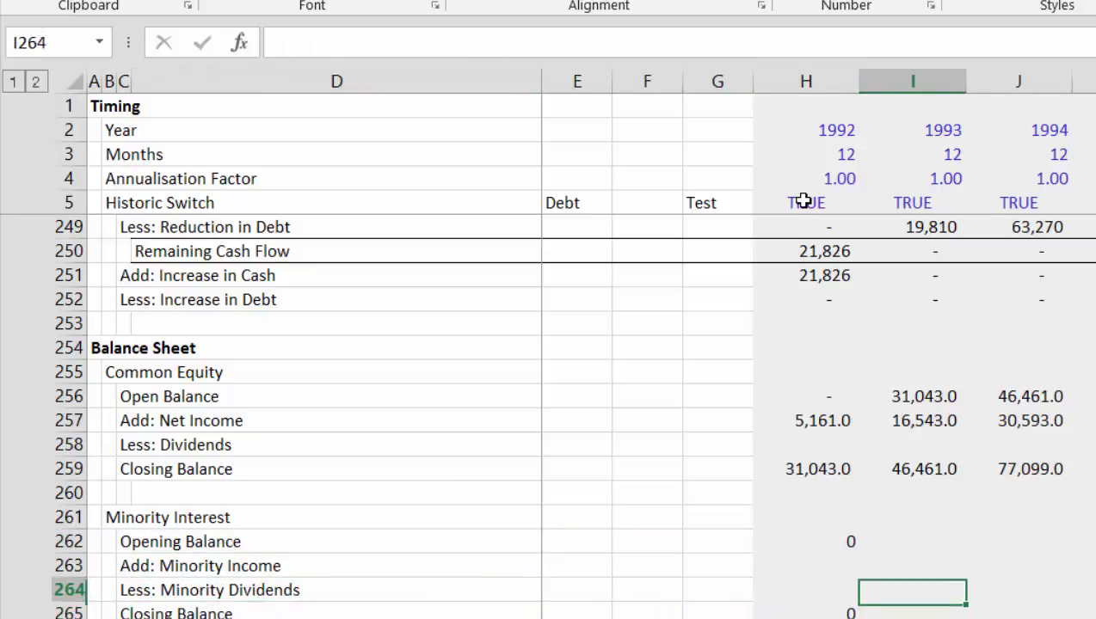
- Format H262:H265 so zeros show as dashes, and copy the Minority Interest opening and closing balance formulas across the year columns
{"action": "key", "text": "Up"}
{"action": "key", "text": "Up"}
{"action": "key", "text": "Left"}
{"action": "key", "text": "Up"}
{"action": "key", "text": "Down"}
{"action": "key", "text": "shift+Down"}
{"action": "key", "text": "shift+Down"}
{"action": "key", "text": "shift+Down"}
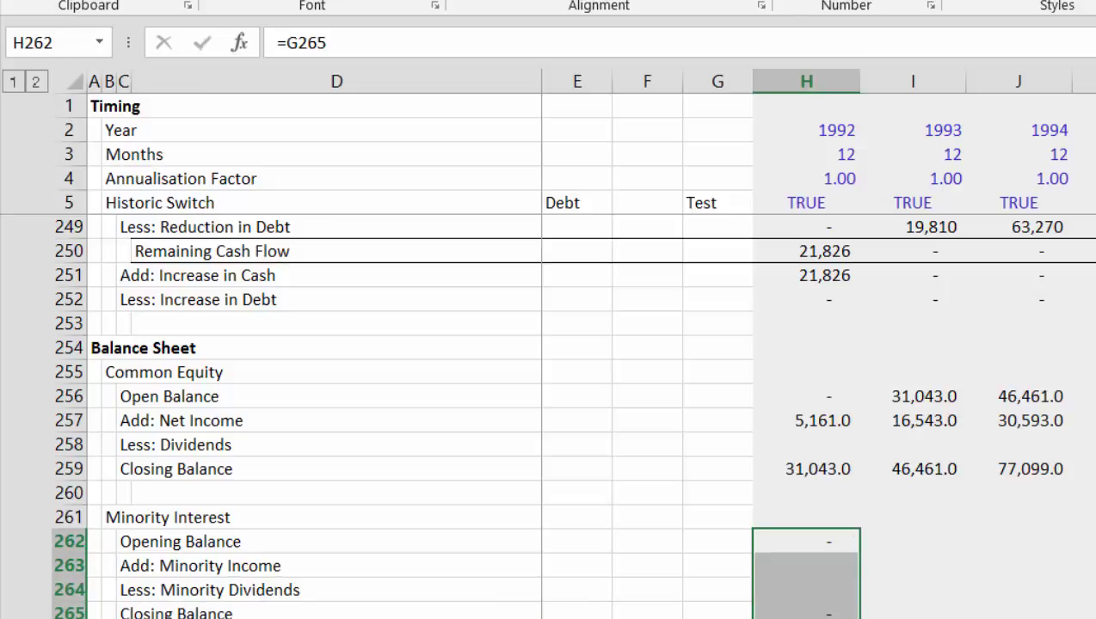
{"action": "key", "text": "shift+Up"}
{"action": "key", "text": "shift+Up"}
{"action": "key", "text": "shift+Up"}
- Link Add: Minority Income in H263 to the Profit and Loss line Less: Minority Interest with =H231 and copy it across the years
{"action": "key", "text": "Down"}
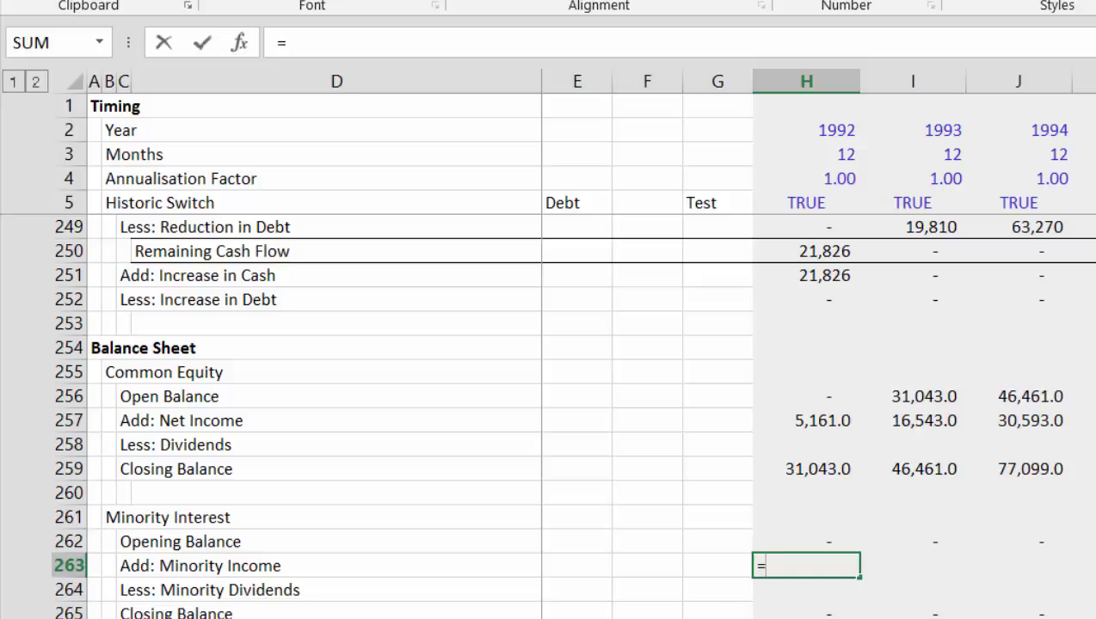
{"action": "type", "text": "="}
{"action": "key", "text": "Up"}
{"action": "key", "text": "Up"}
{"action": "key", "text": "Up"}
{"action": "key", "text": "Up"}
{"action": "key", "text": "Up"}
{"action": "key", "text": "Up"}
{"action": "key", "text": "Up"}
{"action": "key", "text": "Up"}
{"action": "key", "text": "Up"}
{"action": "key", "text": "Up"}
{"action": "key", "text": "Up"}
{"action": "key", "text": "Up"}
{"action": "key", "text": "Up"}
{"action": "key", "text": "Up"}
{"action": "key", "text": "Up"}
{"action": "key", "text": "Up"}
{"action": "key", "text": "Up"}
{"action": "key", "text": "Up"}
{"action": "key", "text": "Up"}
{"action": "key", "text": "Up"}
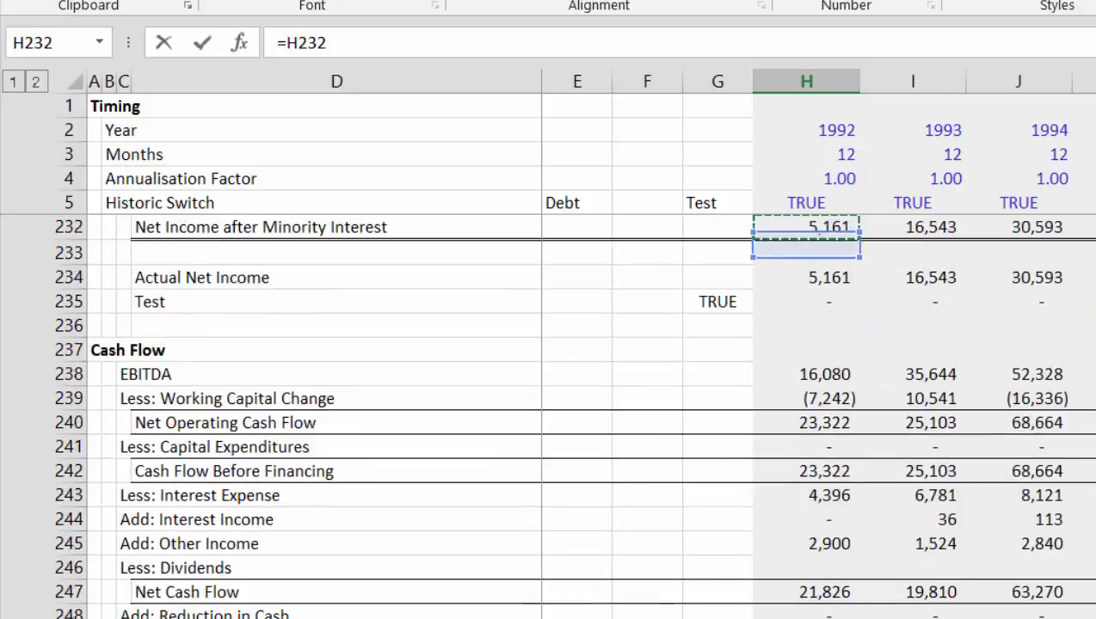
{"action": "key", "text": "Up"}
{"action": "key", "text": "Up"}
{"action": "key", "text": "Up"}
{"action": "key", "text": "Up"}
{"action": "key", "text": "Up"}
{"action": "key", "text": "Up"}
{"action": "key", "text": "Up"}
{"action": "key", "text": "Up"}
{"action": "key", "text": "Up"}
{"action": "key", "text": "Up"}
{"action": "key", "text": "Up"}
{"action": "key", "text": "Down"}
{"action": "key", "text": "Down"}
{"action": "key", "text": "Down"}
{"action": "key", "text": "Down"}
{"action": "key", "text": "Down"}
{"action": "key", "text": "Down"}
{"action": "key", "text": "Down"}
{"action": "key", "text": "Down"}
{"action": "key", "text": "Down"}
{"action": "key", "text": "Down"}
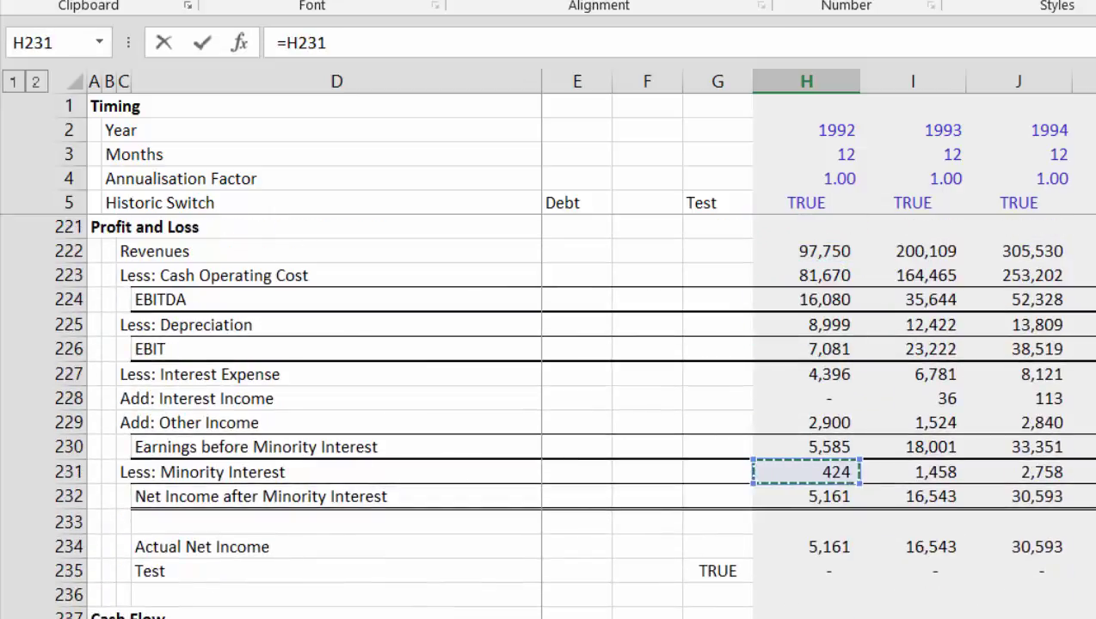
{"action": "key", "text": "Return"}
{"action": "key", "text": "Up"}
{"action": "key", "text": "ctrl+shift+Right"}
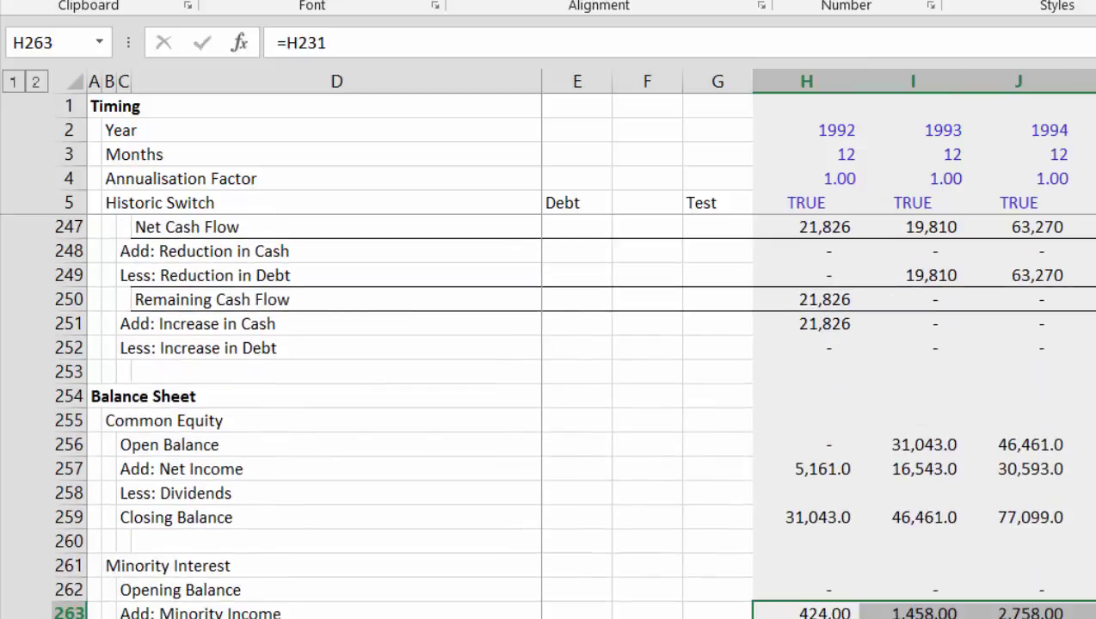
- Check the Minority Interest Closing Balance formula in H265 and go through the asset lines to the Liabilities and Capital heading
{"action": "key", "text": "Down"}
{"action": "key", "text": "Down"}
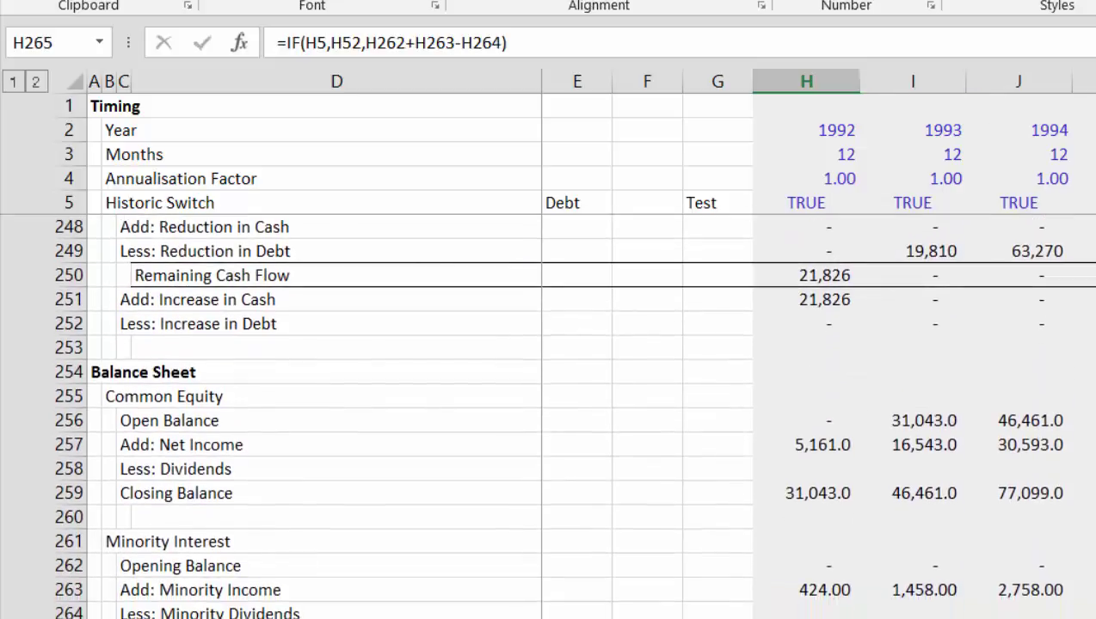
{"action": "key", "text": "Down"}
{"action": "key", "text": "Down"}
{"action": "key", "text": "Down"}
{"action": "key", "text": "Down"}
{"action": "key", "text": "Down"}
{"action": "key", "text": "Down"}
{"action": "key", "text": "Down"}
{"action": "key", "text": "Down"}
{"action": "key", "text": "Down"}
{"action": "key", "text": "Down"}
{"action": "key", "text": "Down"}
{"action": "key", "text": "Down"}
{"action": "key", "text": "Down"}
{"action": "key", "text": "Down"}
{"action": "key", "text": "Down"}
{"action": "key", "text": "Down"}
{"action": "key", "text": "Down"}
{"action": "key", "text": "Down"}
{"action": "key", "text": "Down"}
{"action": "key", "text": "Down"}
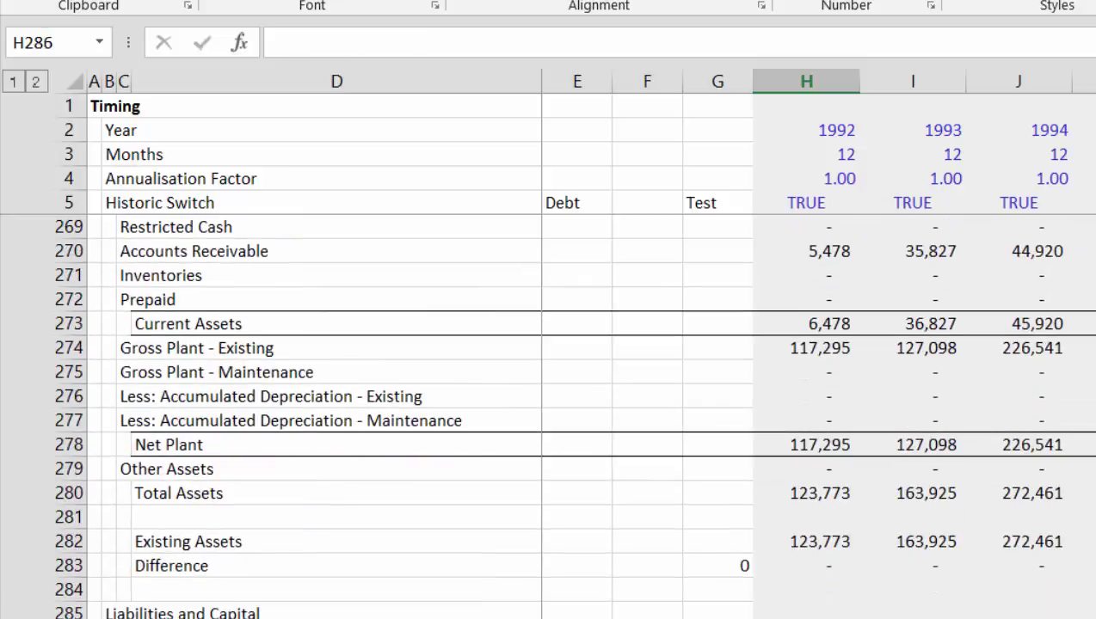
{"action": "key", "text": "Up"}
{"action": "key", "text": "Up"}
{"action": "key", "text": "Down"}
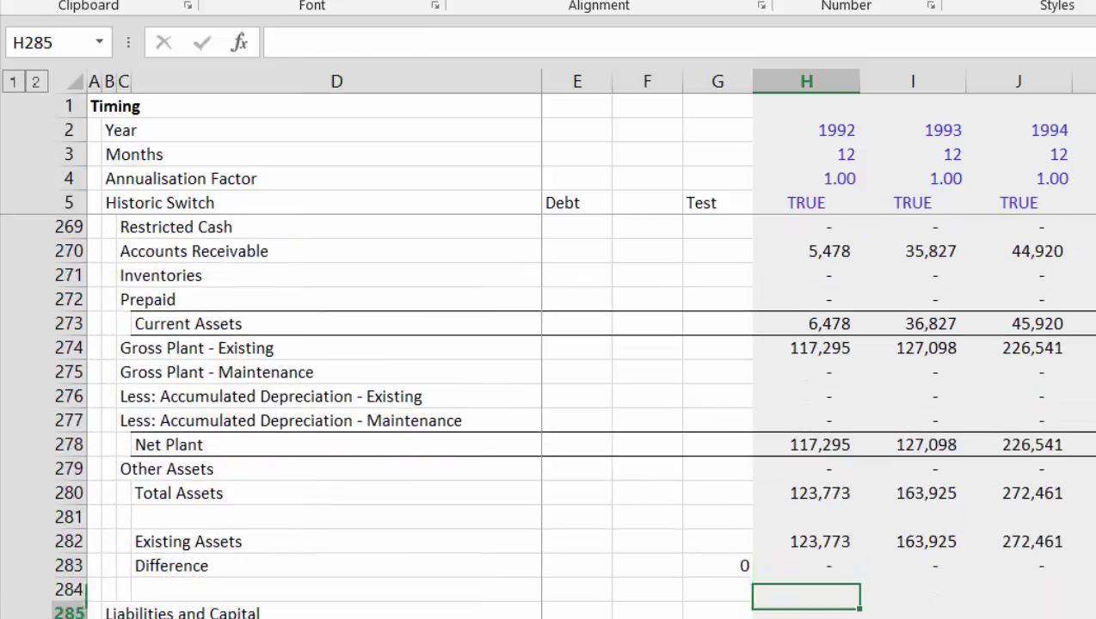
- Link the balance sheet's Accounts Payable in H286 to the Accounts Payable amount in the Working Capital section
{"action": "key", "text": "Down"}
{"action": "key", "text": "Down"}
{"action": "key", "text": "Down"}
{"action": "key", "text": "Down"}
{"action": "key", "text": "Down"}
{"action": "key", "text": "Up"}
{"action": "key", "text": "Up"}
{"action": "key", "text": "Up"}
{"action": "key", "text": "Up"}
{"action": "type", "text": "="}
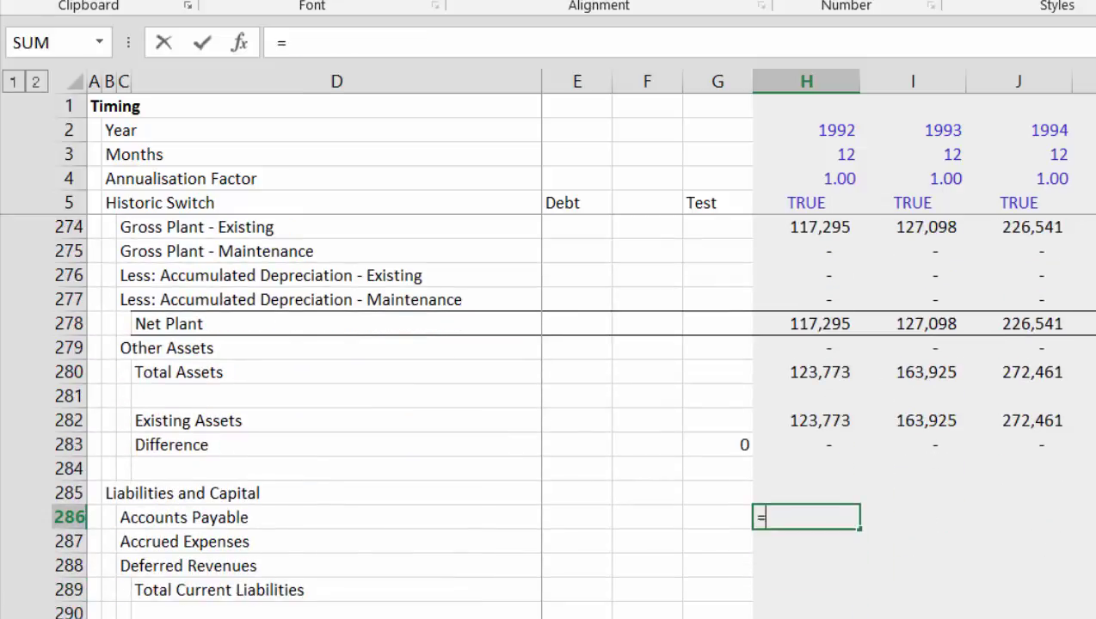
{"action": "key", "text": "Up"}
{"action": "key", "text": "Up"}
{"action": "key", "text": "Up"}
{"action": "key", "text": "Up"}
{"action": "key", "text": "Up"}
{"action": "key", "text": "Up"}
{"action": "key", "text": "Up"}
{"action": "key", "text": "Up"}
{"action": "key", "text": "Up"}
{"action": "key", "text": "Up"}
{"action": "key", "text": "Up"}
{"action": "key", "text": "Up"}
{"action": "key", "text": "Up"}
{"action": "key", "text": "Up"}
{"action": "key", "text": "Up"}
{"action": "key", "text": "Up"}
{"action": "key", "text": "Up"}
{"action": "key", "text": "Up"}
{"action": "key", "text": "Up"}
{"action": "key", "text": "Up"}
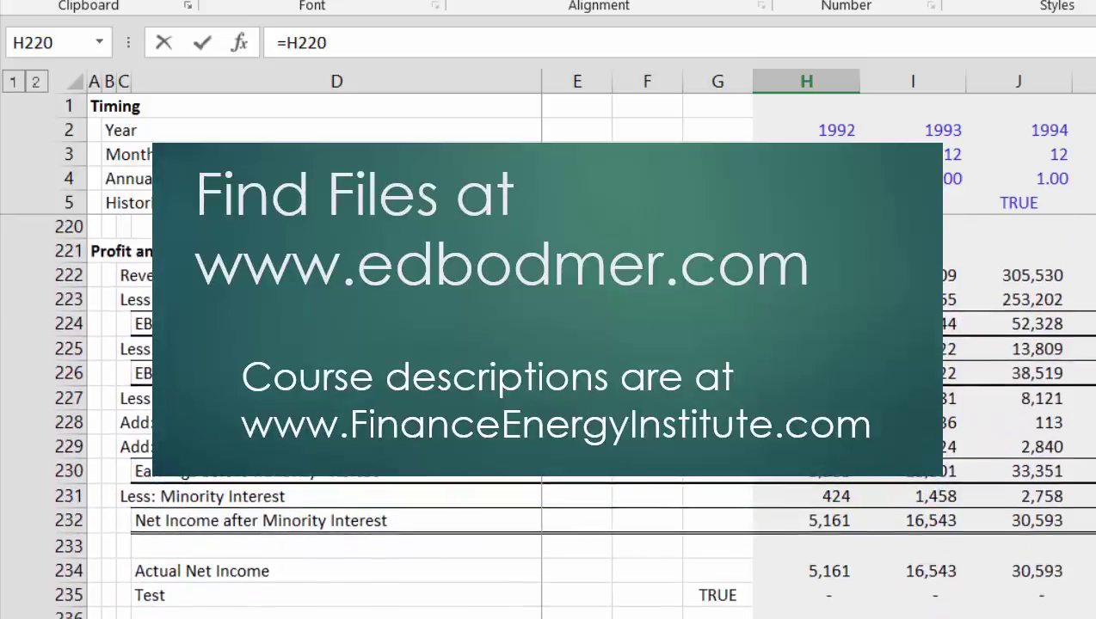
{"action": "key", "text": "Up"}
{"action": "key", "text": "Up"}
{"action": "key", "text": "Up"}
{"action": "key", "text": "Up"}
{"action": "key", "text": "Up"}
{"action": "key", "text": "Up"}
{"action": "key", "text": "Up"}
{"action": "key", "text": "Up"}
{"action": "key", "text": "Up"}
{"action": "key", "text": "Up"}
{"action": "key", "text": "Up"}
{"action": "key", "text": "Up"}
{"action": "key", "text": "Up"}
{"action": "key", "text": "Up"}
{"action": "key", "text": "Up"}
{"action": "key", "text": "Up"}
{"action": "key", "text": "Up"}
{"action": "key", "text": "Up"}
{"action": "key", "text": "Up"}
{"action": "key", "text": "Up"}
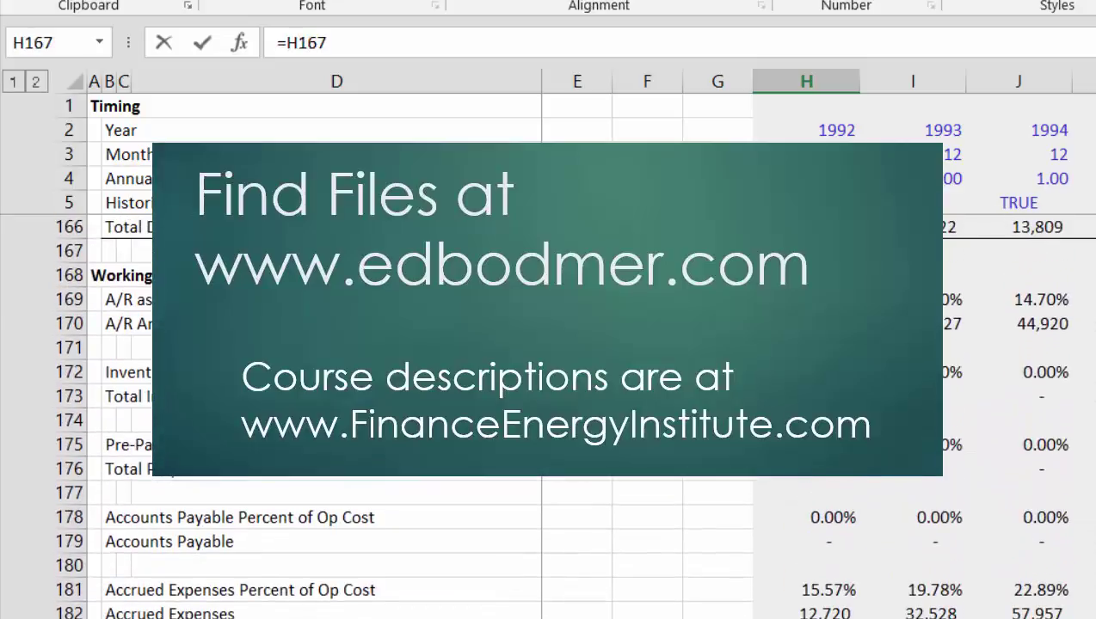
{"action": "key", "text": "Down"}
{"action": "key", "text": "Down"}
{"action": "key", "text": "Down"}
{"action": "key", "text": "Down"}
{"action": "key", "text": "Down"}
{"action": "key", "text": "Down"}
{"action": "key", "text": "Down"}
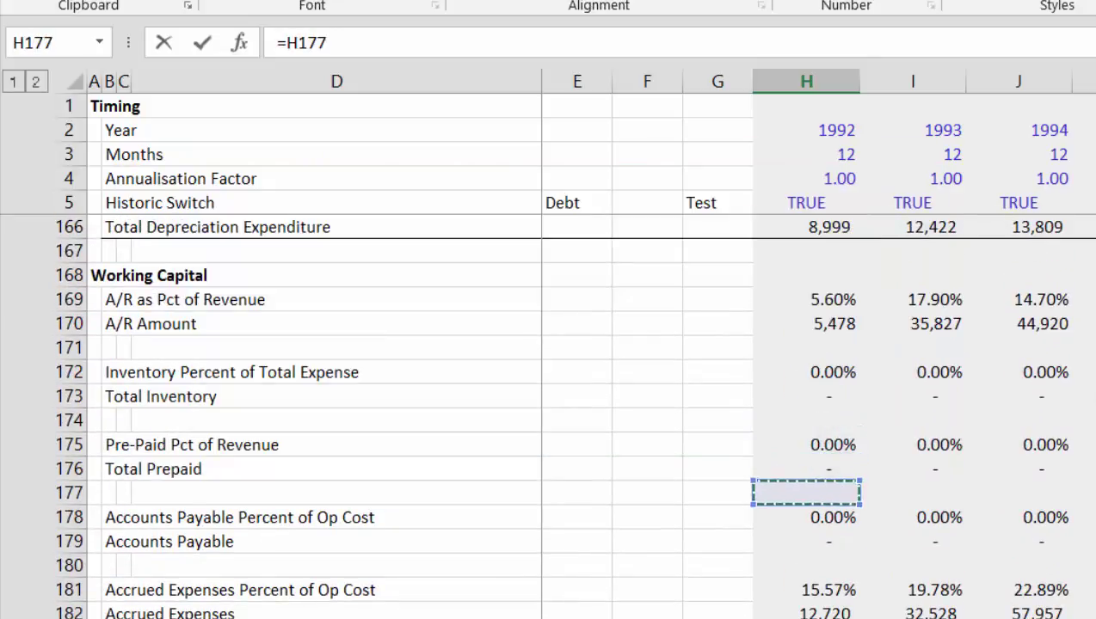
{"action": "key", "text": "Return"}
- Link Accrued Expenses in H287 to the Accrued Expenses amount in the Working Capital section with =H182
{"action": "type", "text": "="}
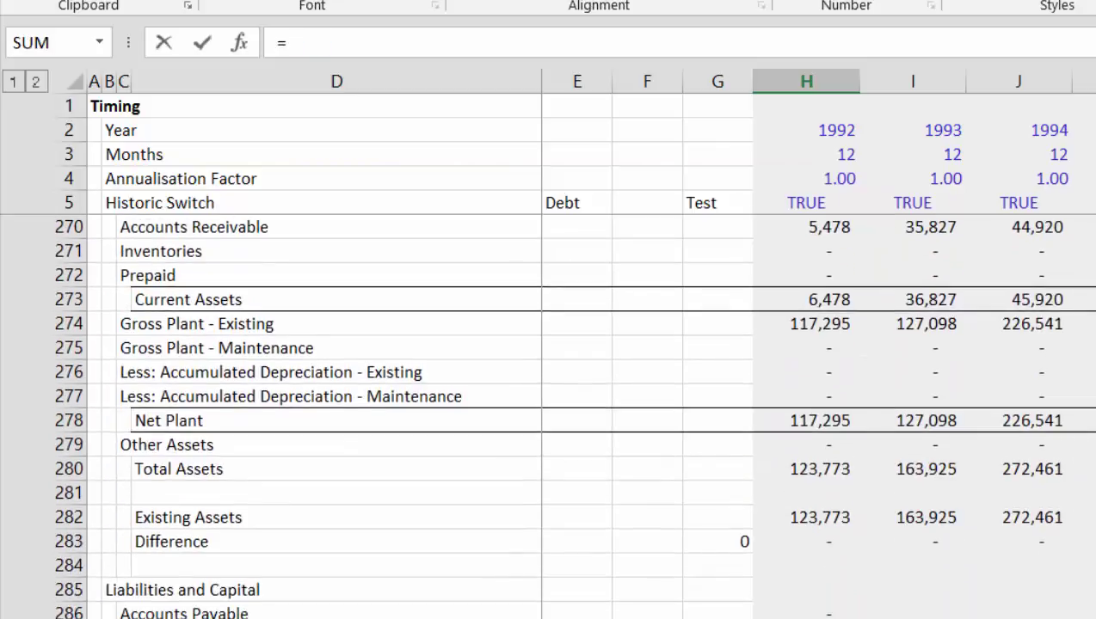
{"action": "key", "text": "Up"}
{"action": "key", "text": "Up"}
{"action": "key", "text": "Up"}
{"action": "key", "text": "Up"}
{"action": "key", "text": "Up"}
{"action": "key", "text": "Up"}
{"action": "key", "text": "Up"}
{"action": "key", "text": "Up"}
{"action": "key", "text": "Up"}
{"action": "key", "text": "Up"}
{"action": "key", "text": "Up"}
{"action": "key", "text": "Up"}
{"action": "key", "text": "Up"}
{"action": "key", "text": "Up"}
{"action": "key", "text": "Up"}
{"action": "key", "text": "Up"}
{"action": "key", "text": "Up"}
{"action": "key", "text": "Up"}
{"action": "key", "text": "Up"}
{"action": "key", "text": "Up"}
{"action": "key", "text": "Up"}
{"action": "key", "text": "Up"}
{"action": "key", "text": "Up"}
{"action": "key", "text": "Up"}
{"action": "key", "text": "Up"}
{"action": "key", "text": "Up"}
{"action": "key", "text": "Up"}
{"action": "key", "text": "Up"}
{"action": "key", "text": "Up"}
{"action": "key", "text": "Up"}
{"action": "key", "text": "Up"}
{"action": "key", "text": "Up"}
{"action": "key", "text": "Up"}
{"action": "key", "text": "Up"}
{"action": "key", "text": "Up"}
{"action": "key", "text": "Up"}
{"action": "key", "text": "Up"}
{"action": "key", "text": "Up"}
{"action": "key", "text": "Up"}
{"action": "key", "text": "Up"}
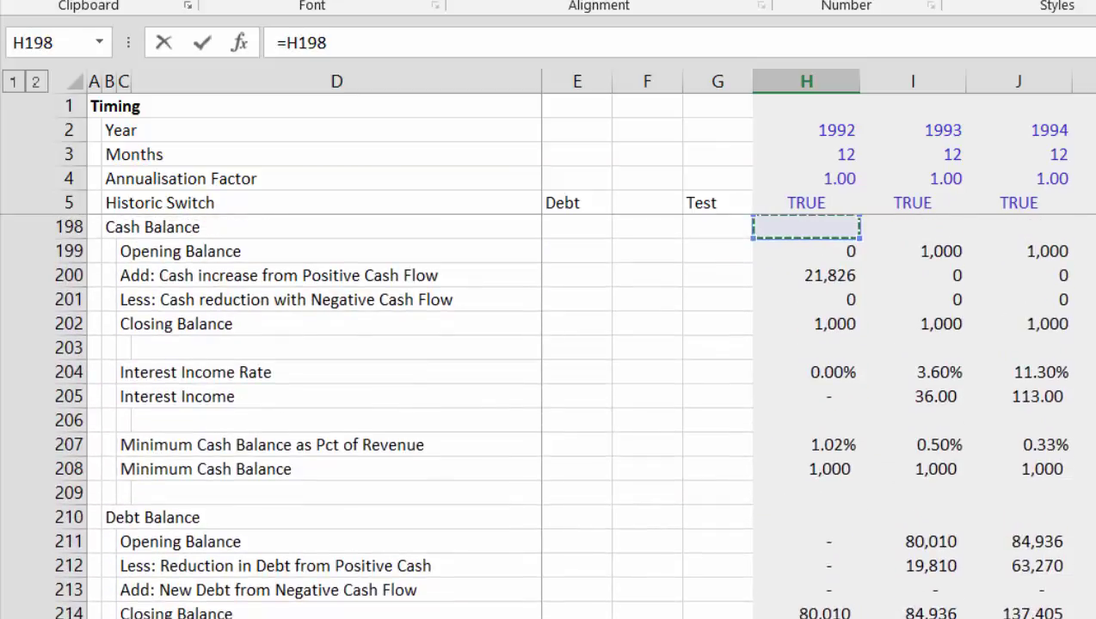
{"action": "key", "text": "Down"}
{"action": "key", "text": "Down"}
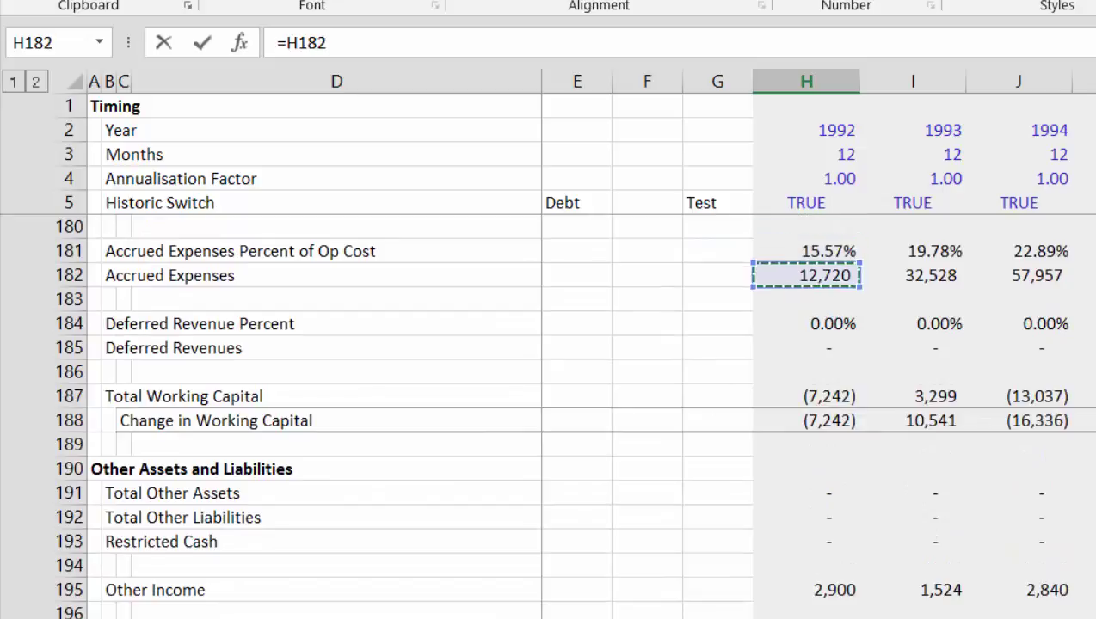
{"action": "key", "text": "Return"}
- Link Deferred Revenues in H288 to the Deferred Revenues amount in the Working Capital section with =H185
{"action": "type", "text": "="}
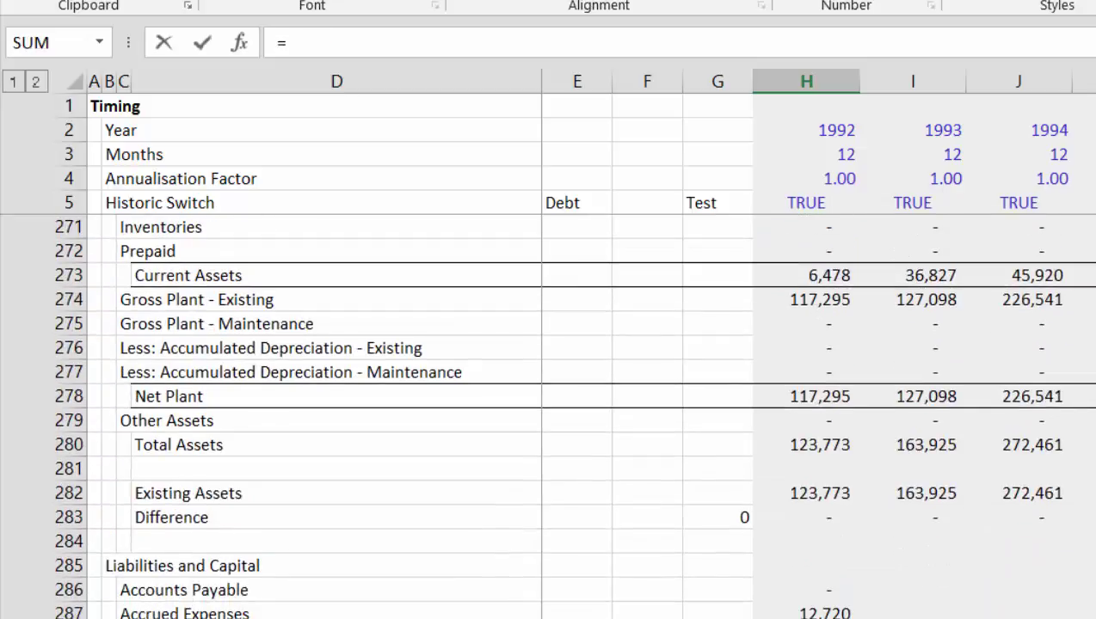
{"action": "key", "text": "Up"}
{"action": "key", "text": "Up"}
{"action": "key", "text": "Up"}
{"action": "key", "text": "Up"}
{"action": "key", "text": "Up"}
{"action": "key", "text": "Up"}
{"action": "key", "text": "Up"}
{"action": "key", "text": "Up"}
{"action": "key", "text": "Up"}
{"action": "key", "text": "Up"}
{"action": "key", "text": "Up"}
{"action": "key", "text": "Up"}
{"action": "key", "text": "Up"}
{"action": "key", "text": "Up"}
{"action": "key", "text": "Up"}
{"action": "key", "text": "Up"}
{"action": "key", "text": "Up"}
{"action": "key", "text": "Up"}
{"action": "key", "text": "Up"}
{"action": "key", "text": "Up"}
{"action": "key", "text": "Up"}
{"action": "key", "text": "Up"}
{"action": "key", "text": "Up"}
{"action": "key", "text": "Up"}
{"action": "key", "text": "Up"}
{"action": "key", "text": "Up"}
{"action": "key", "text": "Up"}
{"action": "key", "text": "Up"}
{"action": "key", "text": "Up"}
{"action": "key", "text": "Up"}
{"action": "key", "text": "Up"}
{"action": "key", "text": "Up"}
{"action": "key", "text": "Up"}
{"action": "key", "text": "Up"}
{"action": "key", "text": "Up"}
{"action": "key", "text": "Up"}
{"action": "key", "text": "Up"}
{"action": "key", "text": "Up"}
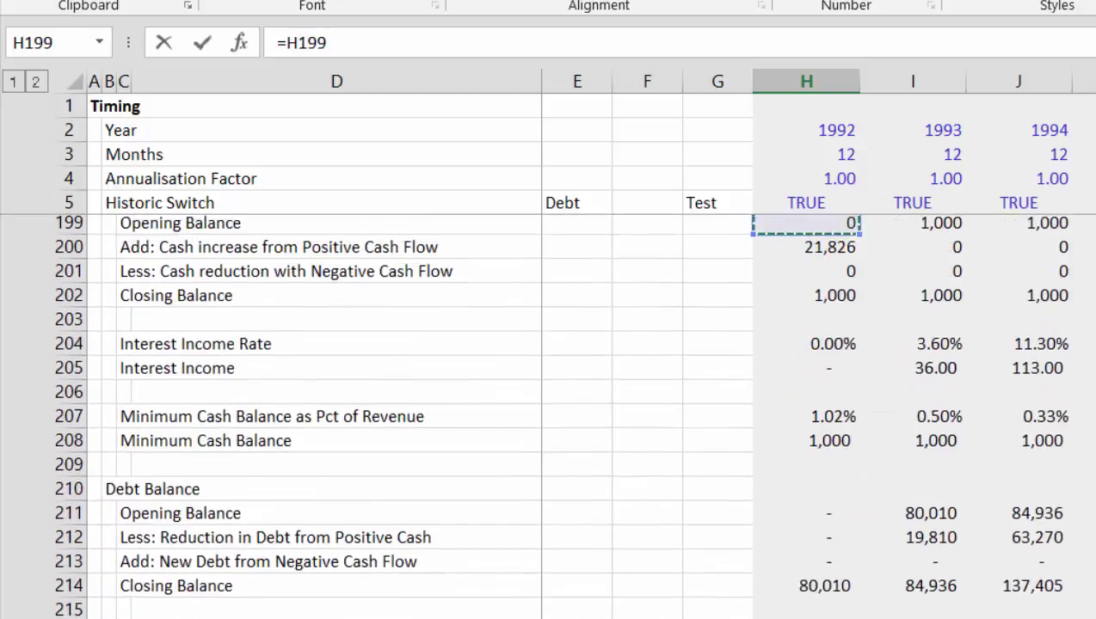
{"action": "key", "text": "Page_Up"}
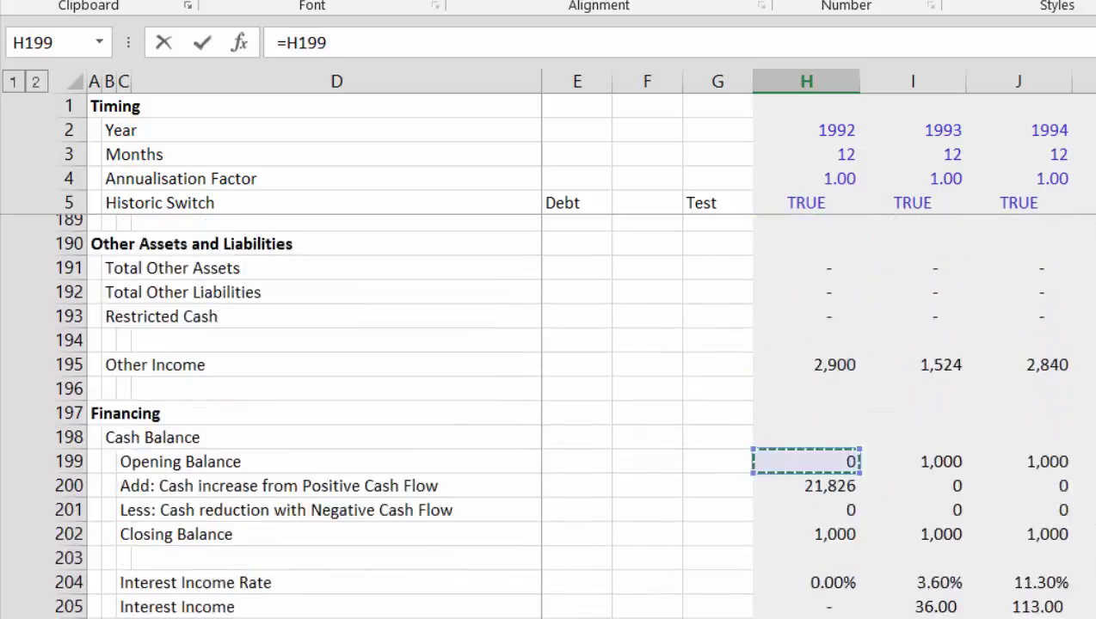
{"action": "key", "text": "Down"}
{"action": "key", "text": "Up"}
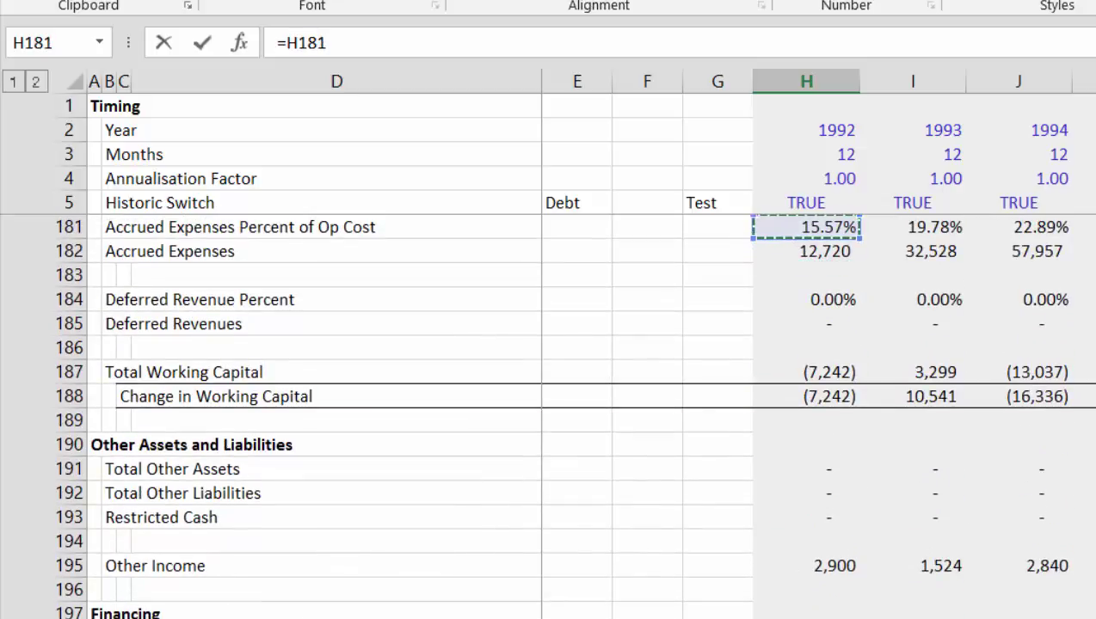
{"action": "key", "text": "Down"}
{"action": "key", "text": "Down"}
{"action": "key", "text": "Down"}
{"action": "key", "text": "Down"}
{"action": "key", "text": "Return"}
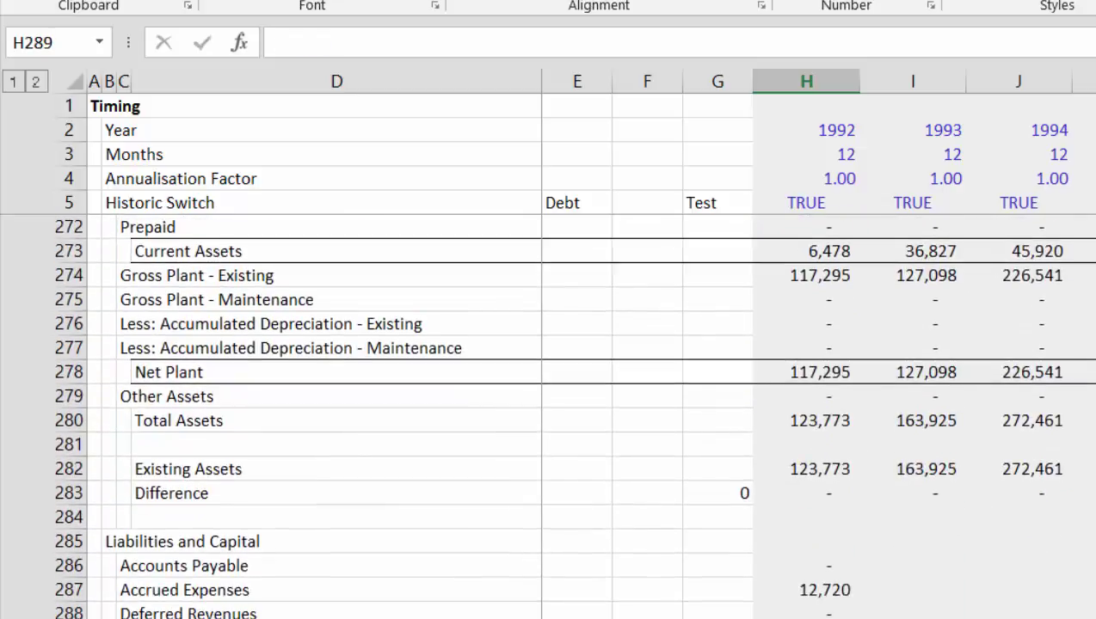
- Total the current liabilities in H289 with =SUM(H286:H288)
{"action": "key", "text": "alt+equal"}
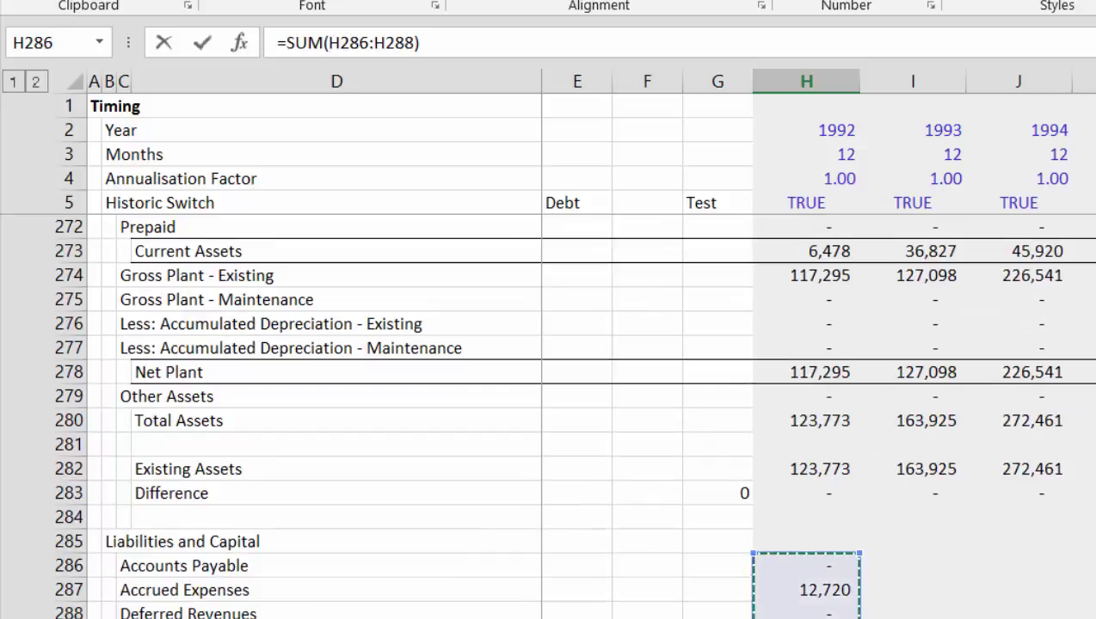
{"action": "key", "text": "Return"}
- Link Debt in H291 to the Debt Balance's Closing Balance in the Financing section with =H214
{"action": "key", "text": "Down"}
{"action": "type", "text": "="}
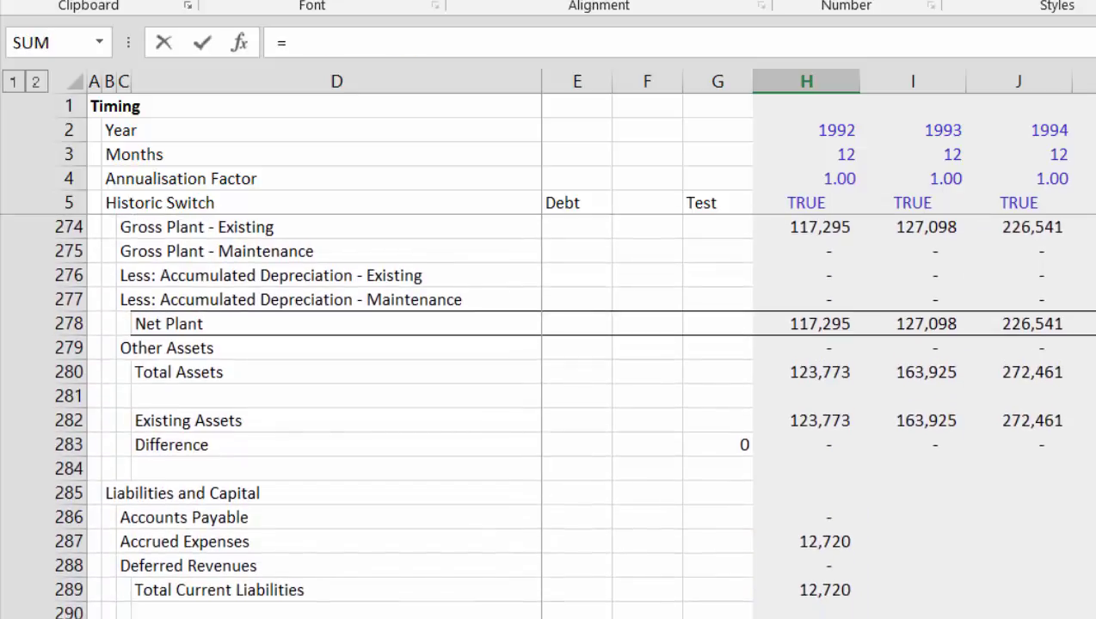
{"action": "key", "text": "Up"}
{"action": "key", "text": "Up"}
{"action": "key", "text": "Up"}
{"action": "key", "text": "Up"}
{"action": "key", "text": "Up"}
{"action": "key", "text": "Up"}
{"action": "key", "text": "Up"}
{"action": "key", "text": "Up"}
{"action": "key", "text": "Up"}
{"action": "key", "text": "Up"}
{"action": "key", "text": "Up"}
{"action": "key", "text": "Up"}
{"action": "key", "text": "Up"}
{"action": "key", "text": "Up"}
{"action": "key", "text": "Up"}
{"action": "key", "text": "Up"}
{"action": "key", "text": "Up"}
{"action": "key", "text": "Up"}
{"action": "key", "text": "Up"}
{"action": "key", "text": "Up"}
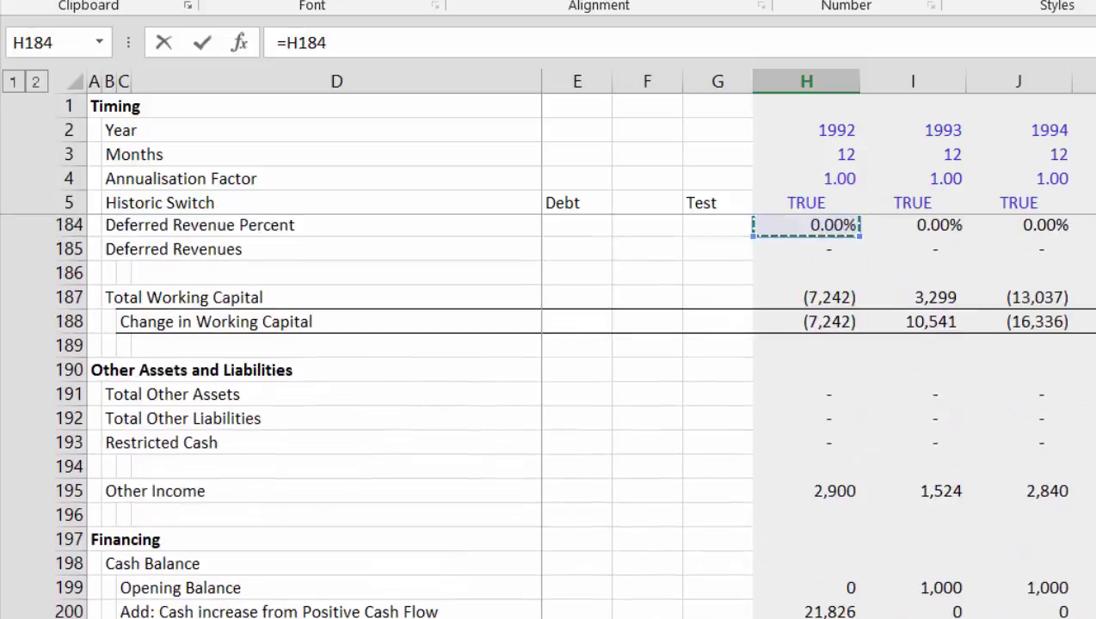
{"action": "key", "text": "Down"}
{"action": "key", "text": "Down"}
{"action": "key", "text": "Down"}
{"action": "key", "text": "Down"}
{"action": "key", "text": "Down"}
{"action": "key", "text": "Down"}
{"action": "key", "text": "Down"}
{"action": "key", "text": "Down"}
{"action": "key", "text": "Down"}
{"action": "key", "text": "Down"}
{"action": "key", "text": "Down"}
{"action": "key", "text": "Down"}
{"action": "key", "text": "Down"}
{"action": "key", "text": "Down"}
{"action": "key", "text": "Down"}
{"action": "key", "text": "Down"}
{"action": "key", "text": "Down"}
{"action": "key", "text": "Down"}
{"action": "key", "text": "Down"}
{"action": "key", "text": "Down"}
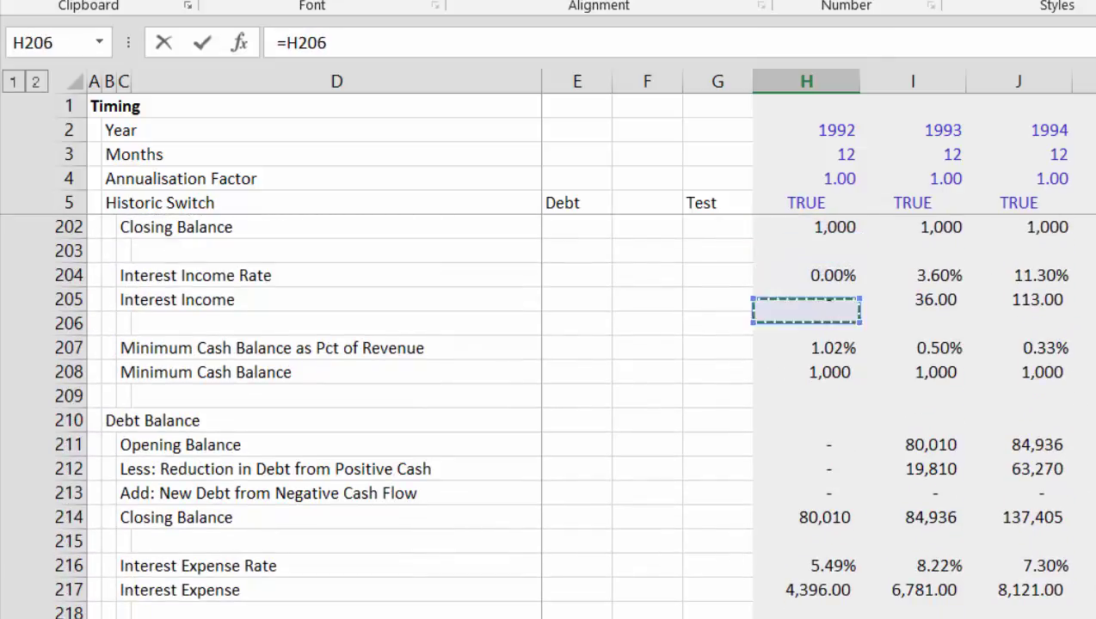
{"action": "key", "text": "Down"}
{"action": "key", "text": "Up"}
{"action": "key", "text": "Return"}
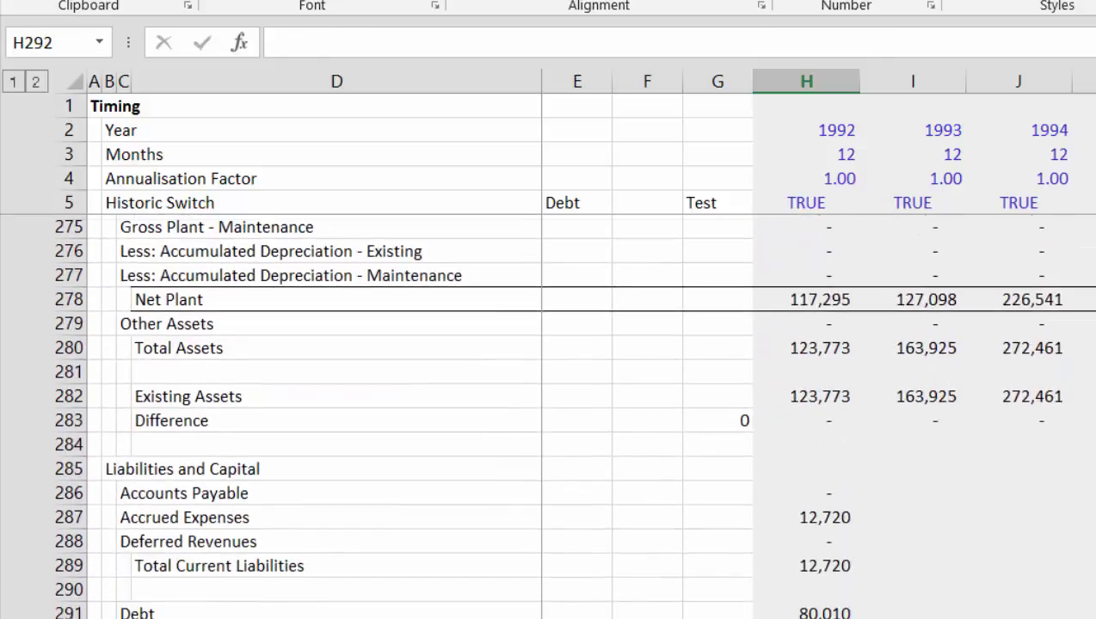
- Link Other Liabilities in H292 to Total Other Liabilities in the Other Assets and Liabilities section
{"action": "type", "text": "="}
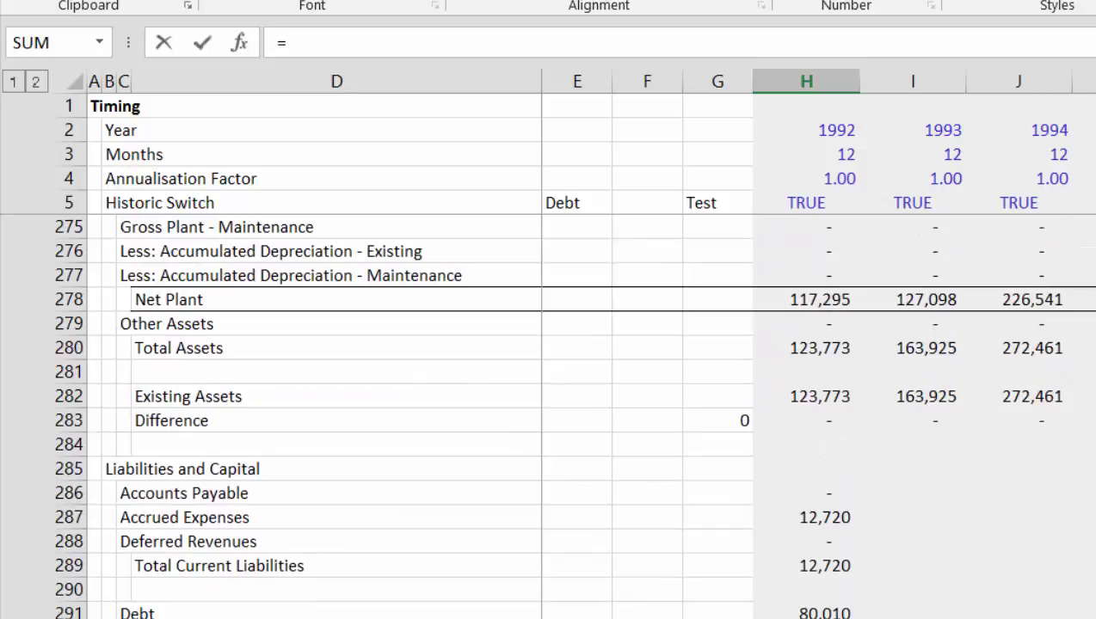
{"action": "key", "text": "Up"}
{"action": "key", "text": "Up"}
{"action": "key", "text": "Up"}
{"action": "key", "text": "Up"}
{"action": "key", "text": "Up"}
{"action": "key", "text": "Up"}
{"action": "key", "text": "Up"}
{"action": "key", "text": "Up"}
{"action": "key", "text": "Up"}
{"action": "key", "text": "Up"}
{"action": "key", "text": "Up"}
{"action": "key", "text": "Up"}
{"action": "key", "text": "Up"}
{"action": "key", "text": "Up"}
{"action": "key", "text": "Up"}
{"action": "key", "text": "Up"}
{"action": "key", "text": "Up"}
{"action": "key", "text": "Up"}
{"action": "key", "text": "Up"}
{"action": "key", "text": "Up"}
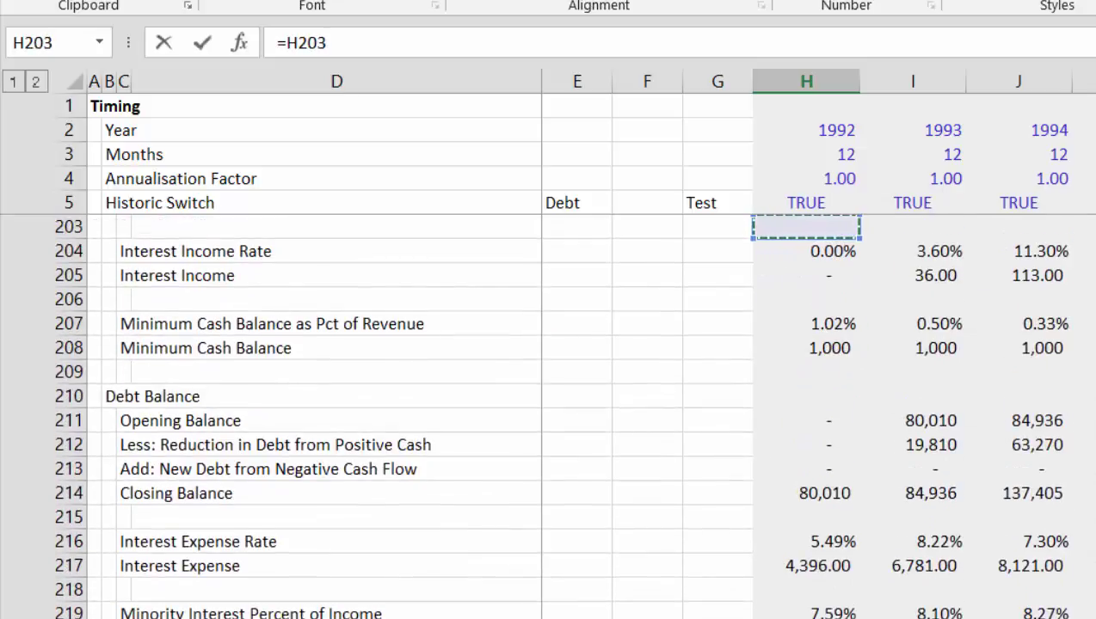
{"action": "key", "text": "Page_Up"}
{"action": "key", "text": "Down"}
{"action": "key", "text": "Down"}
{"action": "key", "text": "Down"}
{"action": "key", "text": "Down"}
{"action": "key", "text": "Down"}
{"action": "key", "text": "Down"}
{"action": "key", "text": "Down"}
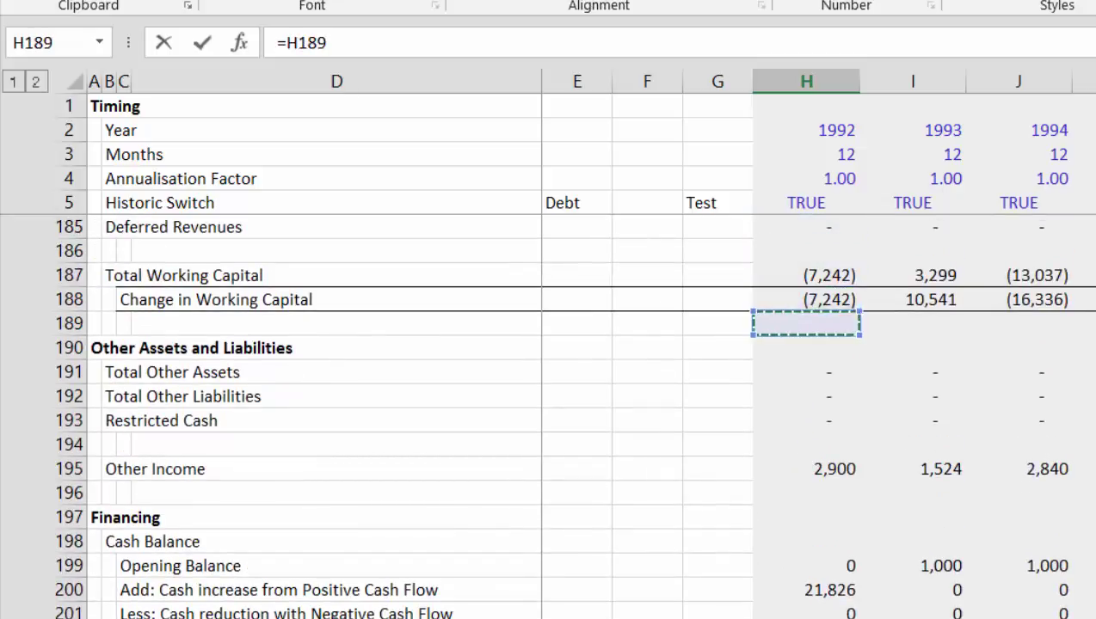
{"action": "key", "text": "Escape"}
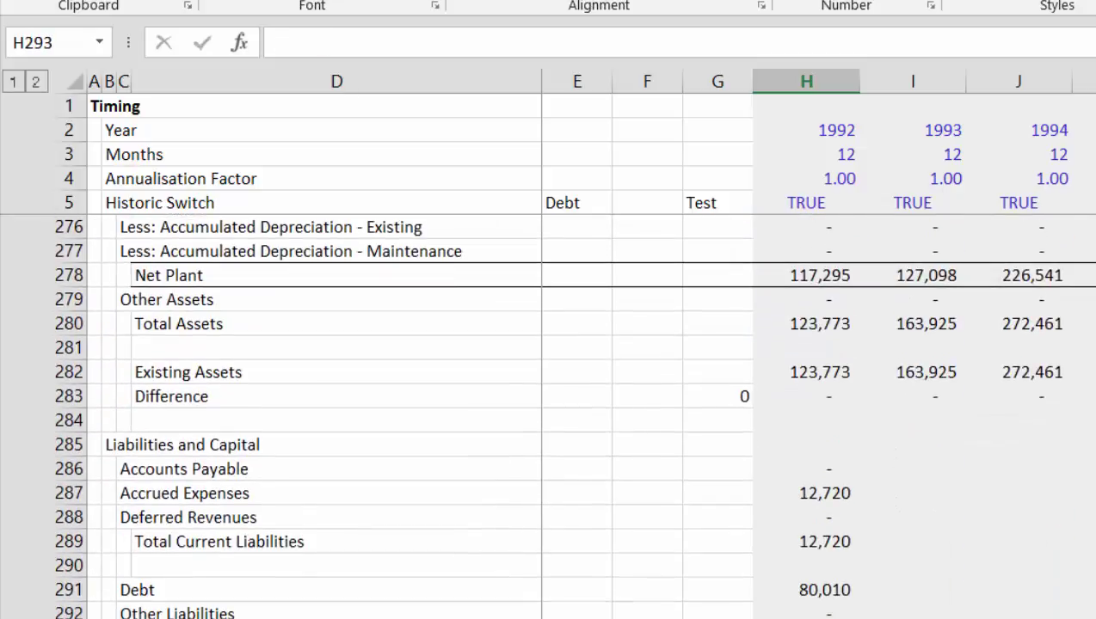
- Link the balance sheet's Minority Interest in H294 to the Minority Interest section's Closing Balance with =H265
{"action": "type", "text": "="}
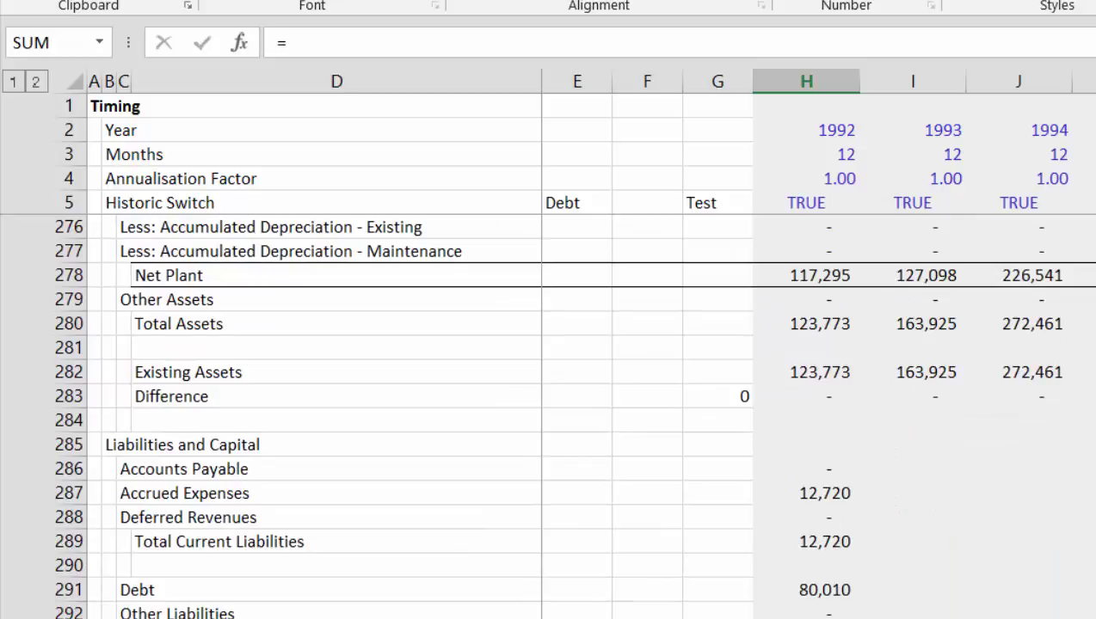
{"action": "key", "text": "Escape"}
{"action": "key", "text": "Down"}
{"action": "key", "text": "Up"}
{"action": "key", "text": "Up"}
{"action": "key", "text": "Up"}
{"action": "key", "text": "Up"}
{"action": "key", "text": "Up"}
{"action": "key", "text": "Up"}
{"action": "key", "text": "Up"}
{"action": "key", "text": "Up"}
{"action": "key", "text": "Up"}
{"action": "key", "text": "Up"}
{"action": "key", "text": "Up"}
{"action": "key", "text": "Up"}
{"action": "key", "text": "Up"}
{"action": "key", "text": "Up"}
{"action": "key", "text": "Up"}
{"action": "key", "text": "Up"}
{"action": "key", "text": "Up"}
{"action": "key", "text": "Up"}
{"action": "key", "text": "Up"}
{"action": "key", "text": "Up"}
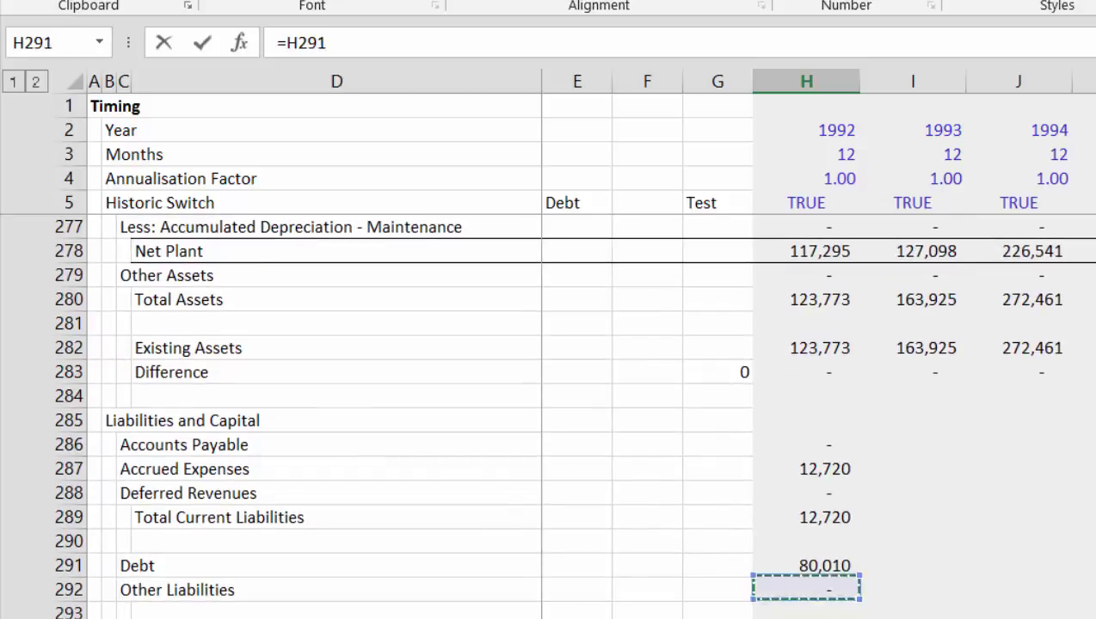
{"action": "key", "text": "Up"}
{"action": "key", "text": "Up"}
{"action": "key", "text": "Up"}
{"action": "key", "text": "Up"}
{"action": "key", "text": "Up"}
{"action": "key", "text": "Up"}
{"action": "key", "text": "Up"}
{"action": "key", "text": "Up"}
{"action": "key", "text": "Up"}
{"action": "key", "text": "Up"}
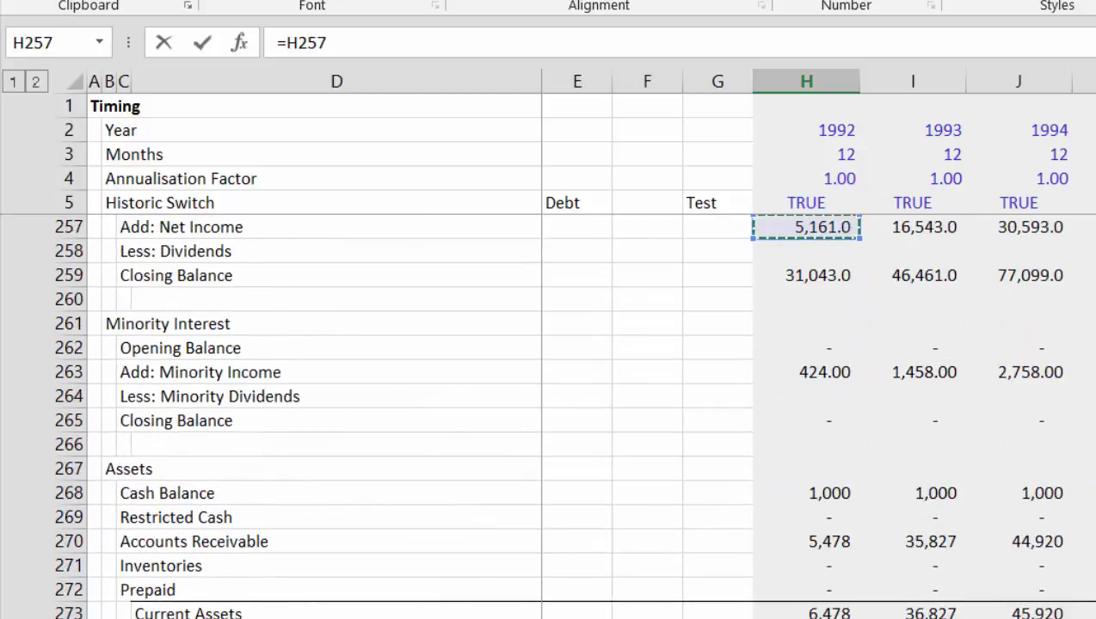
{"action": "key", "text": "Down"}
{"action": "key", "text": "Down"}
{"action": "key", "text": "Down"}
{"action": "key", "text": "Down"}
{"action": "key", "text": "Down"}
{"action": "key", "text": "Down"}
{"action": "key", "text": "Down"}
{"action": "key", "text": "Down"}
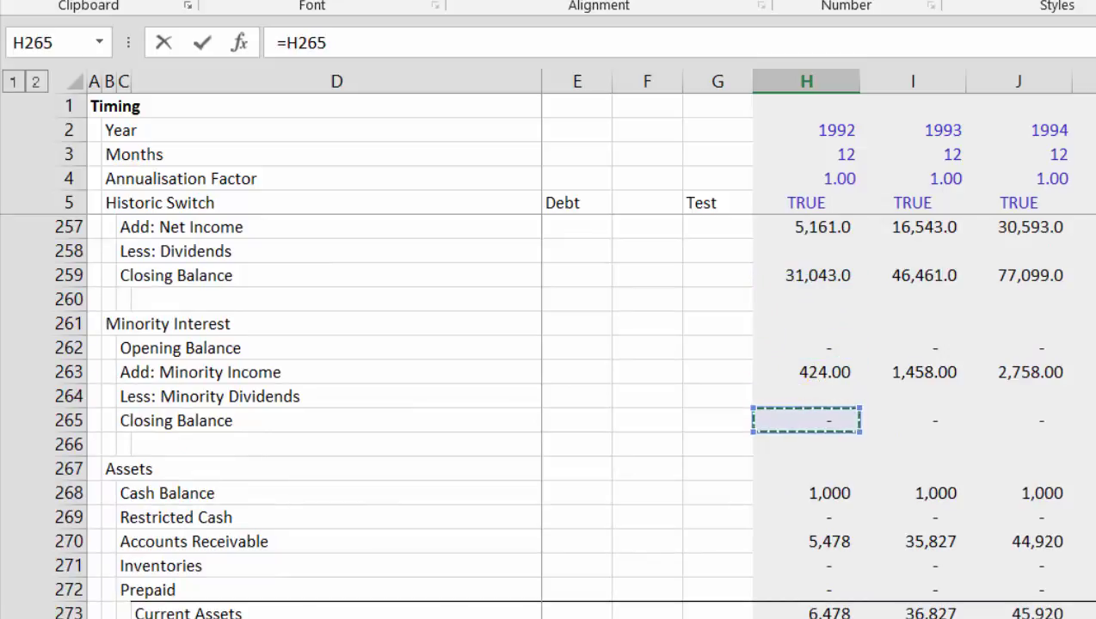
{"action": "key", "text": "Return"}
- Link the balance sheet's Common Equity in H295 to the Common Equity section's Closing Balance with =H259
{"action": "type", "text": "="}
{"action": "key", "text": "Up"}
{"action": "key", "text": "Up"}
{"action": "key", "text": "Up"}
{"action": "key", "text": "Up"}
{"action": "key", "text": "Up"}
{"action": "key", "text": "Up"}
{"action": "key", "text": "Up"}
{"action": "key", "text": "Up"}
{"action": "key", "text": "Up"}
{"action": "key", "text": "Up"}
{"action": "key", "text": "Up"}
{"action": "key", "text": "Up"}
{"action": "key", "text": "Up"}
{"action": "key", "text": "Up"}
{"action": "key", "text": "Up"}
{"action": "key", "text": "Up"}
{"action": "key", "text": "Up"}
{"action": "key", "text": "Up"}
{"action": "key", "text": "Up"}
{"action": "key", "text": "Up"}
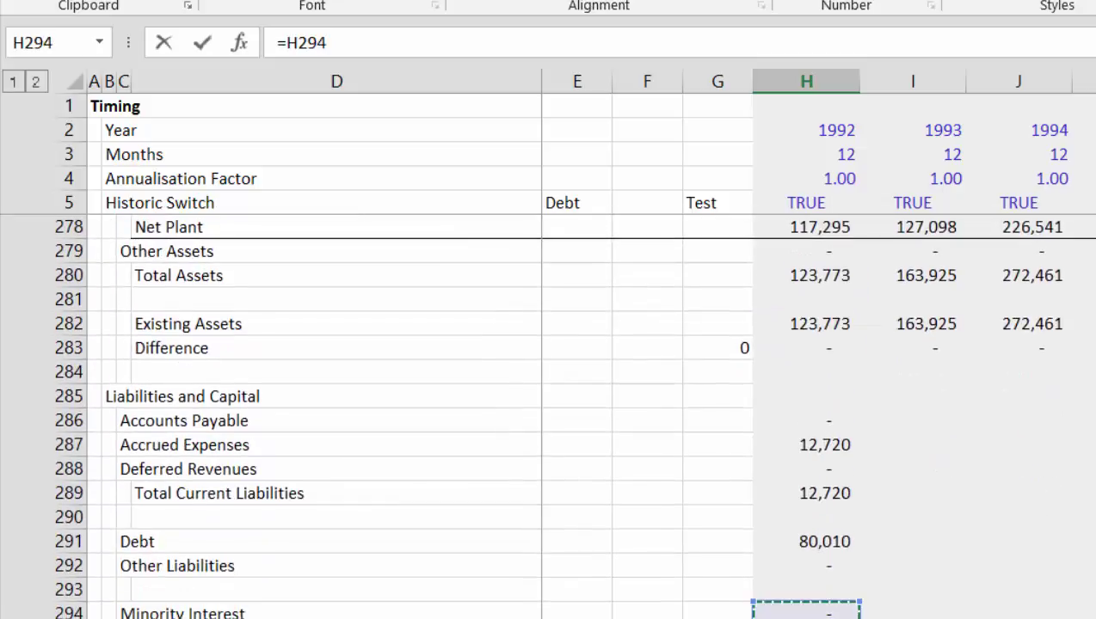
{"action": "key", "text": "Up"}
{"action": "key", "text": "Up"}
{"action": "key", "text": "Up"}
{"action": "key", "text": "Up"}
{"action": "key", "text": "Up"}
{"action": "key", "text": "Up"}
{"action": "key", "text": "Up"}
{"action": "key", "text": "Up"}
{"action": "key", "text": "Up"}
{"action": "key", "text": "Up"}
{"action": "key", "text": "Up"}
{"action": "key", "text": "Up"}
{"action": "key", "text": "Up"}
{"action": "key", "text": "Up"}
{"action": "key", "text": "Up"}
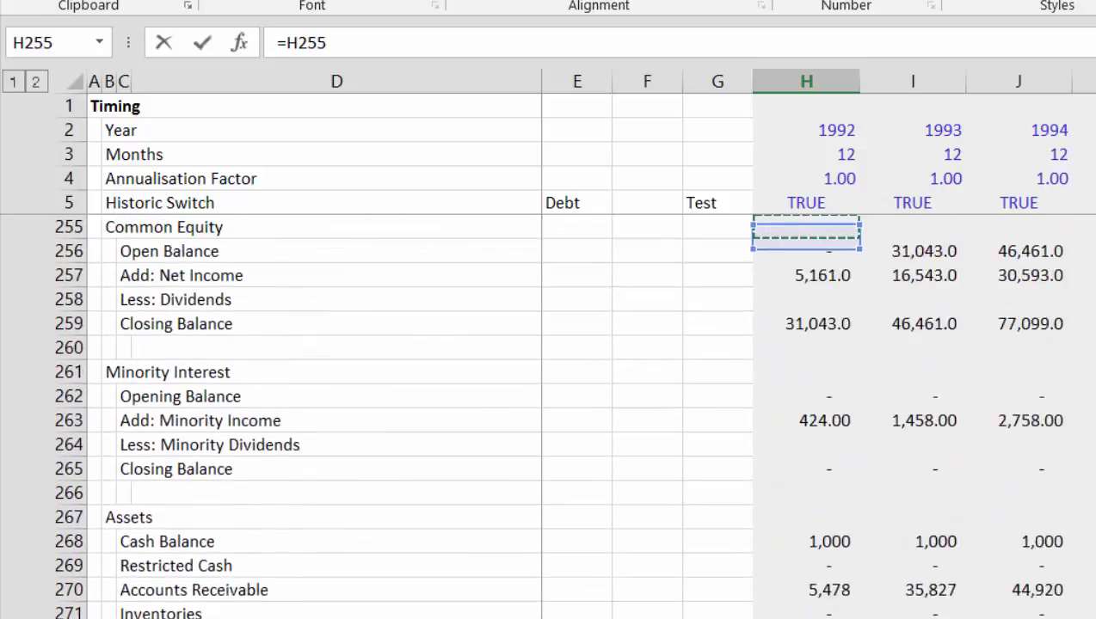
{"action": "key", "text": "Down"}
{"action": "key", "text": "Down"}
{"action": "key", "text": "Down"}
{"action": "key", "text": "Down"}
{"action": "key", "text": "Down"}
{"action": "key", "text": "Down"}
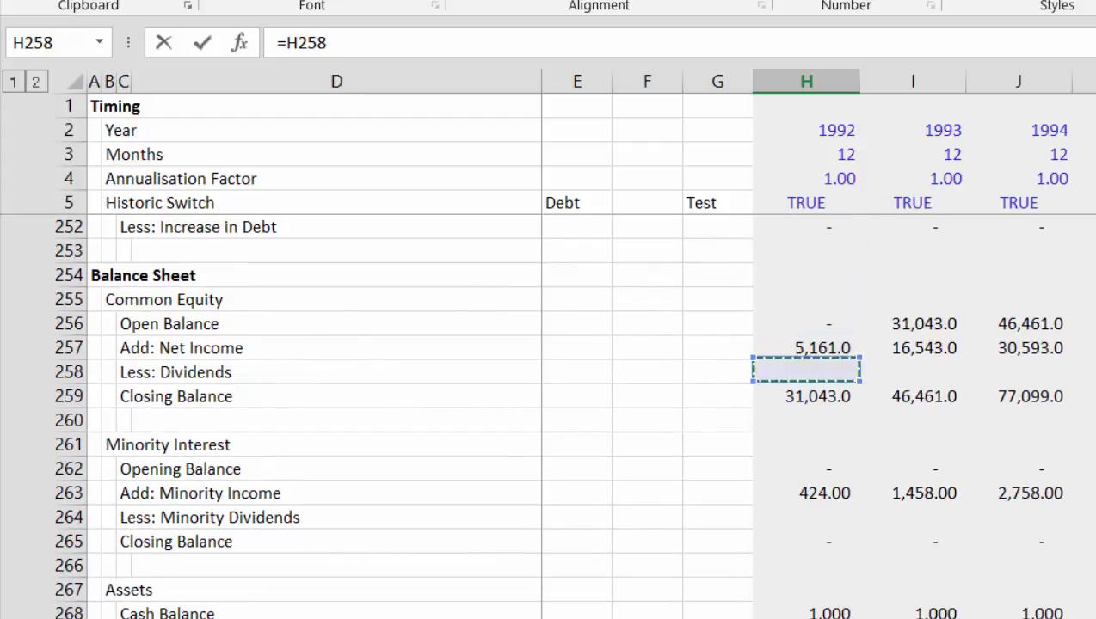
{"action": "key", "text": "Down"}
{"action": "key", "text": "Return"}
{"action": "key", "text": "Up"}
{"action": "key", "text": "Up"}
{"action": "key", "text": "Up"}
{"action": "key", "text": "Up"}
{"action": "key", "text": "Up"}
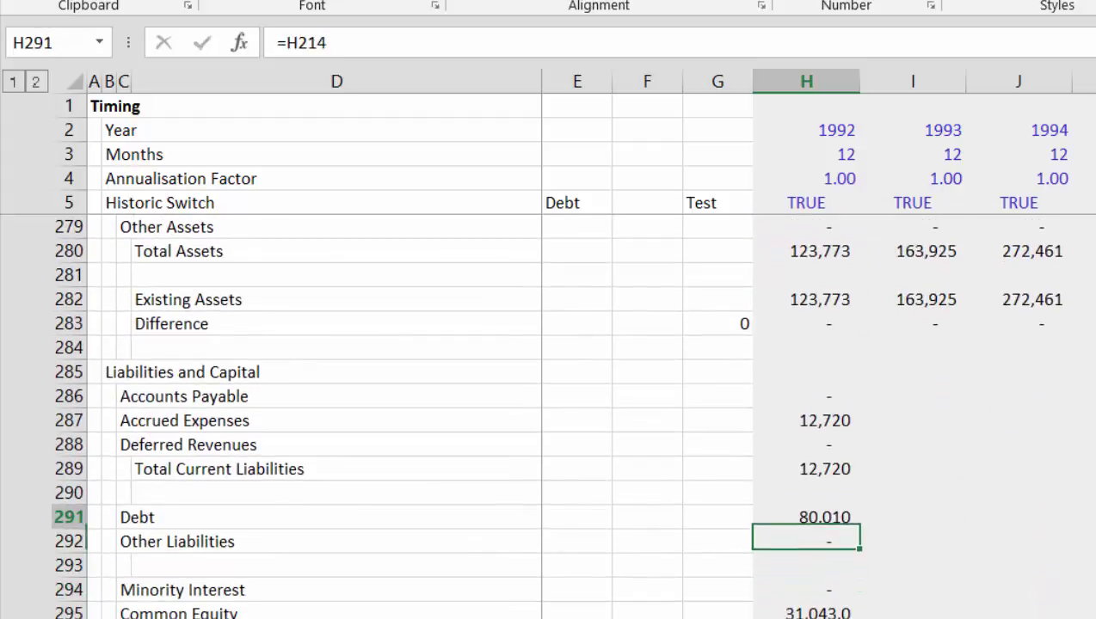
{"action": "key", "text": "Down"}
{"action": "key", "text": "Down"}
{"action": "key", "text": "Down"}
{"action": "key", "text": "Down"}
{"action": "key", "text": "Down"}
{"action": "key", "text": "Down"}
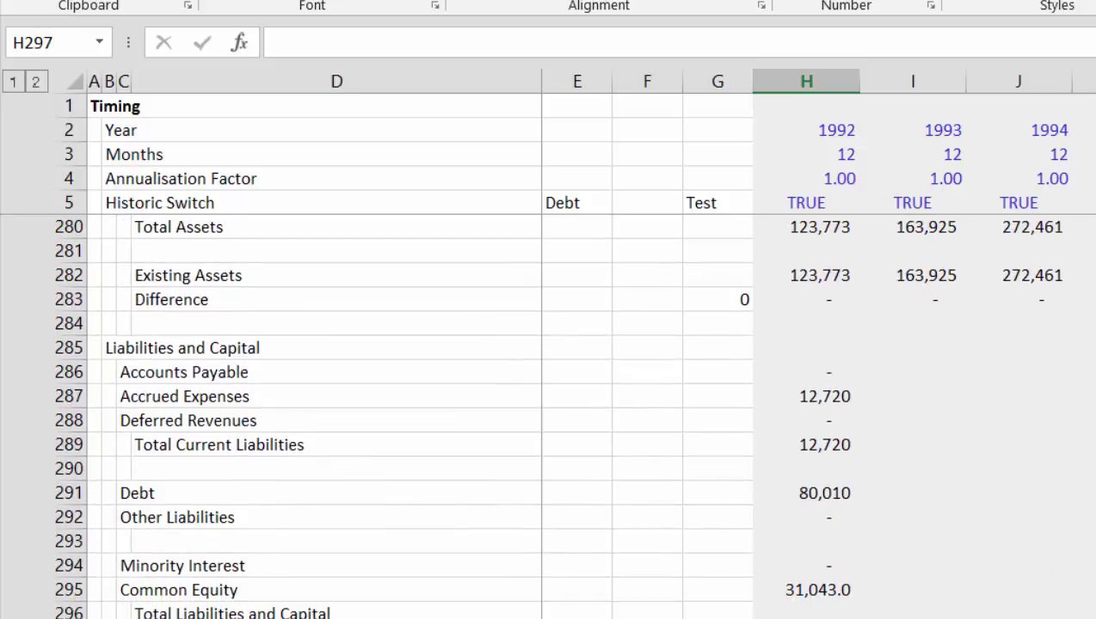
{"action": "key", "text": "Up"}
{"action": "type", "text": "="}
{"action": "key", "text": "Up"}
{"action": "key", "text": "Up"}
{"action": "key", "text": "Up"}
{"action": "key", "text": "Up"}
{"action": "key", "text": "Up"}
{"action": "key", "text": "Up"}
{"action": "key", "text": "Up"}
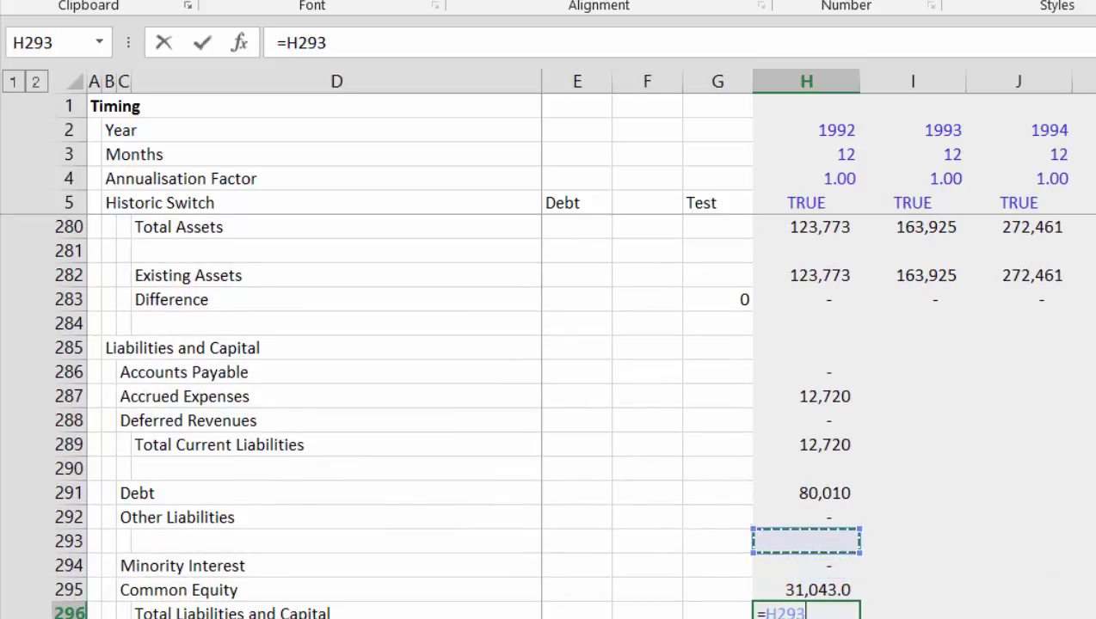
{"action": "key", "text": "Escape"}
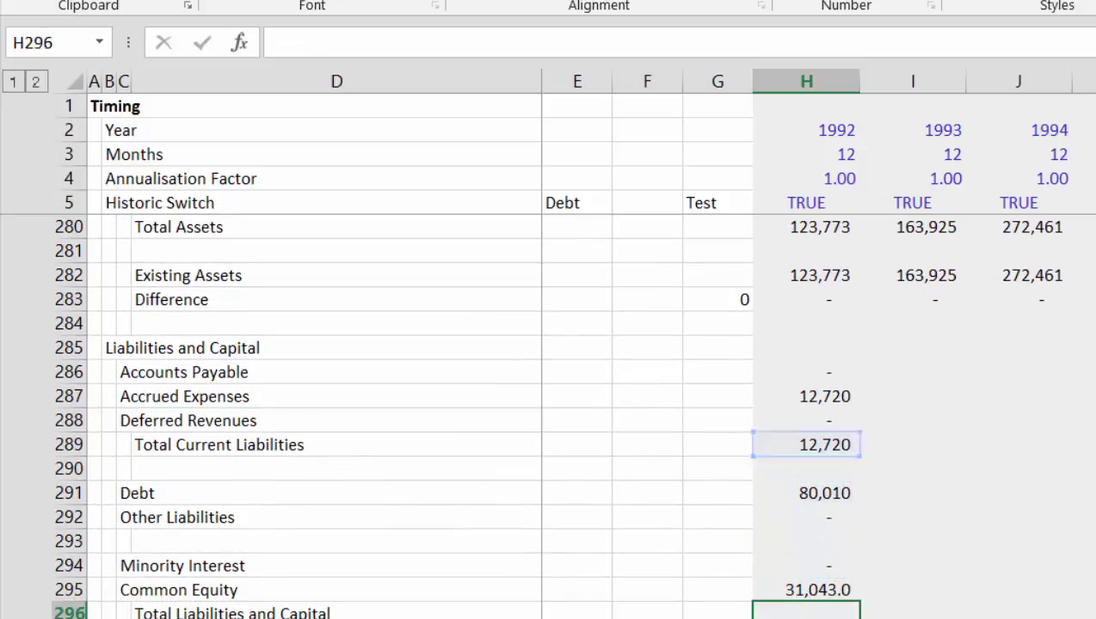
- Total Liabilities and Capital in H296 by summing H289 through H295 from Total Current Liabilities to Common Equity
{"action": "key", "text": "Up"}
{"action": "key", "text": "Up"}
{"action": "key", "text": "Up"}
{"action": "key", "text": "Up"}
{"action": "key", "text": "Up"}
{"action": "key", "text": "Up"}
{"action": "key", "text": "Up"}
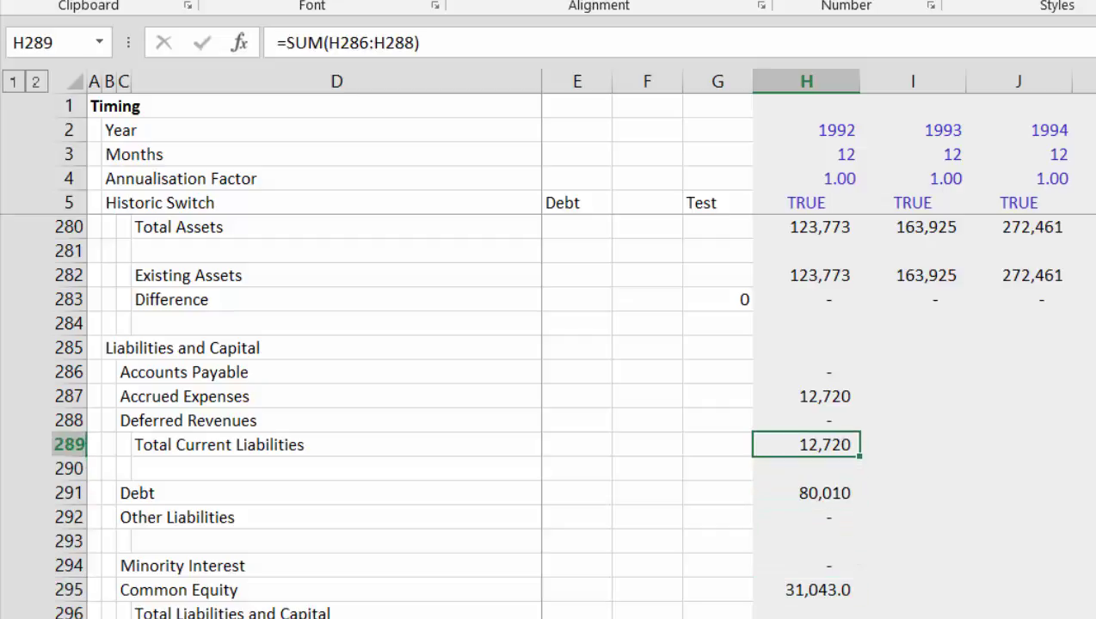
{"action": "key", "text": "shift+Down"}
{"action": "key", "text": "shift+Down"}
{"action": "key", "text": "shift+Down"}
{"action": "key", "text": "shift+Down"}
{"action": "key", "text": "shift+Down"}
{"action": "key", "text": "shift+Down"}
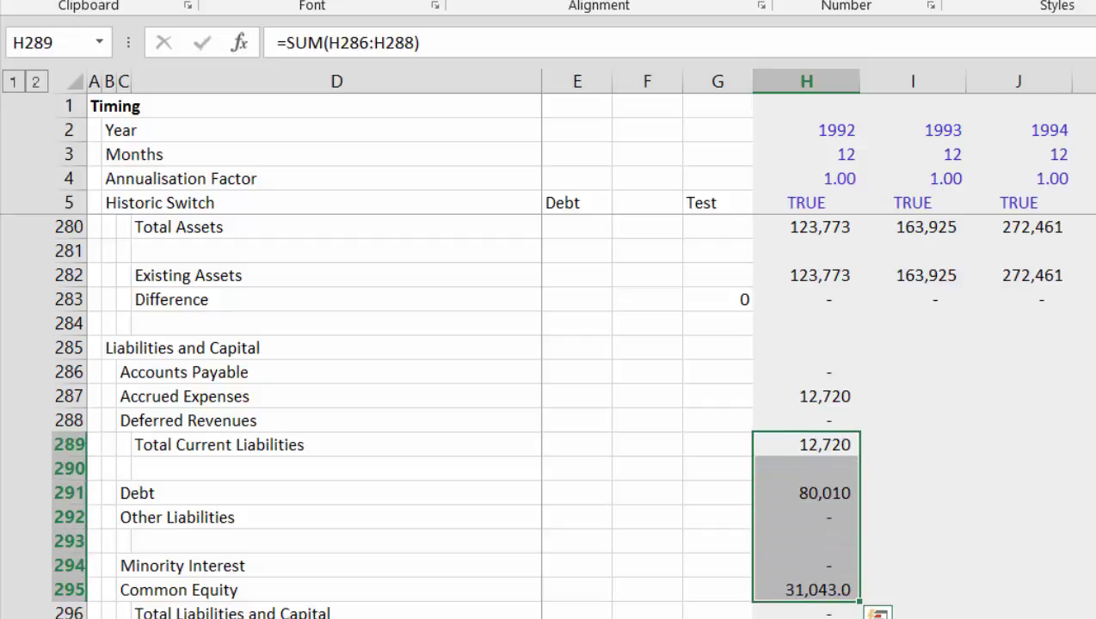
{"action": "key", "text": "shift+Down"}
- Format the Liabilities and Capital values in H286:H296 to show no decimal places
{"action": "key", "text": "Up"}
{"action": "key", "text": "Up"}
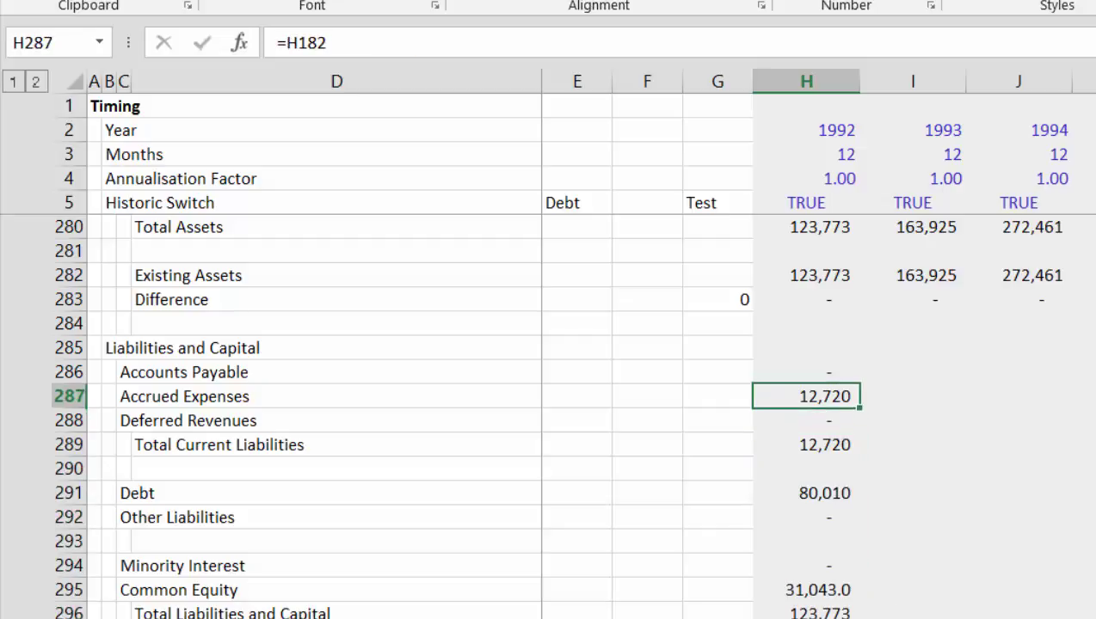
{"action": "key", "text": "Up"}
{"action": "key", "text": "shift+Down"}
{"action": "key", "text": "shift+Down"}
{"action": "key", "text": "shift+Down"}
{"action": "key", "text": "shift+Down"}
{"action": "key", "text": "shift+Down"}
{"action": "key", "text": "shift+Down"}
{"action": "key", "text": "shift+Down"}
{"action": "key", "text": "shift+Down"}
{"action": "key", "text": "shift+Down"}
{"action": "key", "text": "shift+Down"}
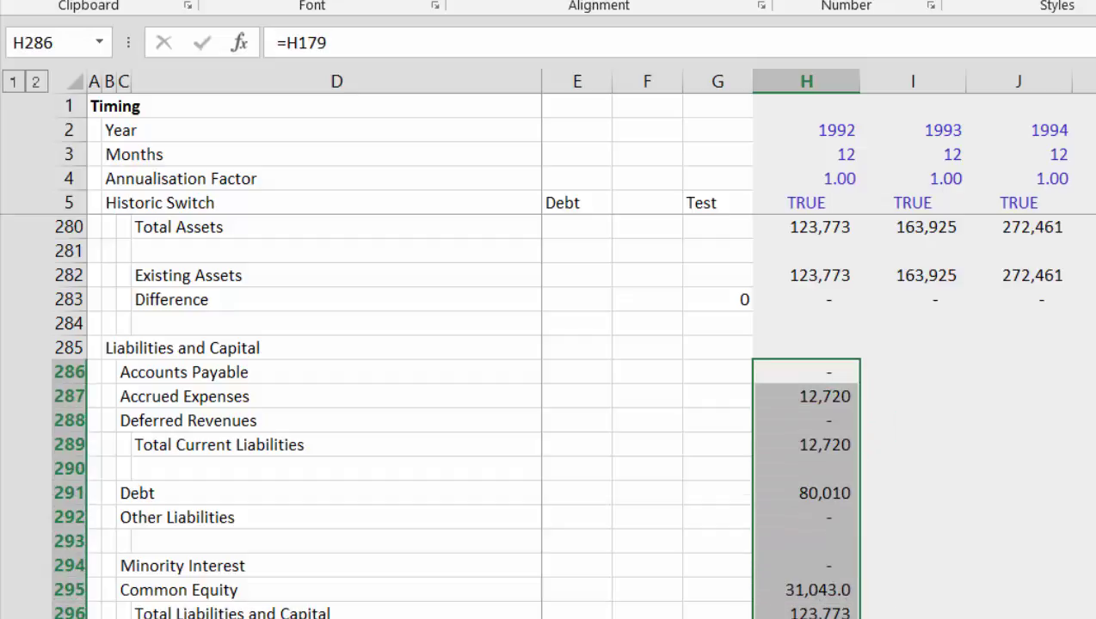
{"action": "key", "text": "alt+h"}
{"action": "key", "text": "0"}
{"action": "key", "text": "alt+h"}
{"action": "key", "text": "9"}
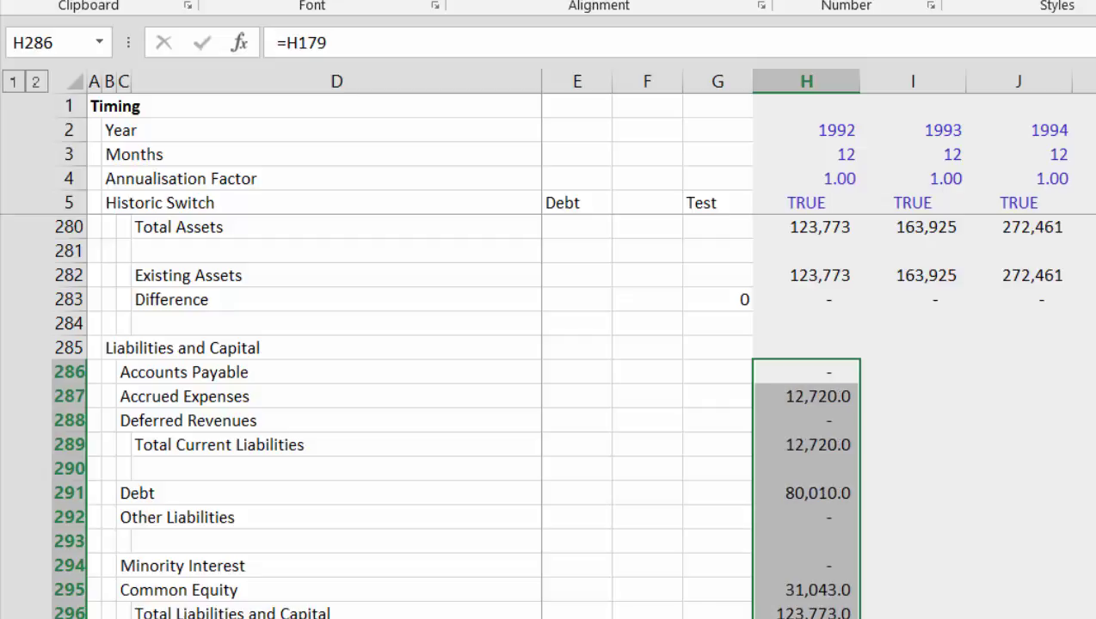
{"action": "key", "text": "alt+h"}
{"action": "key", "text": "9"}
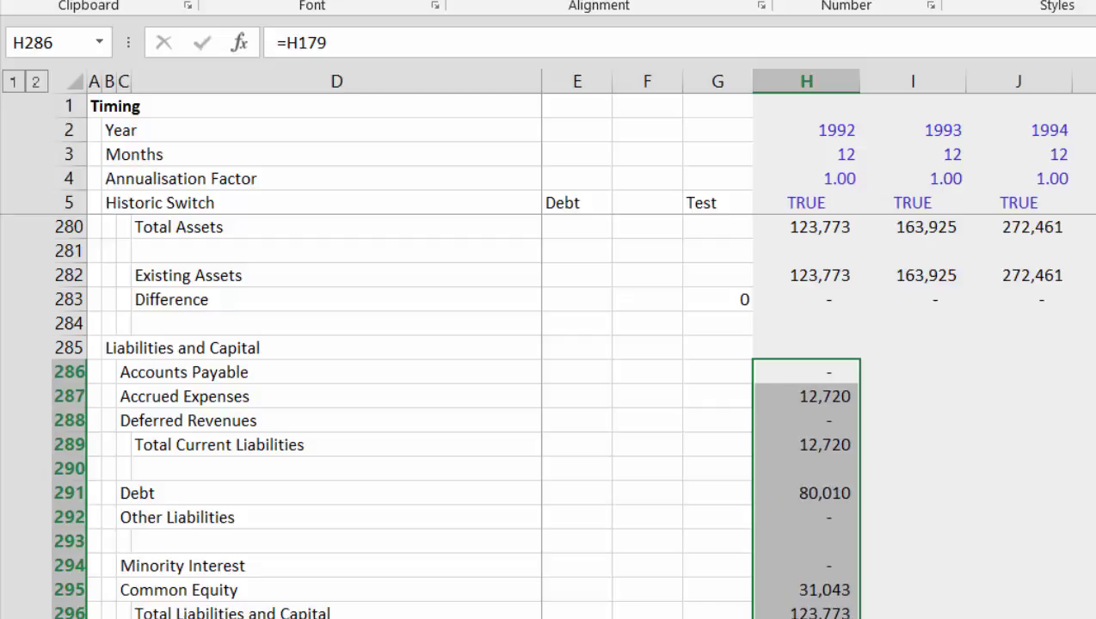
- Copy the Liabilities and Capital formulas in H286:H296 across the remaining year columns
{"action": "left_click", "coordinate": [806, 372]}
{"action": "key", "text": "Down"}
{"action": "key", "text": "Down"}
{"action": "key", "text": "Down"}
{"action": "key", "text": "Down"}
{"action": "key", "text": "Down"}
{"action": "key", "text": "Down"}
{"action": "key", "text": "Down"}
{"action": "key", "text": "Down"}
{"action": "key", "text": "Down"}
{"action": "key", "text": "Down"}
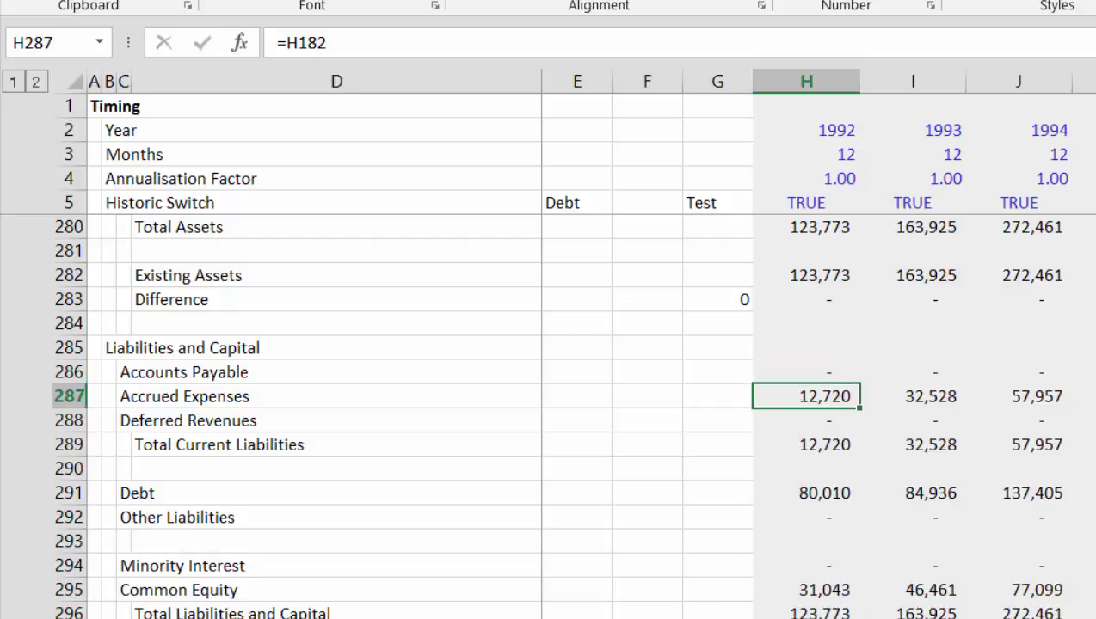
{"action": "key", "text": "Down"}
{"action": "key", "text": "Down"}
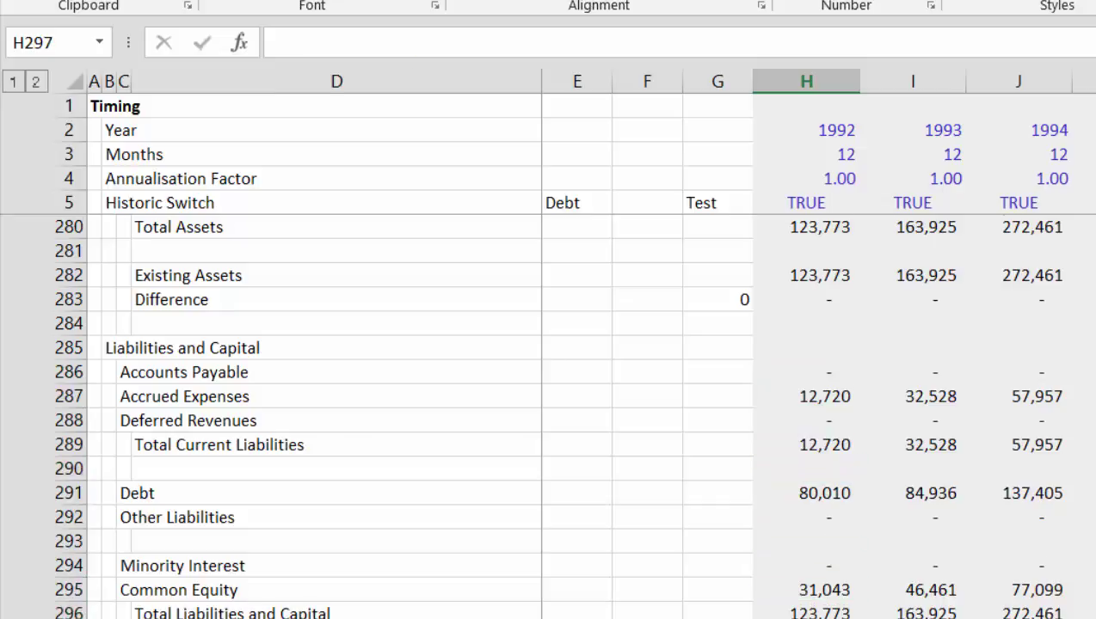
- Review the Total Liabilities and Capital row across the later year columns
{"action": "key", "text": "Right"}
{"action": "key", "text": "Right"}
{"action": "key", "text": "Right"}
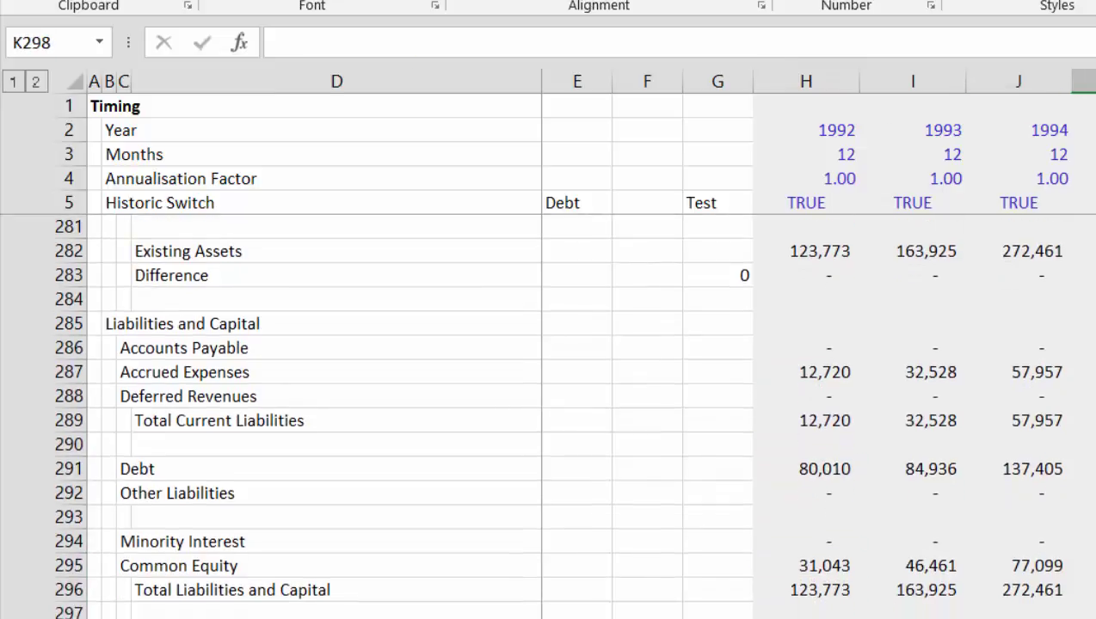
{"action": "key", "text": "Right"}
{"action": "key", "text": "Right"}
{"action": "key", "text": "Up"}
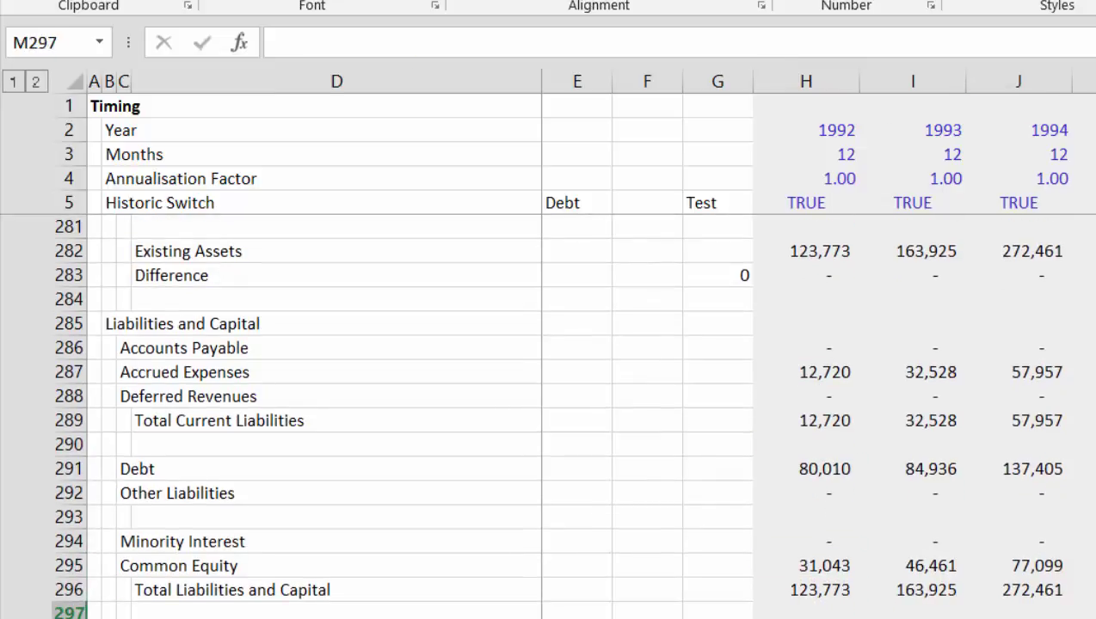
{"action": "key", "text": "Up"}
{"action": "key", "text": "Down"}
{"action": "key", "text": "Down"}
{"action": "key", "text": "Left"}
{"action": "key", "text": "Left"}
{"action": "key", "text": "Left"}
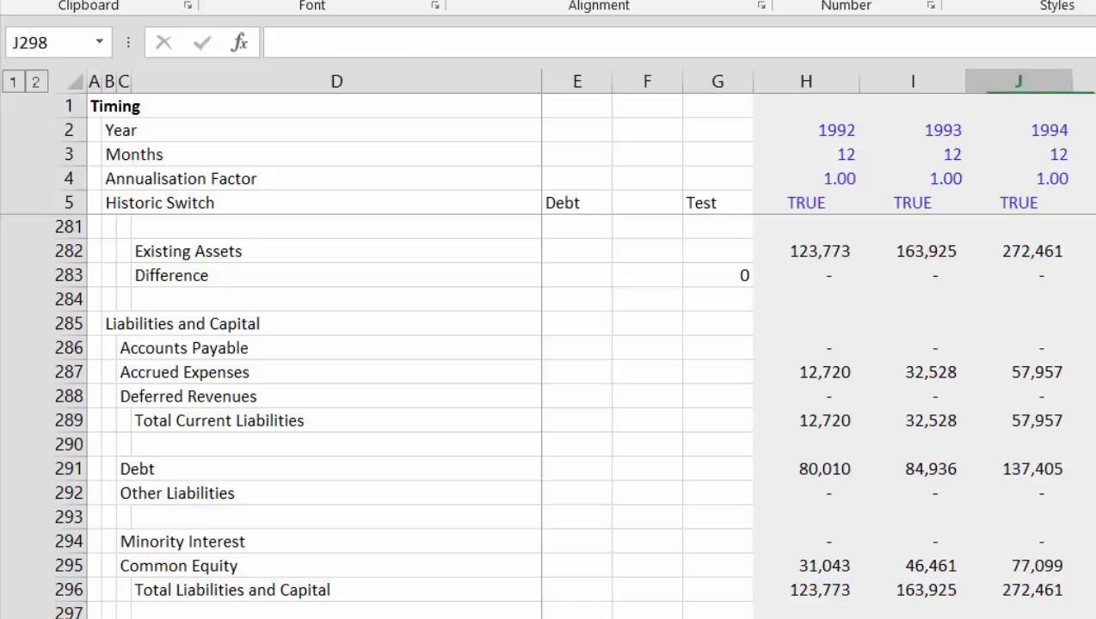
- Label the check row in D298, below Total Liabilities and Capital, as Test
{"action": "key", "text": "Home"}
{"action": "key", "text": "Right"}
{"action": "key", "text": "Right"}
{"action": "key", "text": "Right"}
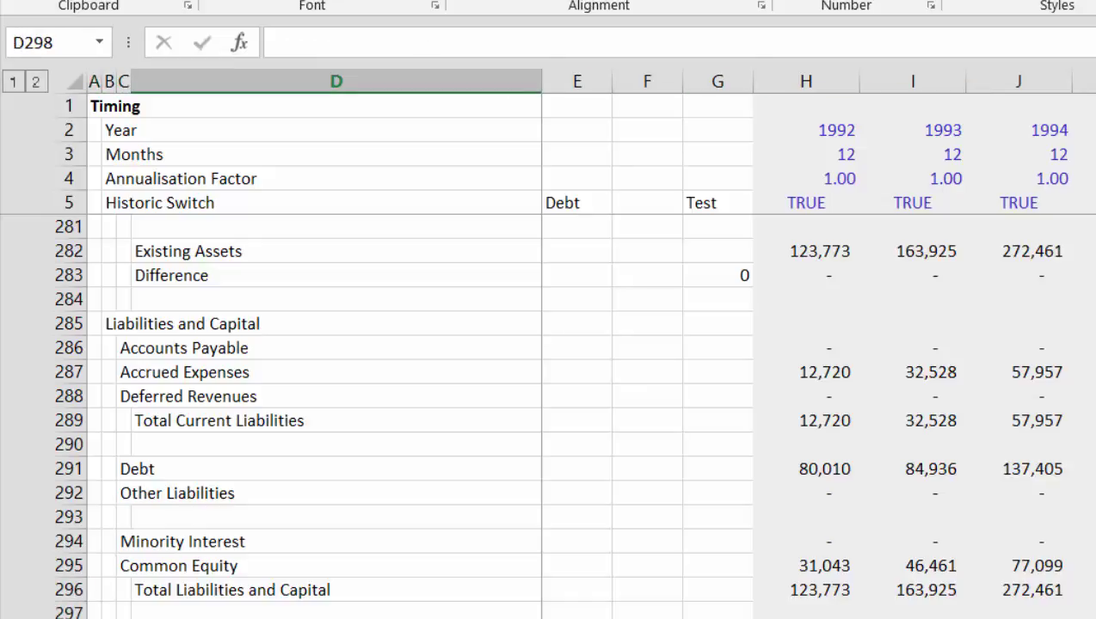
{"action": "key", "text": "Return"}
{"action": "key", "text": "Up"}
{"action": "key", "text": "Right"}
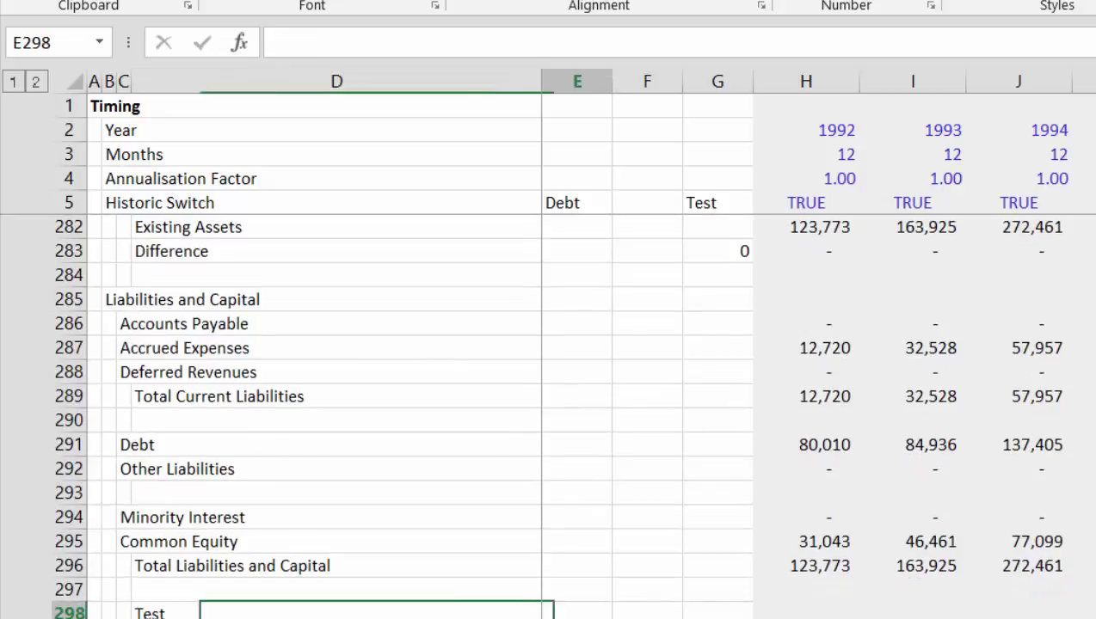
- Set the label of the check row in D298 to Difference
{"action": "key", "text": "Right"}
{"action": "key", "text": "Right"}
{"action": "key", "text": "Right"}
{"action": "key", "text": "Left"}
{"action": "key", "text": "Home"}
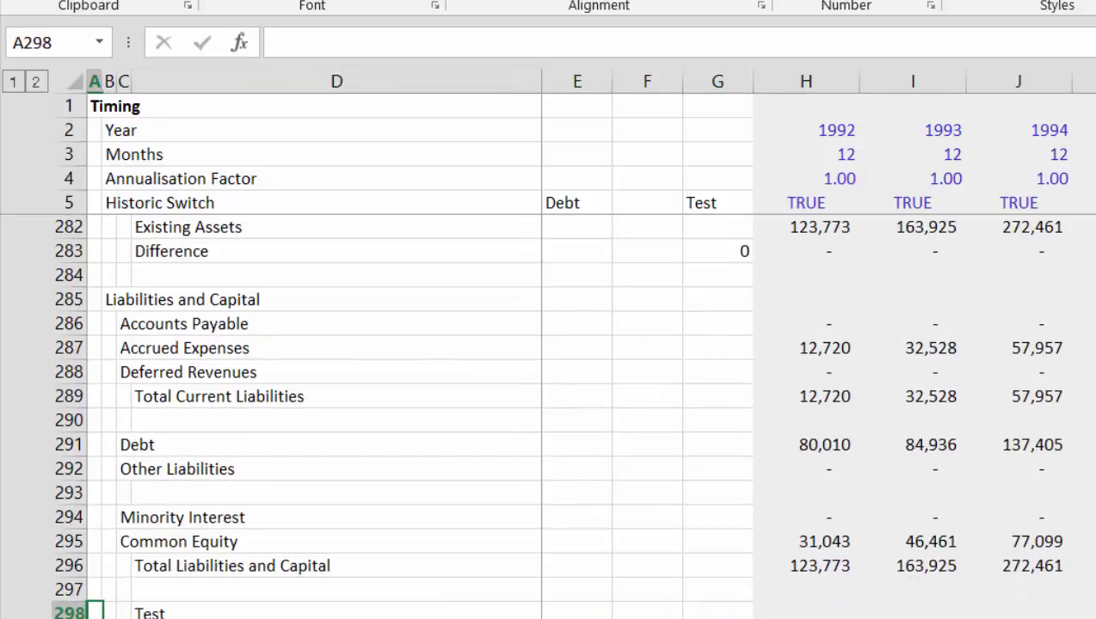
{"action": "key", "text": "Right"}
{"action": "key", "text": "Right"}
{"action": "key", "text": "Right"}
{"action": "type", "text": "Diff"}
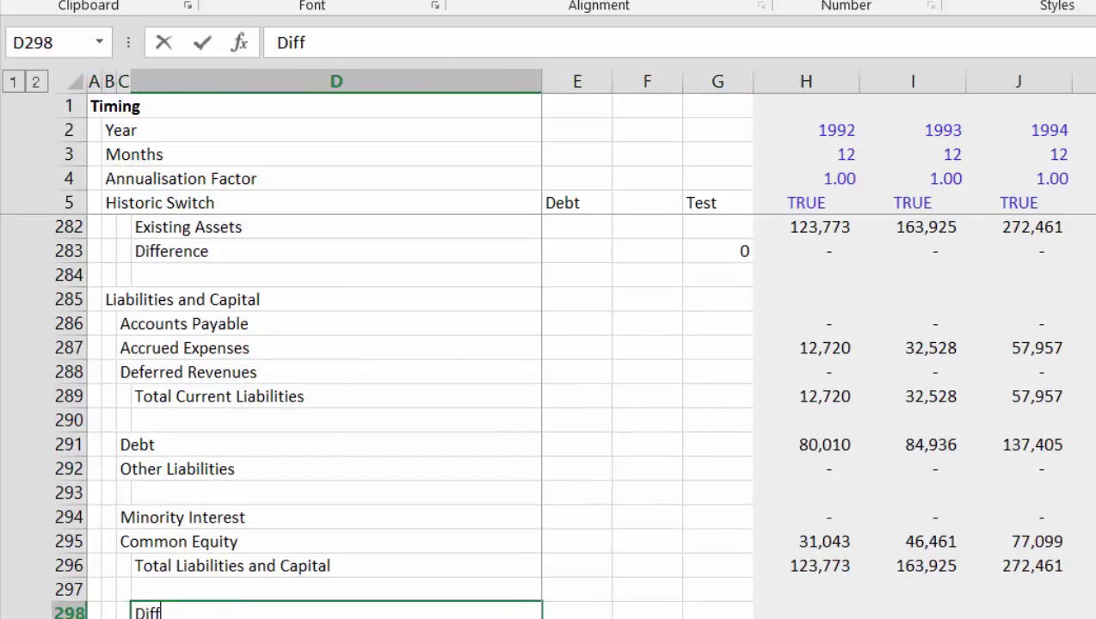
{"action": "key", "text": "Return"}
- Calculate the Difference in H298 as Total Liabilities and Capital minus Existing Assets, using =H296-H282
{"action": "key", "text": "Up"}
{"action": "key", "text": "Right"}
{"action": "key", "text": "Right"}
{"action": "key", "text": "Right"}
{"action": "key", "text": "Right"}
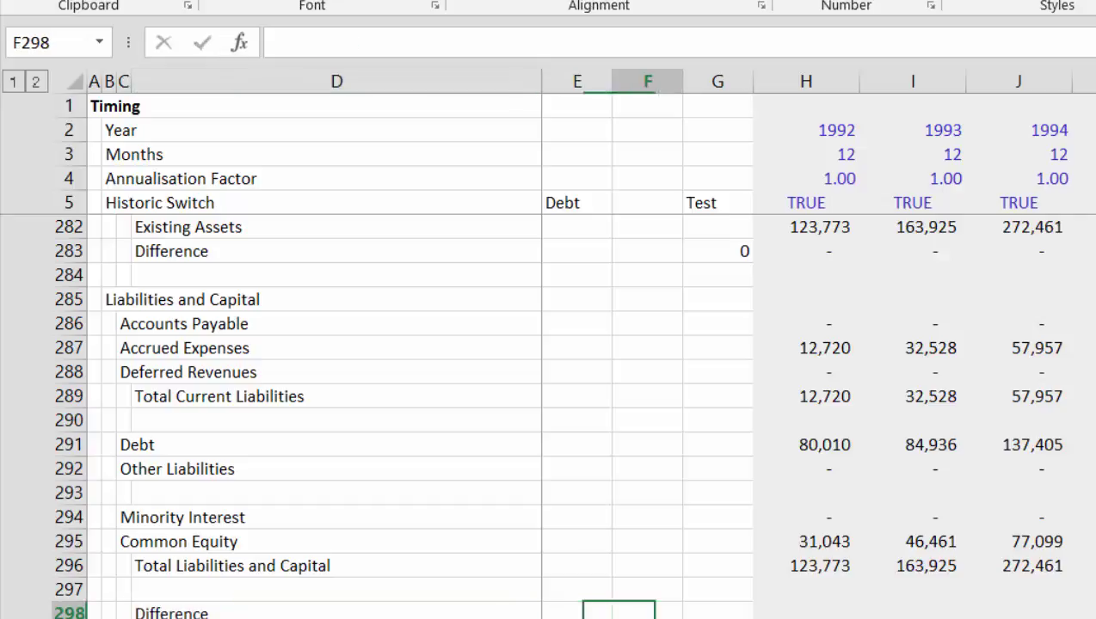
{"action": "type", "text": "="}
{"action": "key", "text": "Up"}
{"action": "key", "text": "Up"}
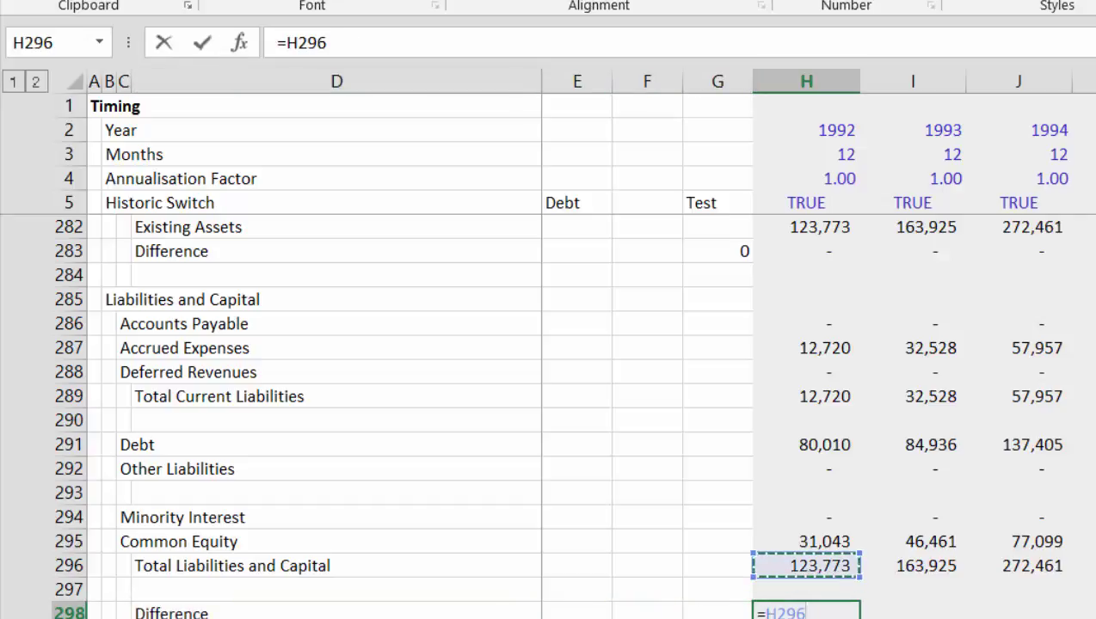
{"action": "type", "text": "-"}
{"action": "key", "text": "Up"}
{"action": "key", "text": "Up"}
{"action": "key", "text": "Up"}
{"action": "key", "text": "Up"}
{"action": "key", "text": "Up"}
{"action": "key", "text": "Up"}
{"action": "key", "text": "Up"}
{"action": "key", "text": "Up"}
{"action": "key", "text": "Up"}
{"action": "key", "text": "Up"}
{"action": "key", "text": "Up"}
{"action": "key", "text": "Up"}
{"action": "key", "text": "Up"}
{"action": "key", "text": "Up"}
{"action": "key", "text": "Up"}
{"action": "key", "text": "Up"}
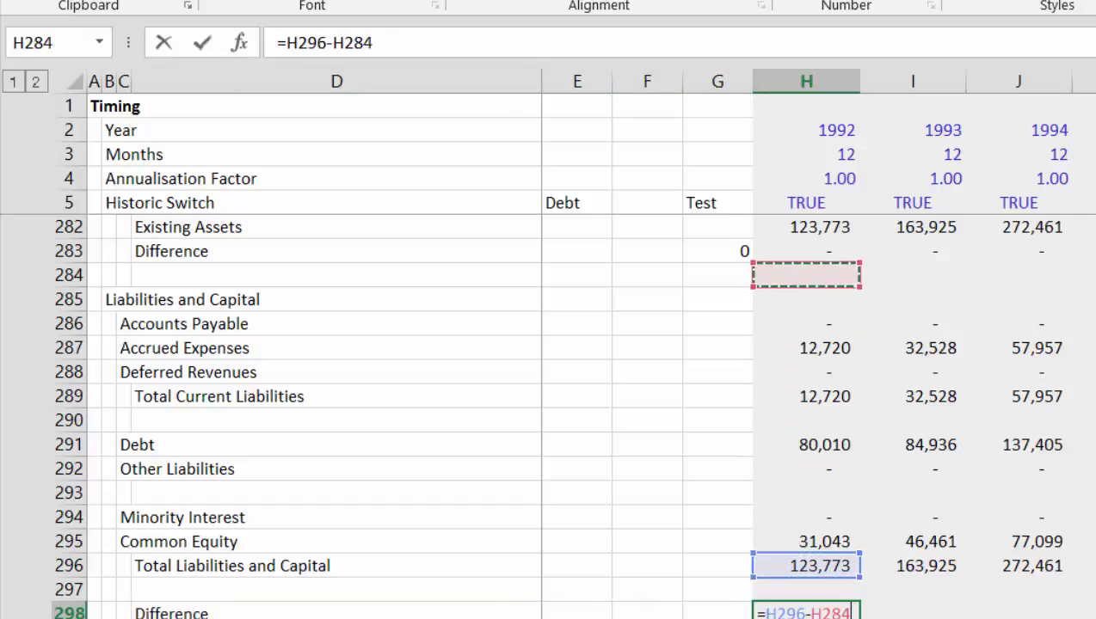
{"action": "key", "text": "Return"}
{"action": "key", "text": "Up"}
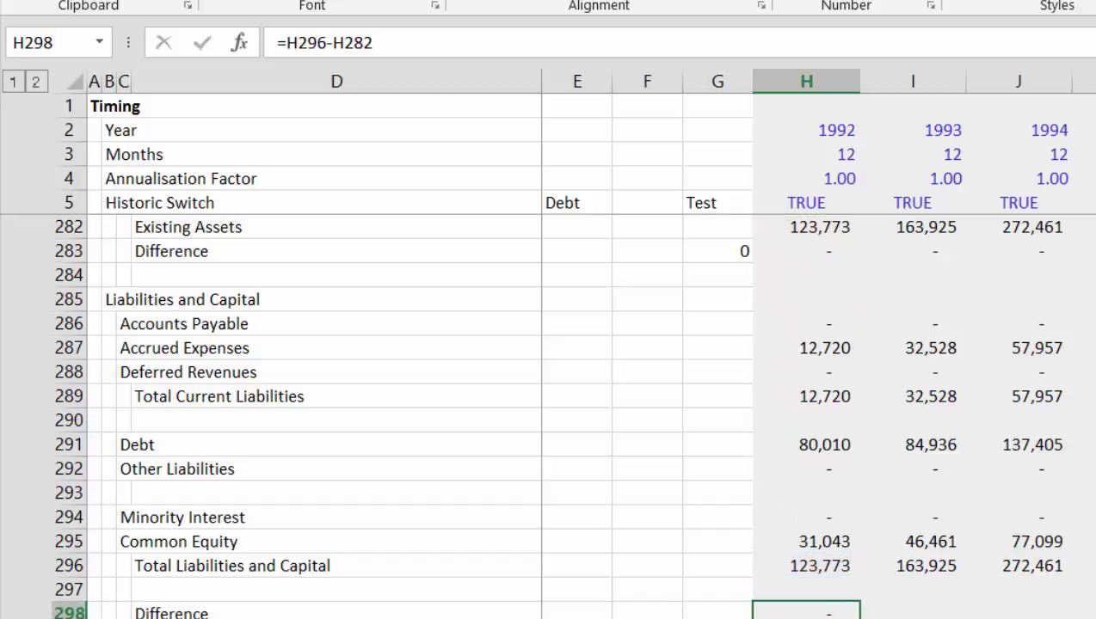
- Copy the Difference formula in H298 across the remaining year columns
{"action": "key", "text": "ctrl+shift+Right"}
{"action": "key", "text": "Right"}
{"action": "key", "text": "Right"}
{"action": "key", "text": "Right"}
{"action": "key", "text": "Right"}
{"action": "key", "text": "Right"}
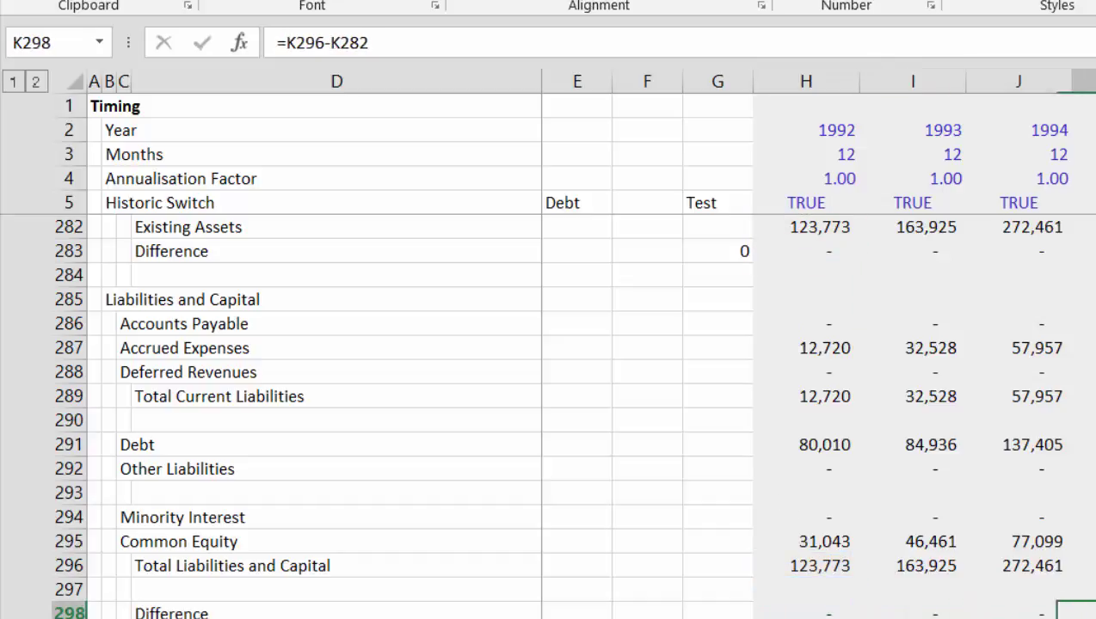
- Label the row below Difference, in D299, as Test
{"action": "key", "text": "Left"}
{"action": "key", "text": "Left"}
{"action": "key", "text": "Left"}
{"action": "key", "text": "Left"}
{"action": "key", "text": "Left"}
{"action": "key", "text": "Left"}
{"action": "key", "text": "Left"}
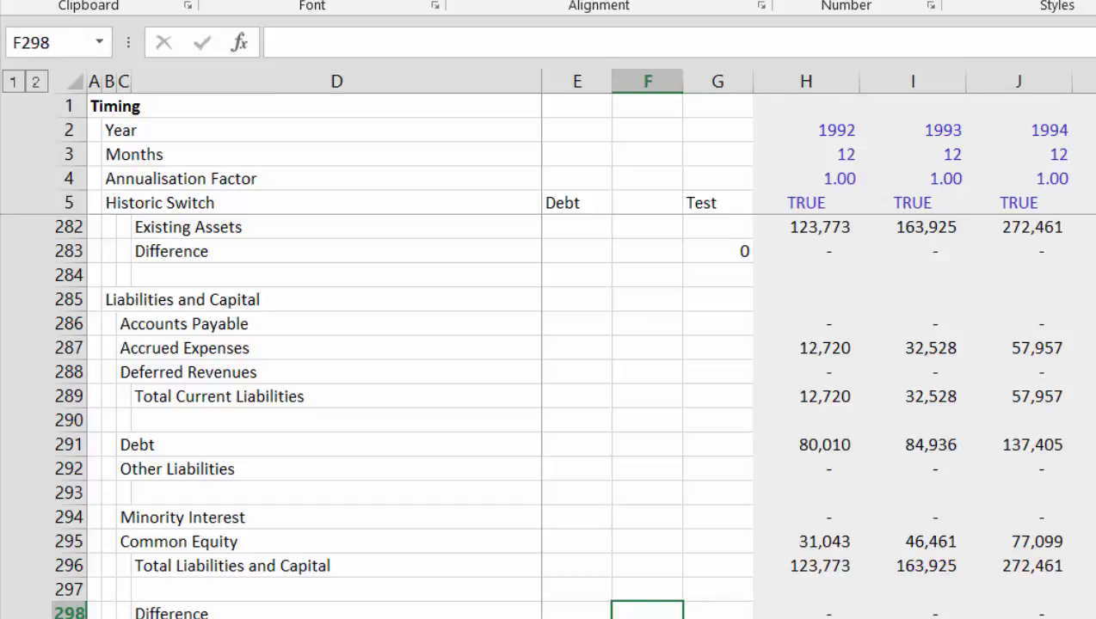
{"action": "key", "text": "Down"}
{"action": "key", "text": "Left"}
{"action": "key", "text": "Left"}
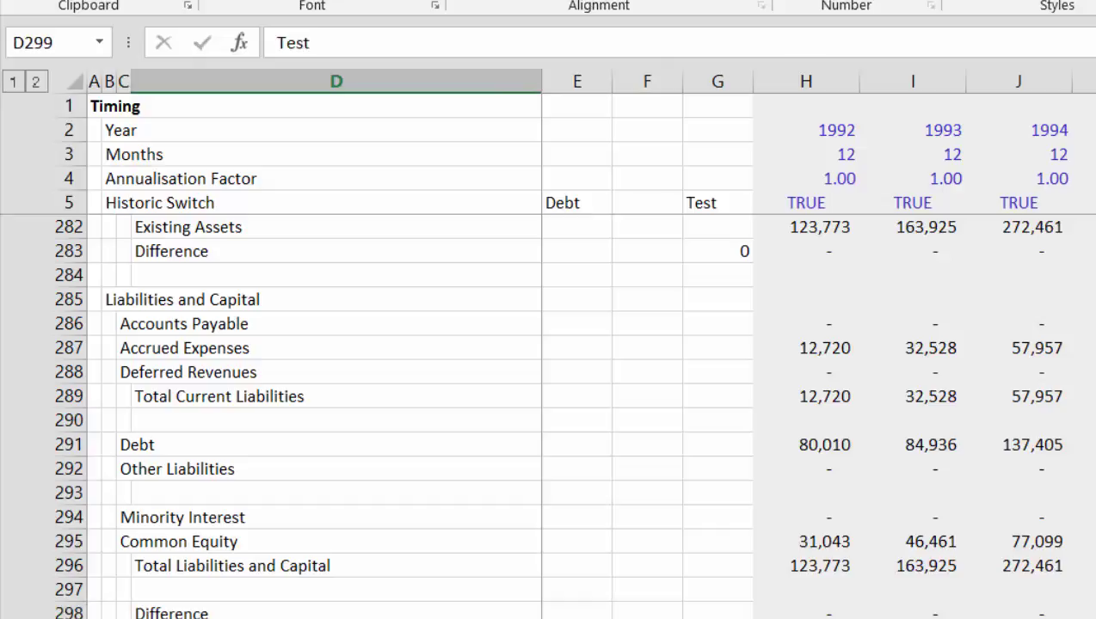
{"action": "key", "text": "Down"}
- Enter =H298=0 in H299 to test whether the balance sheet difference is zero
{"action": "key", "text": "Up"}
{"action": "key", "text": "Right"}
{"action": "key", "text": "Right"}
{"action": "key", "text": "Right"}
{"action": "key", "text": "Right"}
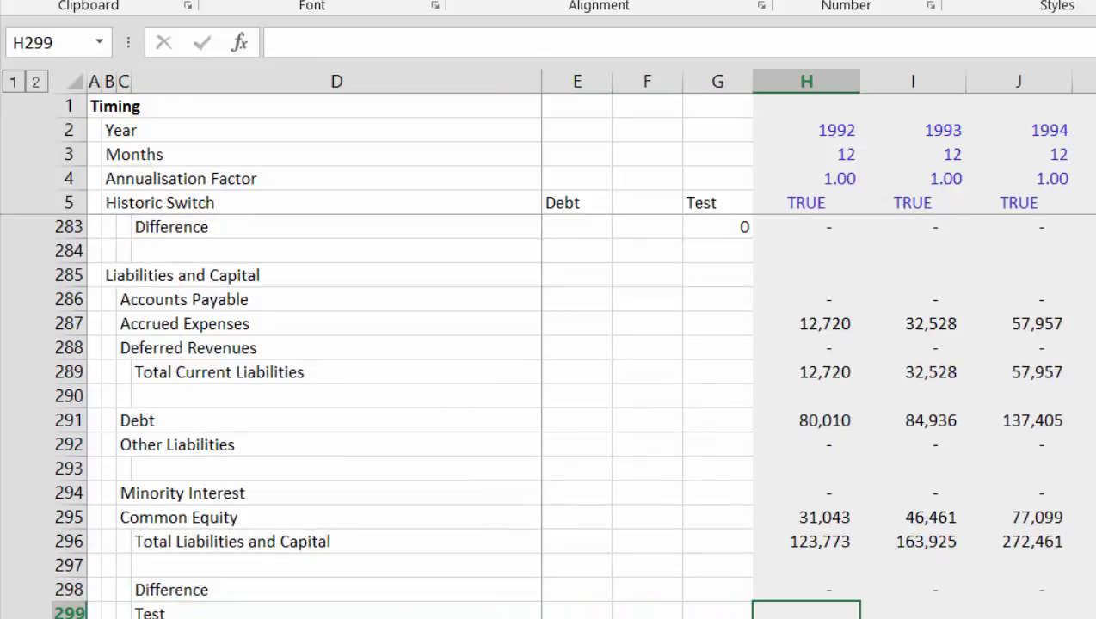
{"action": "type", "text": "="}
{"action": "key", "text": "Up"}
{"action": "type", "text": "="}
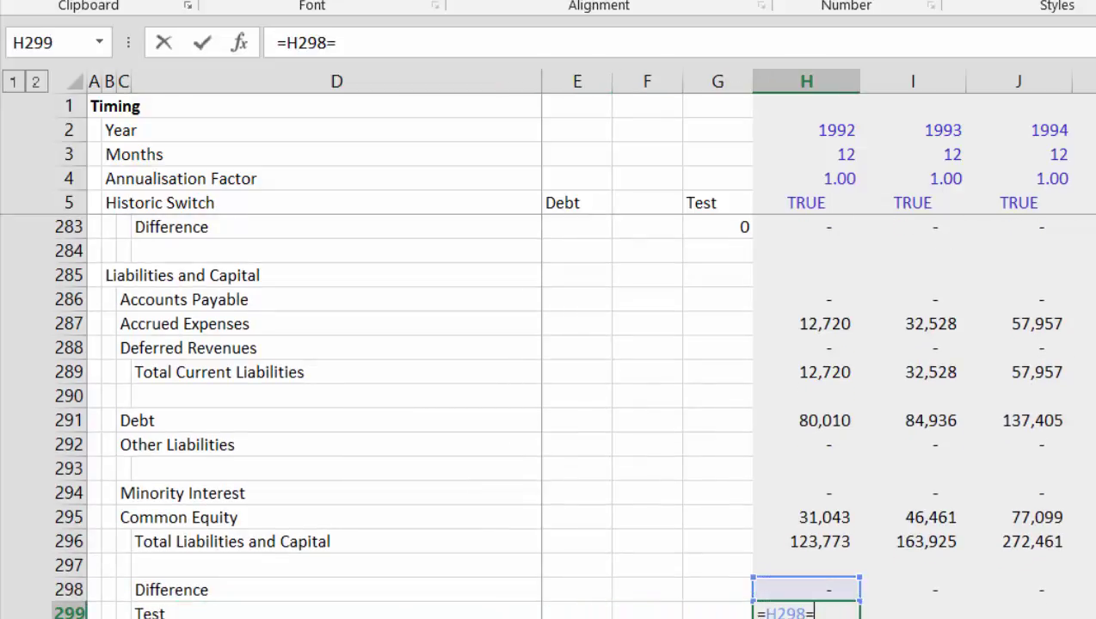
{"action": "key", "text": "Return"}
{"action": "key", "text": "Up"}
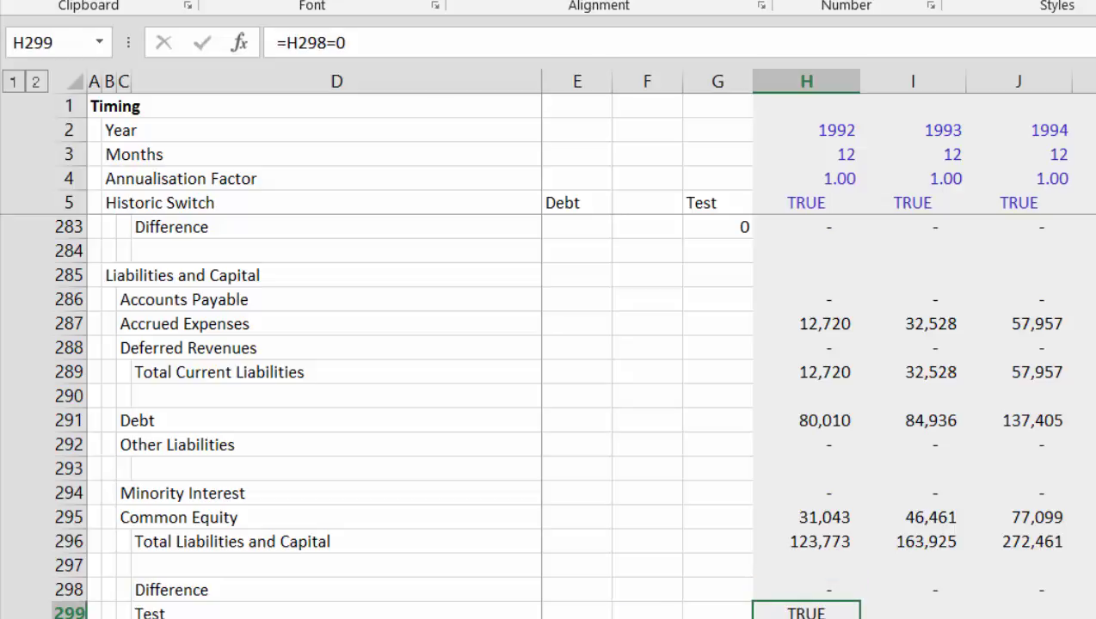
- Copy the zero-difference test in H299 across the remaining year columns
{"action": "key", "text": "shift+Right"}
{"action": "key", "text": "shift+Right"}
{"action": "key", "text": "shift+Right"}
{"action": "key", "text": "ctrl+r"}
- Review the Test results in row 299 across all the year columns
{"action": "key", "text": "Right"}
{"action": "key", "text": "Right"}
{"action": "key", "text": "Right"}
{"action": "key", "text": "Right"}
{"action": "key", "text": "Right"}
{"action": "key", "text": "Right"}
{"action": "key", "text": "Right"}
{"action": "key", "text": "Right"}
{"action": "key", "text": "Right"}
{"action": "key", "text": "Right"}
{"action": "key", "text": "Right"}
{"action": "key", "text": "Right"}
{"action": "key", "text": "Right"}
{"action": "key", "text": "Right"}
{"action": "key", "text": "Right"}
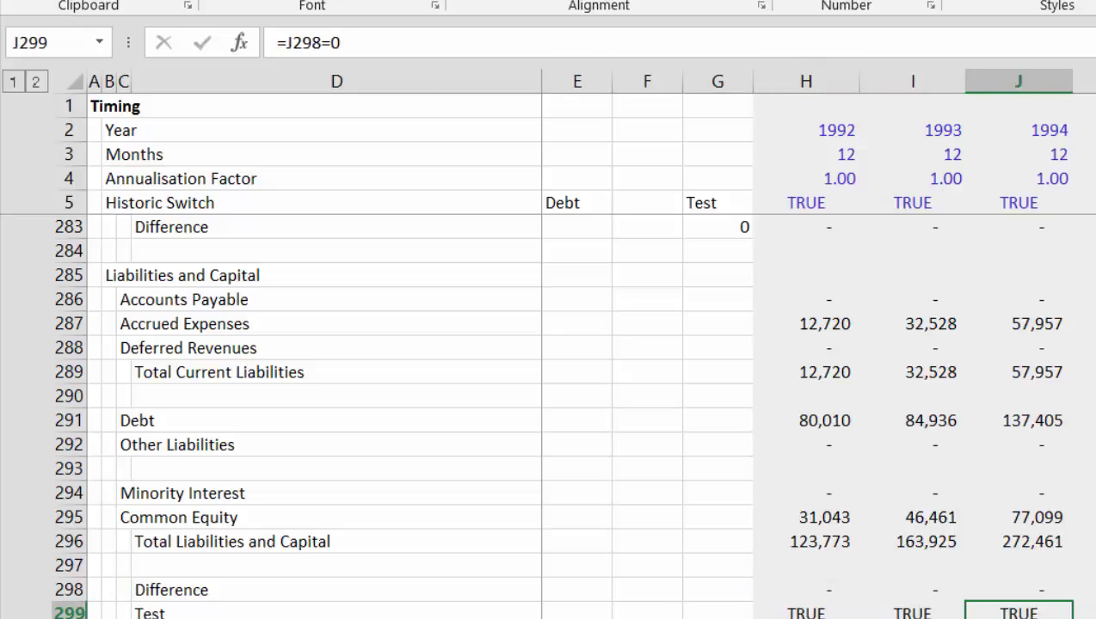
{"action": "key", "text": "Left"}
{"action": "key", "text": "Left"}
{"action": "key", "text": "Left"}
{"action": "key", "text": "Left"}
{"action": "key", "text": "Left"}
{"action": "key", "text": "Left"}
{"action": "key", "text": "Left"}
{"action": "key", "text": "Left"}
{"action": "key", "text": "Left"}
{"action": "key", "text": "Left"}
{"action": "key", "text": "Left"}
{"action": "key", "text": "Left"}
{"action": "key", "text": "Left"}
{"action": "key", "text": "Left"}
{"action": "key", "text": "Left"}
{"action": "key", "text": "Left"}
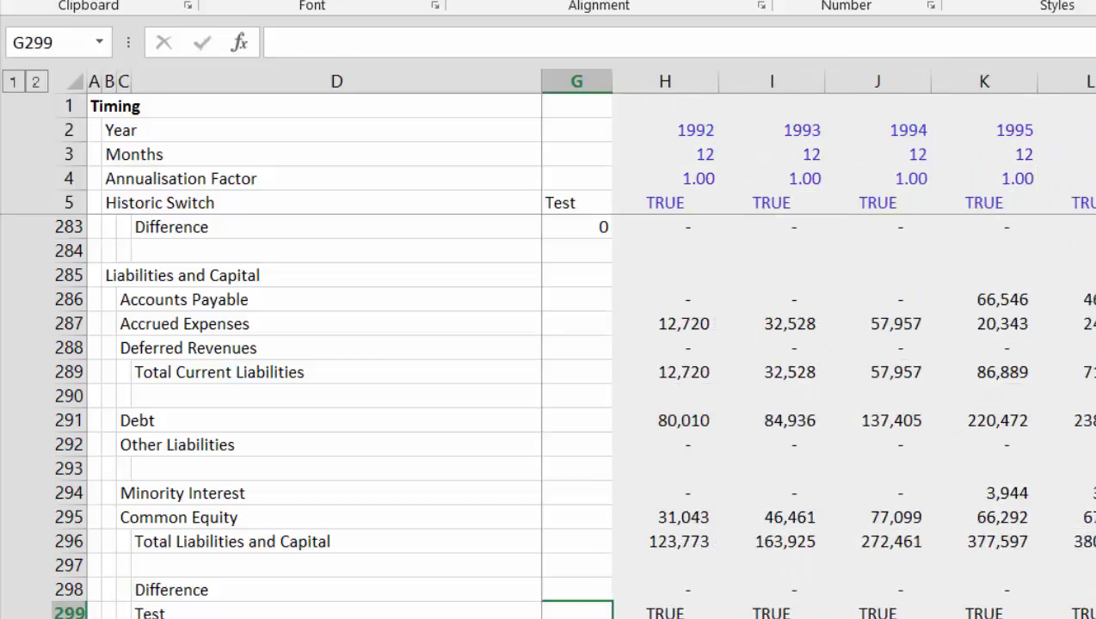
- Examine the Difference, Test and Minority Interest formulas in column N, and the check rows through column Q
{"action": "key", "text": "Right"}
{"action": "key", "text": "Right"}
{"action": "key", "text": "Right"}
{"action": "key", "text": "Right"}
{"action": "key", "text": "Right"}
{"action": "key", "text": "Right"}
{"action": "key", "text": "Right"}
{"action": "key", "text": "Up"}
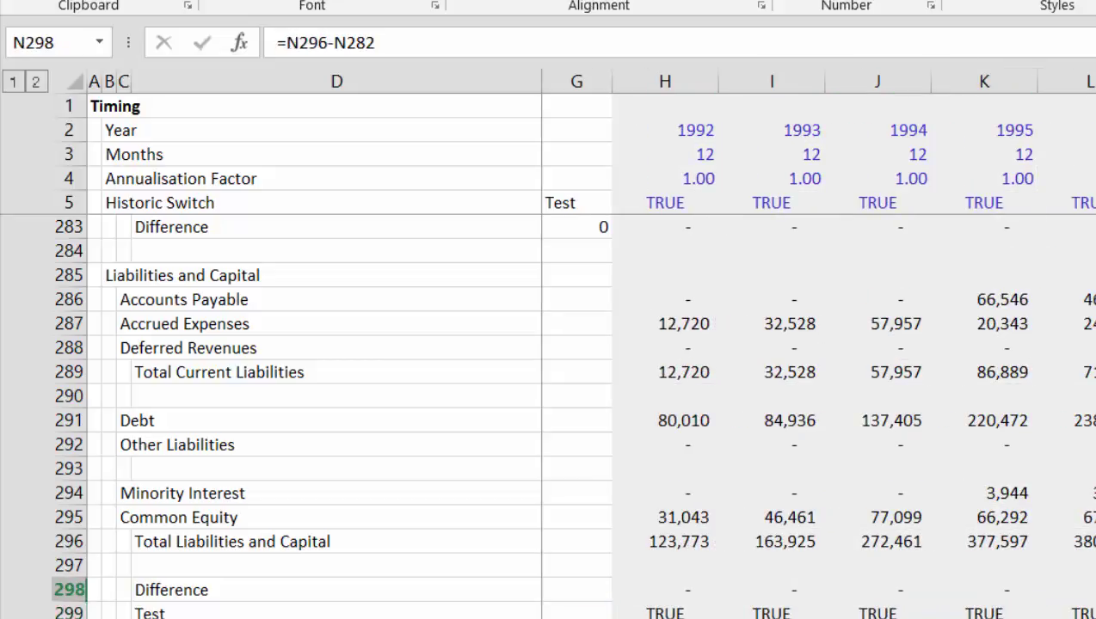
{"action": "key", "text": "Up"}
{"action": "key", "text": "Up"}
{"action": "key", "text": "Up"}
{"action": "key", "text": "Up"}
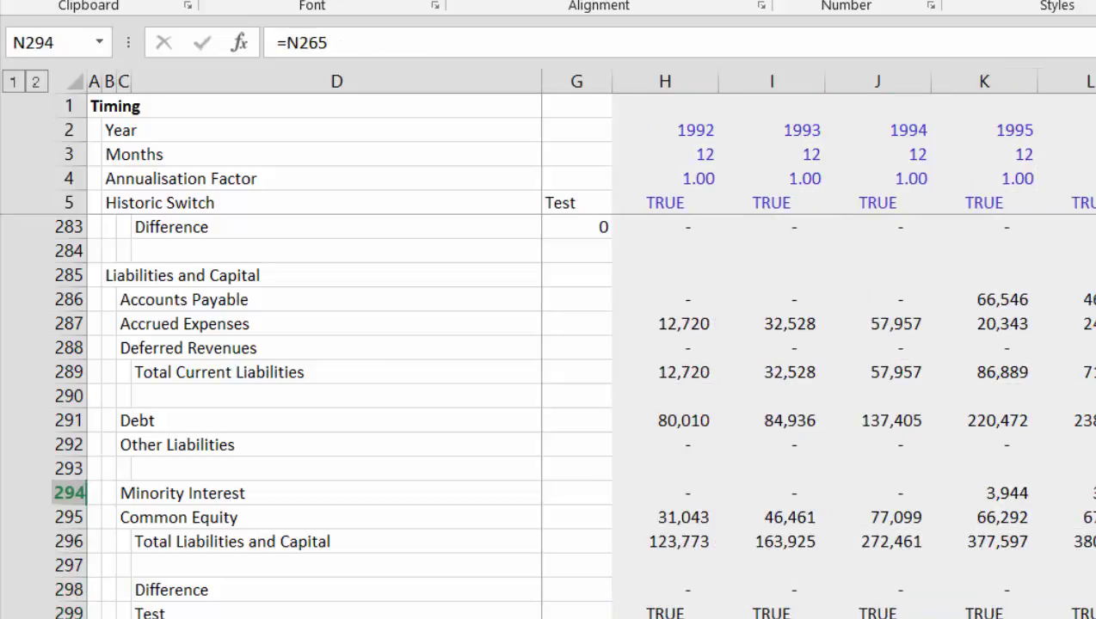
{"action": "key", "text": "Down"}
{"action": "key", "text": "Down"}
{"action": "key", "text": "Down"}
{"action": "key", "text": "Down"}
{"action": "key", "text": "Down"}
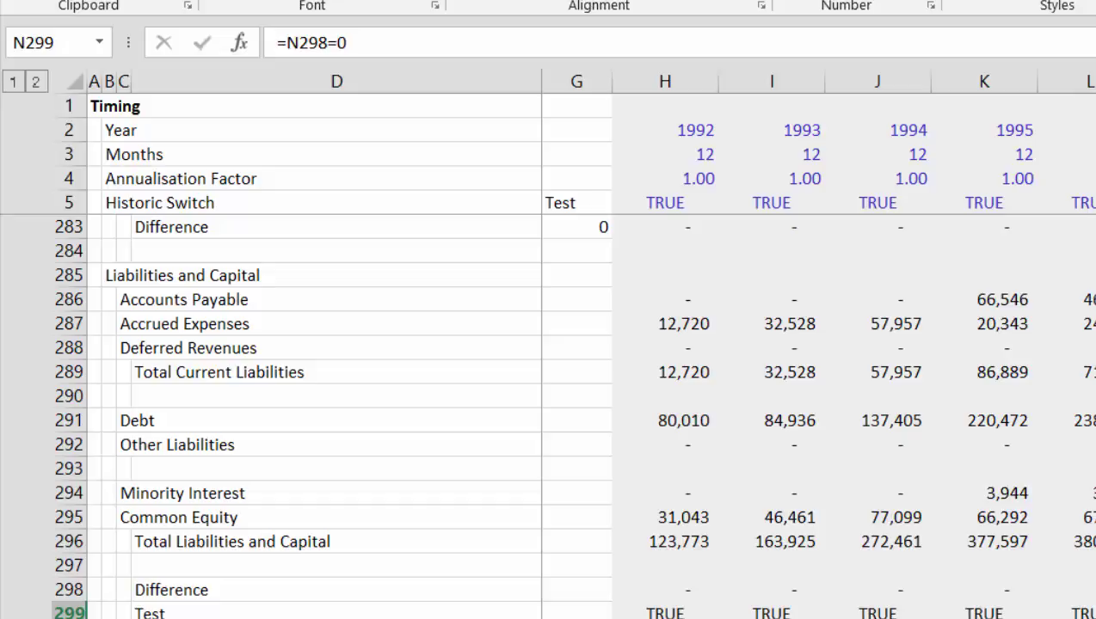
{"action": "key", "text": "Up"}
{"action": "key", "text": "Up"}
{"action": "key", "text": "Right"}
{"action": "key", "text": "Right"}
{"action": "key", "text": "Right"}
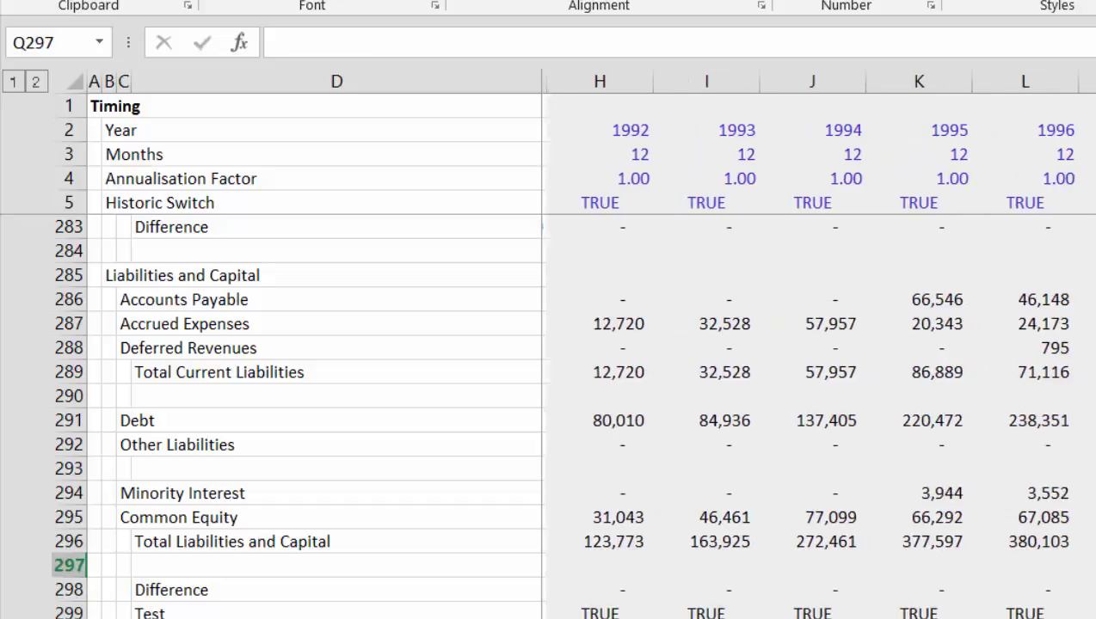
- Go to the Test for Cash Balance formula in H210, in the Financing section
{"action": "key", "text": "Down"}
{"action": "key", "text": "Down"}
{"action": "key", "text": "Left"}
{"action": "key", "text": "Left"}
{"action": "key", "text": "Left"}
{"action": "key", "text": "Left"}
{"action": "key", "text": "Left"}
{"action": "key", "text": "Left"}
{"action": "key", "text": "Left"}
{"action": "key", "text": "Left"}
{"action": "key", "text": "Left"}
{"action": "key", "text": "Left"}
{"action": "key", "text": "Left"}
{"action": "key", "text": "Left"}
{"action": "key", "text": "Left"}
{"action": "key", "text": "Left"}
{"action": "key", "text": "Left"}
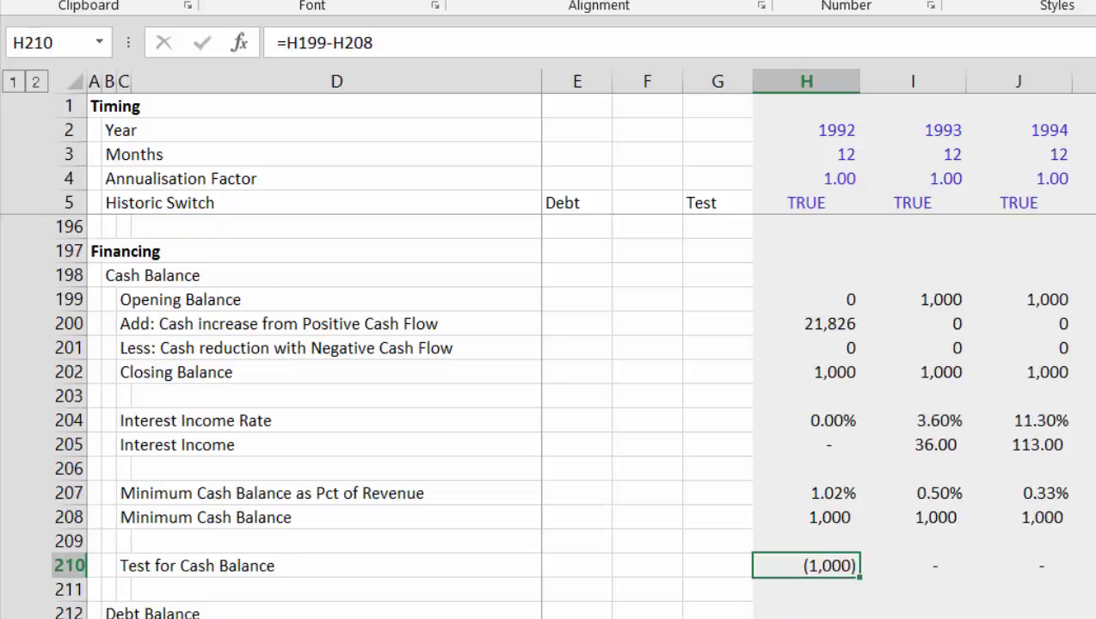
{"action": "key", "text": "Left"}
{"action": "key", "text": "Left"}
{"action": "key", "text": "Right"}
{"action": "key", "text": "Right"}
{"action": "type", "text": "="}
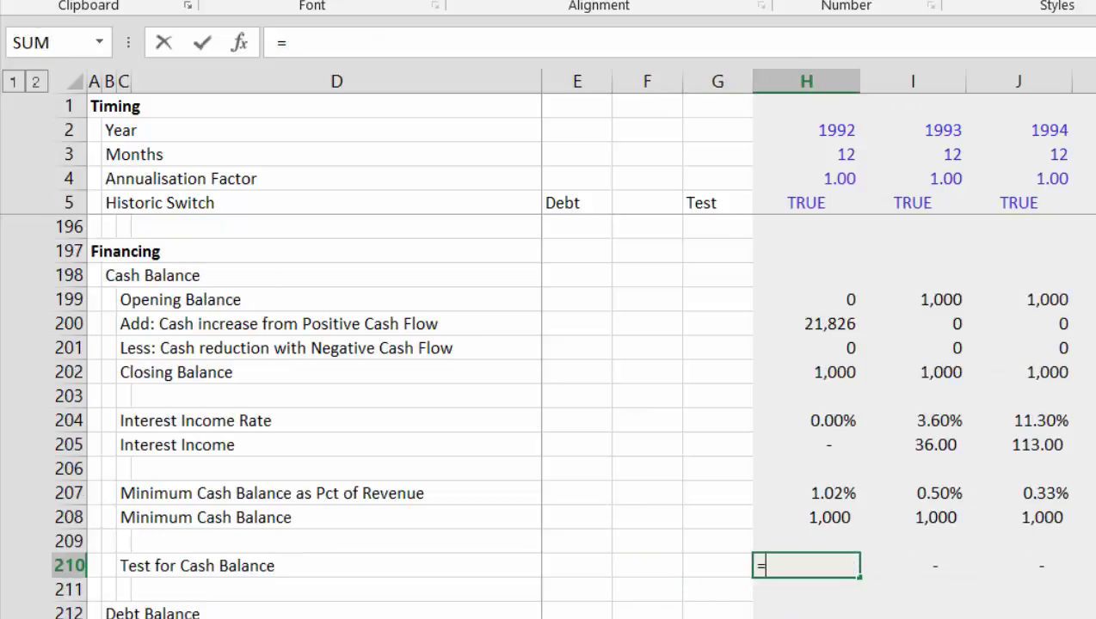
{"action": "key", "text": "Up"}
{"action": "key", "text": "Up"}
{"action": "key", "text": "Up"}
{"action": "key", "text": "Up"}
{"action": "key", "text": "Up"}
{"action": "key", "text": "Up"}
{"action": "key", "text": "Up"}
{"action": "key", "text": "Up"}
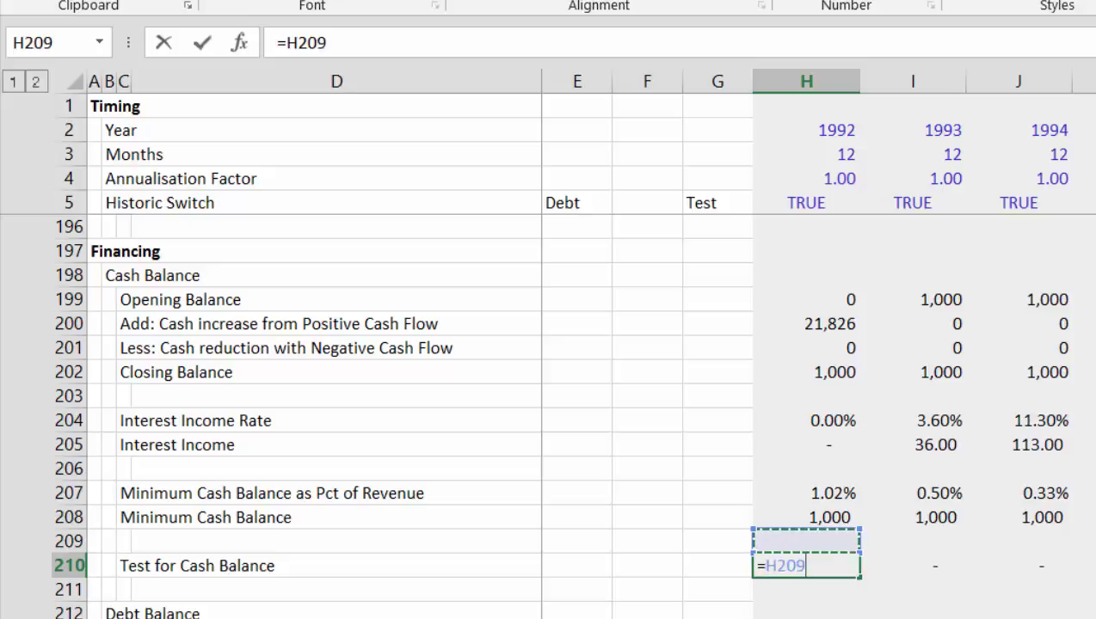
{"action": "key", "text": "Escape"}
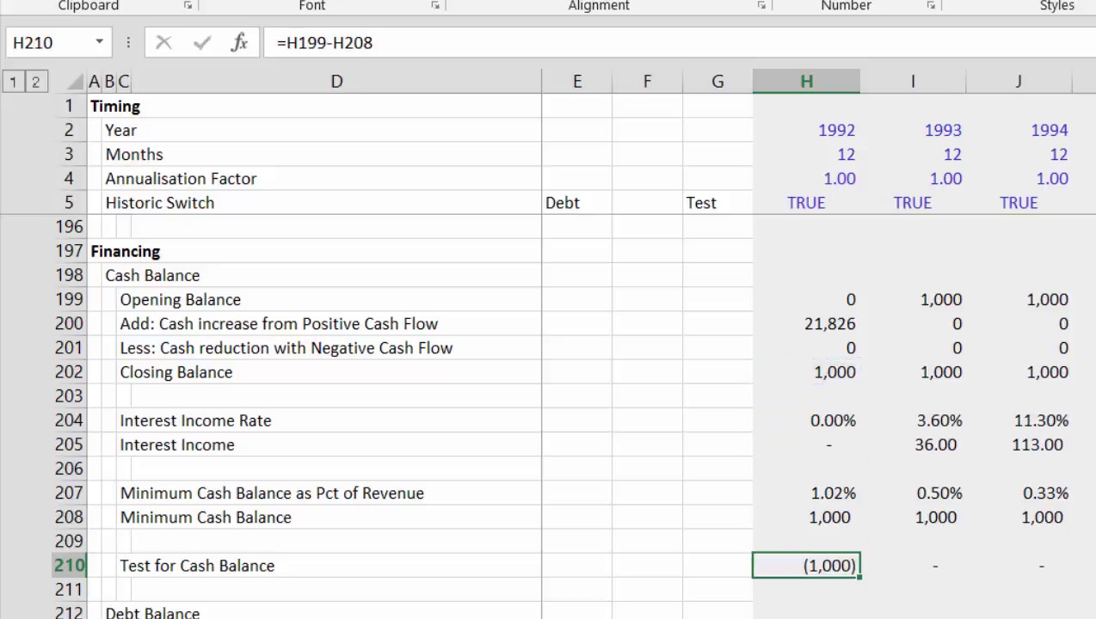
{"action": "type", "text": "="}
{"action": "key", "text": "Up"}
{"action": "key", "text": "Up"}
{"action": "key", "text": "Up"}
{"action": "key", "text": "Up"}
{"action": "key", "text": "Up"}
{"action": "key", "text": "Up"}
{"action": "key", "text": "Up"}
{"action": "key", "text": "Up"}
{"action": "key", "text": "Up"}
{"action": "key", "text": "Up"}
{"action": "key", "text": "Up"}
{"action": "key", "text": "Up"}
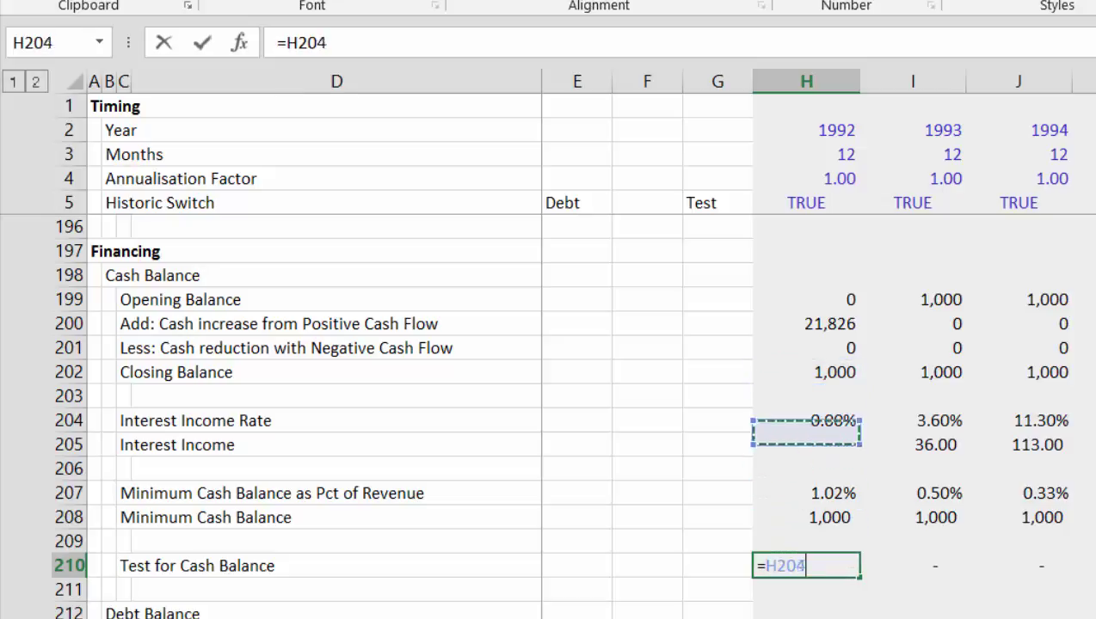
{"action": "key", "text": "Down"}
{"action": "key", "text": "Escape"}
- Enter =H208-H199 as the Test for Cash Balance formula in H210 and copy it across the year columns
{"action": "type", "text": "="}
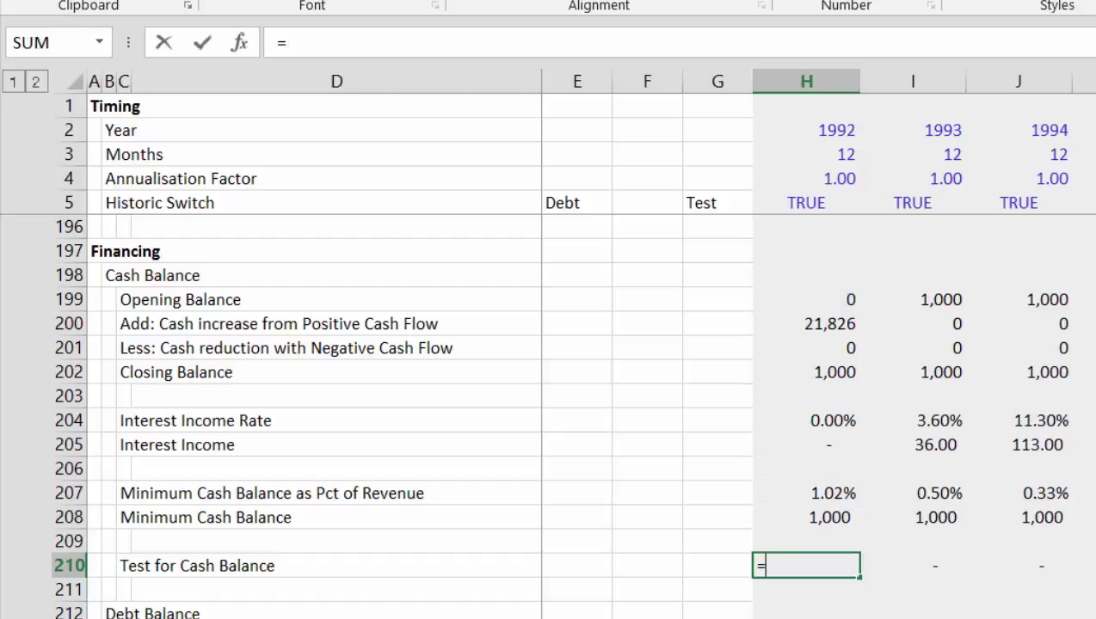
{"action": "key", "text": "Up"}
{"action": "key", "text": "Up"}
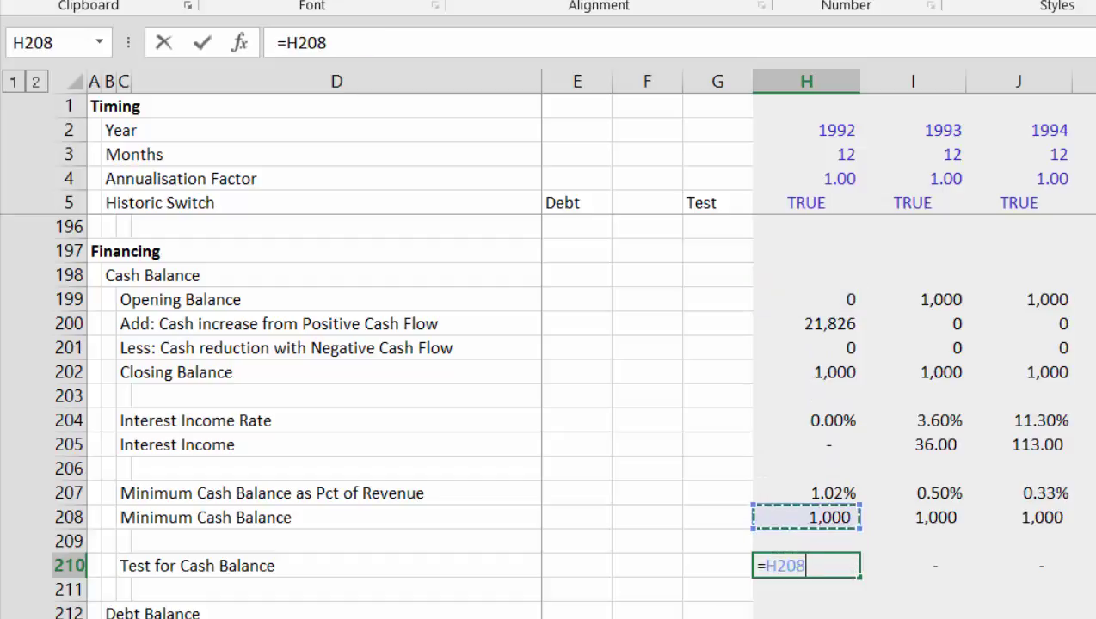
{"action": "type", "text": "-"}
{"action": "key", "text": "Up"}
{"action": "key", "text": "Up"}
{"action": "key", "text": "Up"}
{"action": "key", "text": "Up"}
{"action": "key", "text": "Up"}
{"action": "key", "text": "Up"}
{"action": "key", "text": "Up"}
{"action": "key", "text": "Up"}
{"action": "key", "text": "Up"}
{"action": "key", "text": "Up"}
{"action": "key", "text": "Up"}
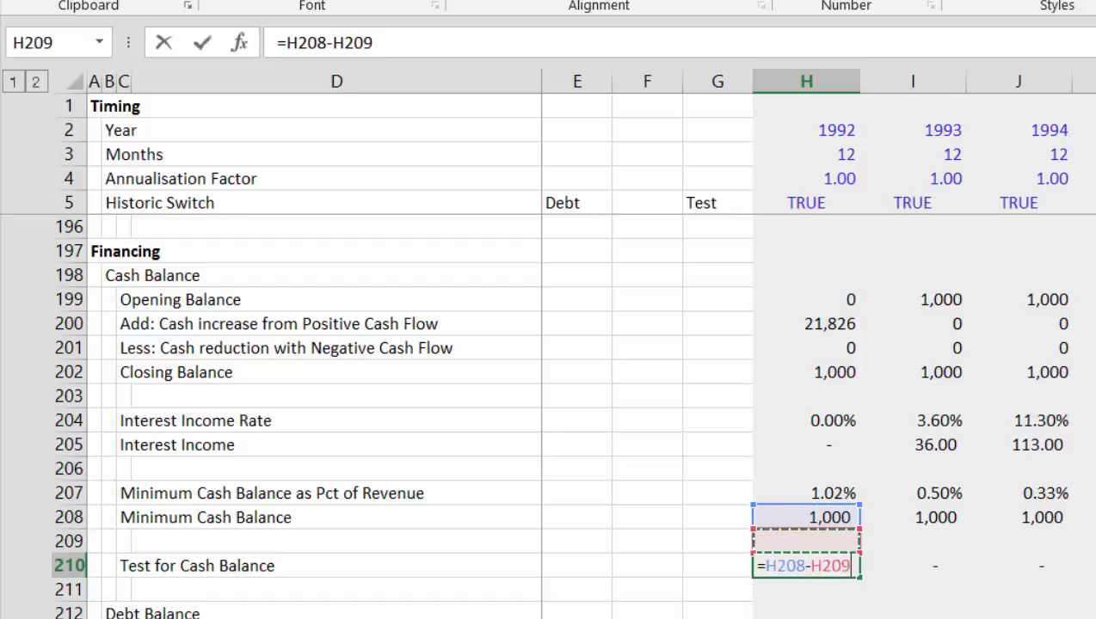
{"action": "key", "text": "Return"}
{"action": "key", "text": "Up"}
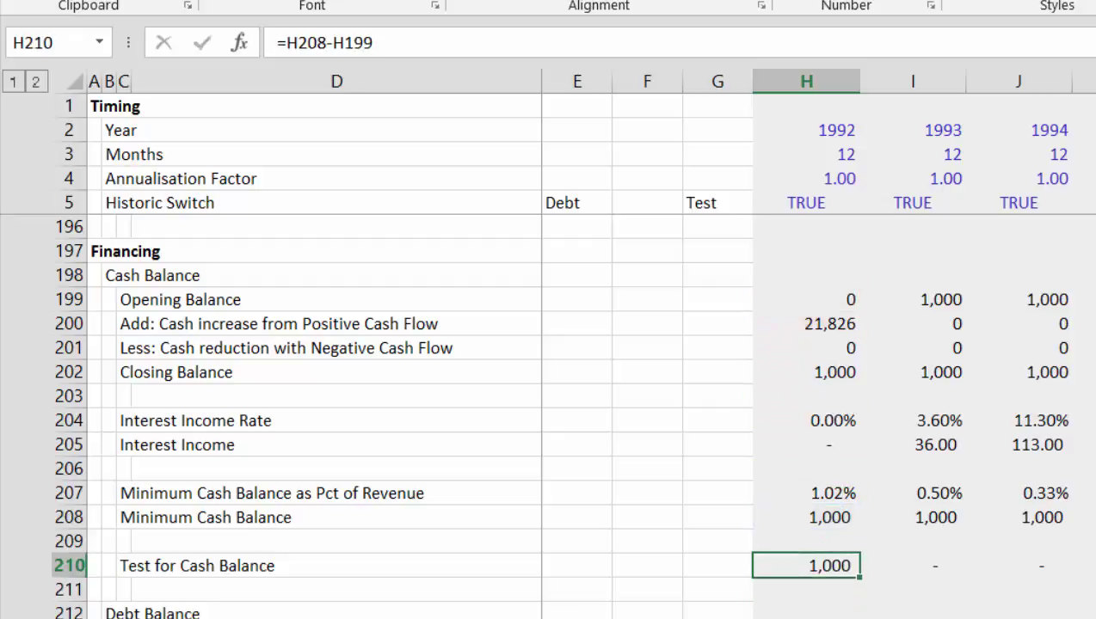
{"action": "key", "text": "ctrl+shift+Right"}
- Change the Reduction in Cash formula in H250 of the Cash Flow section to =MIN(MAX(-H249,0),H199,H210) and copy it across the year columns
{"action": "key", "text": "Down"}
{"action": "key", "text": "Down"}
{"action": "key", "text": "Down"}
{"action": "key", "text": "Down"}
{"action": "key", "text": "Down"}
{"action": "key", "text": "Down"}
{"action": "key", "text": "Down"}
{"action": "key", "text": "Down"}
{"action": "key", "text": "Down"}
{"action": "key", "text": "Down"}
{"action": "key", "text": "Down"}
{"action": "key", "text": "Down"}
{"action": "key", "text": "Down"}
{"action": "key", "text": "Down"}
{"action": "key", "text": "Down"}
{"action": "key", "text": "Down"}
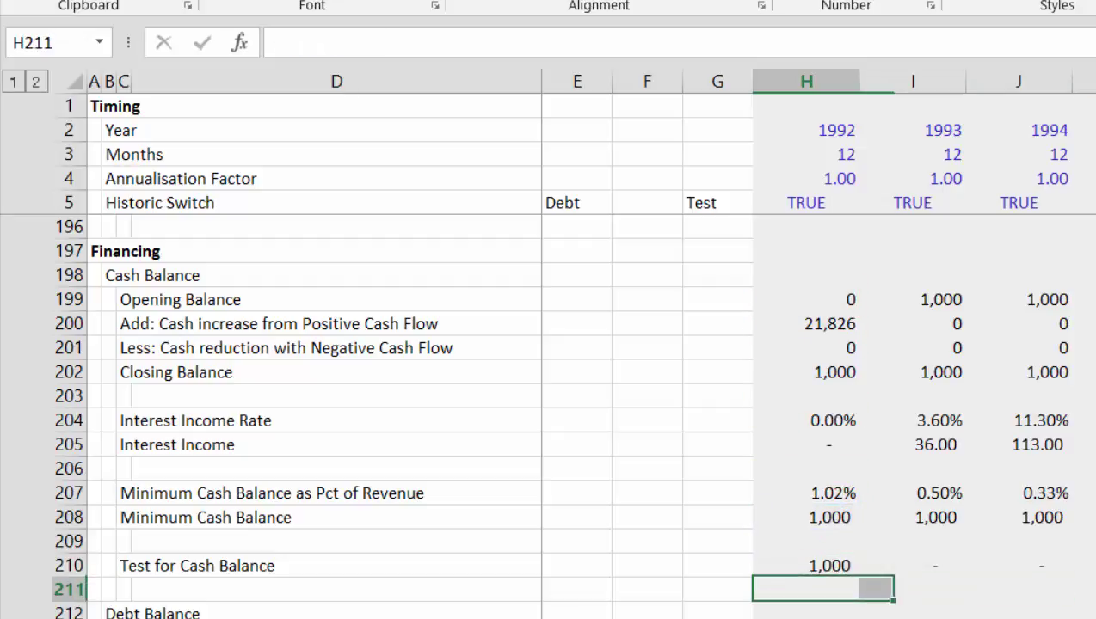
{"action": "key", "text": "Down"}
{"action": "key", "text": "Down"}
{"action": "key", "text": "Down"}
{"action": "key", "text": "Down"}
{"action": "key", "text": "Down"}
{"action": "key", "text": "Down"}
{"action": "key", "text": "Down"}
{"action": "key", "text": "Down"}
{"action": "key", "text": "Down"}
{"action": "key", "text": "Down"}
{"action": "key", "text": "Down"}
{"action": "key", "text": "Down"}
{"action": "key", "text": "Down"}
{"action": "key", "text": "Down"}
{"action": "key", "text": "Down"}
{"action": "key", "text": "Down"}
{"action": "key", "text": "Down"}
{"action": "key", "text": "Down"}
{"action": "key", "text": "Down"}
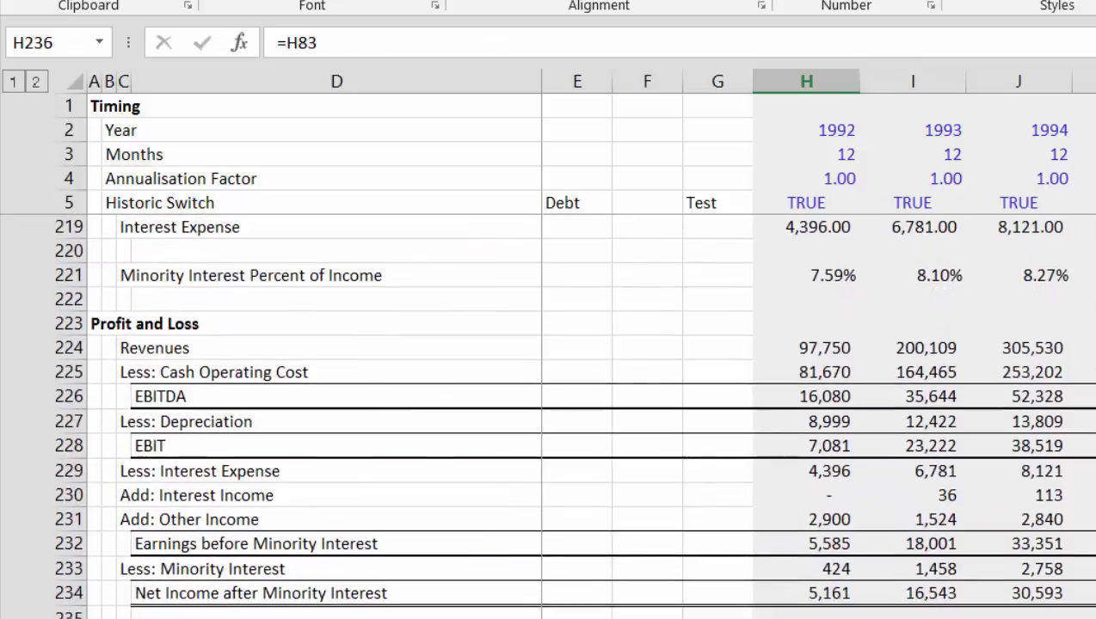
{"action": "key", "text": "Down"}
{"action": "key", "text": "Down"}
{"action": "key", "text": "Down"}
{"action": "key", "text": "Down"}
{"action": "key", "text": "Down"}
{"action": "key", "text": "Down"}
{"action": "key", "text": "Down"}
{"action": "key", "text": "Down"}
{"action": "key", "text": "Down"}
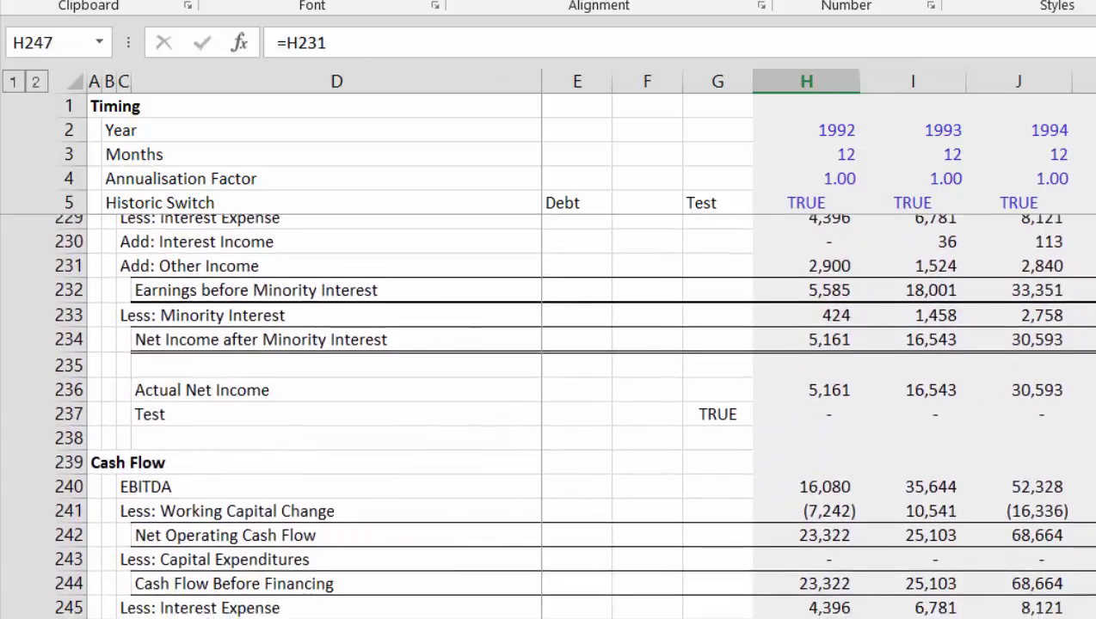
{"action": "key", "text": "Down"}
{"action": "key", "text": "Down"}
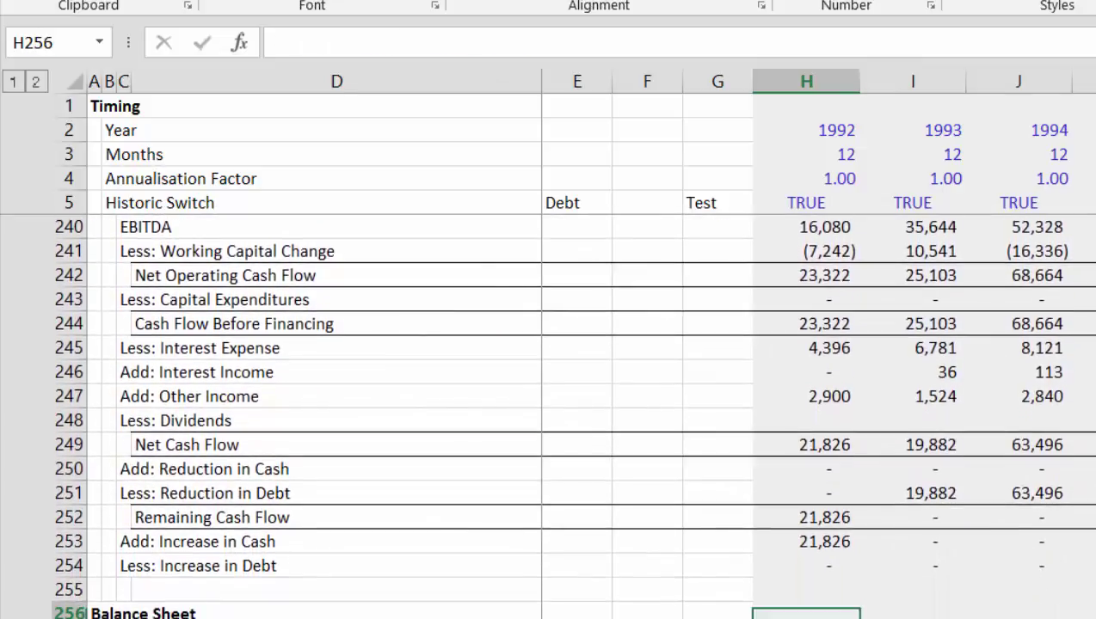
{"action": "key", "text": "Up"}
{"action": "key", "text": "Up"}
{"action": "key", "text": "Up"}
{"action": "key", "text": "Up"}
{"action": "key", "text": "Up"}
{"action": "key", "text": "Up"}
{"action": "key", "text": "F2"}
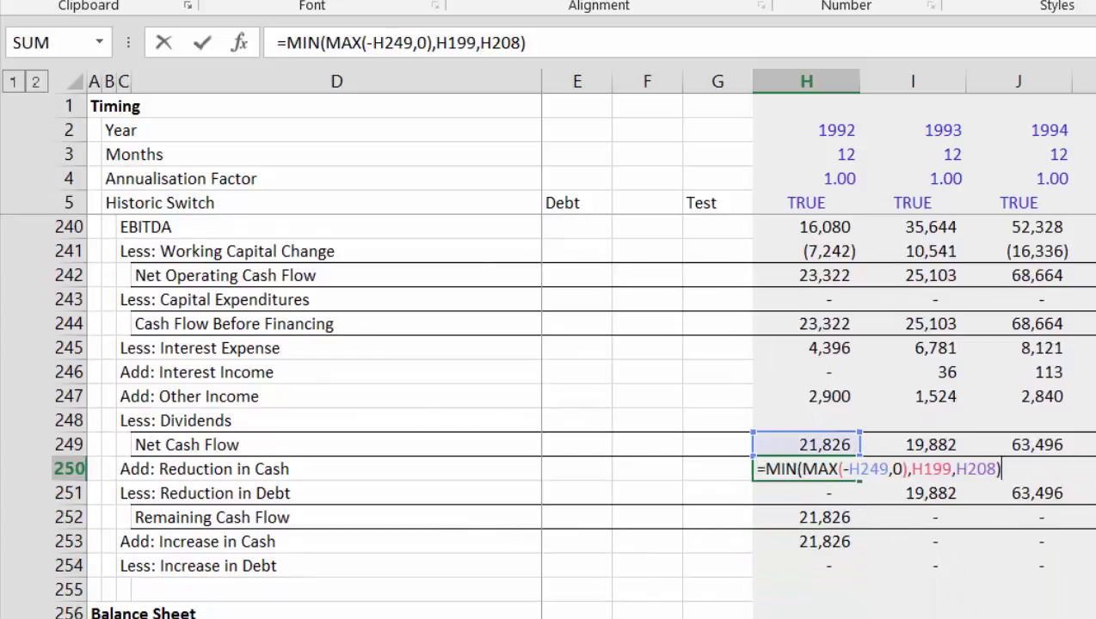
{"action": "key", "text": "Left"}
{"action": "key", "text": "BackSpace"}
{"action": "key", "text": "BackSpace"}
{"action": "key", "text": "BackSpace"}
{"action": "key", "text": "BackSpace"}
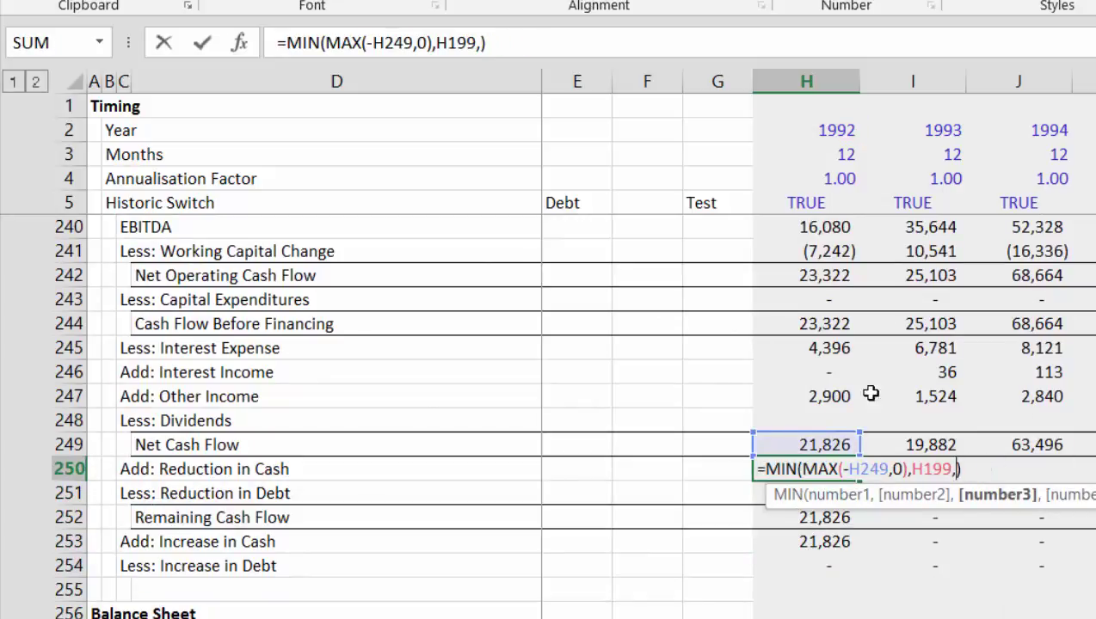
{"action": "key", "text": "Up"}
{"action": "key", "text": "Up"}
{"action": "key", "text": "Up"}
{"action": "key", "text": "Up"}
{"action": "key", "text": "Up"}
{"action": "key", "text": "Up"}
{"action": "key", "text": "Up"}
{"action": "key", "text": "Up"}
{"action": "key", "text": "Up"}
{"action": "key", "text": "Up"}
{"action": "key", "text": "Up"}
{"action": "key", "text": "Up"}
{"action": "key", "text": "Up"}
{"action": "key", "text": "Up"}
{"action": "key", "text": "Up"}
{"action": "key", "text": "Up"}
{"action": "key", "text": "Up"}
{"action": "key", "text": "Up"}
{"action": "key", "text": "Up"}
{"action": "key", "text": "Up"}
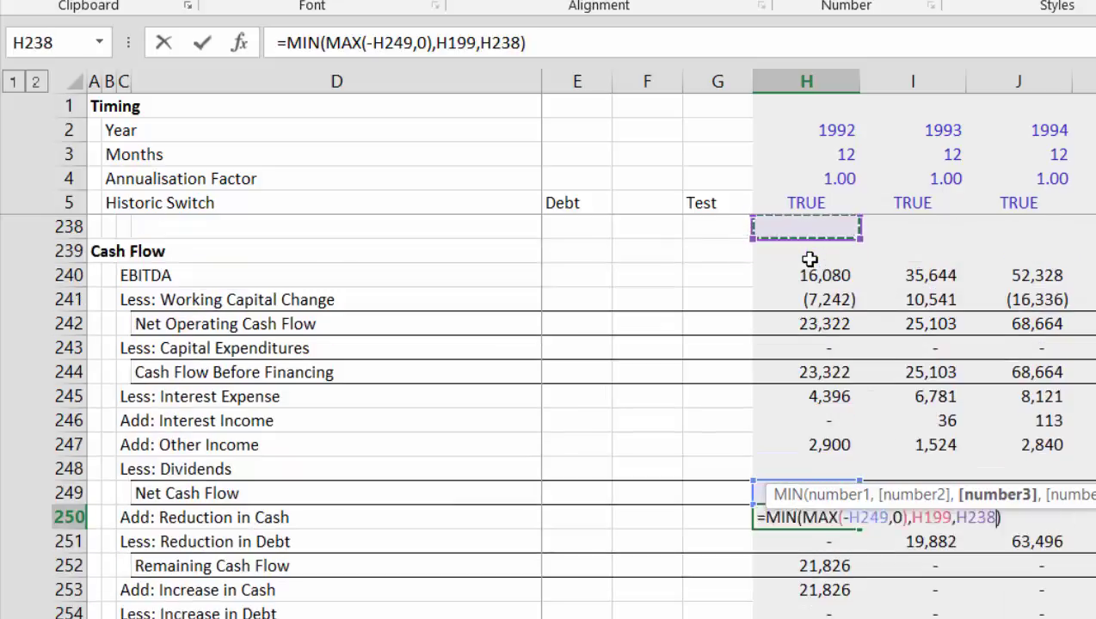
{"action": "key", "text": "Up"}
{"action": "key", "text": "Up"}
{"action": "key", "text": "Up"}
{"action": "key", "text": "Up"}
{"action": "key", "text": "Up"}
{"action": "key", "text": "Up"}
{"action": "key", "text": "Up"}
{"action": "key", "text": "Up"}
{"action": "key", "text": "Up"}
{"action": "key", "text": "Up"}
{"action": "key", "text": "Up"}
{"action": "key", "text": "Up"}
{"action": "key", "text": "Up"}
{"action": "key", "text": "Up"}
{"action": "key", "text": "Up"}
{"action": "key", "text": "Up"}
{"action": "key", "text": "Up"}
{"action": "key", "text": "Up"}
{"action": "key", "text": "Up"}
{"action": "key", "text": "Up"}
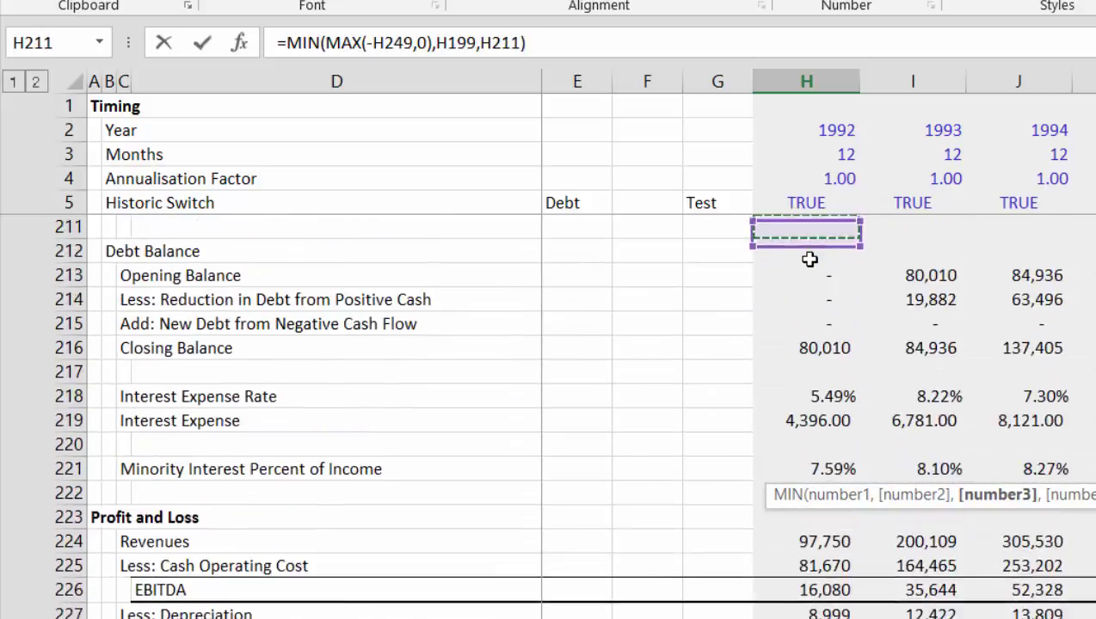
{"action": "key", "text": "Down"}
{"action": "key", "text": "Down"}
{"action": "key", "text": "Down"}
{"action": "key", "text": "Down"}
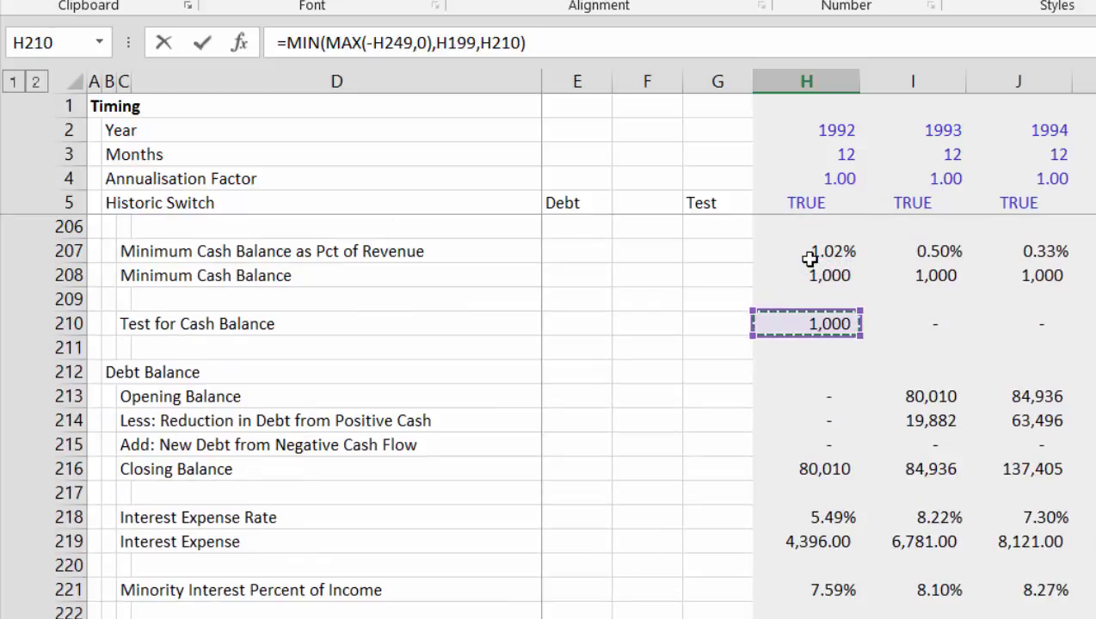
{"action": "key", "text": "Return"}
{"action": "key", "text": "Up"}
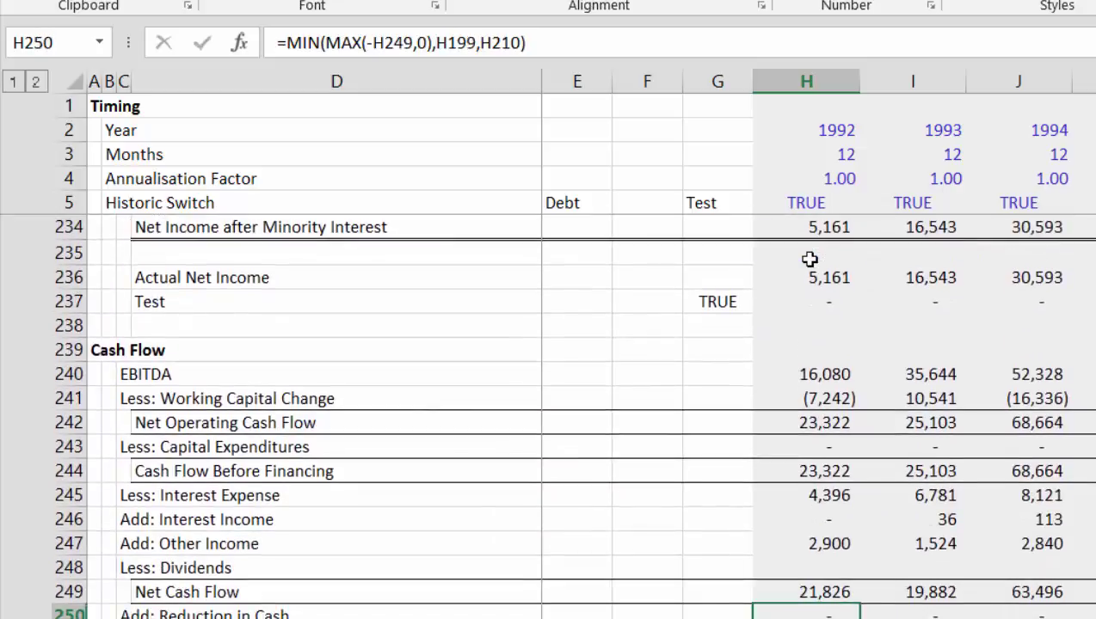
- Examine the Reduction in Cash formulas in row 250 through column N, together with the Net Cash Flow formula in N249
{"action": "key", "text": "Right"}
{"action": "key", "text": "Right"}
{"action": "key", "text": "Right"}
{"action": "key", "text": "Right"}
{"action": "key", "text": "Right"}
{"action": "key", "text": "Right"}
{"action": "key", "text": "Right"}
{"action": "key", "text": "Right"}
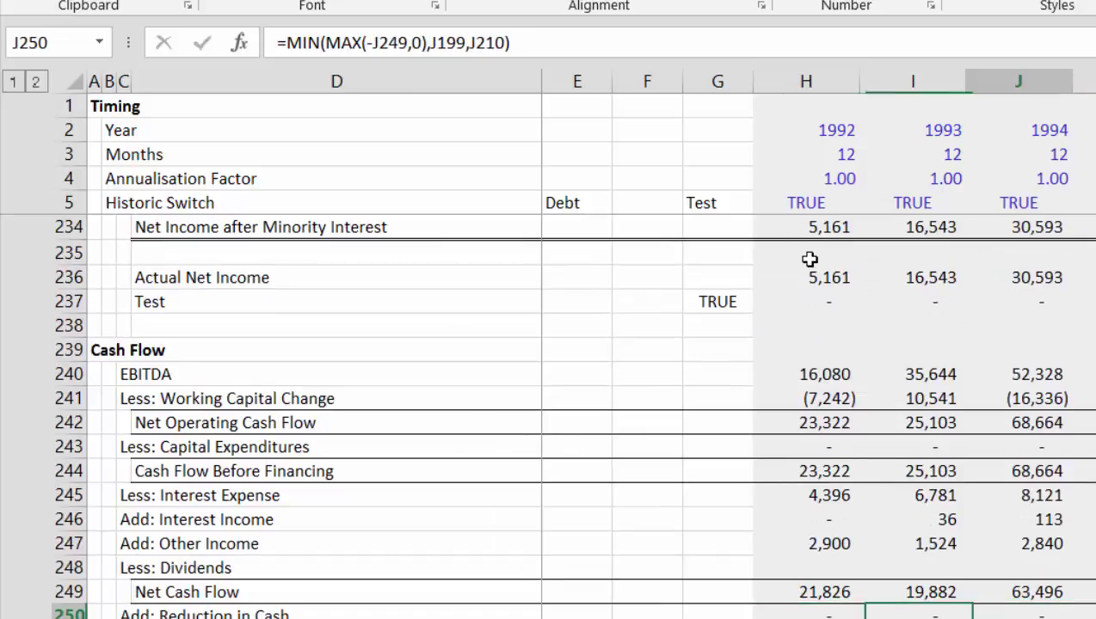
{"action": "key", "text": "Left"}
{"action": "key", "text": "Left"}
{"action": "key", "text": "Up"}
{"action": "key", "text": "Up"}
{"action": "key", "text": "Up"}
{"action": "key", "text": "Up"}
{"action": "key", "text": "Up"}
{"action": "key", "text": "Up"}
{"action": "key", "text": "Up"}
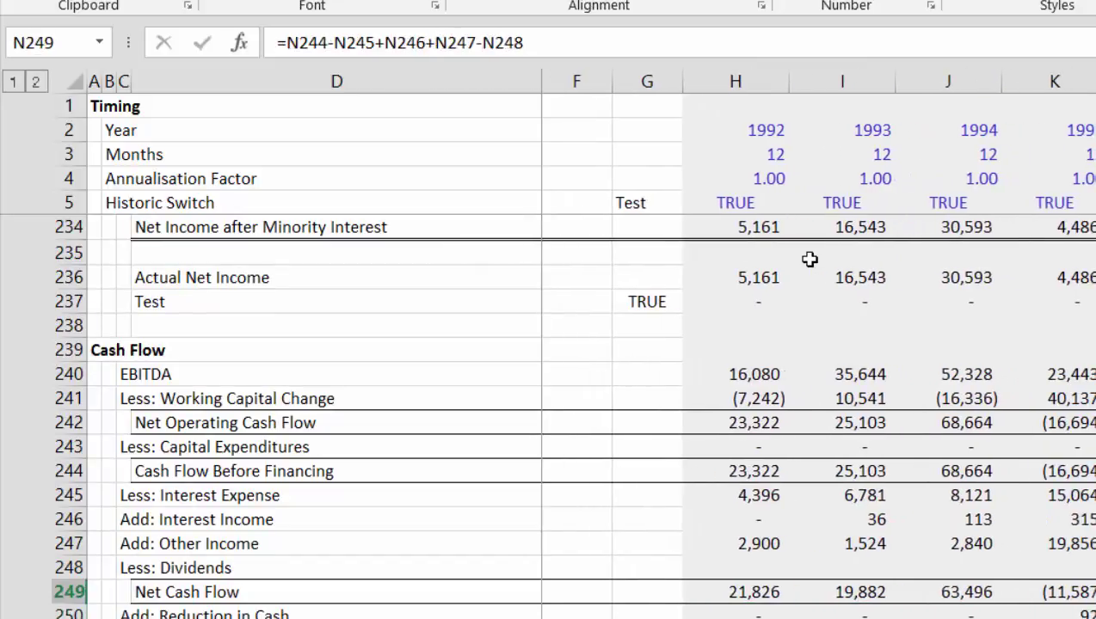
{"action": "key", "text": "Down"}
{"action": "key", "text": "Down"}
{"action": "key", "text": "Down"}
{"action": "key", "text": "Down"}
{"action": "key", "text": "Down"}
{"action": "key", "text": "Down"}
{"action": "key", "text": "Down"}
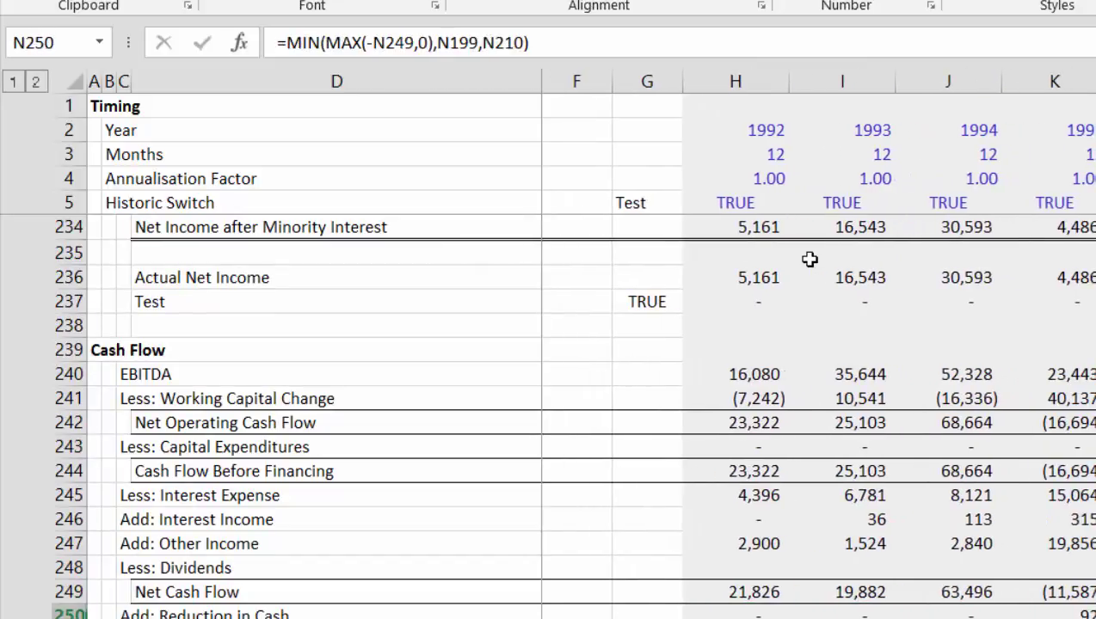
- Return to the Test for Cash Balance formula in H210 of the Financing section
{"action": "key", "text": "Up"}
{"action": "key", "text": "Up"}
{"action": "key", "text": "Up"}
{"action": "key", "text": "Up"}
{"action": "key", "text": "Up"}
{"action": "key", "text": "Up"}
{"action": "key", "text": "Up"}
{"action": "key", "text": "Up"}
{"action": "key", "text": "Up"}
{"action": "key", "text": "Up"}
{"action": "key", "text": "Up"}
{"action": "key", "text": "Up"}
{"action": "key", "text": "Up"}
{"action": "key", "text": "Up"}
{"action": "key", "text": "Up"}
{"action": "key", "text": "Up"}
{"action": "key", "text": "Up"}
{"action": "key", "text": "Up"}
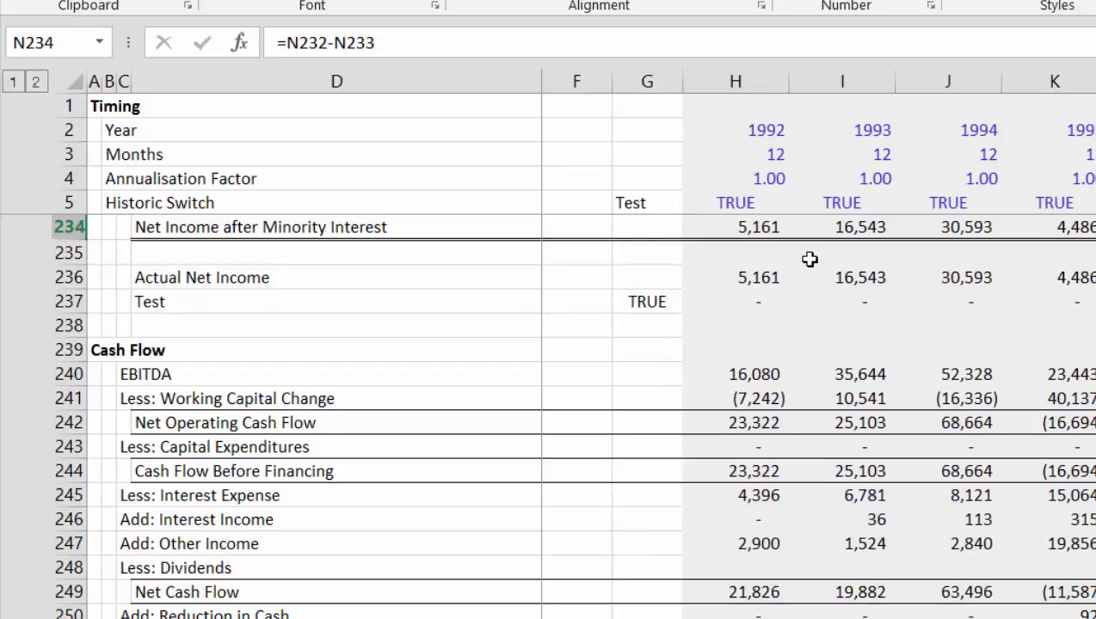
{"action": "key", "text": "Up"}
{"action": "key", "text": "Up"}
{"action": "key", "text": "Up"}
{"action": "key", "text": "Up"}
{"action": "key", "text": "Up"}
{"action": "key", "text": "Up"}
{"action": "key", "text": "Up"}
{"action": "key", "text": "Up"}
{"action": "key", "text": "Up"}
{"action": "key", "text": "Up"}
{"action": "key", "text": "Up"}
{"action": "key", "text": "Up"}
{"action": "key", "text": "Up"}
{"action": "key", "text": "Up"}
{"action": "key", "text": "Up"}
{"action": "key", "text": "Up"}
{"action": "key", "text": "Up"}
{"action": "key", "text": "Up"}
{"action": "key", "text": "Up"}
{"action": "key", "text": "Up"}
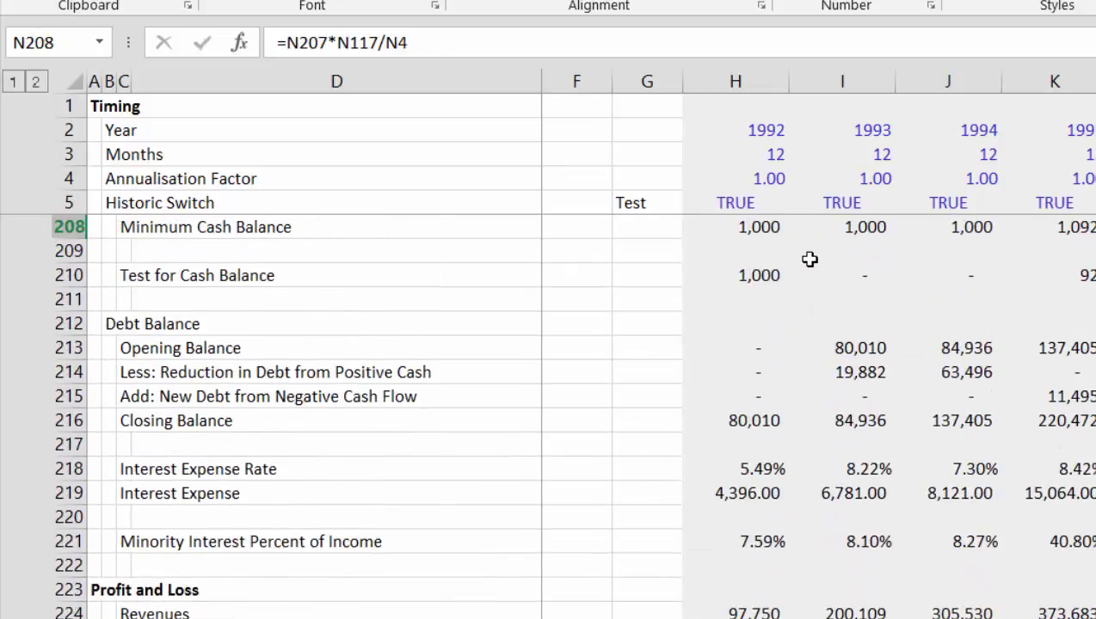
{"action": "key", "text": "Up"}
{"action": "key", "text": "Up"}
{"action": "key", "text": "Up"}
{"action": "key", "text": "Up"}
{"action": "key", "text": "Up"}
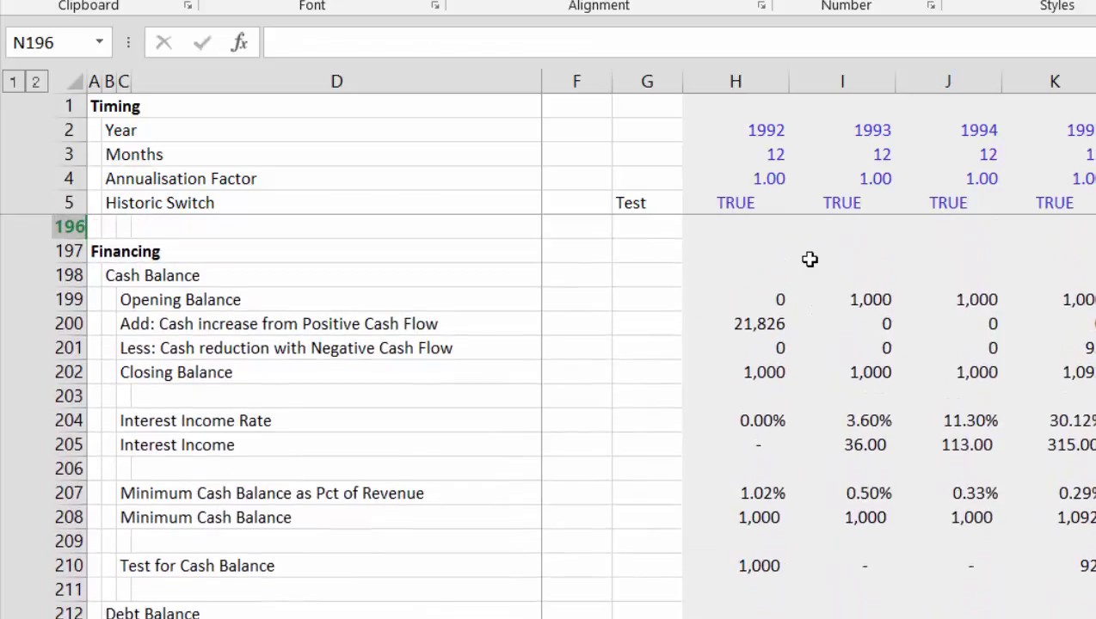
{"action": "key", "text": "Down"}
{"action": "key", "text": "Down"}
{"action": "key", "text": "Down"}
{"action": "key", "text": "Down"}
{"action": "key", "text": "Down"}
{"action": "key", "text": "Down"}
{"action": "key", "text": "Down"}
{"action": "key", "text": "Down"}
{"action": "key", "text": "Down"}
{"action": "key", "text": "Down"}
{"action": "key", "text": "Down"}
{"action": "key", "text": "Down"}
{"action": "key", "text": "Down"}
{"action": "key", "text": "Down"}
{"action": "key", "text": "Left"}
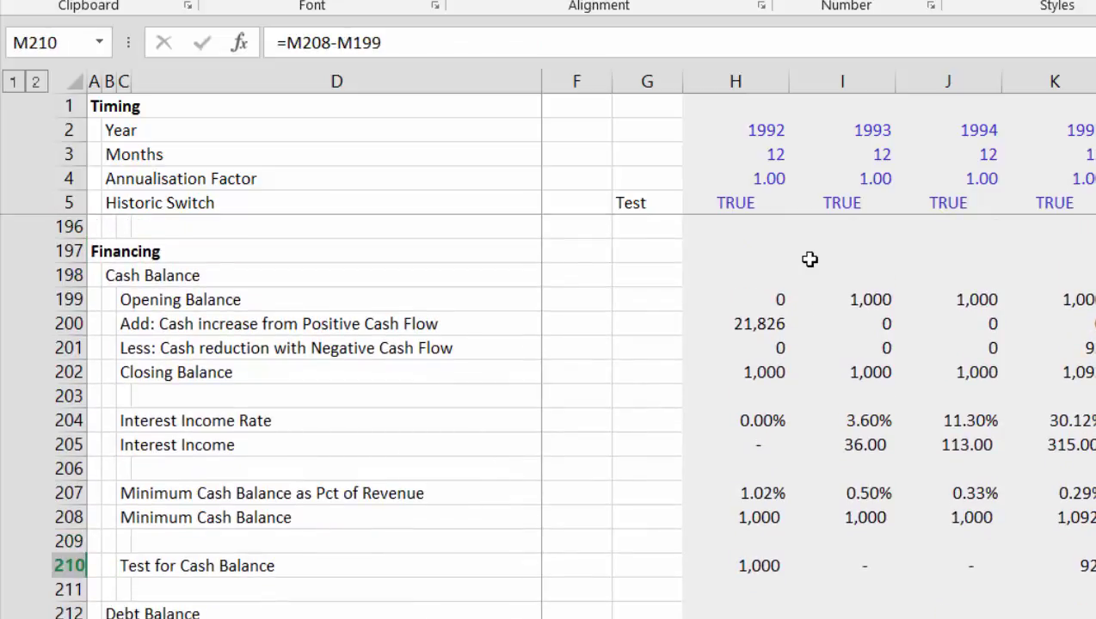
{"action": "key", "text": "Left"}
{"action": "key", "text": "Left"}
{"action": "key", "text": "Left"}
{"action": "key", "text": "Left"}
{"action": "key", "text": "Left"}
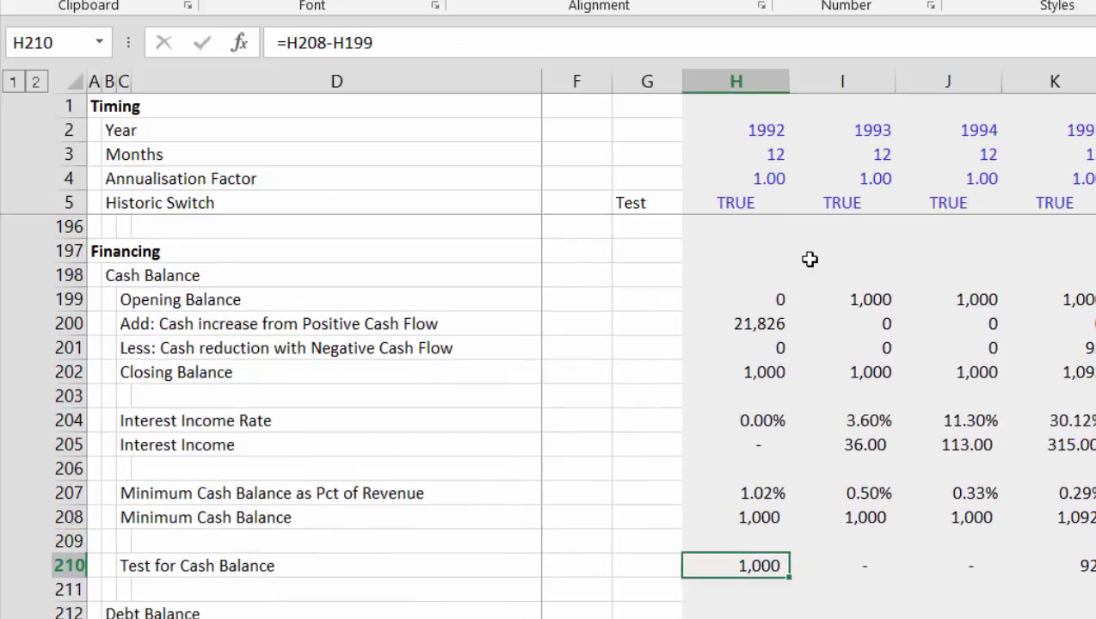
- Re-enter =H208-H199 as the Test for Cash Balance formula in H210 and extend it across the year columns
{"action": "key", "text": "F2"}
{"action": "type", "text": "="}
{"action": "key", "text": "Up"}
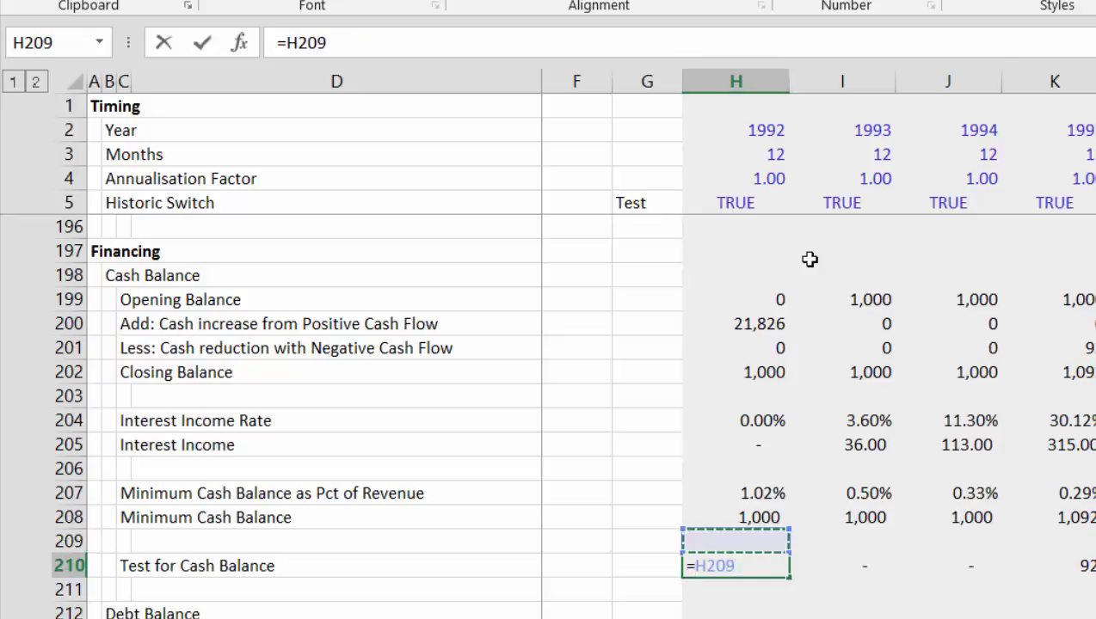
{"action": "key", "text": "Up"}
{"action": "type", "text": "-"}
{"action": "key", "text": "Up"}
{"action": "key", "text": "Up"}
{"action": "key", "text": "Up"}
{"action": "key", "text": "Up"}
{"action": "key", "text": "Up"}
{"action": "key", "text": "Up"}
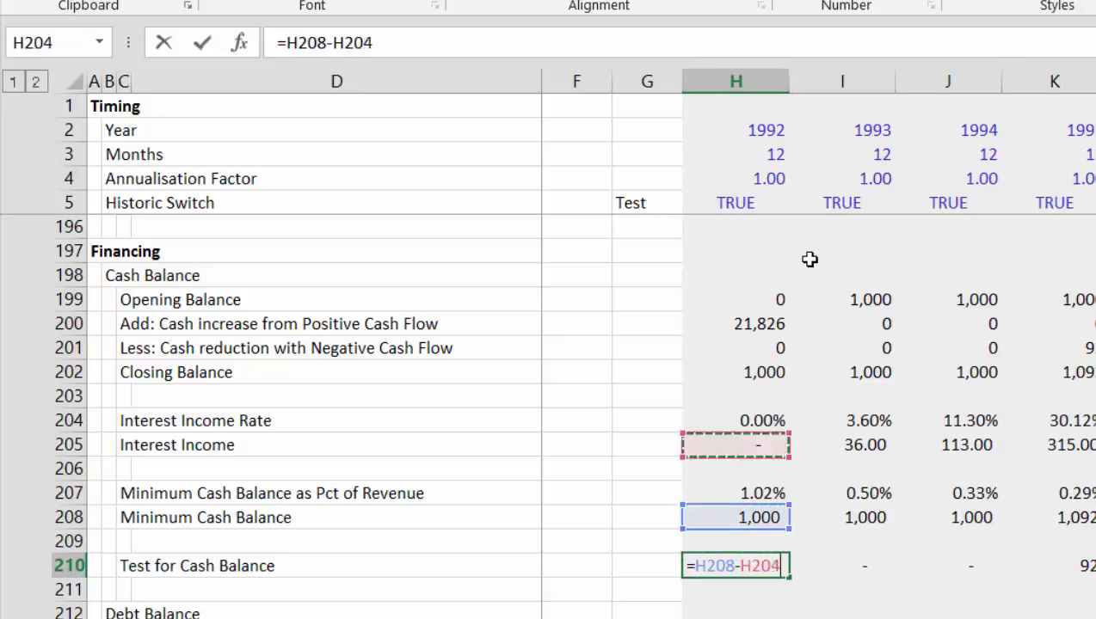
{"action": "key", "text": "Up"}
{"action": "key", "text": "Up"}
{"action": "key", "text": "Up"}
{"action": "key", "text": "Up"}
{"action": "key", "text": "Up"}
{"action": "key", "text": "Up"}
{"action": "key", "text": "Down"}
{"action": "key", "text": "Return"}
{"action": "key", "text": "Up"}
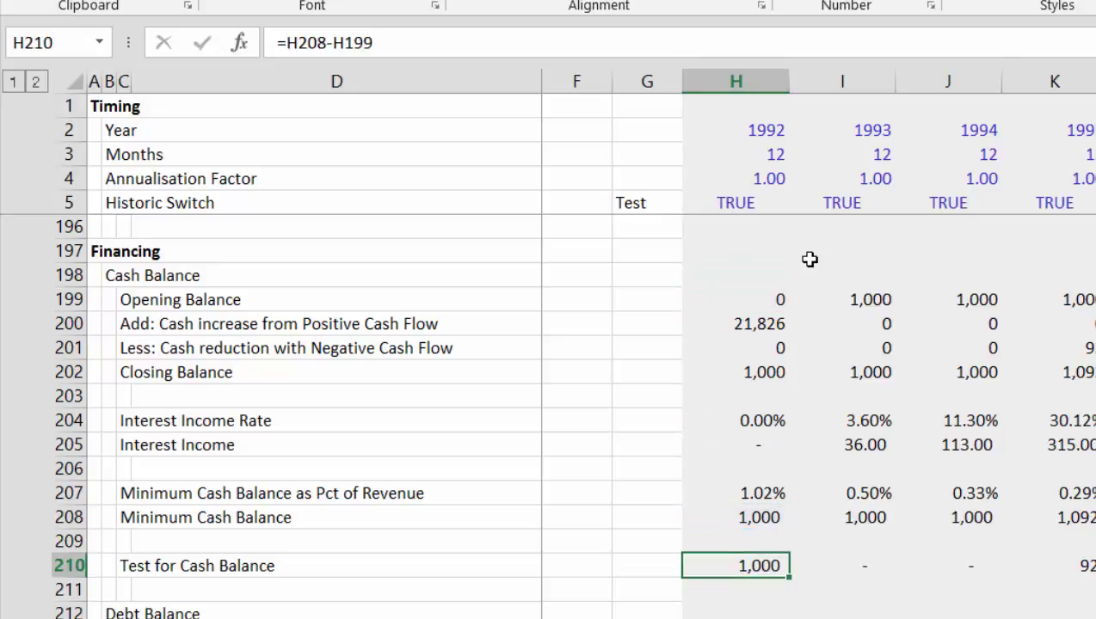
{"action": "key", "text": "ctrl+shift+Right"}
- Inspect the Test for Cash Balance formula in N210 and the cells it refers to
{"action": "key", "text": "Right"}
{"action": "key", "text": "Right"}
{"action": "key", "text": "Right"}
{"action": "key", "text": "Right"}
{"action": "key", "text": "Right"}
{"action": "key", "text": "Right"}
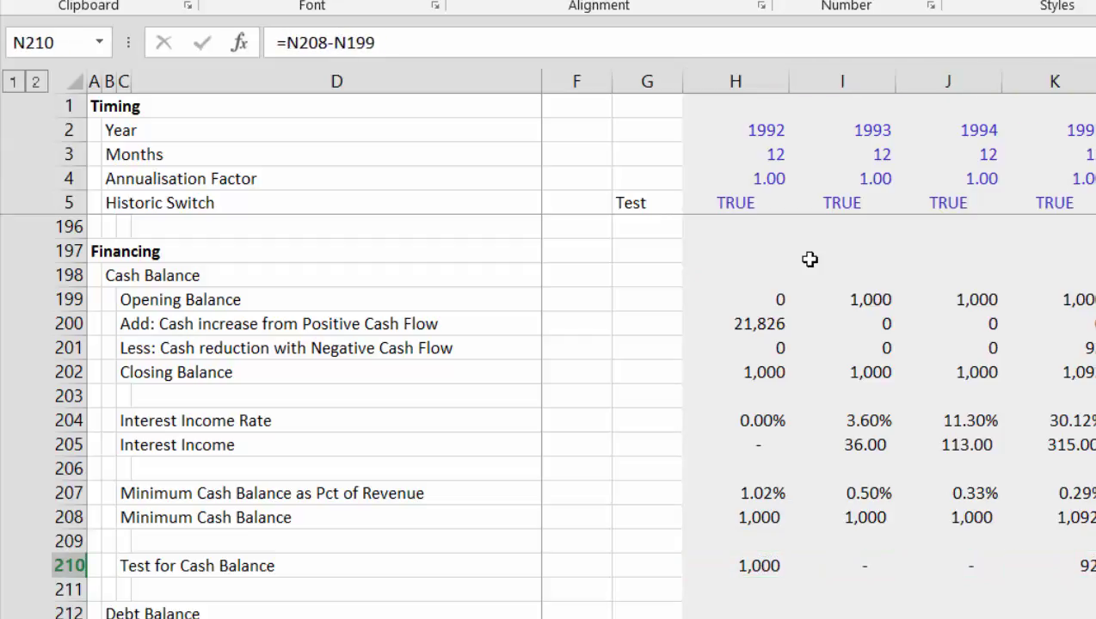
{"action": "key", "text": "F2"}
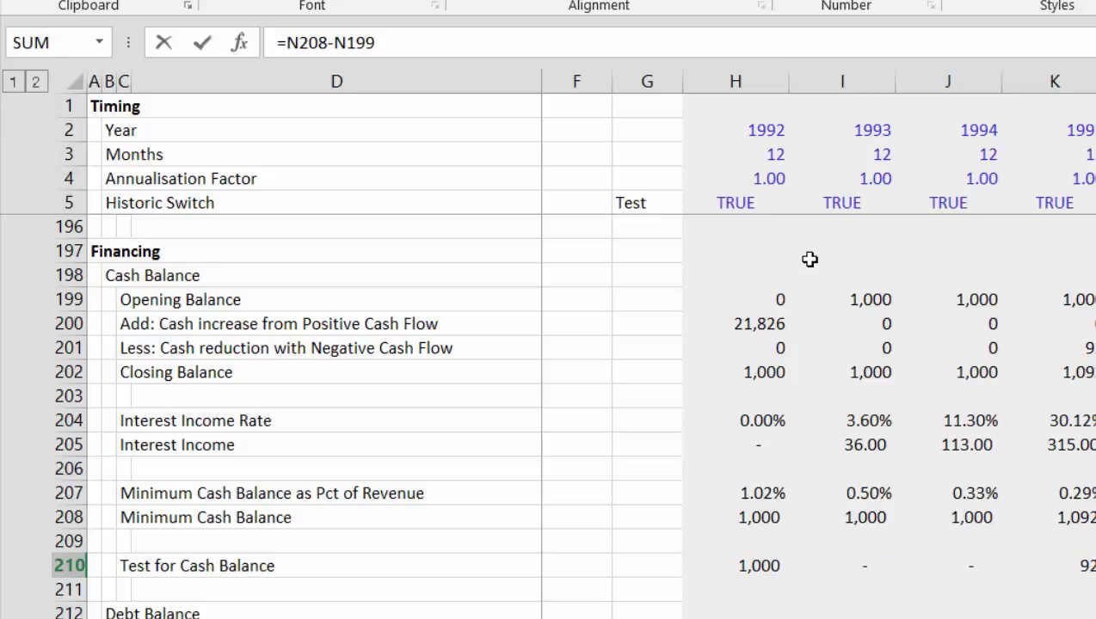
{"action": "key", "text": "Escape"}
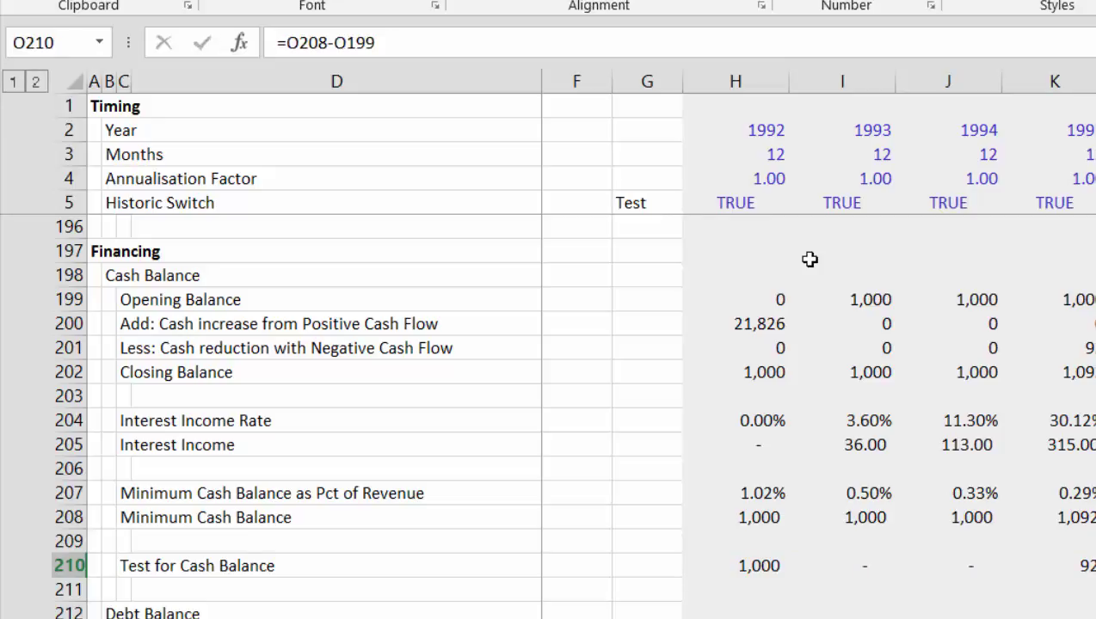
- Change the Test for Cash Balance formula in H210 to =H199-H208 and copy it across the year columns
{"action": "key", "text": "Left"}
{"action": "key", "text": "Left"}
{"action": "key", "text": "Left"}
{"action": "key", "text": "Left"}
{"action": "key", "text": "Left"}
{"action": "key", "text": "Left"}
{"action": "key", "text": "Left"}
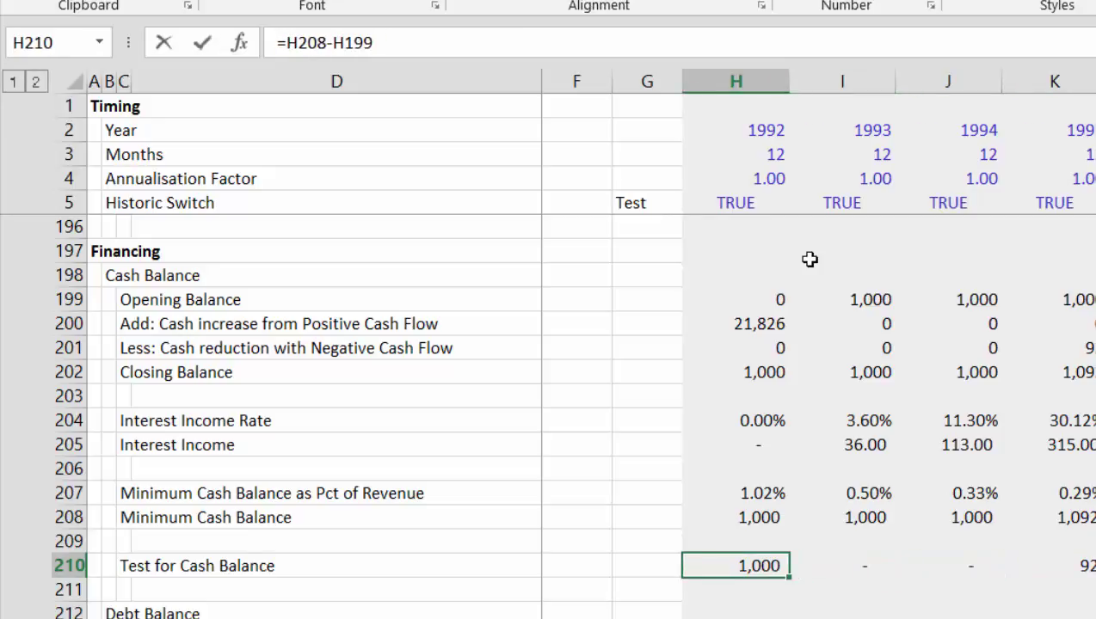
{"action": "type", "text": "="}
{"action": "key", "text": "Up"}
{"action": "key", "text": "Up"}
{"action": "key", "text": "Up"}
{"action": "key", "text": "Up"}
{"action": "key", "text": "Up"}
{"action": "key", "text": "Up"}
{"action": "key", "text": "Up"}
{"action": "key", "text": "Up"}
{"action": "key", "text": "Up"}
{"action": "key", "text": "Up"}
{"action": "key", "text": "Up"}
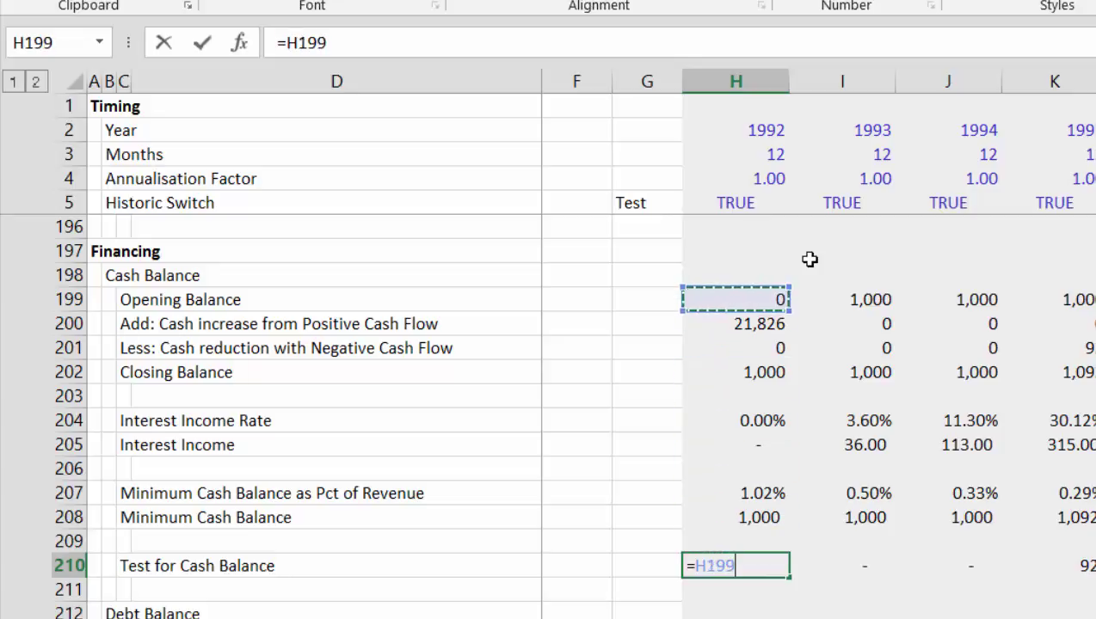
{"action": "type", "text": "-"}
{"action": "key", "text": "Up"}
{"action": "key", "text": "Up"}
{"action": "key", "text": "Return"}
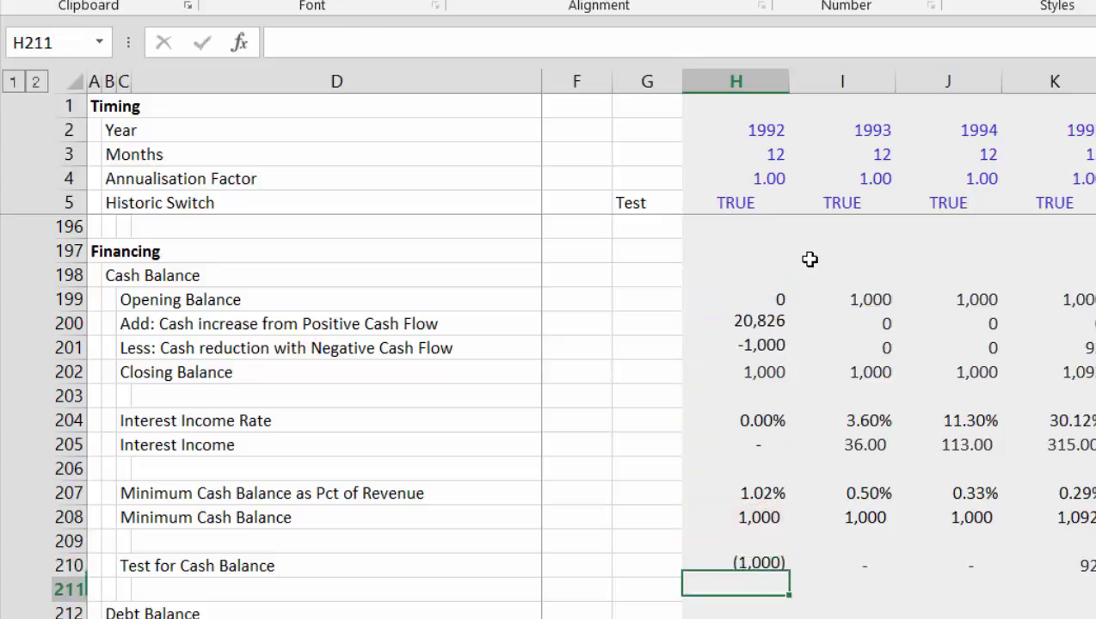
{"action": "key", "text": "Up"}
{"action": "key", "text": "ctrl+shift+Right"}
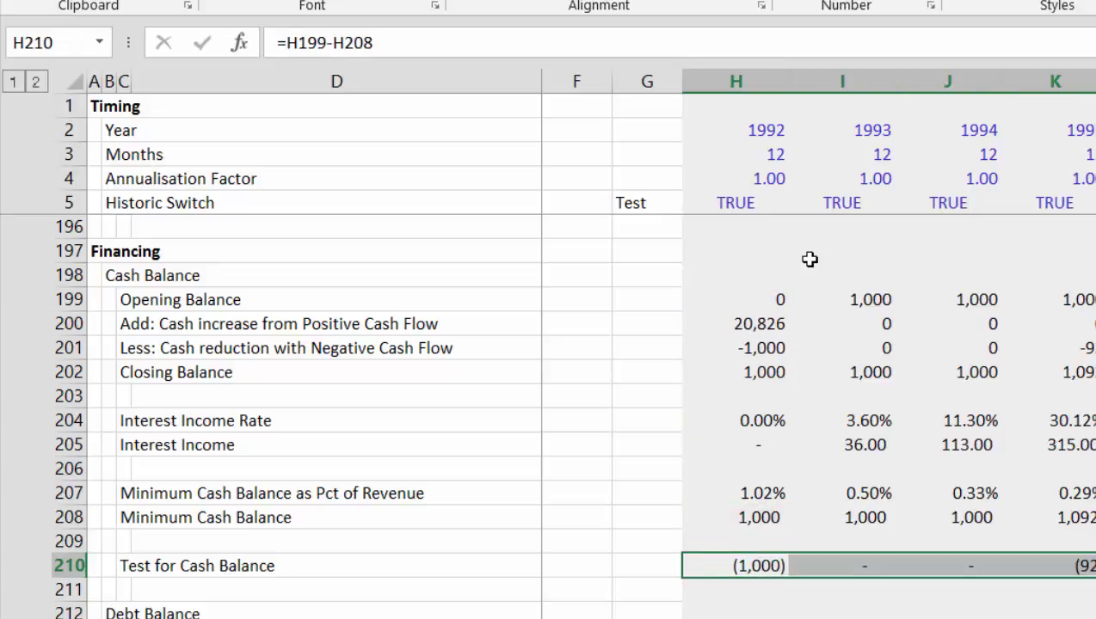
- Examine the Test for Cash Balance in columns N and O, and the Closing Balance and Minimum Cash Balance formulas in column N
{"action": "key", "text": "Right"}
{"action": "key", "text": "Right"}
{"action": "key", "text": "Right"}
{"action": "key", "text": "Right"}
{"action": "key", "text": "Right"}
{"action": "key", "text": "Right"}
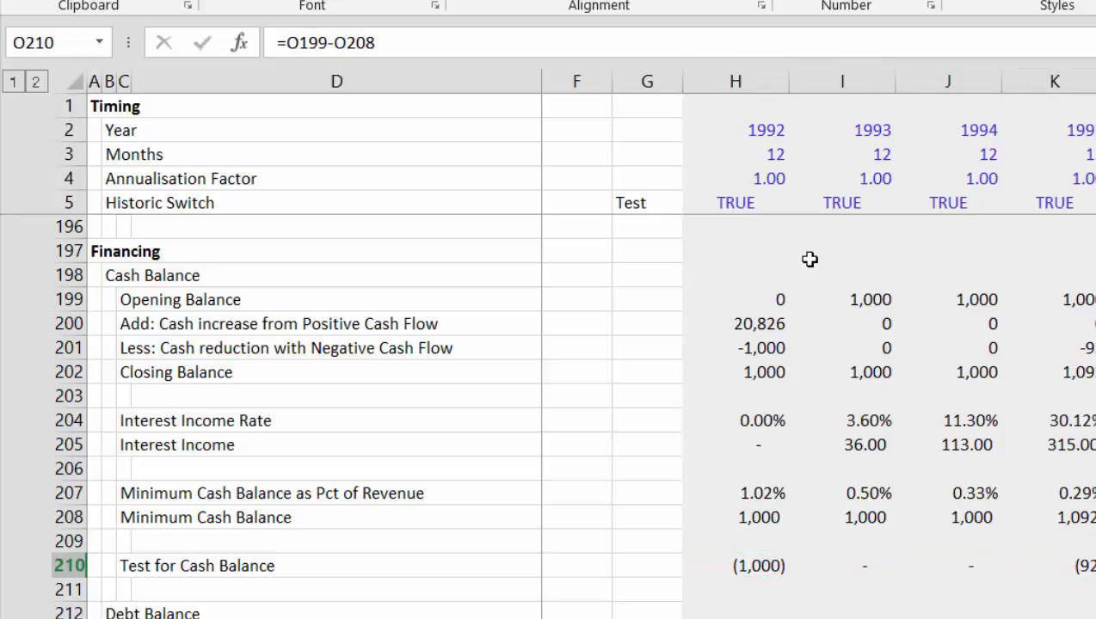
{"action": "key", "text": "Left"}
{"action": "key", "text": "Up"}
{"action": "key", "text": "Up"}
{"action": "key", "text": "Up"}
{"action": "key", "text": "Up"}
{"action": "key", "text": "Up"}
{"action": "key", "text": "Up"}
{"action": "key", "text": "Up"}
{"action": "key", "text": "Up"}
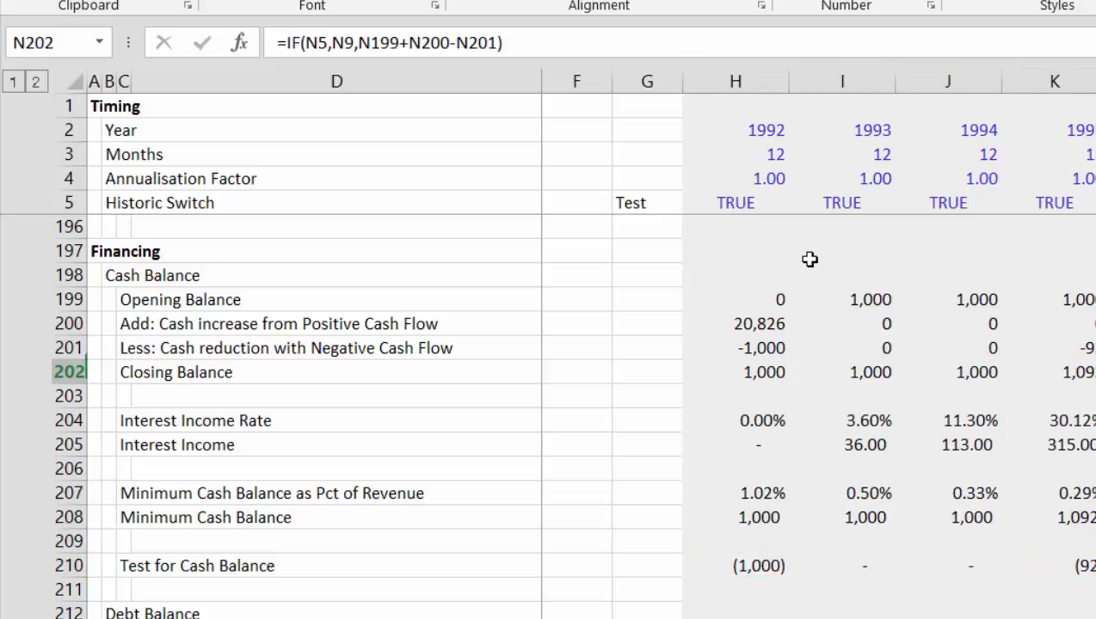
{"action": "key", "text": "Down"}
{"action": "key", "text": "Down"}
{"action": "key", "text": "Down"}
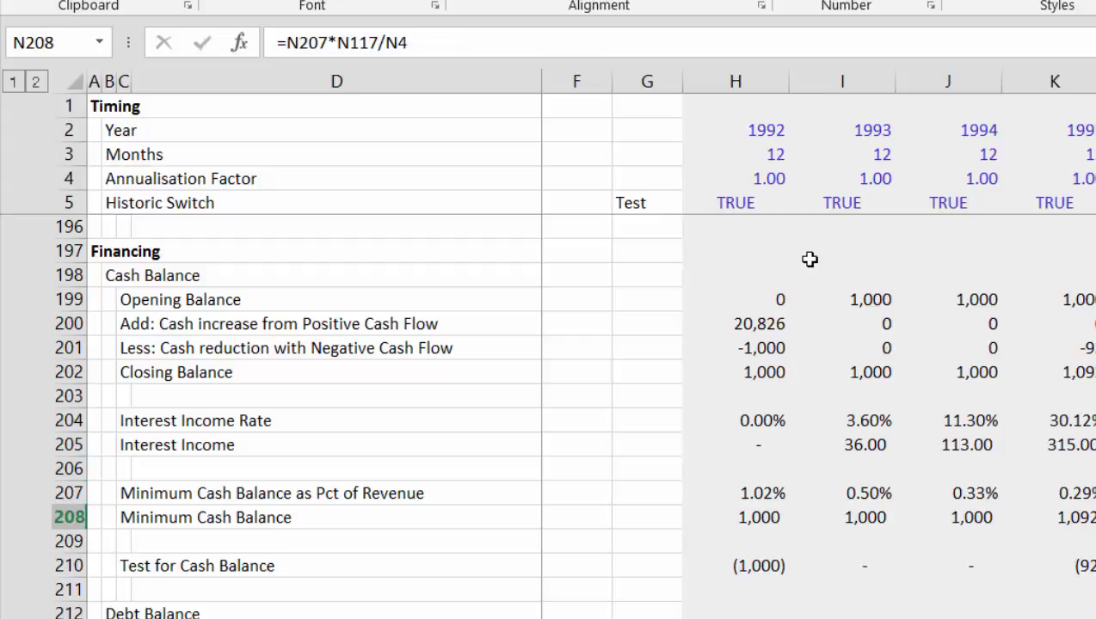
- Examine the Minimum Cash Balance formulas in row 208 across the year columns beyond column N
{"action": "key", "text": "Right"}
{"action": "key", "text": "Right"}
{"action": "key", "text": "Right"}
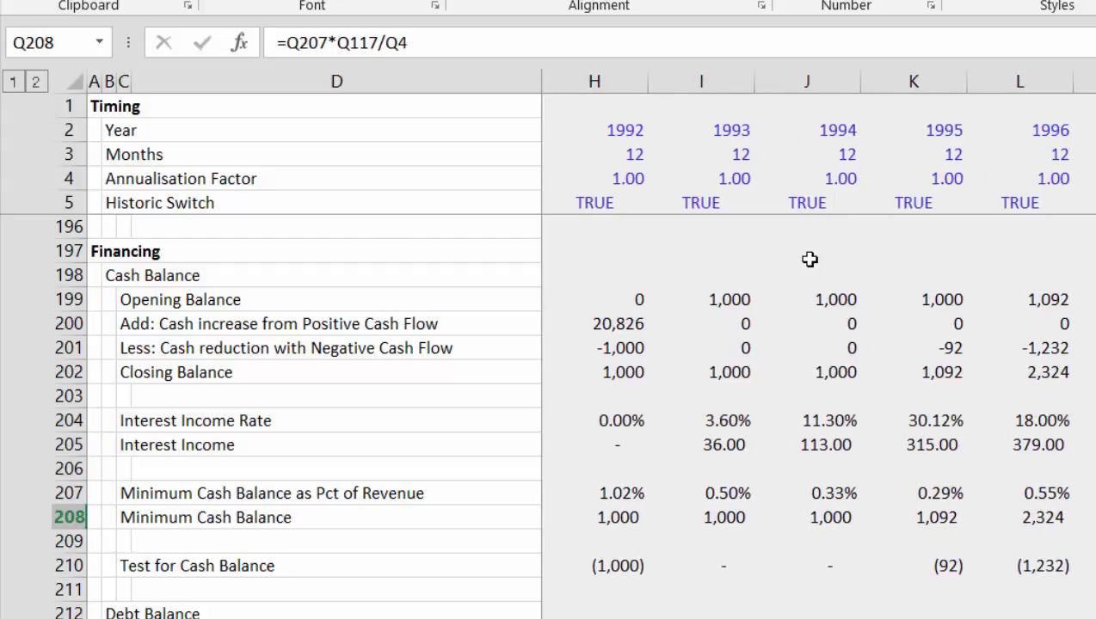
{"action": "key", "text": "Right"}
{"action": "key", "text": "Right"}
{"action": "key", "text": "Right"}
{"action": "key", "text": "Right"}
{"action": "key", "text": "Right"}
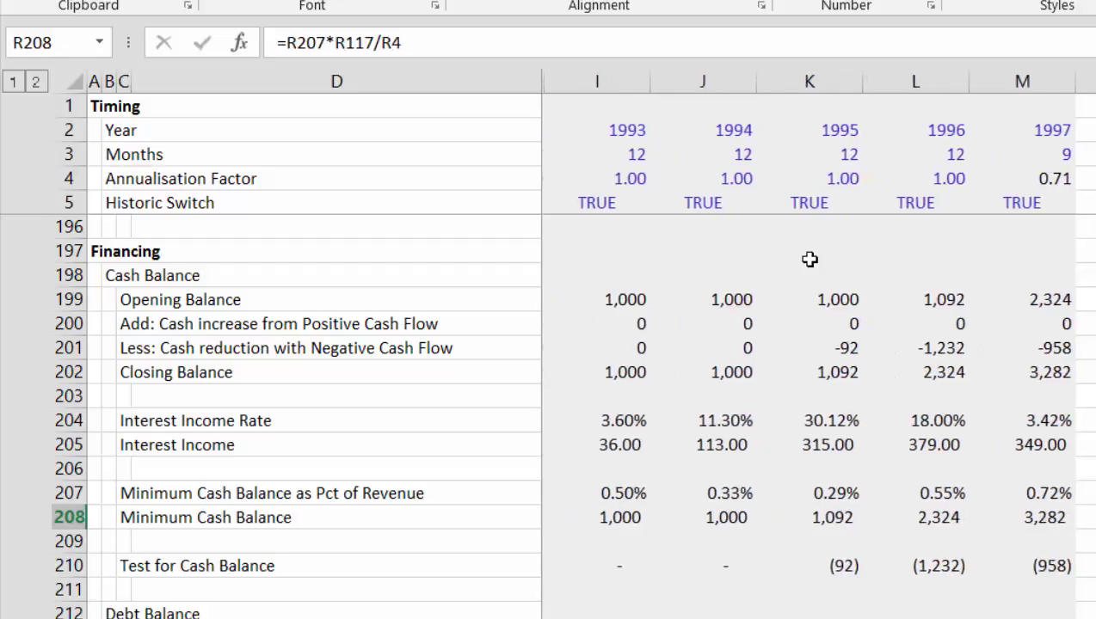
- Review the Minimum Cash Balance formulas in row 208 from the forecast years back to the start of the row
{"action": "key", "text": "Left"}
{"action": "key", "text": "Left"}
{"action": "key", "text": "Left"}
{"action": "key", "text": "Left"}
{"action": "key", "text": "Left"}
{"action": "key", "text": "Left"}
{"action": "key", "text": "Left"}
{"action": "key", "text": "Left"}
{"action": "key", "text": "Left"}
{"action": "key", "text": "Left"}
{"action": "key", "text": "Left"}
{"action": "key", "text": "Left"}
{"action": "key", "text": "Left"}
{"action": "key", "text": "Left"}
{"action": "key", "text": "Left"}
{"action": "key", "text": "Left"}
{"action": "key", "text": "Left"}
{"action": "key", "text": "Left"}
{"action": "key", "text": "Left"}
{"action": "key", "text": "Left"}
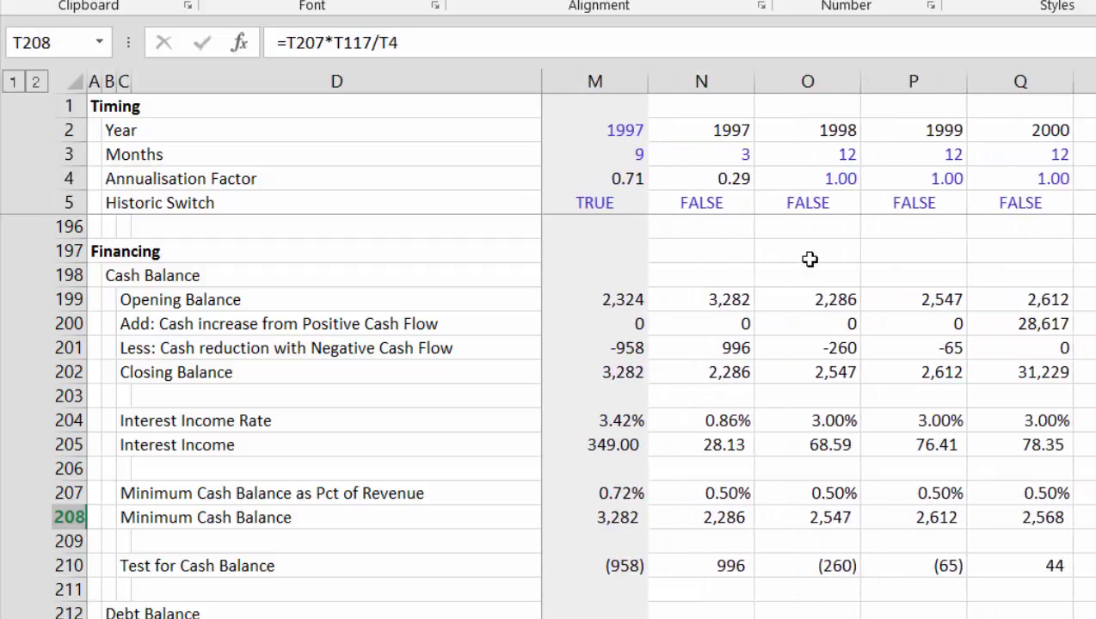
- Look through the rows below the Minimum Cash Balance, down to the Cash Flow section around row 252
{"action": "key", "text": "Down"}
{"action": "key", "text": "Down"}
{"action": "key", "text": "Down"}
{"action": "key", "text": "Down"}
{"action": "key", "text": "Down"}
{"action": "key", "text": "Down"}
{"action": "key", "text": "Down"}
{"action": "key", "text": "Down"}
{"action": "key", "text": "Down"}
{"action": "key", "text": "Down"}
{"action": "key", "text": "Down"}
{"action": "key", "text": "Down"}
{"action": "key", "text": "Down"}
{"action": "key", "text": "Down"}
{"action": "key", "text": "Down"}
{"action": "key", "text": "Down"}
{"action": "key", "text": "Down"}
{"action": "key", "text": "Down"}
{"action": "key", "text": "Down"}
{"action": "key", "text": "Down"}
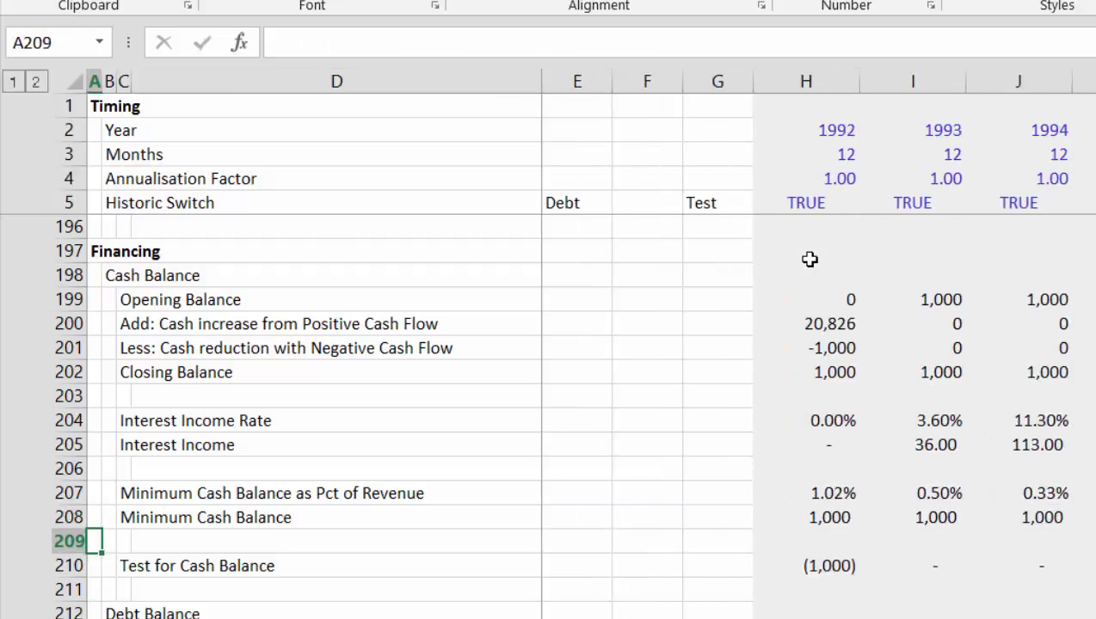
{"action": "key", "text": "Down"}
{"action": "key", "text": "Down"}
{"action": "key", "text": "Down"}
{"action": "key", "text": "Down"}
{"action": "key", "text": "Down"}
{"action": "key", "text": "Down"}
{"action": "key", "text": "Down"}
{"action": "key", "text": "Down"}
{"action": "key", "text": "Down"}
{"action": "key", "text": "Down"}
{"action": "key", "text": "Down"}
{"action": "key", "text": "Down"}
{"action": "key", "text": "Down"}
{"action": "key", "text": "Down"}
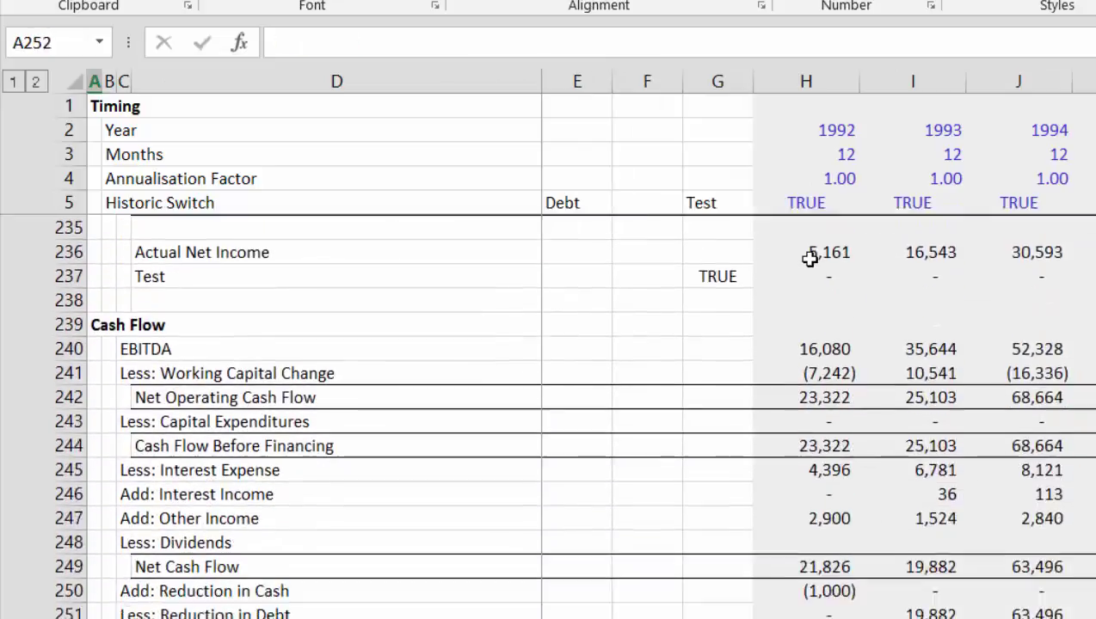
- Review the sheet from the Cash Flow section back up through the Debt Balance and Cash Balance blocks to row 195
{"action": "key", "text": "Up"}
{"action": "key", "text": "Up"}
{"action": "key", "text": "Up"}
{"action": "key", "text": "Up"}
{"action": "key", "text": "Up"}
{"action": "key", "text": "Up"}
{"action": "key", "text": "Up"}
{"action": "key", "text": "Up"}
{"action": "key", "text": "Up"}
{"action": "key", "text": "Up"}
{"action": "key", "text": "Up"}
{"action": "key", "text": "Up"}
{"action": "key", "text": "Up"}
{"action": "key", "text": "Up"}
{"action": "key", "text": "Up"}
{"action": "key", "text": "Up"}
{"action": "key", "text": "Up"}
{"action": "key", "text": "Up"}
{"action": "key", "text": "Up"}
{"action": "key", "text": "Up"}
{"action": "key", "text": "Up"}
{"action": "key", "text": "Up"}
{"action": "key", "text": "Up"}
{"action": "key", "text": "Up"}
{"action": "key", "text": "Up"}
{"action": "key", "text": "Up"}
{"action": "key", "text": "Up"}
{"action": "key", "text": "Up"}
{"action": "key", "text": "Up"}
{"action": "key", "text": "Up"}
{"action": "key", "text": "Up"}
{"action": "key", "text": "Up"}
{"action": "key", "text": "Up"}
{"action": "key", "text": "Up"}
{"action": "key", "text": "Up"}
{"action": "key", "text": "Up"}
{"action": "key", "text": "Up"}
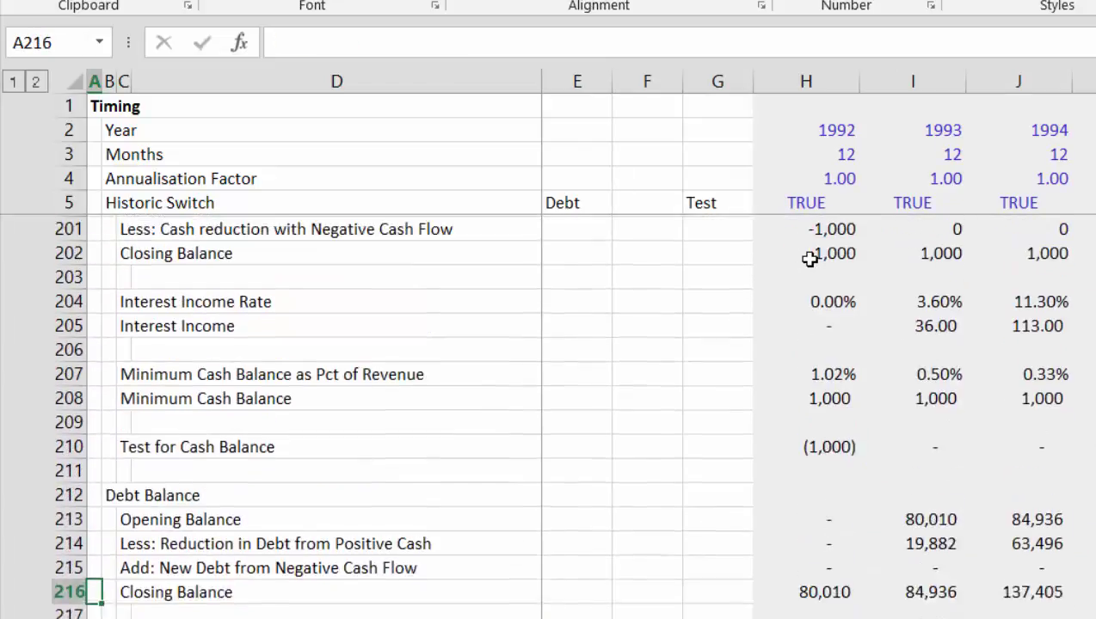
{"action": "key", "text": "Down"}
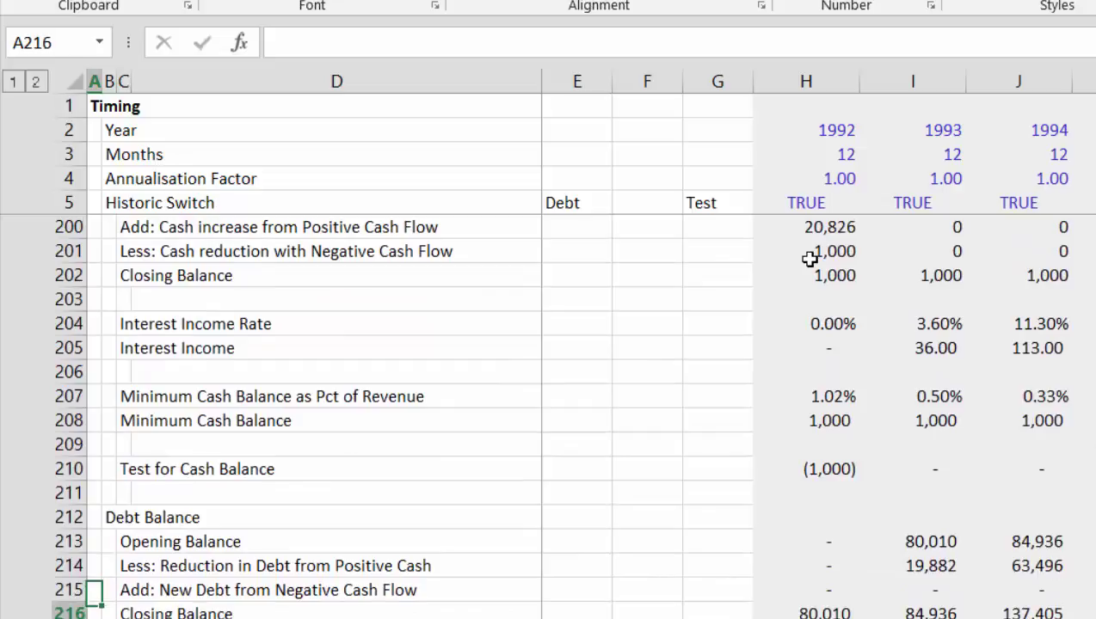
{"action": "key", "text": "Up"}
{"action": "key", "text": "Up"}
{"action": "key", "text": "Up"}
{"action": "key", "text": "Up"}
{"action": "key", "text": "Up"}
{"action": "key", "text": "Up"}
{"action": "key", "text": "Up"}
{"action": "key", "text": "Up"}
{"action": "key", "text": "Up"}
{"action": "key", "text": "Up"}
{"action": "key", "text": "Up"}
{"action": "key", "text": "Up"}
{"action": "key", "text": "Up"}
{"action": "key", "text": "Up"}
{"action": "key", "text": "Up"}
{"action": "key", "text": "Up"}
{"action": "key", "text": "Up"}
{"action": "key", "text": "Up"}
{"action": "key", "text": "Up"}
{"action": "key", "text": "Up"}
{"action": "key", "text": "Up"}
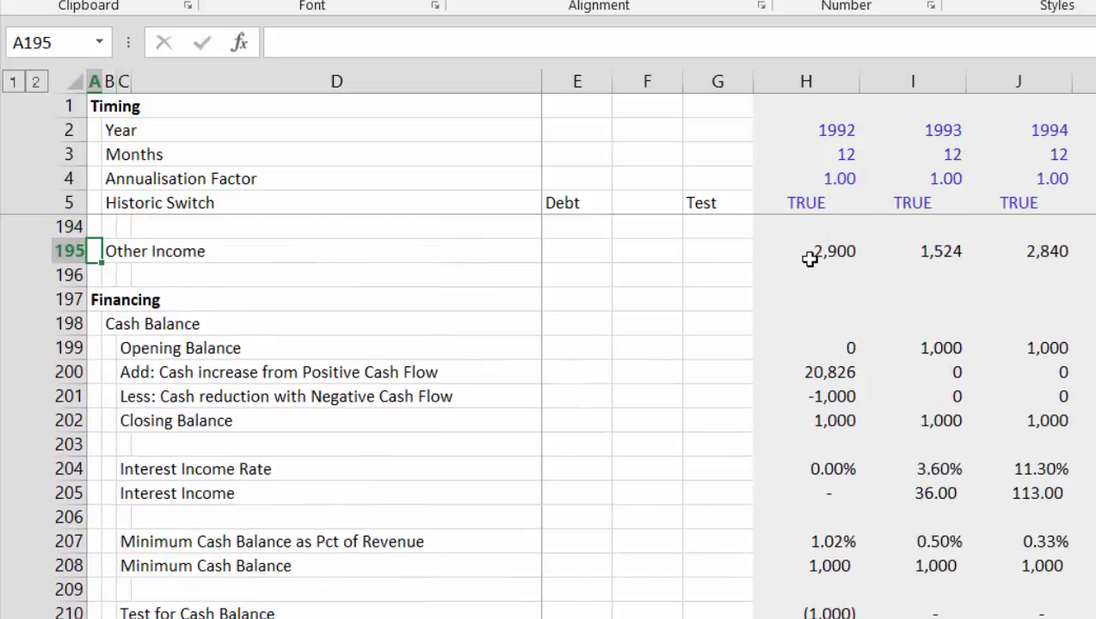
- Inspect the Minimum Cash Balance as Pct of Revenue formula in H207 and the cells that the Test for Cash Balance in H210 refers to
{"action": "key", "text": "Down"}
{"action": "key", "text": "Down"}
{"action": "key", "text": "Down"}
{"action": "key", "text": "Down"}
{"action": "key", "text": "Down"}
{"action": "key", "text": "Down"}
{"action": "key", "text": "Down"}
{"action": "key", "text": "Down"}
{"action": "key", "text": "Down"}
{"action": "key", "text": "Down"}
{"action": "key", "text": "Down"}
{"action": "key", "text": "Down"}
{"action": "key", "text": "Down"}
{"action": "key", "text": "Right"}
{"action": "key", "text": "Right"}
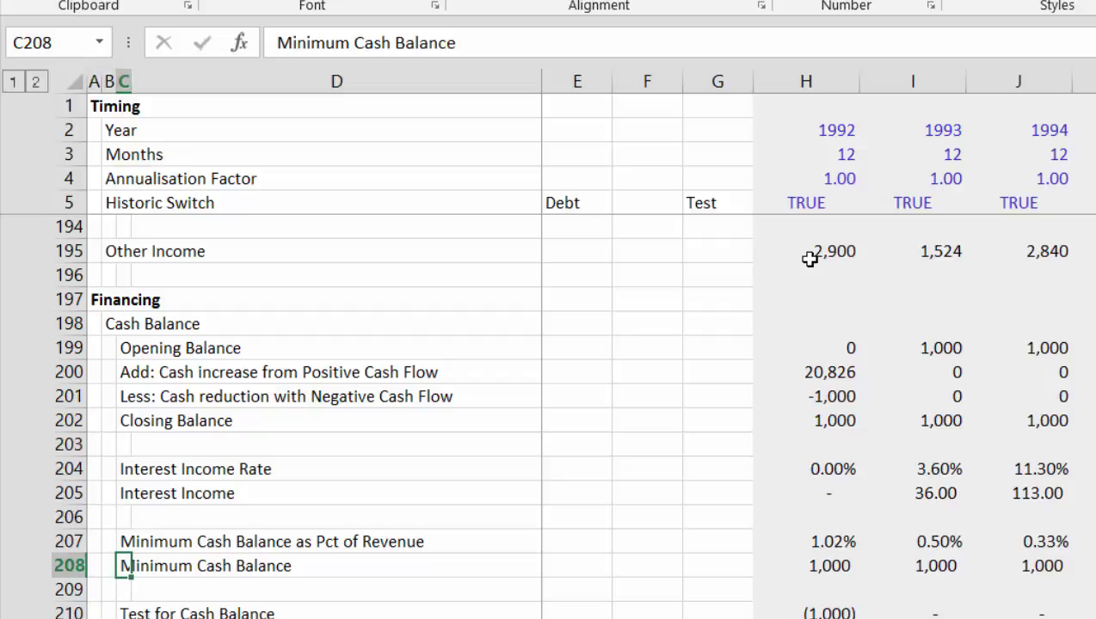
{"action": "key", "text": "Right"}
{"action": "key", "text": "Right"}
{"action": "key", "text": "Right"}
{"action": "key", "text": "Right"}
{"action": "key", "text": "Right"}
{"action": "key", "text": "Up"}
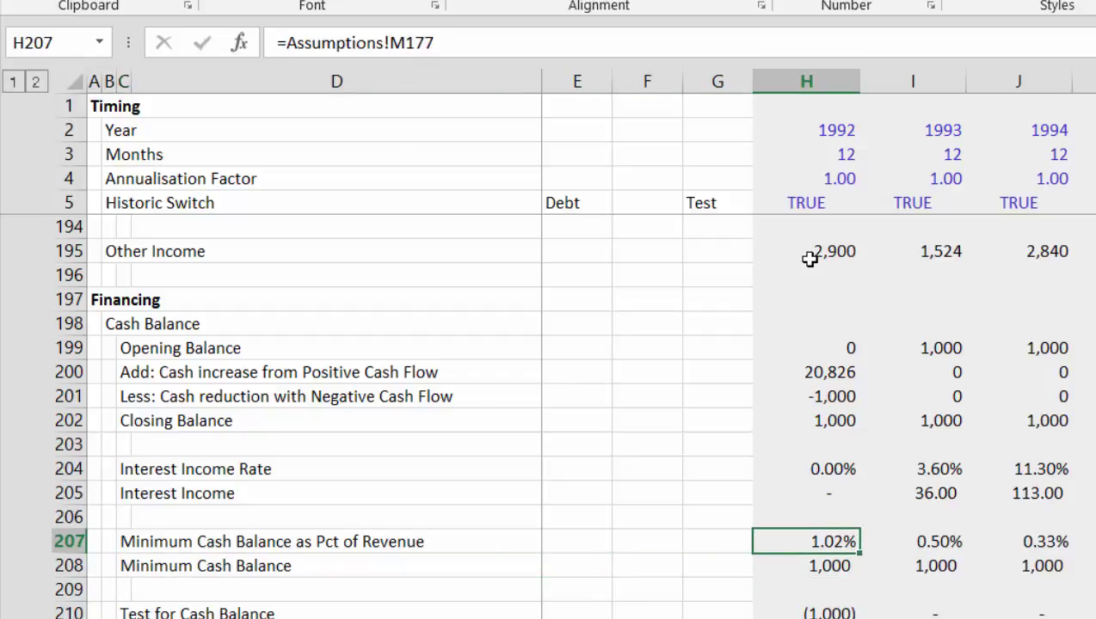
{"action": "key", "text": "Down"}
{"action": "key", "text": "Down"}
{"action": "key", "text": "Down"}
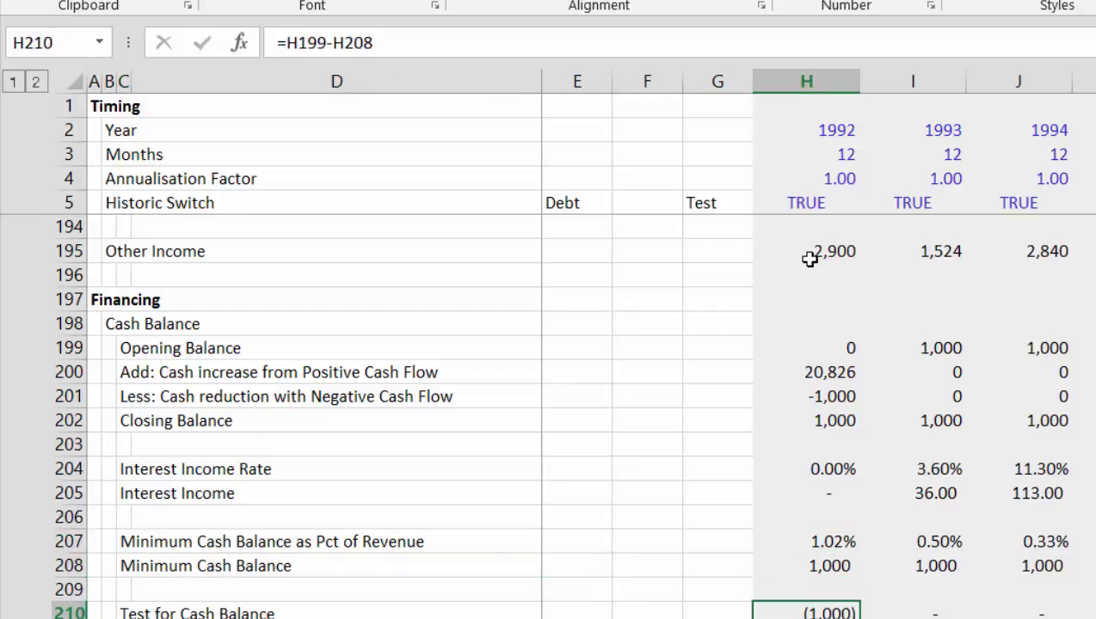
{"action": "key", "text": "F2"}
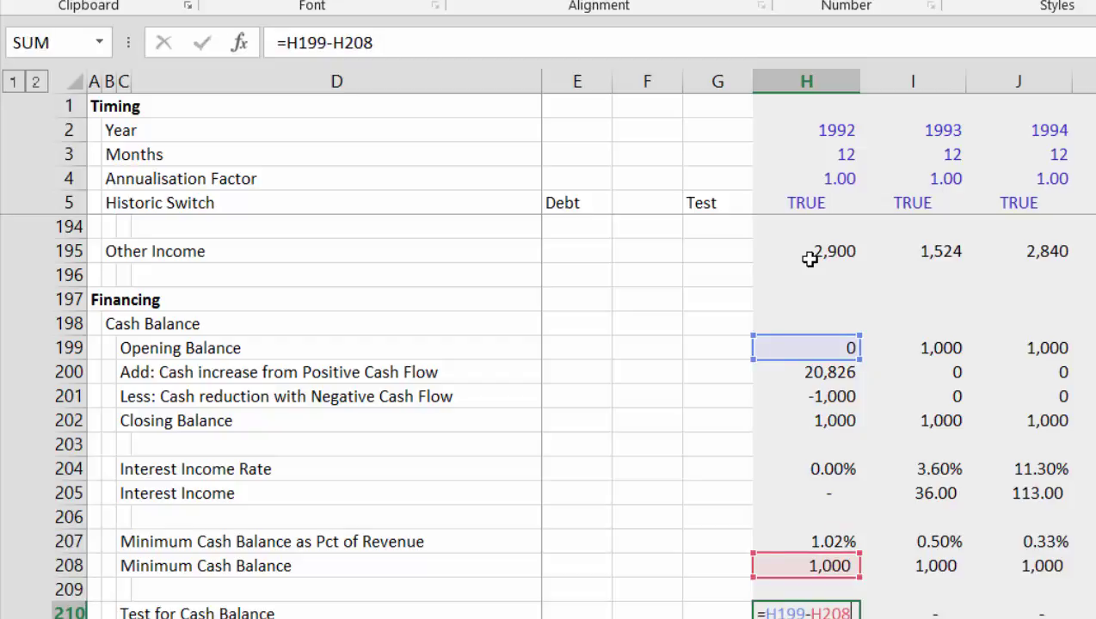
{"action": "key", "text": "Escape"}
- Review the Test for Cash Balance formulas in row 210 from column H across to column O
{"action": "key", "text": "Right"}
{"action": "key", "text": "Right"}
{"action": "key", "text": "Right"}
{"action": "key", "text": "Right"}
{"action": "key", "text": "Right"}
{"action": "key", "text": "Right"}
{"action": "key", "text": "Right"}
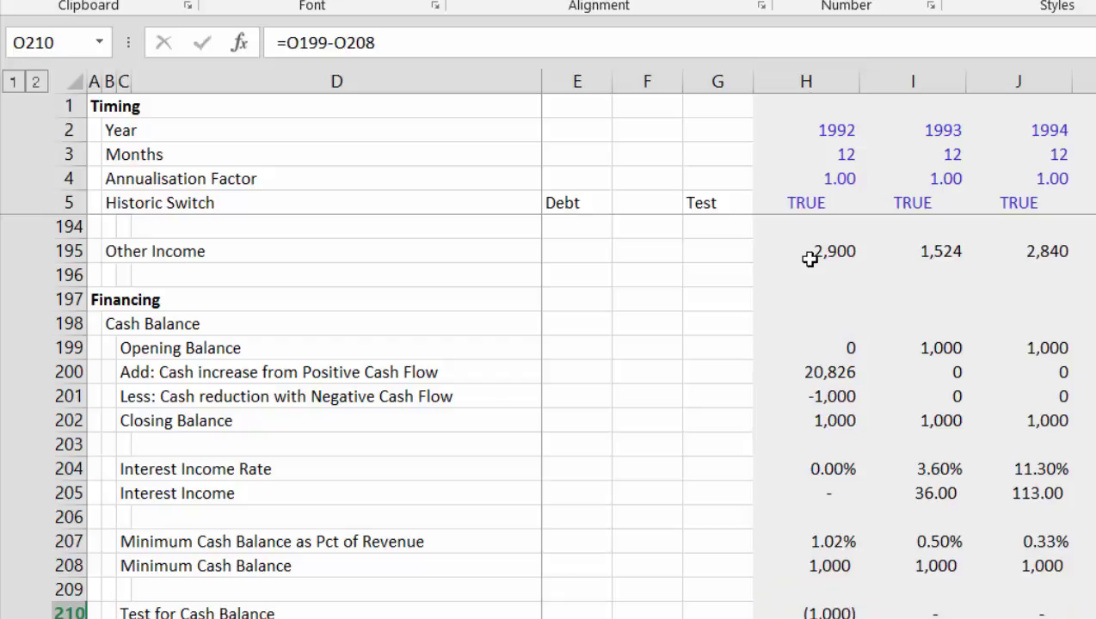
- Inspect the column N formulas between the Test for Cash Balance in row 210 and the Cash Balance block above it
{"action": "key", "text": "Left"}
{"action": "key", "text": "Up"}
{"action": "key", "text": "Up"}
{"action": "key", "text": "Up"}
{"action": "key", "text": "Up"}
{"action": "key", "text": "Up"}
{"action": "key", "text": "Up"}
{"action": "key", "text": "Up"}
{"action": "key", "text": "Up"}
{"action": "key", "text": "Up"}
{"action": "key", "text": "Up"}
{"action": "key", "text": "Up"}
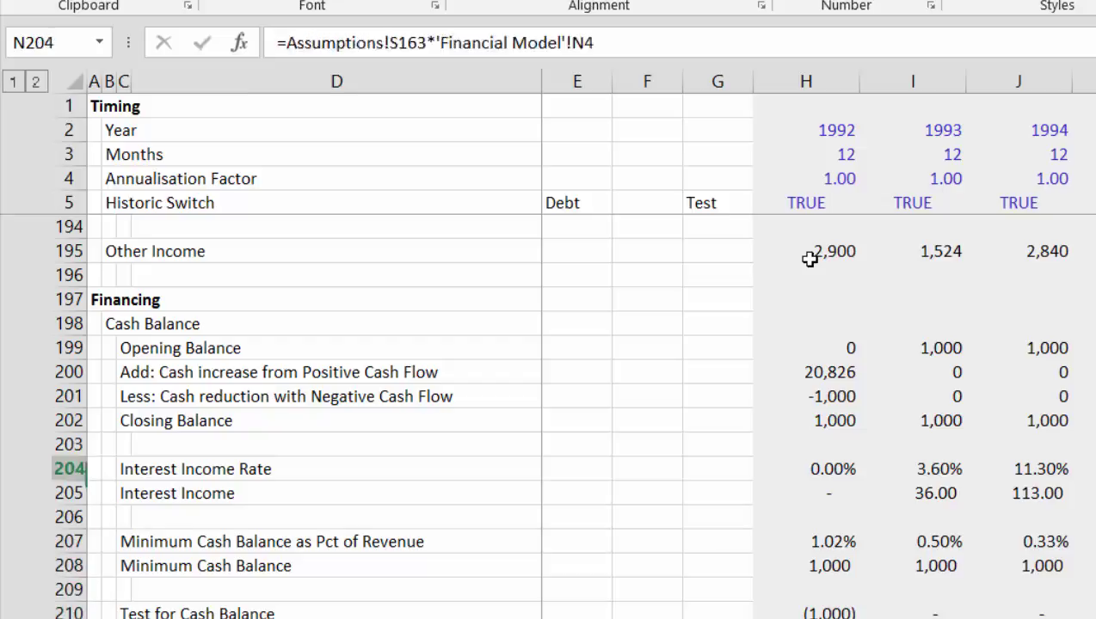
{"action": "key", "text": "Down"}
{"action": "key", "text": "Down"}
{"action": "key", "text": "Down"}
{"action": "key", "text": "Down"}
{"action": "key", "text": "Down"}
{"action": "key", "text": "Down"}
{"action": "key", "text": "Down"}
{"action": "key", "text": "Down"}
{"action": "key", "text": "Down"}
{"action": "key", "text": "Down"}
{"action": "key", "text": "Down"}
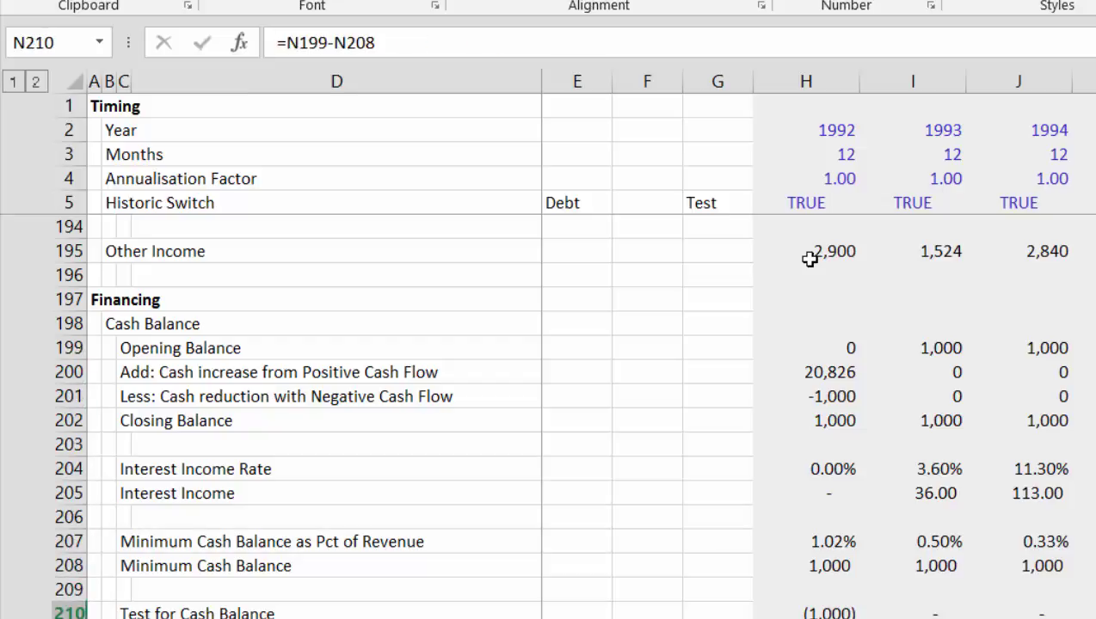
- Compare the cash reduction formula in N201 with the Minimum Cash Balance in N208 and the Test for Cash Balance in N210
{"action": "key", "text": "Up"}
{"action": "key", "text": "Up"}
{"action": "key", "text": "Up"}
{"action": "key", "text": "Up"}
{"action": "key", "text": "Up"}
{"action": "key", "text": "Up"}
{"action": "key", "text": "Up"}
{"action": "key", "text": "Up"}
{"action": "key", "text": "Up"}
{"action": "key", "text": "Up"}
{"action": "key", "text": "Up"}
{"action": "key", "text": "Up"}
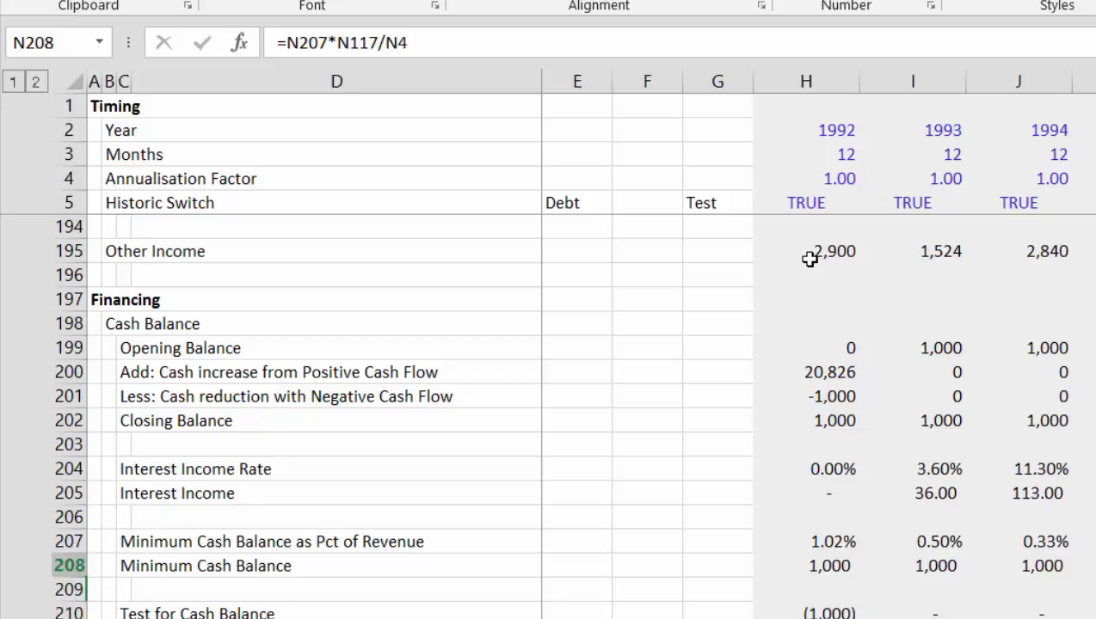
{"action": "key", "text": "Down"}
{"action": "key", "text": "Down"}
{"action": "key", "text": "Down"}
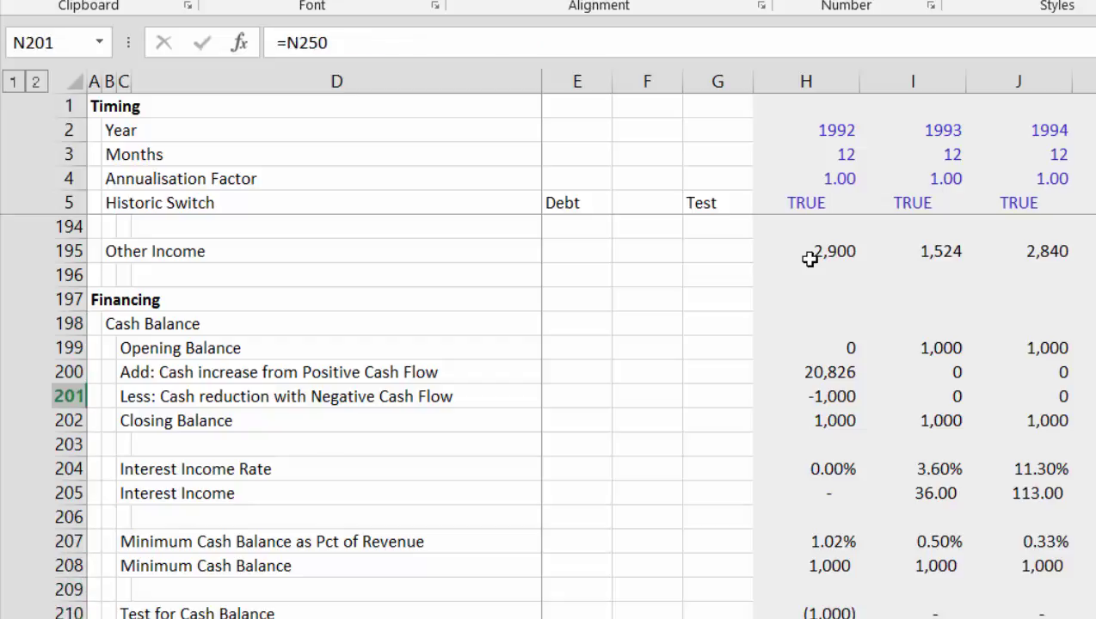
{"action": "key", "text": "Down"}
{"action": "key", "text": "Down"}
{"action": "key", "text": "Down"}
{"action": "key", "text": "Down"}
{"action": "key", "text": "Down"}
{"action": "key", "text": "Down"}
{"action": "key", "text": "Down"}
{"action": "key", "text": "Down"}
{"action": "key", "text": "Down"}
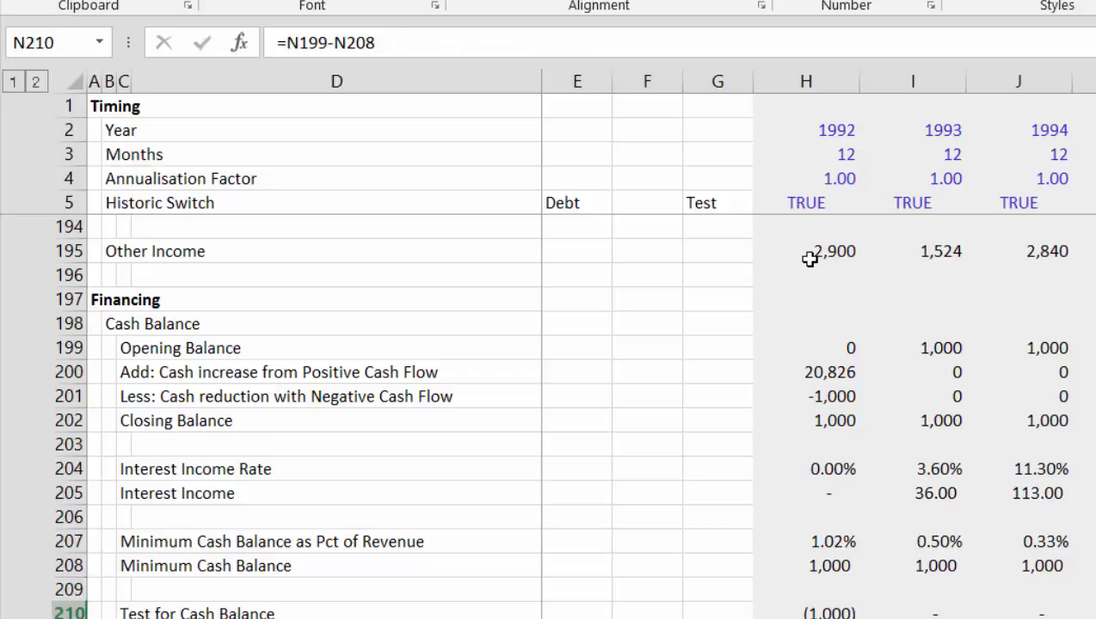
{"action": "key", "text": "Right"}
{"action": "key", "text": "Left"}
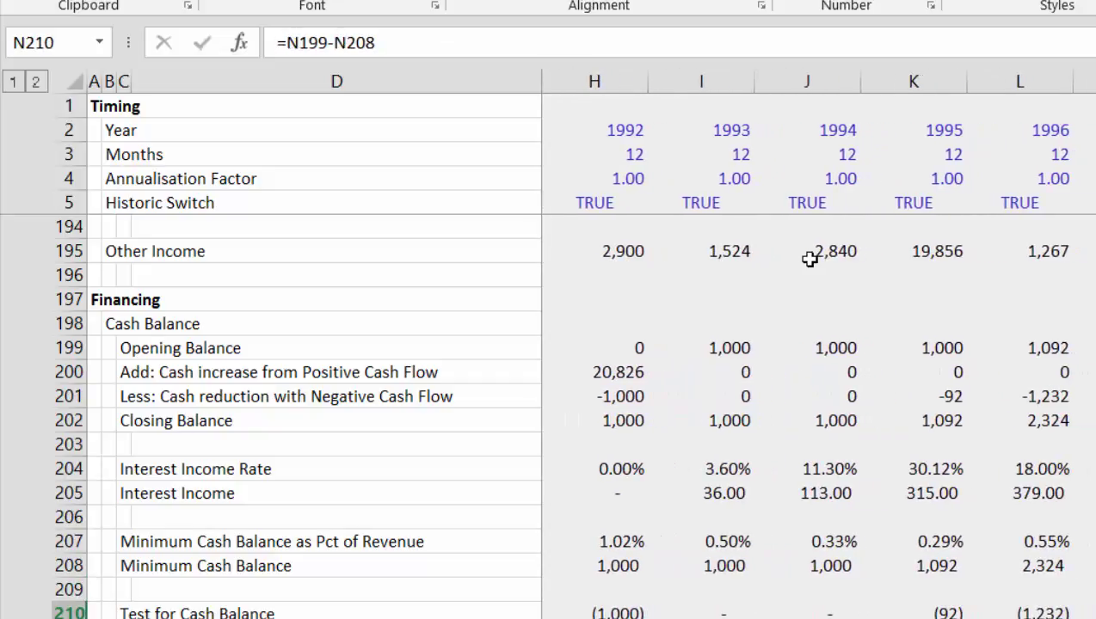
- Review the cash reduction with Negative Cash Flow formulas in row 201 from column O to column S, ending back at the row's start
{"action": "key", "text": "Right"}
{"action": "key", "text": "Up"}
{"action": "key", "text": "Up"}
{"action": "key", "text": "Up"}
{"action": "key", "text": "Up"}
{"action": "key", "text": "Up"}
{"action": "key", "text": "Up"}
{"action": "key", "text": "Up"}
{"action": "key", "text": "Up"}
{"action": "key", "text": "Up"}
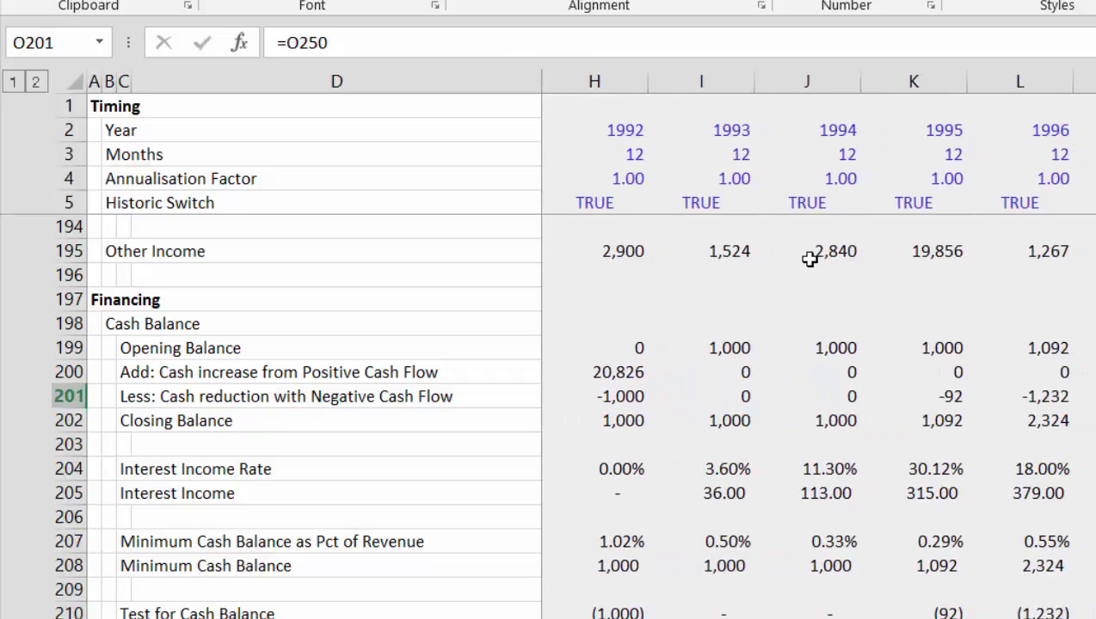
{"action": "key", "text": "Right"}
{"action": "key", "text": "Right"}
{"action": "key", "text": "Right"}
{"action": "key", "text": "Right"}
{"action": "key", "text": "Right"}
{"action": "key", "text": "Right"}
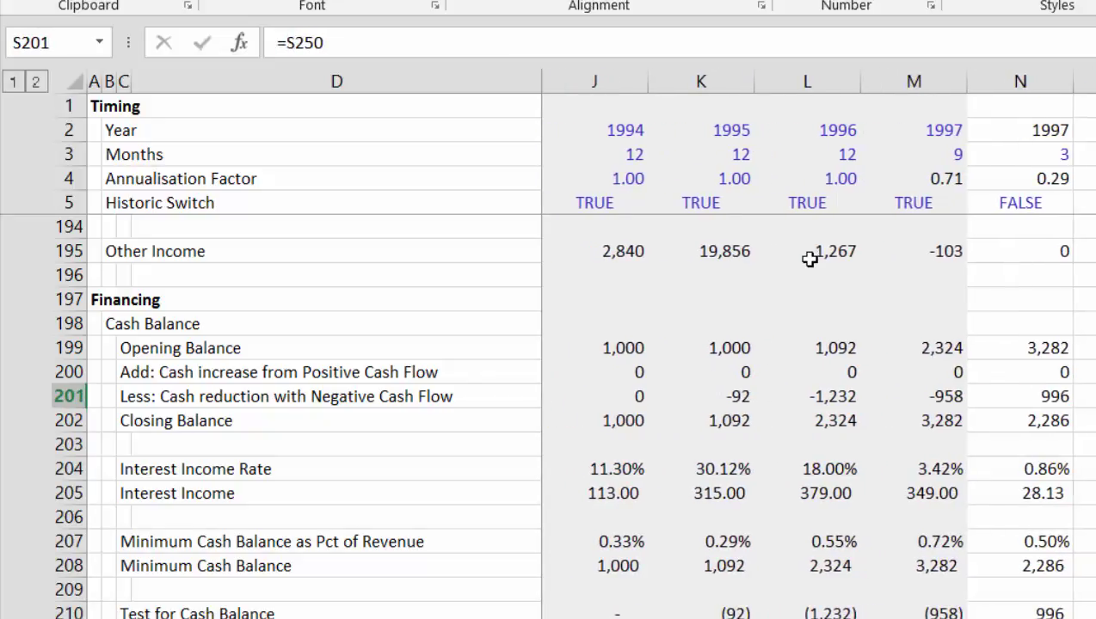
{"action": "key", "text": "Left"}
{"action": "key", "text": "Left"}
{"action": "key", "text": "Left"}
{"action": "key", "text": "Left"}
{"action": "key", "text": "Left"}
{"action": "key", "text": "Left"}
{"action": "key", "text": "Left"}
{"action": "key", "text": "Home"}
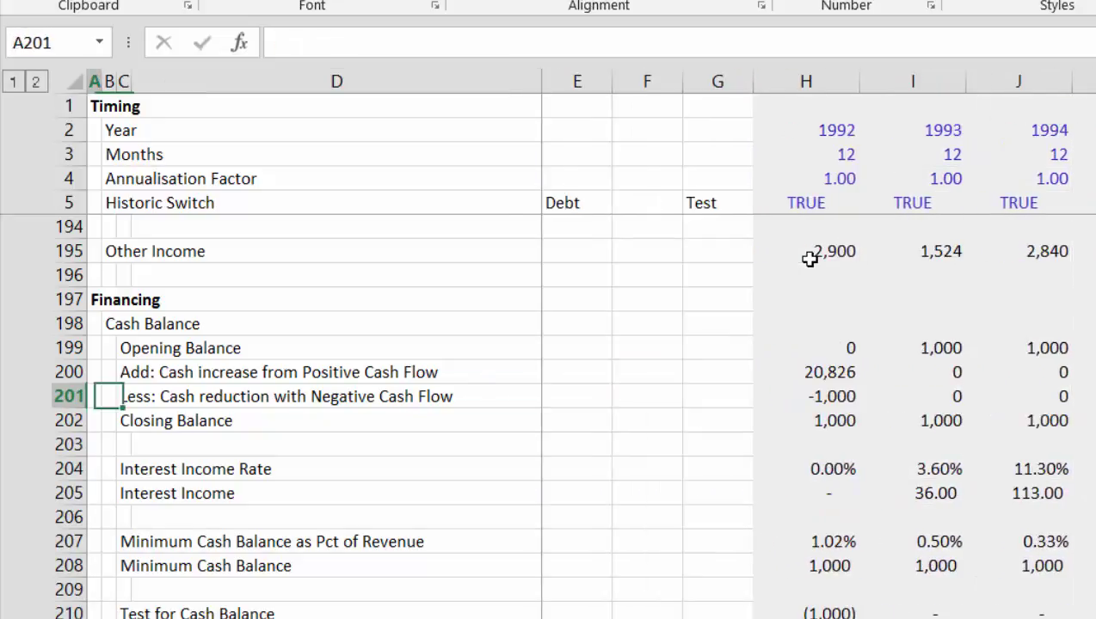
- Look through the rows below the Cash Balance block, past the Cash Flow section, down to the Assets around row 273
{"action": "key", "text": "Down"}
{"action": "key", "text": "Down"}
{"action": "key", "text": "Down"}
{"action": "key", "text": "Down"}
{"action": "key", "text": "Down"}
{"action": "key", "text": "Down"}
{"action": "key", "text": "Down"}
{"action": "key", "text": "Down"}
{"action": "key", "text": "Down"}
{"action": "key", "text": "Down"}
{"action": "key", "text": "Down"}
{"action": "key", "text": "Down"}
{"action": "key", "text": "Down"}
{"action": "key", "text": "Down"}
{"action": "key", "text": "Down"}
{"action": "key", "text": "Down"}
{"action": "key", "text": "Down"}
{"action": "key", "text": "Down"}
{"action": "key", "text": "Down"}
{"action": "key", "text": "Down"}
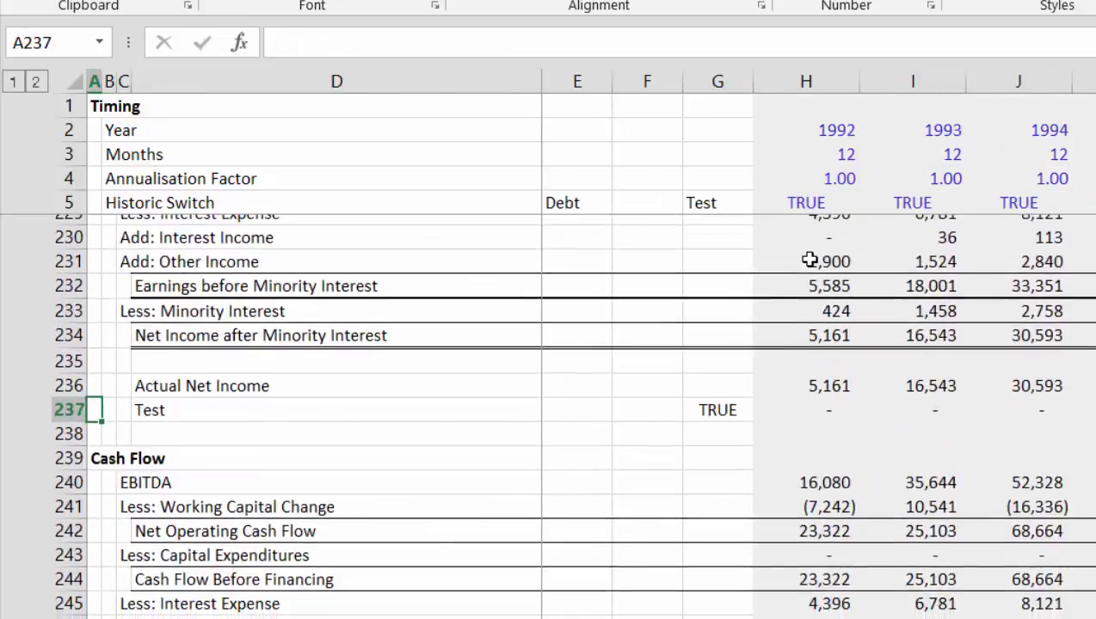
{"action": "key", "text": "Up"}
{"action": "key", "text": "Up"}
{"action": "key", "text": "Up"}
{"action": "key", "text": "Up"}
{"action": "key", "text": "Up"}
{"action": "key", "text": "Up"}
{"action": "key", "text": "Up"}
{"action": "key", "text": "Up"}
{"action": "key", "text": "Up"}
{"action": "key", "text": "Up"}
{"action": "key", "text": "Up"}
{"action": "key", "text": "Up"}
{"action": "key", "text": "Up"}
{"action": "key", "text": "Up"}
{"action": "key", "text": "Up"}
{"action": "key", "text": "Up"}
{"action": "key", "text": "Up"}
{"action": "key", "text": "Up"}
{"action": "key", "text": "Up"}
{"action": "key", "text": "Up"}
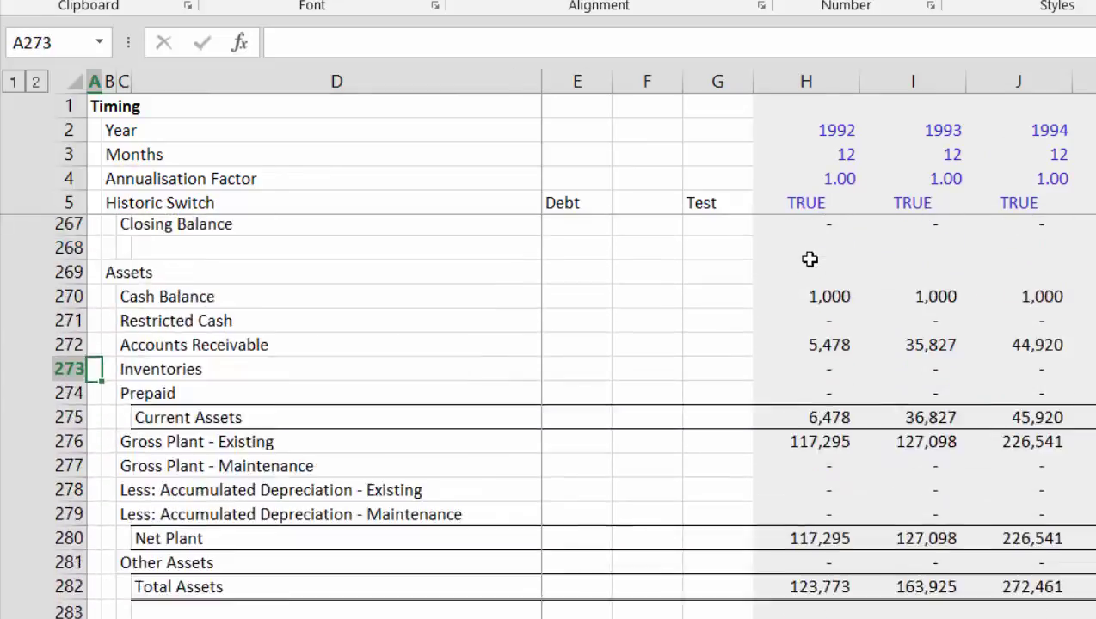
- Look back up the sheet from the Assets through the working capital rows to the Operating Analysis section around row 111
{"action": "key", "text": "Up"}
{"action": "key", "text": "Up"}
{"action": "key", "text": "Up"}
{"action": "key", "text": "Up"}
{"action": "key", "text": "Up"}
{"action": "key", "text": "Up"}
{"action": "key", "text": "Up"}
{"action": "key", "text": "Up"}
{"action": "key", "text": "Up"}
{"action": "key", "text": "Up"}
{"action": "key", "text": "Up"}
{"action": "key", "text": "Up"}
{"action": "key", "text": "Up"}
{"action": "key", "text": "Up"}
{"action": "key", "text": "Up"}
{"action": "key", "text": "Up"}
{"action": "key", "text": "Up"}
{"action": "key", "text": "Up"}
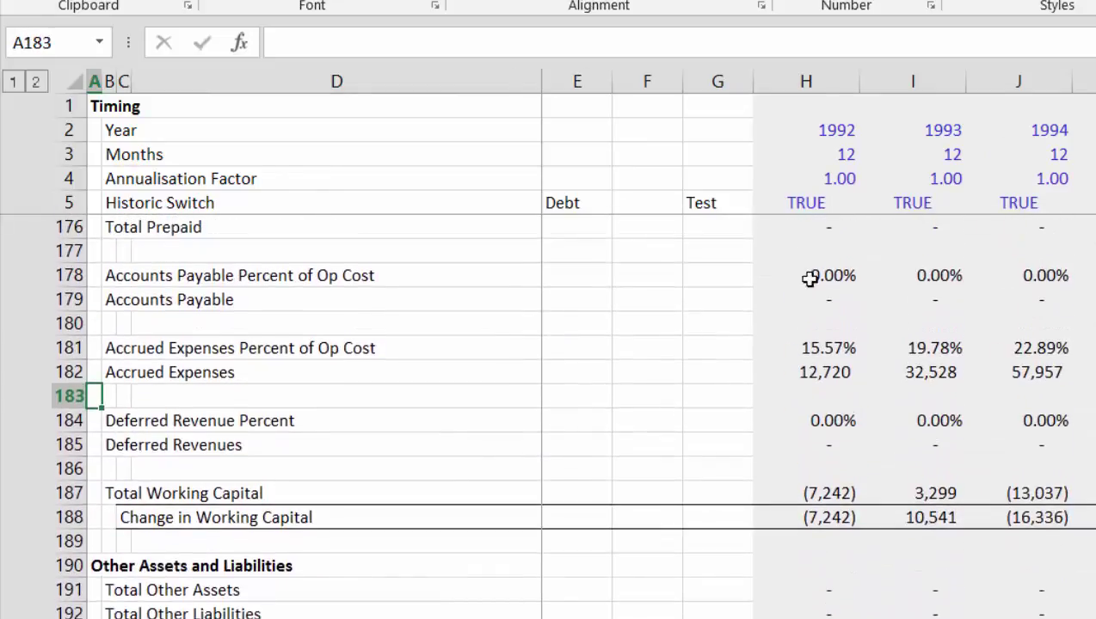
{"action": "key", "text": "Up"}
{"action": "key", "text": "Up"}
{"action": "key", "text": "Up"}
{"action": "key", "text": "Up"}
{"action": "key", "text": "Up"}
{"action": "key", "text": "Up"}
{"action": "key", "text": "Up"}
{"action": "key", "text": "Up"}
{"action": "key", "text": "Up"}
{"action": "key", "text": "Up"}
{"action": "key", "text": "Up"}
{"action": "key", "text": "Up"}
{"action": "key", "text": "Up"}
{"action": "key", "text": "Up"}
{"action": "key", "text": "Up"}
{"action": "key", "text": "Up"}
{"action": "key", "text": "Up"}
{"action": "key", "text": "Up"}
{"action": "key", "text": "Up"}
{"action": "key", "text": "Up"}
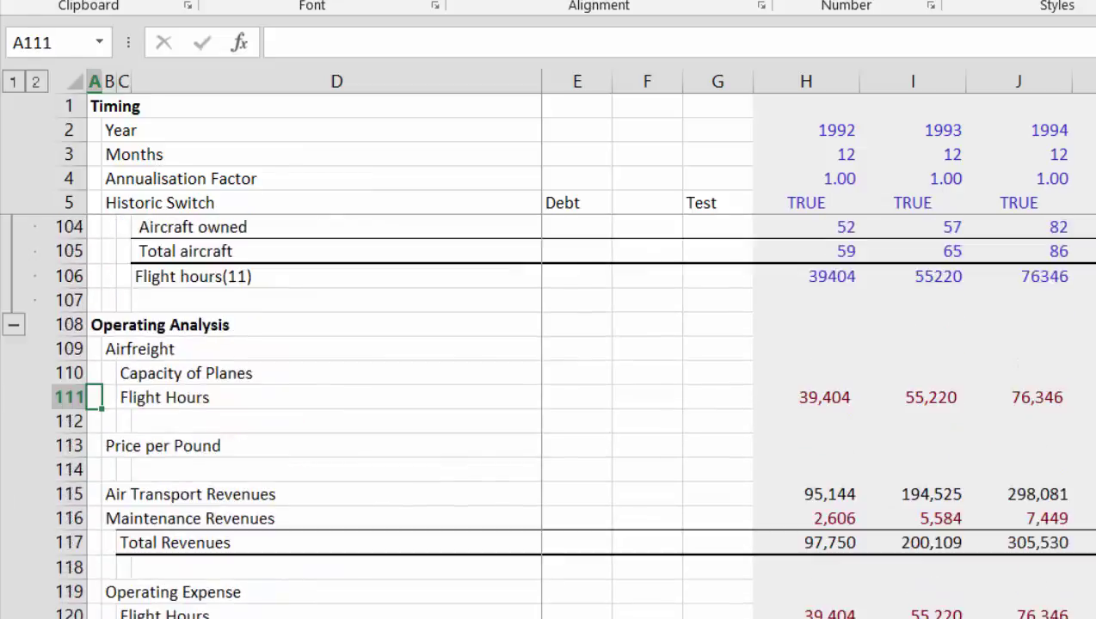